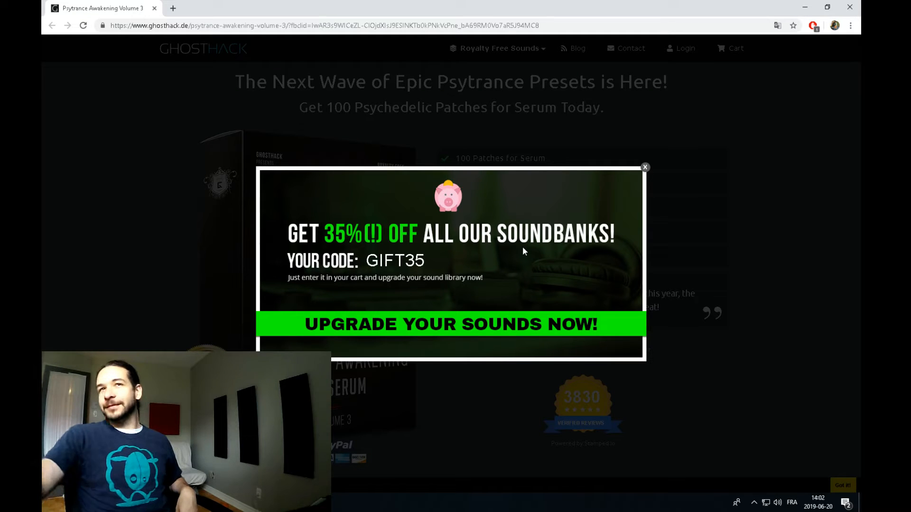
Dismiss the discount pop-up on the Ghosthack preset page and switch to FL Studio
{"action": "left_click", "coordinate": [645, 167]}
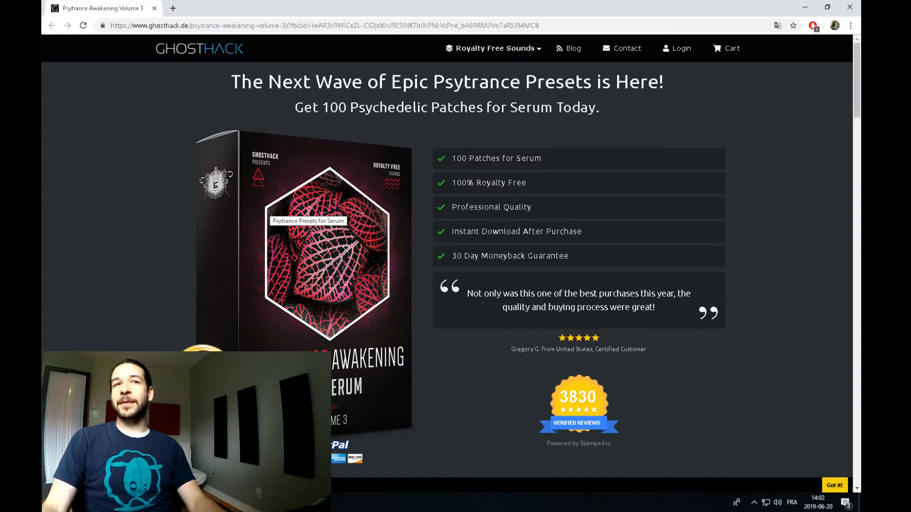
{"action": "key", "text": "alt+Tab"}
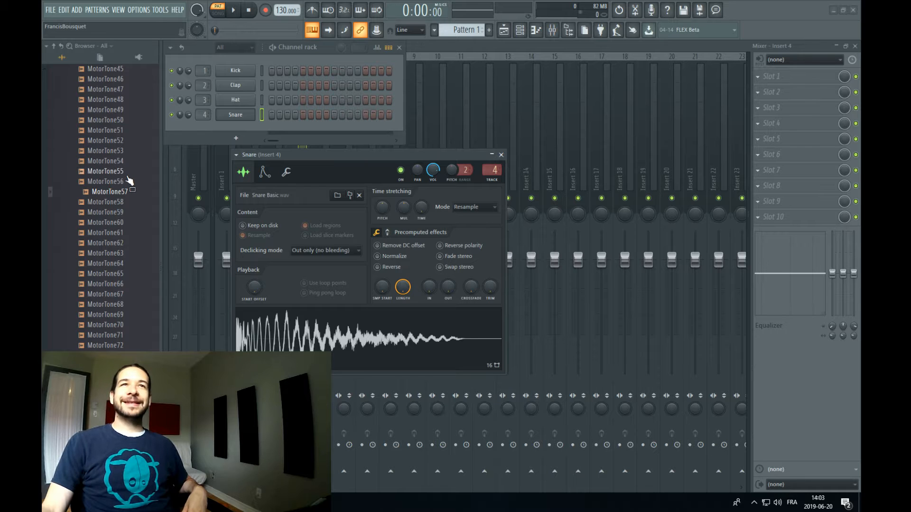
Find the Psytrance Visions Ghosthack Pack in the samples and load its pk 5 a#.wav kick into the Kick channel
{"action": "scroll", "coordinate": [132, 238], "scroll_direction": "up", "scroll_amount": 10}
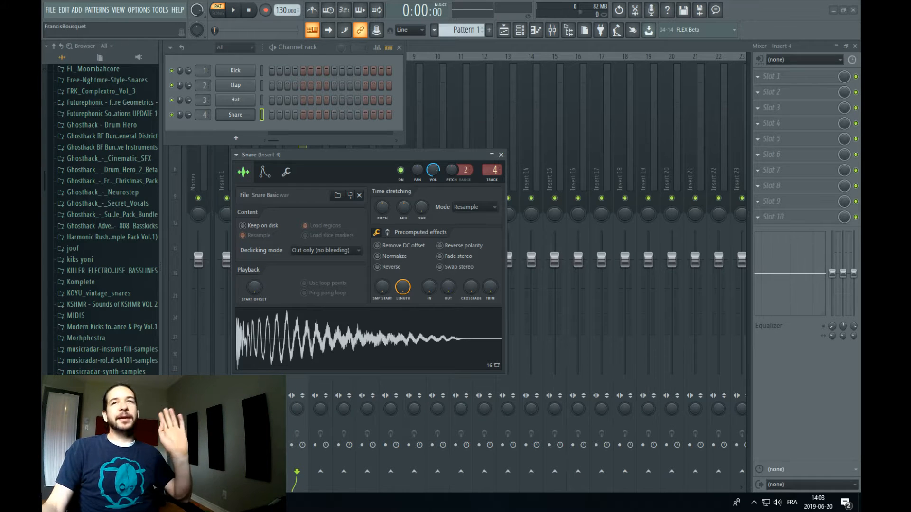
{"action": "scroll", "coordinate": [146, 280], "scroll_direction": "up", "scroll_amount": 9}
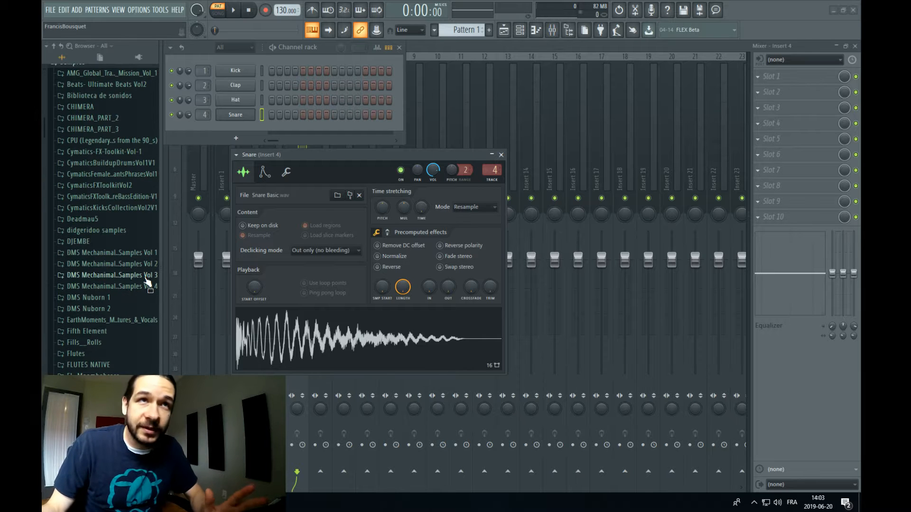
{"action": "scroll", "coordinate": [145, 283], "scroll_direction": "up", "scroll_amount": 7}
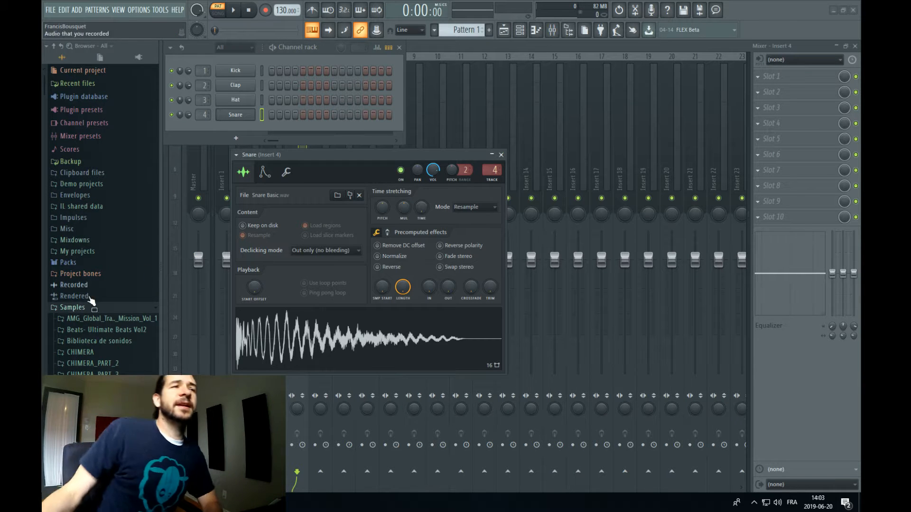
{"action": "scroll", "coordinate": [71, 339], "scroll_direction": "down", "scroll_amount": 4}
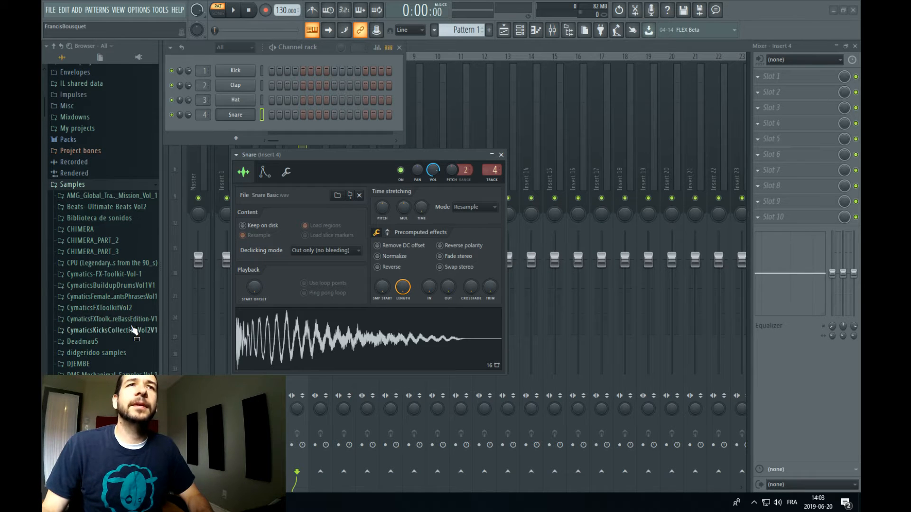
{"action": "scroll", "coordinate": [135, 330], "scroll_direction": "down", "scroll_amount": 4}
{"action": "scroll", "coordinate": [135, 331], "scroll_direction": "down", "scroll_amount": 4}
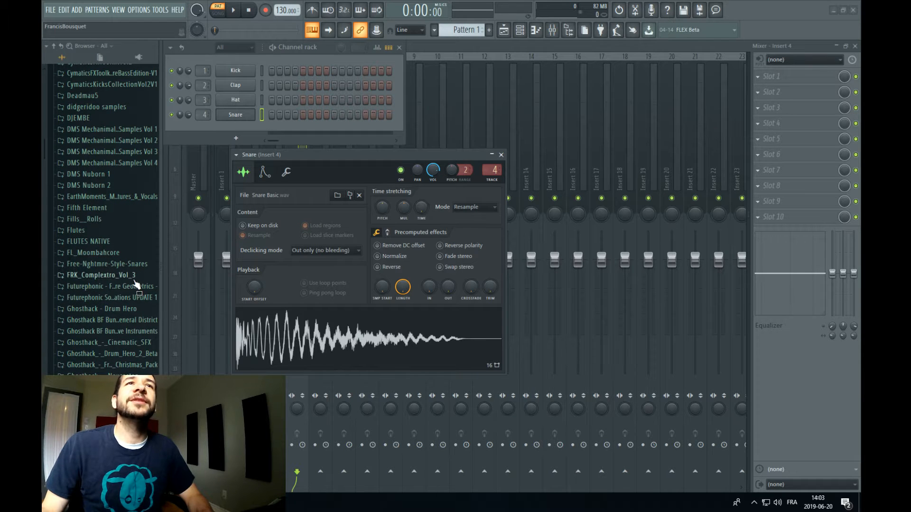
{"action": "scroll", "coordinate": [136, 278], "scroll_direction": "down", "scroll_amount": 9}
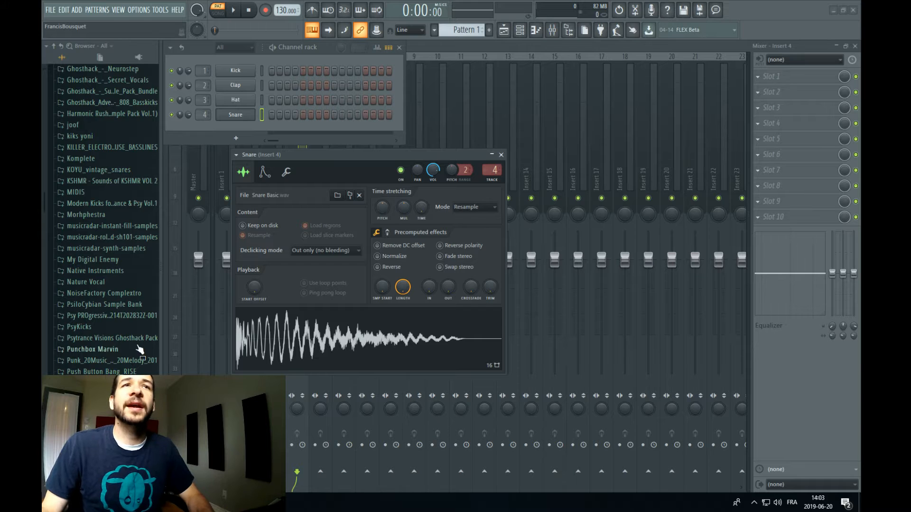
{"action": "left_click", "coordinate": [124, 342]}
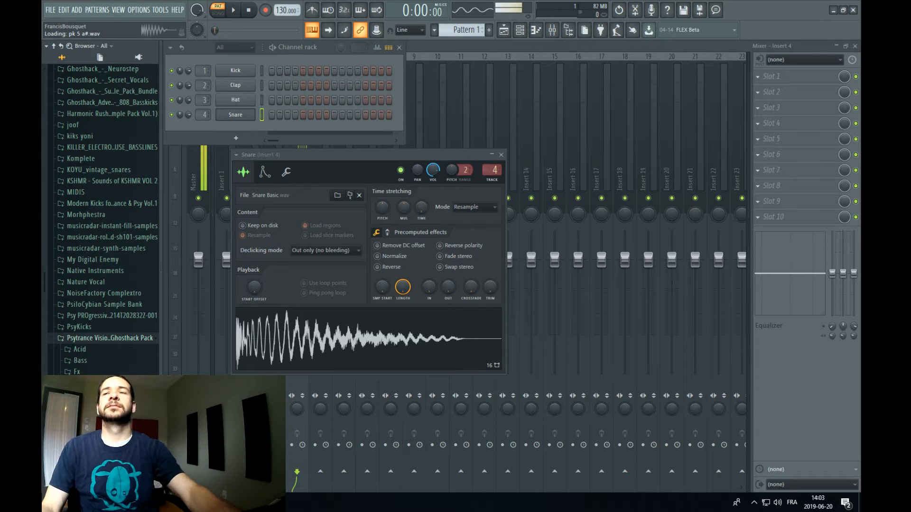
{"action": "left_click_drag", "start_coordinate": [95, 428], "coordinate": [252, 72]}
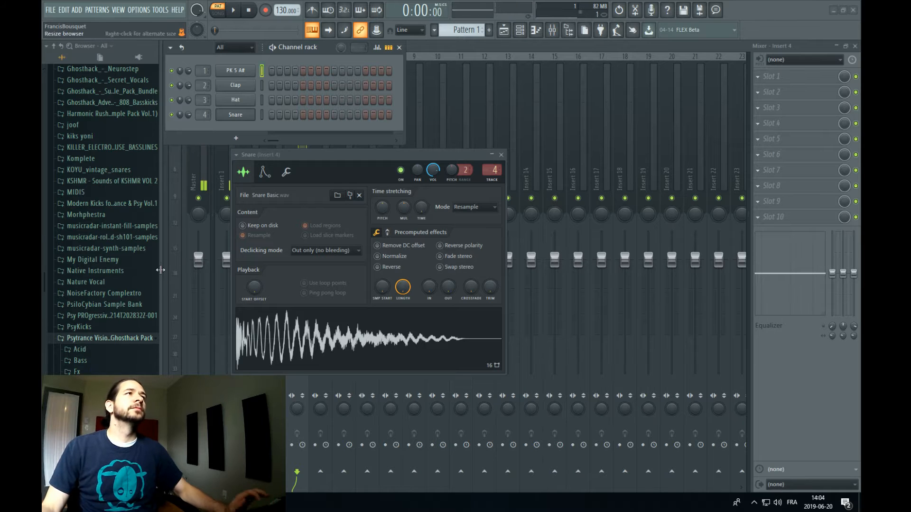
Name the pattern Kick and place kick hits on steps 1, 5, 9 and 13 of the first channel
{"action": "key", "text": "F2"}
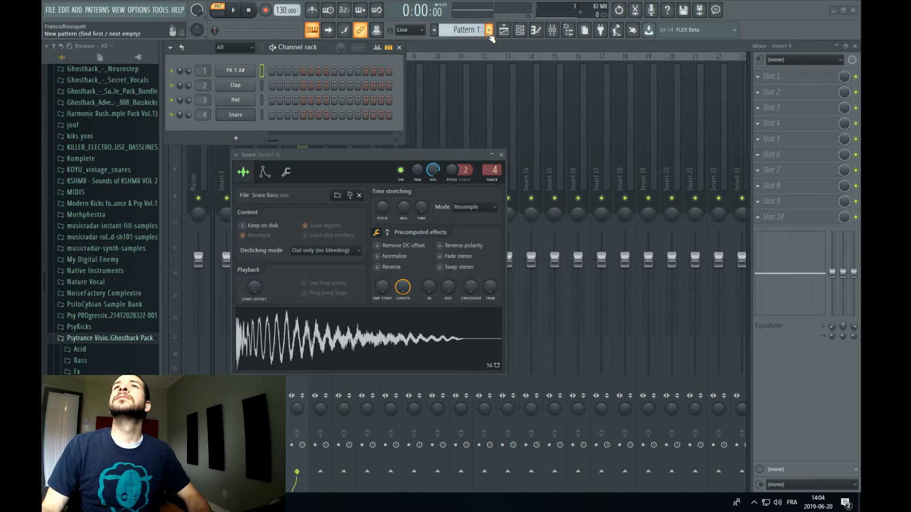
{"action": "type", "text": "Kick"}
{"action": "key", "text": "Return"}
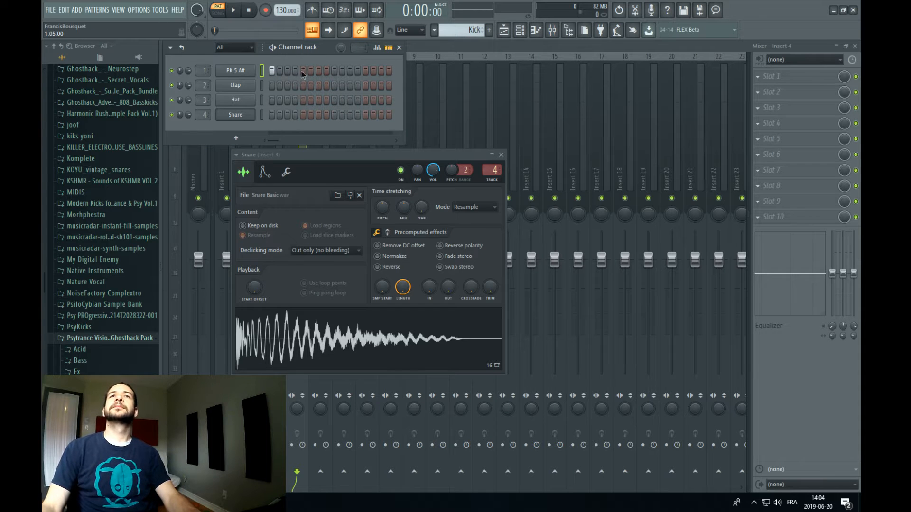
{"action": "left_click", "coordinate": [334, 71]}
{"action": "left_click", "coordinate": [365, 71]}
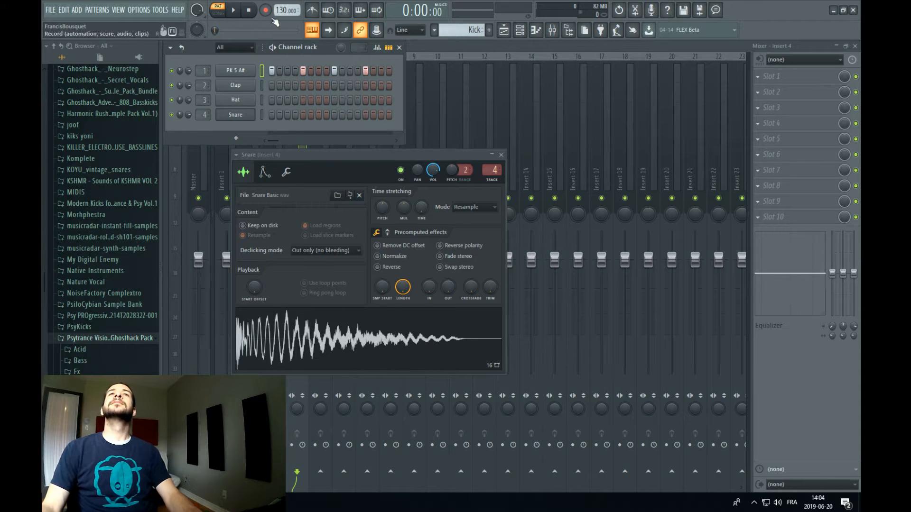
Set the project tempo to 140 BPM and decline restretching all channels
{"action": "left_click_drag", "start_coordinate": [283, 10], "coordinate": [283, 2]}
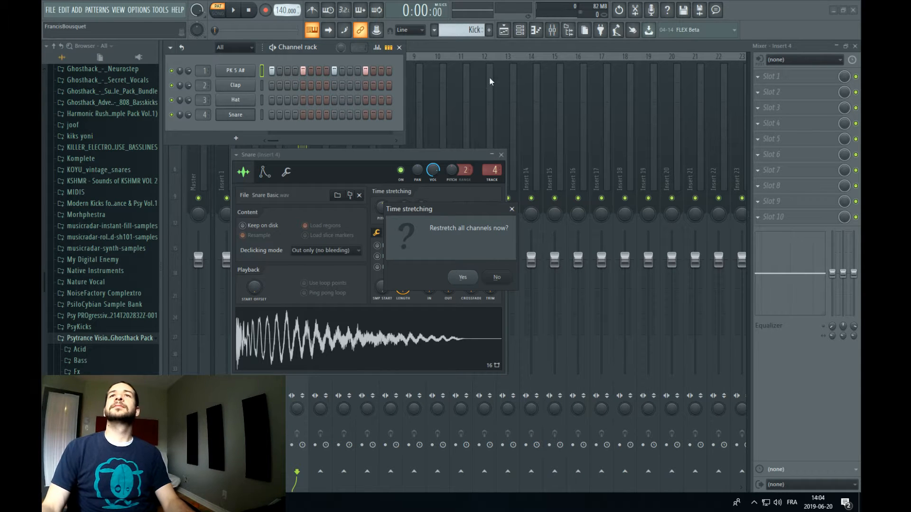
{"action": "left_click", "coordinate": [504, 282]}
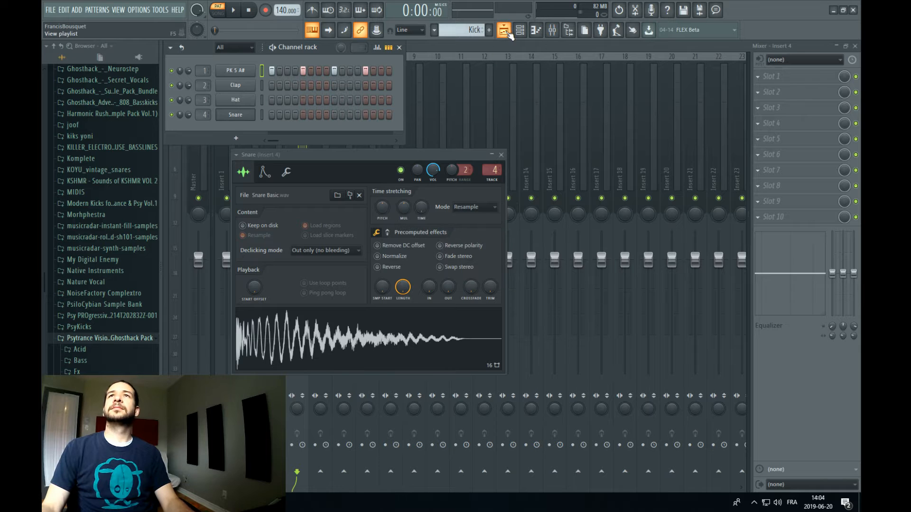
Open the playlist docked in the main window and lay a row of 18 Kick patterns on Track 1 from bar 1
{"action": "left_click", "coordinate": [504, 30]}
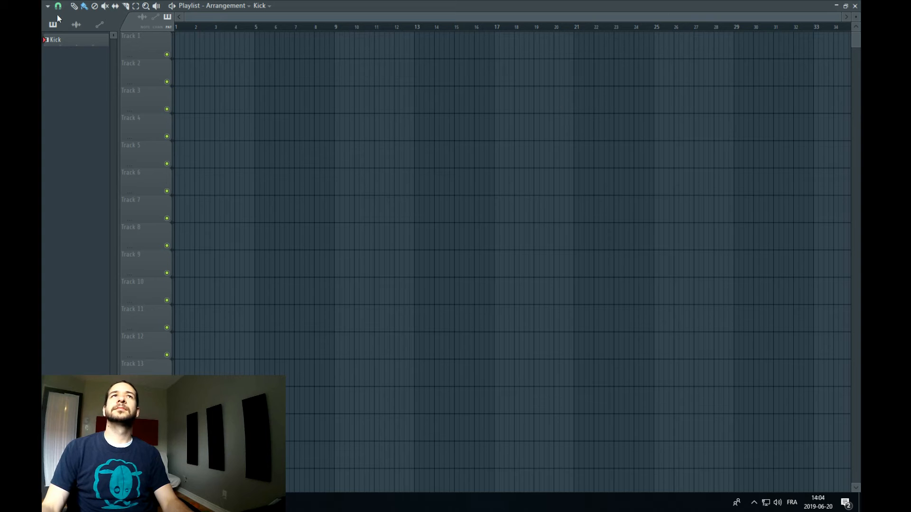
{"action": "left_click", "coordinate": [48, 6]}
{"action": "left_click", "coordinate": [71, 143]}
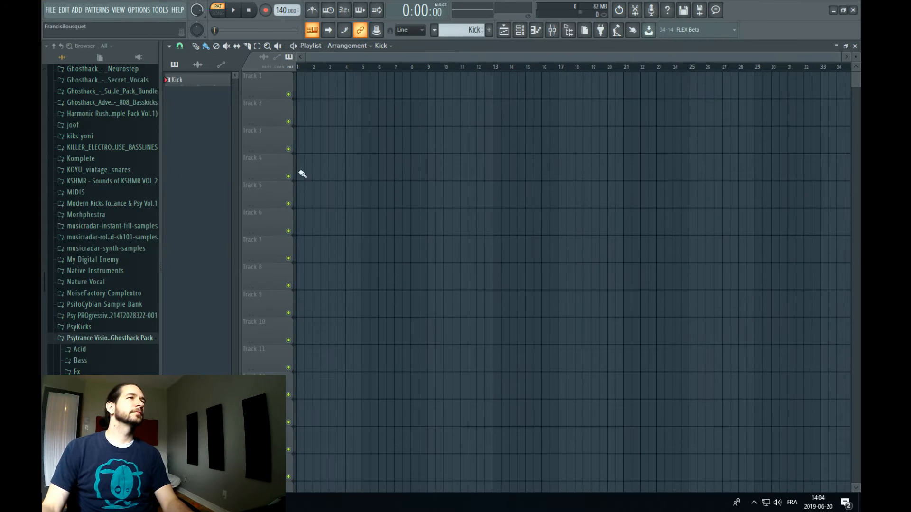
{"action": "left_click_drag", "start_coordinate": [345, 112], "coordinate": [623, 114]}
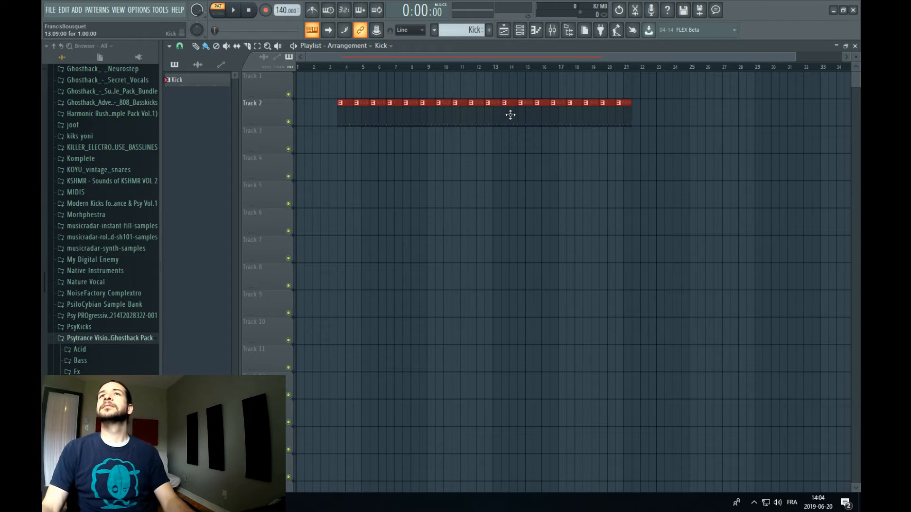
{"action": "left_click_drag", "start_coordinate": [498, 108], "coordinate": [415, 64]}
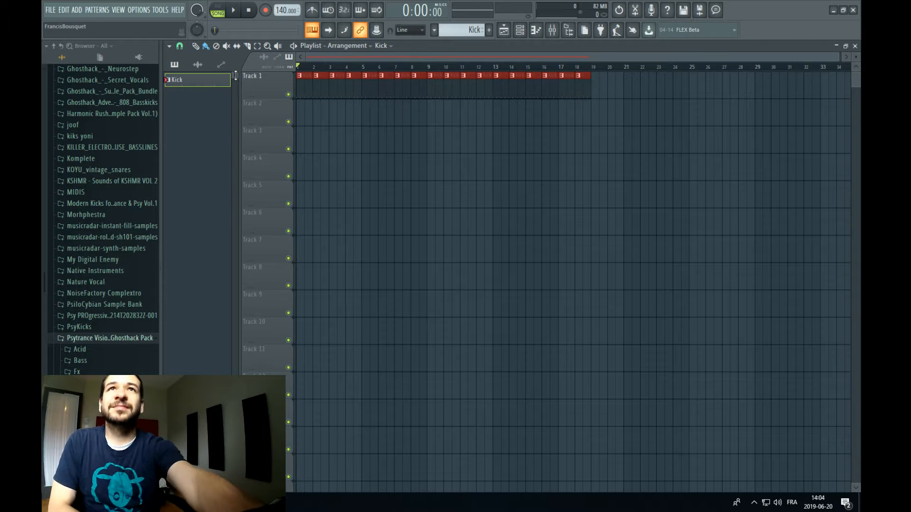
Play the Kick arrangement while toggling the speaker calibration in the Sonarworks systemwide app, and stop playback
{"action": "key", "text": "space"}
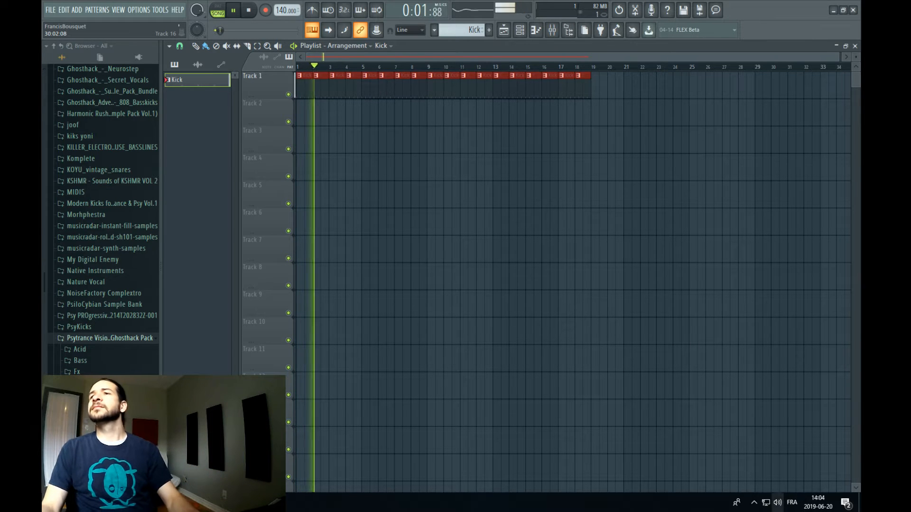
{"action": "left_click", "coordinate": [754, 503]}
{"action": "left_click", "coordinate": [773, 443]}
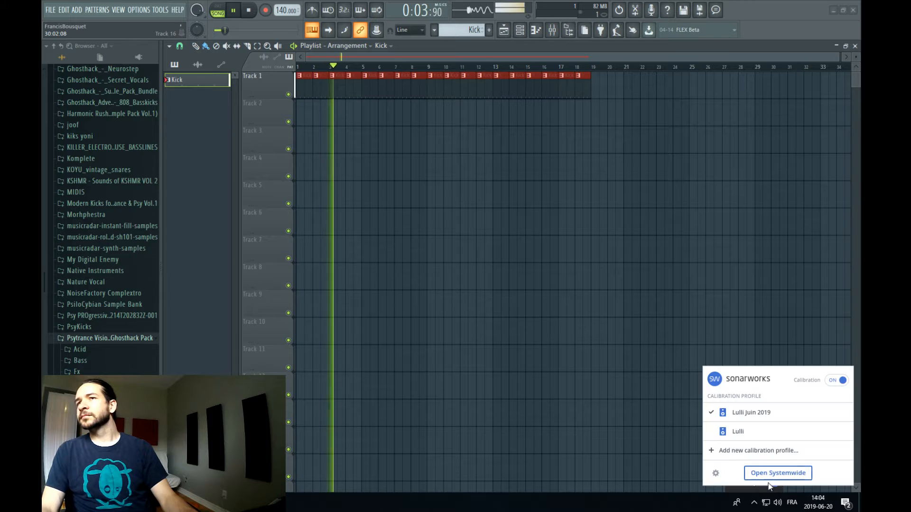
{"action": "left_click", "coordinate": [841, 385]}
{"action": "left_click", "coordinate": [840, 384]}
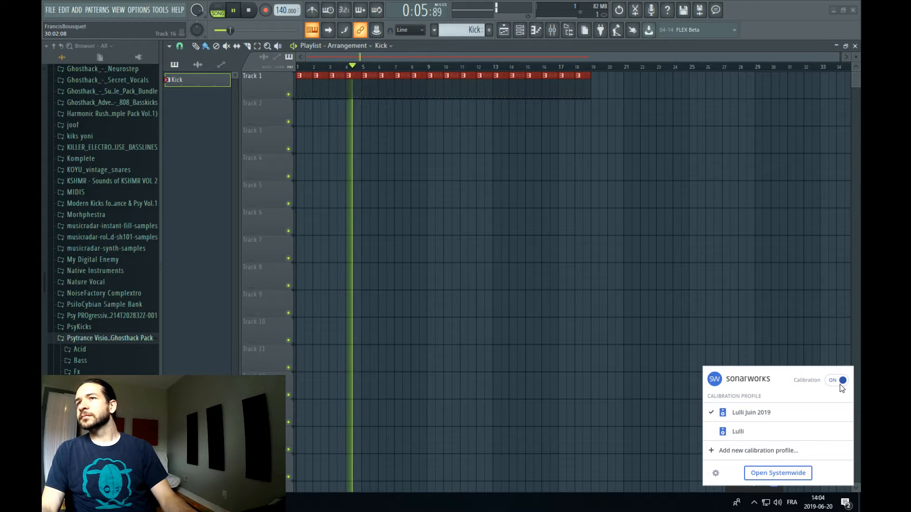
{"action": "left_click", "coordinate": [754, 503]}
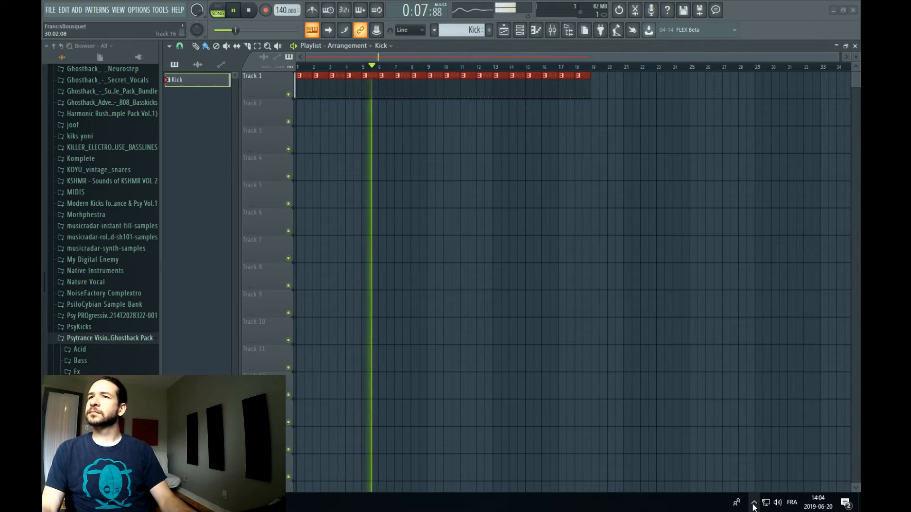
{"action": "left_click", "coordinate": [773, 483]}
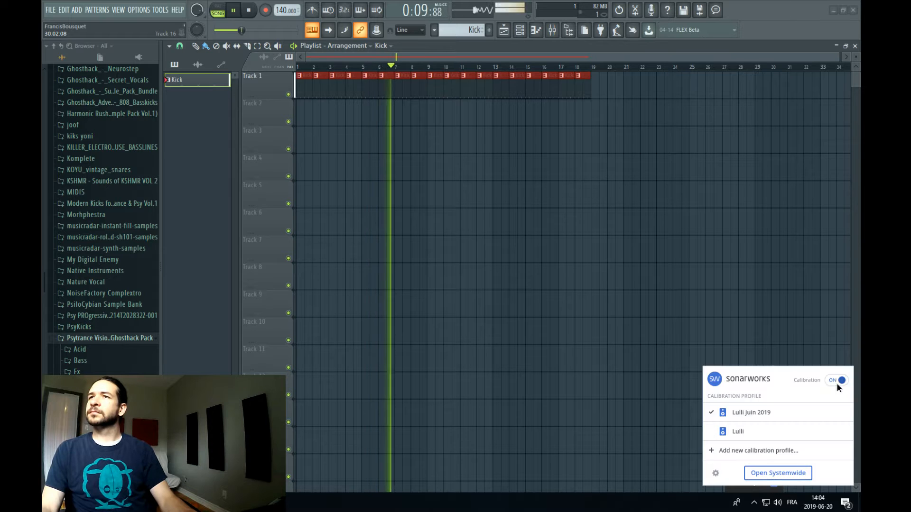
{"action": "left_click", "coordinate": [763, 219]}
{"action": "right_click", "coordinate": [765, 219]}
{"action": "key", "text": "space"}
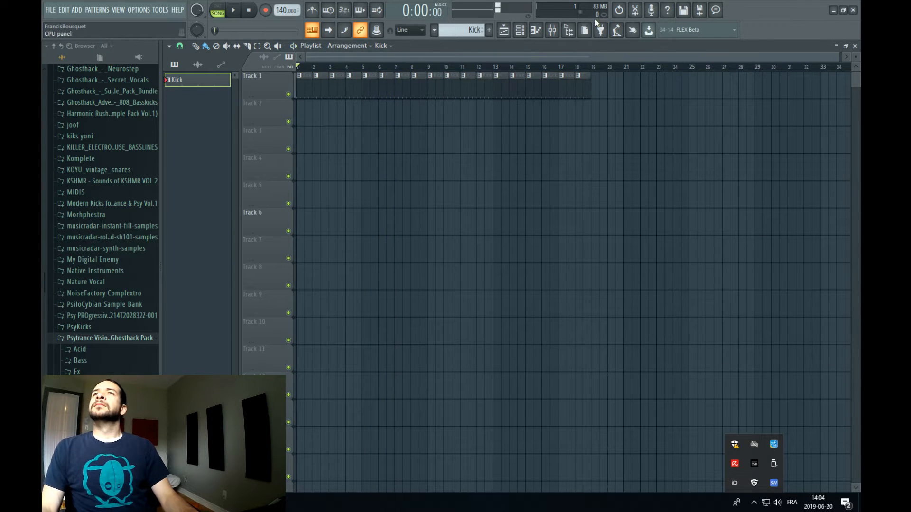
Replace Fruity Limiter in slot 10 of the mixer's Master track with Sonarworks Reference 4
{"action": "left_click", "coordinate": [556, 27]}
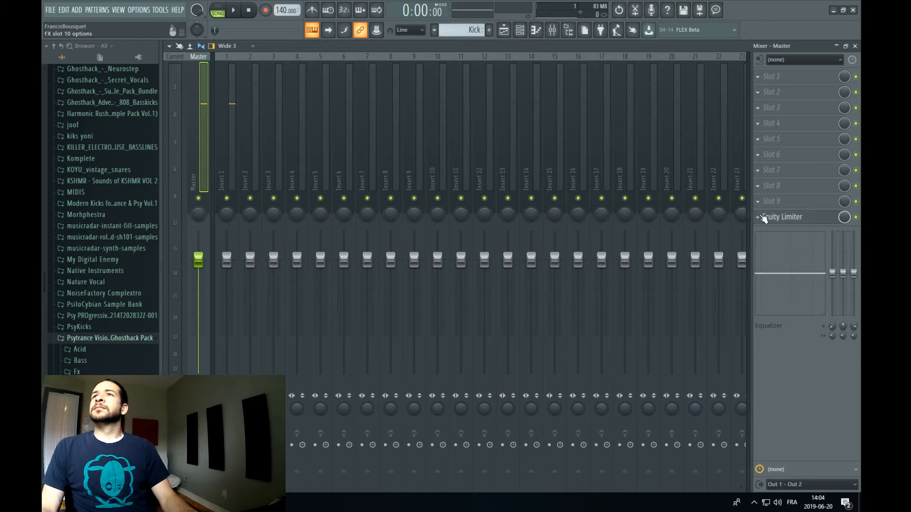
{"action": "left_click", "coordinate": [758, 218]}
{"action": "mouse_move", "coordinate": [765, 230]}
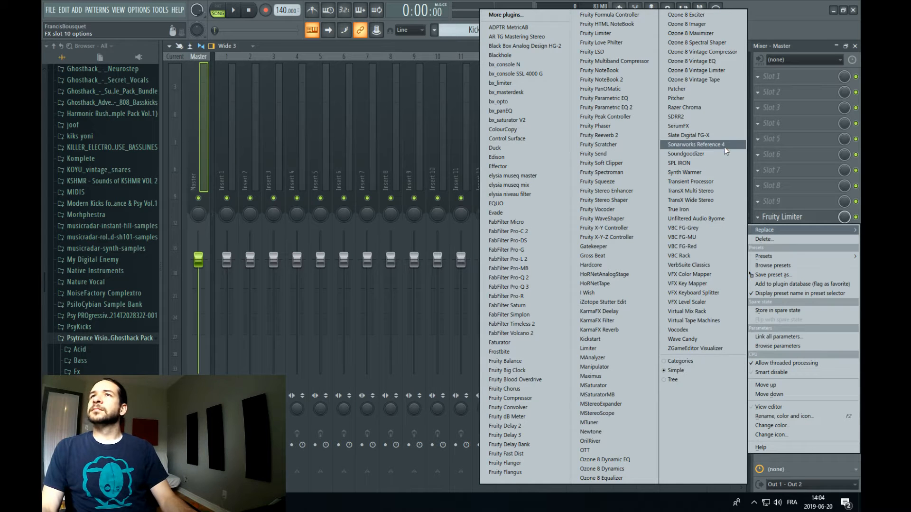
{"action": "left_click", "coordinate": [719, 144]}
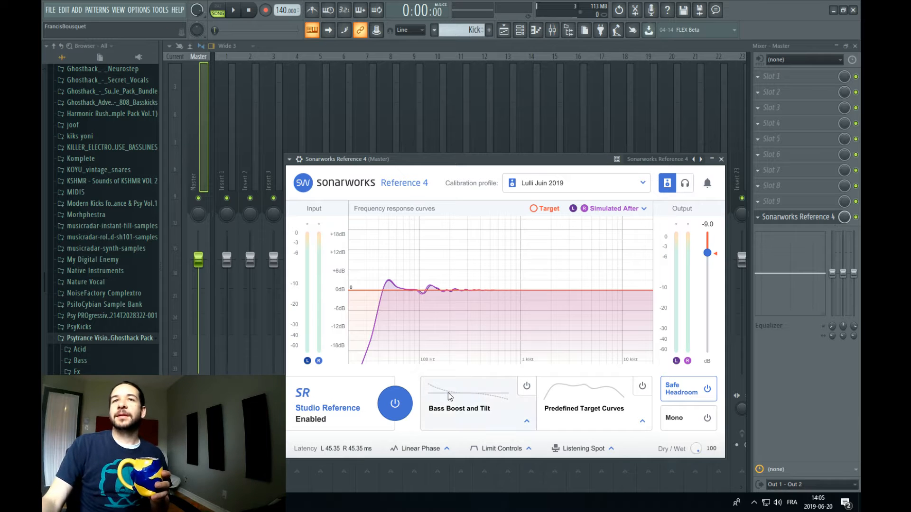
Compare the frequency response curves with Studio Reference bypassed and enabled, reopening the plugin for another look before closing it
{"action": "left_click", "coordinate": [405, 404]}
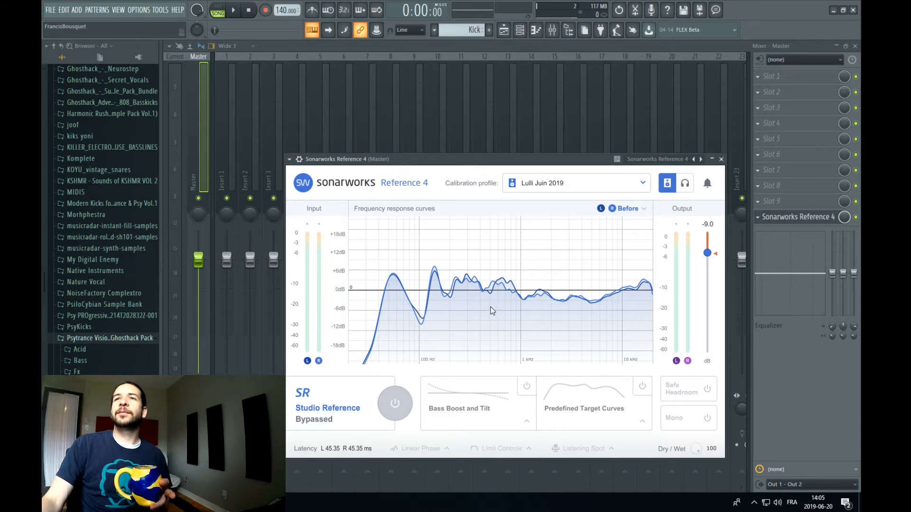
{"action": "left_click", "coordinate": [401, 401]}
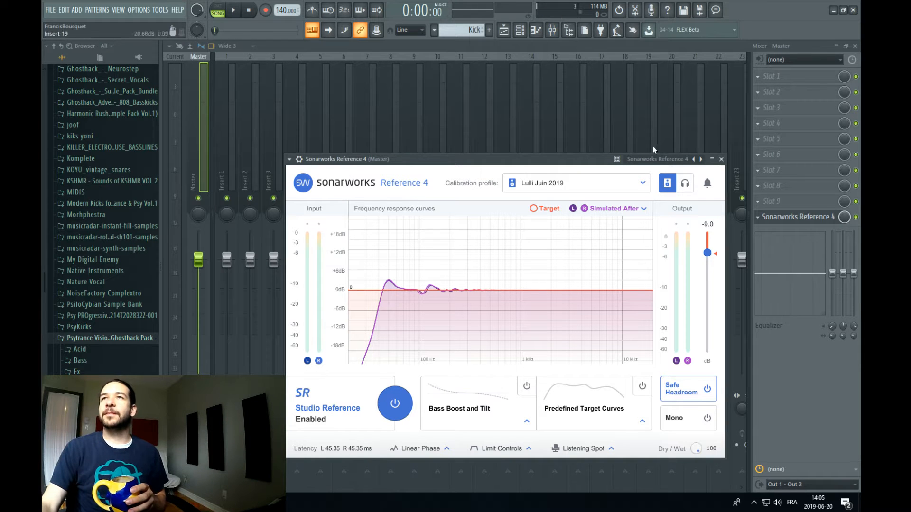
{"action": "left_click", "coordinate": [721, 159]}
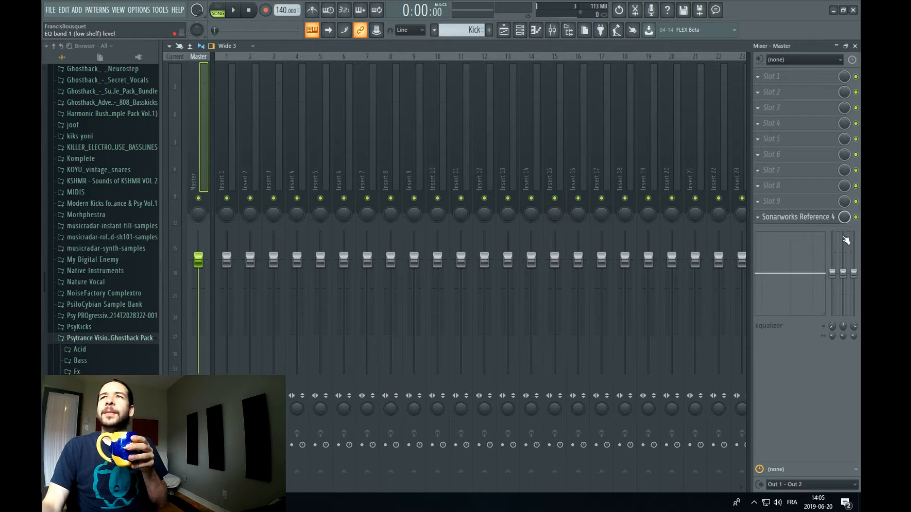
{"action": "left_click", "coordinate": [806, 217]}
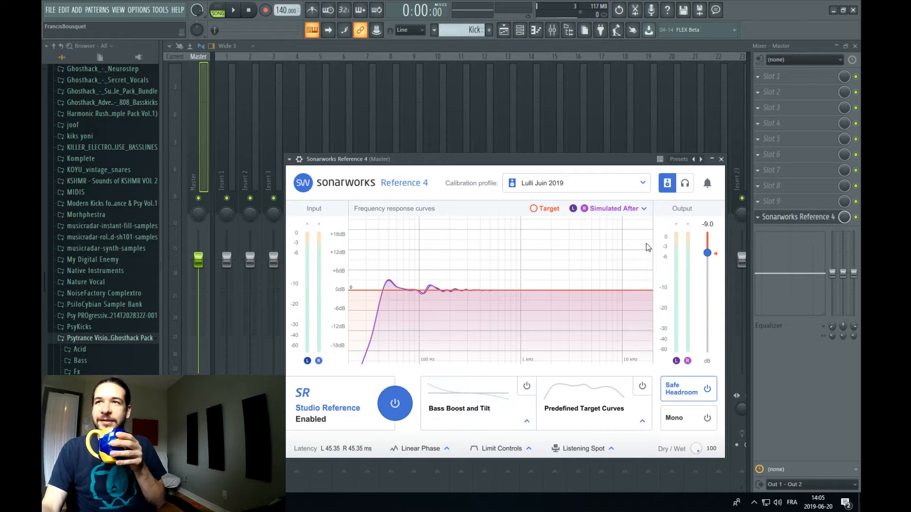
{"action": "left_click", "coordinate": [721, 159]}
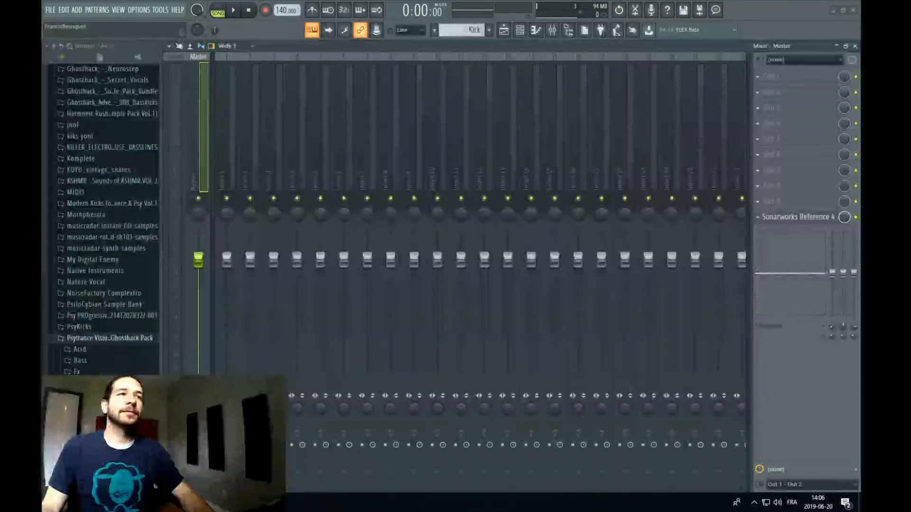
Play the arrangement and disable the Sonarworks Reference 4 effect slot on the Master track
{"action": "key", "text": "space"}
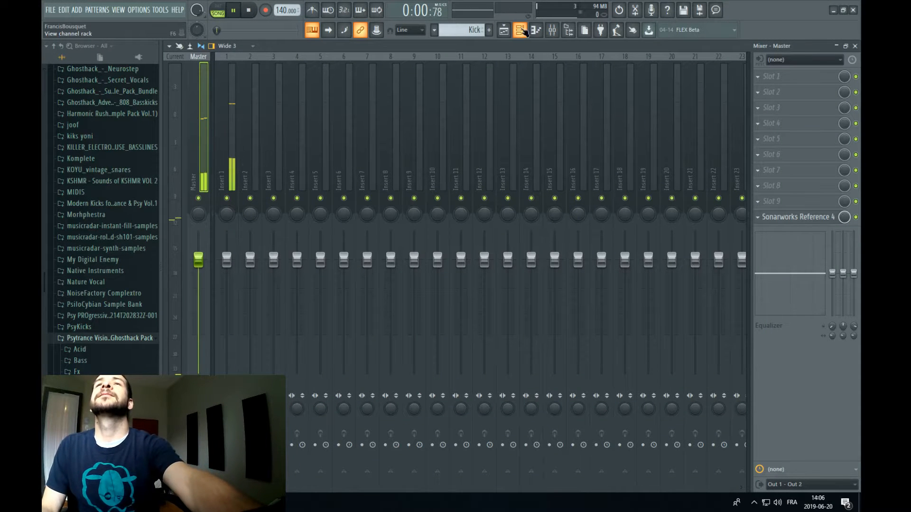
{"action": "left_click", "coordinate": [524, 31]}
{"action": "left_click", "coordinate": [856, 218]}
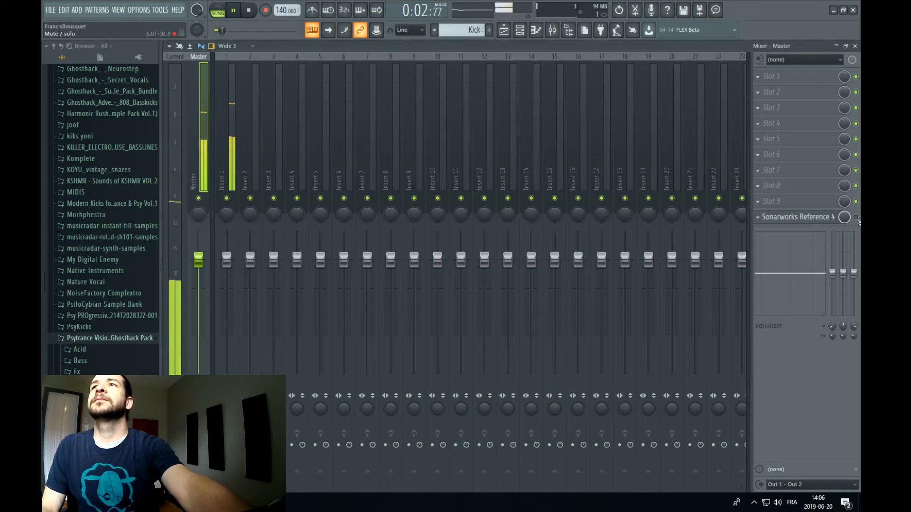
Create a new pattern named Bass with the channel rack in view
{"action": "left_click", "coordinate": [521, 30]}
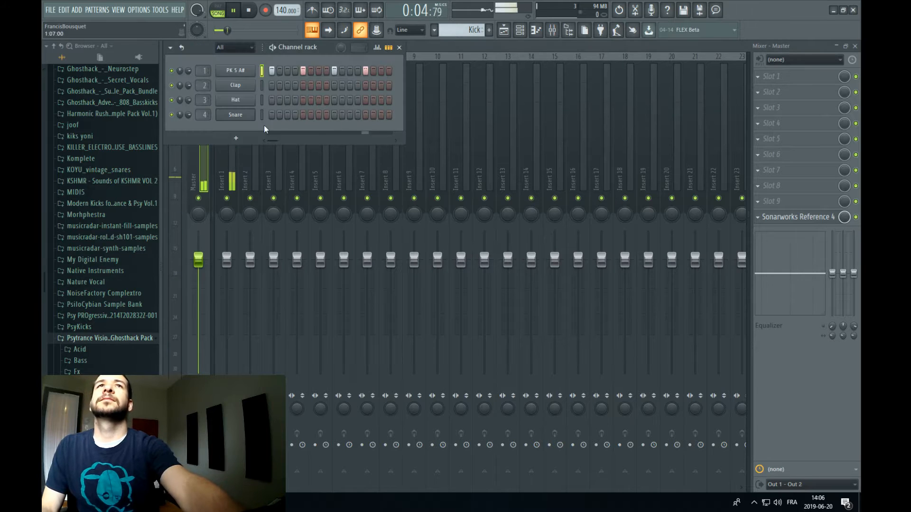
{"action": "left_click", "coordinate": [489, 29]}
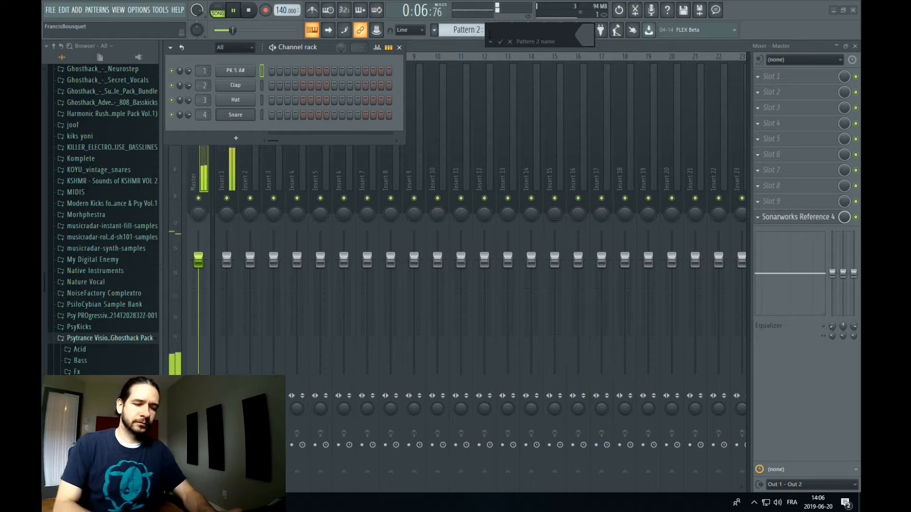
{"action": "type", "text": "Bass"}
{"action": "key", "text": "Return"}
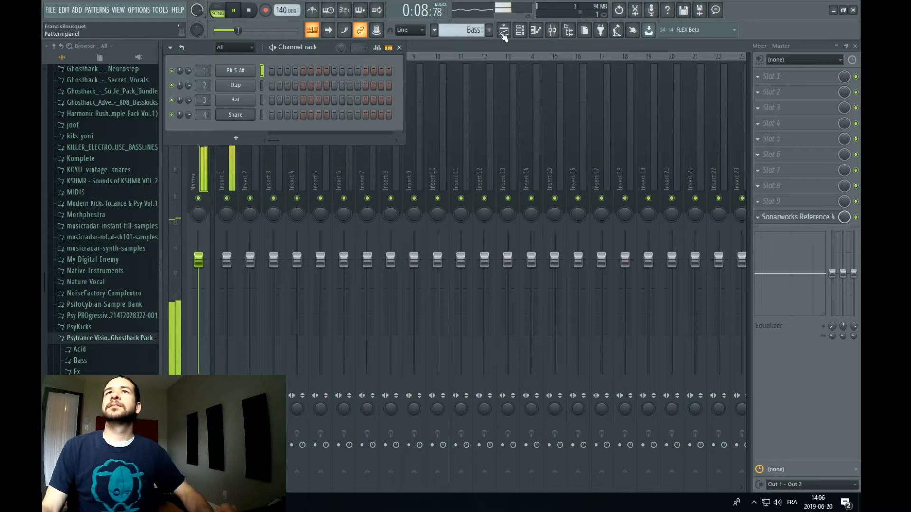
Stop playback and add a Serum instrument channel to the Bass pattern's channel rack
{"action": "left_click", "coordinate": [503, 31]}
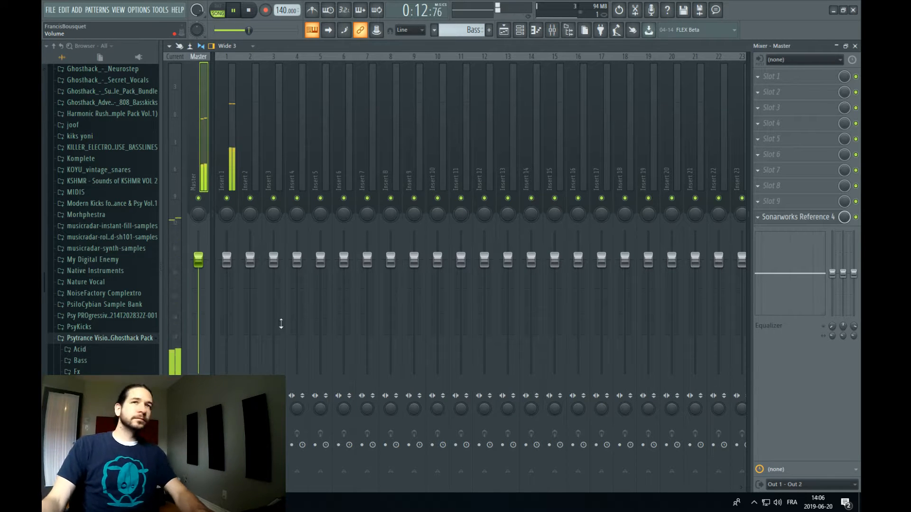
{"action": "left_click", "coordinate": [504, 30]}
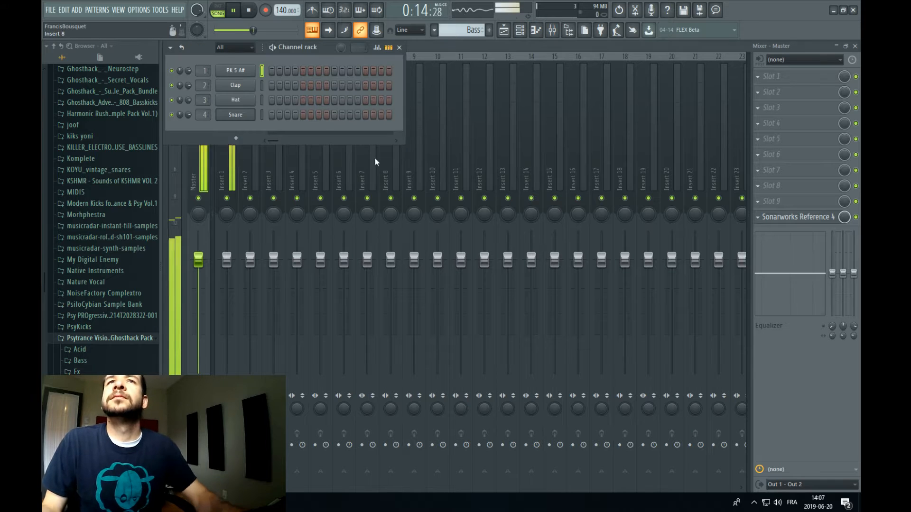
{"action": "key", "text": "space"}
{"action": "left_click", "coordinate": [235, 138]}
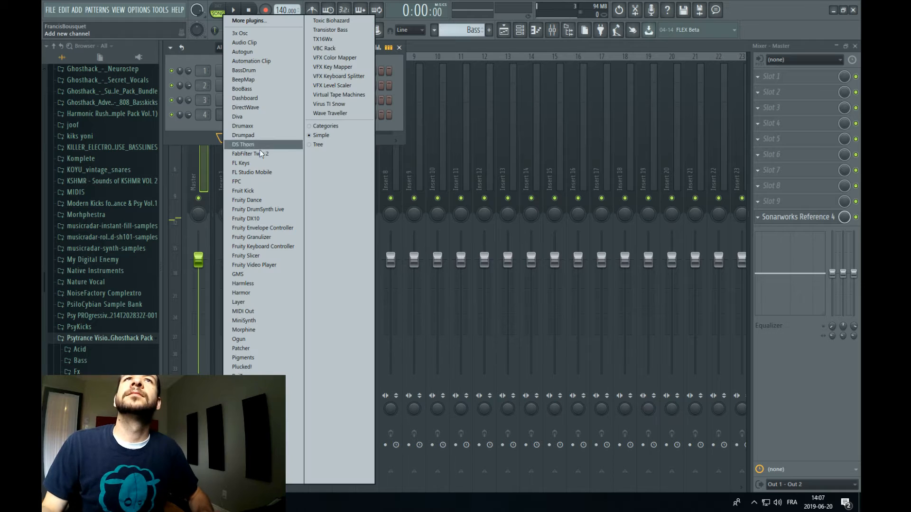
{"action": "left_click", "coordinate": [260, 432]}
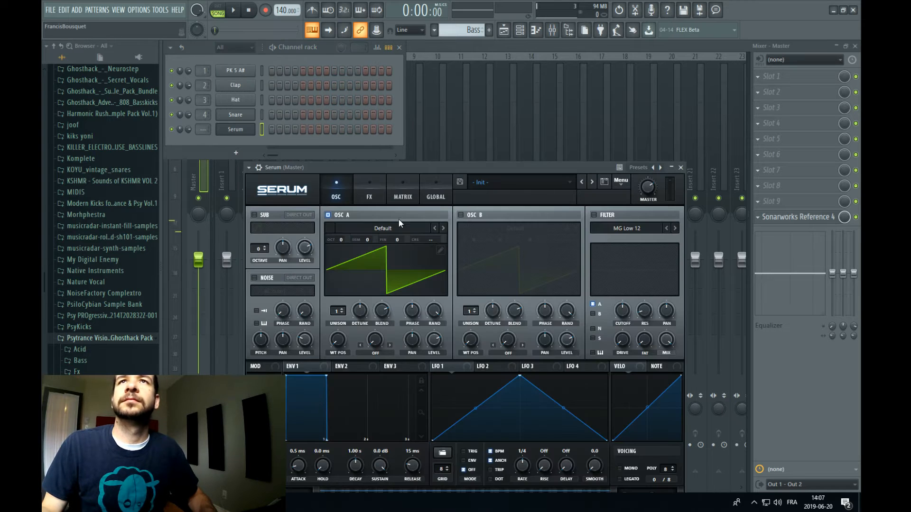
Load the Bass - E-Boga preset from Serum's user presets and advance to Bass - E-Ono
{"action": "left_click", "coordinate": [486, 185]}
{"action": "mouse_move", "coordinate": [513, 376]}
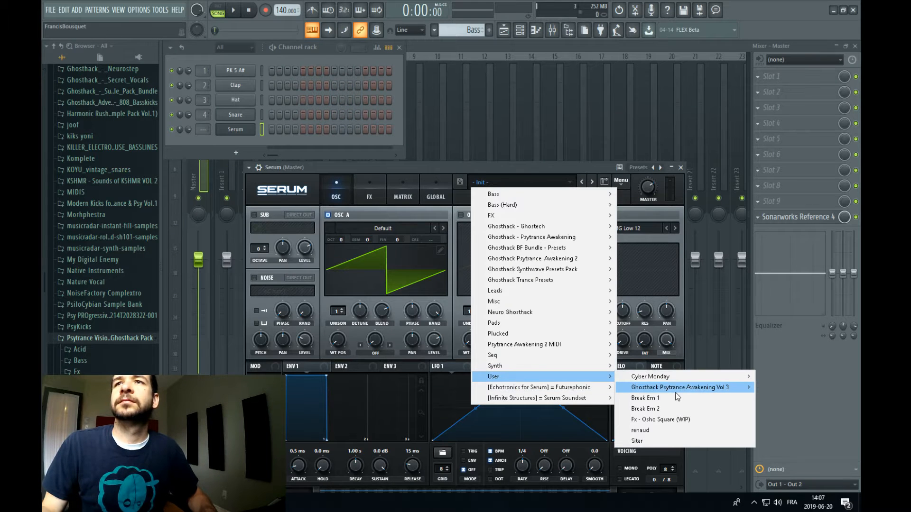
{"action": "mouse_move", "coordinate": [676, 392]}
{"action": "left_click", "coordinate": [290, 169]}
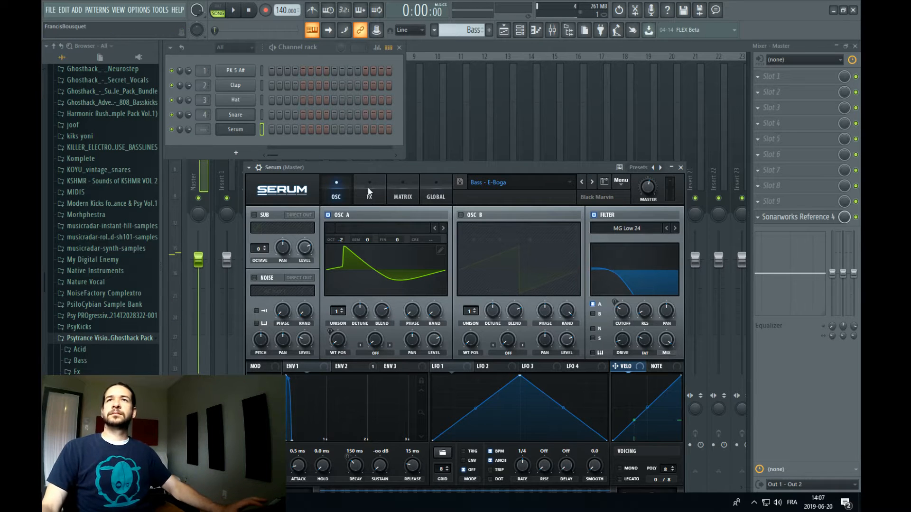
{"action": "left_click", "coordinate": [592, 182]}
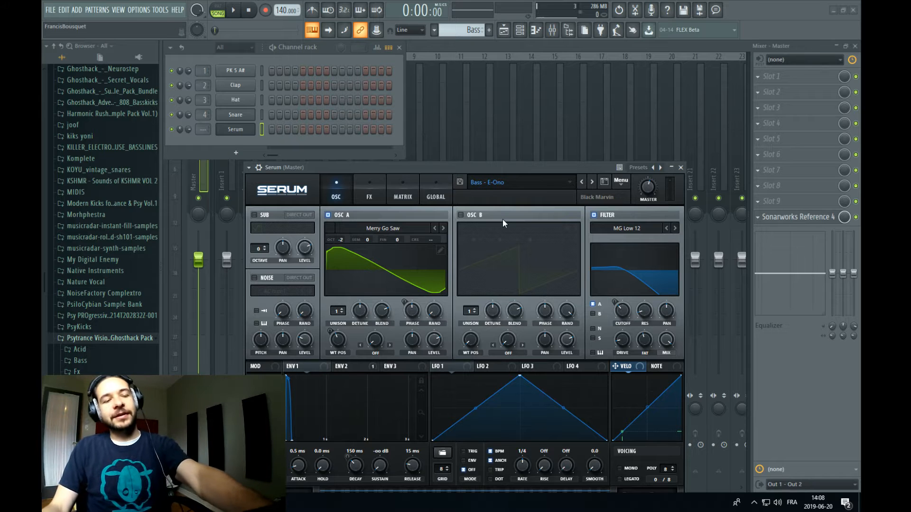
Open Sonarworks Reference 4 on the Master track and switch it to headphone calibration
{"action": "left_click", "coordinate": [787, 218]}
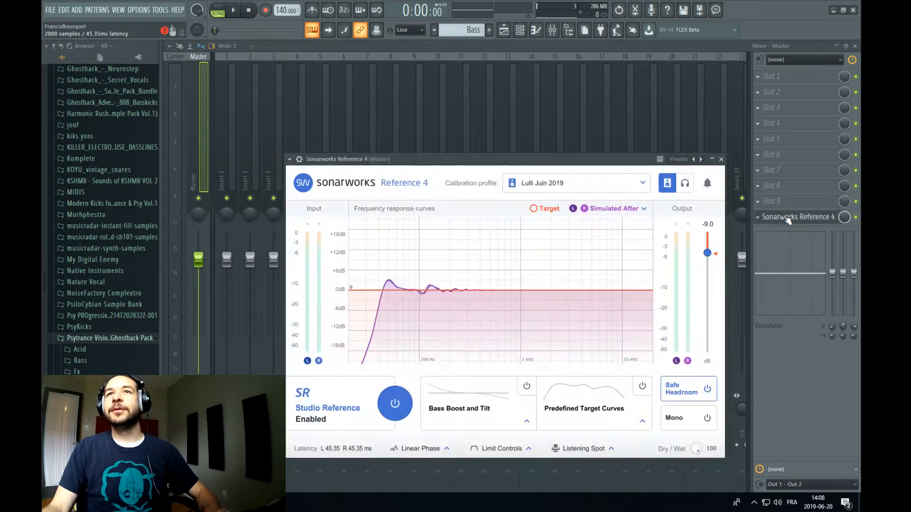
{"action": "left_click", "coordinate": [554, 183]}
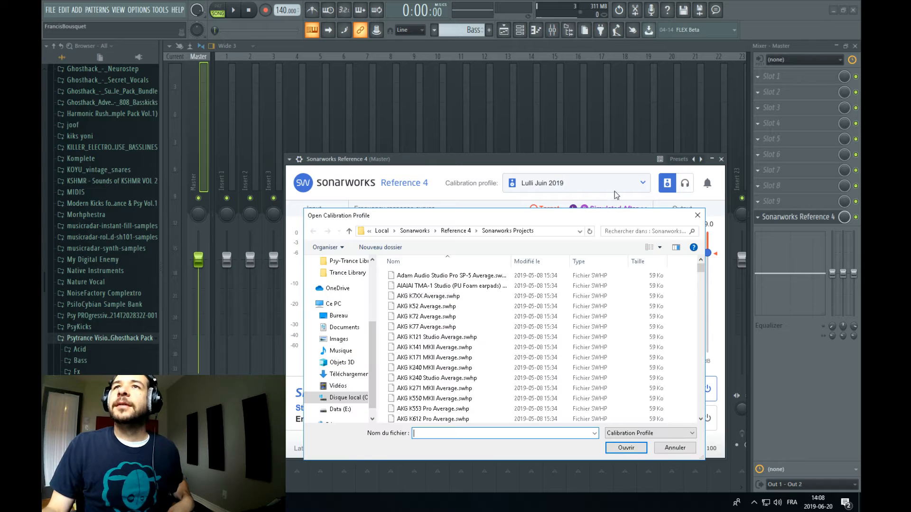
{"action": "left_click", "coordinate": [701, 215]}
{"action": "left_click", "coordinate": [685, 187]}
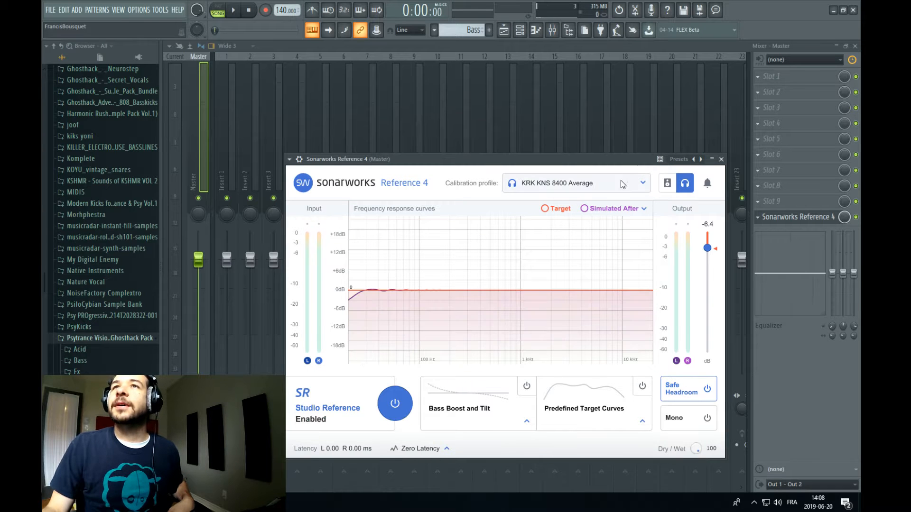
Load the Beyerdynamic DT 770 Pro 80 Ohm Average calibration profile, toggle Studio Reference off and on, and close the plugin
{"action": "left_click", "coordinate": [646, 187]}
{"action": "scroll", "coordinate": [579, 336], "scroll_direction": "down", "scroll_amount": 10}
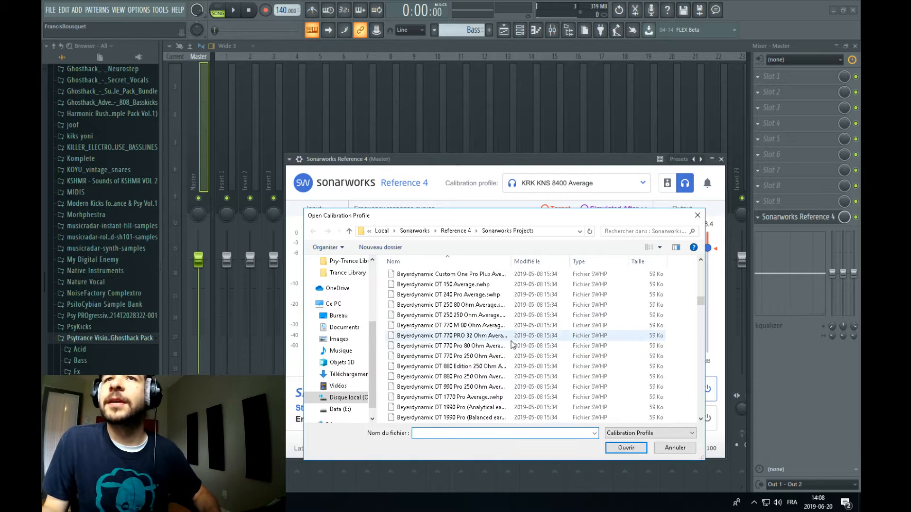
{"action": "left_click", "coordinate": [511, 347]}
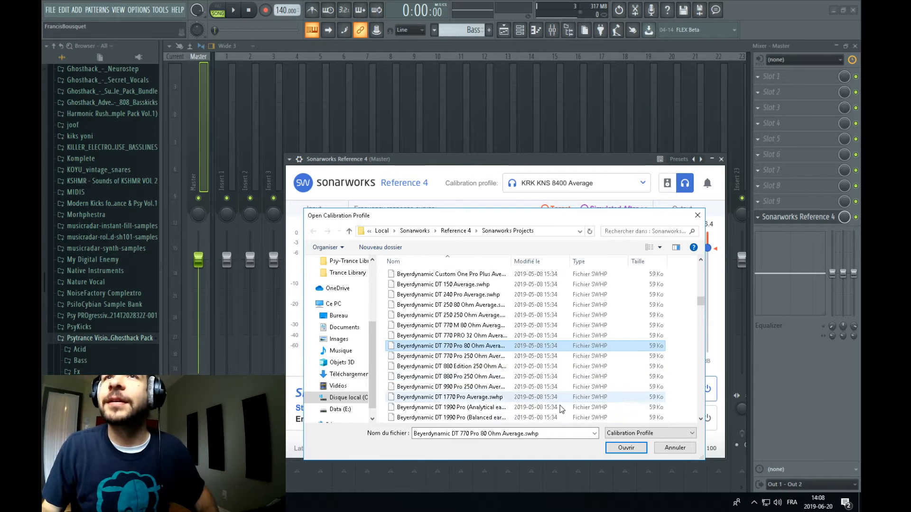
{"action": "left_click", "coordinate": [625, 448]}
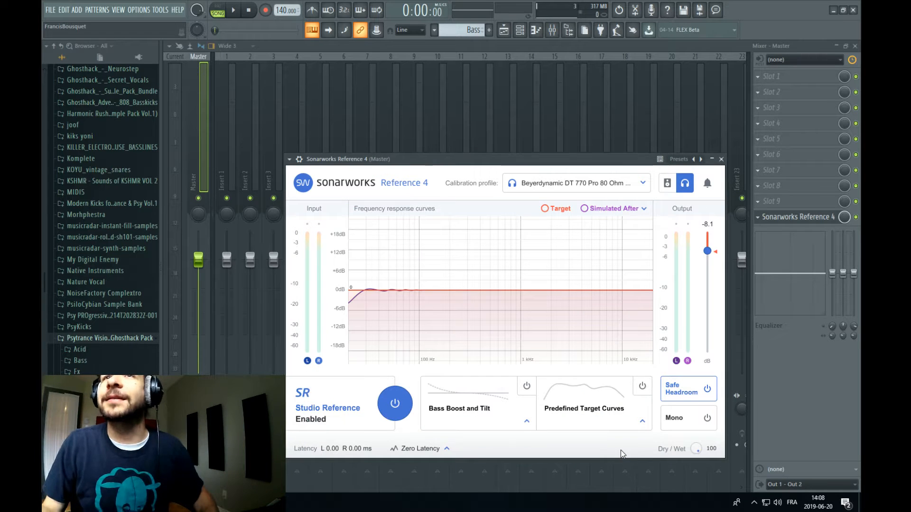
{"action": "left_click", "coordinate": [404, 405]}
{"action": "left_click", "coordinate": [405, 404]}
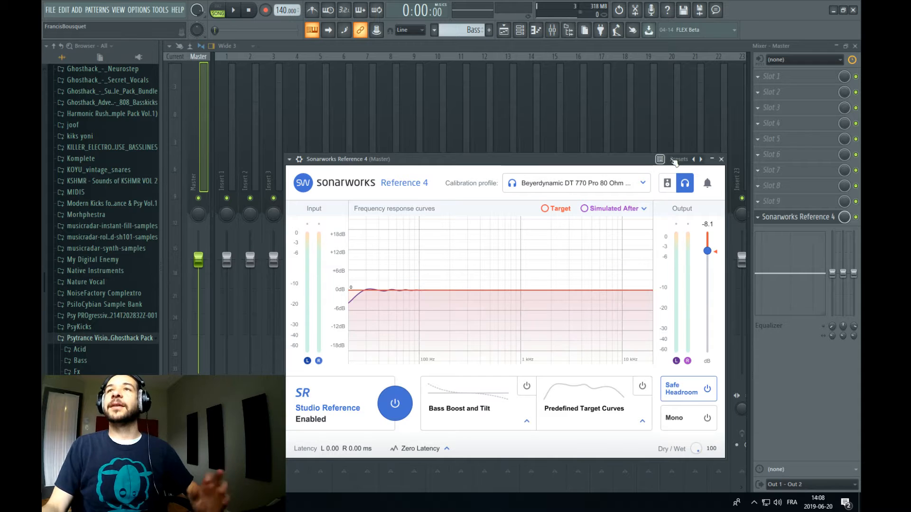
{"action": "left_click", "coordinate": [721, 159]}
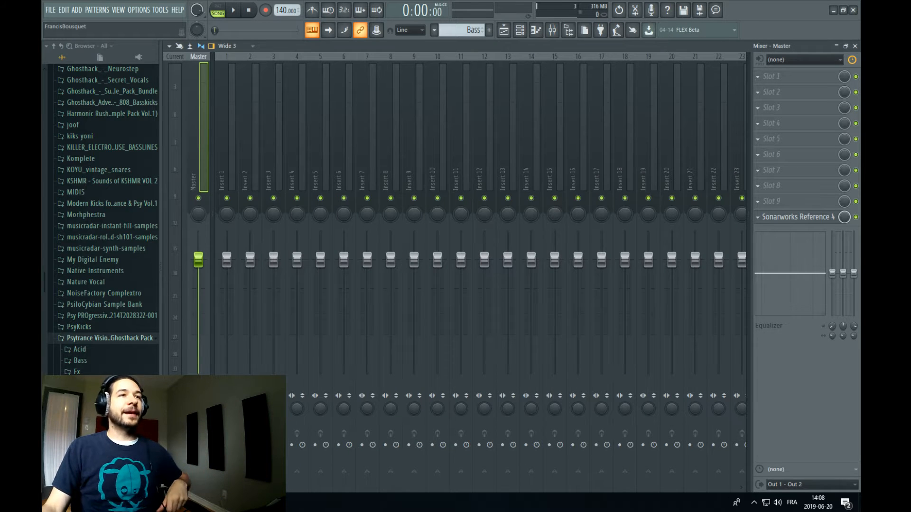
Reopen Serum from the channel rack and audition the bass presets following E-Ono, stopping on Bass - Sector 7
{"action": "left_click", "coordinate": [520, 30]}
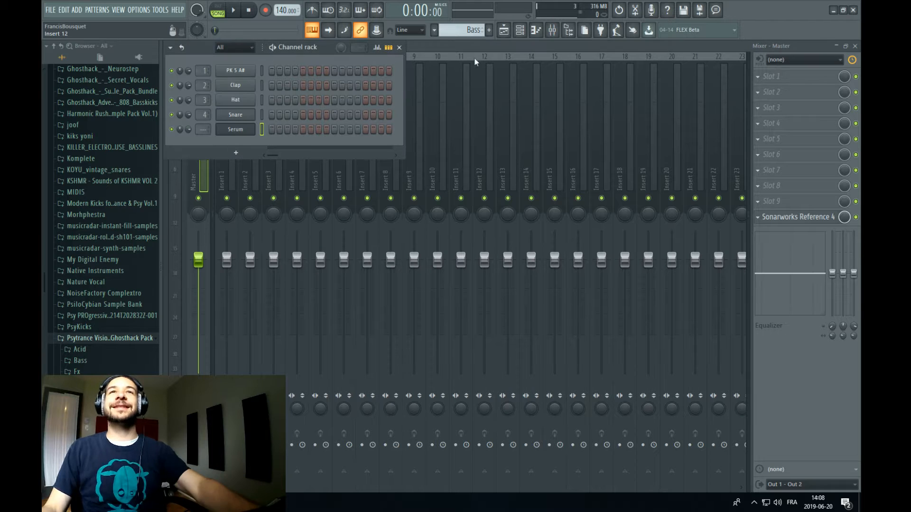
{"action": "left_click", "coordinate": [245, 131]}
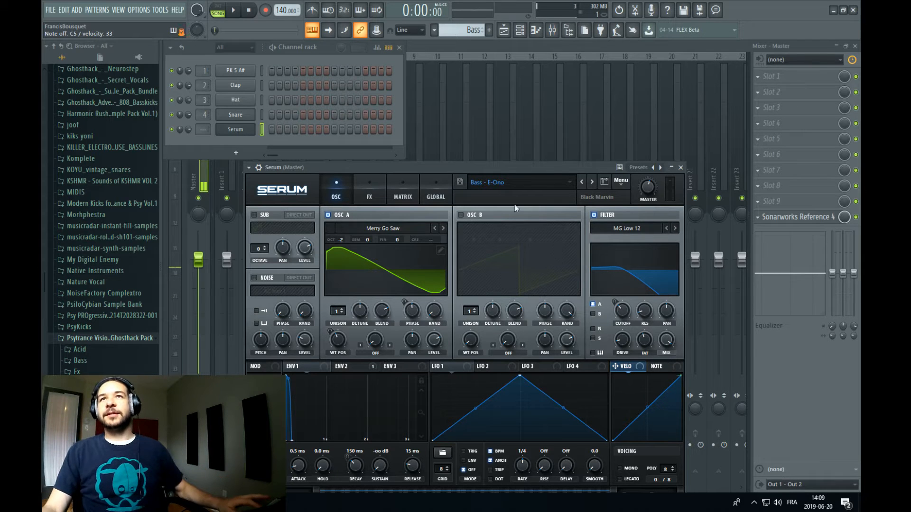
{"action": "left_click", "coordinate": [557, 185]}
{"action": "left_click", "coordinate": [584, 171]}
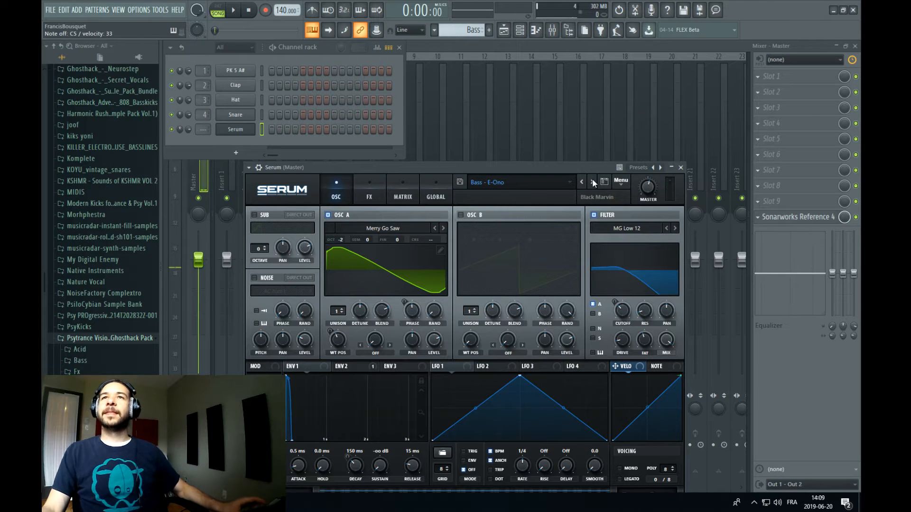
{"action": "left_click", "coordinate": [592, 182]}
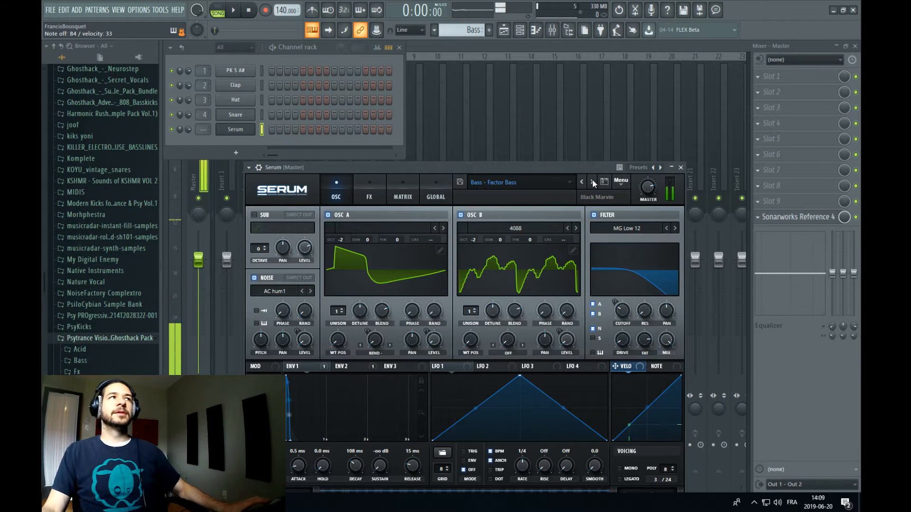
{"action": "left_click", "coordinate": [592, 182]}
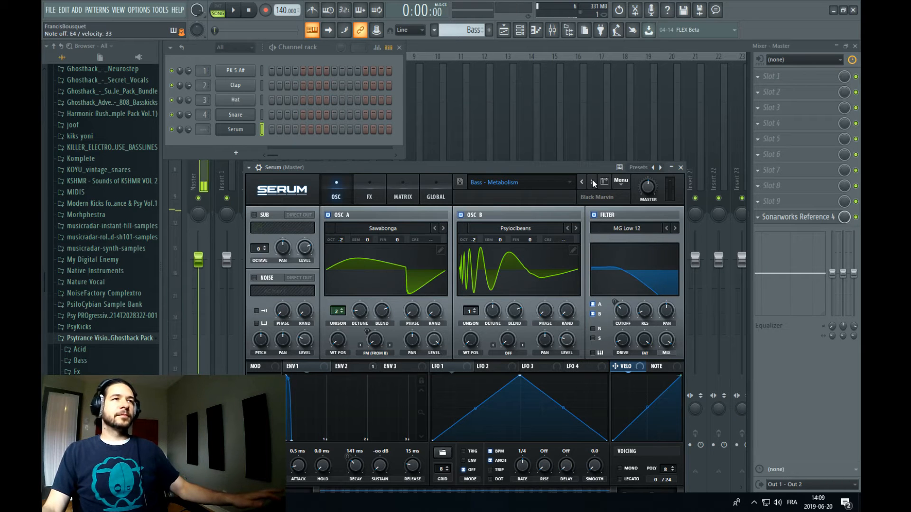
{"action": "left_click", "coordinate": [592, 182]}
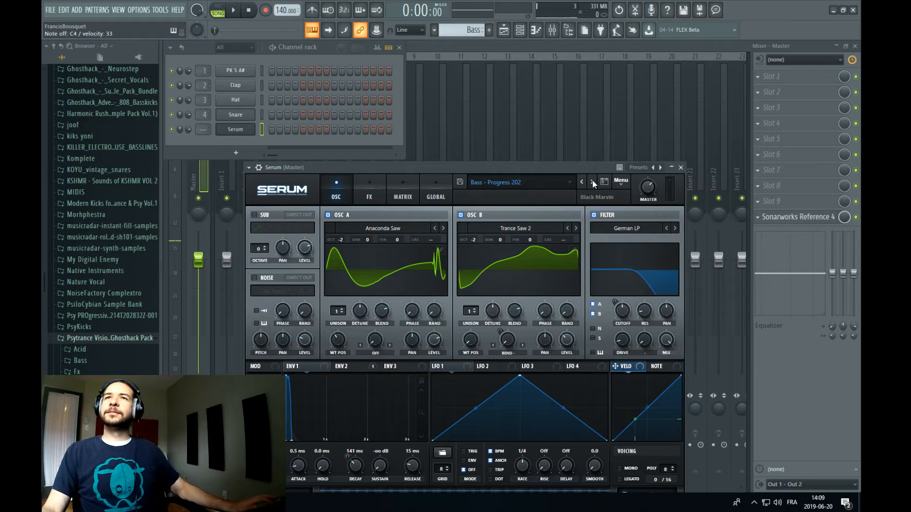
{"action": "left_click", "coordinate": [593, 182]}
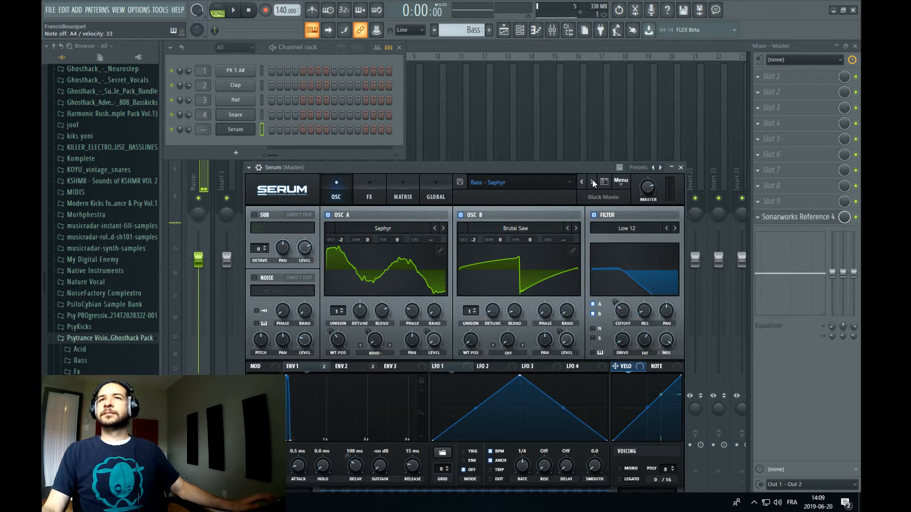
{"action": "left_click", "coordinate": [593, 182]}
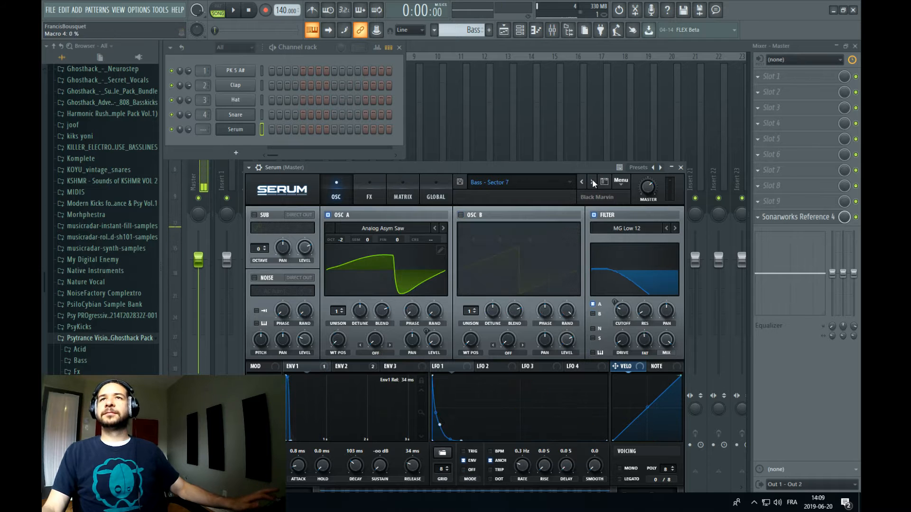
Open the Serum channel's piano roll and audition keys in the fourth octave, including G4 and F4
{"action": "right_click", "coordinate": [250, 126]}
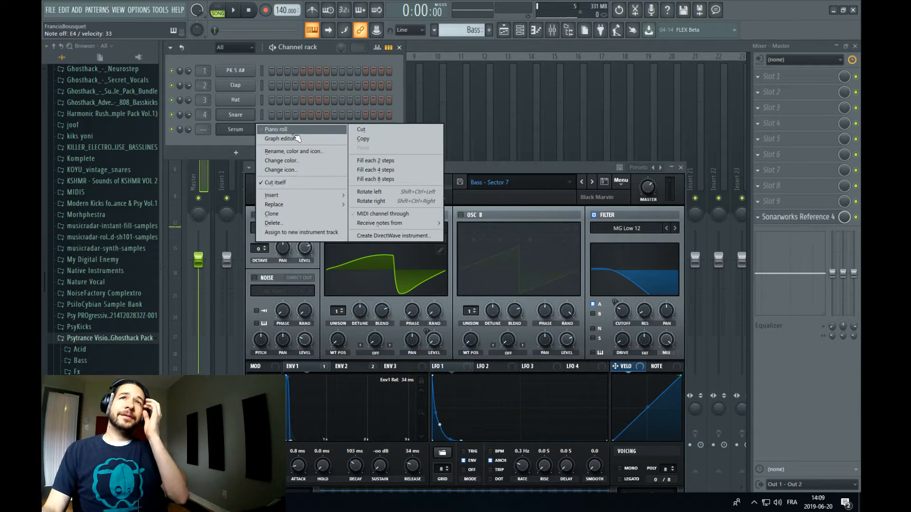
{"action": "left_click", "coordinate": [271, 128]}
{"action": "scroll", "coordinate": [229, 285], "scroll_direction": "down", "scroll_amount": 3}
{"action": "left_click", "coordinate": [195, 302]}
{"action": "left_click", "coordinate": [194, 350]}
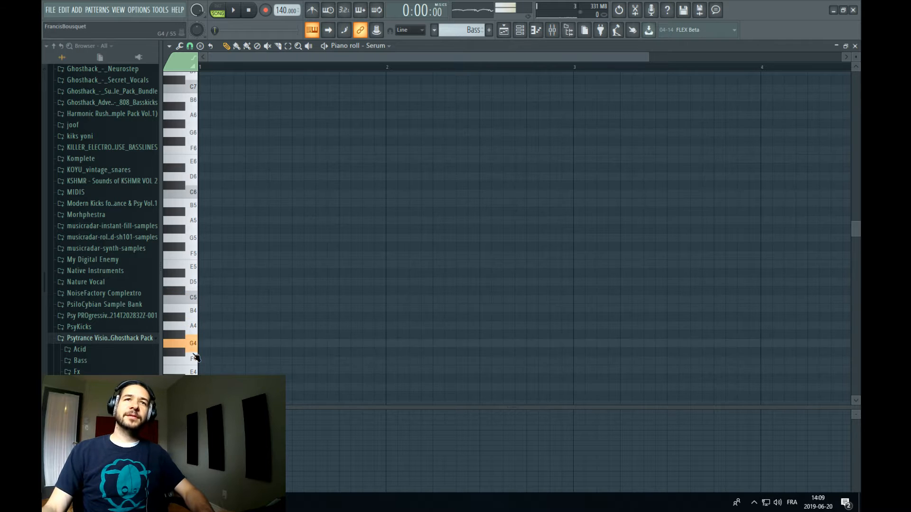
{"action": "scroll", "coordinate": [195, 302], "scroll_direction": "down", "scroll_amount": 4}
{"action": "left_click", "coordinate": [190, 280]}
{"action": "left_click", "coordinate": [193, 243]}
{"action": "left_click", "coordinate": [194, 256]}
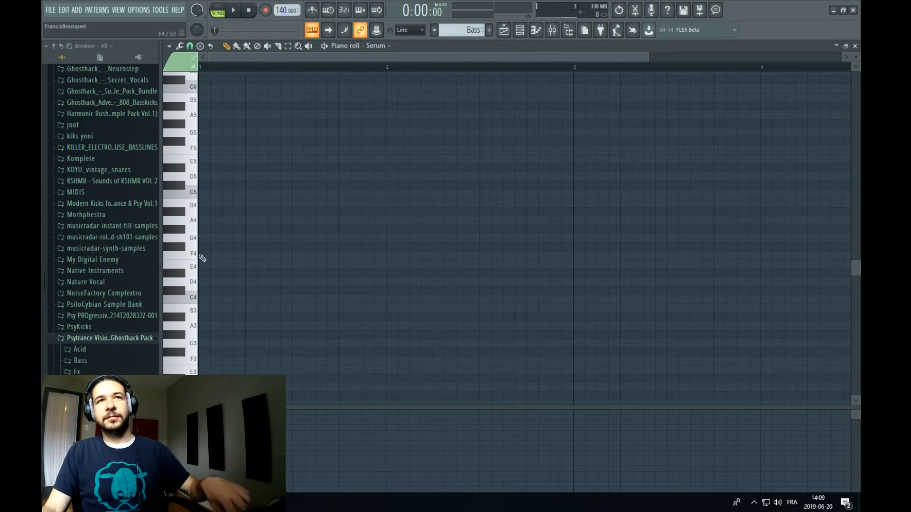
Place three consecutive F4 sixteenth notes after the first step of bar 1 and set the tempo to 138 BPM
{"action": "left_click", "coordinate": [215, 256]}
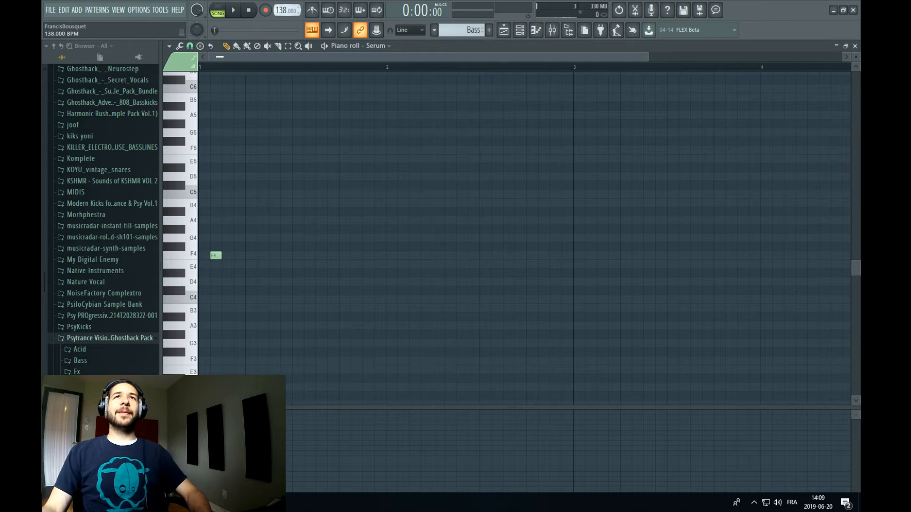
{"action": "left_click", "coordinate": [280, 10]}
{"action": "left_click", "coordinate": [463, 277]}
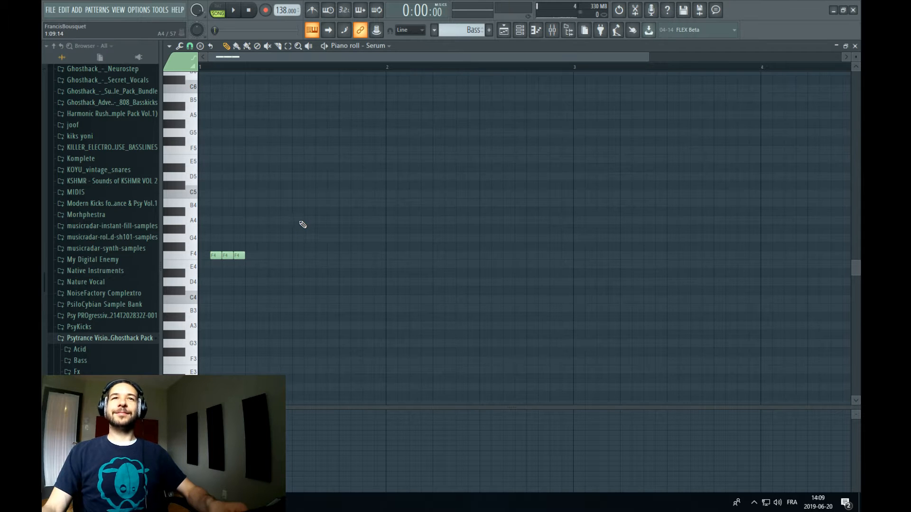
Duplicate the three-note F4 group onto beats 2, 3 and 4 to fill the first bar
{"action": "left_click_drag", "start_coordinate": [319, 217], "coordinate": [226, 304]}
{"action": "left_click_drag", "start_coordinate": [279, 226], "coordinate": [207, 301]}
{"action": "left_click_drag", "start_coordinate": [216, 255], "coordinate": [271, 256]}
{"action": "left_click_drag", "start_coordinate": [341, 207], "coordinate": [205, 286]}
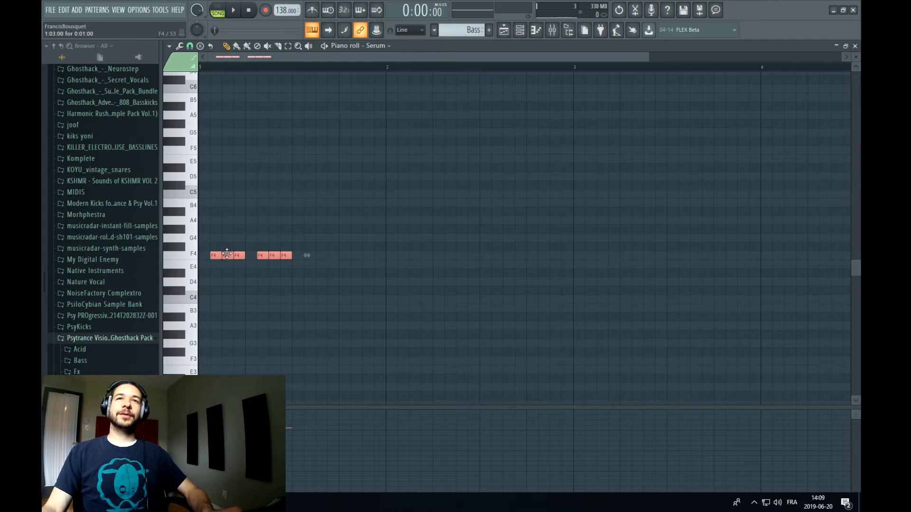
{"action": "left_click_drag", "start_coordinate": [227, 254], "coordinate": [323, 259]}
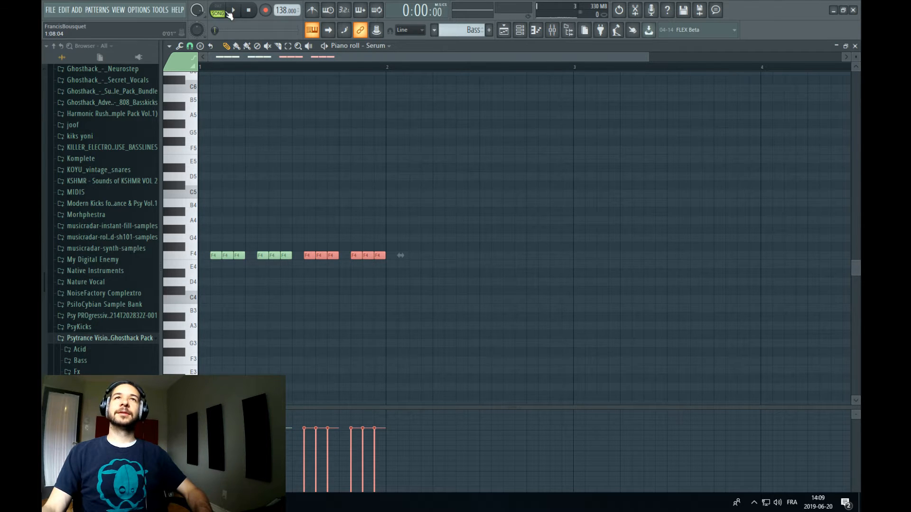
Play the Bass pattern in pattern mode and open the Serum plugin from the channel rack
{"action": "left_click", "coordinate": [232, 10]}
{"action": "left_click", "coordinate": [520, 30]}
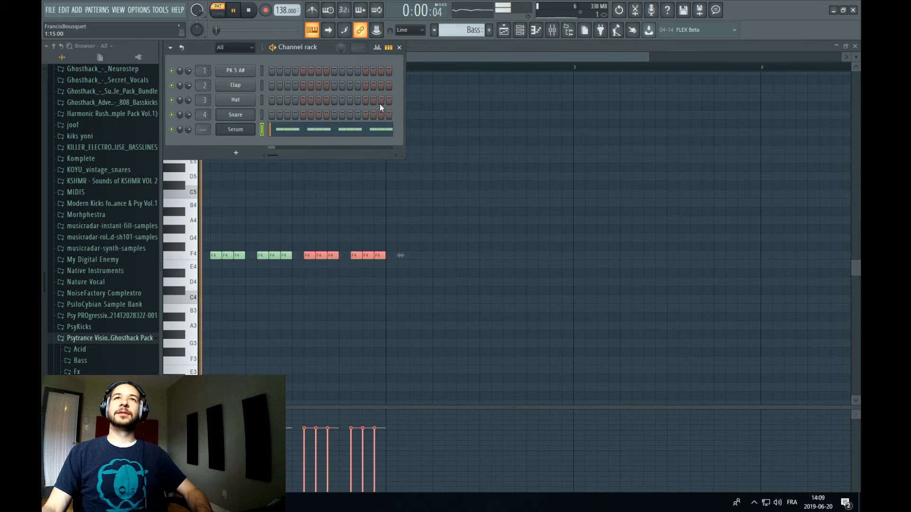
{"action": "left_click", "coordinate": [235, 129]}
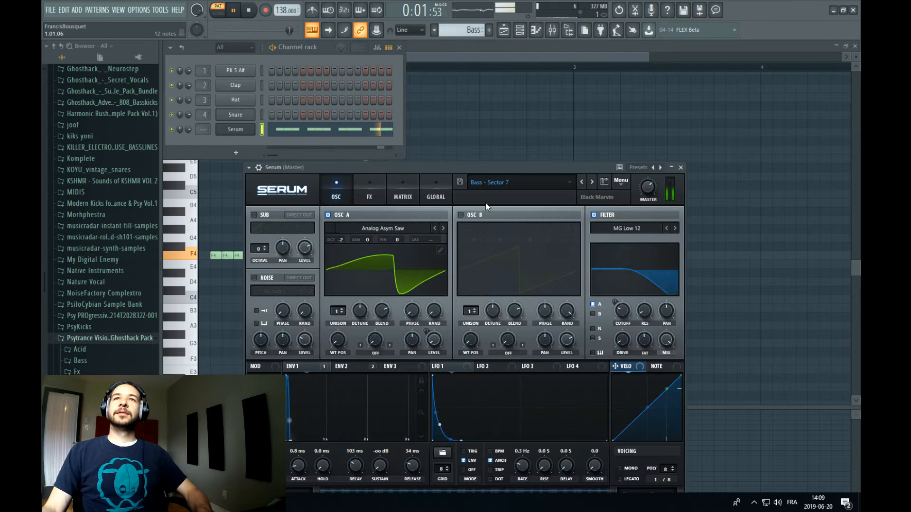
Load the Bass - Slam preset in Serum and audition it by playing the Bass pattern
{"action": "key", "text": "space"}
{"action": "left_click", "coordinate": [591, 182]}
{"action": "key", "text": "space"}
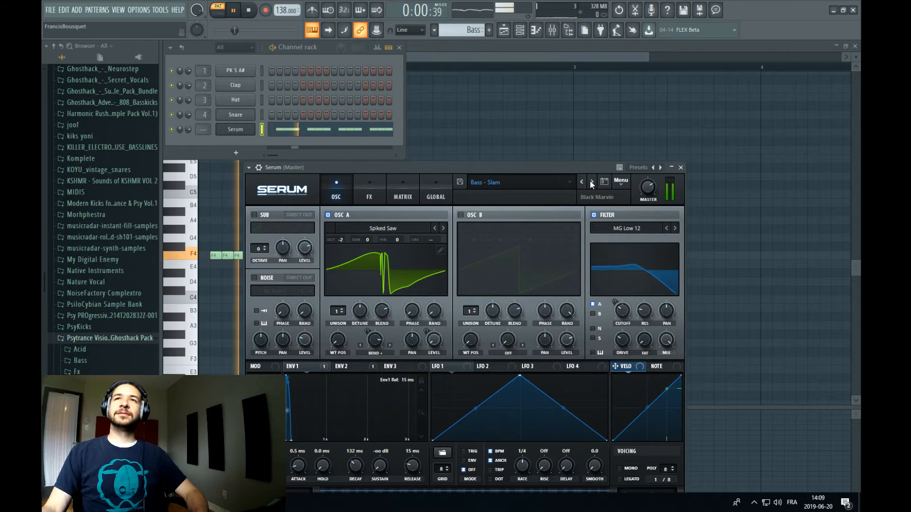
{"action": "key", "text": "space"}
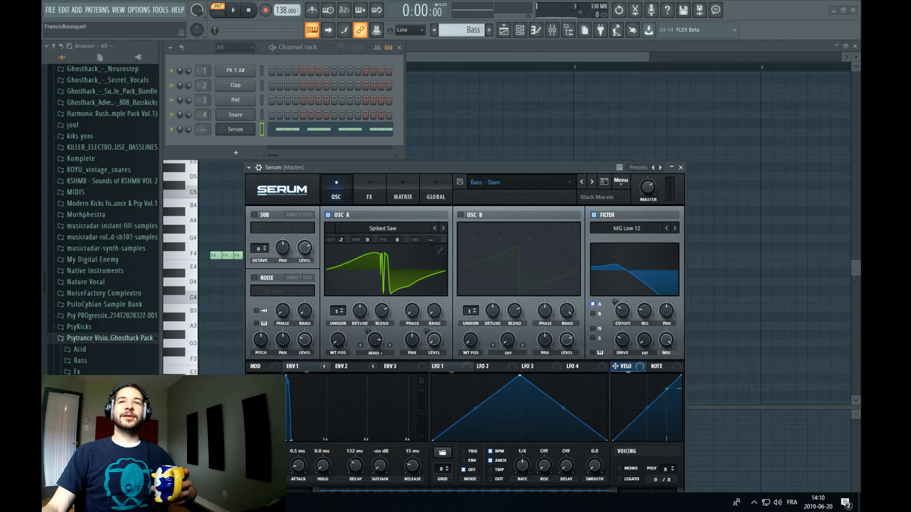
{"action": "left_click", "coordinate": [230, 12]}
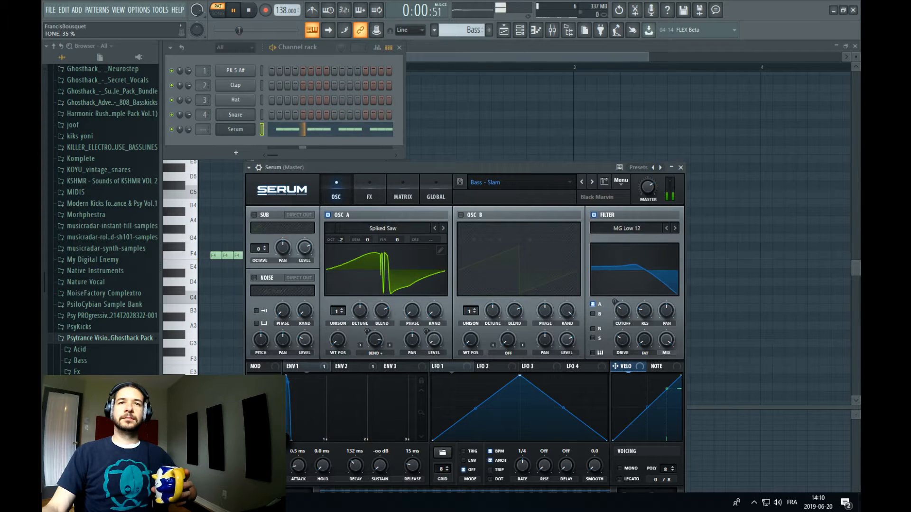
{"action": "left_click", "coordinate": [235, 10]}
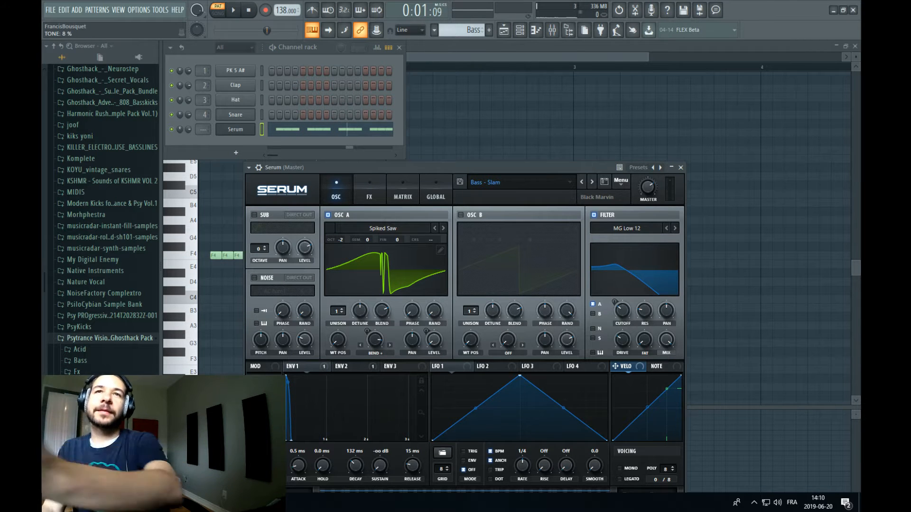
Adjust Serum's filter cutoff during playback and inspect the Bass - Slam effects chain before returning to the oscillator view
{"action": "left_click_drag", "start_coordinate": [622, 313], "coordinate": [622, 316]}
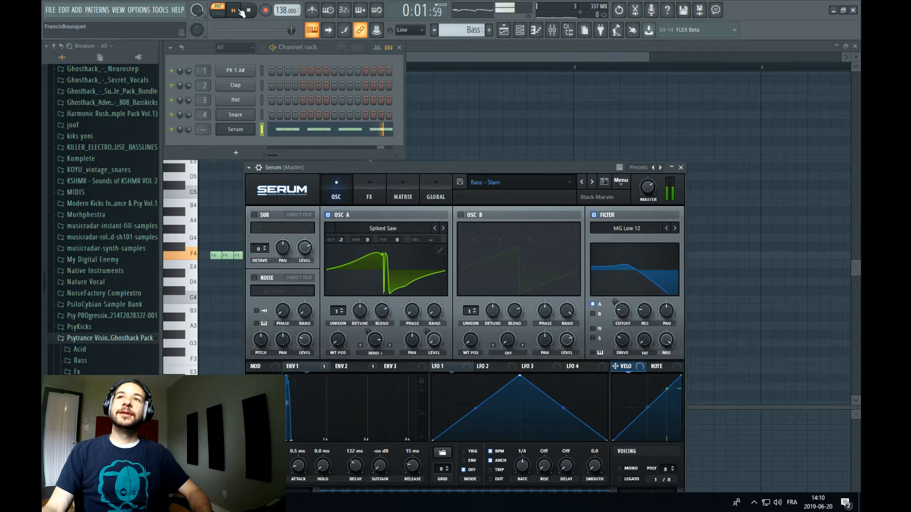
{"action": "left_click_drag", "start_coordinate": [622, 312], "coordinate": [622, 309]}
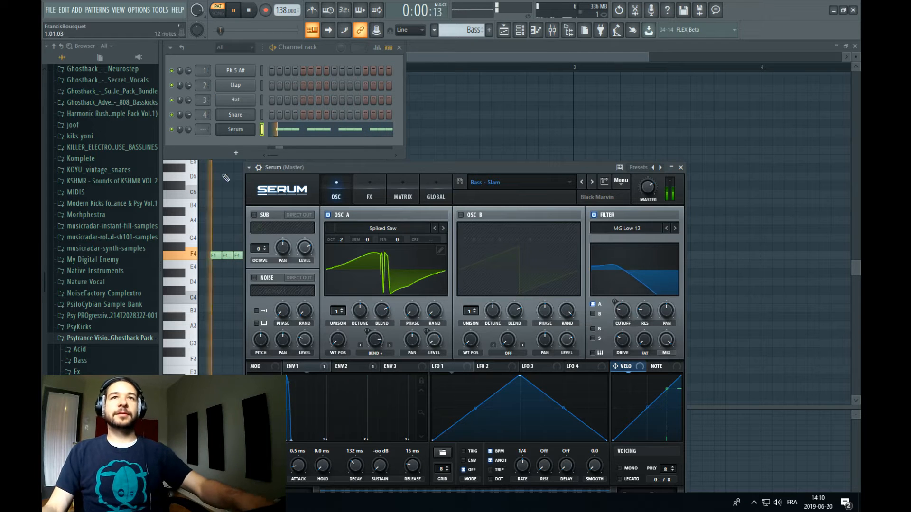
{"action": "left_click", "coordinate": [365, 187]}
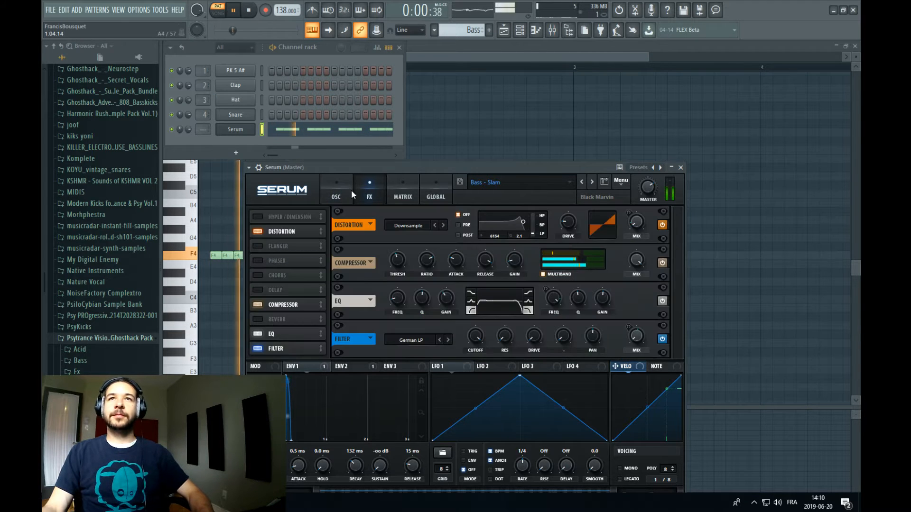
{"action": "left_click", "coordinate": [337, 195]}
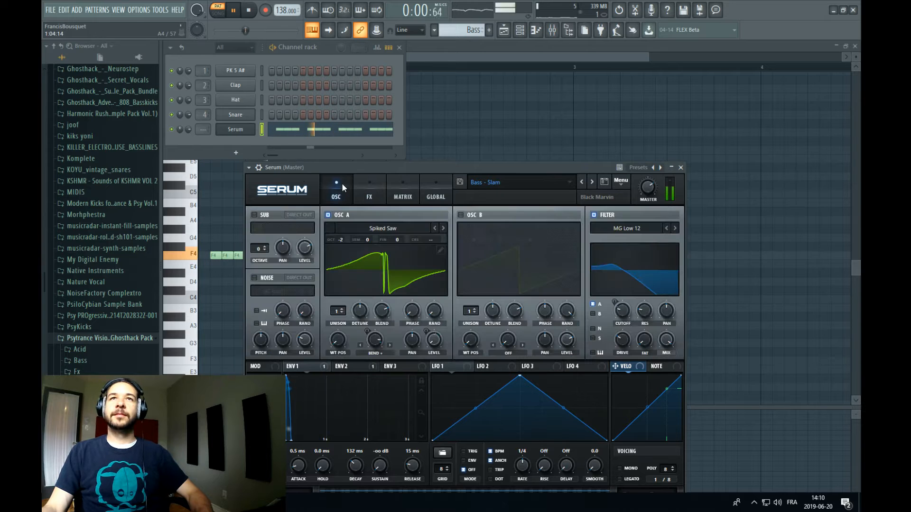
Load the Bass - Twist Spin preset in Serum and play the Bass pattern with it
{"action": "left_click", "coordinate": [235, 9]}
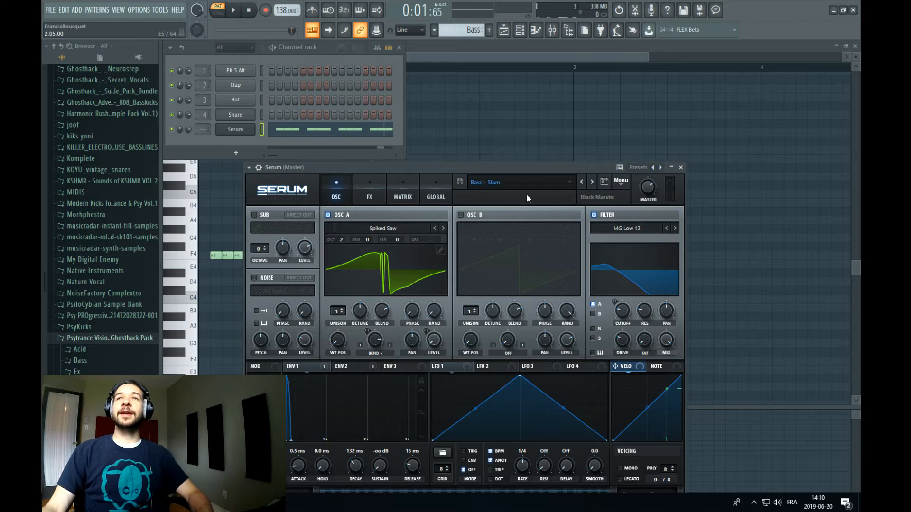
{"action": "left_click", "coordinate": [592, 182]}
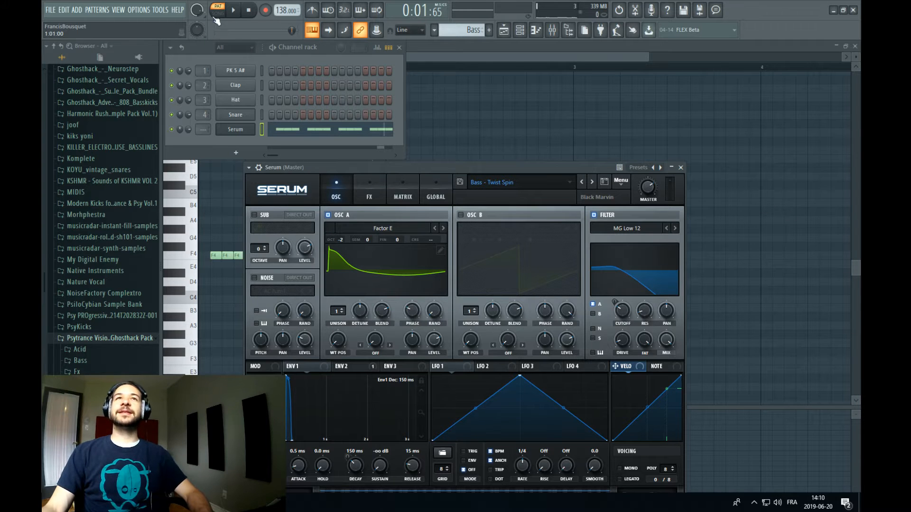
{"action": "left_click", "coordinate": [236, 10]}
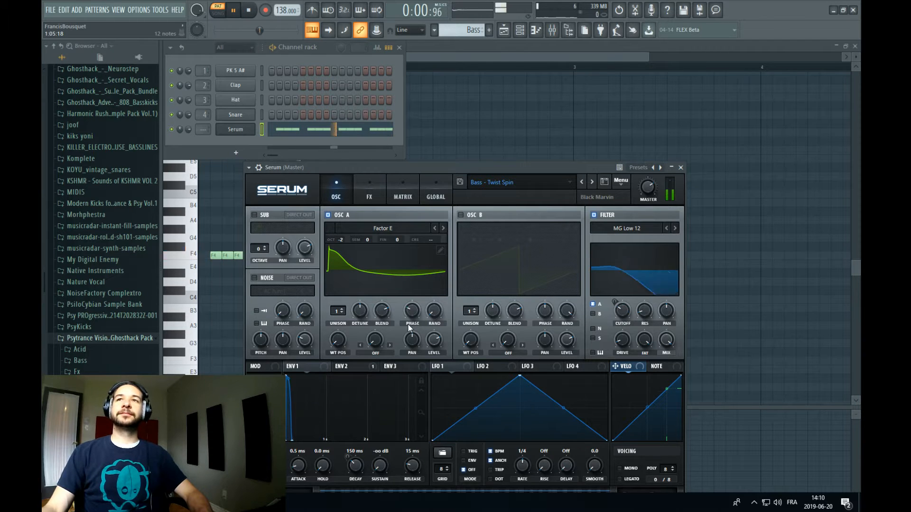
Select all the F4 bass notes in Serum's piano roll and examine them while the pattern plays
{"action": "left_click", "coordinate": [408, 59]}
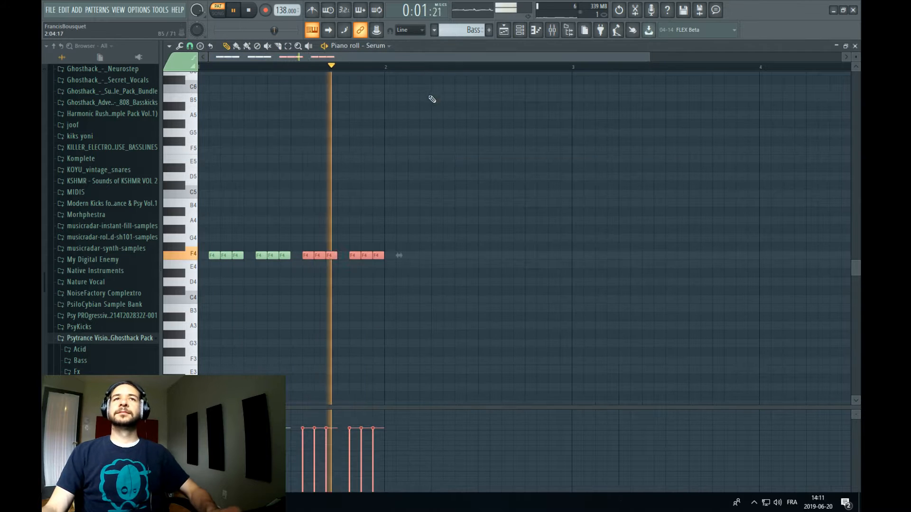
{"action": "key", "text": "space"}
{"action": "left_click_drag", "start_coordinate": [462, 157], "coordinate": [162, 313]}
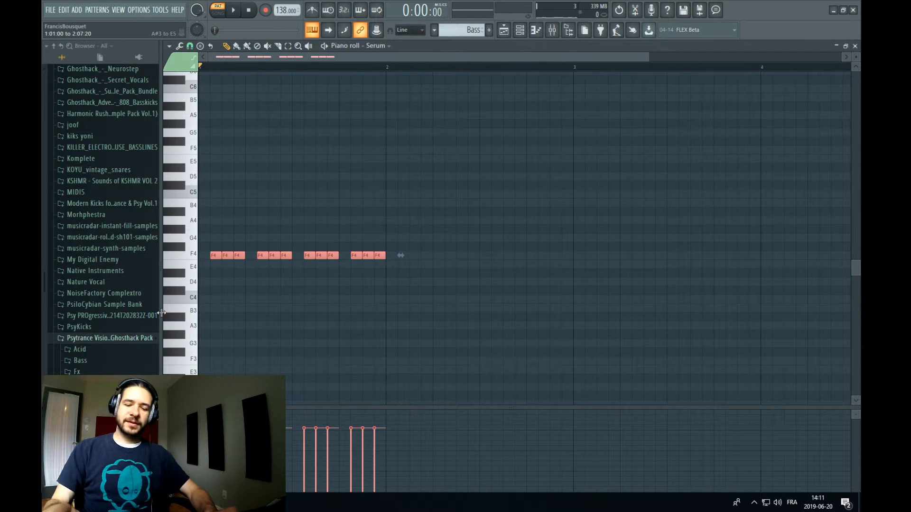
{"action": "scroll", "coordinate": [162, 312], "scroll_direction": "down", "scroll_amount": 2}
{"action": "key", "text": "space"}
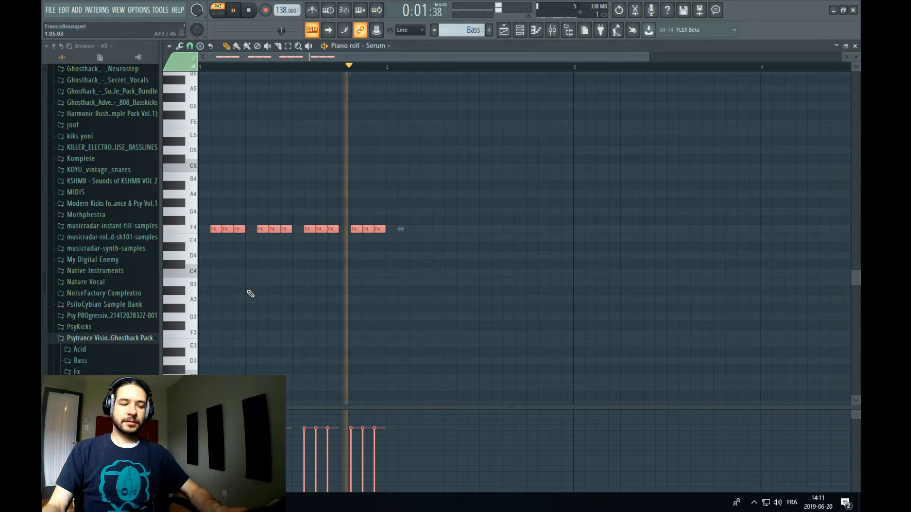
{"action": "scroll", "coordinate": [250, 294], "scroll_direction": "down", "scroll_amount": 4}
{"action": "scroll", "coordinate": [251, 294], "scroll_direction": "up", "scroll_amount": 6}
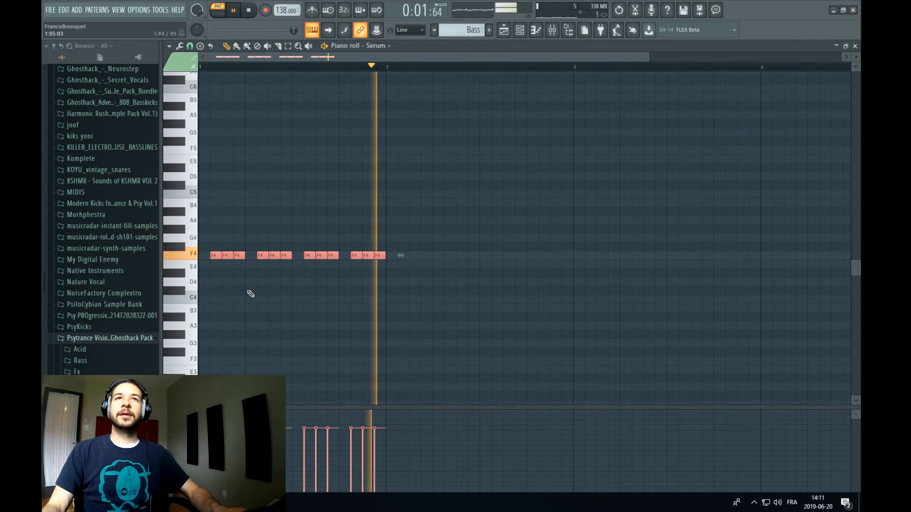
{"action": "left_click", "coordinate": [285, 211], "text": "ctrl"}
{"action": "left_click_drag", "start_coordinate": [494, 155], "coordinate": [190, 318]}
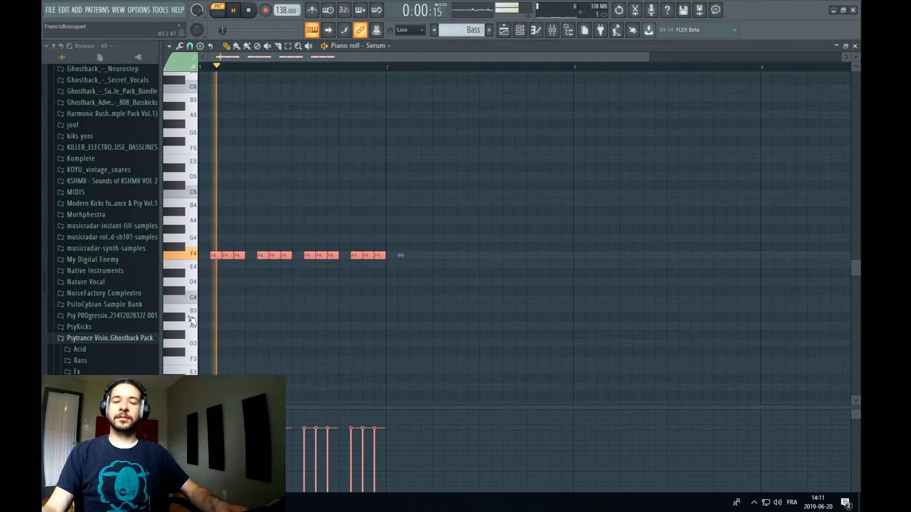
{"action": "scroll", "coordinate": [192, 321], "scroll_direction": "down", "scroll_amount": 2}
{"action": "scroll", "coordinate": [192, 321], "scroll_direction": "up", "scroll_amount": 4}
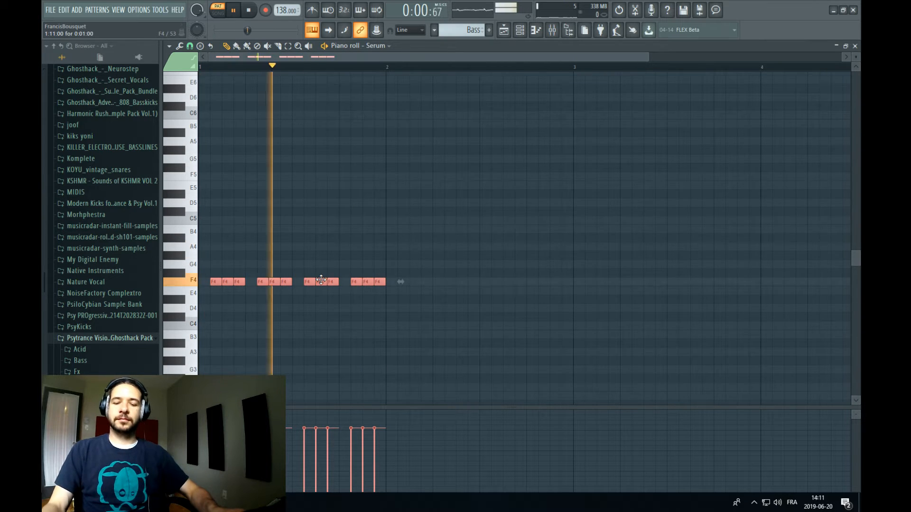
{"action": "scroll", "coordinate": [323, 281], "scroll_direction": "down", "scroll_amount": 2}
{"action": "mouse_move", "coordinate": [319, 230]}
{"action": "left_mouse_down"}
{"action": "mouse_move", "coordinate": [327, 333]}
{"action": "mouse_move", "coordinate": [323, 229]}
{"action": "left_mouse_up"}
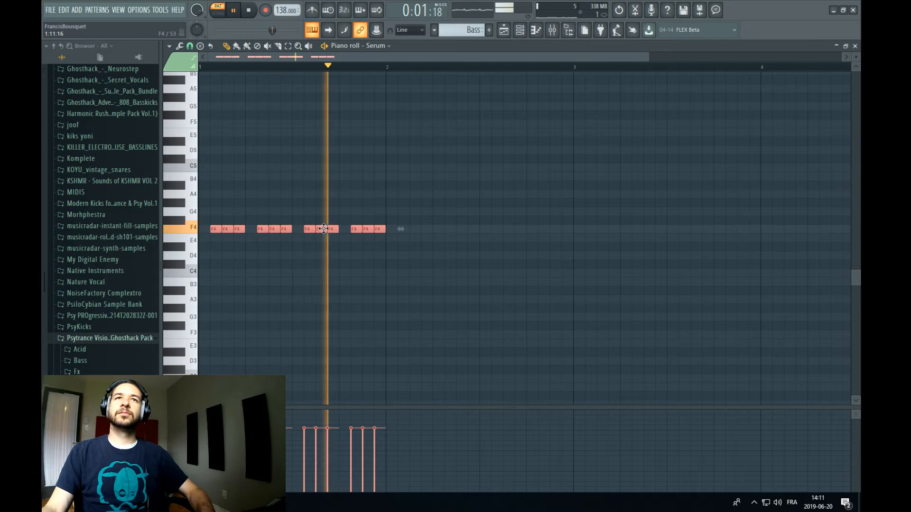
Reopen Serum from the channel rack and shorten the Env 1 decay to 108 ms during playback
{"action": "left_click", "coordinate": [520, 30]}
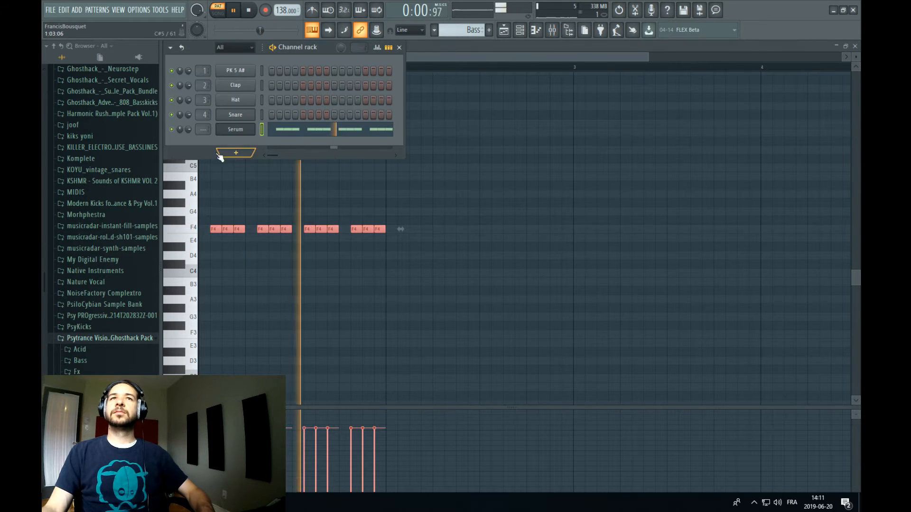
{"action": "left_click", "coordinate": [236, 129]}
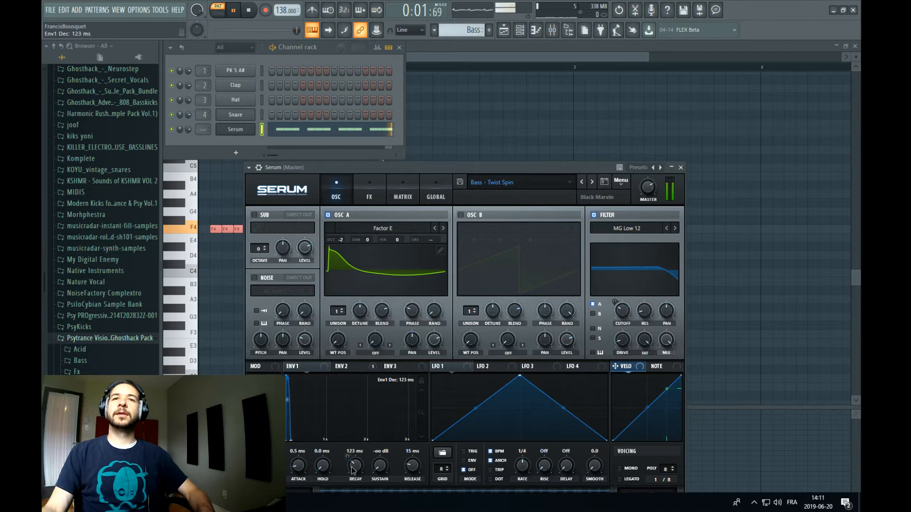
{"action": "left_click_drag", "start_coordinate": [352, 468], "coordinate": [351, 469]}
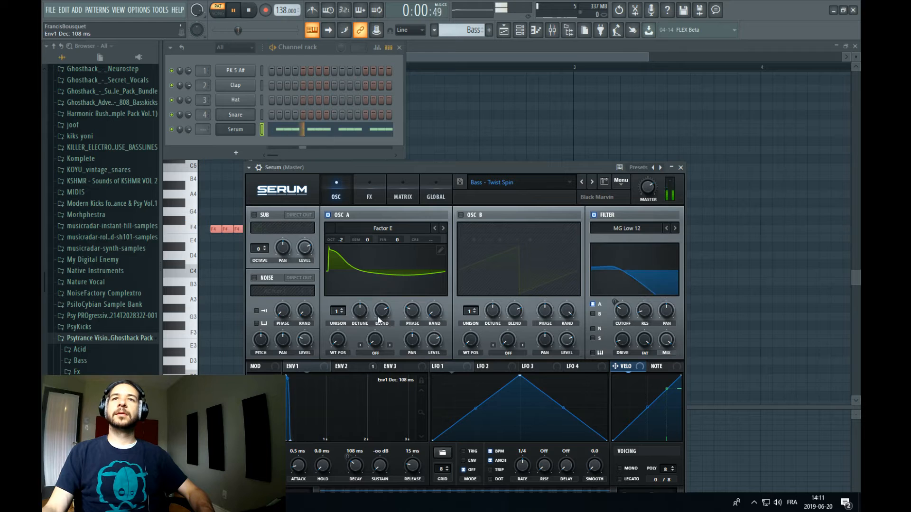
{"action": "left_click", "coordinate": [237, 11]}
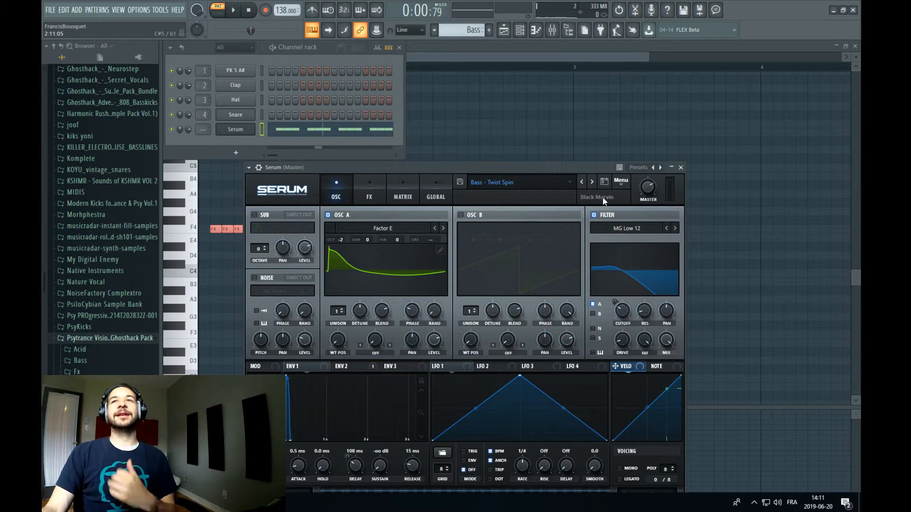
Load the Bass - Woody Psyllen preset in Serum and audition it repeatedly with the Bass pattern
{"action": "left_click", "coordinate": [592, 182]}
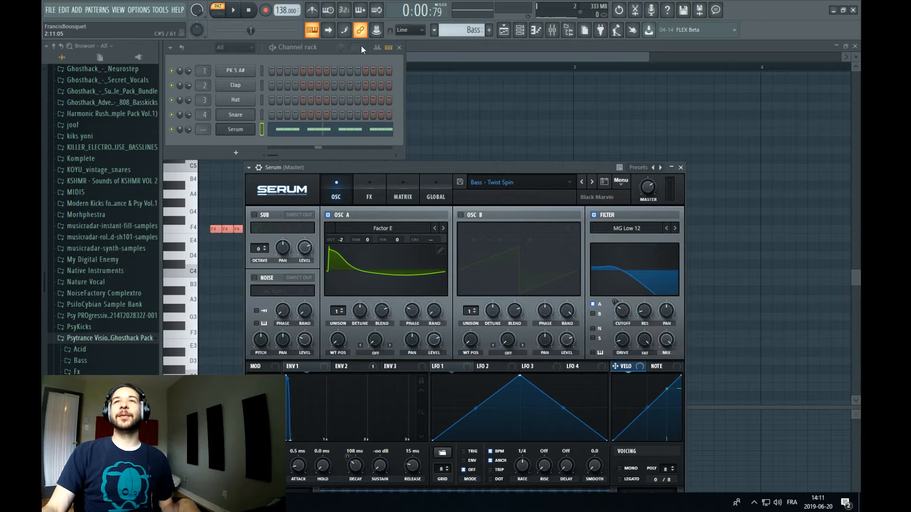
{"action": "left_click", "coordinate": [237, 10]}
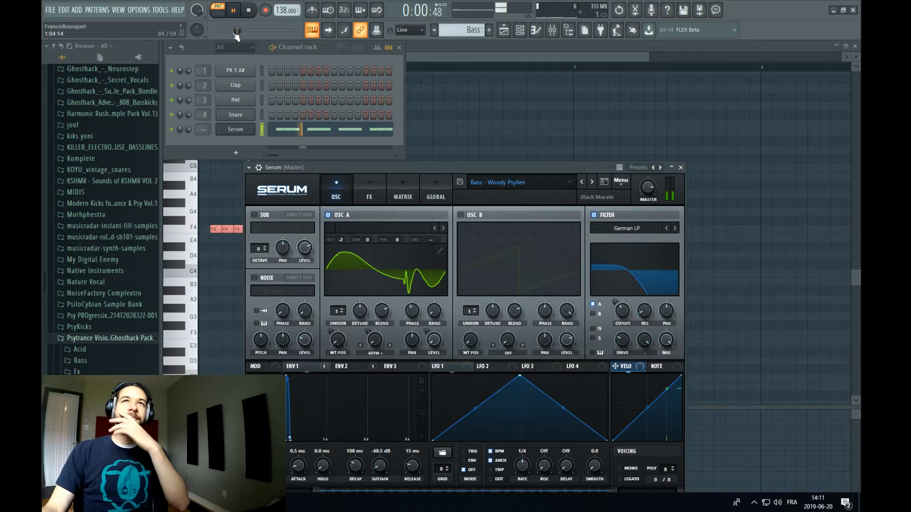
{"action": "left_click", "coordinate": [234, 10]}
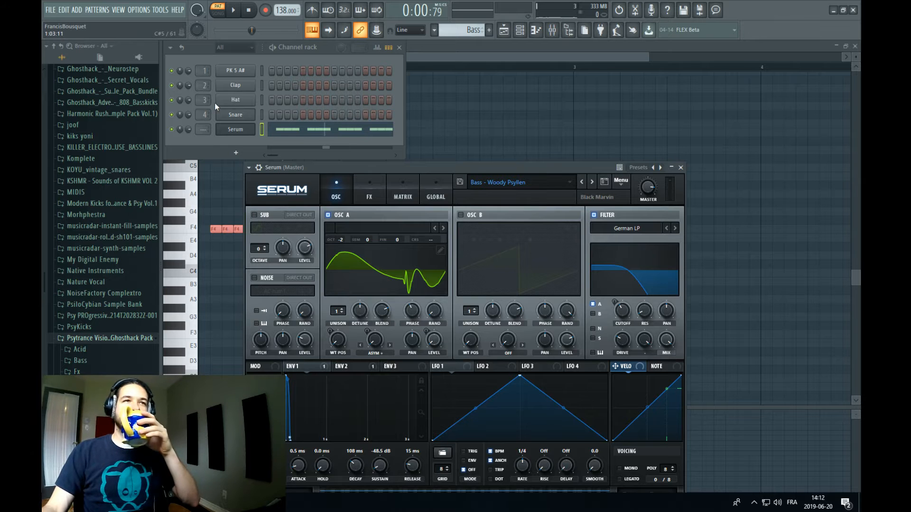
{"action": "left_click", "coordinate": [233, 10]}
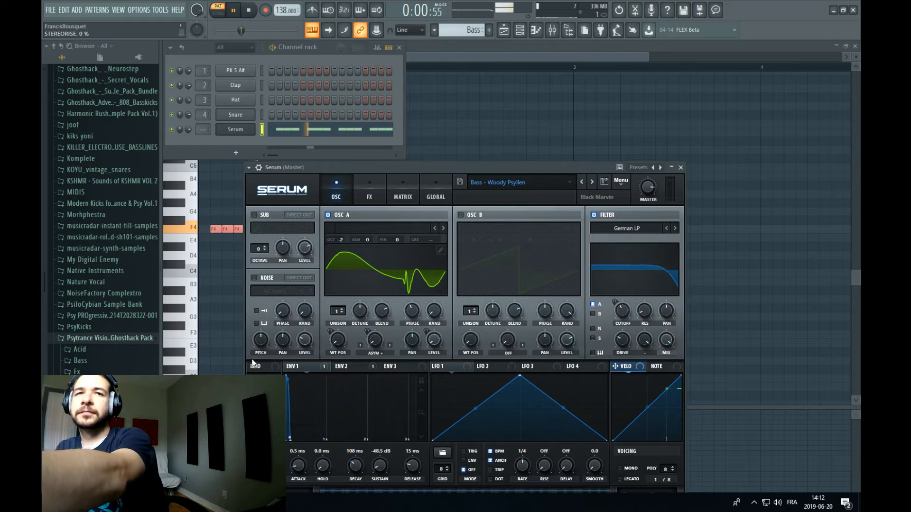
{"action": "left_click", "coordinate": [233, 10]}
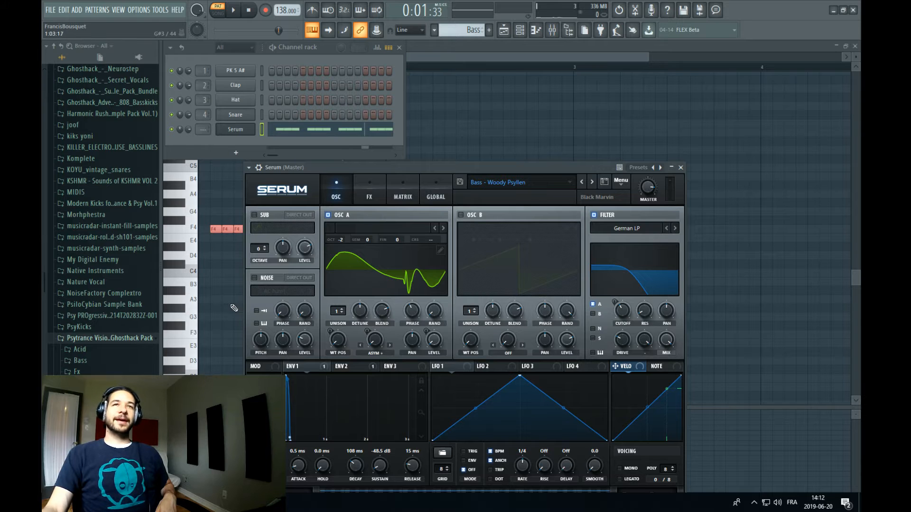
{"action": "left_click", "coordinate": [232, 10]}
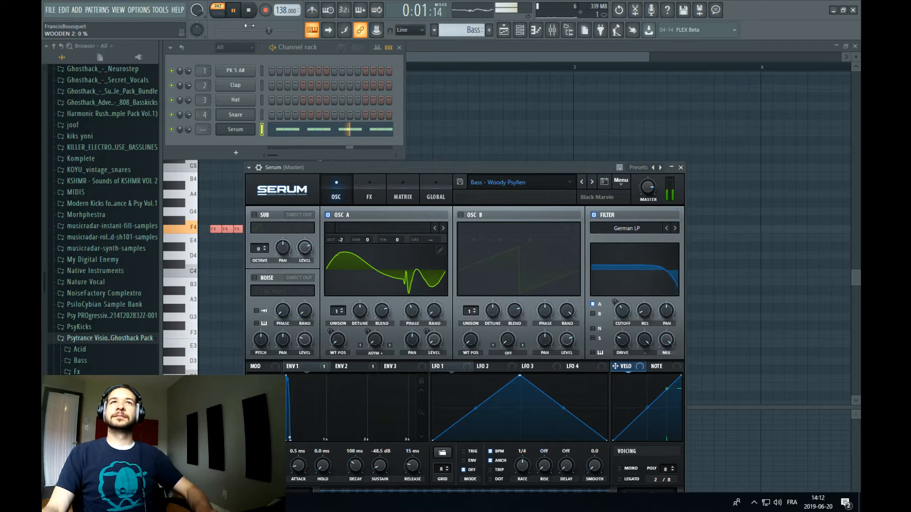
{"action": "left_click", "coordinate": [235, 10]}
Load the Bass - E-Boga preset from the Ghosthack Psytrance Awakening Vol 3 user folder and audition it with the pattern
{"action": "left_click", "coordinate": [591, 182]}
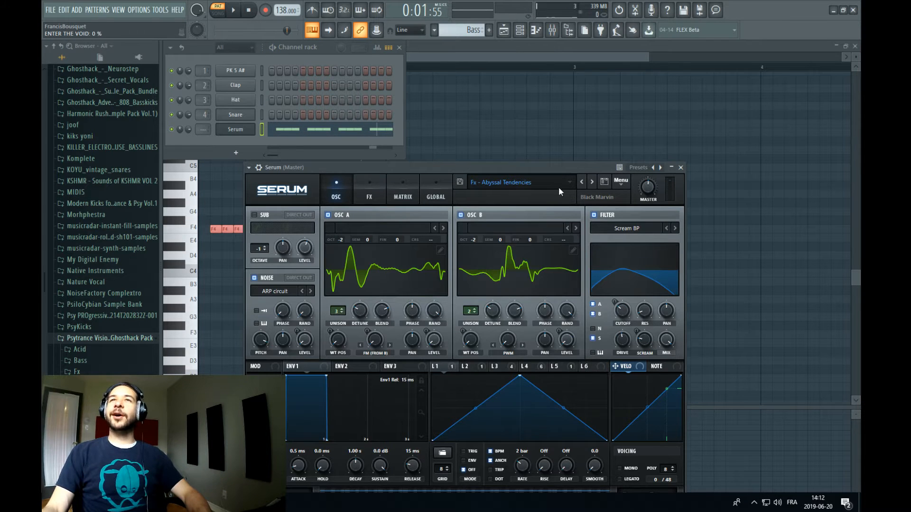
{"action": "left_click", "coordinate": [559, 187]}
{"action": "mouse_move", "coordinate": [562, 376]}
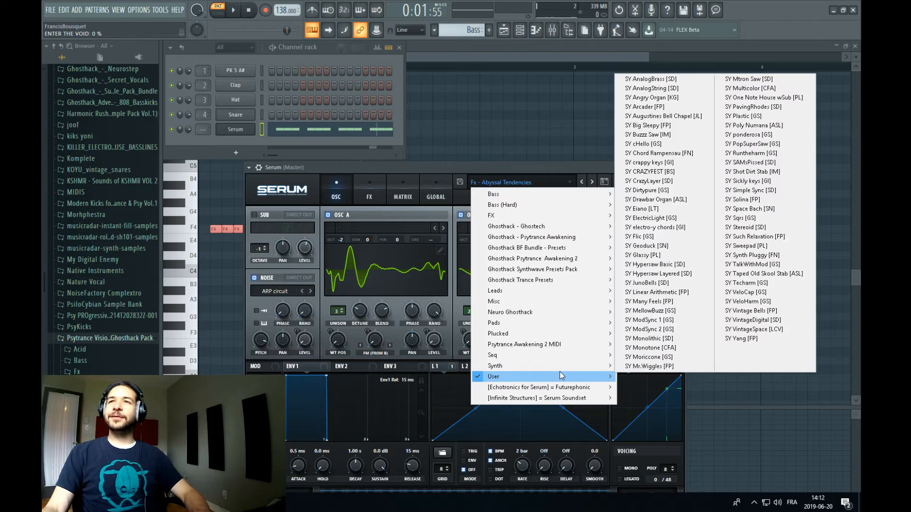
{"action": "mouse_move", "coordinate": [669, 387]}
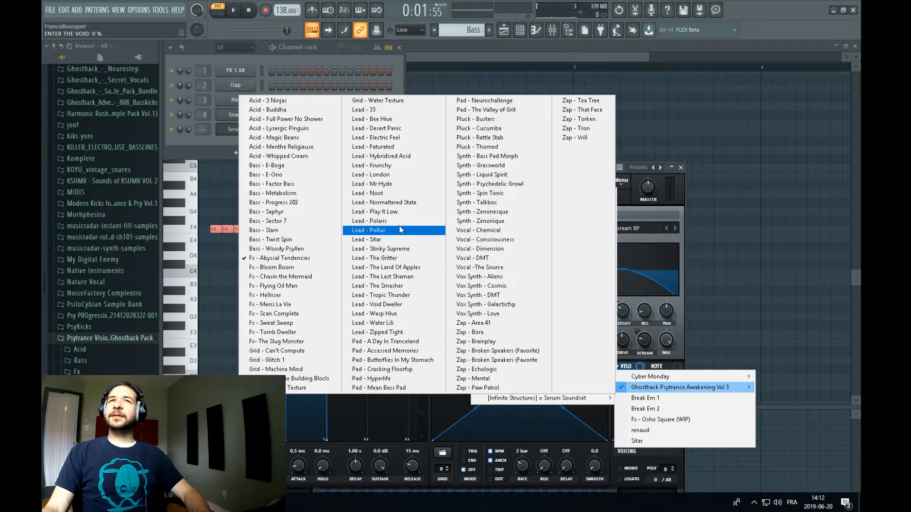
{"action": "left_click", "coordinate": [314, 166]}
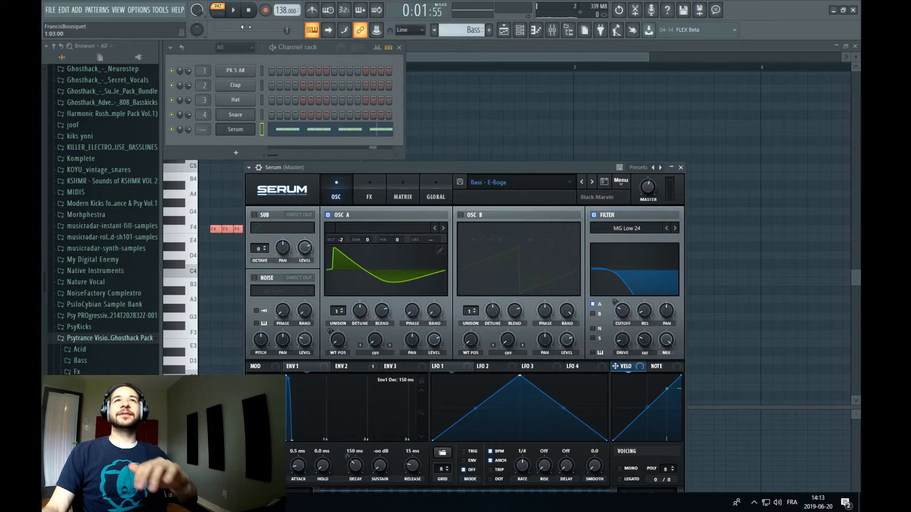
{"action": "left_click", "coordinate": [233, 10]}
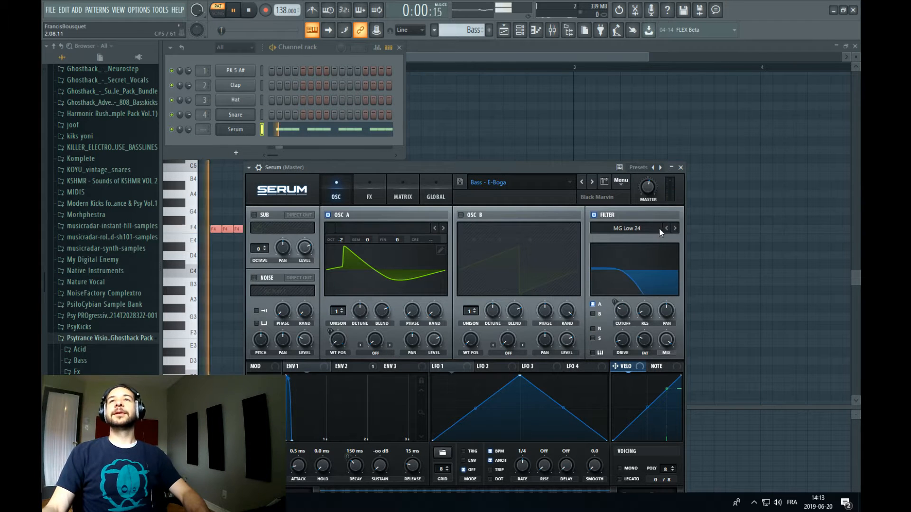
{"action": "left_click", "coordinate": [592, 182]}
{"action": "left_click", "coordinate": [582, 181]}
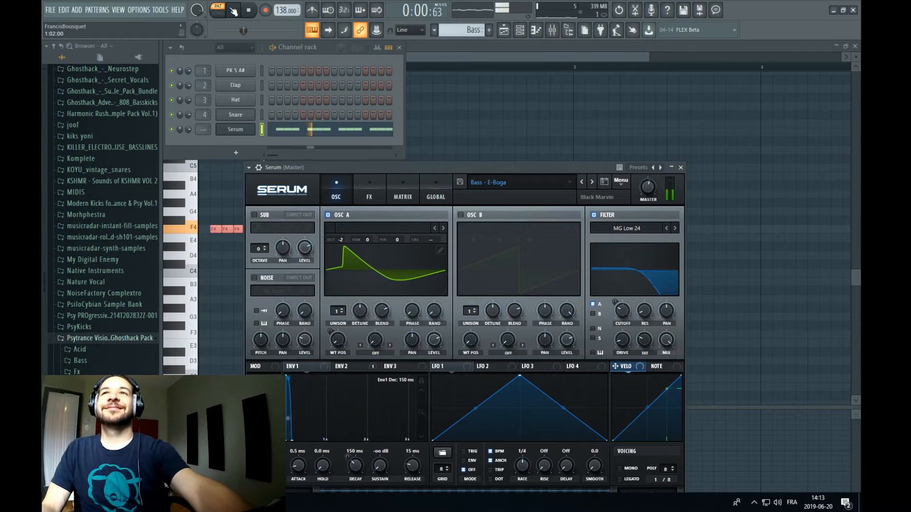
{"action": "key", "text": "space"}
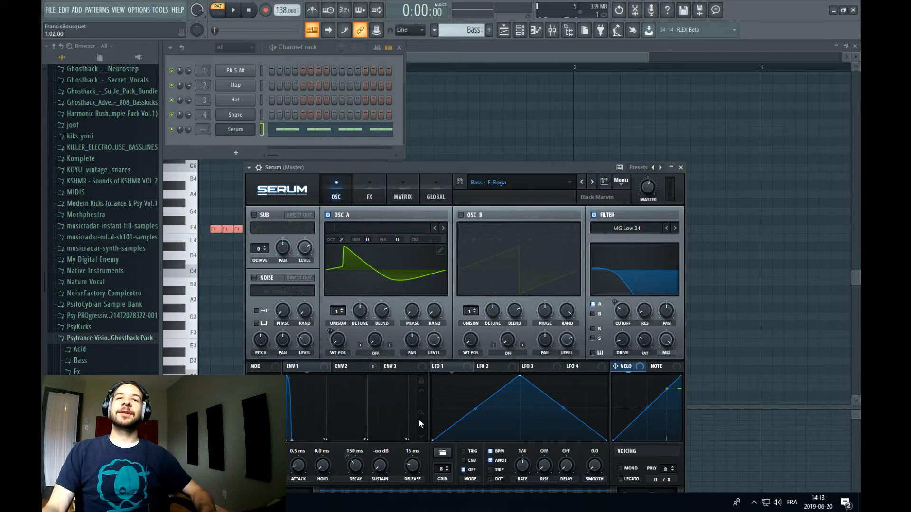
Fill playlist Track 2 with the Bass pattern from bar 1 through bar 16, beneath the Kick clips
{"action": "left_click", "coordinate": [432, 56]}
{"action": "left_click", "coordinate": [522, 34]}
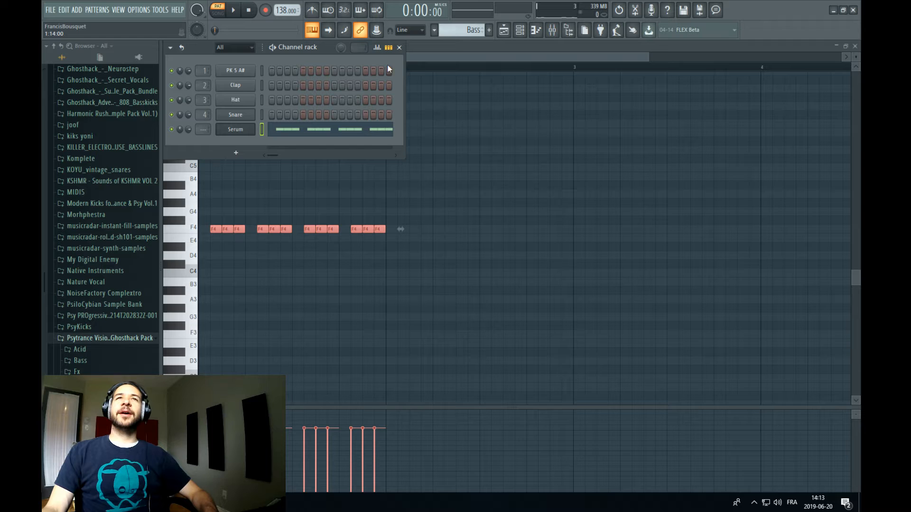
{"action": "left_click", "coordinate": [504, 30]}
{"action": "left_click", "coordinate": [343, 110]}
{"action": "mouse_move", "coordinate": [343, 111]}
{"action": "left_mouse_down"}
{"action": "mouse_move", "coordinate": [302, 111]}
{"action": "mouse_move", "coordinate": [568, 115]}
{"action": "left_mouse_up"}
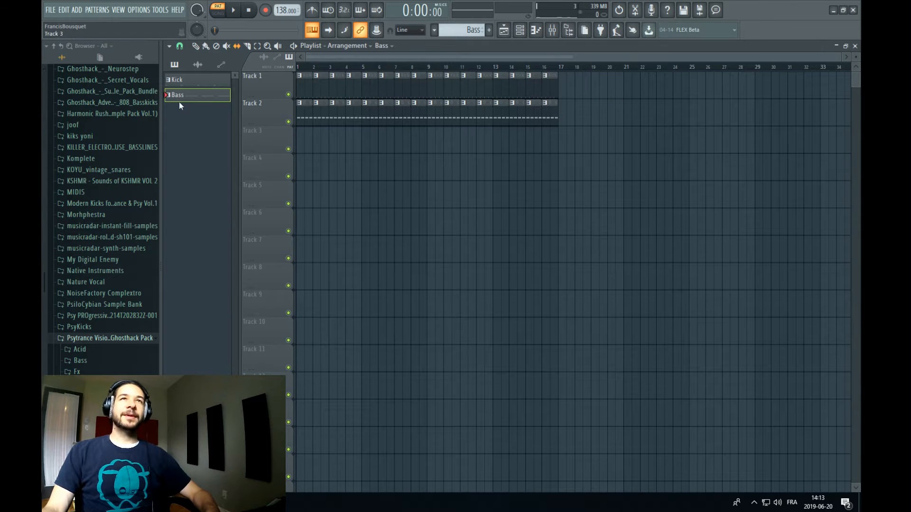
Save the project as Pa Stream in the root of the Data (E:) drive
{"action": "left_click", "coordinate": [50, 10]}
{"action": "left_click", "coordinate": [76, 53]}
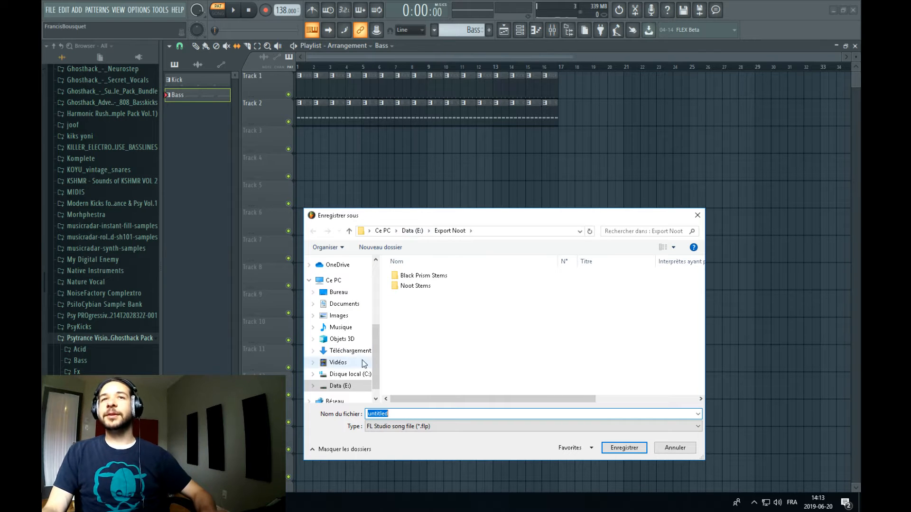
{"action": "left_click", "coordinate": [358, 388]}
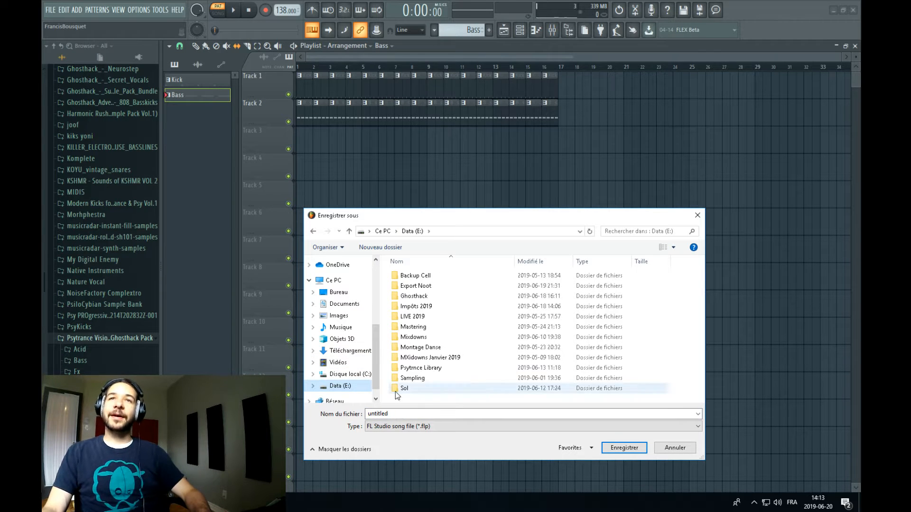
{"action": "left_click", "coordinate": [433, 415]}
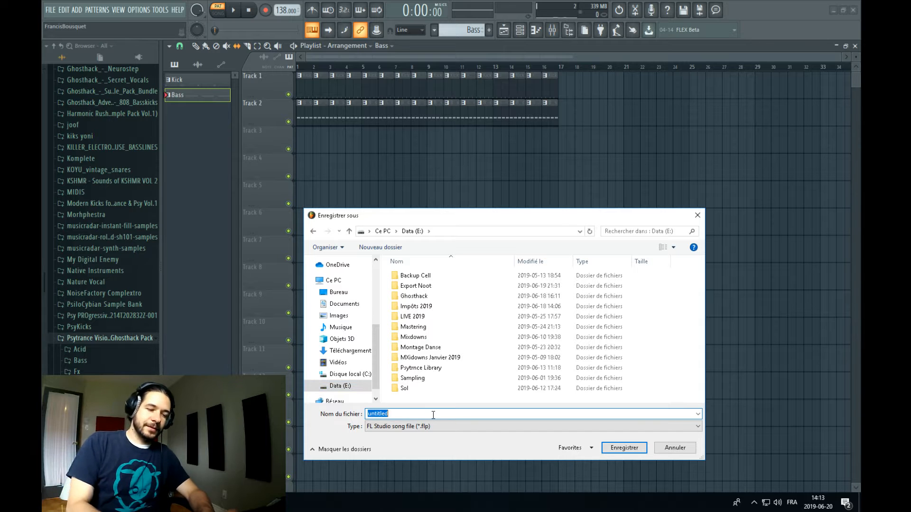
{"action": "type", "text": "Pa Stream"}
{"action": "key", "text": "Return"}
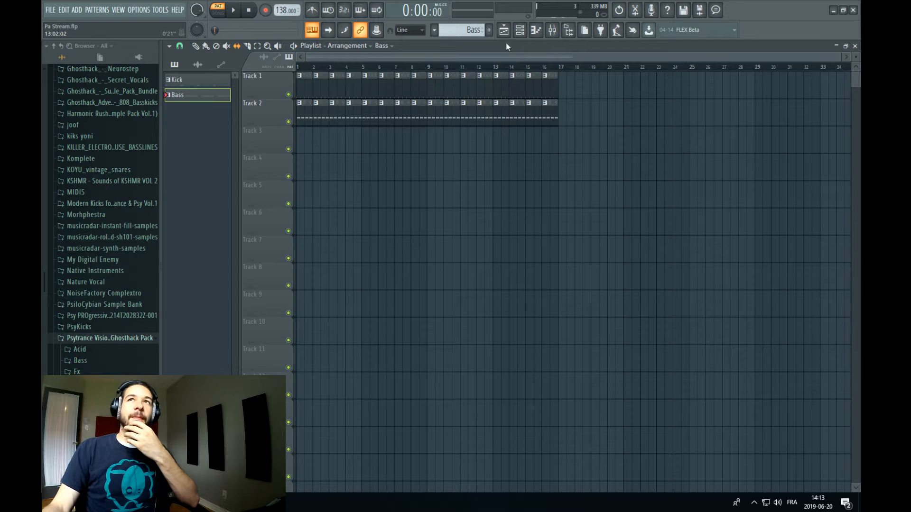
Route the Serum channel to mixer insert 4
{"action": "left_click", "coordinate": [552, 30]}
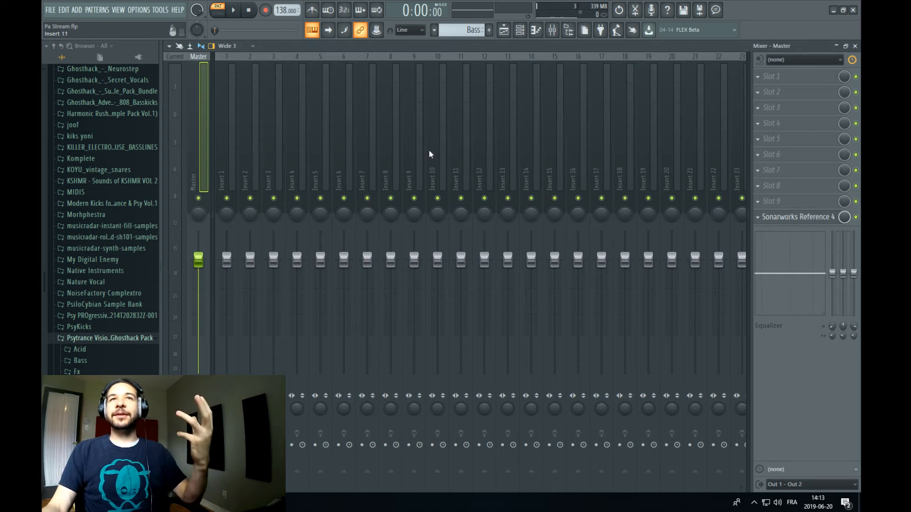
{"action": "right_click", "coordinate": [295, 136]}
{"action": "mouse_move", "coordinate": [344, 135]}
{"action": "left_click", "coordinate": [435, 133]}
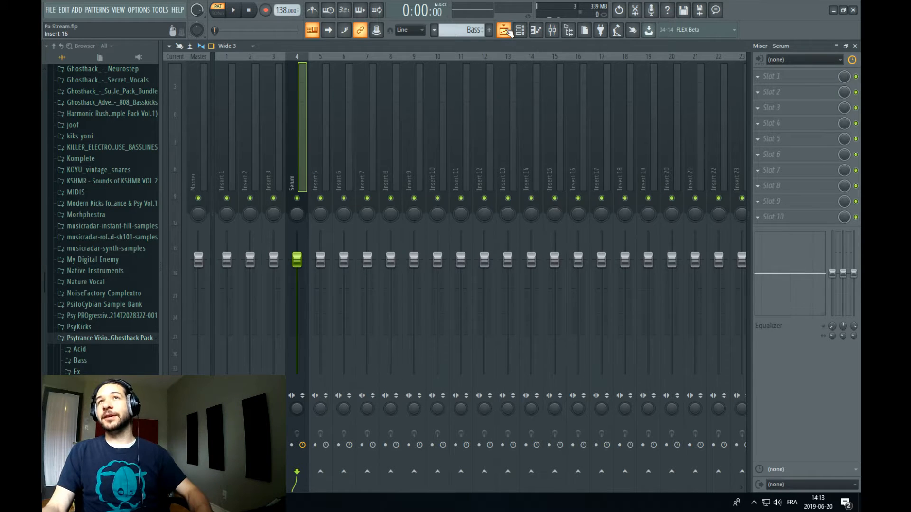
Switch playback to song mode and play the kick and bass arrangement while checking the mixer levels
{"action": "left_click", "coordinate": [504, 29]}
{"action": "key", "text": "l"}
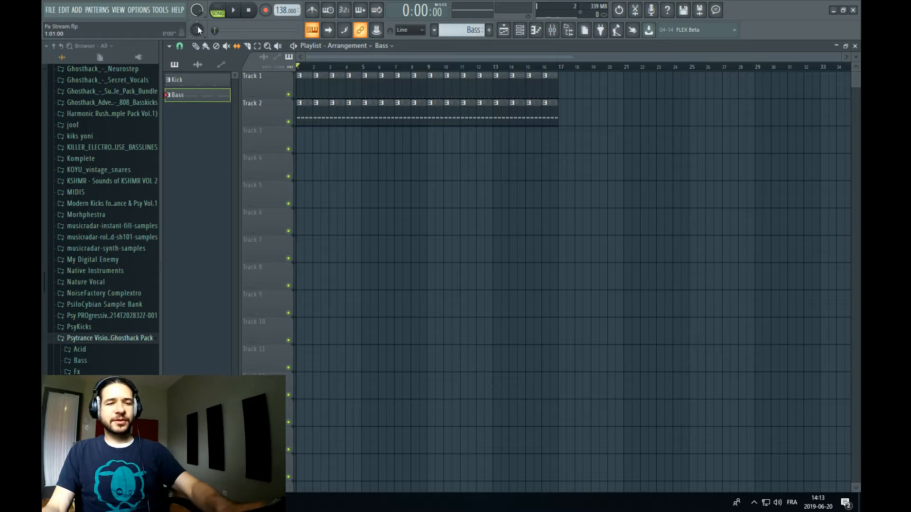
{"action": "left_click", "coordinate": [231, 12]}
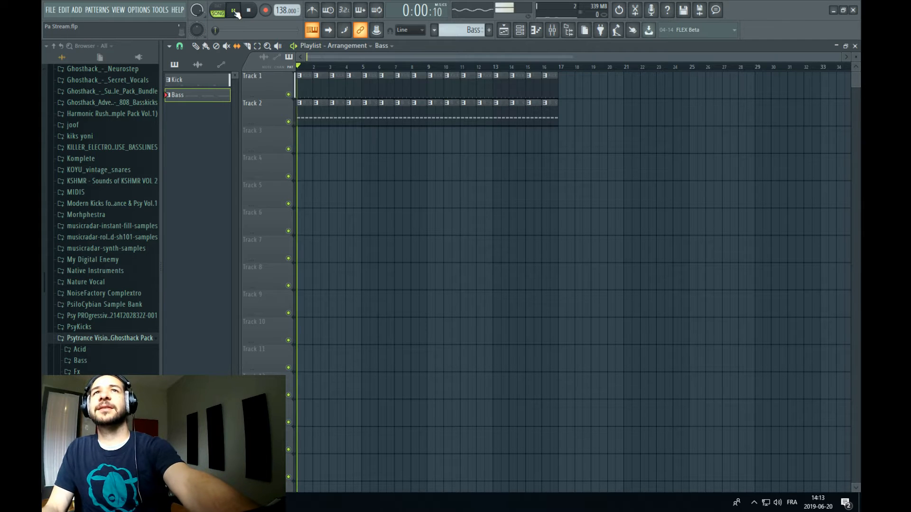
{"action": "left_click", "coordinate": [552, 32]}
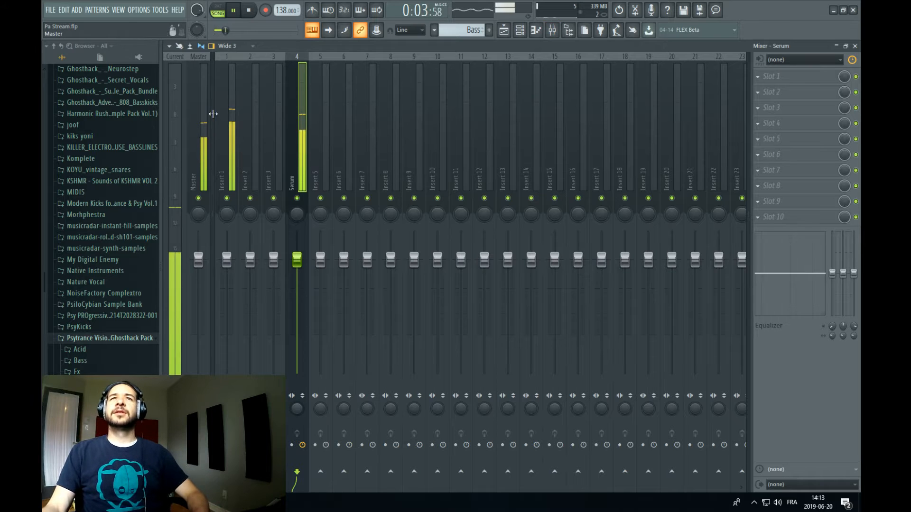
{"action": "key", "text": "space"}
Compare playback of the arrangement with Sonarworks Reference 4 on the Master track bypassed and enabled
{"action": "left_click", "coordinate": [204, 114]}
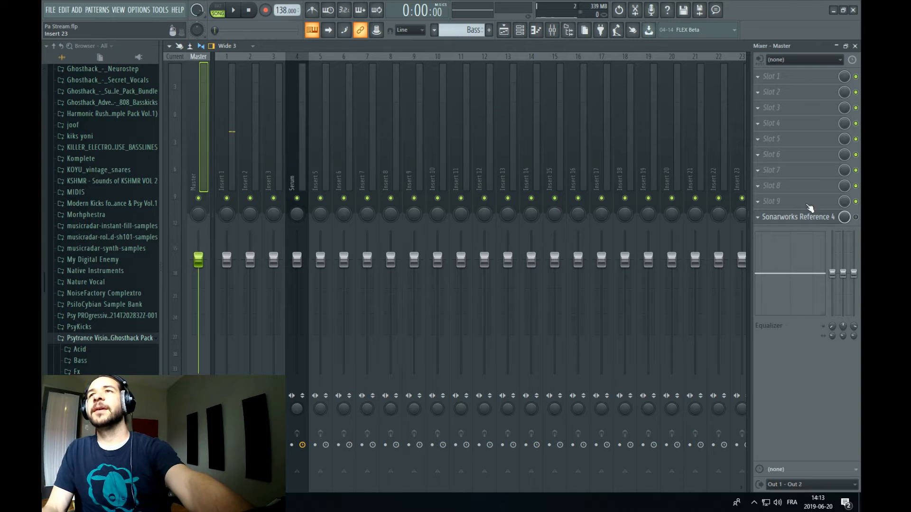
{"action": "left_click", "coordinate": [240, 11]}
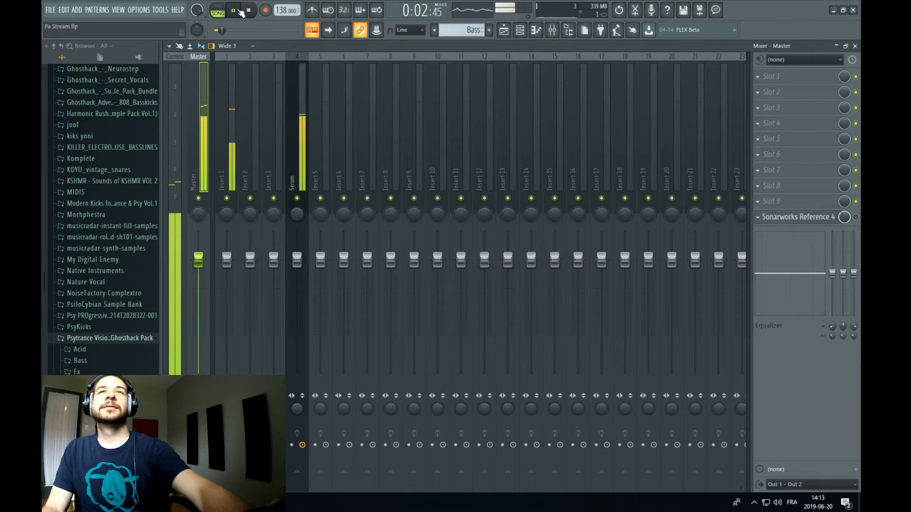
{"action": "left_click", "coordinate": [239, 11]}
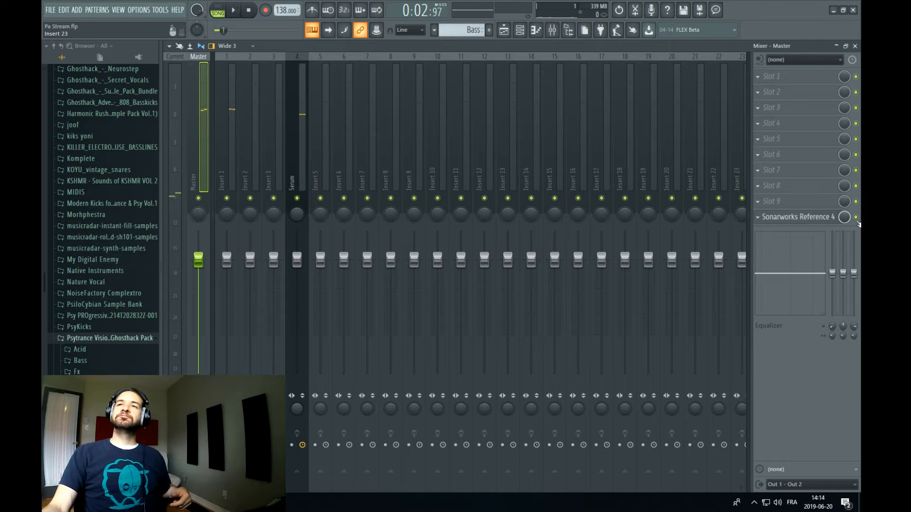
{"action": "key", "text": "space"}
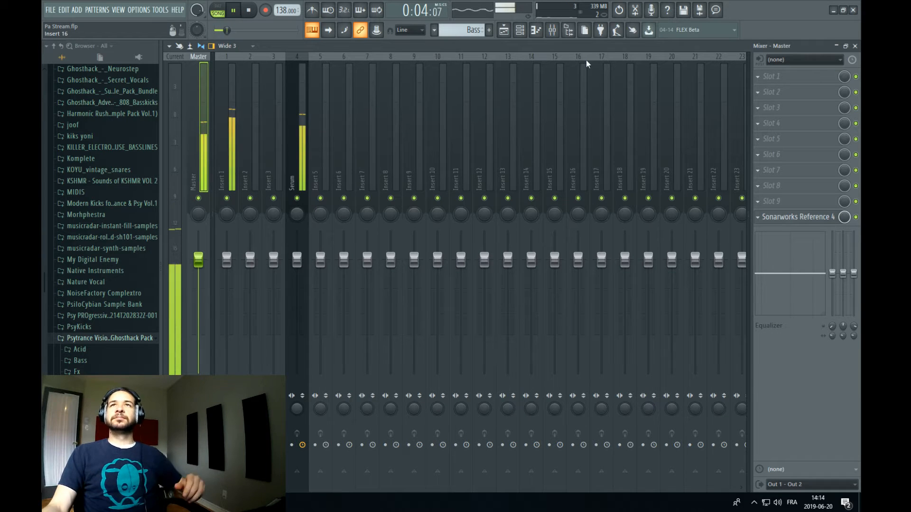
{"action": "key", "text": "space"}
Insert Duck in the first effect slot of the Serum mixer track and set its Amount to 60% during playback
{"action": "left_click", "coordinate": [298, 148]}
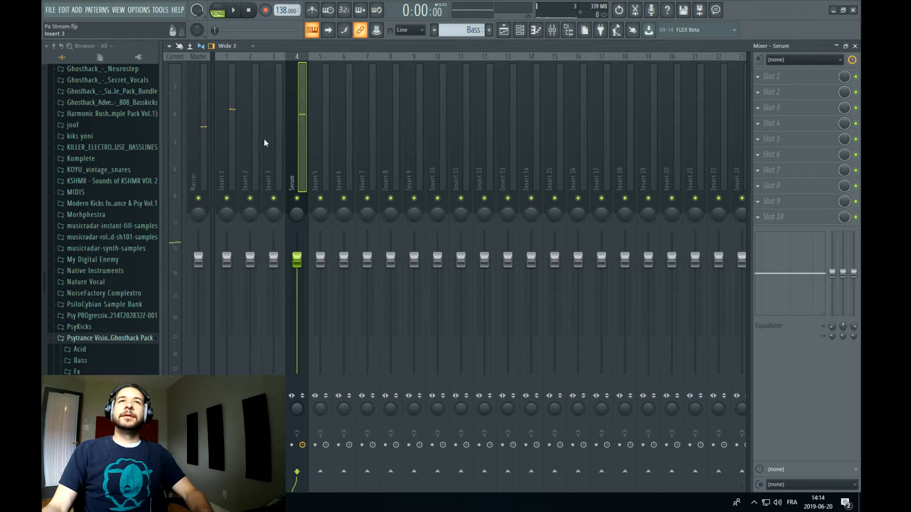
{"action": "right_click", "coordinate": [299, 149]}
{"action": "key", "text": "Escape"}
{"action": "left_click", "coordinate": [810, 76]}
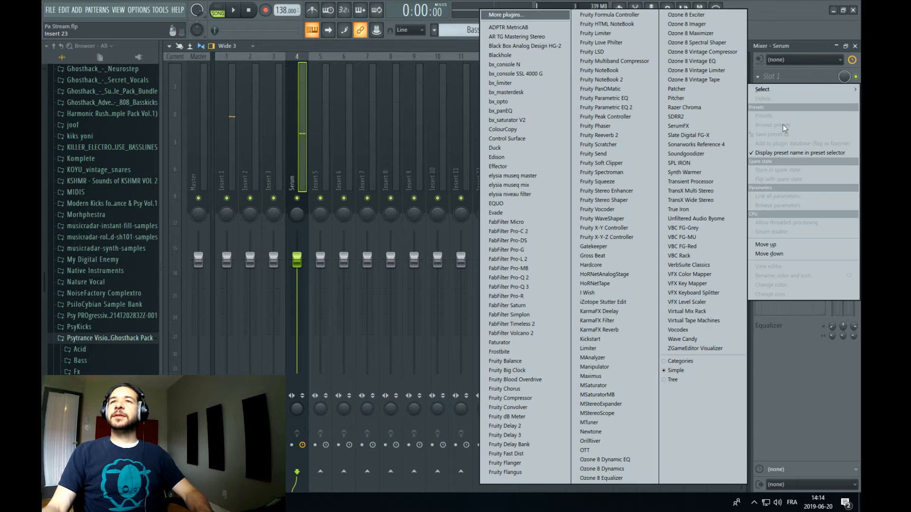
{"action": "left_click", "coordinate": [519, 152]}
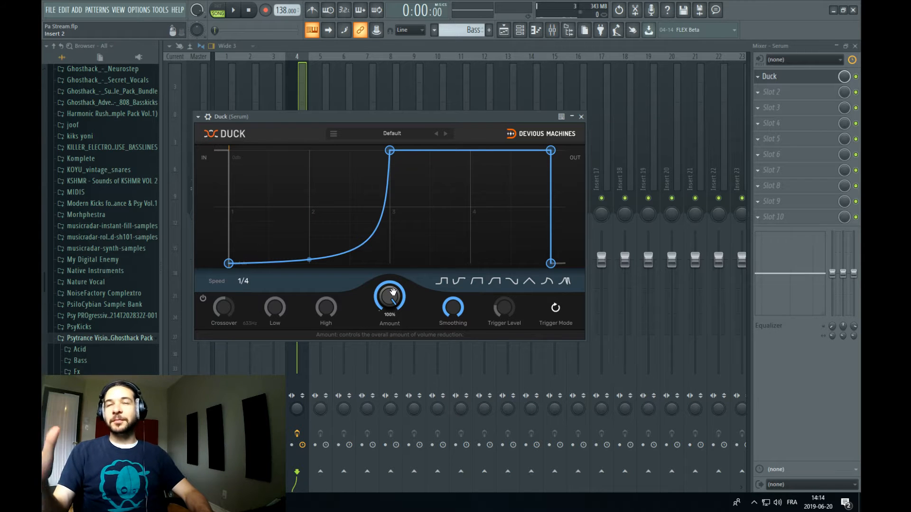
{"action": "left_click", "coordinate": [235, 11]}
{"action": "mouse_move", "coordinate": [385, 287]}
{"action": "left_mouse_down"}
{"action": "mouse_move", "coordinate": [384, 298]}
{"action": "mouse_move", "coordinate": [394, 296]}
{"action": "left_mouse_up"}
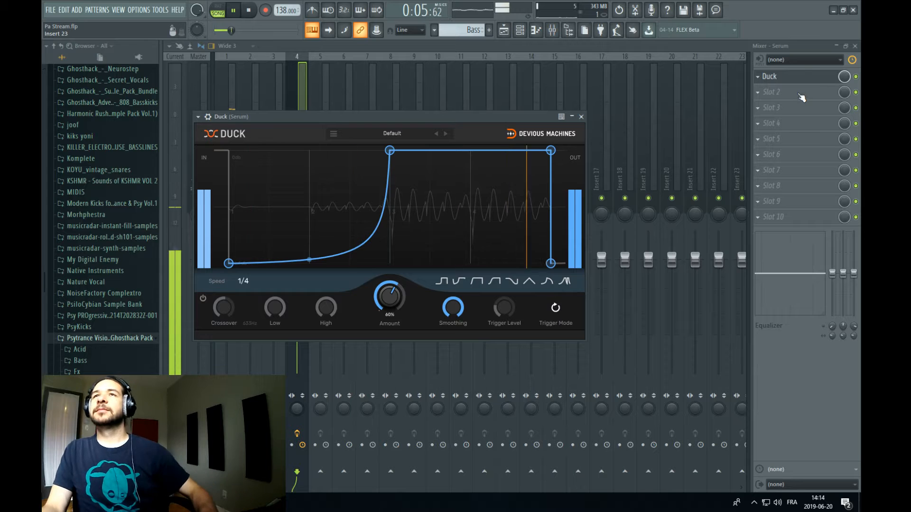
Insert a second Duck in slot 2 of the Serum mixer track and load its user preset Psybass 2
{"action": "left_click", "coordinate": [801, 96]}
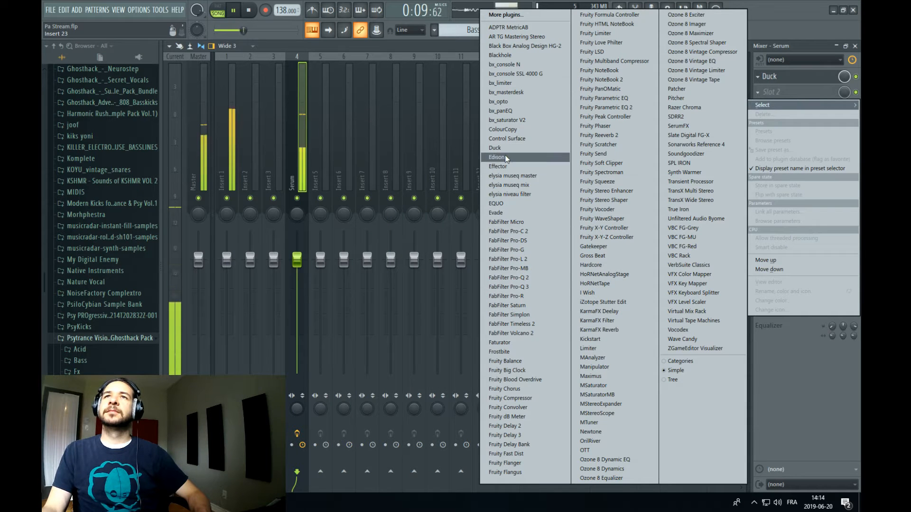
{"action": "left_click", "coordinate": [495, 148]}
{"action": "key", "text": "space"}
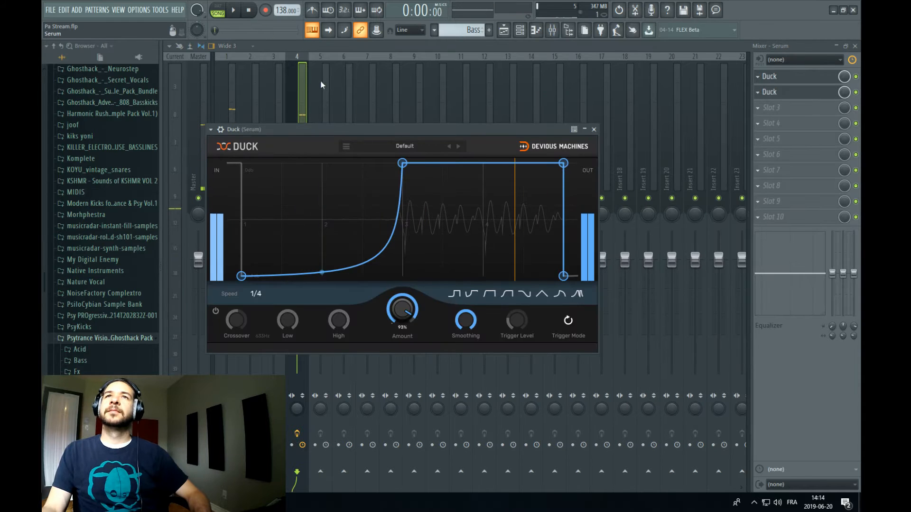
{"action": "left_click", "coordinate": [405, 147]}
{"action": "mouse_move", "coordinate": [398, 167]}
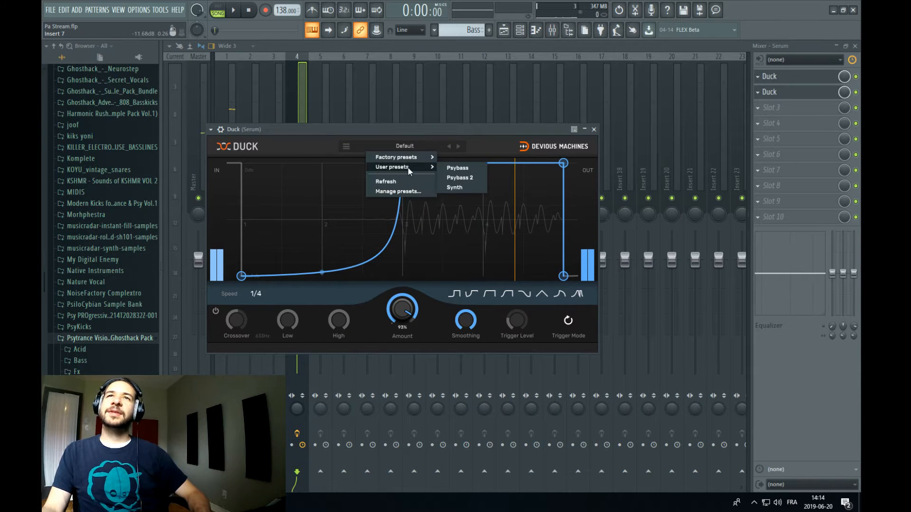
{"action": "left_click", "coordinate": [463, 177]}
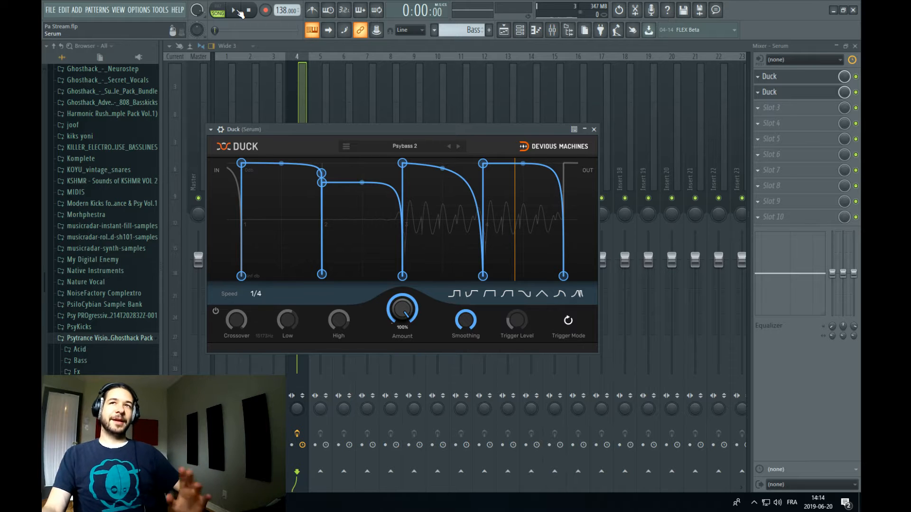
Set the second Duck's Amount to 94% while the arrangement plays
{"action": "left_click", "coordinate": [234, 10]}
{"action": "left_click_drag", "start_coordinate": [402, 311], "coordinate": [402, 317]}
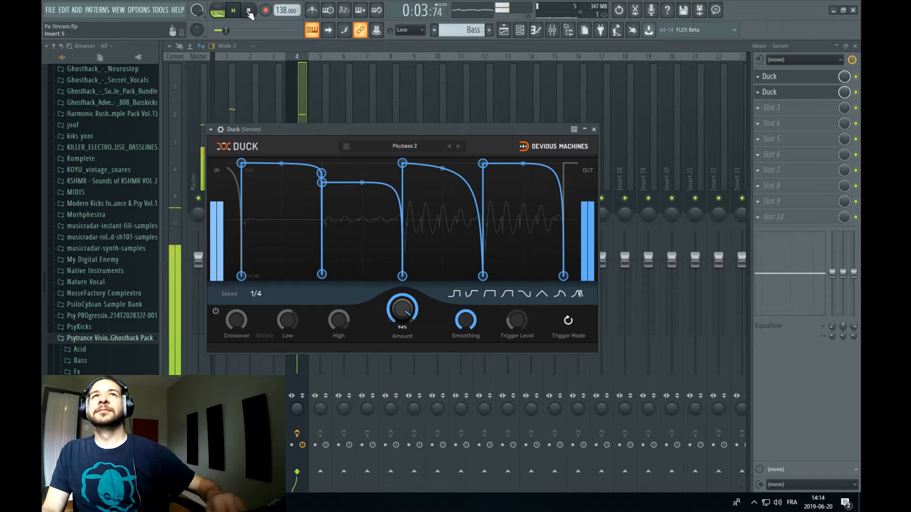
{"action": "left_click", "coordinate": [234, 12]}
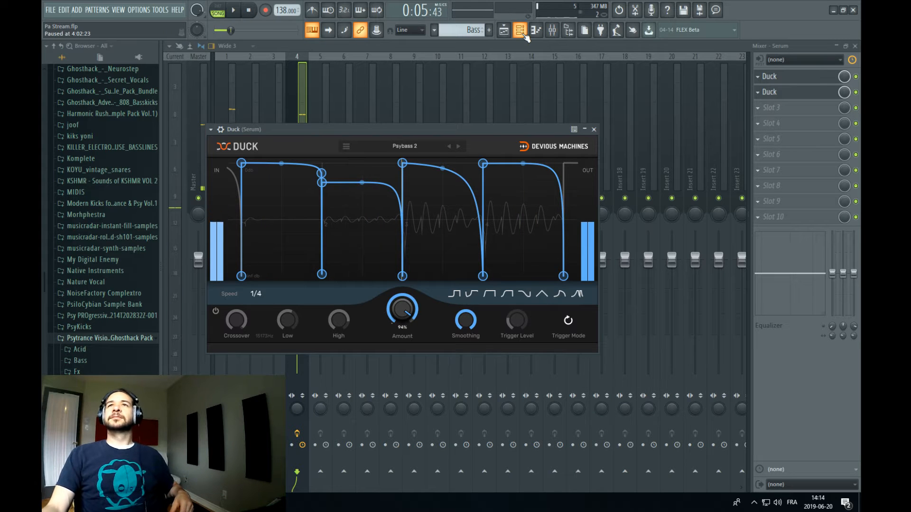
Insert FabFilter Saturn in slot 3 of the Serum mixer track and split the spectrum into five bands
{"action": "left_click", "coordinate": [793, 139]}
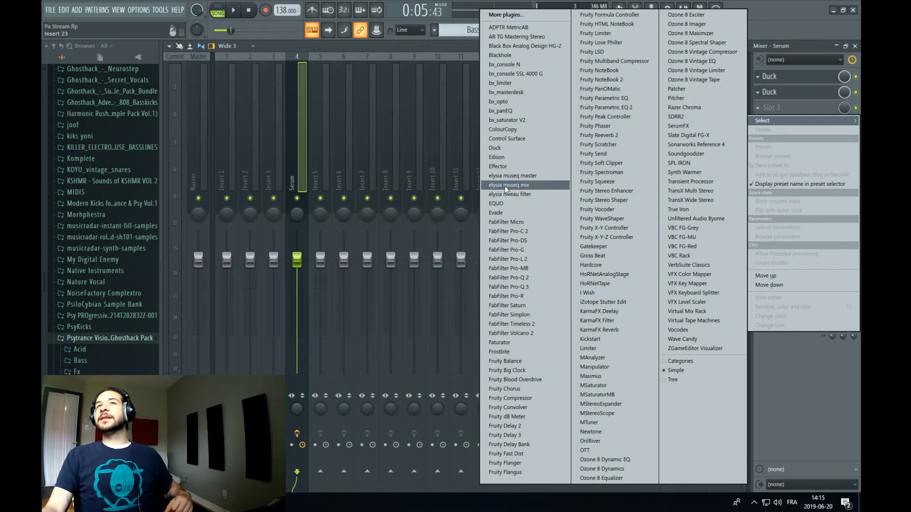
{"action": "left_click", "coordinate": [530, 306]}
{"action": "left_click", "coordinate": [297, 174]}
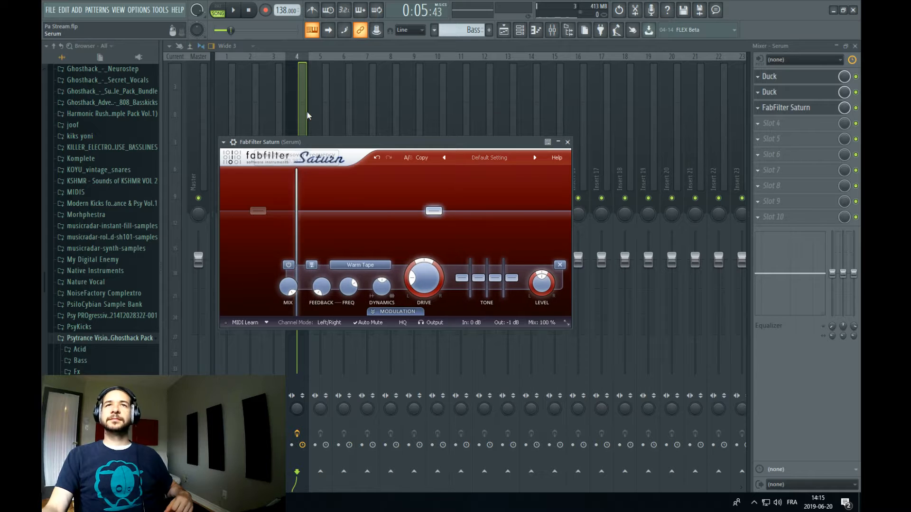
{"action": "left_click", "coordinate": [366, 174]}
{"action": "left_click", "coordinate": [431, 174]}
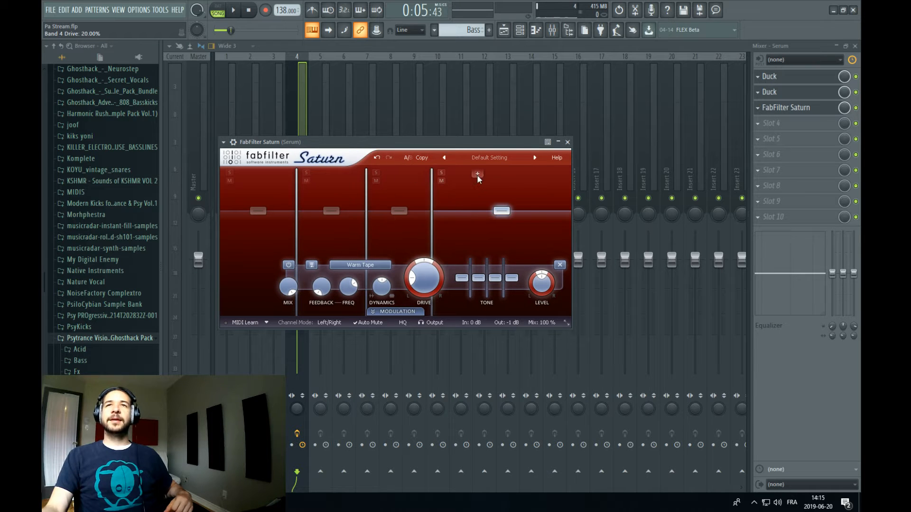
{"action": "left_click", "coordinate": [477, 174]}
{"action": "left_click_drag", "start_coordinate": [480, 189], "coordinate": [514, 190]}
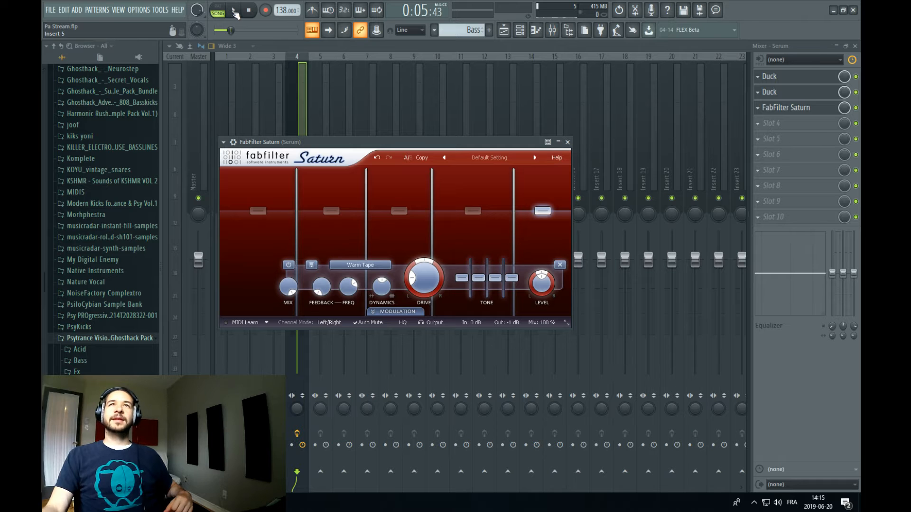
Play the arrangement and compare the bass with FabFilter Saturn bypassed and enabled
{"action": "left_click", "coordinate": [234, 10]}
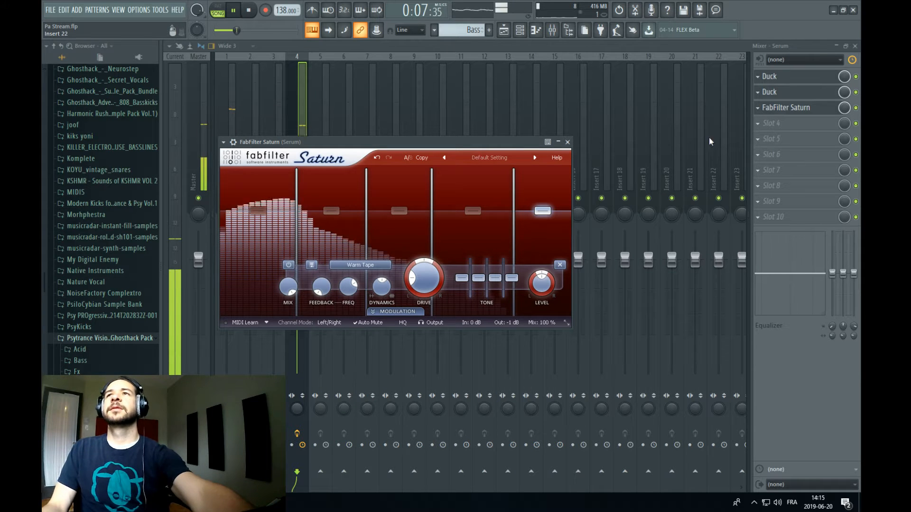
{"action": "left_click", "coordinate": [856, 108]}
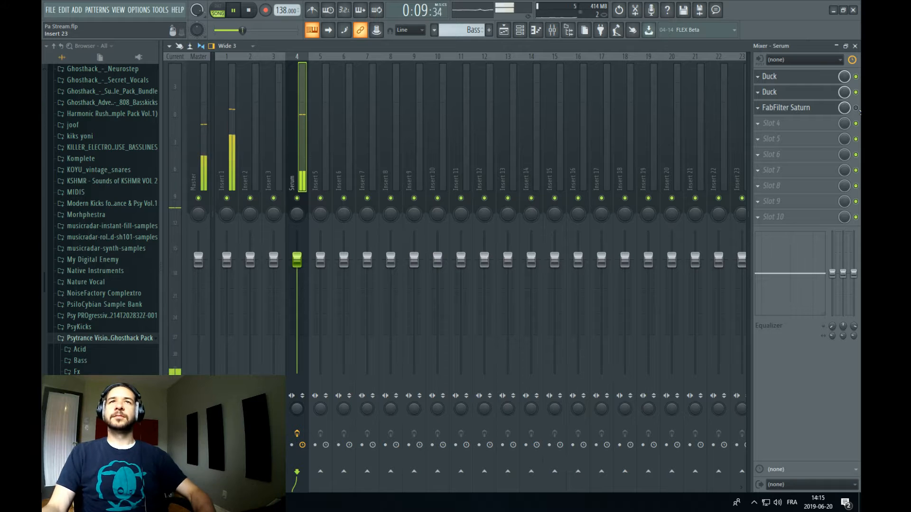
{"action": "left_click", "coordinate": [856, 108]}
Raise Saturn's crossovers, with band 1 at 116.18 Hz and band 3 at 2440.9 Hz, and set band 2's Drive to 44.34%
{"action": "left_click", "coordinate": [812, 108]}
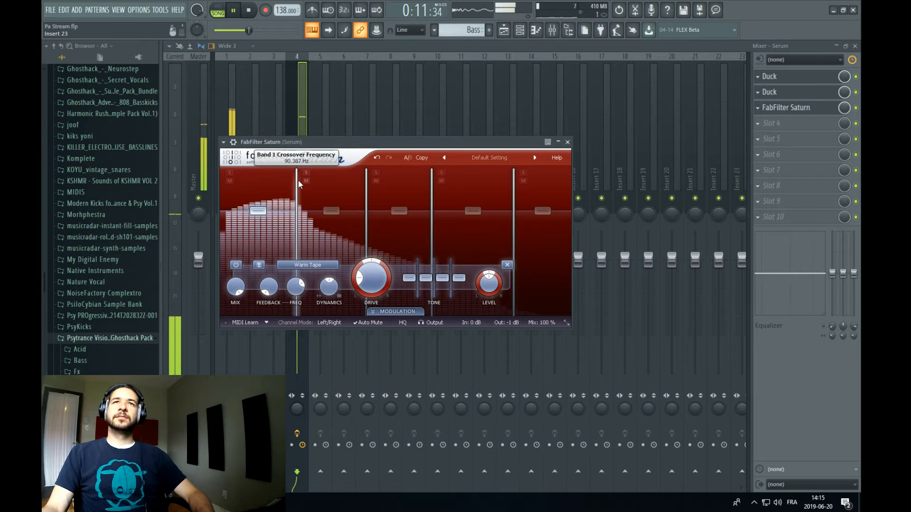
{"action": "mouse_move", "coordinate": [298, 181]}
{"action": "left_mouse_down"}
{"action": "mouse_move", "coordinate": [323, 179]}
{"action": "mouse_move", "coordinate": [309, 177]}
{"action": "left_mouse_up"}
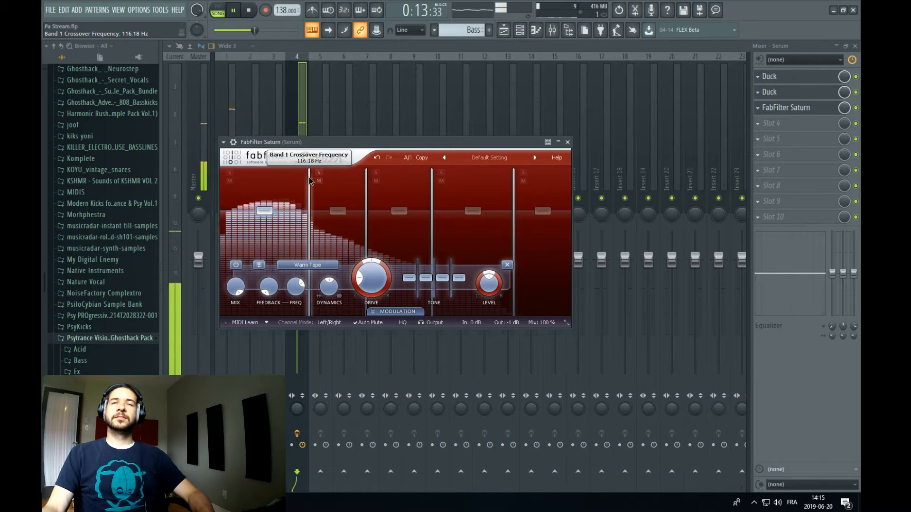
{"action": "left_click_drag", "start_coordinate": [364, 188], "coordinate": [532, 199]}
{"action": "left_click_drag", "start_coordinate": [471, 202], "coordinate": [464, 201]}
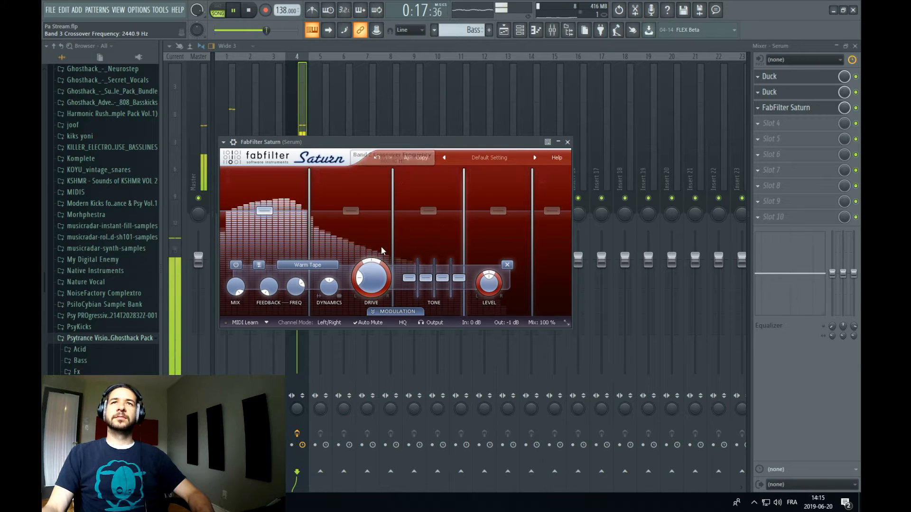
{"action": "left_click", "coordinate": [362, 241]}
{"action": "mouse_move", "coordinate": [362, 279]}
{"action": "left_mouse_down"}
{"action": "mouse_move", "coordinate": [423, 299]}
{"action": "mouse_move", "coordinate": [370, 264]}
{"action": "left_mouse_up"}
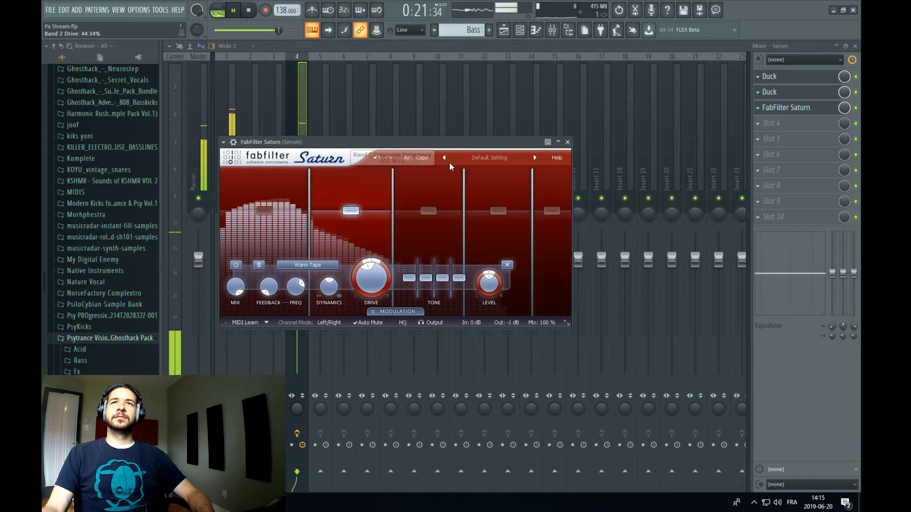
Switch Saturn's band 3 to the Warm Tube style and set its Drive to 70%
{"action": "left_click", "coordinate": [430, 194]}
{"action": "left_click_drag", "start_coordinate": [416, 281], "coordinate": [396, 255]}
{"action": "left_click", "coordinate": [379, 263]}
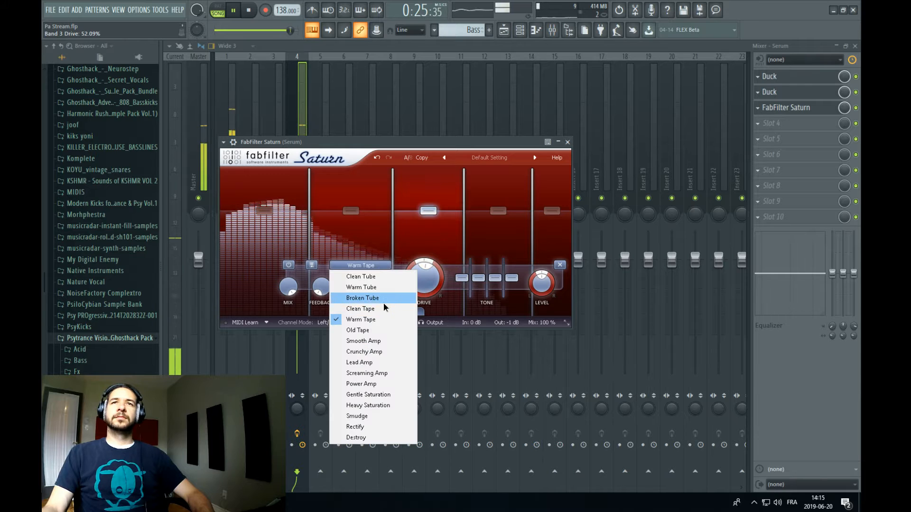
{"action": "left_click", "coordinate": [384, 304]}
{"action": "left_click", "coordinate": [363, 265]}
{"action": "left_click", "coordinate": [379, 288]}
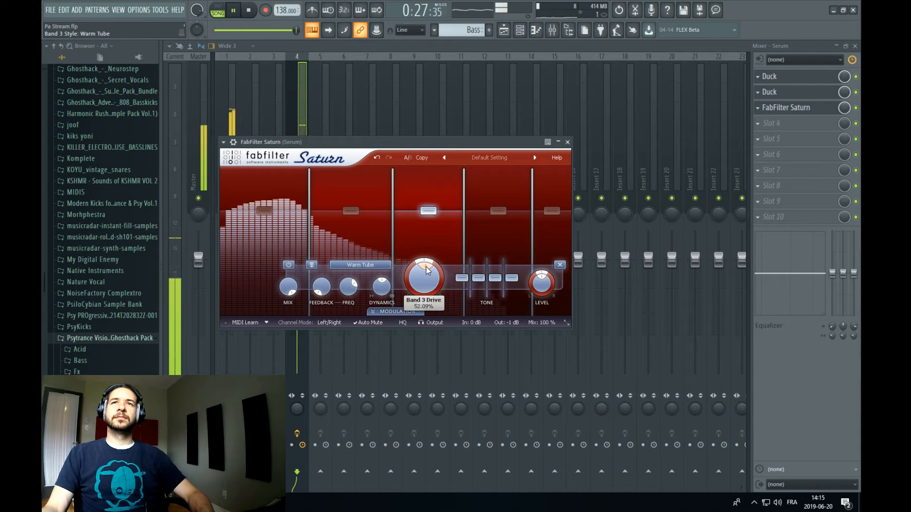
{"action": "left_click_drag", "start_coordinate": [426, 270], "coordinate": [432, 274]}
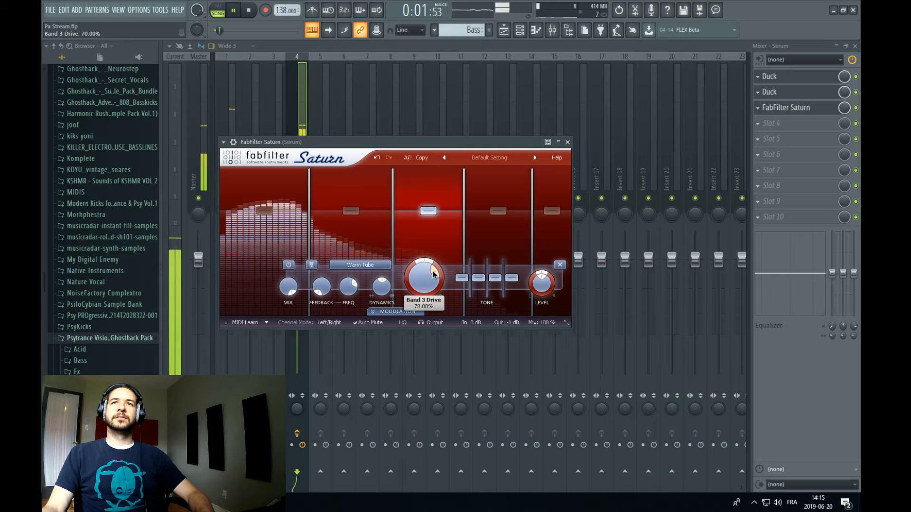
Raise Saturn's band 1 crossover to 167.36 Hz, then stop playback and close the plugin
{"action": "left_click", "coordinate": [363, 187]}
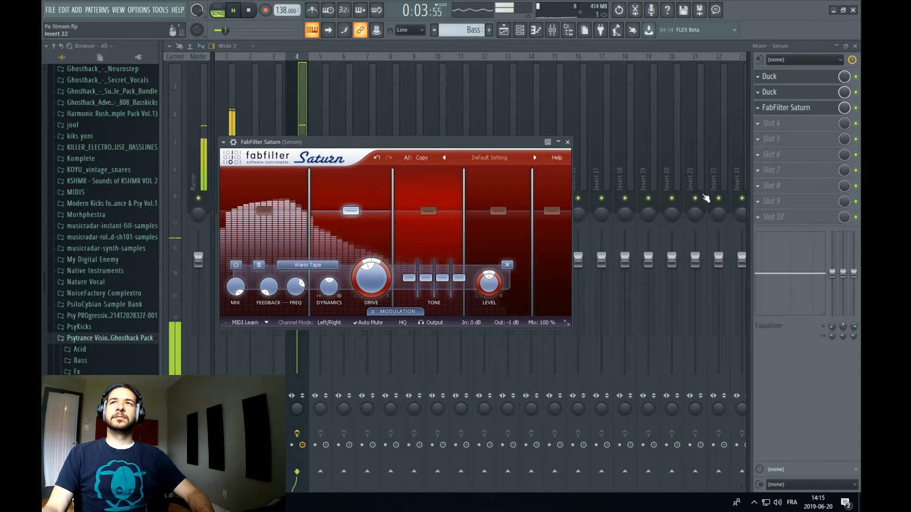
{"action": "mouse_move", "coordinate": [311, 190]}
{"action": "left_mouse_down"}
{"action": "mouse_move", "coordinate": [357, 195]}
{"action": "mouse_move", "coordinate": [317, 193]}
{"action": "mouse_move", "coordinate": [329, 193]}
{"action": "left_mouse_up"}
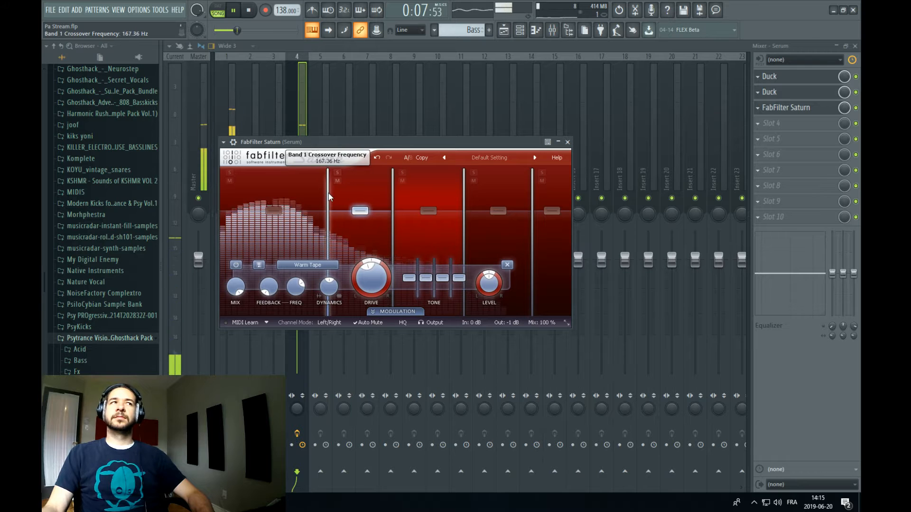
{"action": "key", "text": "space"}
{"action": "key", "text": "Escape"}
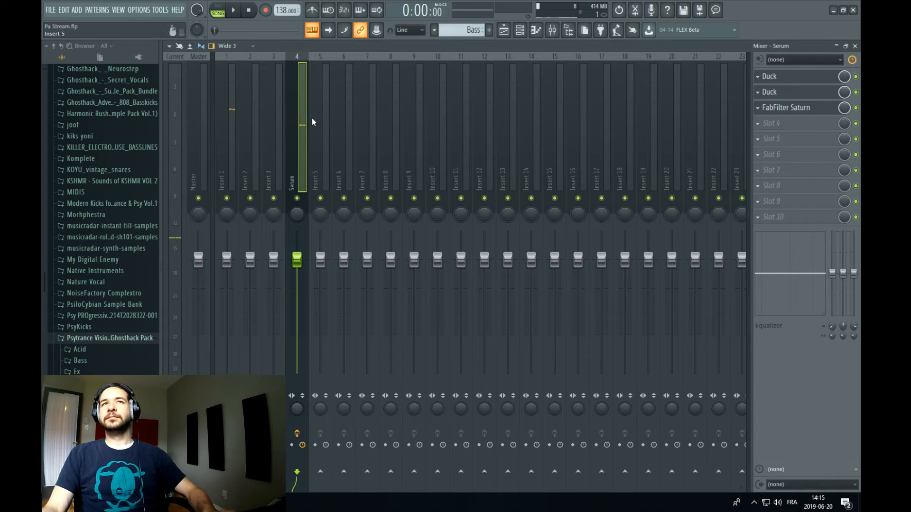
Insert OTT in slot 4 of the Serum track and set upward compression to 79%, downward to 73% and high-band gain to 62%
{"action": "left_click", "coordinate": [783, 127]}
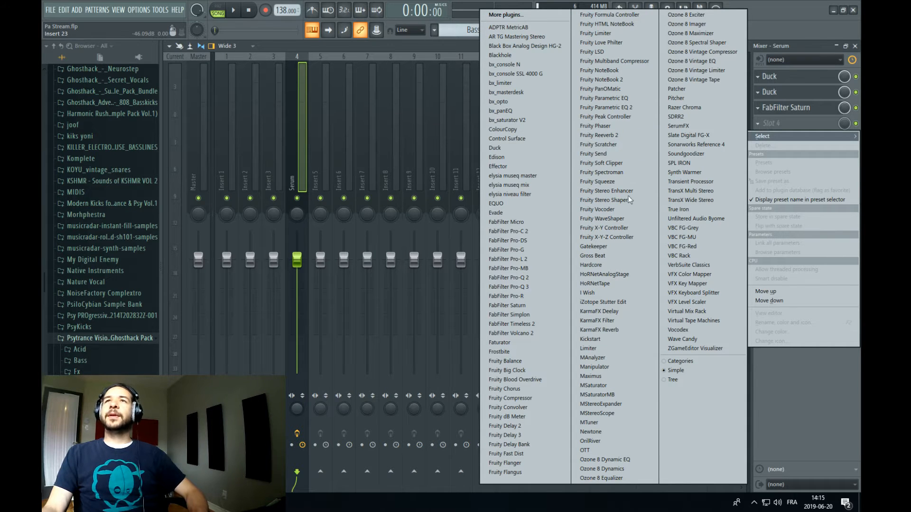
{"action": "left_click", "coordinate": [599, 450]}
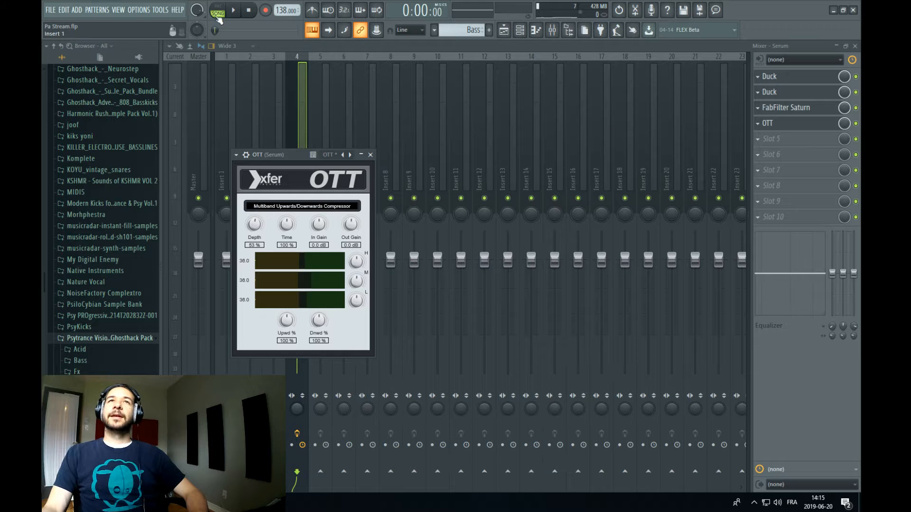
{"action": "left_click", "coordinate": [232, 9]}
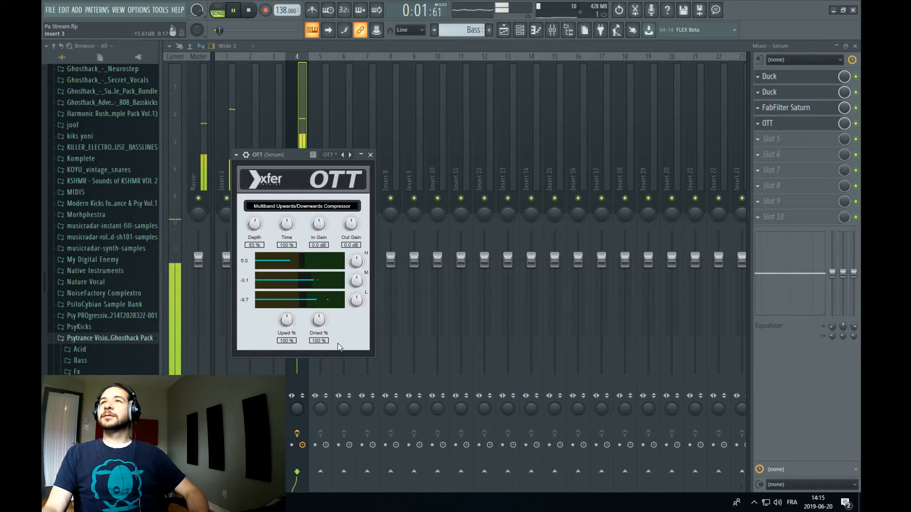
{"action": "left_click_drag", "start_coordinate": [319, 321], "coordinate": [271, 317]}
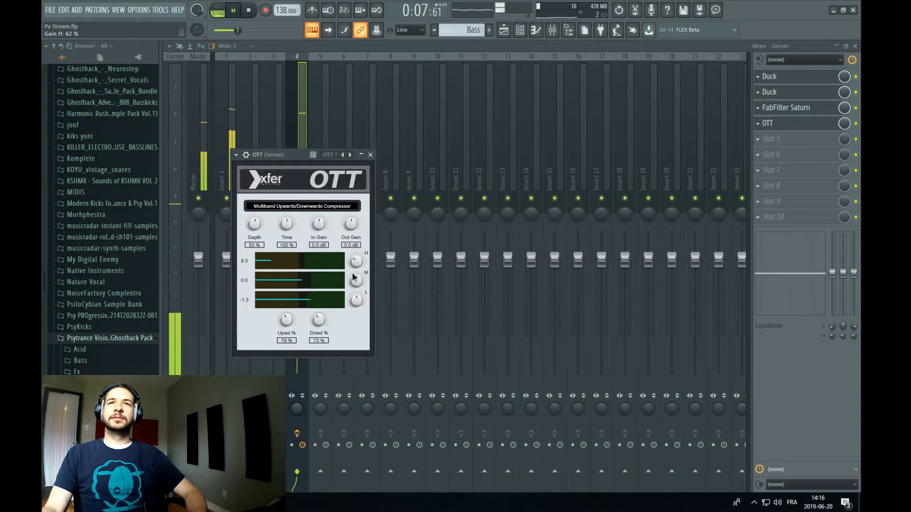
{"action": "left_click_drag", "start_coordinate": [352, 277], "coordinate": [353, 270]}
{"action": "left_click", "coordinate": [307, 127]}
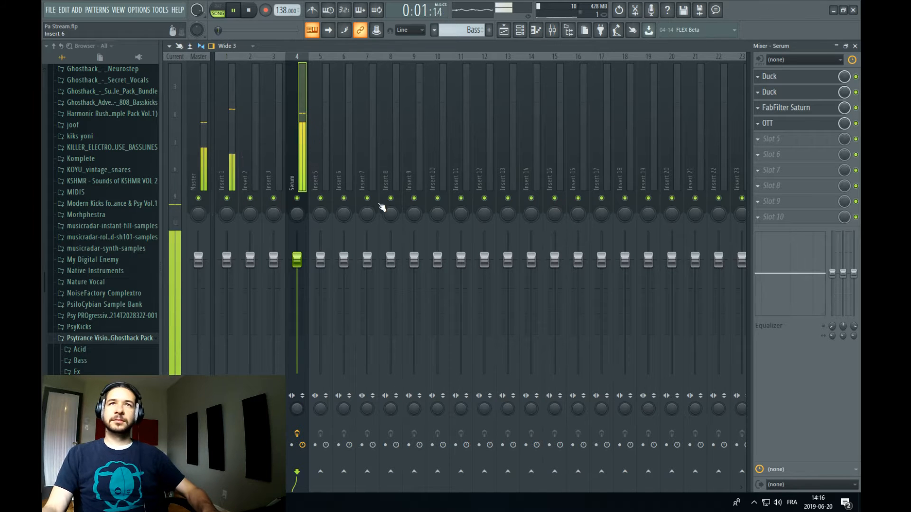
{"action": "key", "text": "space"}
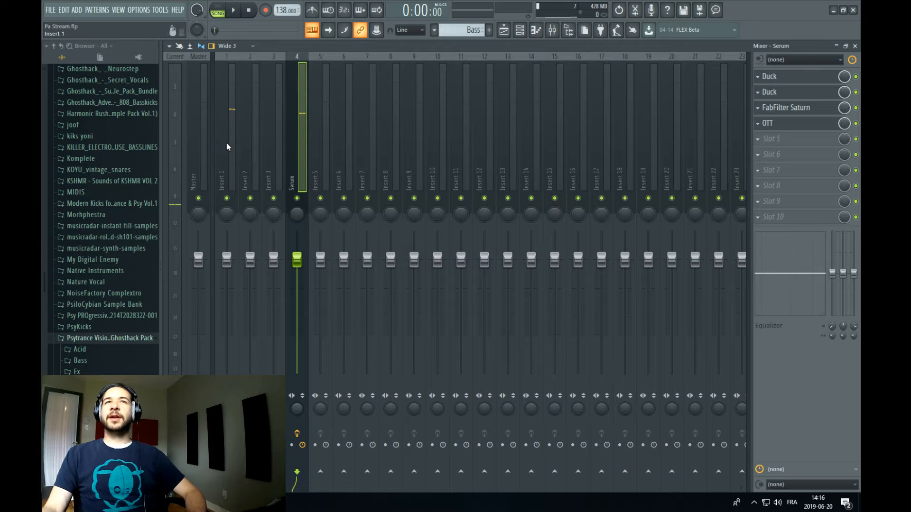
Select mixer track Insert 1, reveal the kick samples and channel rack, and play the arrangement briefly to hear the current kick
{"action": "left_click", "coordinate": [233, 156]}
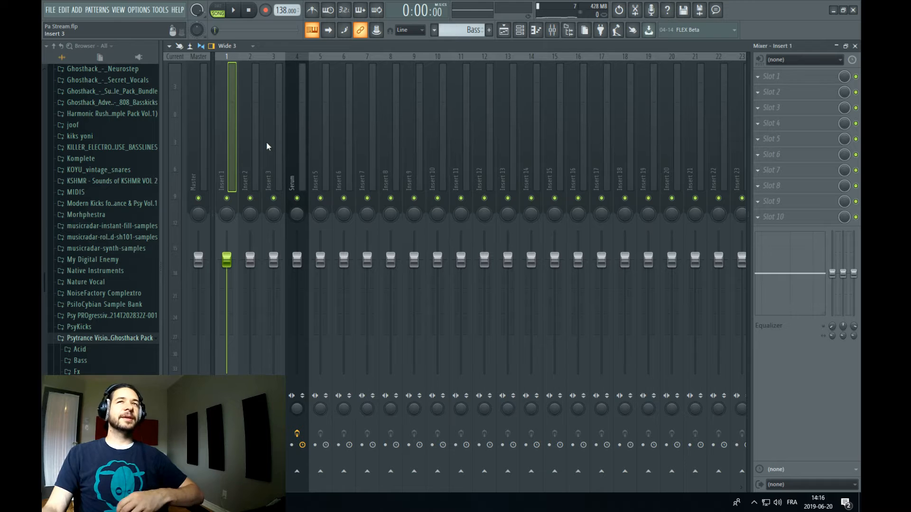
{"action": "scroll", "coordinate": [132, 314], "scroll_direction": "down", "scroll_amount": 6}
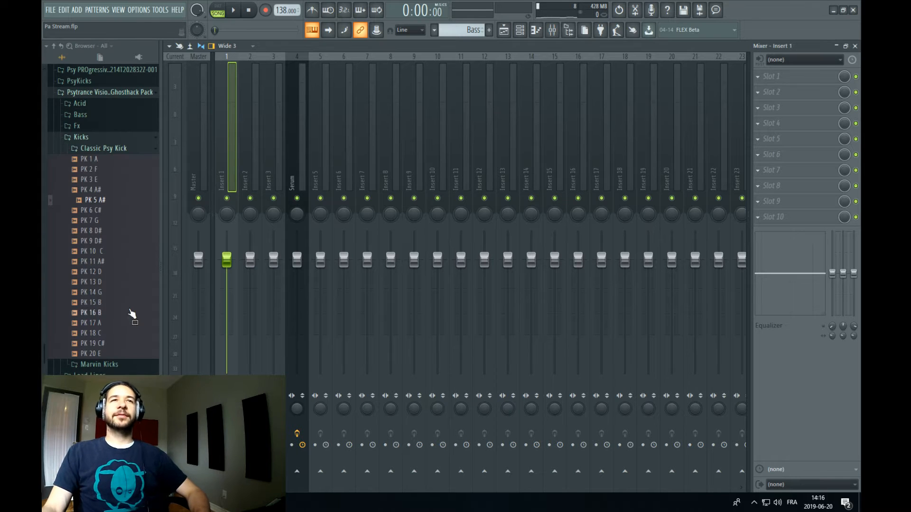
{"action": "key", "text": "space"}
{"action": "key", "text": "F6"}
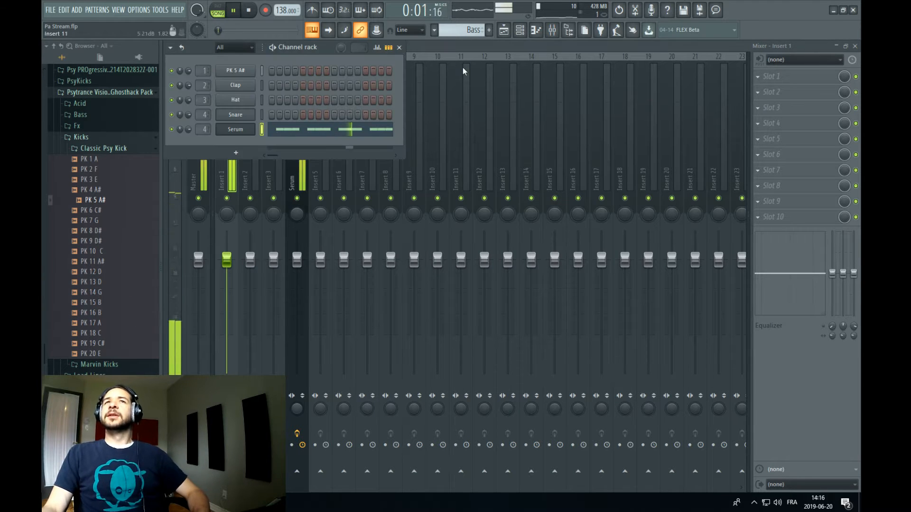
{"action": "key", "text": "space"}
Audition kick samples from the Classic Psy Kick and Marvin Kicks folders to find a second kick layer
{"action": "left_click", "coordinate": [121, 232]}
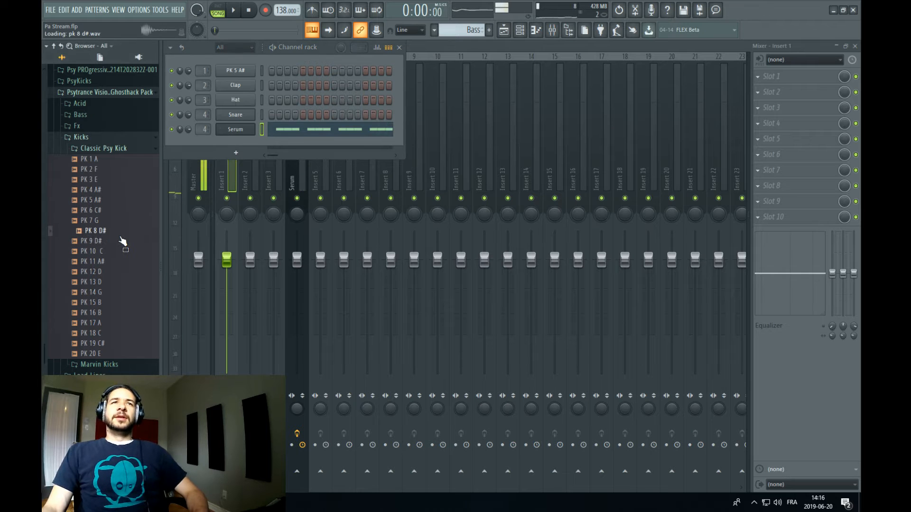
{"action": "left_click", "coordinate": [109, 148]}
{"action": "left_click", "coordinate": [112, 160]}
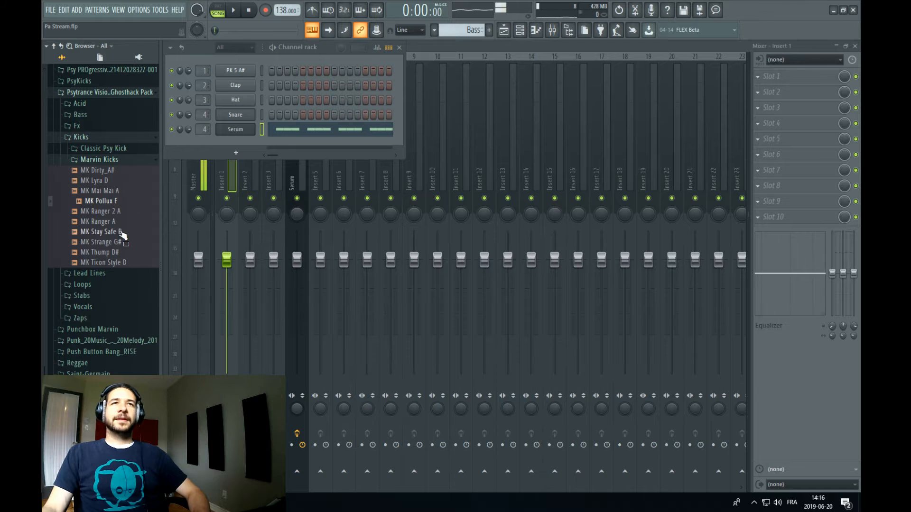
{"action": "left_click", "coordinate": [121, 233]}
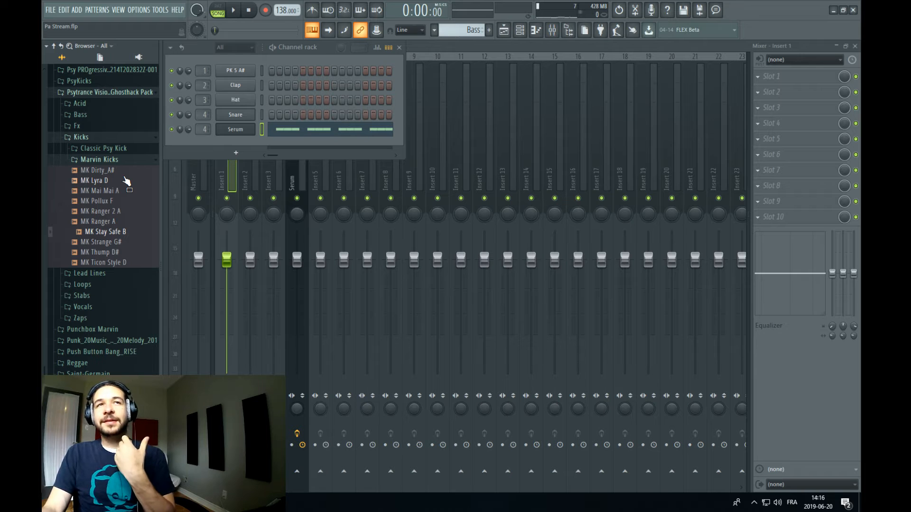
{"action": "left_click", "coordinate": [121, 180]}
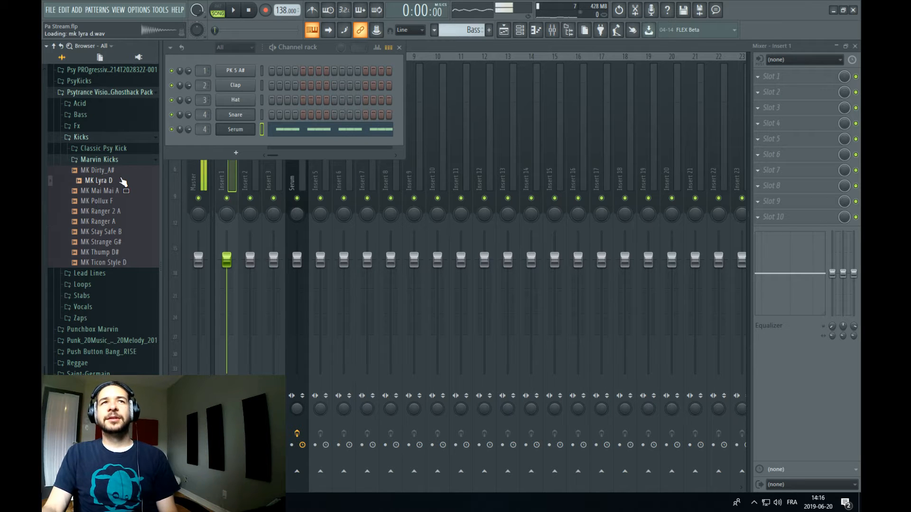
{"action": "left_click", "coordinate": [124, 199]}
{"action": "left_click", "coordinate": [125, 194]}
{"action": "left_click", "coordinate": [126, 199]}
{"action": "left_click", "coordinate": [128, 195]}
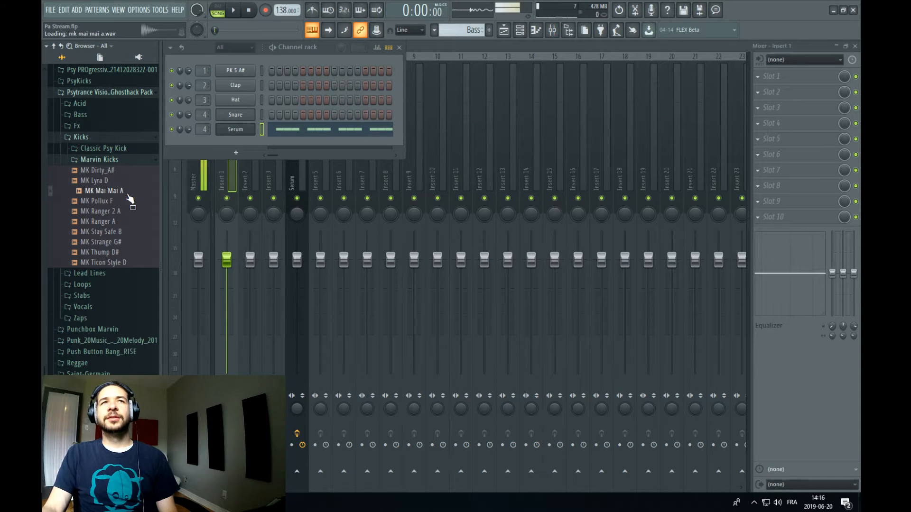
{"action": "left_click", "coordinate": [127, 221]}
{"action": "left_click", "coordinate": [129, 232]}
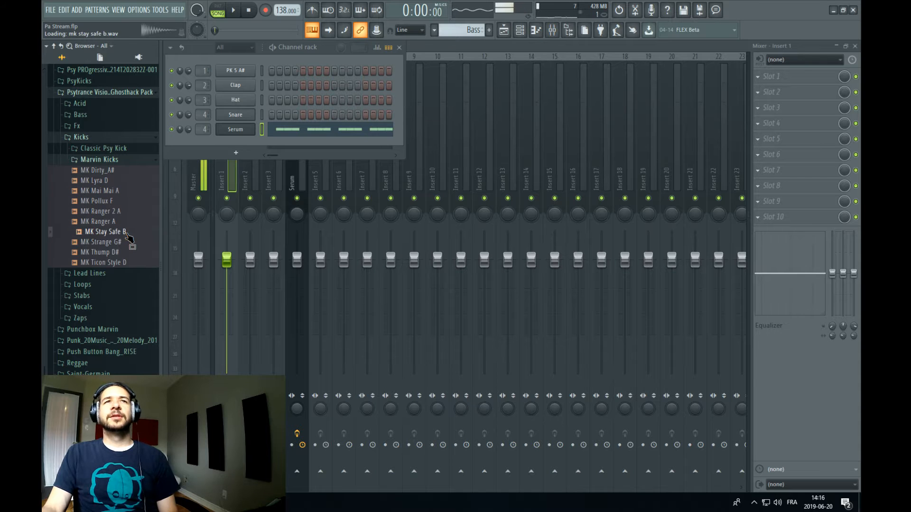
{"action": "left_click", "coordinate": [127, 242]}
{"action": "left_click", "coordinate": [131, 252]}
{"action": "left_click", "coordinate": [131, 262]}
Add the MK Mai Mai A sample as a channel above PK 5 A# and place a hit on step 1 of the Kick pattern
{"action": "left_click", "coordinate": [122, 191]}
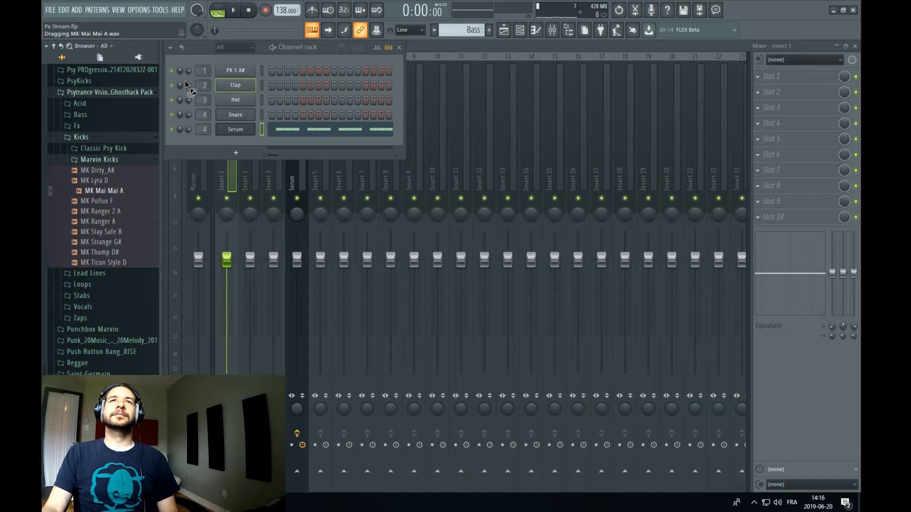
{"action": "left_click_drag", "start_coordinate": [188, 65], "coordinate": [189, 67]}
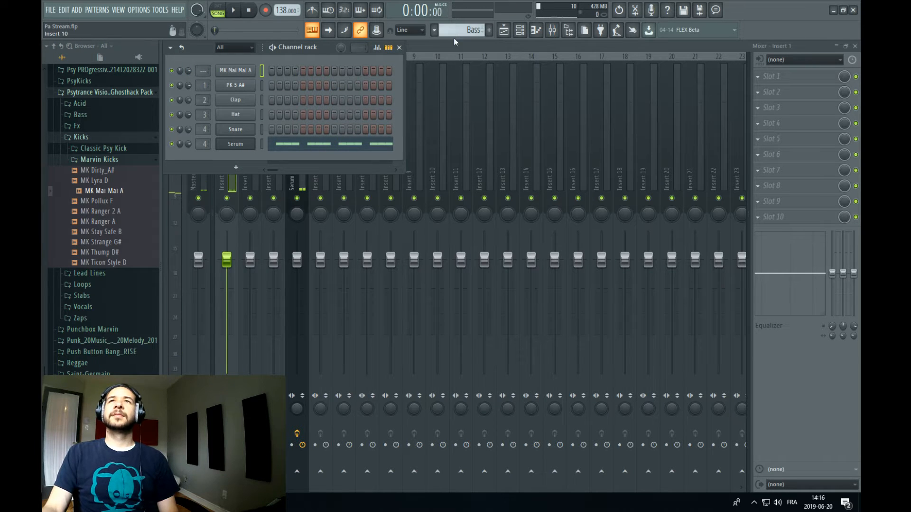
{"action": "left_click", "coordinate": [463, 30]}
{"action": "left_click", "coordinate": [478, 45]}
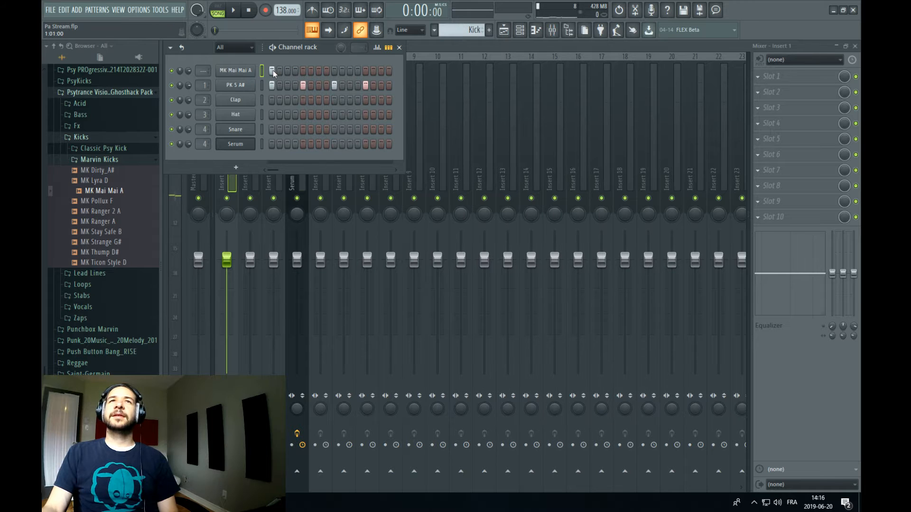
Route the MK Mai Mai A channel to mixer track 1
{"action": "left_click", "coordinate": [450, 51]}
{"action": "right_click", "coordinate": [231, 128]}
{"action": "mouse_move", "coordinate": [307, 132]}
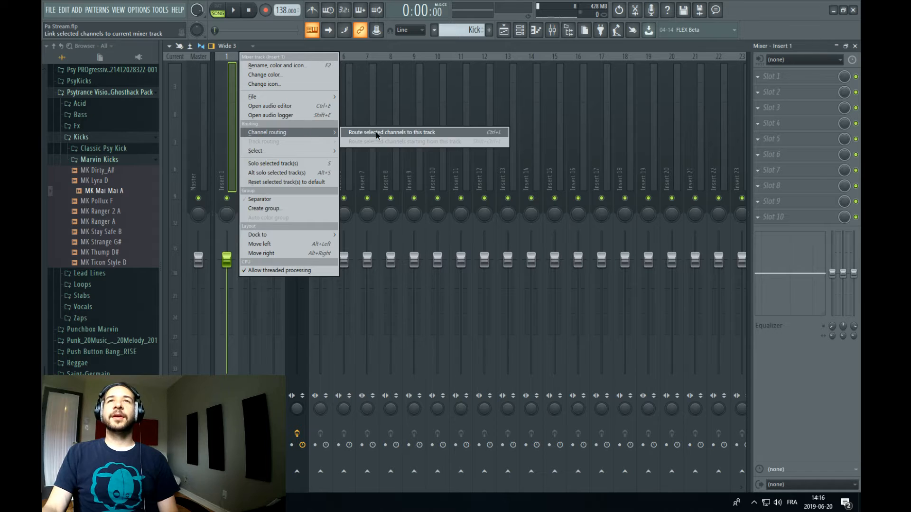
{"action": "left_click", "coordinate": [378, 134]}
{"action": "left_click", "coordinate": [786, 83]}
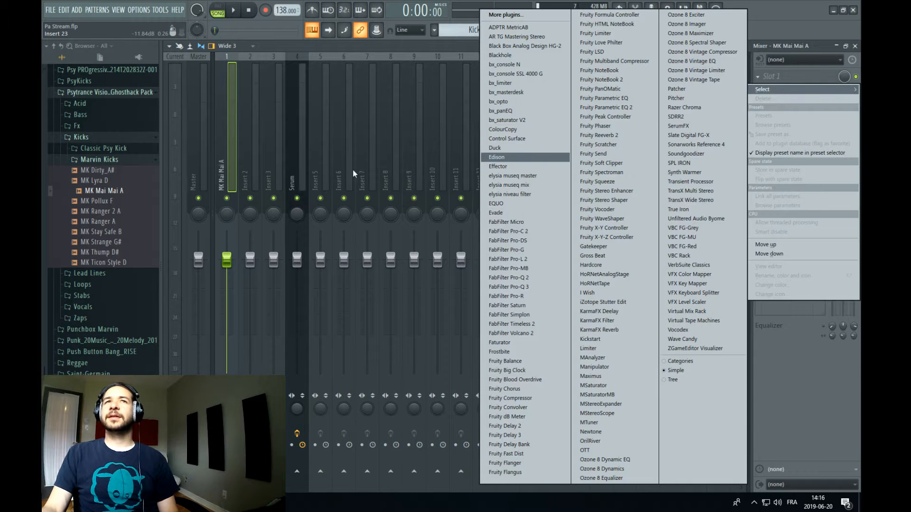
{"action": "left_click", "coordinate": [240, 150]}
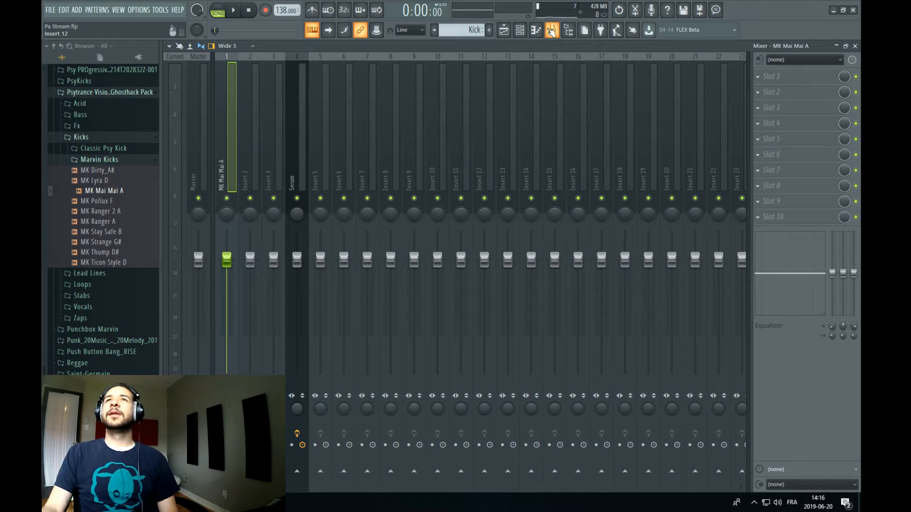
Route the PK 5 A# kick channel to mixer track 2
{"action": "left_click", "coordinate": [522, 33]}
{"action": "left_click", "coordinate": [229, 88]}
{"action": "left_click", "coordinate": [422, 78]}
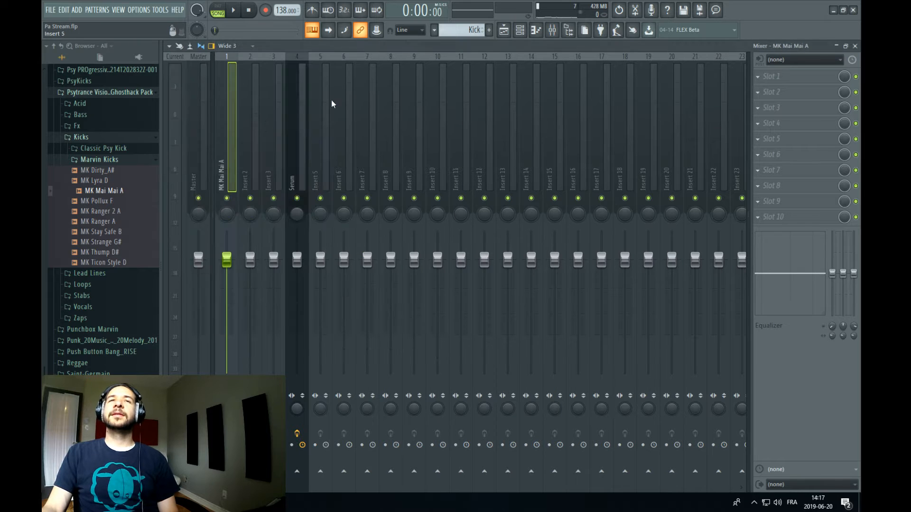
{"action": "right_click", "coordinate": [253, 123]}
{"action": "mouse_move", "coordinate": [319, 135]}
{"action": "left_click", "coordinate": [403, 140]}
During playback, insert FabFilter Pro-Q 3 on the soloed MK Mai Mai A track with a 36 dB/oct low cut at 322.51 Hz, Q 0.718
{"action": "key", "text": "space"}
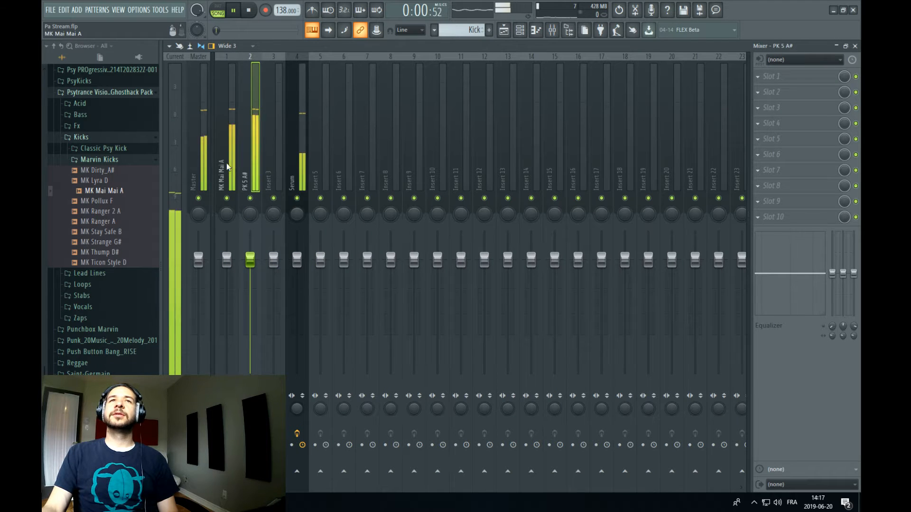
{"action": "left_click", "coordinate": [232, 176]}
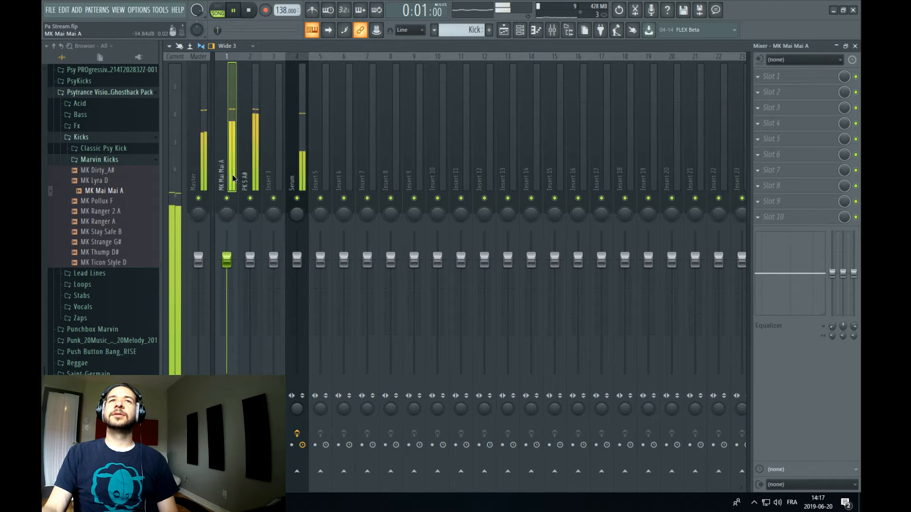
{"action": "left_click", "coordinate": [797, 77]}
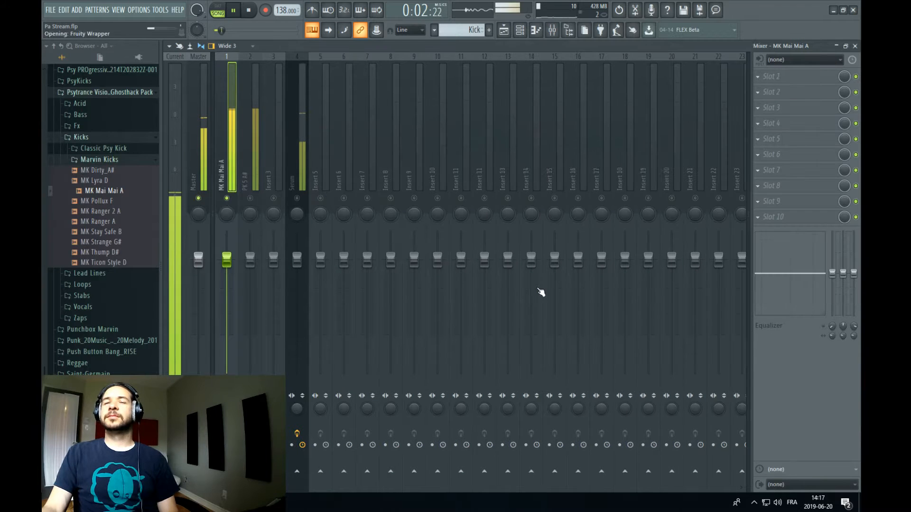
{"action": "left_click", "coordinate": [522, 287]}
{"action": "left_click", "coordinate": [238, 248]}
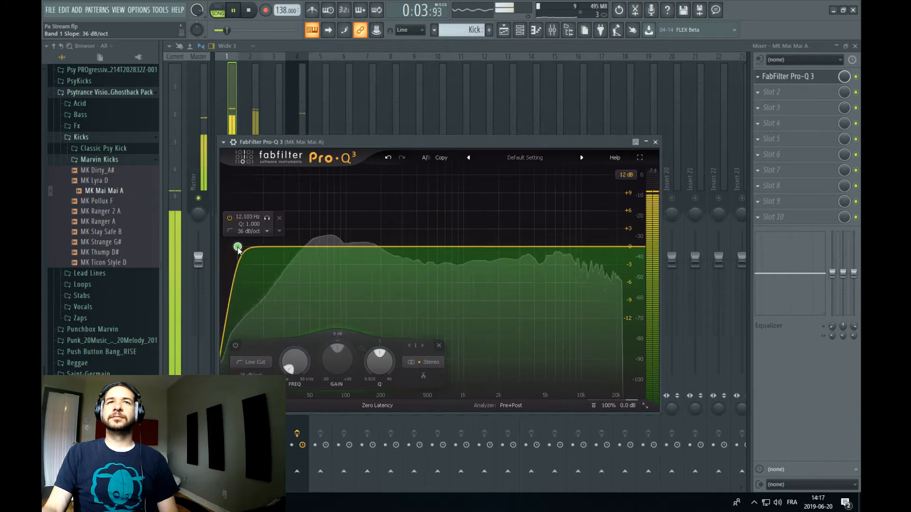
{"action": "left_click_drag", "start_coordinate": [238, 247], "coordinate": [404, 263]}
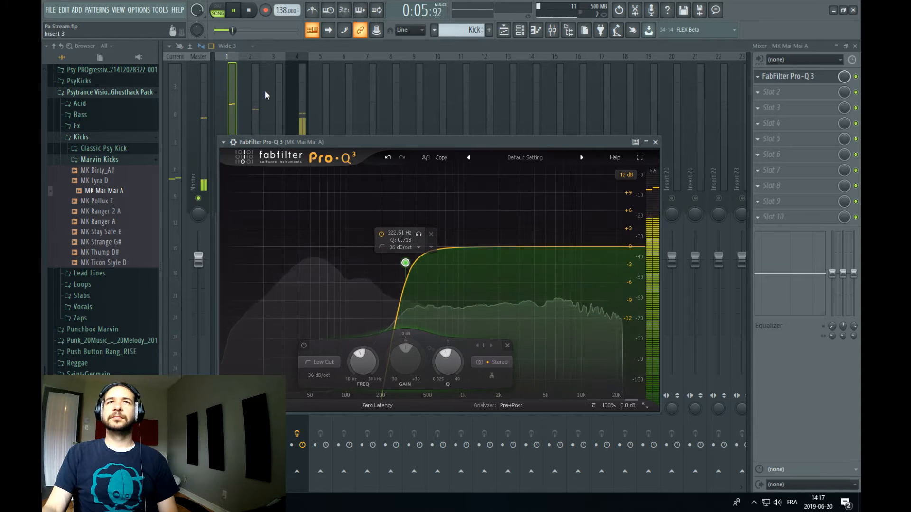
Unsolo the MK Mai Mai A mixer track and lower its fader to about -3.4 dB
{"action": "left_click", "coordinate": [235, 113]}
{"action": "right_click", "coordinate": [227, 198]}
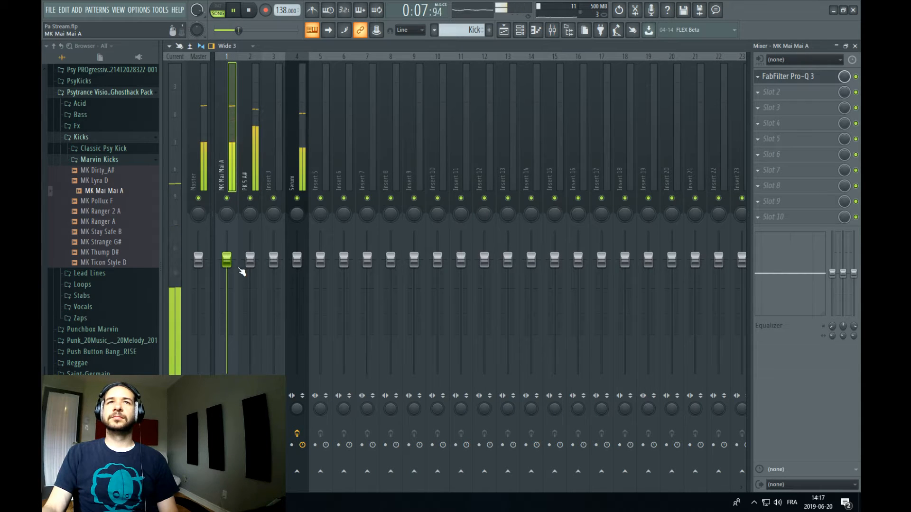
{"action": "left_click_drag", "start_coordinate": [227, 261], "coordinate": [237, 281]}
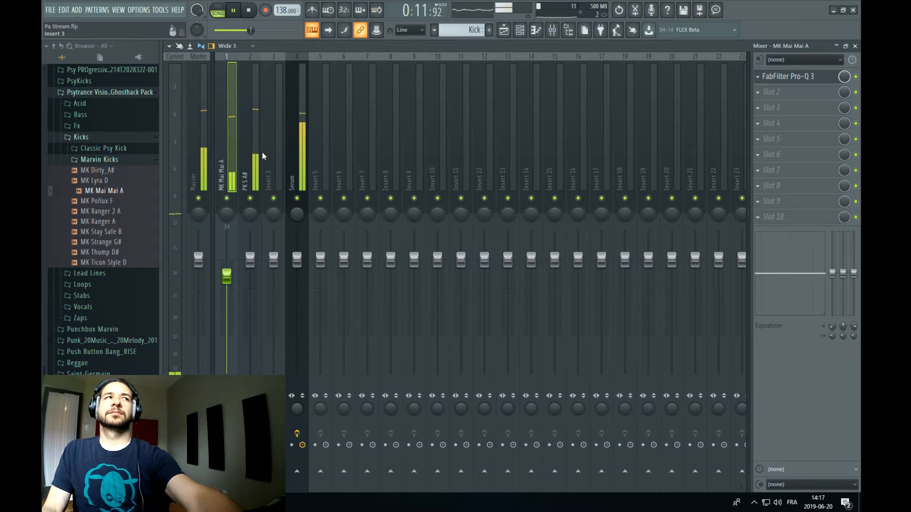
Set the decay of Serum's Env 1 to 113 ms, checking it against the kick during playback
{"action": "key", "text": "space"}
{"action": "left_click", "coordinate": [520, 30]}
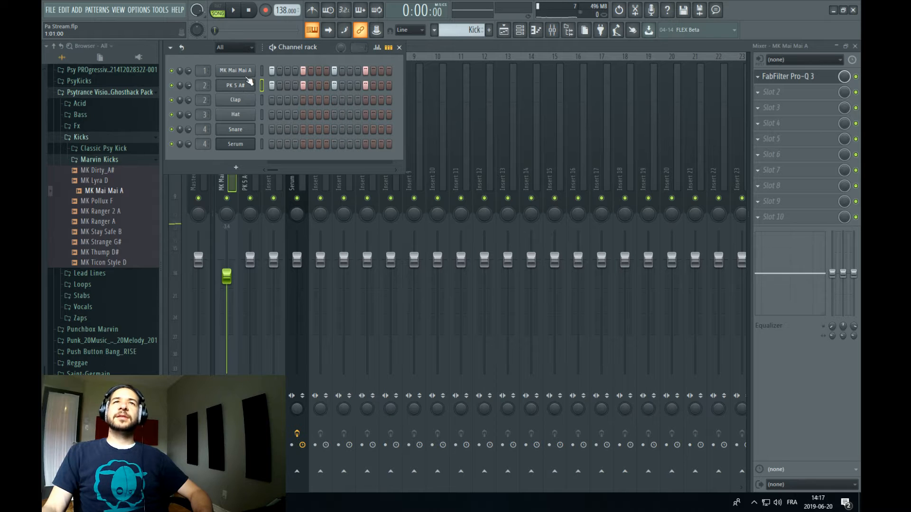
{"action": "left_click", "coordinate": [246, 147]}
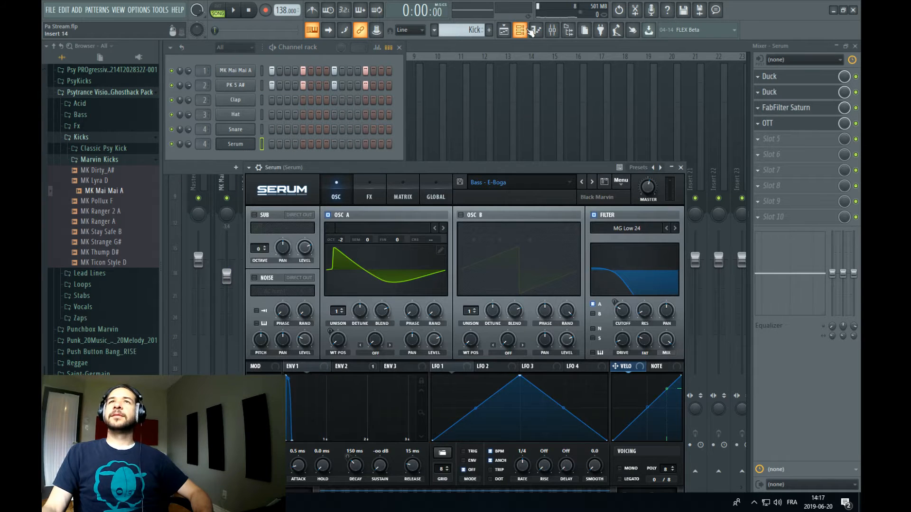
{"action": "left_click", "coordinate": [524, 30]}
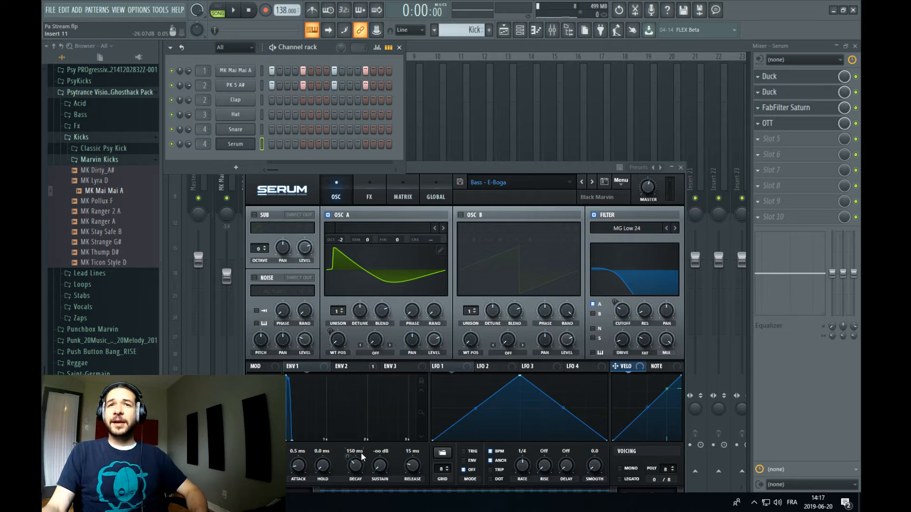
{"action": "left_click_drag", "start_coordinate": [355, 455], "coordinate": [359, 438]}
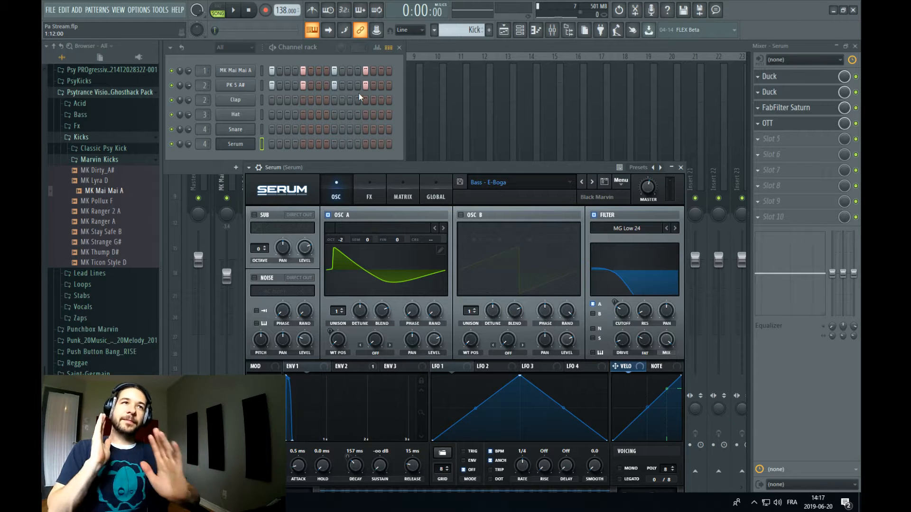
{"action": "key", "text": "space"}
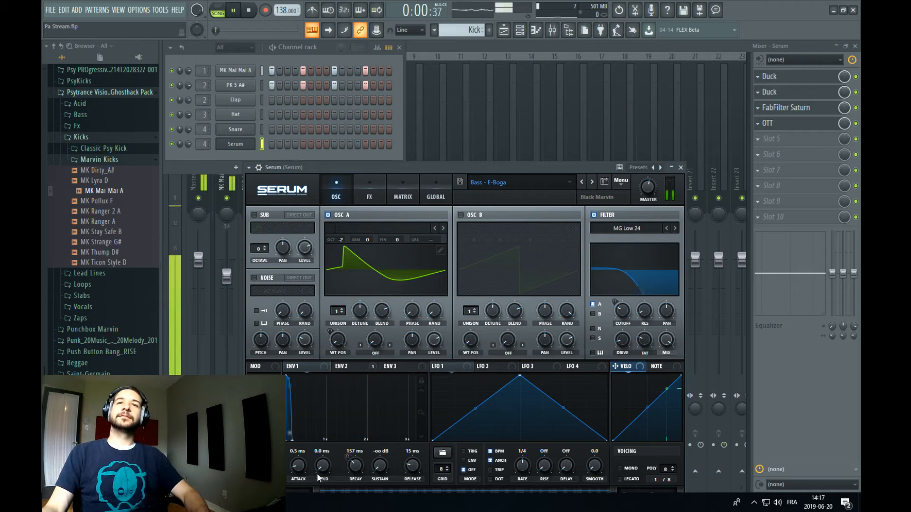
{"action": "left_click_drag", "start_coordinate": [357, 468], "coordinate": [356, 476]}
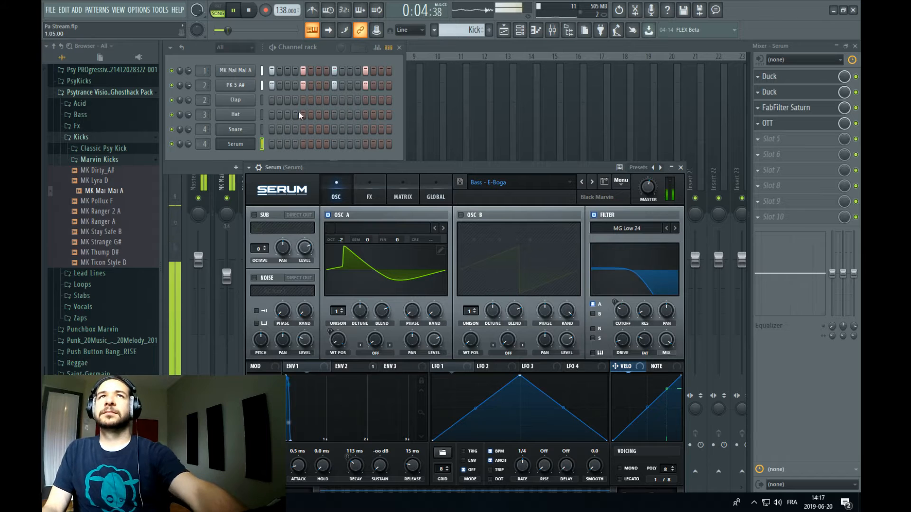
{"action": "left_click", "coordinate": [235, 11]}
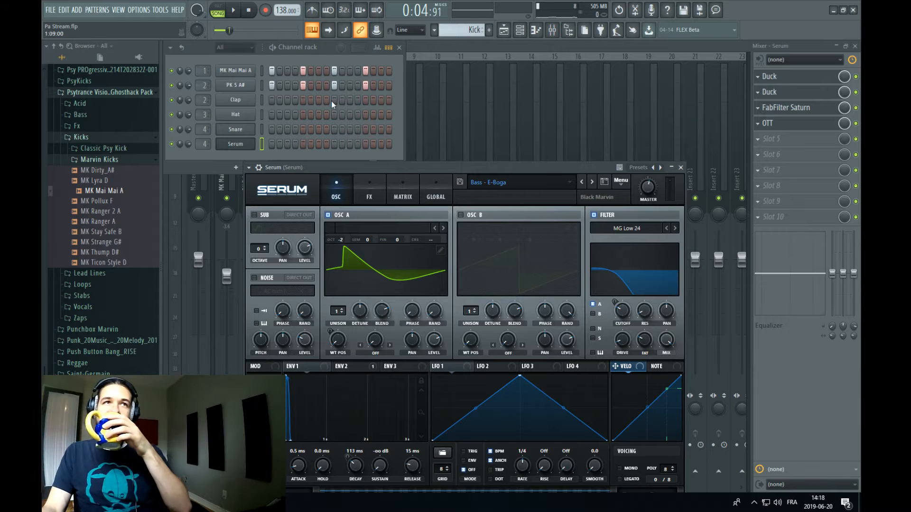
Play back the layered kicks and bass to judge the current sound
{"action": "key", "text": "space"}
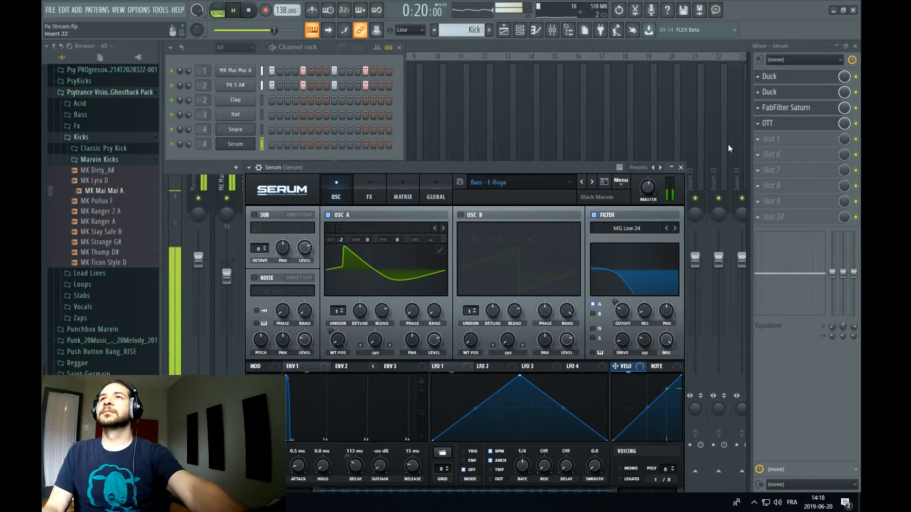
{"action": "left_click", "coordinate": [233, 10]}
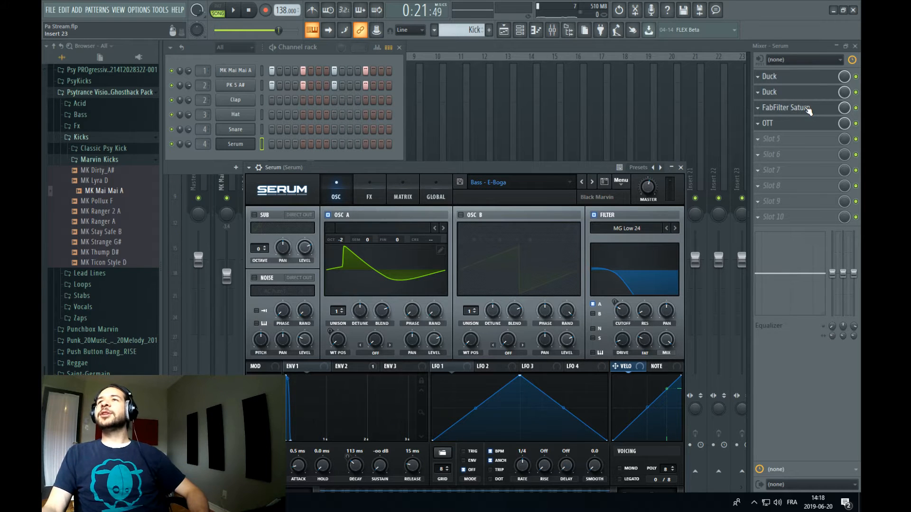
{"action": "left_click", "coordinate": [234, 12]}
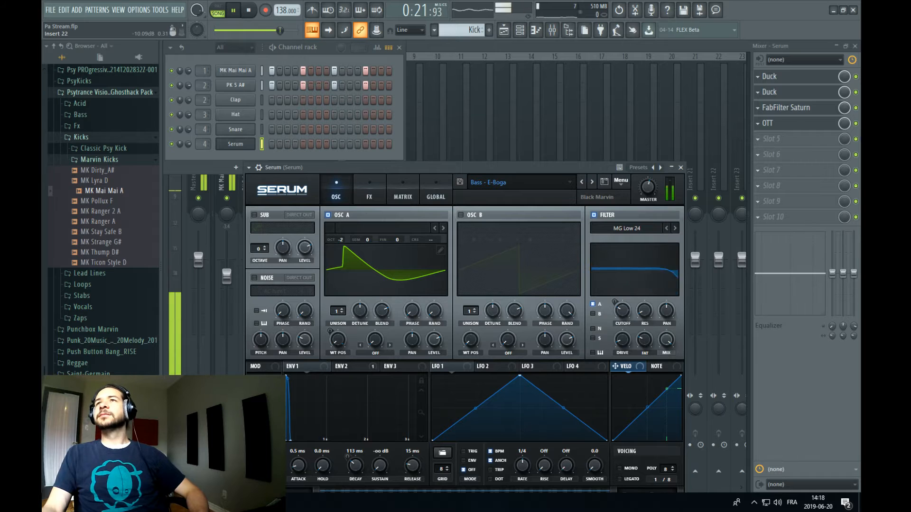
{"action": "scroll", "coordinate": [806, 124], "scroll_direction": "up", "scroll_amount": 1}
{"action": "scroll", "coordinate": [808, 125], "scroll_direction": "up", "scroll_amount": 1}
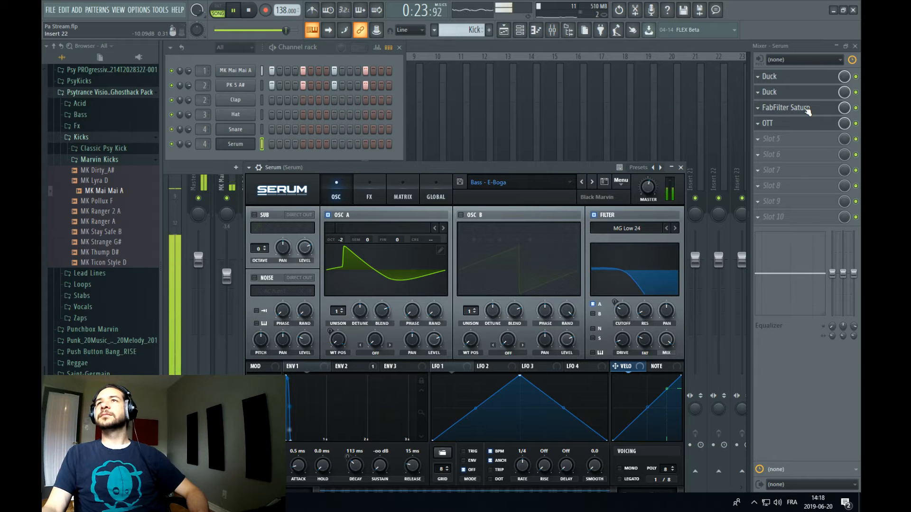
{"action": "key", "text": "space"}
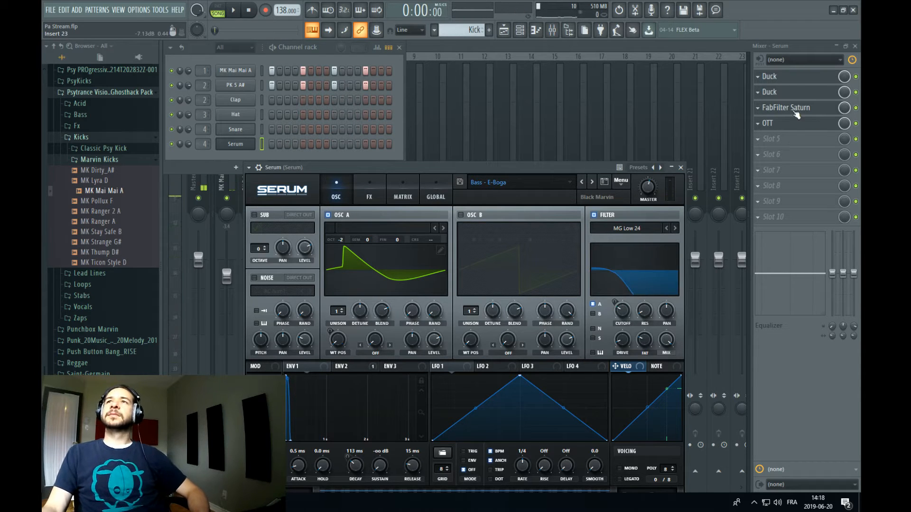
Insert FabFilter Pro-Q 3 after OTT on the Serum mixer track and add a low cut at 16.902 Hz
{"action": "left_click", "coordinate": [803, 140]}
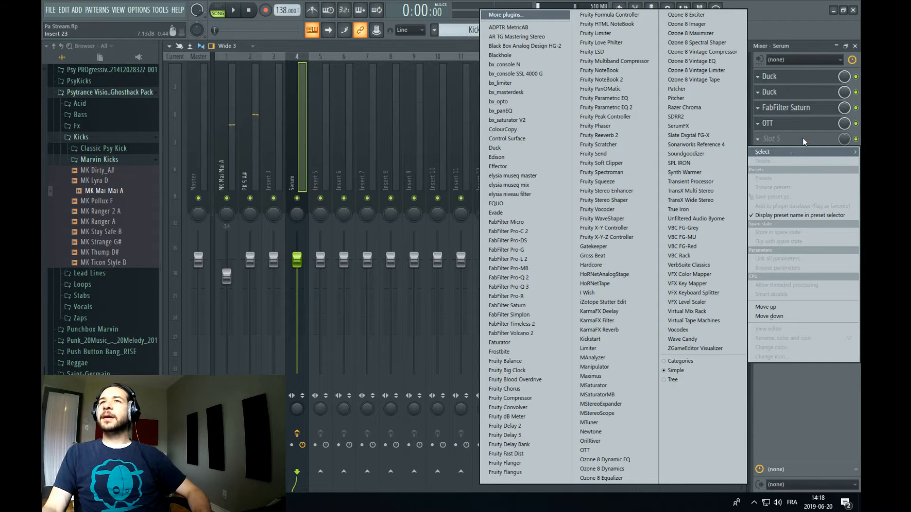
{"action": "left_click", "coordinate": [547, 287]}
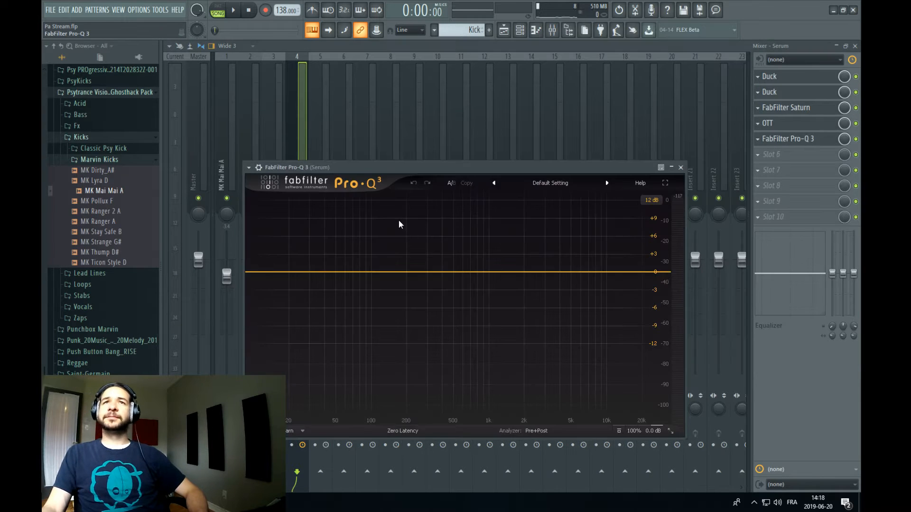
{"action": "left_click", "coordinate": [262, 273]}
{"action": "left_click", "coordinate": [262, 273], "text": "alt+shift"}
{"action": "key", "text": "space"}
{"action": "left_click_drag", "start_coordinate": [262, 273], "coordinate": [281, 271]}
{"action": "left_click", "coordinate": [300, 273], "text": "alt+shift"}
{"action": "left_click", "coordinate": [421, 430]}
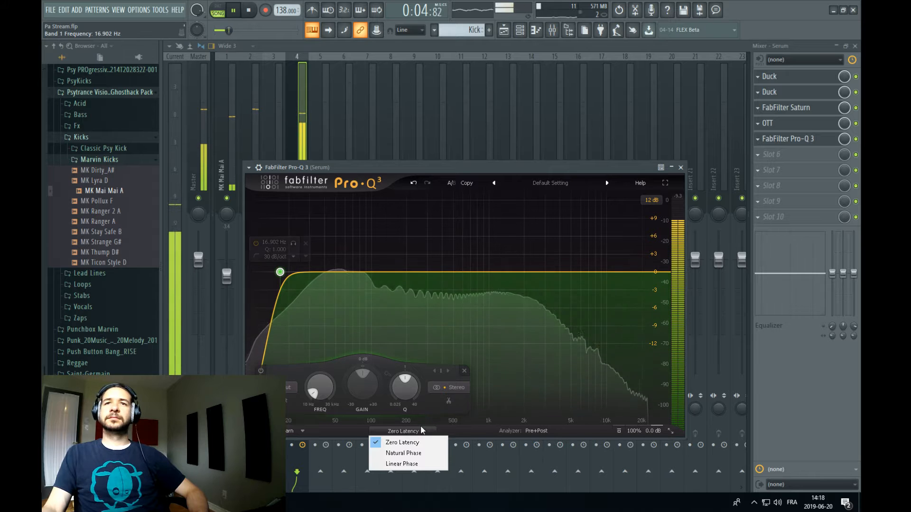
{"action": "left_click", "coordinate": [403, 166]}
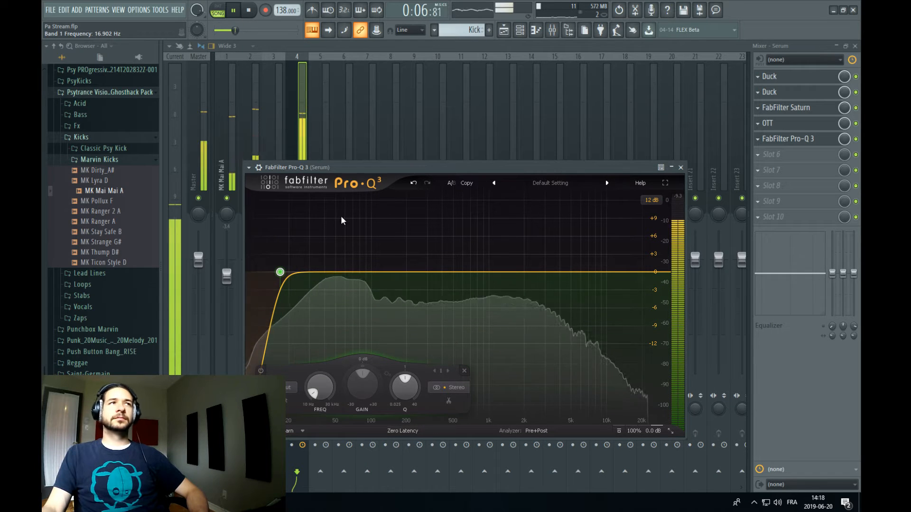
Boost the bass by 1.31 dB at 46.036 Hz with Q 1.000 and cut 2.46 dB at 269.03 Hz with Q 1.884
{"action": "left_click_drag", "start_coordinate": [313, 280], "coordinate": [331, 265]}
{"action": "key", "text": "space"}
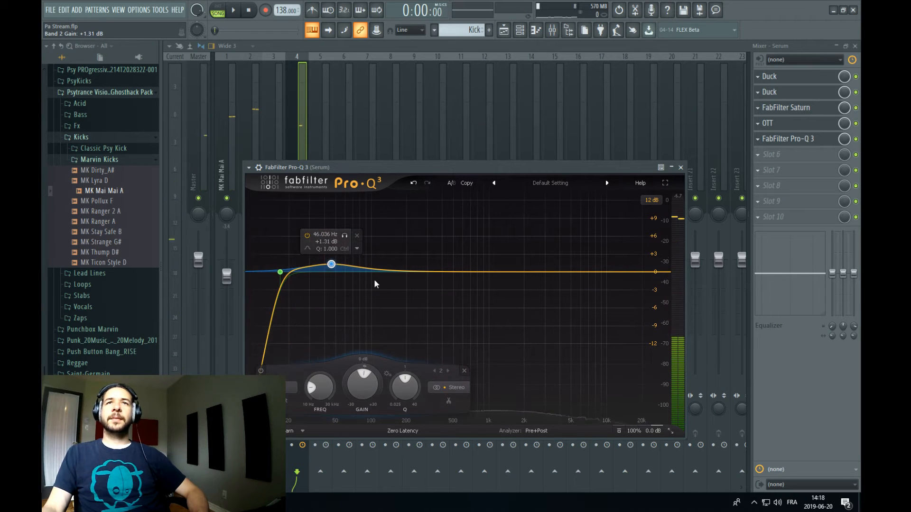
{"action": "left_click_drag", "start_coordinate": [391, 272], "coordinate": [390, 244]}
{"action": "scroll", "coordinate": [394, 266], "scroll_direction": "up", "scroll_amount": 8}
{"action": "scroll", "coordinate": [389, 246], "scroll_direction": "down", "scroll_amount": 7}
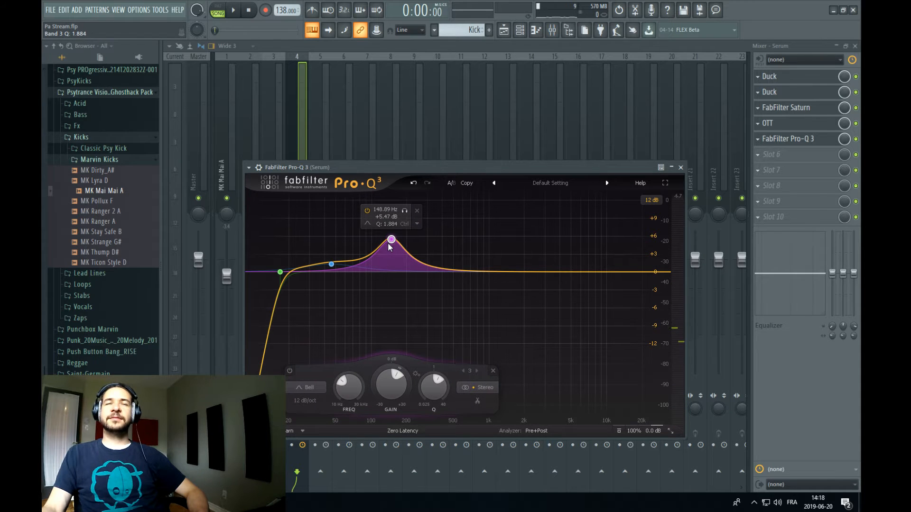
{"action": "key", "text": "space"}
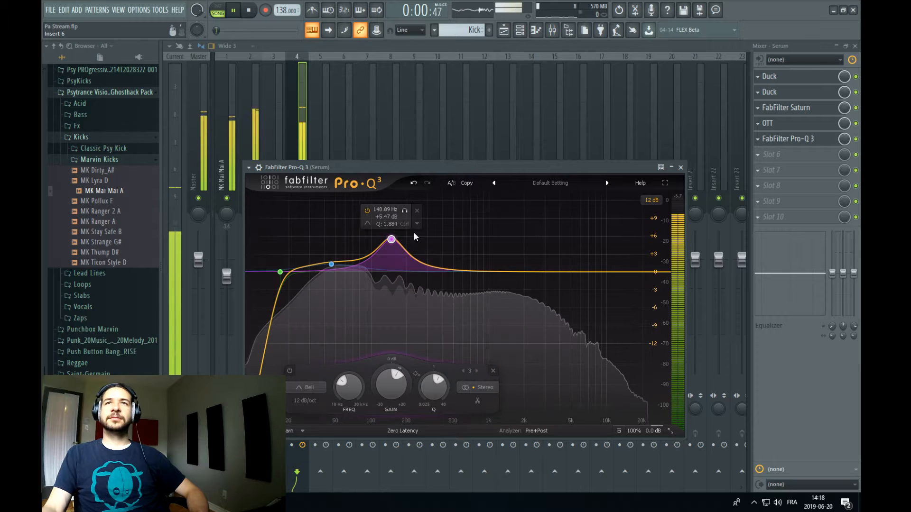
{"action": "left_click", "coordinate": [405, 210]}
{"action": "left_click_drag", "start_coordinate": [404, 211], "coordinate": [436, 216]}
{"action": "scroll", "coordinate": [419, 375], "scroll_direction": "down", "scroll_amount": 6}
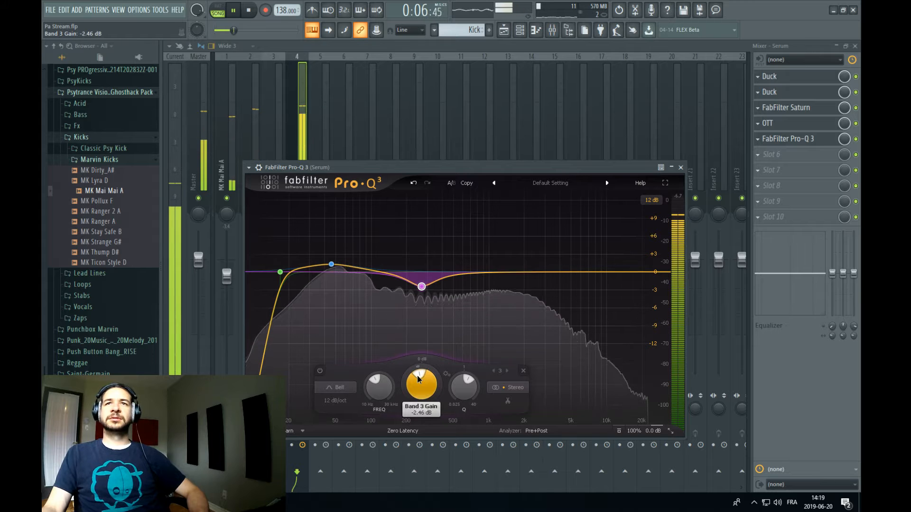
{"action": "left_click", "coordinate": [320, 371]}
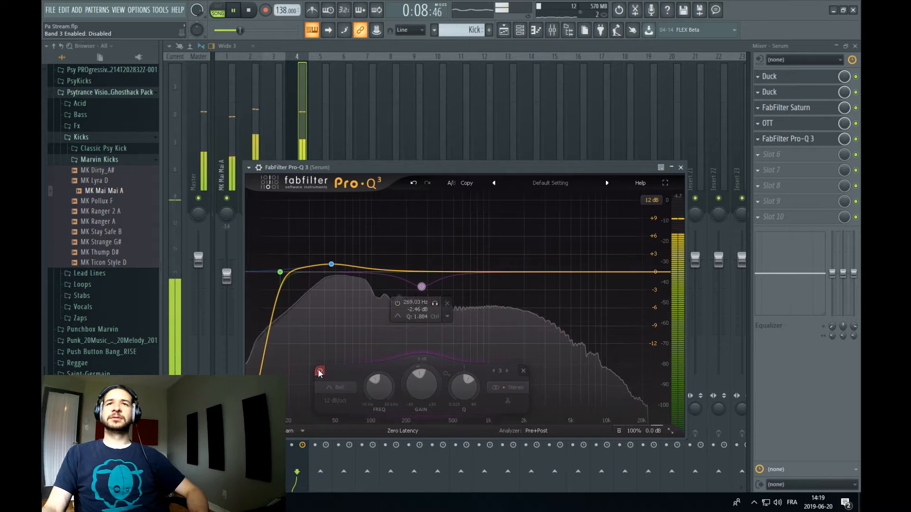
{"action": "left_click", "coordinate": [323, 369]}
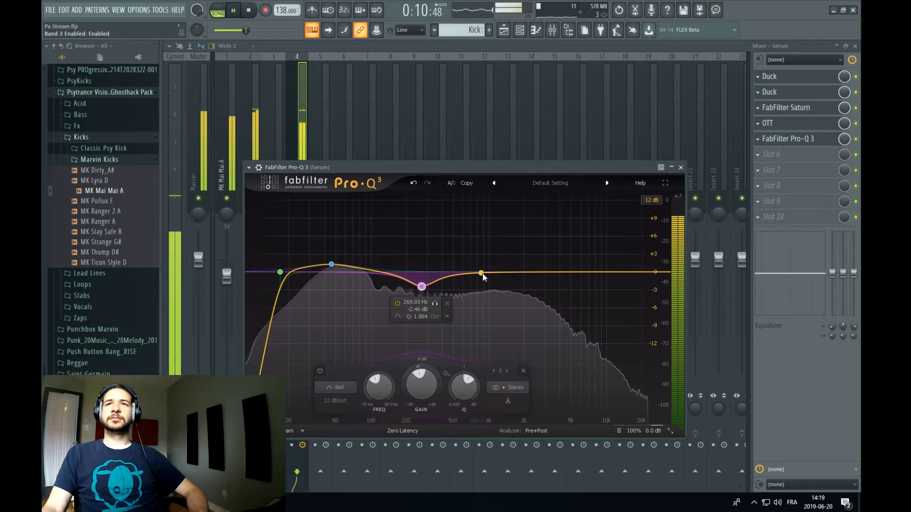
Add a high-shelf boost just below 3 kHz to the Serum EQ, refine its Q during playback, and close the EQ
{"action": "left_click_drag", "start_coordinate": [623, 273], "coordinate": [546, 260]}
{"action": "key", "text": "space"}
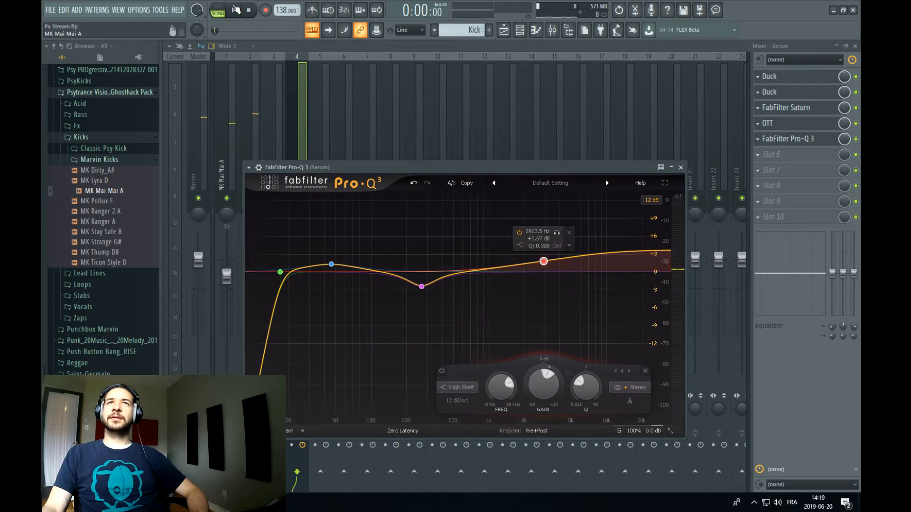
{"action": "scroll", "coordinate": [543, 261], "scroll_direction": "up", "scroll_amount": 10}
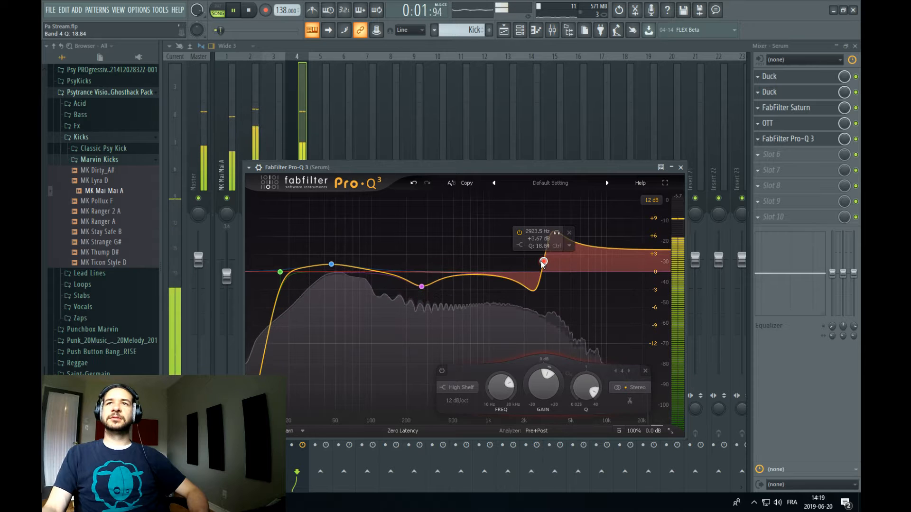
{"action": "scroll", "coordinate": [542, 262], "scroll_direction": "down", "scroll_amount": 6}
{"action": "left_click_drag", "start_coordinate": [542, 262], "coordinate": [533, 267]}
{"action": "left_click", "coordinate": [681, 167]}
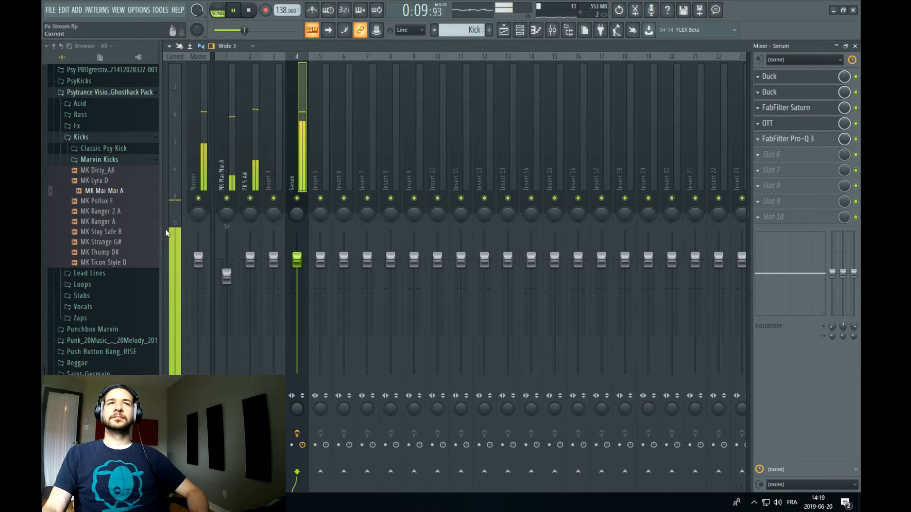
{"action": "key", "text": "space"}
Audition various kick samples in the Classic Psy Kick folder, including PK 1 A, PK 14 G, PK 20 E and PK 10 C
{"action": "left_click", "coordinate": [87, 150]}
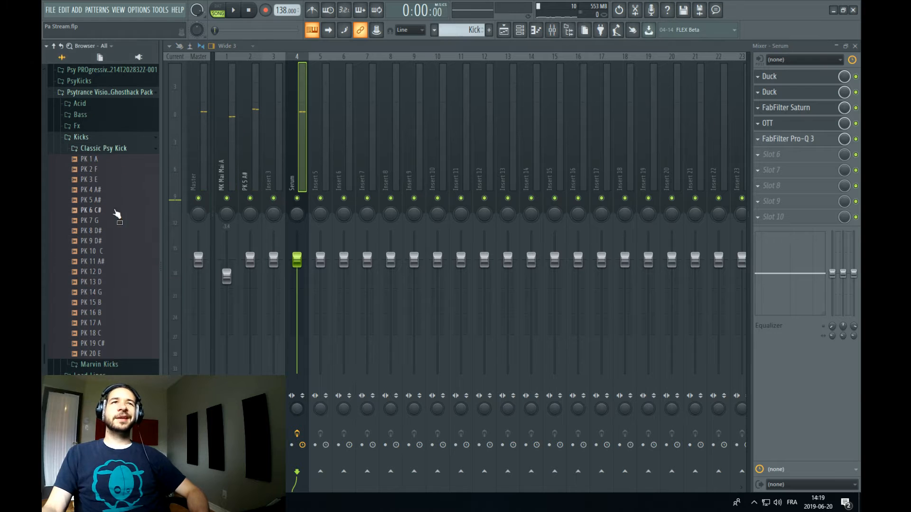
{"action": "left_click", "coordinate": [116, 180]}
{"action": "left_click", "coordinate": [110, 170]}
{"action": "left_click", "coordinate": [108, 160]}
{"action": "left_click", "coordinate": [126, 272]}
{"action": "left_click", "coordinate": [128, 293]}
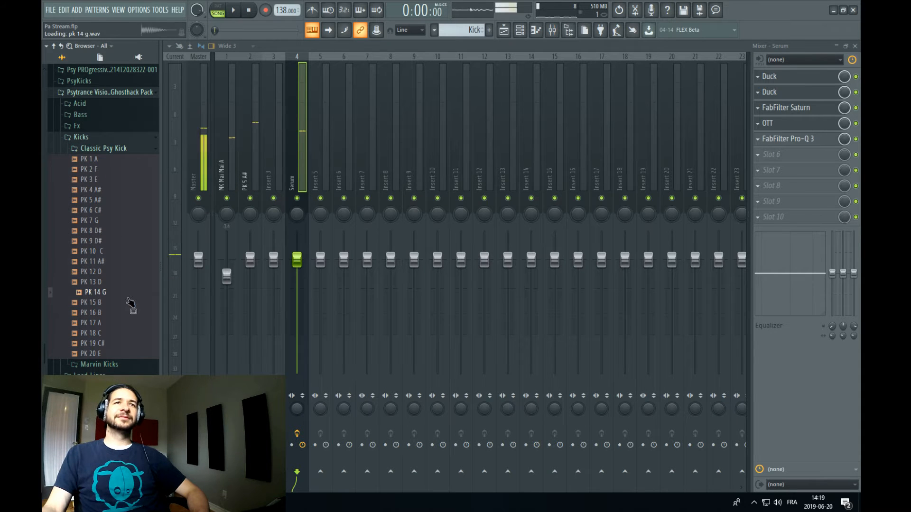
{"action": "left_click", "coordinate": [129, 314]}
{"action": "left_click", "coordinate": [129, 343]}
{"action": "left_click", "coordinate": [128, 354]}
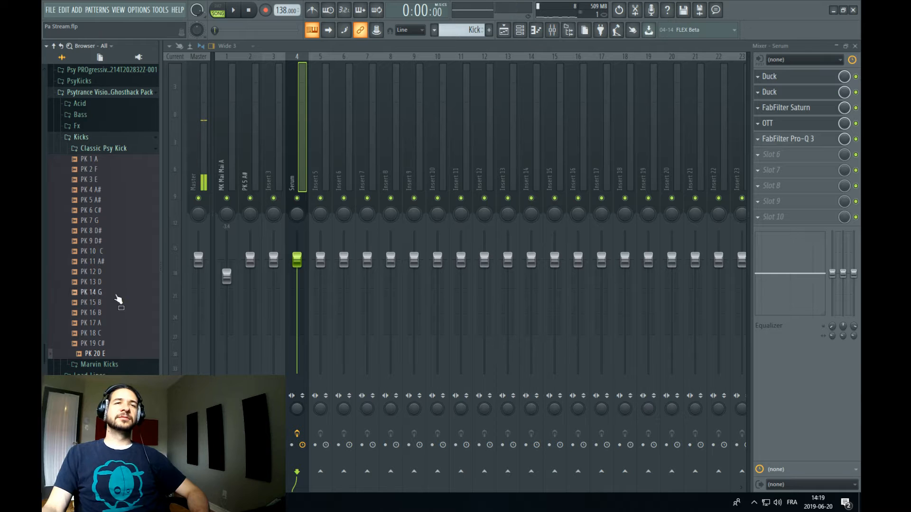
{"action": "left_click", "coordinate": [117, 294]}
{"action": "left_click", "coordinate": [116, 283]}
{"action": "left_click", "coordinate": [117, 273]}
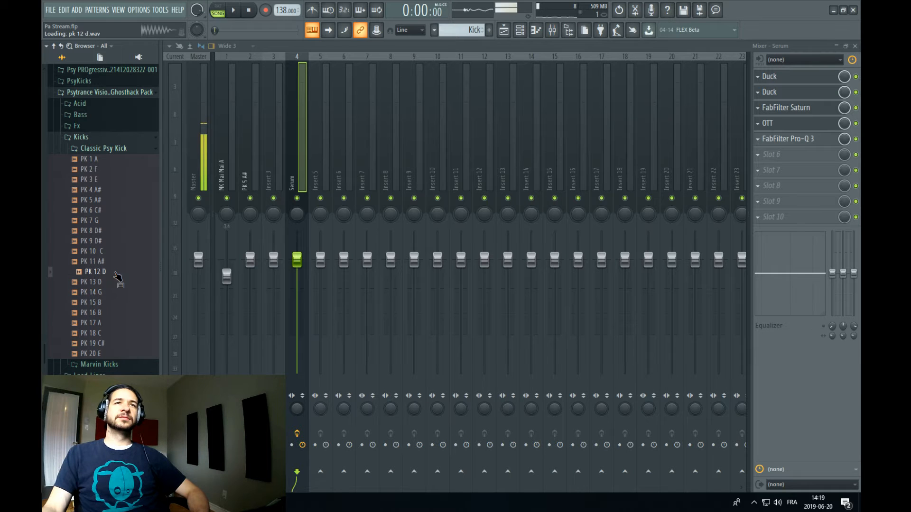
{"action": "left_click", "coordinate": [116, 252]}
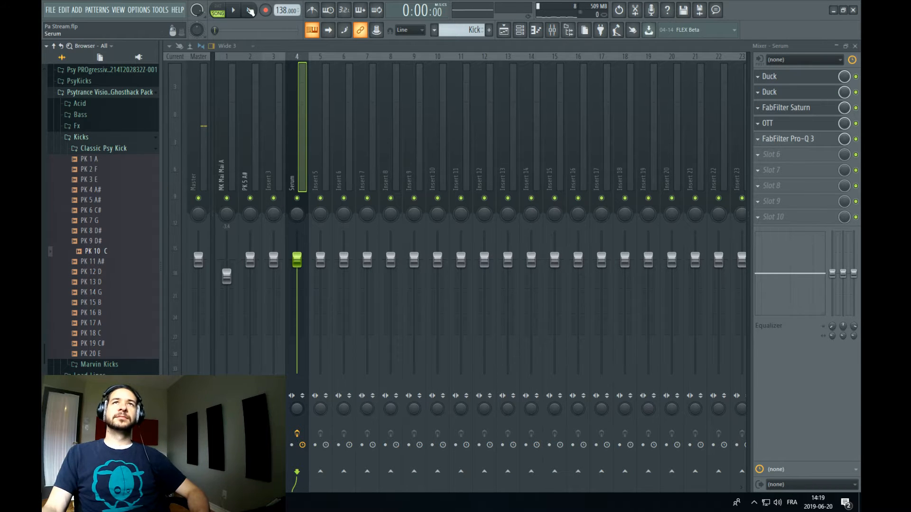
Insert Virtual Mix Rack after Pro-Q 3 on the Serum track and remove its compressor module between Virtual Channel and Trimmer
{"action": "key", "text": "space"}
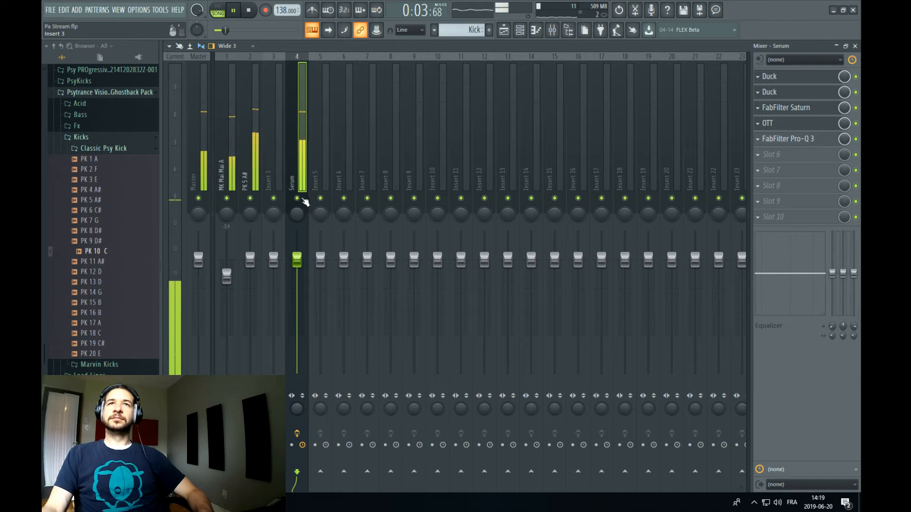
{"action": "key", "text": "space"}
{"action": "left_click", "coordinate": [760, 154]}
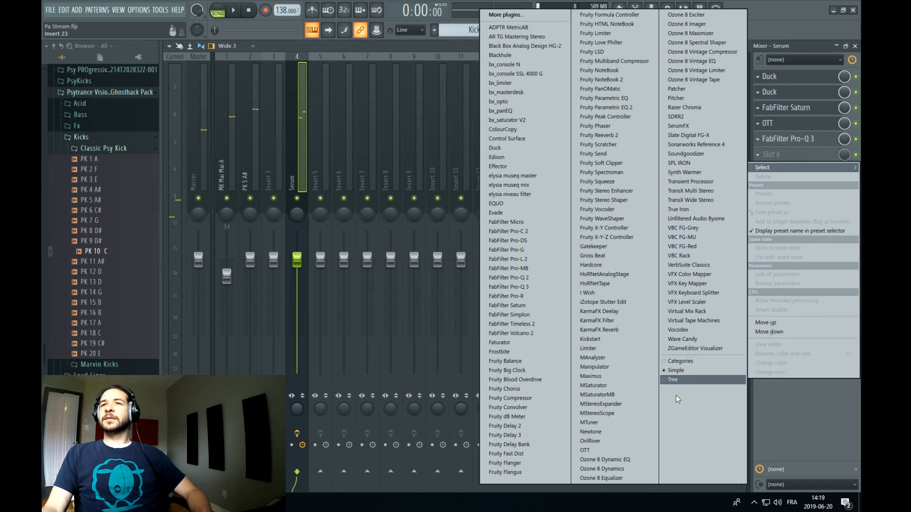
{"action": "left_click", "coordinate": [697, 312]}
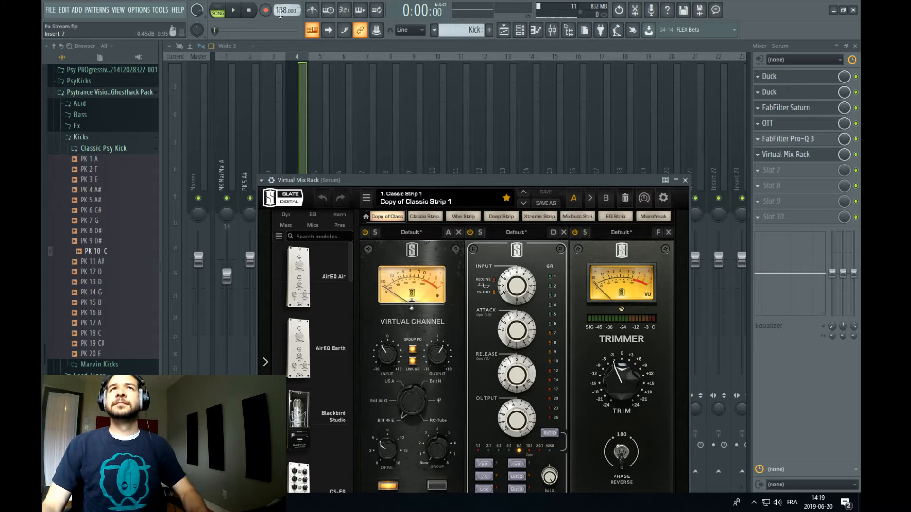
{"action": "left_click", "coordinate": [564, 232]}
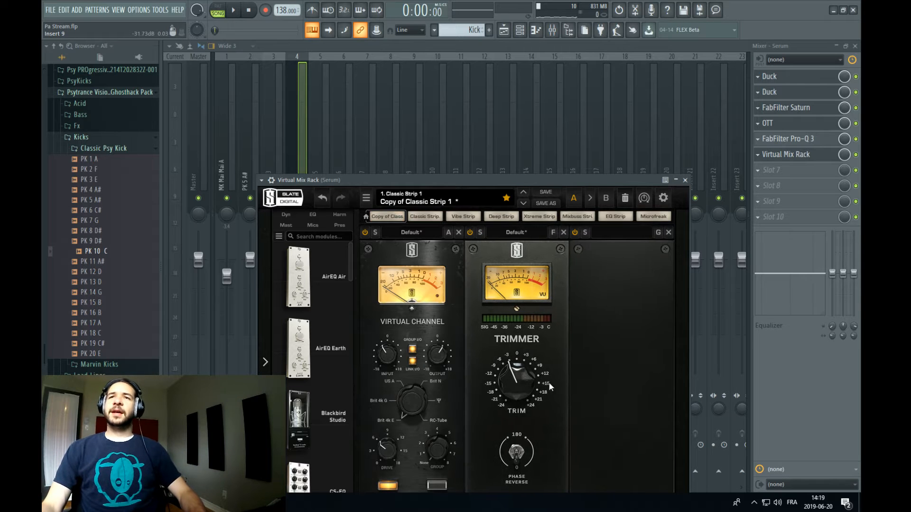
Set the Virtual Channel's linked output gain to +9.29 dB, raise its drive, and compare the Serum track with and without the rack
{"action": "left_click_drag", "start_coordinate": [437, 355], "coordinate": [435, 333]}
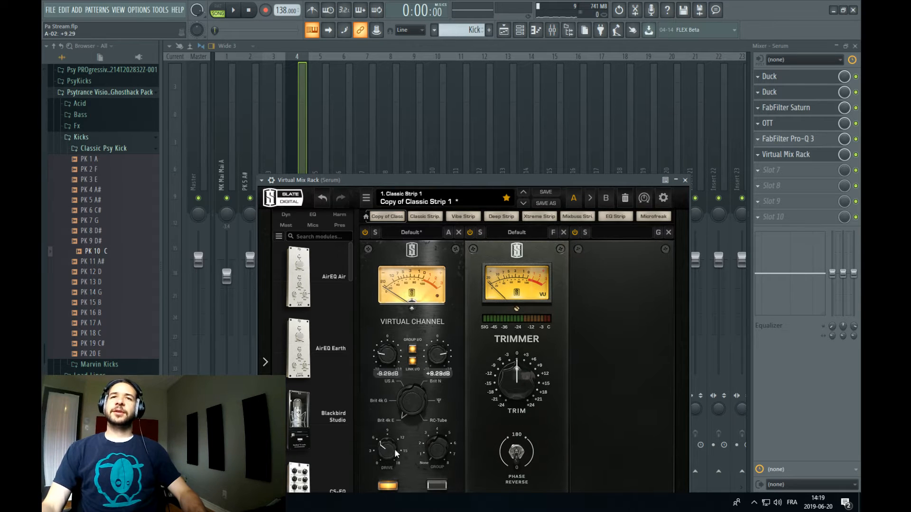
{"action": "left_click_drag", "start_coordinate": [388, 449], "coordinate": [399, 420]}
{"action": "key", "text": "space"}
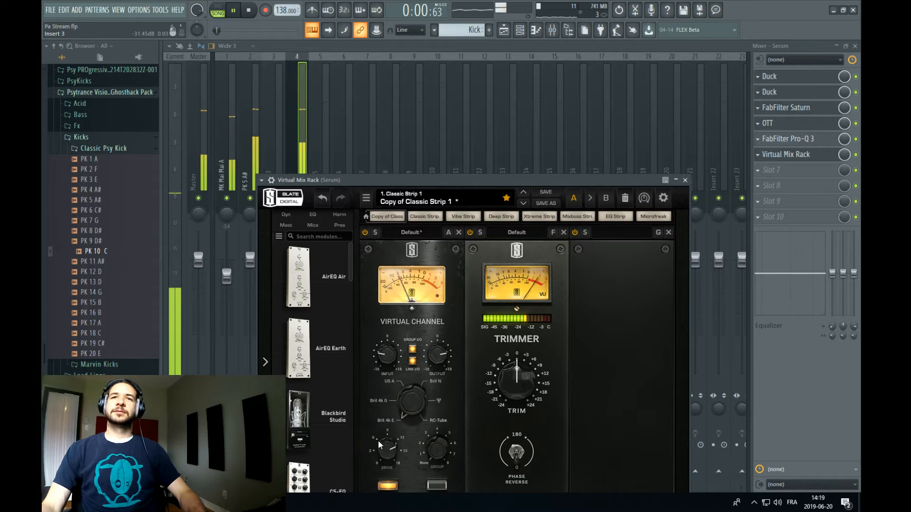
{"action": "left_click", "coordinate": [788, 155]}
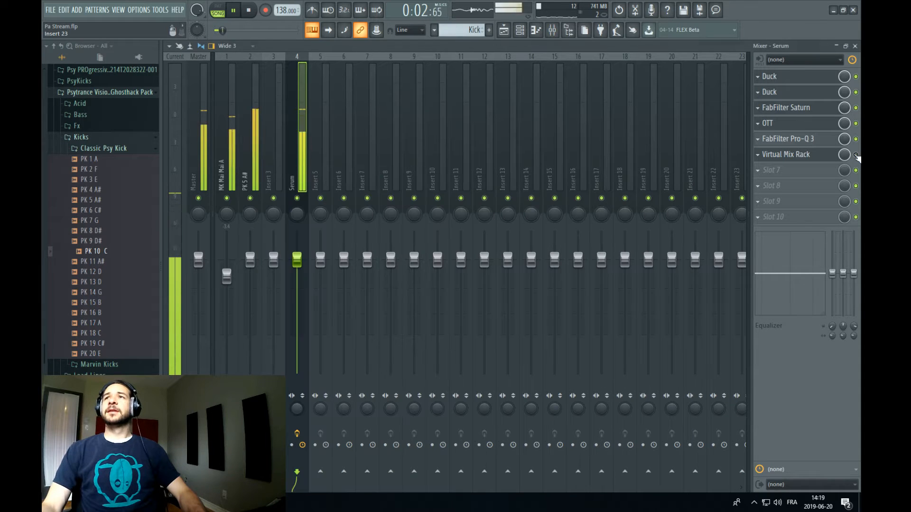
{"action": "left_click", "coordinate": [797, 158]}
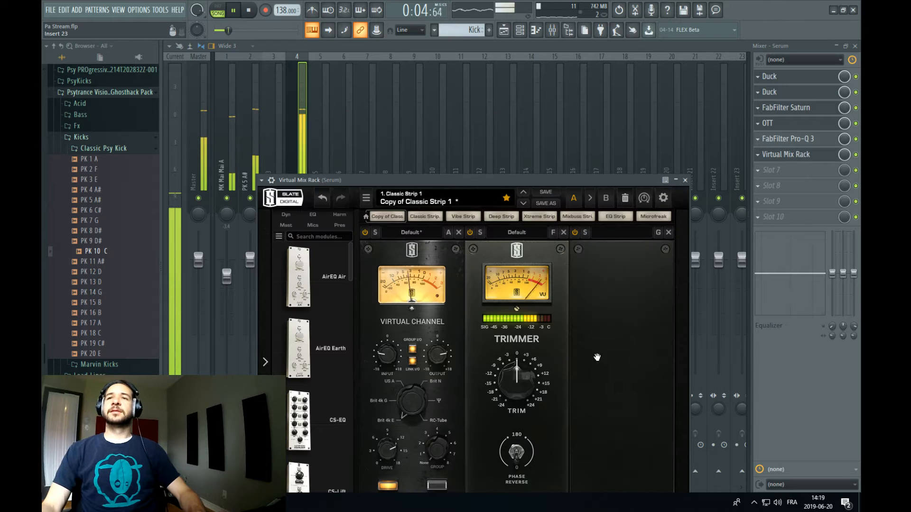
Lower the Trimmer module's trim to about -2.8 dB while the track plays
{"action": "left_click_drag", "start_coordinate": [511, 371], "coordinate": [495, 396]}
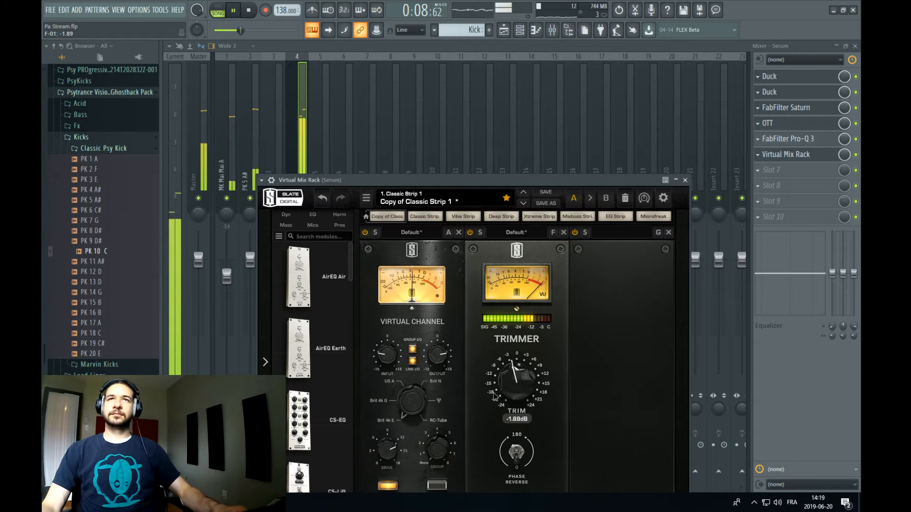
{"action": "left_click_drag", "start_coordinate": [482, 175], "coordinate": [514, 149]}
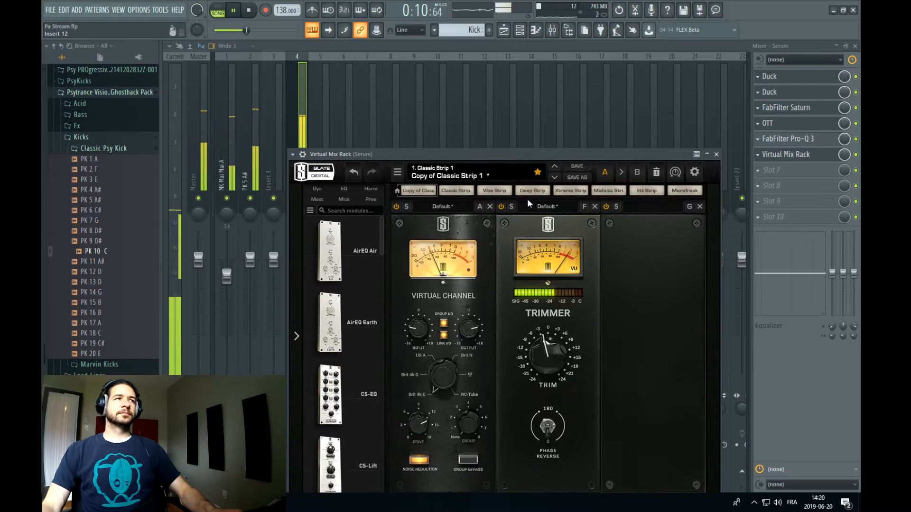
{"action": "left_click_drag", "start_coordinate": [552, 353], "coordinate": [547, 365]}
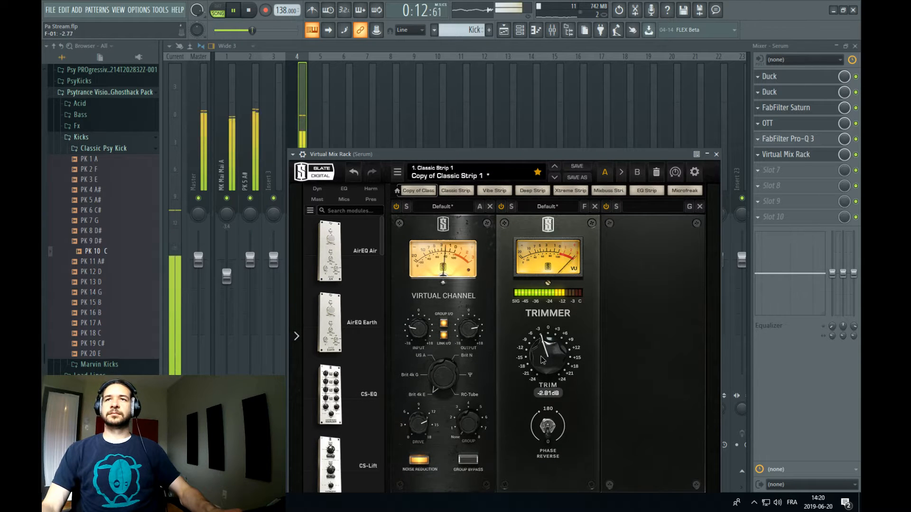
In the second Duck on the Serum track, set the amount to 100% and soften the last envelope segment's curve, then stop playback
{"action": "left_click", "coordinate": [790, 94]}
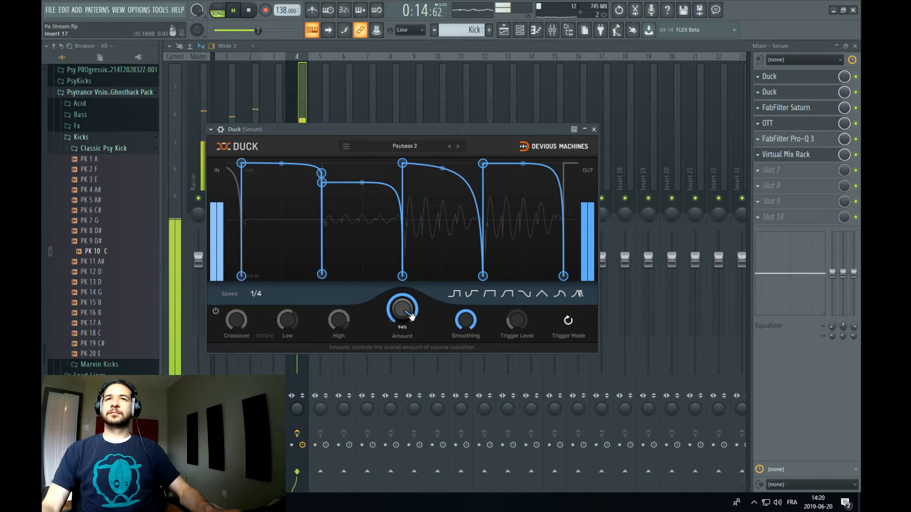
{"action": "mouse_move", "coordinate": [443, 173]}
{"action": "left_mouse_down"}
{"action": "mouse_move", "coordinate": [439, 189]}
{"action": "mouse_move", "coordinate": [442, 172]}
{"action": "left_mouse_up"}
{"action": "left_click_drag", "start_coordinate": [523, 164], "coordinate": [523, 168]}
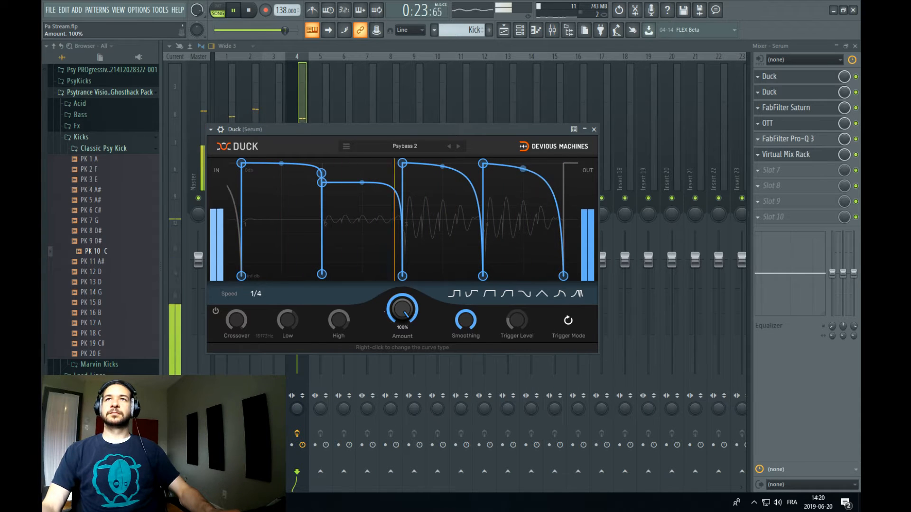
{"action": "left_click", "coordinate": [305, 116]}
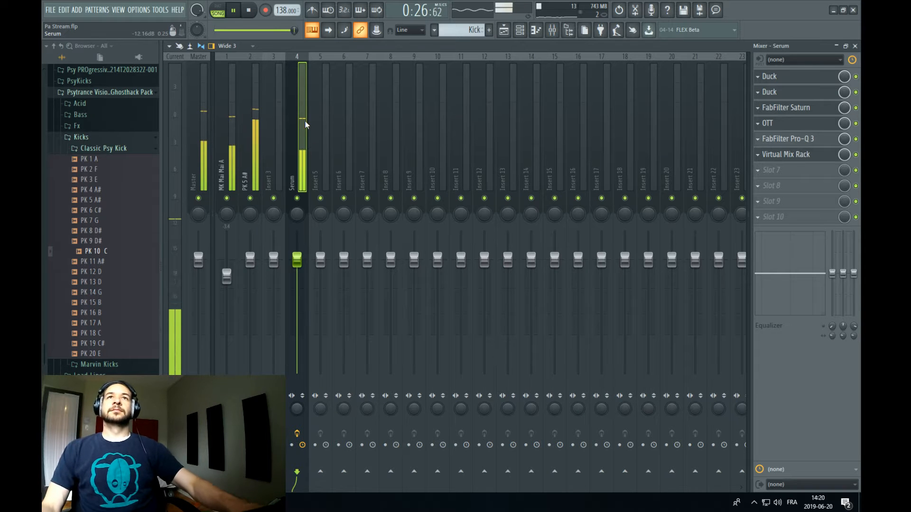
{"action": "key", "text": "space"}
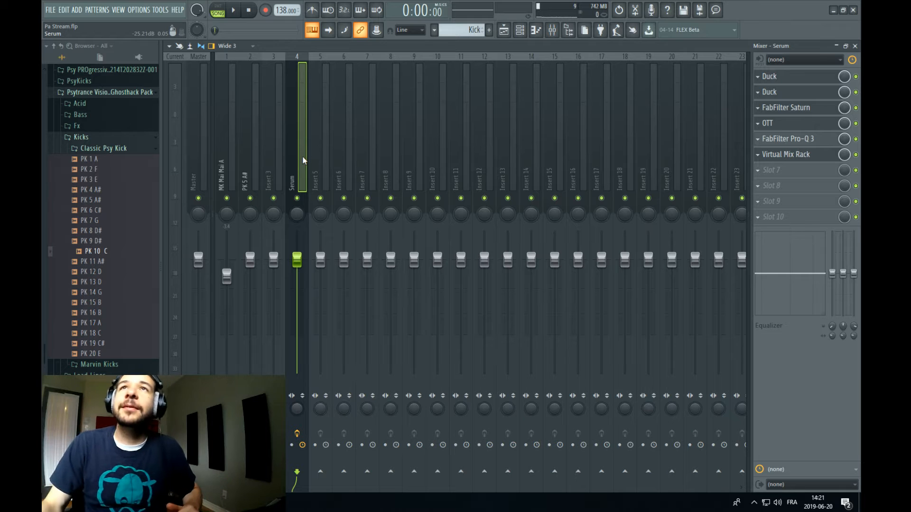
Create a new empty pattern named "Bass groove 2" following the Kick and Bass patterns
{"action": "left_click", "coordinate": [520, 30]}
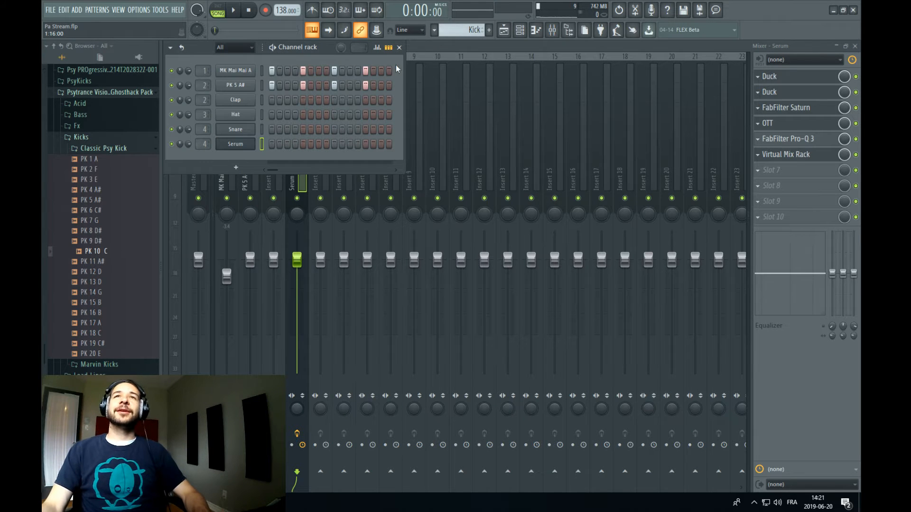
{"action": "left_click", "coordinate": [463, 30]}
{"action": "left_click", "coordinate": [475, 45]}
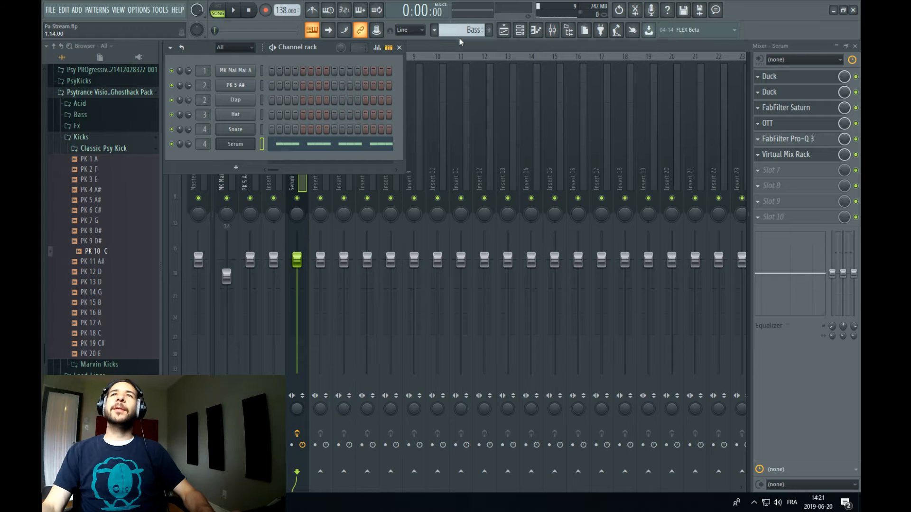
{"action": "left_click", "coordinate": [489, 30]}
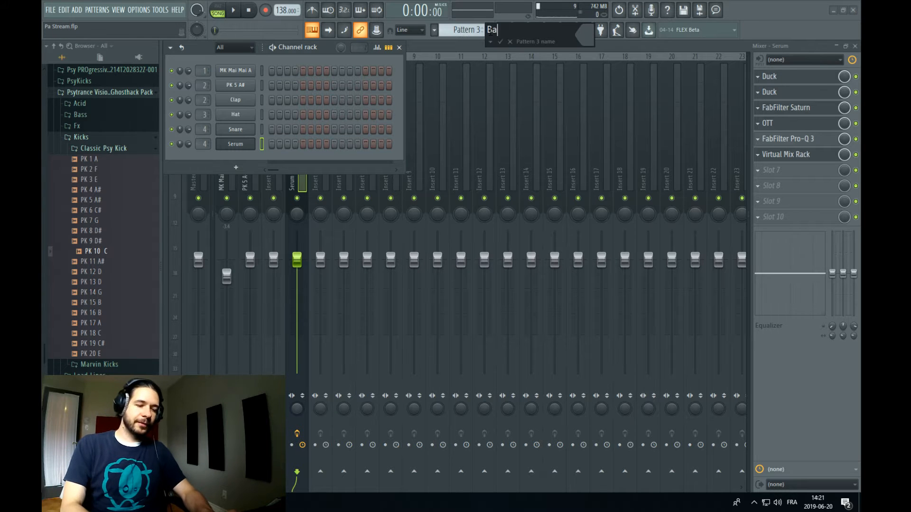
{"action": "type", "text": "Bass groove"}
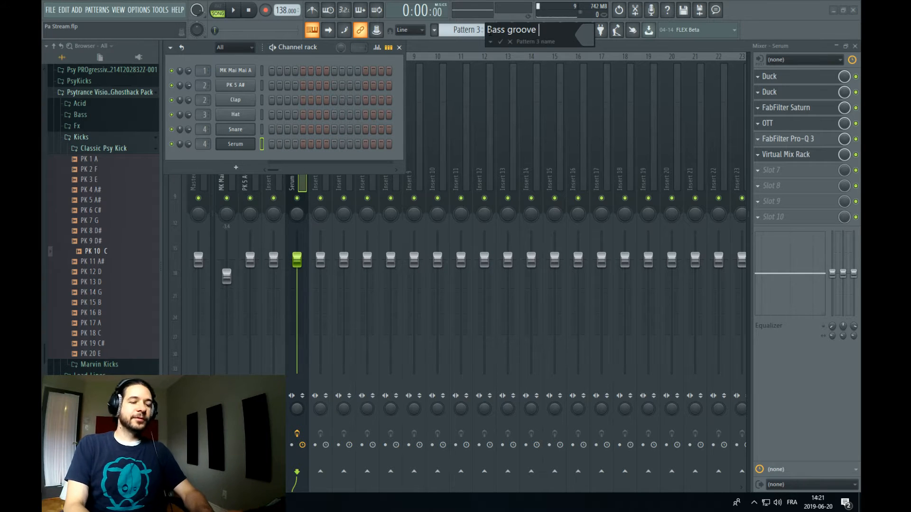
{"action": "type", "text": " 2"}
{"action": "key", "text": "Return"}
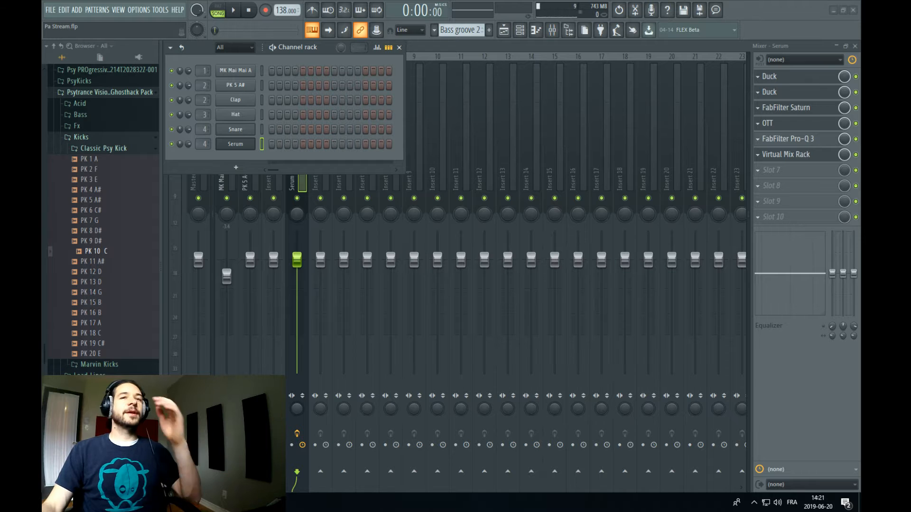
Switch to the browser, look over the Ghosthack Psytrance Awakening Volume 3 product page, and return to FL Studio
{"action": "key", "text": "alt+Tab"}
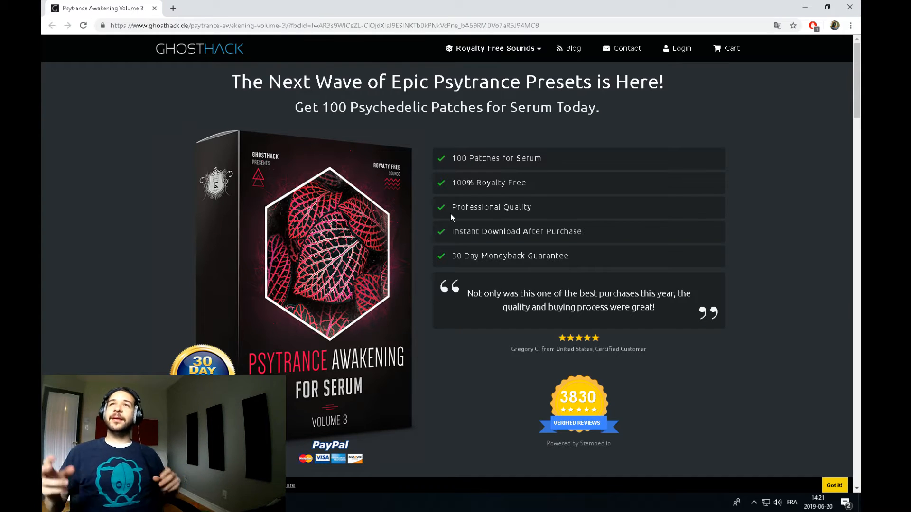
{"action": "scroll", "coordinate": [451, 212], "scroll_direction": "down", "scroll_amount": 7}
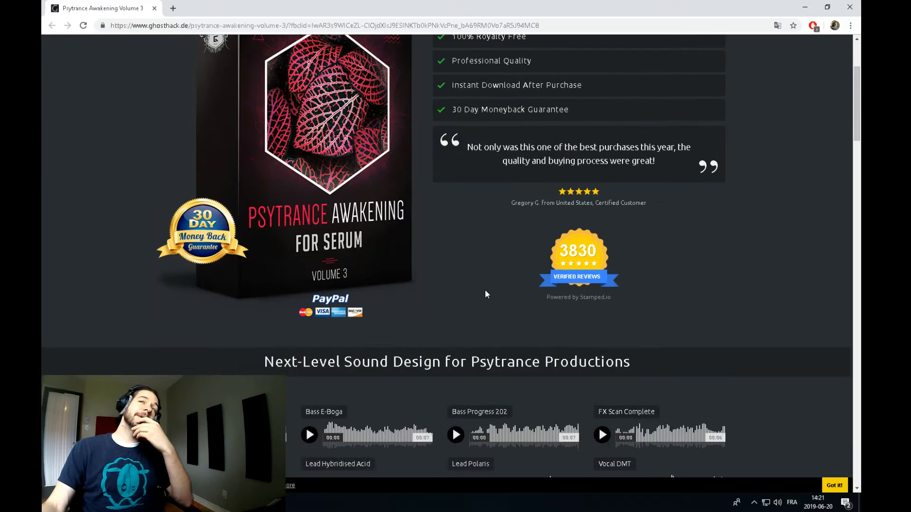
{"action": "scroll", "coordinate": [665, 184], "scroll_direction": "down", "scroll_amount": 5}
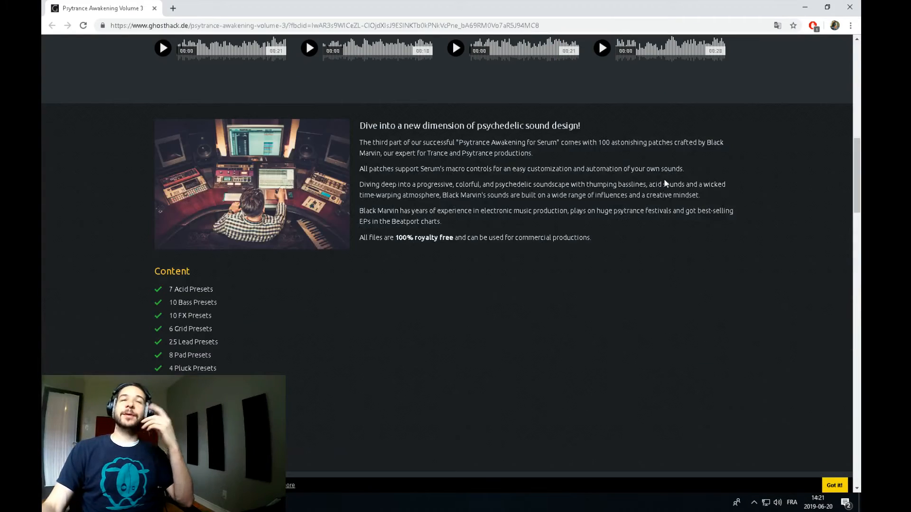
{"action": "scroll", "coordinate": [681, 203], "scroll_direction": "up", "scroll_amount": 11}
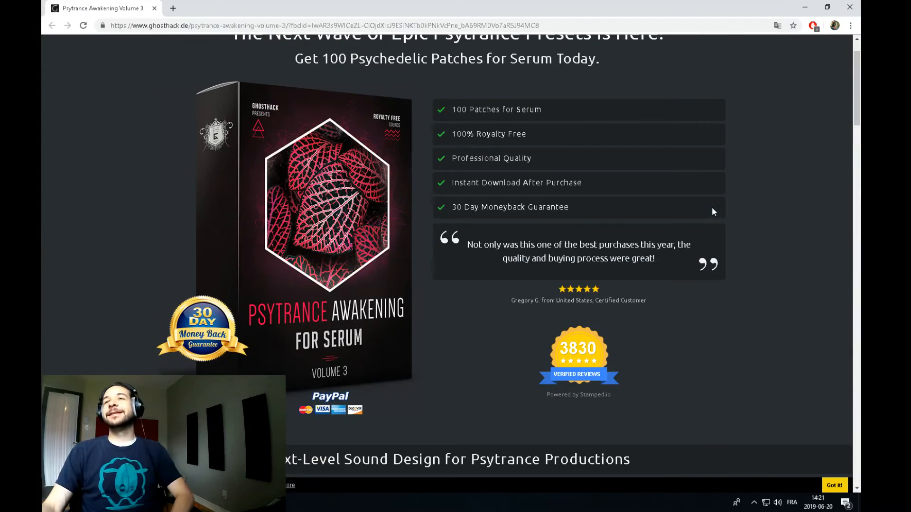
{"action": "scroll", "coordinate": [712, 212], "scroll_direction": "up", "scroll_amount": 1}
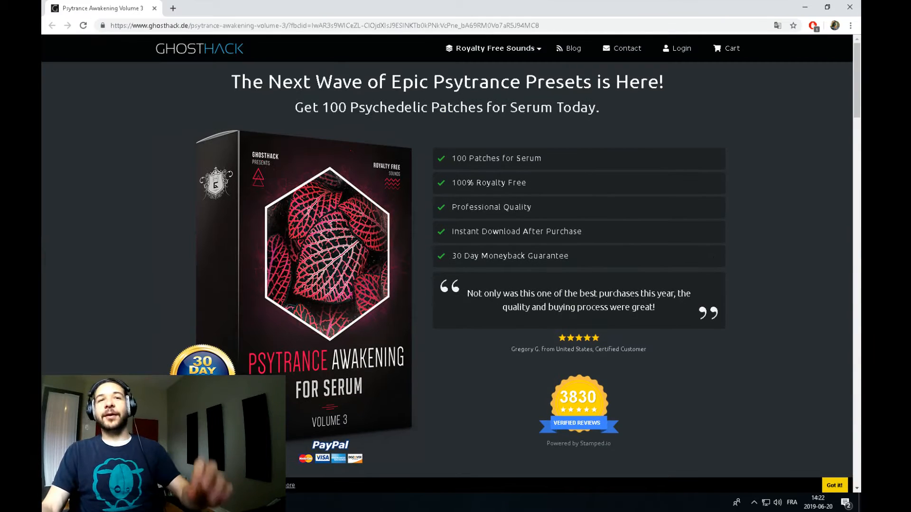
{"action": "key", "text": "alt+Tab"}
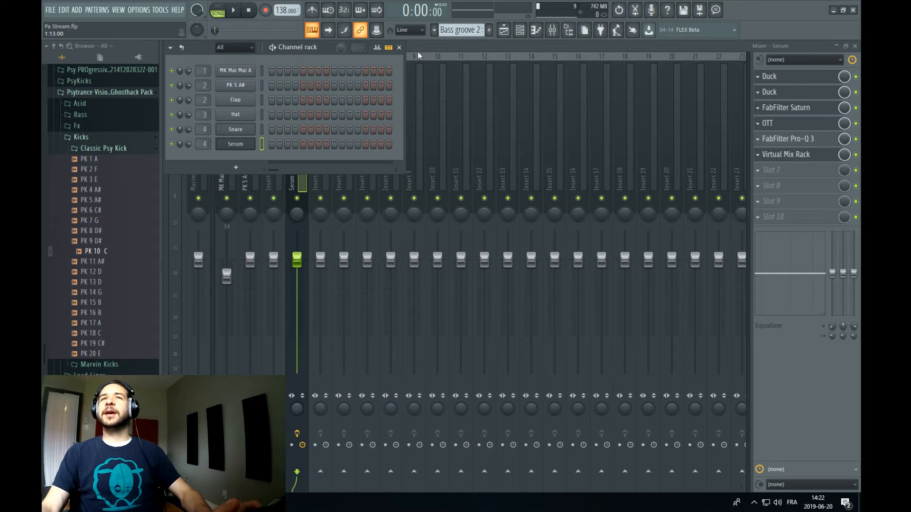
Select the Bass pattern, check its Serum notes, and play the song
{"action": "left_click", "coordinate": [465, 30]}
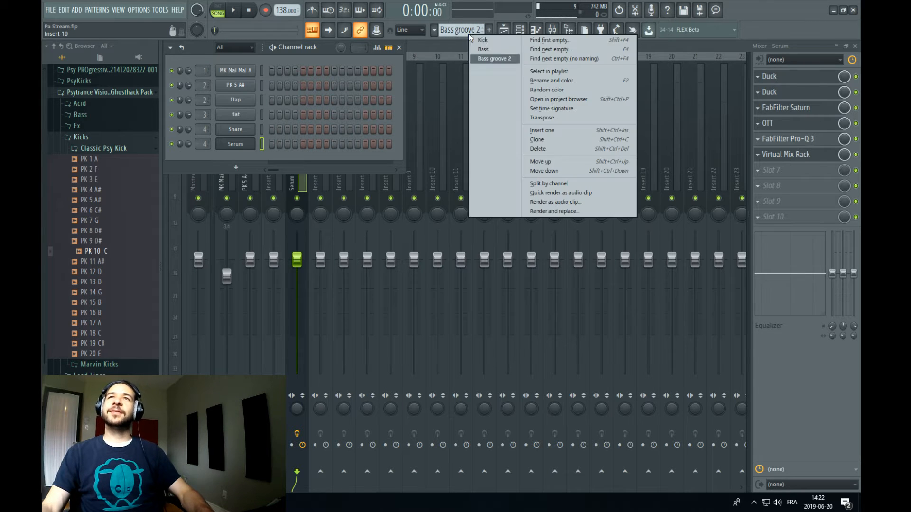
{"action": "left_click", "coordinate": [484, 55]}
{"action": "right_click", "coordinate": [240, 144]}
{"action": "left_click", "coordinate": [303, 148]}
{"action": "key", "text": "space"}
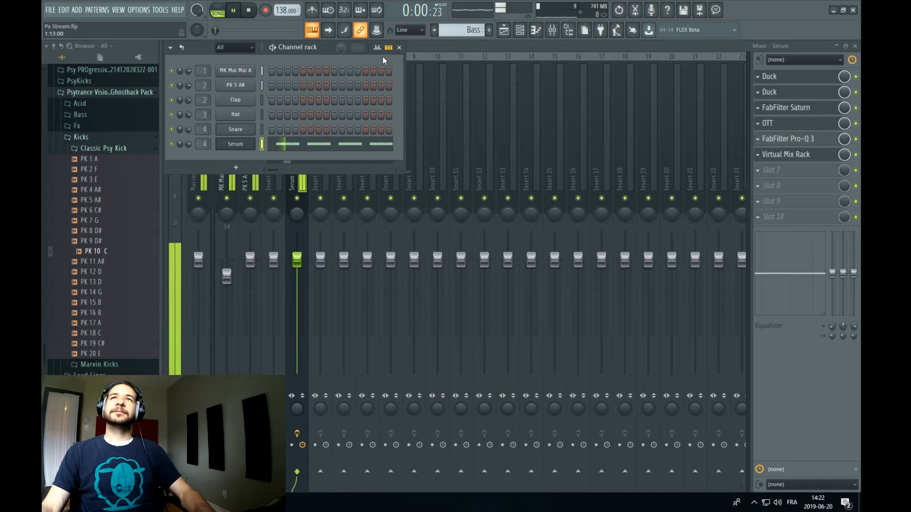
Place the Bass groove 2 pattern at bar 5 of Track 3 and delete the Bass clips at bars 5 and 6 of Track 2
{"action": "left_click", "coordinate": [504, 30]}
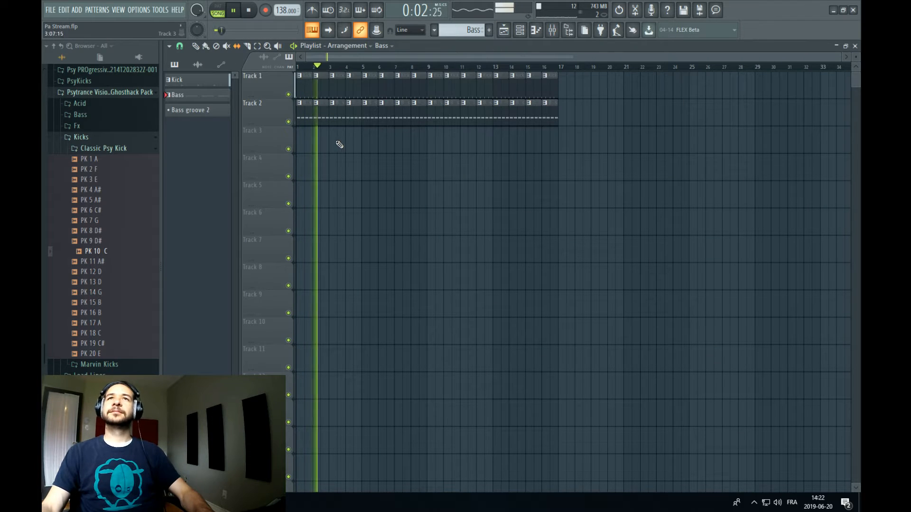
{"action": "left_click", "coordinate": [470, 30]}
{"action": "left_click", "coordinate": [498, 67]}
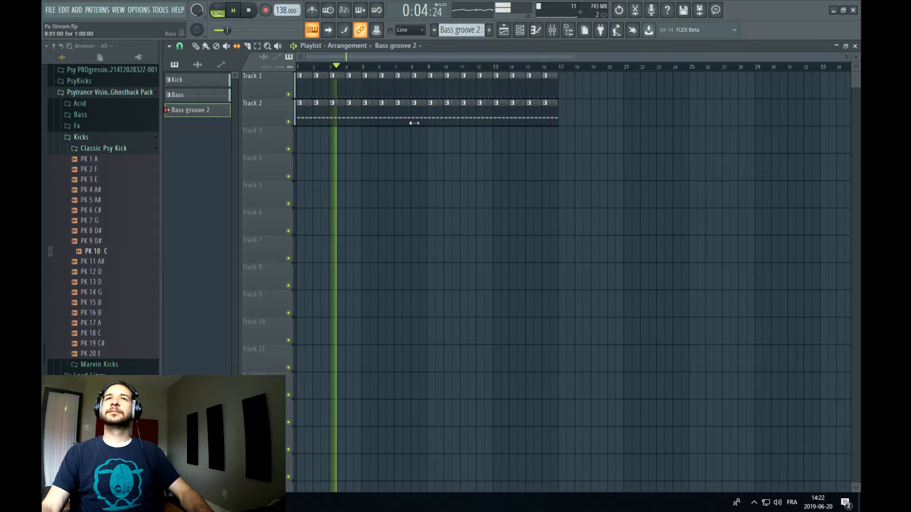
{"action": "right_click", "coordinate": [372, 117]}
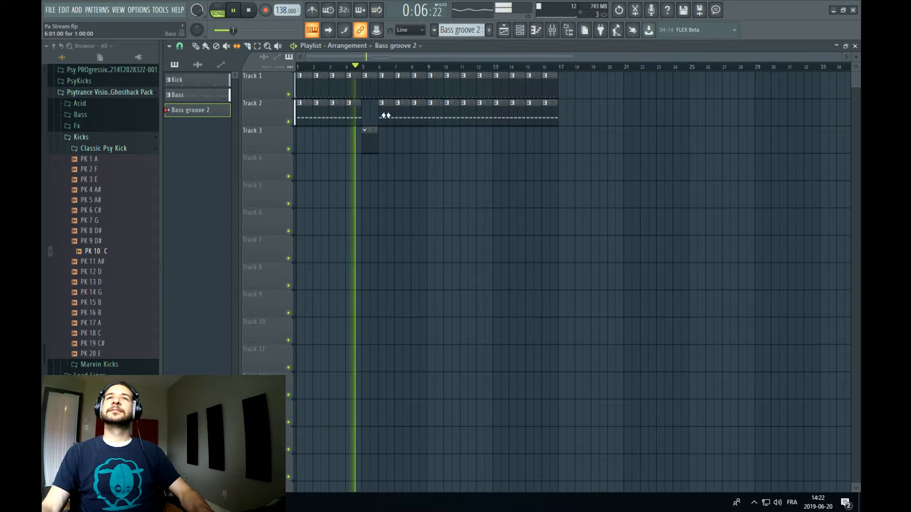
{"action": "right_click", "coordinate": [382, 117]}
In Bass groove 2's Serum piano roll, add one-step notes F4 on step 2 and F#4 on step 3 of bar 1
{"action": "key", "text": "F6"}
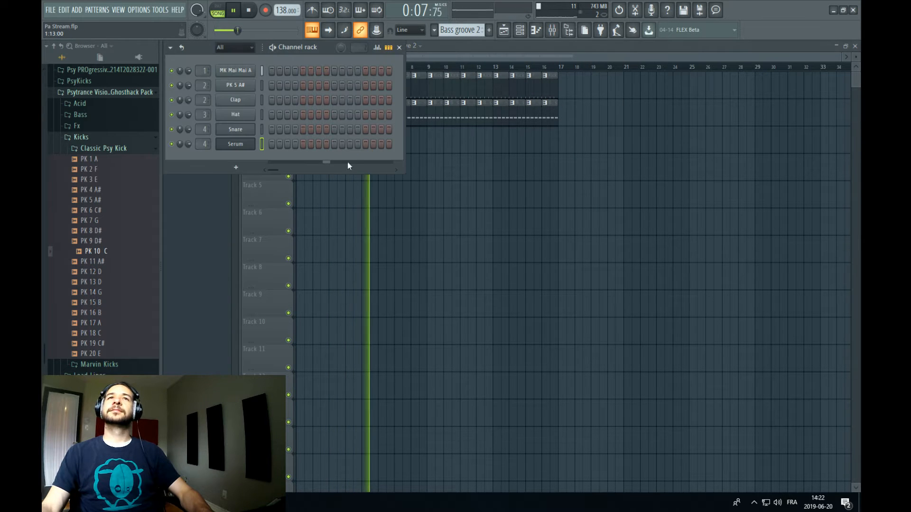
{"action": "right_click", "coordinate": [256, 138]}
{"action": "left_click", "coordinate": [281, 142]}
{"action": "key", "text": "space"}
{"action": "left_click", "coordinate": [216, 283]}
{"action": "left_click_drag", "start_coordinate": [215, 283], "coordinate": [216, 225]}
{"action": "left_click", "coordinate": [227, 220]}
{"action": "key", "text": "space"}
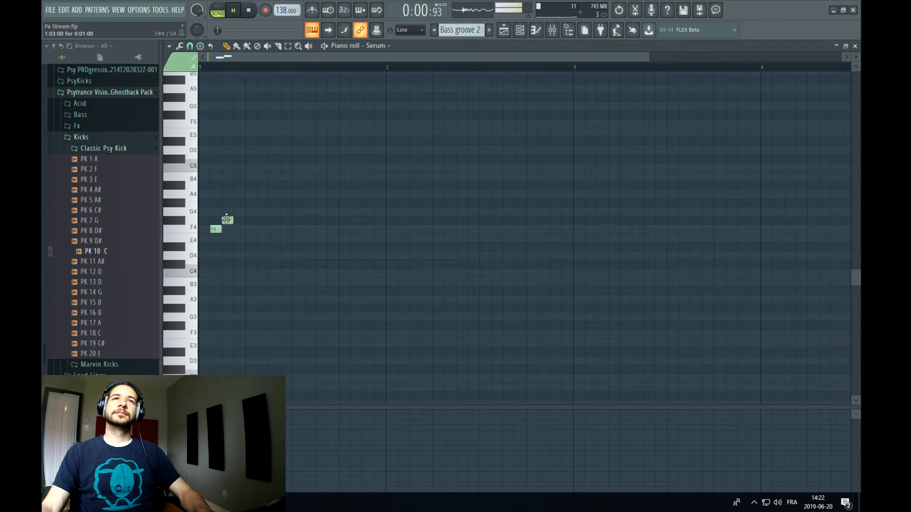
Loop bars 5 and 6 of the playlist and add a second Bass groove 2 clip at bar 6 of Track 3
{"action": "left_click", "coordinate": [506, 30]}
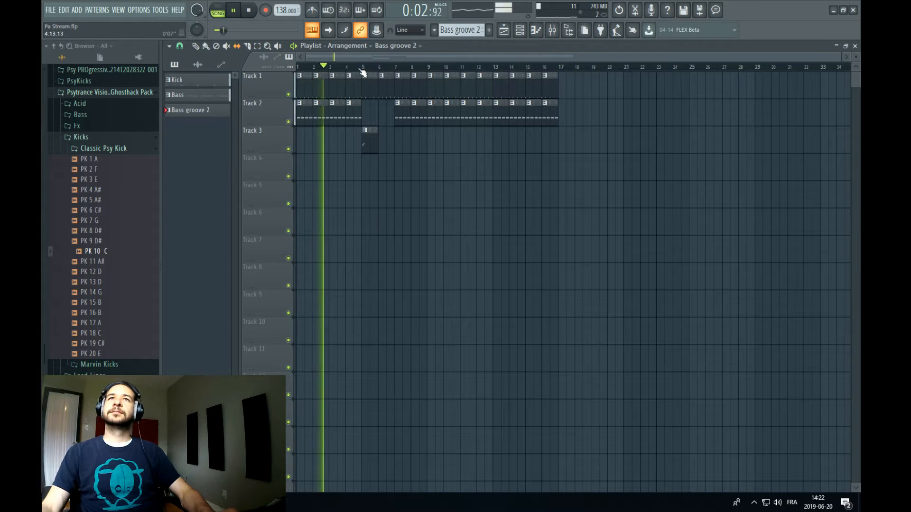
{"action": "left_click_drag", "start_coordinate": [363, 68], "coordinate": [394, 68]}
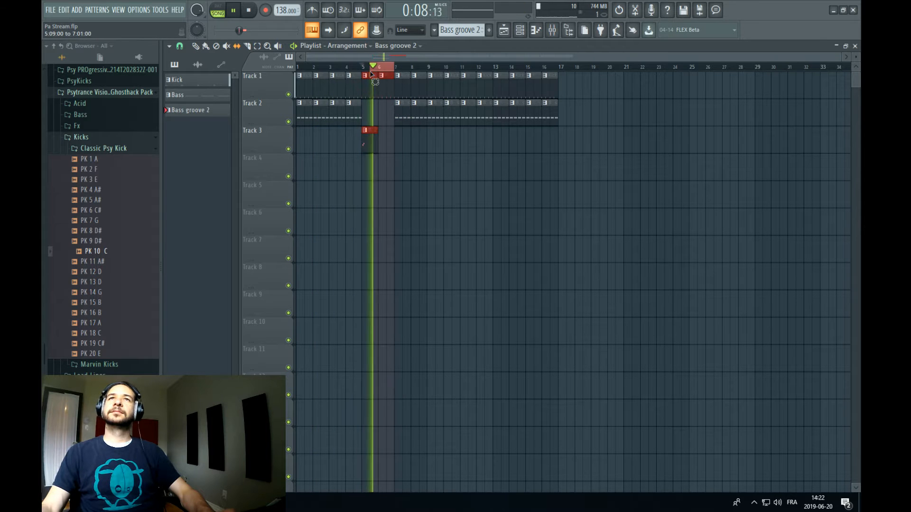
{"action": "key", "text": "space"}
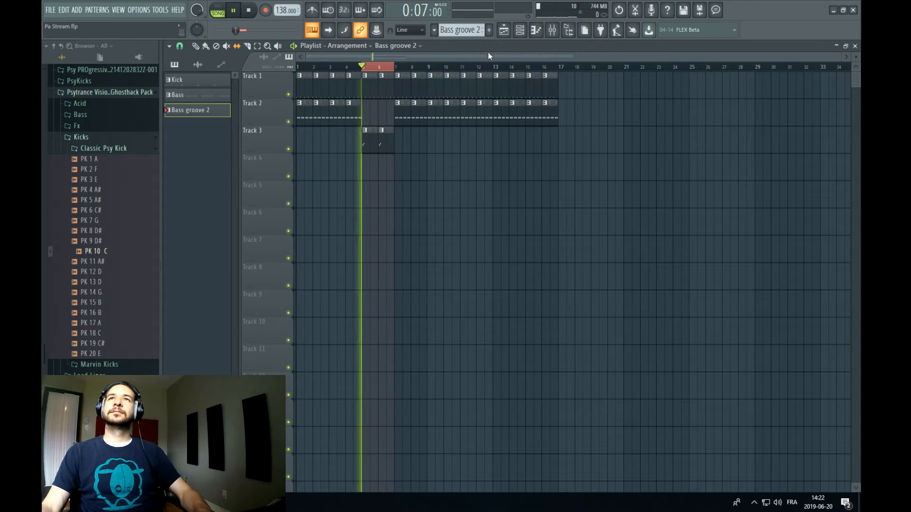
In Bass groove 2's Serum notes, lengthen F#4 to two steps and add a two-step F4 on step 5 during looped playback
{"action": "key", "text": "F6"}
{"action": "key", "text": "space"}
{"action": "right_click", "coordinate": [248, 144]}
{"action": "left_click", "coordinate": [264, 142]}
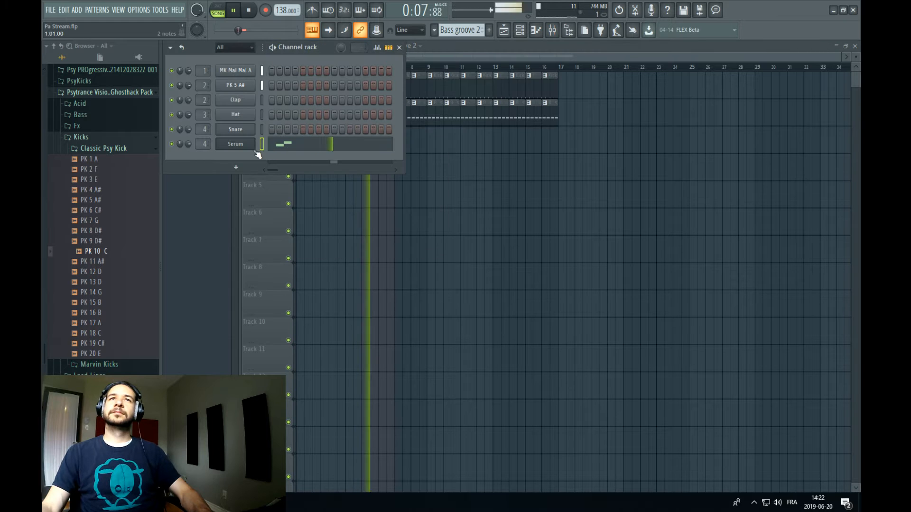
{"action": "key", "text": "space"}
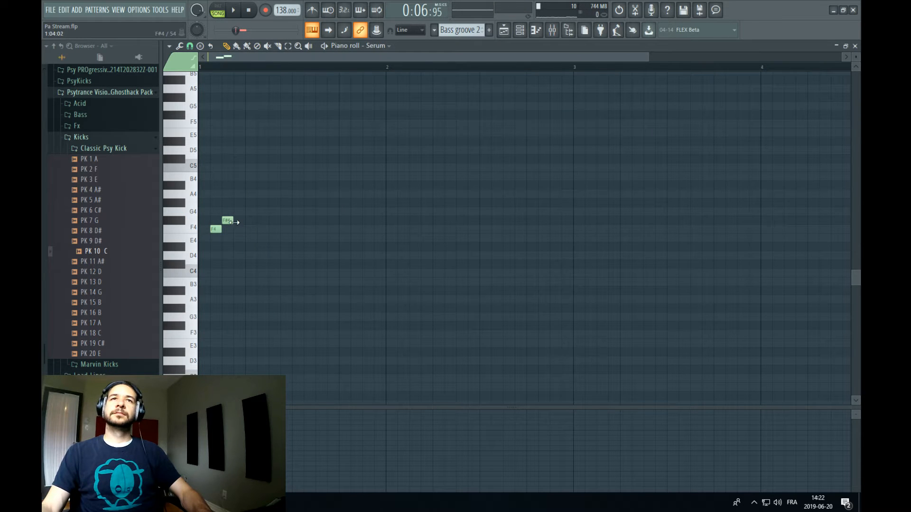
{"action": "key", "text": "space"}
{"action": "left_click", "coordinate": [258, 230]}
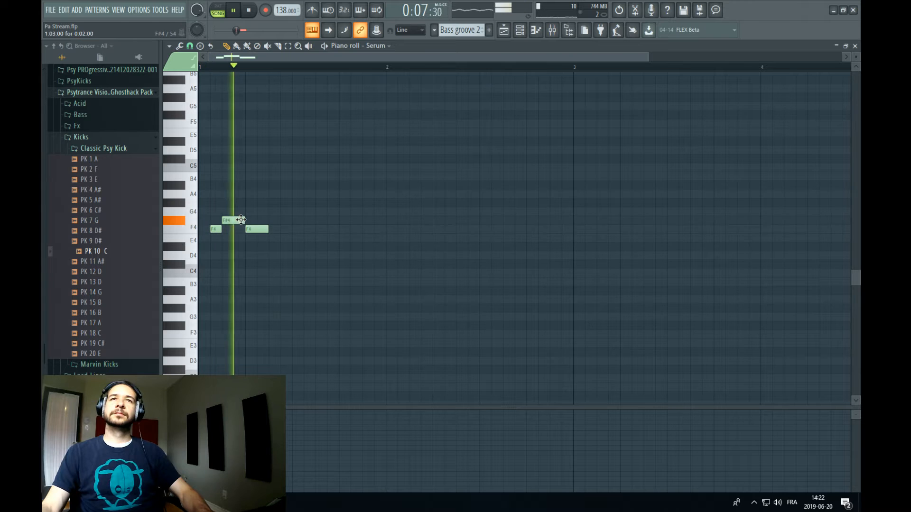
In Bass groove 2's bar 1, delete the two-step F4, shorten F#4 to one step, and place a one-step F4 on step 6
{"action": "key", "text": "space"}
{"action": "right_click", "coordinate": [257, 230]}
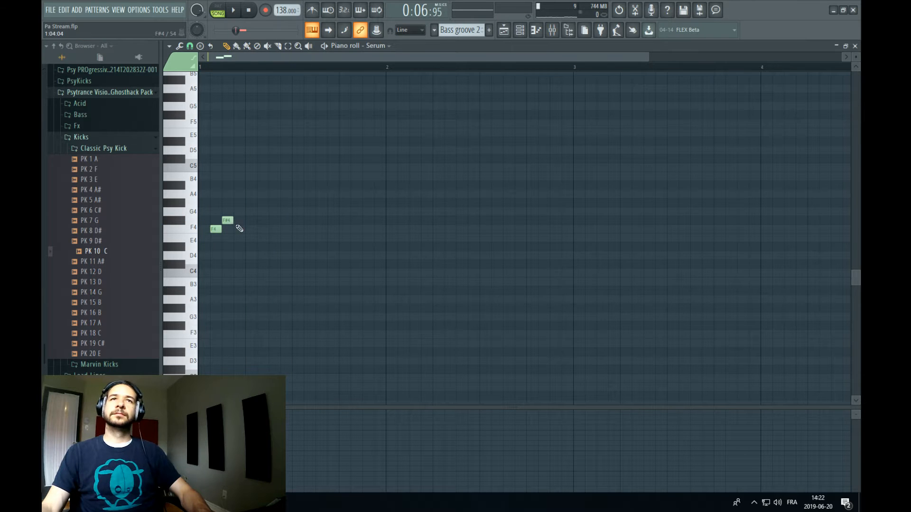
{"action": "left_click", "coordinate": [240, 230]}
{"action": "key", "text": "space"}
{"action": "key", "text": "space"}
{"action": "left_click_drag", "start_coordinate": [239, 229], "coordinate": [250, 231]}
{"action": "key", "text": "space"}
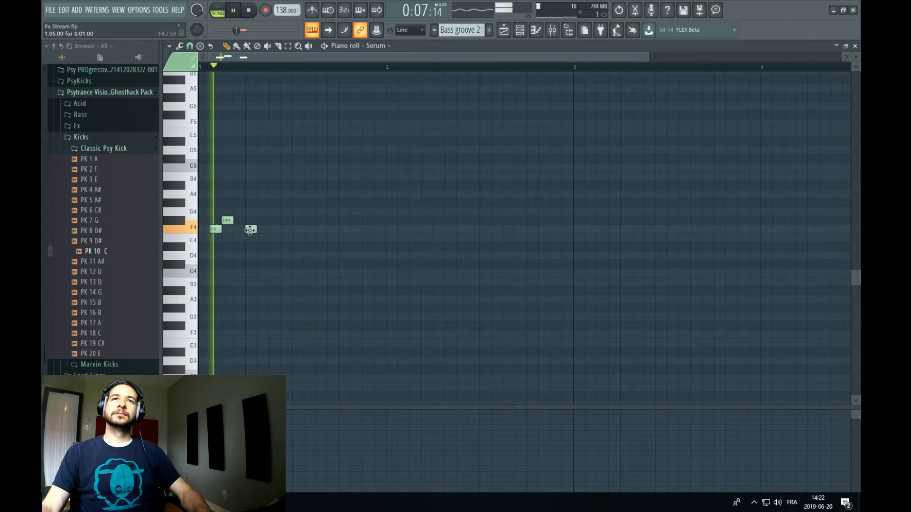
{"action": "right_click", "coordinate": [254, 230]}
{"action": "left_click", "coordinate": [262, 230]}
Add one-step F4 notes on steps 8, 10, 11, 12, 14, 15 and 16 of bar 1 in Bass groove 2
{"action": "left_click", "coordinate": [286, 229]}
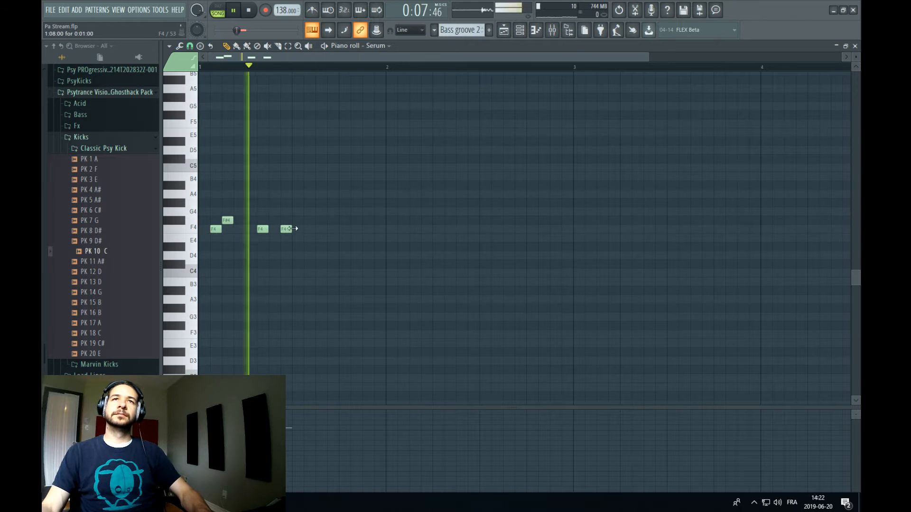
{"action": "left_click", "coordinate": [309, 230]}
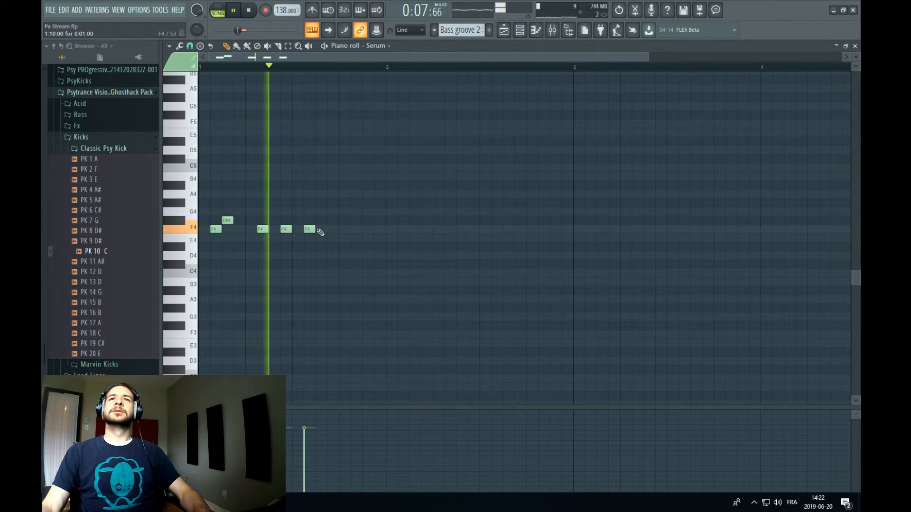
{"action": "left_click", "coordinate": [321, 230]}
{"action": "left_click", "coordinate": [333, 229]}
{"action": "left_click", "coordinate": [356, 230]}
{"action": "left_click", "coordinate": [368, 230]}
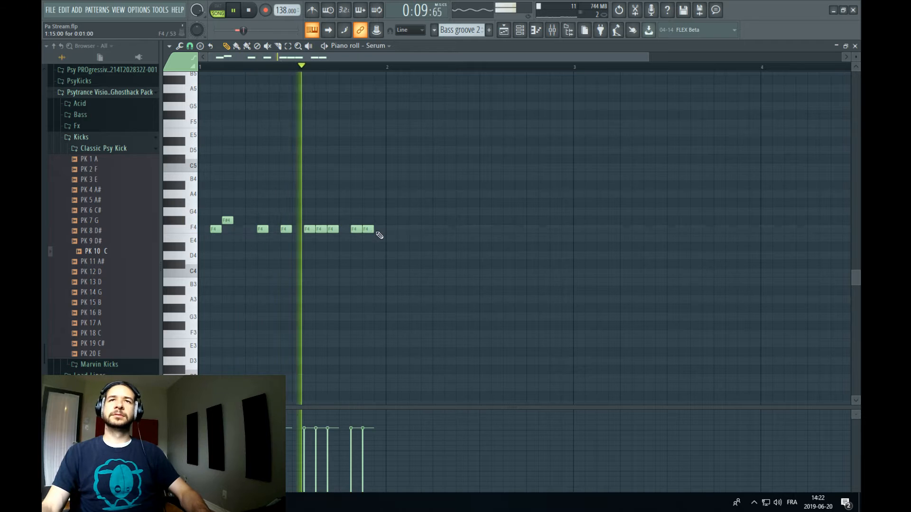
{"action": "left_click", "coordinate": [379, 230]}
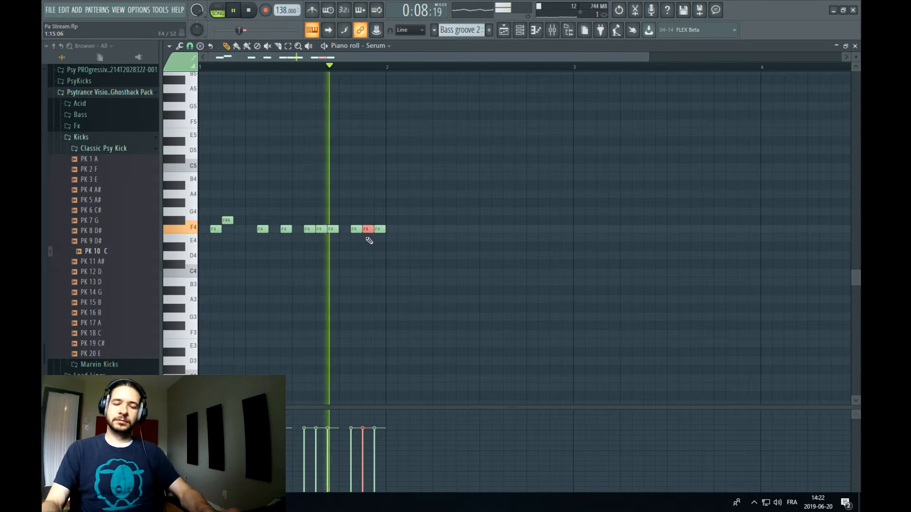
Try F5 on step 15 and F#4 on step 11 of bar 1, and restore F4 on both steps
{"action": "scroll", "coordinate": [369, 241], "scroll_direction": "up", "scroll_amount": 3}
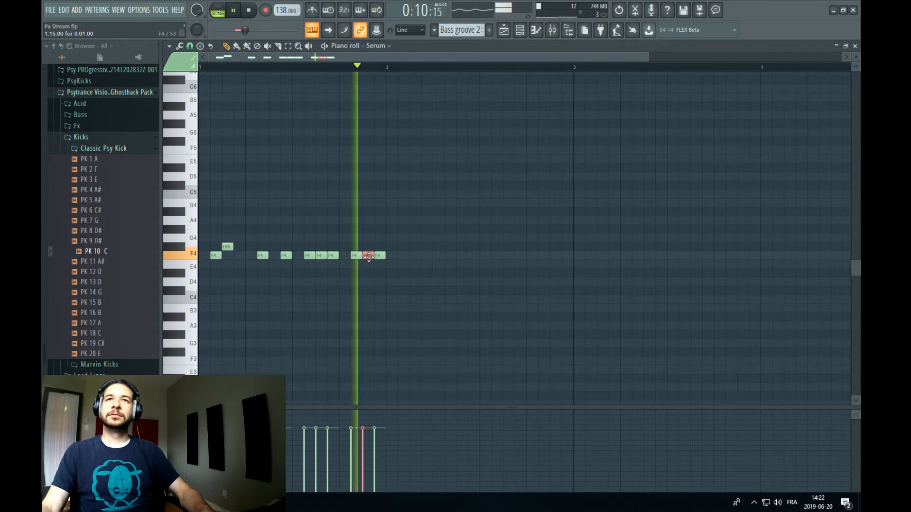
{"action": "left_click_drag", "start_coordinate": [369, 256], "coordinate": [369, 151]}
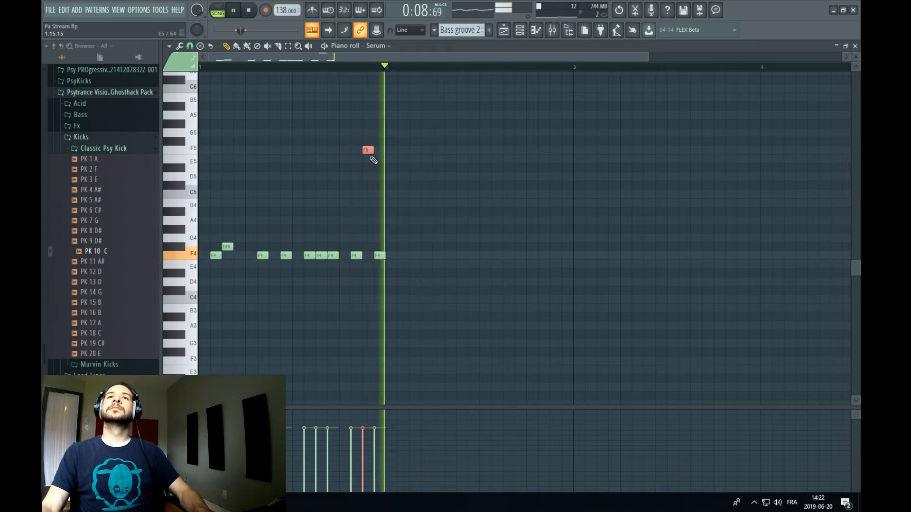
{"action": "right_click", "coordinate": [369, 150]}
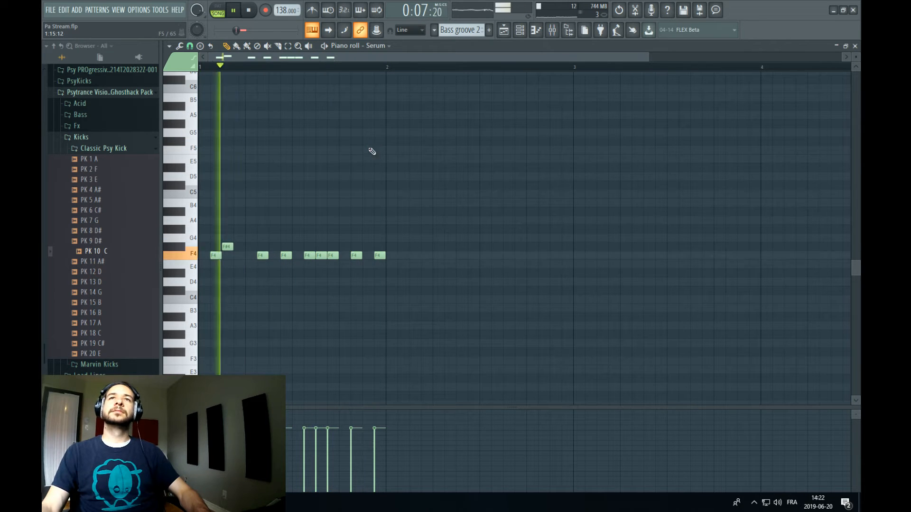
{"action": "right_click", "coordinate": [322, 256]}
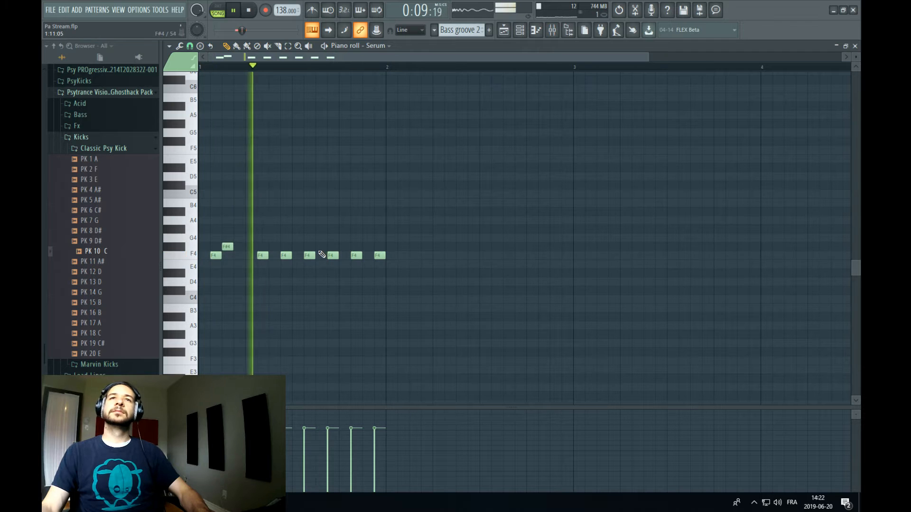
{"action": "left_click", "coordinate": [321, 246]}
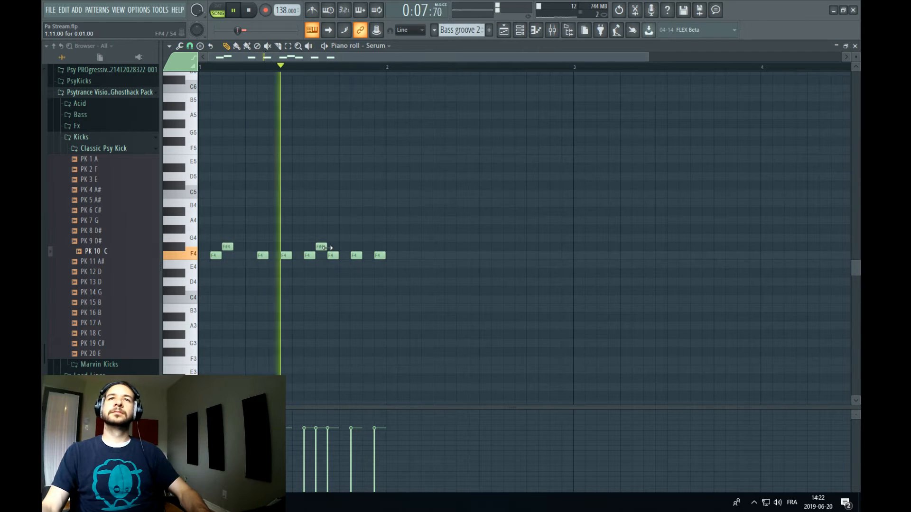
{"action": "left_click", "coordinate": [368, 255]}
{"action": "left_click_drag", "start_coordinate": [322, 247], "coordinate": [321, 256]}
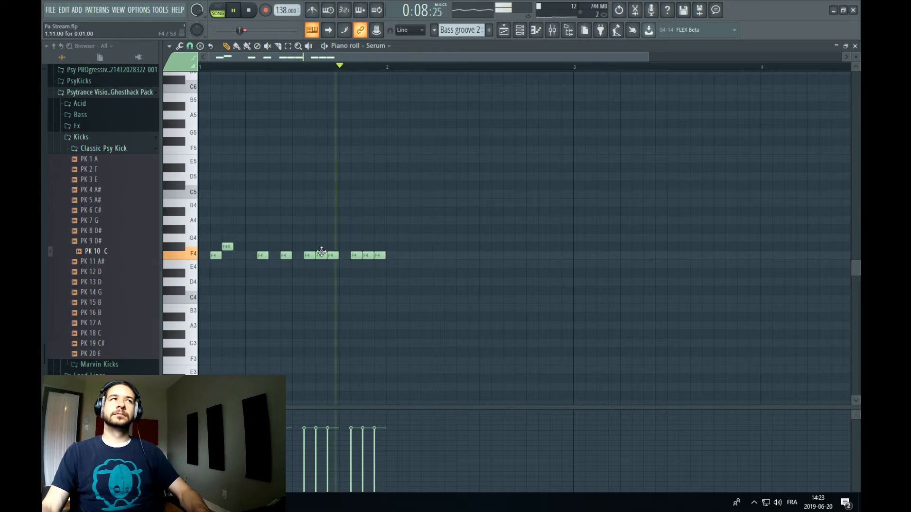
Duplicate all bar 1 notes into bar 2, add F4 on step 4 of bar 2, and delete that bar's F#4
{"action": "left_click_drag", "start_coordinate": [419, 207], "coordinate": [207, 291]}
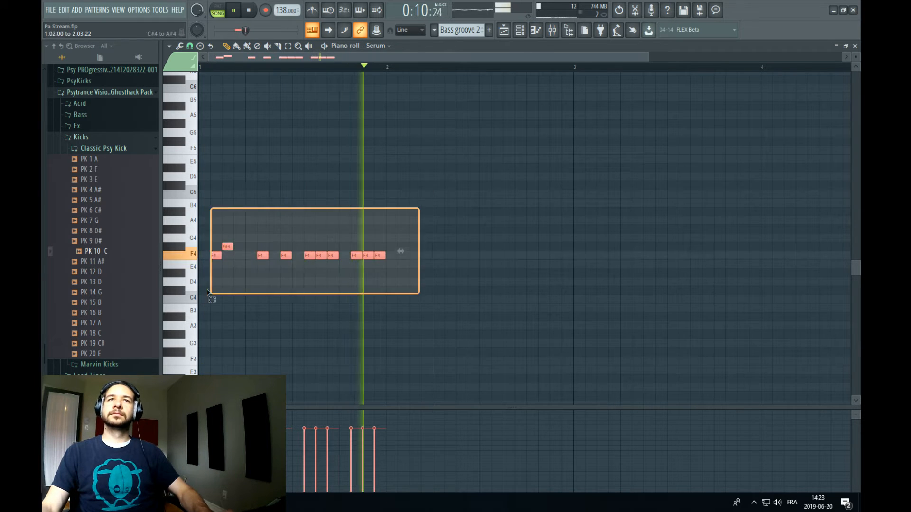
{"action": "mouse_move", "coordinate": [216, 258]}
{"action": "left_mouse_down"}
{"action": "mouse_move", "coordinate": [416, 260]}
{"action": "mouse_move", "coordinate": [404, 261]}
{"action": "left_mouse_up"}
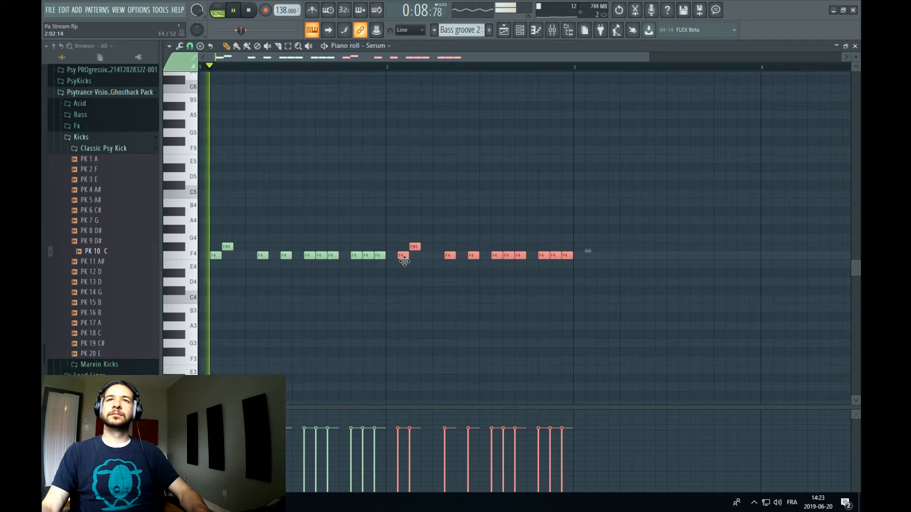
{"action": "key", "text": "space"}
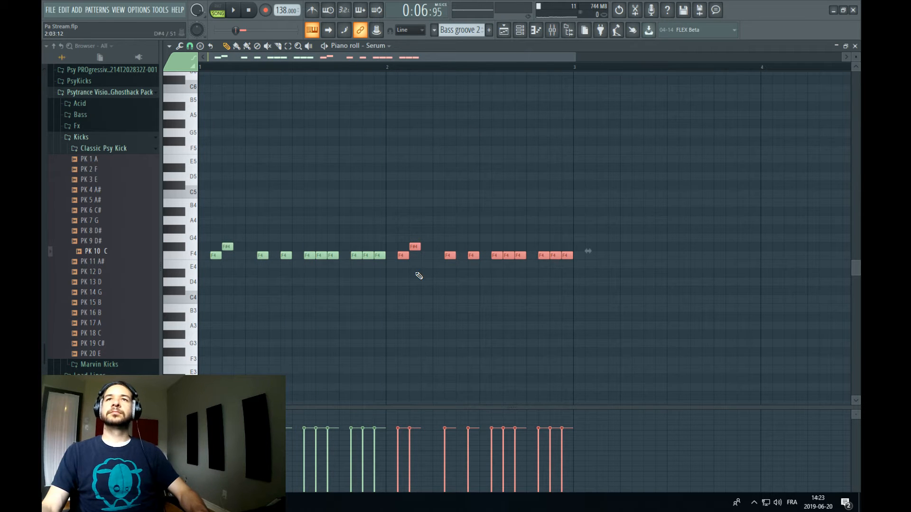
{"action": "left_click", "coordinate": [424, 258]}
{"action": "key", "text": "space"}
{"action": "right_click", "coordinate": [414, 248]}
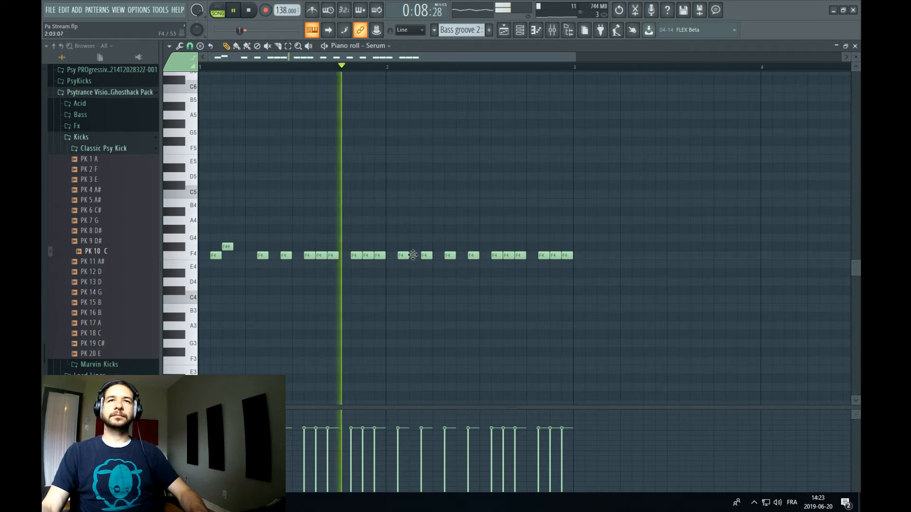
On Track 3 of the playlist, delete the Bass groove 2 clip at bar 6 and place one at bar 7
{"action": "left_click", "coordinate": [504, 33]}
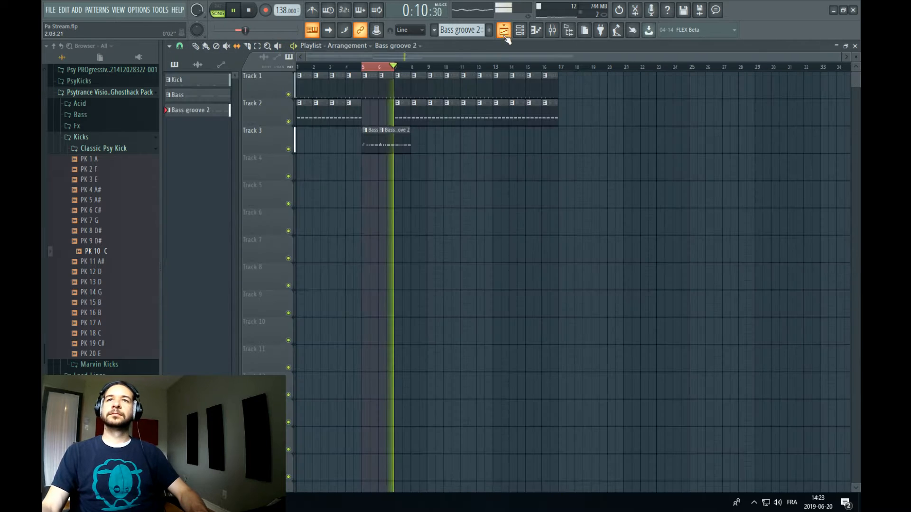
{"action": "right_click", "coordinate": [384, 139]}
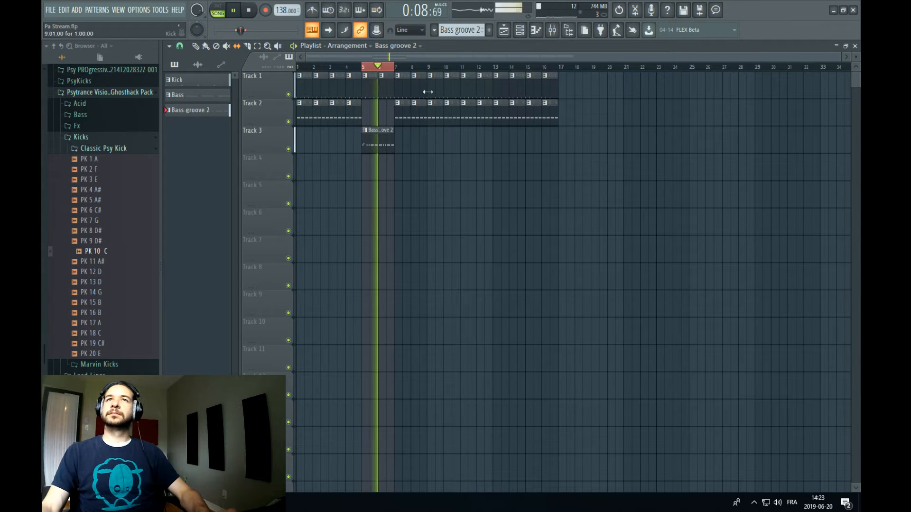
{"action": "left_click", "coordinate": [403, 137]}
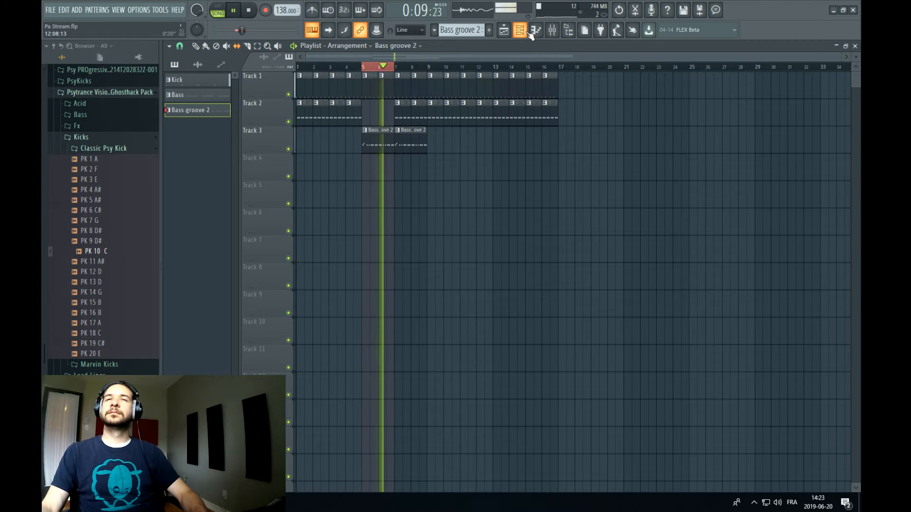
{"action": "key", "text": "space"}
Find the Ghosthack Drum Hero 2 Beta pack among the sample folders and open its Snares folder
{"action": "scroll", "coordinate": [120, 179], "scroll_direction": "down", "scroll_amount": 15}
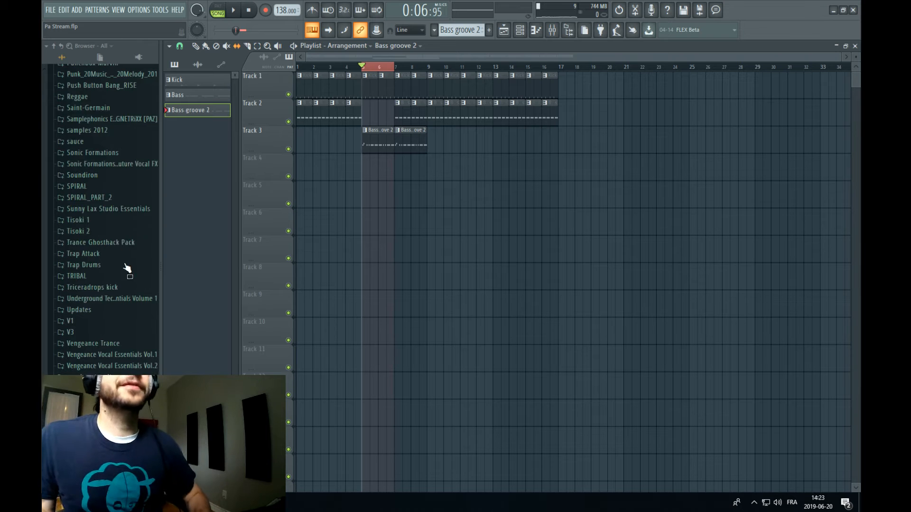
{"action": "scroll", "coordinate": [119, 196], "scroll_direction": "up", "scroll_amount": 5}
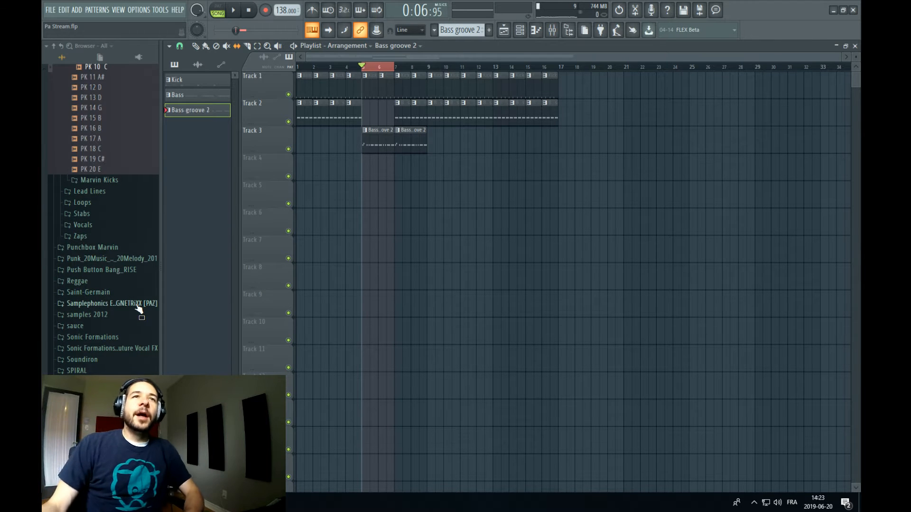
{"action": "scroll", "coordinate": [136, 306], "scroll_direction": "down", "scroll_amount": 3}
{"action": "scroll", "coordinate": [134, 305], "scroll_direction": "up", "scroll_amount": 10}
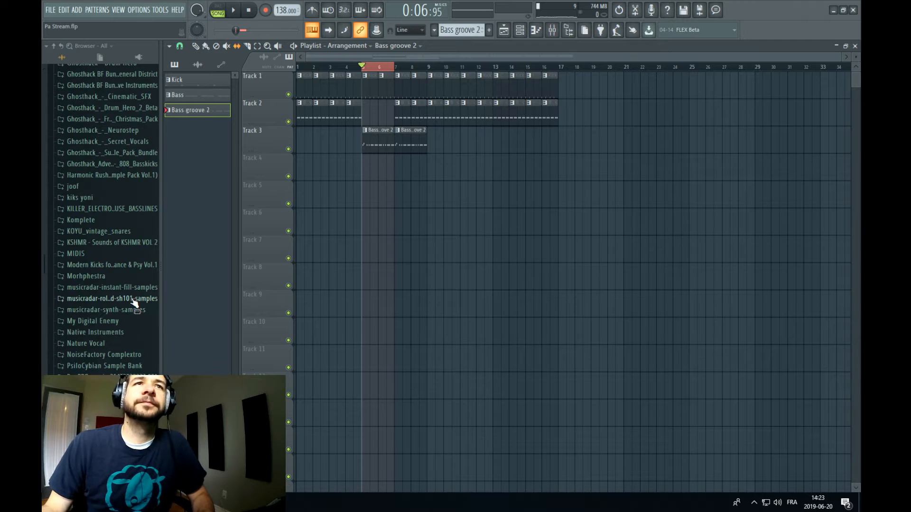
{"action": "scroll", "coordinate": [112, 260], "scroll_direction": "up", "scroll_amount": 8}
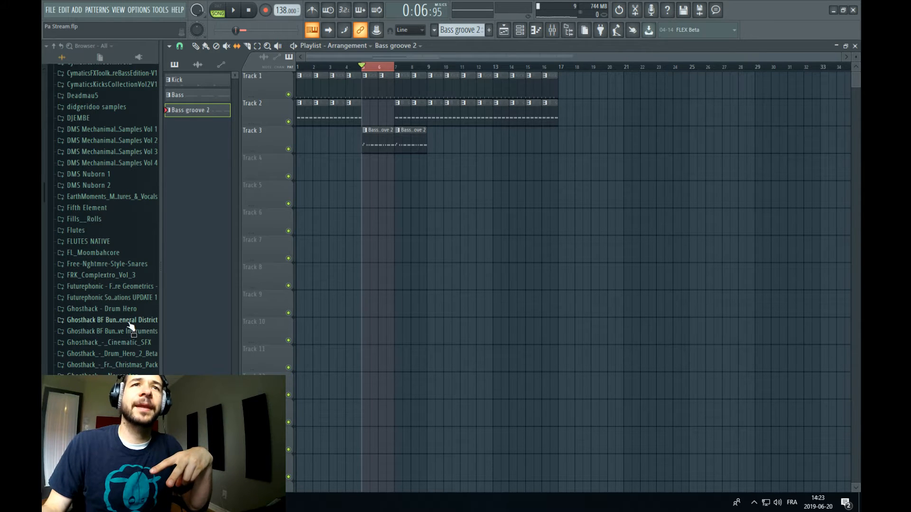
{"action": "left_click", "coordinate": [141, 357]}
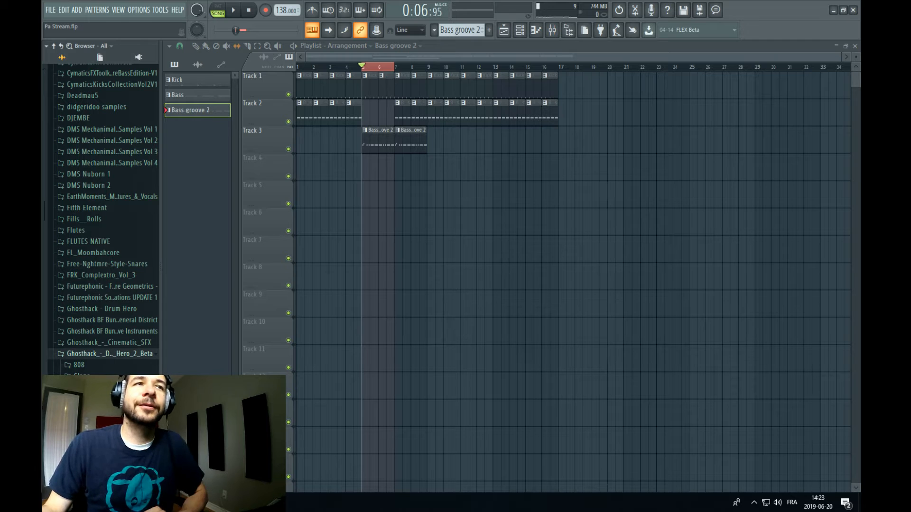
{"action": "scroll", "coordinate": [141, 357], "scroll_direction": "down", "scroll_amount": 4}
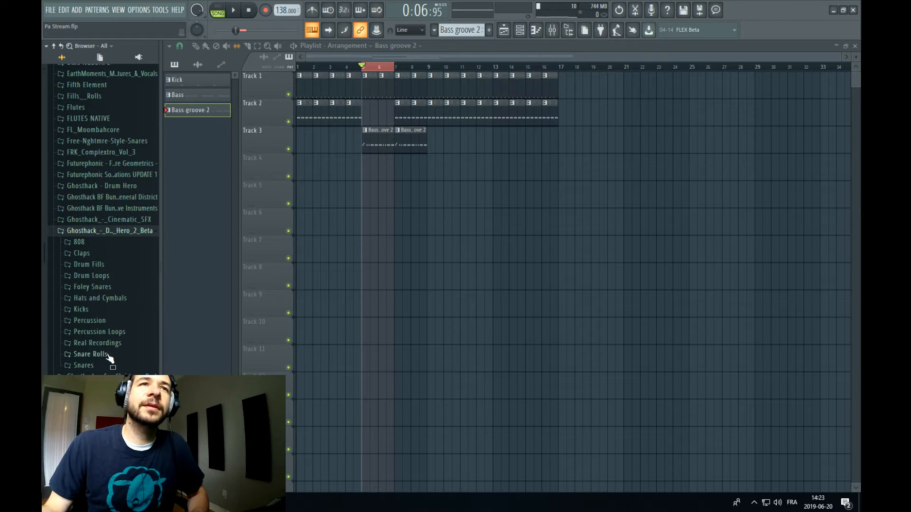
{"action": "scroll", "coordinate": [110, 319], "scroll_direction": "up", "scroll_amount": 1}
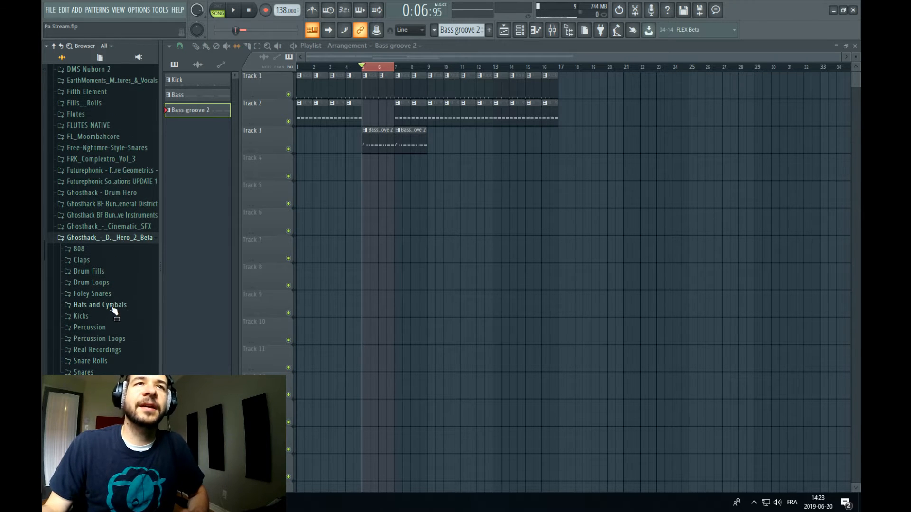
{"action": "left_click", "coordinate": [84, 372]}
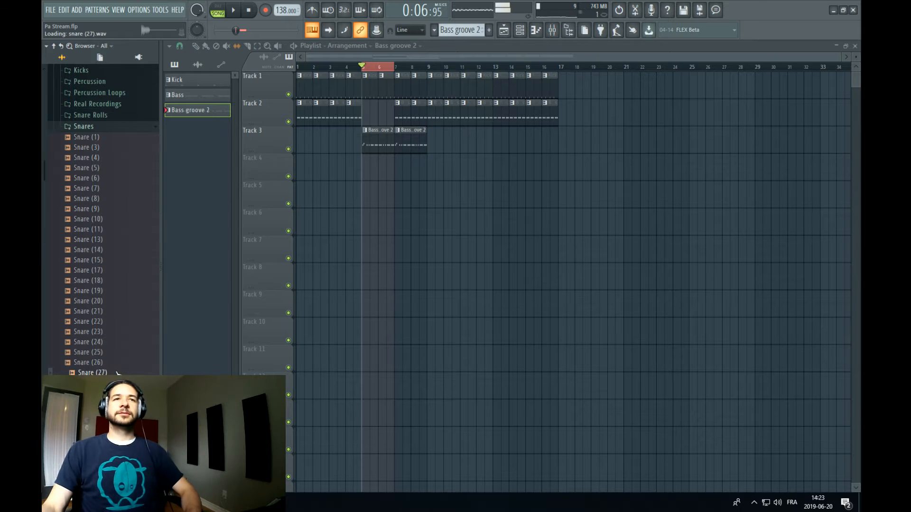
Audition snare samples including Snare (61), Snare (63) and Snare (66)
{"action": "scroll", "coordinate": [126, 304], "scroll_direction": "down", "scroll_amount": 10}
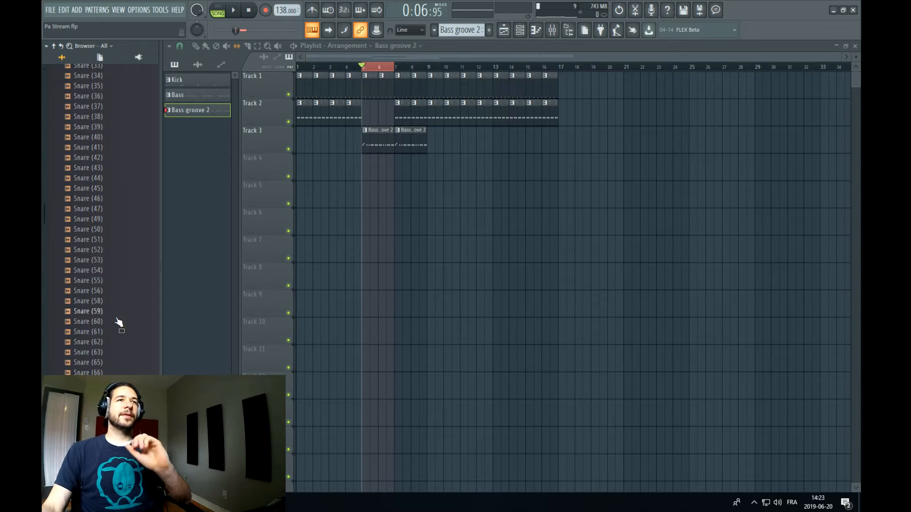
{"action": "left_click", "coordinate": [108, 353]}
{"action": "left_click", "coordinate": [107, 335]}
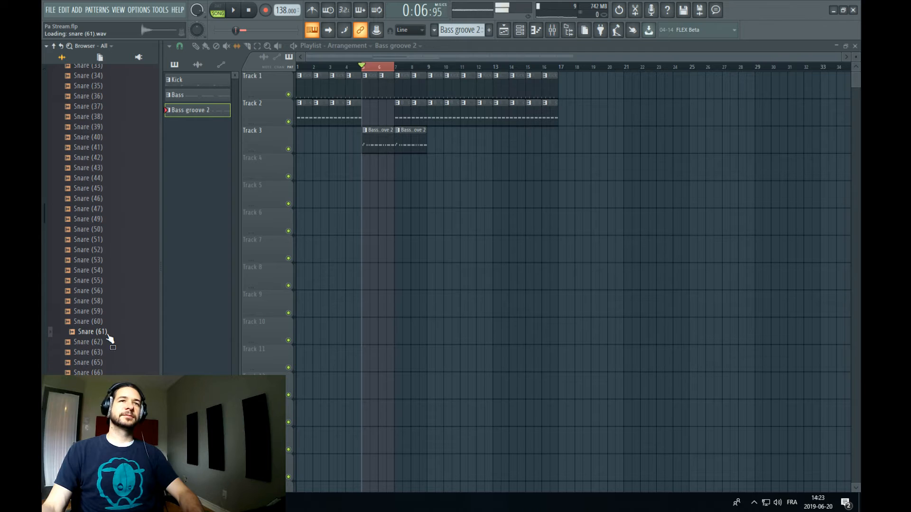
{"action": "left_click", "coordinate": [107, 373]}
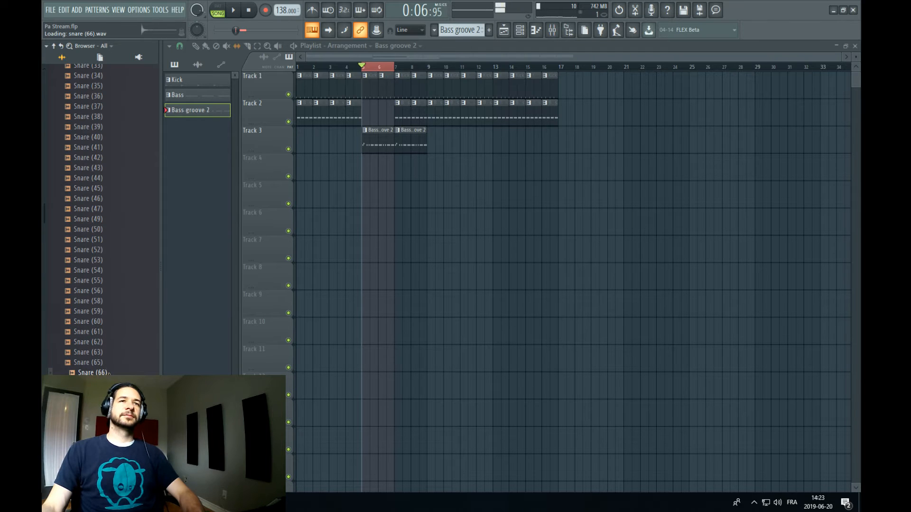
{"action": "left_click", "coordinate": [107, 333]}
Show the channel rack and create a new pattern named Snare
{"action": "left_click", "coordinate": [520, 30]}
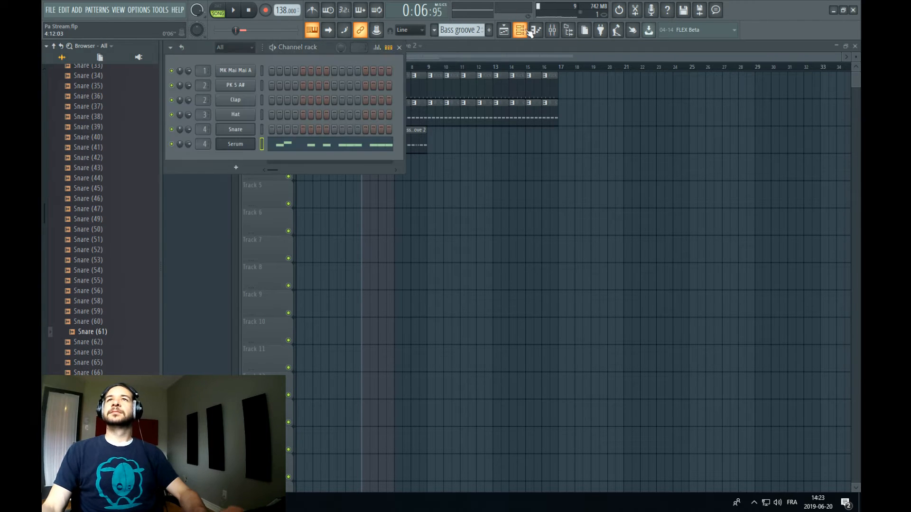
{"action": "left_click", "coordinate": [489, 30]}
{"action": "type", "text": "Snare"}
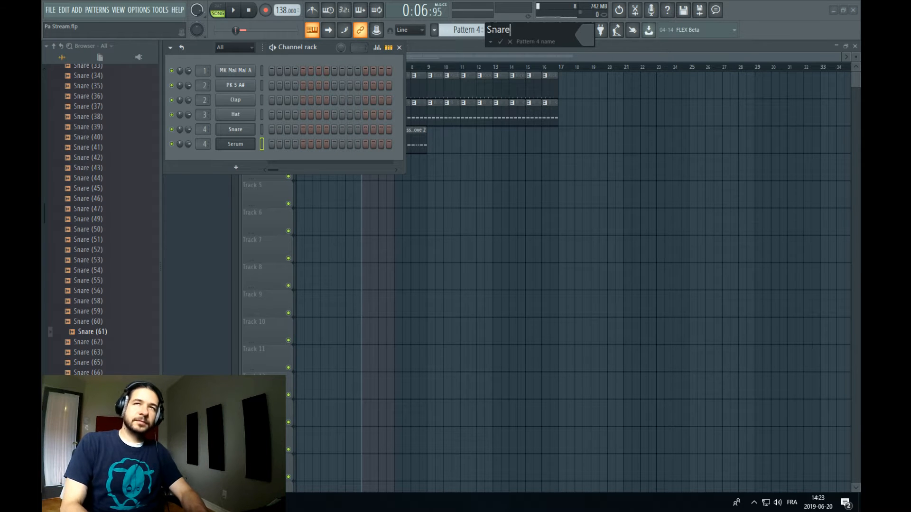
{"action": "key", "text": "Return"}
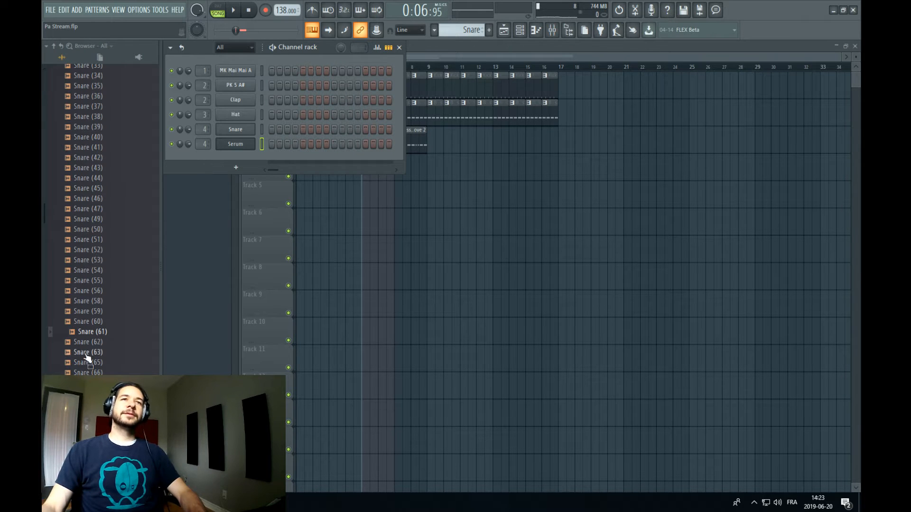
Add Snare (61) as a channel with a hit on step 5 and place the Snare pattern at bar 5 of Track 5
{"action": "left_click_drag", "start_coordinate": [88, 335], "coordinate": [170, 208]}
{"action": "left_click_drag", "start_coordinate": [243, 147], "coordinate": [244, 151]}
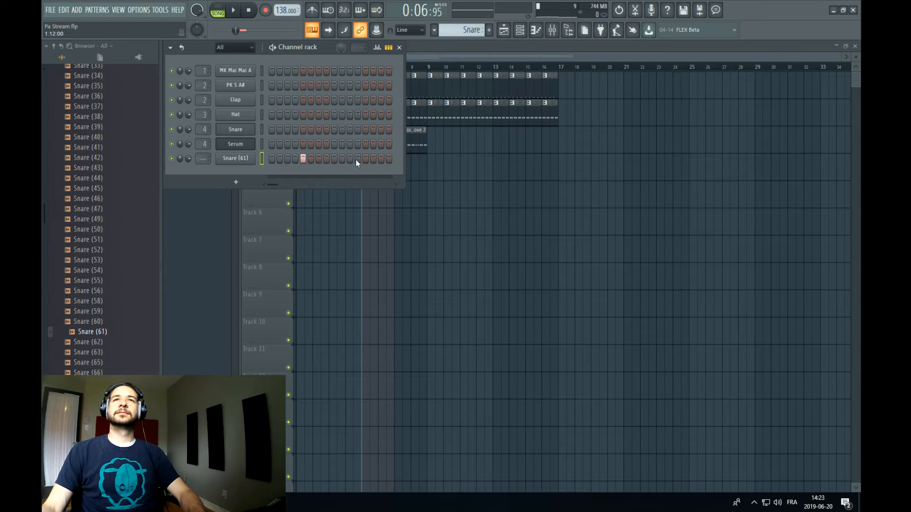
{"action": "key", "text": "F6"}
{"action": "left_click", "coordinate": [368, 196]}
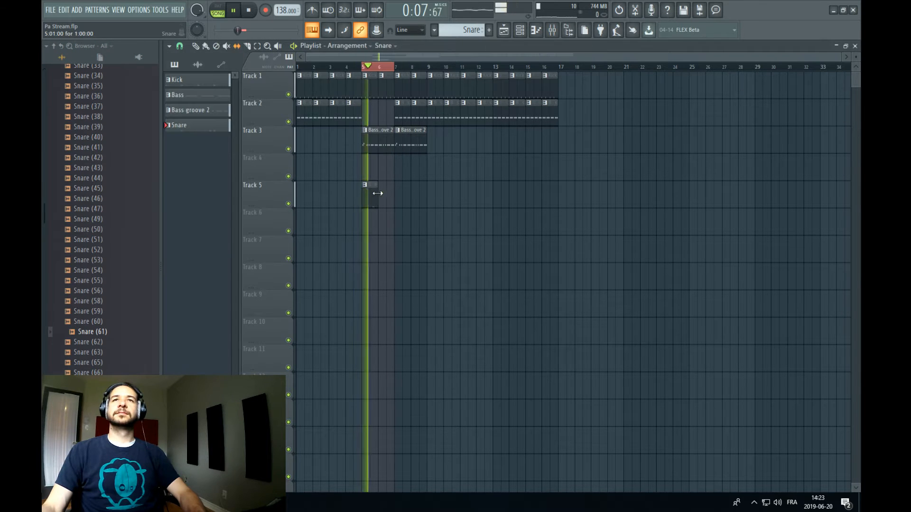
Shorten the Snare (61) hits with a short-decay volume envelope and an adjusted decay tension, checking them in the looped section
{"action": "key", "text": "space"}
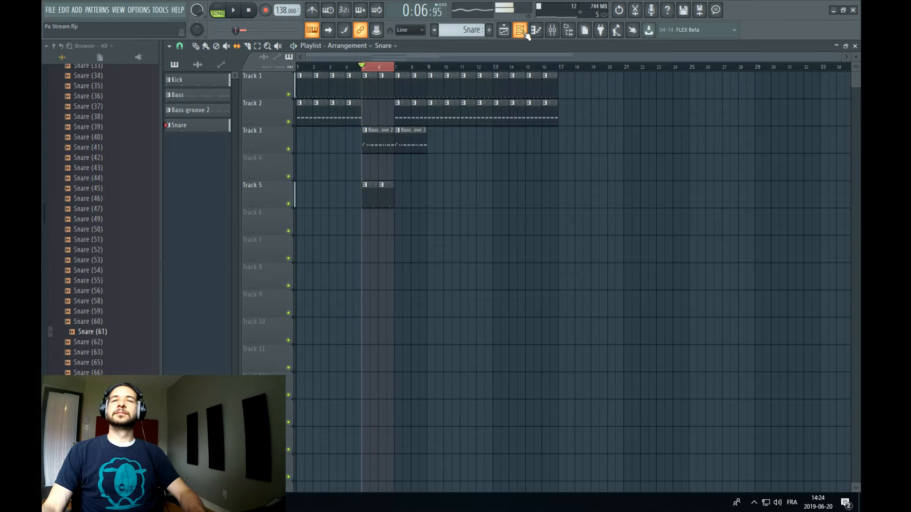
{"action": "key", "text": "F6"}
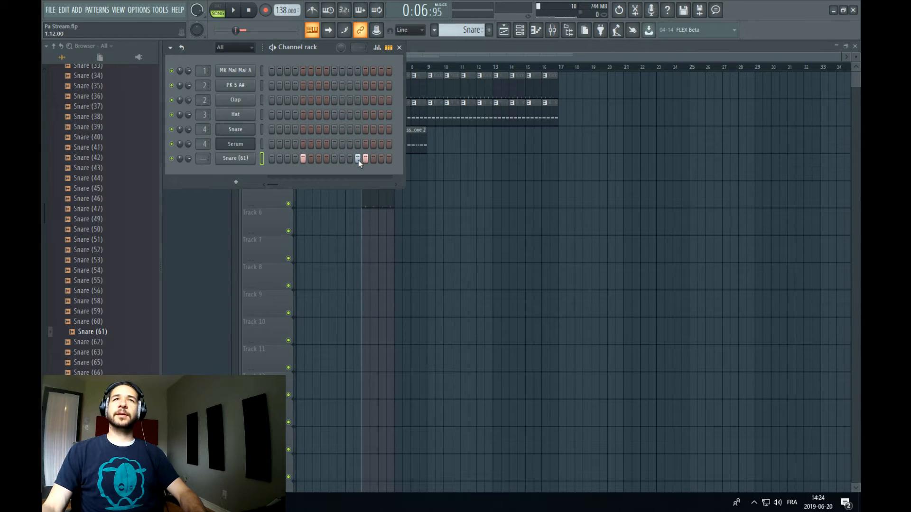
{"action": "left_click", "coordinate": [231, 159]}
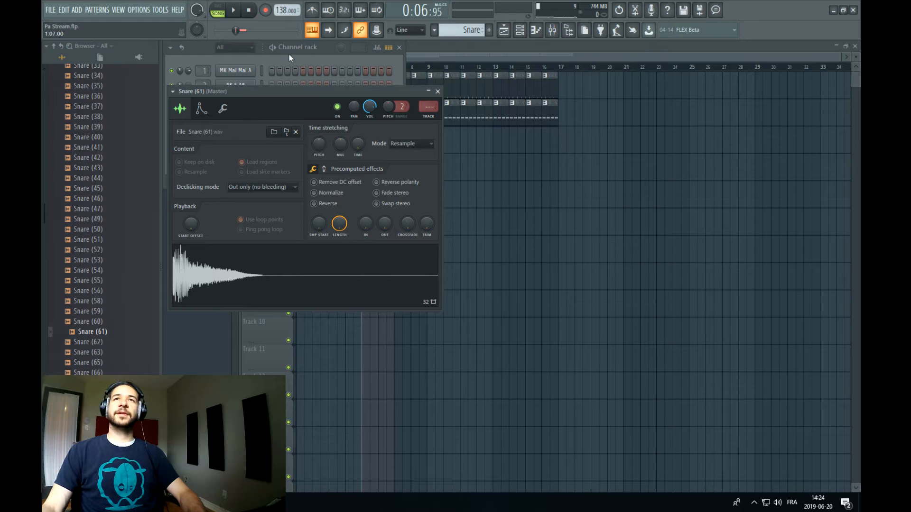
{"action": "left_click", "coordinate": [199, 110]}
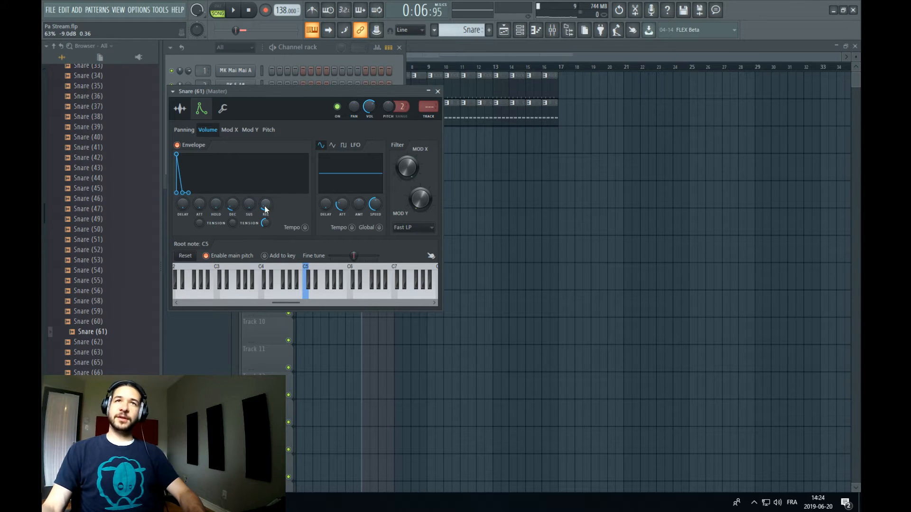
{"action": "key", "text": "space"}
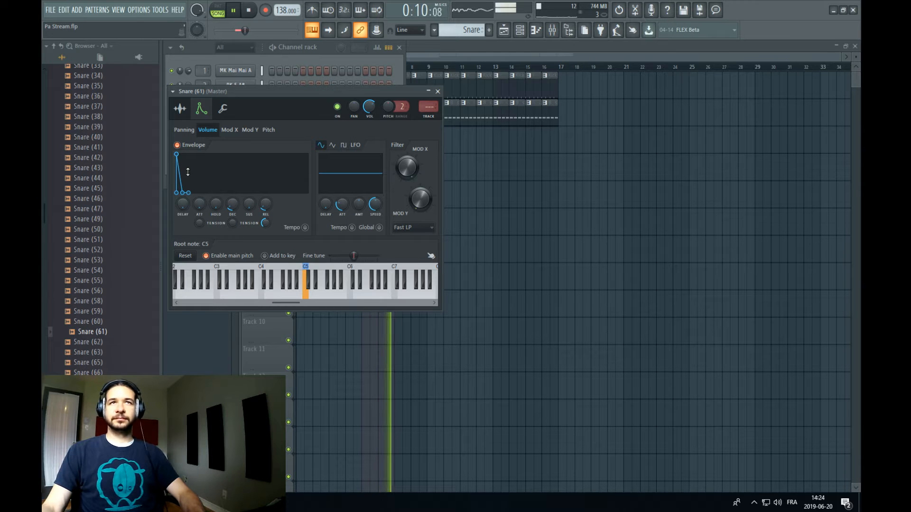
{"action": "left_click_drag", "start_coordinate": [232, 204], "coordinate": [233, 198]}
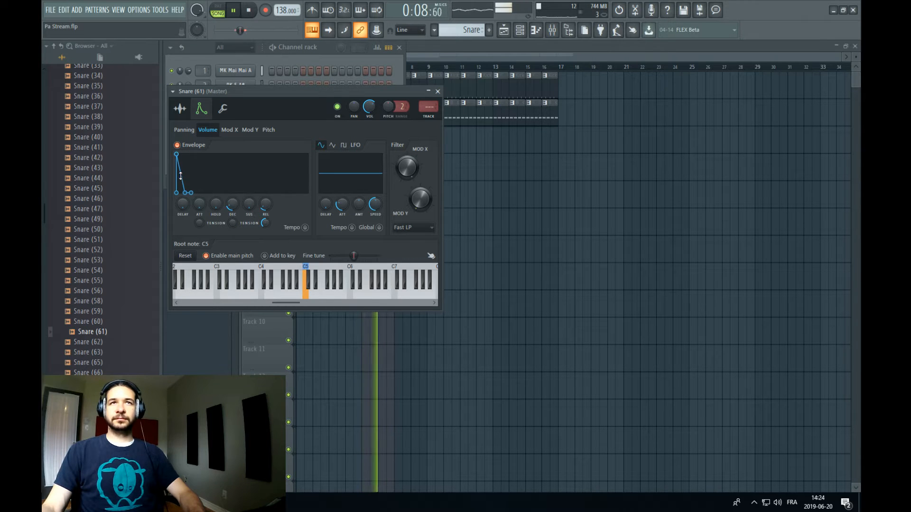
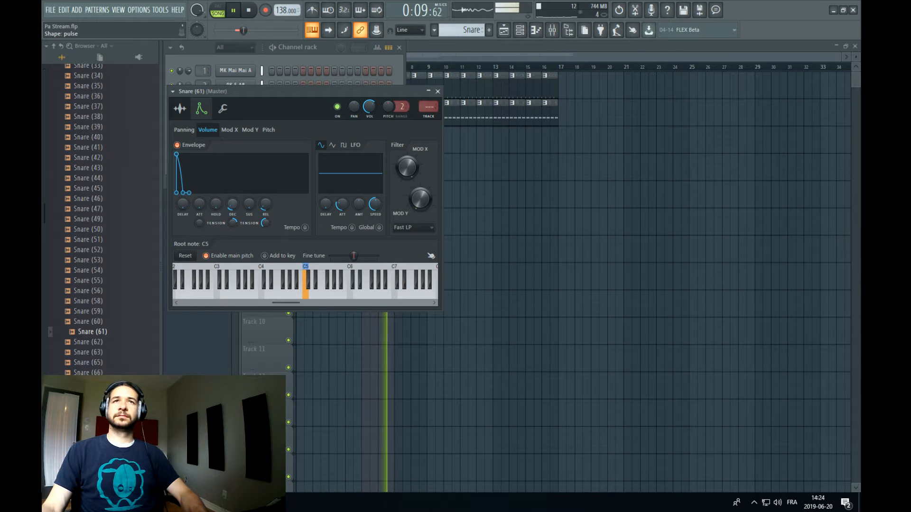
{"action": "key", "text": "space"}
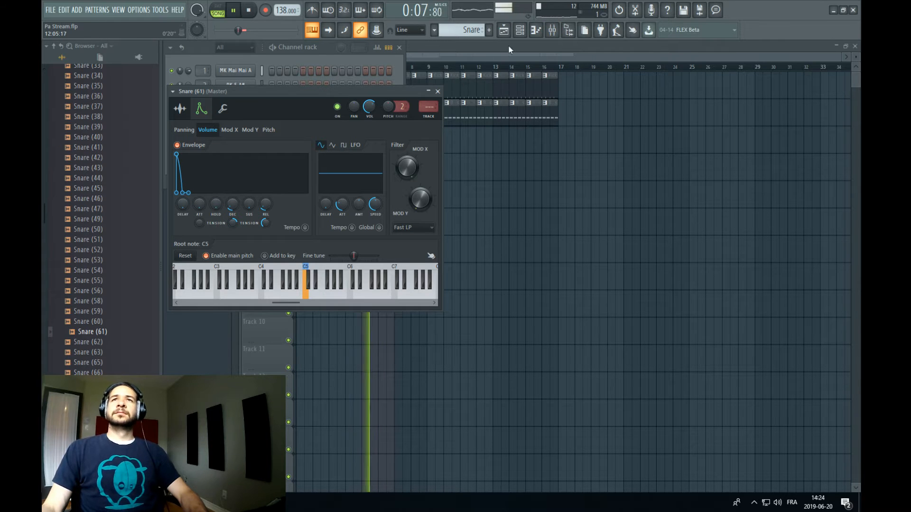
{"action": "key", "text": "space"}
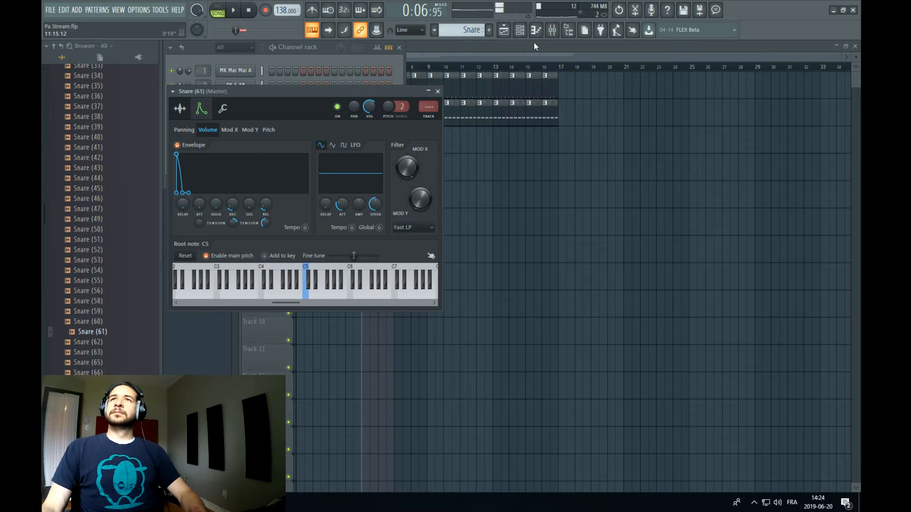
Show the mixer and route the Snare (61) channel to Insert 7
{"action": "key", "text": "F9"}
{"action": "right_click", "coordinate": [379, 137]}
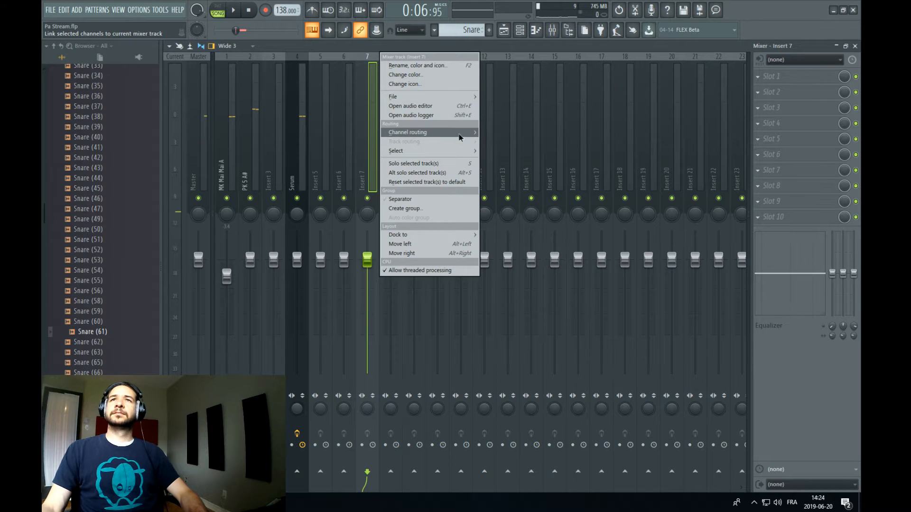
{"action": "mouse_move", "coordinate": [467, 135]}
{"action": "left_click", "coordinate": [519, 137]}
Try to shift the Snare (61) mixer track further along the mixer
{"action": "key", "text": "Right"}
{"action": "key", "text": "Right"}
{"action": "key", "text": "Right"}
{"action": "key", "text": "Right"}
{"action": "key", "text": "Right"}
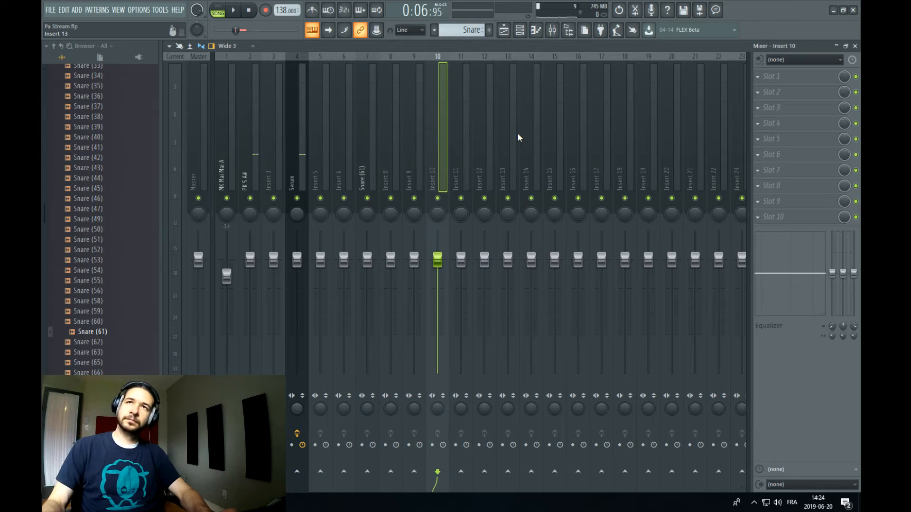
{"action": "left_click", "coordinate": [365, 144]}
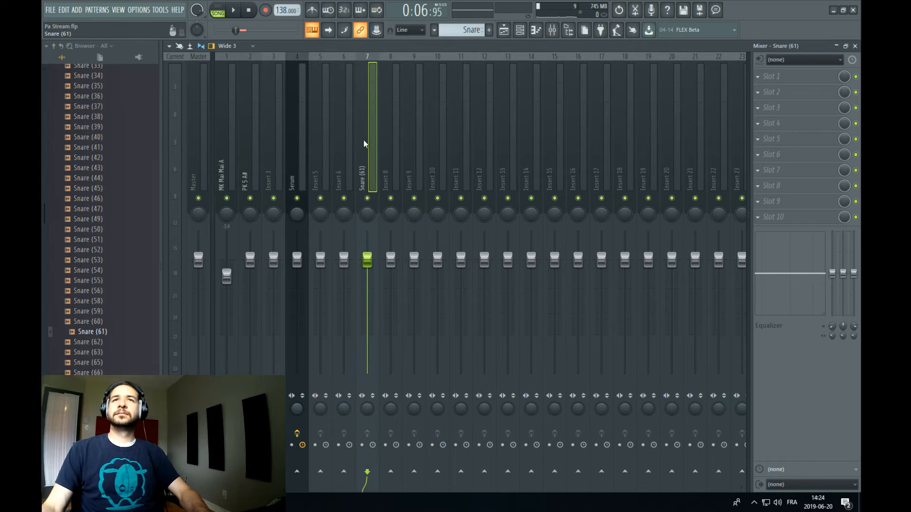
{"action": "key", "text": "Right"}
{"action": "key", "text": "Right"}
{"action": "key", "text": "Right"}
{"action": "key", "text": "Right"}
{"action": "key", "text": "Right"}
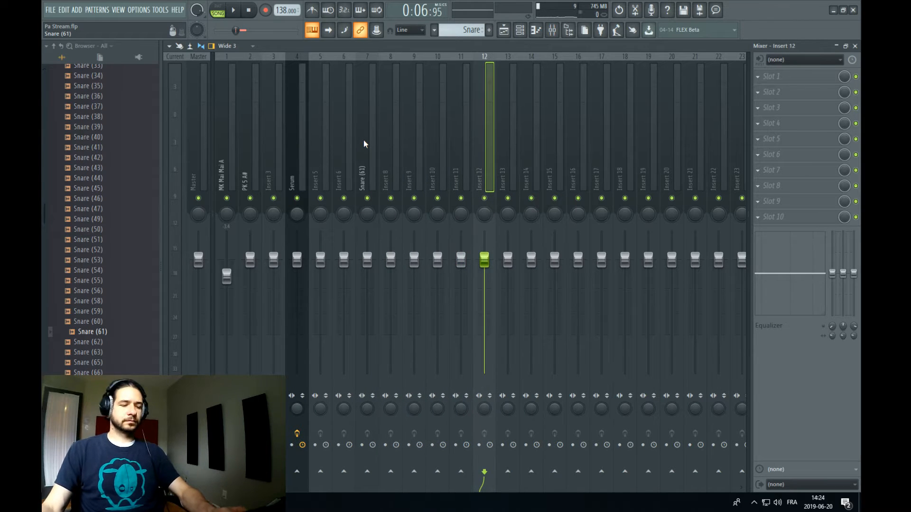
{"action": "left_click", "coordinate": [368, 147]}
{"action": "key", "text": "Right"}
{"action": "key", "text": "Right"}
{"action": "key", "text": "Right"}
{"action": "key", "text": "Right"}
{"action": "key", "text": "Right"}
{"action": "key", "text": "Right"}
{"action": "key", "text": "Right"}
{"action": "key", "text": "Right"}
{"action": "left_click", "coordinate": [368, 147]}
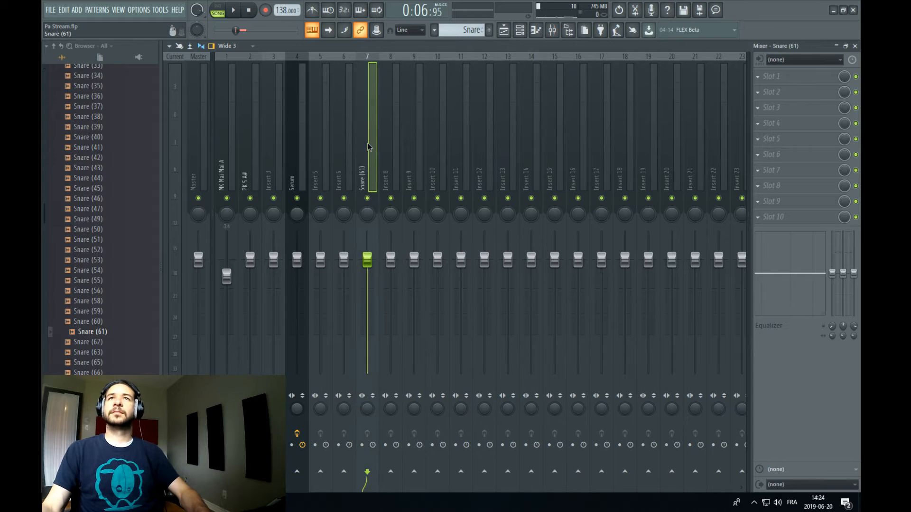
{"action": "scroll", "coordinate": [368, 147], "scroll_direction": "down", "scroll_amount": 3}
{"action": "scroll", "coordinate": [315, 153], "scroll_direction": "up", "scroll_amount": 3}
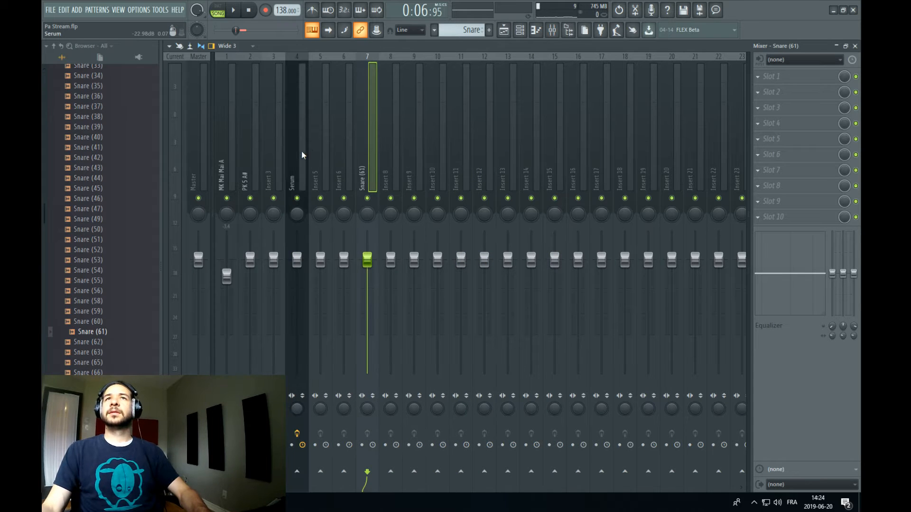
Move the Snare (61) mixer track one position to the right, to insert 8, and leave it selected
{"action": "right_click", "coordinate": [375, 133]}
{"action": "left_click", "coordinate": [375, 133]}
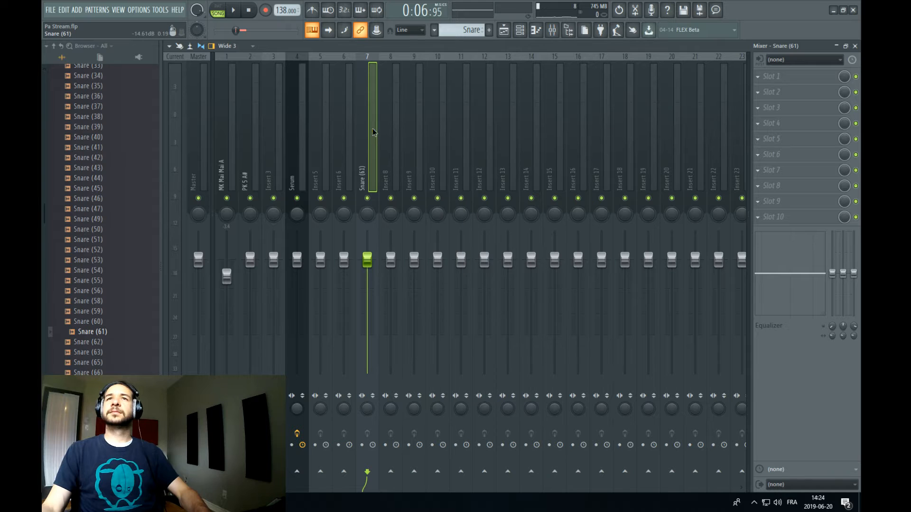
{"action": "right_click", "coordinate": [374, 133]}
{"action": "left_click", "coordinate": [455, 253]}
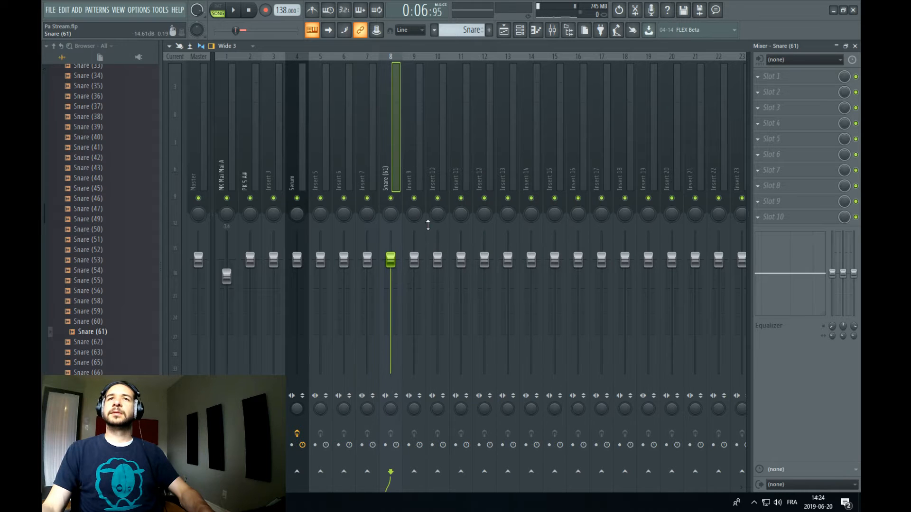
{"action": "right_click", "coordinate": [396, 167]}
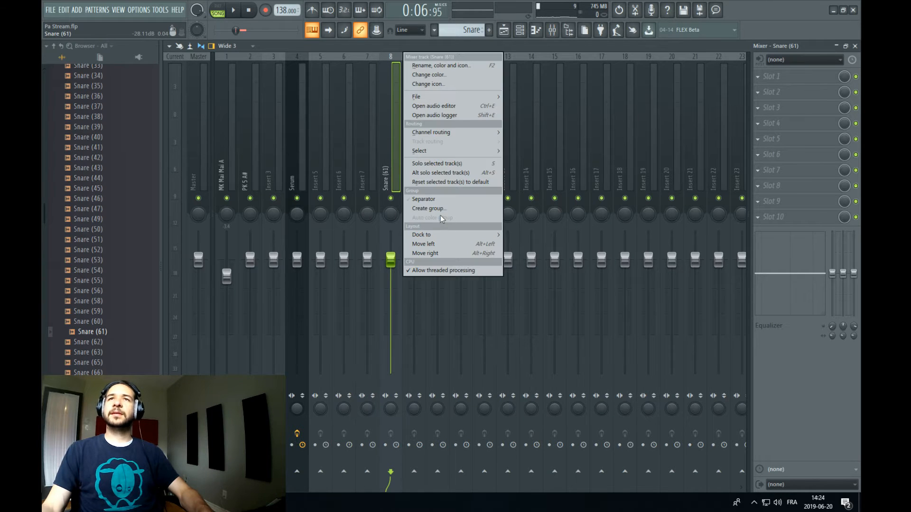
{"action": "left_click", "coordinate": [391, 99]}
{"action": "key", "text": "Right"}
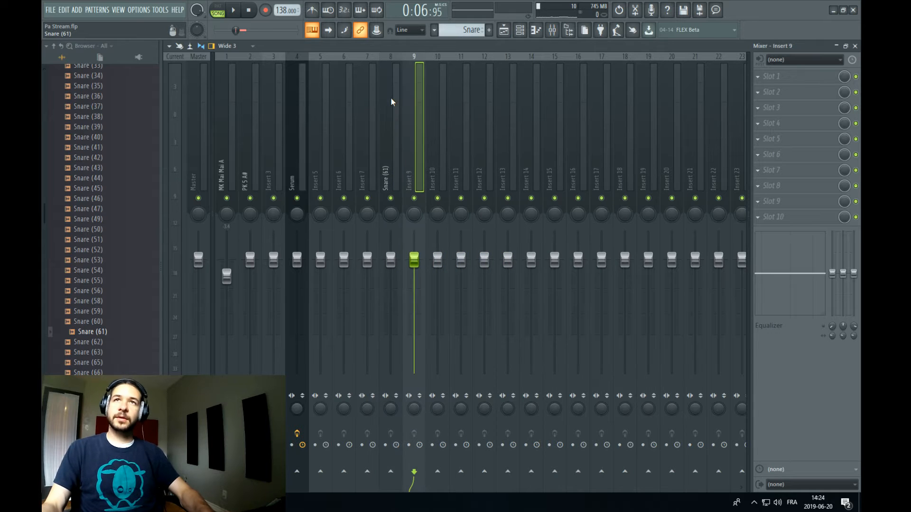
{"action": "left_click", "coordinate": [386, 112]}
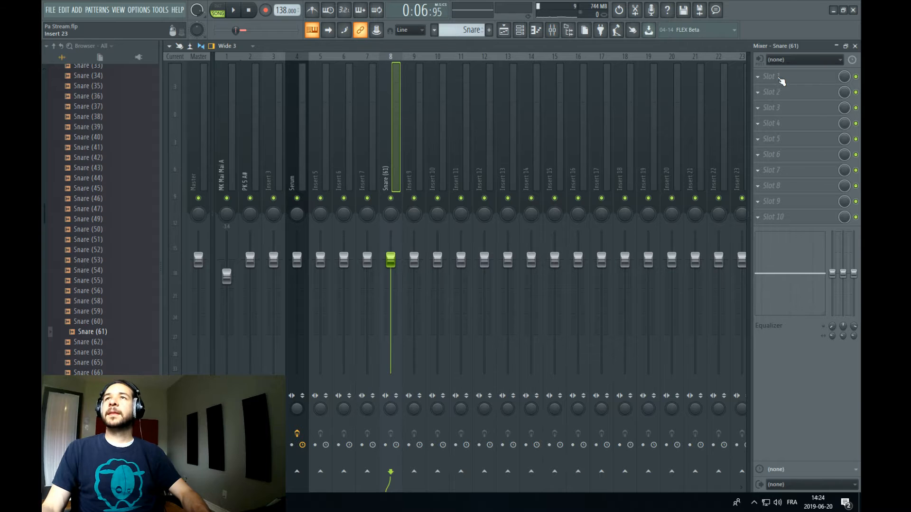
Load FabFilter Pro-Q 3 in Slot 1 of the Snare (61) track and apply a 48 dB/oct low cut just below 672 Hz
{"action": "left_click", "coordinate": [779, 78]}
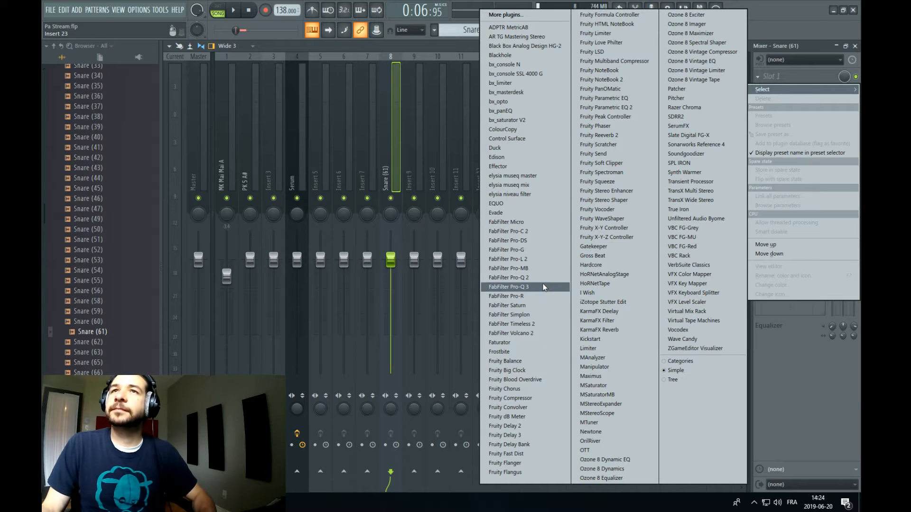
{"action": "left_click", "coordinate": [522, 295]}
{"action": "left_click", "coordinate": [217, 196]}
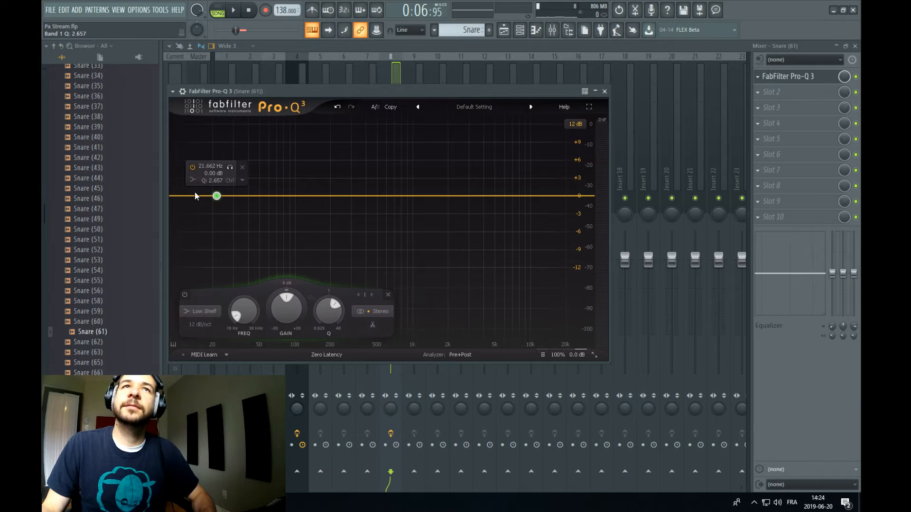
{"action": "scroll", "coordinate": [194, 196], "scroll_direction": "up", "scroll_amount": 2}
{"action": "key", "text": "space"}
{"action": "left_click_drag", "start_coordinate": [195, 196], "coordinate": [393, 205]}
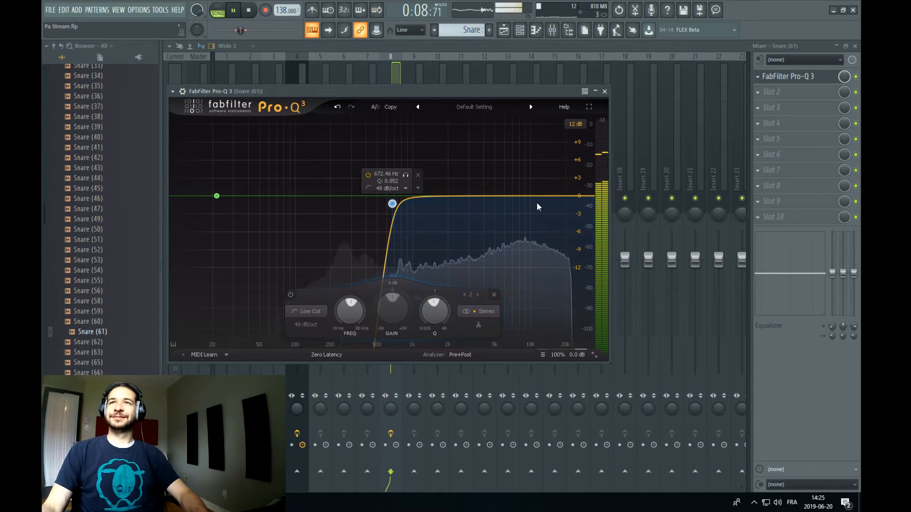
{"action": "left_click_drag", "start_coordinate": [393, 205], "coordinate": [388, 205]}
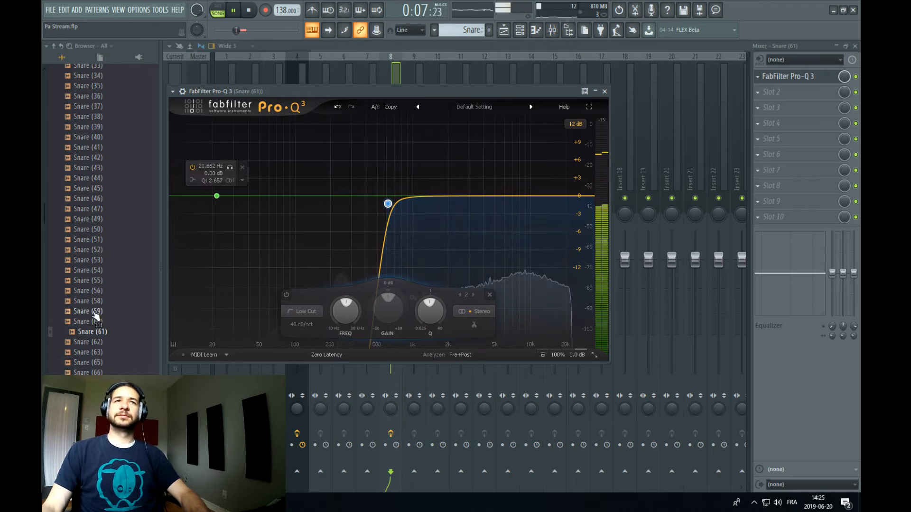
Audition further snare samples, including Snare (70) and Snare (77), over the playing loop
{"action": "left_click", "coordinate": [113, 372]}
{"action": "scroll", "coordinate": [113, 372], "scroll_direction": "down", "scroll_amount": 1}
{"action": "left_click", "coordinate": [111, 373]}
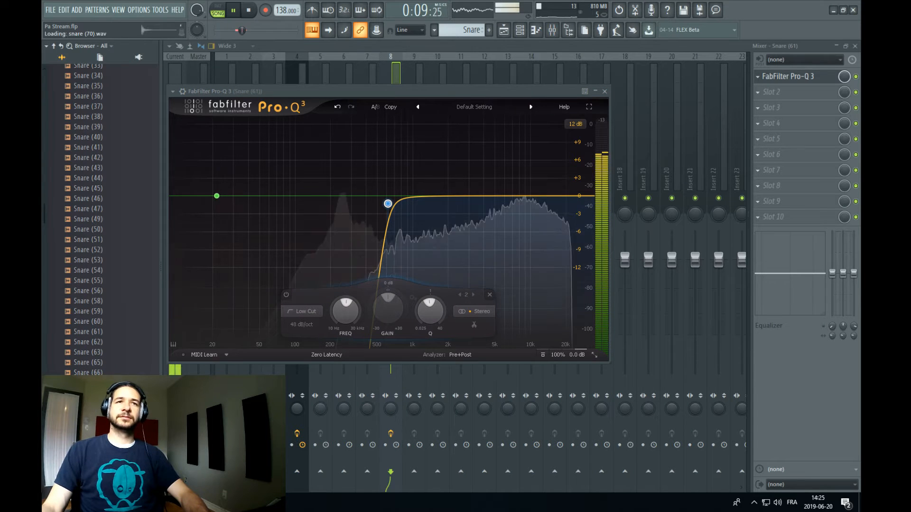
{"action": "scroll", "coordinate": [110, 371], "scroll_direction": "down", "scroll_amount": 2}
{"action": "left_click", "coordinate": [102, 353]}
{"action": "scroll", "coordinate": [104, 368], "scroll_direction": "down", "scroll_amount": 3}
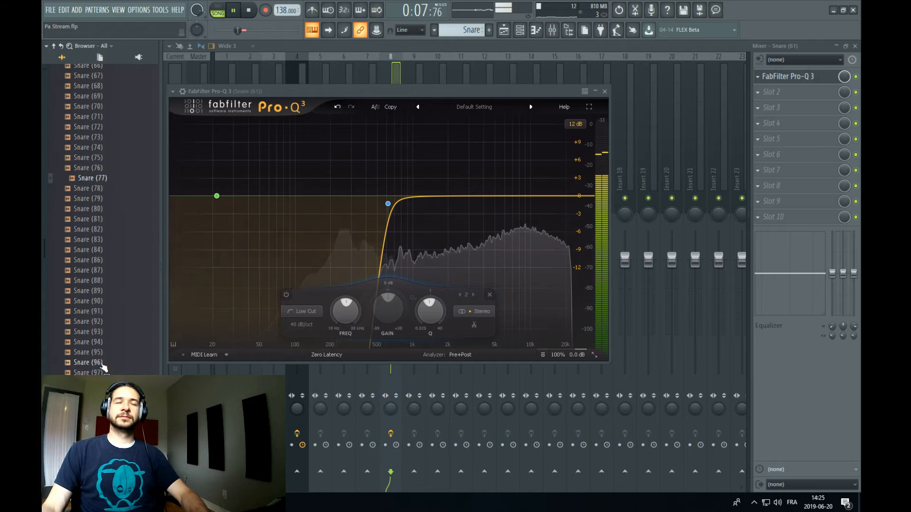
{"action": "left_click", "coordinate": [103, 178]}
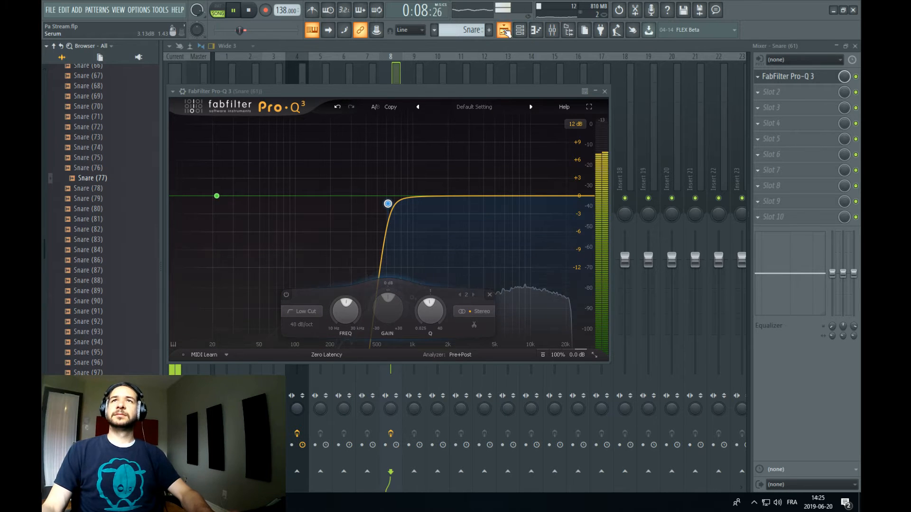
Add Snare (77) as a channel below Snare (61) with hits on steps 5 and 13
{"action": "left_click", "coordinate": [505, 30]}
{"action": "left_click_drag", "start_coordinate": [103, 179], "coordinate": [223, 174]}
{"action": "left_click", "coordinate": [304, 174]}
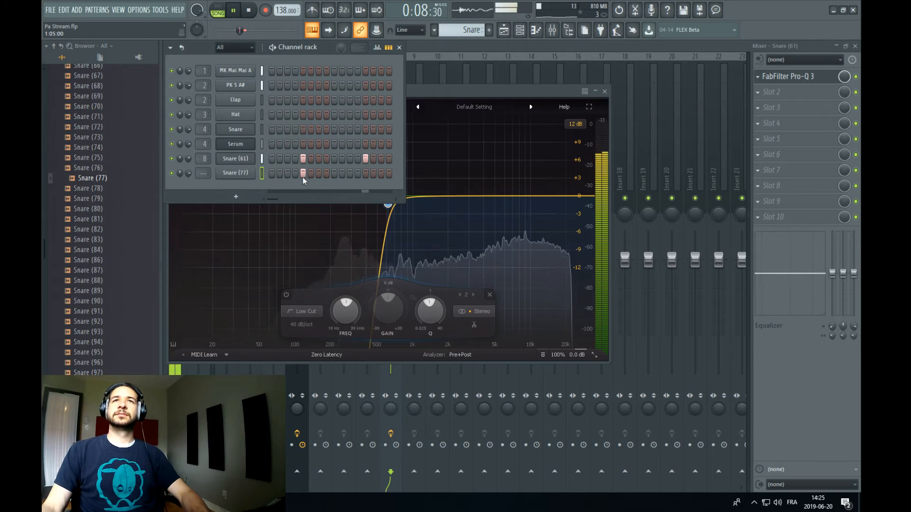
{"action": "left_click", "coordinate": [366, 173]}
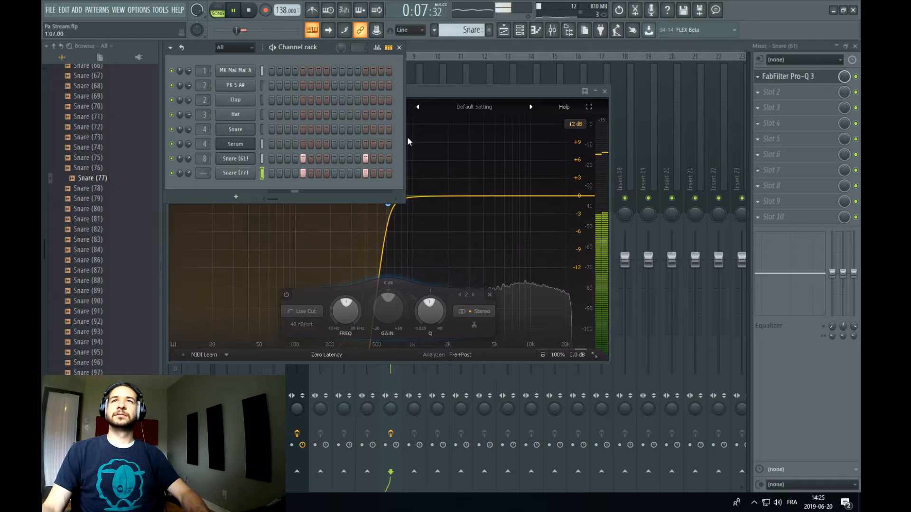
Stop playback and route the Snare (77) channel to Insert 9 in the mixer
{"action": "key", "text": "space"}
{"action": "left_click", "coordinate": [593, 44]}
{"action": "right_click", "coordinate": [416, 144]}
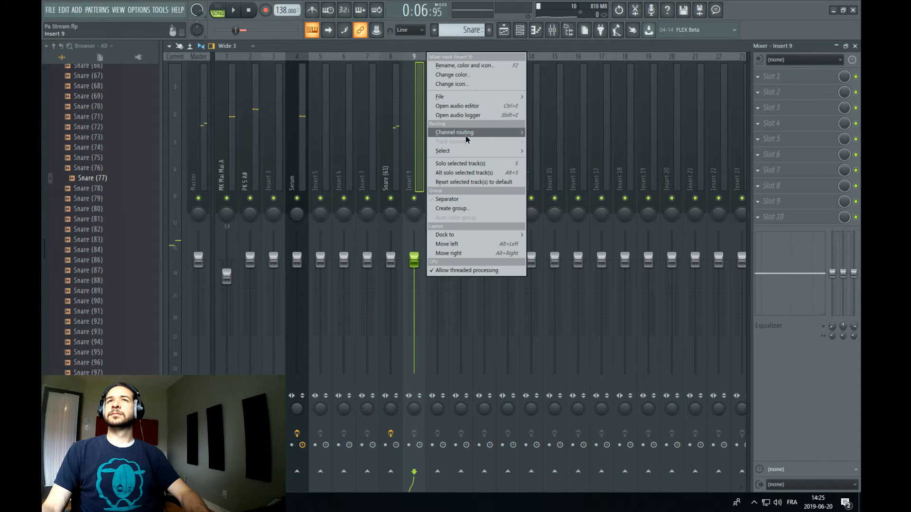
{"action": "left_click", "coordinate": [549, 132]}
{"action": "key", "text": "space"}
Load FabFilter Pro-Q 3 on the Snare (77) track with a 36 dB/oct low cut at about 345 Hz and play the loop
{"action": "left_click", "coordinate": [757, 78]}
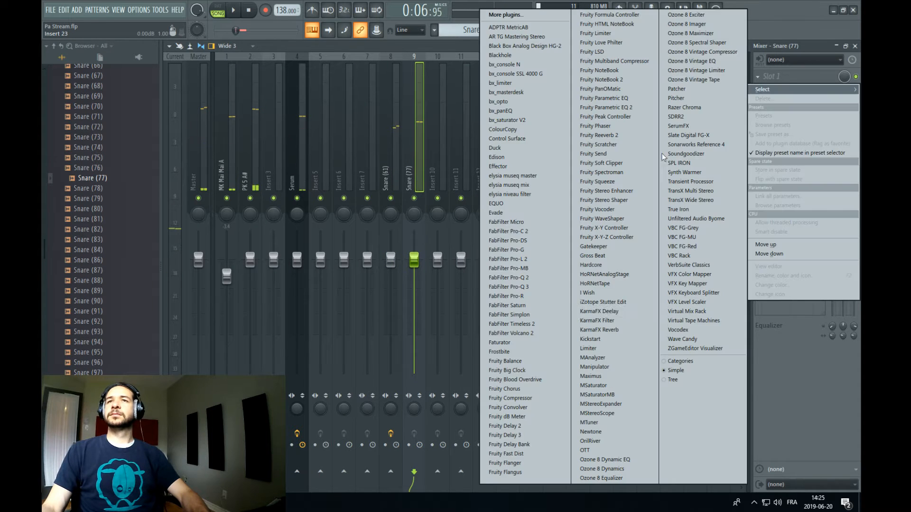
{"action": "left_click", "coordinate": [536, 288]}
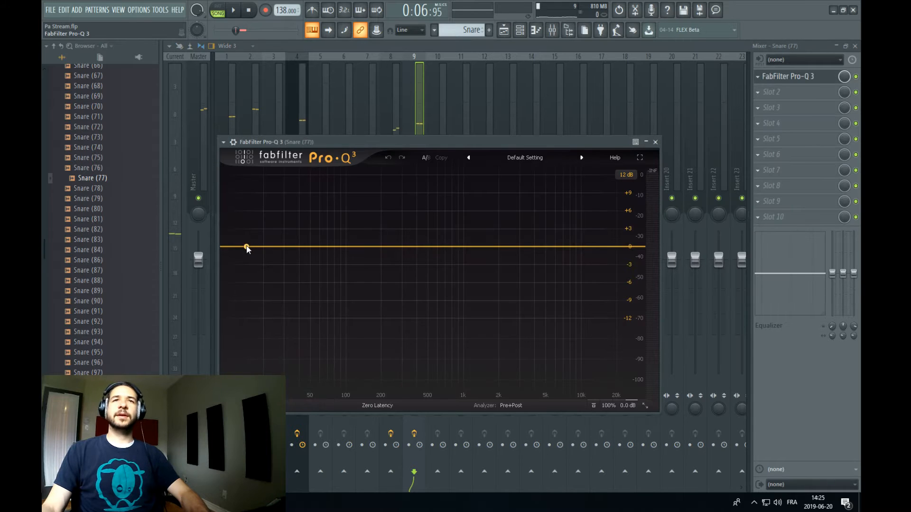
{"action": "left_click_drag", "start_coordinate": [247, 248], "coordinate": [422, 254]}
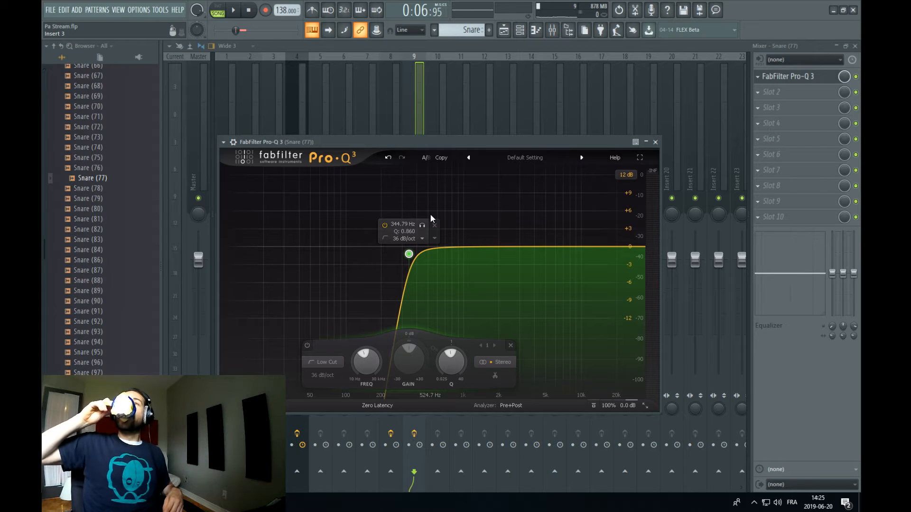
{"action": "key", "text": "space"}
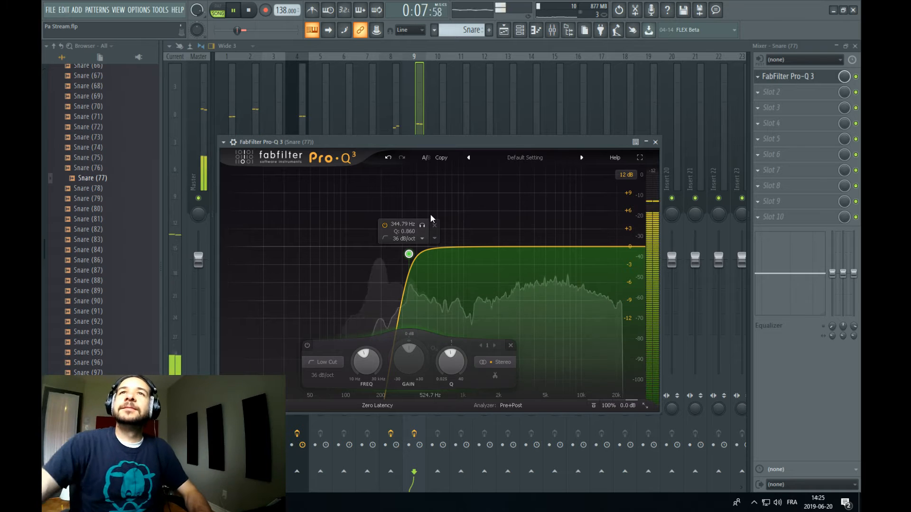
{"action": "left_click", "coordinate": [417, 95]}
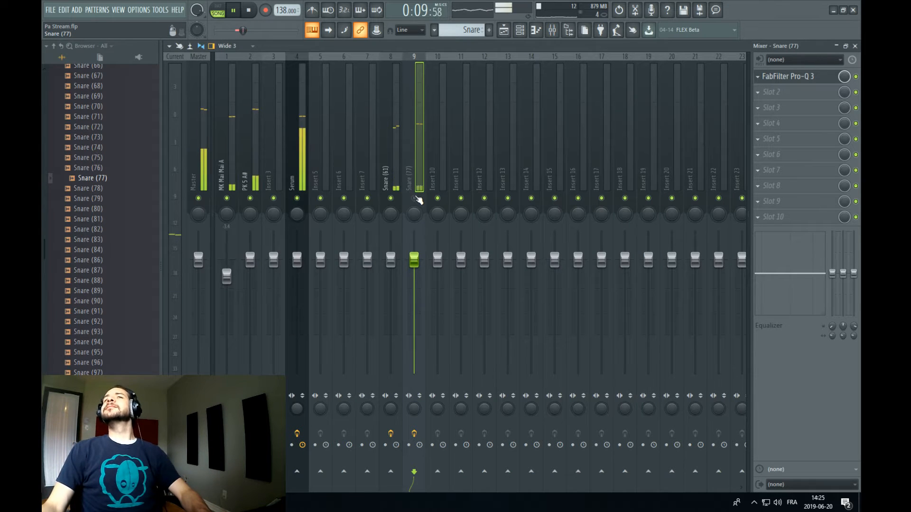
Compare the loop with and without the Snare (77) mixer track, and stop playback
{"action": "left_click", "coordinate": [417, 197]}
{"action": "left_click", "coordinate": [418, 197]}
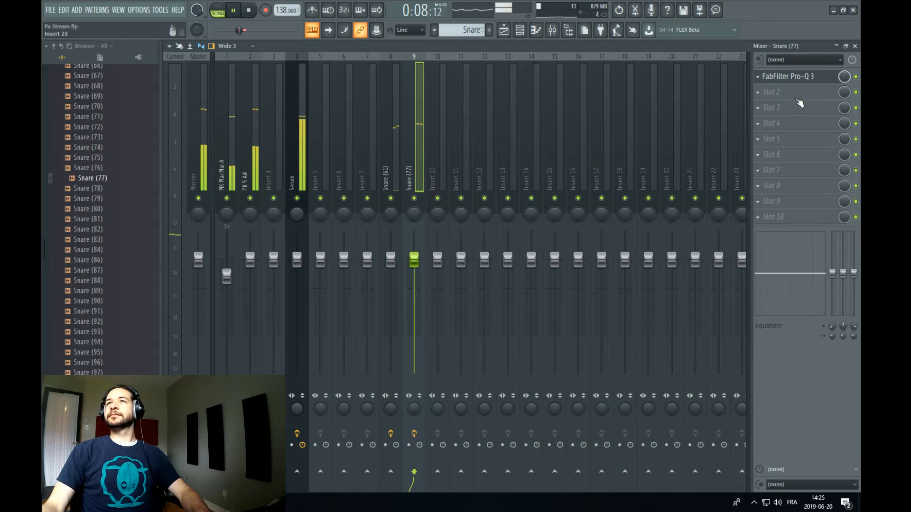
{"action": "key", "text": "space"}
Move the Snare (61) and Snare (77) mixer tracks together to Inserts 20 and 21
{"action": "left_click", "coordinate": [389, 165]}
{"action": "left_click", "coordinate": [414, 164]}
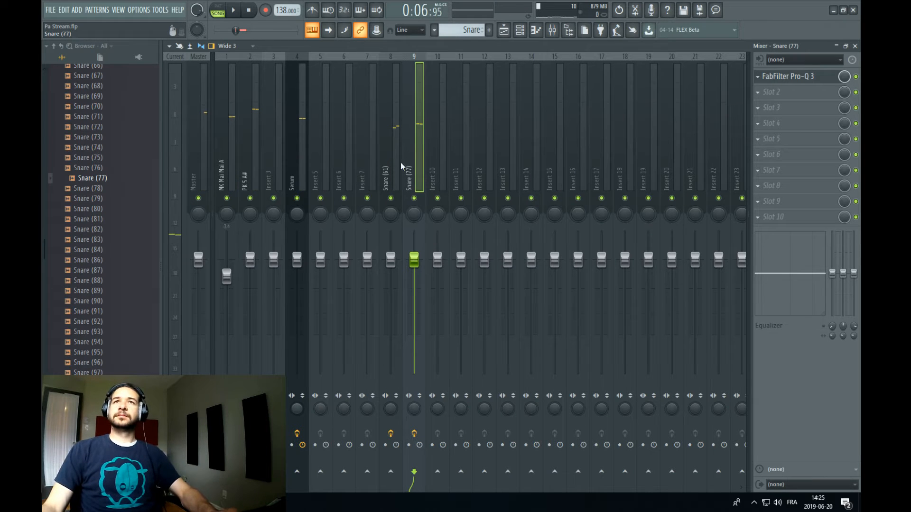
{"action": "left_click", "coordinate": [393, 170], "text": "ctrl+shift"}
{"action": "right_click", "coordinate": [415, 168]}
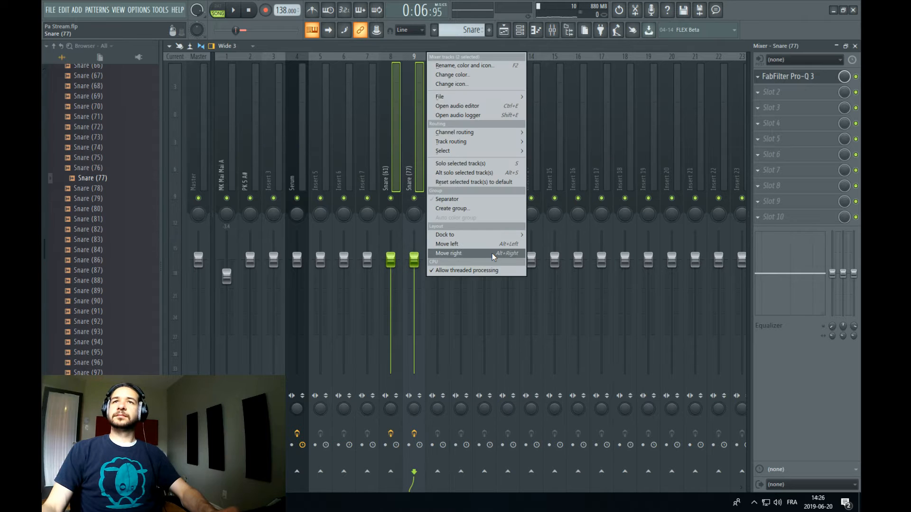
{"action": "left_click", "coordinate": [494, 255]}
{"action": "right_click", "coordinate": [416, 156]}
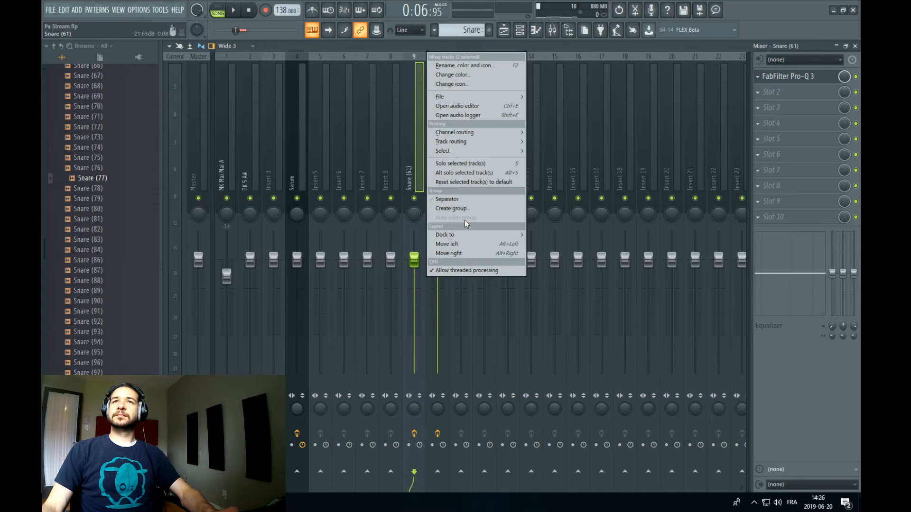
{"action": "left_click", "coordinate": [478, 258]}
{"action": "right_click", "coordinate": [446, 166]}
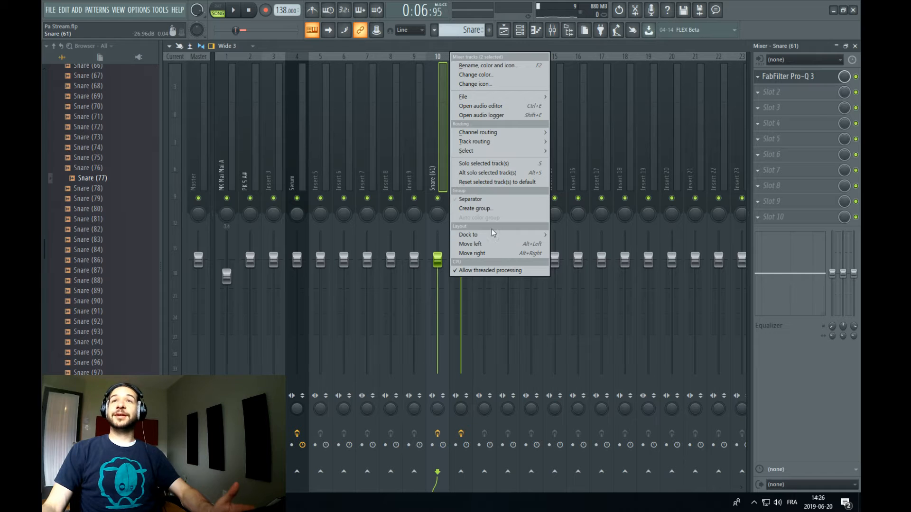
{"action": "left_click", "coordinate": [495, 254]}
{"action": "right_click", "coordinate": [467, 153]}
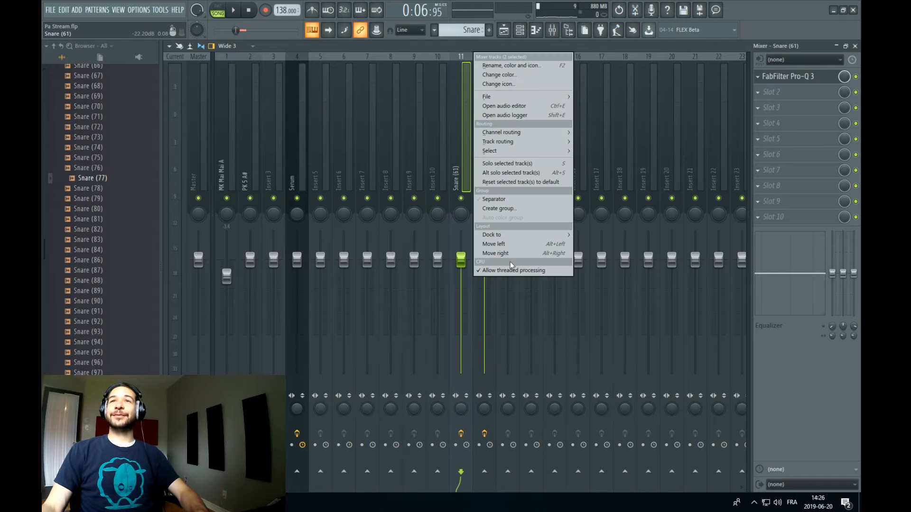
{"action": "left_click", "coordinate": [505, 226]}
{"action": "right_click", "coordinate": [505, 141]}
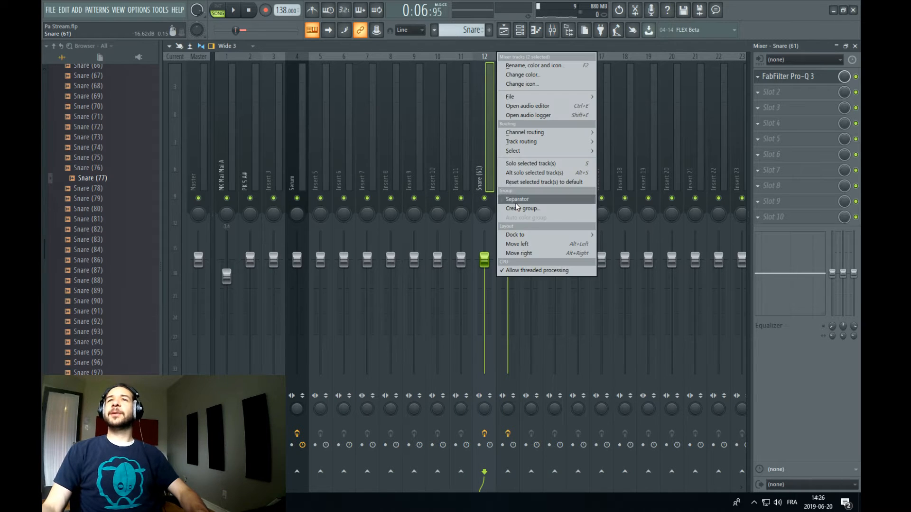
{"action": "left_click", "coordinate": [537, 254]}
{"action": "right_click", "coordinate": [517, 164]}
{"action": "left_click", "coordinate": [541, 254]}
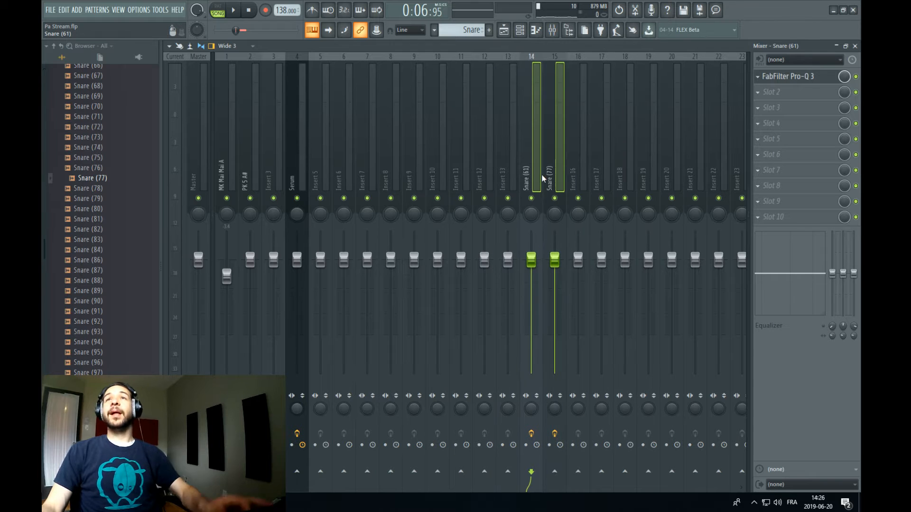
{"action": "right_click", "coordinate": [536, 161]}
{"action": "left_click", "coordinate": [582, 253]}
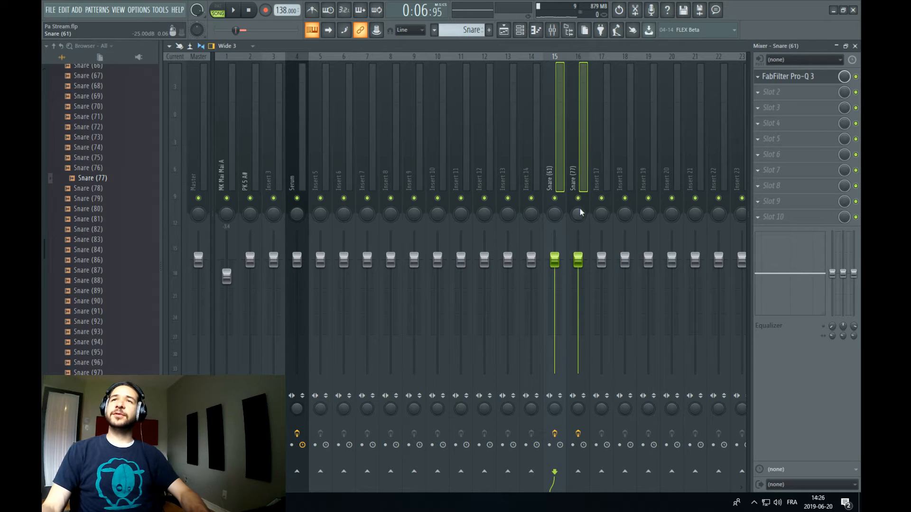
{"action": "right_click", "coordinate": [558, 165]}
{"action": "left_click", "coordinate": [609, 254]}
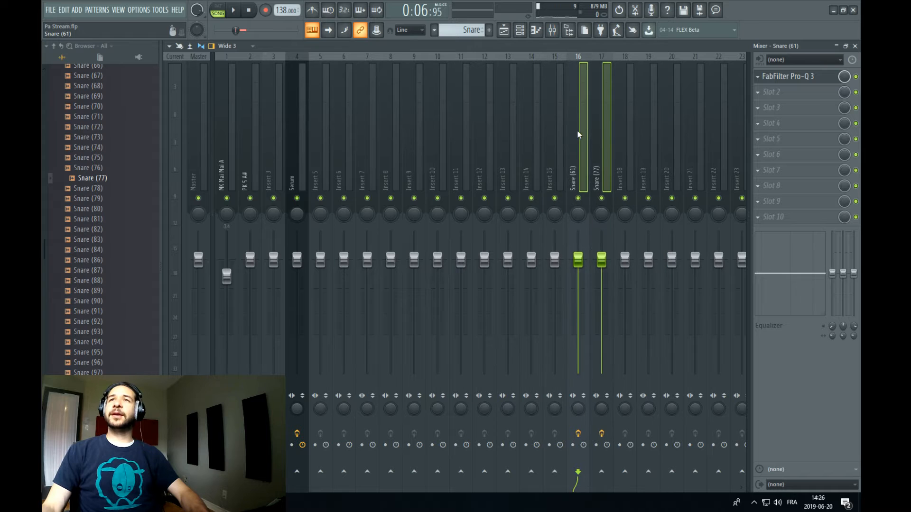
{"action": "right_click", "coordinate": [579, 136]}
{"action": "left_click", "coordinate": [613, 254]}
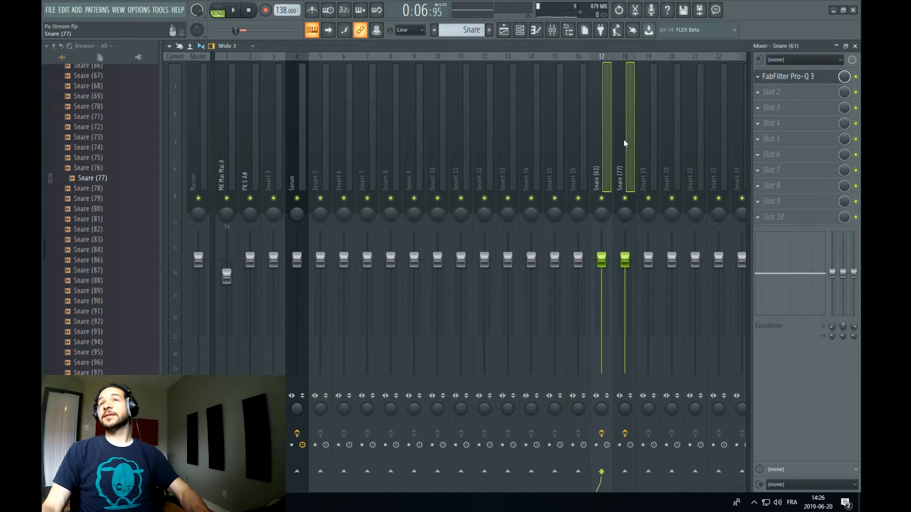
{"action": "right_click", "coordinate": [604, 141]}
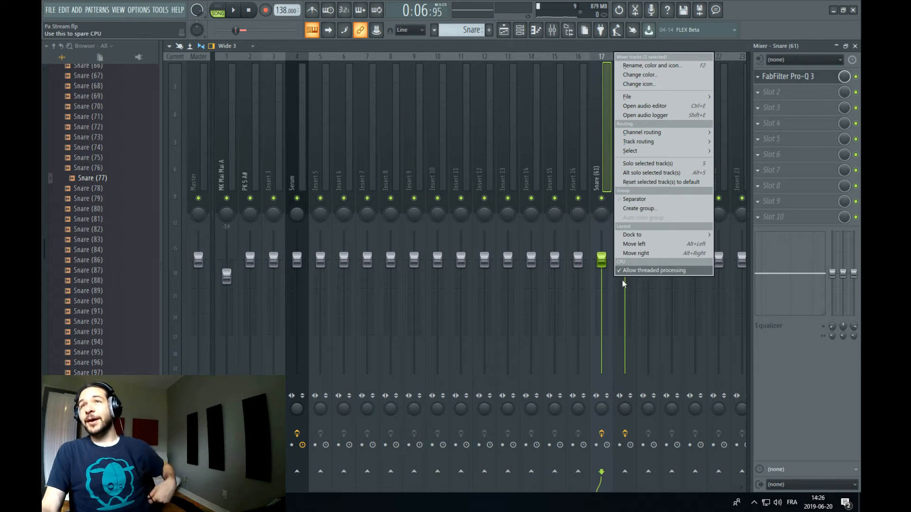
{"action": "left_click", "coordinate": [636, 253]}
{"action": "right_click", "coordinate": [632, 152]}
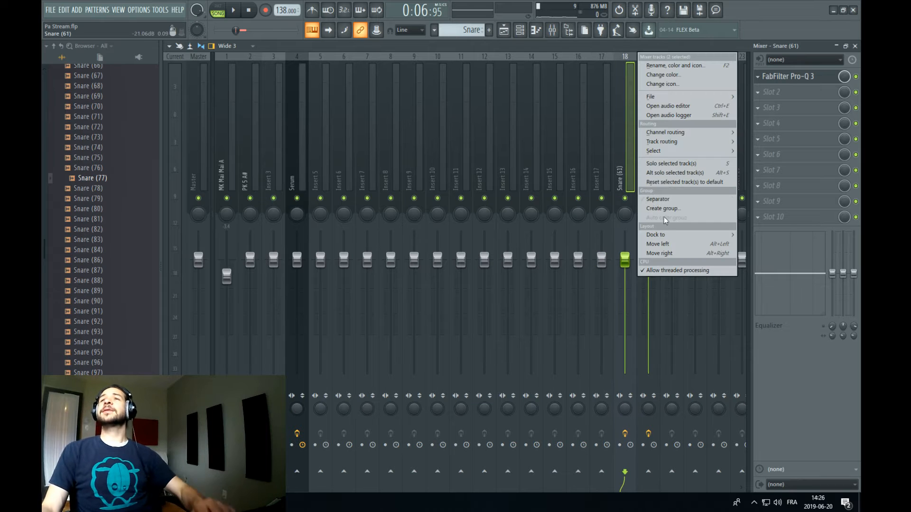
{"action": "left_click", "coordinate": [678, 254]}
{"action": "right_click", "coordinate": [663, 169]}
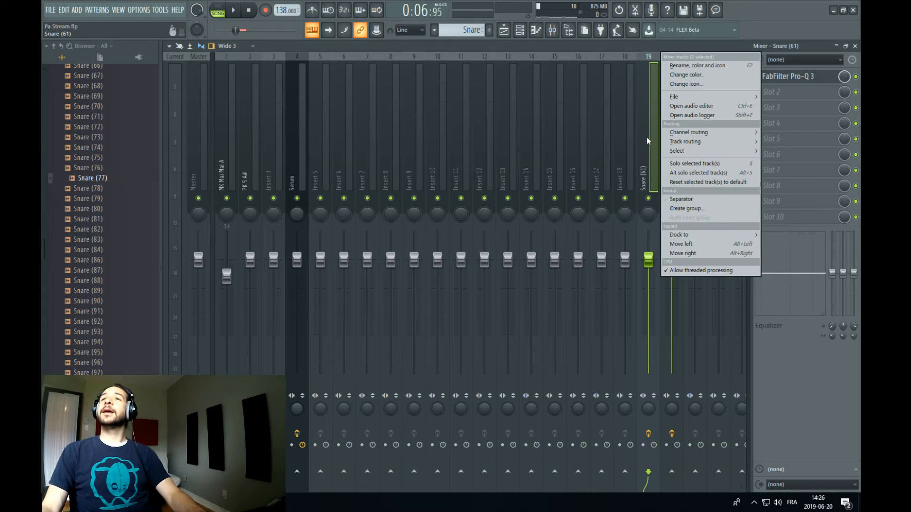
{"action": "left_click", "coordinate": [684, 254]}
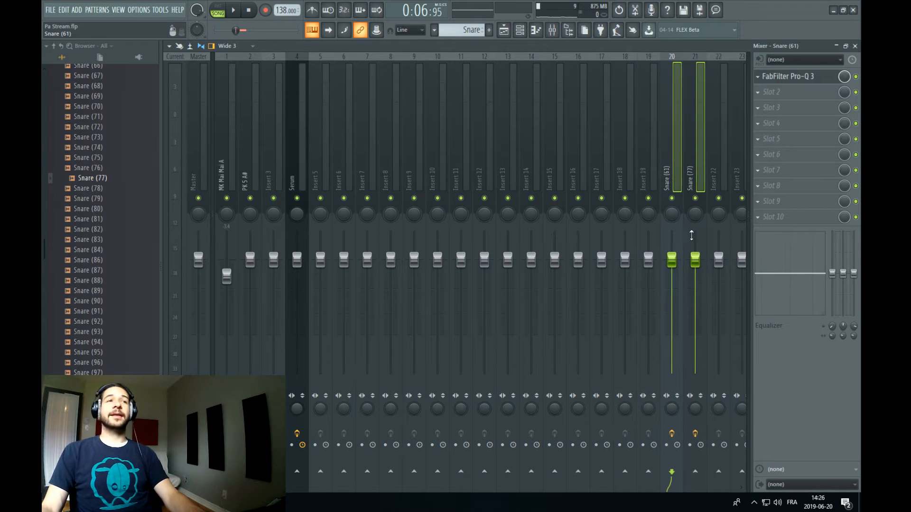
{"action": "left_click", "coordinate": [692, 146]}
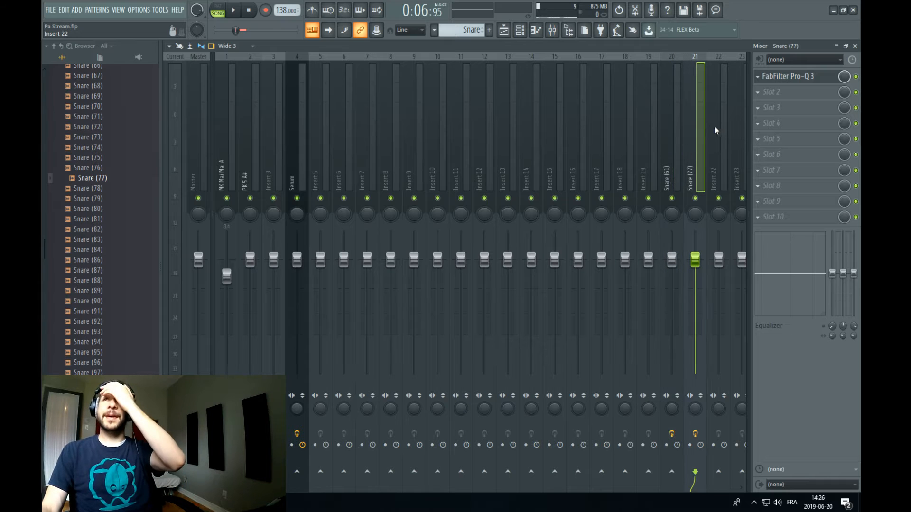
Extend the Snare clips on playlist Track 5 back to bar 1 and delete the Bass groove 2 clip from Track 3
{"action": "left_click", "coordinate": [506, 32]}
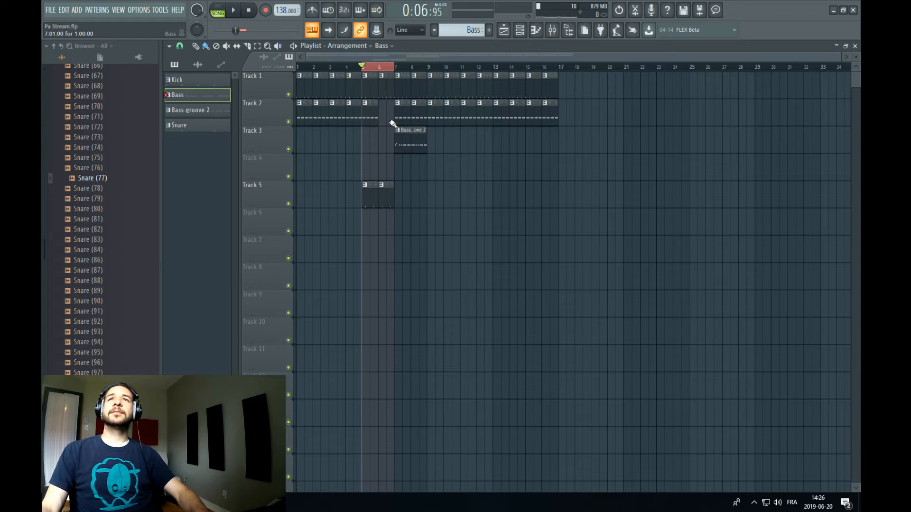
{"action": "key", "text": "space"}
{"action": "left_click", "coordinate": [388, 198]}
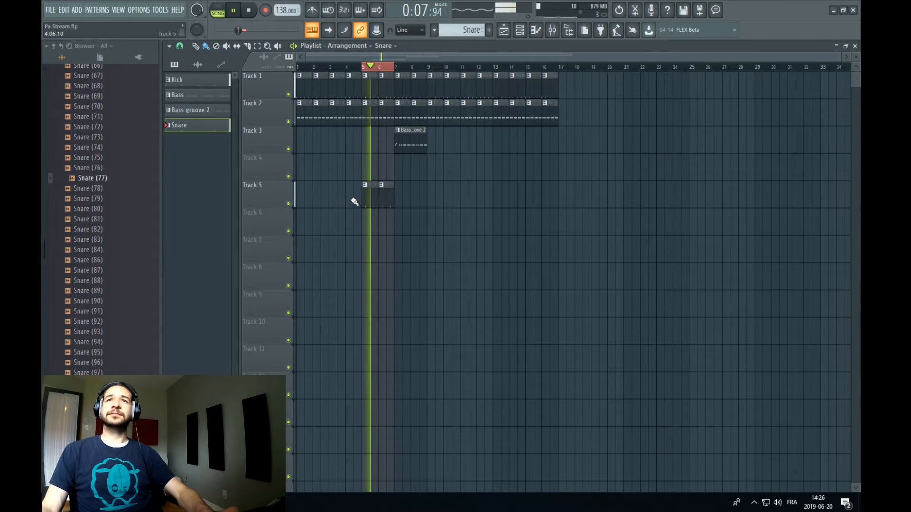
{"action": "left_click_drag", "start_coordinate": [354, 199], "coordinate": [261, 202]}
{"action": "right_click", "coordinate": [414, 141]}
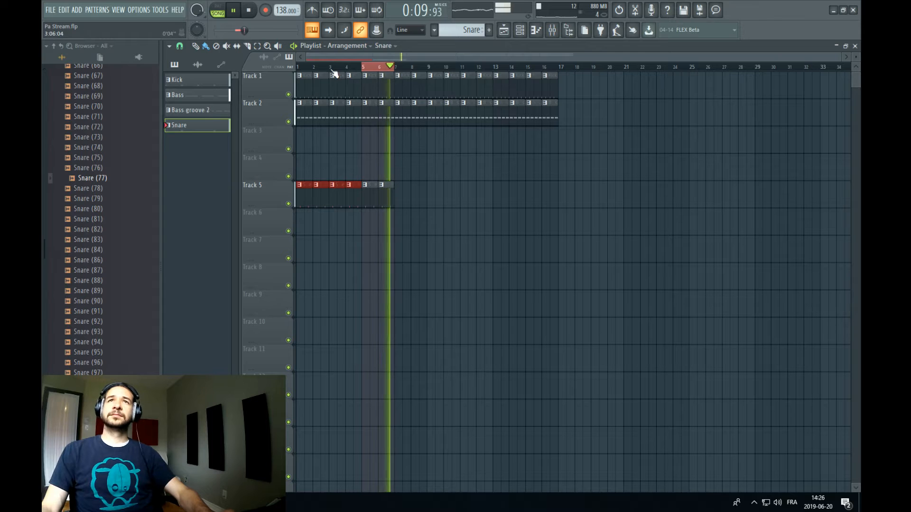
Clear the playlist's loop selection and continue the Snare clips on Track 5 without gaps through bar 8
{"action": "left_click", "coordinate": [302, 67]}
{"action": "key", "text": "ctrl+d"}
{"action": "key", "text": "s"}
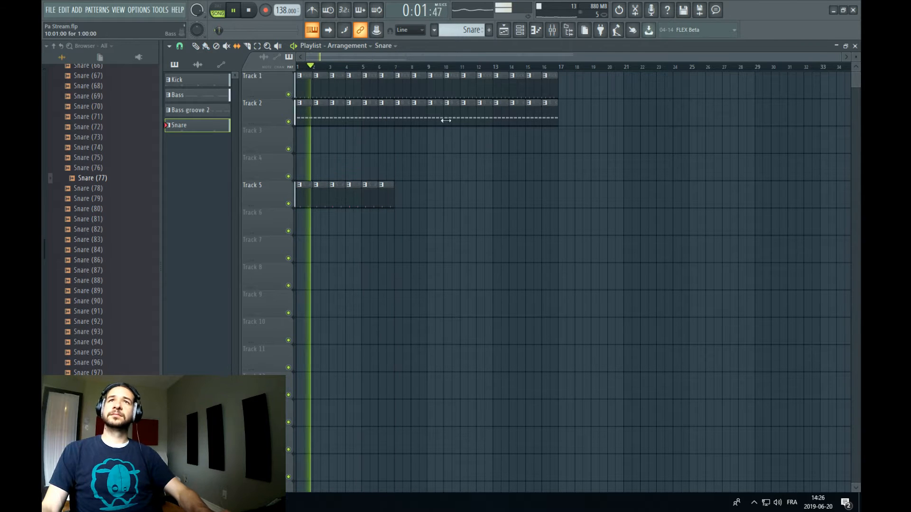
{"action": "left_click", "coordinate": [412, 196]}
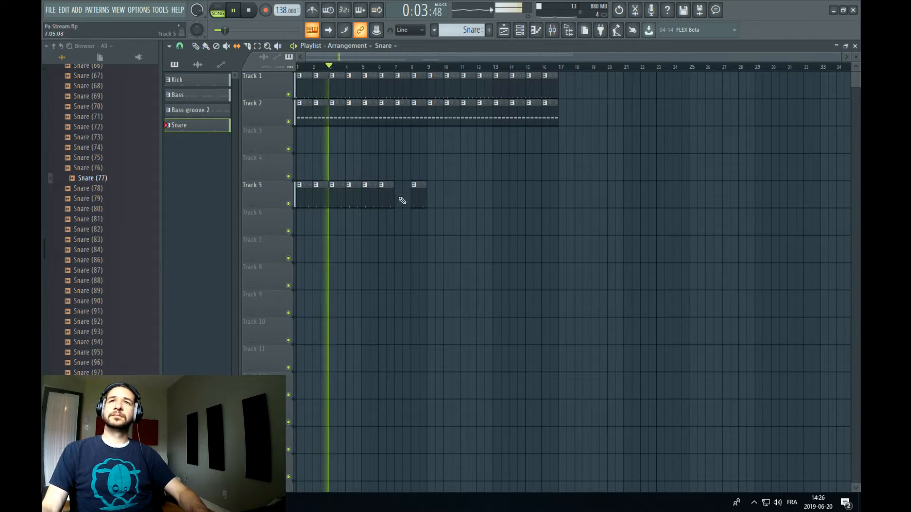
{"action": "left_click", "coordinate": [403, 198]}
{"action": "key", "text": "space"}
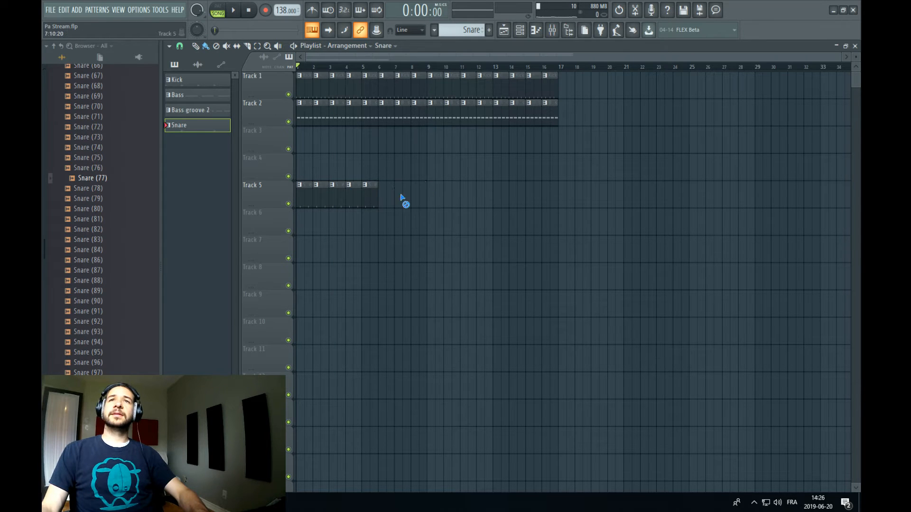
{"action": "left_click_drag", "start_coordinate": [385, 196], "coordinate": [427, 193]}
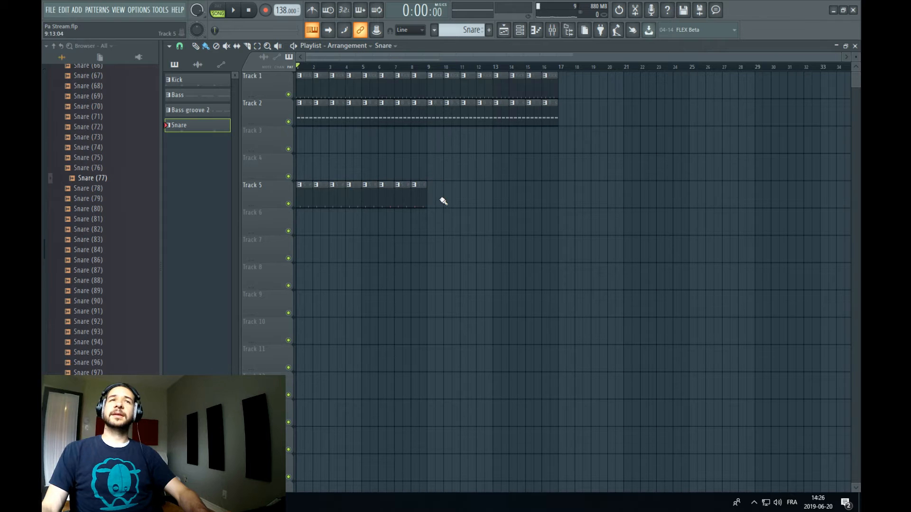
Open the Hats and Cymbals sample folder in Ghosthack Drum Hero 2 Beta and audition Closed Hat (6)
{"action": "scroll", "coordinate": [123, 247], "scroll_direction": "up", "scroll_amount": 10}
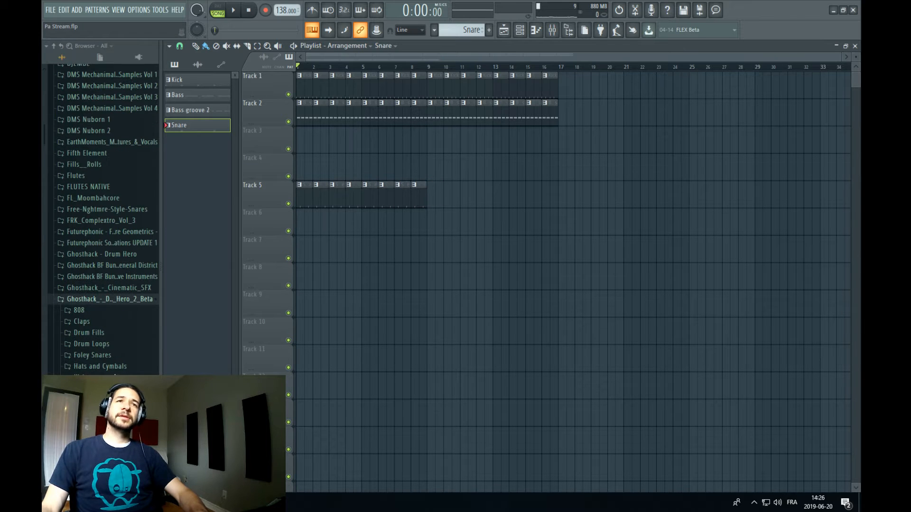
{"action": "left_click", "coordinate": [108, 366]}
{"action": "left_click", "coordinate": [115, 368]}
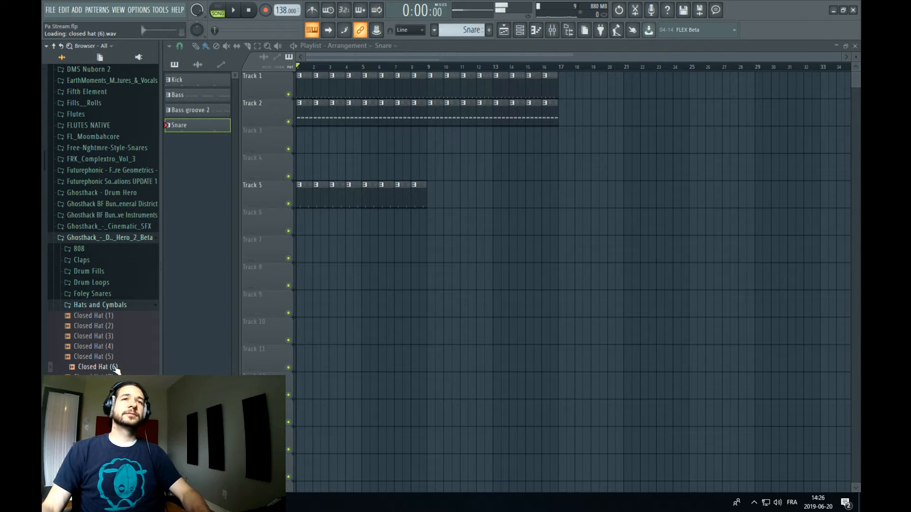
Create a pattern named HH and add Closed Hat (6) as a channel with hits on steps 3, 7, 11 and 15
{"action": "left_click", "coordinate": [490, 31]}
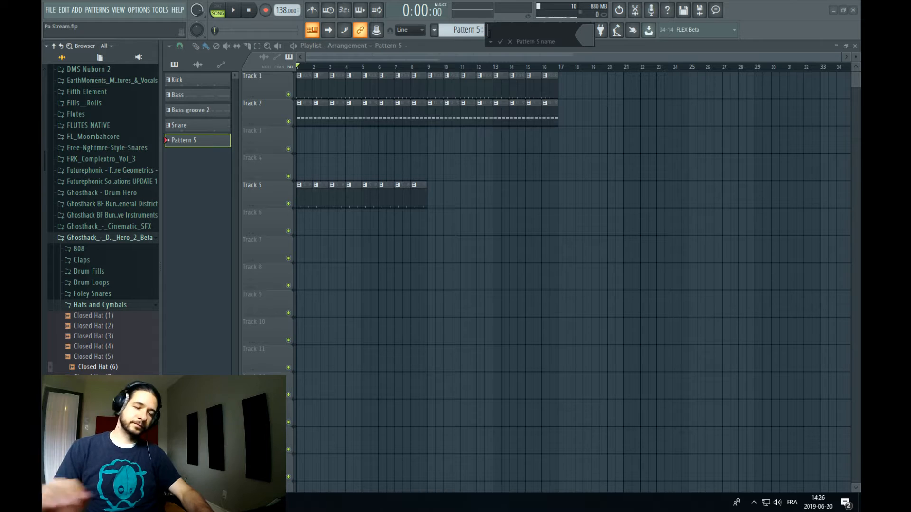
{"action": "type", "text": "HH"}
{"action": "key", "text": "Return"}
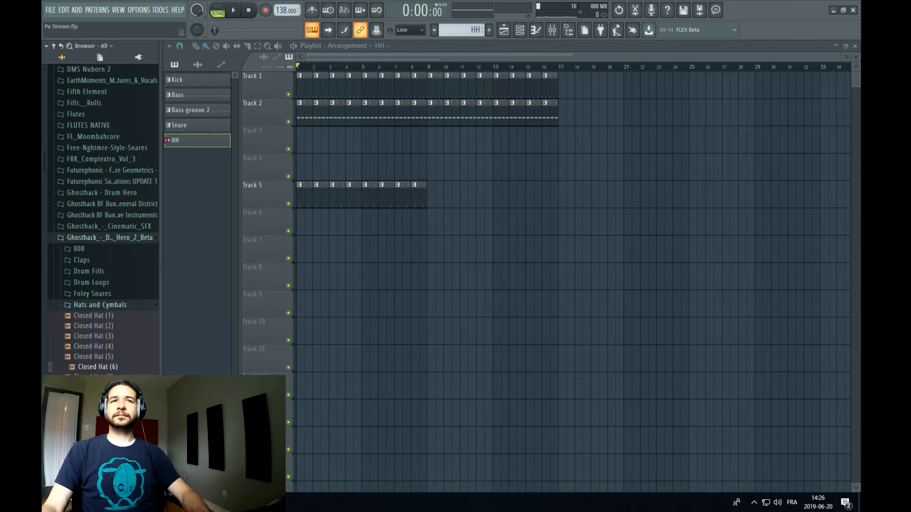
{"action": "left_click", "coordinate": [525, 32]}
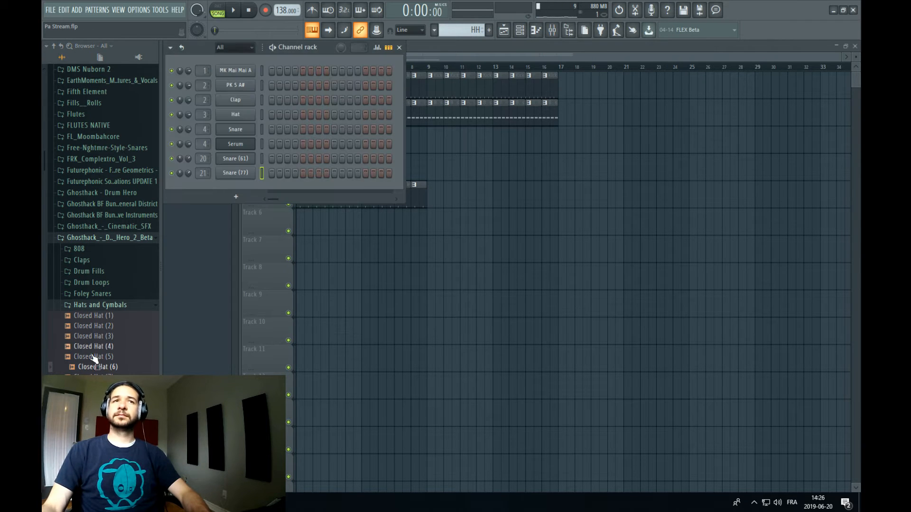
{"action": "left_click_drag", "start_coordinate": [101, 370], "coordinate": [286, 195]}
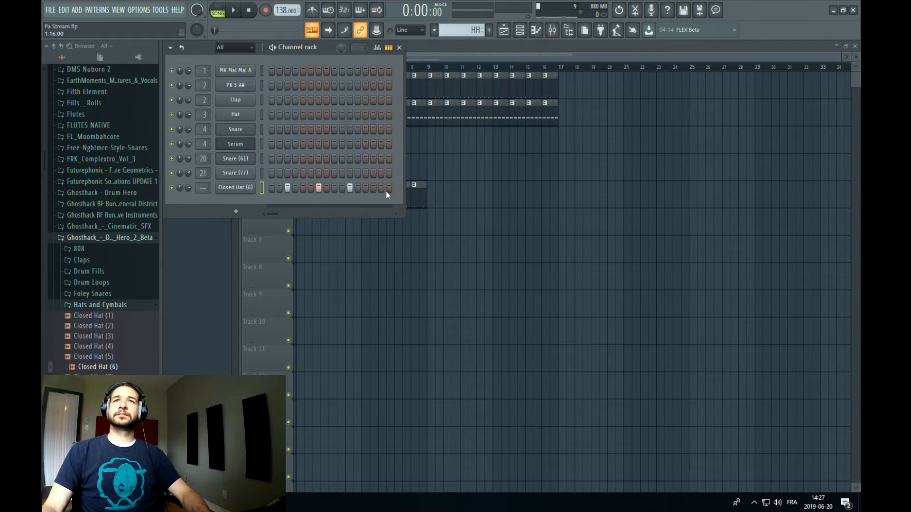
Place HH pattern clips on playlist Track 6 from bar 1 through bar 8
{"action": "left_click", "coordinate": [378, 223]}
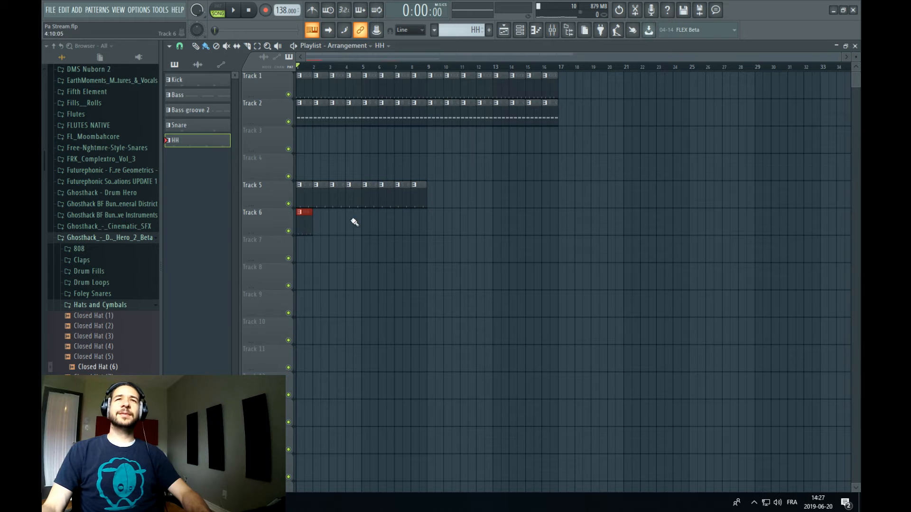
{"action": "left_click_drag", "start_coordinate": [318, 219], "coordinate": [421, 222]}
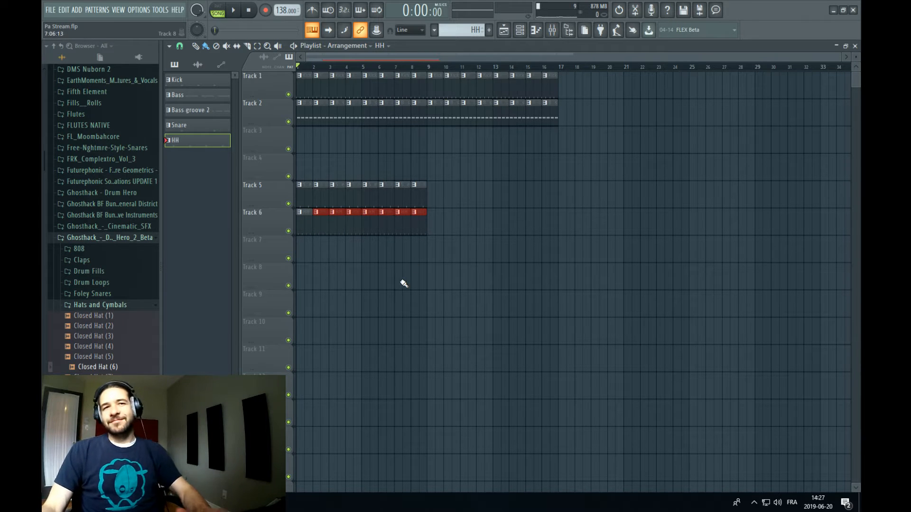
Route the Closed Hat (6) channel to Insert 25 in the mixer
{"action": "left_click", "coordinate": [553, 30]}
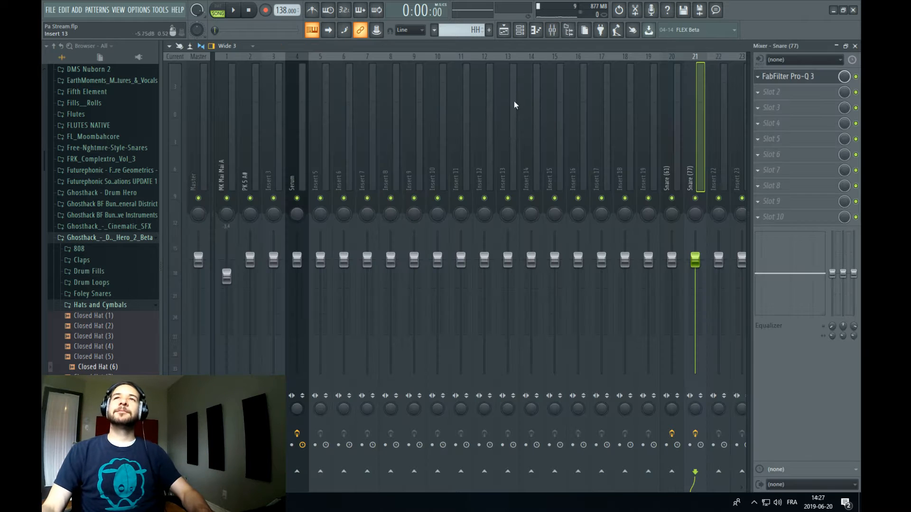
{"action": "scroll", "coordinate": [601, 128], "scroll_direction": "down", "scroll_amount": 3}
{"action": "right_click", "coordinate": [662, 130]}
{"action": "mouse_move", "coordinate": [693, 133]}
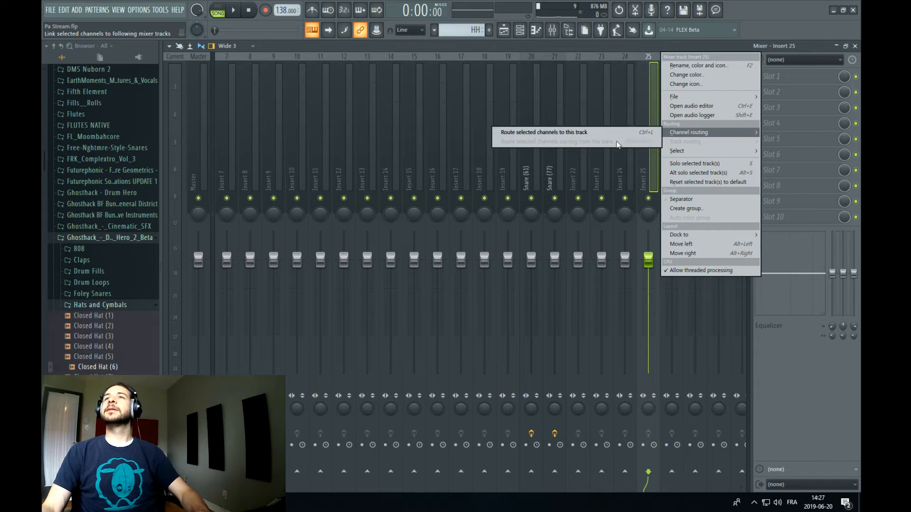
{"action": "left_click", "coordinate": [607, 133]}
Play the arrangement from the start and open the HH pattern's Closed Hat (6) notes in the piano roll
{"action": "key", "text": "space"}
{"action": "left_click", "coordinate": [504, 30]}
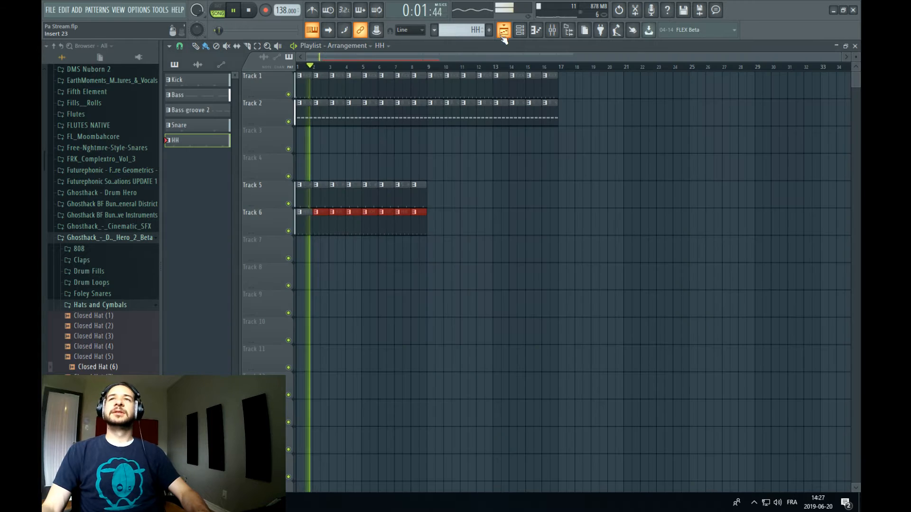
{"action": "double_click", "coordinate": [400, 229]}
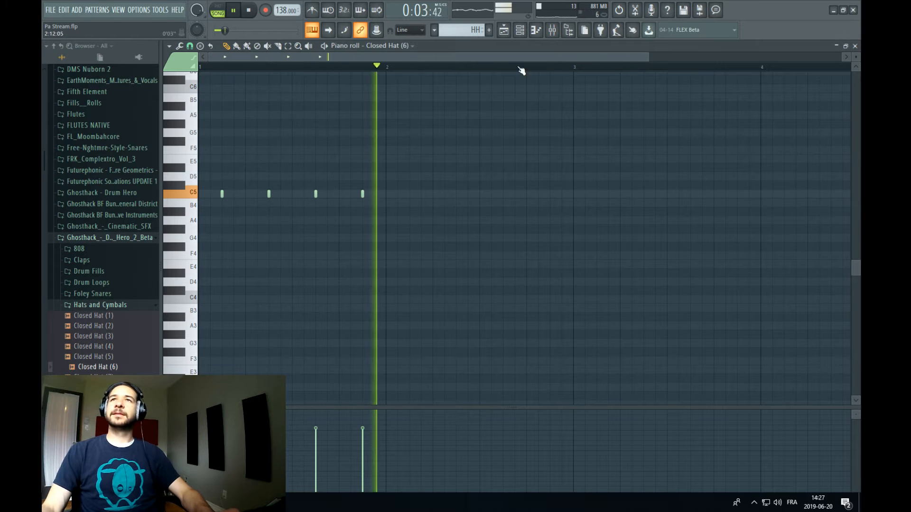
Open the first Duck effect on the Serum mixer track and play the arrangement from the start
{"action": "left_click", "coordinate": [542, 33]}
{"action": "key", "text": "F6"}
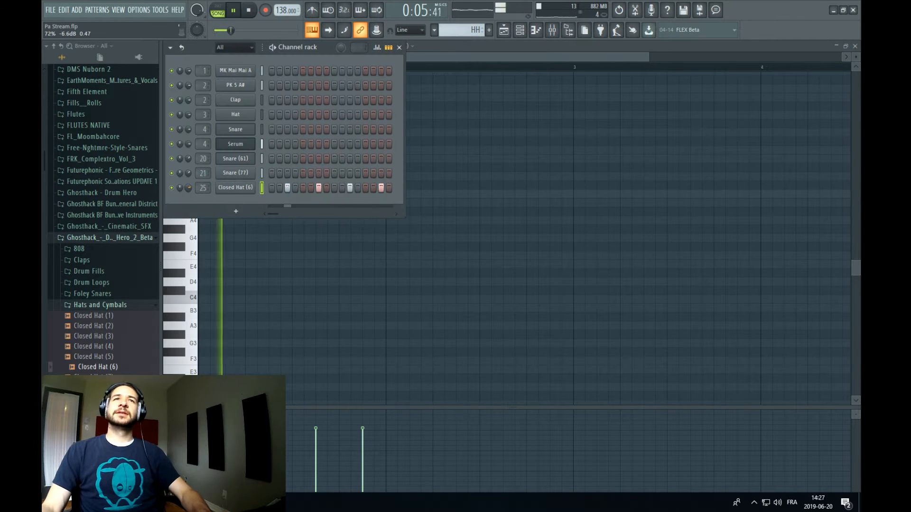
{"action": "key", "text": "space"}
{"action": "key", "text": "F9"}
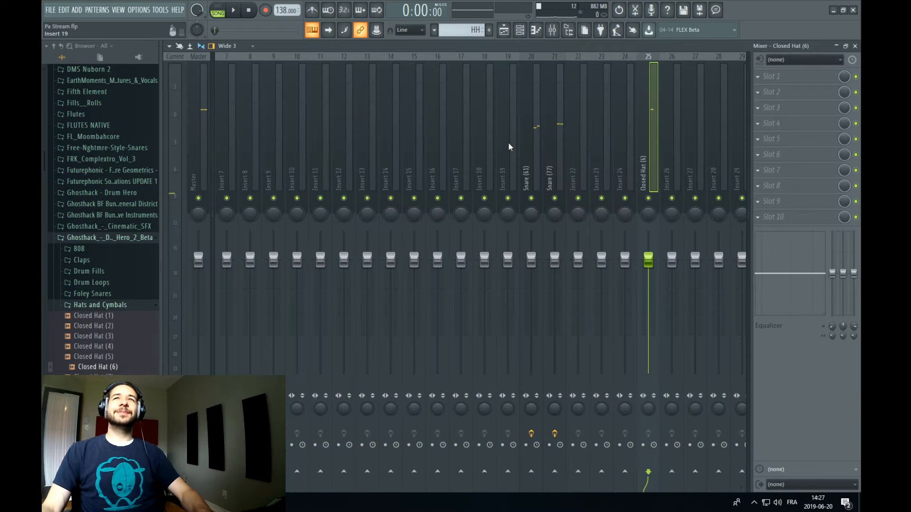
{"action": "scroll", "coordinate": [509, 146], "scroll_direction": "up", "scroll_amount": 3}
{"action": "left_click", "coordinate": [298, 152]}
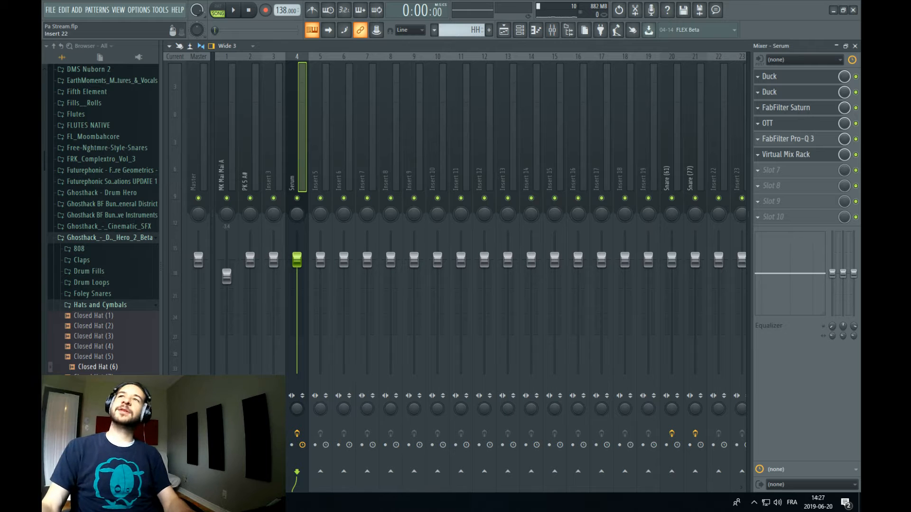
{"action": "left_click", "coordinate": [803, 93]}
{"action": "key", "text": "space"}
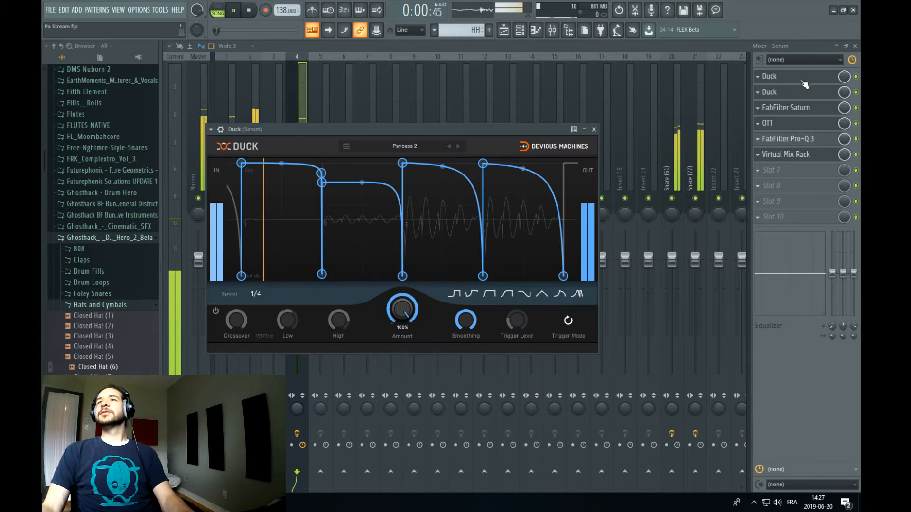
{"action": "left_click", "coordinate": [803, 81]}
{"action": "left_click", "coordinate": [806, 84]}
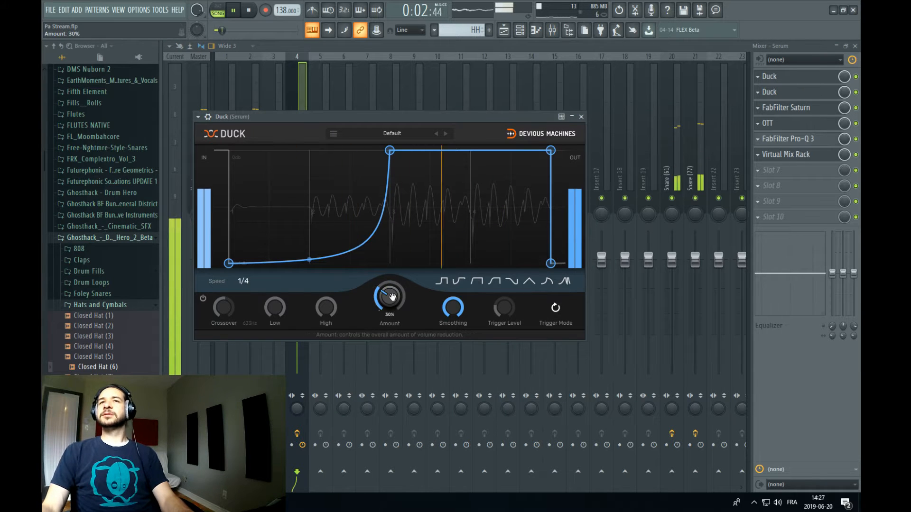
Set the first Duck's amount to 36% and reshape its curve to stay fully ducked for a quarter cycle before rising to the midpoint
{"action": "left_click_drag", "start_coordinate": [392, 297], "coordinate": [393, 291]}
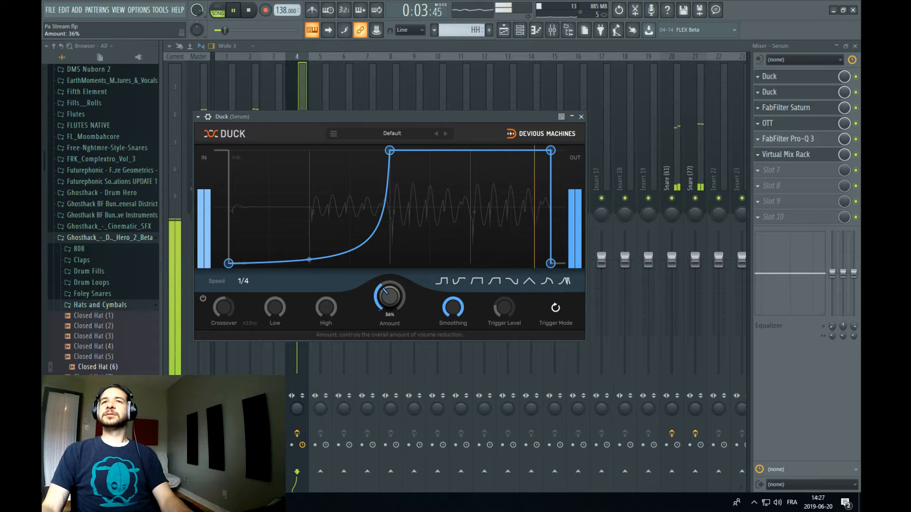
{"action": "double_click", "coordinate": [309, 251]}
{"action": "left_click_drag", "start_coordinate": [310, 250], "coordinate": [309, 263]}
{"action": "mouse_move", "coordinate": [347, 209]}
{"action": "left_mouse_down"}
{"action": "mouse_move", "coordinate": [349, 163]}
{"action": "mouse_move", "coordinate": [349, 199]}
{"action": "left_mouse_up"}
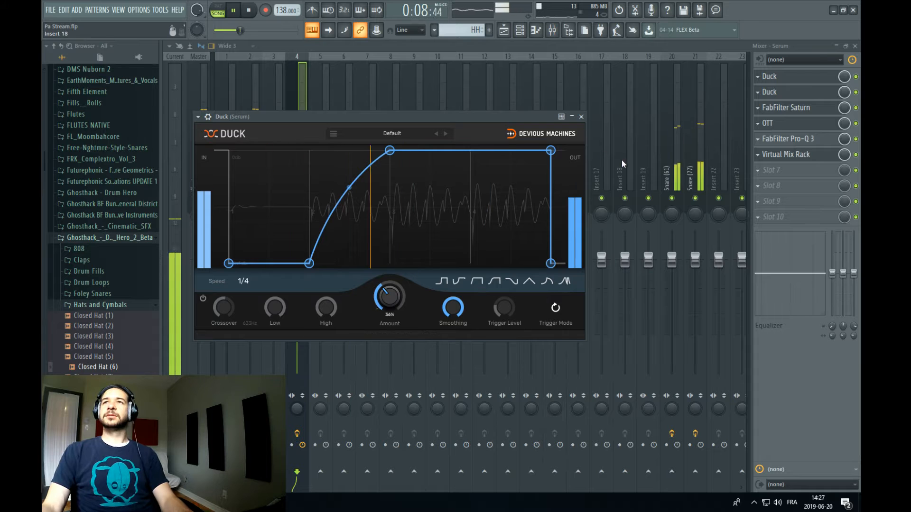
Mute the Snare (61) and Snare (77) mixer tracks while the arrangement plays
{"action": "left_click", "coordinate": [665, 161]}
{"action": "scroll", "coordinate": [600, 166], "scroll_direction": "down", "scroll_amount": 4}
{"action": "scroll", "coordinate": [516, 154], "scroll_direction": "up", "scroll_amount": 4}
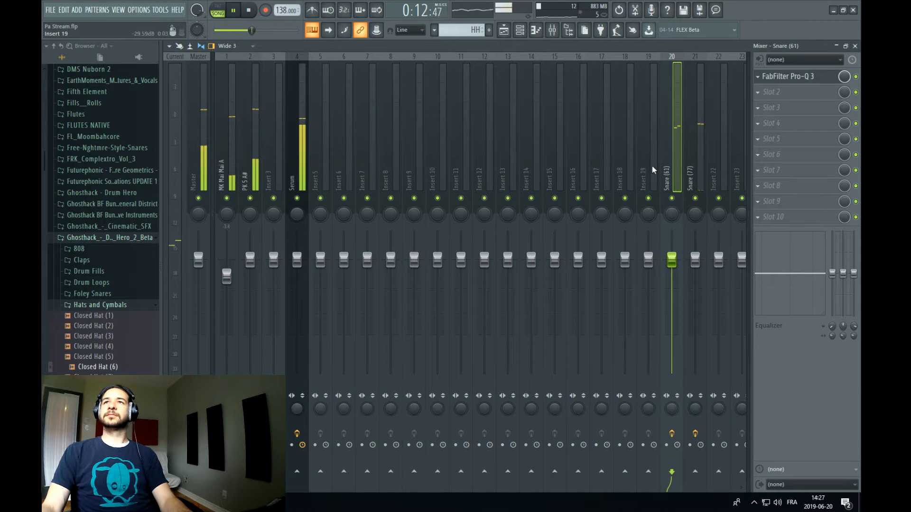
{"action": "left_click", "coordinate": [672, 198]}
{"action": "left_click", "coordinate": [695, 199]}
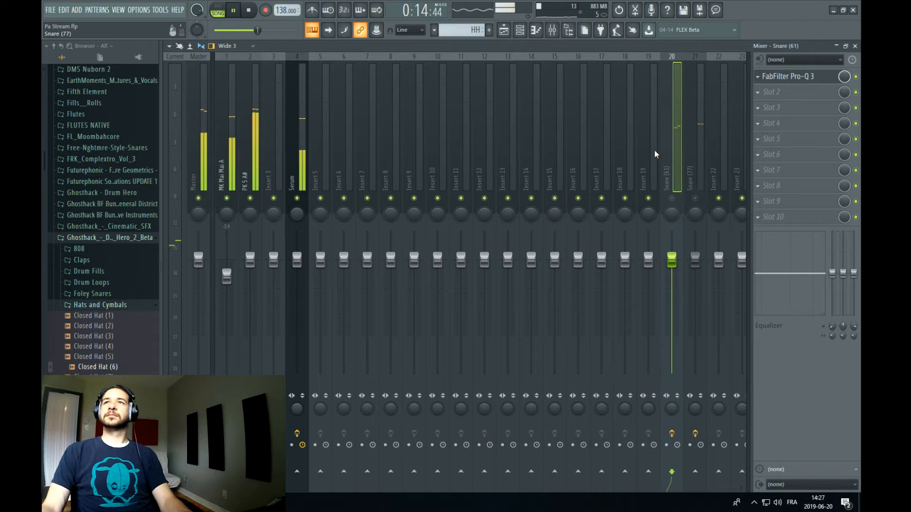
{"action": "left_click", "coordinate": [520, 30]}
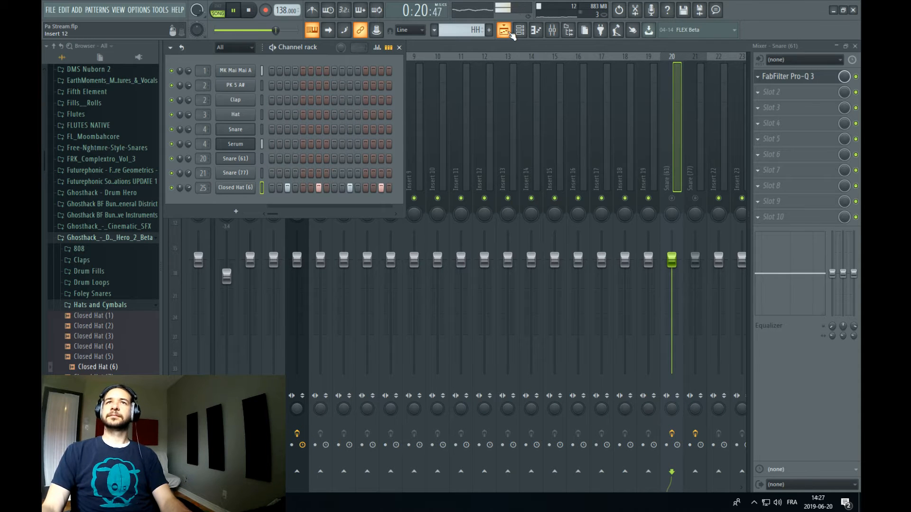
{"action": "left_click", "coordinate": [501, 47]}
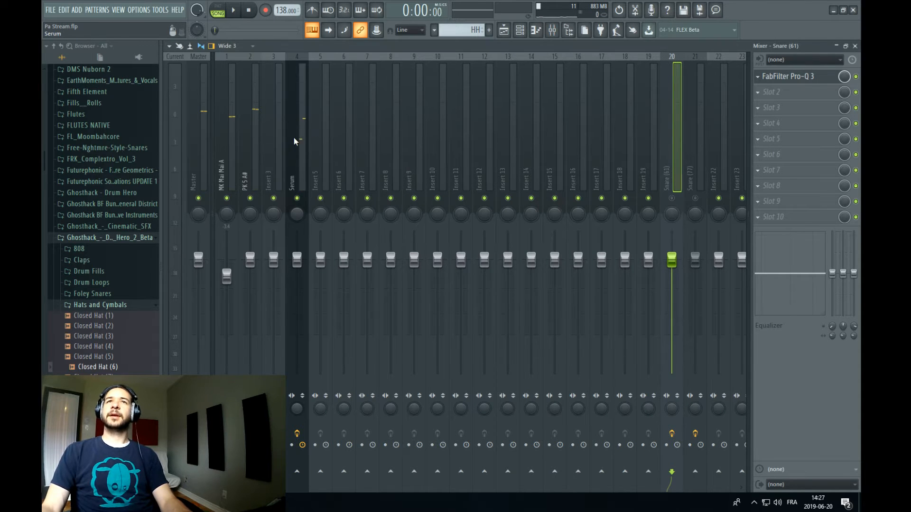
Open FabFilter Saturn on the Serum track, raise the band 2 and 3 crossovers, and set the band 1 crossover to about 93 Hz
{"action": "left_click", "coordinate": [295, 141]}
{"action": "key", "text": "space"}
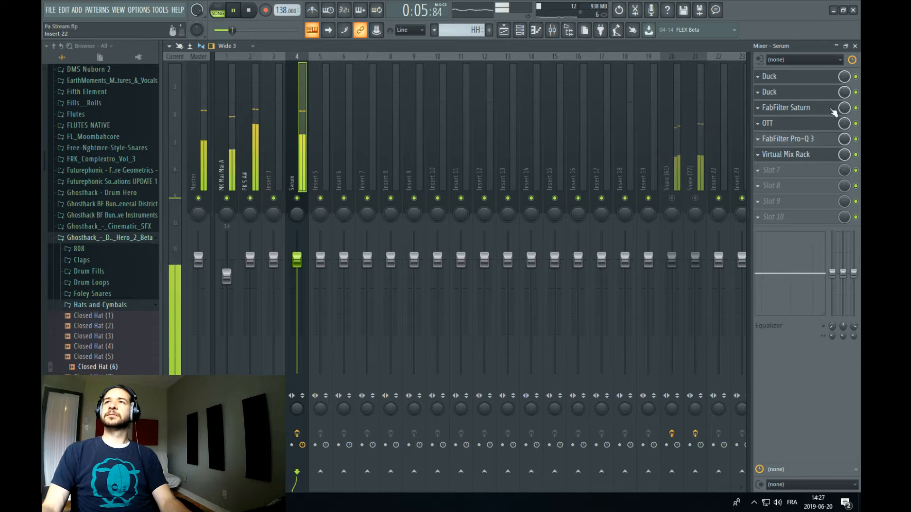
{"action": "left_click", "coordinate": [788, 108]}
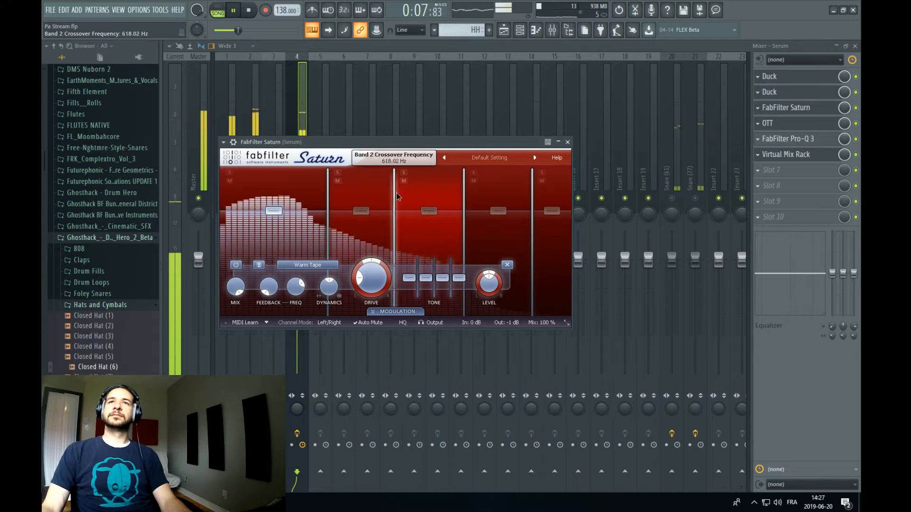
{"action": "left_click_drag", "start_coordinate": [393, 195], "coordinate": [493, 197]}
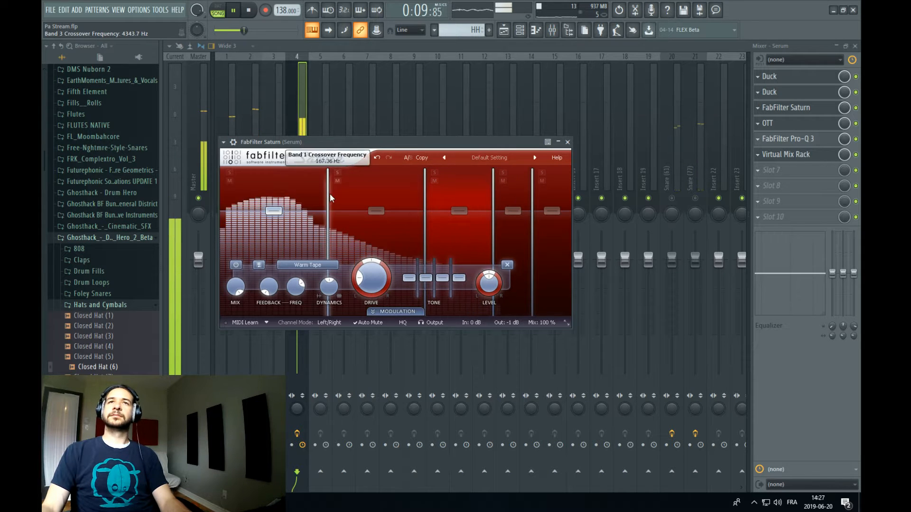
{"action": "left_click_drag", "start_coordinate": [325, 196], "coordinate": [295, 186]}
{"action": "left_click_drag", "start_coordinate": [295, 187], "coordinate": [298, 185]}
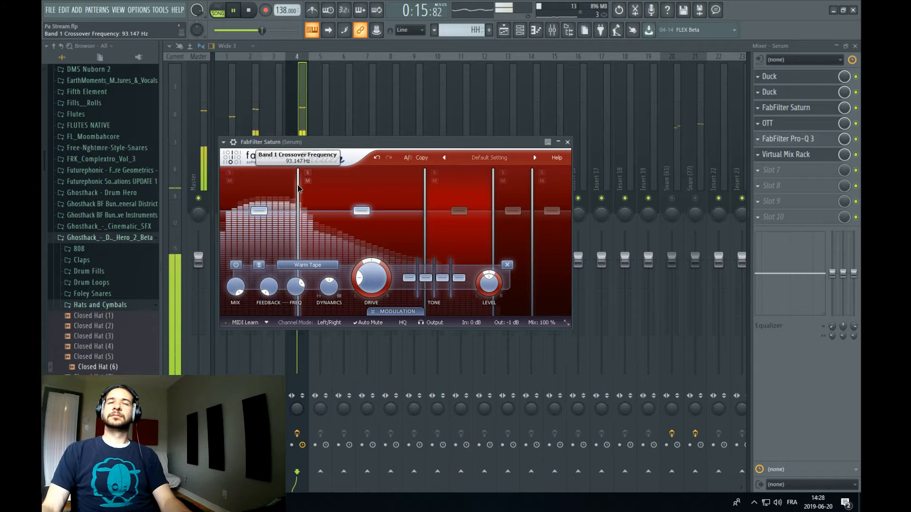
Lower Saturn's band 2 crossover, set the band 3 crossover to about 1678 Hz, and briefly play back the result
{"action": "left_click_drag", "start_coordinate": [425, 194], "coordinate": [375, 198]}
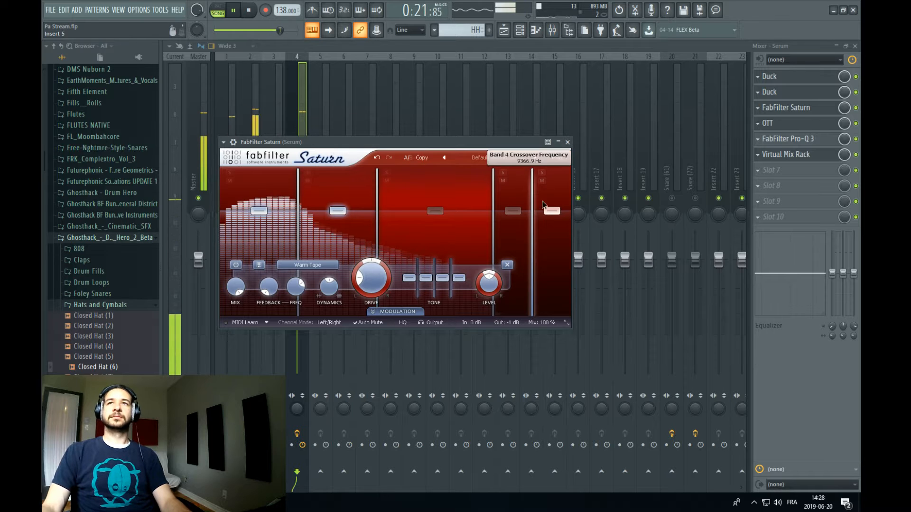
{"action": "left_click_drag", "start_coordinate": [493, 199], "coordinate": [442, 199]}
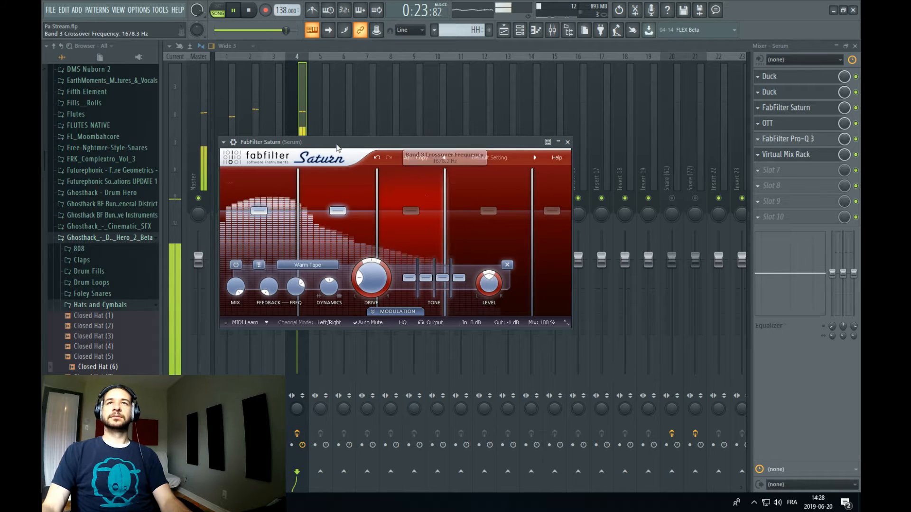
{"action": "key", "text": "space"}
{"action": "key", "text": "Escape"}
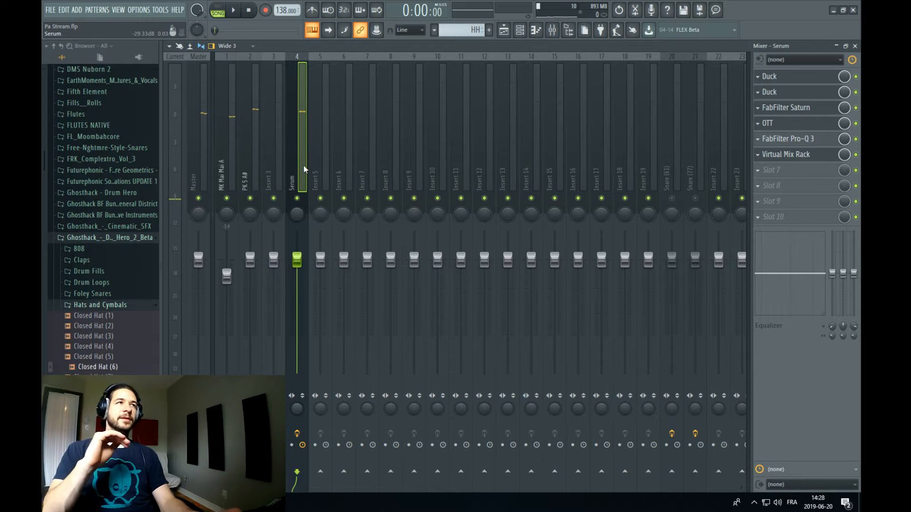
{"action": "key", "text": "space"}
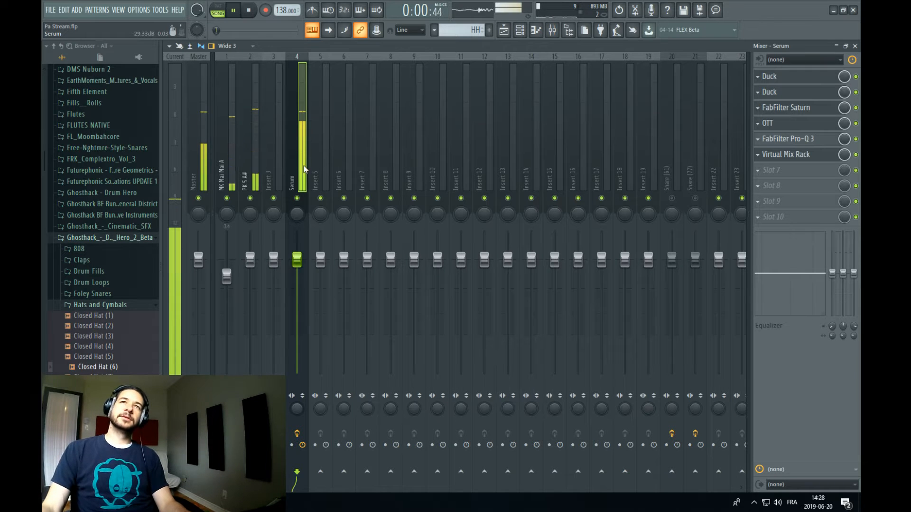
{"action": "key", "text": "space"}
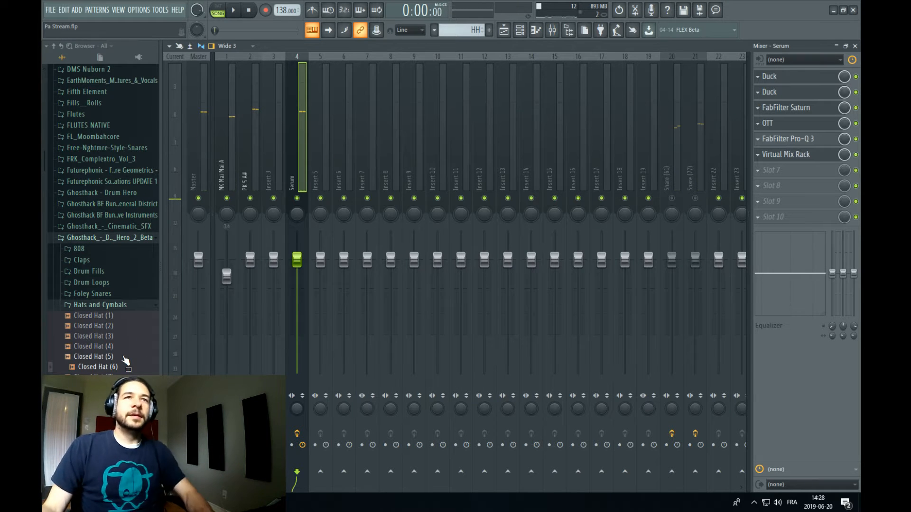
Check the PK 5 A# channel's sample settings and open the Kick pattern's notes from the playlist in the piano roll
{"action": "left_click", "coordinate": [121, 308]}
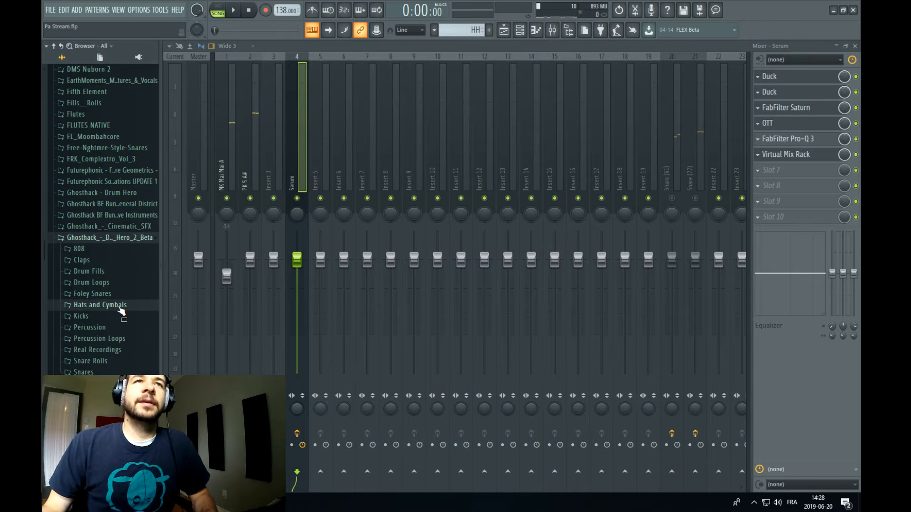
{"action": "scroll", "coordinate": [120, 309], "scroll_direction": "up", "scroll_amount": 4}
{"action": "scroll", "coordinate": [121, 310], "scroll_direction": "up", "scroll_amount": 5}
{"action": "left_click", "coordinate": [520, 29]}
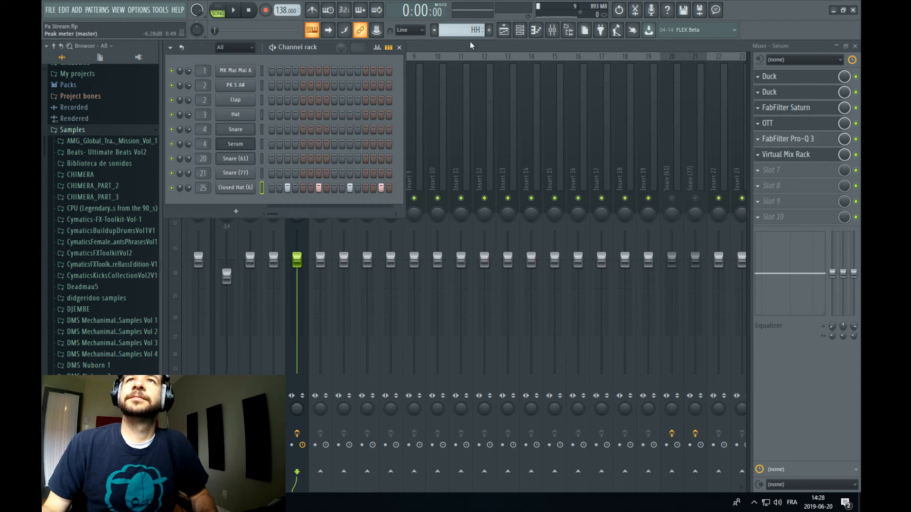
{"action": "left_click", "coordinate": [247, 85]}
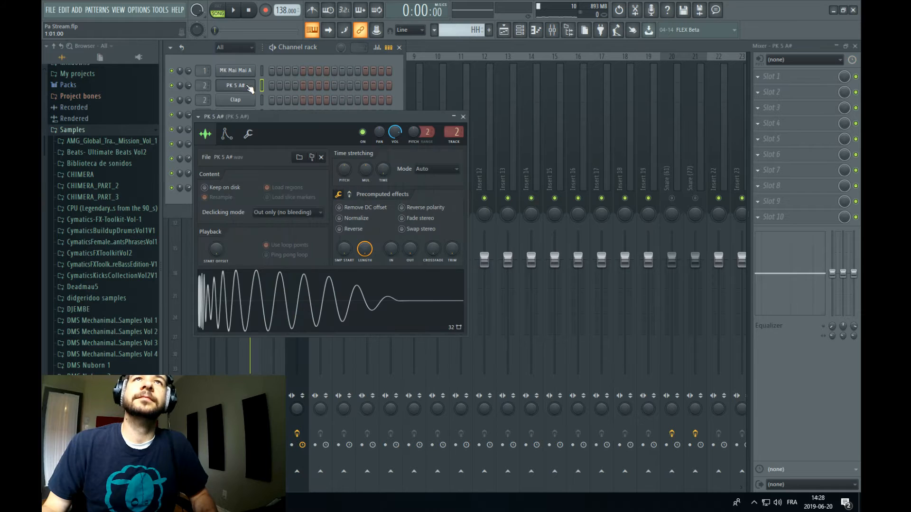
{"action": "left_click", "coordinate": [299, 311]}
{"action": "left_click", "coordinate": [508, 41]}
{"action": "left_click", "coordinate": [505, 31]}
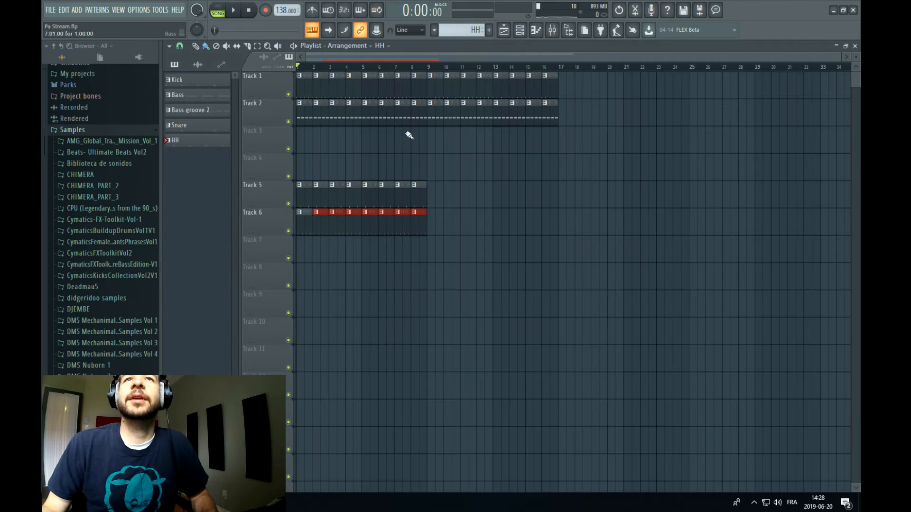
{"action": "double_click", "coordinate": [304, 85]}
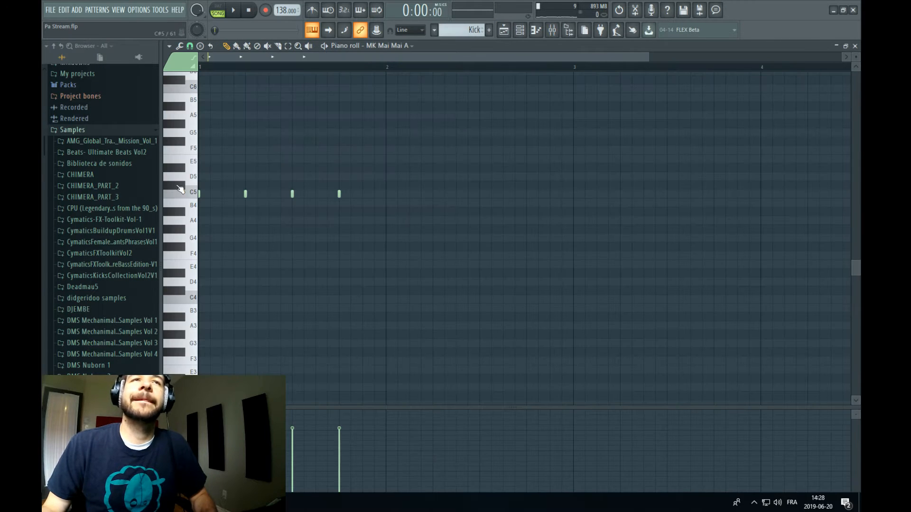
Open the Marvin Kicks folder under Kicks in the Psytrance Visions Ghosthack Pack in the sample browser
{"action": "scroll", "coordinate": [118, 236], "scroll_direction": "down", "scroll_amount": 6}
{"action": "scroll", "coordinate": [117, 235], "scroll_direction": "up", "scroll_amount": 3}
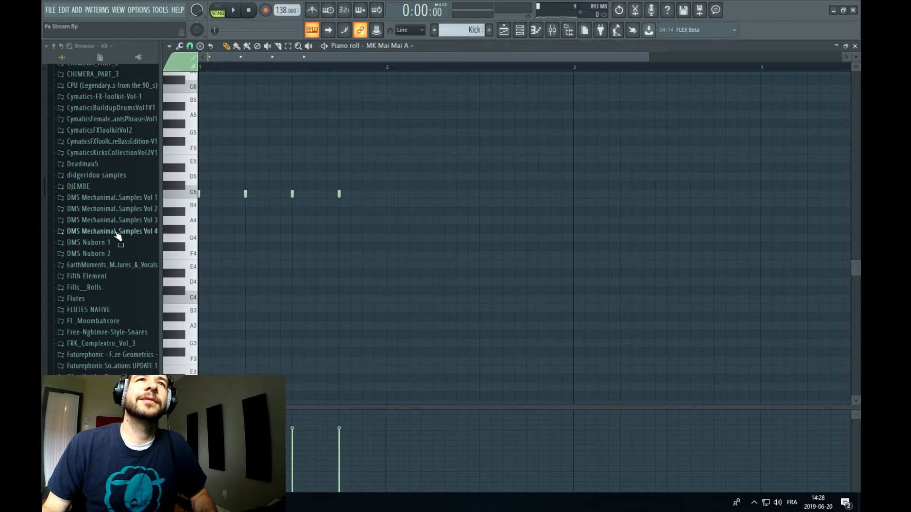
{"action": "scroll", "coordinate": [118, 235], "scroll_direction": "down", "scroll_amount": 15}
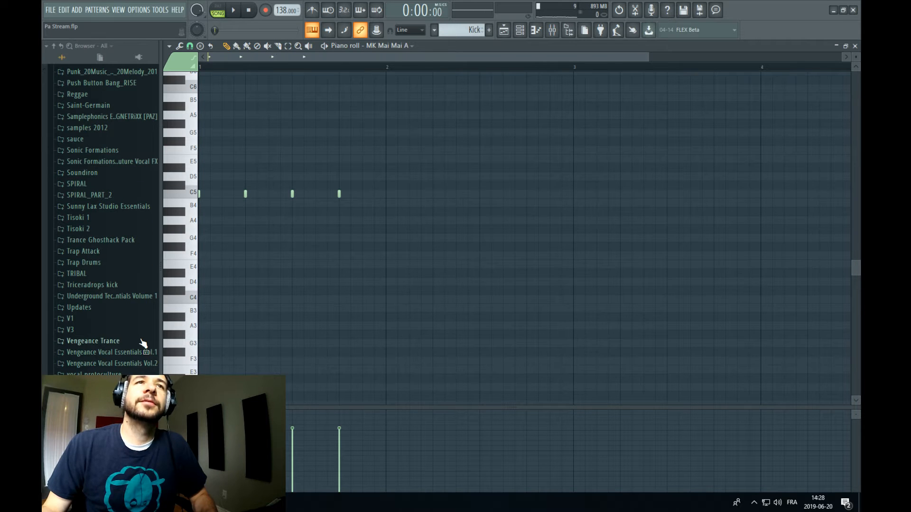
{"action": "scroll", "coordinate": [140, 335], "scroll_direction": "up", "scroll_amount": 7}
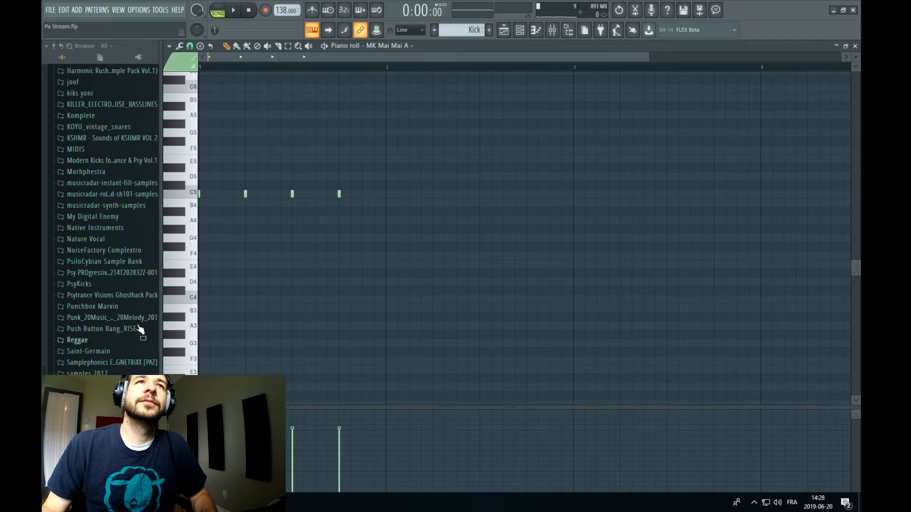
{"action": "left_click", "coordinate": [119, 296]}
{"action": "left_click", "coordinate": [81, 340]}
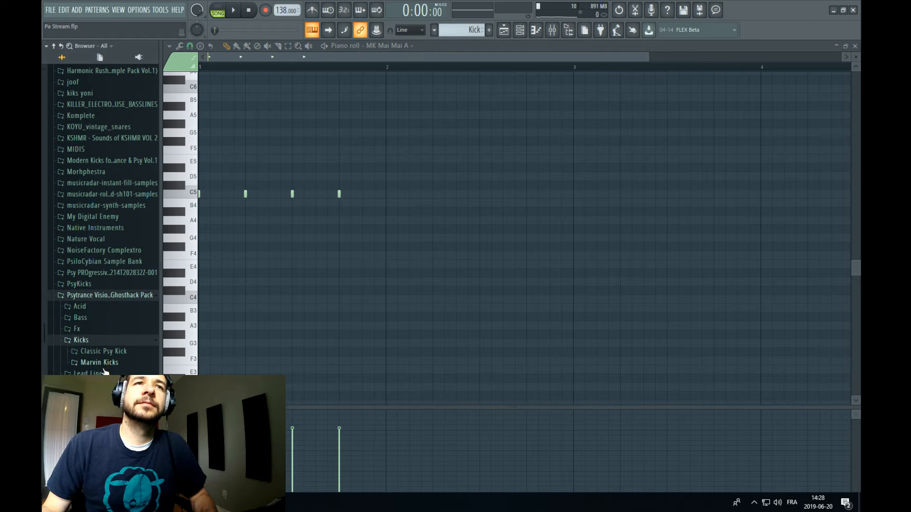
{"action": "left_click", "coordinate": [105, 365]}
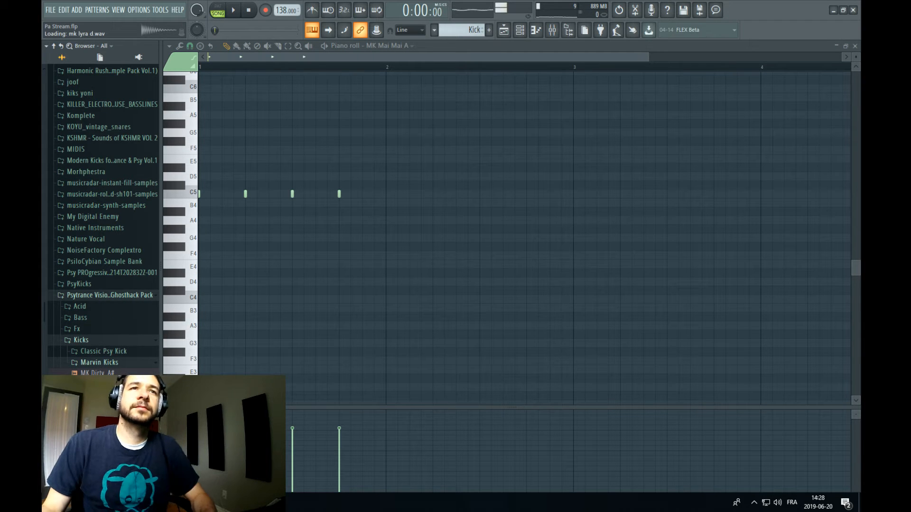
Audition the Marvin kicks, replace the PK 5 A# channel's sample with MK Ranger 2 A, and play the arrangement
{"action": "left_click", "coordinate": [99, 407]}
{"action": "left_click", "coordinate": [98, 418]}
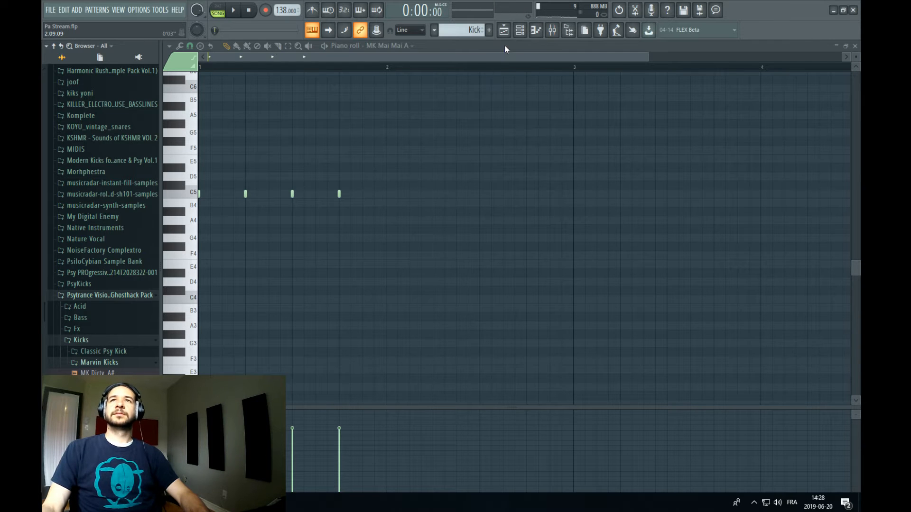
{"action": "left_click", "coordinate": [520, 31]}
{"action": "left_click_drag", "start_coordinate": [98, 419], "coordinate": [243, 84]}
{"action": "key", "text": "space"}
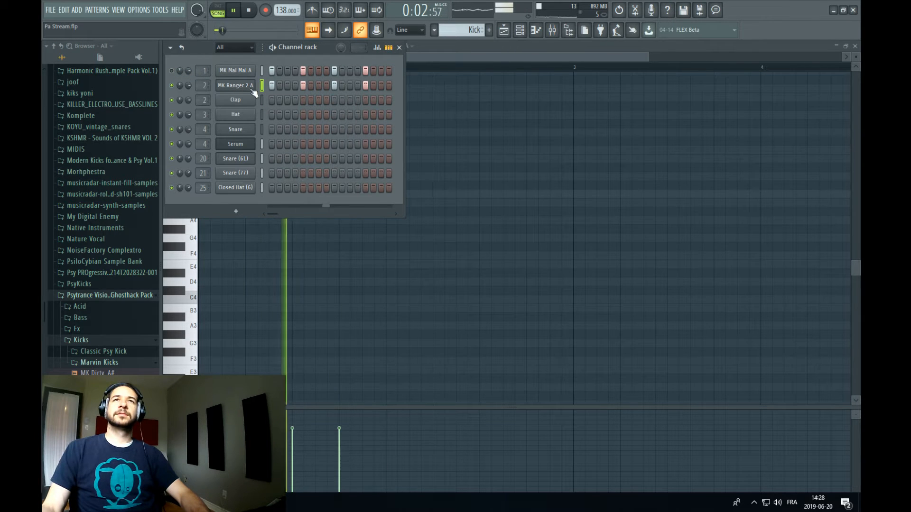
Enable the MK Ranger 2 A channel's volume envelope and shape it with no attack or hold, a short decay and no sustain
{"action": "left_click", "coordinate": [236, 87]}
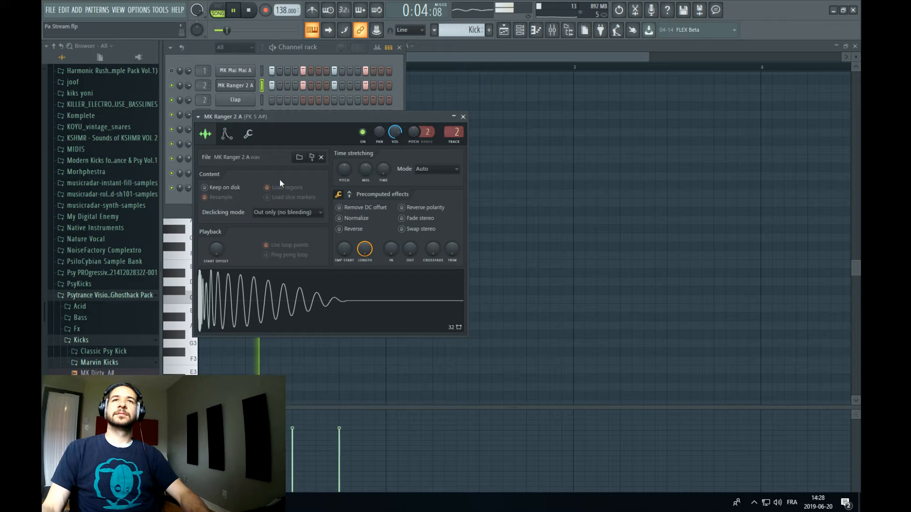
{"action": "left_click", "coordinate": [227, 134]}
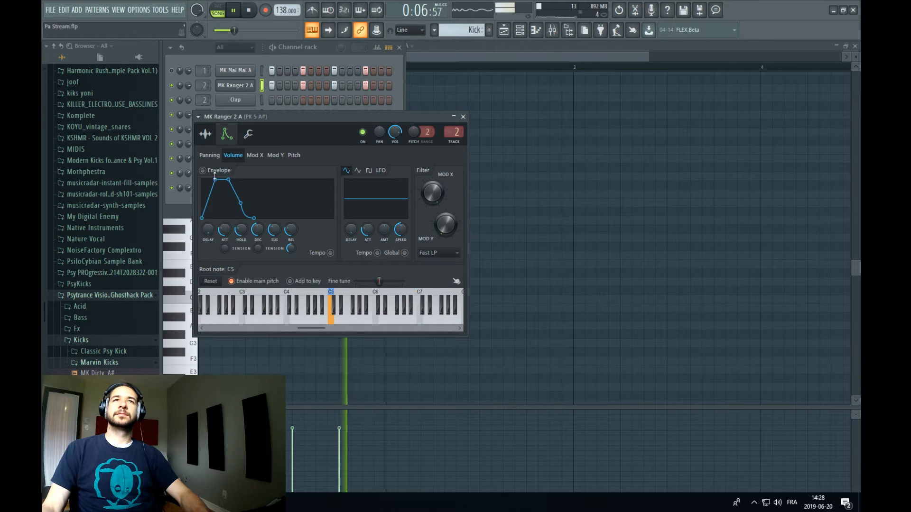
{"action": "left_click_drag", "start_coordinate": [221, 231], "coordinate": [259, 222]}
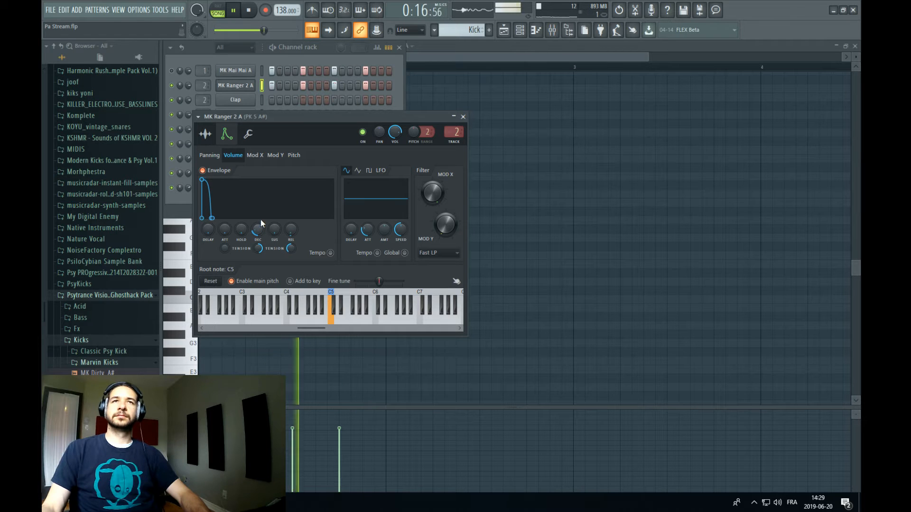
Stop playback to audition the MK Mai Mai A kick, and open the Classic Psy Kick folder in the sample browser
{"action": "key", "text": "space"}
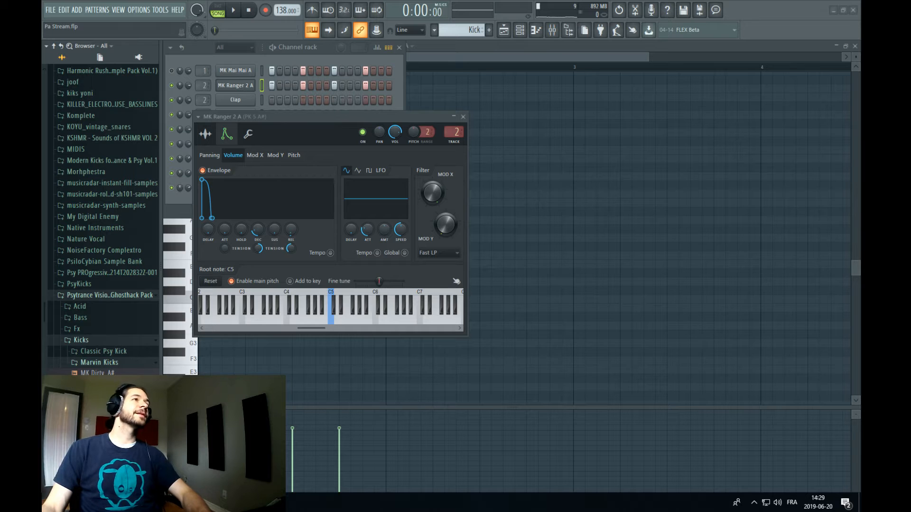
{"action": "left_click", "coordinate": [98, 407]}
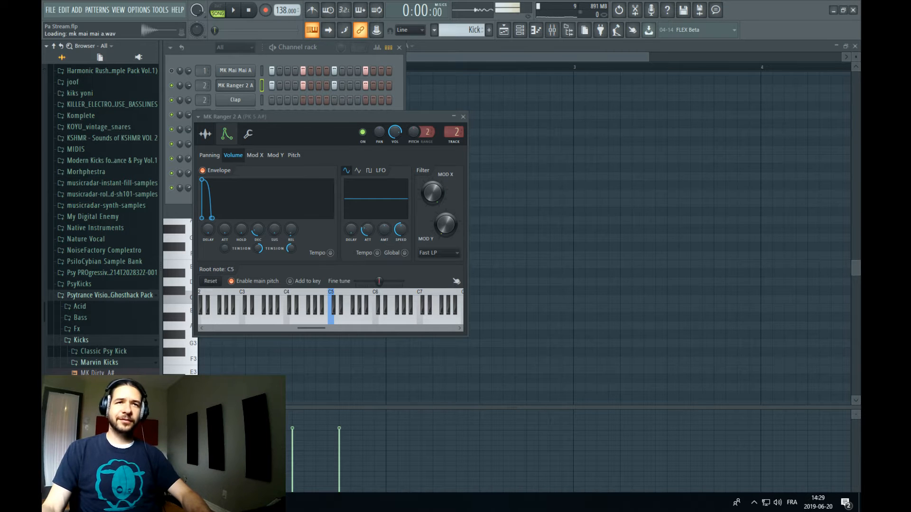
{"action": "left_click", "coordinate": [120, 352]}
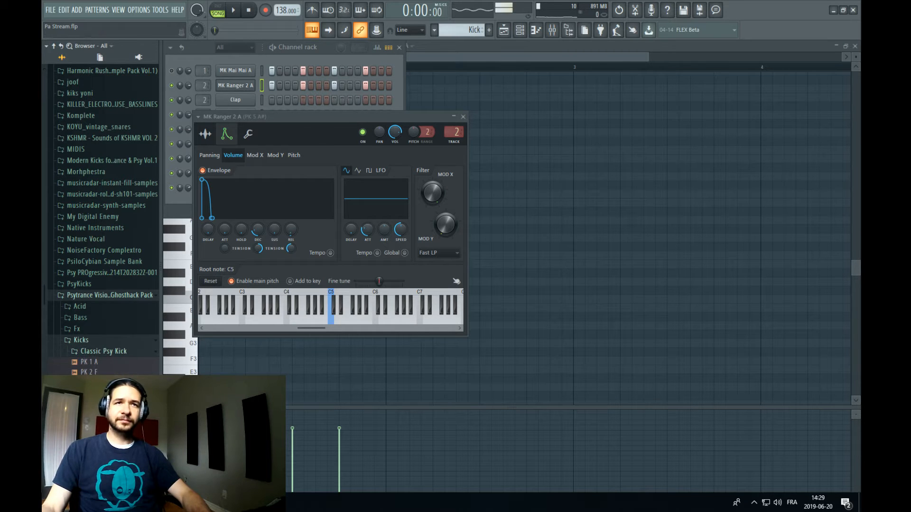
Audition the kick samples in the Classic Psy Kick folder, from PK 1 A through PK 16 B, for a second kick layer
{"action": "scroll", "coordinate": [119, 429], "scroll_direction": "down", "scroll_amount": 4}
{"action": "left_click", "coordinate": [120, 352]}
{"action": "left_click", "coordinate": [118, 332]}
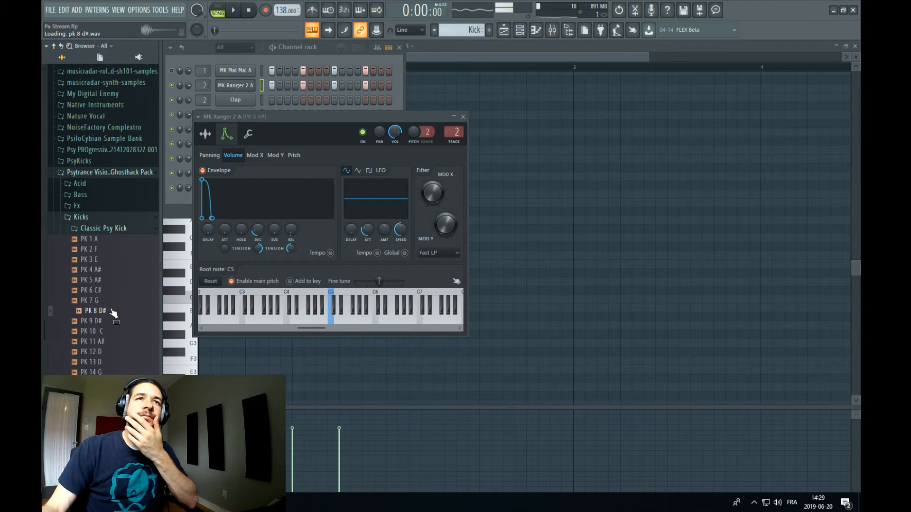
{"action": "left_click", "coordinate": [104, 250]}
{"action": "left_click", "coordinate": [106, 241]}
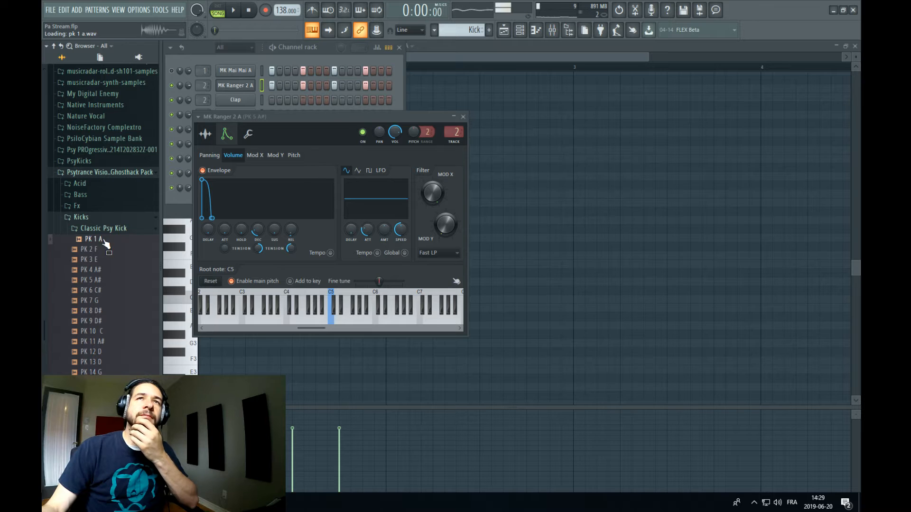
{"action": "left_click", "coordinate": [107, 262]}
{"action": "left_click", "coordinate": [109, 270]}
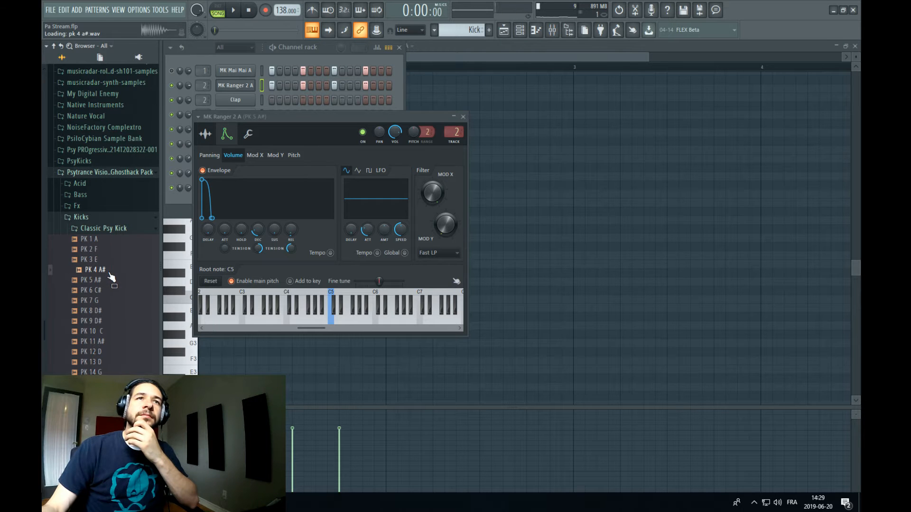
{"action": "left_click", "coordinate": [112, 280]}
{"action": "left_click", "coordinate": [116, 291]}
{"action": "left_click", "coordinate": [117, 304]}
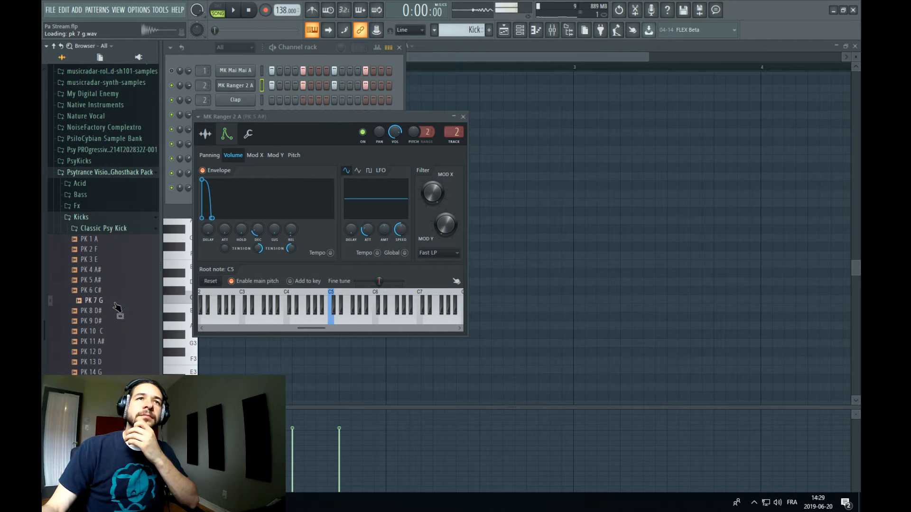
{"action": "left_click", "coordinate": [118, 313]}
{"action": "left_click", "coordinate": [121, 324]}
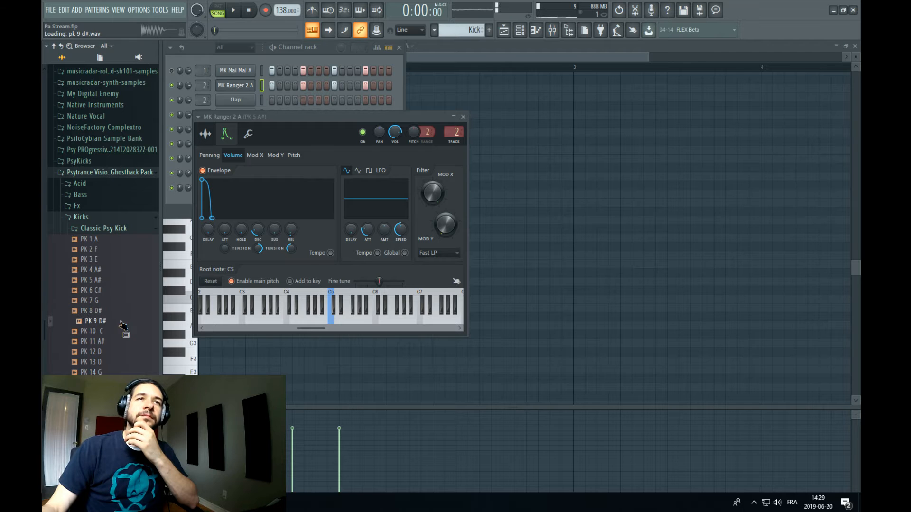
{"action": "left_click", "coordinate": [122, 333]}
{"action": "left_click", "coordinate": [123, 342]}
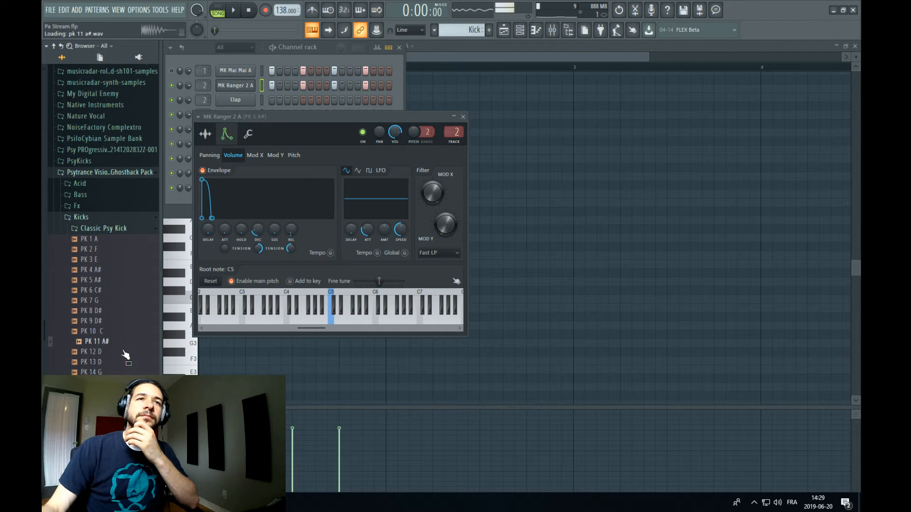
{"action": "left_click", "coordinate": [124, 352]}
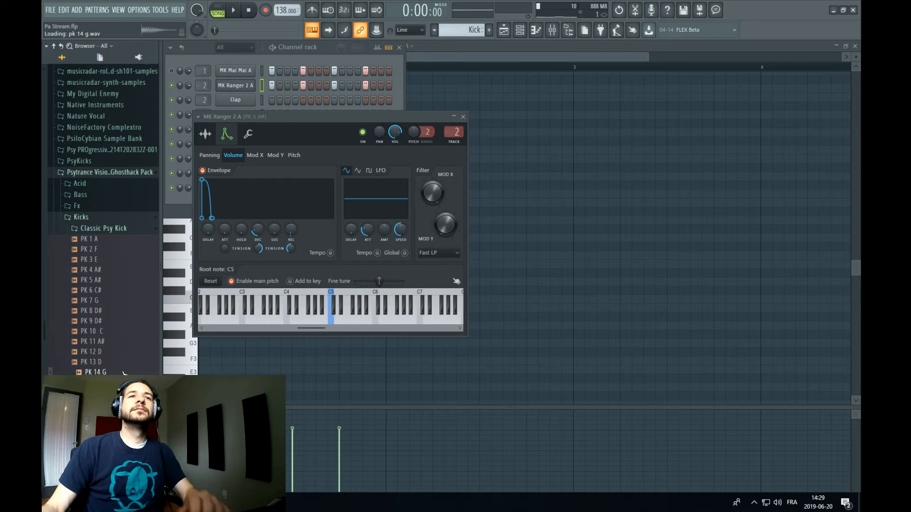
{"action": "left_click", "coordinate": [122, 372]}
{"action": "left_click", "coordinate": [116, 270]}
{"action": "left_click", "coordinate": [117, 261]}
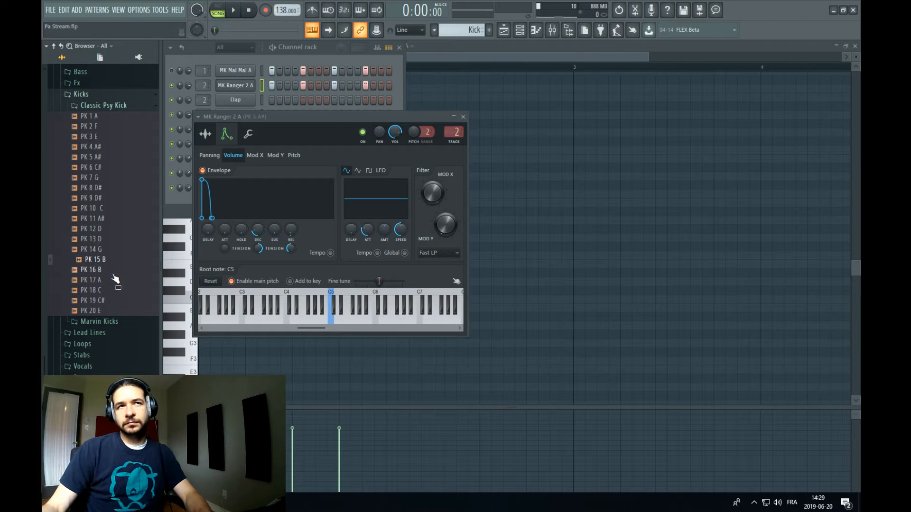
Preview the last kicks in the Classic Psy Kick folder, replace the second channel's sample with PK 17 A, and play the pattern
{"action": "left_click", "coordinate": [114, 272]}
{"action": "left_click", "coordinate": [112, 282]}
{"action": "left_click_drag", "start_coordinate": [114, 291], "coordinate": [240, 86]}
{"action": "key", "text": "space"}
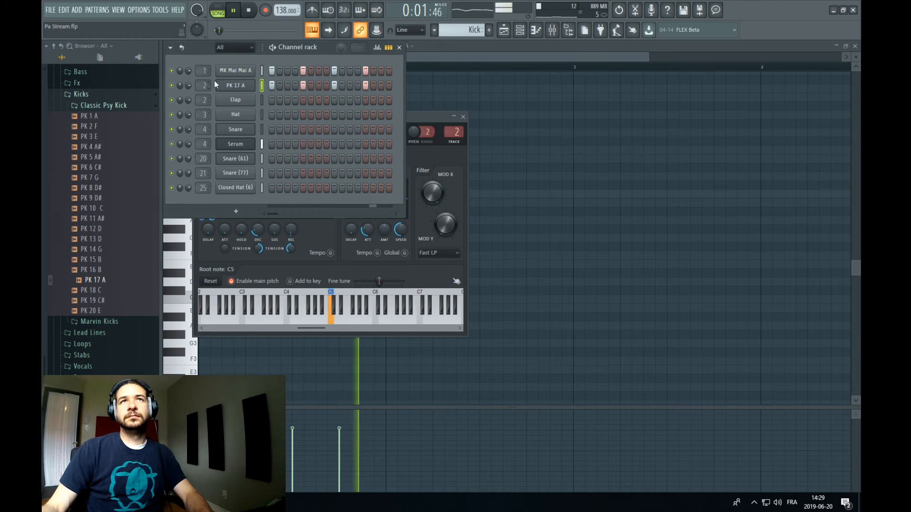
{"action": "key", "text": "space"}
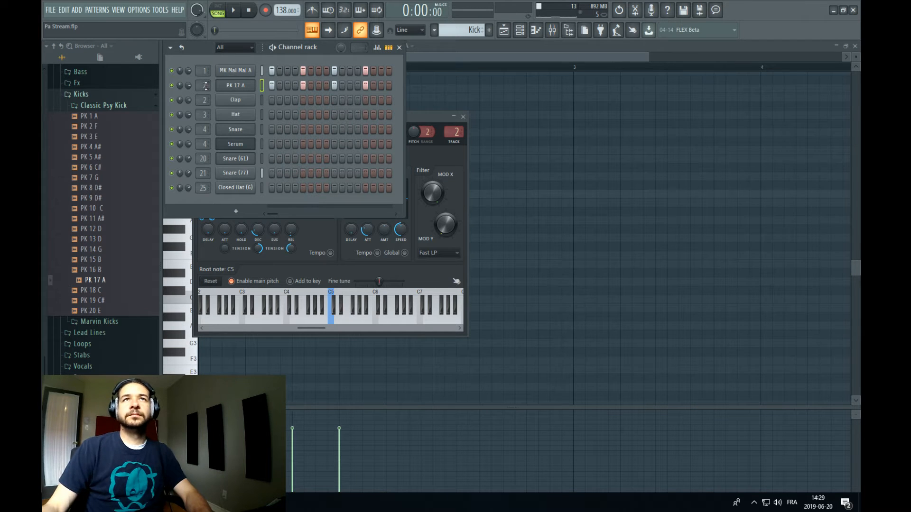
Preview more kick samples and replace the second channel's sample with MK Ranger A from the Marvin Kicks folder, checking it in playback
{"action": "left_click", "coordinate": [105, 127]}
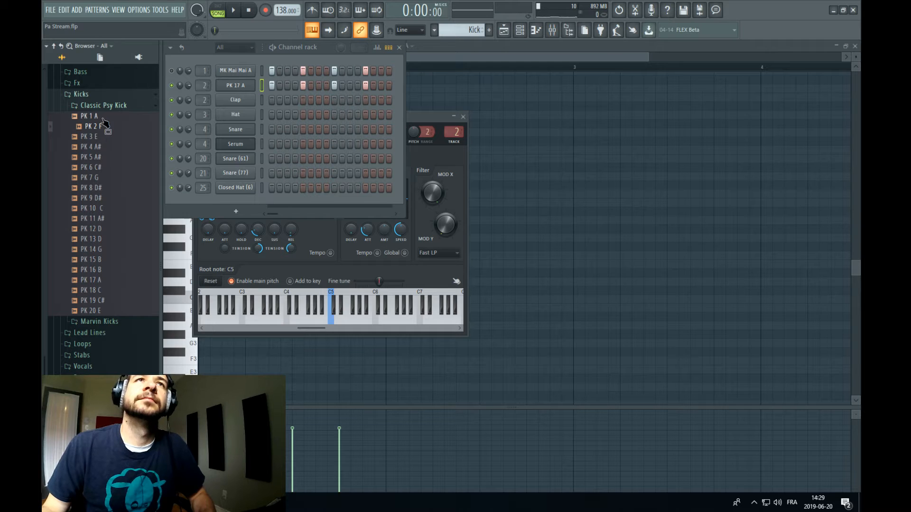
{"action": "left_click", "coordinate": [101, 137]}
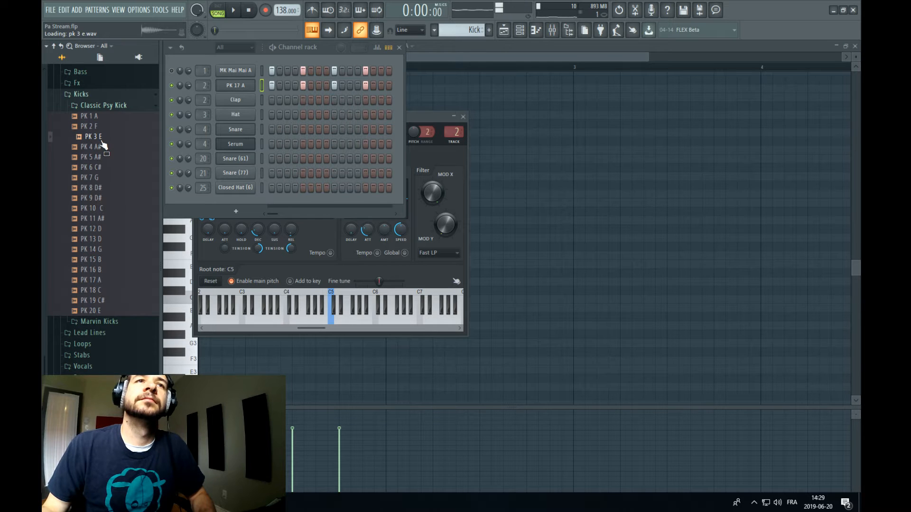
{"action": "left_click", "coordinate": [117, 311]}
{"action": "left_click", "coordinate": [112, 304]}
{"action": "left_click", "coordinate": [115, 323]}
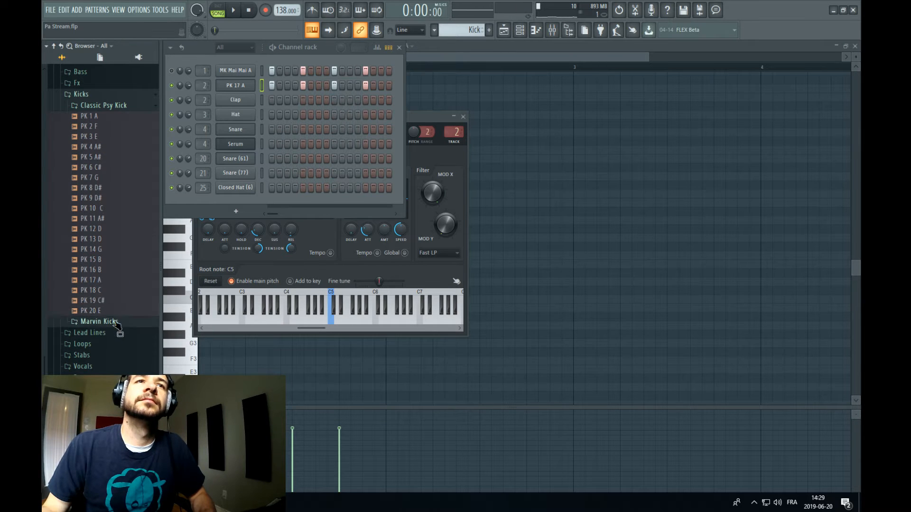
{"action": "left_click", "coordinate": [114, 363]}
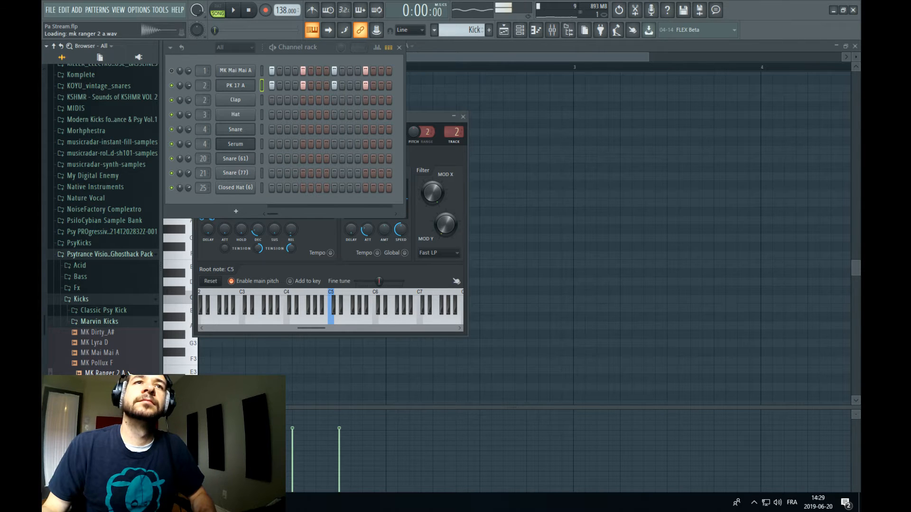
{"action": "left_click_drag", "start_coordinate": [109, 384], "coordinate": [239, 88]}
{"action": "key", "text": "space"}
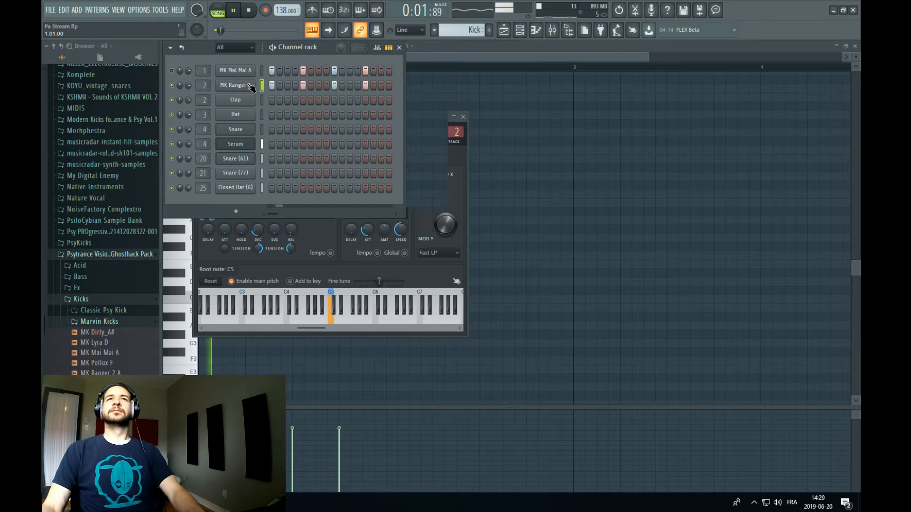
{"action": "left_click", "coordinate": [236, 85]}
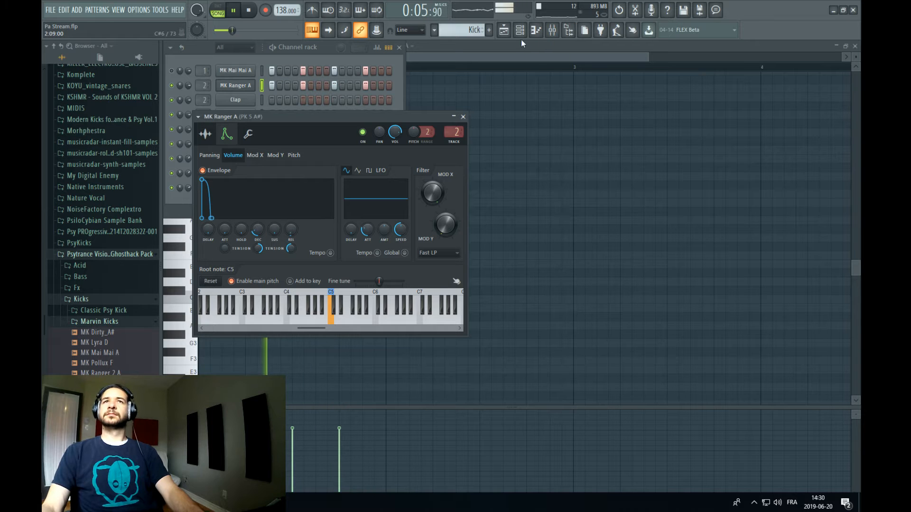
{"action": "key", "text": "space"}
{"action": "left_click", "coordinate": [211, 87]}
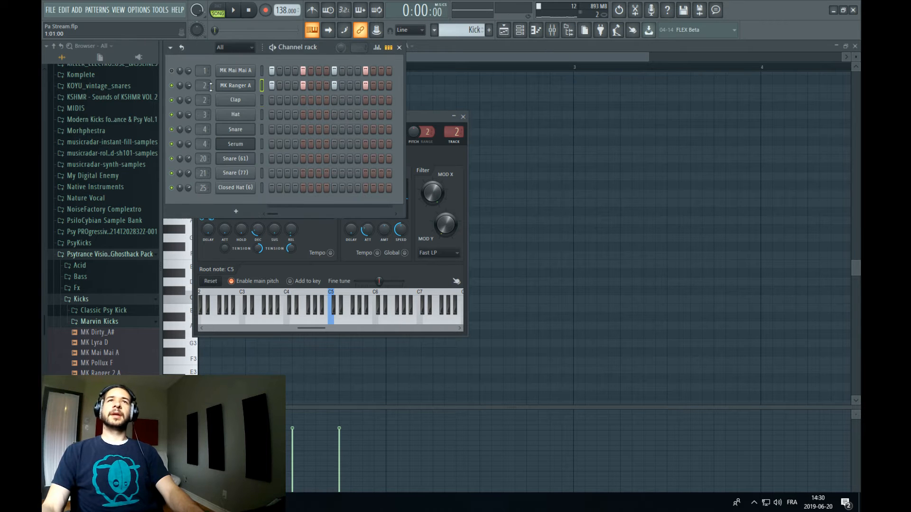
{"action": "left_click", "coordinate": [112, 302]}
{"action": "scroll", "coordinate": [133, 309], "scroll_direction": "down", "scroll_amount": 7}
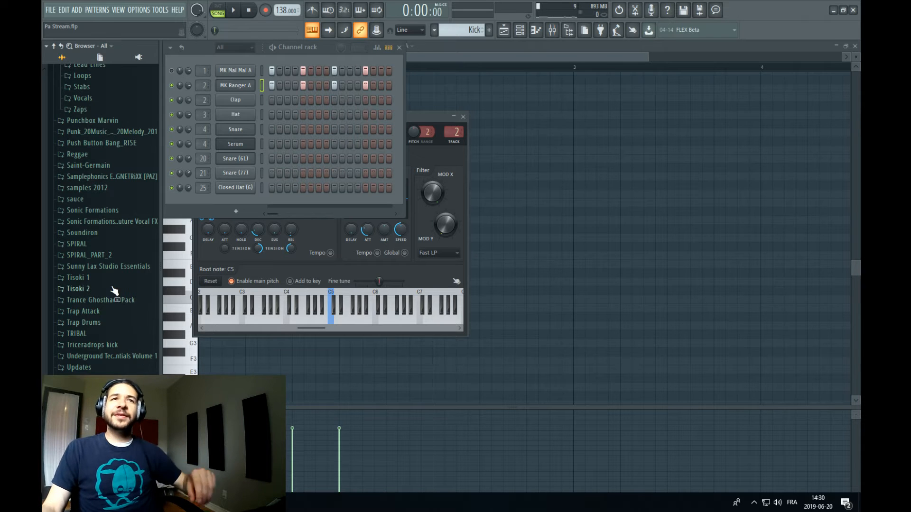
{"action": "scroll", "coordinate": [126, 304], "scroll_direction": "up", "scroll_amount": 7}
{"action": "scroll", "coordinate": [123, 327], "scroll_direction": "down", "scroll_amount": 4}
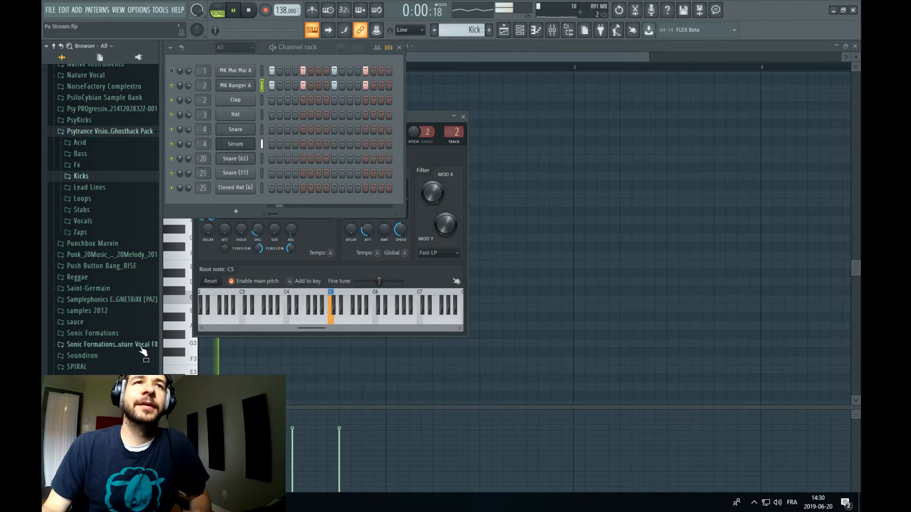
Show the Master track in the mixer, switch to Chrome to view the Psytrance Awakening Volume 3 page, and return to FL Studio
{"action": "left_click", "coordinate": [553, 31]}
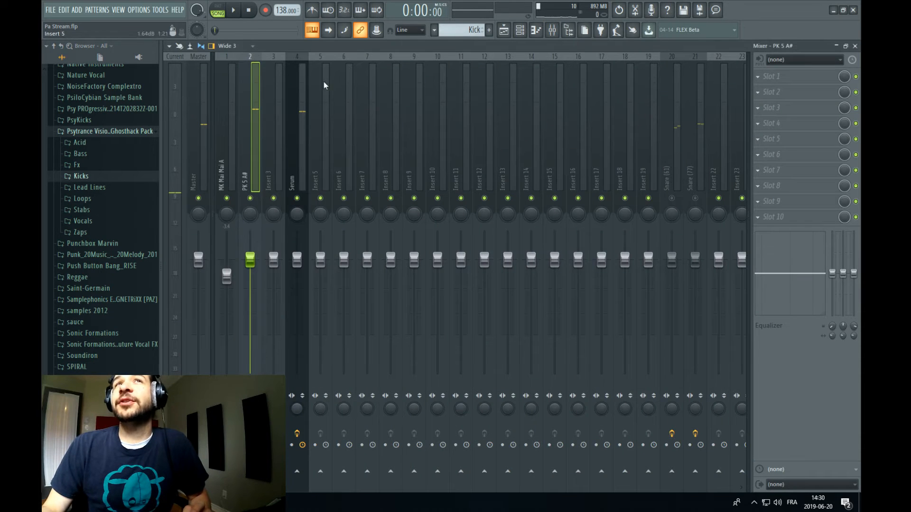
{"action": "left_click", "coordinate": [205, 124]}
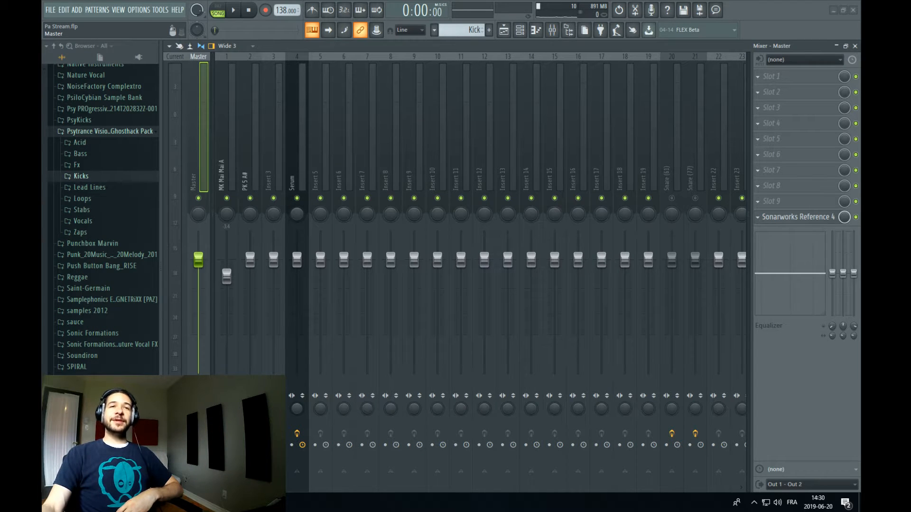
{"action": "key", "text": "alt+Tab"}
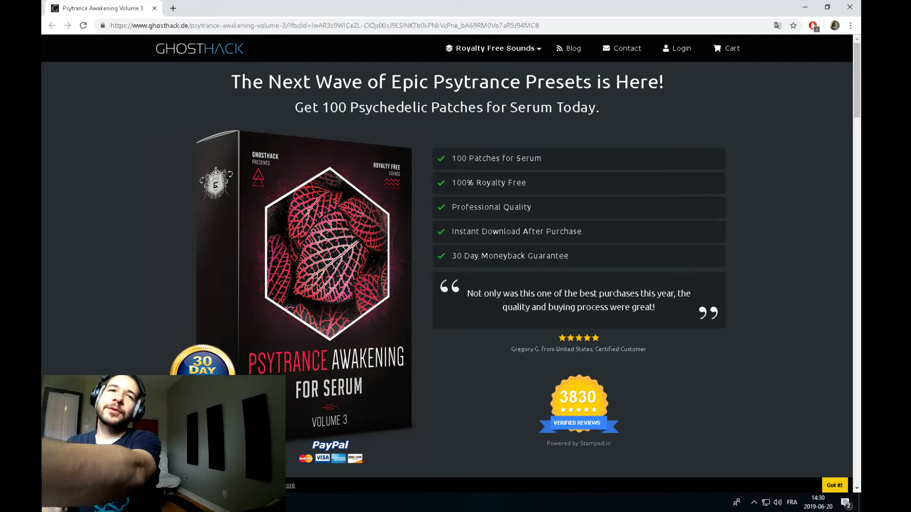
{"action": "key", "text": "alt+Tab"}
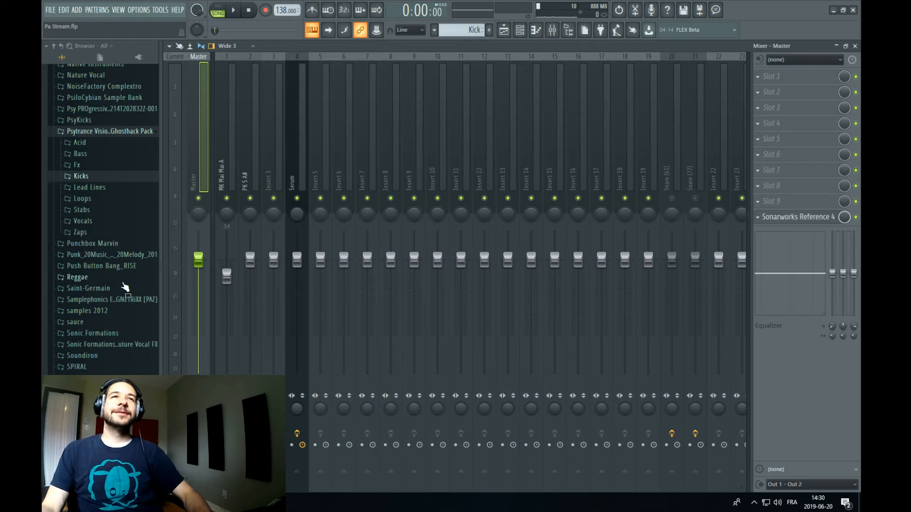
Browse the sample library to the Hats and Cymbals folder of the Ghosthack Hero 2 Beta pack and preview Closed Hat (6)
{"action": "scroll", "coordinate": [140, 274], "scroll_direction": "down", "scroll_amount": 6}
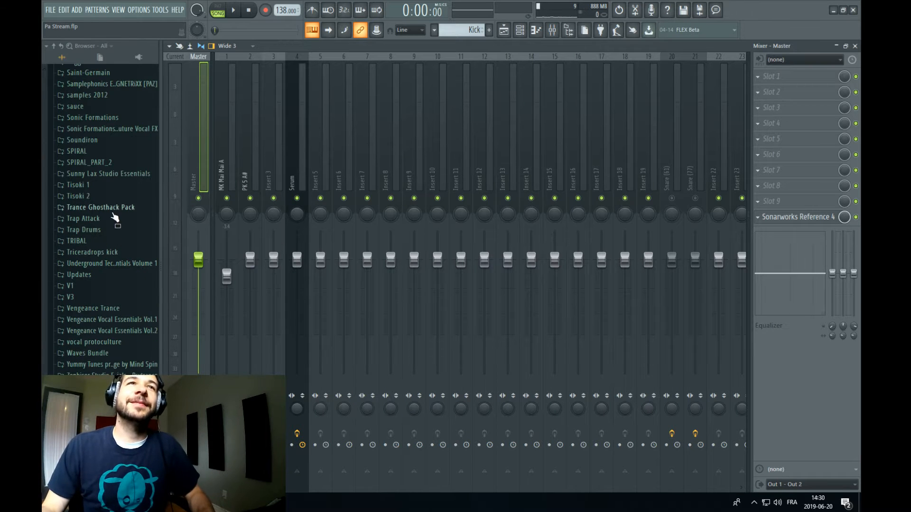
{"action": "left_click", "coordinate": [114, 196]}
{"action": "left_click", "coordinate": [100, 185]}
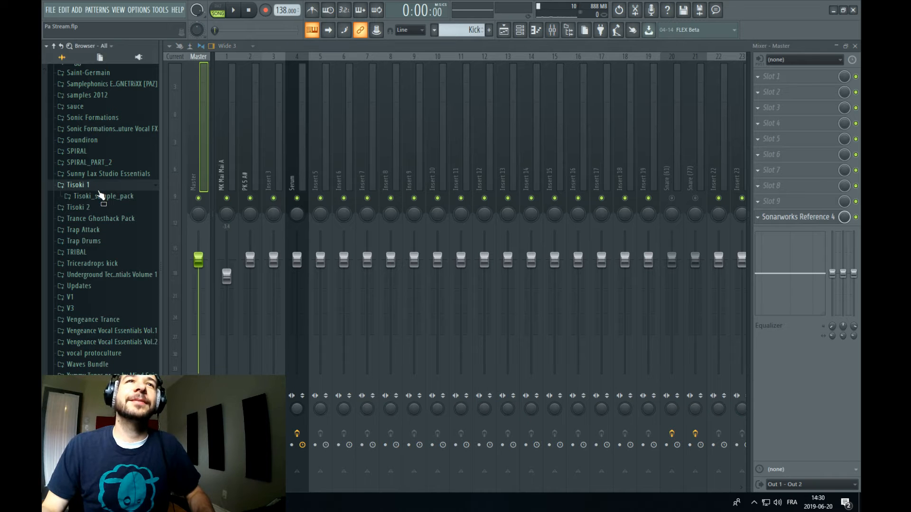
{"action": "left_click", "coordinate": [102, 197]}
{"action": "scroll", "coordinate": [129, 257], "scroll_direction": "down", "scroll_amount": 3}
{"action": "scroll", "coordinate": [132, 269], "scroll_direction": "up", "scroll_amount": 20}
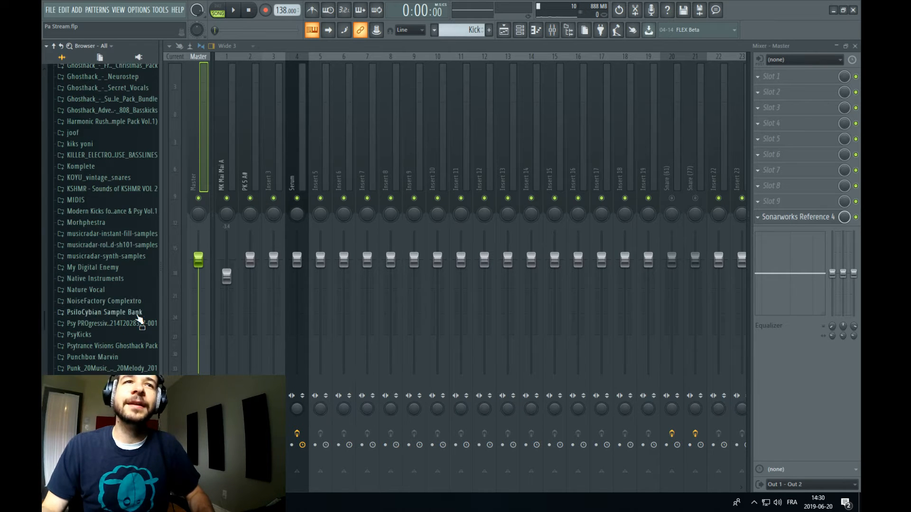
{"action": "scroll", "coordinate": [129, 284], "scroll_direction": "up", "scroll_amount": 7}
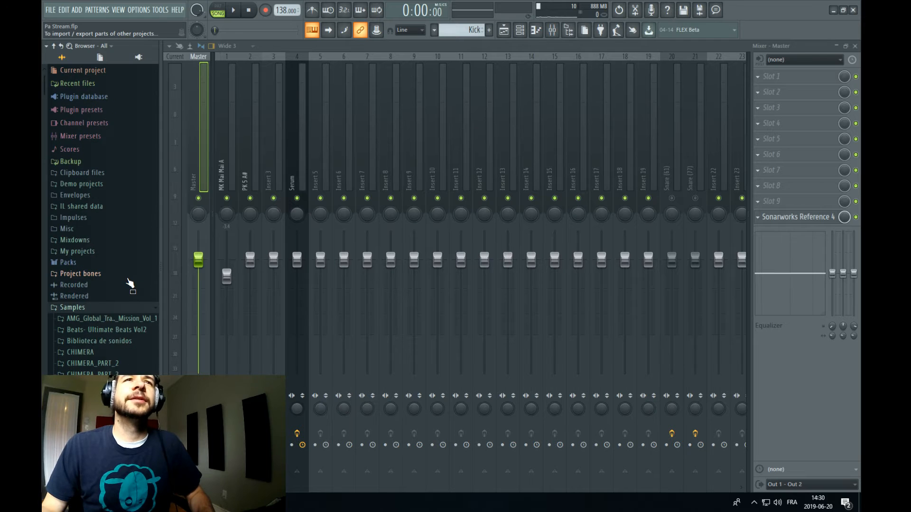
{"action": "scroll", "coordinate": [131, 291], "scroll_direction": "down", "scroll_amount": 9}
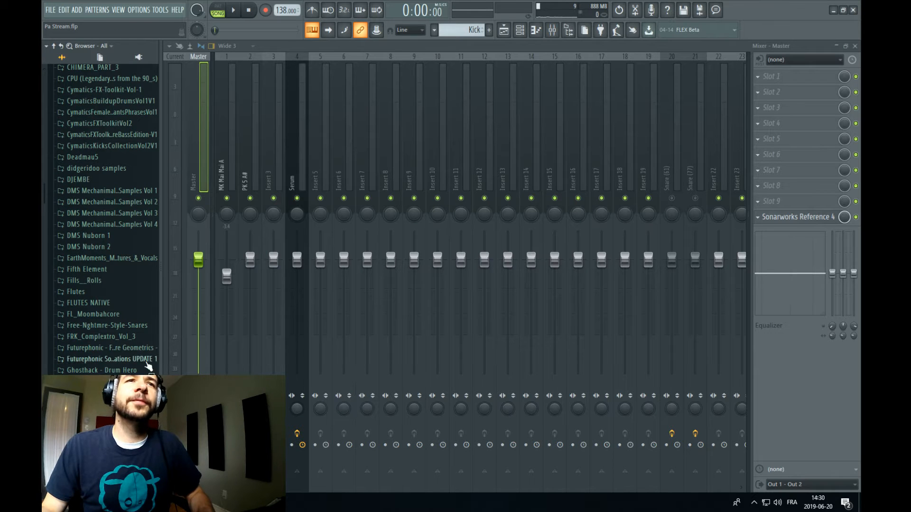
{"action": "left_click", "coordinate": [110, 416]}
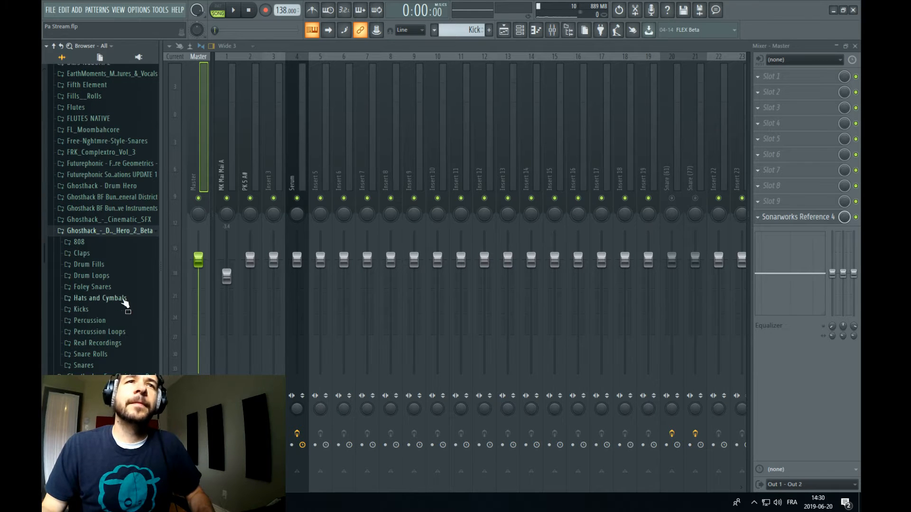
{"action": "left_click", "coordinate": [116, 299]}
{"action": "left_click", "coordinate": [115, 361]}
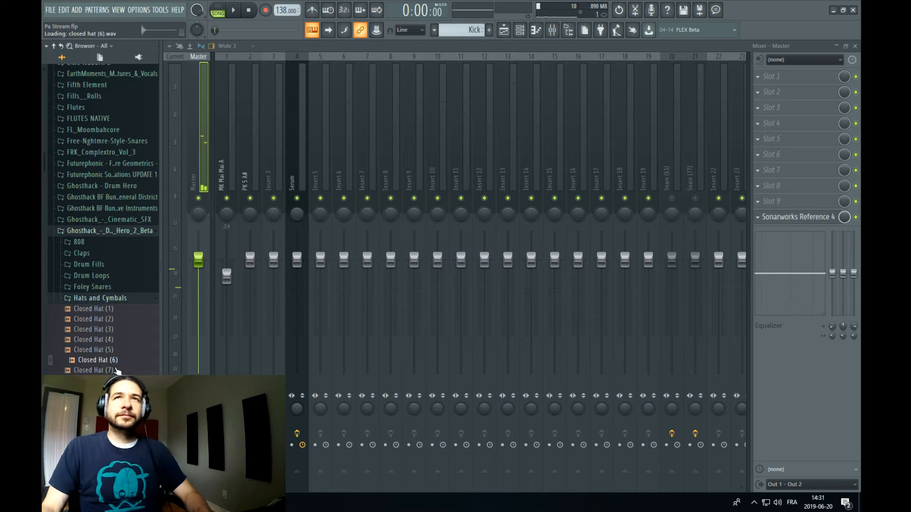
Replace the first channel's kick with the Closed Hat (6) sample and play it together with the second channel's kick
{"action": "left_click", "coordinate": [520, 30]}
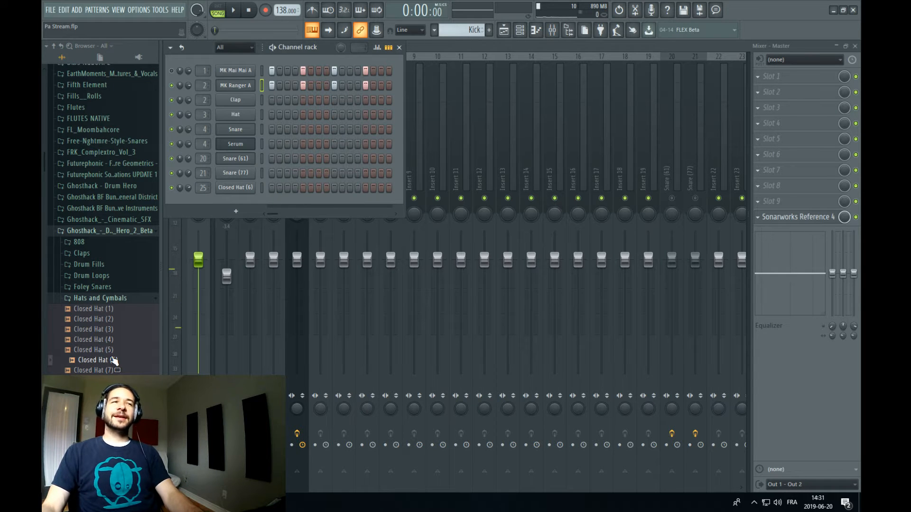
{"action": "left_click_drag", "start_coordinate": [113, 363], "coordinate": [221, 71]}
{"action": "key", "text": "space"}
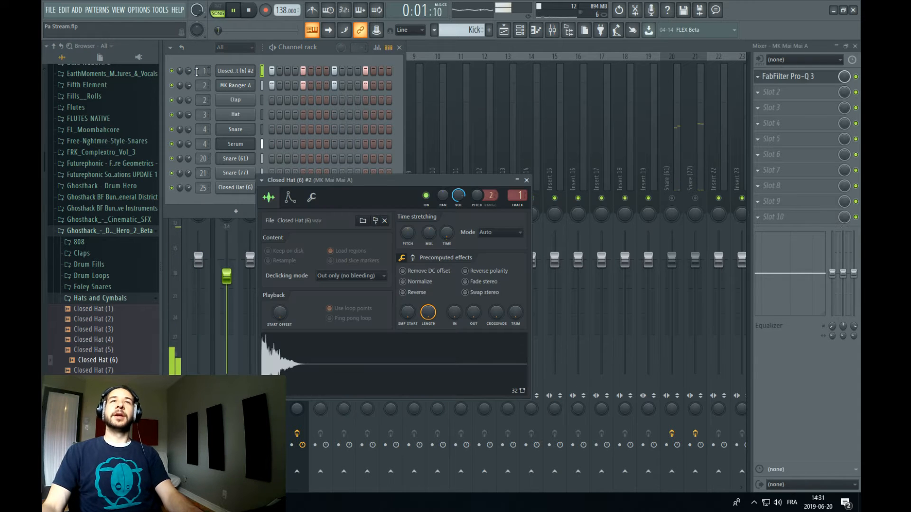
{"action": "key", "text": "space"}
Shorten the hat's volume envelope by reducing its attack and decay while the pattern plays
{"action": "left_click", "coordinate": [291, 201]}
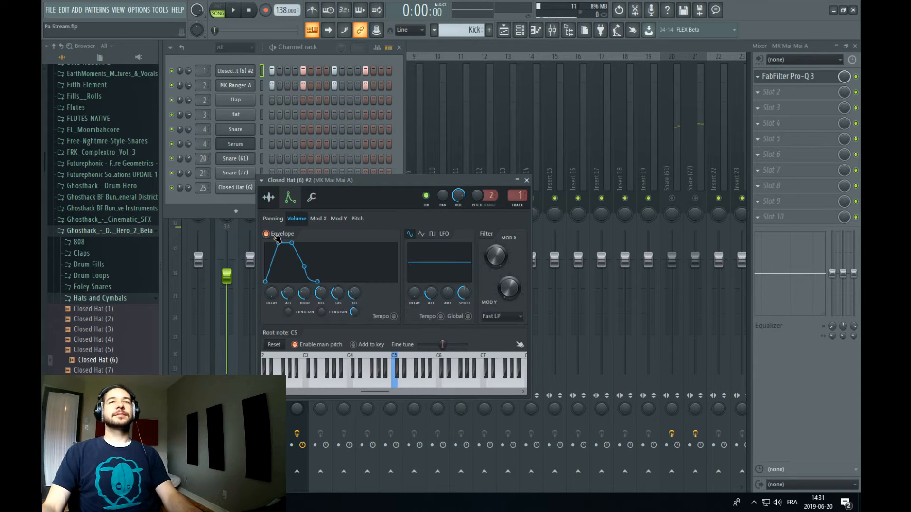
{"action": "left_click_drag", "start_coordinate": [285, 296], "coordinate": [303, 332]}
{"action": "key", "text": "space"}
{"action": "left_click_drag", "start_coordinate": [318, 298], "coordinate": [336, 320]}
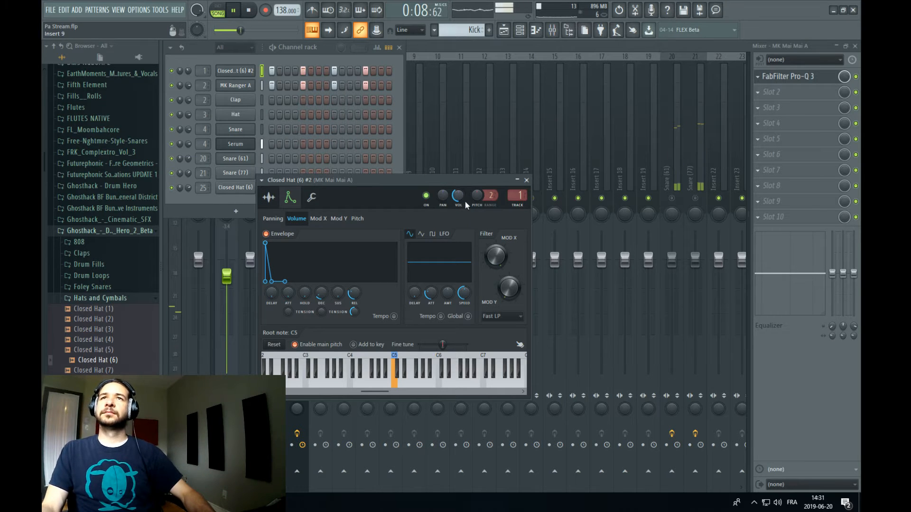
Set the hat's pitch range to 17, raise its pitch to +1700 cents, and set its time-stretching mode to Stretch
{"action": "left_click_drag", "start_coordinate": [491, 197], "coordinate": [477, 179]}
{"action": "left_click", "coordinate": [266, 199]}
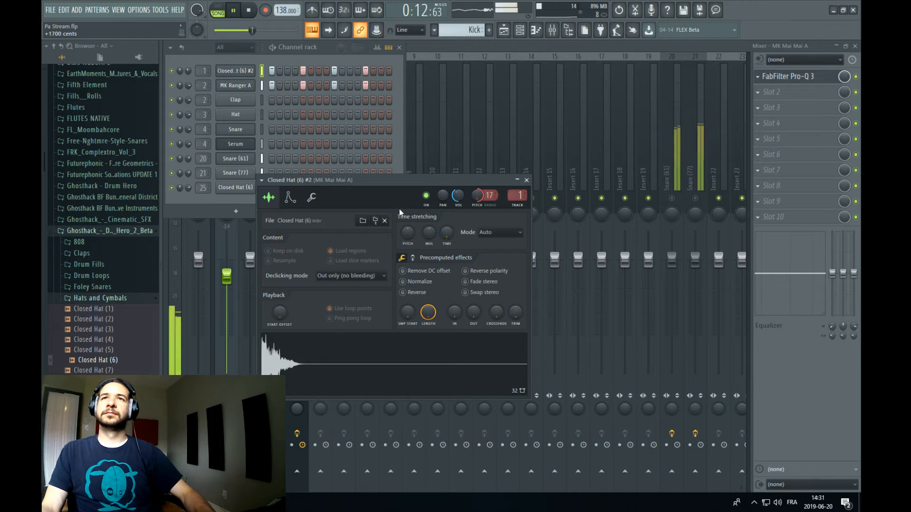
{"action": "left_click", "coordinate": [498, 232]}
{"action": "left_click_drag", "start_coordinate": [476, 196], "coordinate": [477, 198]}
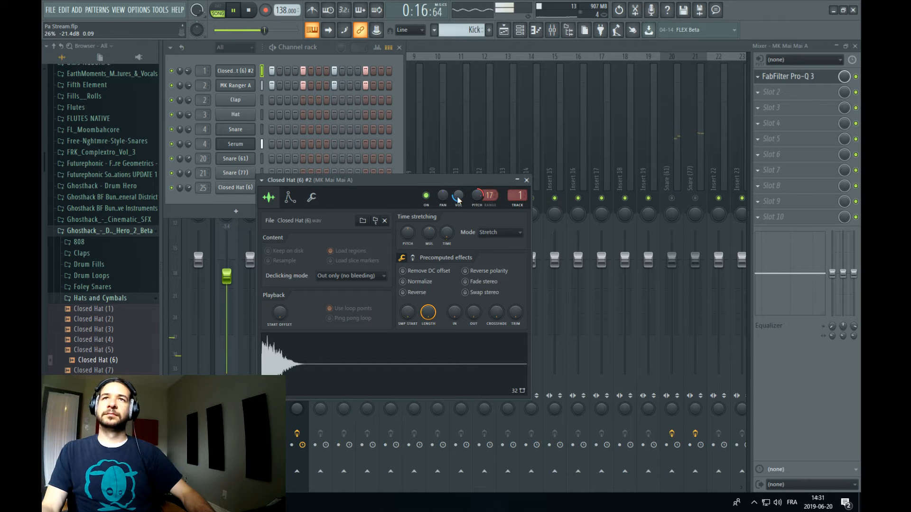
Tighten the hat's volume envelope to a very short click with minimal decay and release, listening to it in playback
{"action": "left_click", "coordinate": [291, 198]}
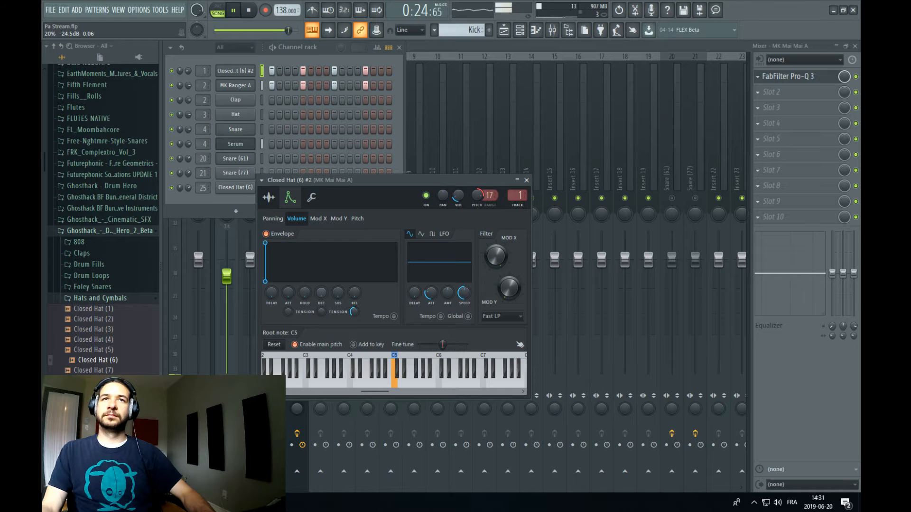
{"action": "key", "text": "space"}
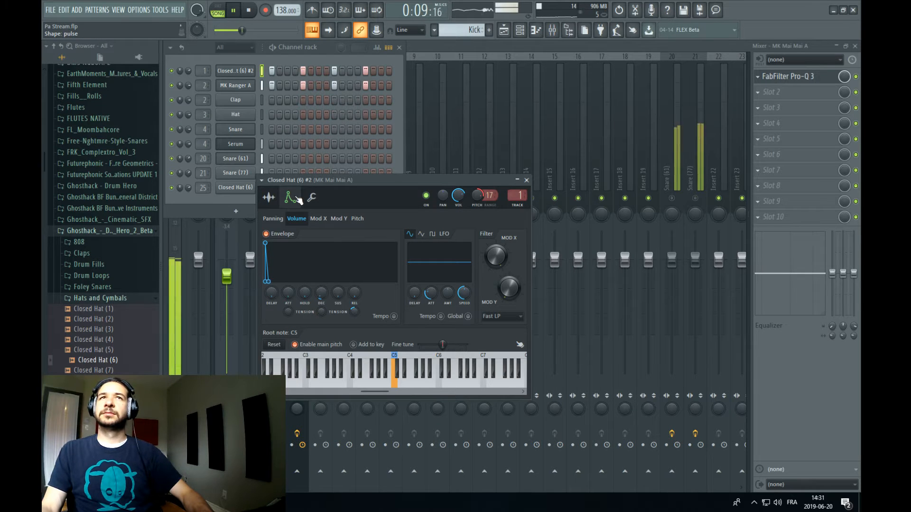
{"action": "key", "text": "space"}
{"action": "key", "text": "space"}
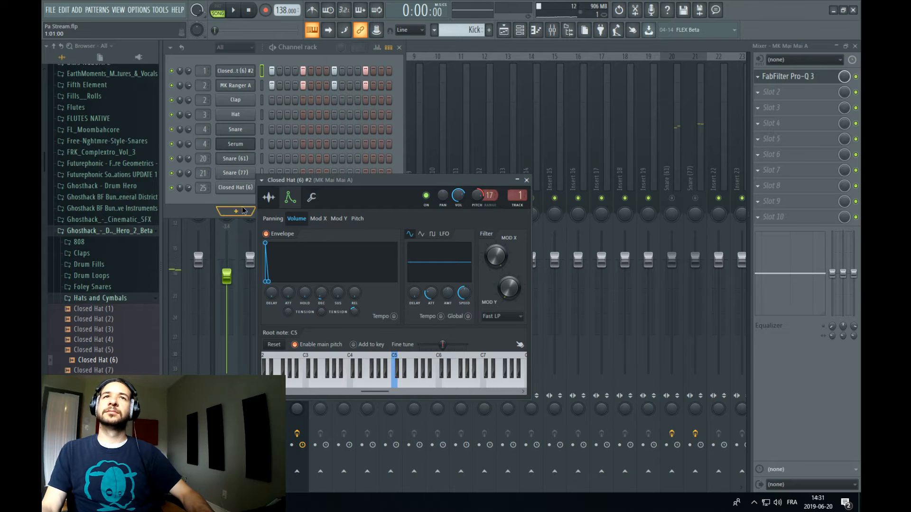
Compare the playing pattern with the hat channel muted and unmuted, and lower the hat's channel volume to 44%
{"action": "left_click", "coordinate": [243, 211]}
{"action": "left_click", "coordinate": [205, 205]}
{"action": "key", "text": "space"}
{"action": "left_click", "coordinate": [172, 71]}
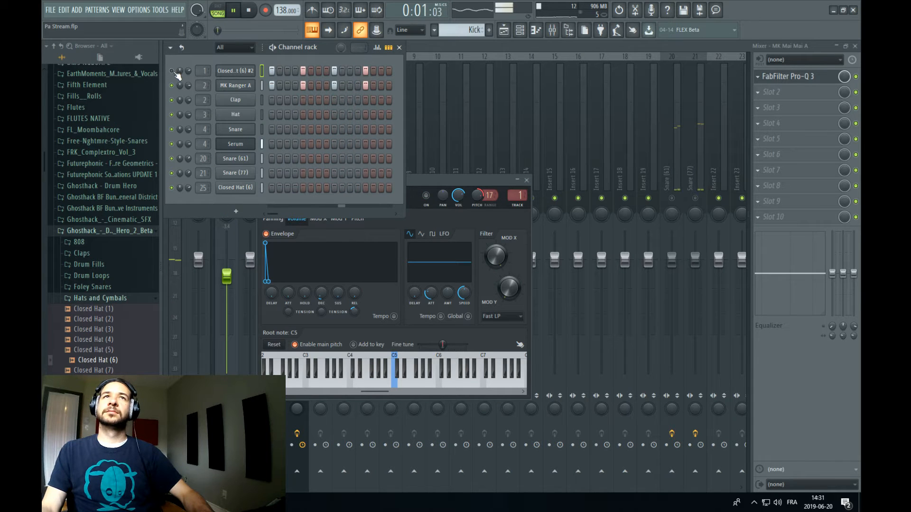
{"action": "left_click", "coordinate": [171, 70]}
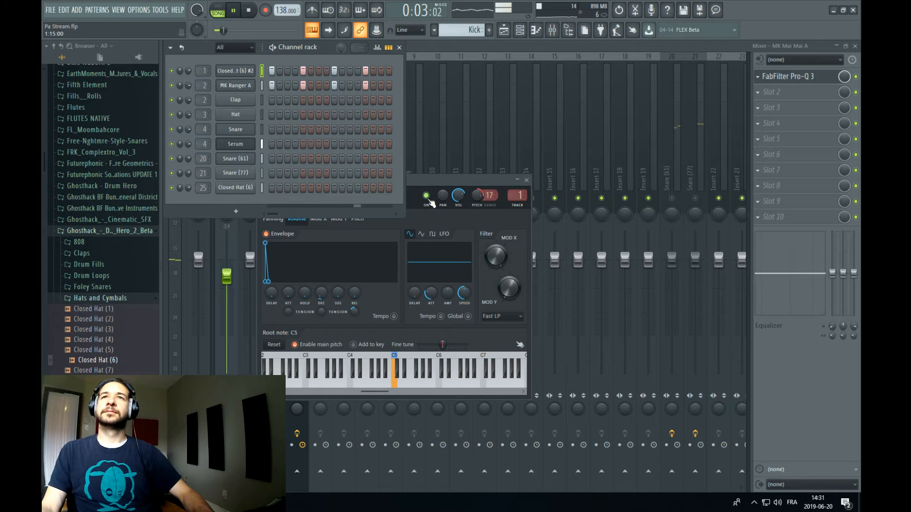
{"action": "left_click_drag", "start_coordinate": [458, 196], "coordinate": [457, 206]}
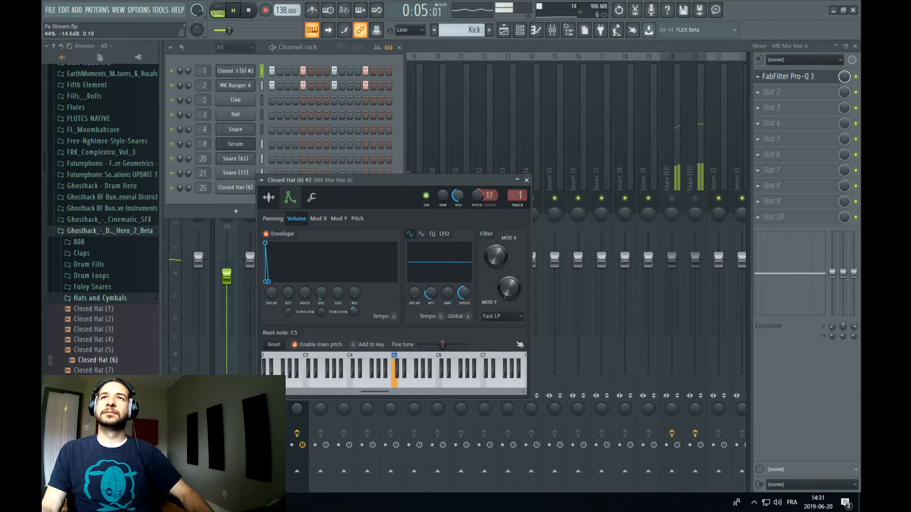
{"action": "key", "text": "space"}
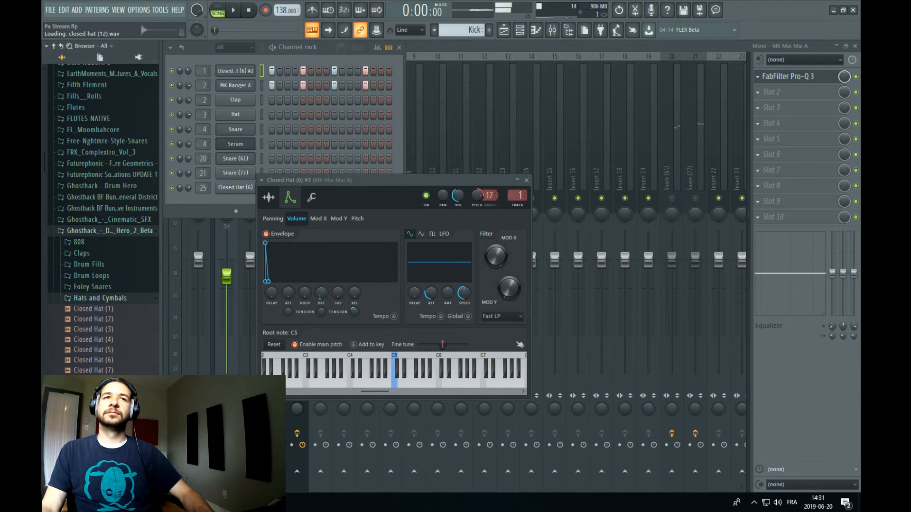
Lower the MK Mai Mai A mixer track to -4.4 dB while listening to the song
{"action": "scroll", "coordinate": [103, 213], "scroll_direction": "down", "scroll_amount": 4}
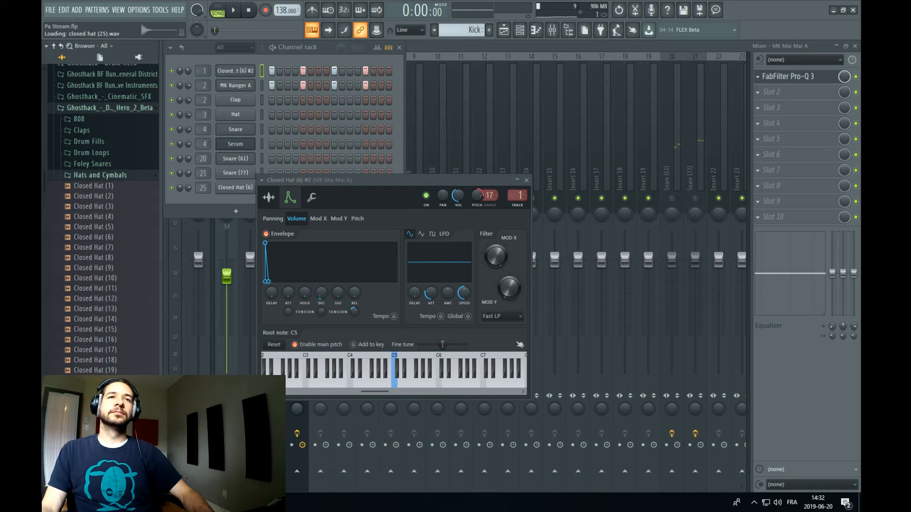
{"action": "key", "text": "space"}
{"action": "left_click", "coordinate": [560, 48]}
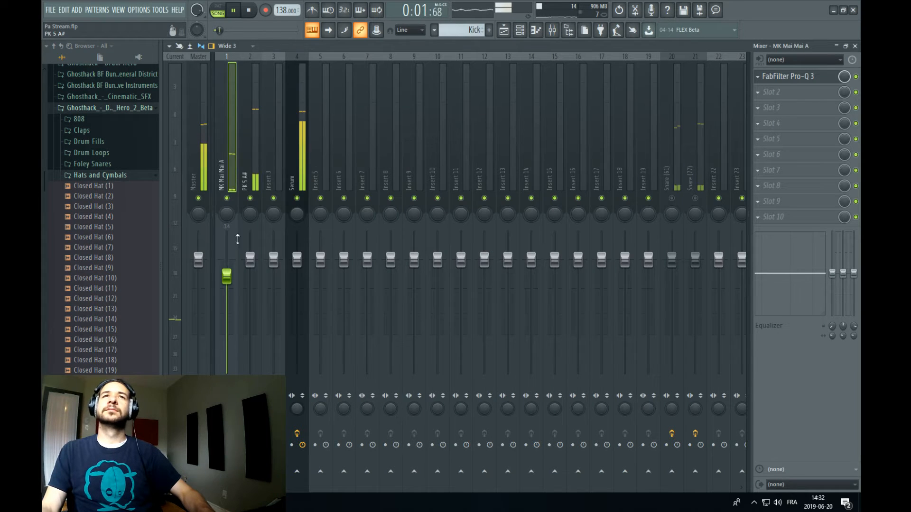
{"action": "left_click_drag", "start_coordinate": [227, 264], "coordinate": [227, 282]}
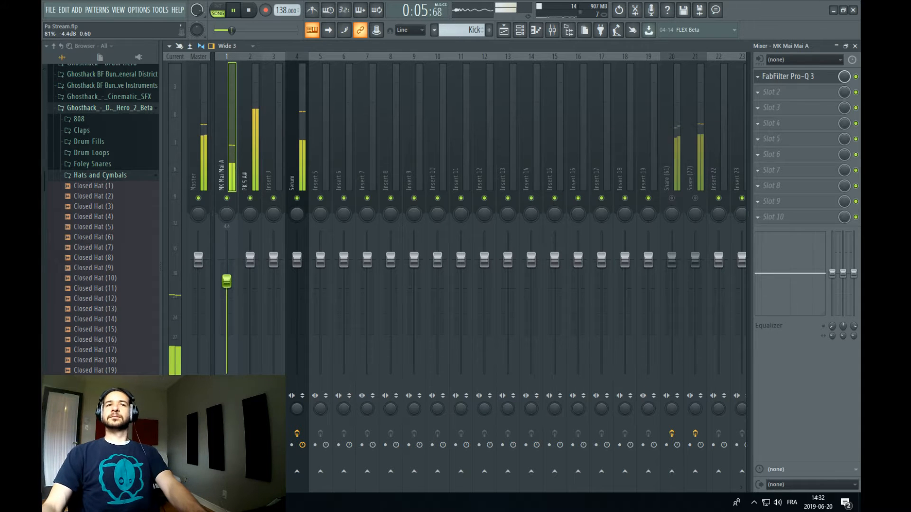
{"action": "scroll", "coordinate": [140, 373], "scroll_direction": "down", "scroll_amount": 2}
{"action": "key", "text": "space"}
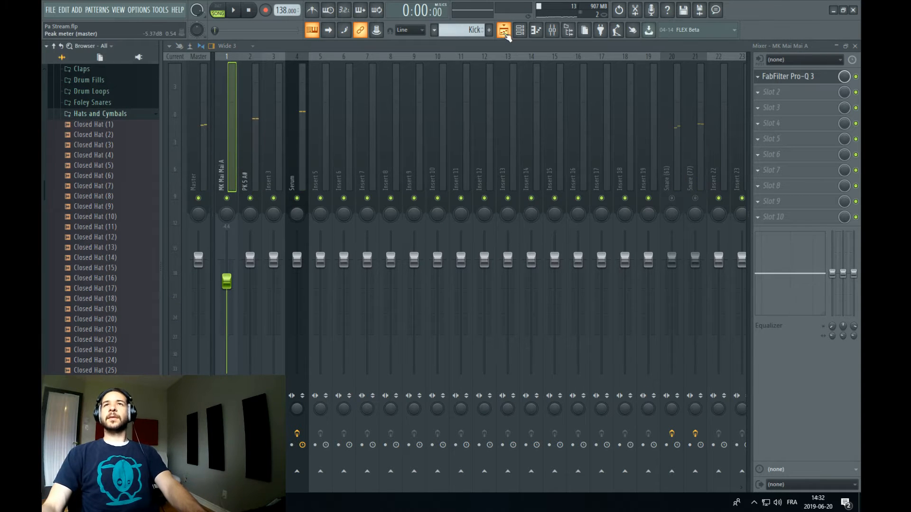
Check Sonarworks Reference 4 on the master track, bypass it, and listen to the song without the correction
{"action": "left_click", "coordinate": [536, 31]}
{"action": "left_click_drag", "start_coordinate": [508, 155], "coordinate": [235, 287]}
{"action": "left_click_drag", "start_coordinate": [322, 195], "coordinate": [452, 209]}
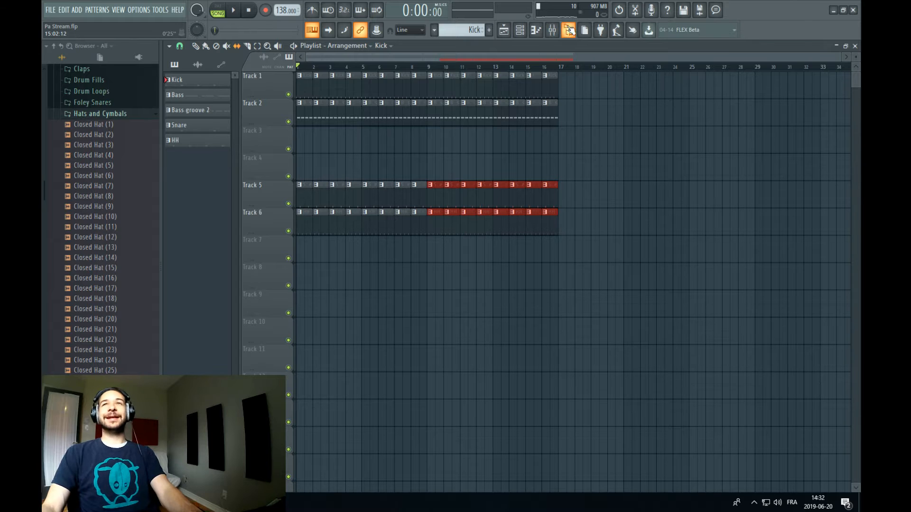
{"action": "left_click", "coordinate": [554, 33]}
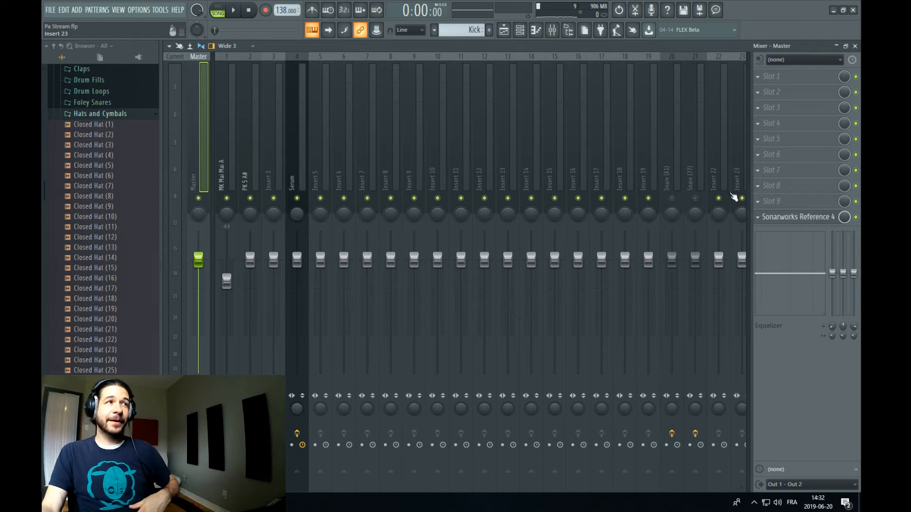
{"action": "left_click", "coordinate": [821, 222]}
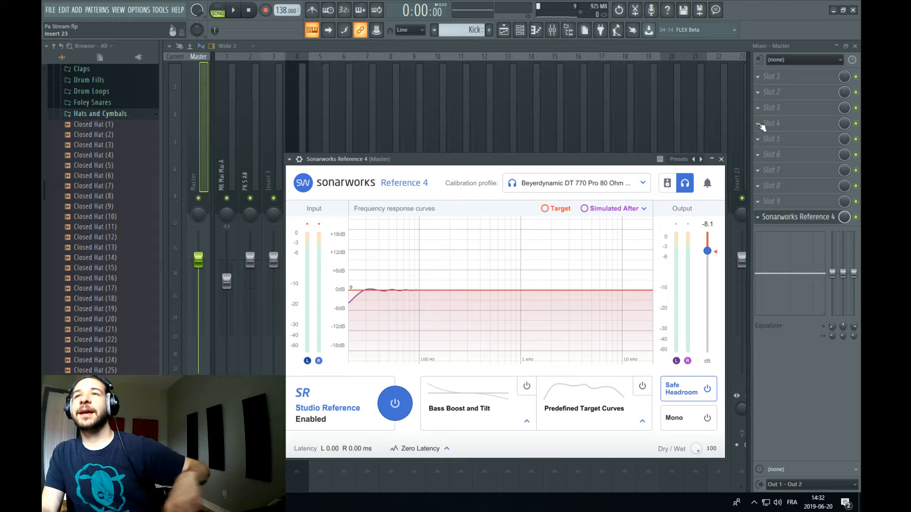
{"action": "left_click", "coordinate": [856, 218]}
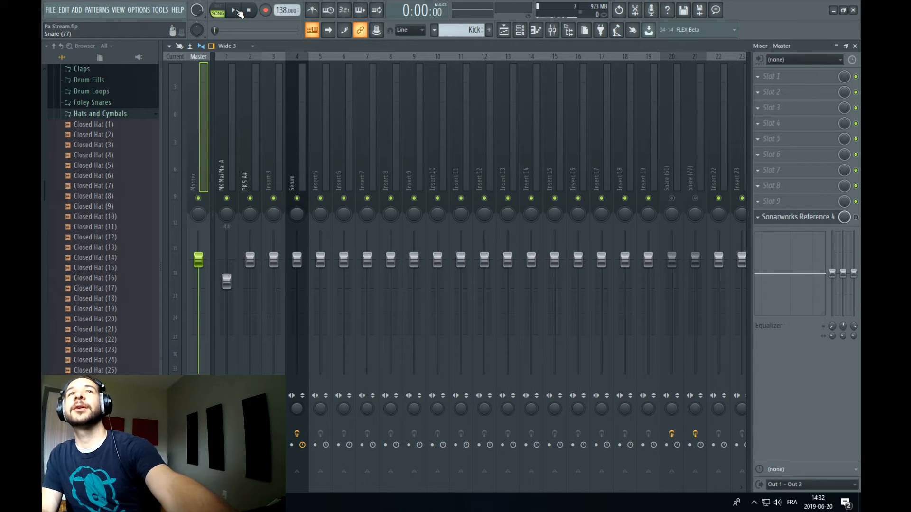
{"action": "left_click", "coordinate": [239, 12]}
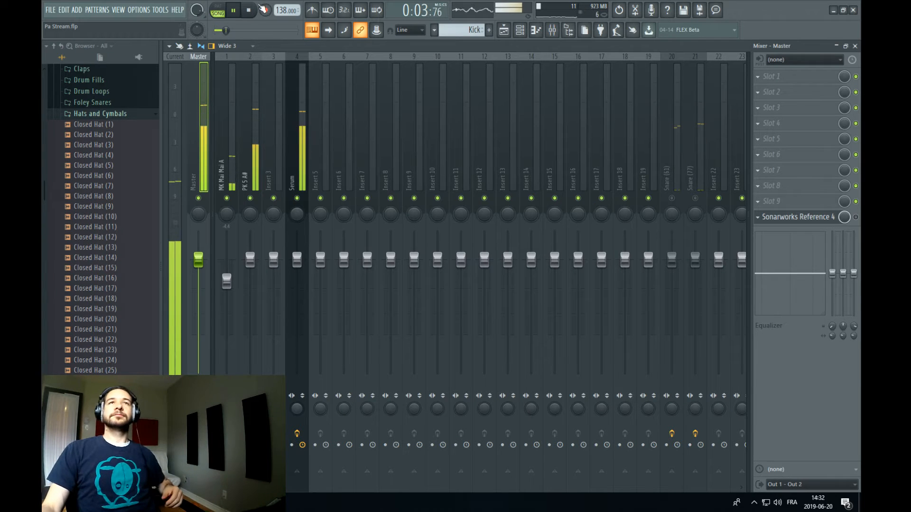
{"action": "key", "text": "space"}
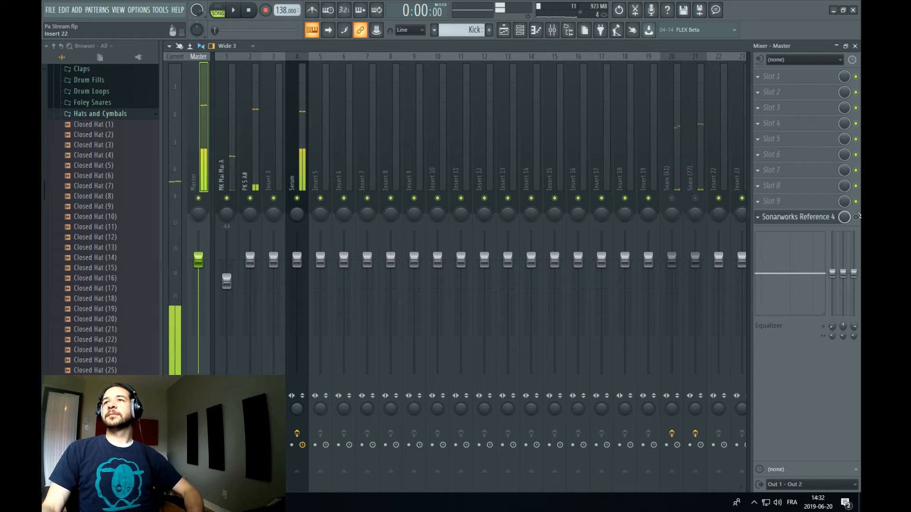
Open the HH pattern's closed hat notes from the playlist and play the song
{"action": "left_click", "coordinate": [535, 30]}
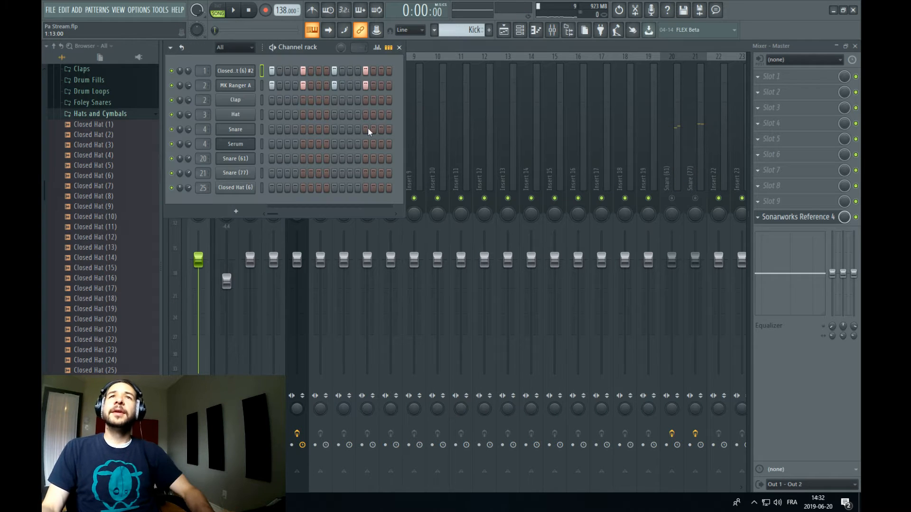
{"action": "left_click", "coordinate": [504, 30]}
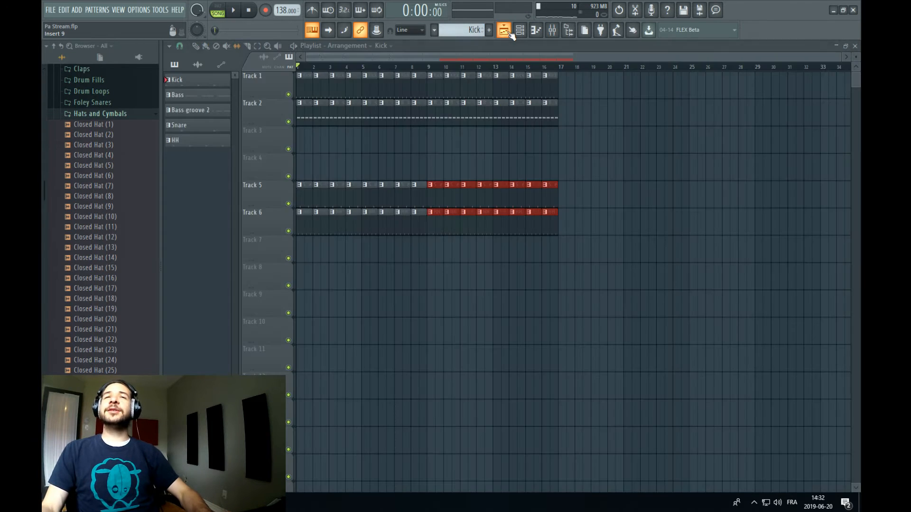
{"action": "double_click", "coordinate": [334, 229]}
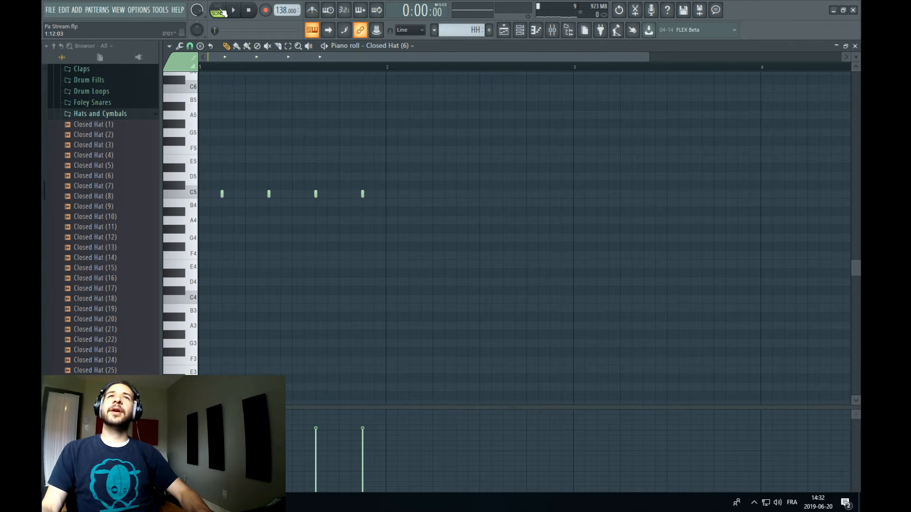
{"action": "left_click", "coordinate": [235, 13]}
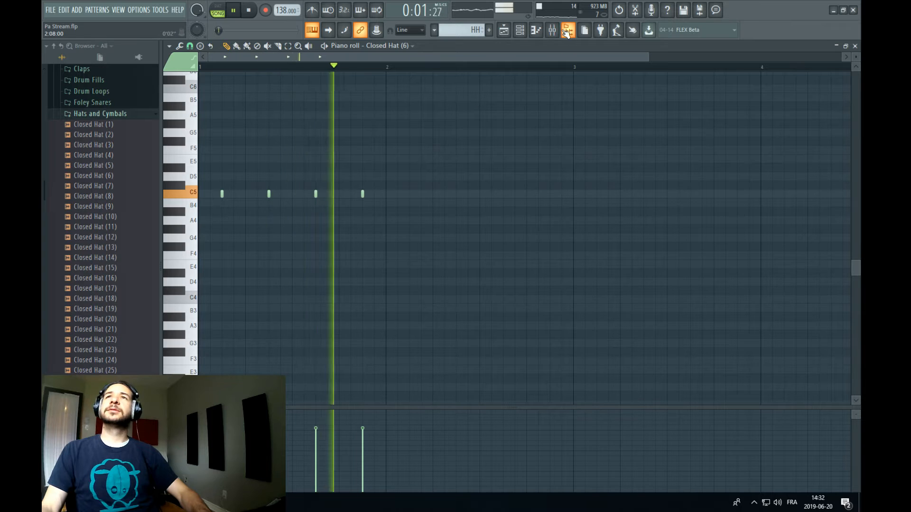
Audition the Snare (61) and Snare (77) mixer tracks in solo, restore all tracks, and select the Closed Hat (6) mixer track
{"action": "key", "text": "F9"}
{"action": "right_click", "coordinate": [672, 199]}
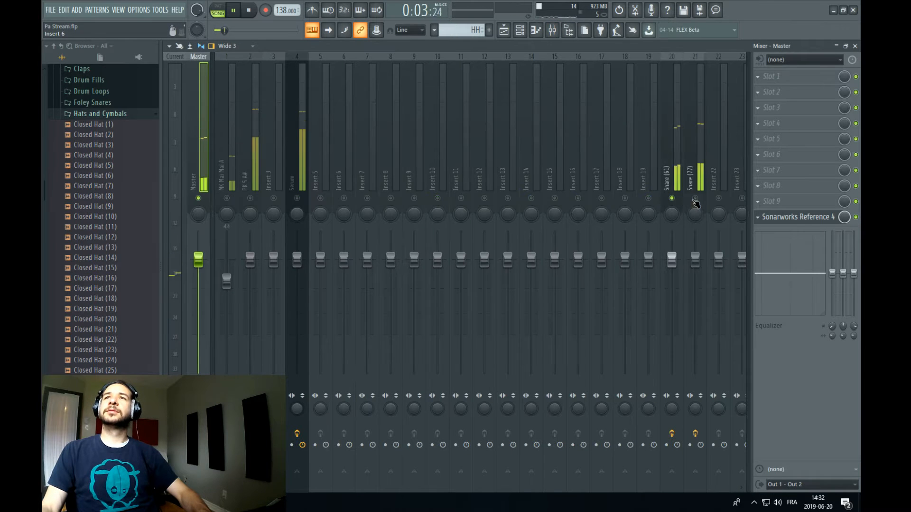
{"action": "right_click", "coordinate": [695, 200]}
{"action": "right_click", "coordinate": [694, 199]}
{"action": "scroll", "coordinate": [624, 159], "scroll_direction": "down", "scroll_amount": 8}
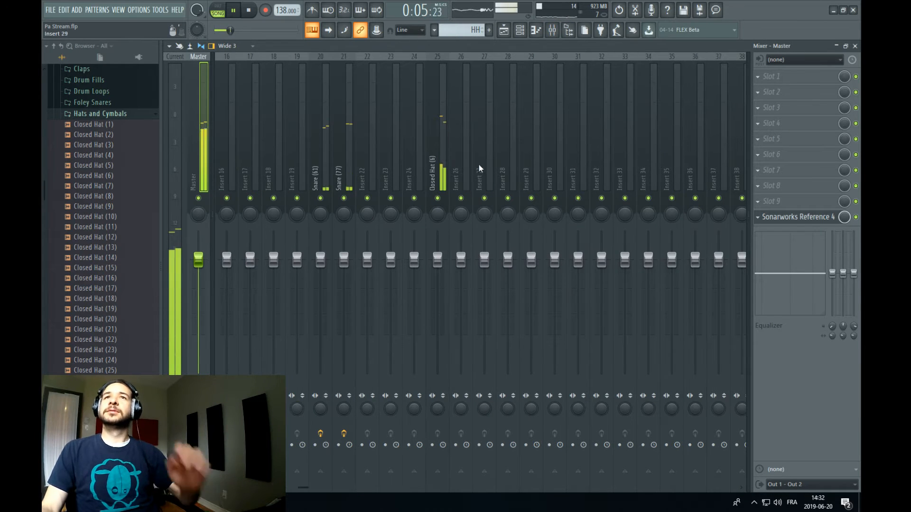
{"action": "left_click", "coordinate": [428, 171]}
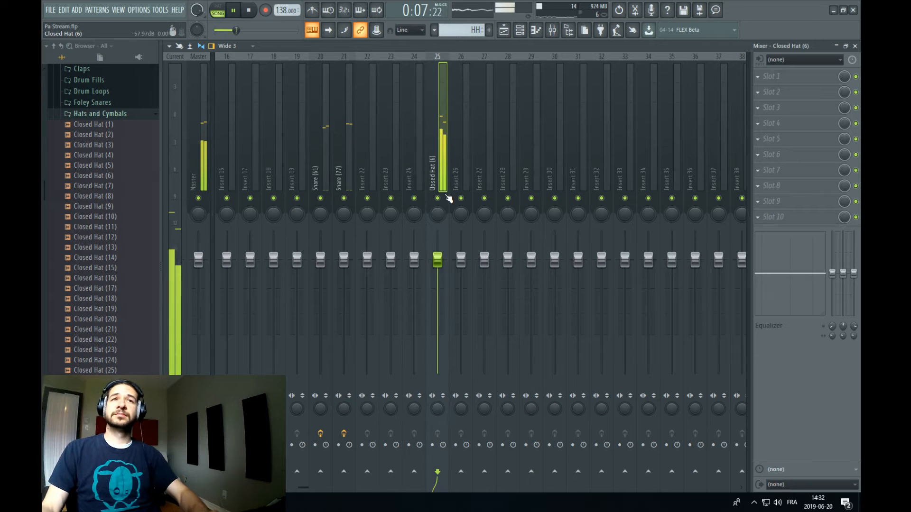
Replace the Closed Hat (6) sample with Closed Hat (29), fill all sixteen steps, and lower its volume to about 43% during playback
{"action": "left_click", "coordinate": [521, 29]}
{"action": "key", "text": "space"}
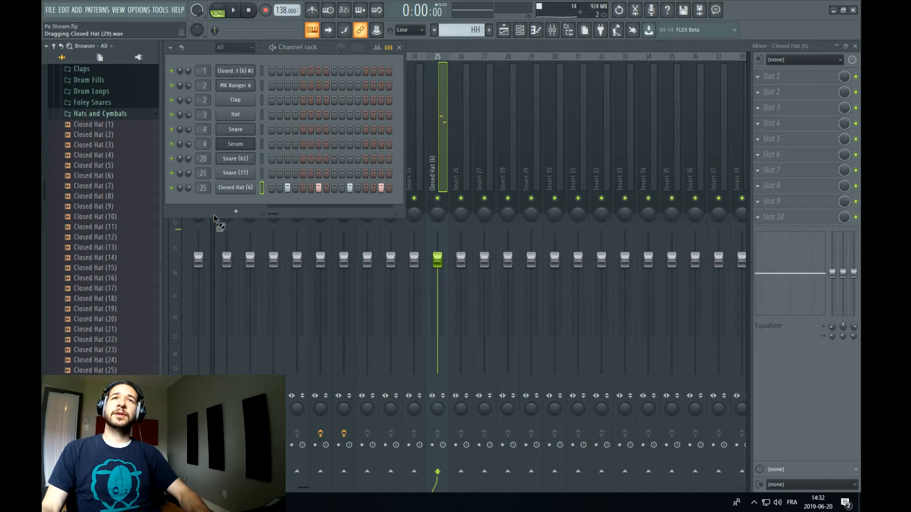
{"action": "key", "text": "space"}
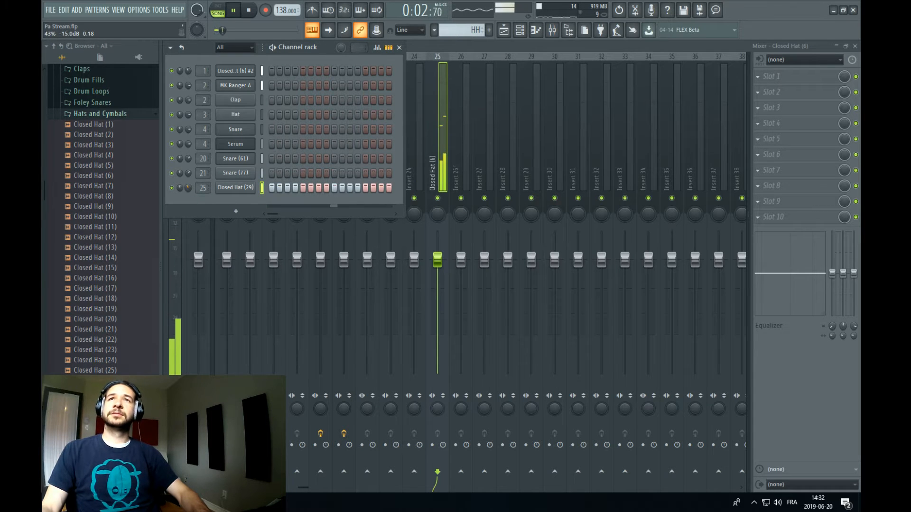
{"action": "key", "text": "space"}
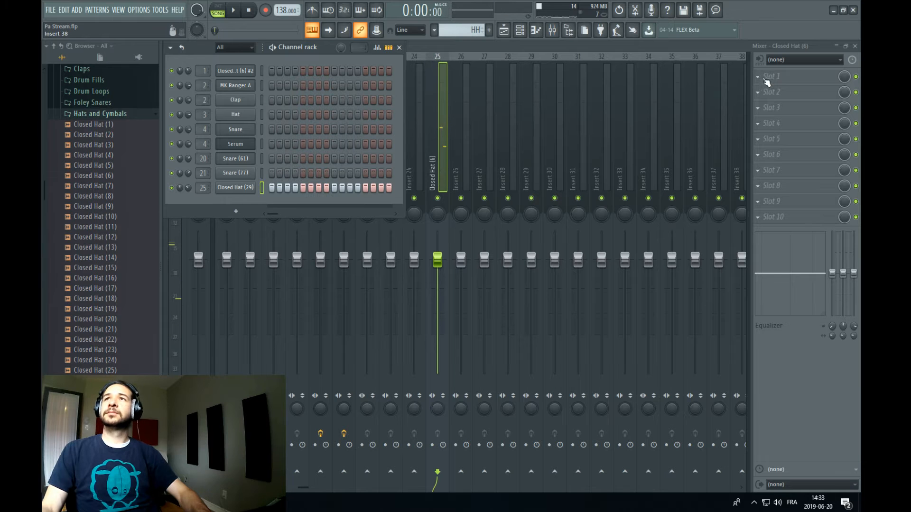
Insert Duck on the closed hat's mixer track, keep its curve at zero until division 2, bend the rise upward, and set Amount to 100%
{"action": "left_click", "coordinate": [767, 77]}
{"action": "left_click", "coordinate": [532, 149]}
{"action": "key", "text": "space"}
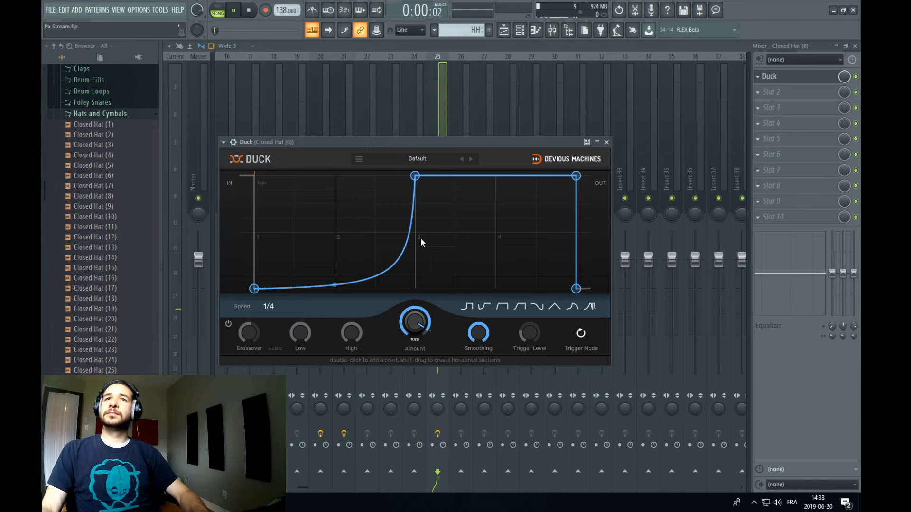
{"action": "left_click_drag", "start_coordinate": [411, 311], "coordinate": [411, 330]}
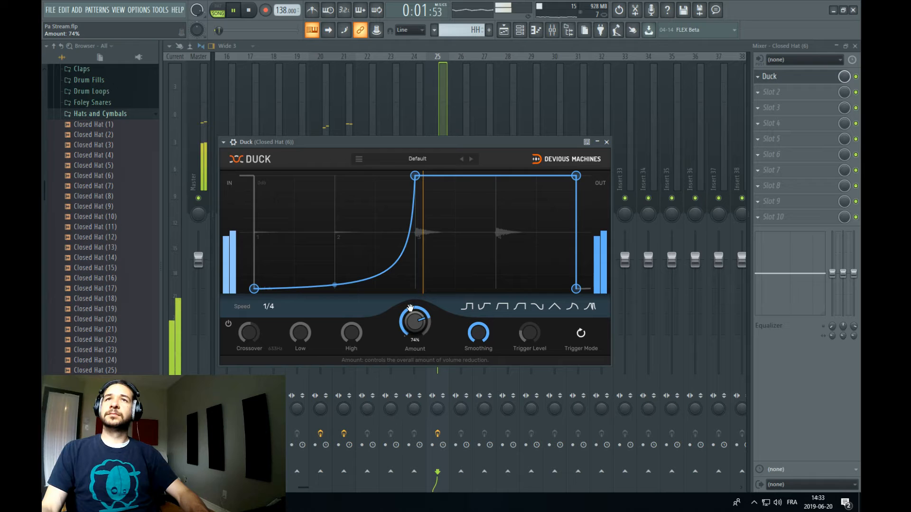
{"action": "double_click", "coordinate": [335, 268]}
{"action": "left_click_drag", "start_coordinate": [335, 268], "coordinate": [334, 289]}
{"action": "left_click_drag", "start_coordinate": [374, 232], "coordinate": [375, 185]}
{"action": "left_click_drag", "start_coordinate": [419, 325], "coordinate": [419, 302]}
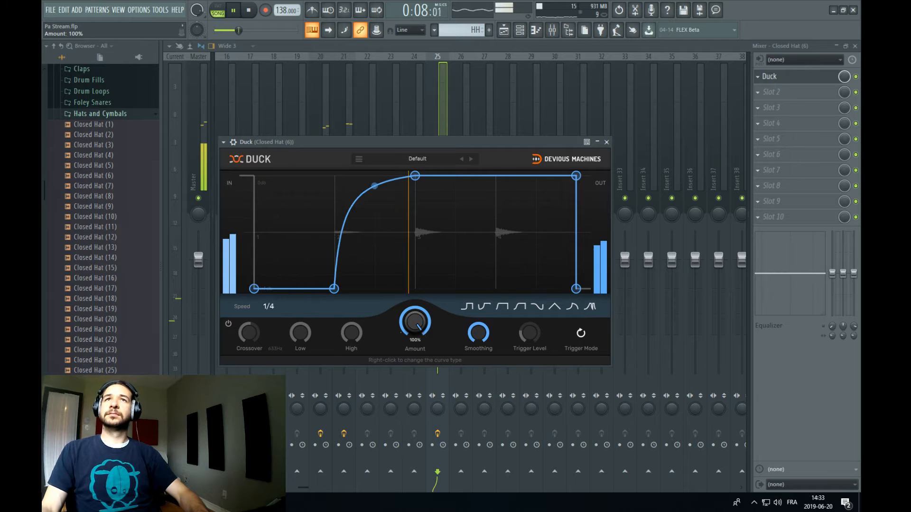
Select the Snare (77) mixer track, stop playback, and switch the sample browser from Hats and Cymbals to the Claps folder
{"action": "left_click", "coordinate": [350, 126]}
{"action": "left_click", "coordinate": [520, 30]}
{"action": "key", "text": "space"}
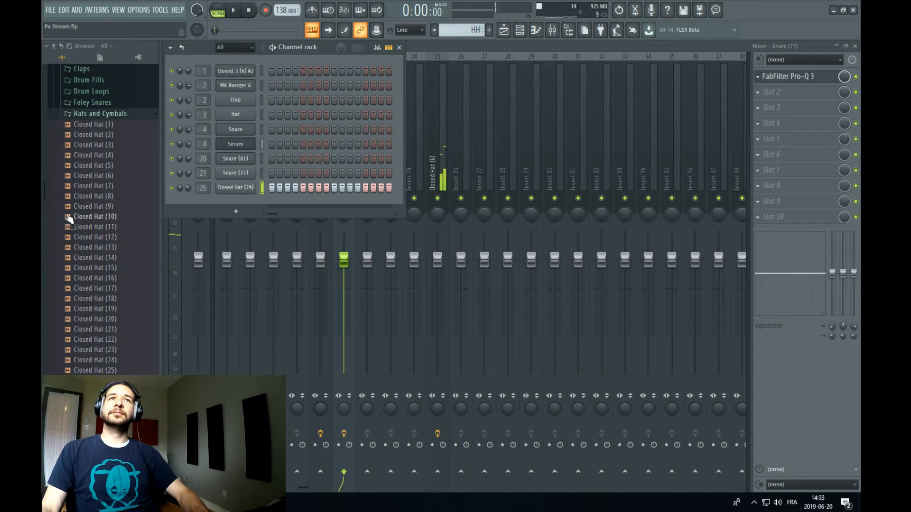
{"action": "scroll", "coordinate": [114, 260], "scroll_direction": "up", "scroll_amount": 5}
{"action": "left_click", "coordinate": [115, 301]}
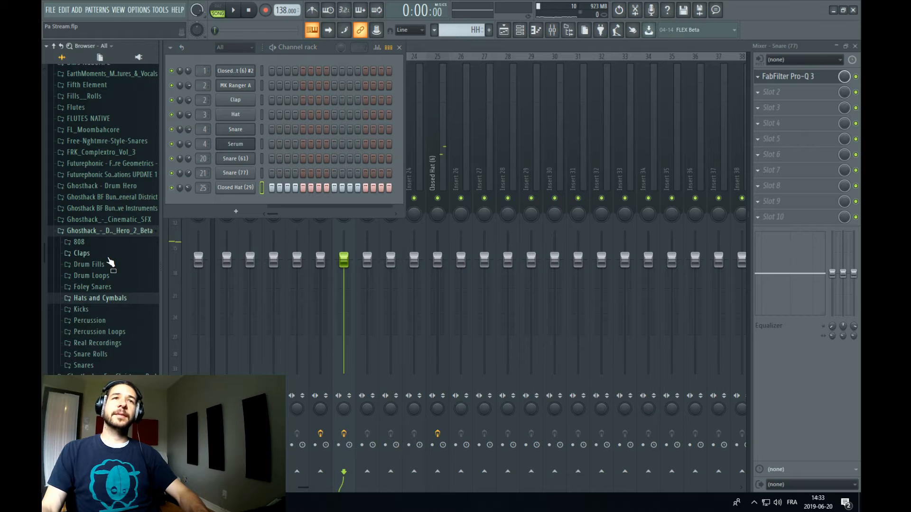
{"action": "left_click", "coordinate": [109, 255]}
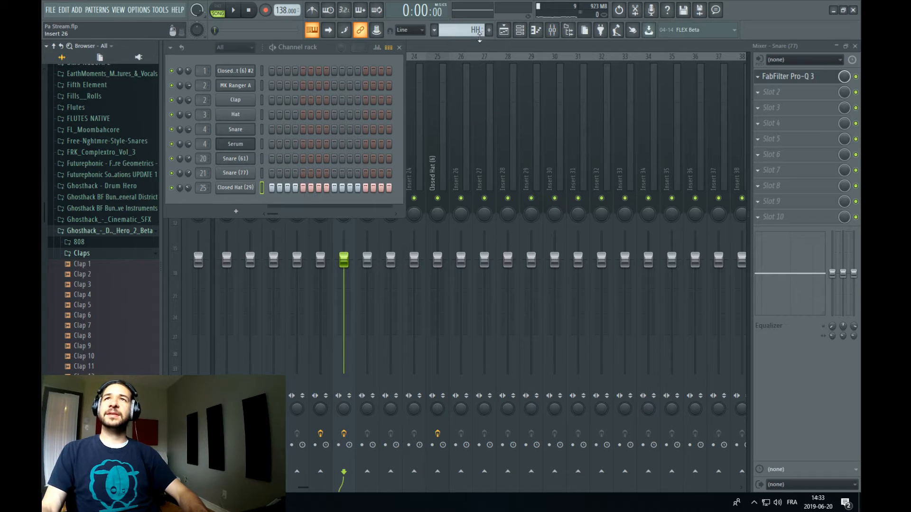
Switch to the Snare pattern and delete the Snare (61) and Snare (77) channels
{"action": "left_click", "coordinate": [477, 30]}
{"action": "left_click", "coordinate": [493, 69]}
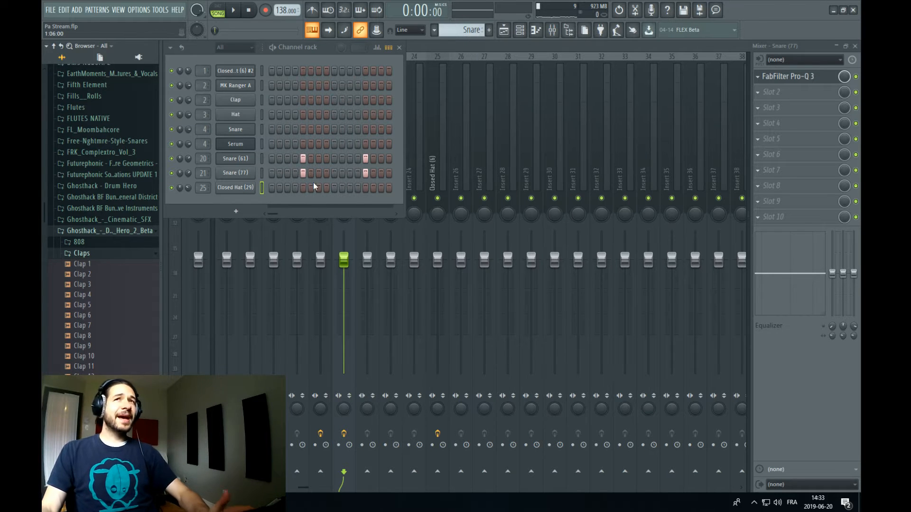
{"action": "left_click", "coordinate": [366, 172]}
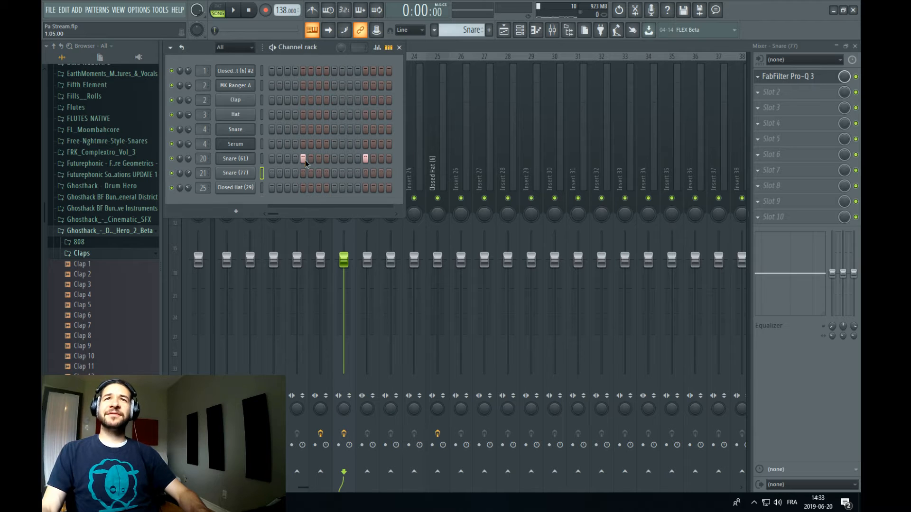
{"action": "right_click", "coordinate": [239, 163]}
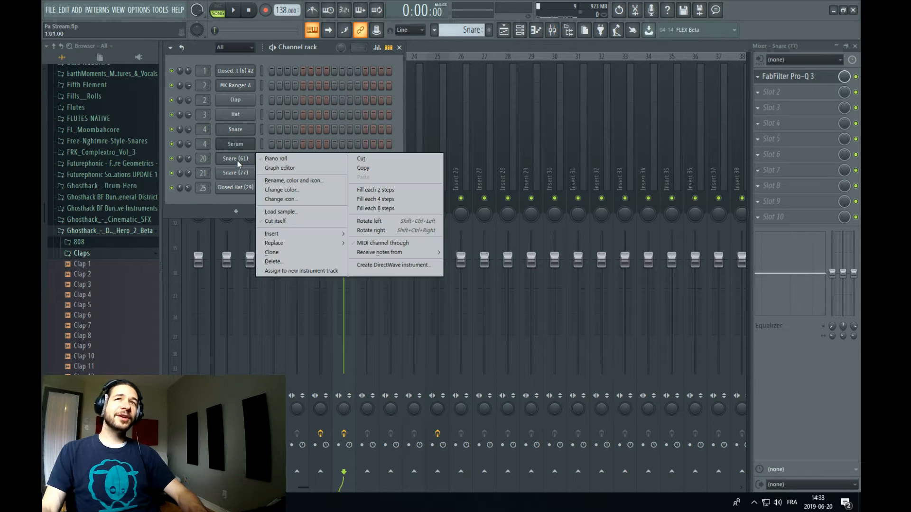
{"action": "left_click", "coordinate": [310, 253]}
{"action": "left_click", "coordinate": [498, 277]}
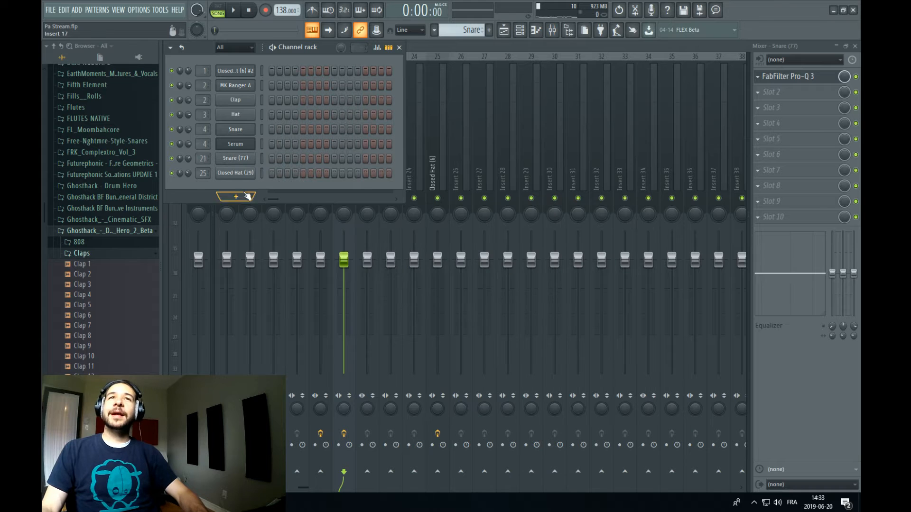
{"action": "right_click", "coordinate": [246, 162]}
{"action": "left_click", "coordinate": [311, 269]}
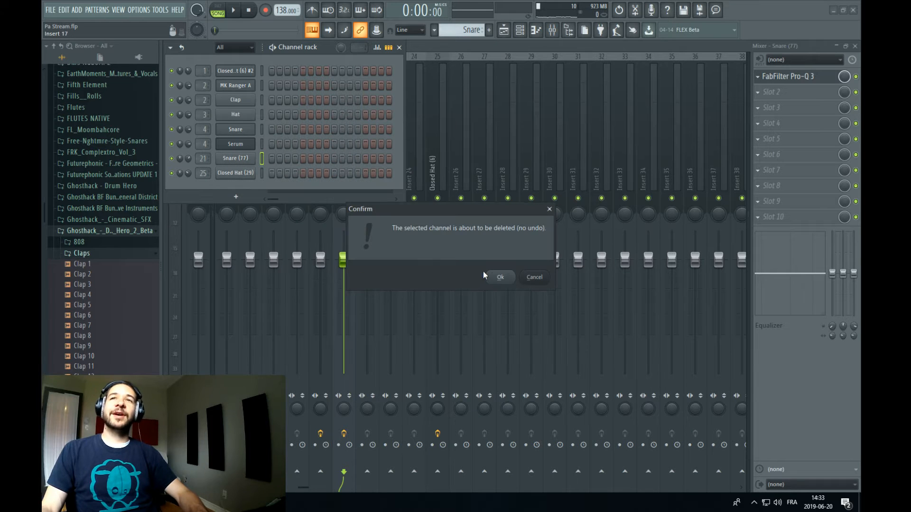
{"action": "left_click", "coordinate": [499, 277]}
Audition the clap samples one after another, starting from Clap 13
{"action": "left_click", "coordinate": [97, 387]}
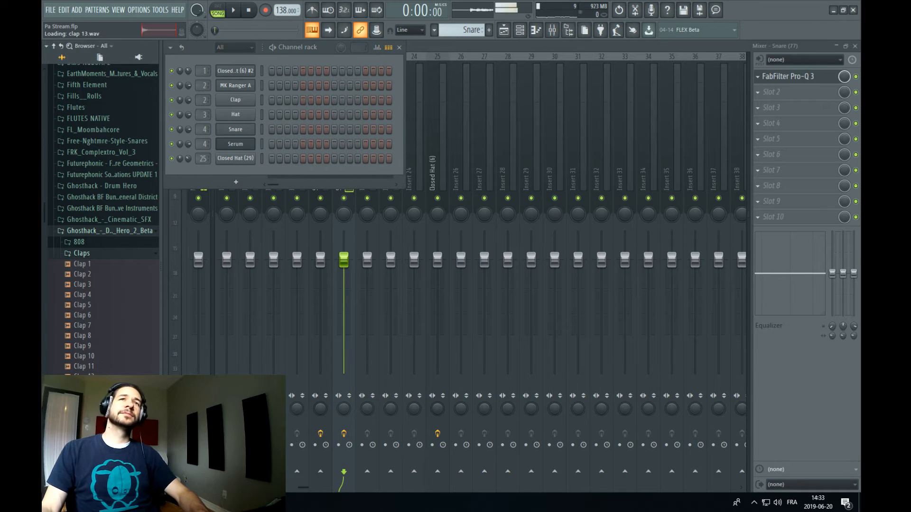
{"action": "key", "text": "Down"}
{"action": "key", "text": "Down"}
{"action": "key", "text": "Down"}
{"action": "key", "text": "Down"}
{"action": "key", "text": "Down"}
{"action": "key", "text": "Down"}
{"action": "key", "text": "Down"}
{"action": "key", "text": "Down"}
{"action": "key", "text": "Down"}
{"action": "key", "text": "Down"}
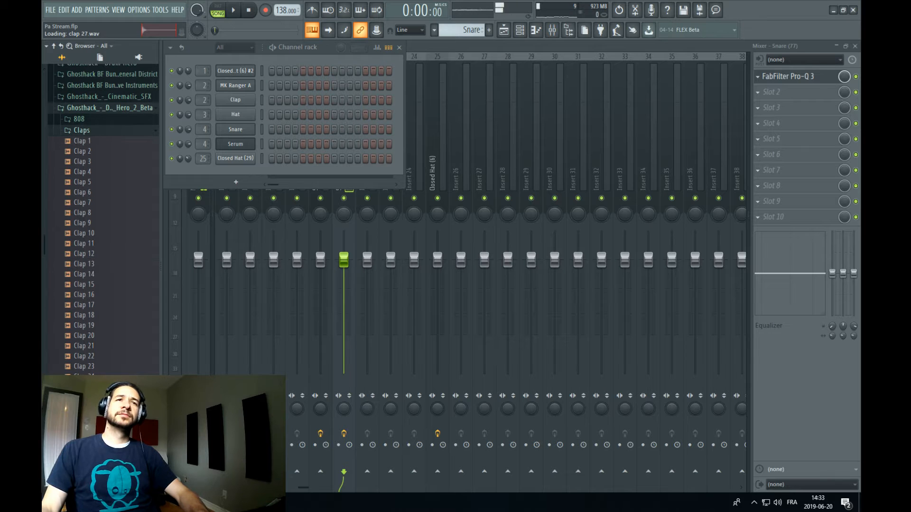
Add the Clap 2 sample as a new channel and place hits on steps 5 and 13 of the Snare pattern
{"action": "scroll", "coordinate": [100, 380], "scroll_direction": "down", "scroll_amount": 3}
{"action": "left_click", "coordinate": [102, 376]}
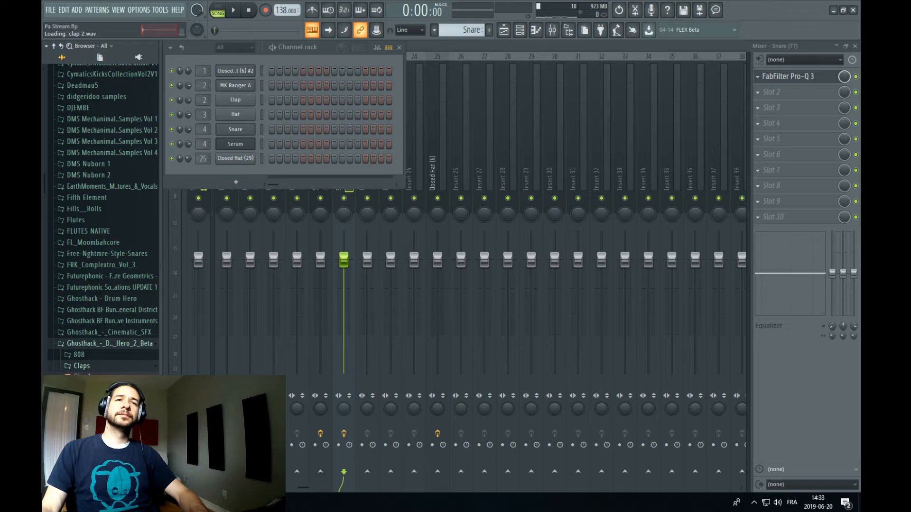
{"action": "left_click_drag", "start_coordinate": [220, 184], "coordinate": [228, 174]}
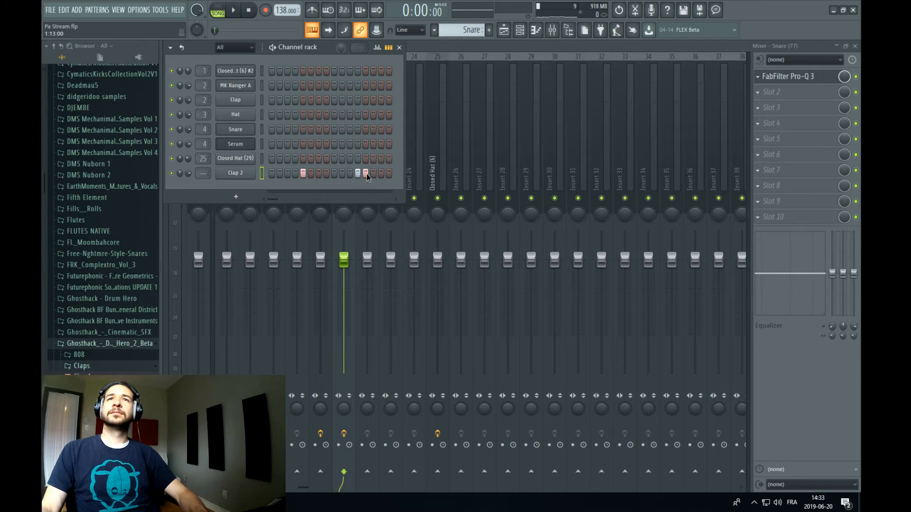
Enable Clap 2's volume envelope with no attack, hold or sustain and a short decay while listening to the track
{"action": "key", "text": "space"}
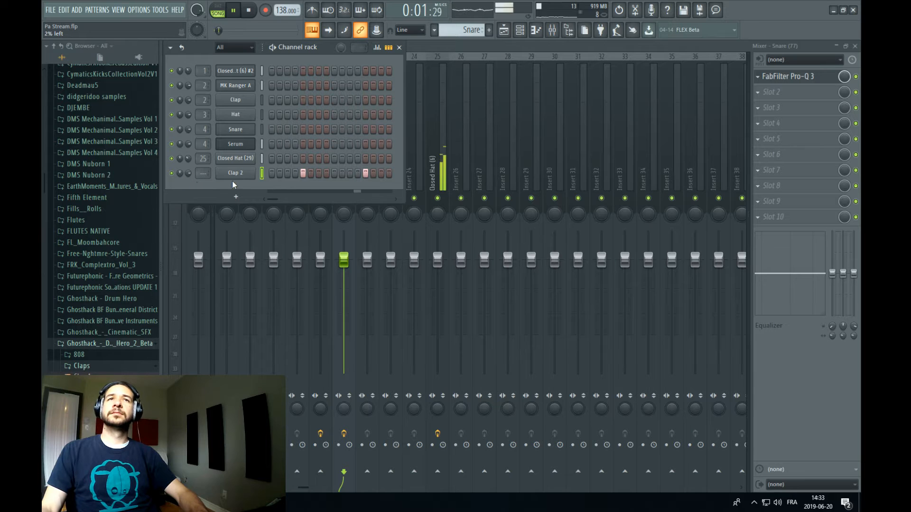
{"action": "left_click", "coordinate": [235, 174]}
{"action": "key", "text": "space"}
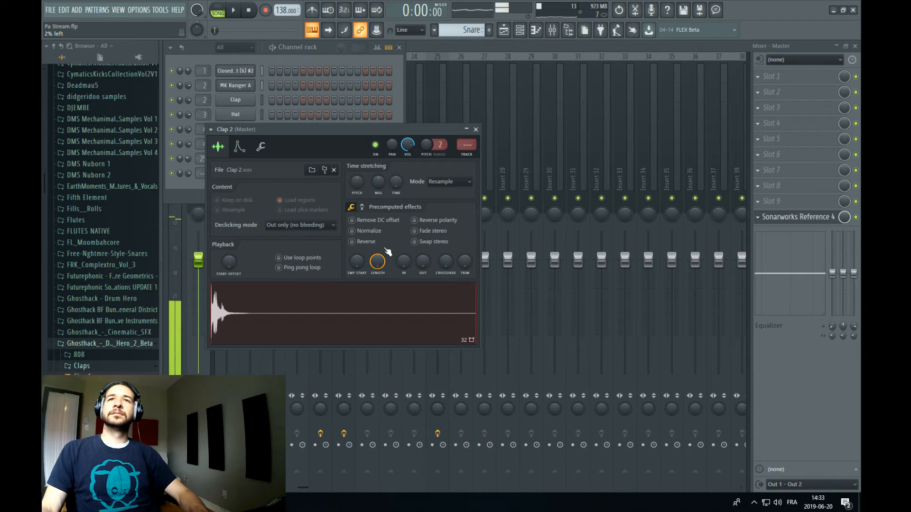
{"action": "key", "text": "space"}
{"action": "left_click", "coordinate": [239, 147]}
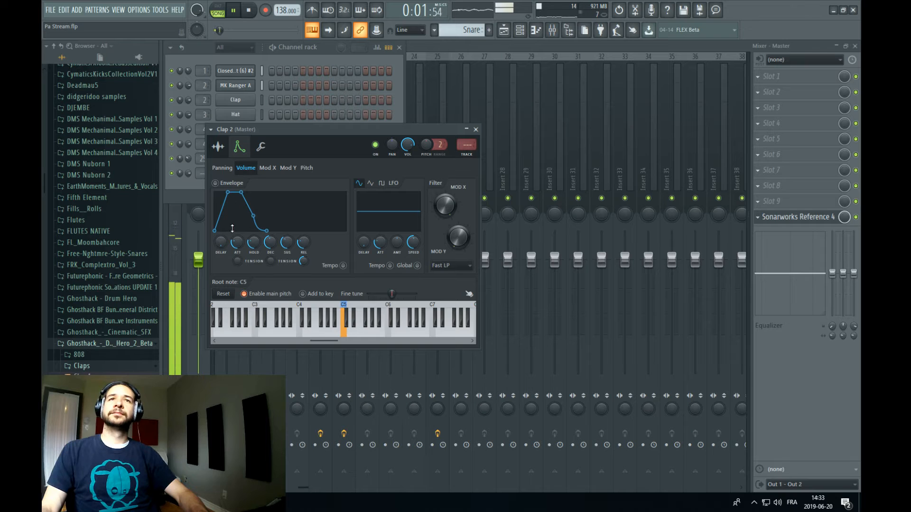
{"action": "left_click", "coordinate": [215, 183]}
{"action": "left_click_drag", "start_coordinate": [240, 245], "coordinate": [255, 280]}
{"action": "left_click_drag", "start_coordinate": [271, 244], "coordinate": [287, 275]}
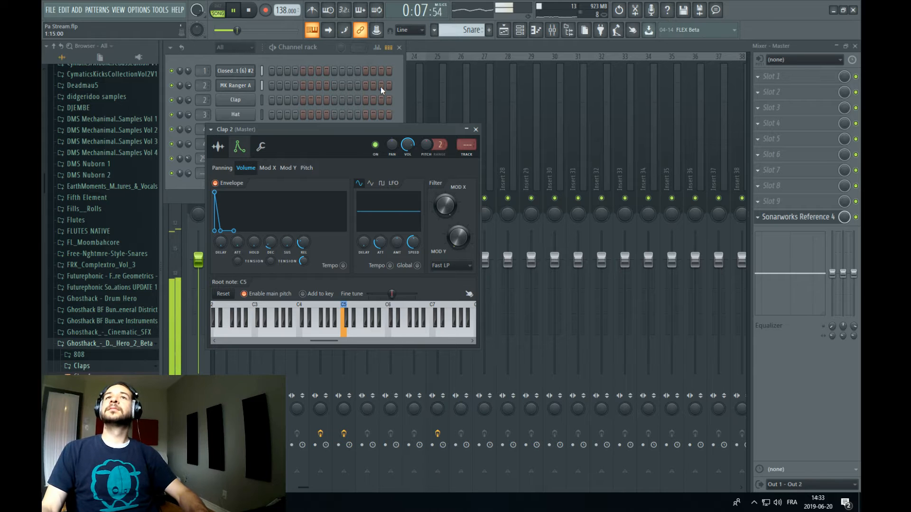
{"action": "key", "text": "space"}
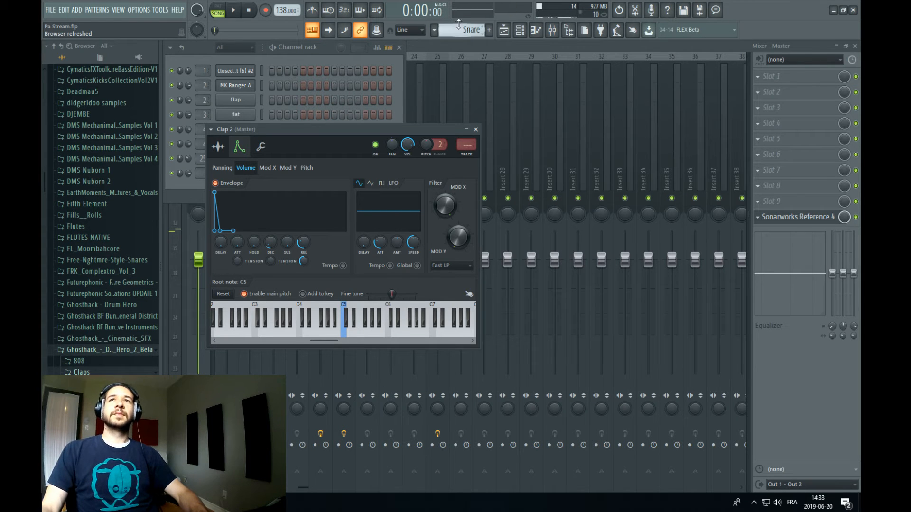
Route the Clap 2 channel to the Snare (77) mixer track
{"action": "left_click", "coordinate": [520, 30]}
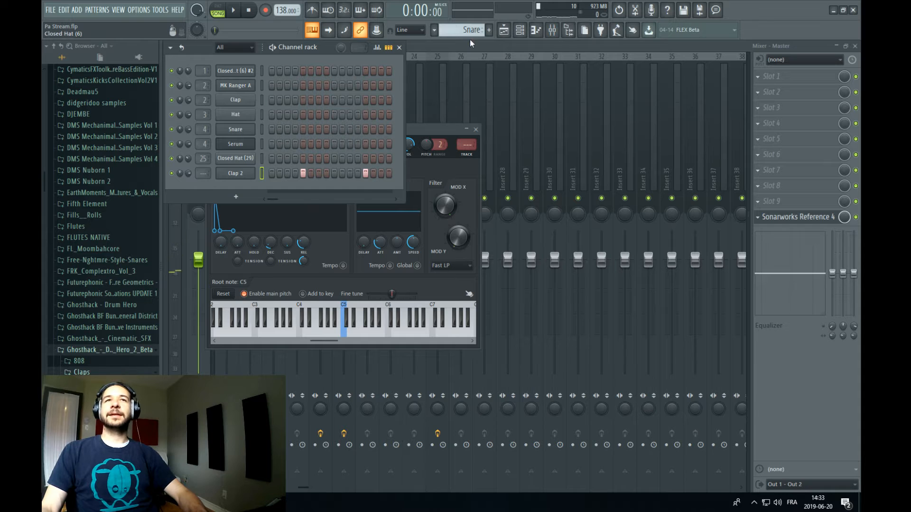
{"action": "left_click", "coordinate": [491, 47]}
{"action": "right_click", "coordinate": [456, 157]}
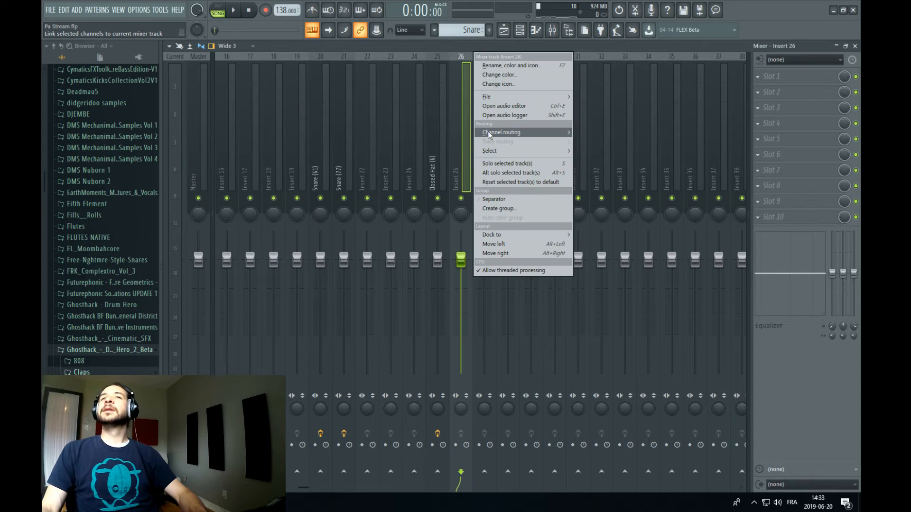
{"action": "right_click", "coordinate": [348, 153]}
{"action": "mouse_move", "coordinate": [403, 132]}
{"action": "left_click", "coordinate": [493, 131]}
During playback, load Virtual Mix Rack in slot 2 of the Snare (77) track and set its Trimmer to -5.86 dB
{"action": "key", "text": "space"}
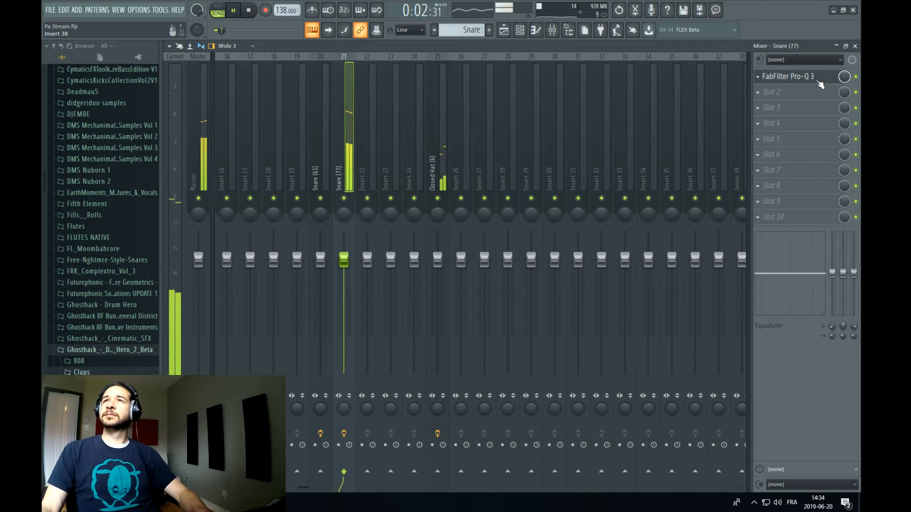
{"action": "left_click", "coordinate": [773, 92]}
{"action": "mouse_move", "coordinate": [806, 104]}
{"action": "left_click", "coordinate": [703, 312]}
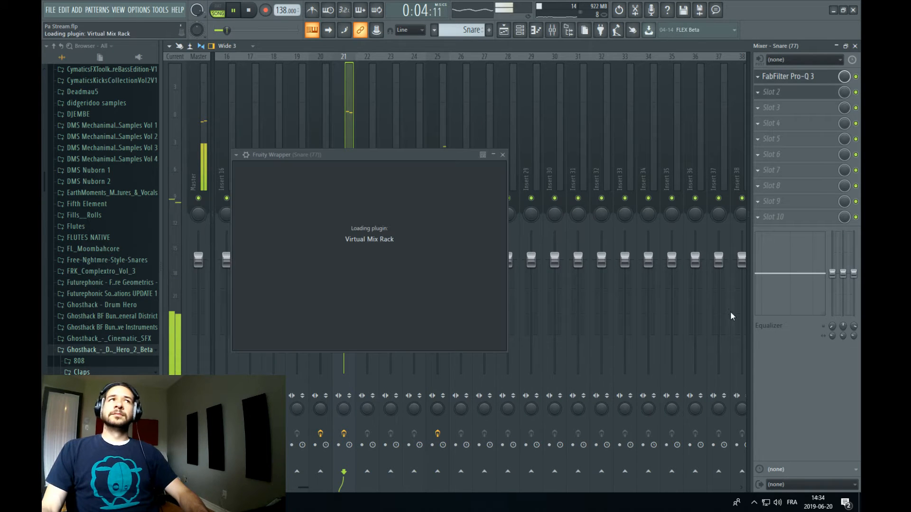
{"action": "left_click", "coordinate": [538, 207]}
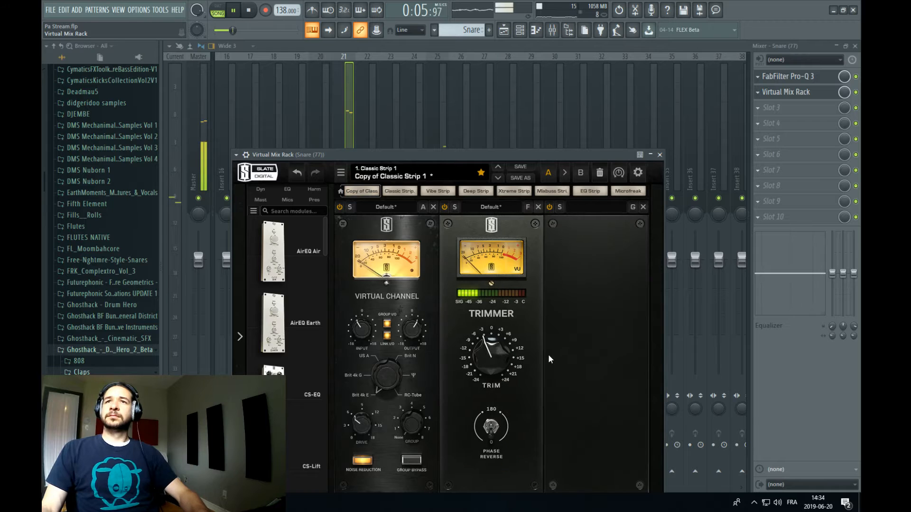
{"action": "left_click_drag", "start_coordinate": [479, 376], "coordinate": [475, 390]}
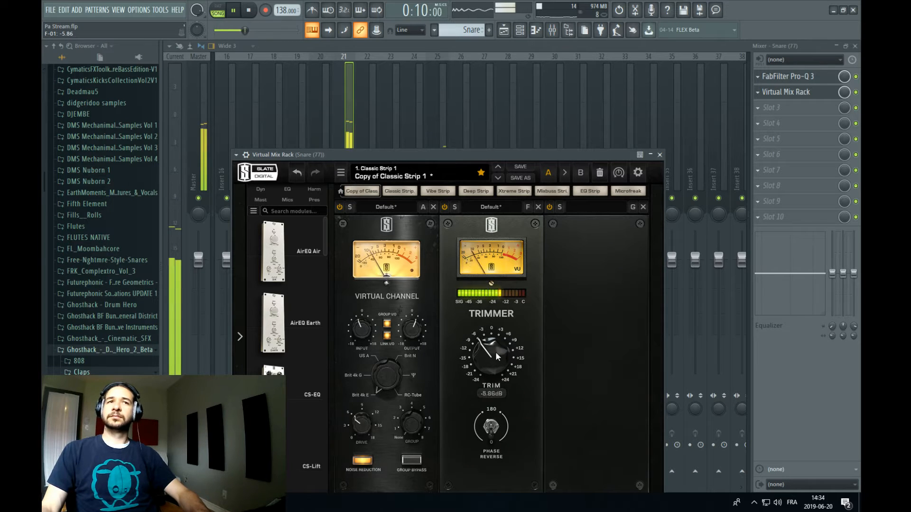
{"action": "left_click", "coordinate": [332, 141]}
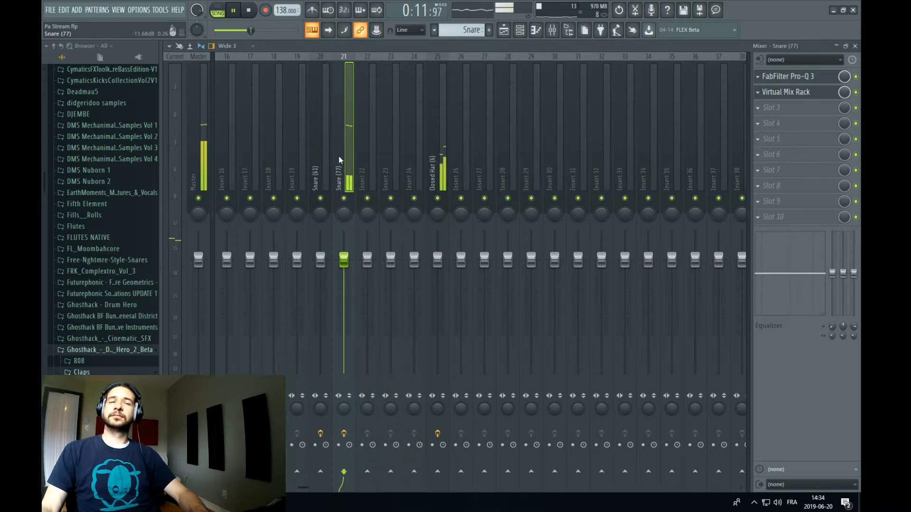
Audition further clap samples over the playing track, including Clap 9 and Clap 6
{"action": "left_click", "coordinate": [90, 440]}
{"action": "scroll", "coordinate": [90, 437], "scroll_direction": "down", "scroll_amount": 2}
{"action": "left_click", "coordinate": [86, 404]}
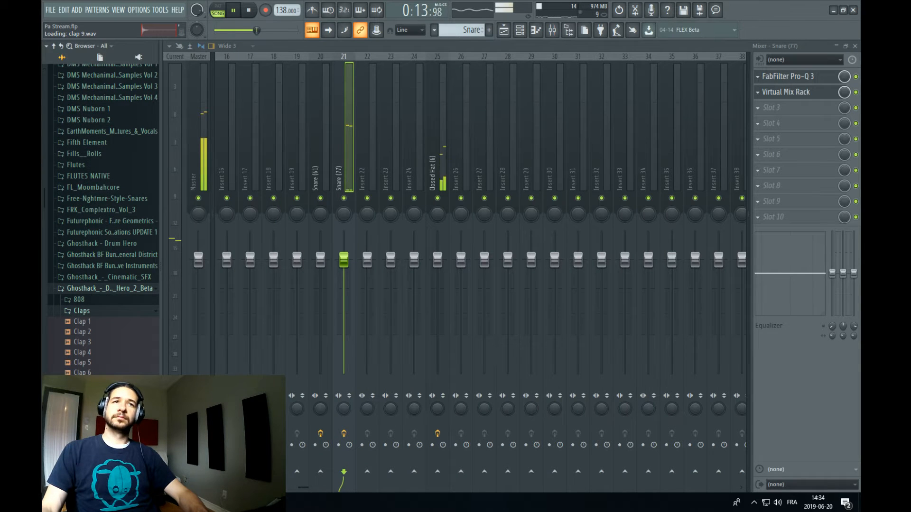
{"action": "left_click", "coordinate": [82, 384]}
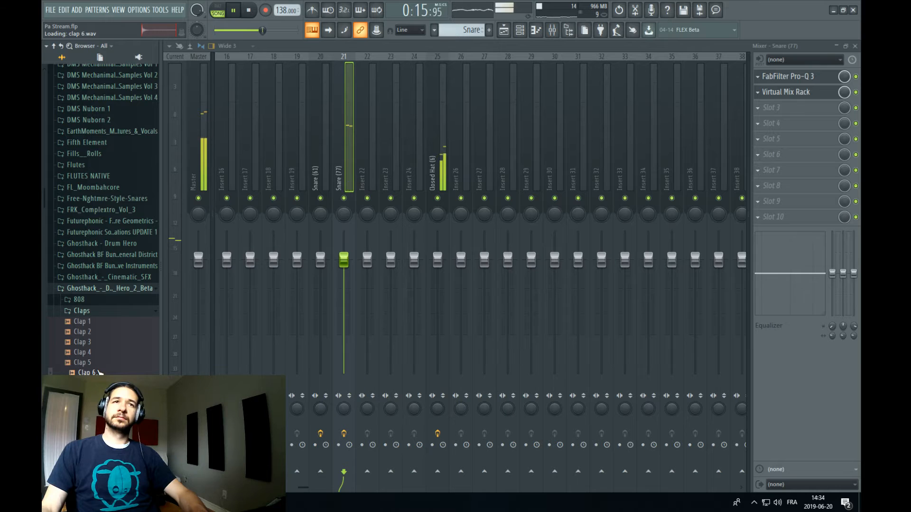
{"action": "key", "text": "Up"}
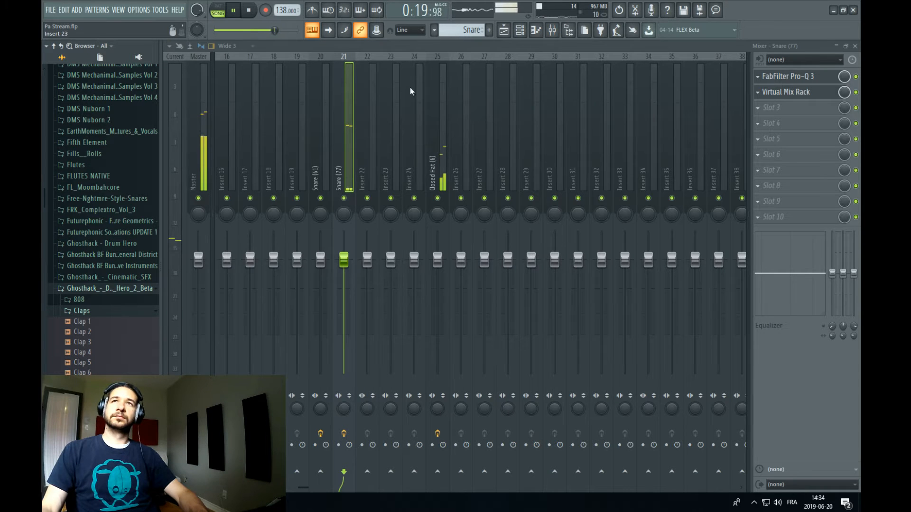
Add the Clap 7 sample as a new channel with hits on steps 5 and 13 of the Snare pattern
{"action": "left_click", "coordinate": [471, 31]}
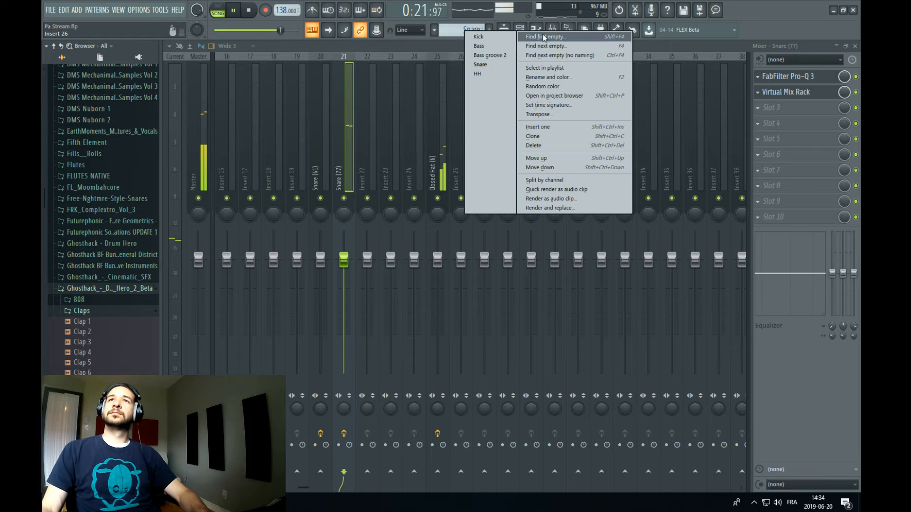
{"action": "left_click", "coordinate": [520, 29]}
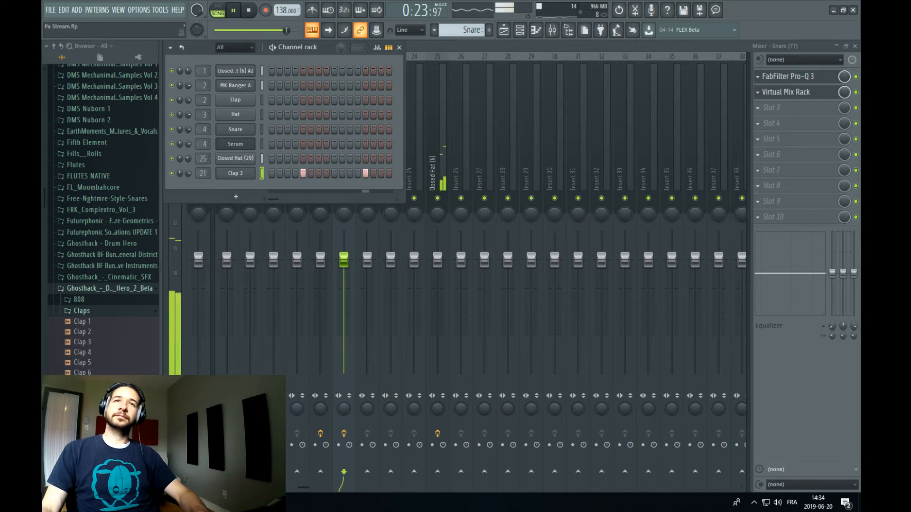
{"action": "left_click_drag", "start_coordinate": [82, 383], "coordinate": [249, 186]}
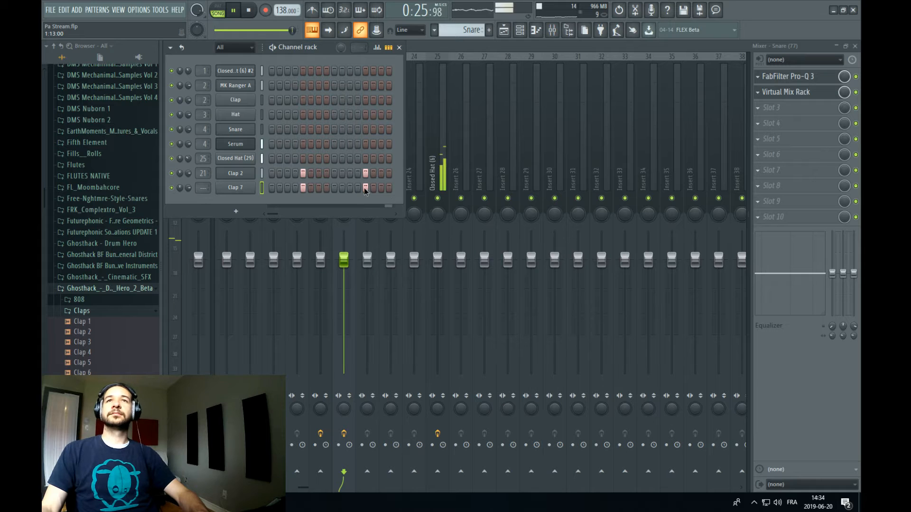
Enable Clap 7's volume envelope and cut its attack, hold, sustain and release to zero, leaving a short decay
{"action": "key", "text": "space"}
{"action": "left_click", "coordinate": [235, 188]}
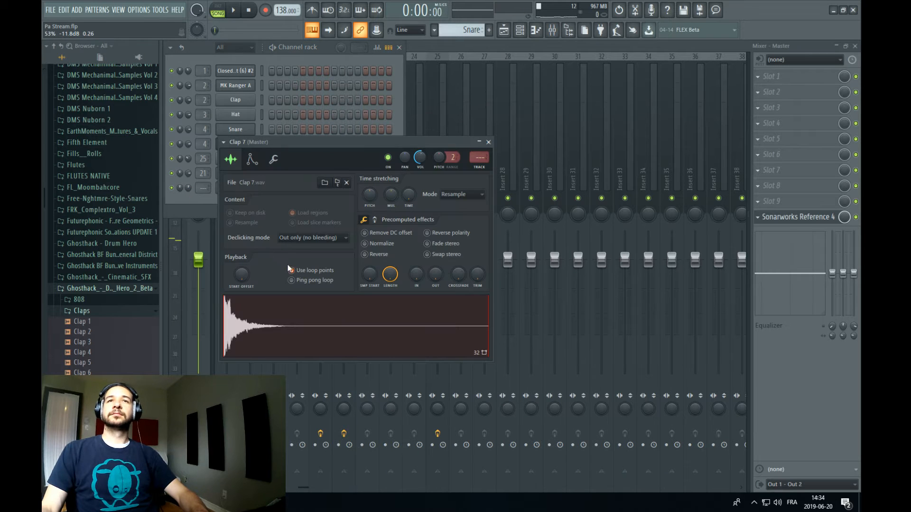
{"action": "key", "text": "space"}
{"action": "left_click", "coordinate": [252, 160]}
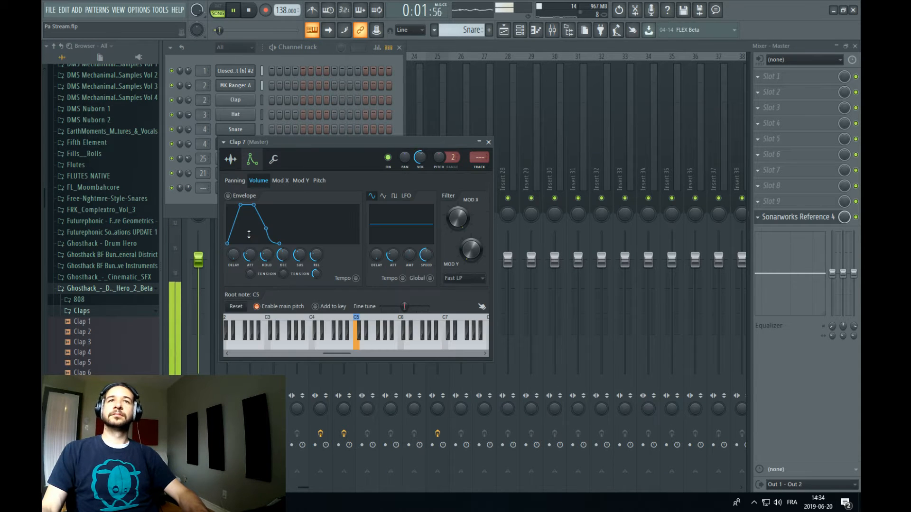
{"action": "key", "text": "space"}
{"action": "left_click", "coordinate": [229, 196]}
{"action": "left_click_drag", "start_coordinate": [249, 255], "coordinate": [249, 280]}
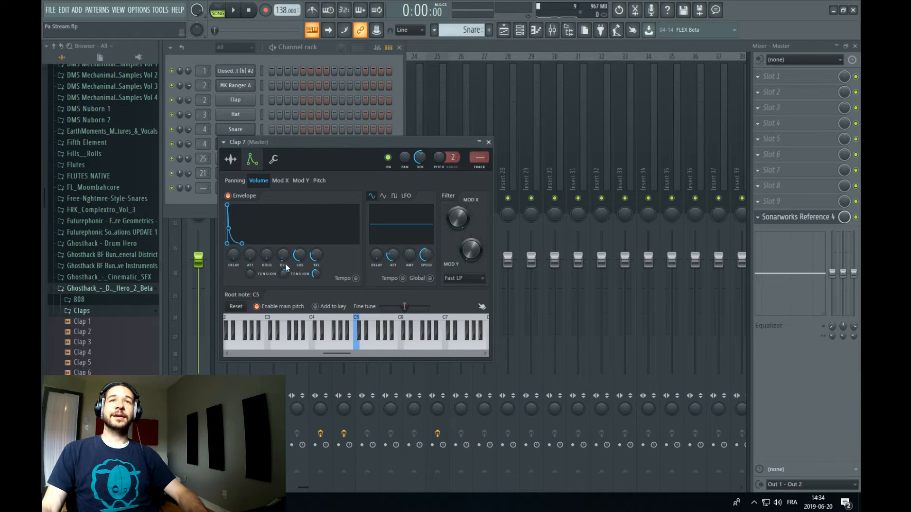
{"action": "key", "text": "space"}
{"action": "left_click_drag", "start_coordinate": [300, 256], "coordinate": [300, 280]}
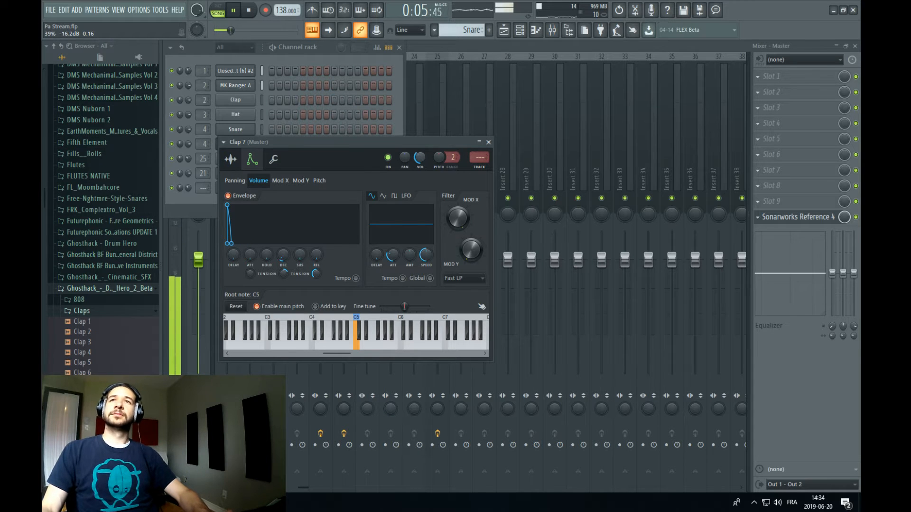
Route the Clap 7 channel to mixer track 22
{"action": "left_click", "coordinate": [436, 109]}
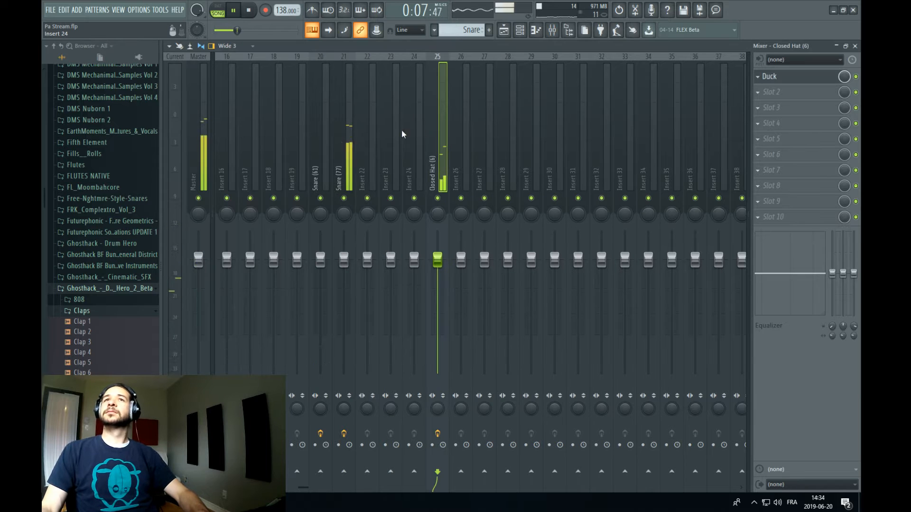
{"action": "right_click", "coordinate": [377, 57]}
{"action": "mouse_move", "coordinate": [415, 134]}
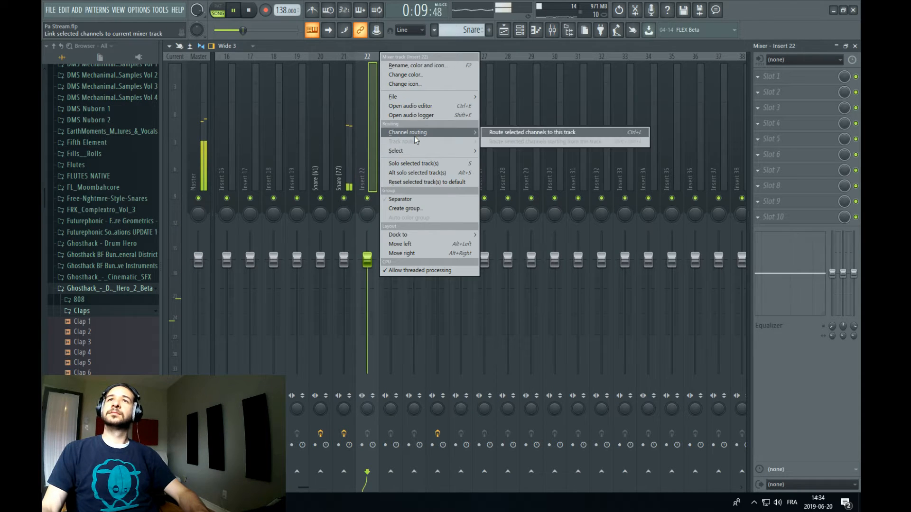
{"action": "left_click", "coordinate": [501, 133]}
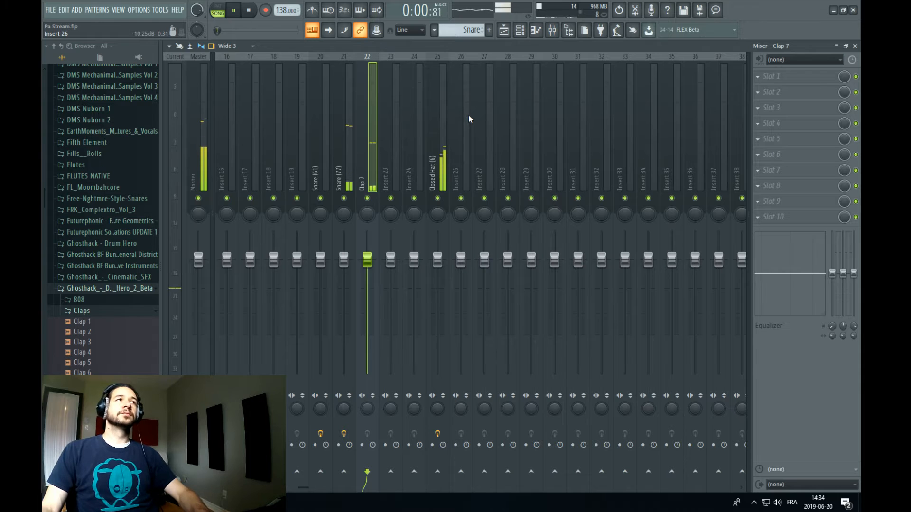
Show the playlist, stop playback, and look through the clap samples in the browser
{"action": "scroll", "coordinate": [127, 350], "scroll_direction": "down", "scroll_amount": 4}
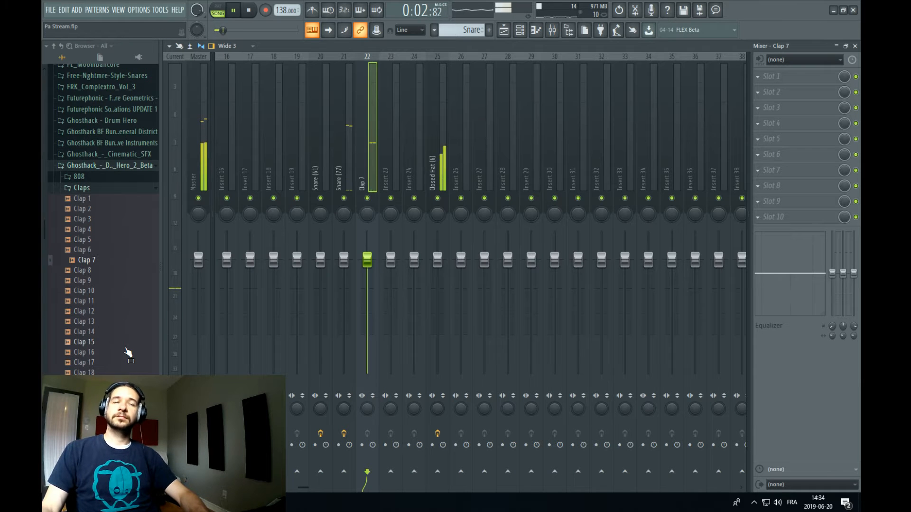
{"action": "key", "text": "F5"}
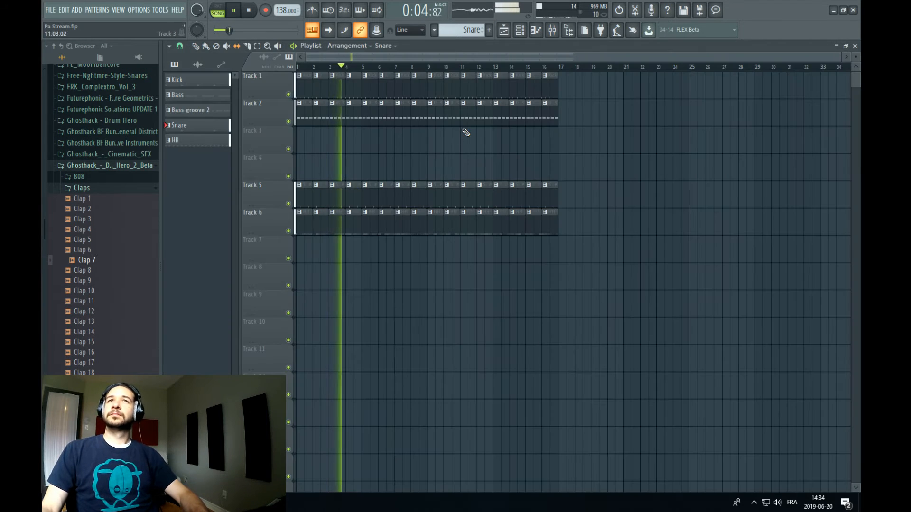
{"action": "key", "text": "space"}
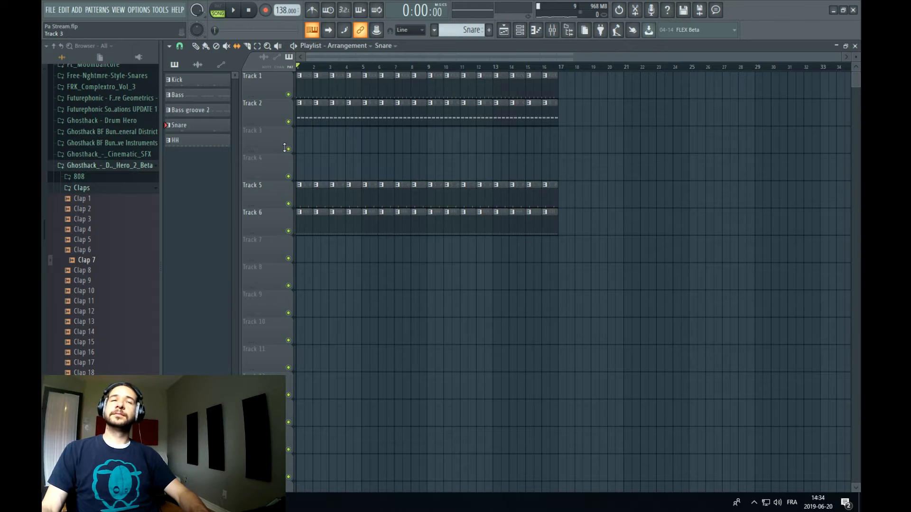
{"action": "scroll", "coordinate": [119, 351], "scroll_direction": "down", "scroll_amount": 10}
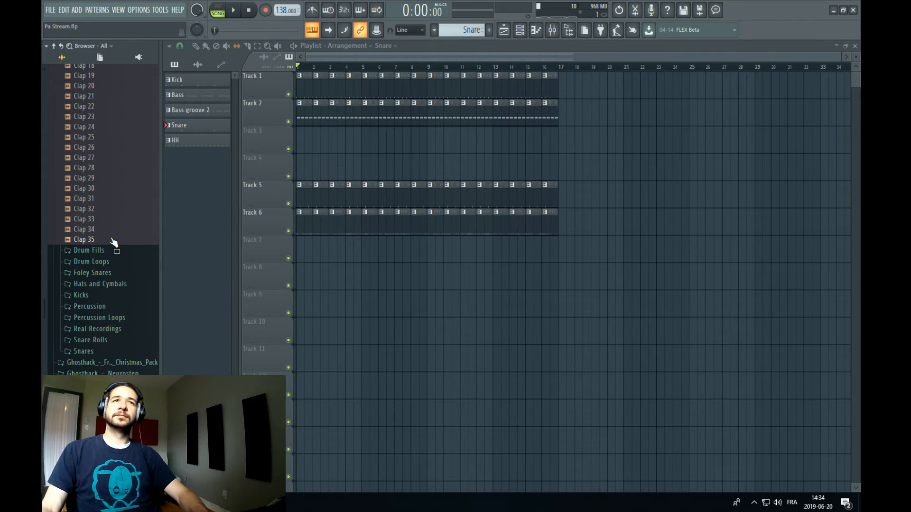
{"action": "scroll", "coordinate": [115, 231], "scroll_direction": "down", "scroll_amount": 2}
{"action": "scroll", "coordinate": [117, 231], "scroll_direction": "up", "scroll_amount": 8}
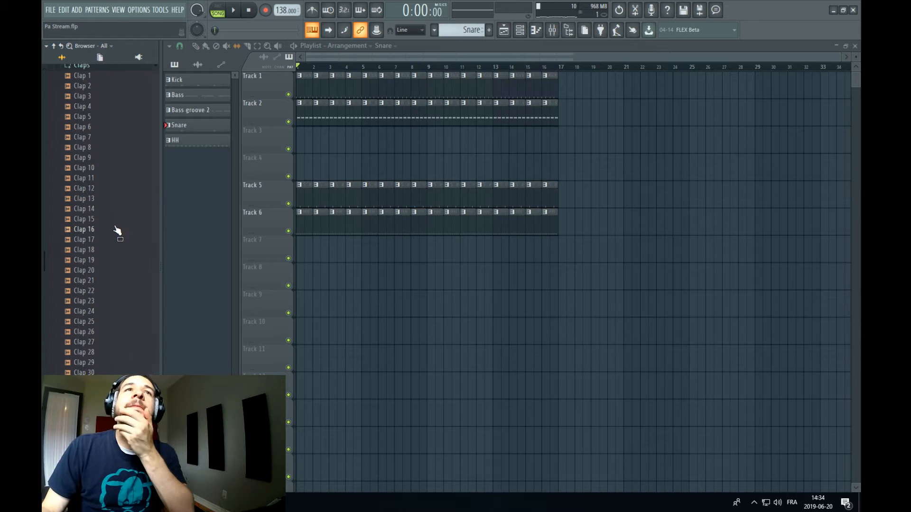
{"action": "scroll", "coordinate": [119, 231], "scroll_direction": "up", "scroll_amount": 6}
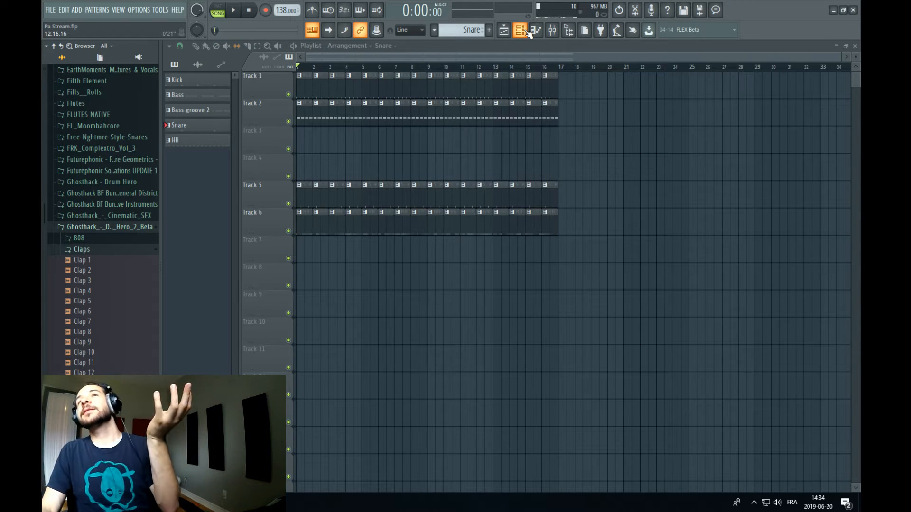
Create a new pattern named Lead
{"action": "left_click", "coordinate": [489, 30]}
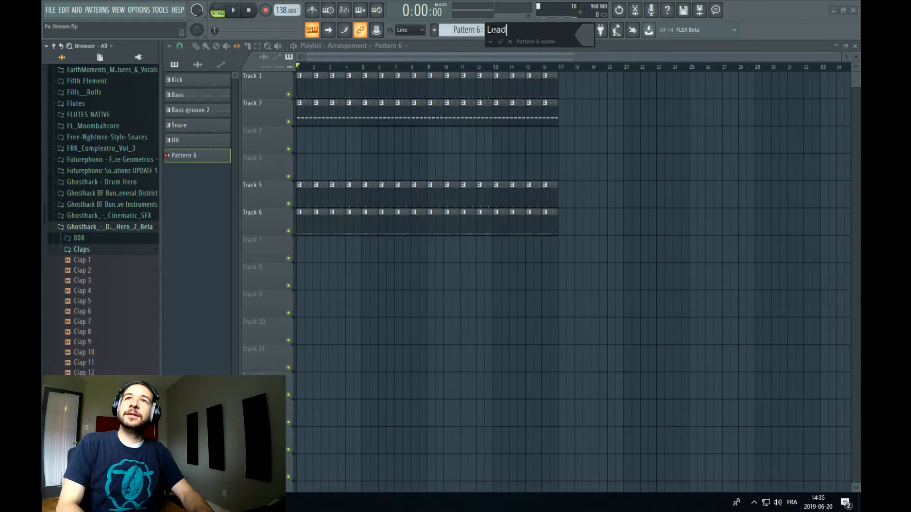
{"action": "key", "text": "Return"}
Confirm the Lead pattern name and add a new Serum instrument channel
{"action": "left_click", "coordinate": [522, 34]}
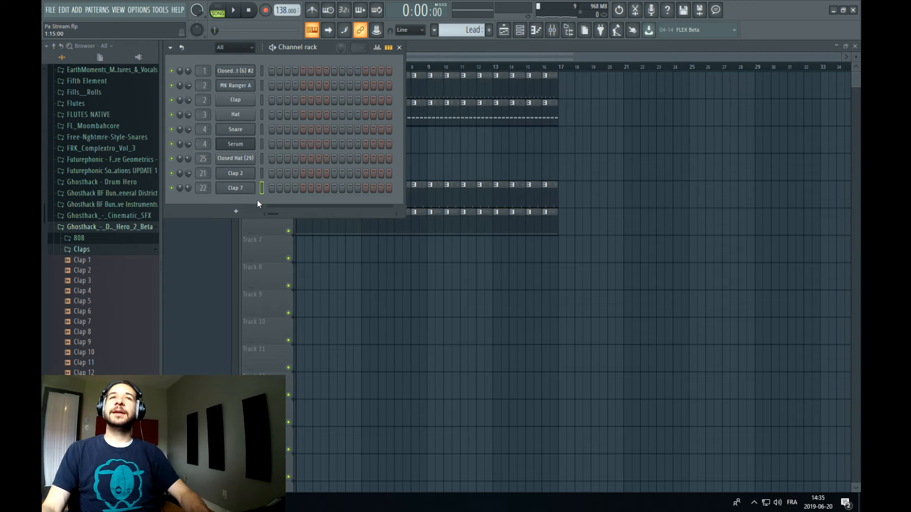
{"action": "left_click", "coordinate": [236, 212]}
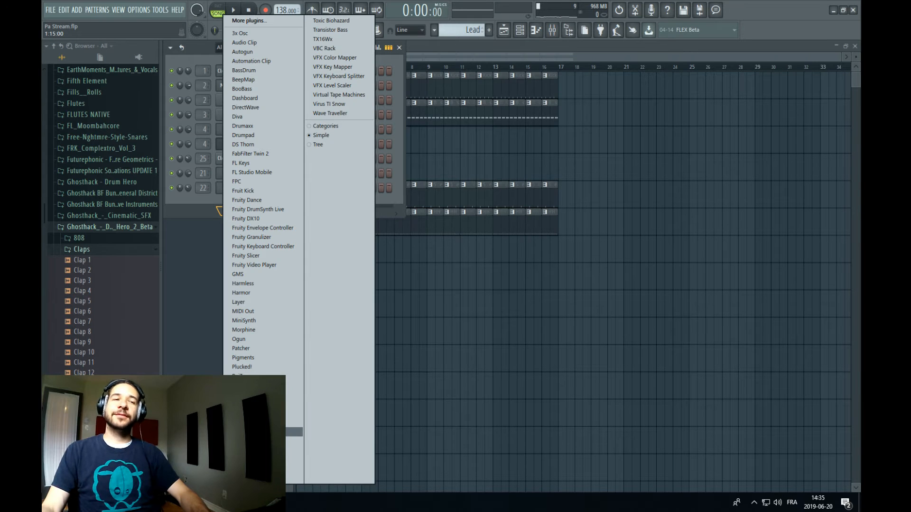
{"action": "left_click", "coordinate": [266, 432]}
Audition lead presets from the Ghosthack Psytrance Awakening Vol 3 bank in Serum #2 and load Lead - Desert Panic
{"action": "left_click", "coordinate": [498, 170]}
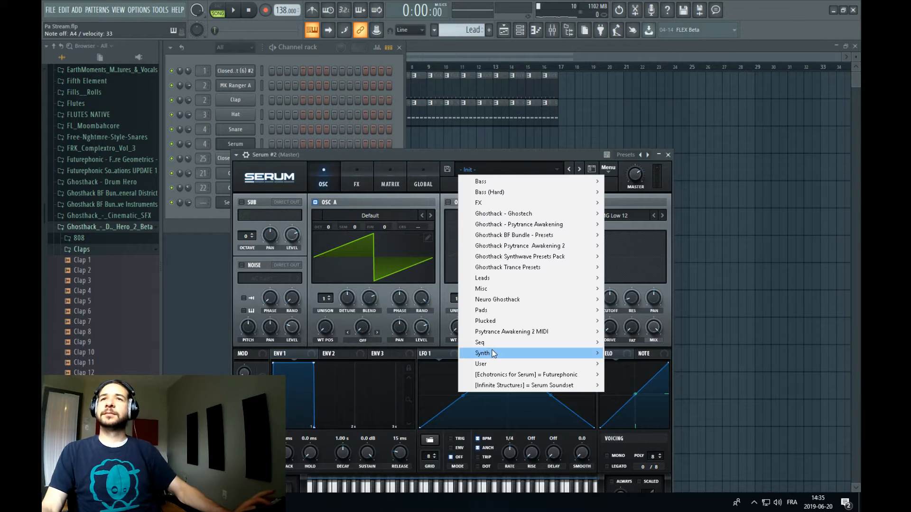
{"action": "mouse_move", "coordinate": [555, 364]}
{"action": "mouse_move", "coordinate": [643, 376]}
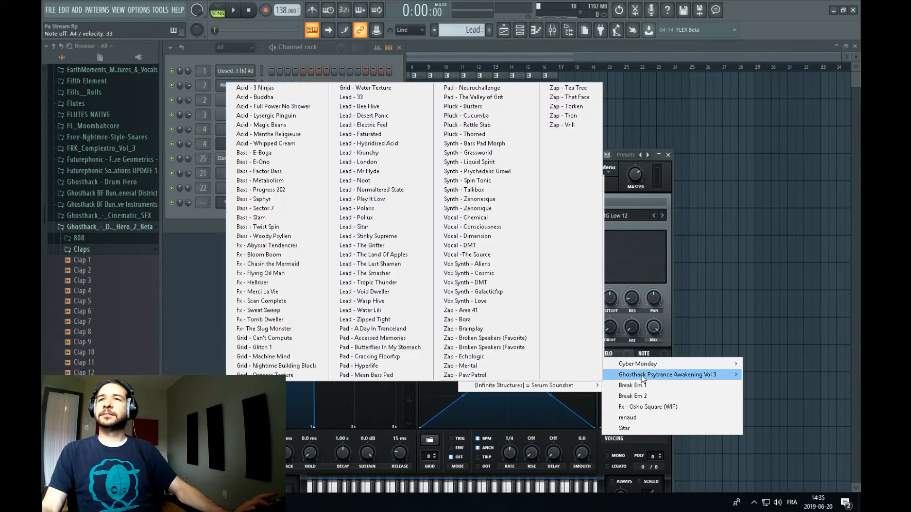
{"action": "left_click", "coordinate": [374, 96]}
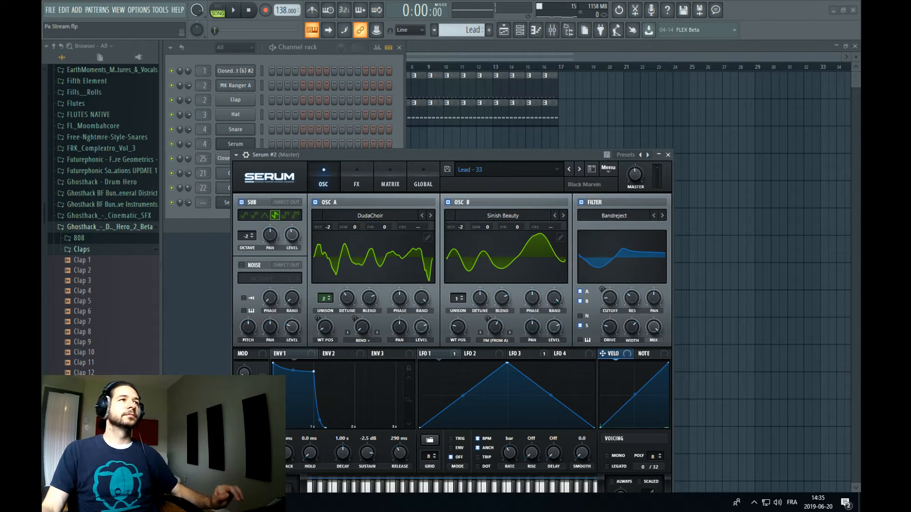
{"action": "left_click", "coordinate": [579, 170]}
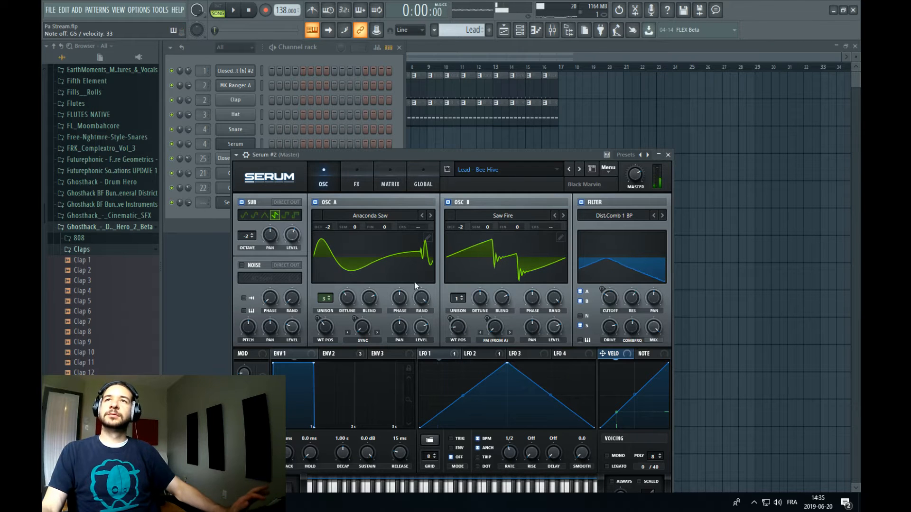
{"action": "left_click", "coordinate": [580, 169]}
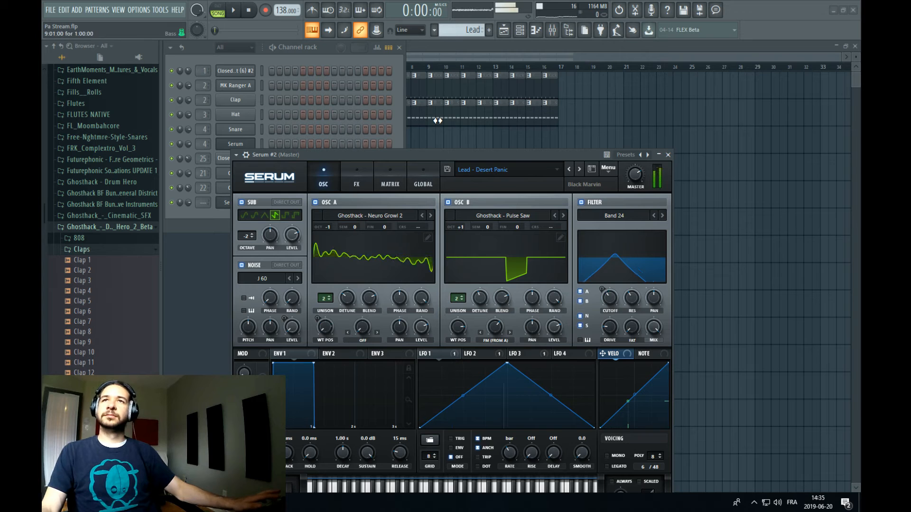
Open the Serum #2 piano roll and draw an F4 note at the start of bar 1
{"action": "left_click", "coordinate": [349, 53]}
{"action": "right_click", "coordinate": [234, 204]}
{"action": "left_click", "coordinate": [288, 204]}
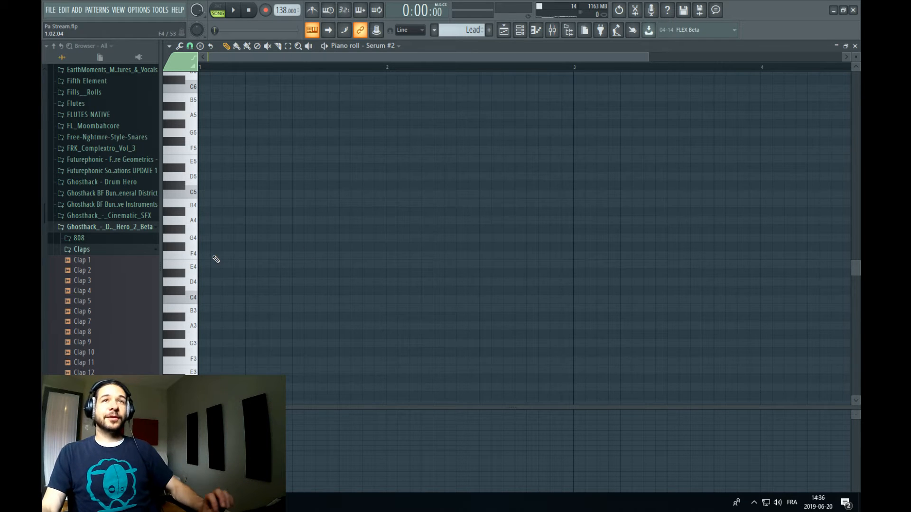
{"action": "left_click", "coordinate": [195, 193]}
{"action": "left_click", "coordinate": [204, 237]}
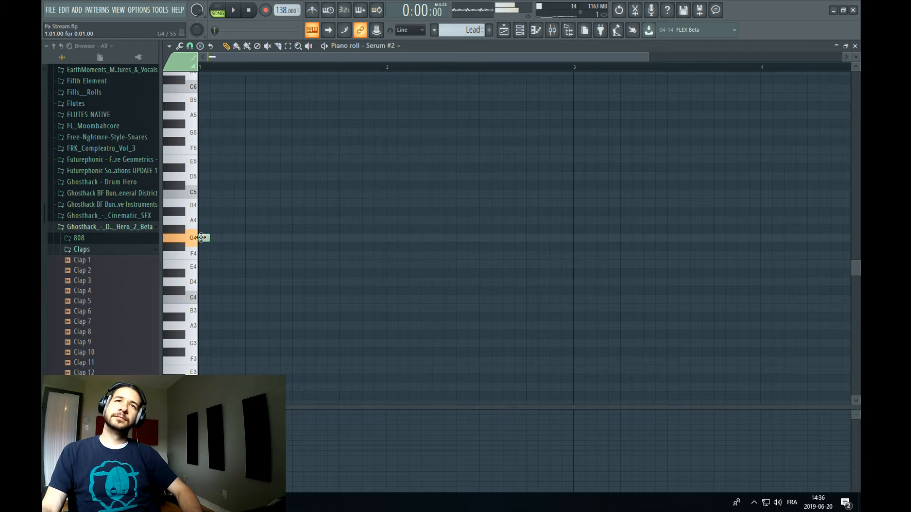
{"action": "left_click_drag", "start_coordinate": [202, 239], "coordinate": [253, 268]}
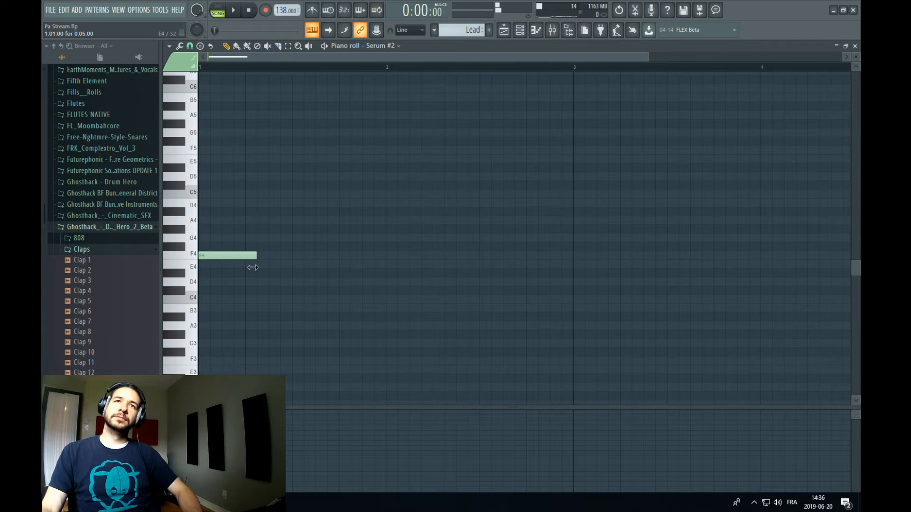
Place a Lead clip at bar 1 on Track 4 of the playlist and trim it to one bar
{"action": "left_click", "coordinate": [504, 30]}
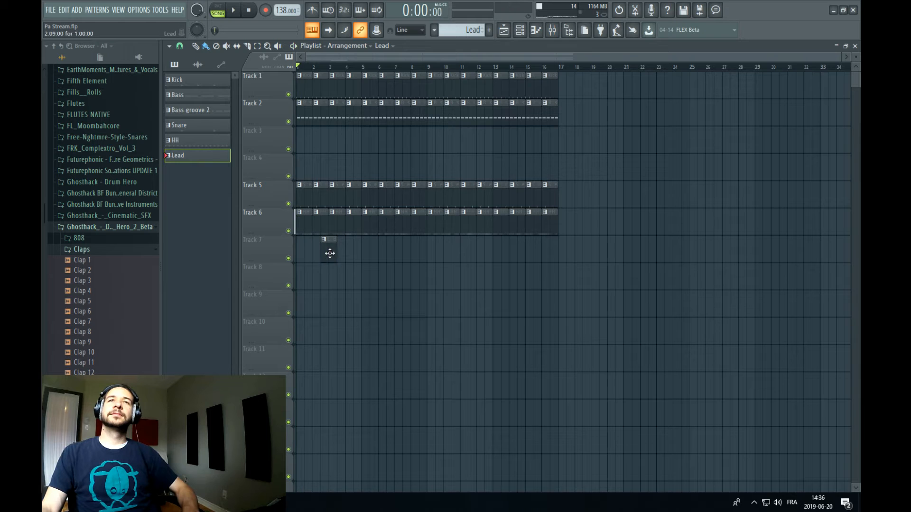
{"action": "right_click", "coordinate": [329, 248]}
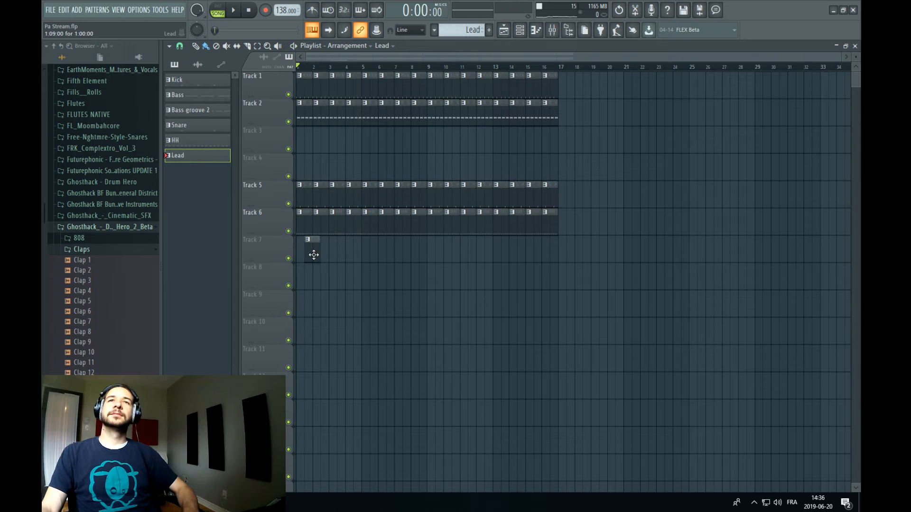
{"action": "double_click", "coordinate": [368, 166]}
{"action": "scroll", "coordinate": [251, 102], "scroll_direction": "down", "scroll_amount": 1}
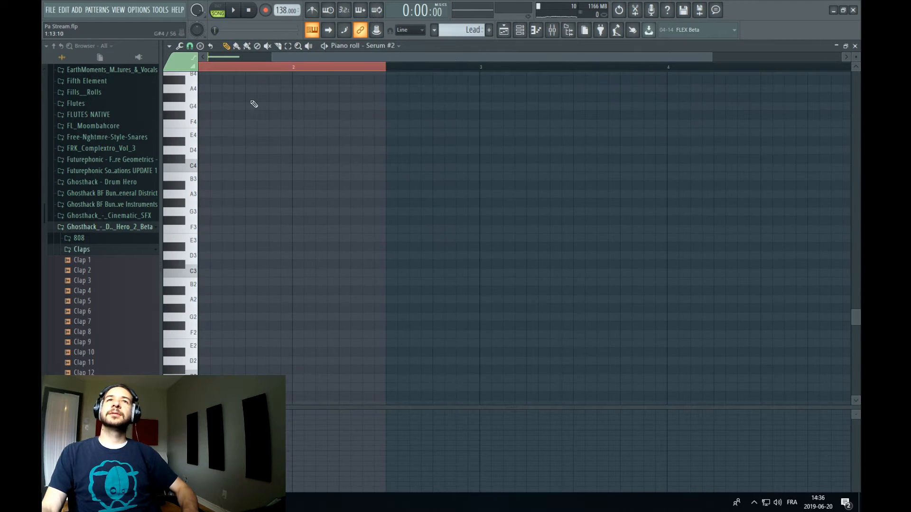
{"action": "right_click", "coordinate": [265, 67]}
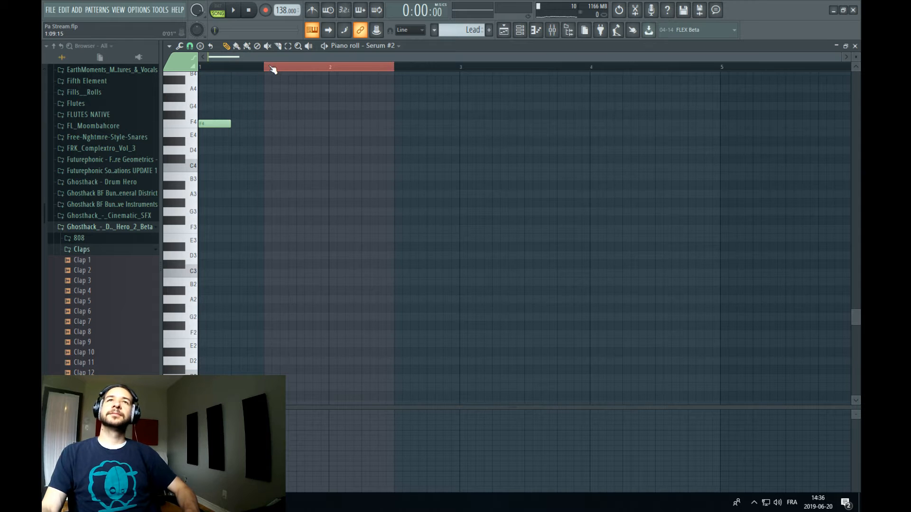
{"action": "right_click", "coordinate": [271, 67]}
{"action": "left_click", "coordinate": [504, 30]}
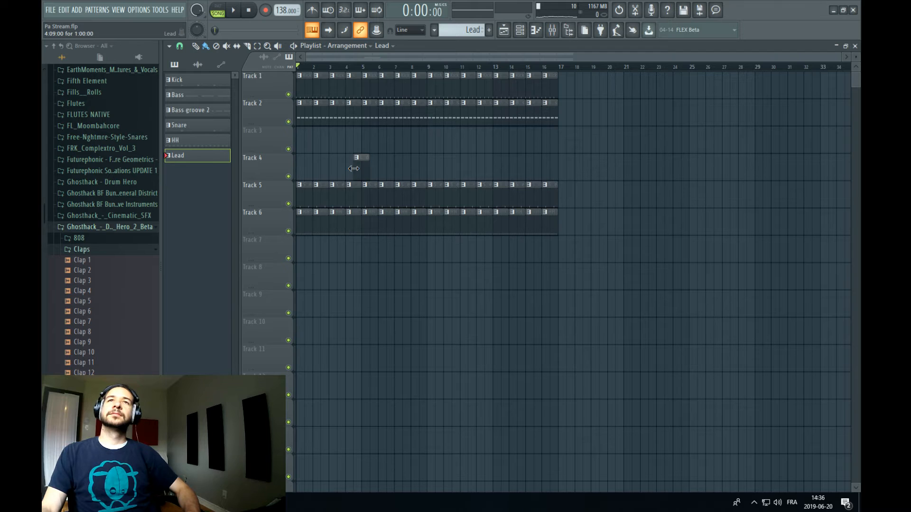
{"action": "left_click_drag", "start_coordinate": [346, 170], "coordinate": [266, 168]}
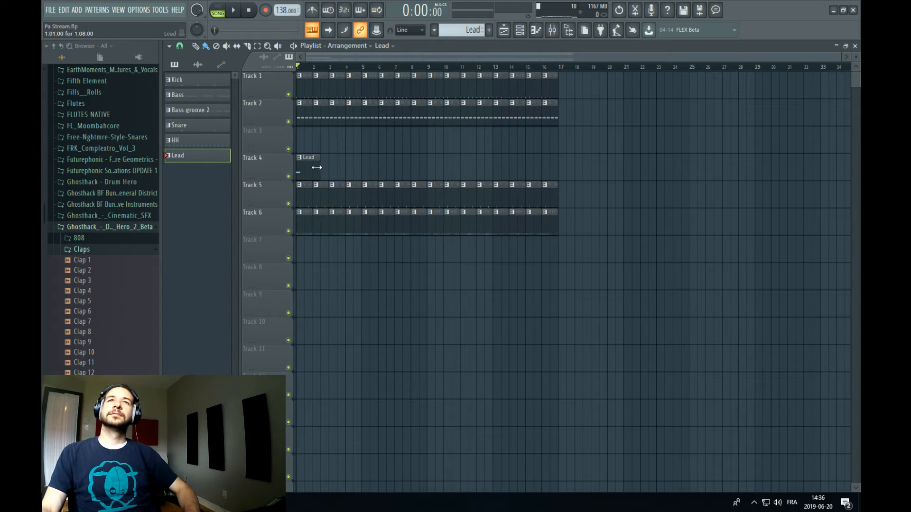
Play the arrangement and add a second Lead clip at bar 5 on Track 4
{"action": "key", "text": "space"}
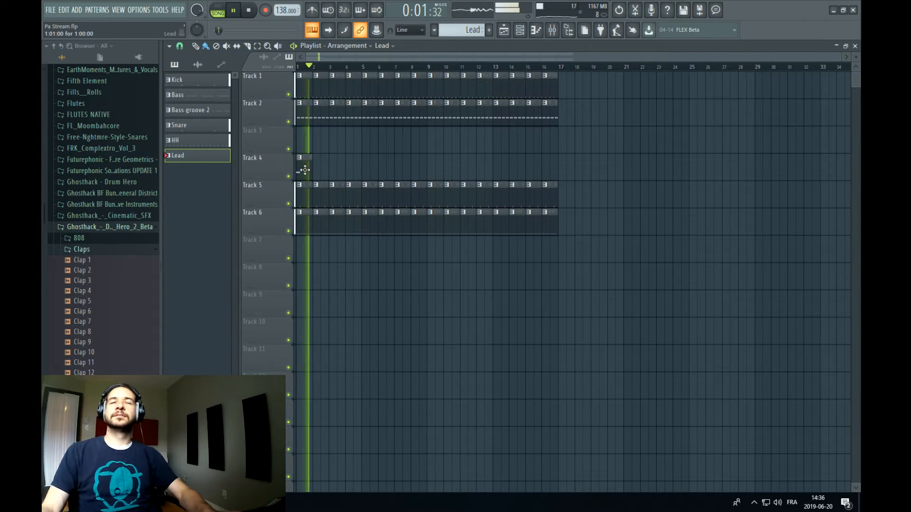
{"action": "left_click", "coordinate": [367, 170]}
{"action": "key", "text": "space"}
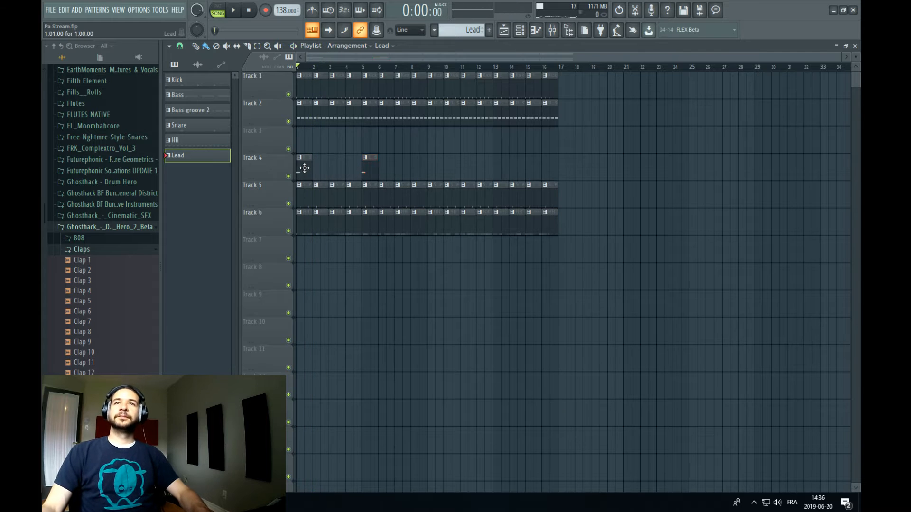
In pattern mode, shorten the Lead's F4 note to two steps and try a two-step B4 note at step 3
{"action": "double_click", "coordinate": [304, 168]}
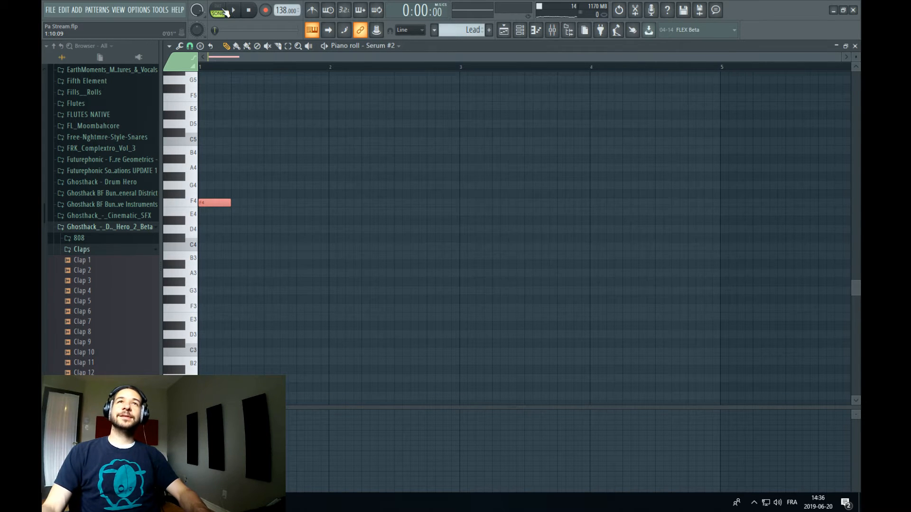
{"action": "left_click", "coordinate": [225, 13]}
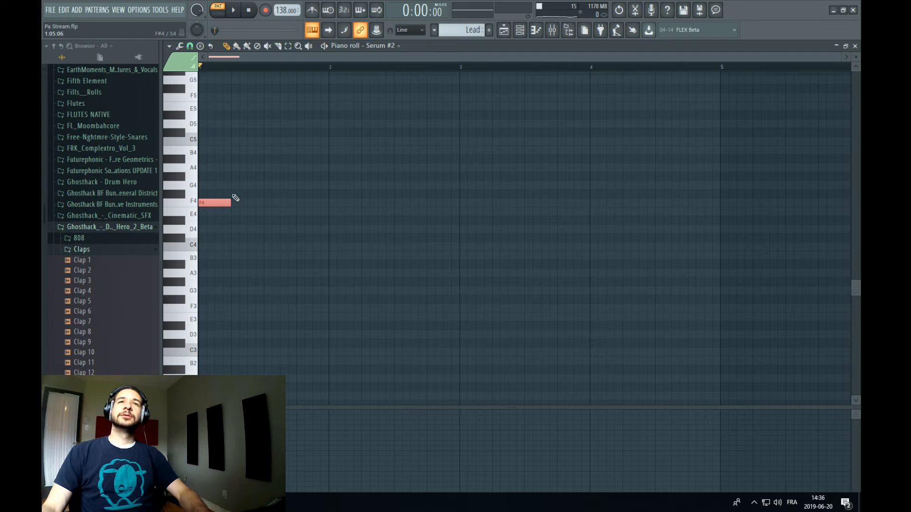
{"action": "left_click", "coordinate": [224, 150]}
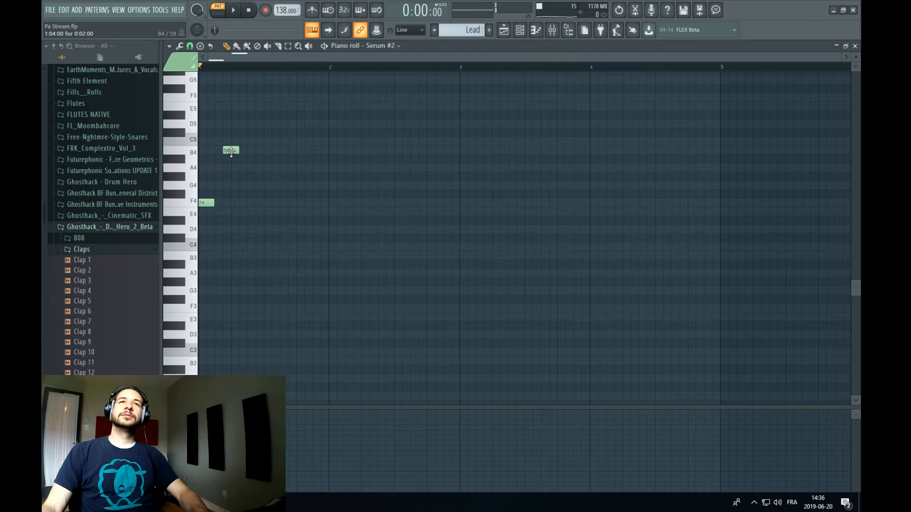
{"action": "left_click_drag", "start_coordinate": [232, 150], "coordinate": [224, 150]}
{"action": "key", "text": "space"}
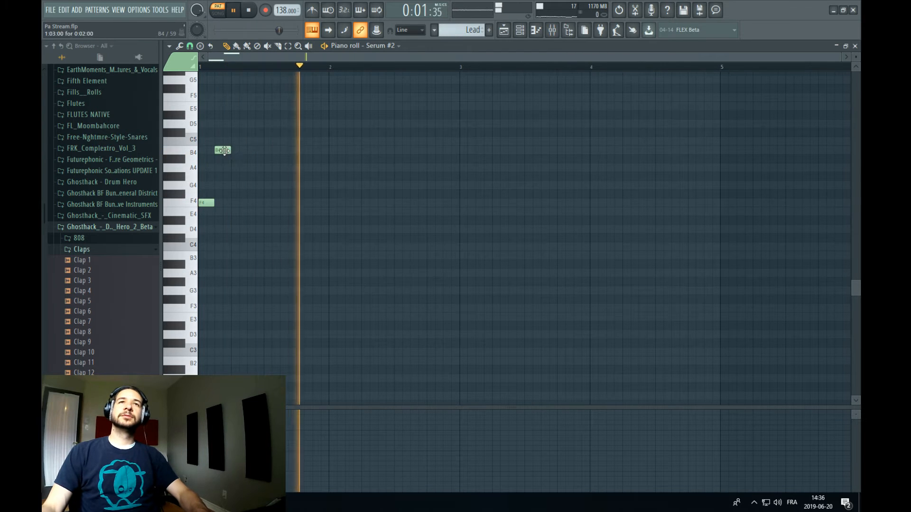
{"action": "right_click", "coordinate": [225, 150]}
Try a second two-step F4 note at step 7 while the Lead pattern plays
{"action": "left_click", "coordinate": [243, 203]}
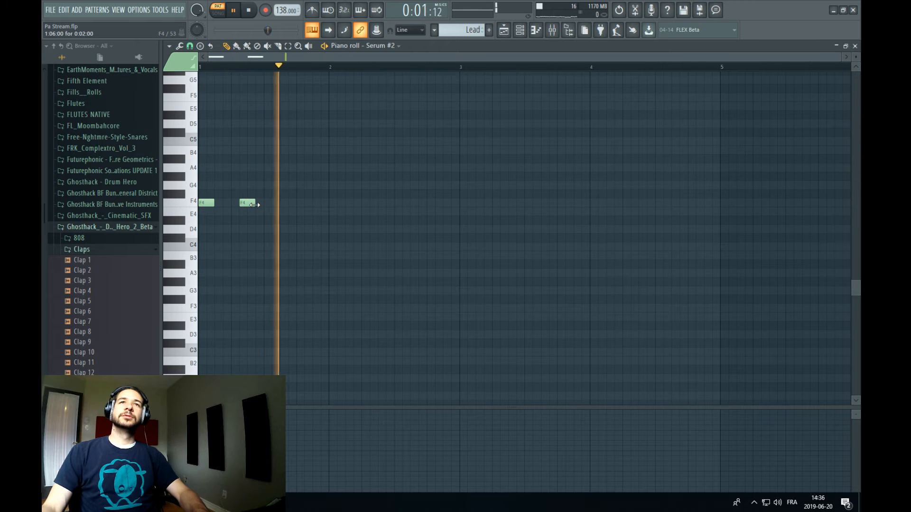
{"action": "left_click_drag", "start_coordinate": [247, 203], "coordinate": [255, 203]}
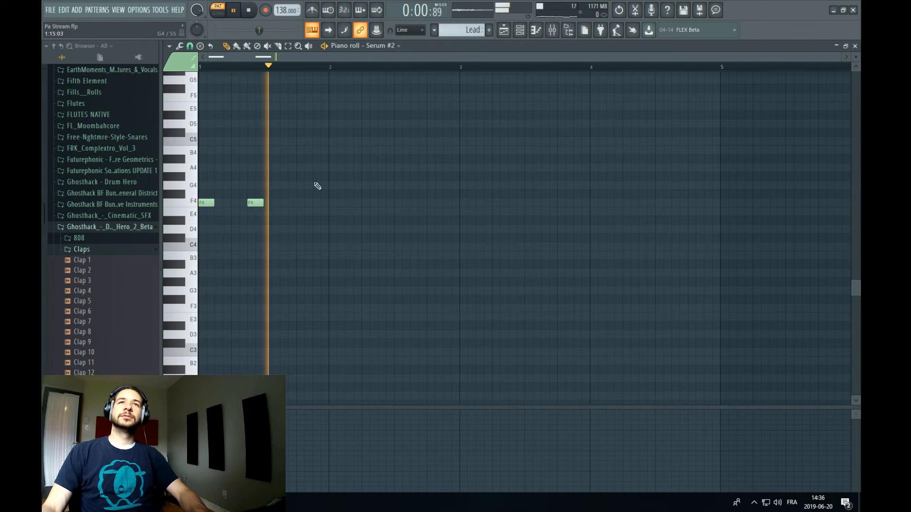
{"action": "key", "text": "space"}
Return to the playlist in song mode and listen to the Lead clips with the rest of the arrangement
{"action": "key", "text": "F5"}
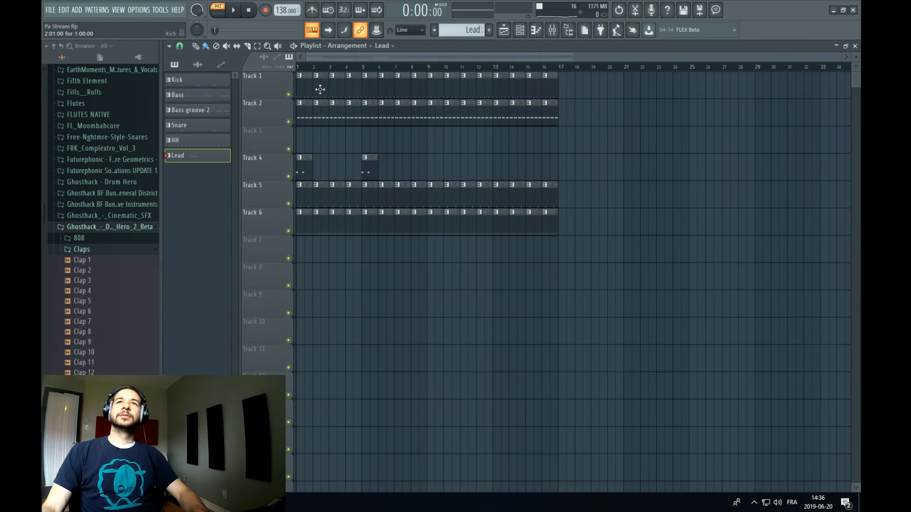
{"action": "left_click", "coordinate": [346, 66]}
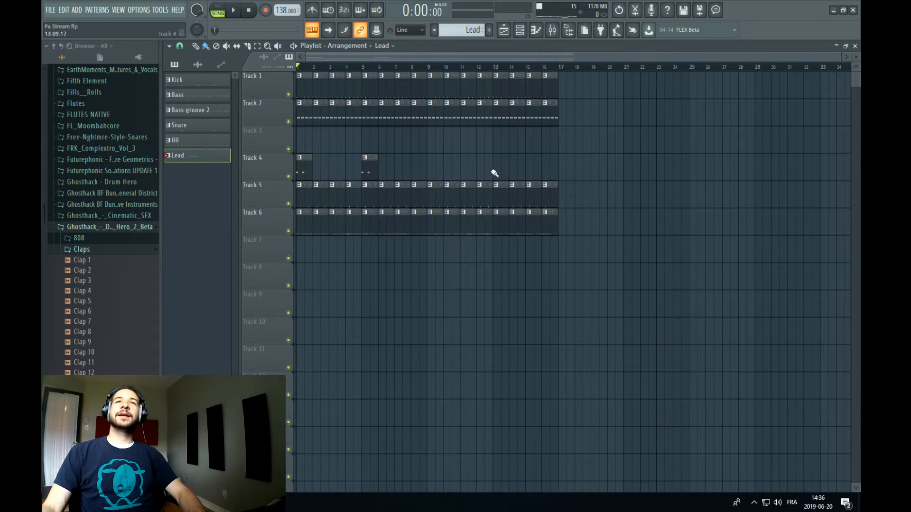
{"action": "key", "text": "space"}
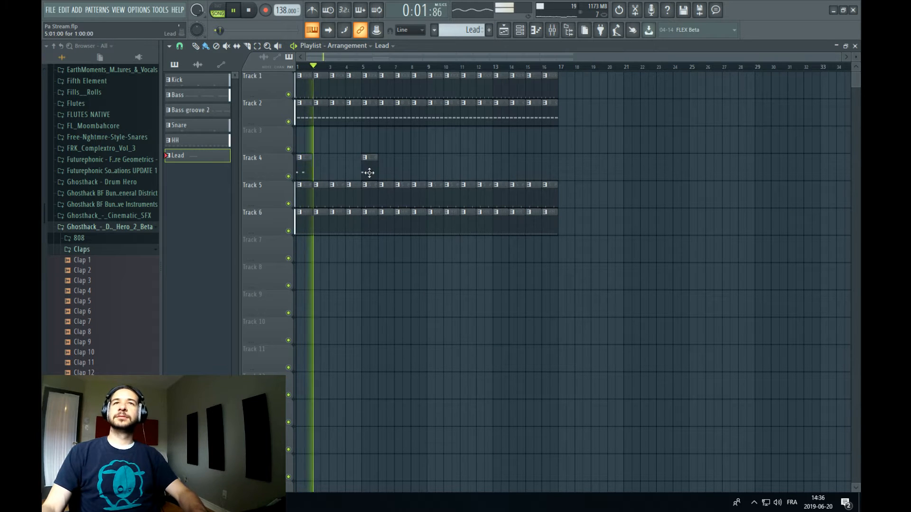
{"action": "key", "text": "space"}
Rework the Lead notes during playback: a four-step F4 at the start of bar 1 and a two-step F4 at step 8
{"action": "double_click", "coordinate": [304, 169]}
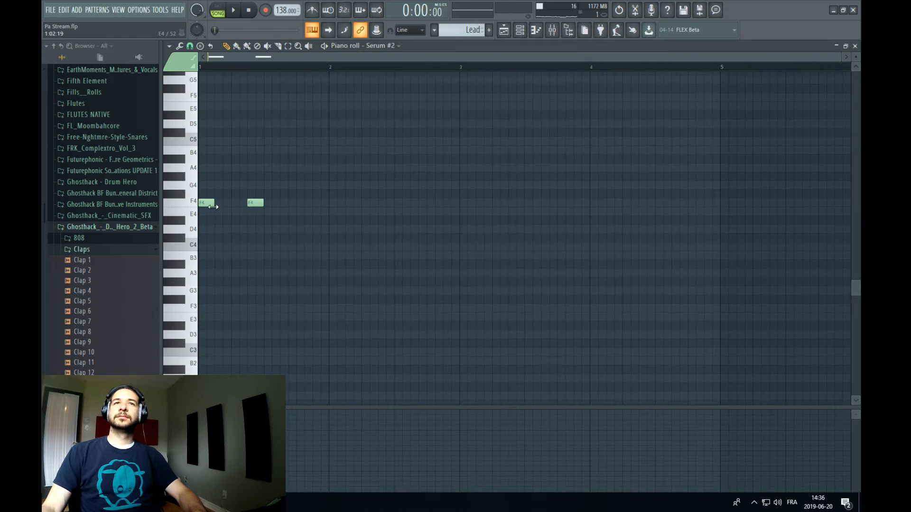
{"action": "key", "text": "space"}
{"action": "right_click", "coordinate": [255, 202]}
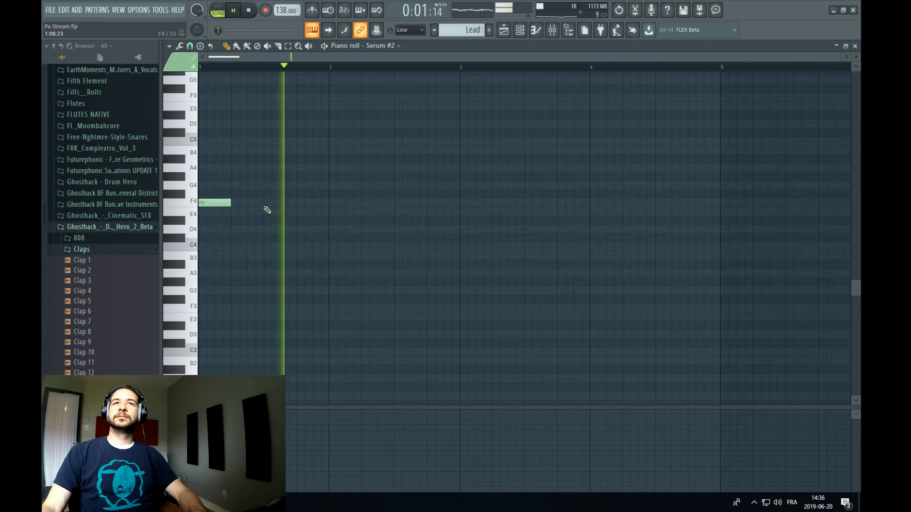
{"action": "left_click", "coordinate": [268, 204]}
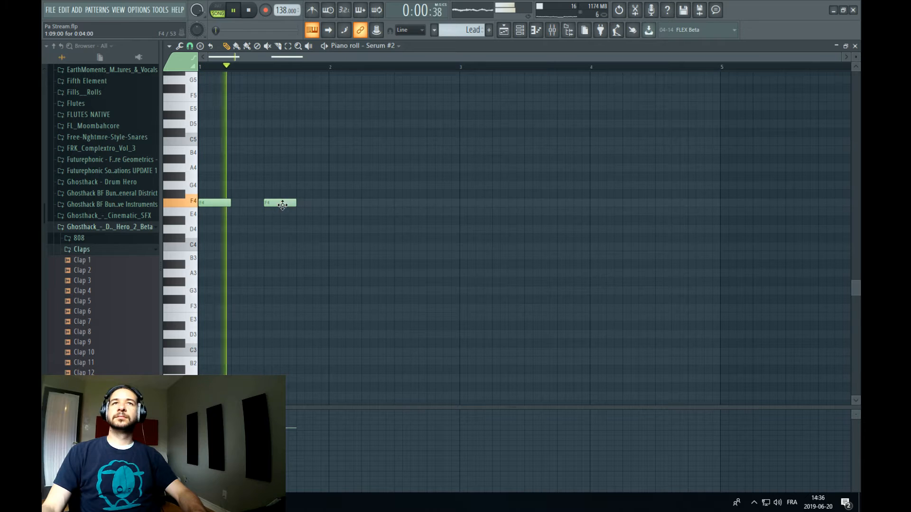
{"action": "left_click_drag", "start_coordinate": [287, 204], "coordinate": [271, 210]}
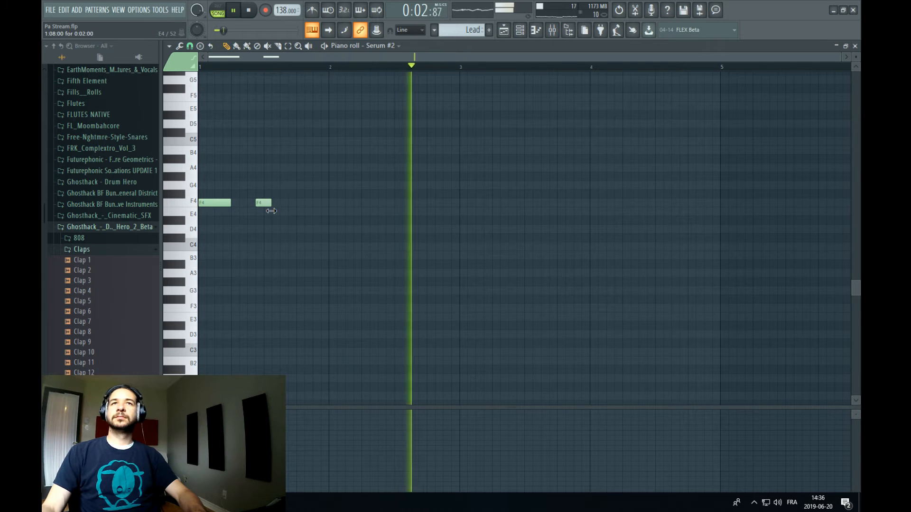
Add another Lead clip at bar 9 on Track 4 and stop playback
{"action": "left_click", "coordinate": [509, 34]}
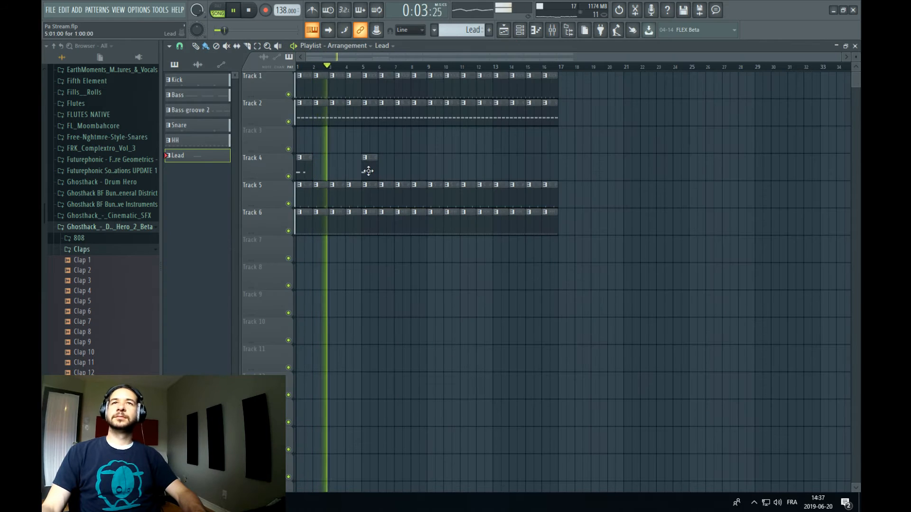
{"action": "left_click", "coordinate": [428, 166]}
{"action": "key", "text": "space"}
Route the Serum #2 channel to mixer track 12
{"action": "left_click", "coordinate": [556, 33]}
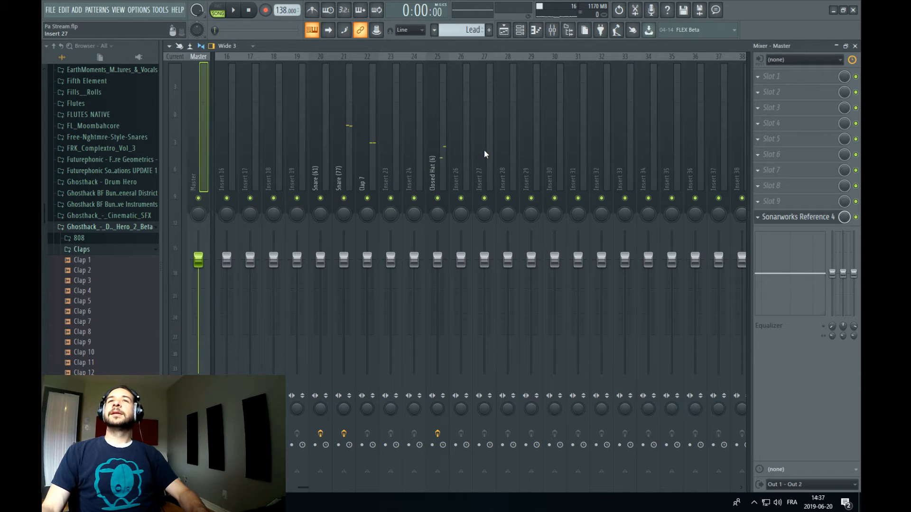
{"action": "right_click", "coordinate": [340, 133]}
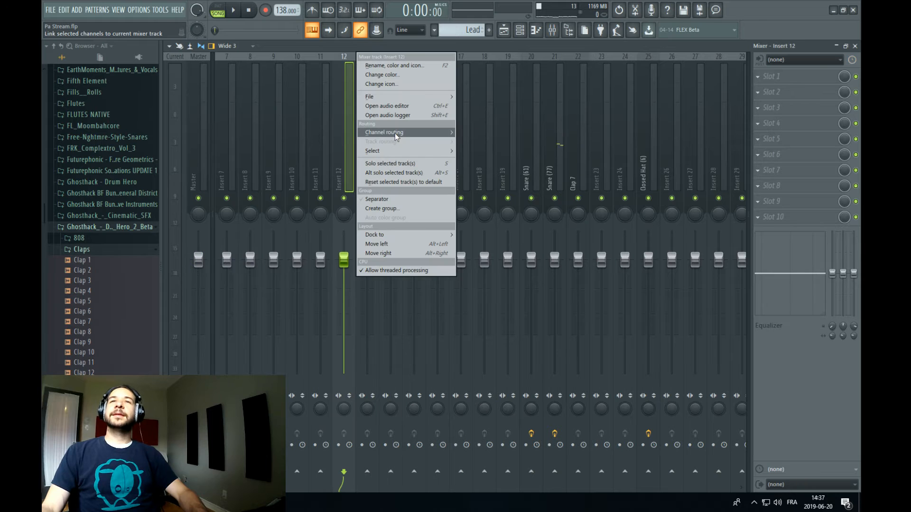
{"action": "mouse_move", "coordinate": [396, 135]}
{"action": "left_click", "coordinate": [502, 136]}
Load the ColourCopy delay into the first effect slot of the Serum #2 mixer track
{"action": "left_click", "coordinate": [767, 92]}
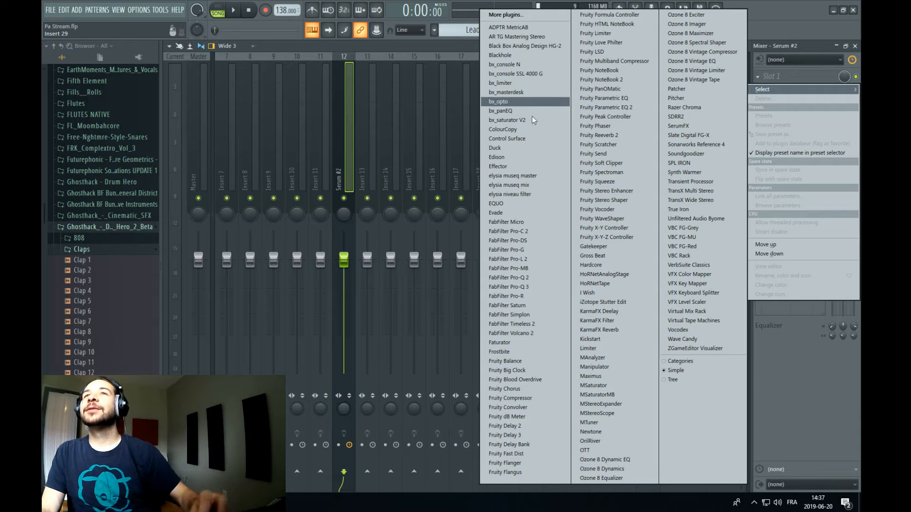
{"action": "left_click", "coordinate": [503, 129]}
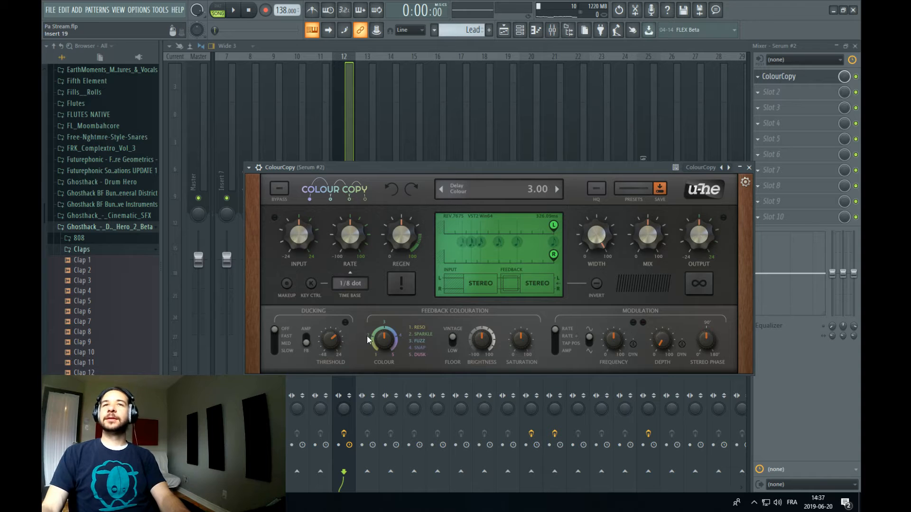
{"action": "left_click", "coordinate": [457, 351]}
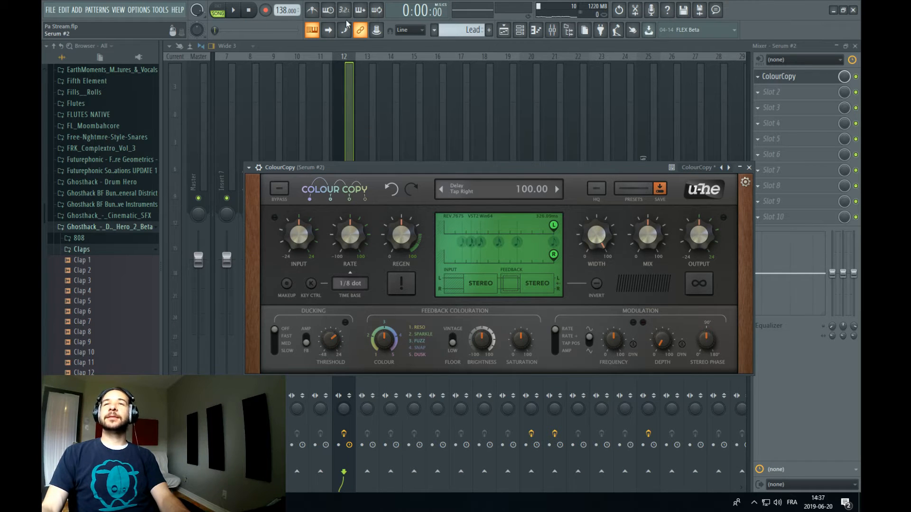
Listen to the arrangement with the delay on the lead and inspect the Serum #2 synth settings
{"action": "left_click", "coordinate": [505, 32]}
{"action": "key", "text": "space"}
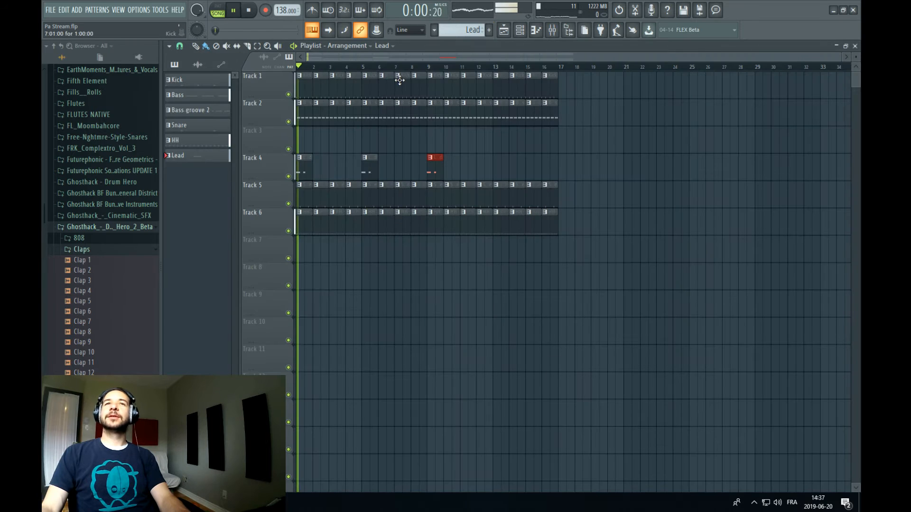
{"action": "key", "text": "F6"}
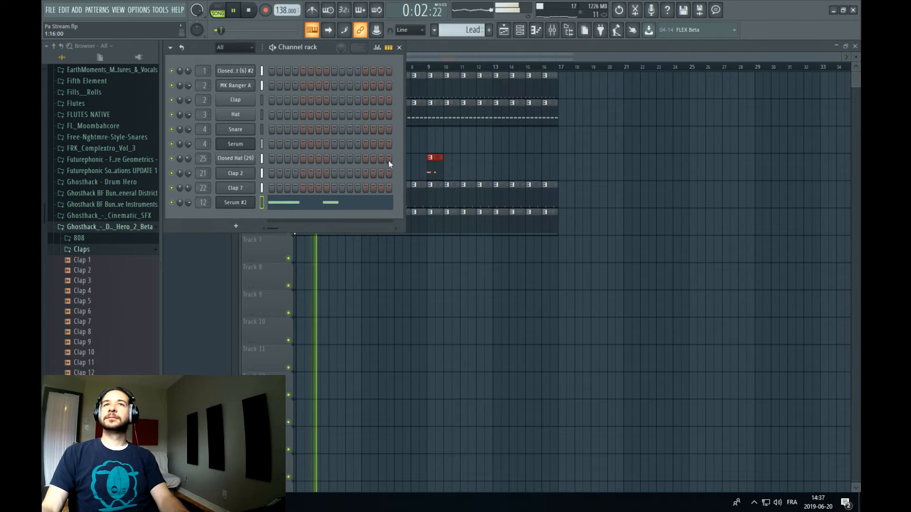
{"action": "left_click", "coordinate": [235, 206]}
{"action": "key", "text": "space"}
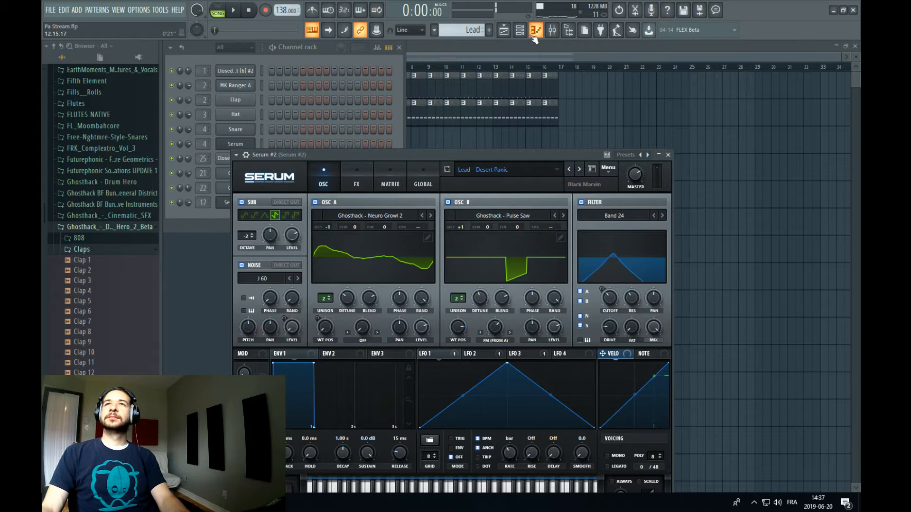
Set the ColourCopy time base to 1/4 dot and listen to the delayed lead in the arrangement
{"action": "left_click", "coordinate": [541, 30]}
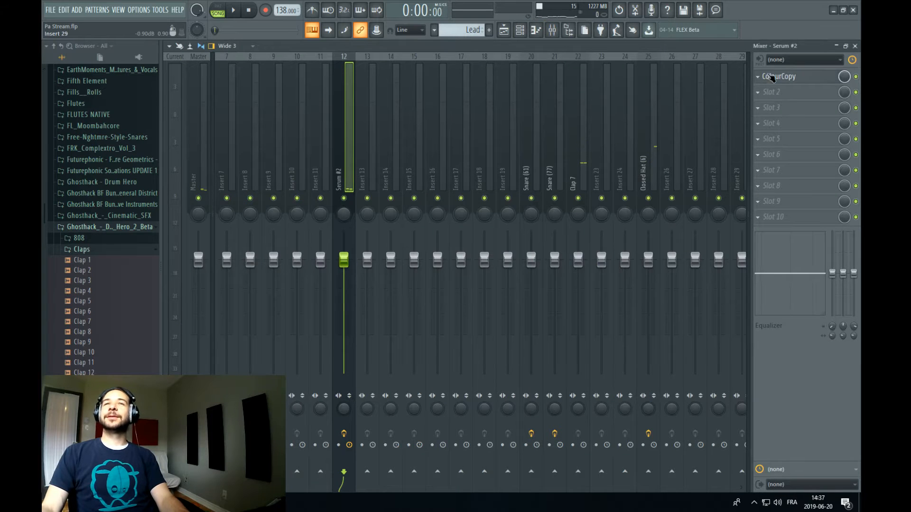
{"action": "left_click", "coordinate": [779, 77]}
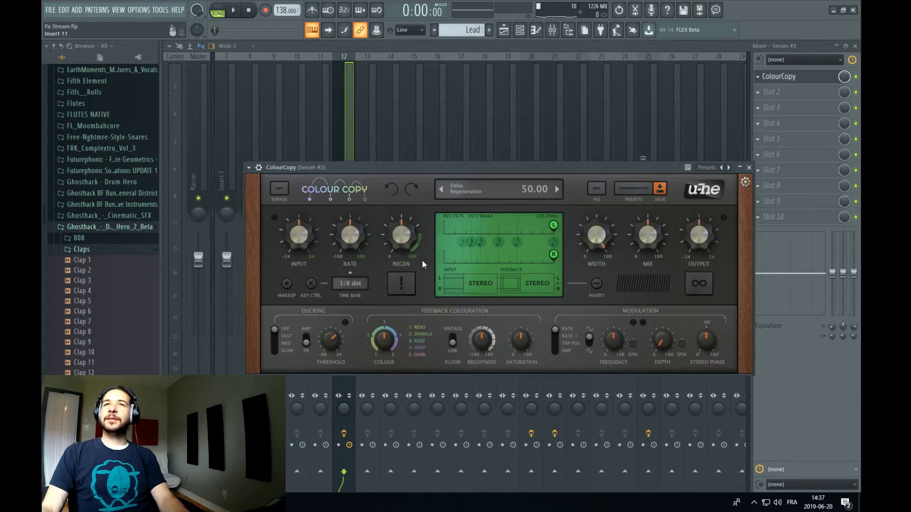
{"action": "left_click", "coordinate": [350, 283]}
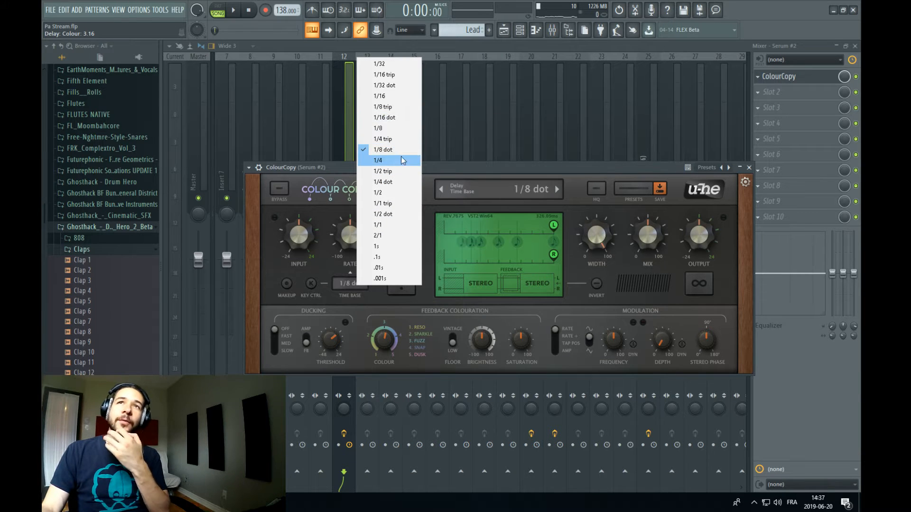
{"action": "left_click", "coordinate": [392, 183]}
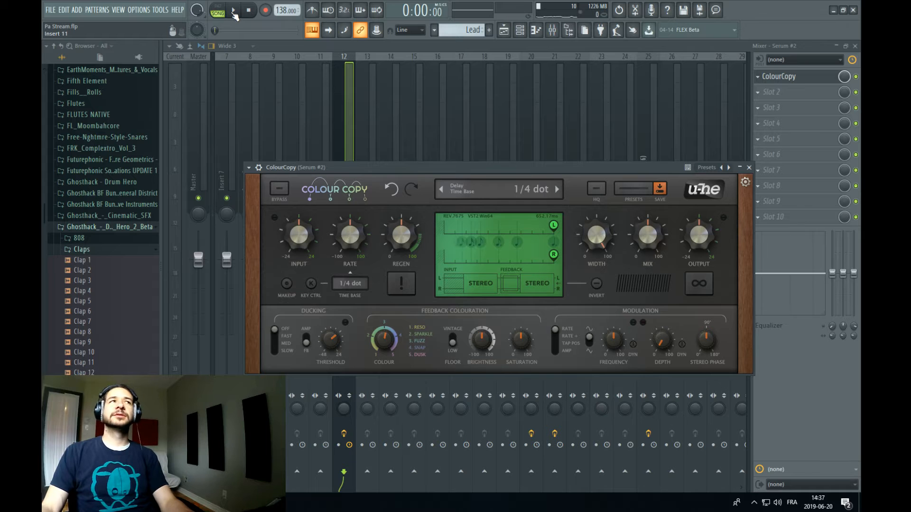
{"action": "left_click", "coordinate": [233, 12]}
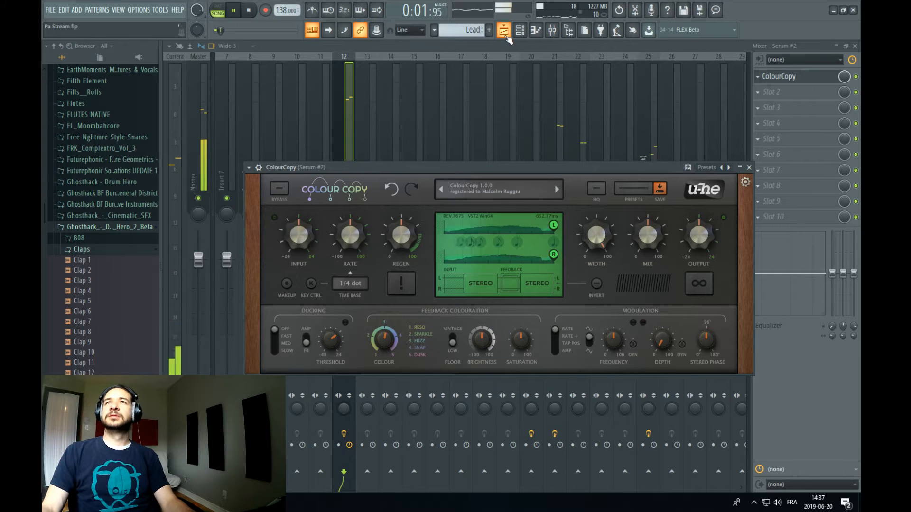
{"action": "left_click", "coordinate": [505, 33]}
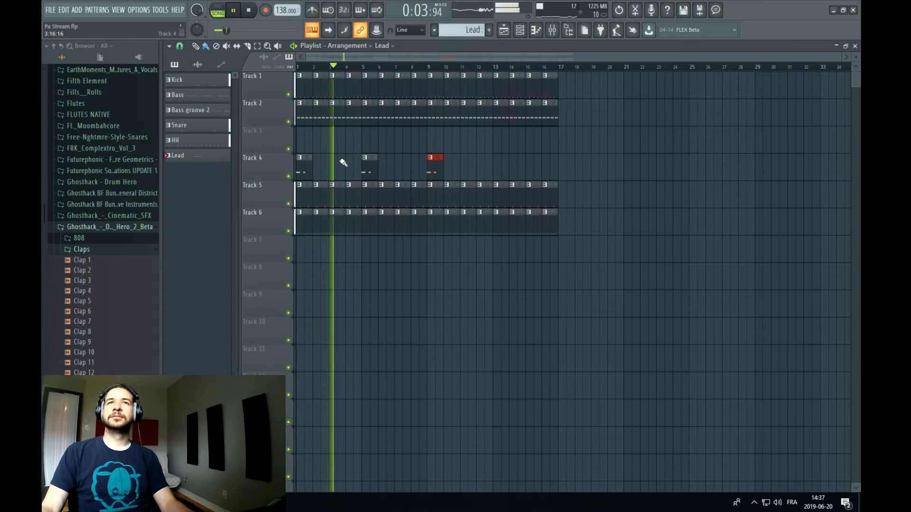
{"action": "key", "text": "space"}
Shorten the Lead pattern's first F4 note to two steps and listen to it in the song
{"action": "double_click", "coordinate": [304, 170]}
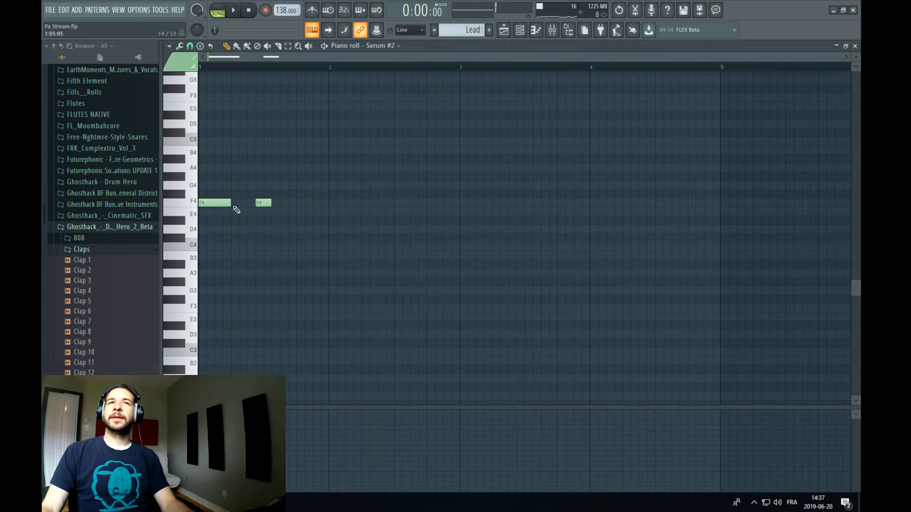
{"action": "left_click_drag", "start_coordinate": [219, 204], "coordinate": [214, 204]}
{"action": "key", "text": "space"}
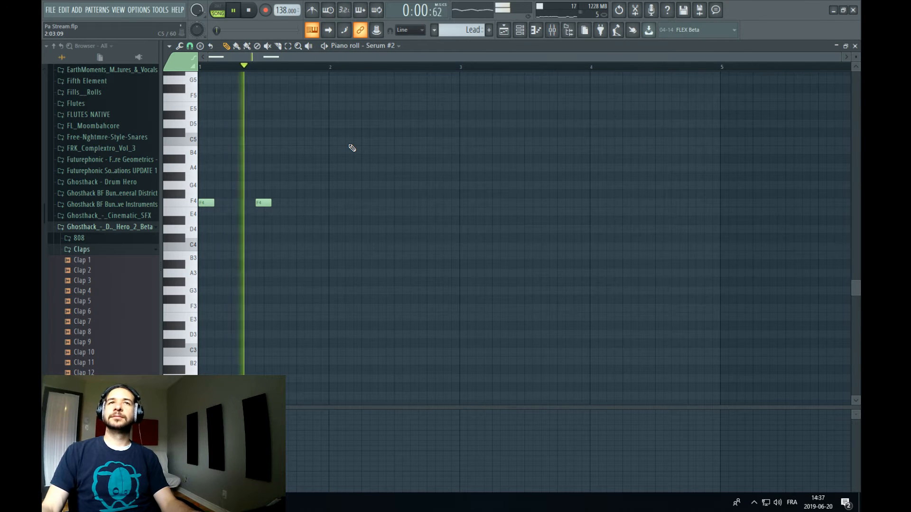
{"action": "key", "text": "F5"}
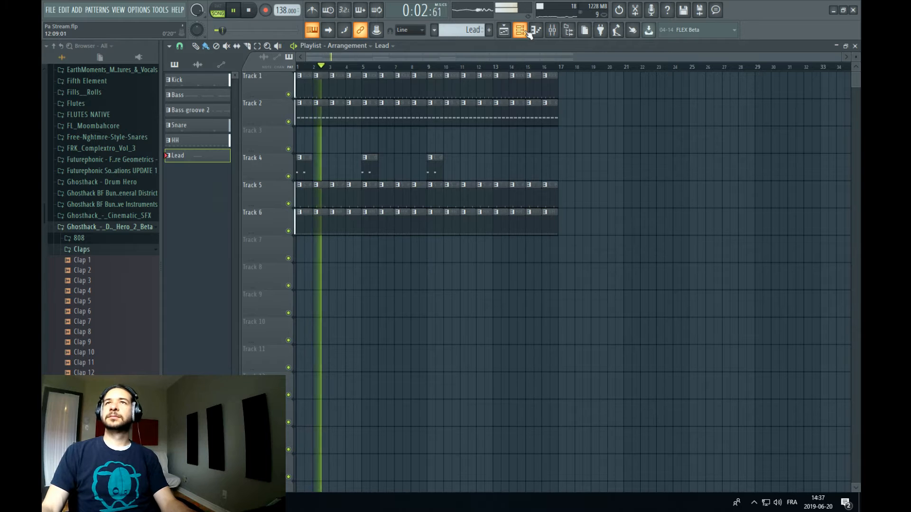
{"action": "key", "text": "space"}
Lengthen the first F4 of the Serum #2 notes to four steps and shorten the second F4 to one step, checking by ear
{"action": "key", "text": "F6"}
{"action": "right_click", "coordinate": [237, 203]}
{"action": "right_click", "coordinate": [238, 204]}
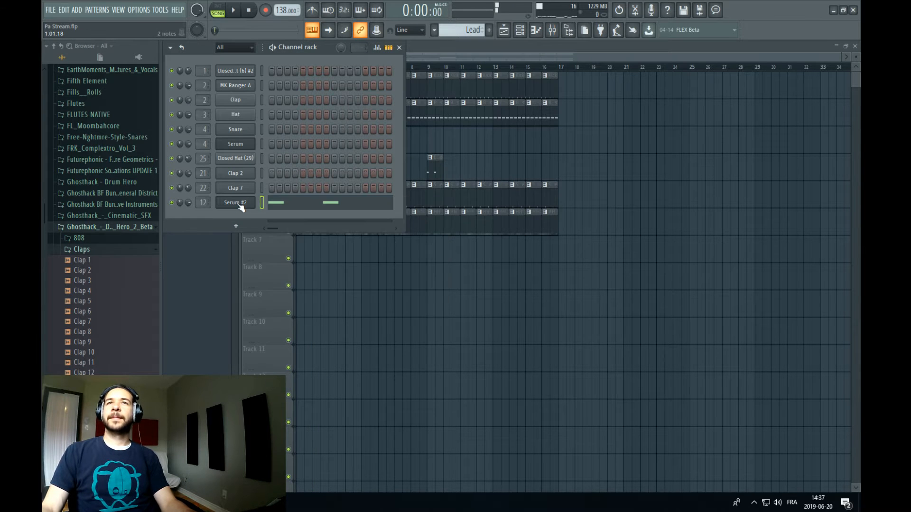
{"action": "right_click", "coordinate": [238, 204]}
{"action": "left_click", "coordinate": [276, 202]}
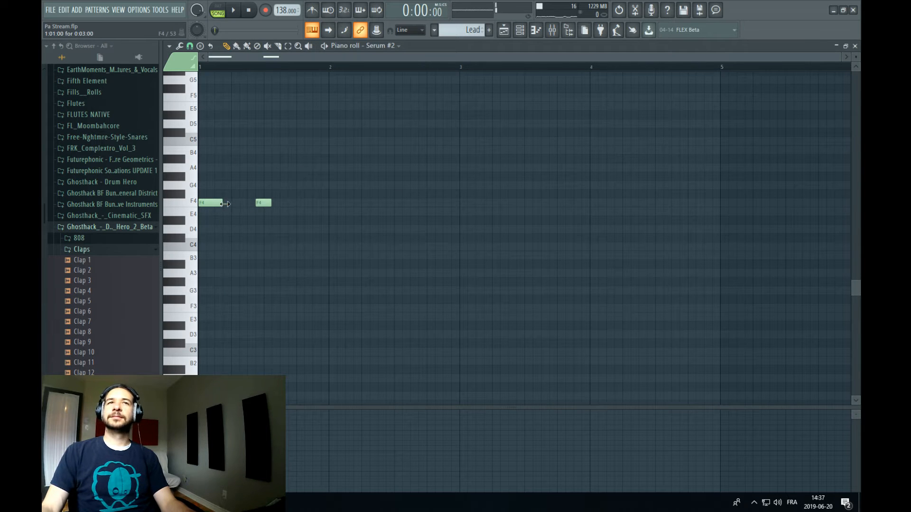
{"action": "left_click_drag", "start_coordinate": [224, 204], "coordinate": [233, 204]}
{"action": "key", "text": "space"}
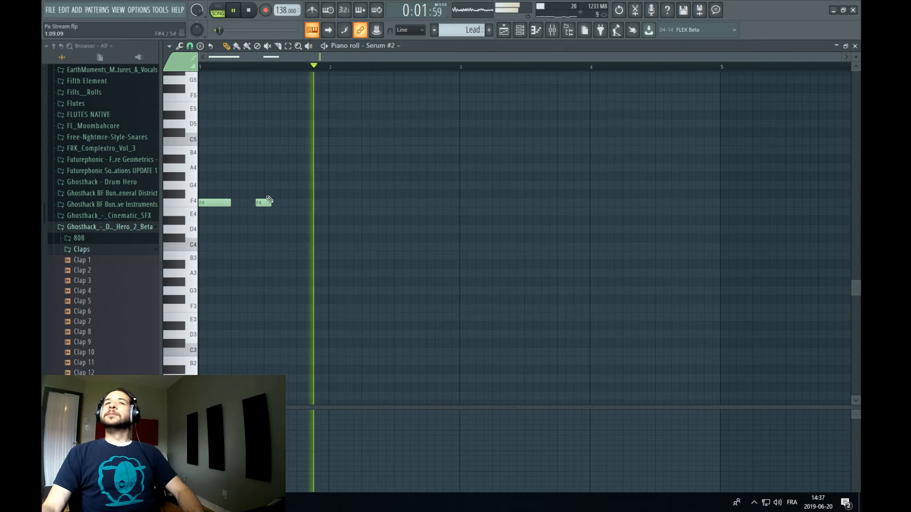
{"action": "key", "text": "space"}
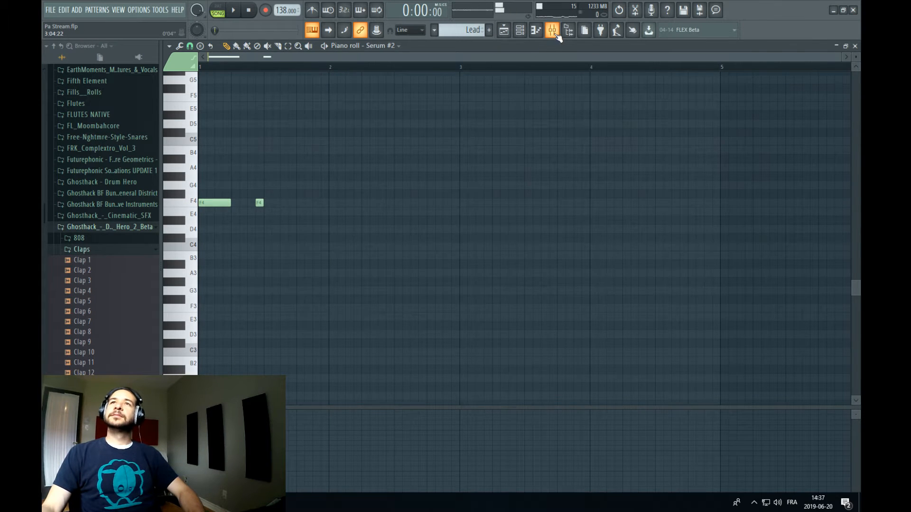
Set the ColourCopy time base on the Serum #2 mixer track to 1/8 dot
{"action": "left_click", "coordinate": [555, 33]}
{"action": "left_click", "coordinate": [802, 77]}
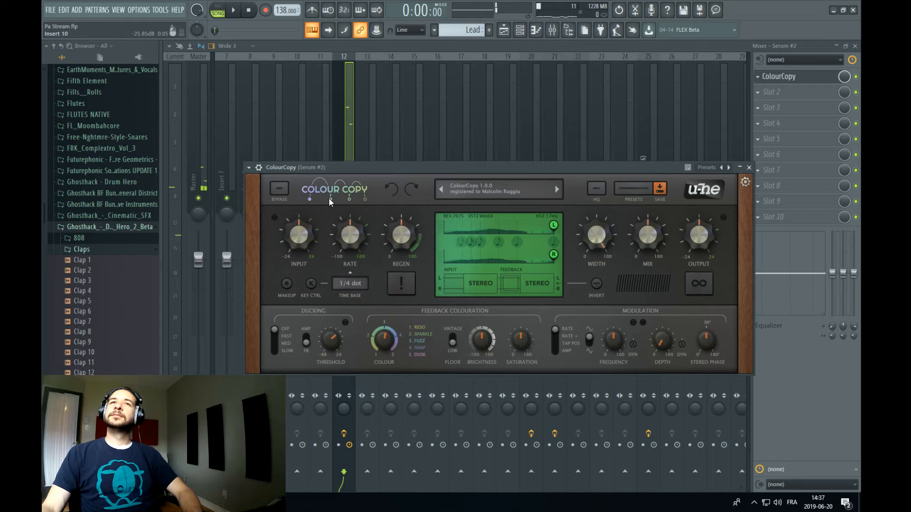
{"action": "left_click", "coordinate": [364, 284]}
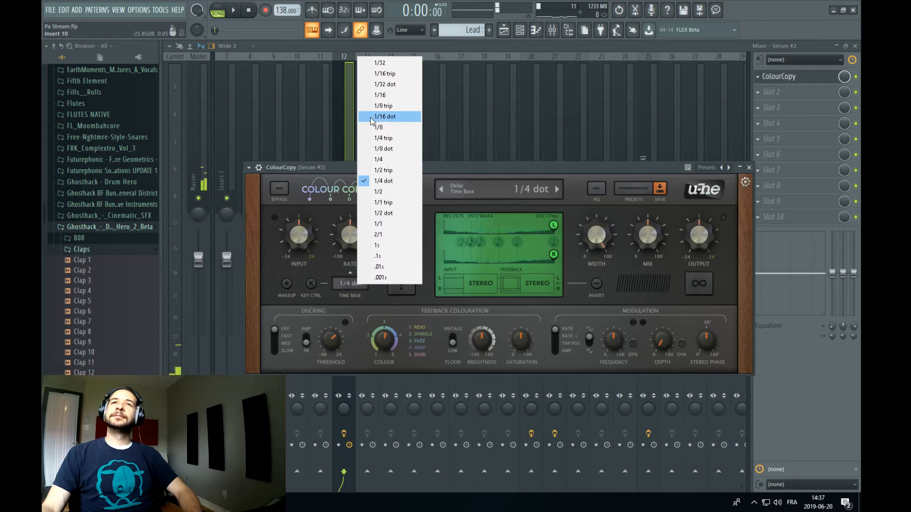
{"action": "left_click", "coordinate": [404, 150]}
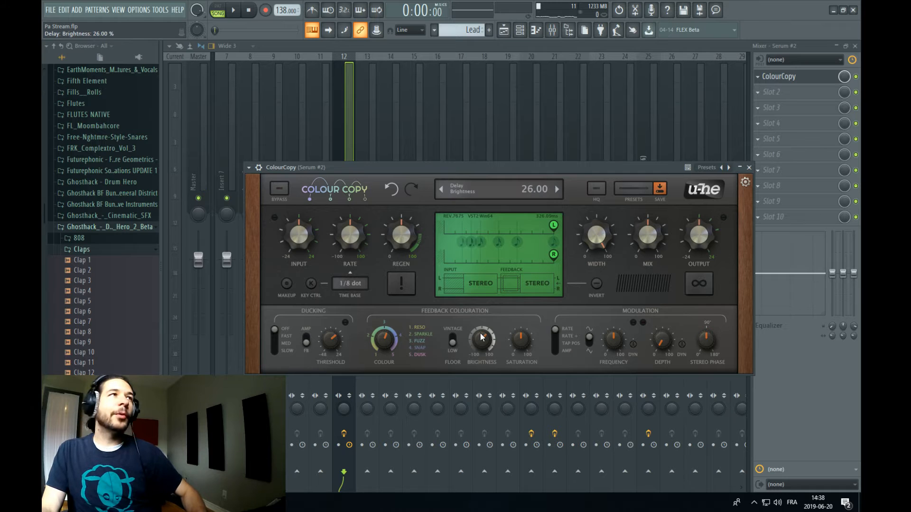
Move ColourCopy's right delay tap slightly earlier than the left one during playback and listen to the stereo echo
{"action": "left_click", "coordinate": [234, 11]}
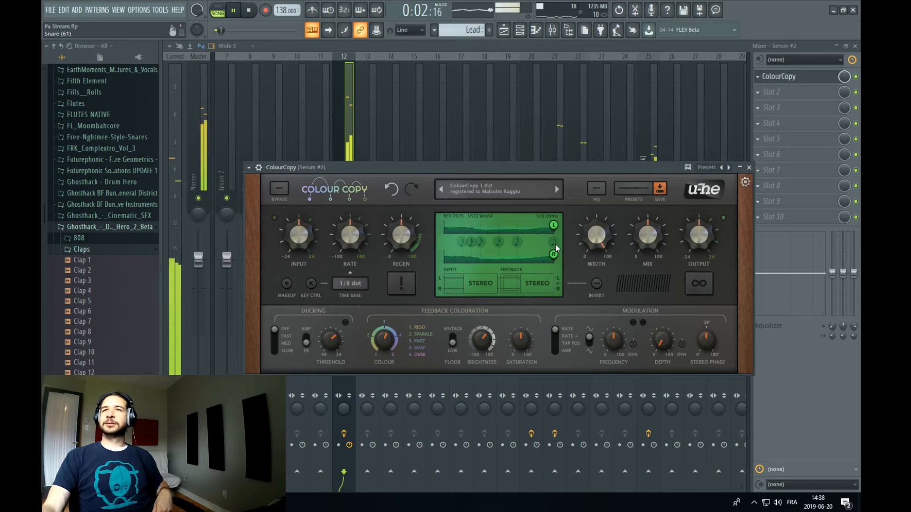
{"action": "left_click_drag", "start_coordinate": [553, 255], "coordinate": [551, 254]}
{"action": "left_click", "coordinate": [233, 10]}
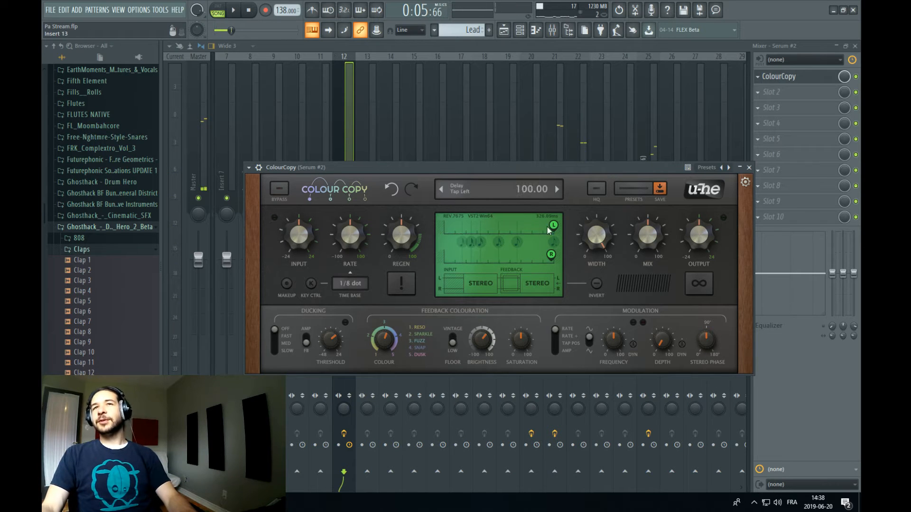
{"action": "left_click", "coordinate": [237, 12]}
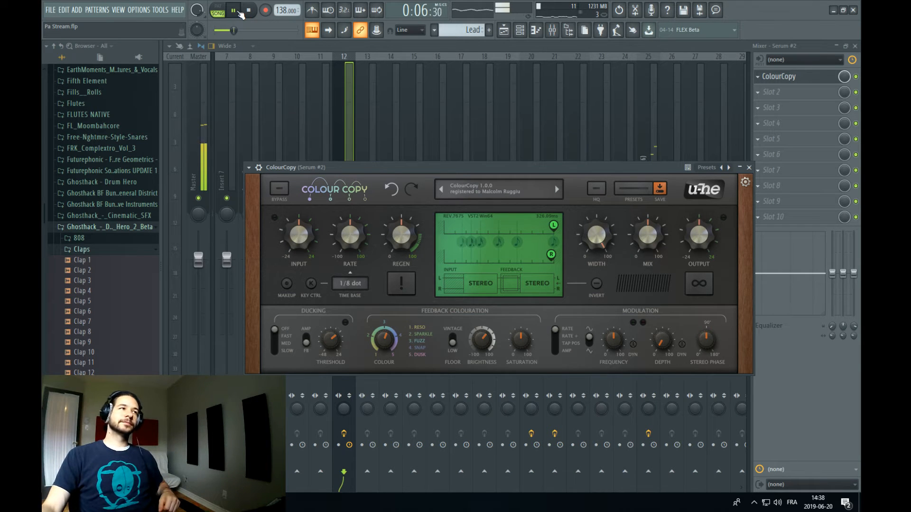
{"action": "left_click", "coordinate": [248, 10]}
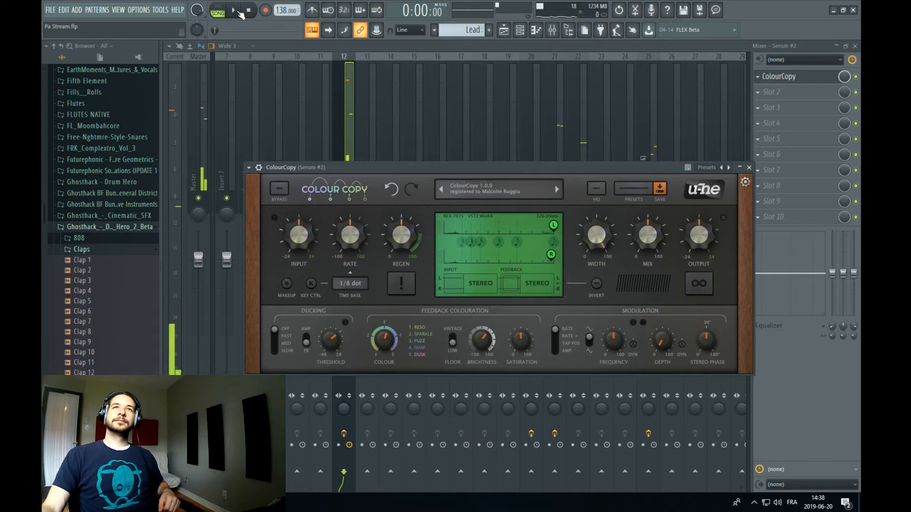
Play the arrangement, delete the Lead clip at bar 5 on Track 4, and stop playback
{"action": "left_click", "coordinate": [233, 10]}
{"action": "left_click", "coordinate": [504, 30]}
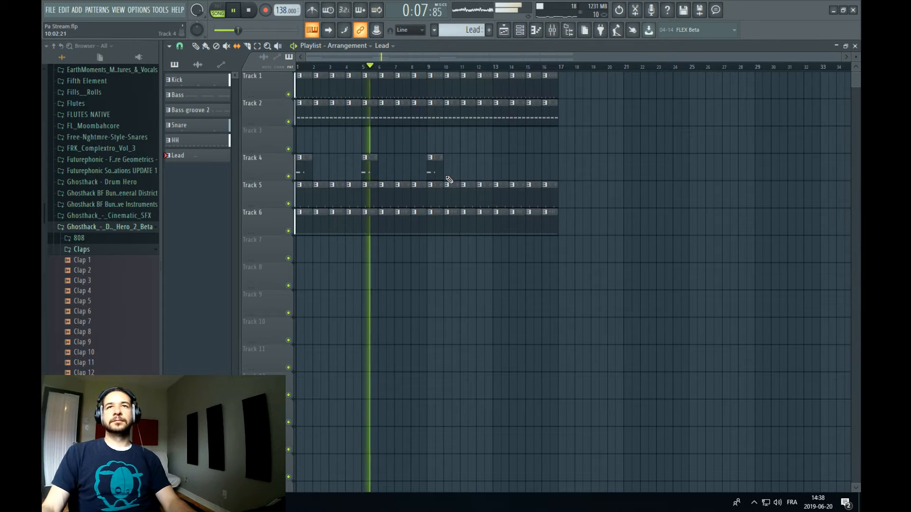
{"action": "left_click", "coordinate": [206, 46]}
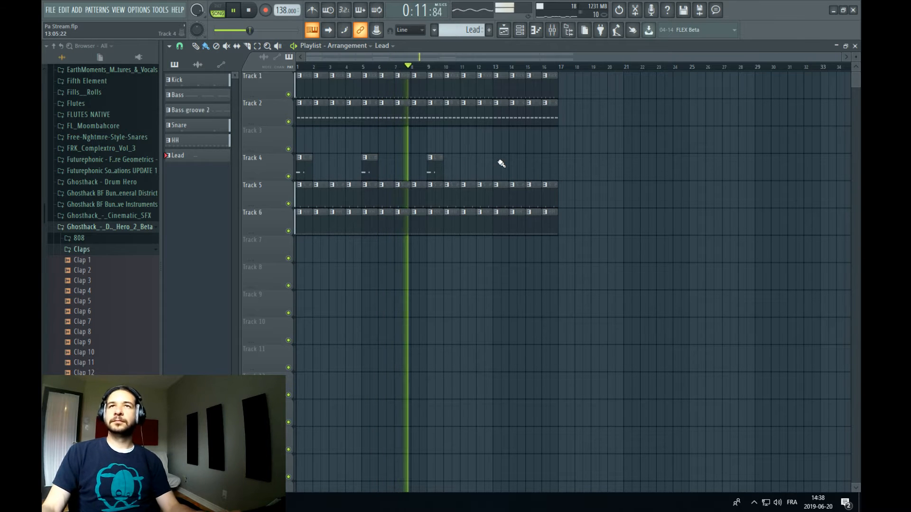
{"action": "right_click", "coordinate": [377, 170]}
{"action": "key", "text": "space"}
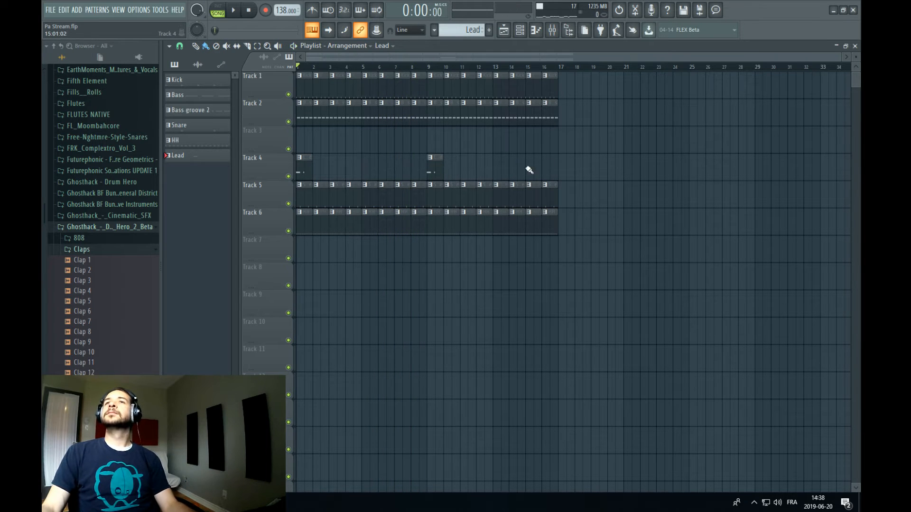
Rename the Lead pattern as FX 1
{"action": "left_click", "coordinate": [490, 31]}
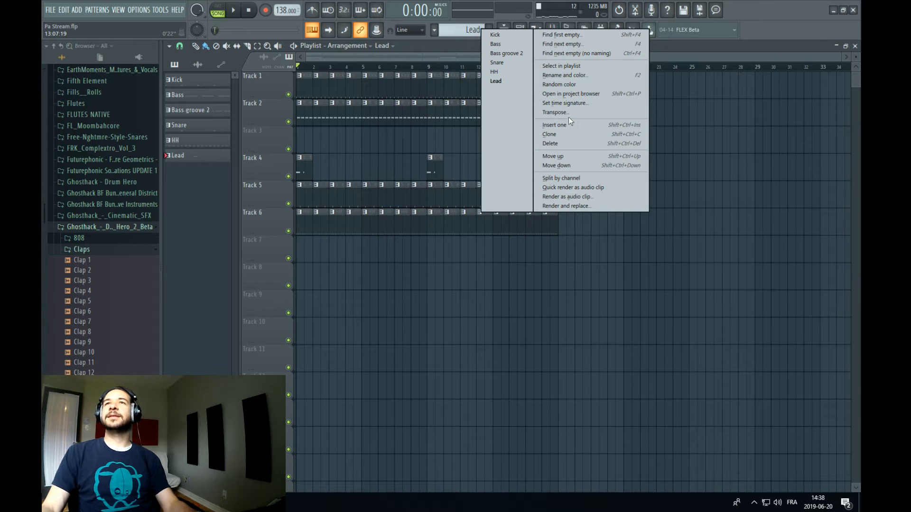
{"action": "left_click", "coordinate": [576, 75]}
{"action": "type", "text": "FX 1"}
{"action": "key", "text": "Return"}
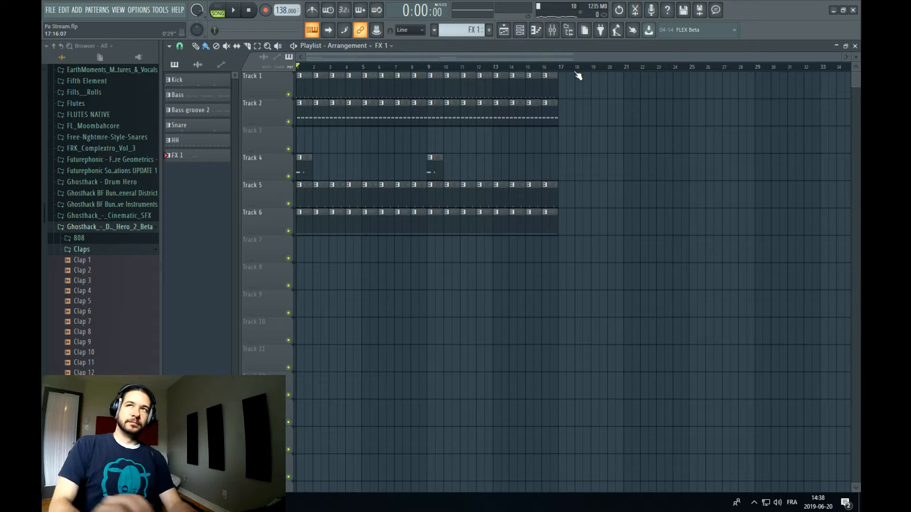
Create a new pattern named Lead
{"action": "left_click", "coordinate": [490, 30]}
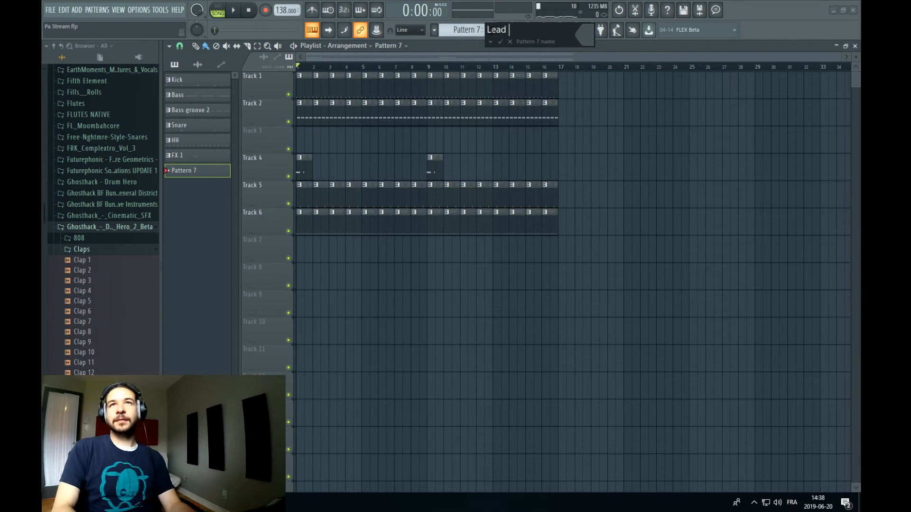
{"action": "type", "text": "Lead"}
{"action": "key", "text": "Return"}
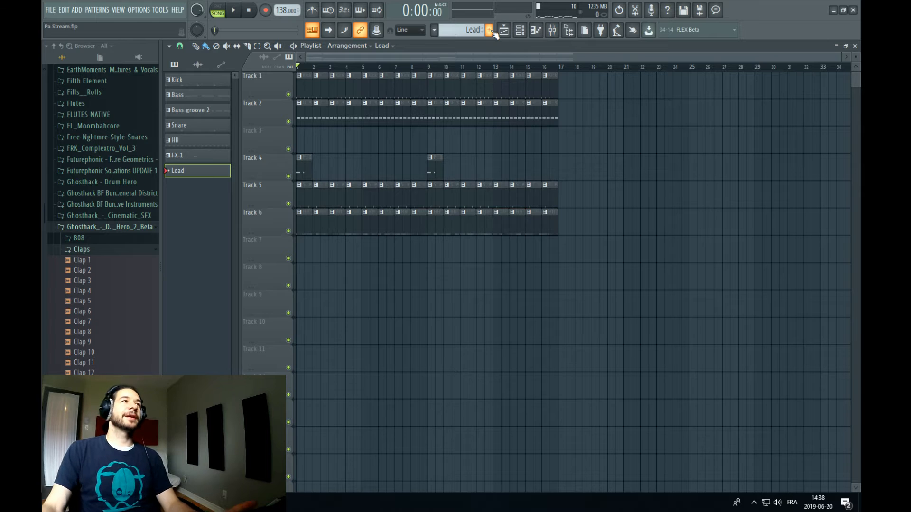
Add another Serum instrument channel to the channel rack for the new Lead pattern
{"action": "left_click", "coordinate": [520, 31]}
{"action": "left_click", "coordinate": [236, 227]}
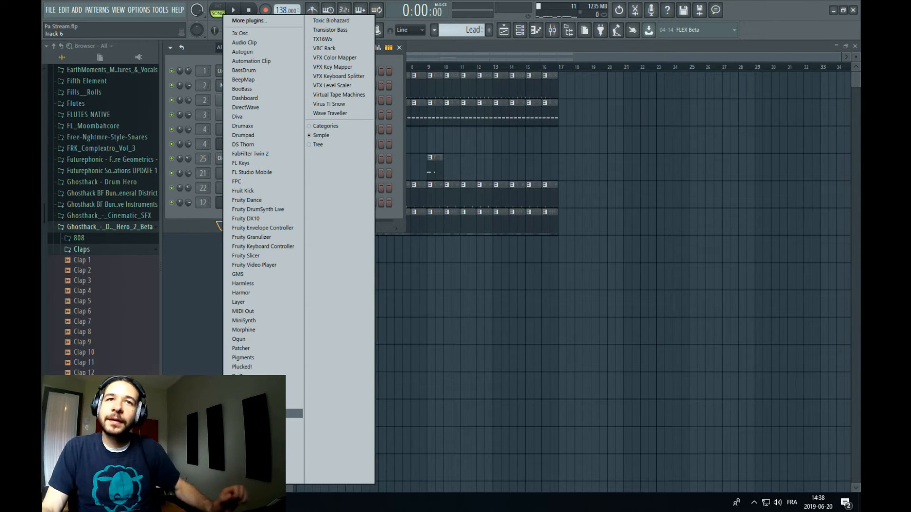
{"action": "left_click", "coordinate": [256, 413]}
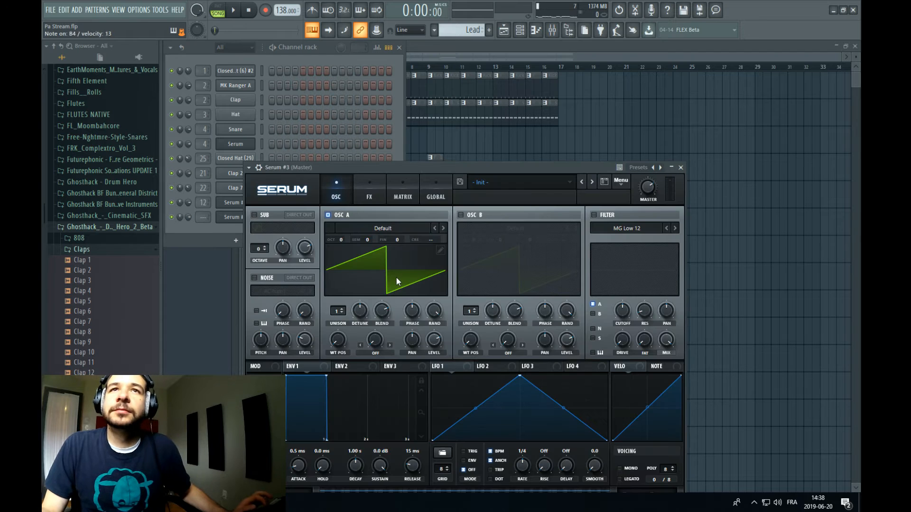
Load the Lead - Electric Feel preset from the Cyber Monday user folder into Serum #3
{"action": "left_click", "coordinate": [506, 185]}
{"action": "mouse_move", "coordinate": [546, 378]}
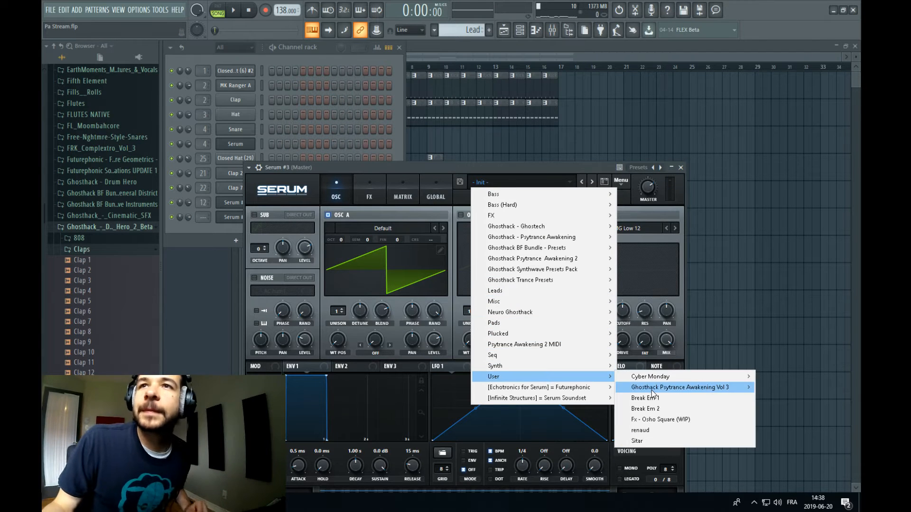
{"action": "mouse_move", "coordinate": [652, 392]}
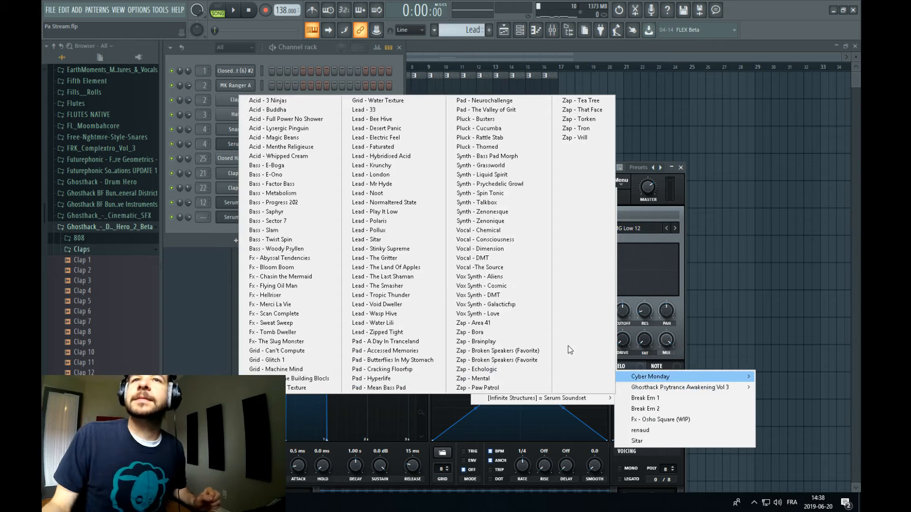
{"action": "left_click", "coordinate": [400, 138]}
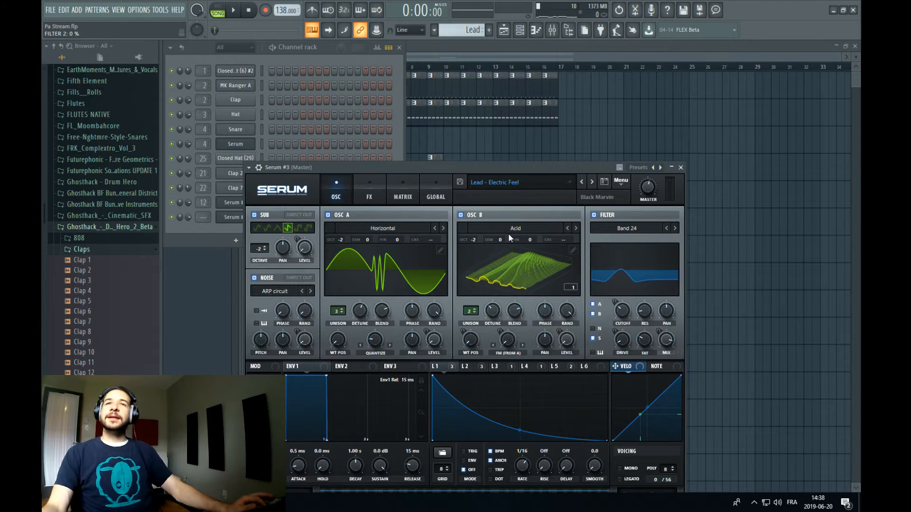
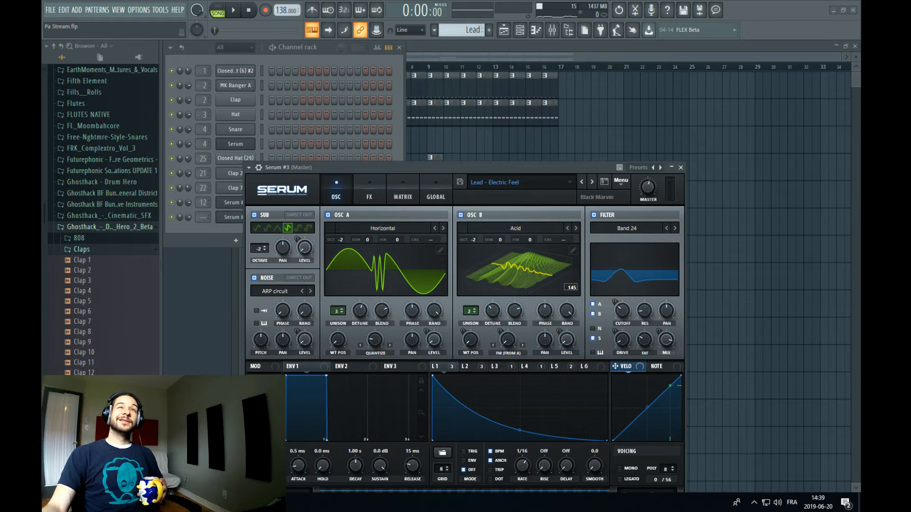
View the Ghosthack Psytrance Awakening Volume 3 page in the web browser and return to FL Studio
{"action": "key", "text": "alt+Tab"}
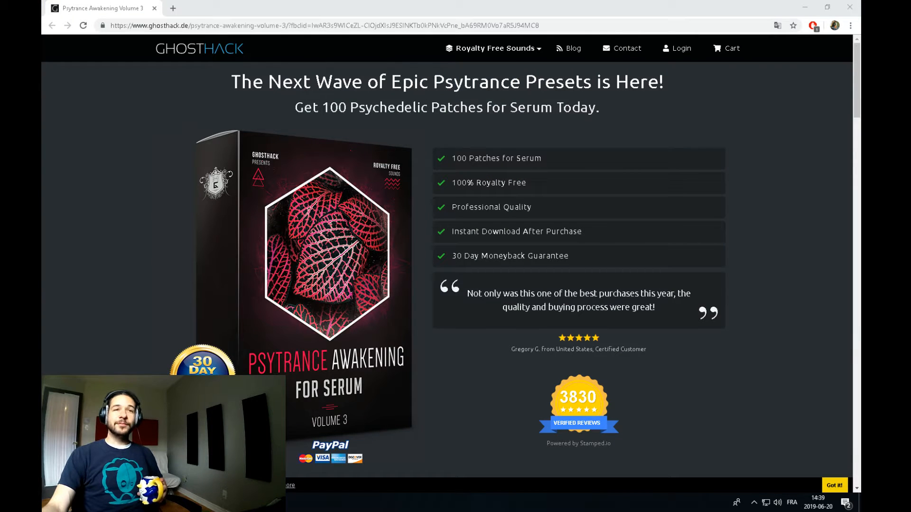
{"action": "key", "text": "alt+Tab"}
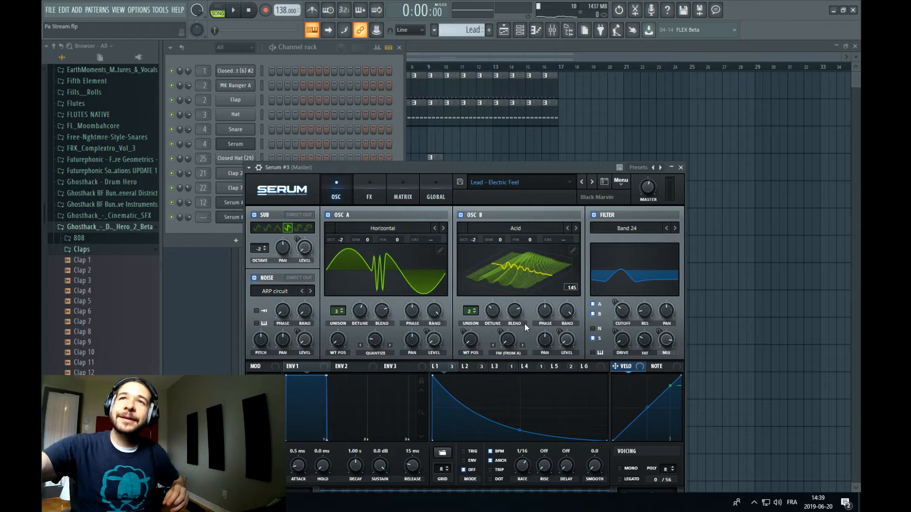
Advance Serum #3 through the following lead presets, ending on Lead - Hybridised Acid
{"action": "left_click", "coordinate": [593, 182]}
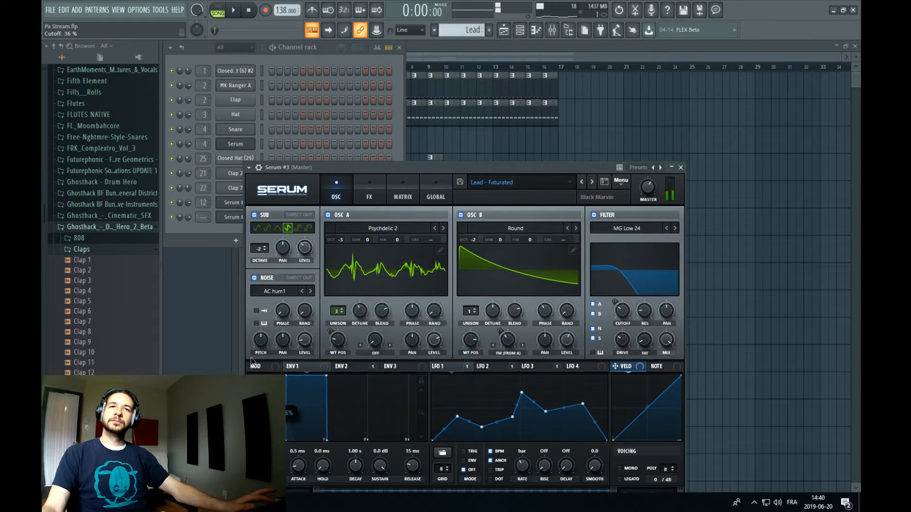
{"action": "left_click", "coordinate": [592, 182]}
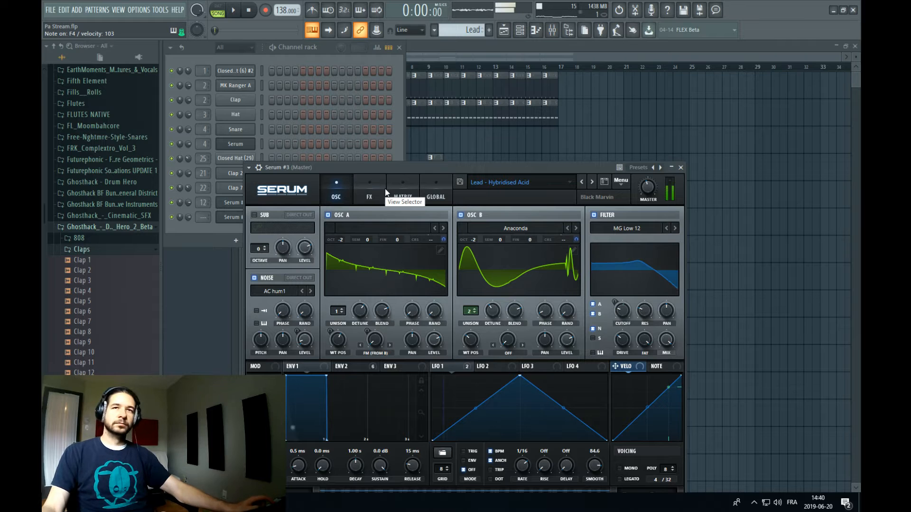
Place a one-step F4 note at the start of the Lead pattern in Serum #3's piano roll
{"action": "left_click", "coordinate": [293, 59]}
{"action": "right_click", "coordinate": [244, 218]}
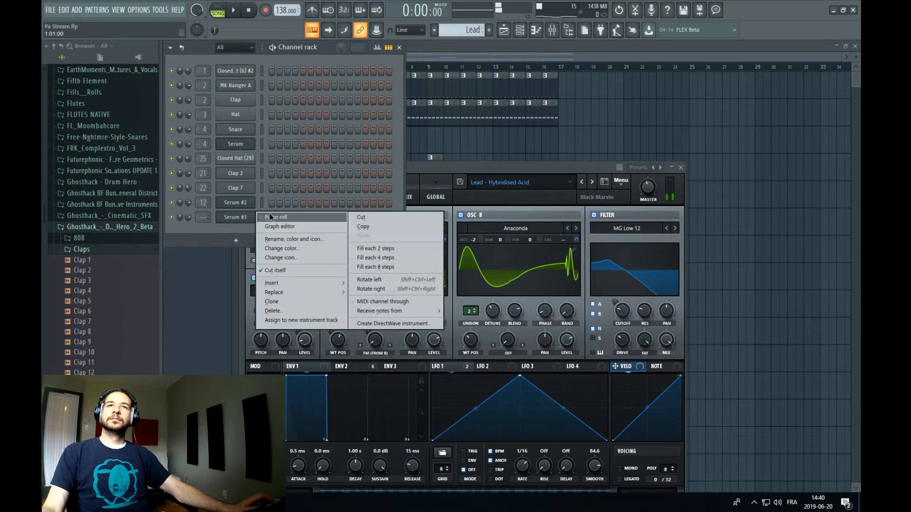
{"action": "left_click", "coordinate": [270, 217]}
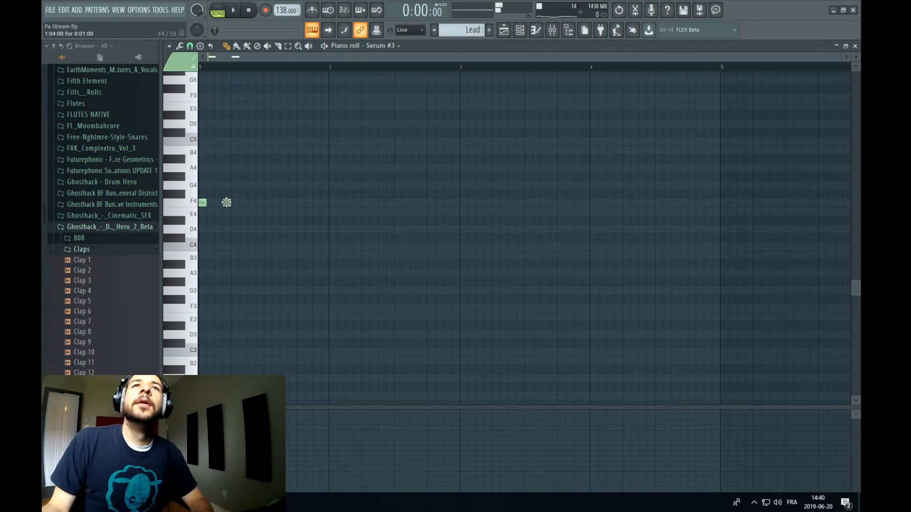
Start song playback and place a Lead pattern clip at bar 3 on Track 3 of the playlist
{"action": "left_click", "coordinate": [504, 30]}
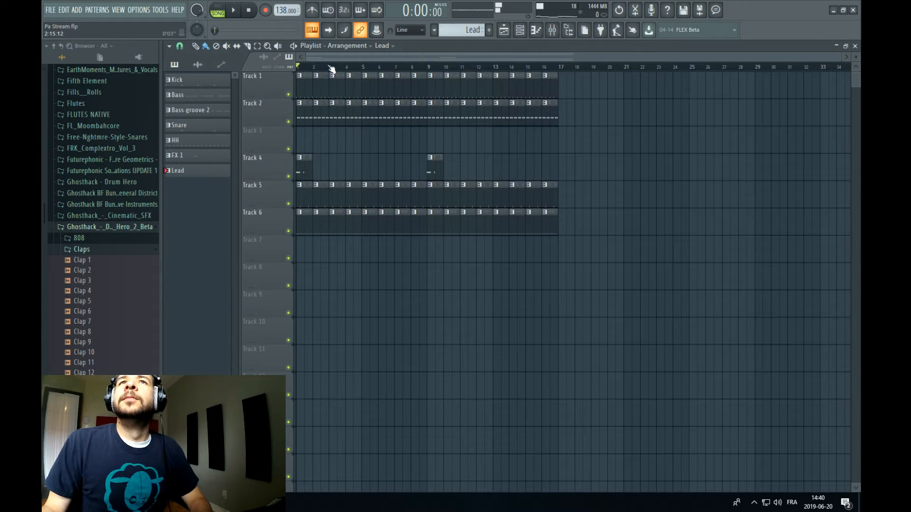
{"action": "key", "text": "space"}
{"action": "left_click", "coordinate": [335, 145]}
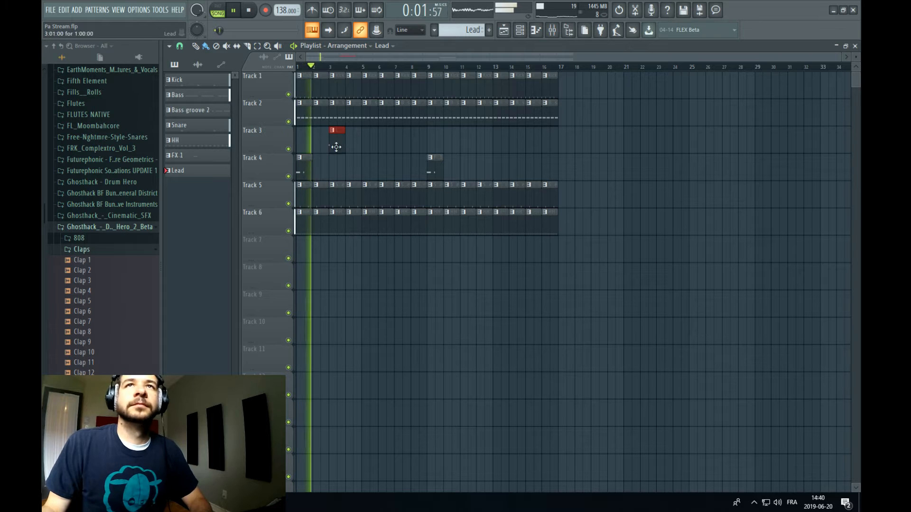
Reopen Serum #3's piano roll and try a C5 note on the third step of bar 1 during playback
{"action": "key", "text": "F6"}
{"action": "right_click", "coordinate": [242, 217]}
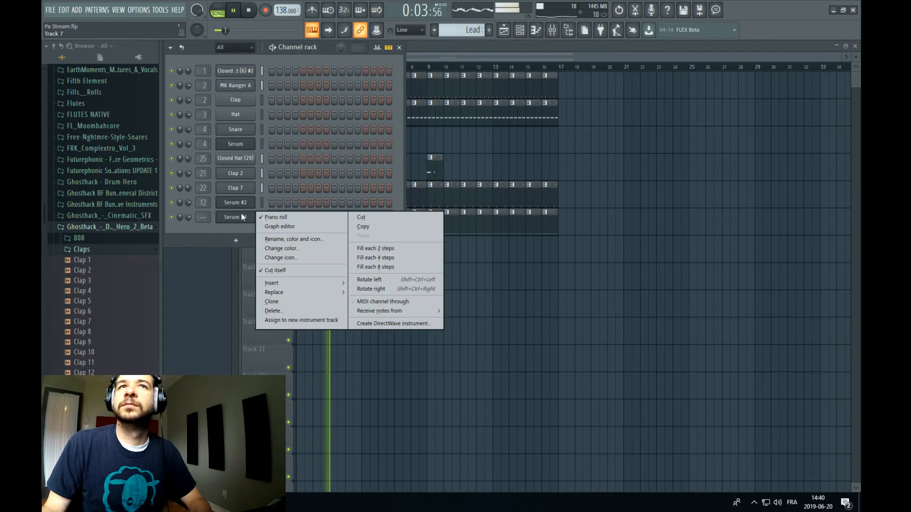
{"action": "left_click", "coordinate": [273, 218]}
{"action": "right_click", "coordinate": [248, 218]}
{"action": "left_click", "coordinate": [277, 218]}
{"action": "left_click_drag", "start_coordinate": [279, 173], "coordinate": [214, 229]}
{"action": "left_click", "coordinate": [242, 202]}
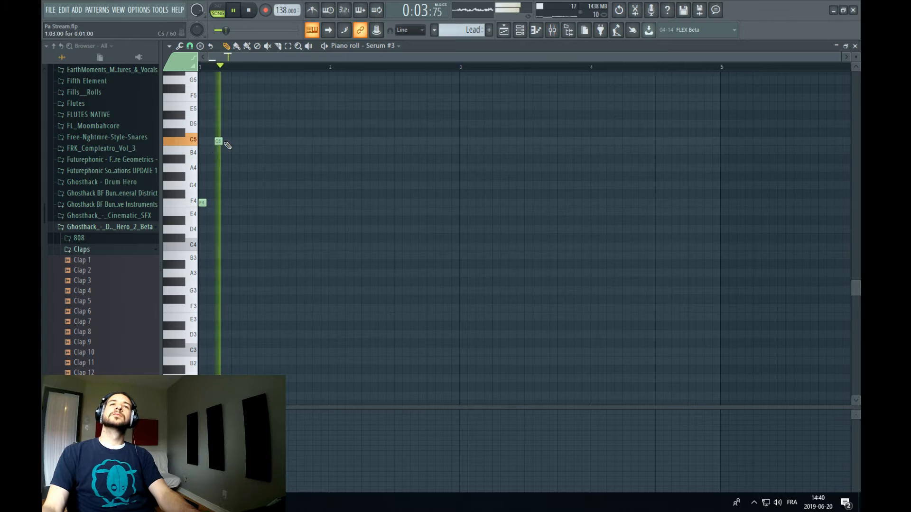
Stop playback, place an A4 note on the second step of bar 1, and audition the Lead pattern
{"action": "key", "text": "space"}
{"action": "left_click", "coordinate": [218, 168]}
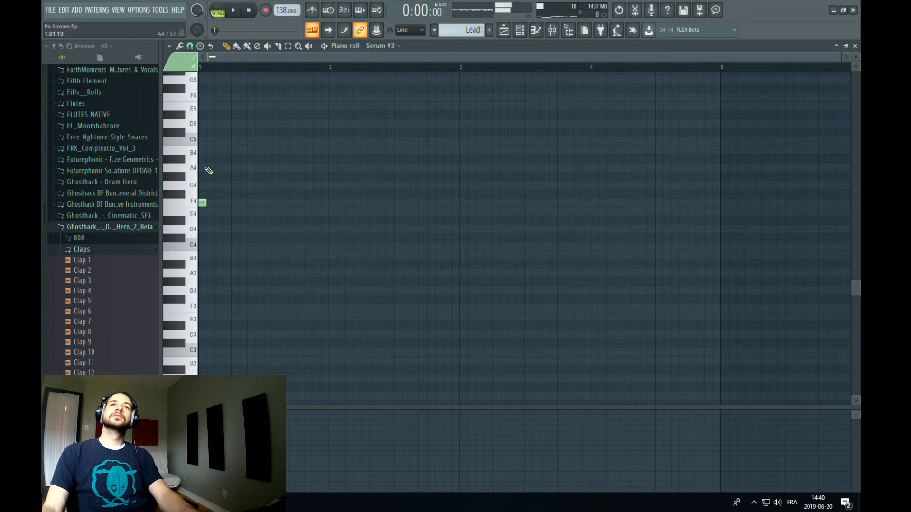
{"action": "left_click", "coordinate": [208, 169]}
{"action": "key", "text": "space"}
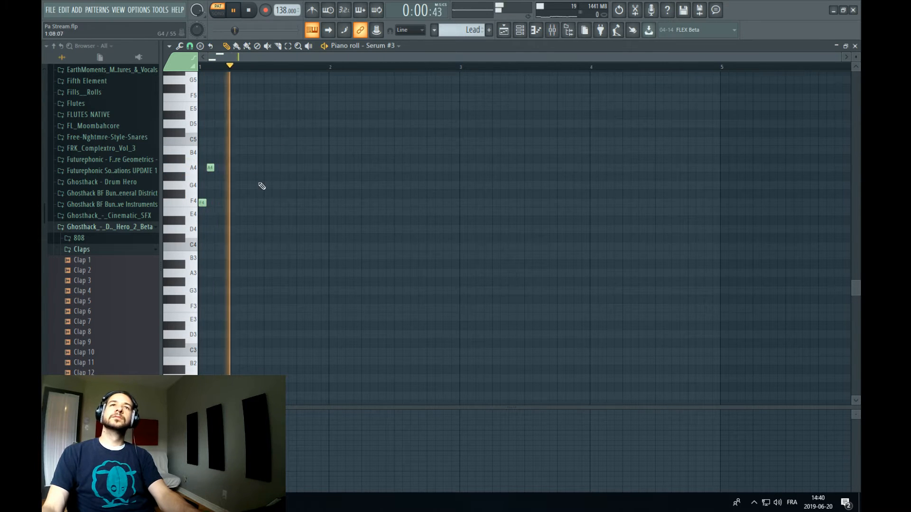
{"action": "key", "text": "space"}
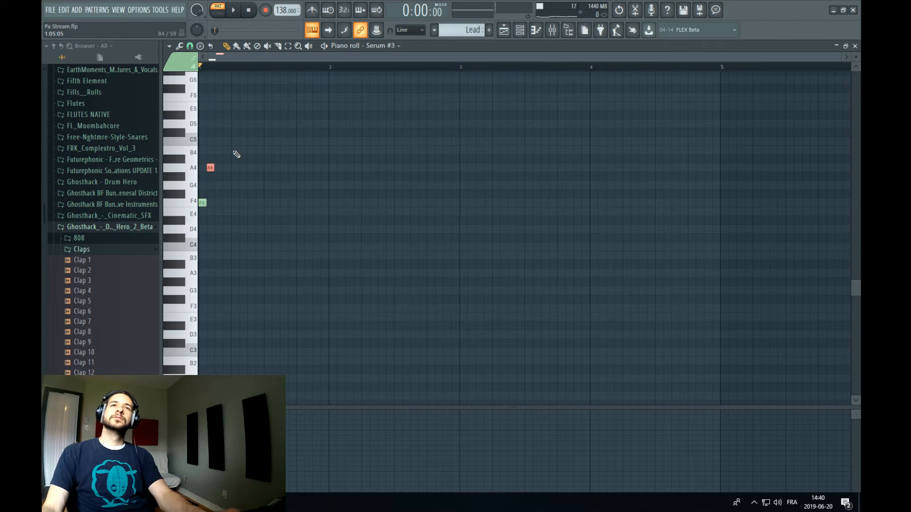
Try repeating the F4 and A4 notes, then rework them into F4 notes on steps 1 and 4
{"action": "mouse_move", "coordinate": [234, 152]}
{"action": "left_mouse_down"}
{"action": "mouse_move", "coordinate": [199, 221]}
{"action": "mouse_move", "coordinate": [219, 205]}
{"action": "left_mouse_up"}
{"action": "key", "text": "space"}
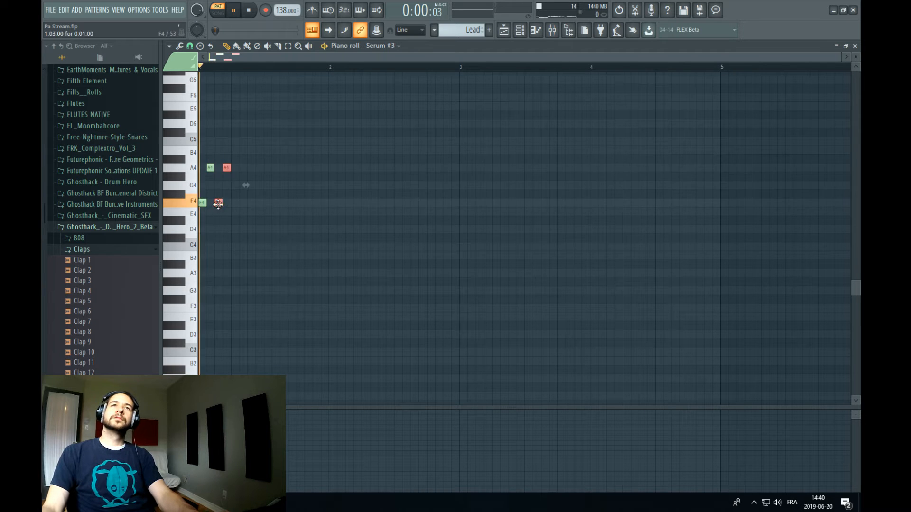
{"action": "key", "text": "space"}
{"action": "right_click", "coordinate": [227, 168]}
{"action": "left_click_drag", "start_coordinate": [211, 167], "coordinate": [227, 204]}
Load the Lead - Krunchy preset in Serum #3 and audition the Lead pattern with it
{"action": "left_click", "coordinate": [524, 29]}
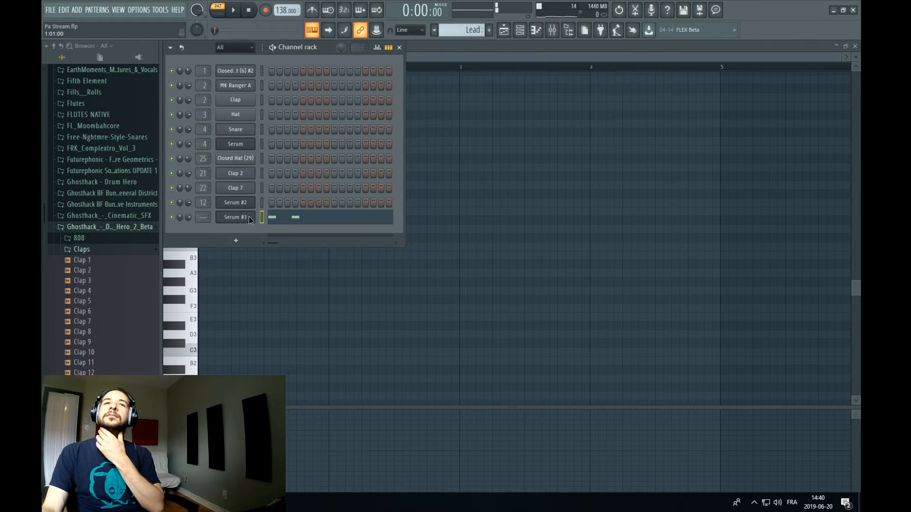
{"action": "left_click", "coordinate": [248, 219]}
{"action": "left_click", "coordinate": [592, 182]}
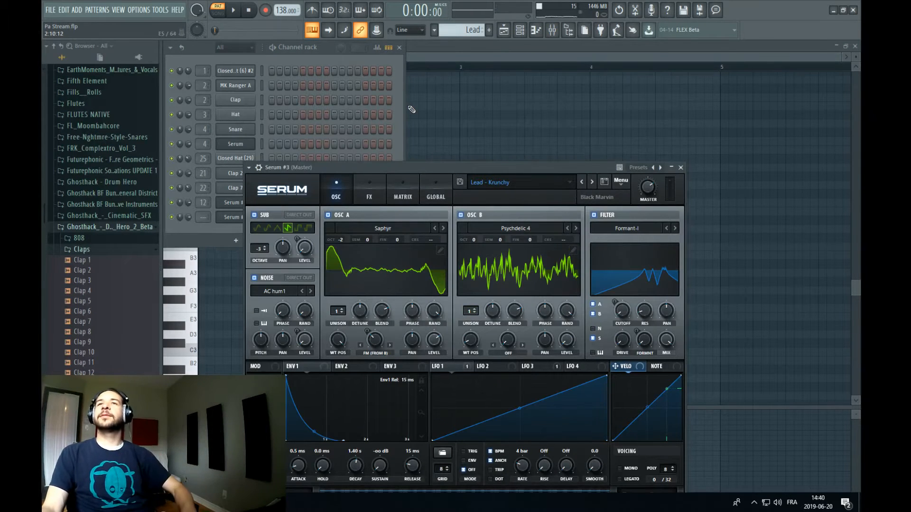
{"action": "left_click", "coordinate": [233, 10]}
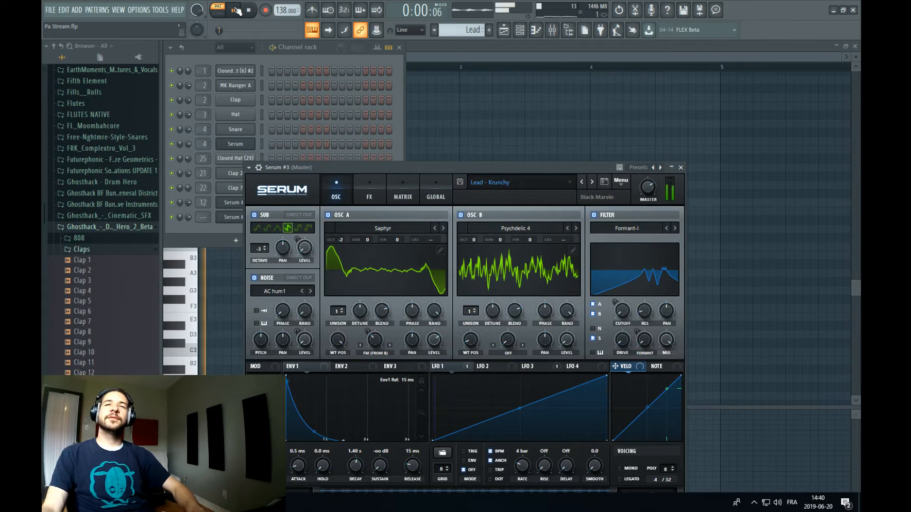
{"action": "left_click", "coordinate": [458, 79]}
{"action": "key", "text": "space"}
Reopen the Serum #3 window and audition the Krunchy preset with live notes
{"action": "left_click", "coordinate": [520, 32]}
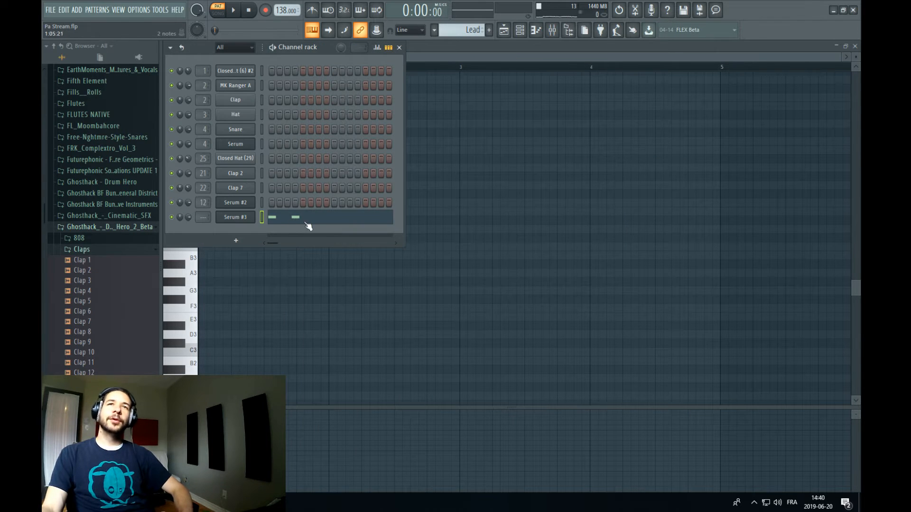
{"action": "left_click", "coordinate": [235, 217]}
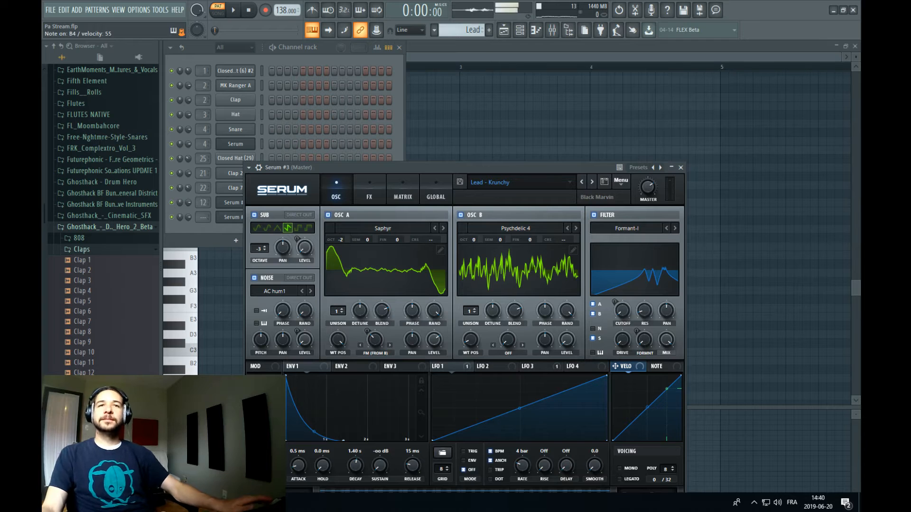
{"action": "left_click_drag", "start_coordinate": [263, 418], "coordinate": [264, 409]}
{"action": "left_click_drag", "start_coordinate": [273, 341], "coordinate": [271, 403]}
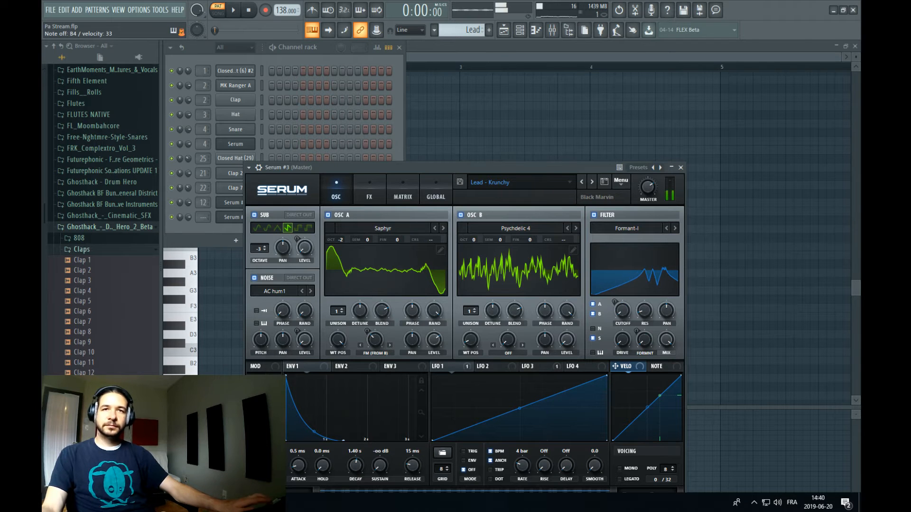
{"action": "left_click_drag", "start_coordinate": [265, 466], "coordinate": [277, 329]}
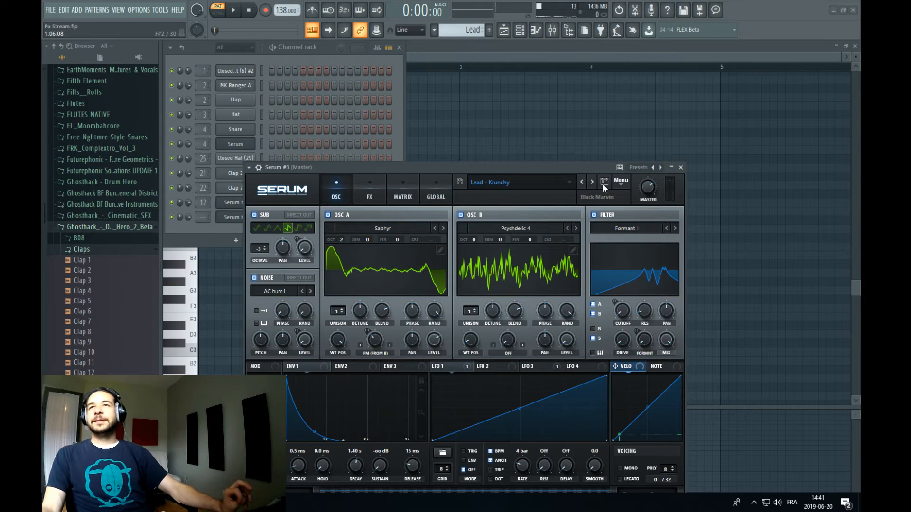
Advance Serum #3 past Lead - London to the Lead - Mr Hyde preset and audition it
{"action": "left_click", "coordinate": [591, 182]}
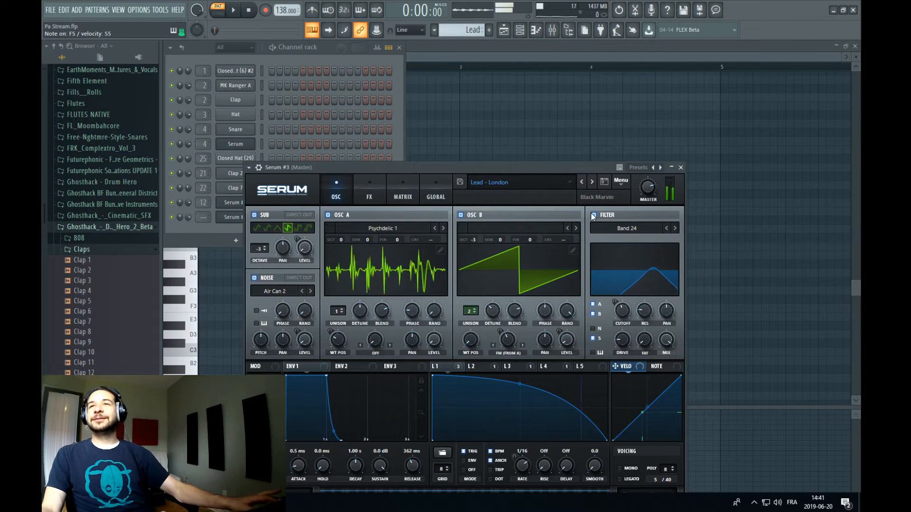
{"action": "left_click", "coordinate": [591, 181]}
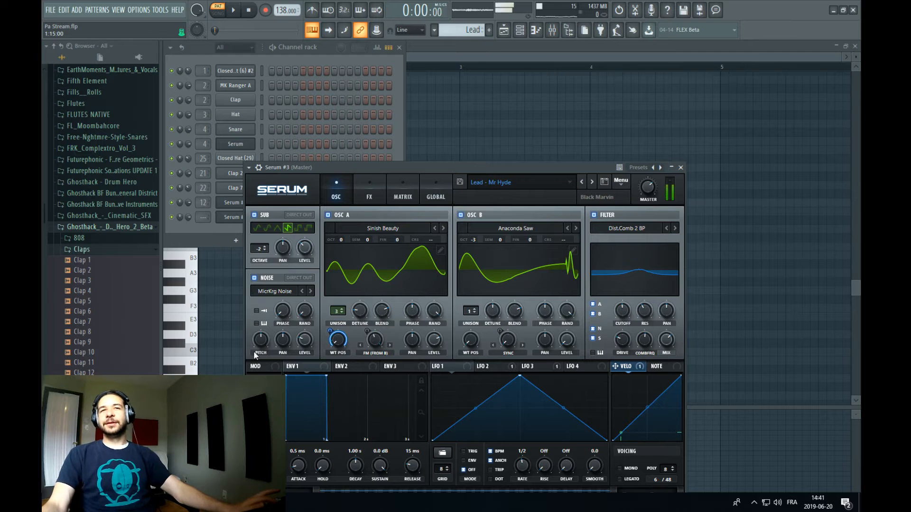
{"action": "left_click_drag", "start_coordinate": [261, 413], "coordinate": [260, 366]}
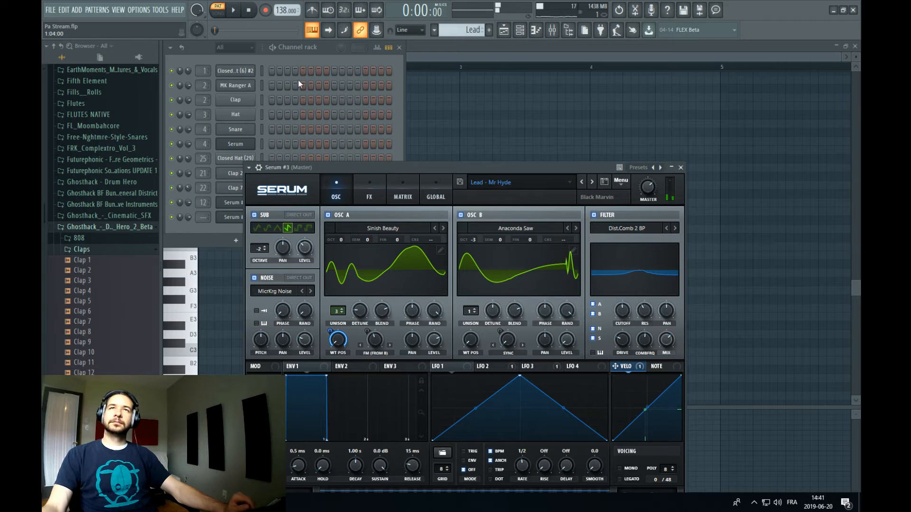
Draw an F5 note one beat long at the start of Serum #3's piano roll and play the pattern
{"action": "left_click", "coordinate": [327, 47]}
{"action": "right_click", "coordinate": [257, 209]}
{"action": "left_click", "coordinate": [276, 213]}
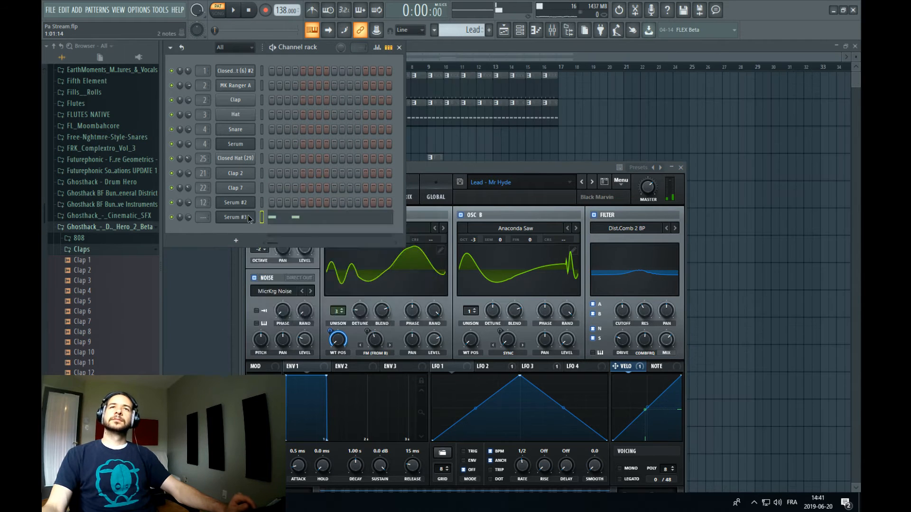
{"action": "scroll", "coordinate": [209, 204], "scroll_direction": "up", "scroll_amount": 3}
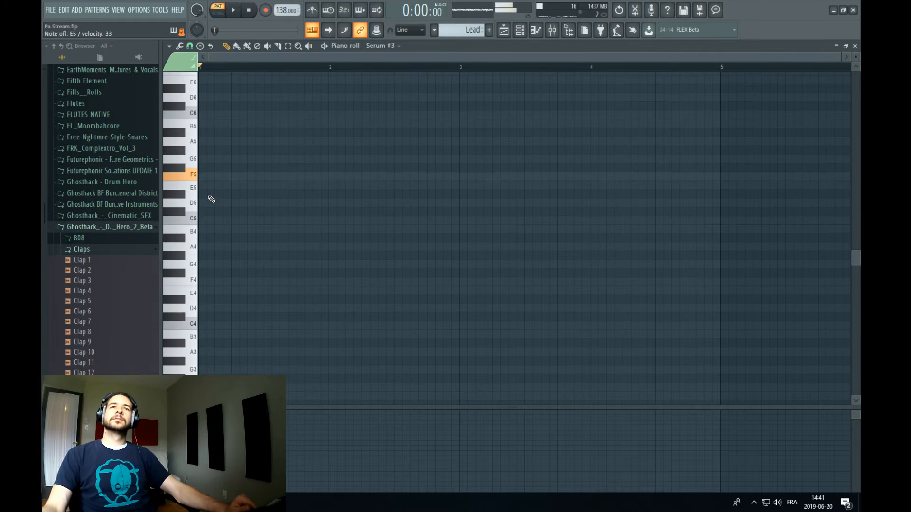
{"action": "left_click_drag", "start_coordinate": [201, 178], "coordinate": [246, 176]}
{"action": "key", "text": "space"}
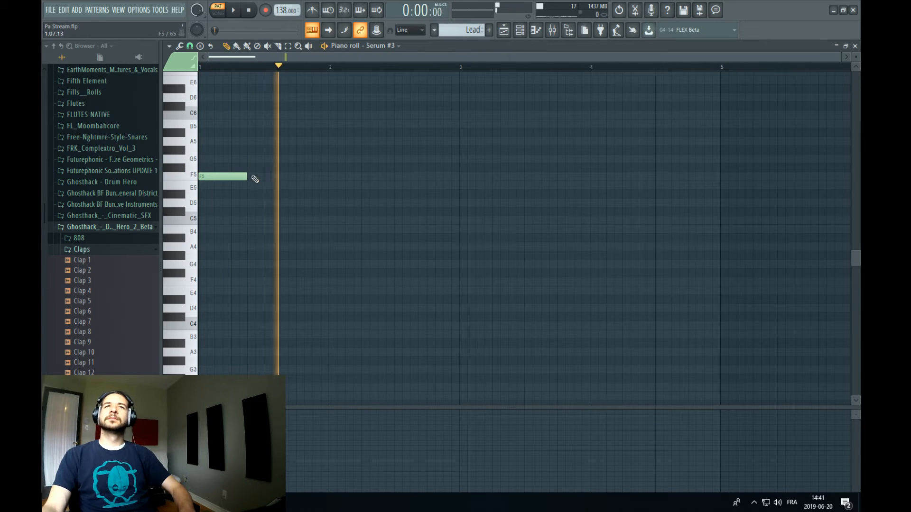
{"action": "key", "text": "space"}
{"action": "key", "text": "space"}
Remove a trial E5 note and add two-step F5 notes on steps 11 and 15 of bar 1
{"action": "left_click", "coordinate": [272, 186]}
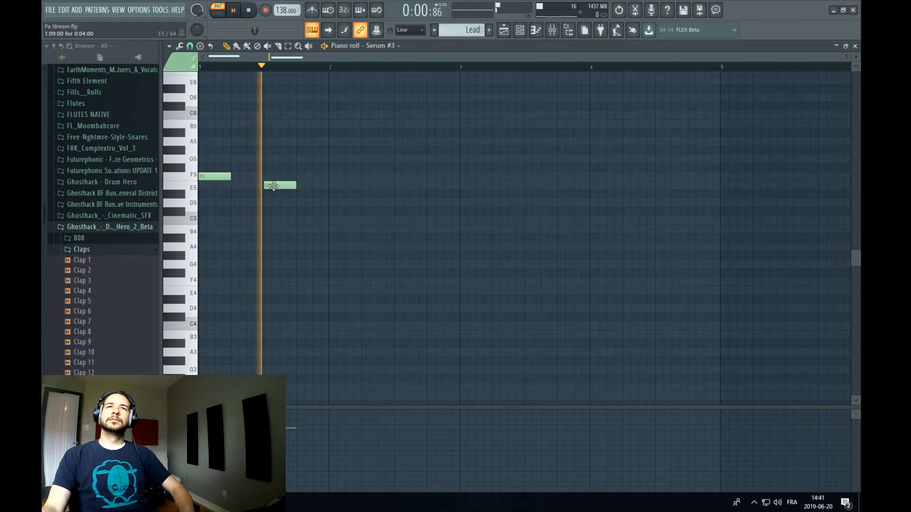
{"action": "right_click", "coordinate": [268, 184]}
{"action": "left_click", "coordinate": [270, 175]}
{"action": "left_click_drag", "start_coordinate": [270, 176], "coordinate": [297, 178]}
{"action": "left_click", "coordinate": [315, 176]}
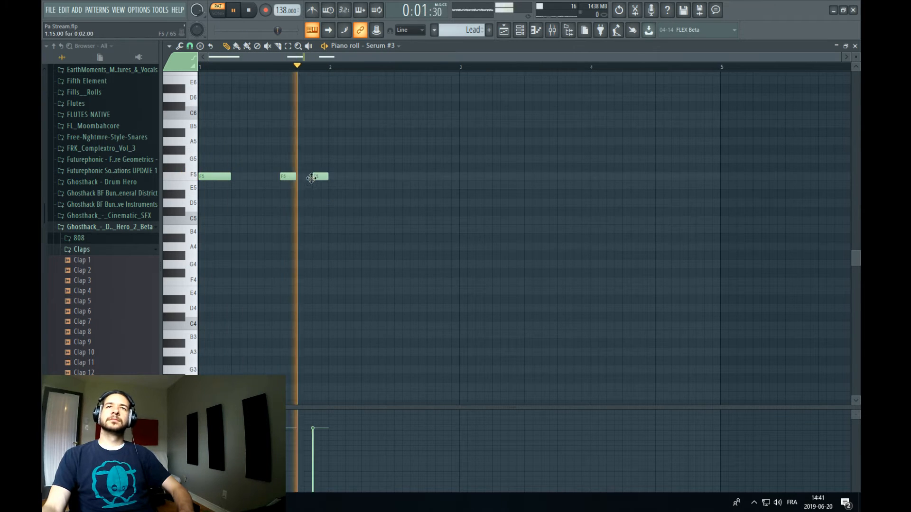
{"action": "key", "text": "space"}
Play the arrangement in song mode to hear the Lead clip at bar 3 with drums and bass
{"action": "left_click", "coordinate": [508, 33]}
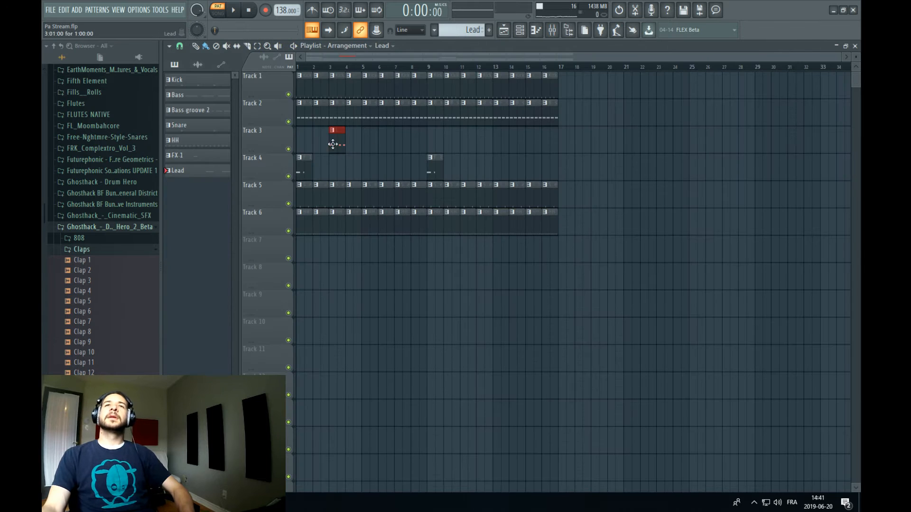
{"action": "key", "text": "l"}
{"action": "key", "text": "space"}
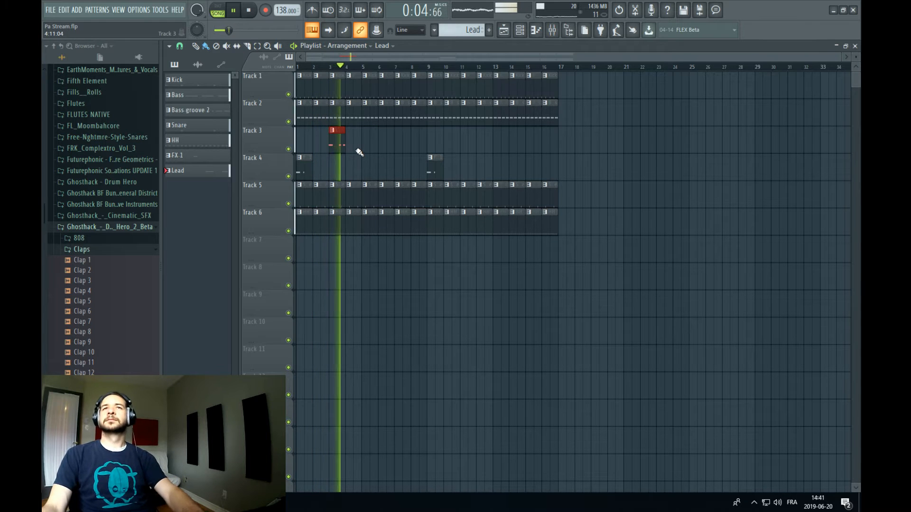
Add a second Lead clip at bar 7 on Track 3 while the arrangement plays, and stop playback
{"action": "left_click", "coordinate": [385, 144]}
{"action": "right_click", "coordinate": [383, 139]}
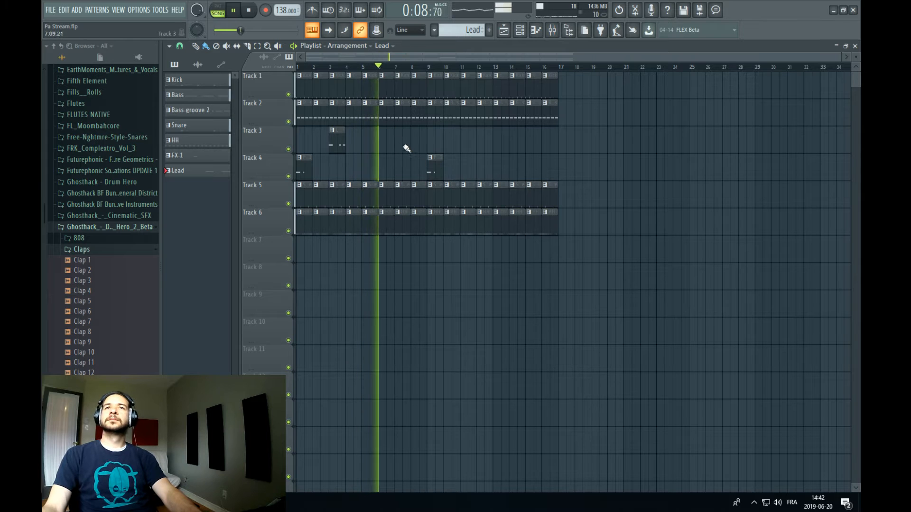
{"action": "left_click", "coordinate": [405, 145]}
{"action": "left_click_drag", "start_coordinate": [468, 134], "coordinate": [338, 147]}
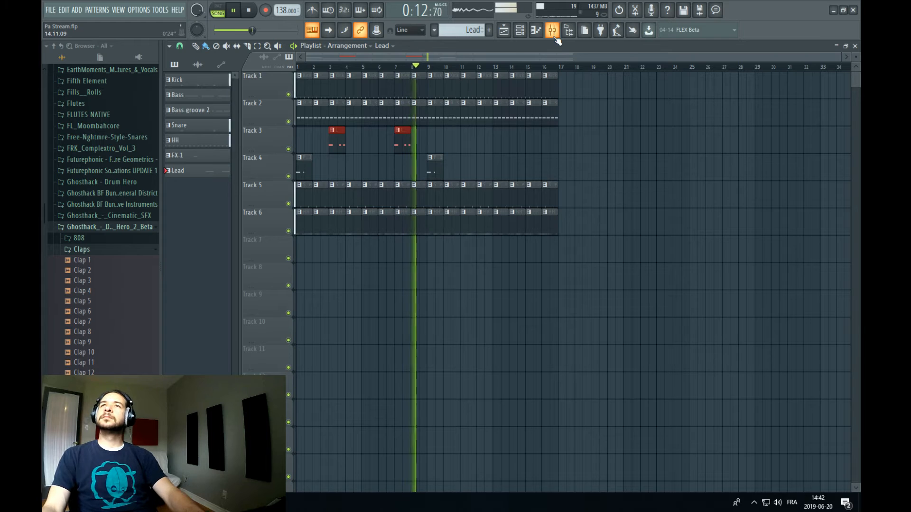
{"action": "key", "text": "space"}
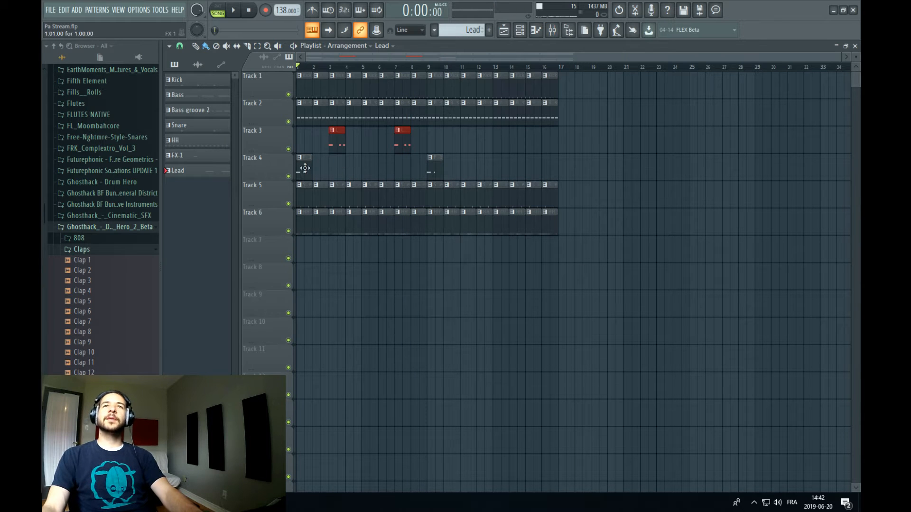
Move the bar 1 FX 1 clip from Track 4 to Track 3 and make its pattern unique
{"action": "left_click_drag", "start_coordinate": [304, 168], "coordinate": [304, 137]}
{"action": "left_click", "coordinate": [301, 135]}
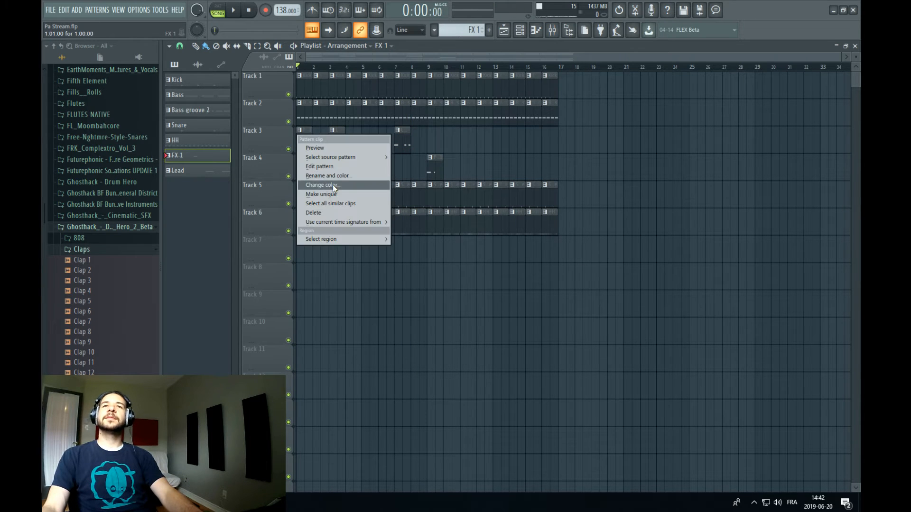
{"action": "left_click", "coordinate": [340, 195]}
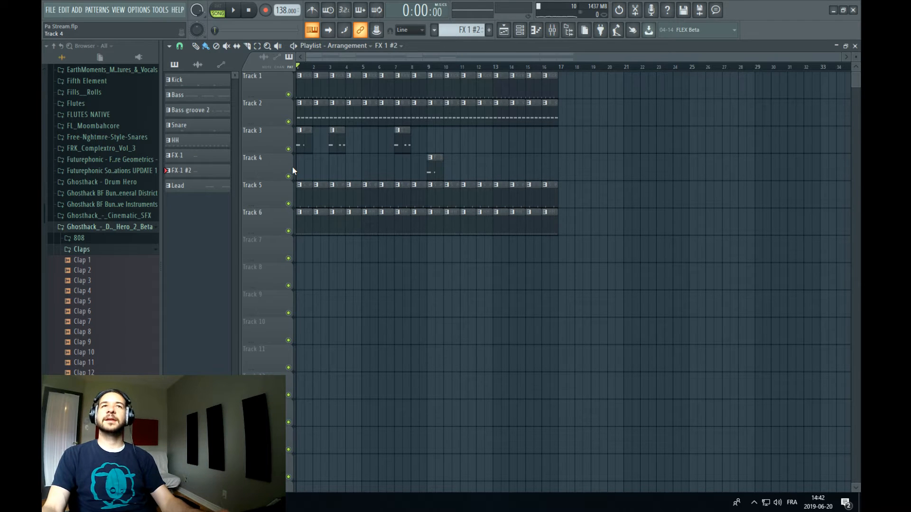
Color the FX 1 #2 pattern violet-blue and move the FX clip at bar 9 up to Track 3
{"action": "left_click", "coordinate": [300, 134]}
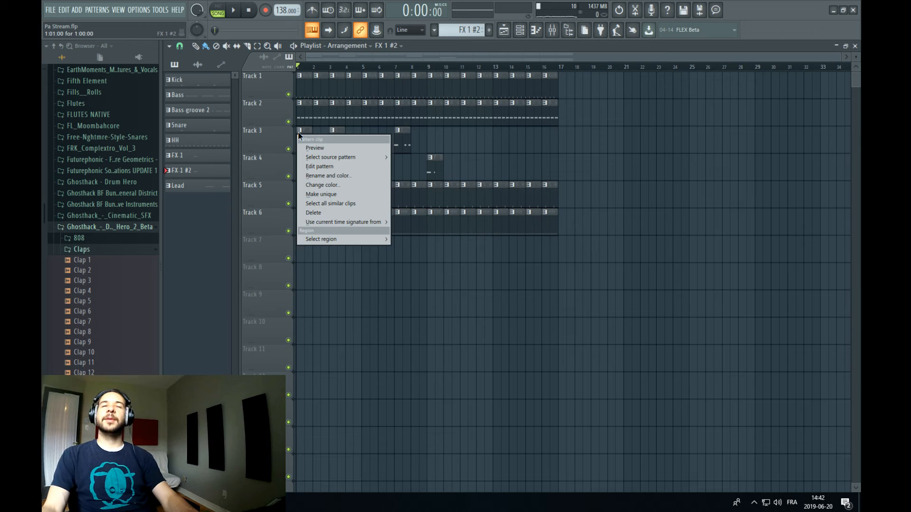
{"action": "left_click", "coordinate": [338, 185]}
{"action": "left_click", "coordinate": [406, 203]}
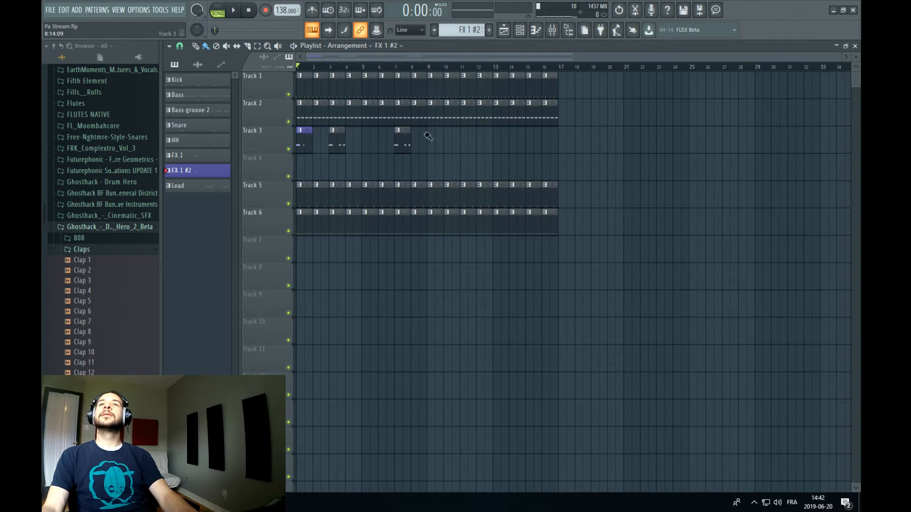
{"action": "key", "text": "space"}
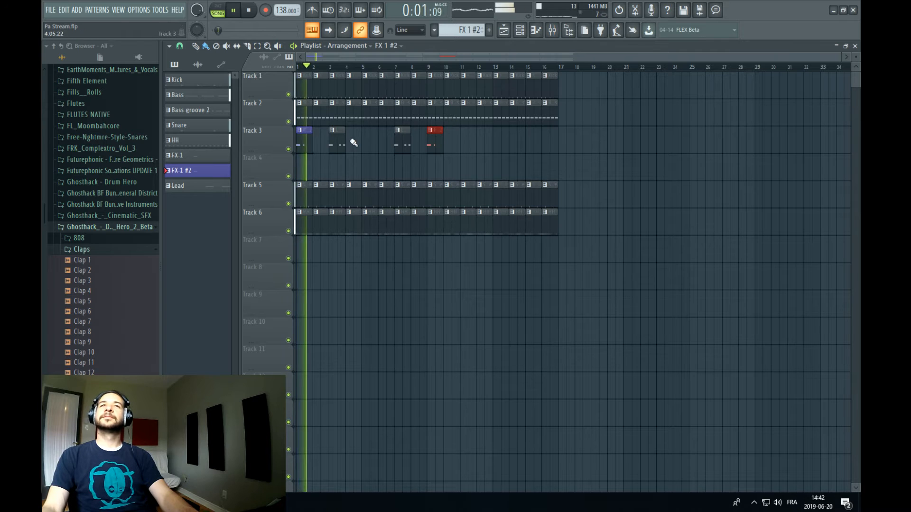
{"action": "key", "text": "space"}
Change the color of the Lead pattern clips on Track 3 to pink
{"action": "right_click", "coordinate": [331, 130]}
{"action": "left_click", "coordinate": [370, 189]}
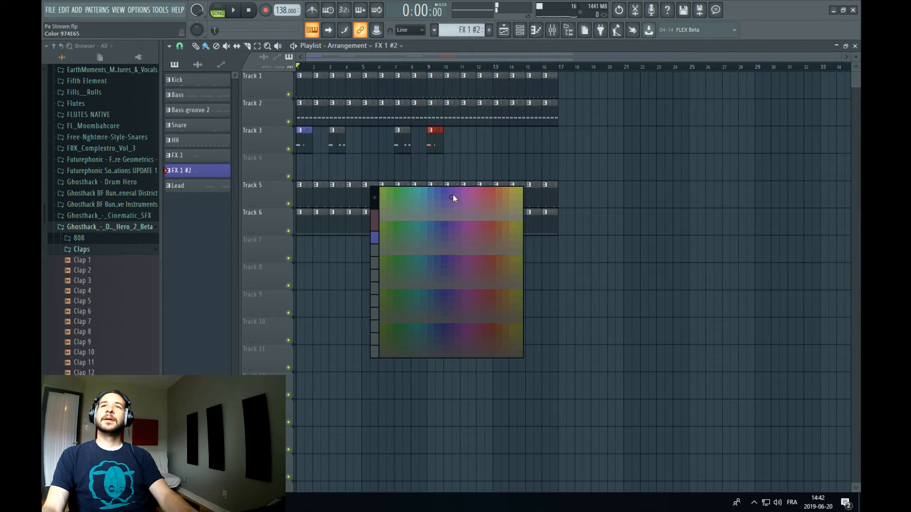
{"action": "left_click", "coordinate": [472, 192]}
Select the Serum #3 channel and route it to mixer track Insert 13
{"action": "left_click", "coordinate": [553, 31]}
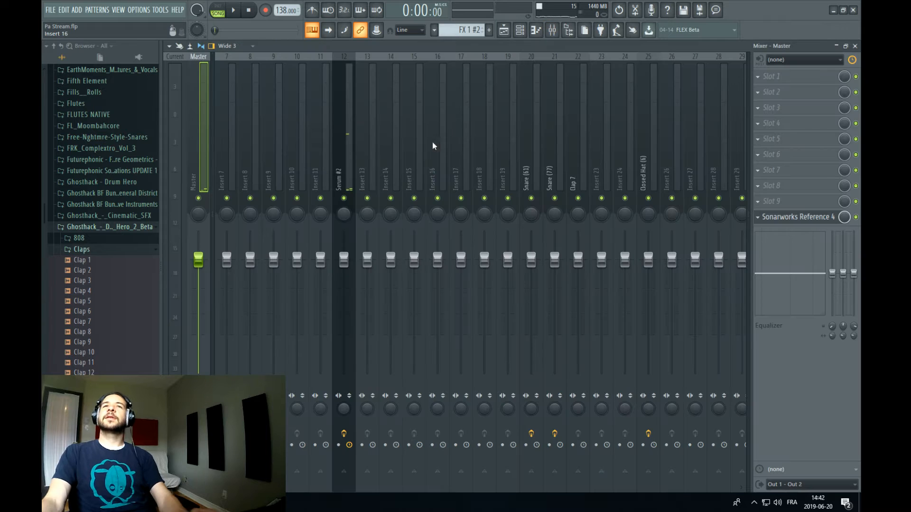
{"action": "left_click", "coordinate": [522, 32]}
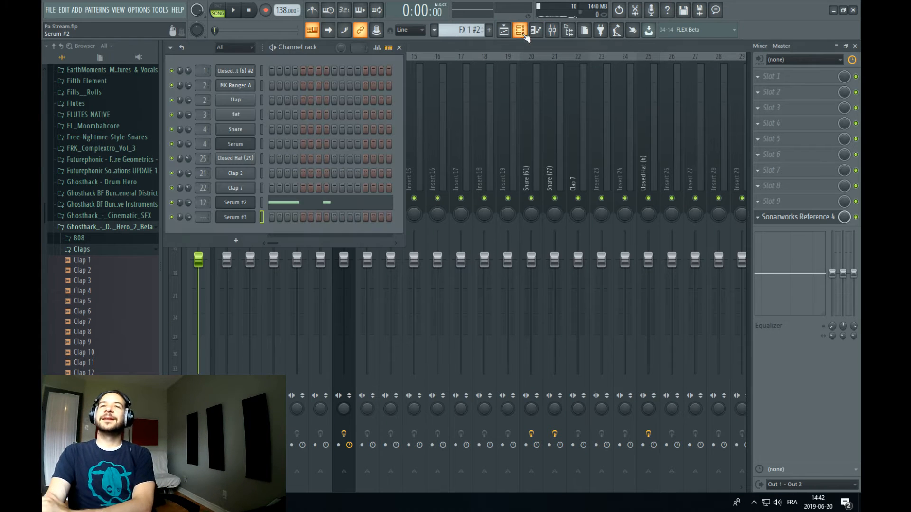
{"action": "left_click", "coordinate": [237, 217]}
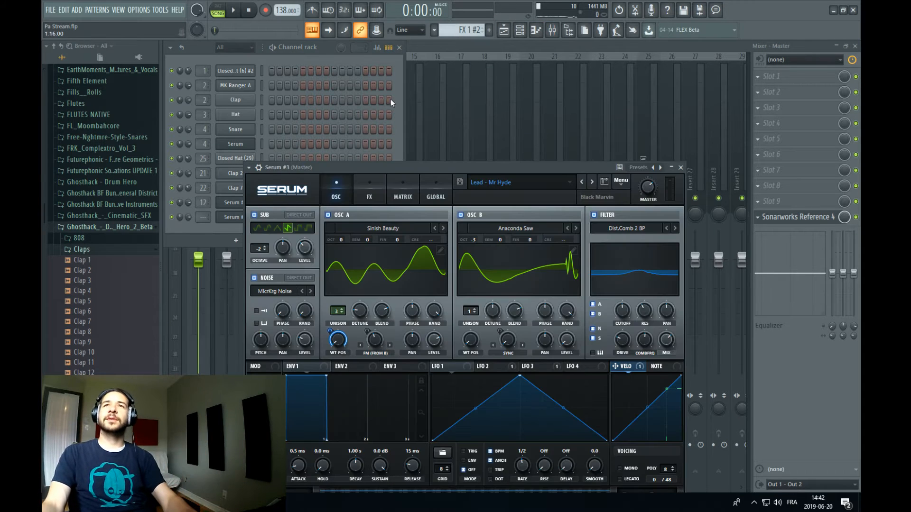
{"action": "left_click", "coordinate": [427, 102]}
{"action": "right_click", "coordinate": [365, 145]}
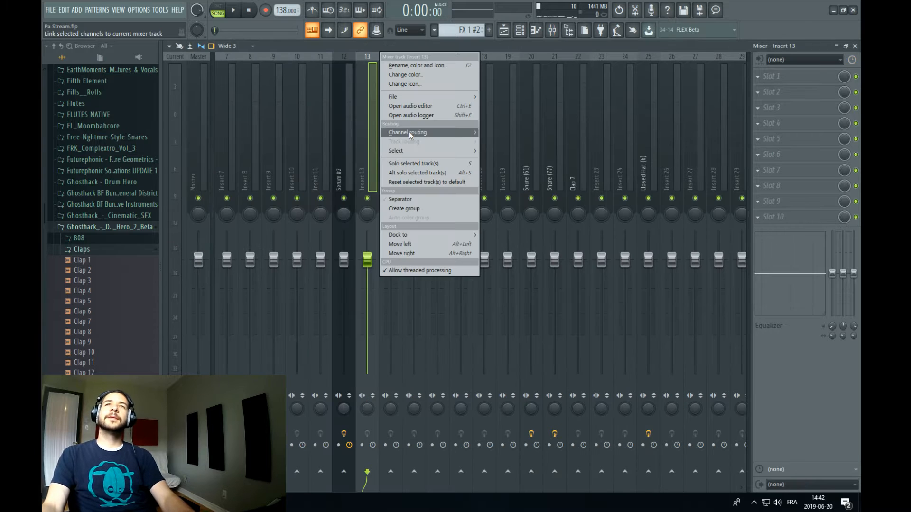
{"action": "mouse_move", "coordinate": [428, 135]}
{"action": "left_click", "coordinate": [488, 135]}
Rename the Serum #3 mixer track as Mr Hyde
{"action": "right_click", "coordinate": [364, 133]}
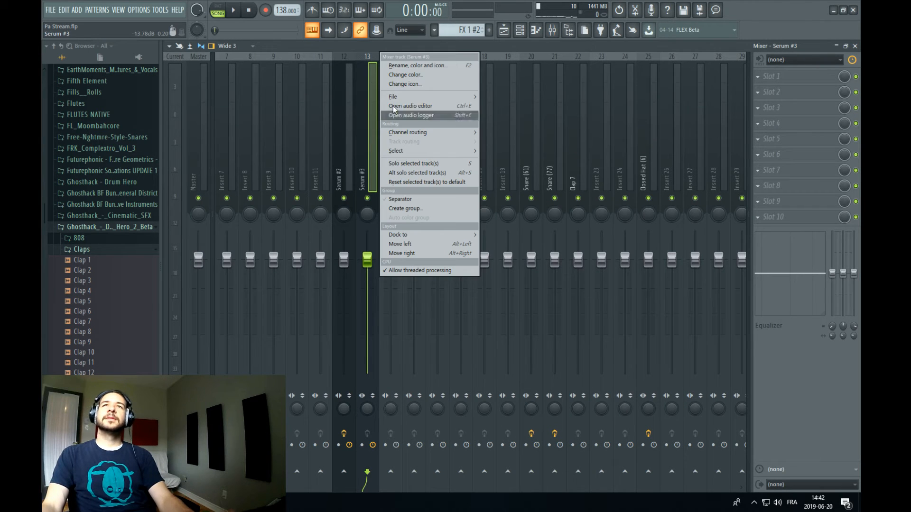
{"action": "left_click", "coordinate": [426, 67]}
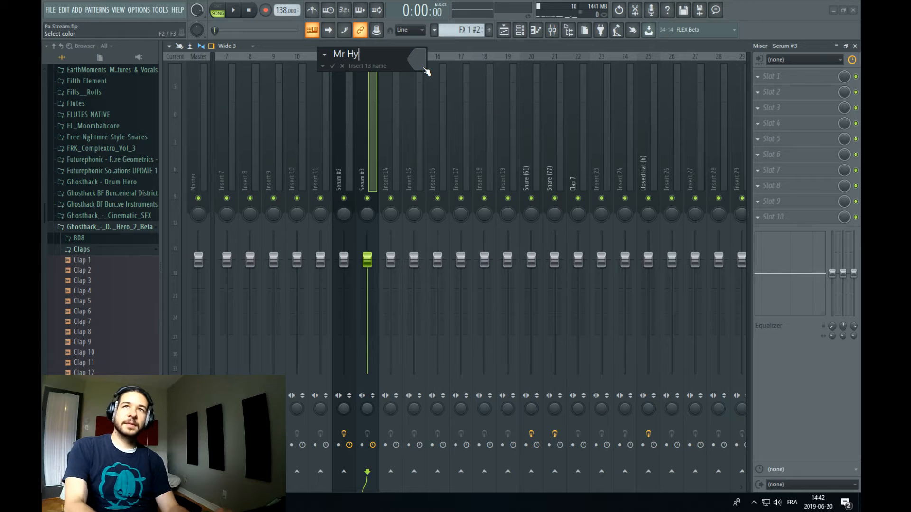
{"action": "key", "text": "Return"}
Load FabFilter Pro-Q 3 on the Mr Hyde track and add a 72 dB/oct low cut at about 227 Hz
{"action": "left_click", "coordinate": [778, 76]}
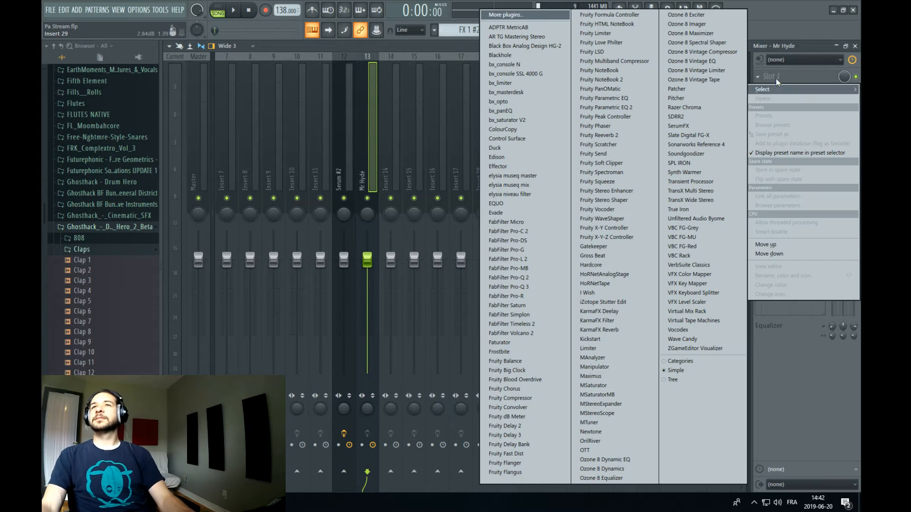
{"action": "left_click", "coordinate": [534, 286]}
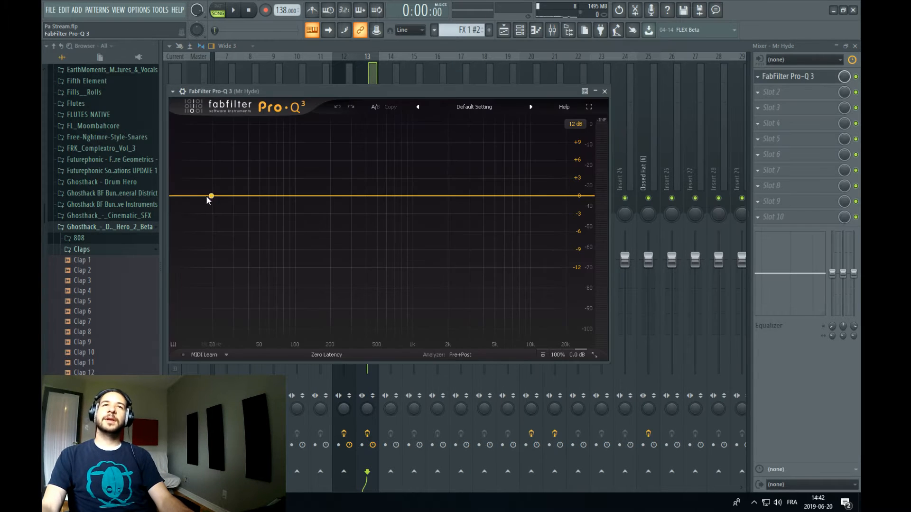
{"action": "left_click_drag", "start_coordinate": [191, 197], "coordinate": [337, 207]}
{"action": "key", "text": "space"}
{"action": "scroll", "coordinate": [336, 208], "scroll_direction": "up", "scroll_amount": 1}
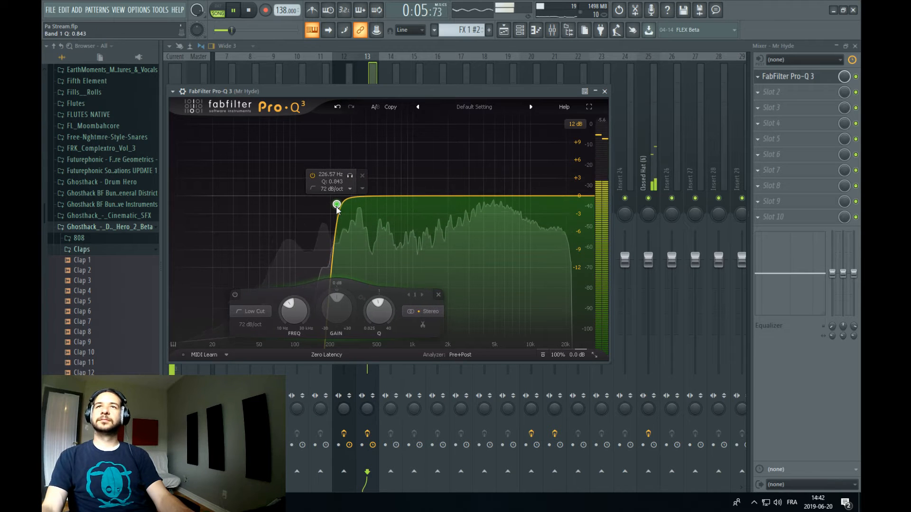
{"action": "key", "text": "space"}
Load Duck in slot 2 of the Mr Hyde track and choose its Synth preset
{"action": "left_click", "coordinate": [758, 92]}
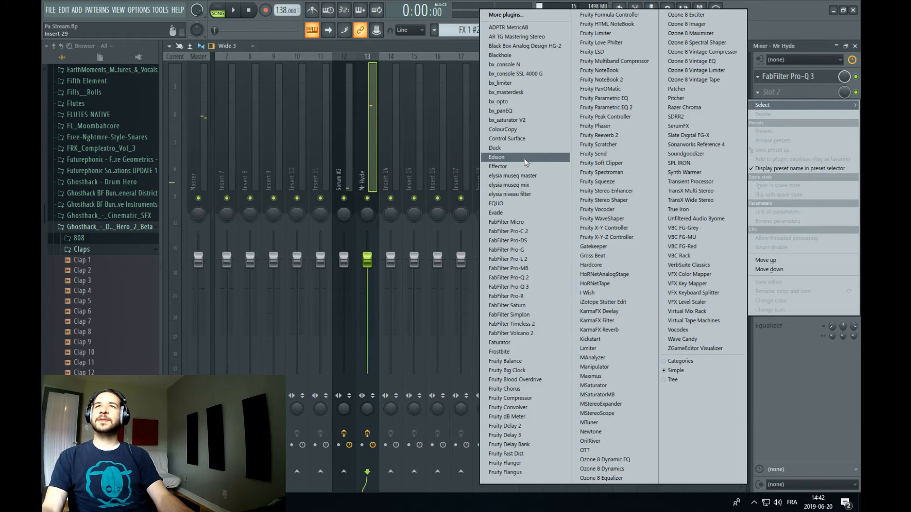
{"action": "left_click", "coordinate": [495, 147]}
{"action": "left_click", "coordinate": [386, 121]}
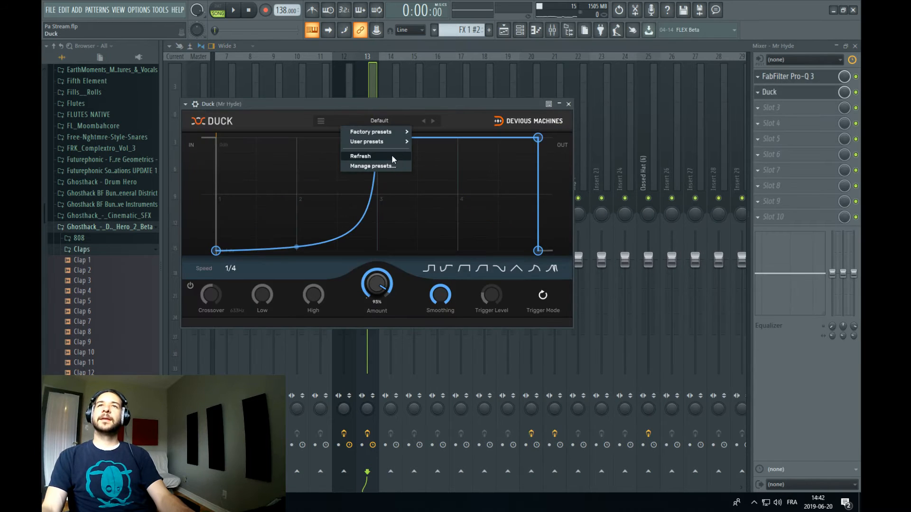
{"action": "mouse_move", "coordinate": [394, 142]}
{"action": "left_click", "coordinate": [448, 162]}
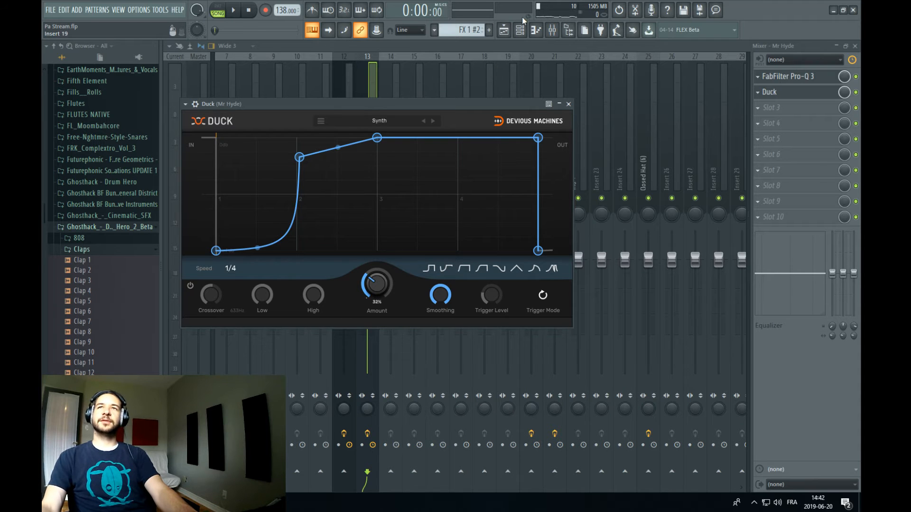
Play the arrangement in the playlist to hear the ducked lead in the mix
{"action": "left_click", "coordinate": [504, 30]}
{"action": "key", "text": "space"}
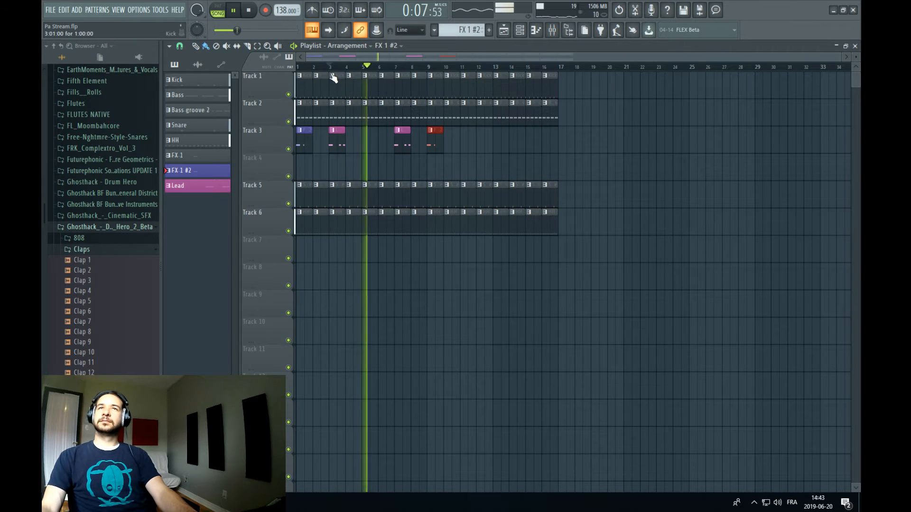
{"action": "key", "text": "space"}
Load FabFilter Pro-Q 3 in slot 2 of the Serum #2 mixer track
{"action": "left_click", "coordinate": [559, 33]}
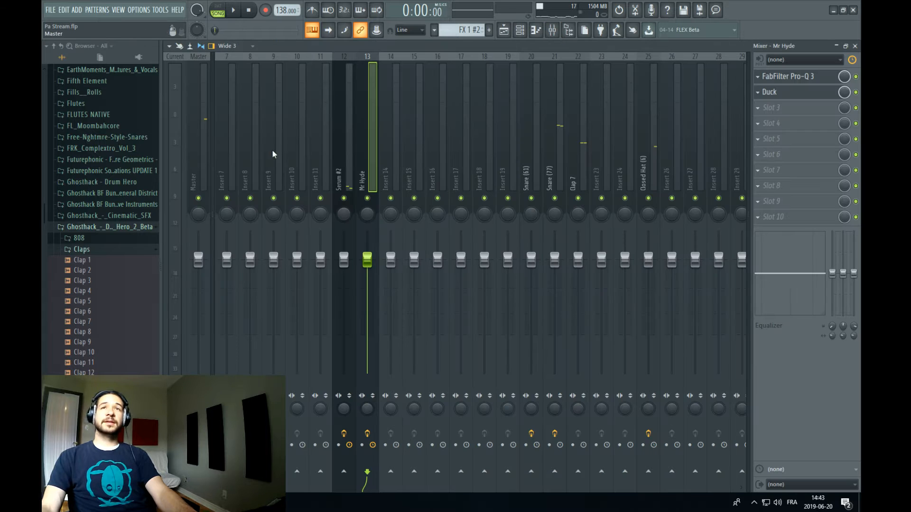
{"action": "left_click", "coordinate": [354, 155]}
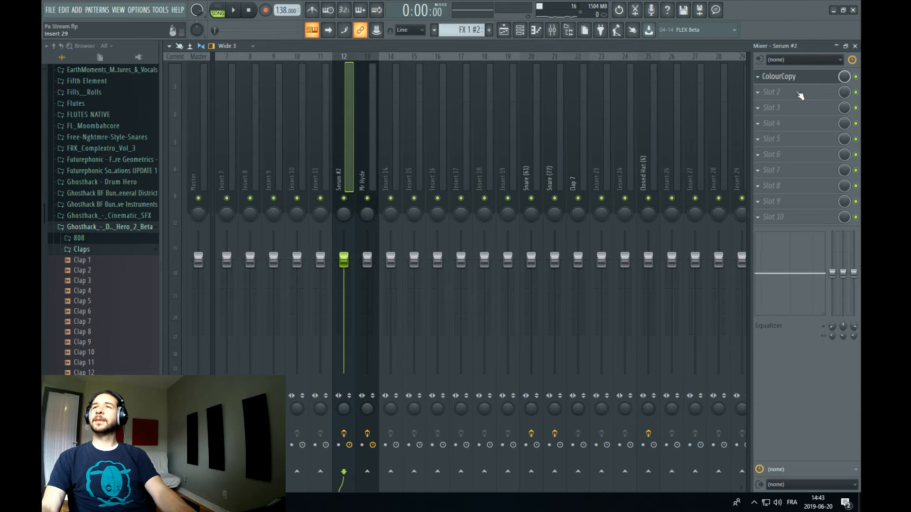
{"action": "left_click", "coordinate": [801, 95]}
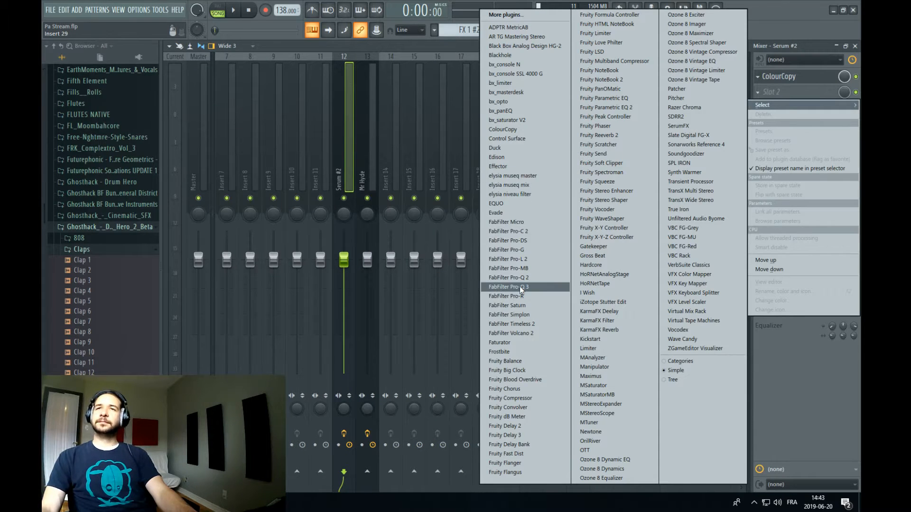
{"action": "left_click", "coordinate": [521, 287]}
Add a 72 dB/oct low cut at about 89 Hz and a -3.5 dB bell near 299 Hz with Q about 1.1
{"action": "left_click_drag", "start_coordinate": [280, 286], "coordinate": [440, 308]}
{"action": "scroll", "coordinate": [365, 291], "scroll_direction": "up", "scroll_amount": 2}
{"action": "key", "text": "space"}
{"action": "left_click", "coordinate": [396, 285]}
{"action": "key", "text": "space"}
{"action": "key", "text": "space"}
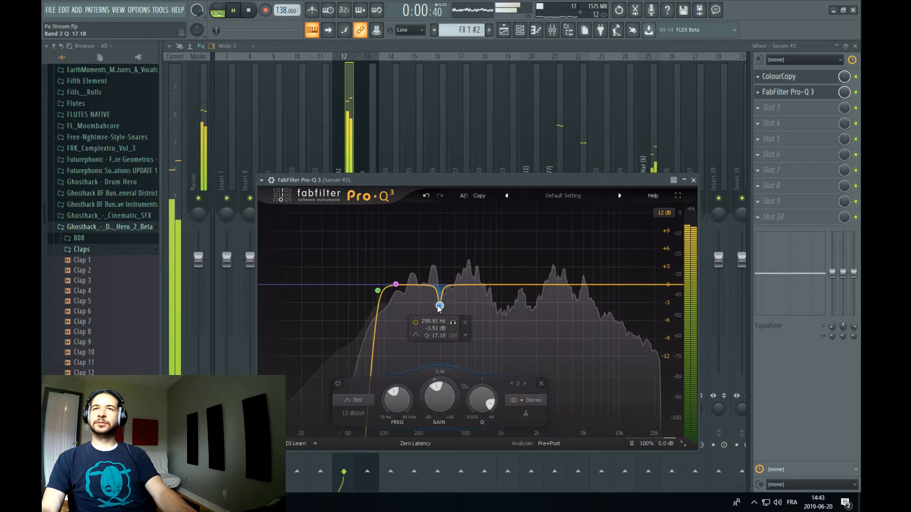
{"action": "scroll", "coordinate": [440, 306], "scroll_direction": "down", "scroll_amount": 6}
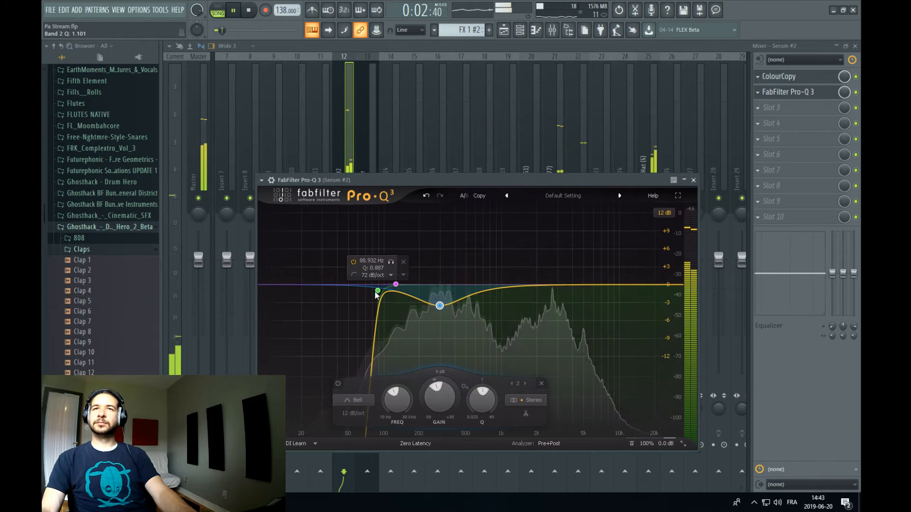
Raise the low cut on Serum #2's equalizer to about 182 Hz and play the arrangement
{"action": "left_click_drag", "start_coordinate": [378, 291], "coordinate": [414, 296]}
{"action": "key", "text": "space"}
{"action": "key", "text": "space"}
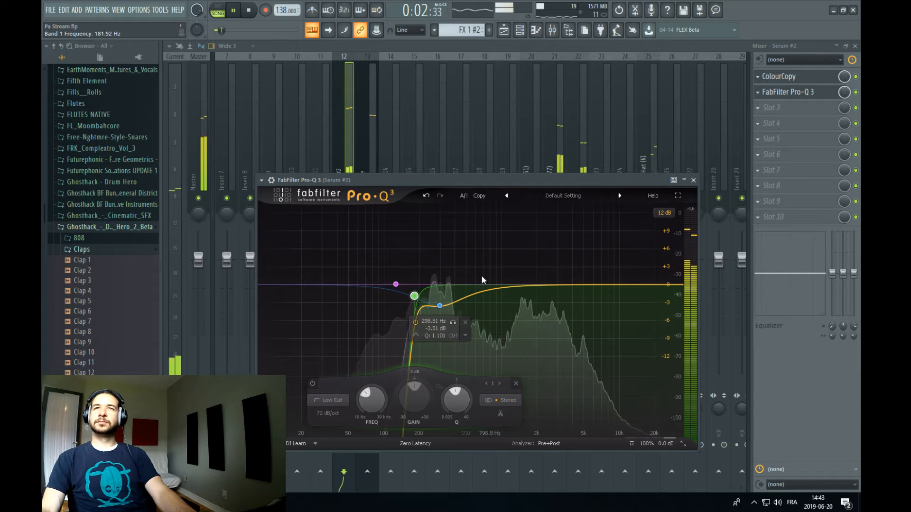
{"action": "key", "text": "space"}
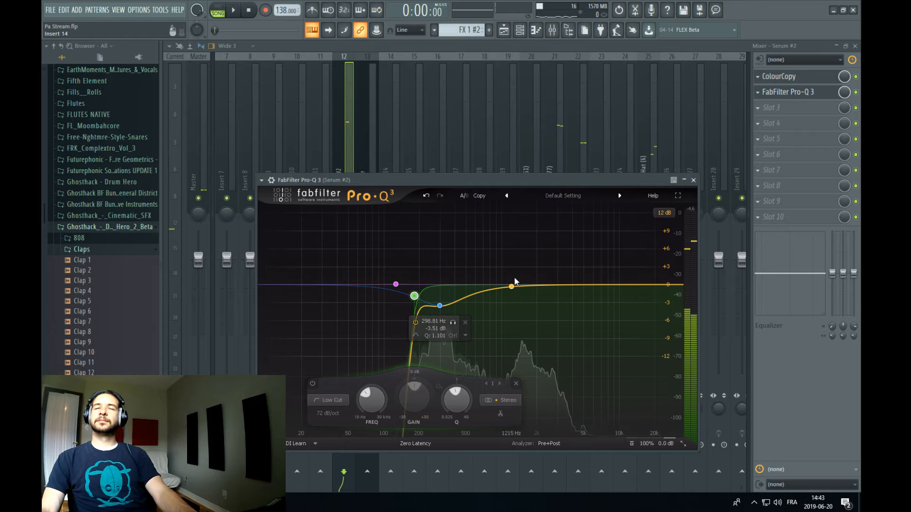
Play the song with the mixer in view and check the levels of Serum #2 and Mr Hyde
{"action": "left_click", "coordinate": [346, 129]}
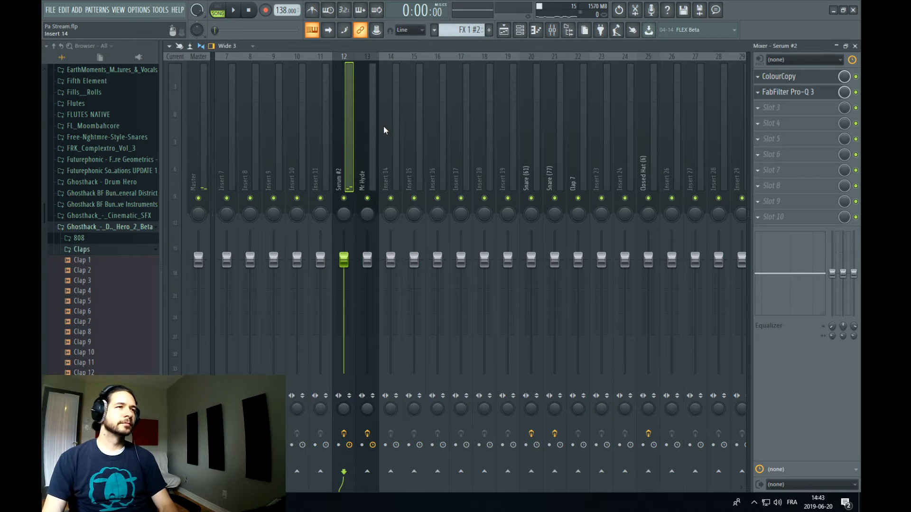
{"action": "key", "text": "space"}
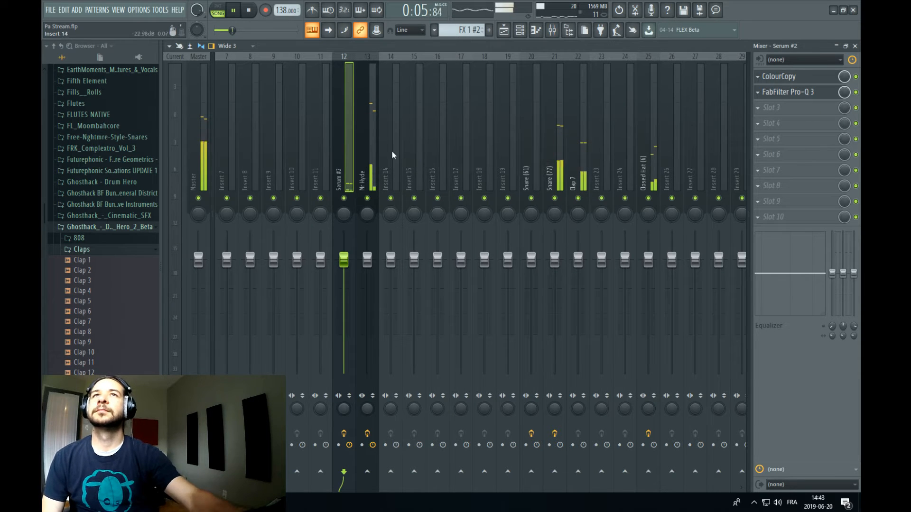
{"action": "left_click", "coordinate": [373, 141]}
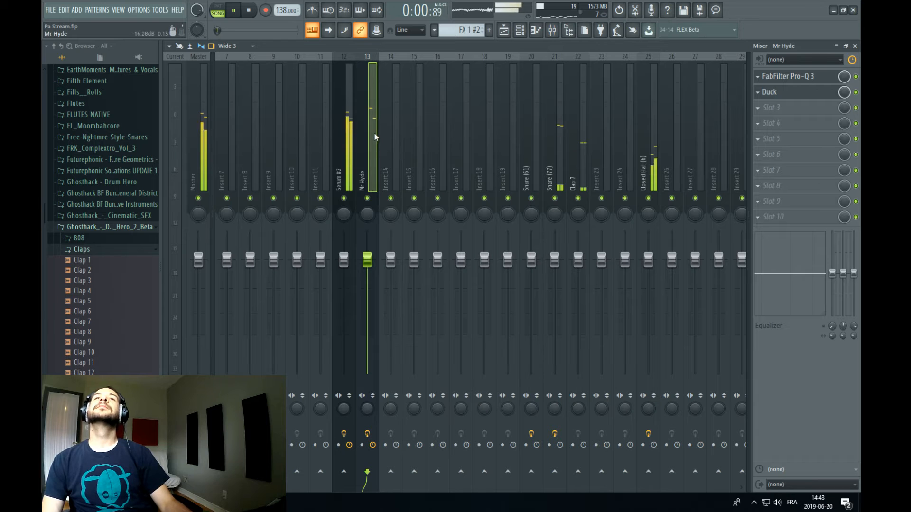
{"action": "key", "text": "space"}
Load Virtual Mix Rack in slot 3 of the Mr Hyde track and remove its FG-Stress module
{"action": "left_click", "coordinate": [793, 109]}
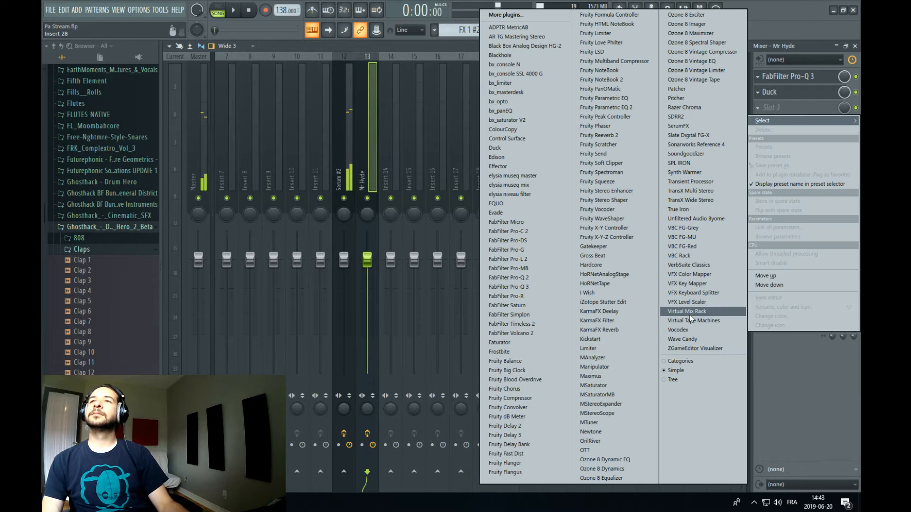
{"action": "left_click", "coordinate": [707, 311]}
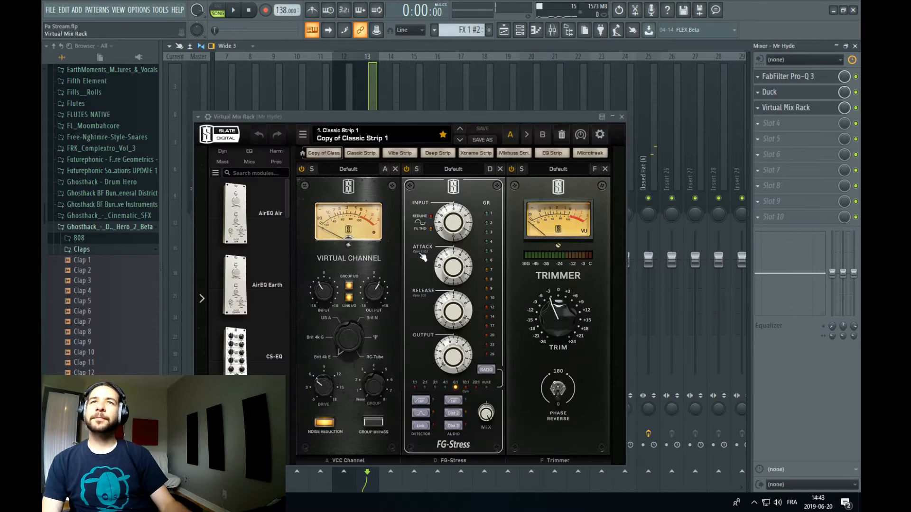
{"action": "left_click", "coordinate": [500, 169]}
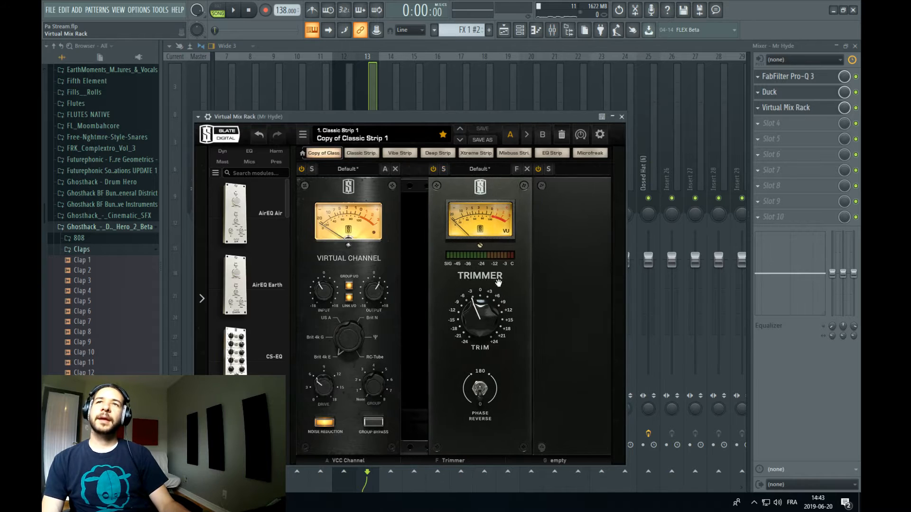
Insert the FG-116 Modern compressor before the Trimmer, set its ratio to 8, and lower the trim to -6.24 dB during playback
{"action": "scroll", "coordinate": [246, 284], "scroll_direction": "down", "scroll_amount": 4}
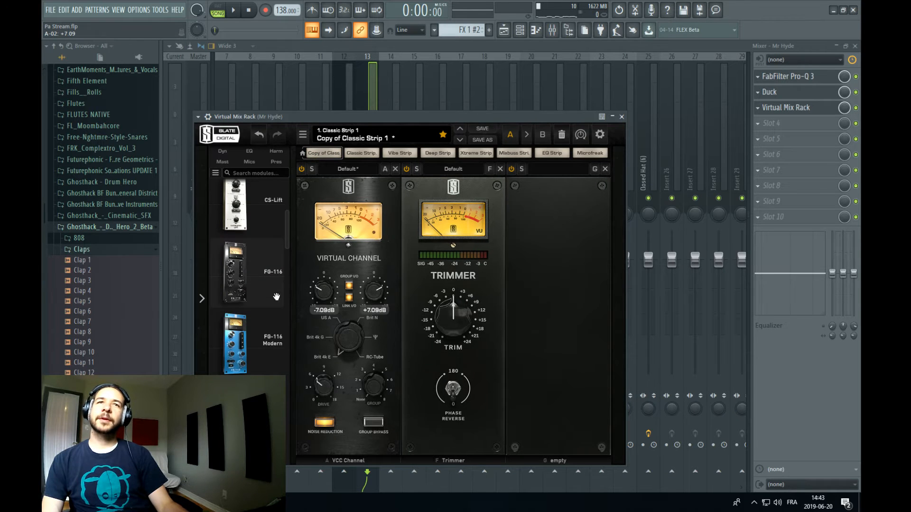
{"action": "left_click_drag", "start_coordinate": [235, 341], "coordinate": [419, 290]}
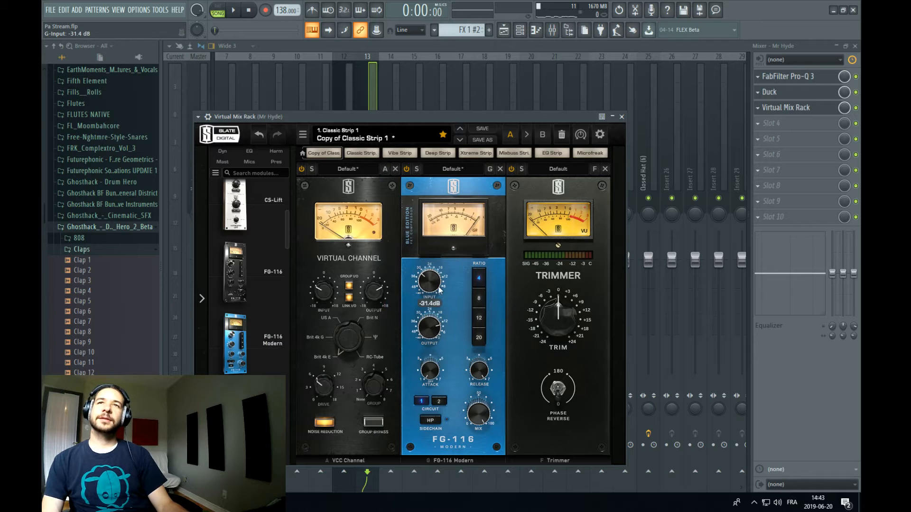
{"action": "left_click", "coordinate": [233, 10]}
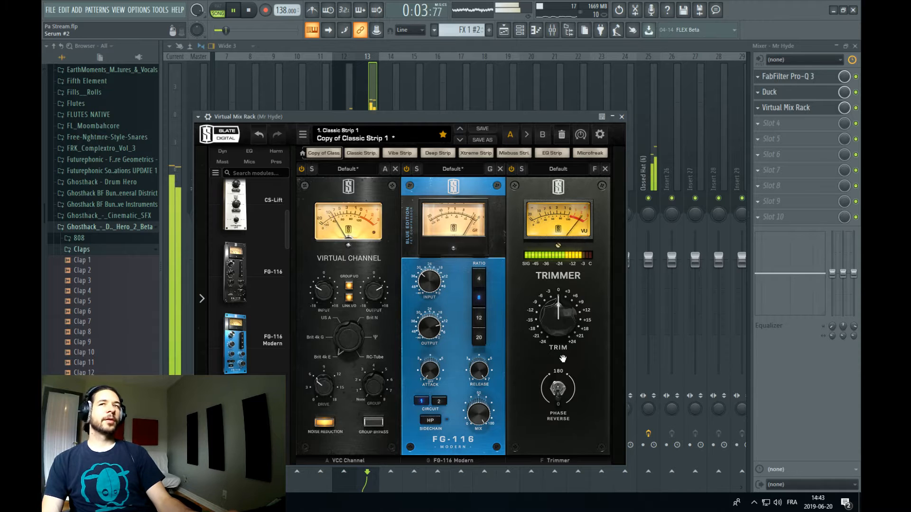
{"action": "left_click_drag", "start_coordinate": [543, 311], "coordinate": [527, 388]}
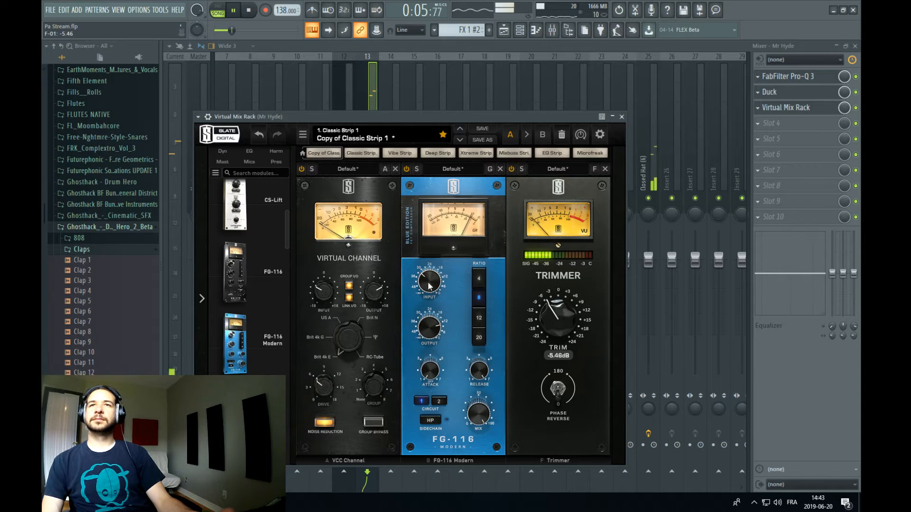
{"action": "left_click_drag", "start_coordinate": [537, 315], "coordinate": [535, 343]}
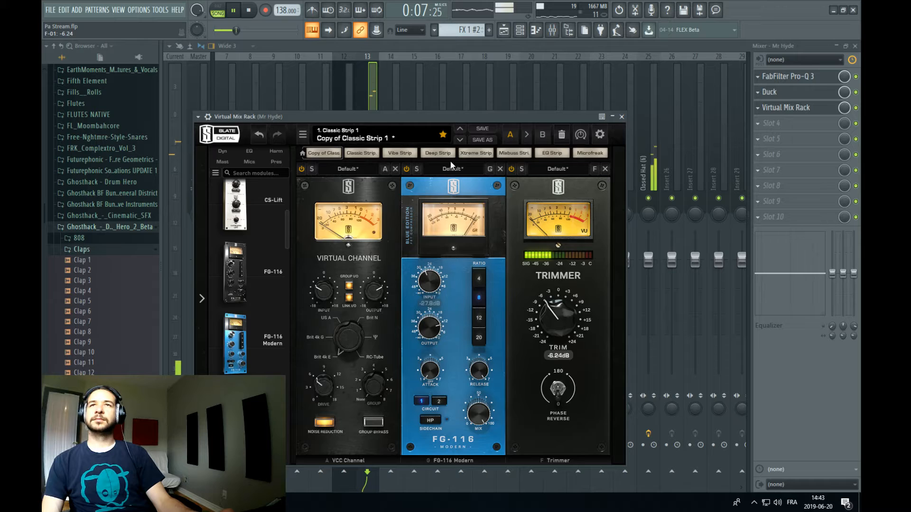
Replay the song from bar 7 and lower the trim in Mr Hyde's Virtual Mix Rack to about -8 dB
{"action": "left_click", "coordinate": [374, 99]}
{"action": "left_click", "coordinate": [504, 31]}
{"action": "key", "text": "space"}
{"action": "left_click", "coordinate": [397, 67]}
{"action": "key", "text": "space"}
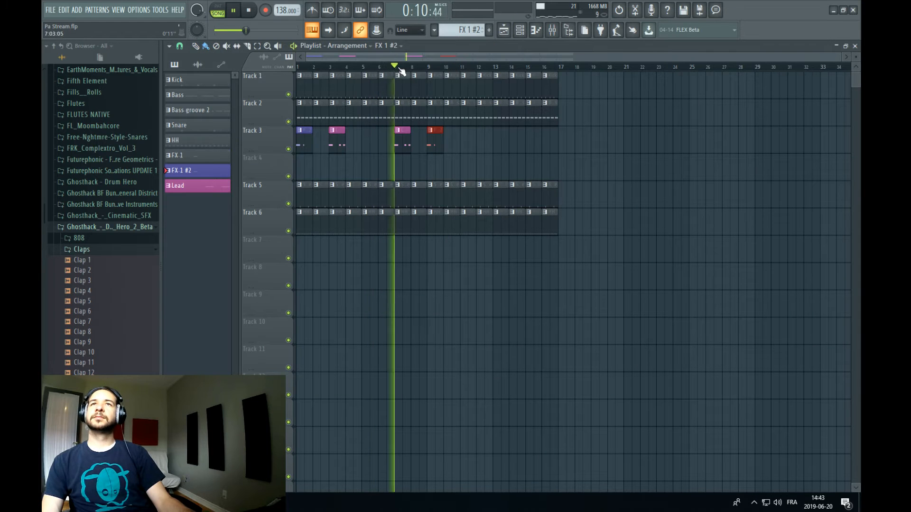
{"action": "left_click", "coordinate": [552, 30]}
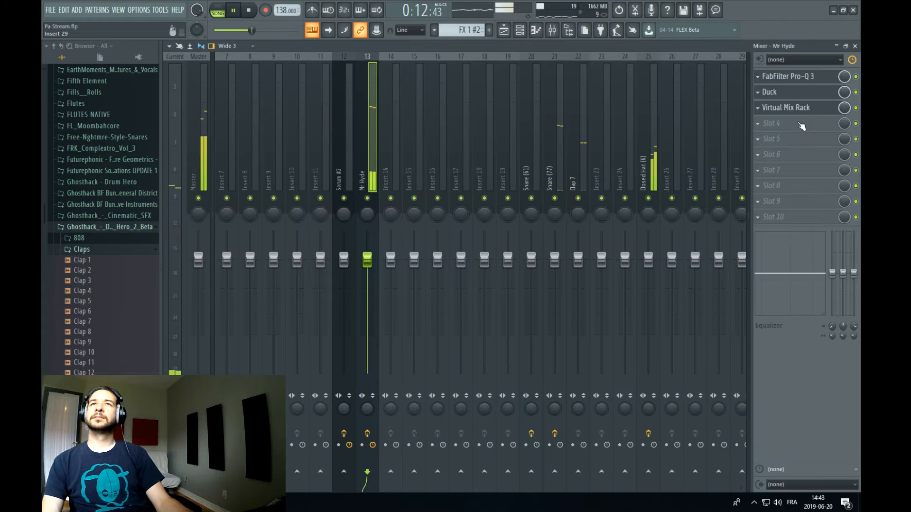
{"action": "left_click", "coordinate": [807, 108]}
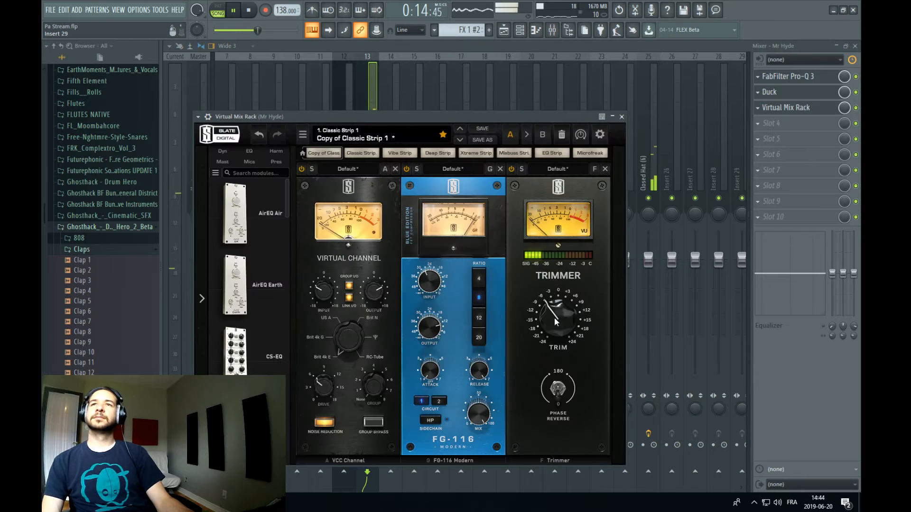
{"action": "left_click_drag", "start_coordinate": [556, 316], "coordinate": [555, 322]}
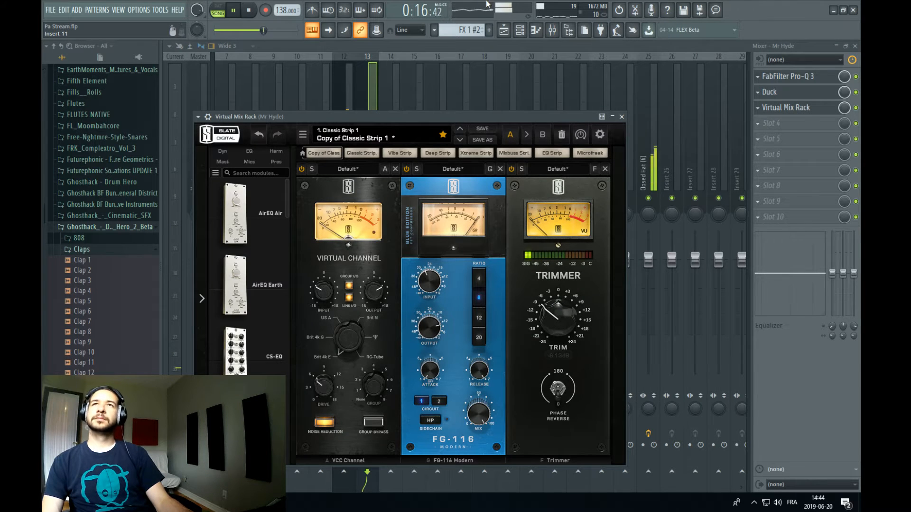
Play the arrangement from bar 3 to check the Lead's level and stop playback
{"action": "left_click", "coordinate": [504, 30]}
{"action": "left_click", "coordinate": [335, 69]}
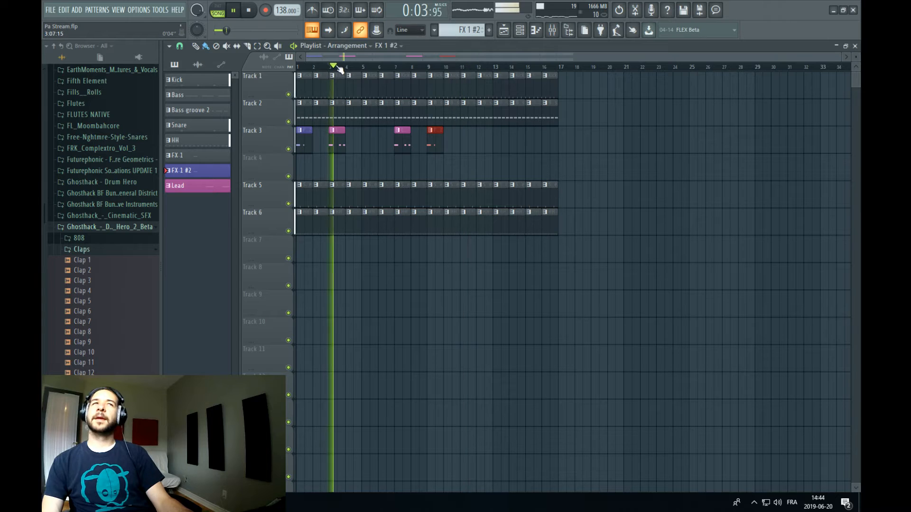
{"action": "key", "text": "space"}
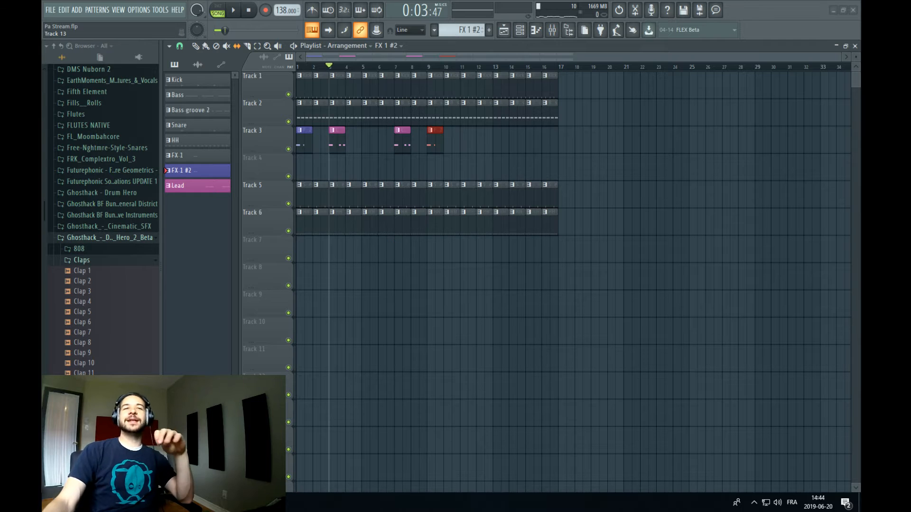
Switch to the browser showing Ghosthack's Psytrance Awakening Volume 3 page and return to FL Studio
{"action": "left_click", "coordinate": [166, 502]}
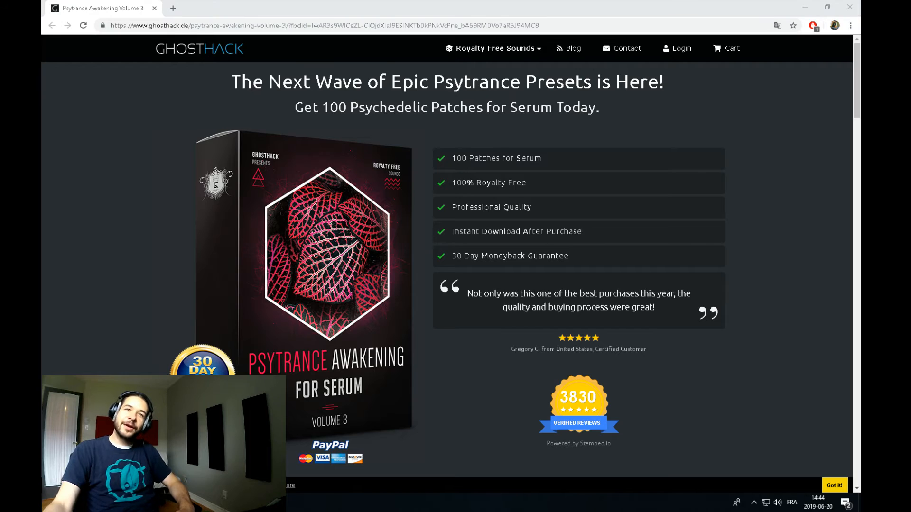
{"action": "left_click", "coordinate": [266, 503]}
Compare the song with Sonarworks Reference 4 bypassed on the Master track and re-enable the plugin
{"action": "left_click", "coordinate": [568, 31]}
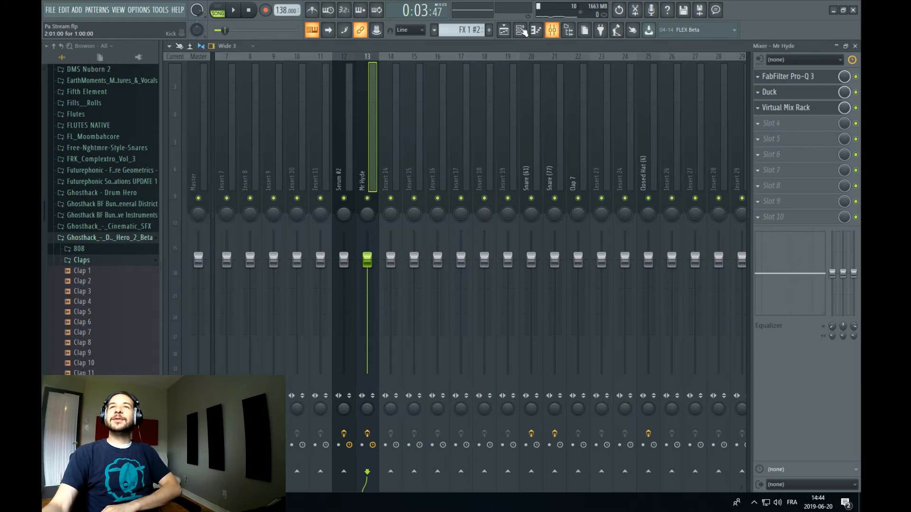
{"action": "left_click", "coordinate": [207, 116]}
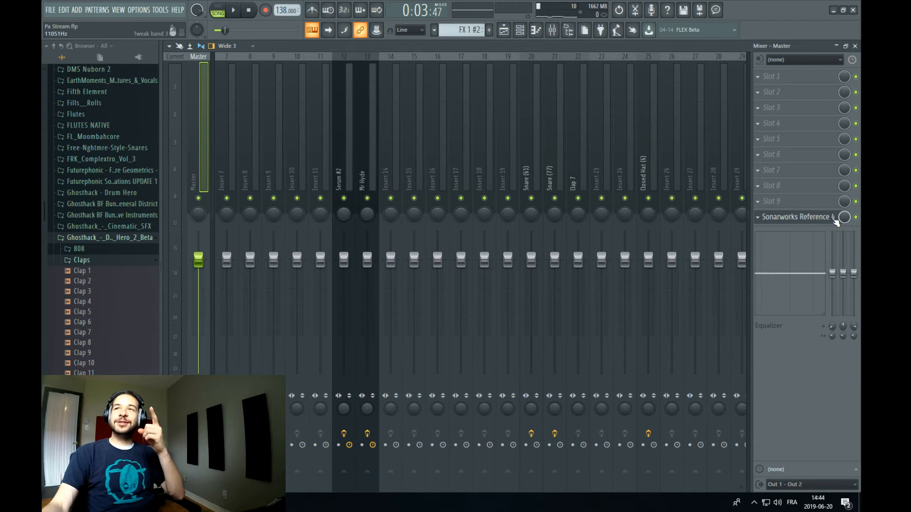
{"action": "left_click", "coordinate": [797, 218]}
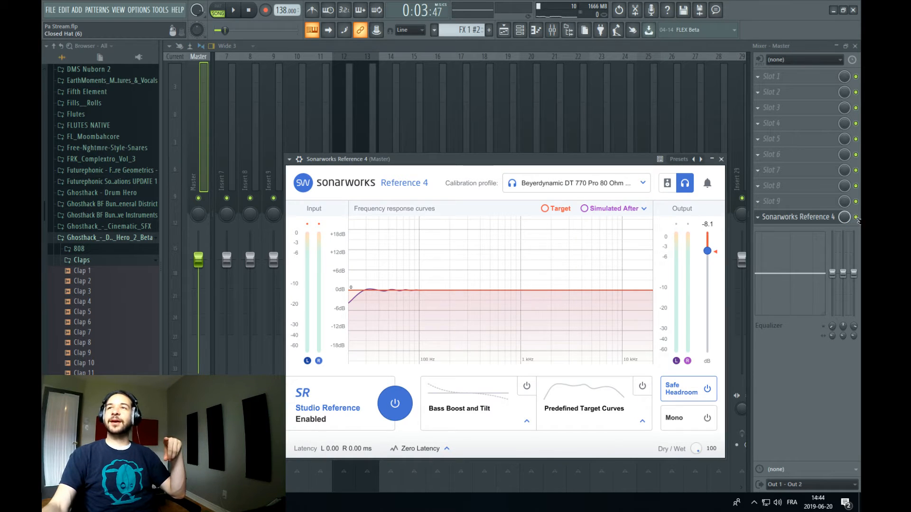
{"action": "left_click", "coordinate": [856, 217]}
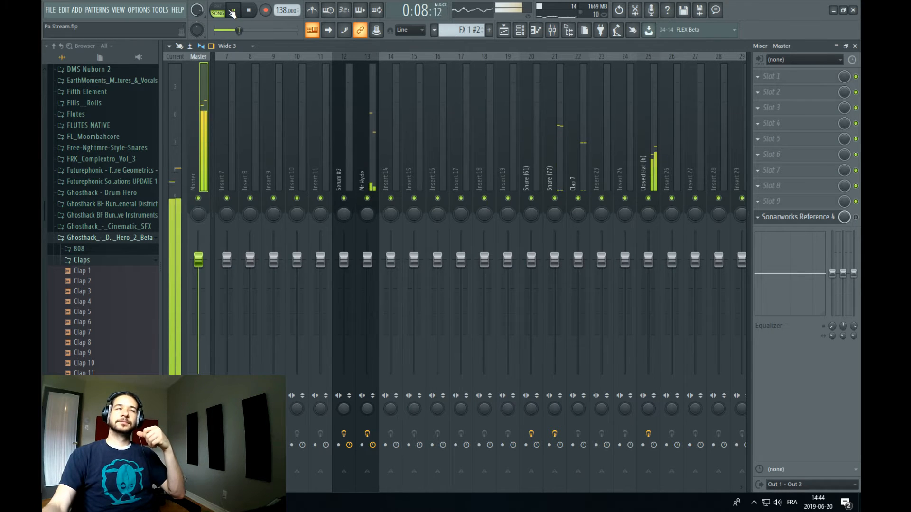
{"action": "left_click", "coordinate": [234, 11]}
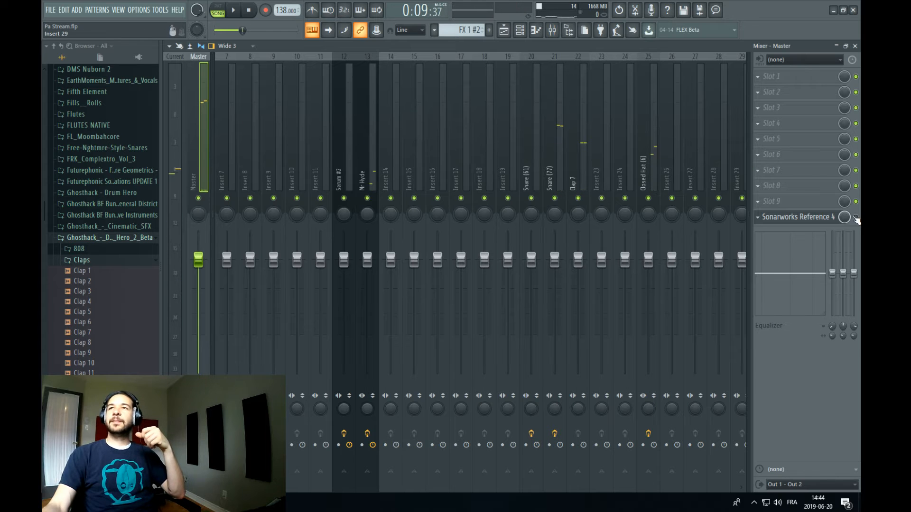
{"action": "left_click", "coordinate": [823, 218]}
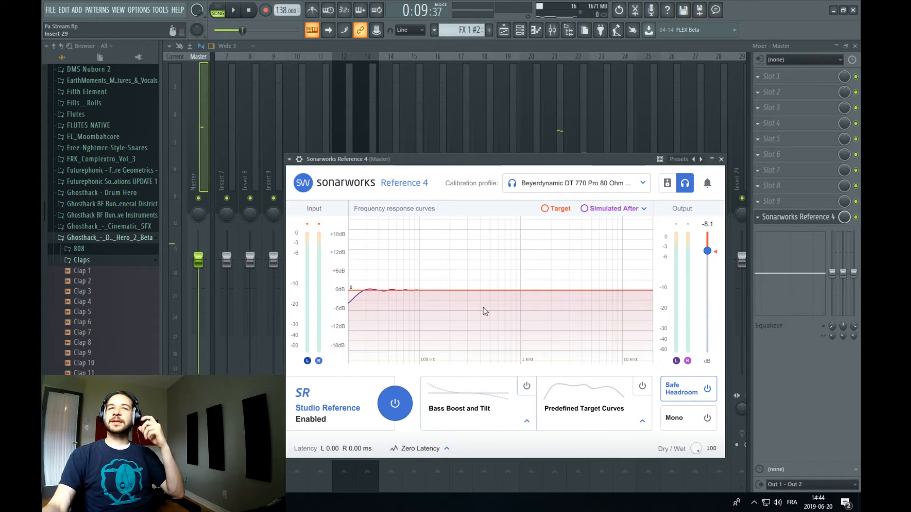
{"action": "left_click", "coordinate": [403, 401]}
{"action": "left_click", "coordinate": [403, 401]}
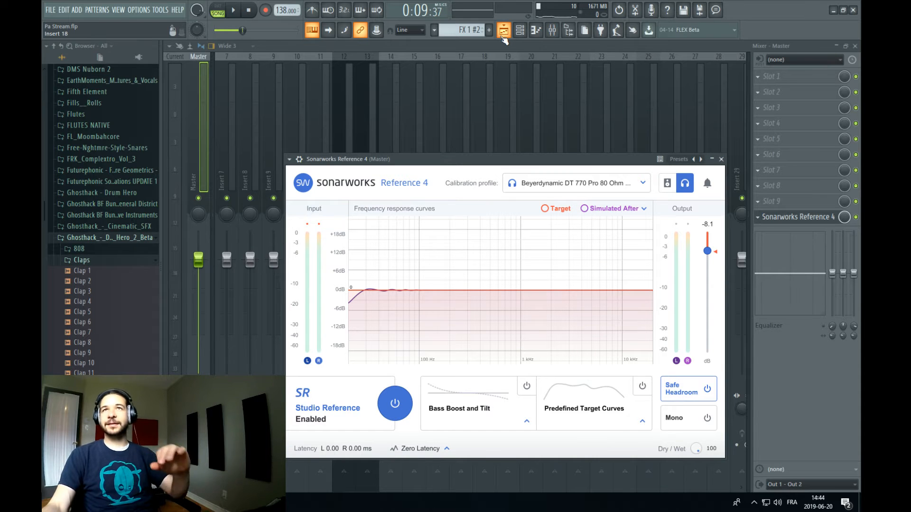
Play the arrangement from the start, stop it, and create a new pattern named Fx 3
{"action": "left_click", "coordinate": [503, 34]}
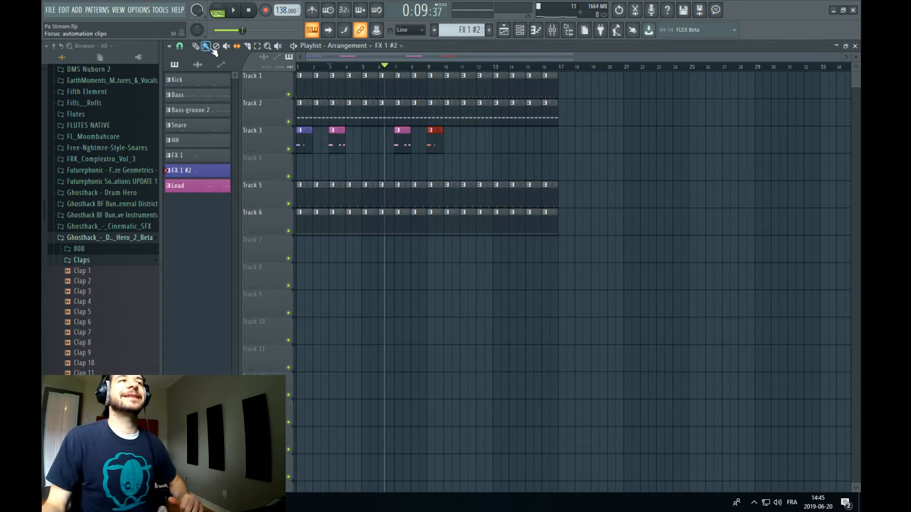
{"action": "key", "text": "space"}
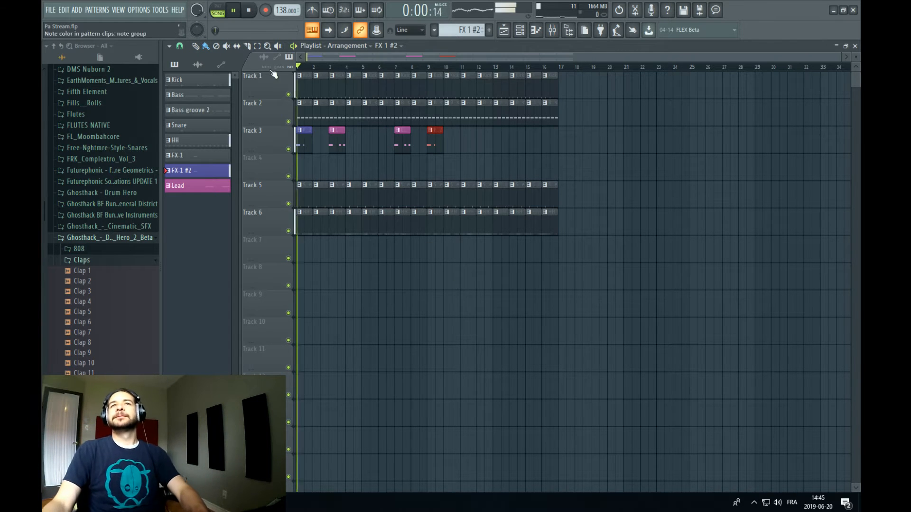
{"action": "left_click", "coordinate": [536, 30]}
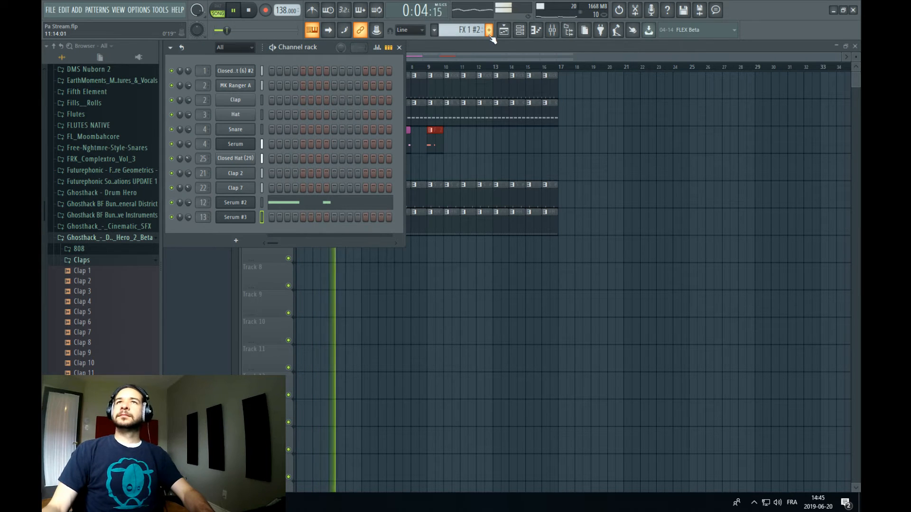
{"action": "key", "text": "space"}
{"action": "key", "text": "F4"}
{"action": "type", "text": "Fx 3"}
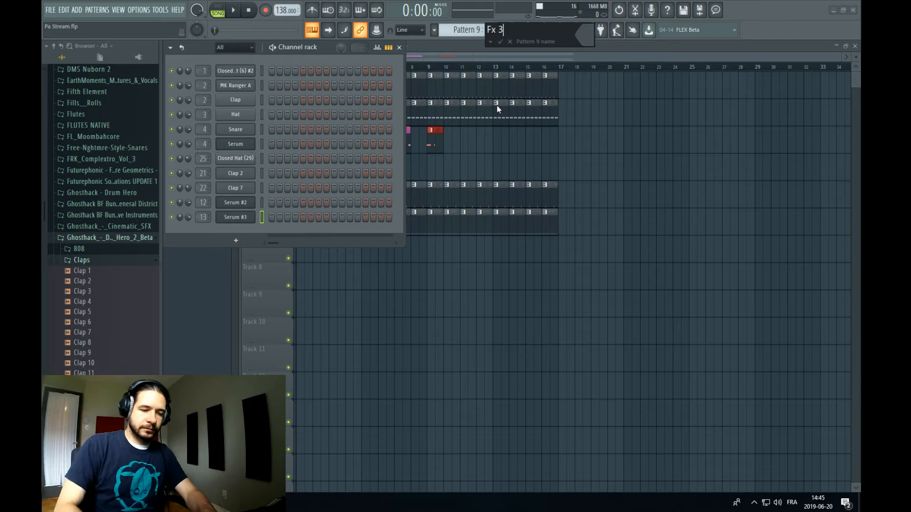
{"action": "key", "text": "Return"}
Add a new Serum channel and load the Lead - Noot preset from Ghosthack Psytrance Awakening Vol 3
{"action": "left_click", "coordinate": [236, 241]}
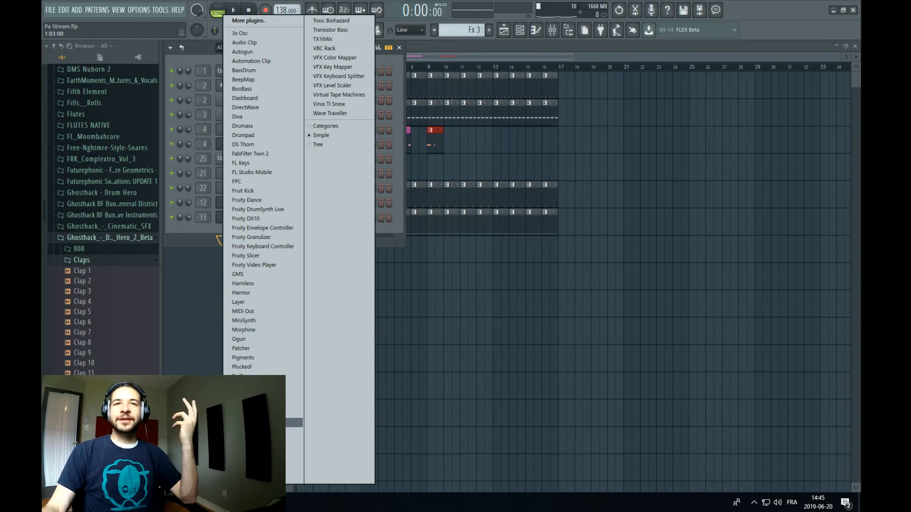
{"action": "left_click", "coordinate": [257, 432]}
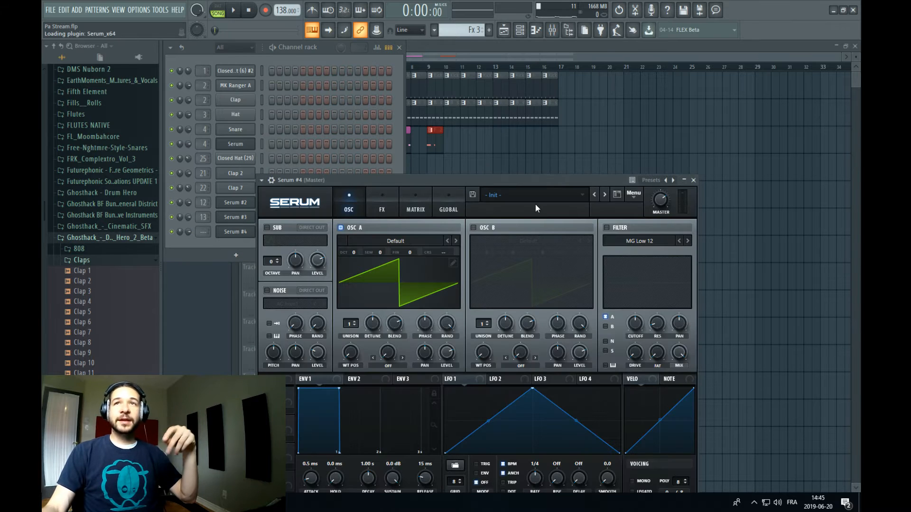
{"action": "left_click", "coordinate": [536, 205]}
{"action": "mouse_move", "coordinate": [527, 389]}
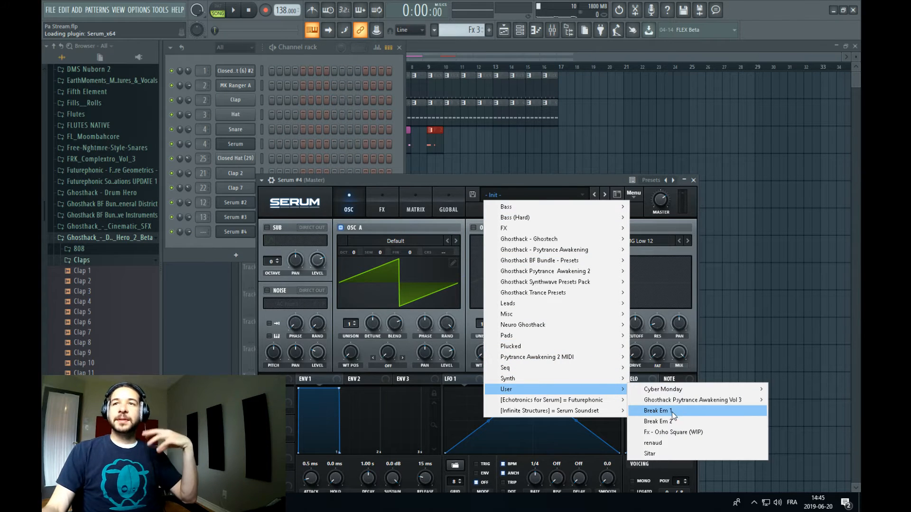
{"action": "mouse_move", "coordinate": [701, 401]}
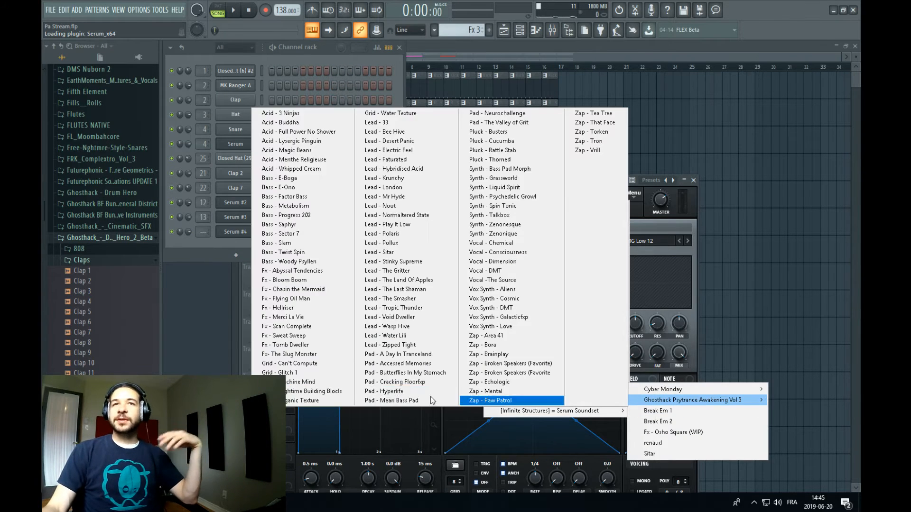
{"action": "left_click", "coordinate": [412, 207]}
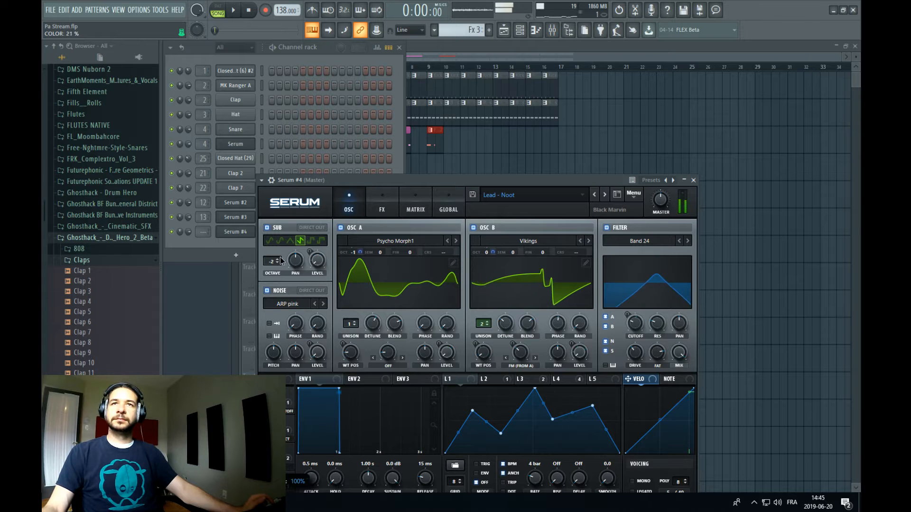
Adjust the Color macro of Serum #4's Lead - Noot patch and return to the playlist
{"action": "left_click_drag", "start_coordinate": [389, 180], "coordinate": [396, 110]}
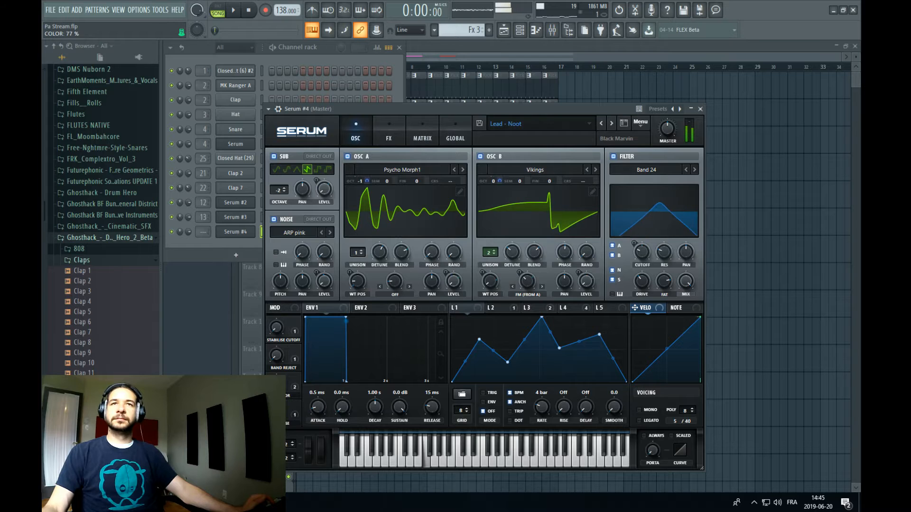
{"action": "left_click_drag", "start_coordinate": [276, 411], "coordinate": [277, 380]}
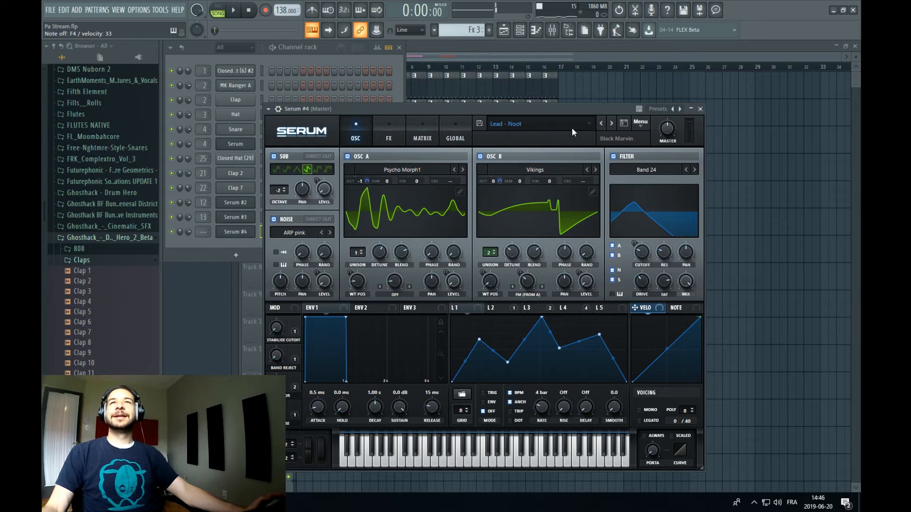
{"action": "left_click", "coordinate": [462, 52]}
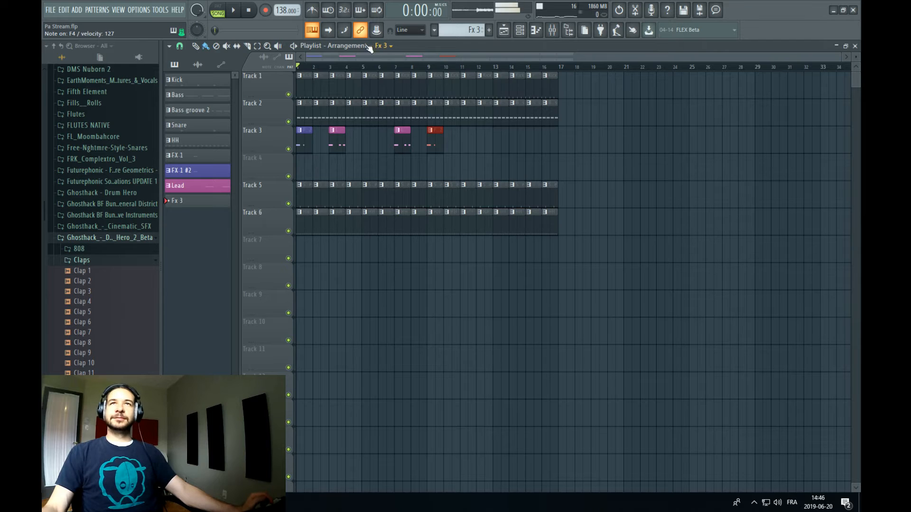
Play the arrangement from the start to try Serum #4 over it and stop with the channel rack in view
{"action": "key", "text": "space"}
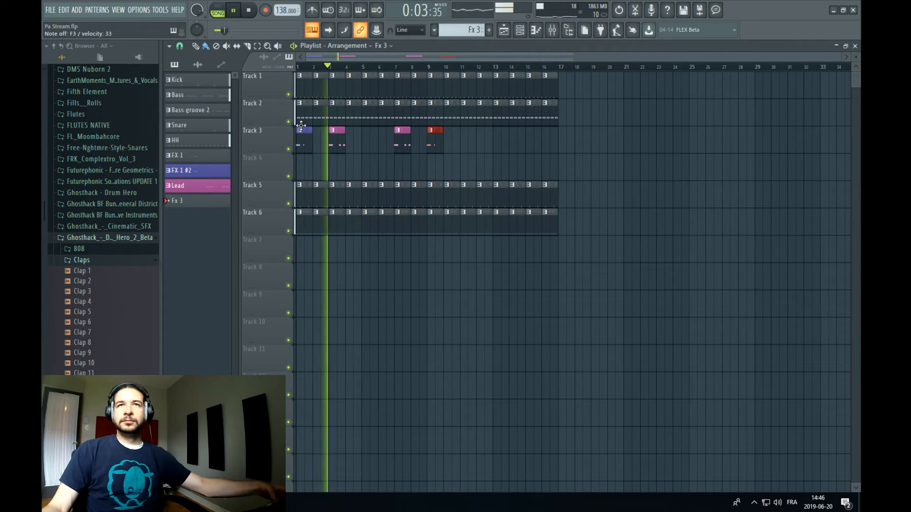
{"action": "left_click", "coordinate": [520, 30]}
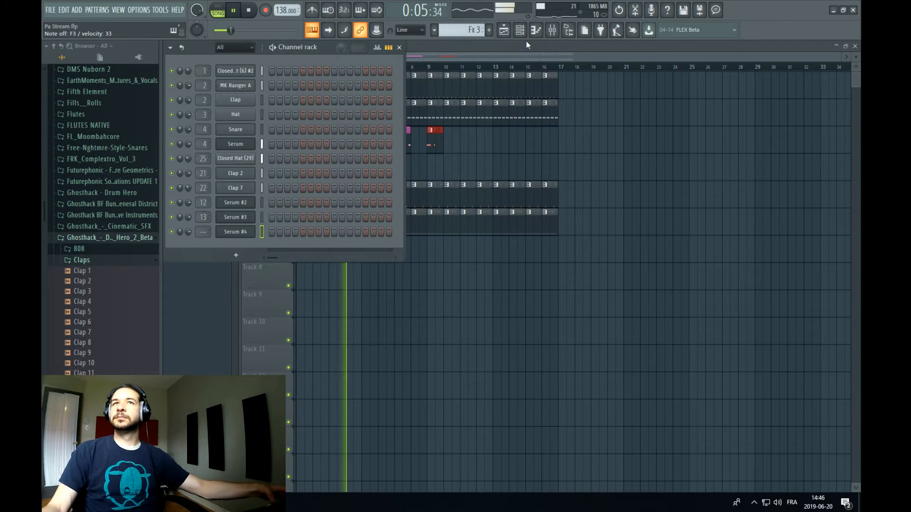
{"action": "left_click", "coordinate": [250, 10]}
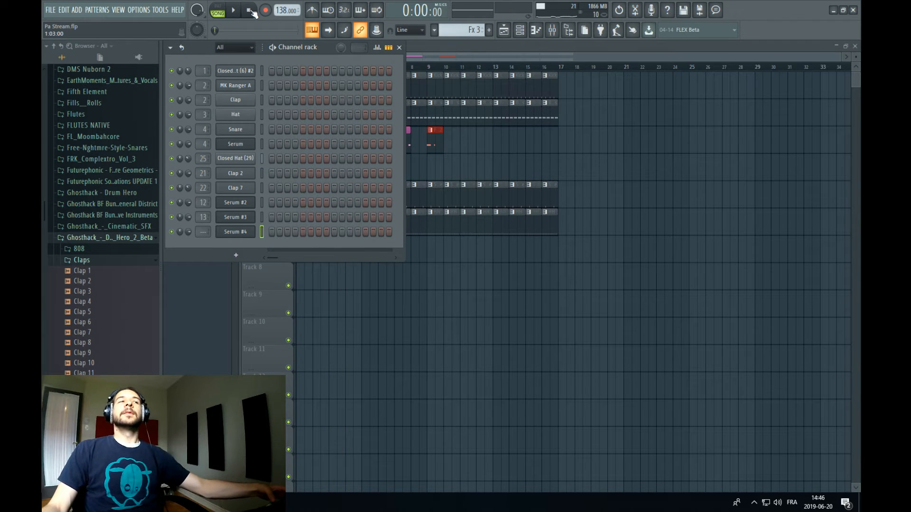
Enter two short F3 notes in bar 1 of Serum #4's piano roll and place Fx 3 at the start of Track 4
{"action": "right_click", "coordinate": [261, 231]}
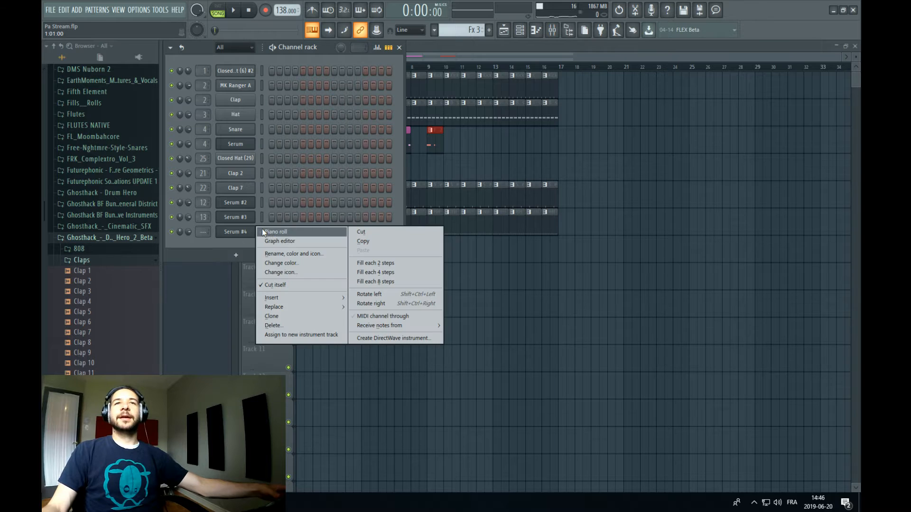
{"action": "left_click", "coordinate": [274, 232]}
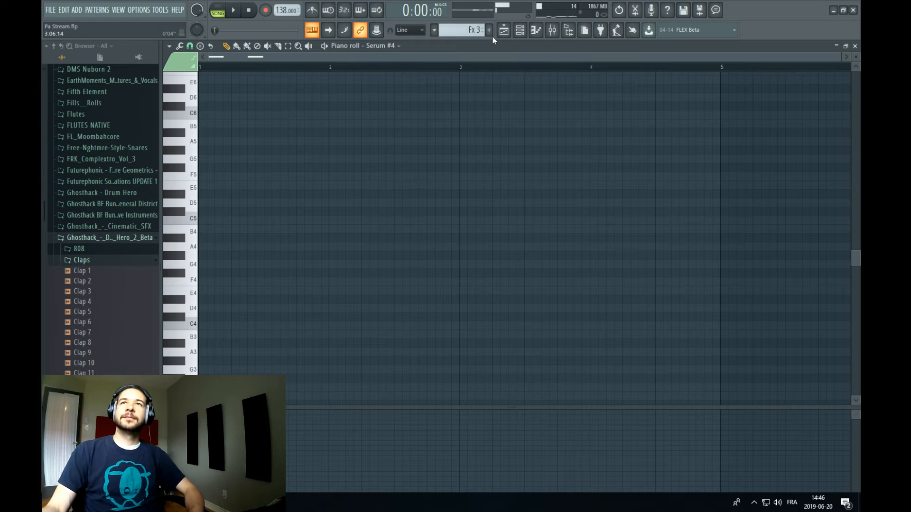
{"action": "left_click", "coordinate": [504, 30]}
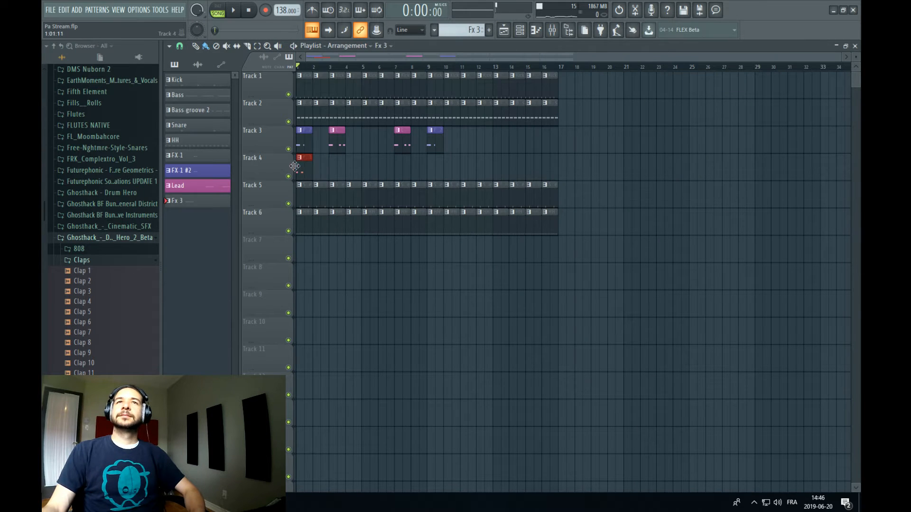
Play the arrangement and duplicate the one-bar Fx 3 clip along Track 4
{"action": "key", "text": "space"}
{"action": "key", "text": "ctrl+b"}
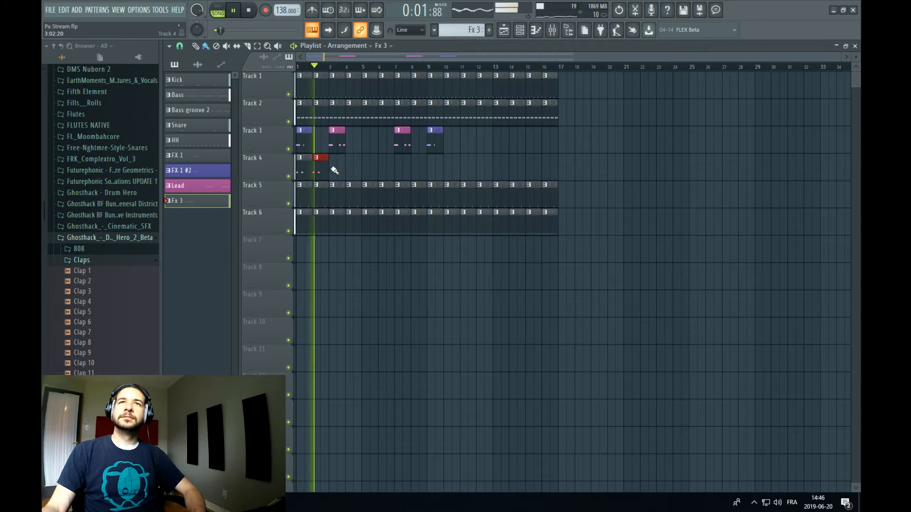
{"action": "key", "text": "ctrl+b"}
{"action": "key", "text": "ctrl+b"}
Shift the third F3 note of bar 1 slightly later in Serum #4's piano roll and copy the three-note phrase into bar 2
{"action": "key", "text": "F7"}
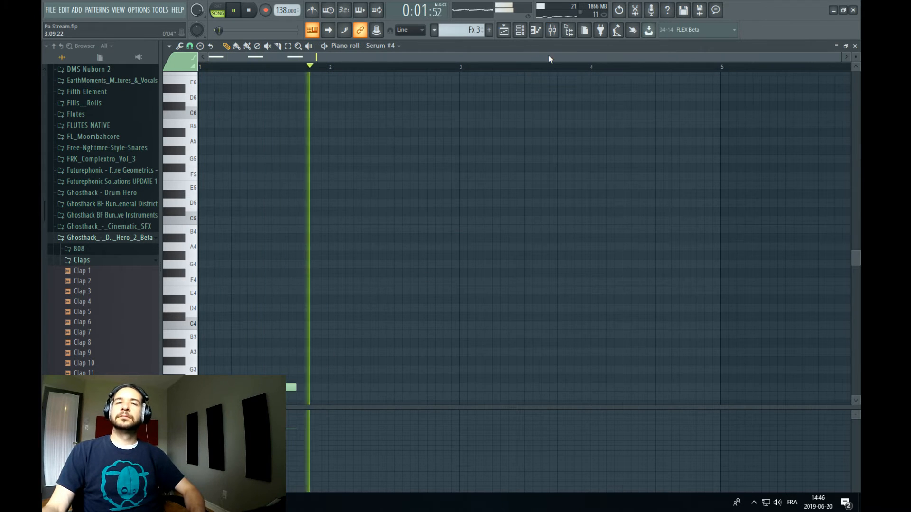
{"action": "right_click", "coordinate": [289, 388]}
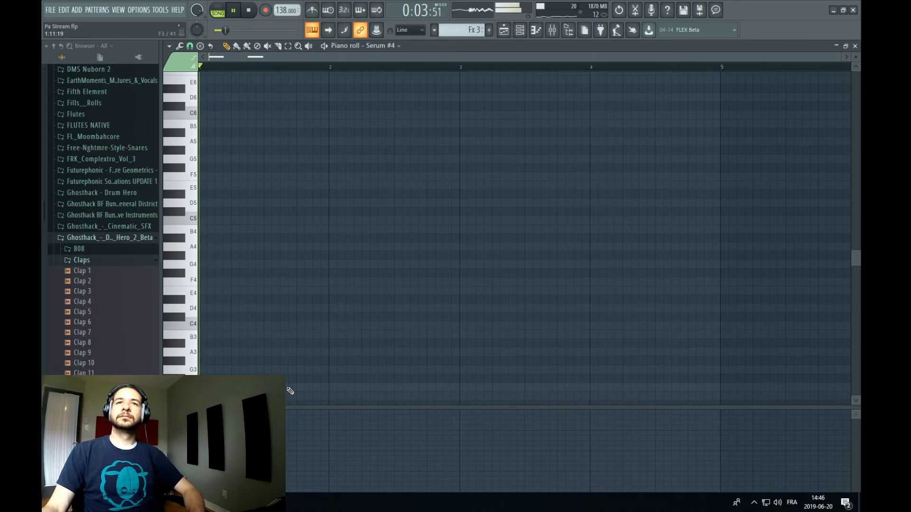
{"action": "left_click", "coordinate": [298, 387]}
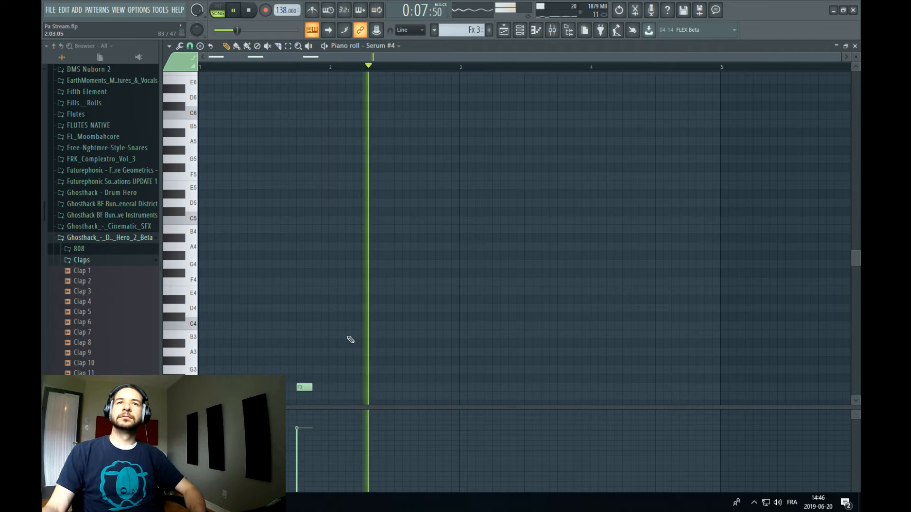
{"action": "key", "text": "space"}
{"action": "left_click_drag", "start_coordinate": [331, 350], "coordinate": [207, 409]}
{"action": "left_click_drag", "start_coordinate": [204, 360], "coordinate": [334, 357]}
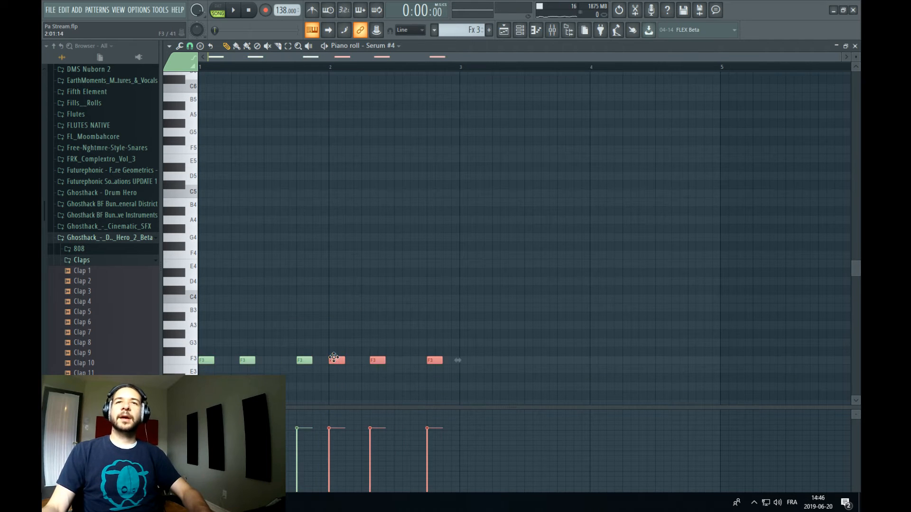
Play the arrangement, move the last F3 note of bar 2 slightly earlier, and stop playback
{"action": "key", "text": "space"}
{"action": "left_click", "coordinate": [409, 355]}
{"action": "right_click", "coordinate": [408, 362]}
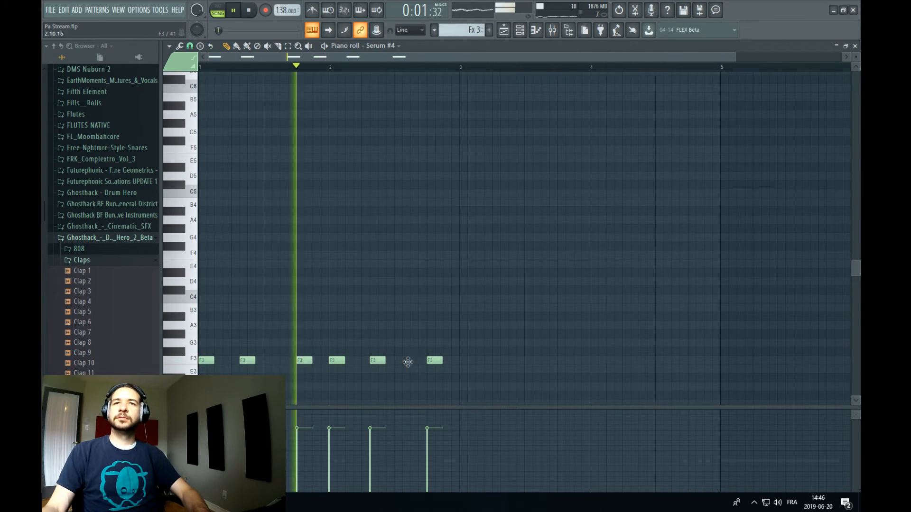
{"action": "left_click_drag", "start_coordinate": [437, 361], "coordinate": [420, 361]}
{"action": "key", "text": "space"}
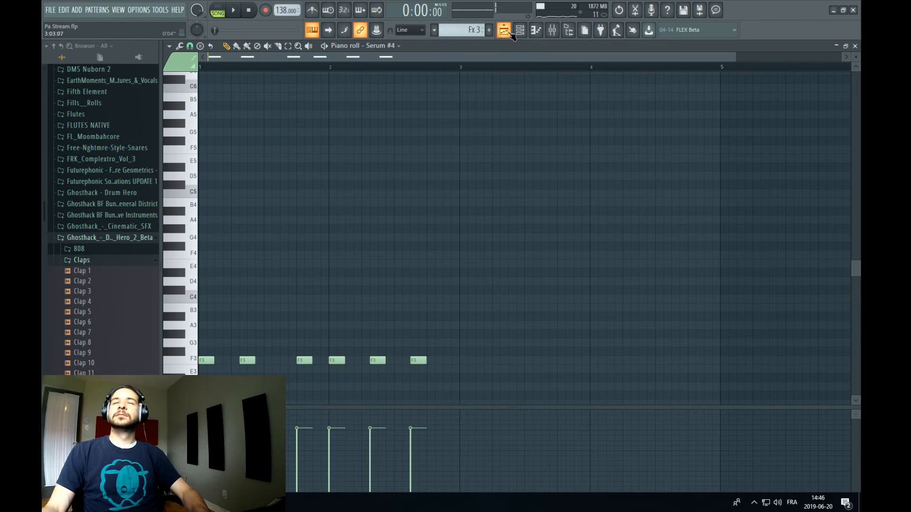
Fill Track 4 of the playlist with two-bar Fx 3 clips through bar 16 while the arrangement plays
{"action": "left_click", "coordinate": [505, 30]}
{"action": "key", "text": "space"}
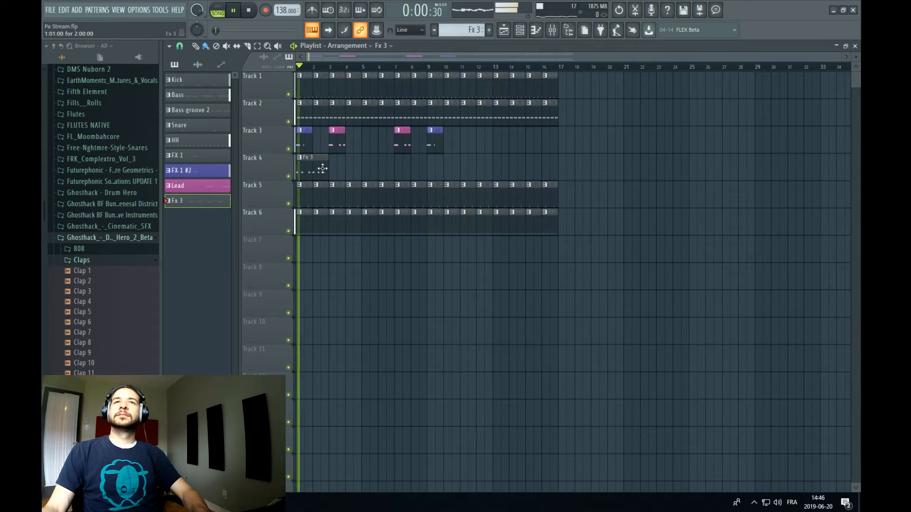
{"action": "left_click_drag", "start_coordinate": [338, 167], "coordinate": [541, 166]}
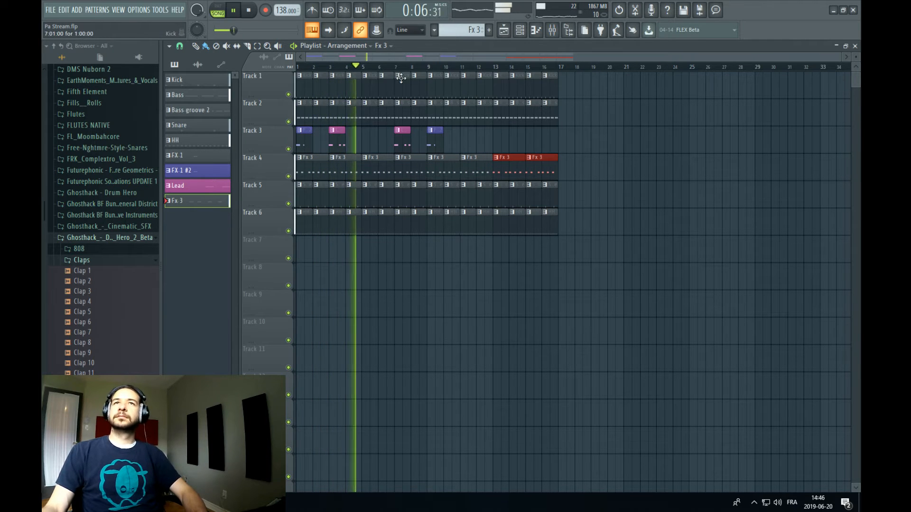
Stop playback and route the Serum #4 channel to mixer insert 14
{"action": "left_click", "coordinate": [525, 31]}
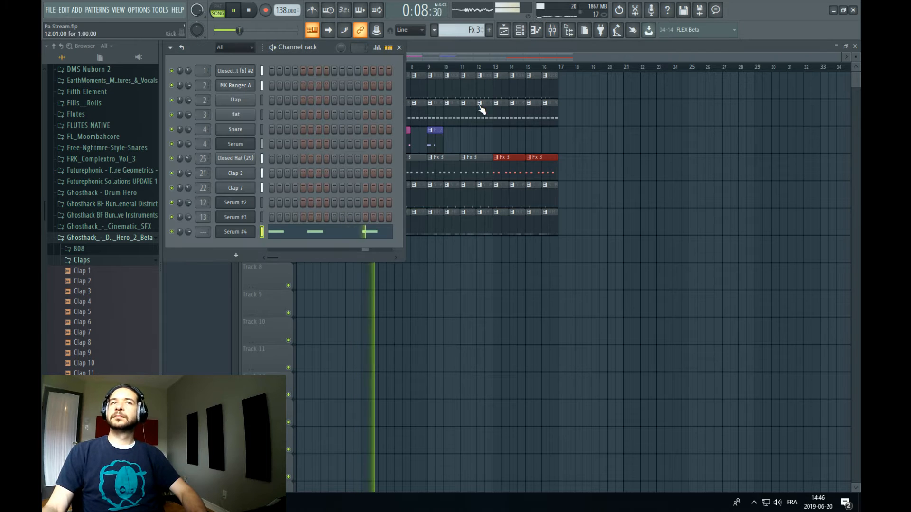
{"action": "left_click", "coordinate": [552, 31]}
{"action": "key", "text": "space"}
{"action": "right_click", "coordinate": [398, 155]}
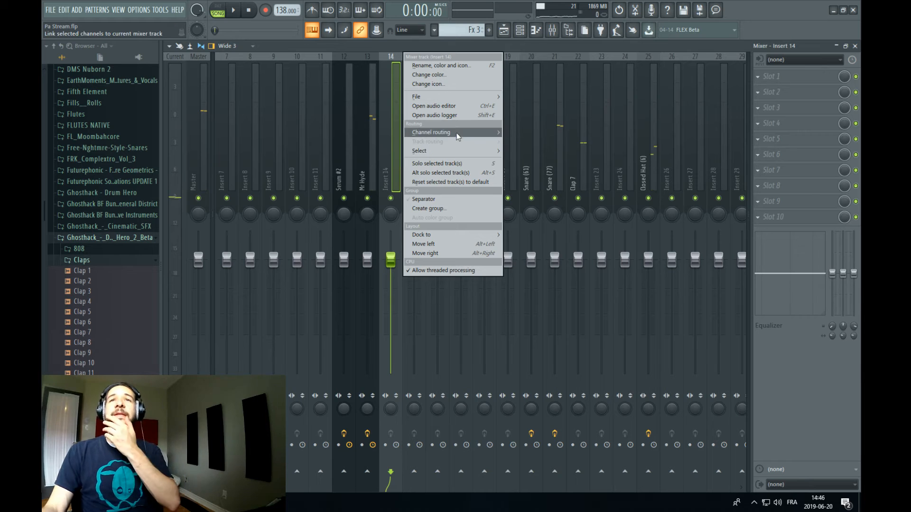
{"action": "left_click", "coordinate": [541, 134]}
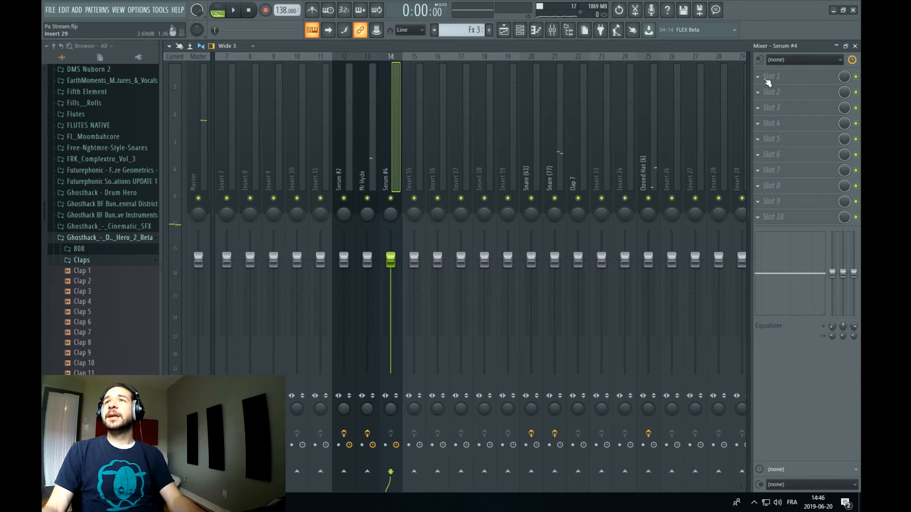
Load FabFilter Pro-Q 3 in slot 1 of the Serum #4 mixer track and set a 48 dB/oct low cut at about 49 Hz
{"action": "left_click", "coordinate": [777, 80]}
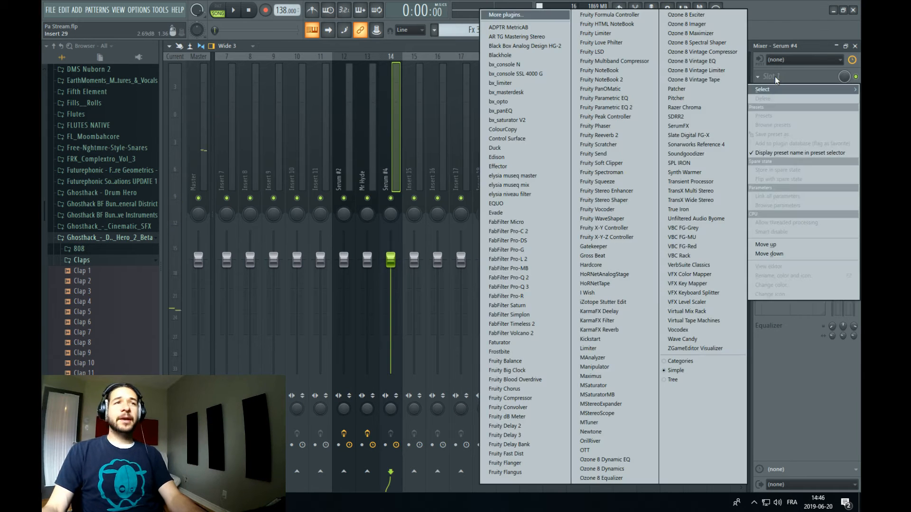
{"action": "left_click", "coordinate": [546, 287]}
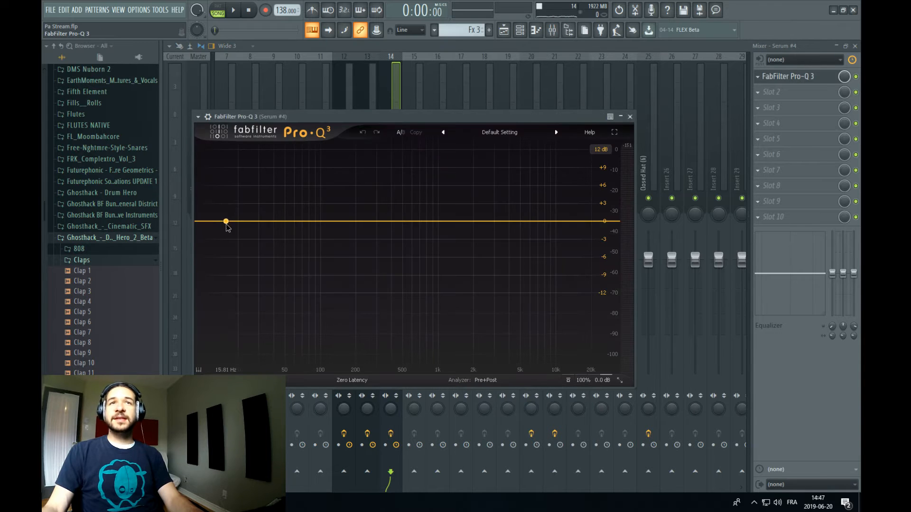
{"action": "left_click", "coordinate": [227, 223]}
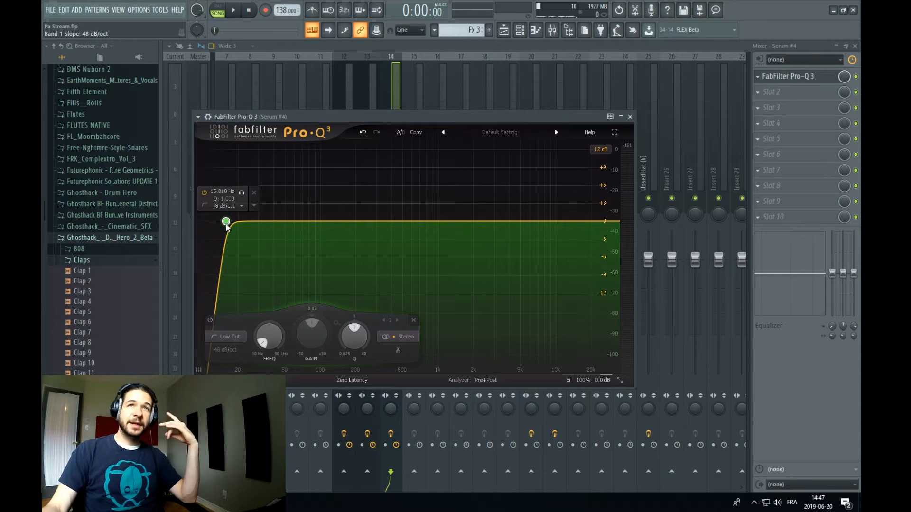
{"action": "left_click_drag", "start_coordinate": [226, 223], "coordinate": [283, 227]}
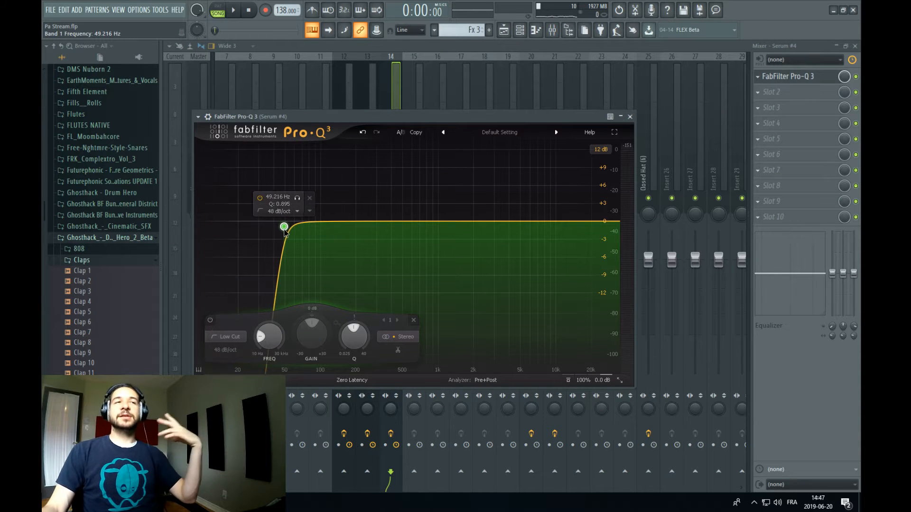
Add bell cuts of about -5.4 dB at 1485 Hz and about -3 dB near 3 kHz while the arrangement plays
{"action": "left_click", "coordinate": [477, 226]}
{"action": "left_click_drag", "start_coordinate": [477, 226], "coordinate": [461, 262]}
{"action": "key", "text": "space"}
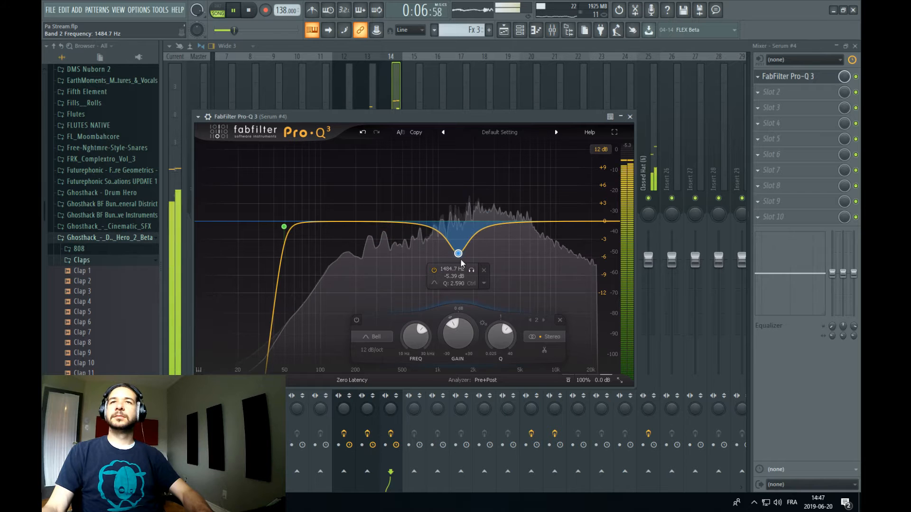
{"action": "left_click_drag", "start_coordinate": [508, 222], "coordinate": [506, 146]}
{"action": "scroll", "coordinate": [531, 152], "scroll_direction": "up", "scroll_amount": 5}
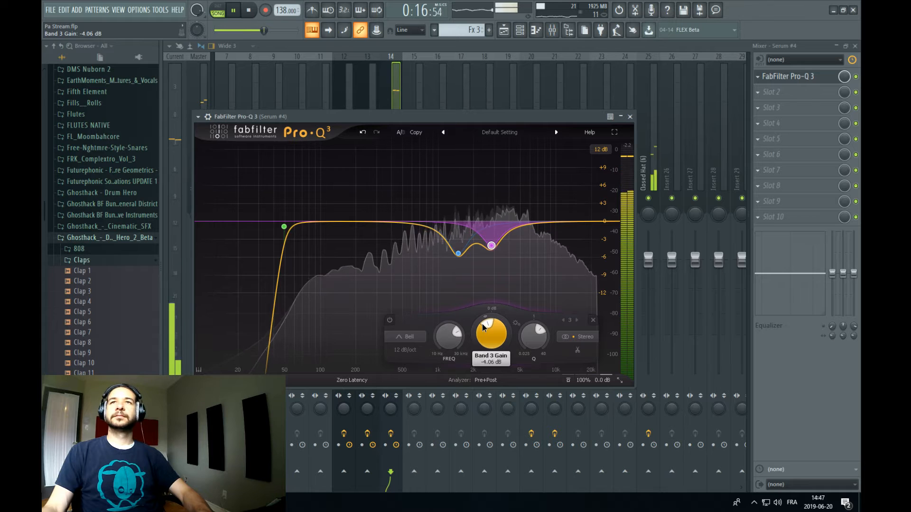
Add a high cut at the upper end of the EQ, raise the low cut to about 202 Hz, and stop playback
{"action": "left_click_drag", "start_coordinate": [602, 224], "coordinate": [583, 225]}
{"action": "left_click_drag", "start_coordinate": [284, 227], "coordinate": [359, 229]}
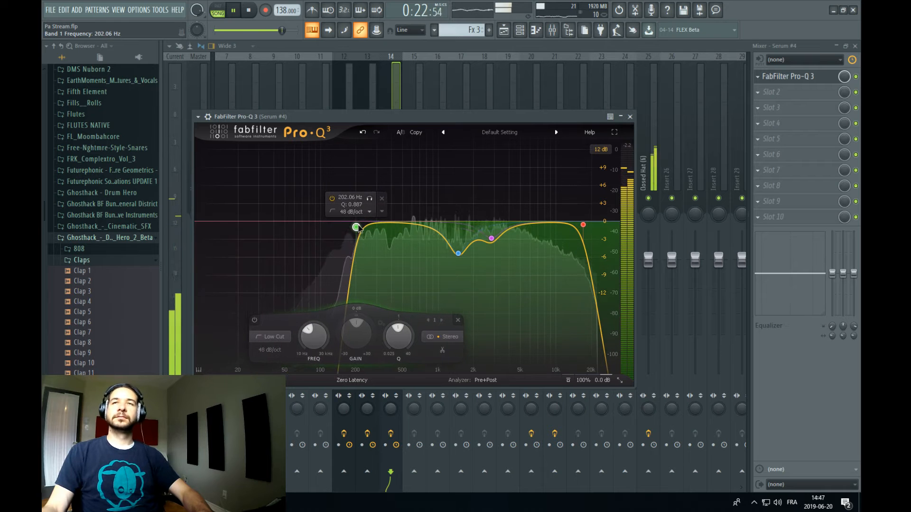
{"action": "key", "text": "space"}
{"action": "left_click", "coordinate": [788, 93]}
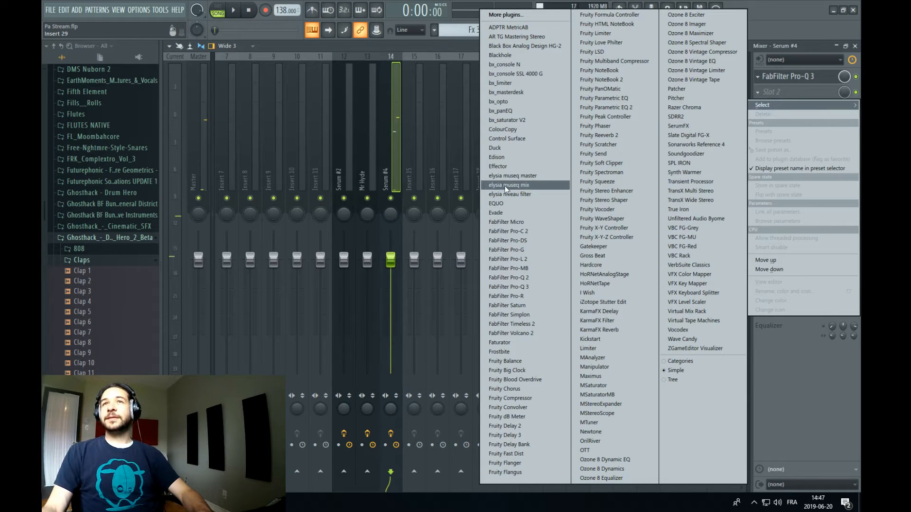
{"action": "left_click", "coordinate": [504, 156]}
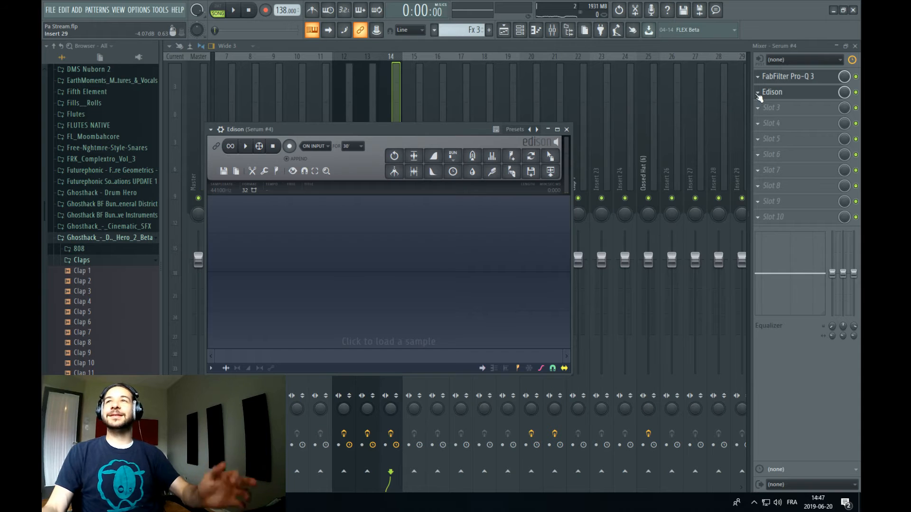
{"action": "left_click", "coordinate": [758, 92]}
{"action": "left_click", "coordinate": [763, 114]}
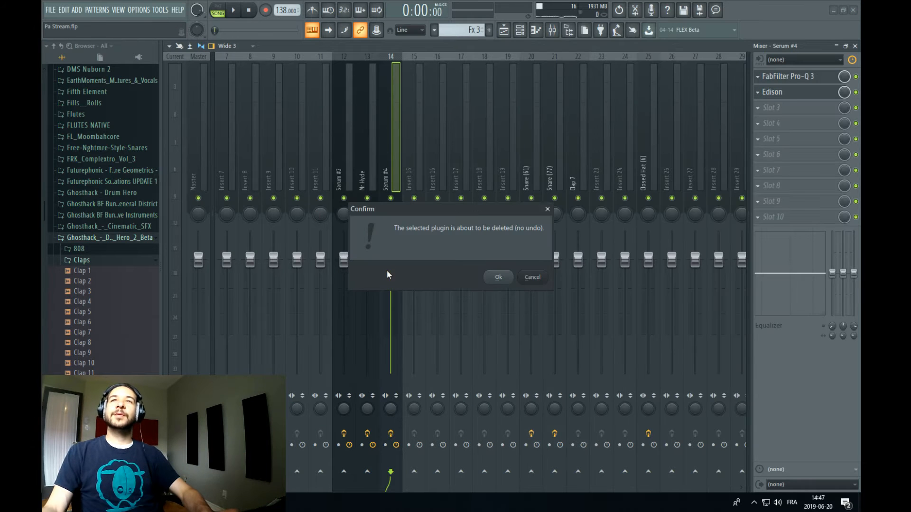
{"action": "left_click", "coordinate": [499, 279]}
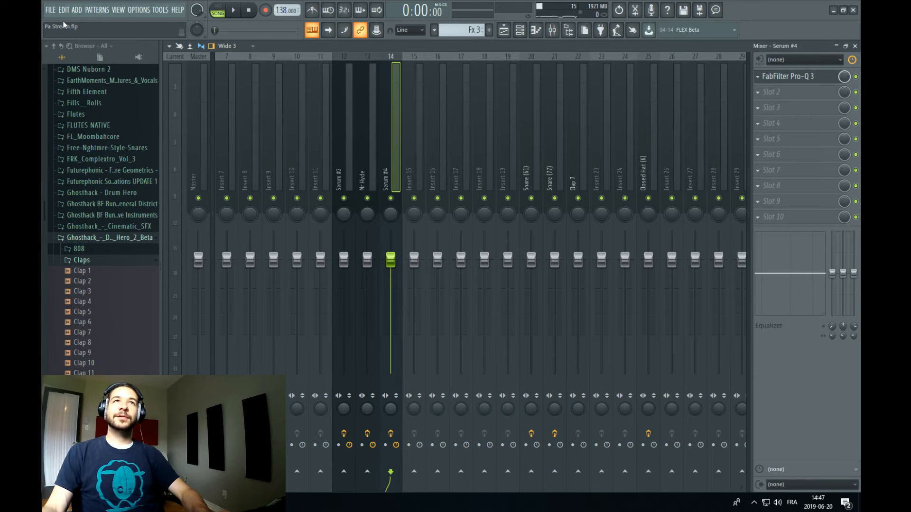
Save the project and load Duck in slot 2 of the Serum #4 mixer track with the Synth user preset
{"action": "left_click", "coordinate": [53, 10]}
{"action": "left_click", "coordinate": [76, 57]}
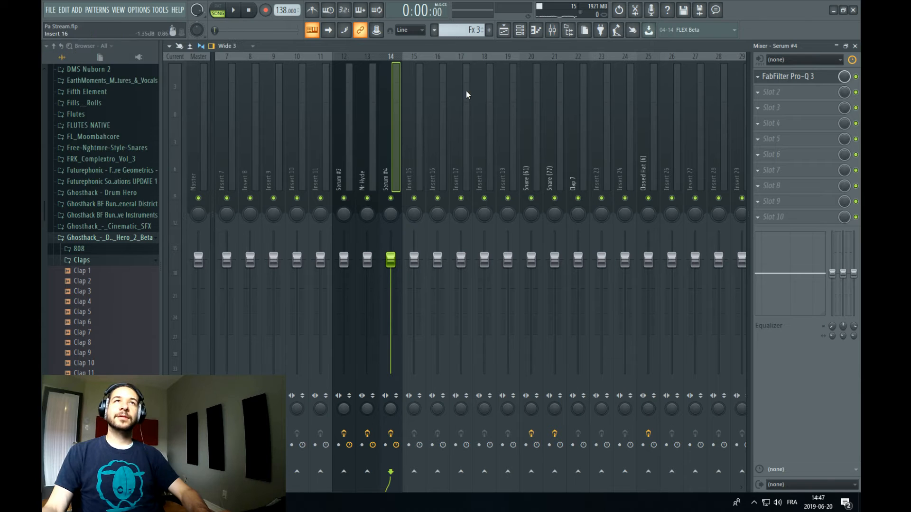
{"action": "left_click", "coordinate": [806, 92]}
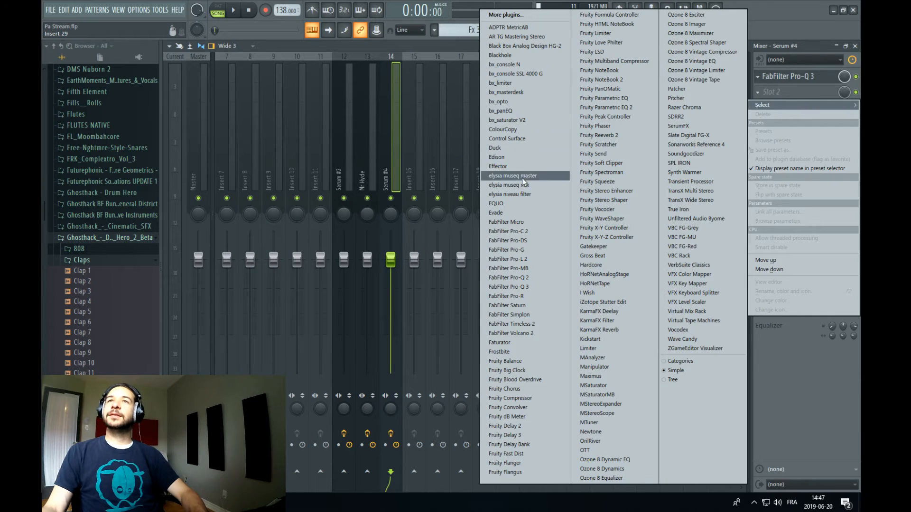
{"action": "left_click", "coordinate": [498, 147]}
{"action": "left_click", "coordinate": [379, 148]}
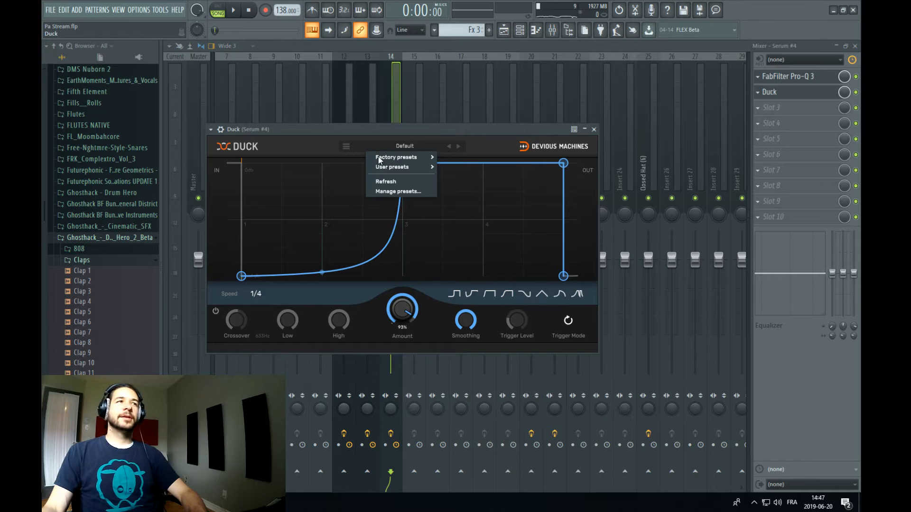
{"action": "mouse_move", "coordinate": [416, 171]}
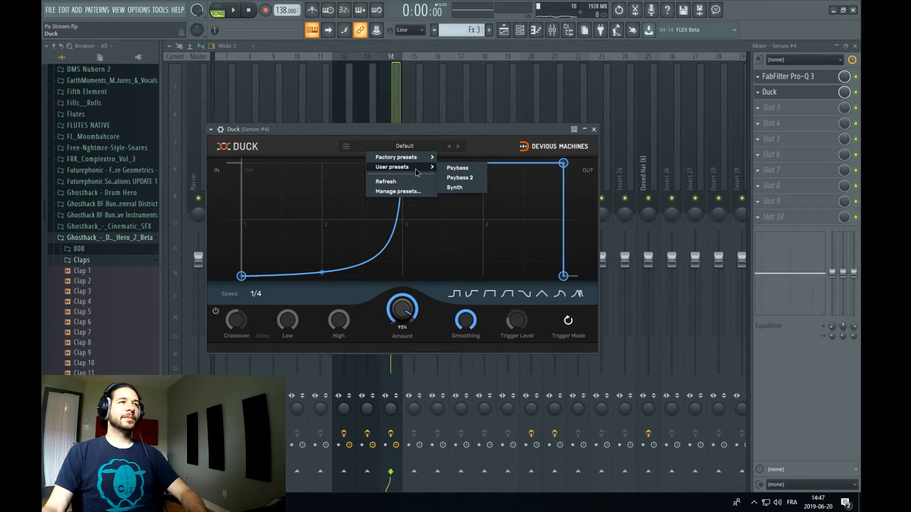
{"action": "left_click", "coordinate": [455, 188]}
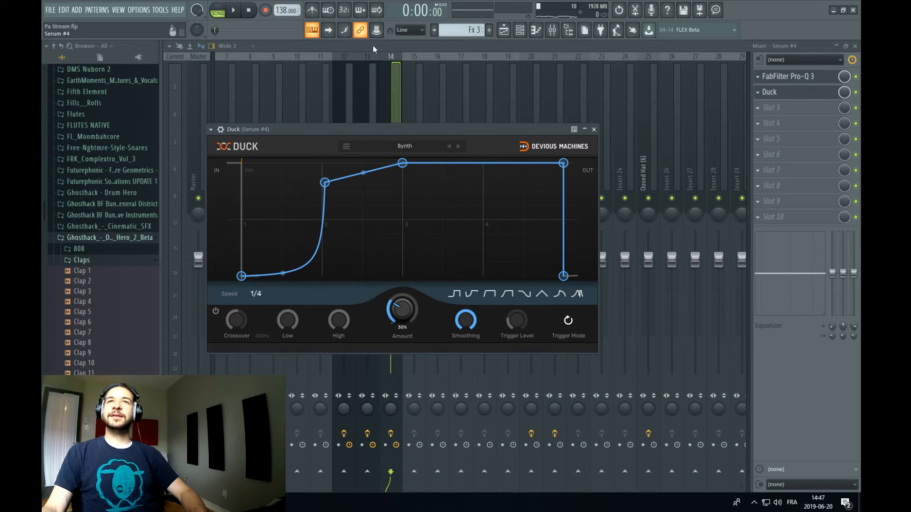
Play the arrangement briefly and load Virtual Mix Rack in slot 3 of the Serum #4 mixer track
{"action": "left_click", "coordinate": [504, 32]}
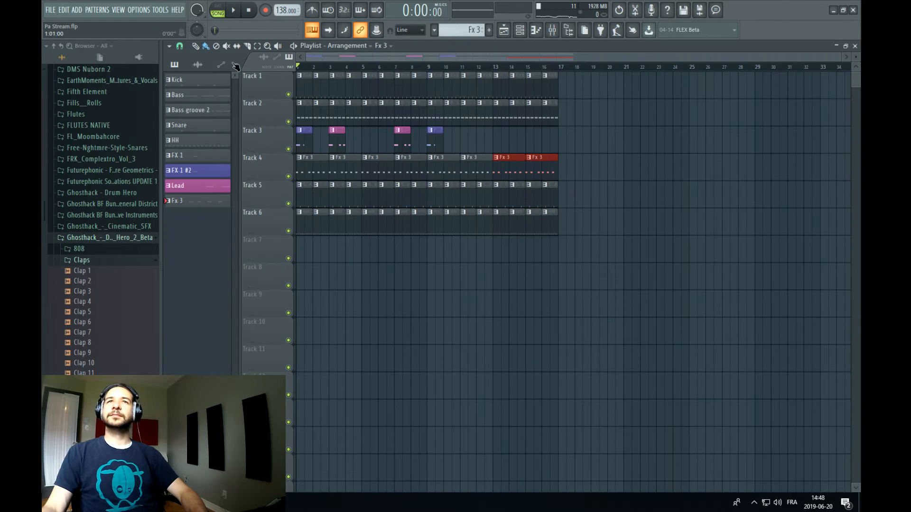
{"action": "key", "text": "space"}
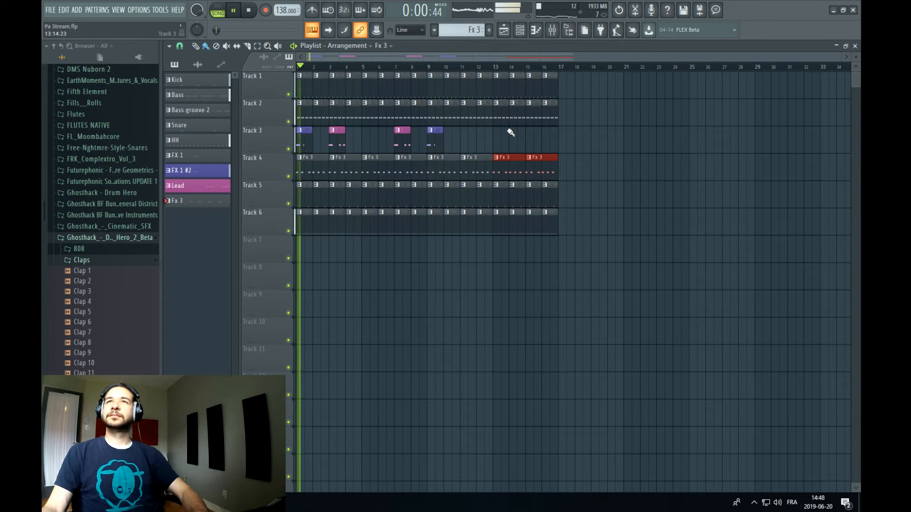
{"action": "left_click", "coordinate": [559, 33]}
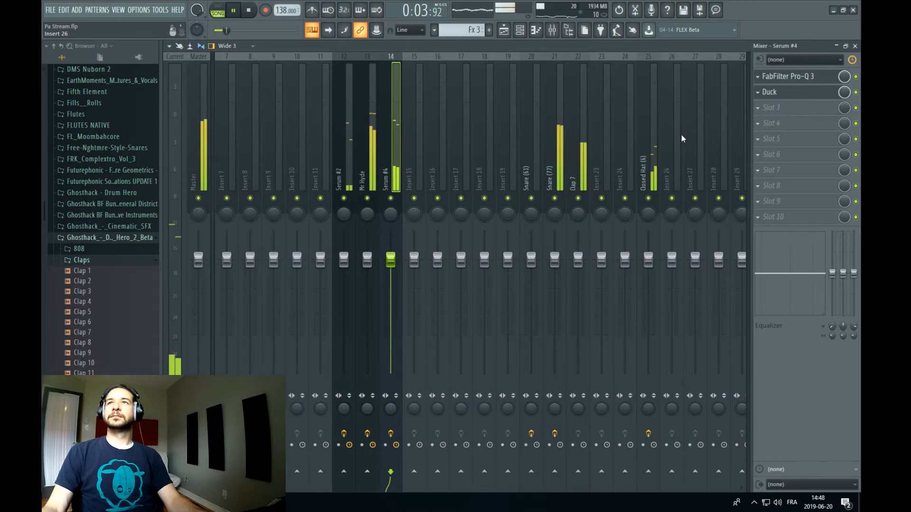
{"action": "left_click", "coordinate": [772, 107]}
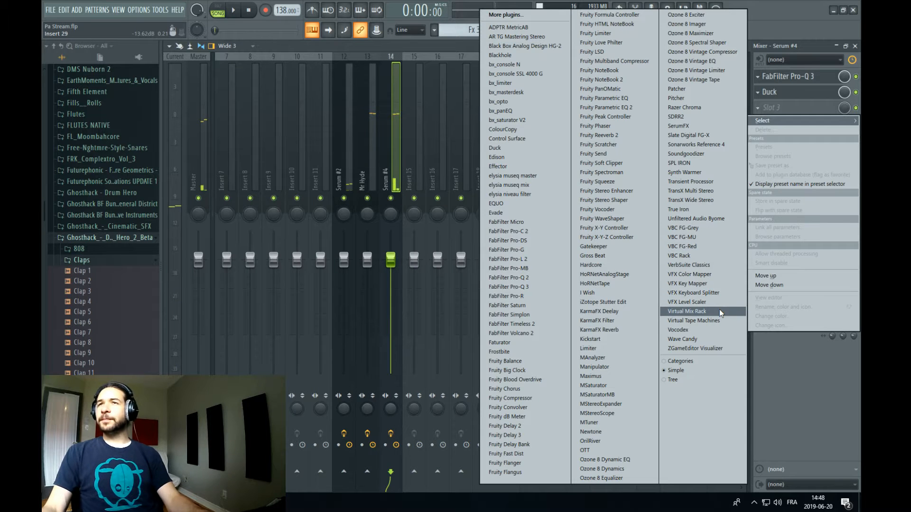
{"action": "left_click", "coordinate": [688, 311]}
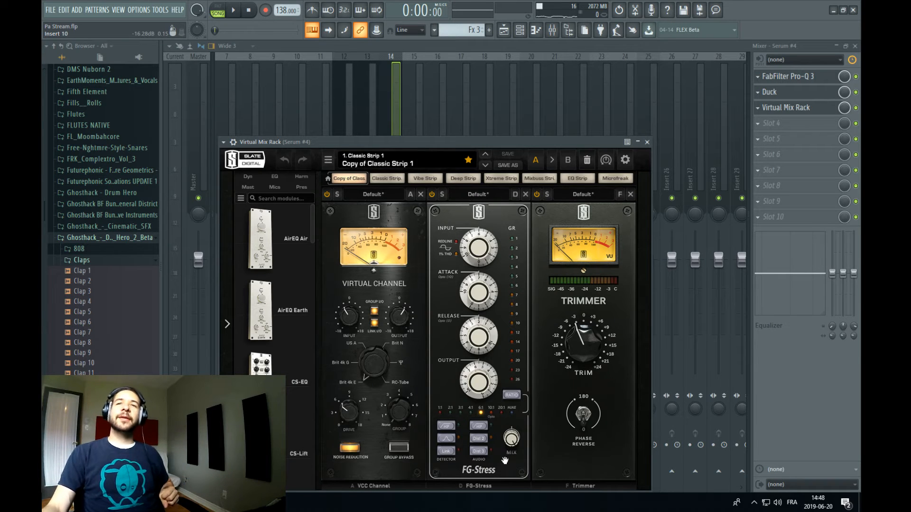
Adjust the Virtual Channel's linked input and output gain and lower the Trimmer's trim while the arrangement plays
{"action": "left_click", "coordinate": [232, 12]}
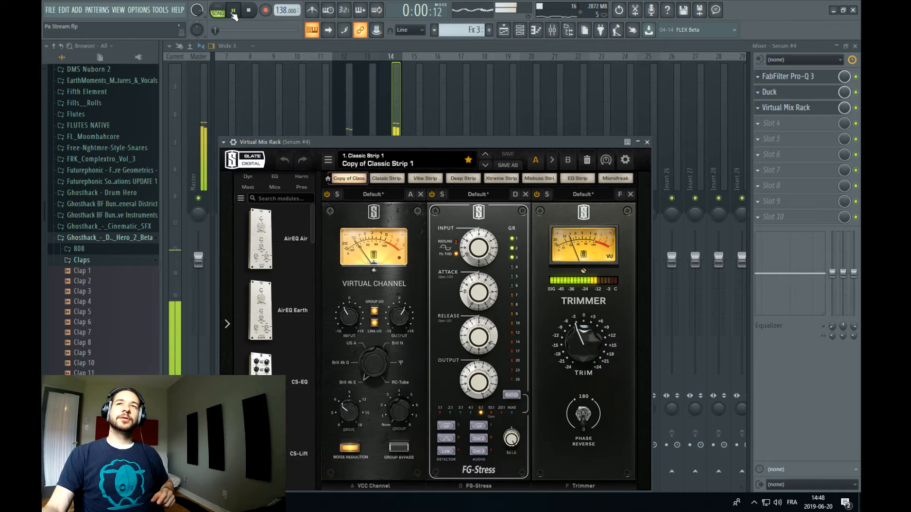
{"action": "left_click_drag", "start_coordinate": [357, 321], "coordinate": [361, 313]}
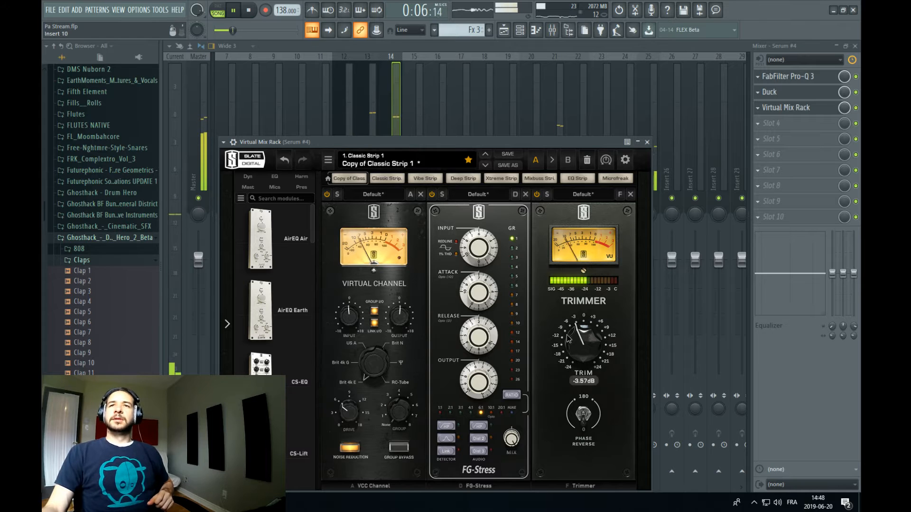
{"action": "left_click_drag", "start_coordinate": [564, 345], "coordinate": [564, 341]}
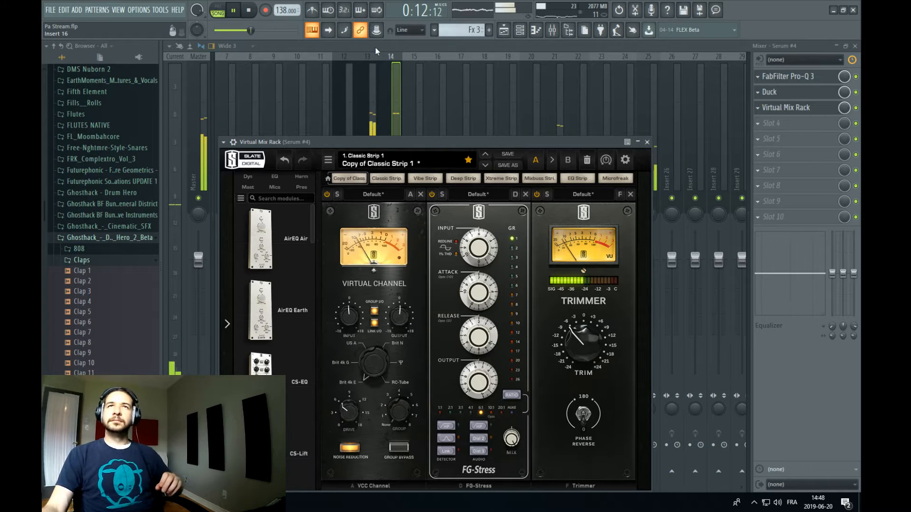
{"action": "key", "text": "Escape"}
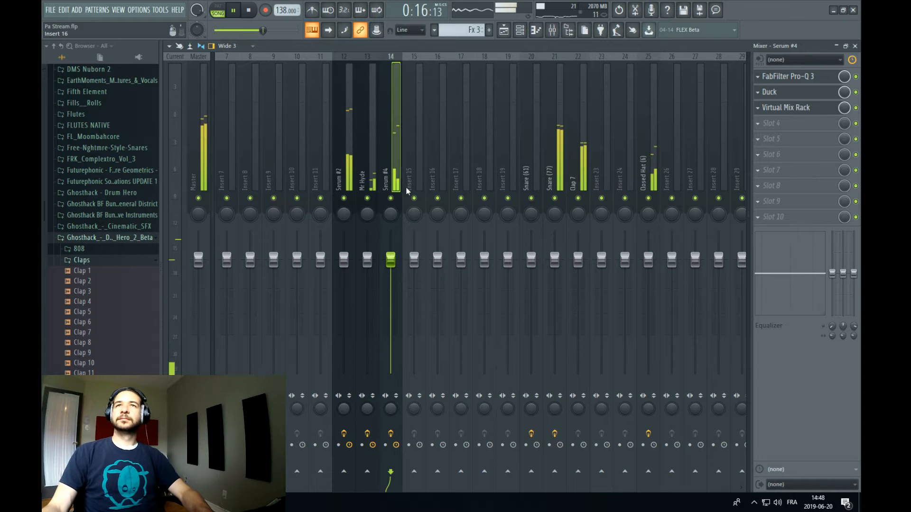
Add five short F3 notes in the gaps between the existing notes in the Serum #4 piano roll
{"action": "key", "text": "F6"}
{"action": "right_click", "coordinate": [254, 227]}
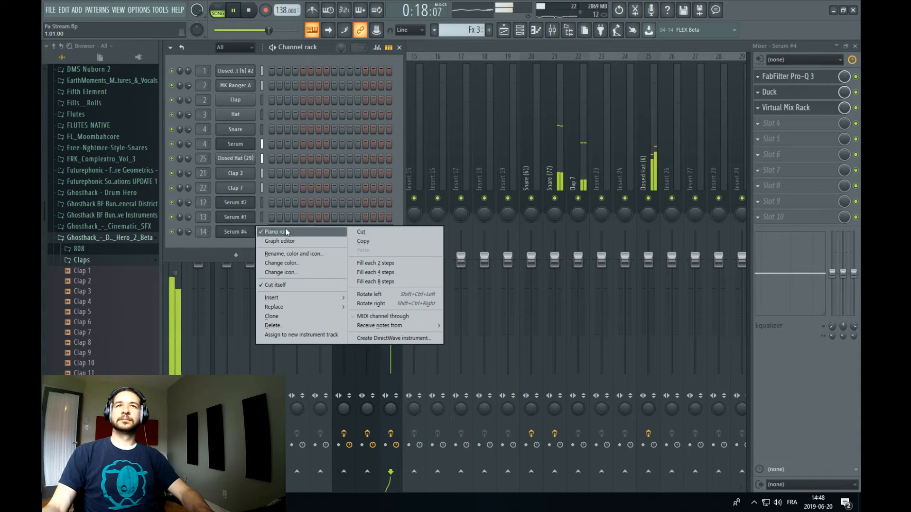
{"action": "left_click", "coordinate": [282, 232]}
{"action": "right_click", "coordinate": [252, 227]}
{"action": "left_click", "coordinate": [282, 232]}
{"action": "key", "text": "space"}
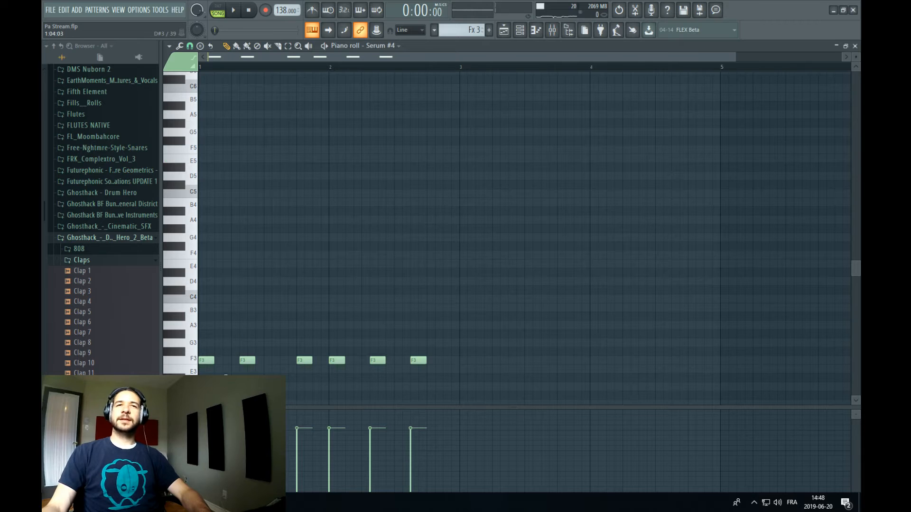
{"action": "key", "text": "space"}
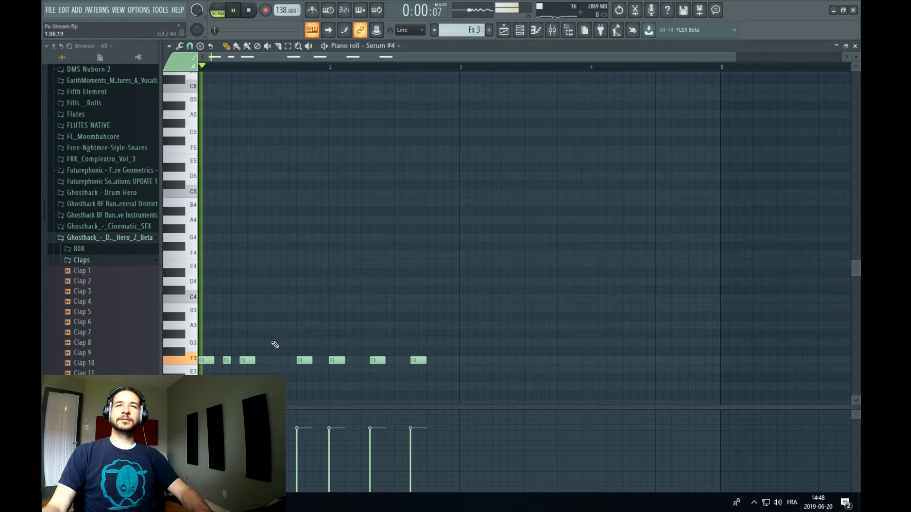
{"action": "left_click", "coordinate": [275, 360]}
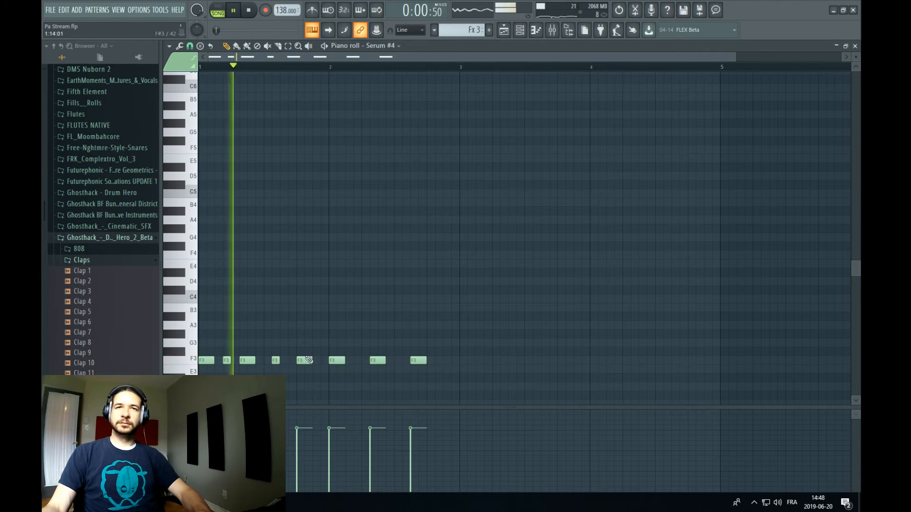
{"action": "left_click", "coordinate": [357, 360]}
{"action": "left_click", "coordinate": [395, 360]}
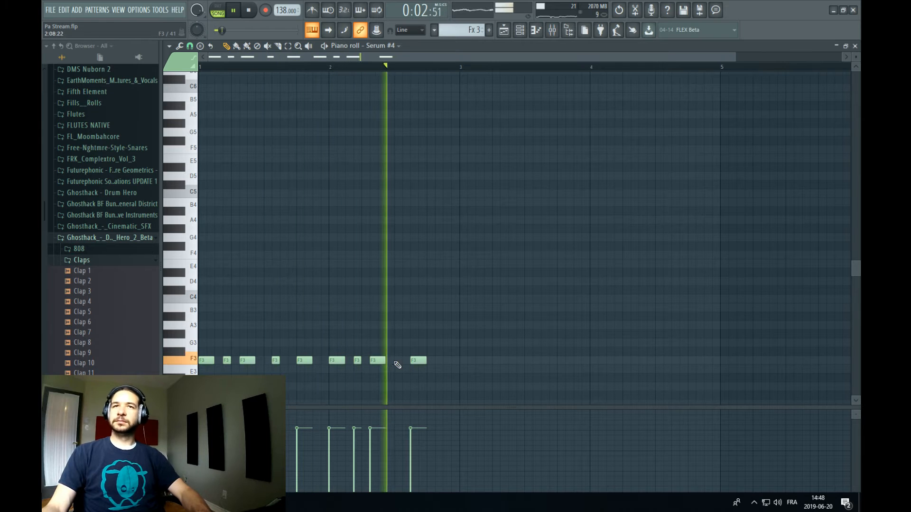
{"action": "left_click", "coordinate": [437, 361]}
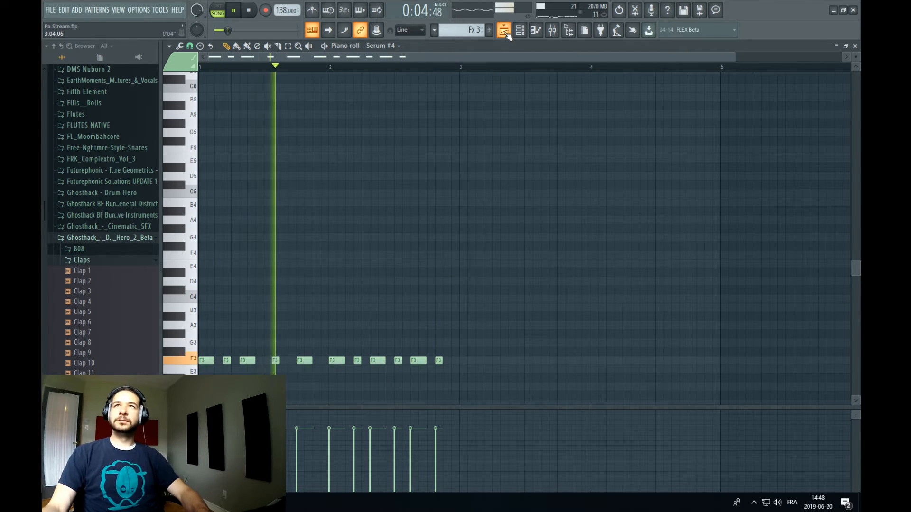
Mute Track 3 in the playlist and play the arrangement from the start
{"action": "key", "text": "F5"}
{"action": "key", "text": "space"}
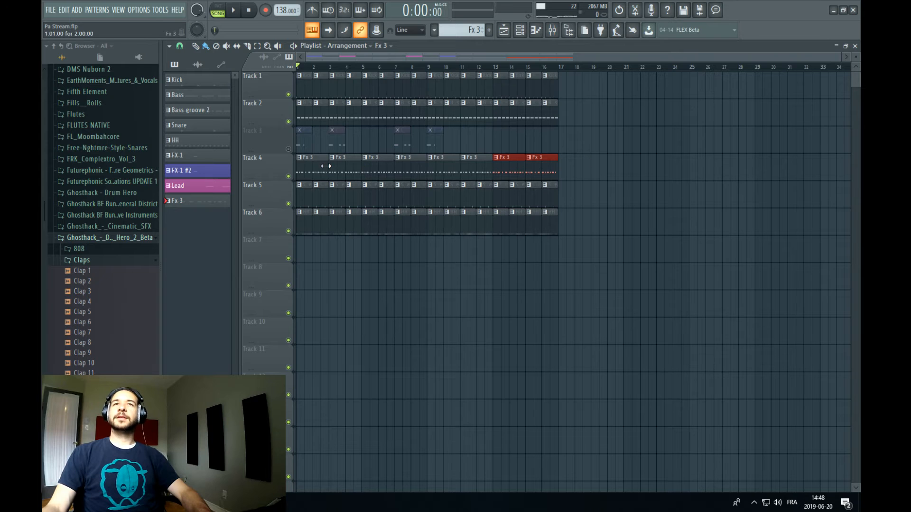
{"action": "key", "text": "space"}
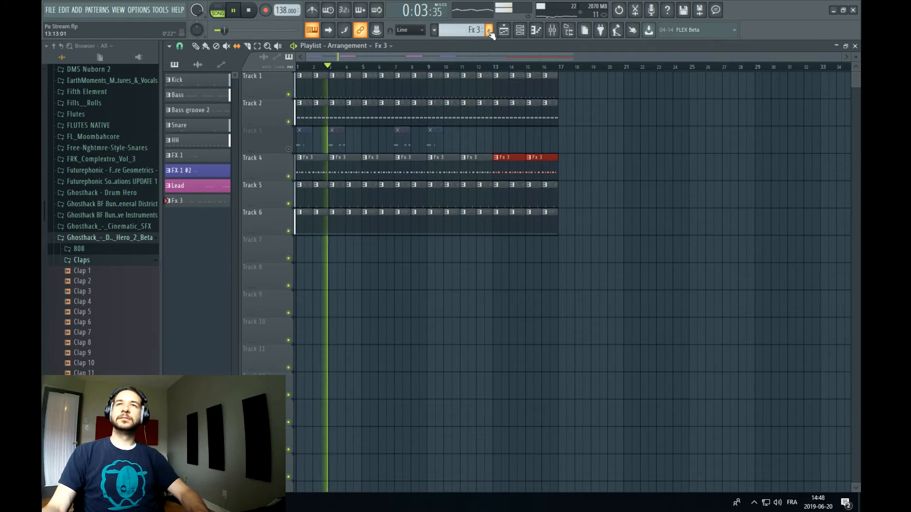
Set the filter cutoff of the Serum #4 synth to about 18 Hz during playback
{"action": "left_click", "coordinate": [536, 30]}
{"action": "left_click", "coordinate": [252, 232]}
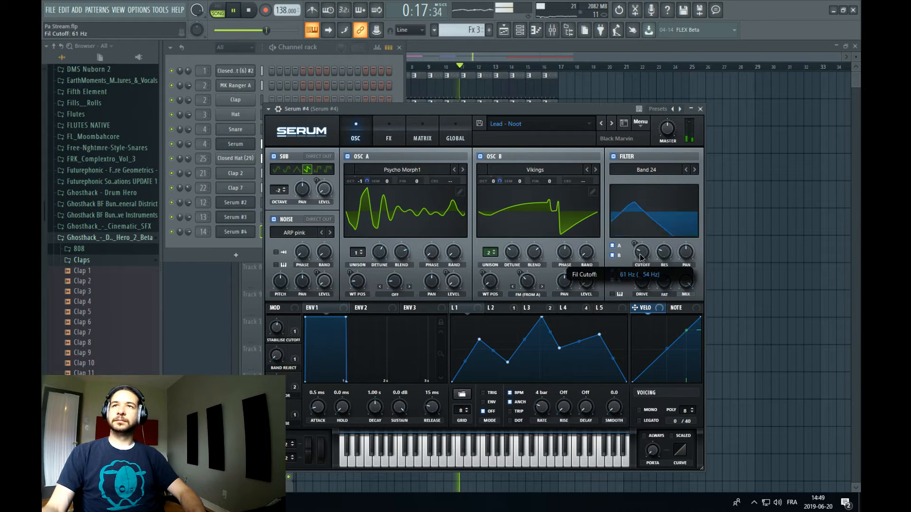
{"action": "left_click_drag", "start_coordinate": [645, 249], "coordinate": [642, 246]}
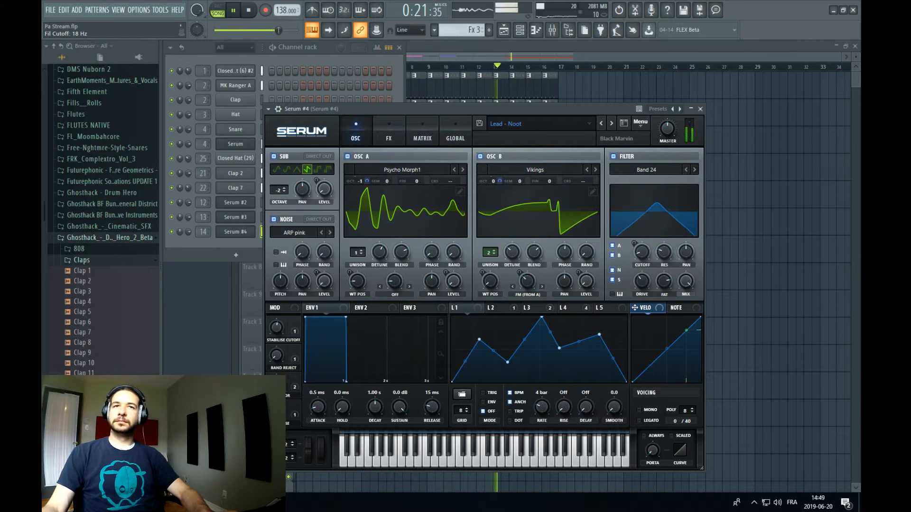
Set the Duck amount on the Serum #4 mixer track to 41% and raise the curve's second point to full level
{"action": "left_click", "coordinate": [552, 30]}
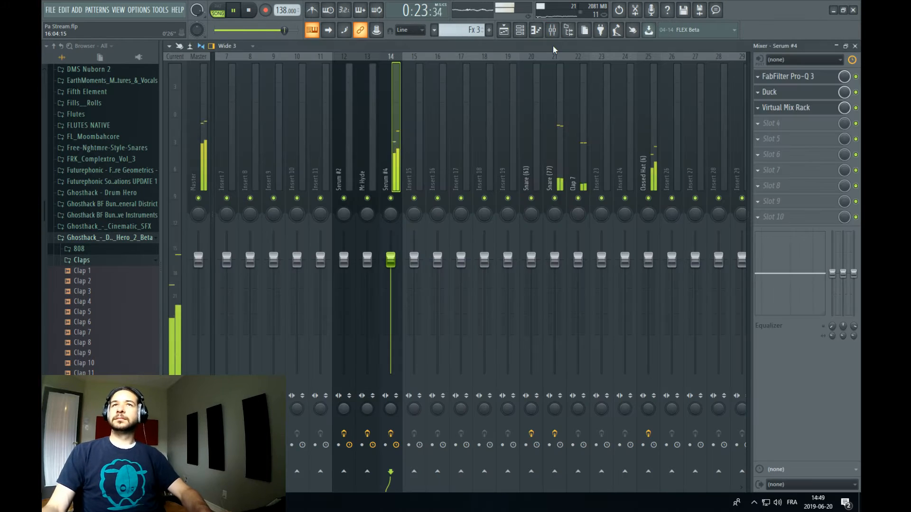
{"action": "left_click", "coordinate": [778, 92]}
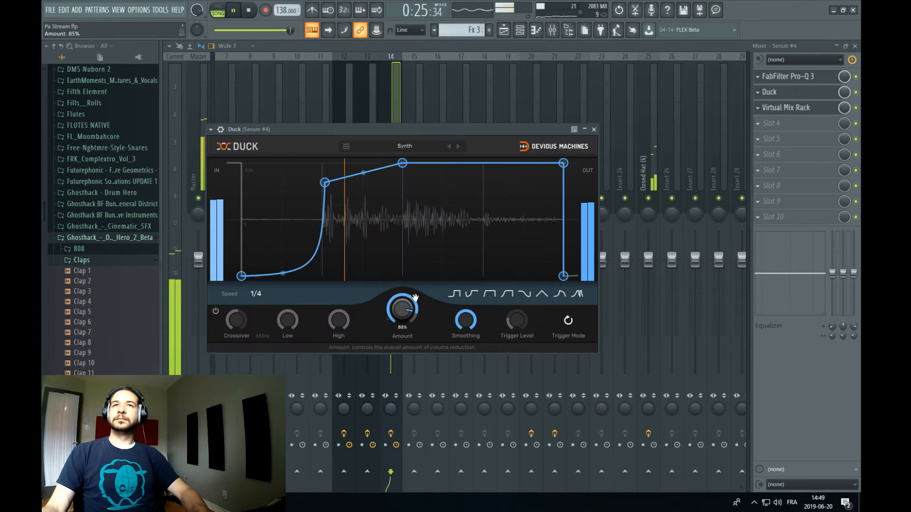
{"action": "scroll", "coordinate": [405, 315], "scroll_direction": "down", "scroll_amount": 7}
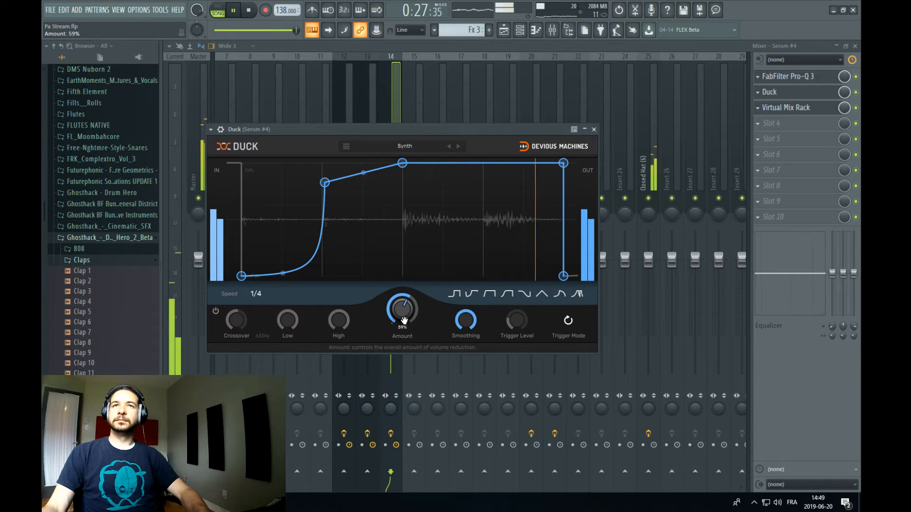
{"action": "scroll", "coordinate": [404, 314], "scroll_direction": "down", "scroll_amount": 3}
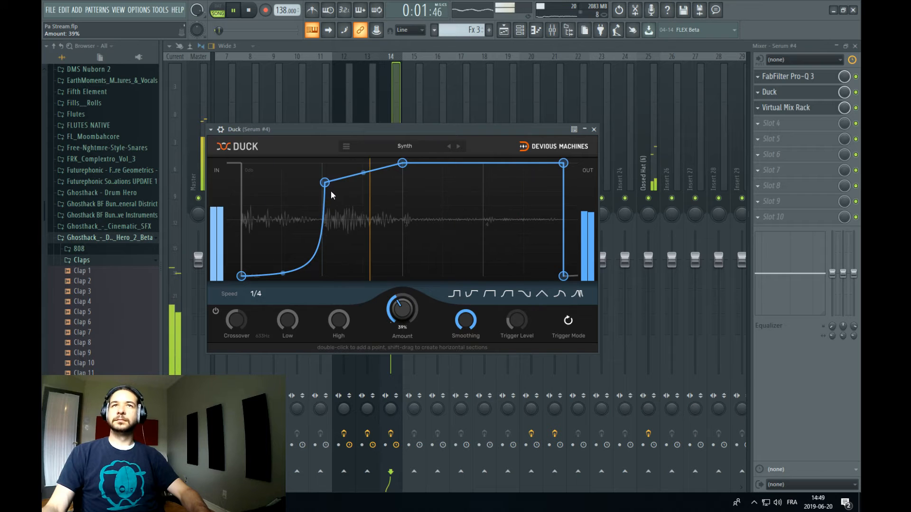
{"action": "left_click_drag", "start_coordinate": [327, 185], "coordinate": [323, 163]}
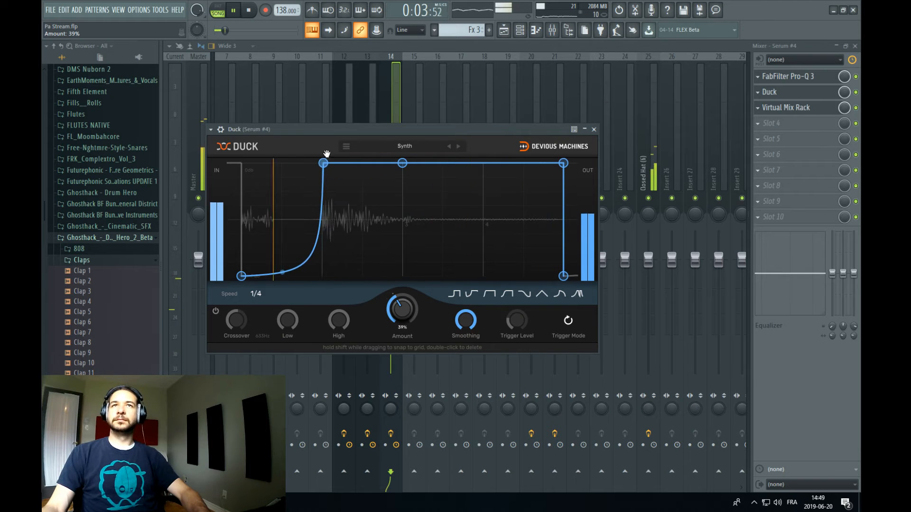
{"action": "scroll", "coordinate": [399, 305], "scroll_direction": "up", "scroll_amount": 1}
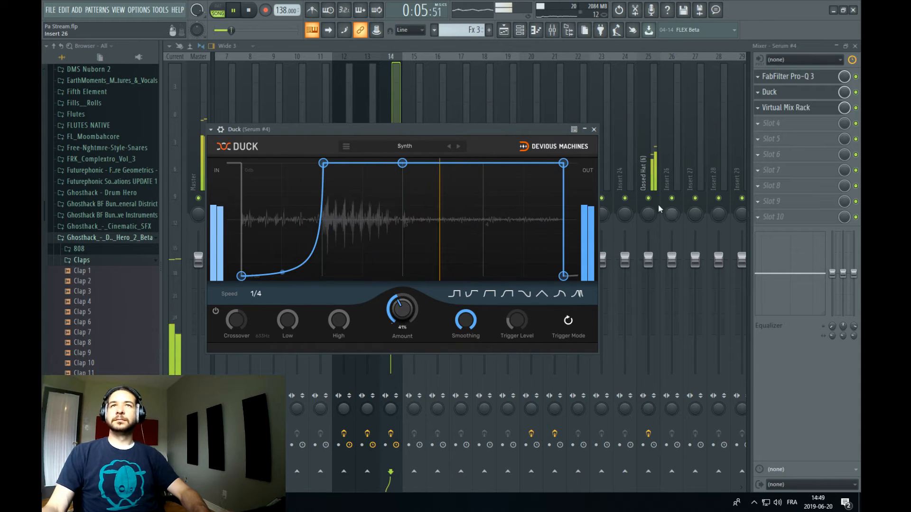
{"action": "left_click", "coordinate": [384, 112]}
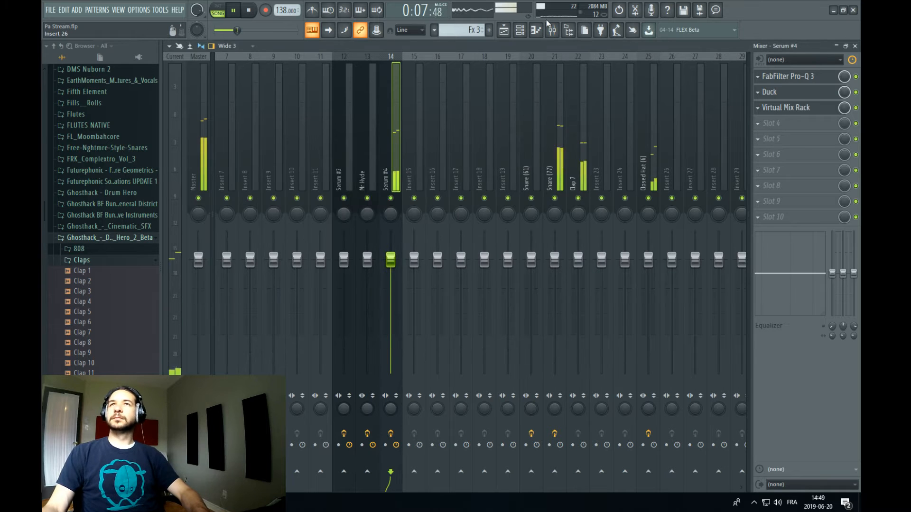
Stop playback, set the Serum #4 piano roll snap to 1/4 step, and shorten all the F3 notes slightly
{"action": "left_click", "coordinate": [521, 31]}
{"action": "key", "text": "space"}
{"action": "right_click", "coordinate": [249, 234]}
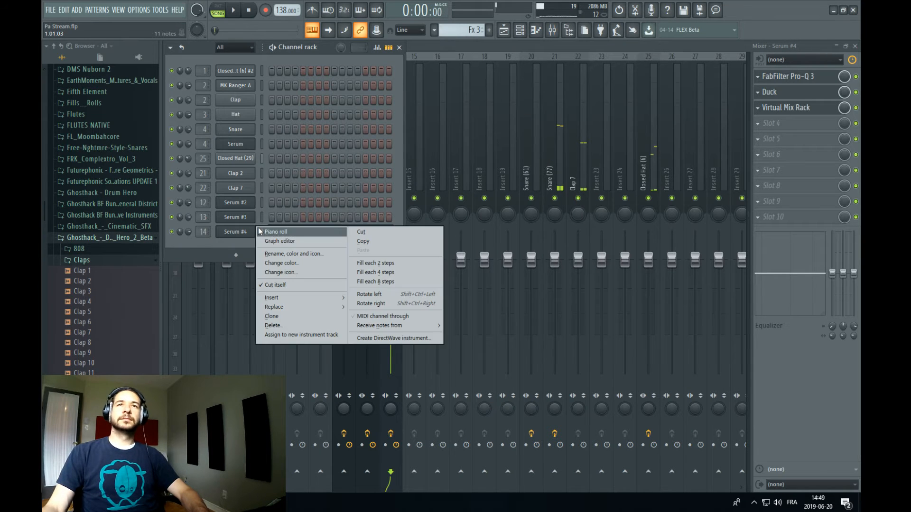
{"action": "left_click", "coordinate": [270, 232]}
{"action": "right_click", "coordinate": [242, 236]}
{"action": "left_click", "coordinate": [268, 231]}
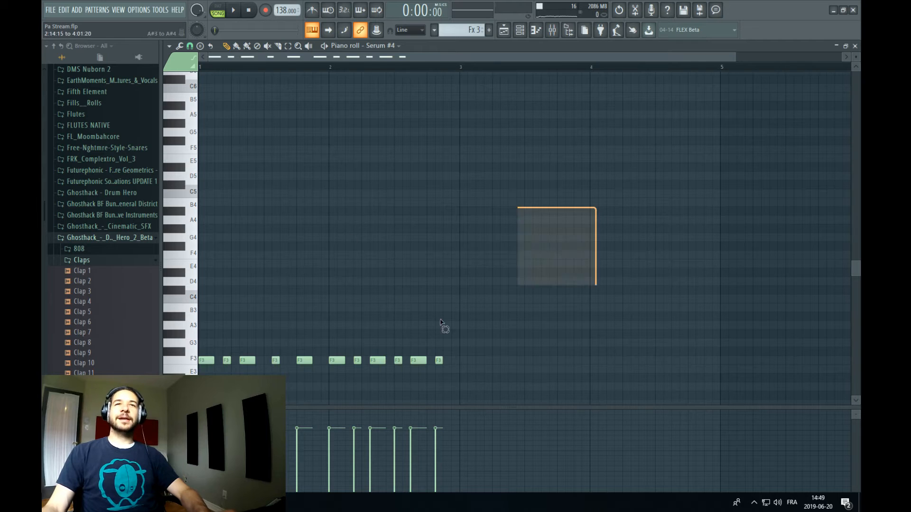
{"action": "left_click", "coordinate": [191, 46]}
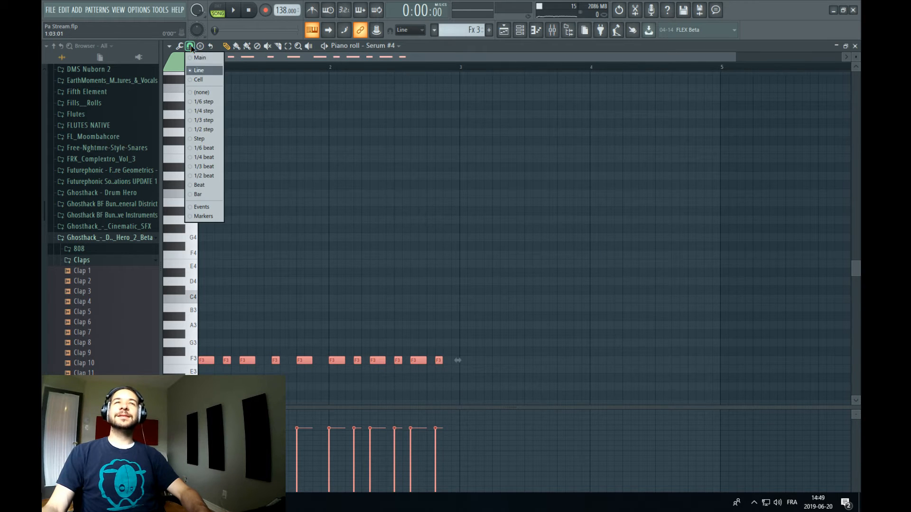
{"action": "left_click", "coordinate": [212, 111]}
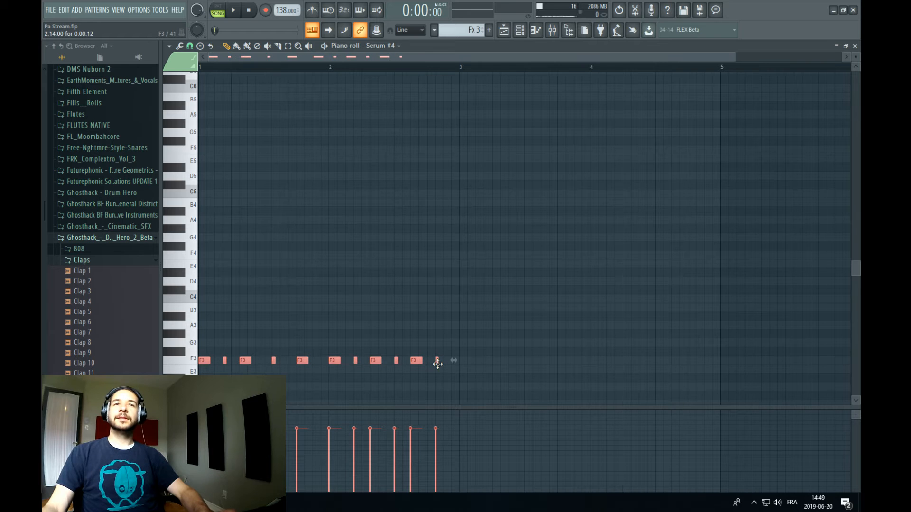
Duplicate all the F3 notes slightly later on the same pitch and delete the surplus copies near the end of bar 2
{"action": "key", "text": "space"}
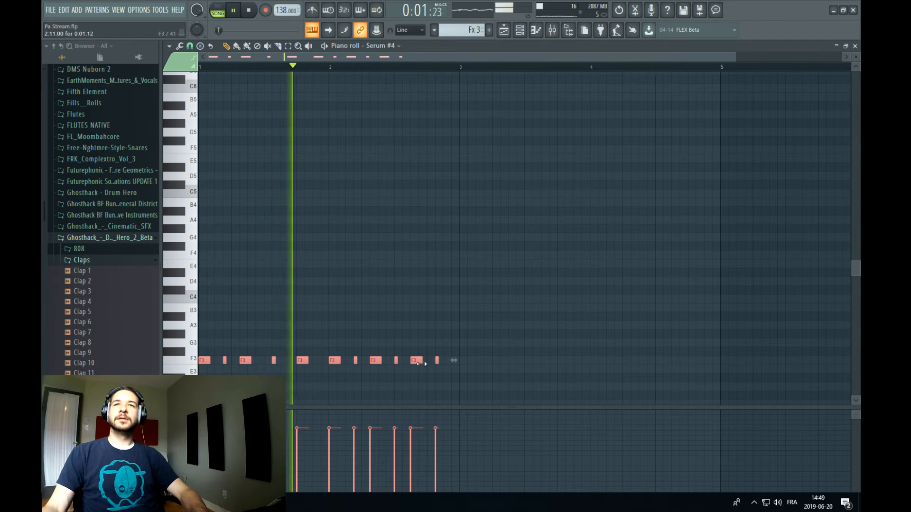
{"action": "left_click_drag", "start_coordinate": [204, 359], "coordinate": [217, 354], "text": "shift"}
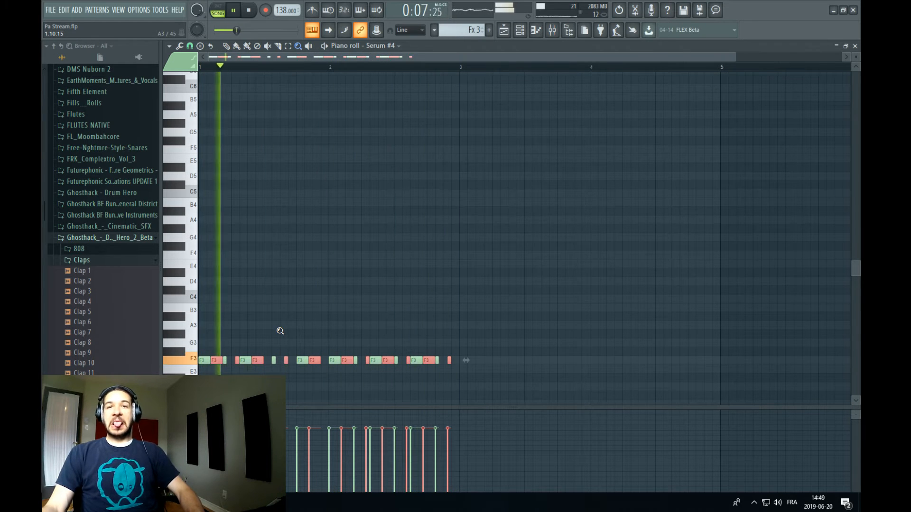
{"action": "key", "text": "z"}
{"action": "left_click", "coordinate": [423, 338]}
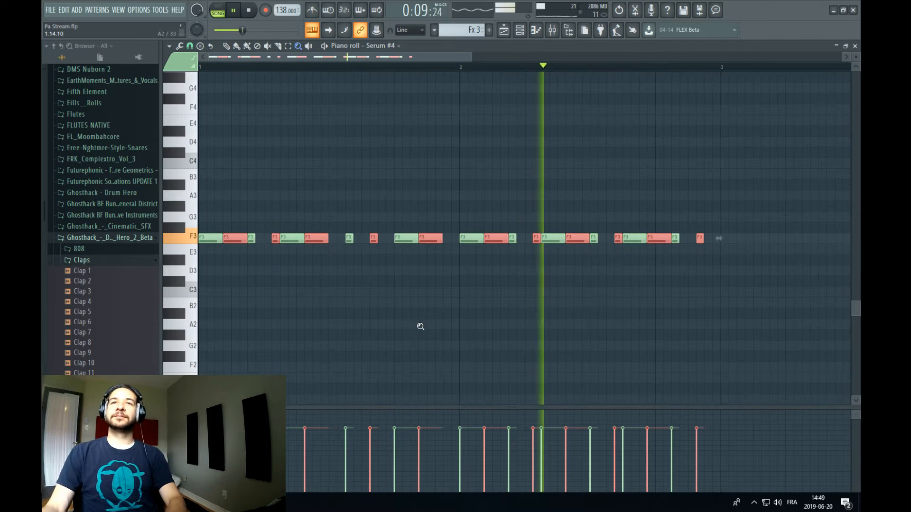
{"action": "key", "text": "space"}
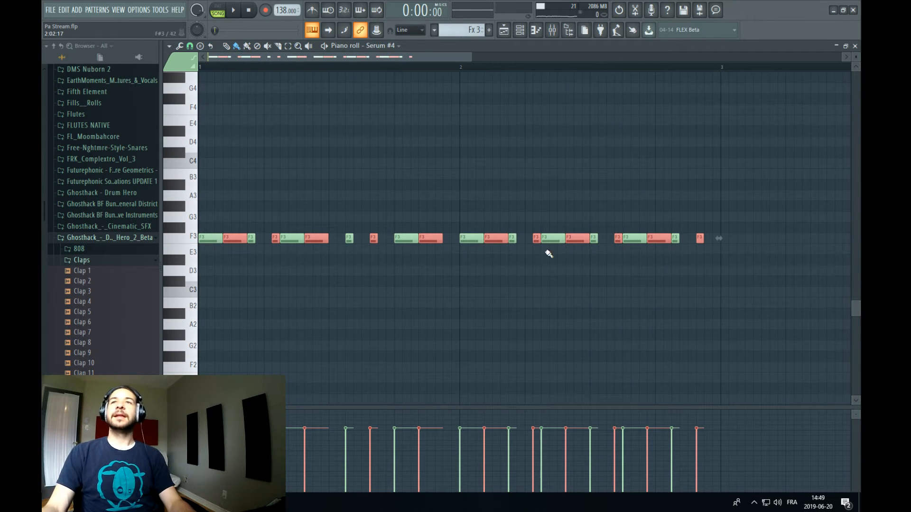
{"action": "right_click", "coordinate": [705, 240]}
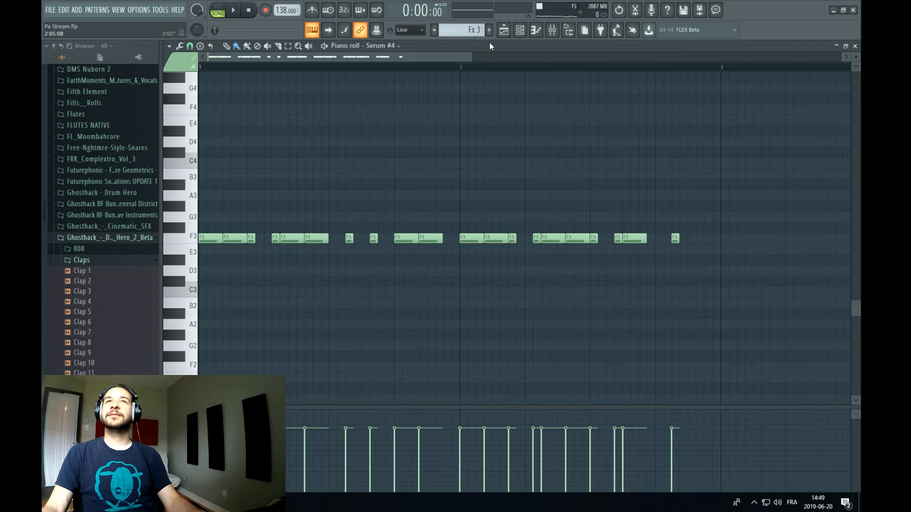
Look through the browser's sections for the project's edit history
{"action": "left_click", "coordinate": [113, 59]}
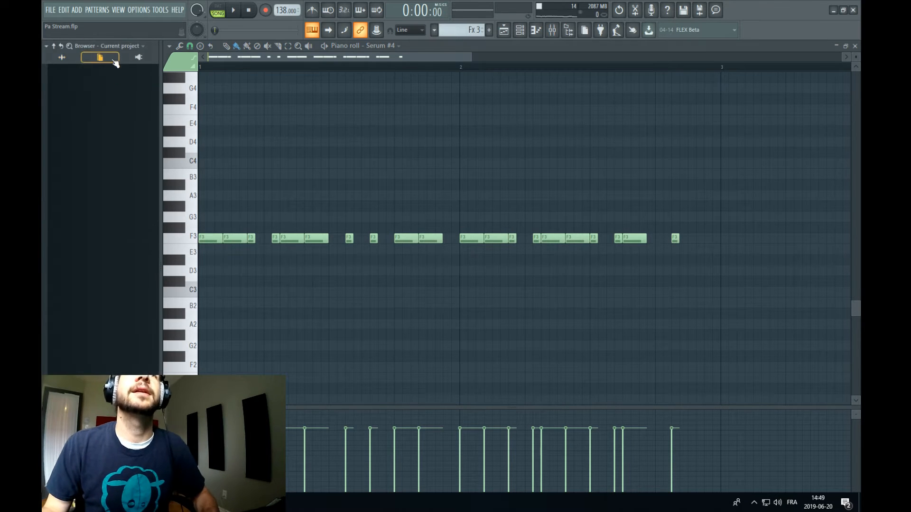
{"action": "left_click", "coordinate": [75, 58]}
{"action": "scroll", "coordinate": [120, 137], "scroll_direction": "up", "scroll_amount": 10}
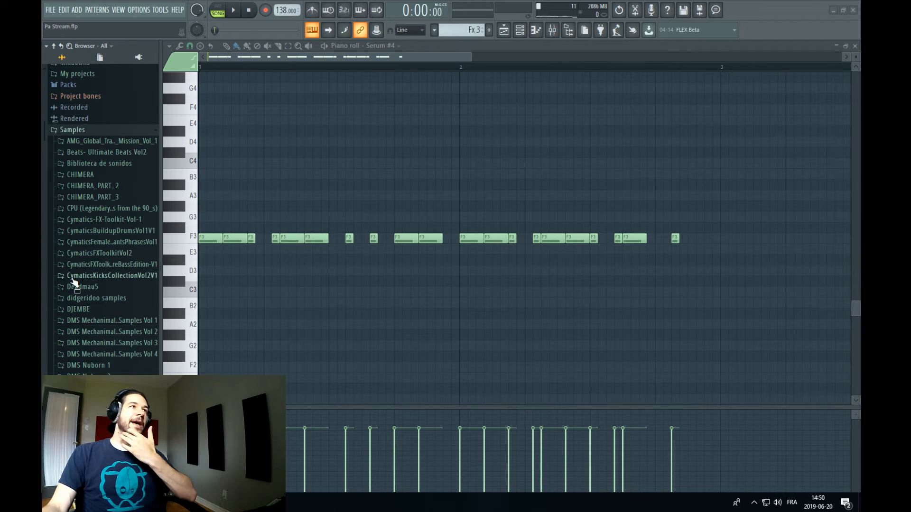
{"action": "left_click_drag", "start_coordinate": [686, 237], "coordinate": [223, 244]}
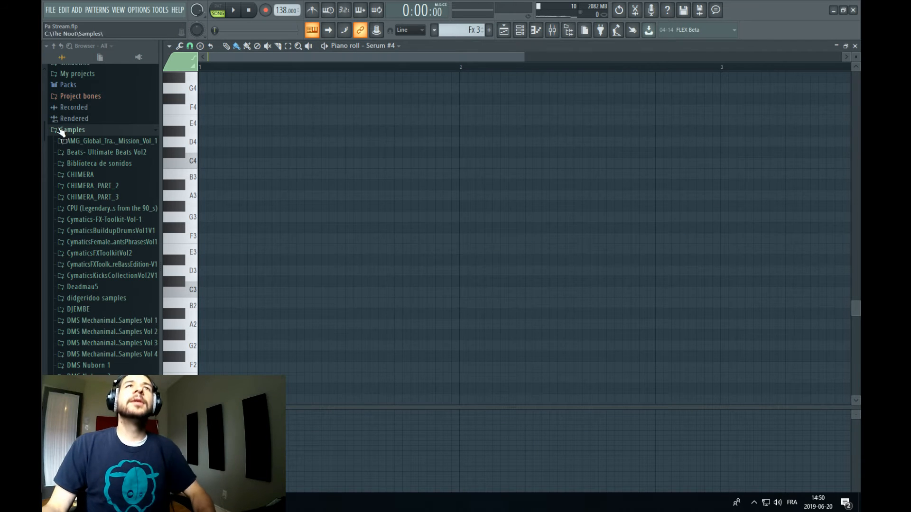
{"action": "scroll", "coordinate": [128, 104], "scroll_direction": "up", "scroll_amount": 5}
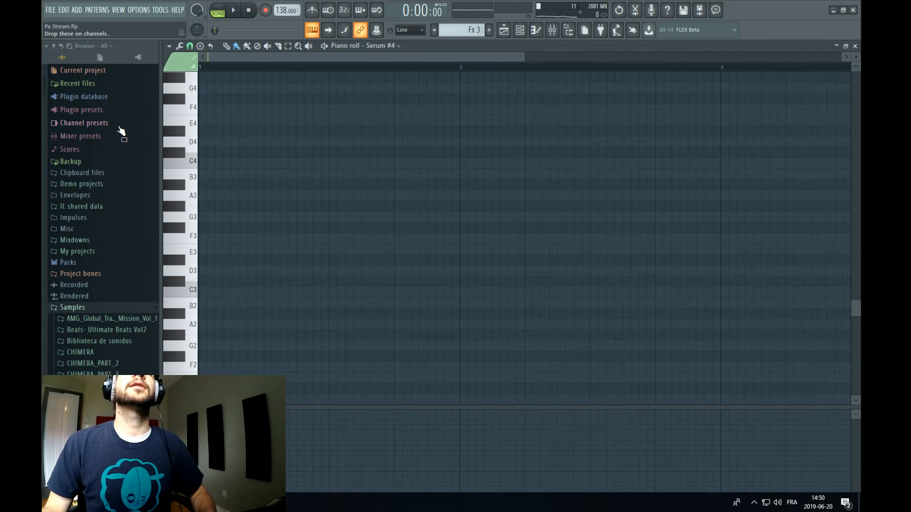
{"action": "left_click", "coordinate": [105, 59]}
{"action": "left_click", "coordinate": [127, 60]}
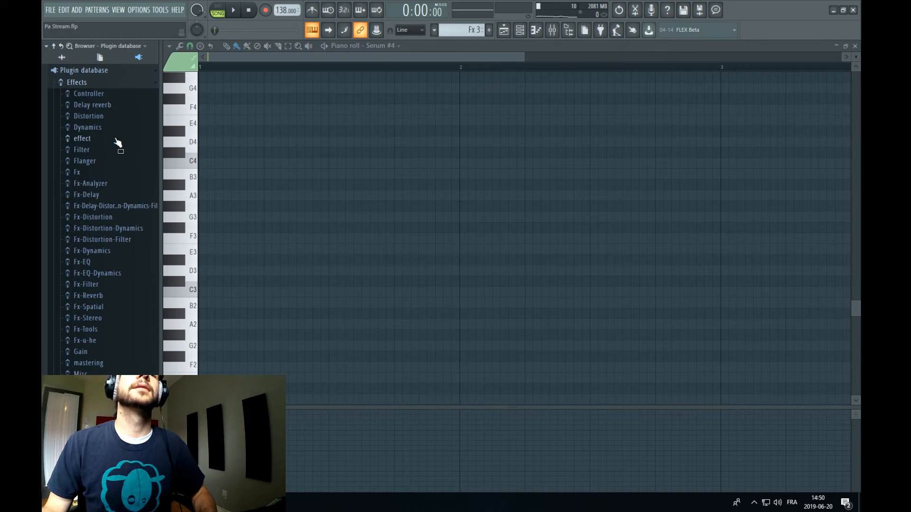
{"action": "left_click", "coordinate": [102, 61]}
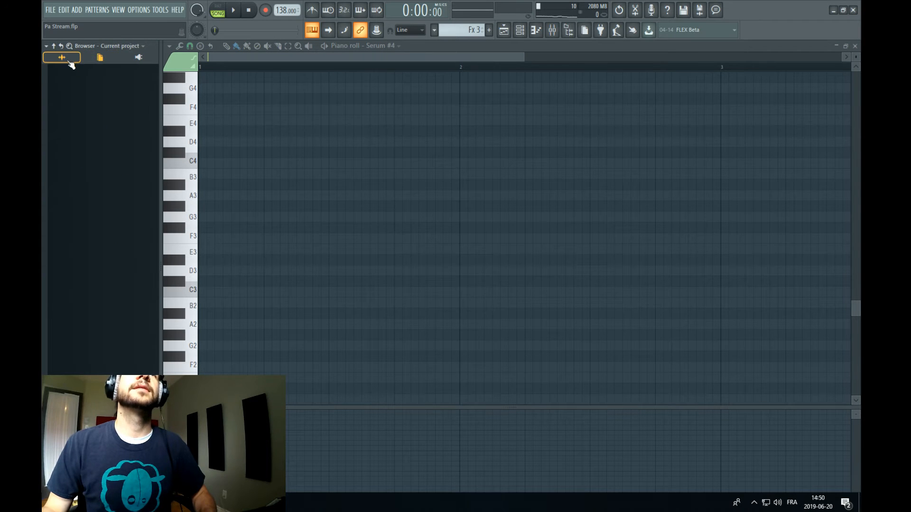
{"action": "left_click", "coordinate": [68, 60]}
{"action": "scroll", "coordinate": [124, 154], "scroll_direction": "down", "scroll_amount": 10}
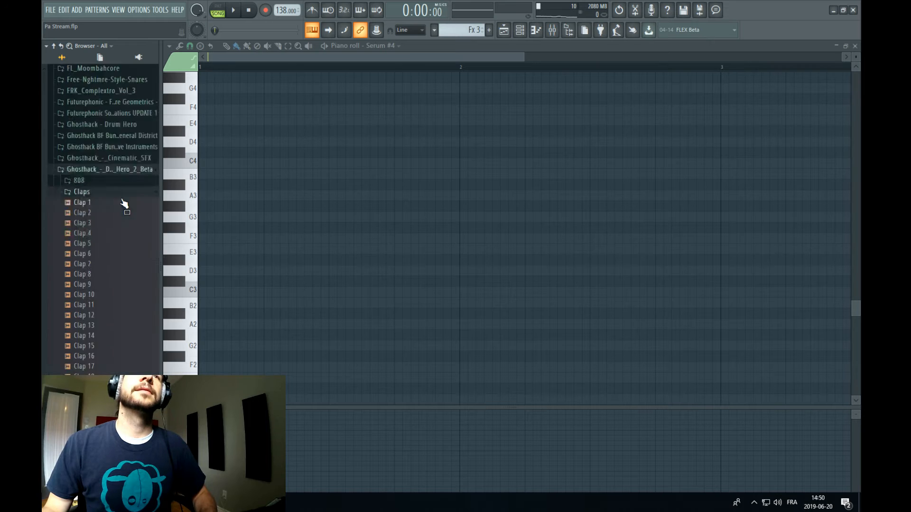
{"action": "scroll", "coordinate": [123, 203], "scroll_direction": "up", "scroll_amount": 15}
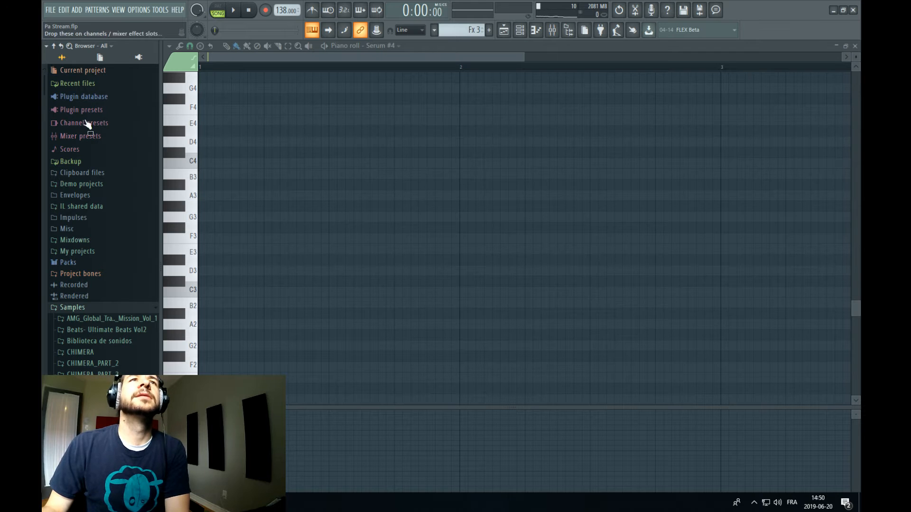
{"action": "scroll", "coordinate": [93, 180], "scroll_direction": "down", "scroll_amount": 20}
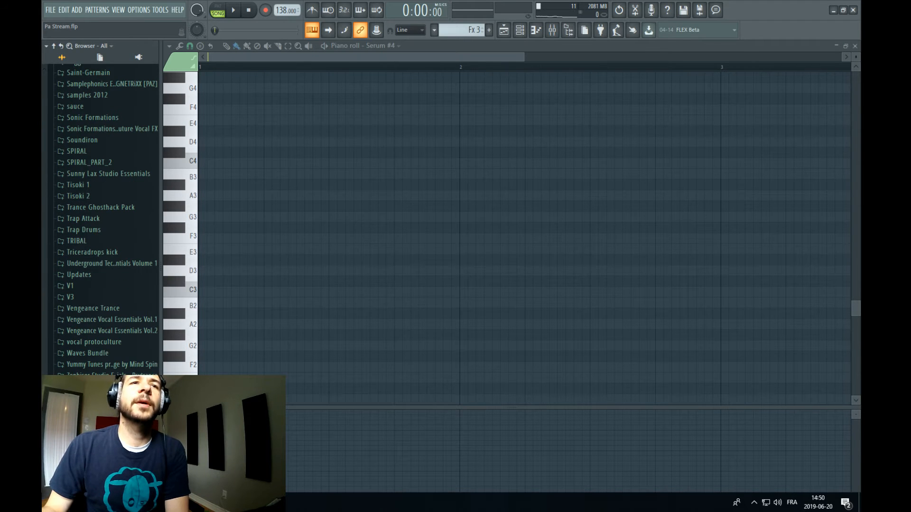
{"action": "scroll", "coordinate": [103, 218], "scroll_direction": "up", "scroll_amount": 20}
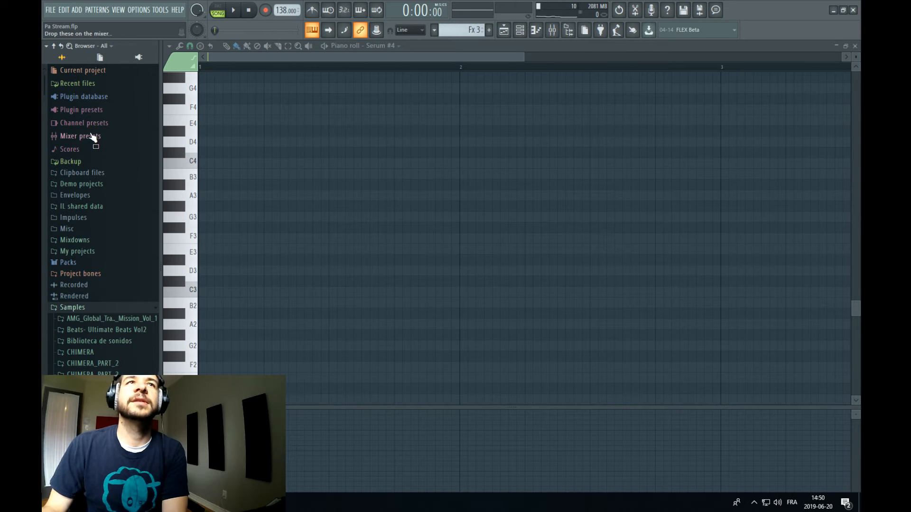
Revert the project to the "Piano roll resize note" entry that follows the note selection in the current project's history
{"action": "left_click", "coordinate": [65, 10]}
{"action": "left_click", "coordinate": [70, 23]}
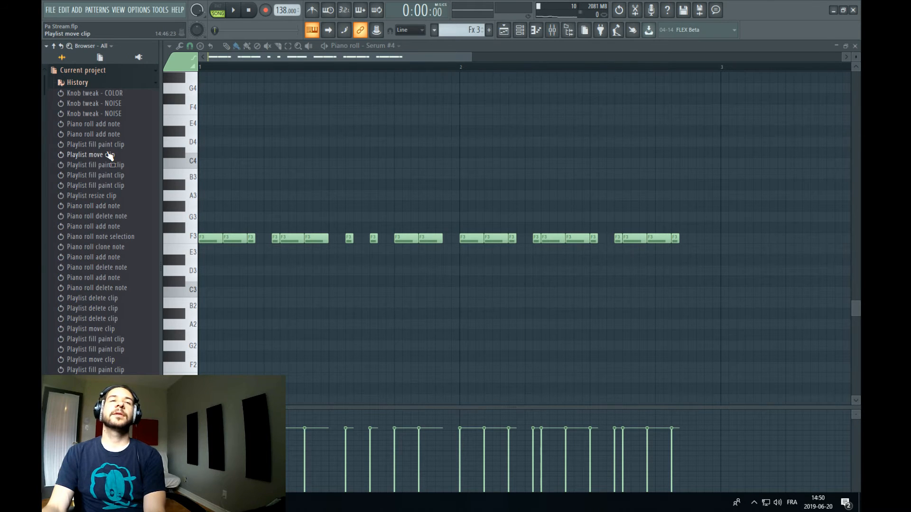
{"action": "scroll", "coordinate": [126, 247], "scroll_direction": "down", "scroll_amount": 10}
{"action": "scroll", "coordinate": [123, 356], "scroll_direction": "down", "scroll_amount": 10}
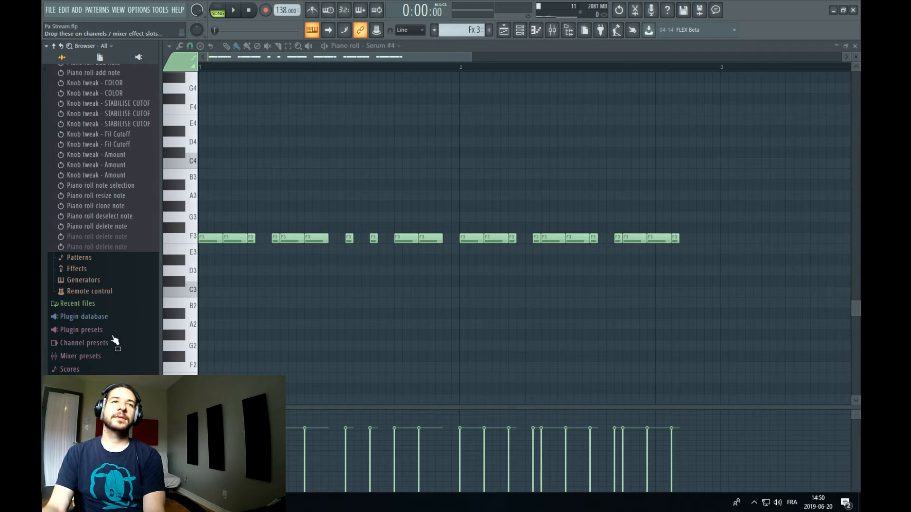
{"action": "left_click", "coordinate": [111, 199]}
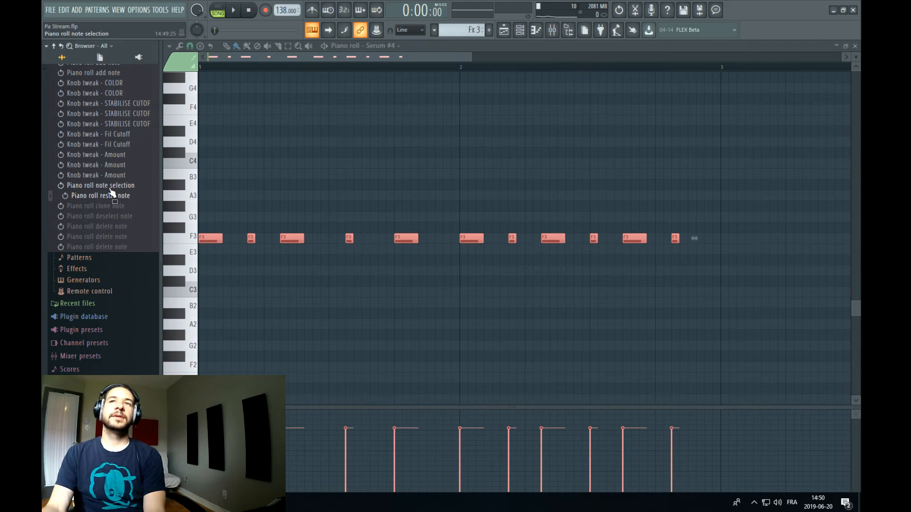
Play the pattern briefly, deselect the notes and add an F3 note at step 3 of bar 1
{"action": "key", "text": "space"}
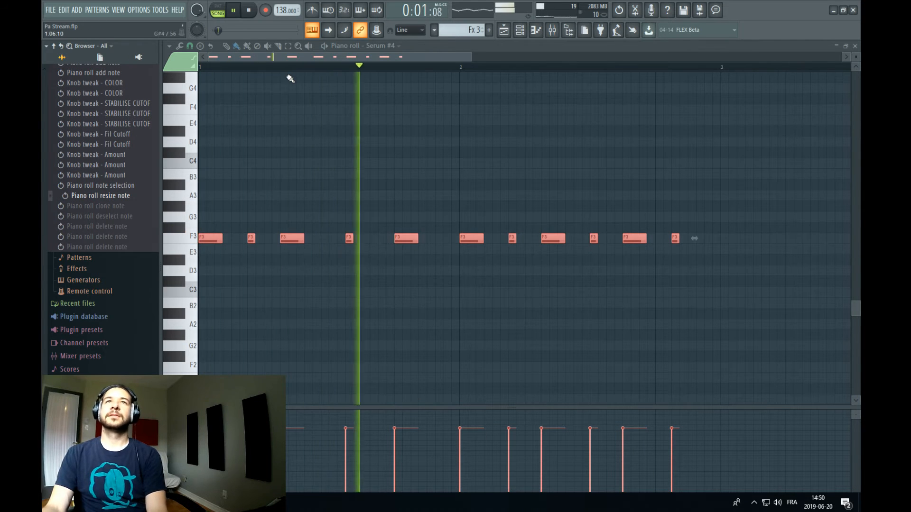
{"action": "left_click", "coordinate": [238, 234]}
{"action": "key", "text": "space"}
{"action": "left_click", "coordinate": [239, 238]}
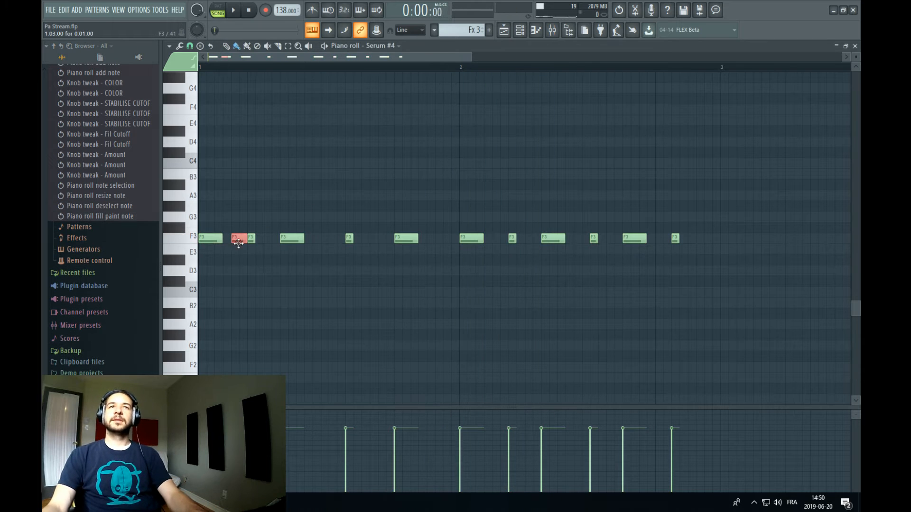
Set the piano roll snap to Line and add a short F3 note at step 5 of bar 1
{"action": "left_click", "coordinate": [191, 46]}
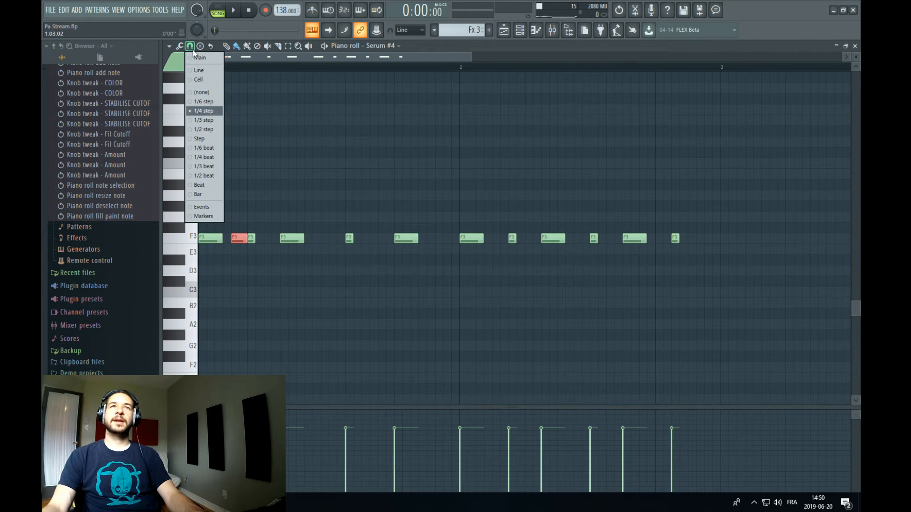
{"action": "left_click", "coordinate": [204, 72]}
{"action": "key", "text": "space"}
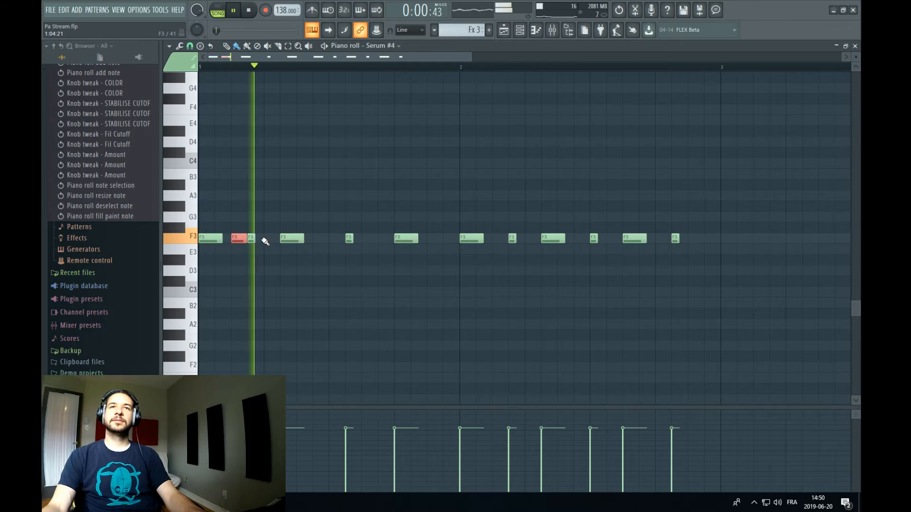
{"action": "key", "text": "space"}
{"action": "left_click", "coordinate": [251, 240]}
{"action": "key", "text": "space"}
{"action": "left_click", "coordinate": [268, 240]}
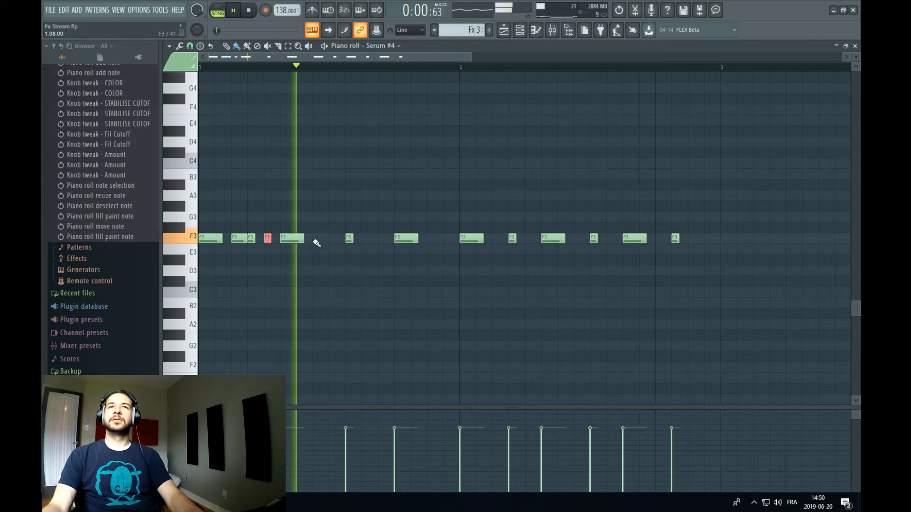
Add short F3 notes at steps 9 and 12 of bar 1, deleting the misplaced one between them
{"action": "left_click", "coordinate": [332, 240]}
{"action": "key", "text": "space"}
{"action": "key", "text": "space"}
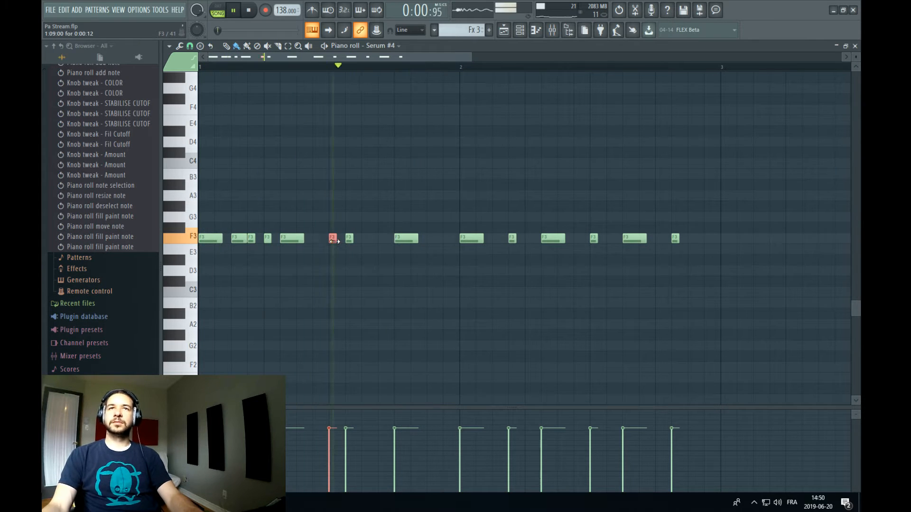
{"action": "left_click", "coordinate": [366, 239]}
{"action": "right_click", "coordinate": [368, 241]}
{"action": "left_click", "coordinate": [381, 239]}
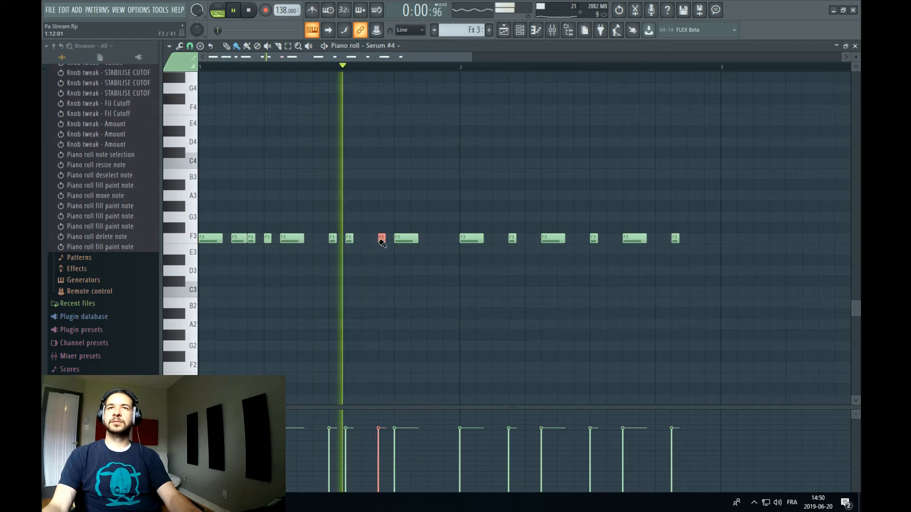
Add short F3 notes at step 16 of bars 1 and 2 and at step 3 of bar 2, deleting the misplaced one
{"action": "left_click", "coordinate": [431, 239]}
{"action": "right_click", "coordinate": [431, 238]}
{"action": "left_click", "coordinate": [446, 238]}
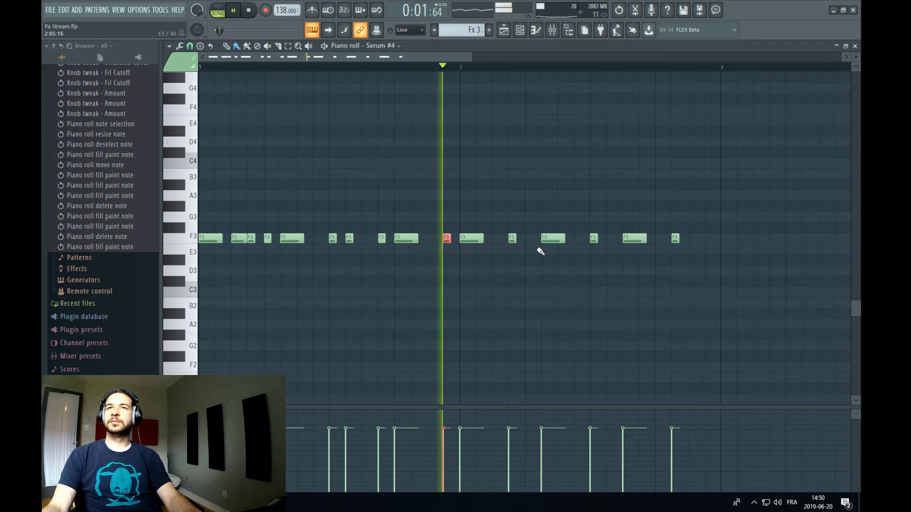
{"action": "left_click", "coordinate": [705, 239]}
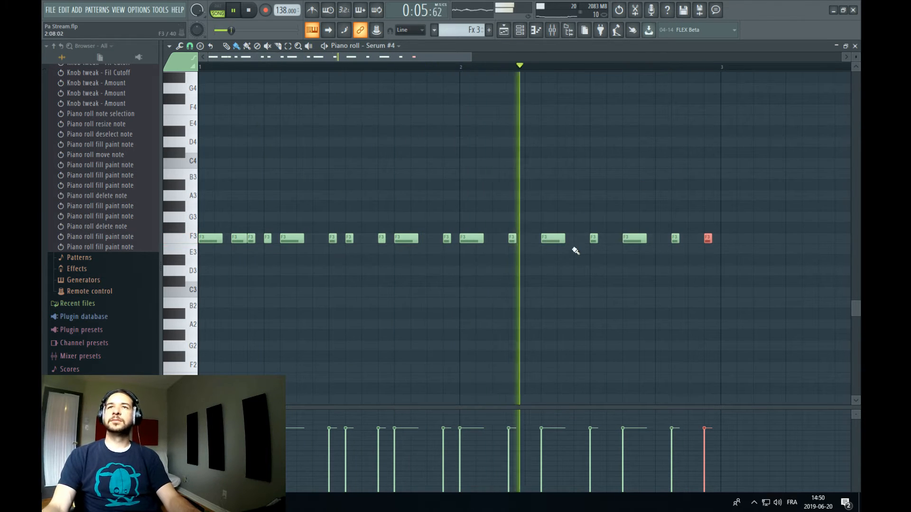
{"action": "left_click", "coordinate": [496, 239]}
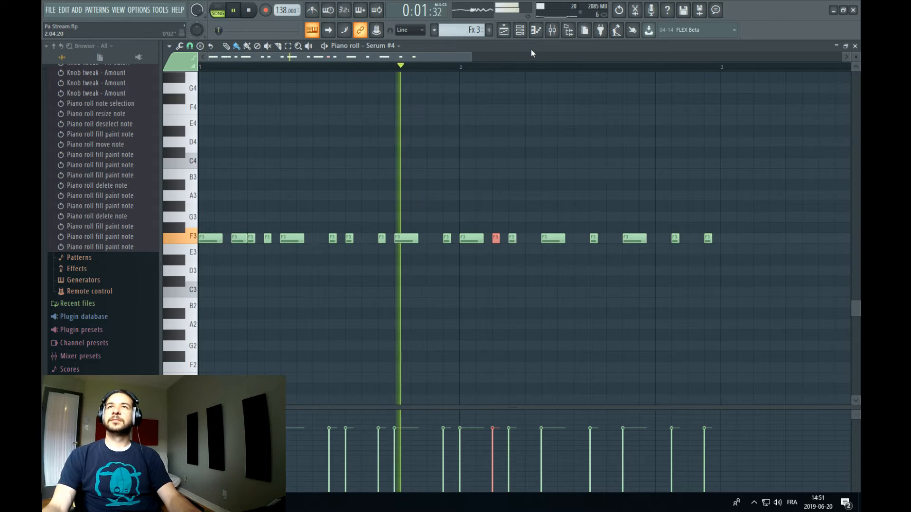
Inspect the Serum #4 synth while the arrangement plays, reopen the Fx 3 pattern's piano roll and stop playback
{"action": "left_click", "coordinate": [504, 31]}
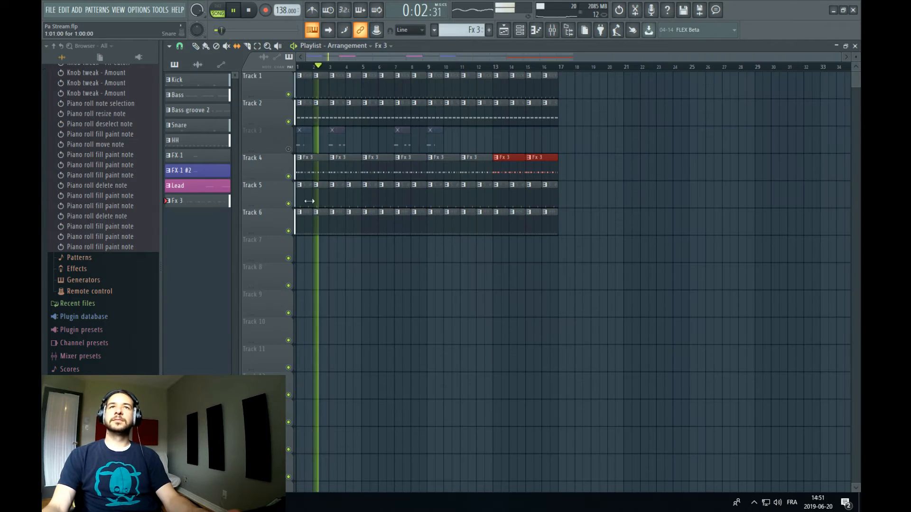
{"action": "left_click", "coordinate": [528, 31]}
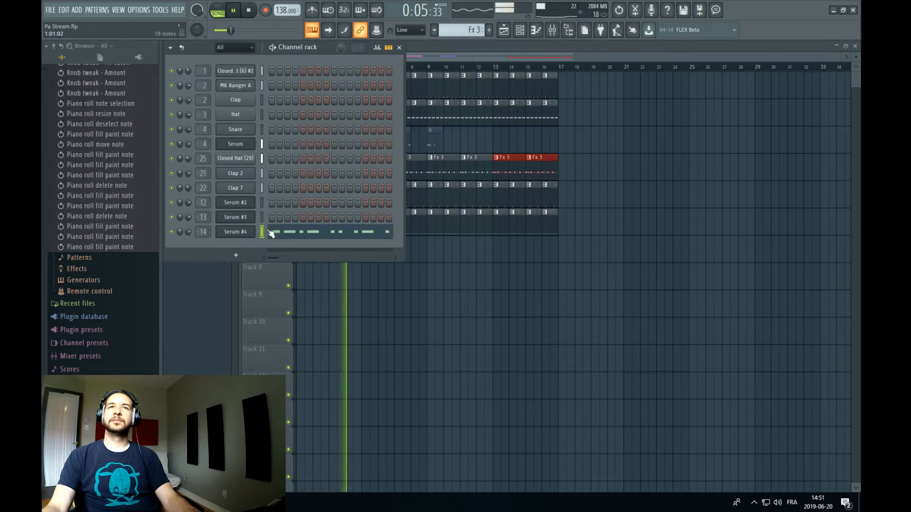
{"action": "left_click", "coordinate": [235, 232]}
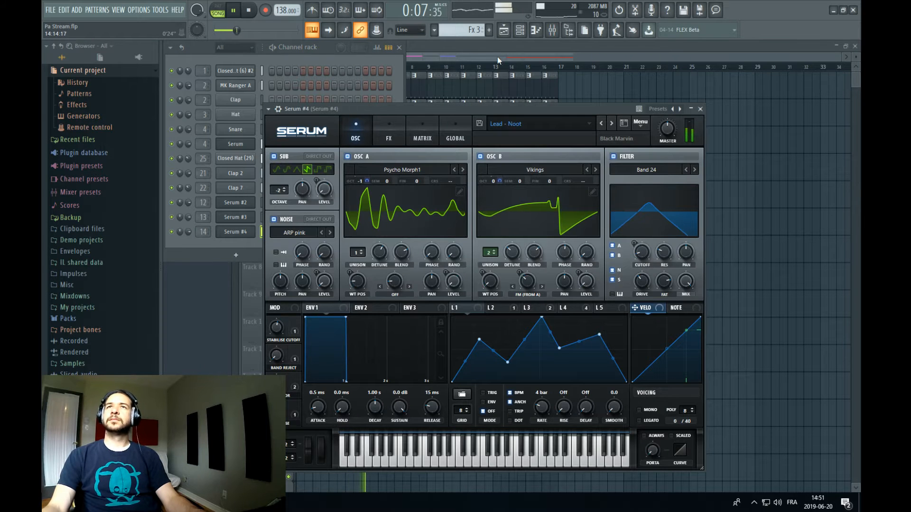
{"action": "left_click", "coordinate": [504, 32]}
{"action": "double_click", "coordinate": [437, 167]}
{"action": "key", "text": "space"}
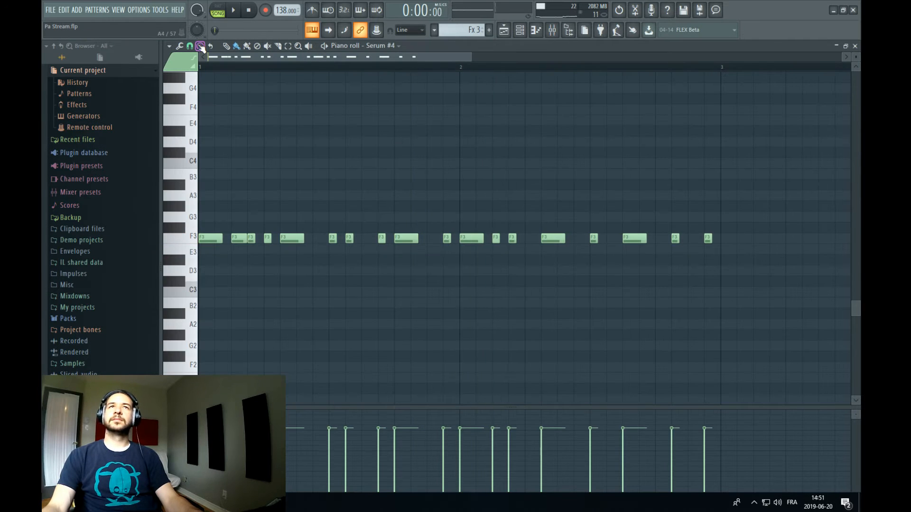
Select all the F3 notes and lengthen them by about half a step, using a finer snap to adjust their ends
{"action": "left_click_drag", "start_coordinate": [773, 158], "coordinate": [199, 313]}
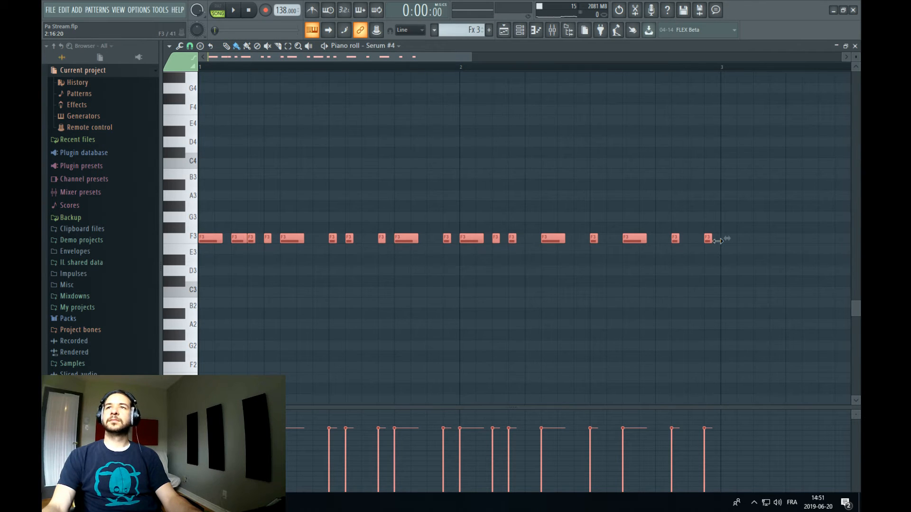
{"action": "left_click_drag", "start_coordinate": [717, 241], "coordinate": [734, 241]}
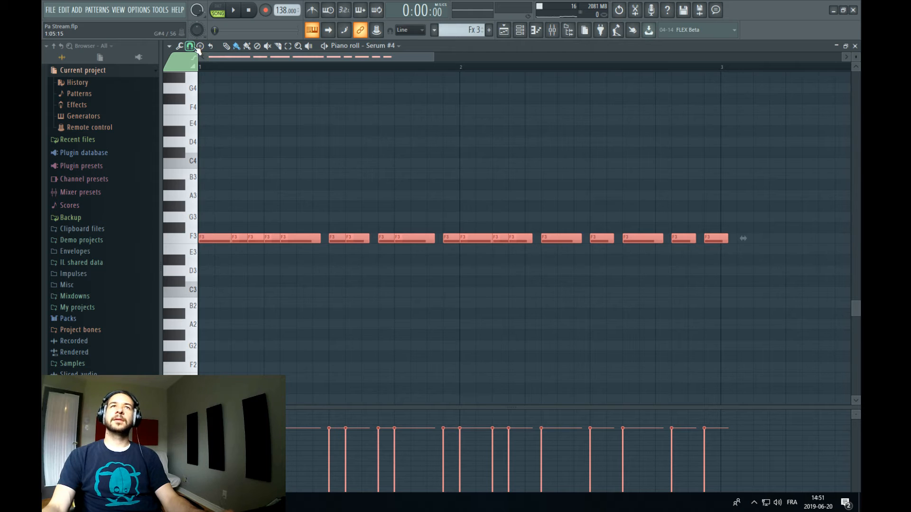
{"action": "left_click", "coordinate": [190, 46]}
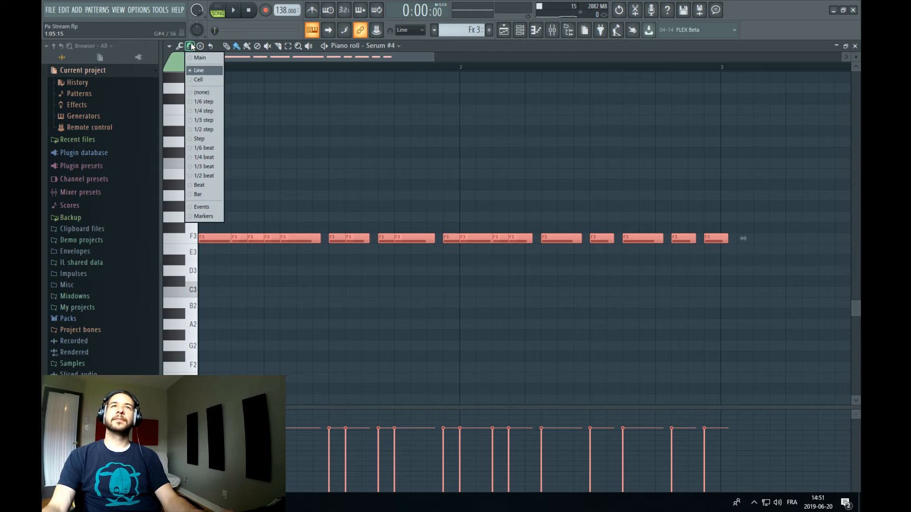
{"action": "left_click", "coordinate": [211, 102]}
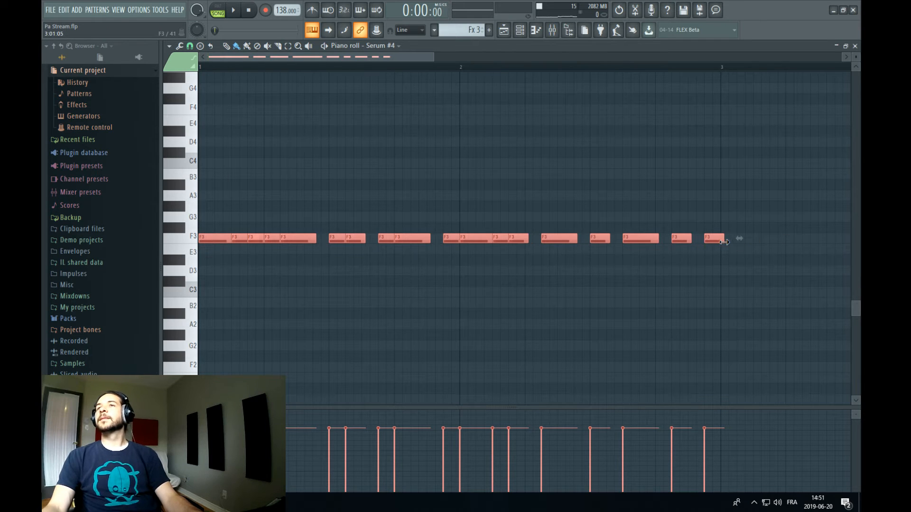
Adjust the filter cutoff of the Serum #4 synth slightly during playback
{"action": "key", "text": "space"}
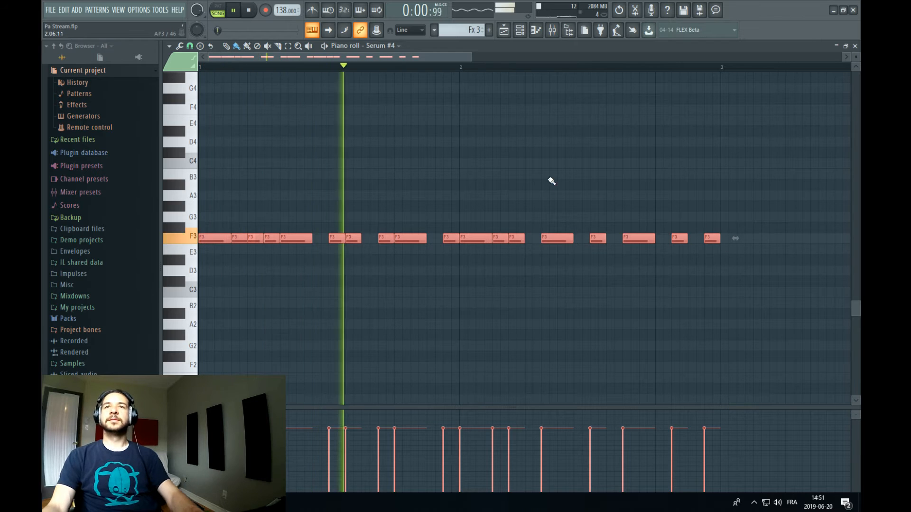
{"action": "left_click", "coordinate": [521, 32]}
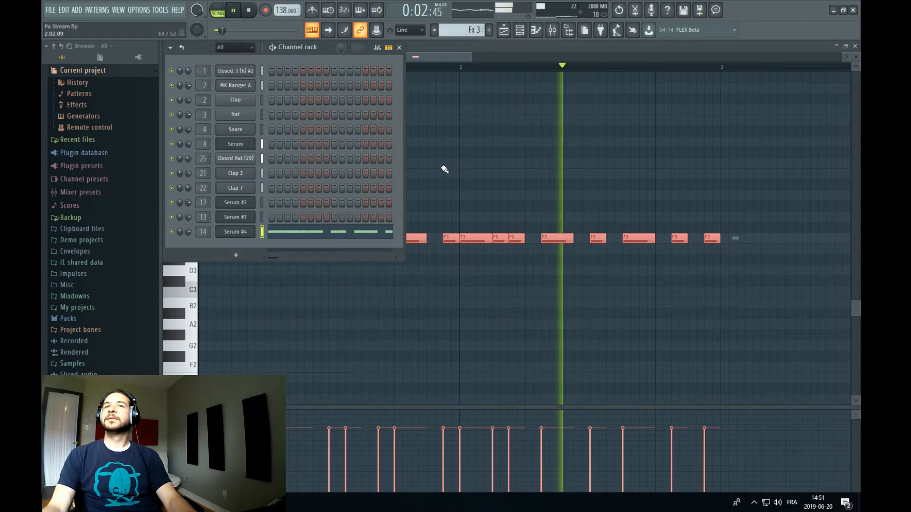
{"action": "left_click", "coordinate": [244, 234]}
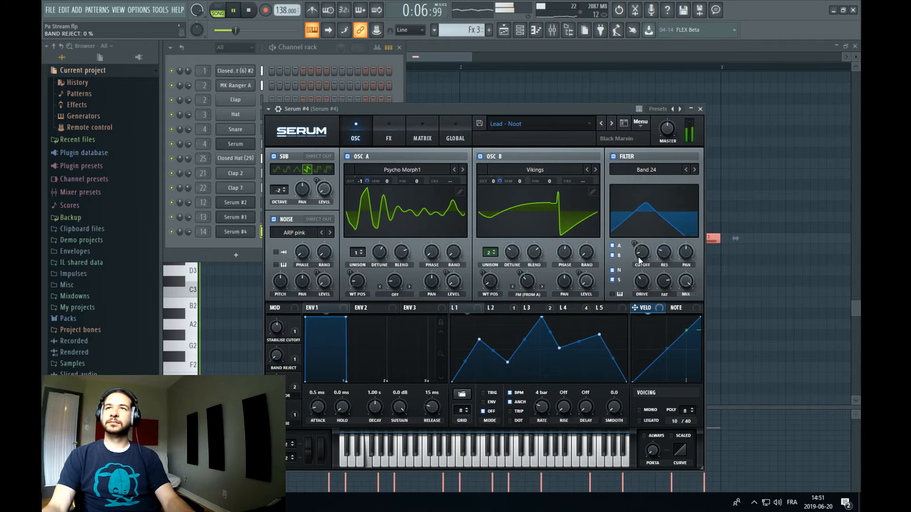
{"action": "left_click_drag", "start_coordinate": [648, 257], "coordinate": [647, 260]}
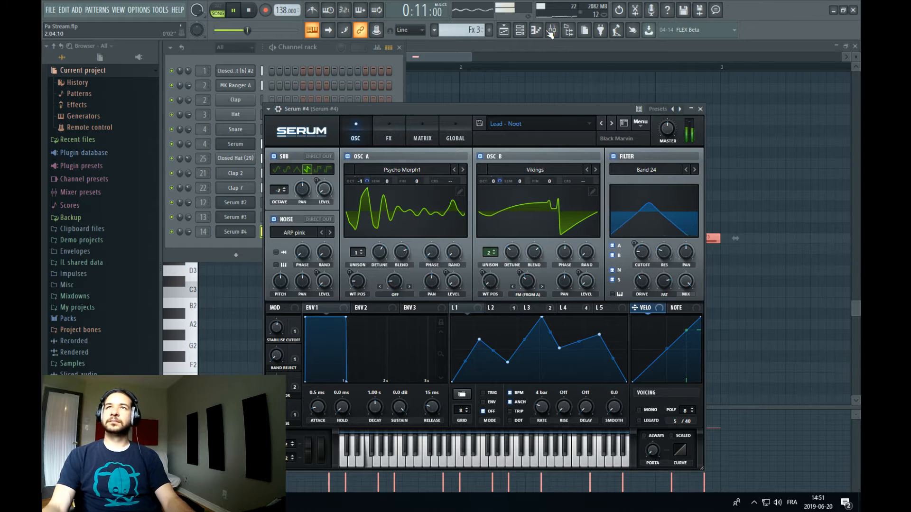
Unmute playlist Track 3 and briefly audition the arrangement with its FX 1 #2 and Lead clips
{"action": "key", "text": "F9"}
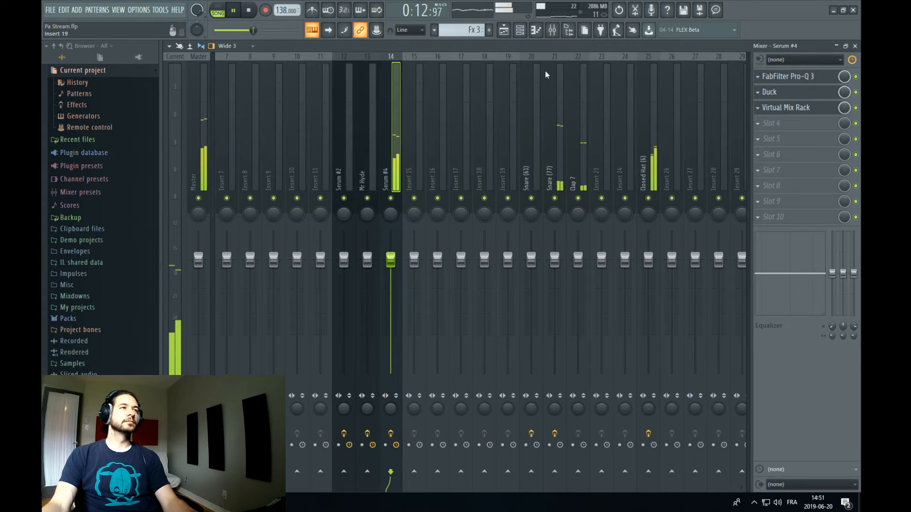
{"action": "left_click", "coordinate": [504, 30]}
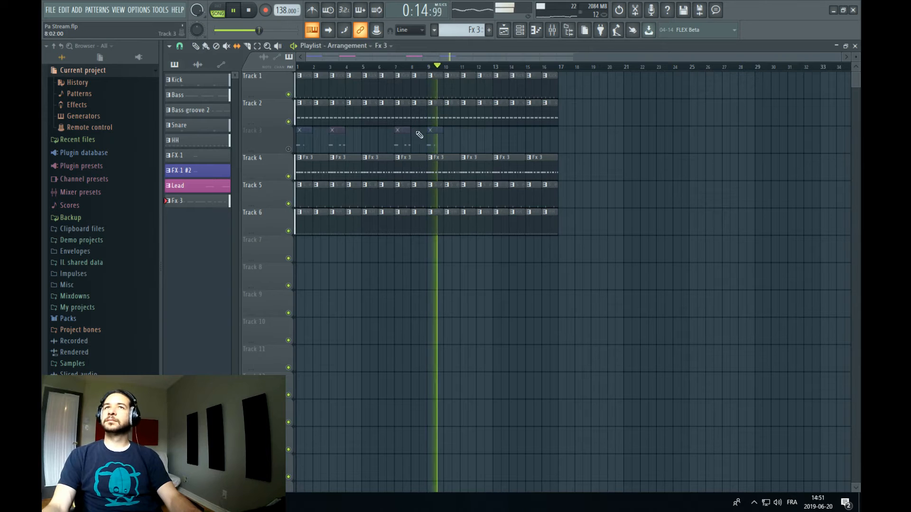
{"action": "key", "text": "space"}
{"action": "left_click", "coordinate": [289, 149]}
{"action": "key", "text": "space"}
{"action": "key", "text": "space"}
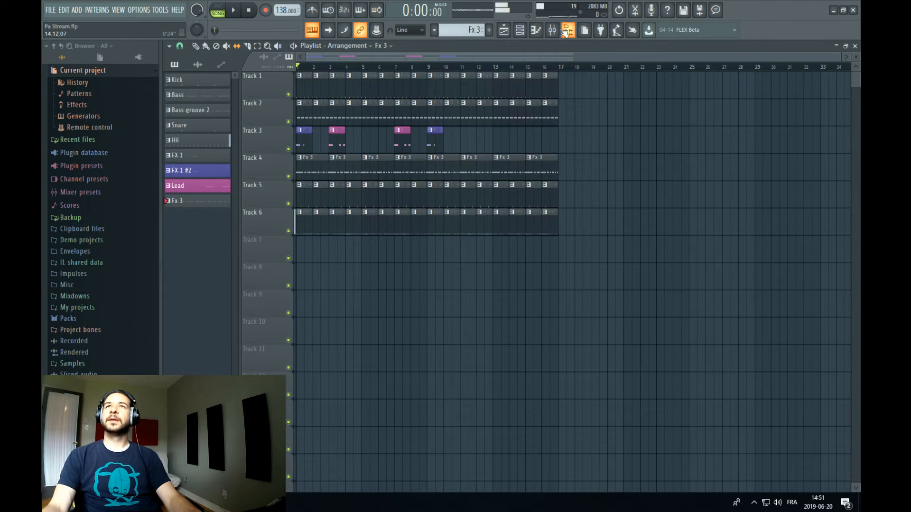
Add a 24 dB/oct low-cut band on the Side signal at about 350 Hz in Serum #4's FabFilter Pro-Q 3 and play the arrangement
{"action": "key", "text": "F9"}
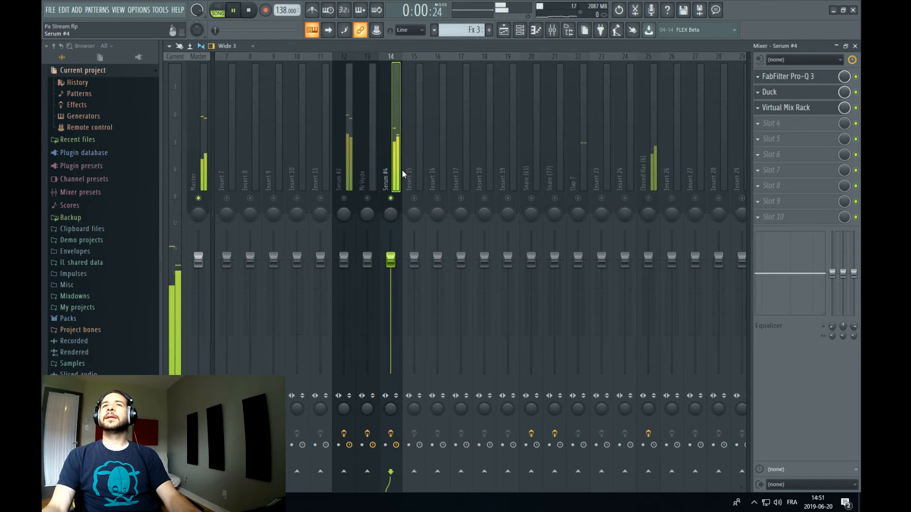
{"action": "left_click", "coordinate": [812, 81]}
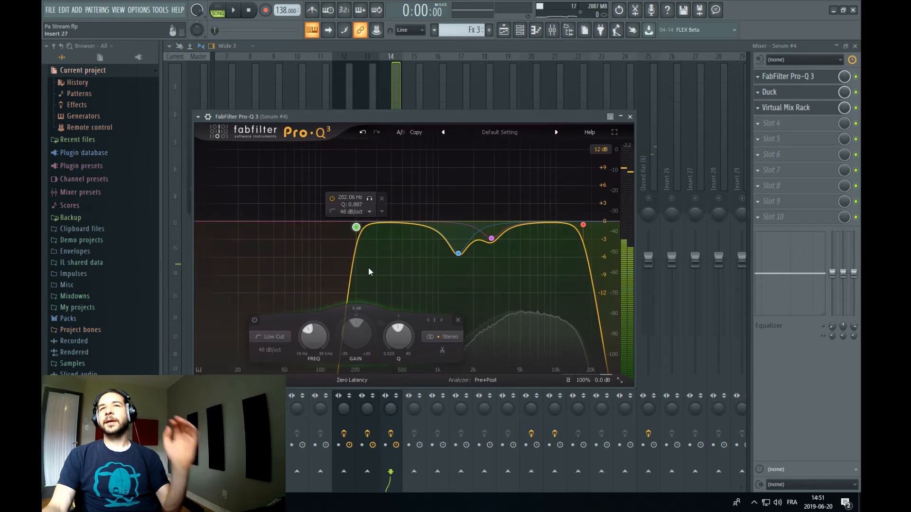
{"action": "left_click", "coordinate": [219, 221]}
{"action": "right_click", "coordinate": [221, 221]}
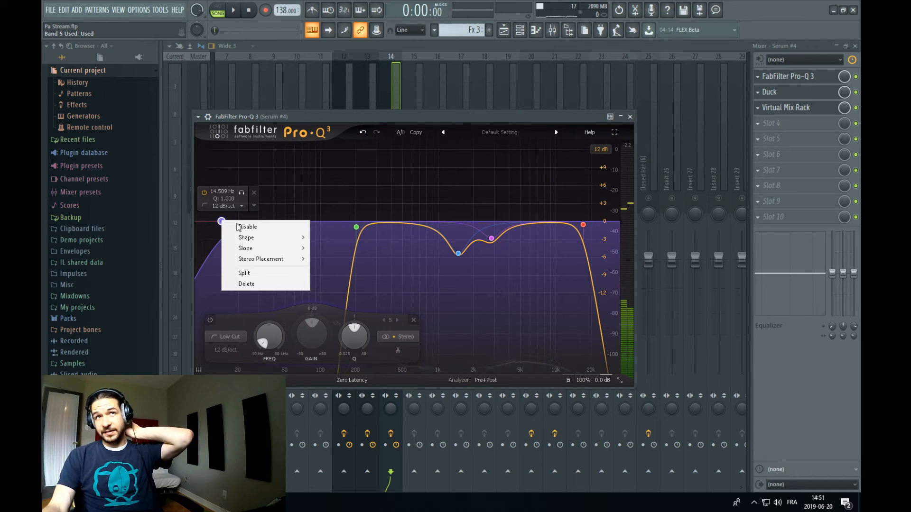
{"action": "mouse_move", "coordinate": [280, 259]}
{"action": "left_click", "coordinate": [330, 302]}
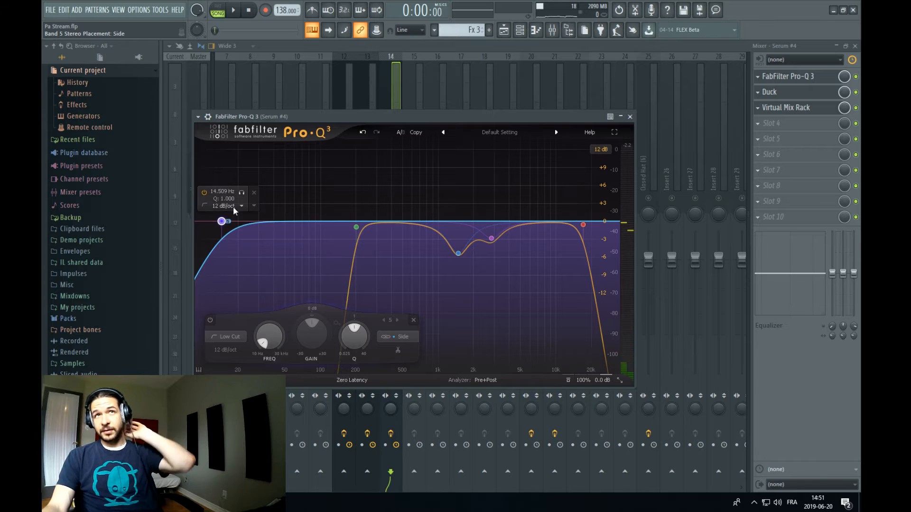
{"action": "left_click_drag", "start_coordinate": [221, 220], "coordinate": [386, 252]}
{"action": "scroll", "coordinate": [408, 246], "scroll_direction": "up", "scroll_amount": 2}
{"action": "key", "text": "space"}
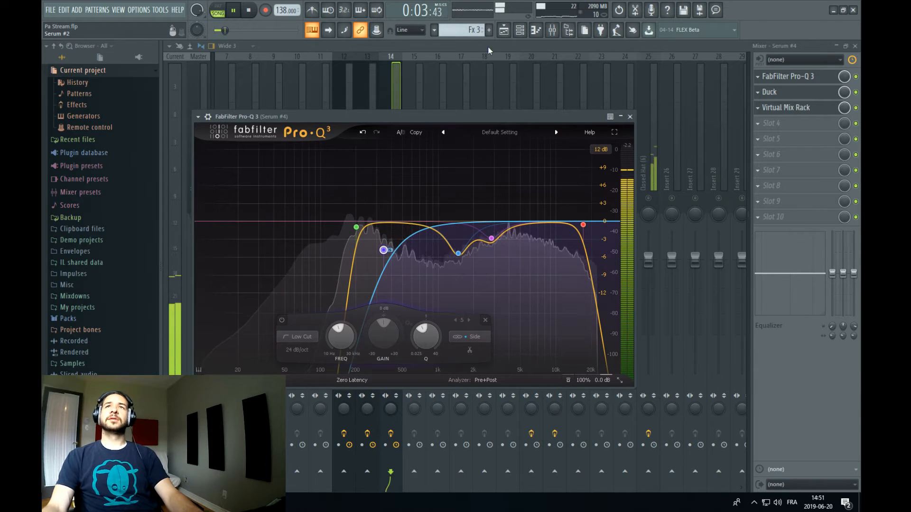
Examine the Mr Hyde and Serum #2 mixer tracks during playback, return to the playlist and stop the arrangement
{"action": "key", "text": "F5"}
{"action": "left_click", "coordinate": [552, 30]}
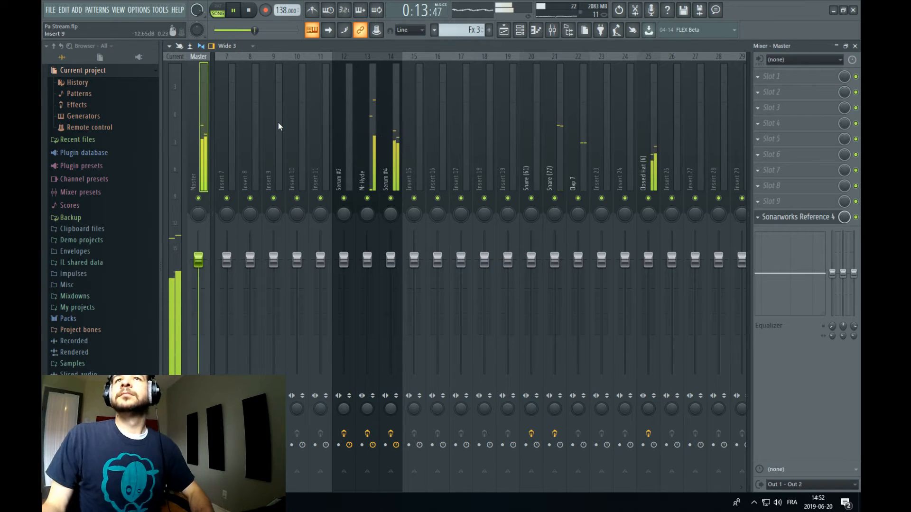
{"action": "left_click", "coordinate": [370, 142]}
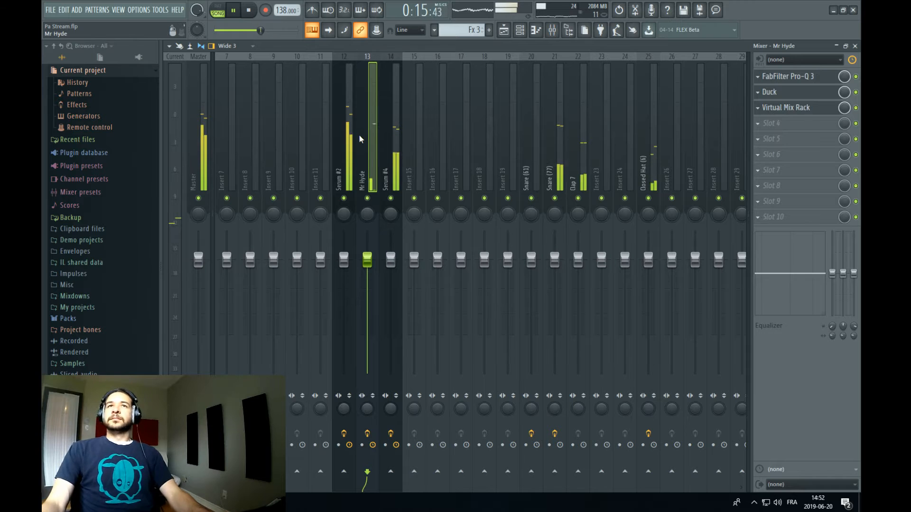
{"action": "left_click", "coordinate": [350, 142]}
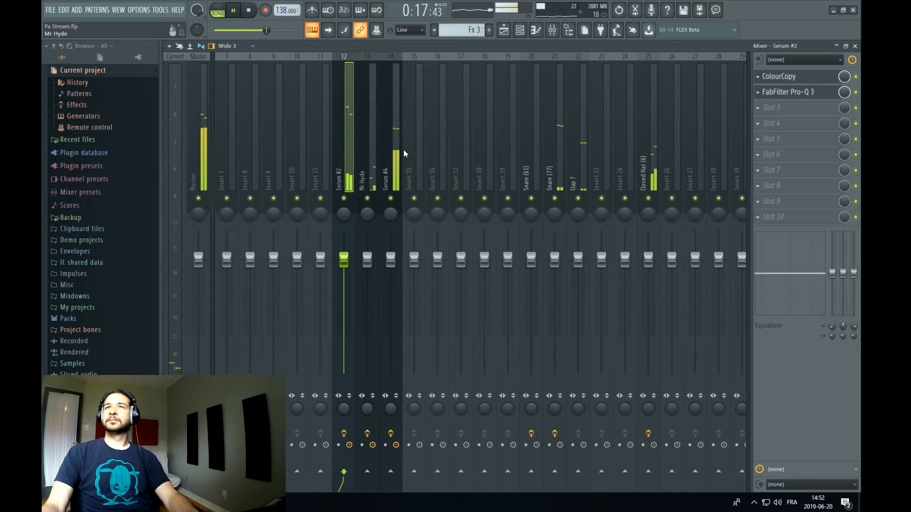
{"action": "key", "text": "F5"}
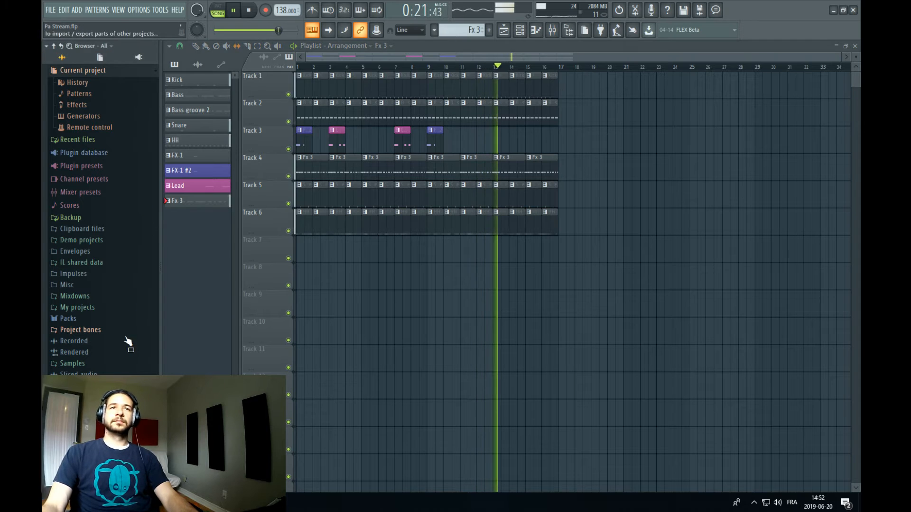
{"action": "key", "text": "space"}
Expand the Samples folder in the browser and rename the Fx 3 pattern to Roll Lead
{"action": "left_click", "coordinate": [97, 366]}
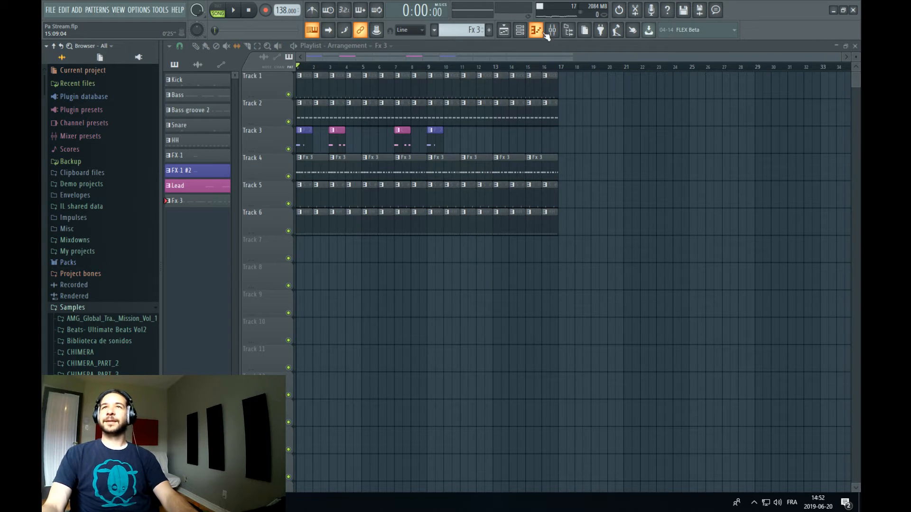
{"action": "left_click", "coordinate": [468, 29]}
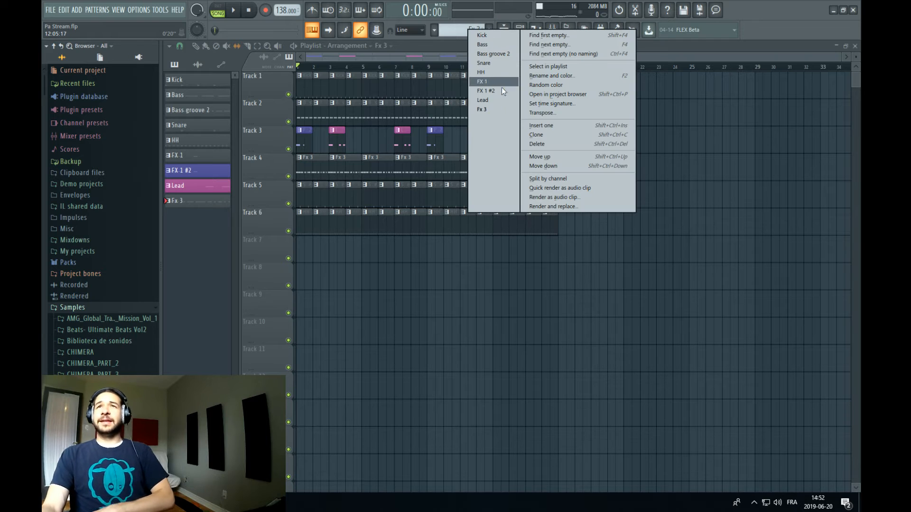
{"action": "left_click", "coordinate": [568, 75]}
{"action": "type", "text": "Ro"}
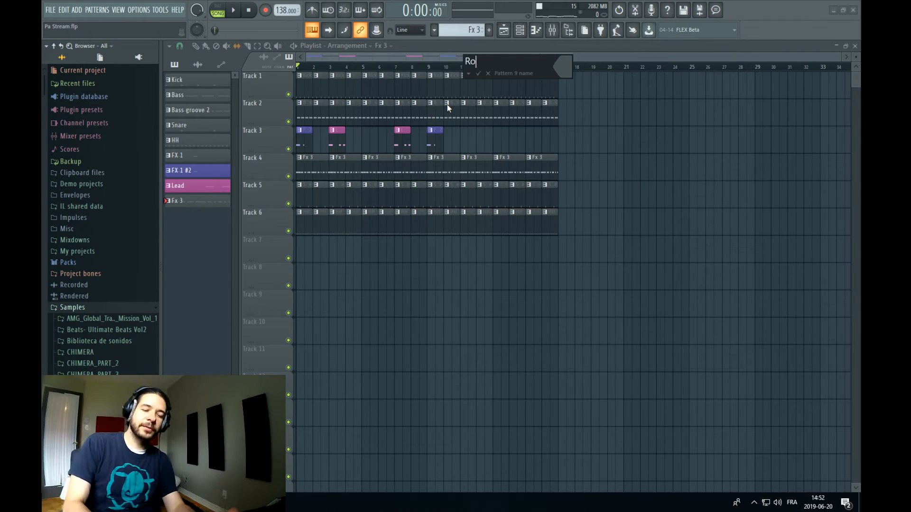
{"action": "type", "text": "ll Lead"}
{"action": "key", "text": "Return"}
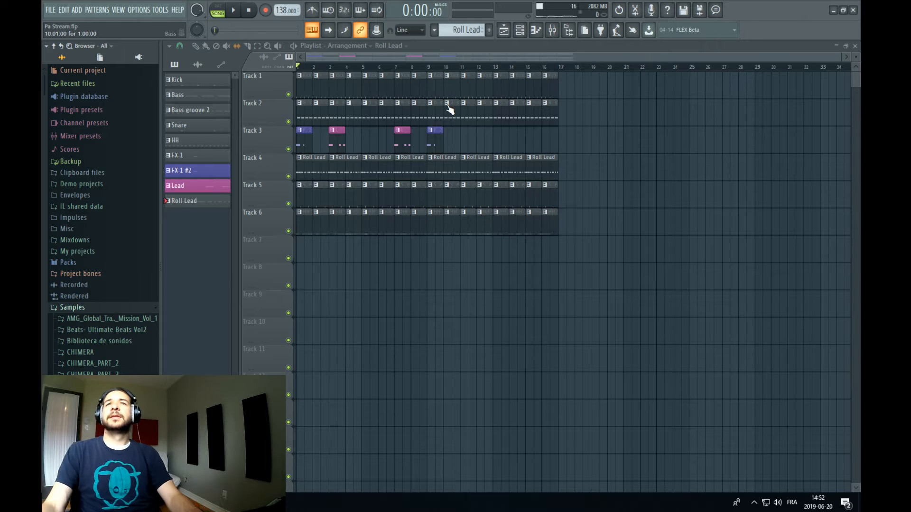
Close the channel rack and expand the Ghosthack Hero_2_Beta folder within the Samples library
{"action": "left_click", "coordinate": [527, 32]}
{"action": "left_click", "coordinate": [399, 47]}
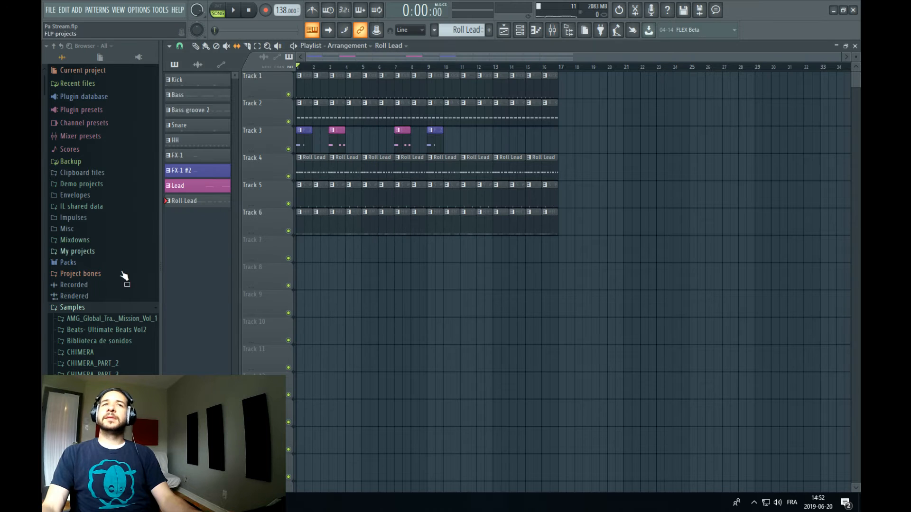
{"action": "scroll", "coordinate": [114, 313], "scroll_direction": "down", "scroll_amount": 5}
{"action": "scroll", "coordinate": [116, 344], "scroll_direction": "down", "scroll_amount": 4}
{"action": "left_click", "coordinate": [113, 355]}
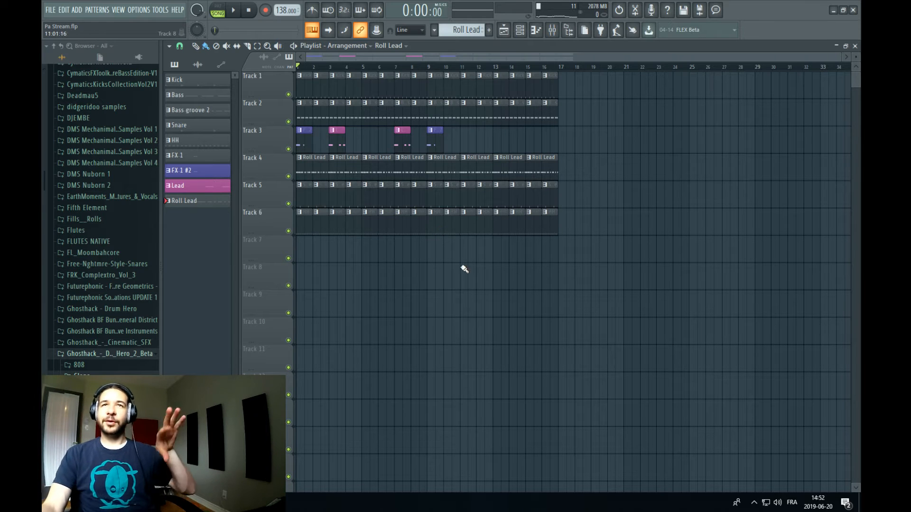
Create a new pattern named Lead 2
{"action": "left_click", "coordinate": [505, 31]}
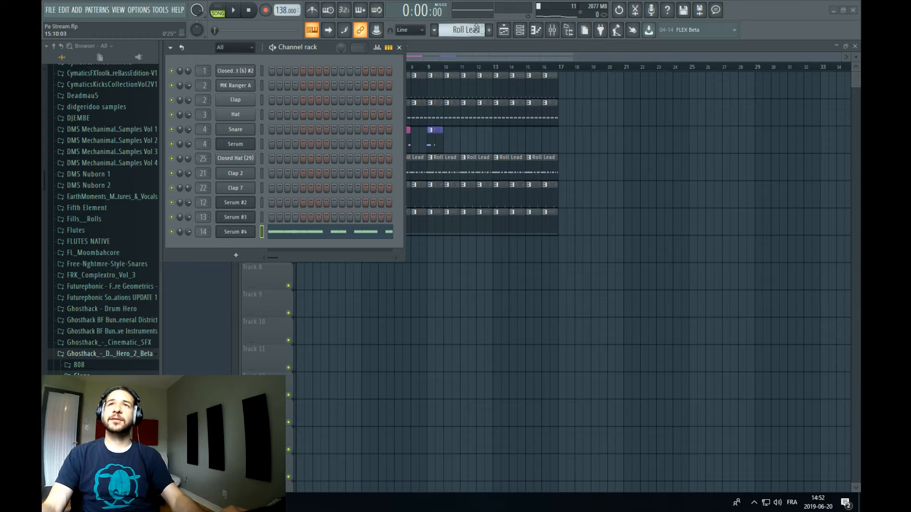
{"action": "left_click", "coordinate": [491, 30]}
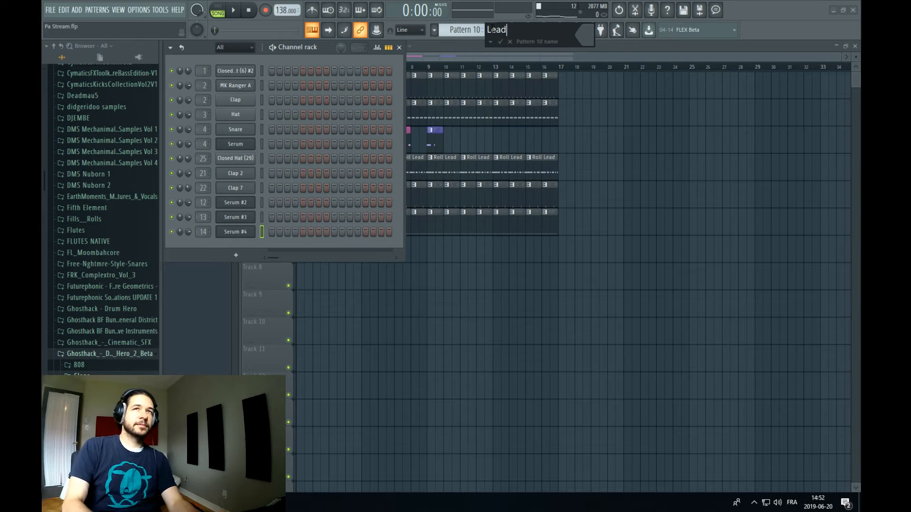
{"action": "type", "text": "Lead 2"}
{"action": "key", "text": "Return"}
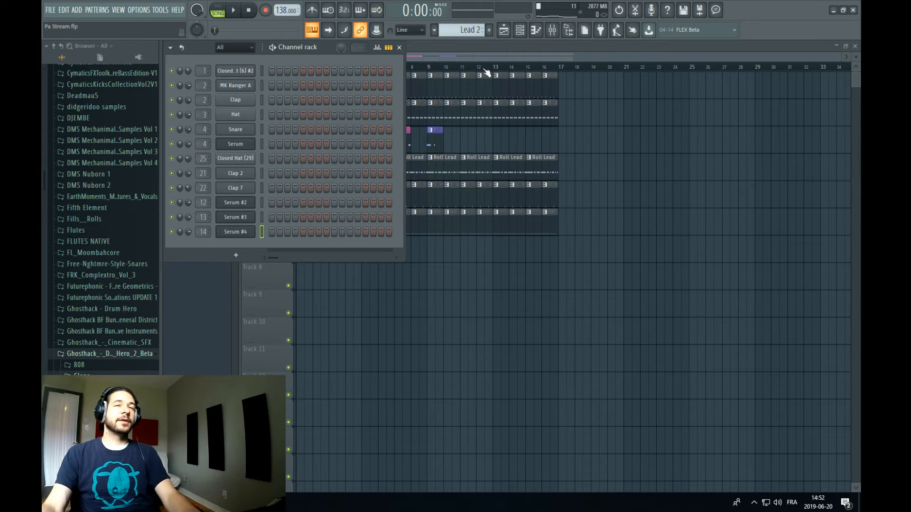
Add a new Serum channel and load the Lead - Polaris preset from the Ghosthack Psytrance Awakening Vol 3 folder
{"action": "left_click", "coordinate": [237, 256]}
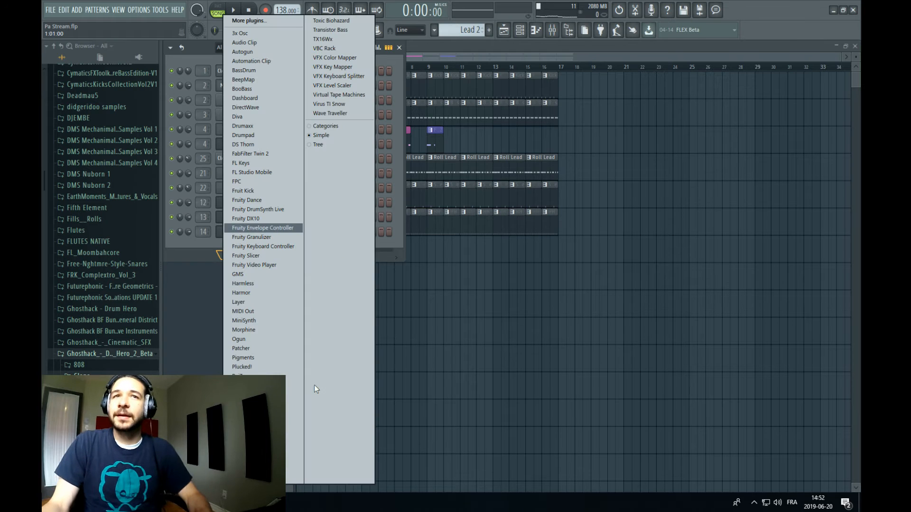
{"action": "left_click", "coordinate": [263, 432]}
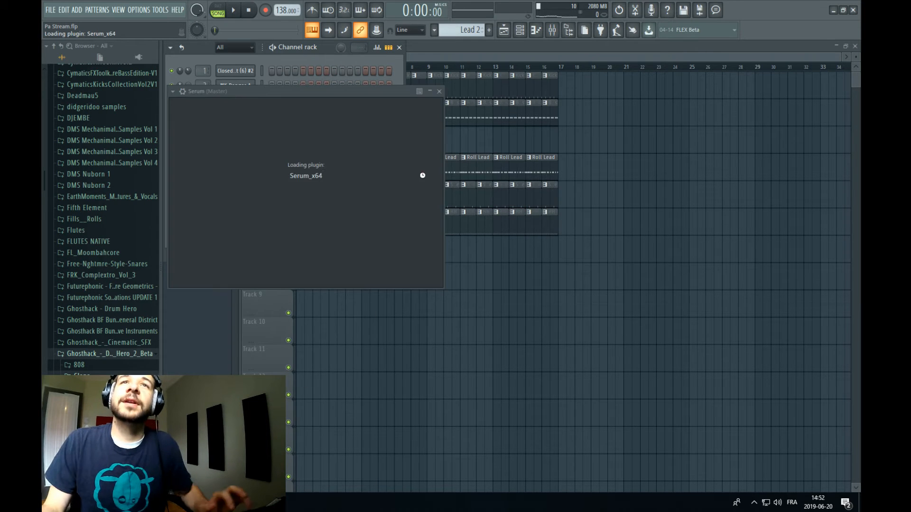
{"action": "left_click", "coordinate": [404, 106]}
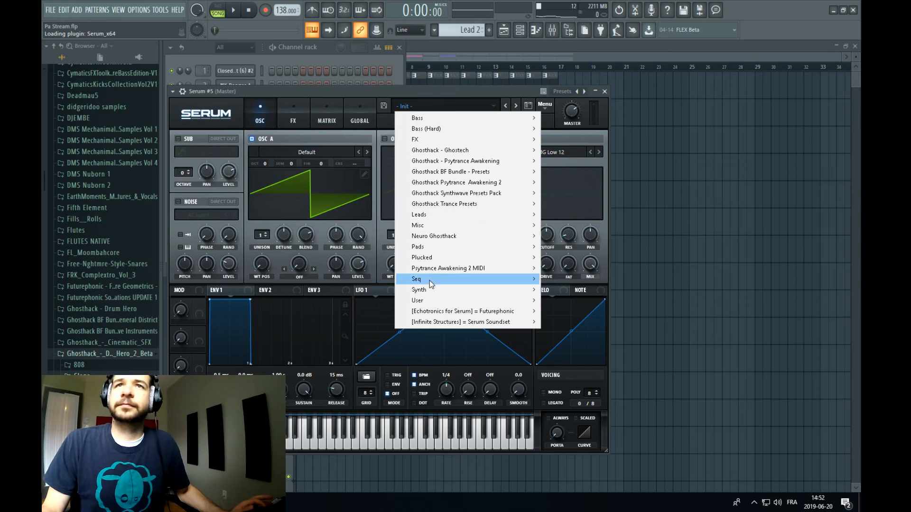
{"action": "mouse_move", "coordinate": [463, 300]}
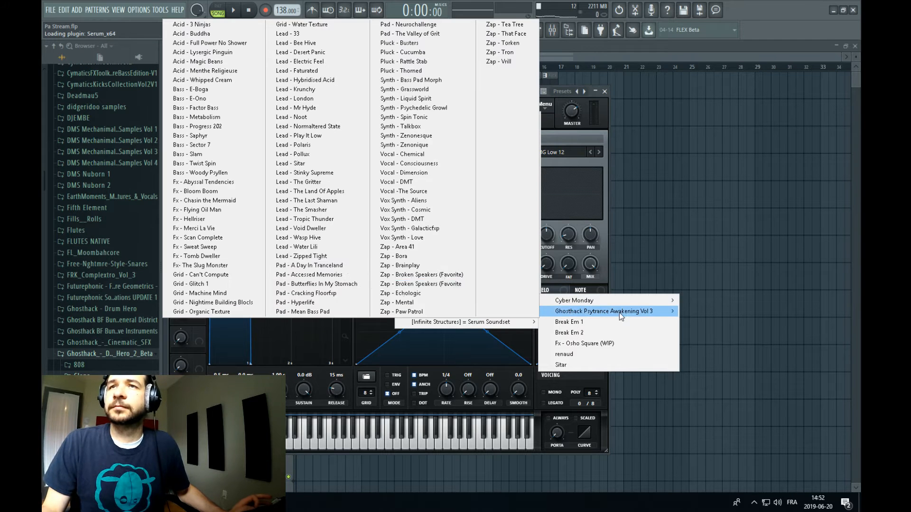
{"action": "mouse_move", "coordinate": [617, 312]}
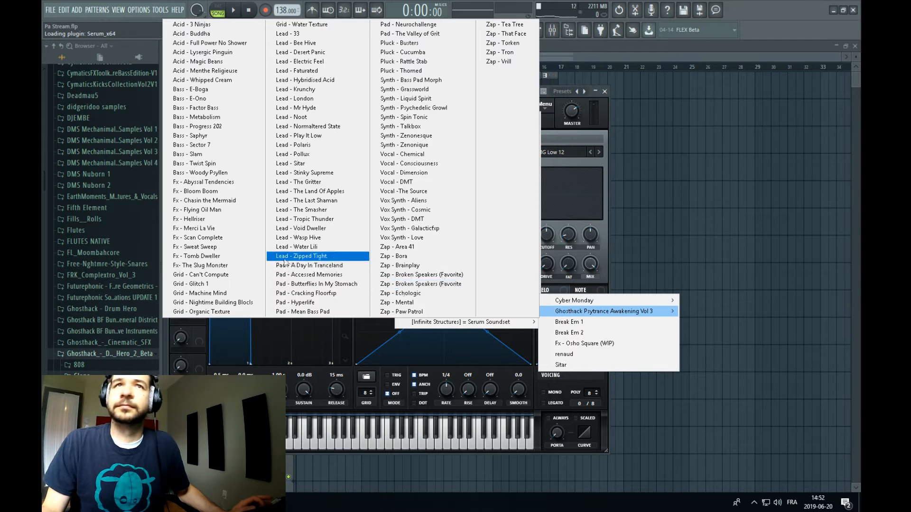
{"action": "left_click", "coordinate": [334, 149]}
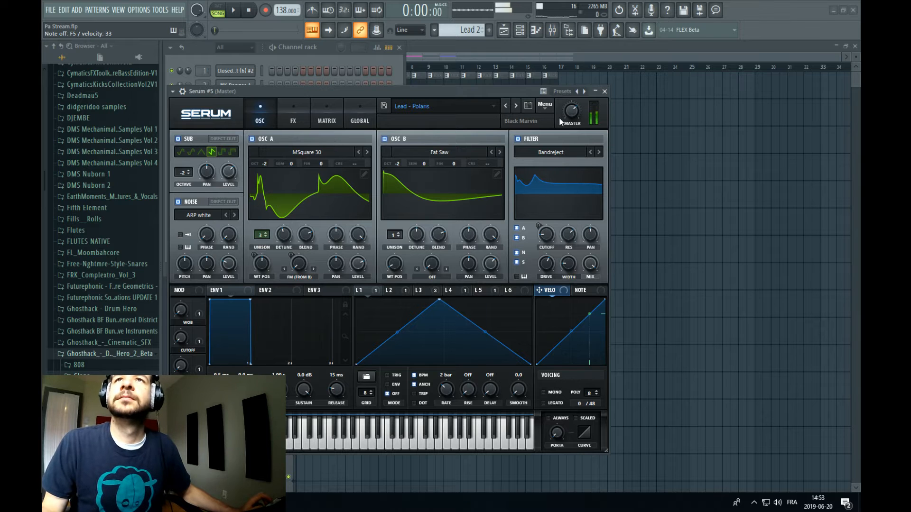
Audition the following lead presets, trying the Color macro on Lead - Pollux, and settle on Lead - Stinky Supreme
{"action": "left_click", "coordinate": [517, 107]}
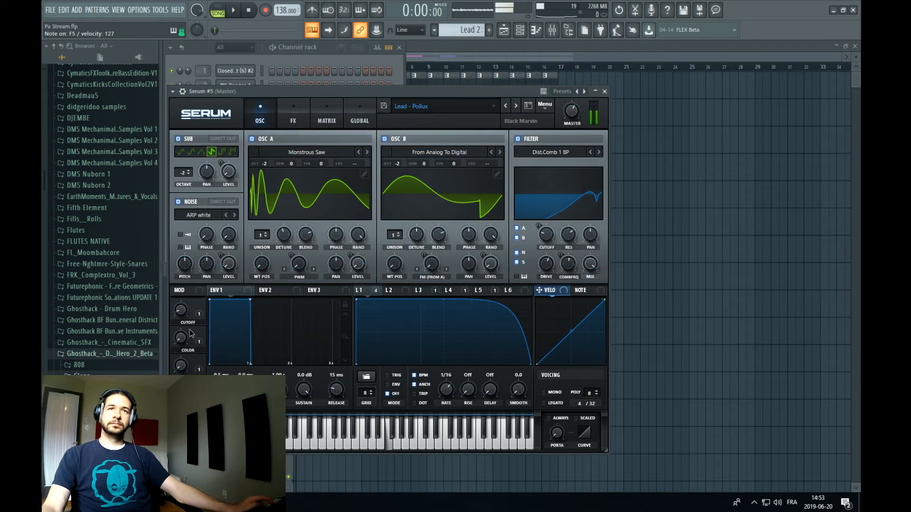
{"action": "mouse_move", "coordinate": [182, 341]}
{"action": "left_mouse_down"}
{"action": "mouse_move", "coordinate": [181, 292]}
{"action": "mouse_move", "coordinate": [181, 344]}
{"action": "left_mouse_up"}
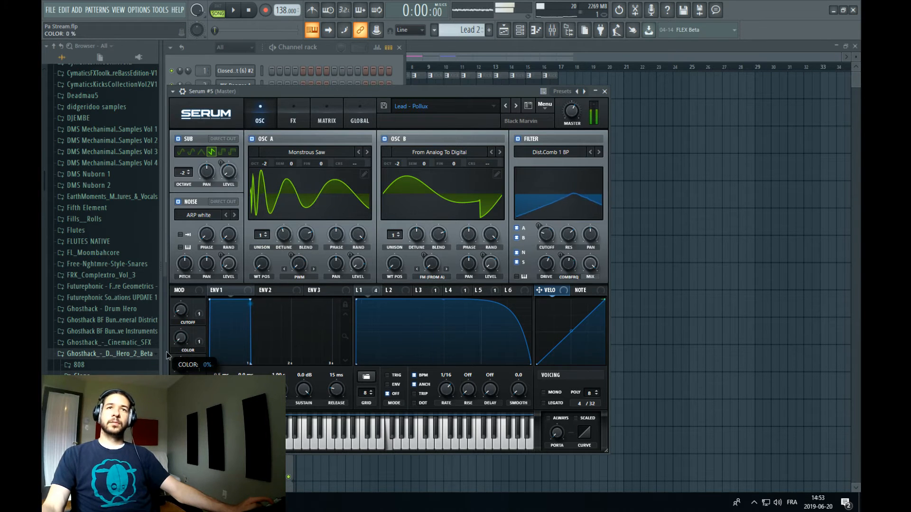
{"action": "left_click", "coordinate": [515, 105]}
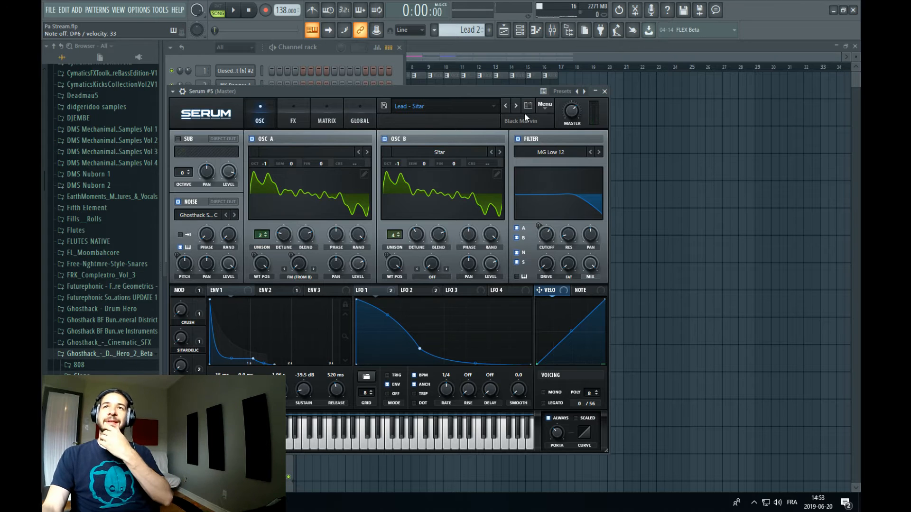
{"action": "left_click", "coordinate": [517, 106]}
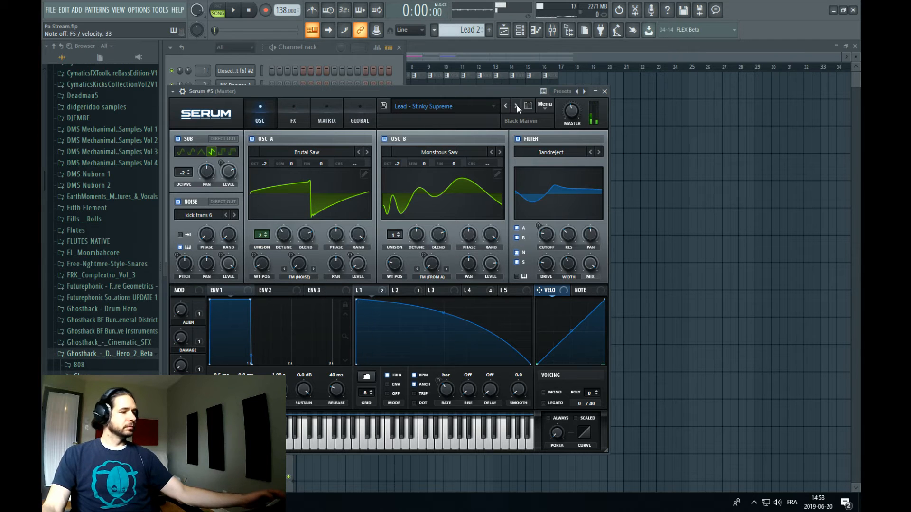
Check LFOs 2 to 5 of the Serum preset and bypass all destinations of LFO 4
{"action": "left_click", "coordinate": [402, 290]}
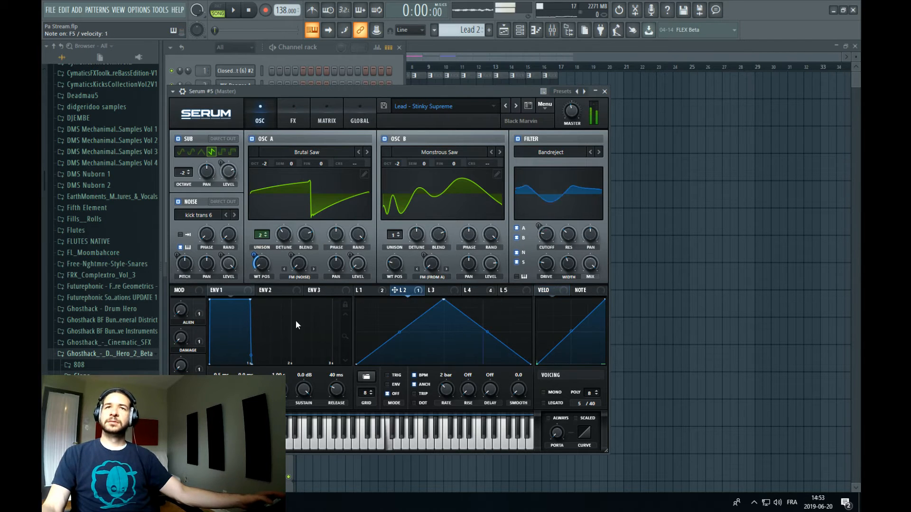
{"action": "left_click", "coordinate": [431, 290]}
{"action": "left_click", "coordinate": [468, 291]}
{"action": "left_click", "coordinate": [510, 291]}
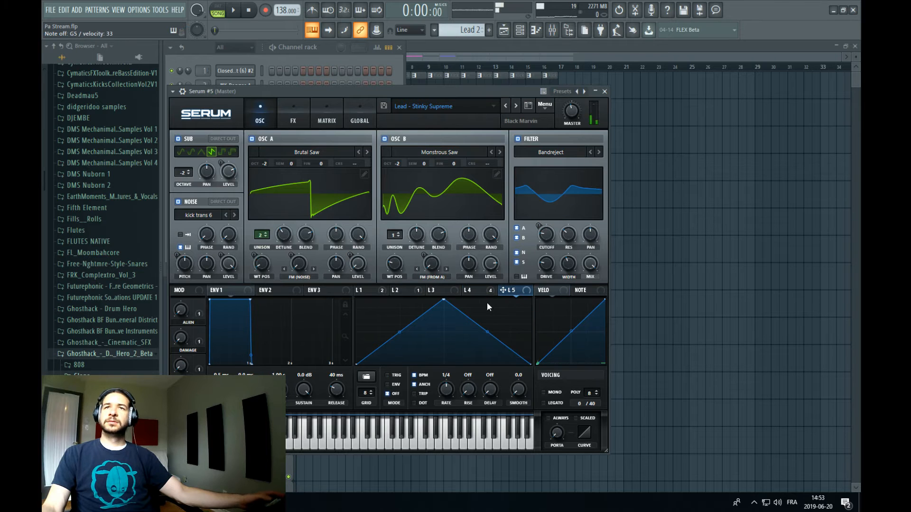
{"action": "left_click", "coordinate": [474, 290]}
{"action": "right_click", "coordinate": [474, 291]}
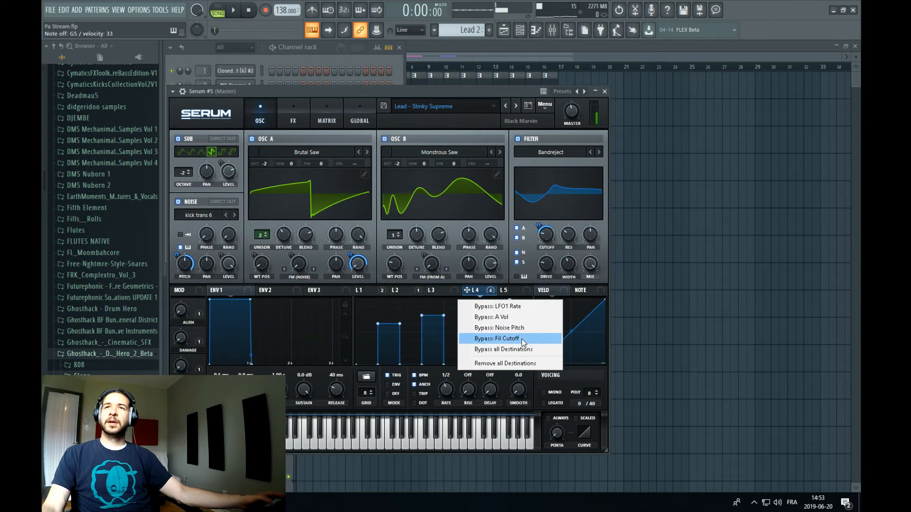
{"action": "left_click", "coordinate": [518, 349]}
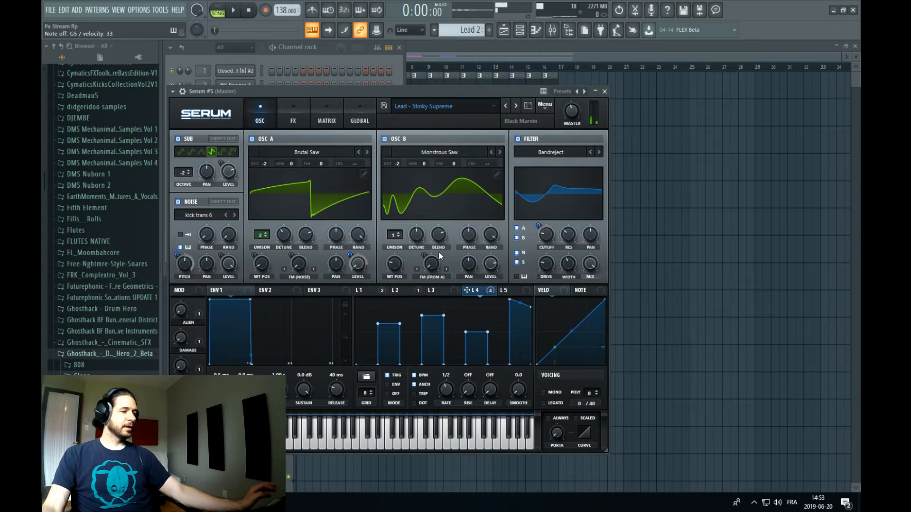
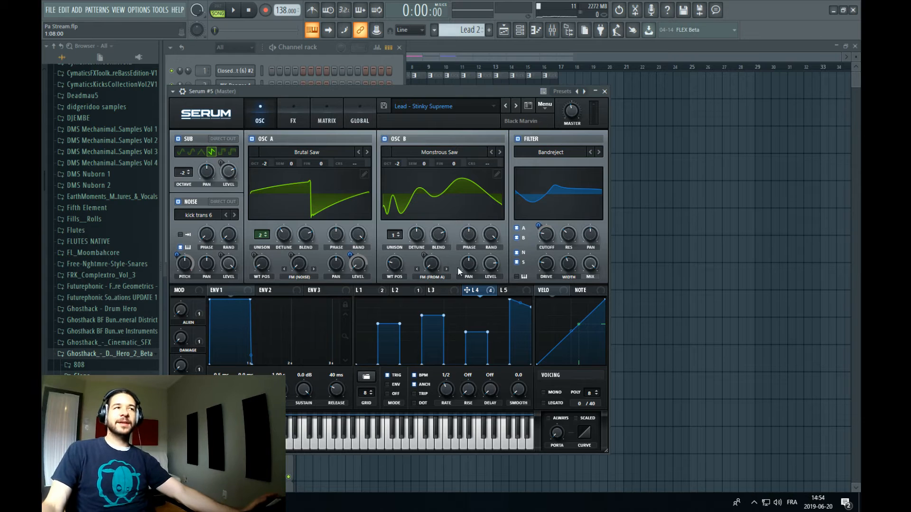
Reactivate all LFO 4 destinations to compare the sound, and bypass them all again
{"action": "right_click", "coordinate": [485, 286]}
{"action": "left_click", "coordinate": [603, 332]}
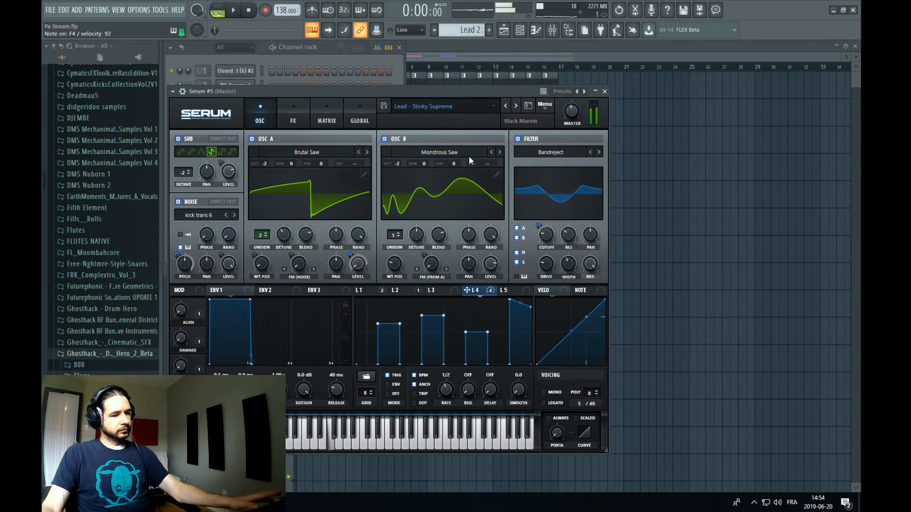
{"action": "left_click", "coordinate": [349, 46]}
{"action": "left_click", "coordinate": [449, 88]}
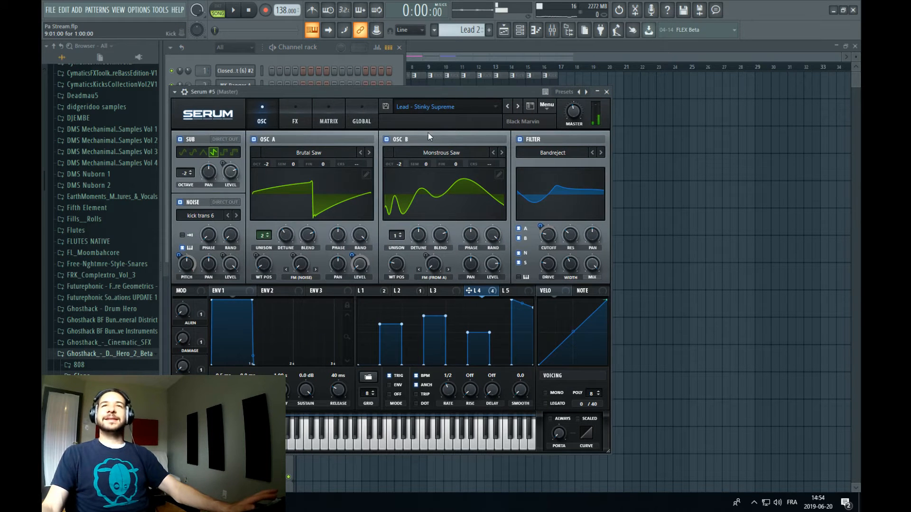
{"action": "left_click", "coordinate": [491, 290]}
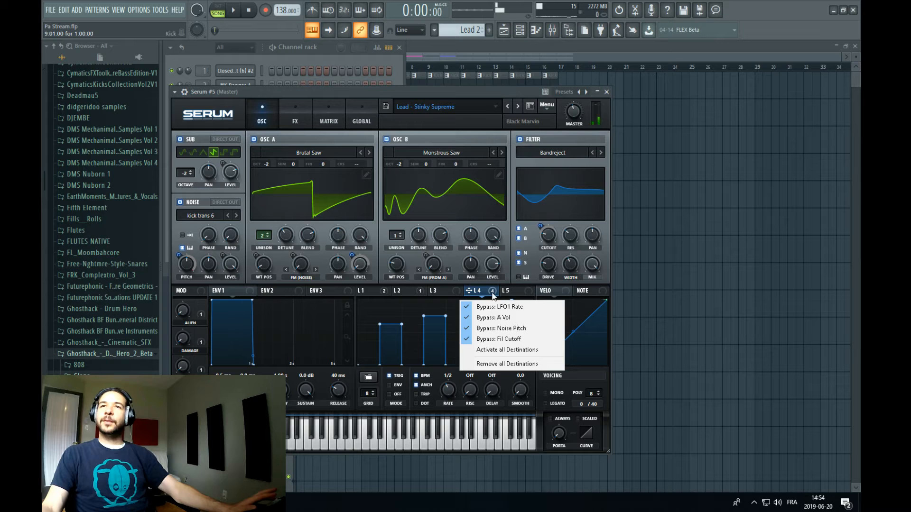
{"action": "left_click", "coordinate": [525, 351]}
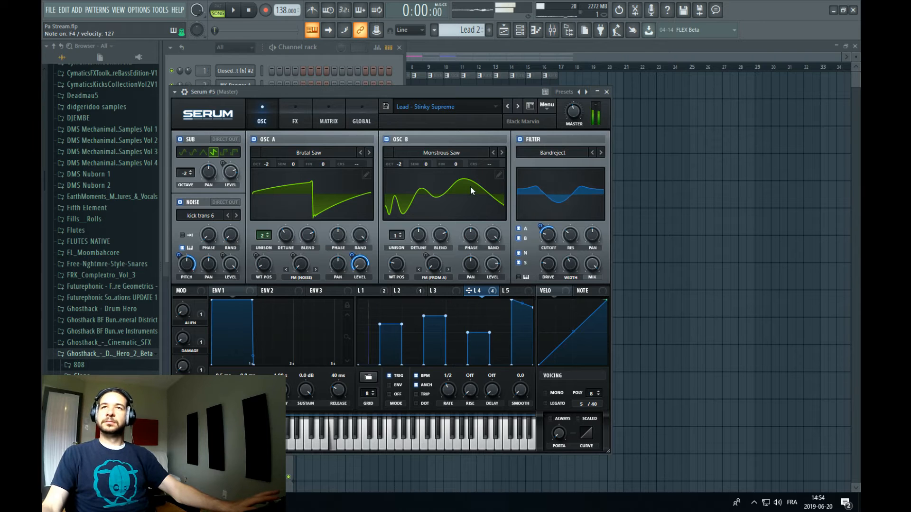
{"action": "right_click", "coordinate": [479, 291]}
{"action": "left_click", "coordinate": [505, 350]}
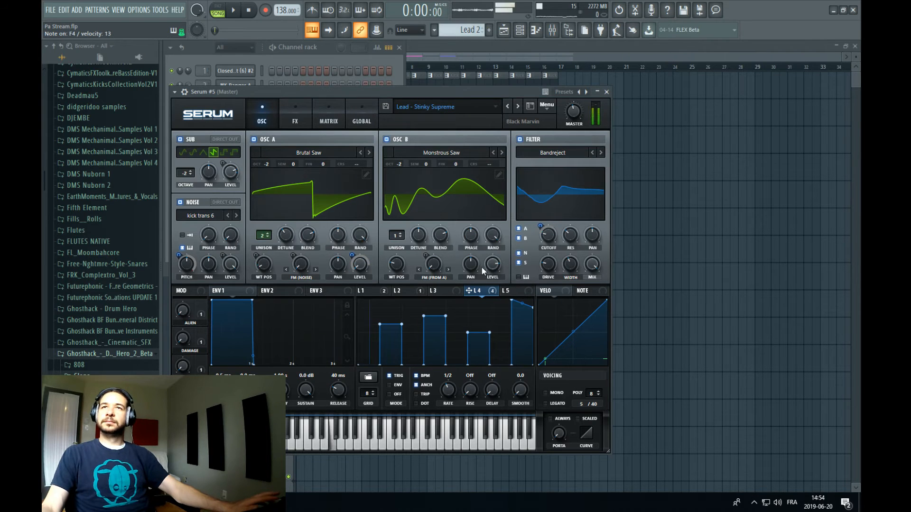
Open the piano roll of the Serum #5 channel
{"action": "left_click", "coordinate": [334, 69]}
{"action": "right_click", "coordinate": [248, 253]}
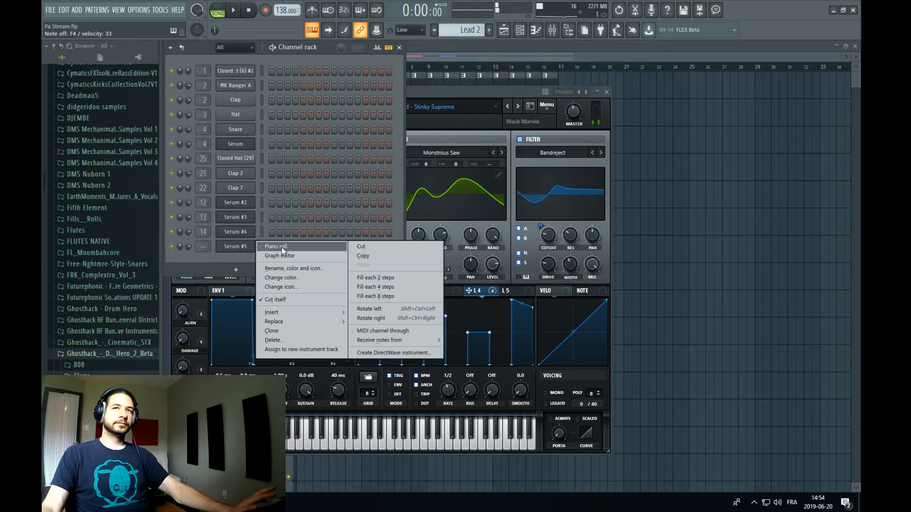
{"action": "left_click", "coordinate": [281, 246]}
Set the piano roll snap to Line and place short F4 notes at steps 1 and 4 of bar 1, playing them in pattern mode
{"action": "left_click_drag", "start_coordinate": [207, 111], "coordinate": [192, 110]}
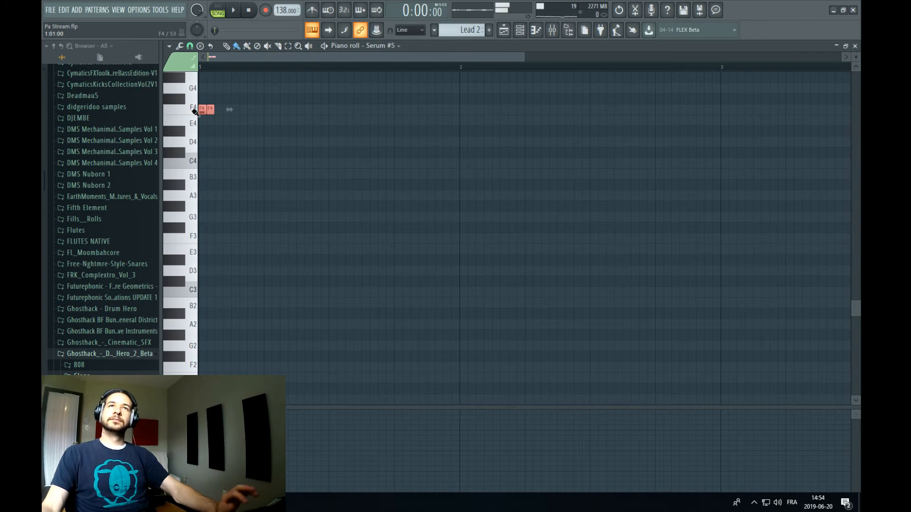
{"action": "left_click", "coordinate": [190, 46]}
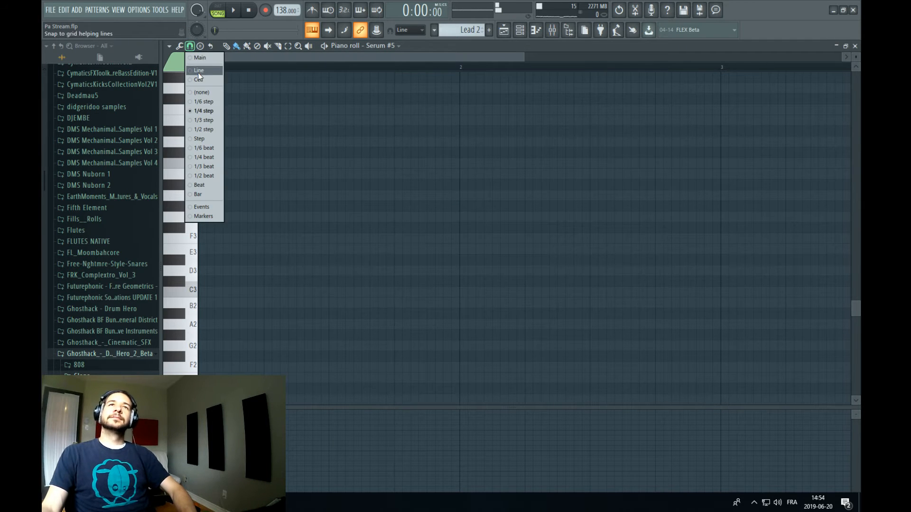
{"action": "left_click", "coordinate": [198, 71]}
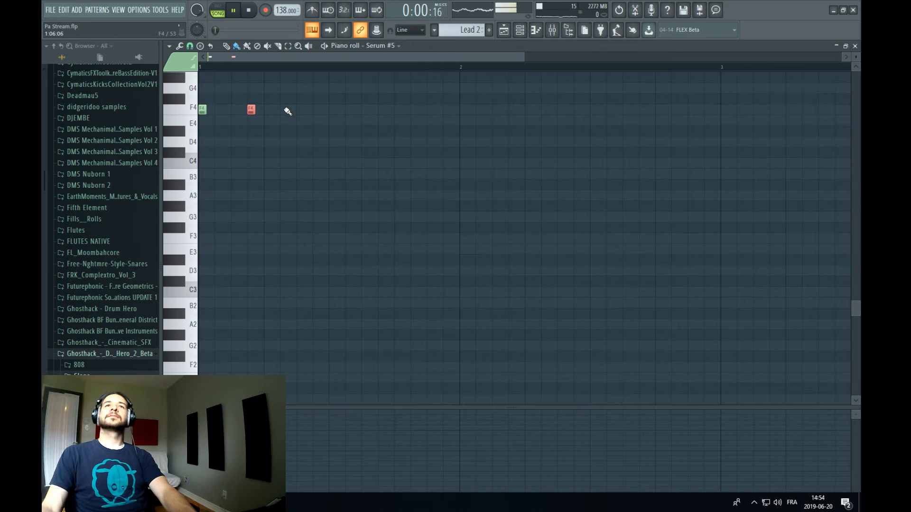
{"action": "left_click", "coordinate": [231, 10]}
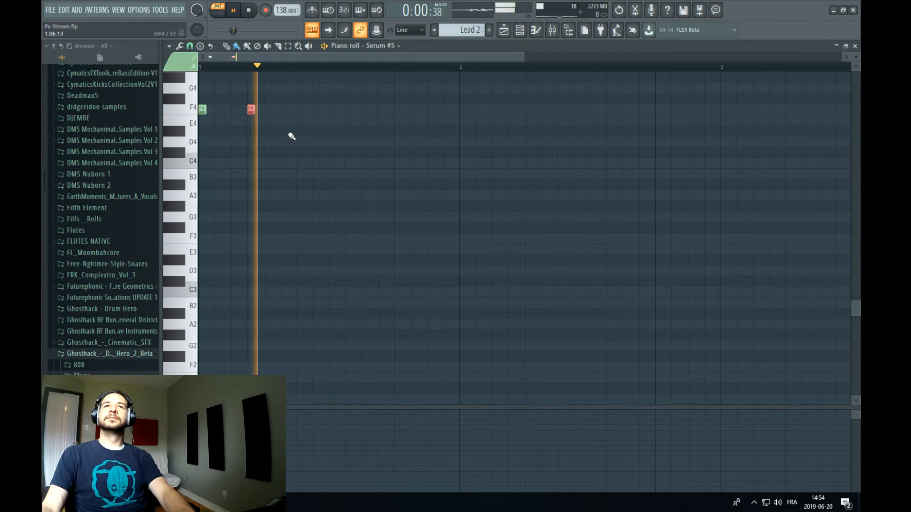
{"action": "scroll", "coordinate": [278, 138], "scroll_direction": "up", "scroll_amount": 4}
{"action": "key", "text": "space"}
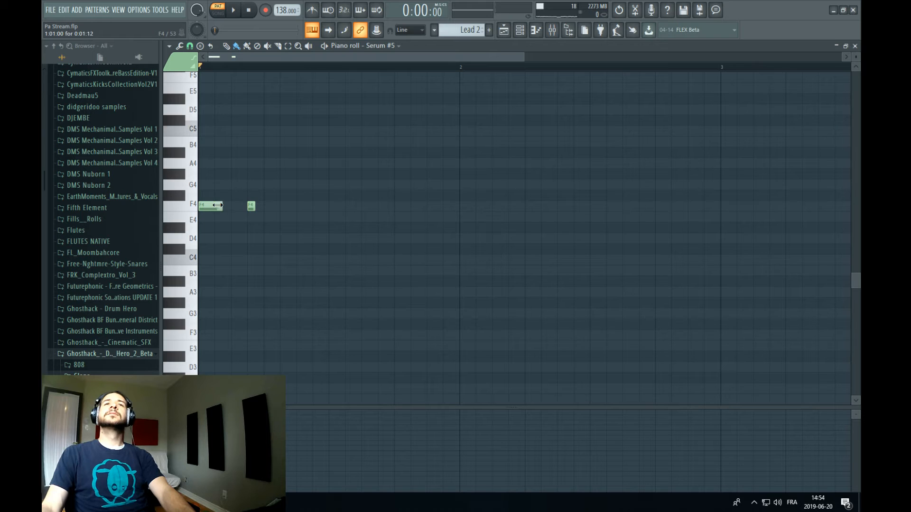
Set the piano roll snap to 1/4 step and make both F4 notes one step long
{"action": "left_click", "coordinate": [195, 46]}
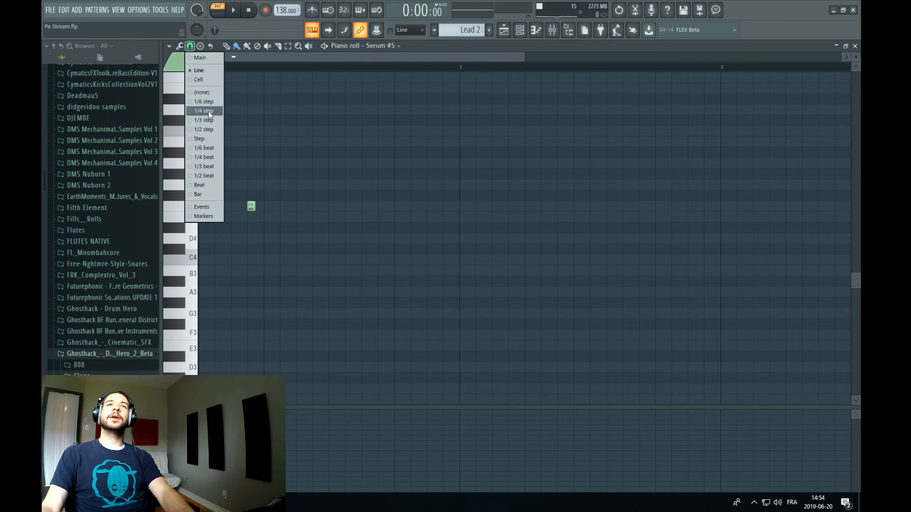
{"action": "left_click", "coordinate": [208, 111]}
{"action": "left_click", "coordinate": [211, 206]}
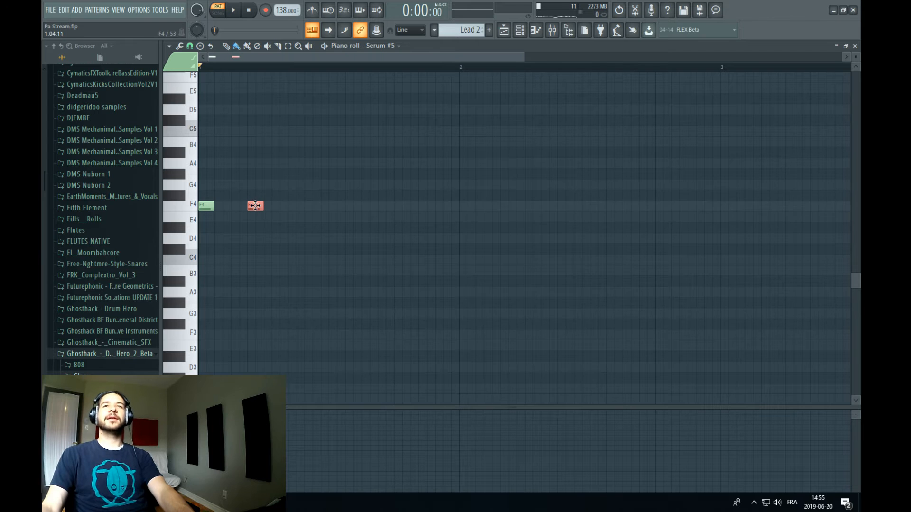
Change the snap setting and add one-step F4 notes at steps 6 and 8 of bar 1, deleting the off-grid third note
{"action": "key", "text": "space"}
{"action": "left_click", "coordinate": [306, 207]}
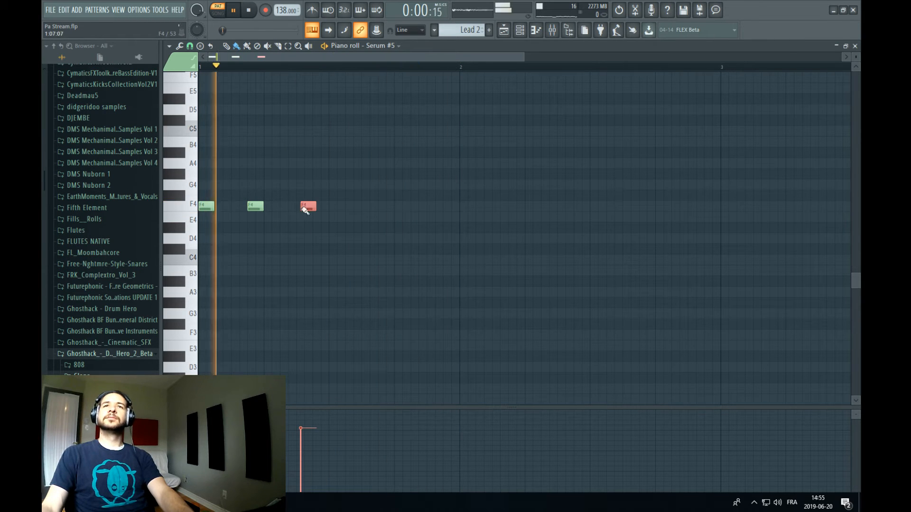
{"action": "key", "text": "space"}
{"action": "left_click", "coordinate": [199, 49]}
{"action": "left_click", "coordinate": [211, 78]}
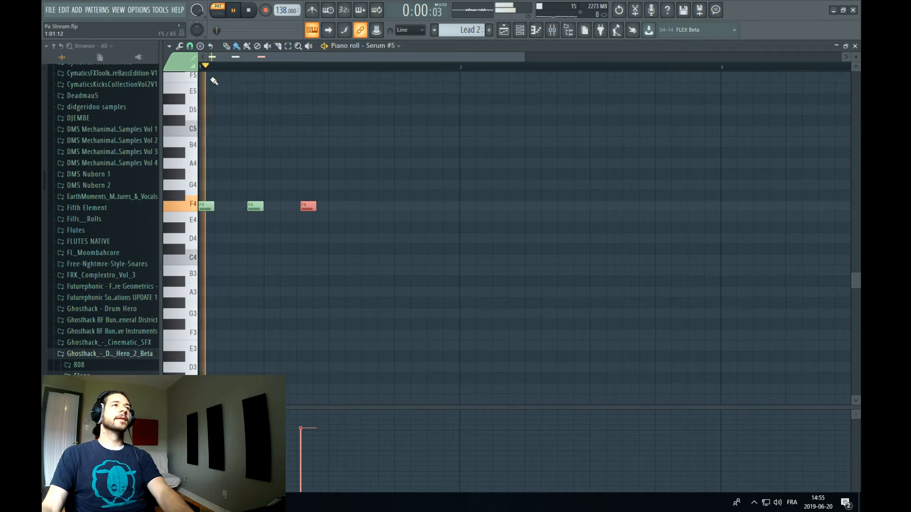
{"action": "key", "text": "space"}
{"action": "left_click", "coordinate": [287, 206]}
{"action": "right_click", "coordinate": [309, 206]}
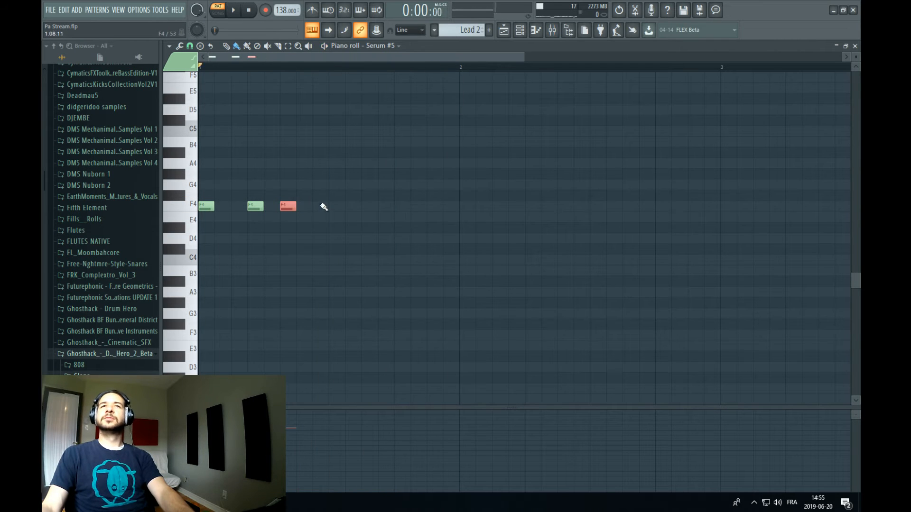
{"action": "left_click", "coordinate": [320, 206]}
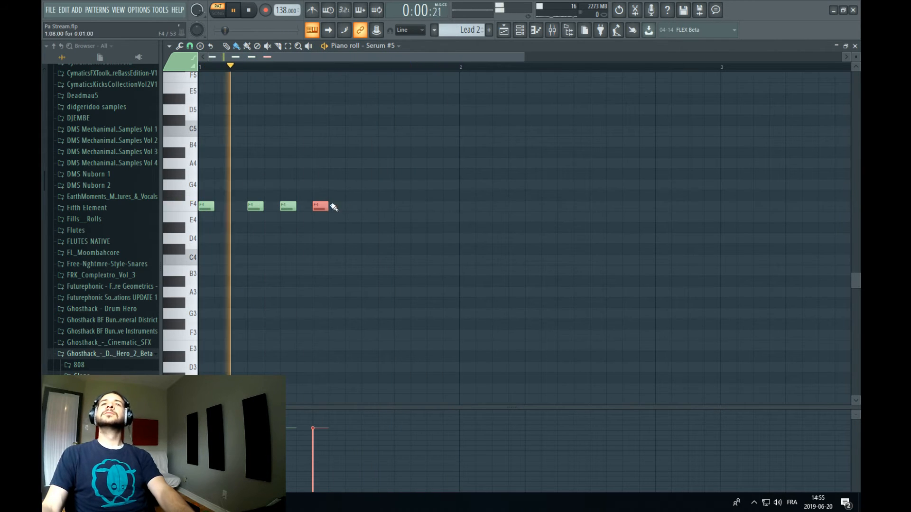
Delete the F4 note at step 8 and add one-step F4 notes at steps 10, 12 and 15 of bar 1
{"action": "left_click", "coordinate": [352, 206]}
{"action": "right_click", "coordinate": [321, 205]}
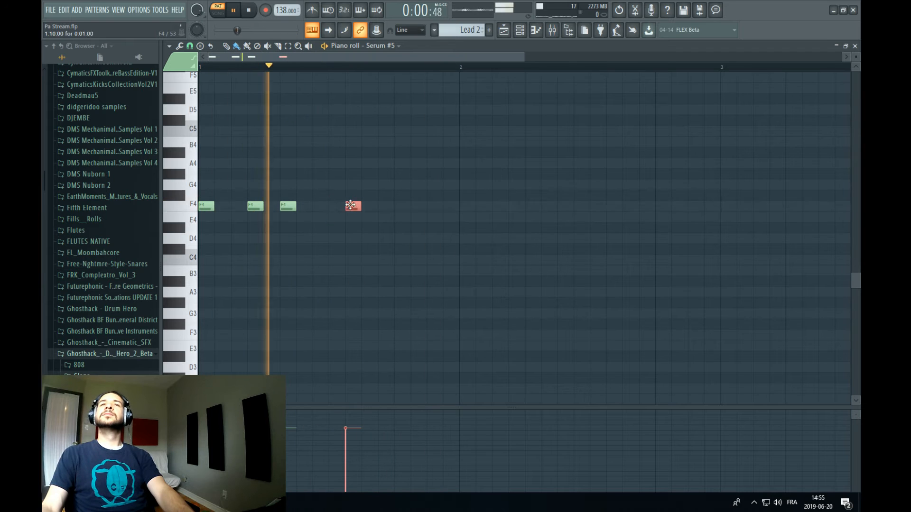
{"action": "left_click", "coordinate": [385, 206]}
{"action": "left_click", "coordinate": [434, 206]}
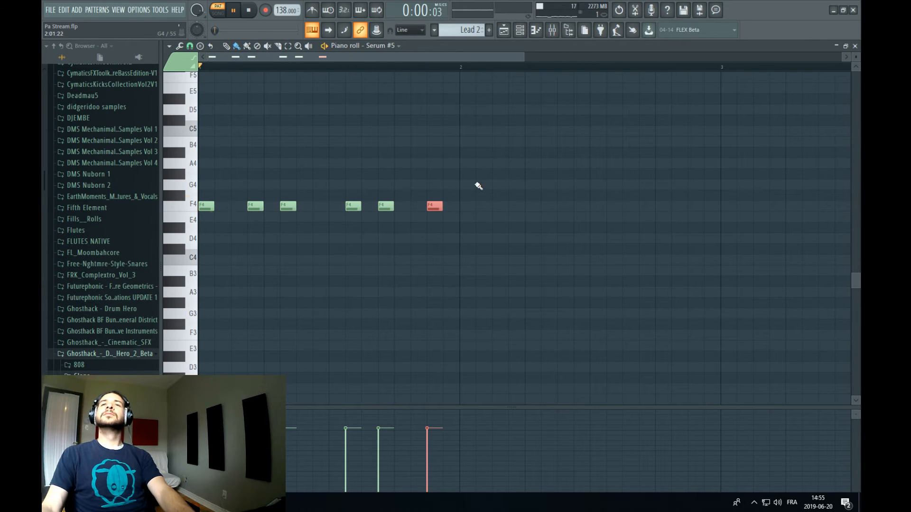
Duplicate all the F4 notes one octave up to F5, shifted one step later, and play the pattern
{"action": "key", "text": "ctrl+a"}
{"action": "key", "text": "space"}
{"action": "scroll", "coordinate": [270, 269], "scroll_direction": "up", "scroll_amount": 2}
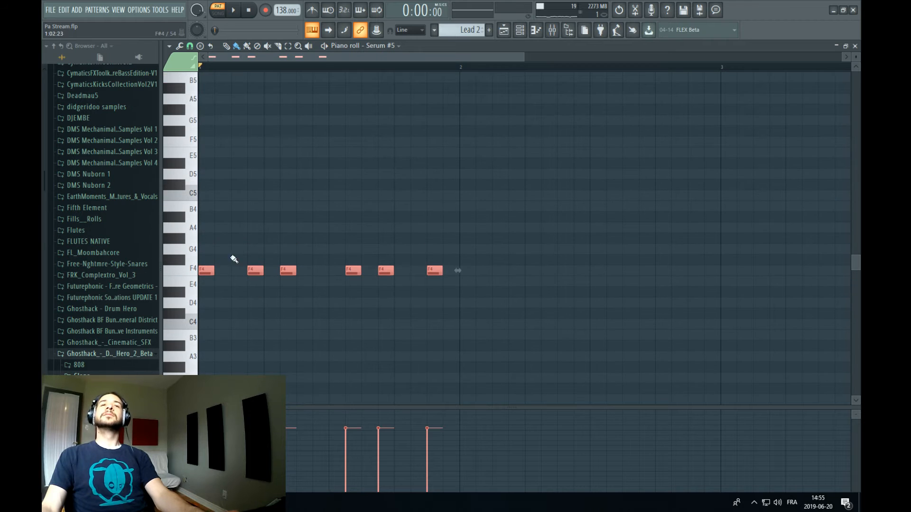
{"action": "left_click_drag", "start_coordinate": [206, 269], "coordinate": [222, 141]}
{"action": "key", "text": "space"}
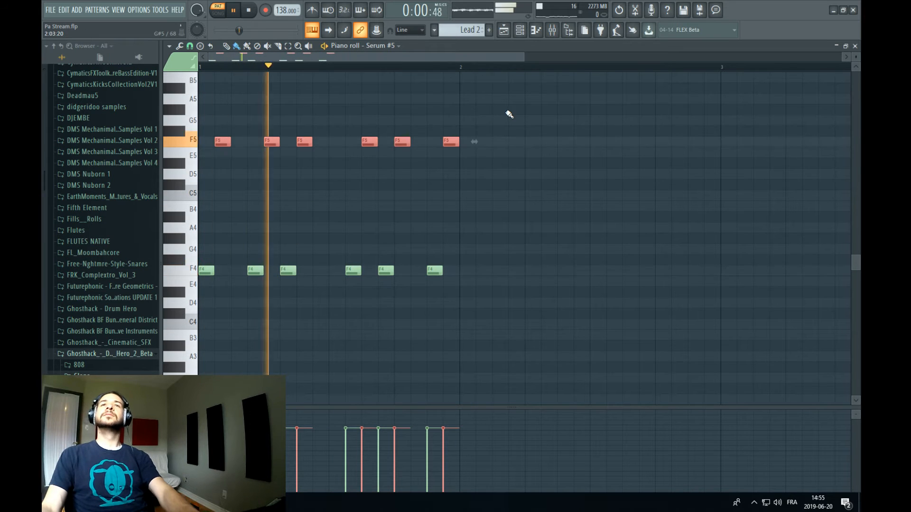
Try single F4, B4, D#5, F#5 and G5 notes in the gap around steps 8 and 9, deleting each one
{"action": "left_click", "coordinate": [320, 271]}
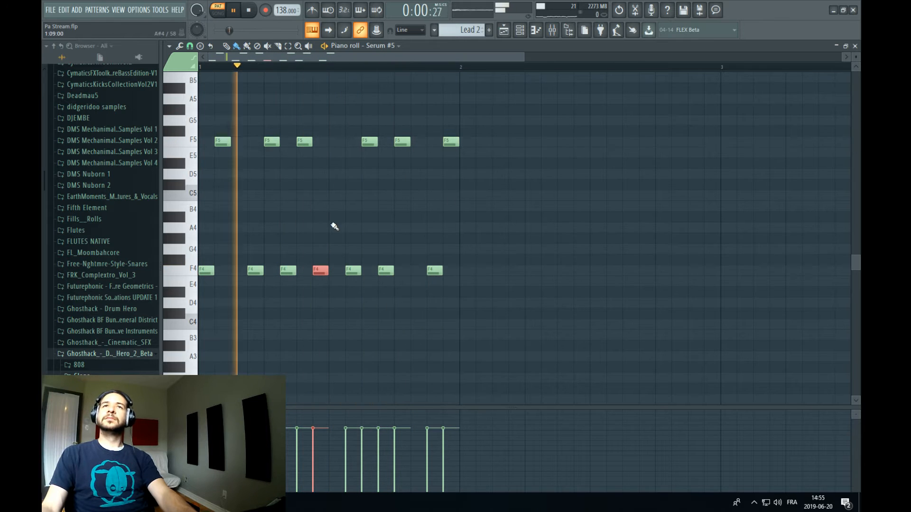
{"action": "right_click", "coordinate": [326, 271]}
{"action": "left_click", "coordinate": [321, 195]}
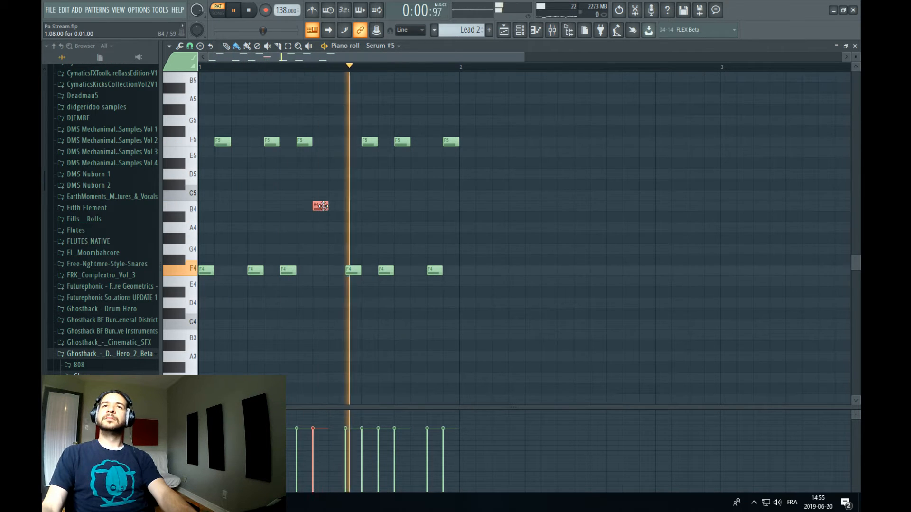
{"action": "right_click", "coordinate": [321, 195]}
{"action": "left_click", "coordinate": [334, 164]}
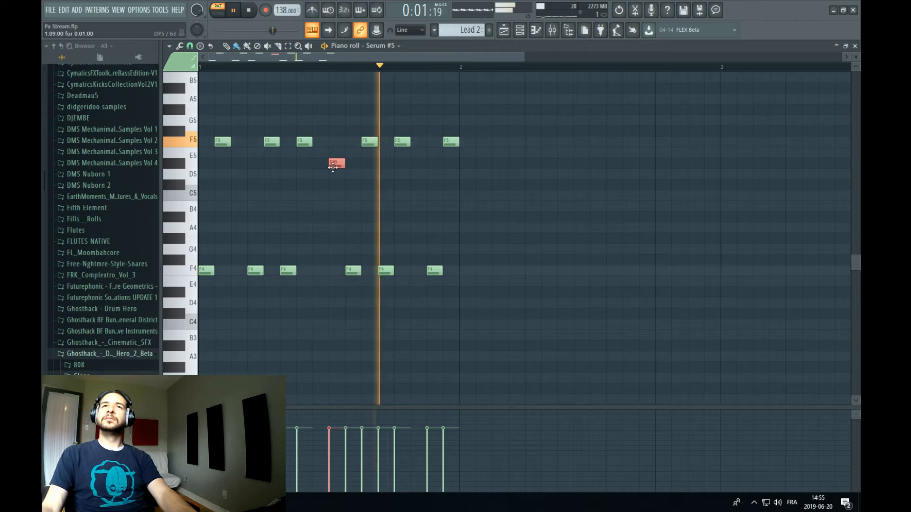
{"action": "right_click", "coordinate": [333, 165]}
{"action": "left_click", "coordinate": [334, 131]}
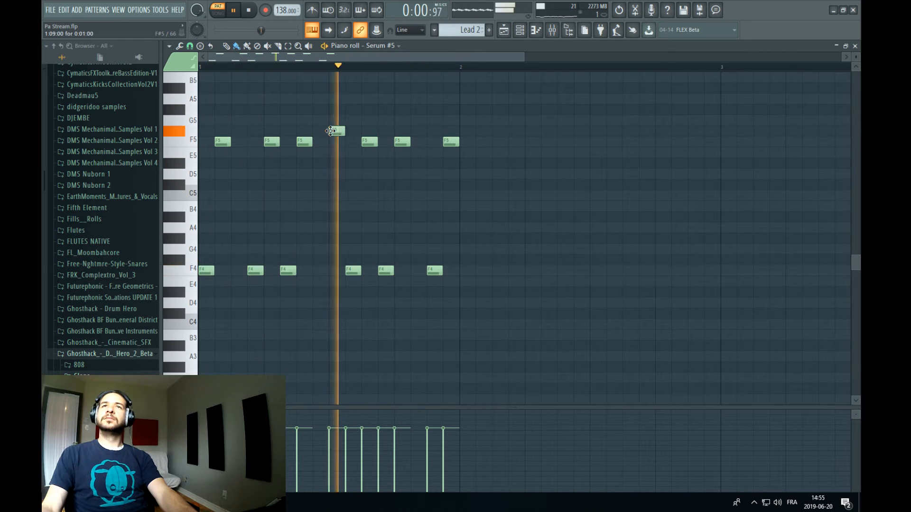
{"action": "mouse_move", "coordinate": [335, 129]}
{"action": "left_mouse_down"}
{"action": "mouse_move", "coordinate": [334, 103]}
{"action": "mouse_move", "coordinate": [337, 122]}
{"action": "left_mouse_up"}
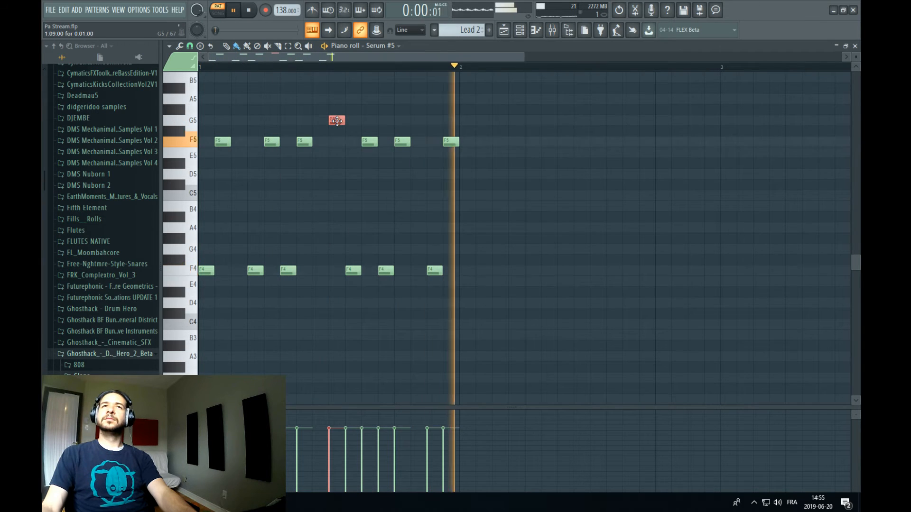
{"action": "right_click", "coordinate": [340, 122]}
Add an F4 note at step 8 of bar 1, lengthen it to two steps, and stop playback
{"action": "left_click", "coordinate": [319, 270]}
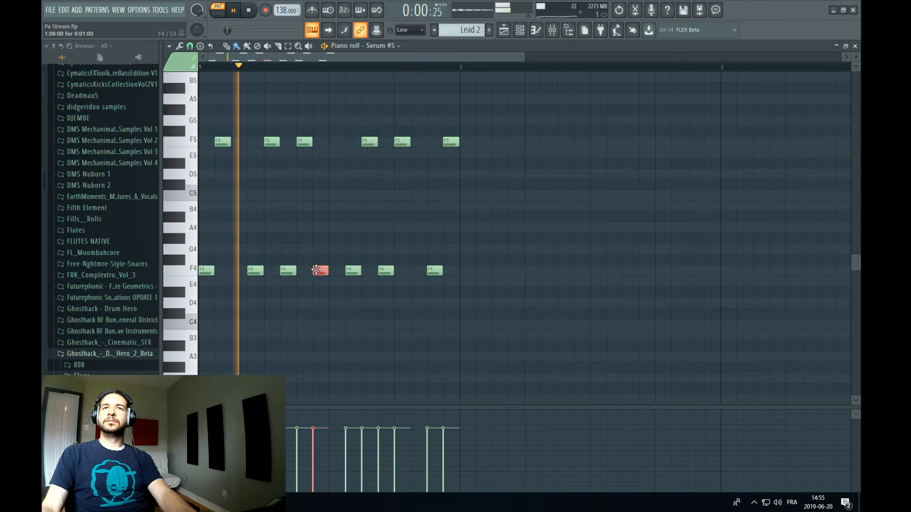
{"action": "left_click_drag", "start_coordinate": [327, 270], "coordinate": [345, 270]}
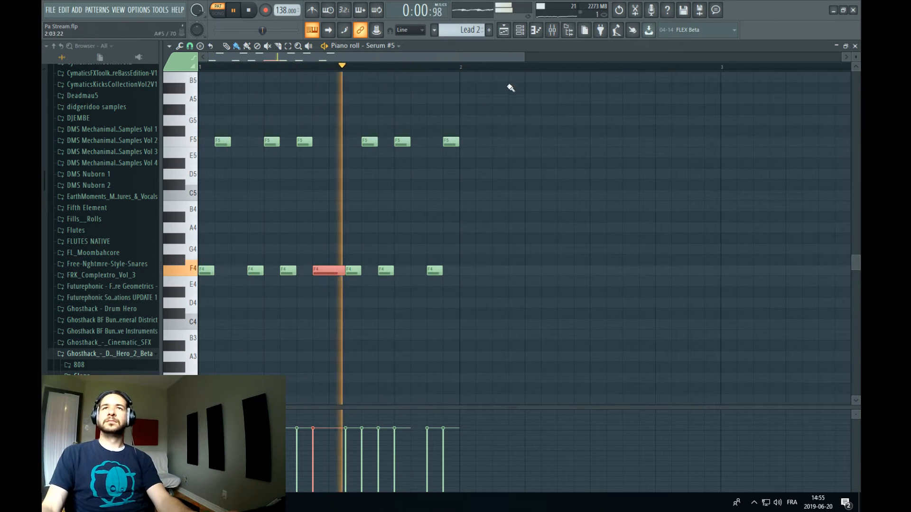
{"action": "left_click_drag", "start_coordinate": [530, 116], "coordinate": [467, 274]}
{"action": "key", "text": "space"}
Place the Lead 2 pattern at bar 1 of playlist track 7 and play the song with track 3 muted
{"action": "key", "text": "F5"}
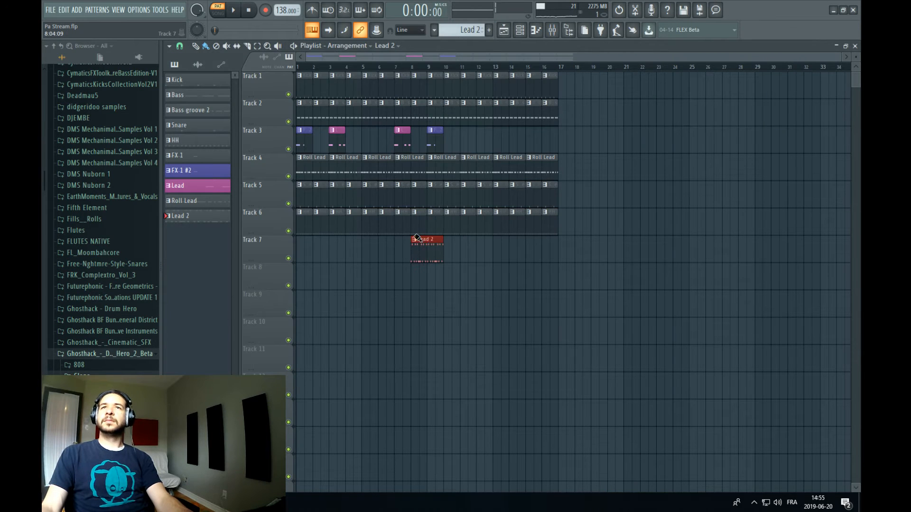
{"action": "left_click_drag", "start_coordinate": [407, 244], "coordinate": [301, 243]}
{"action": "left_click", "coordinate": [288, 149]}
{"action": "key", "text": "space"}
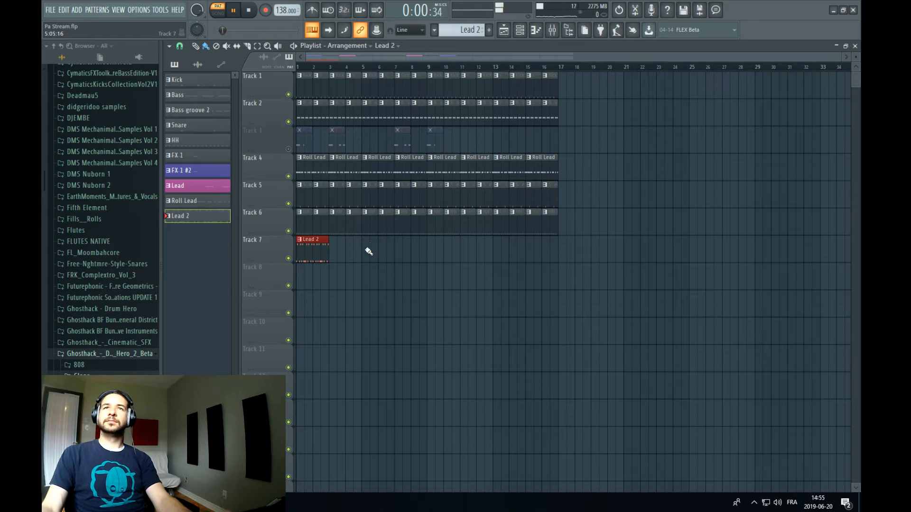
{"action": "left_click", "coordinate": [218, 15]}
{"action": "key", "text": "space"}
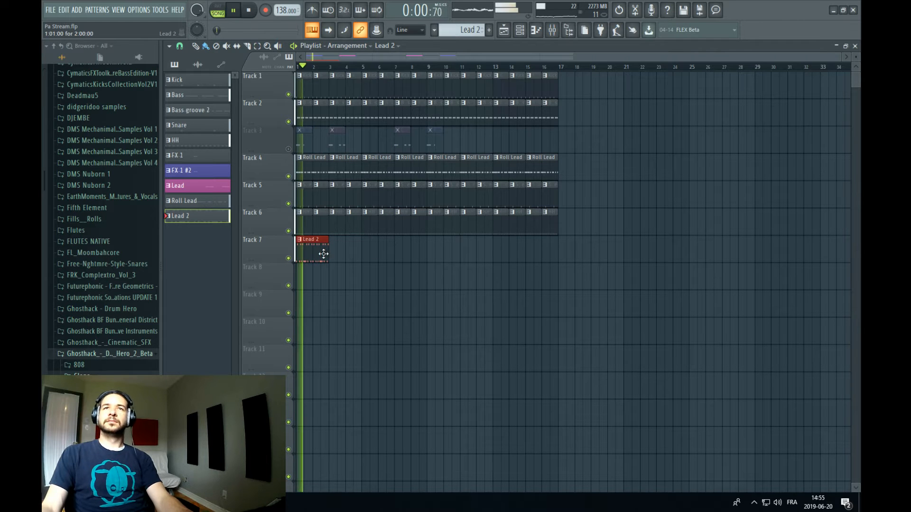
Copy the Lead 2 clip along track 7 through bar 16 and mute track 4 while the song plays
{"action": "left_click_drag", "start_coordinate": [318, 250], "coordinate": [553, 259]}
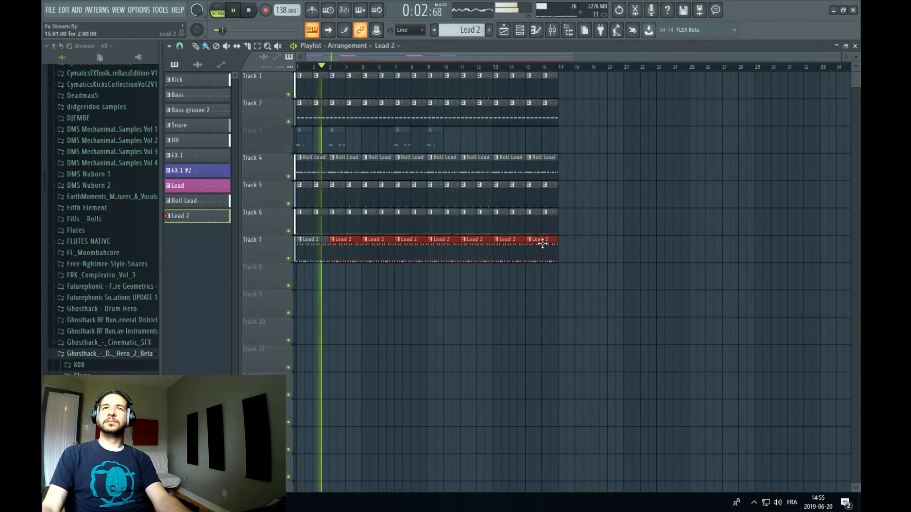
{"action": "left_click", "coordinate": [289, 177]}
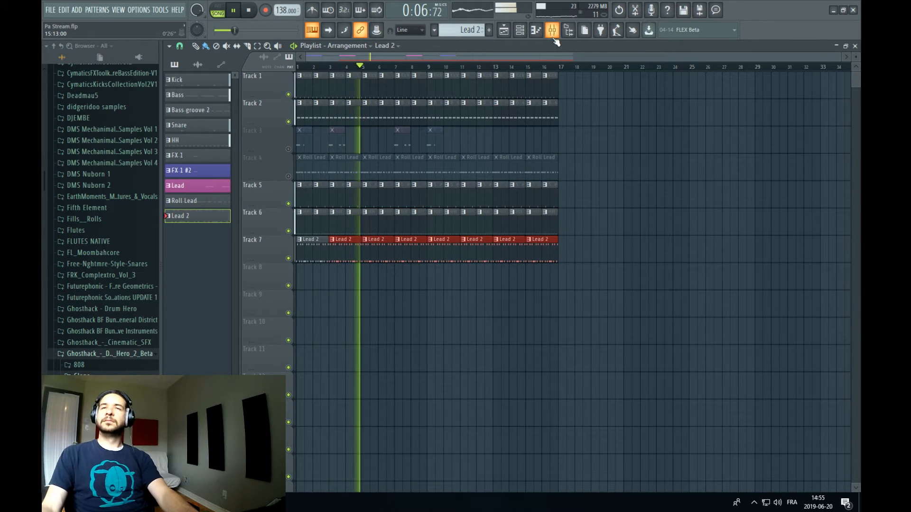
{"action": "key", "text": "space"}
Route the Serum #5 channel to mixer insert 15
{"action": "left_click", "coordinate": [537, 32]}
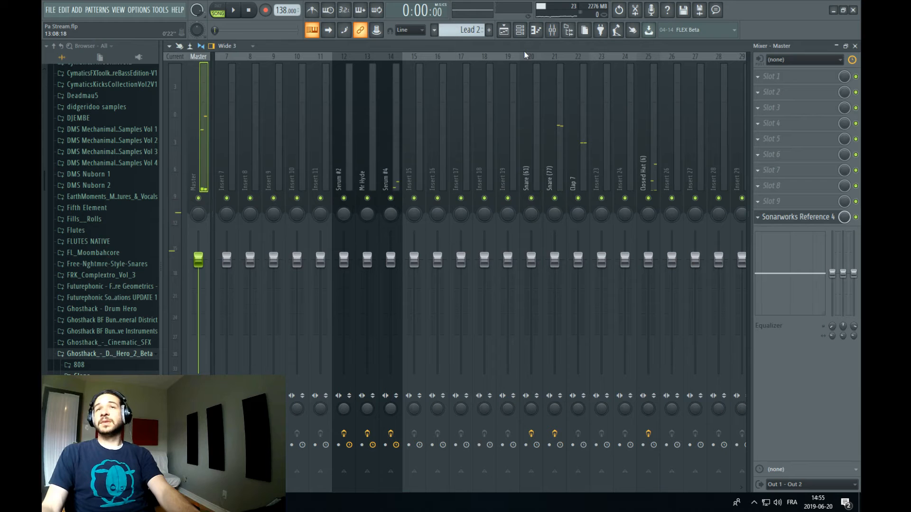
{"action": "right_click", "coordinate": [411, 154]}
{"action": "mouse_move", "coordinate": [456, 132]}
{"action": "left_click", "coordinate": [565, 135]}
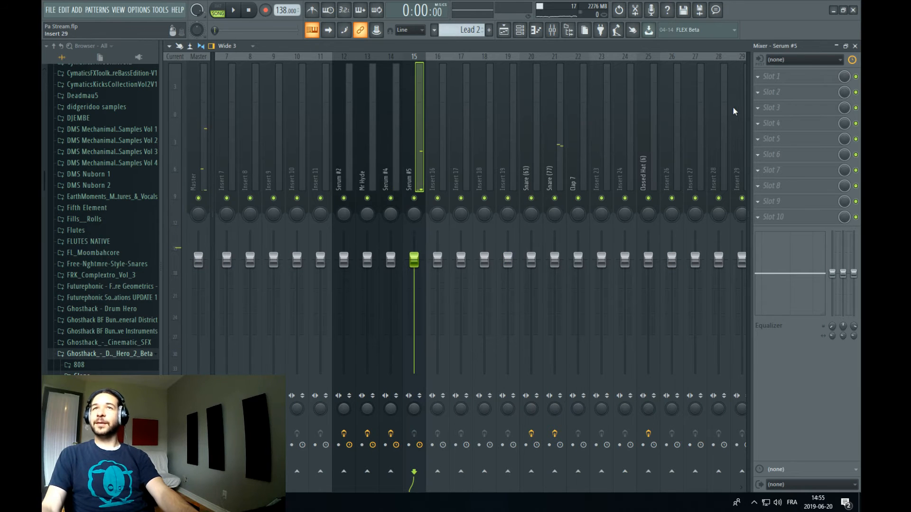
Load Duck in effect slot 1 of the Serum #5 insert and apply its Synth preset
{"action": "left_click", "coordinate": [778, 79]}
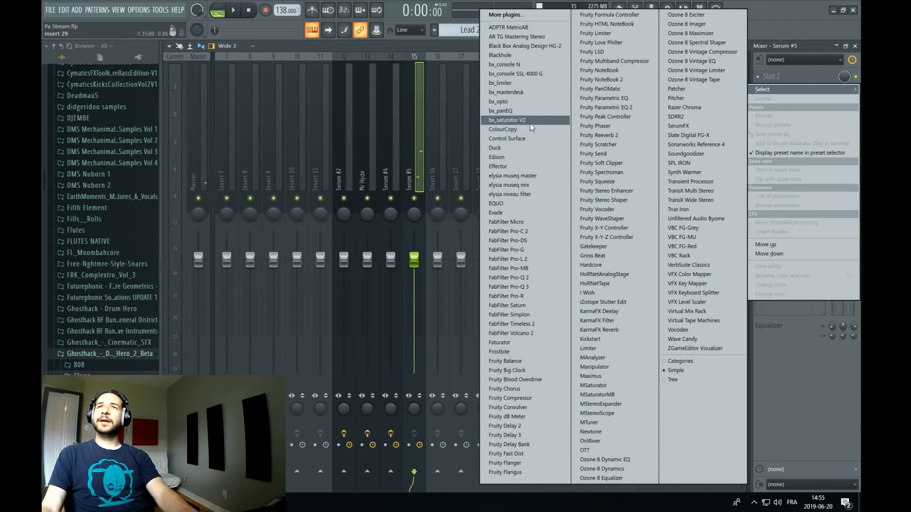
{"action": "left_click", "coordinate": [517, 147]}
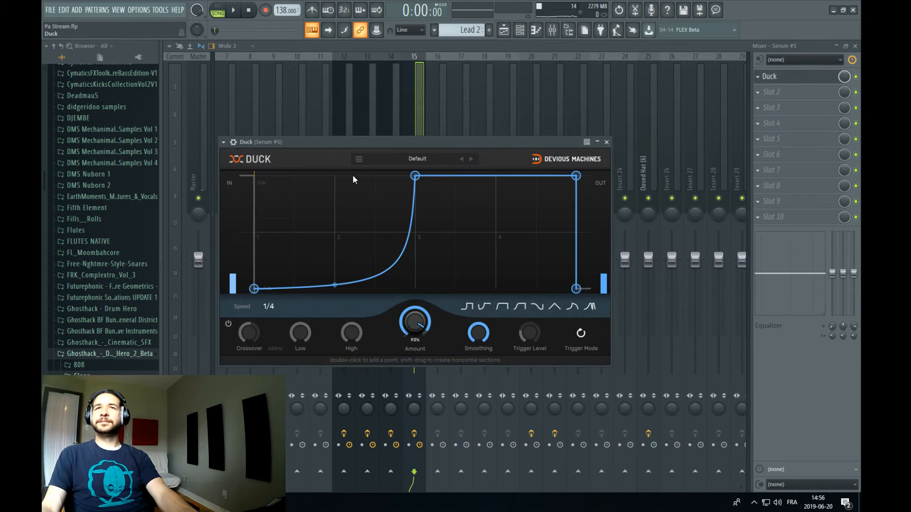
{"action": "left_click", "coordinate": [359, 158]}
{"action": "mouse_move", "coordinate": [427, 185]}
{"action": "left_click", "coordinate": [458, 199]}
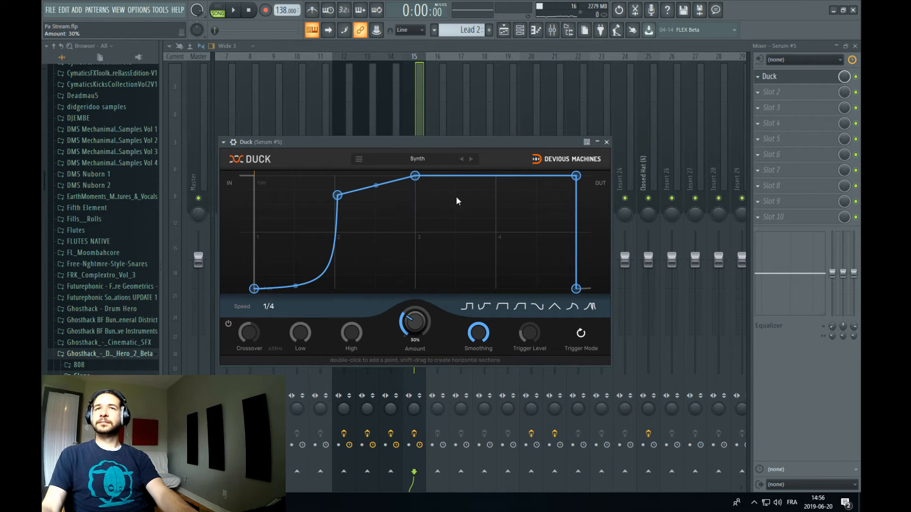
Raise Duck's Amount to about 45% while the song plays, then close the plugin and stop playback
{"action": "left_click", "coordinate": [233, 11]}
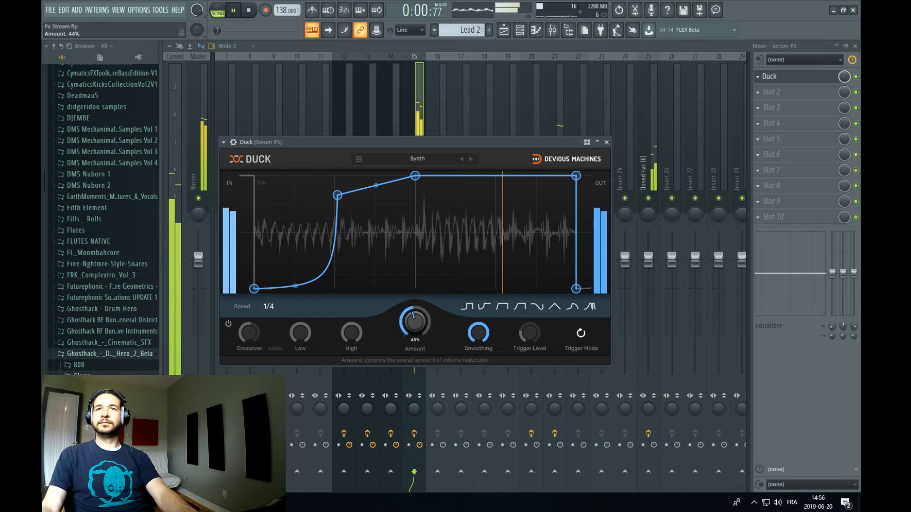
{"action": "left_click_drag", "start_coordinate": [415, 328], "coordinate": [418, 306]}
{"action": "left_click", "coordinate": [421, 100]}
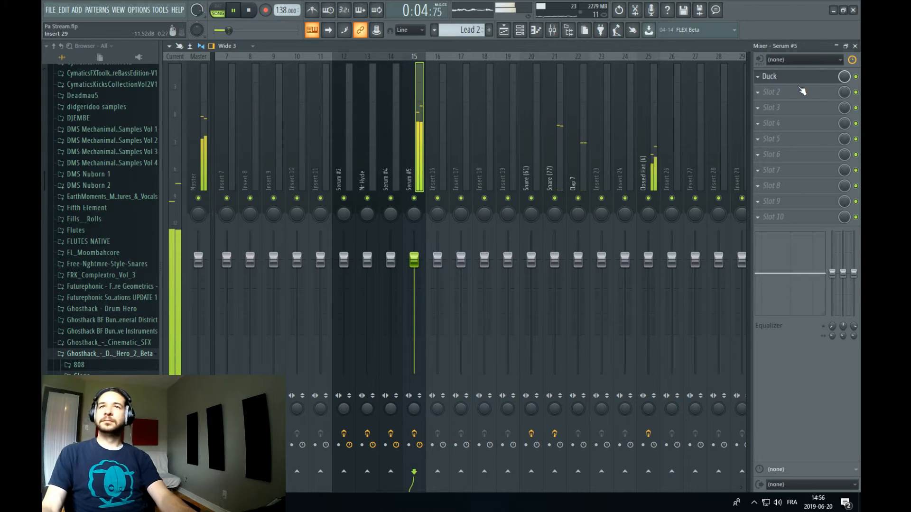
{"action": "key", "text": "space"}
Load FabFilter Pro-Q 3 in slot 2 and add a 36 dB/oct low cut at about 261 Hz during playback
{"action": "left_click", "coordinate": [801, 91]}
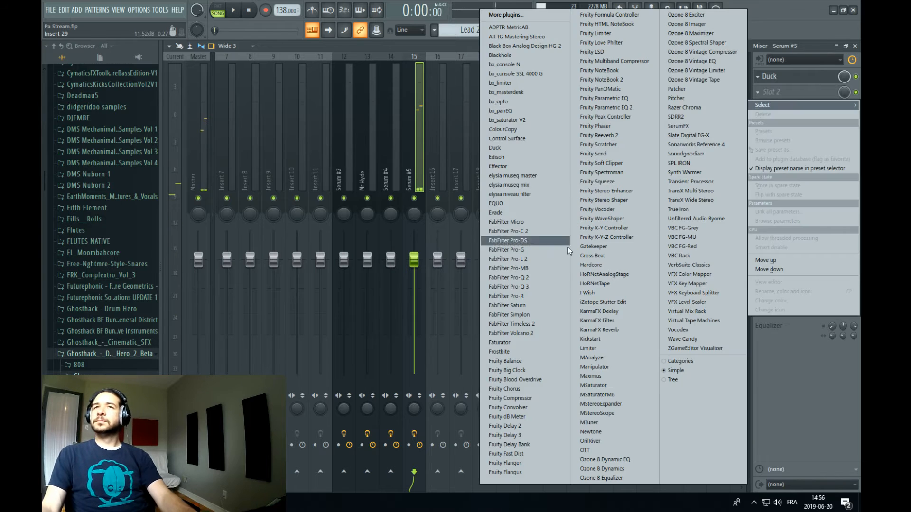
{"action": "left_click", "coordinate": [550, 287]}
{"action": "left_click", "coordinate": [265, 260]}
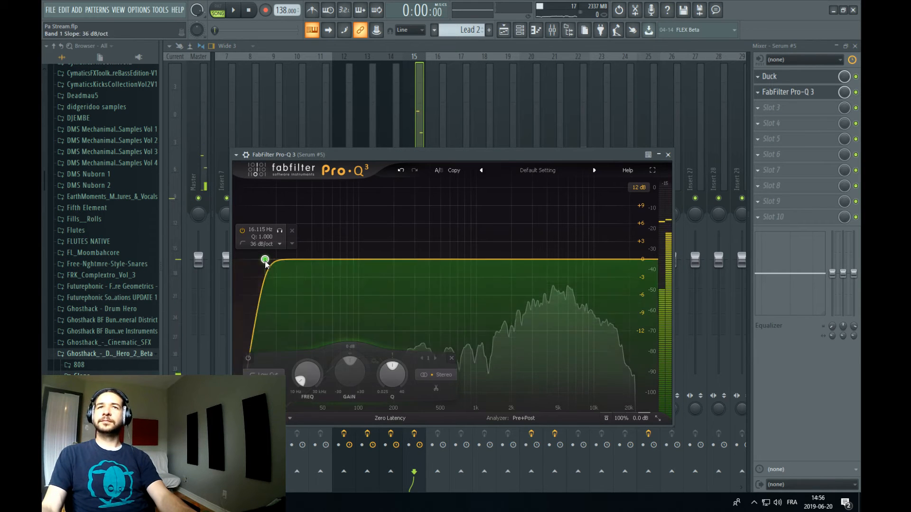
{"action": "key", "text": "space"}
{"action": "left_click_drag", "start_coordinate": [265, 260], "coordinate": [407, 258]}
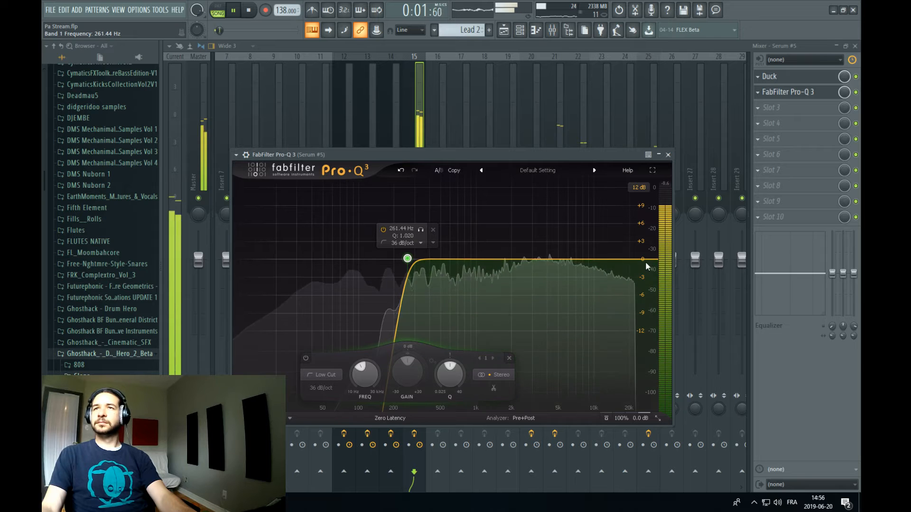
Add a 72 dB/oct high cut at about 19.7 kHz and a bell dip of about -0.9 dB near 1180 Hz
{"action": "mouse_move", "coordinate": [647, 266]}
{"action": "left_mouse_down"}
{"action": "mouse_move", "coordinate": [625, 269]}
{"action": "mouse_move", "coordinate": [629, 275]}
{"action": "left_mouse_up"}
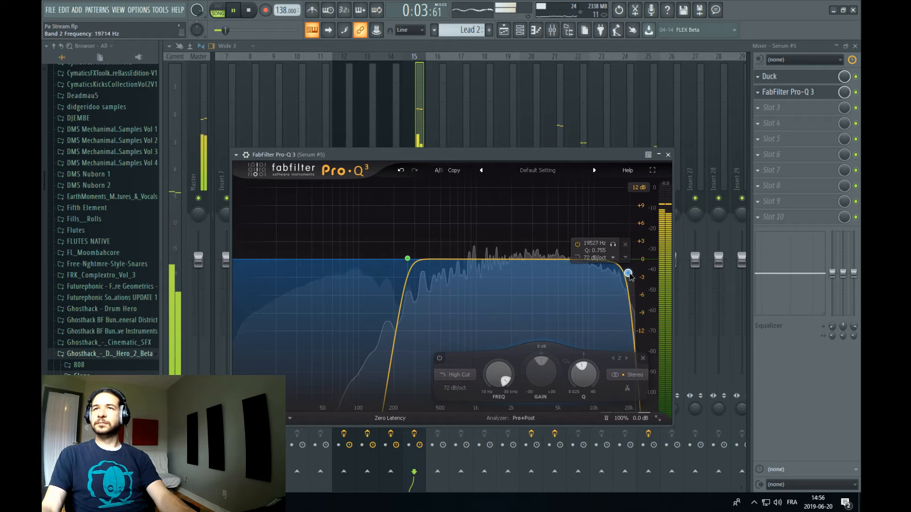
{"action": "left_click_drag", "start_coordinate": [417, 259], "coordinate": [485, 264]}
{"action": "key", "text": "space"}
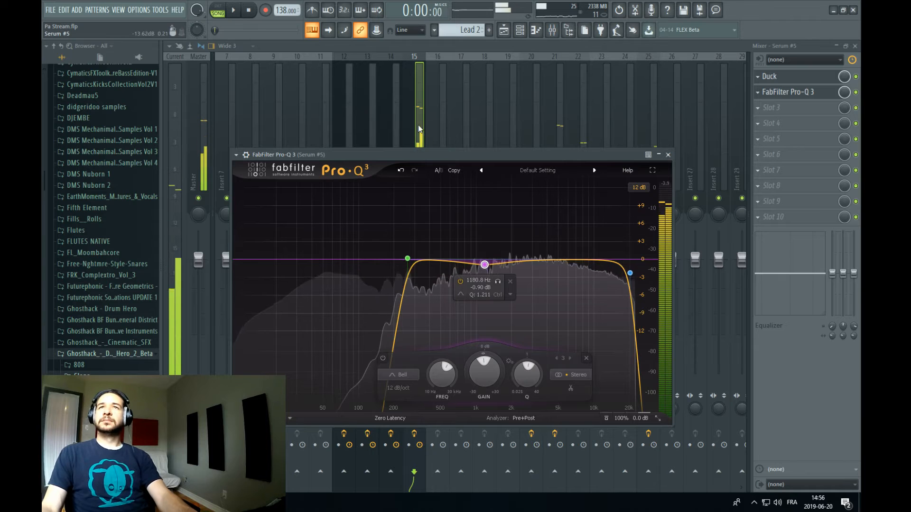
{"action": "left_click", "coordinate": [419, 129]}
Load Virtual Mix Rack in slot 3 and lower its Trimmer to about -6.3 dB while the song plays
{"action": "left_click", "coordinate": [784, 109]}
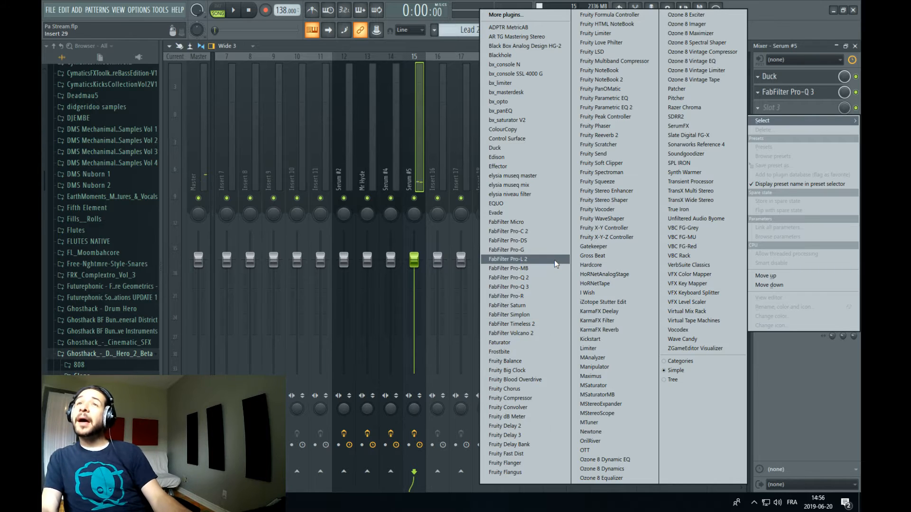
{"action": "left_click", "coordinate": [724, 313]}
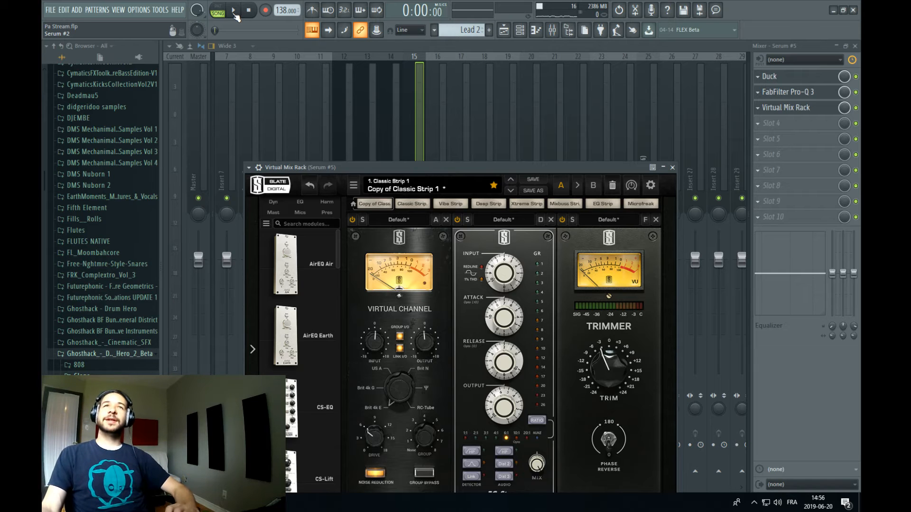
{"action": "left_click", "coordinate": [234, 15]}
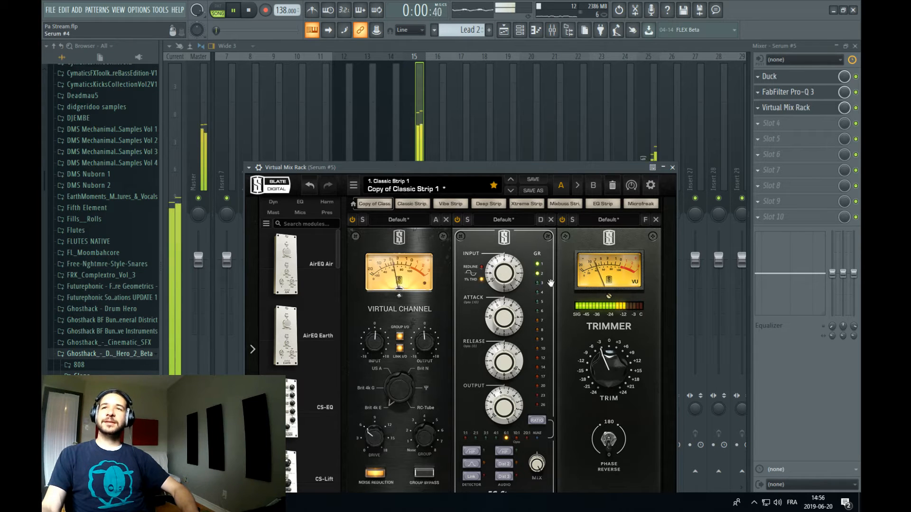
{"action": "left_click_drag", "start_coordinate": [607, 368], "coordinate": [589, 371]}
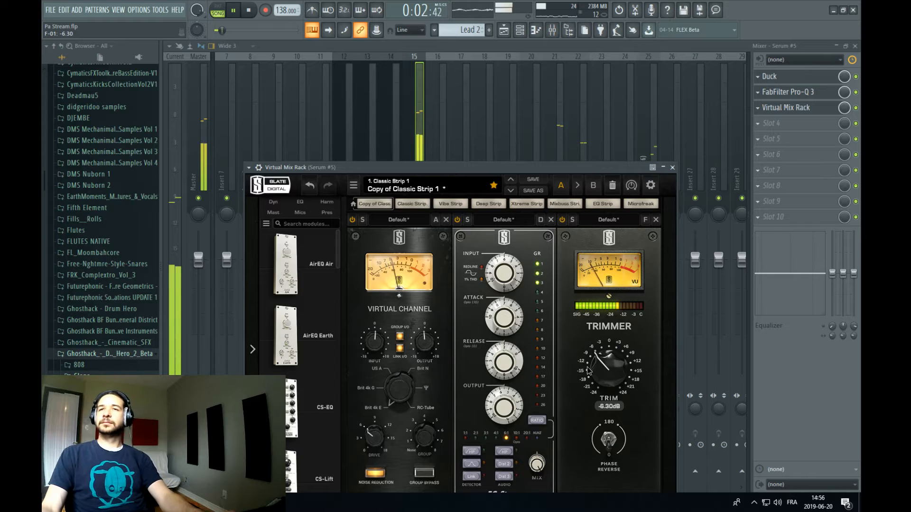
Raise the FG-Stress compressor's input to about 6.9, stop playback and move the plugin window up into full view
{"action": "mouse_move", "coordinate": [502, 272]}
{"action": "left_mouse_down"}
{"action": "mouse_move", "coordinate": [498, 257]}
{"action": "mouse_move", "coordinate": [498, 265]}
{"action": "left_mouse_up"}
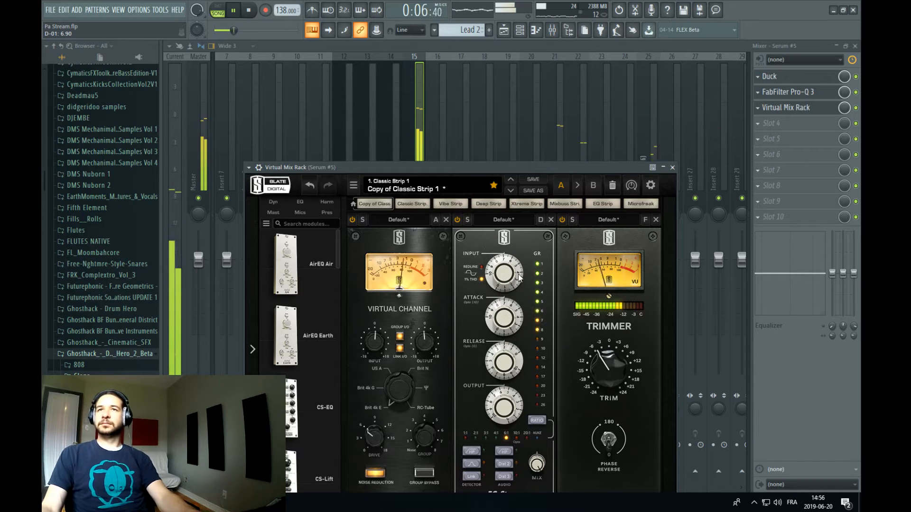
{"action": "left_click", "coordinate": [233, 10]}
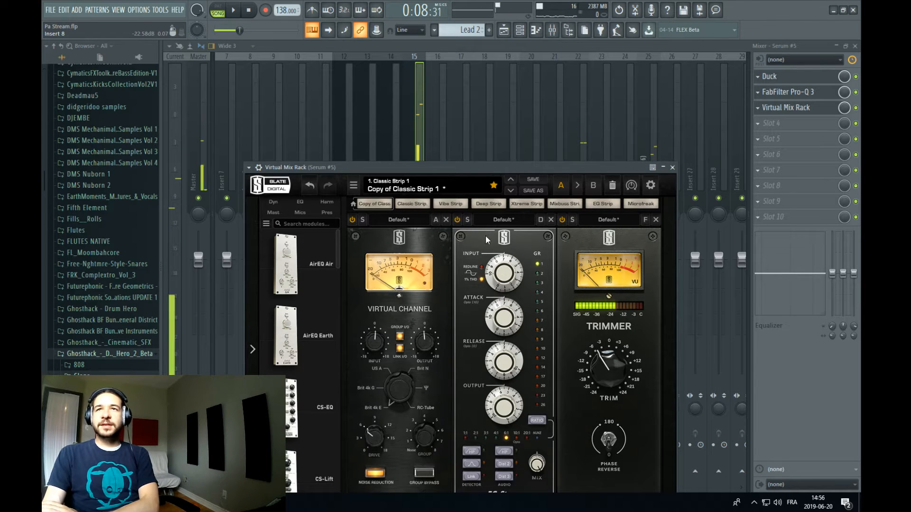
{"action": "left_click_drag", "start_coordinate": [538, 168], "coordinate": [535, 125]}
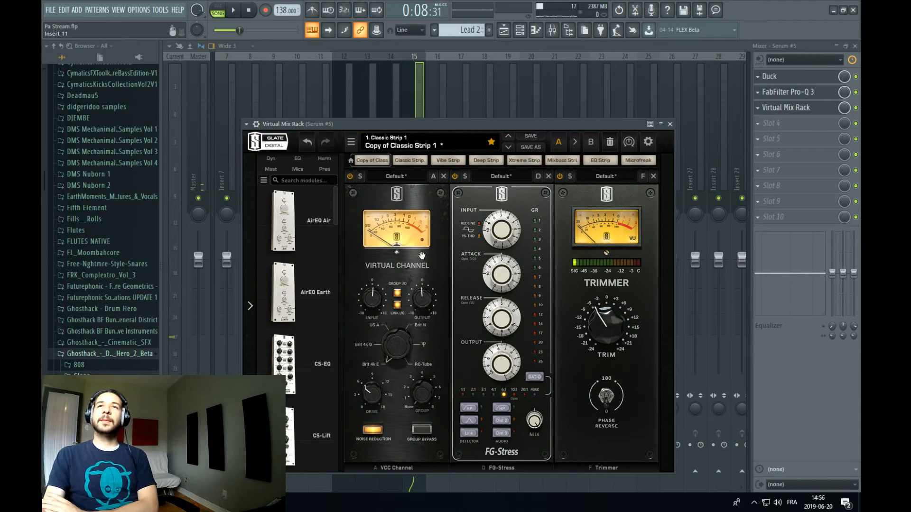
Compare the lead with the FG-Stress module bypassed and engaged during song playback, and close the Virtual Mix Rack window
{"action": "left_click", "coordinate": [233, 10]}
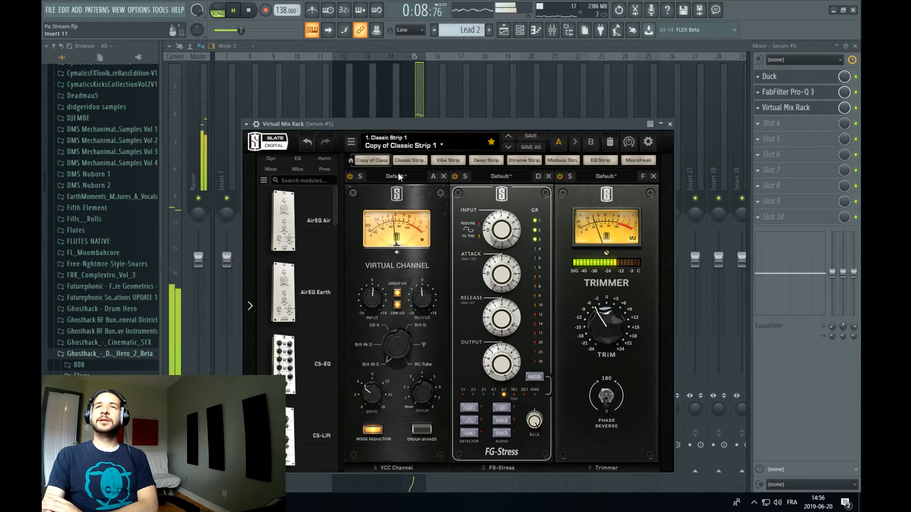
{"action": "left_click", "coordinate": [455, 177]}
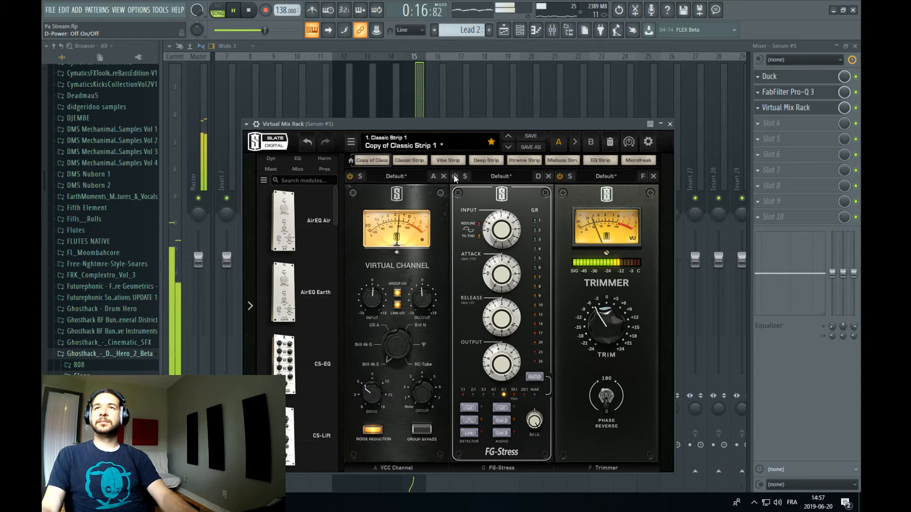
{"action": "left_click", "coordinate": [419, 101]}
{"action": "key", "text": "space"}
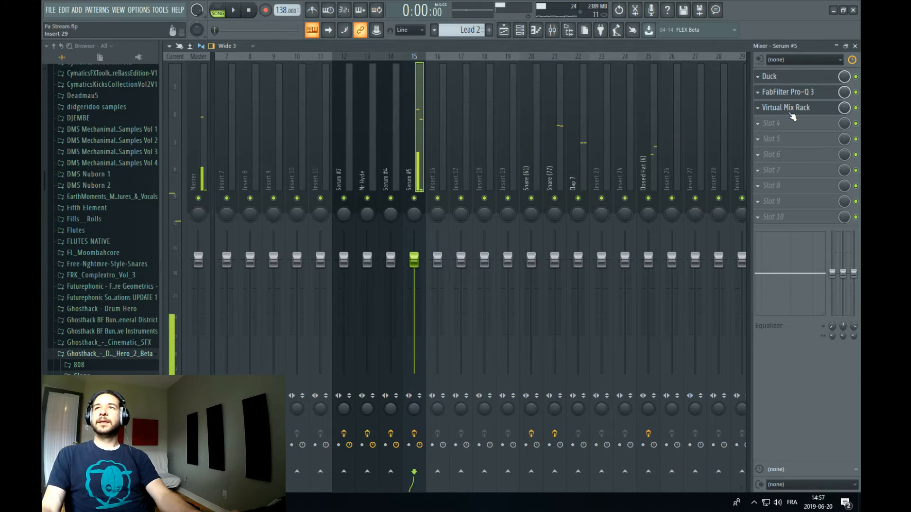
Lower the Trimmer in the lead's Virtual Mix Rack to about -8.8 dB while auditioning it with the song
{"action": "left_click", "coordinate": [791, 113]}
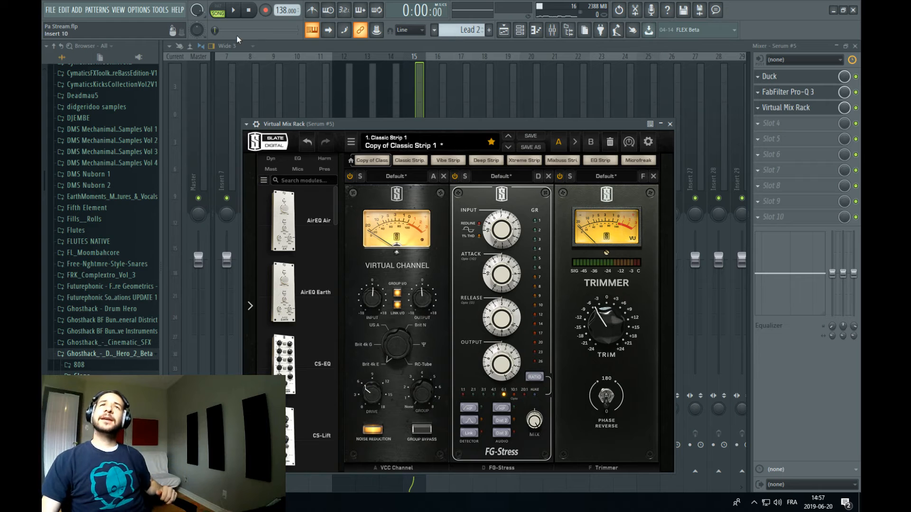
{"action": "left_click", "coordinate": [233, 11]}
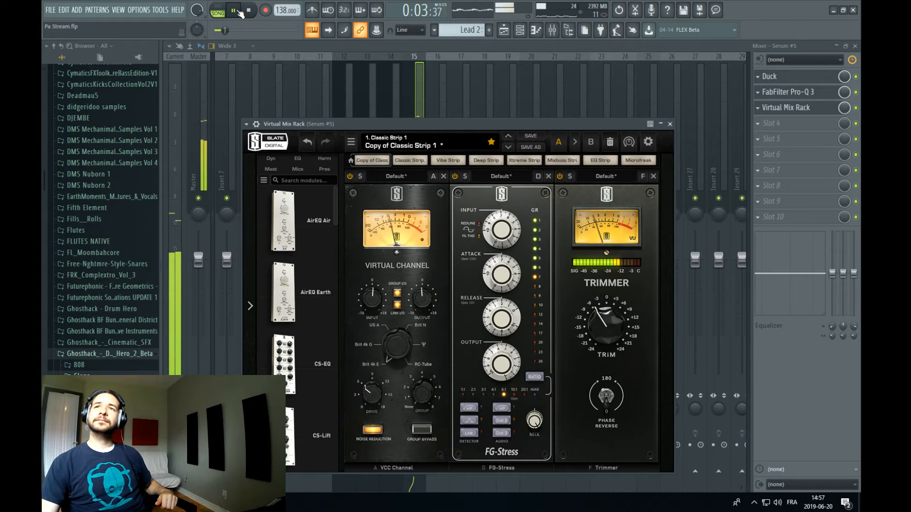
{"action": "left_click", "coordinate": [239, 12]}
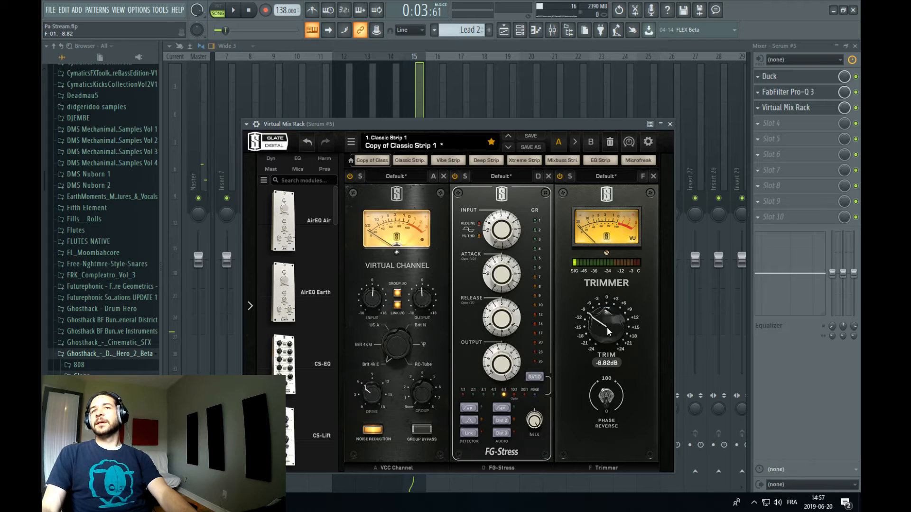
{"action": "left_click", "coordinate": [234, 10]}
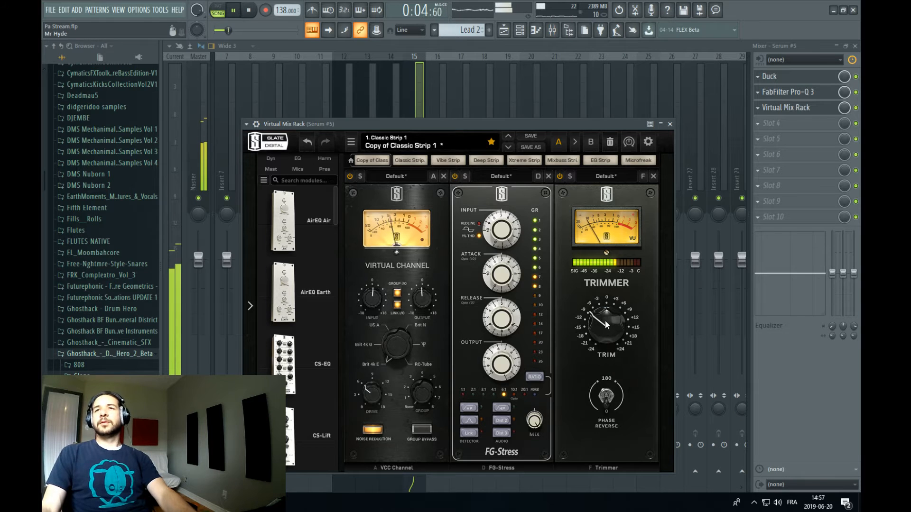
{"action": "left_click_drag", "start_coordinate": [606, 324], "coordinate": [608, 324]}
{"action": "left_click", "coordinate": [764, 108]}
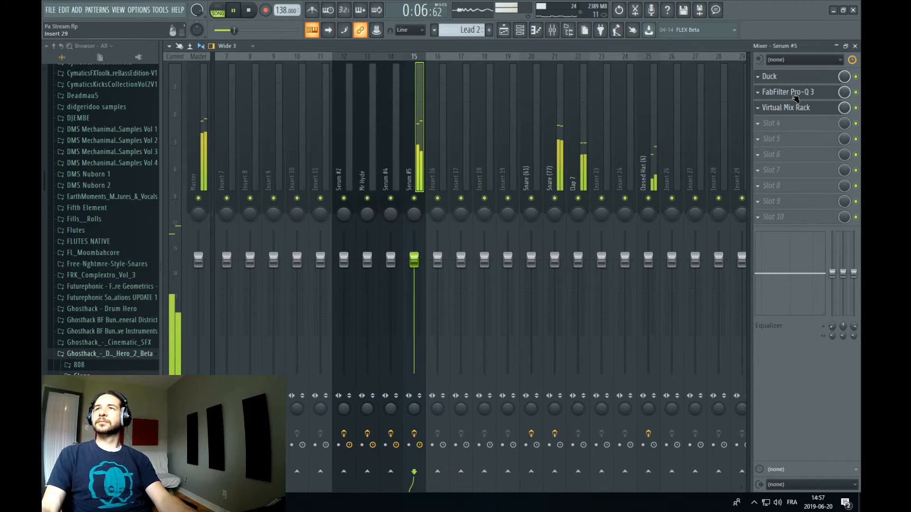
Set Pro-Q 3's low cut to about 282 Hz at 48 dB/oct, and delete the accidental low-shelf band near 28 Hz
{"action": "left_click", "coordinate": [793, 95]}
{"action": "left_click_drag", "start_coordinate": [407, 260], "coordinate": [410, 262]}
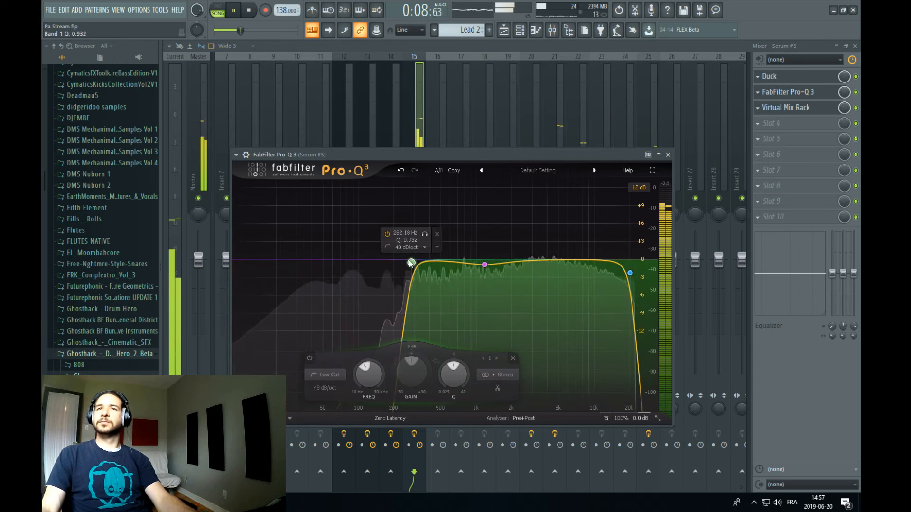
{"action": "left_click", "coordinate": [295, 258]}
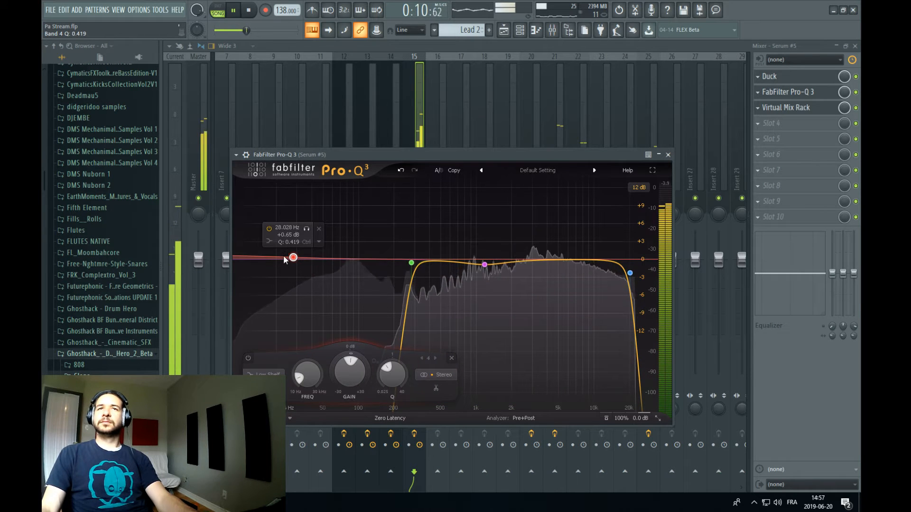
{"action": "left_click", "coordinate": [319, 229]}
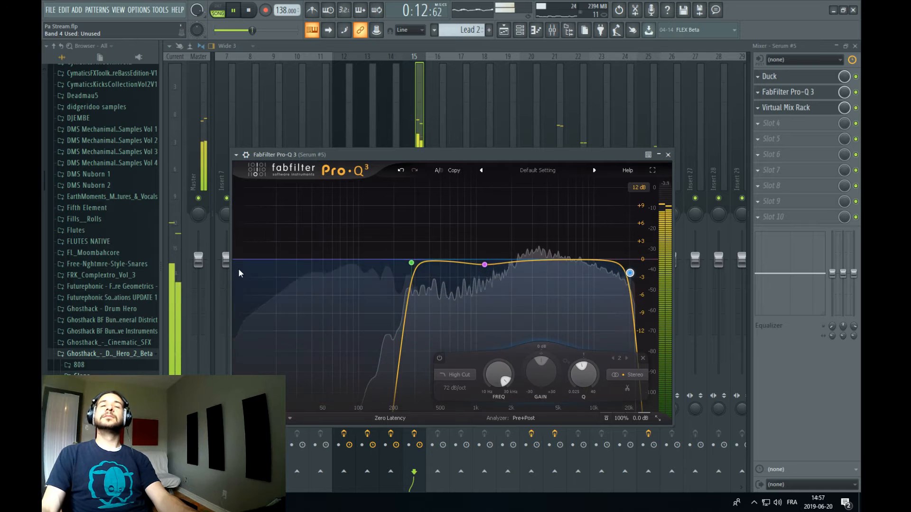
{"action": "left_click", "coordinate": [240, 259]}
{"action": "left_click_drag", "start_coordinate": [241, 259], "coordinate": [396, 262]}
{"action": "key", "text": "space"}
Review the Lead 2 pattern's F4 and F5 notes in the piano roll and return to the playlist
{"action": "left_click", "coordinate": [506, 29]}
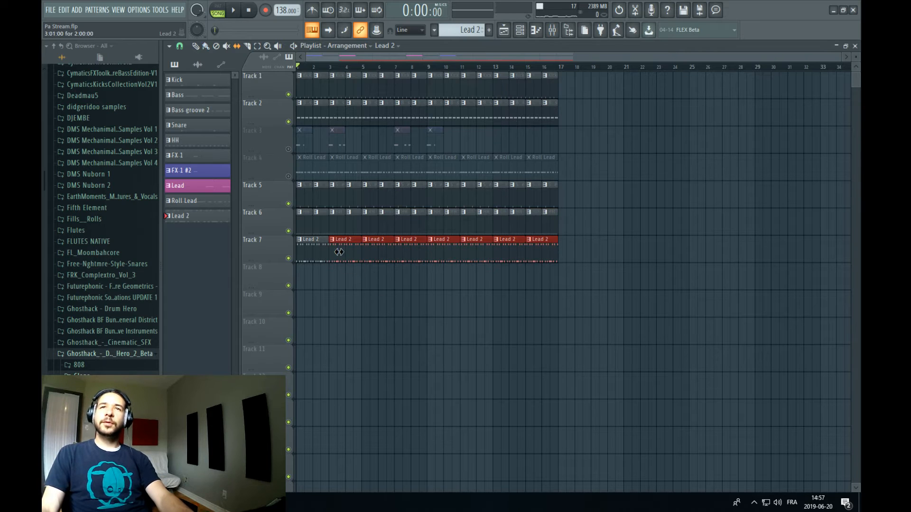
{"action": "double_click", "coordinate": [339, 252]}
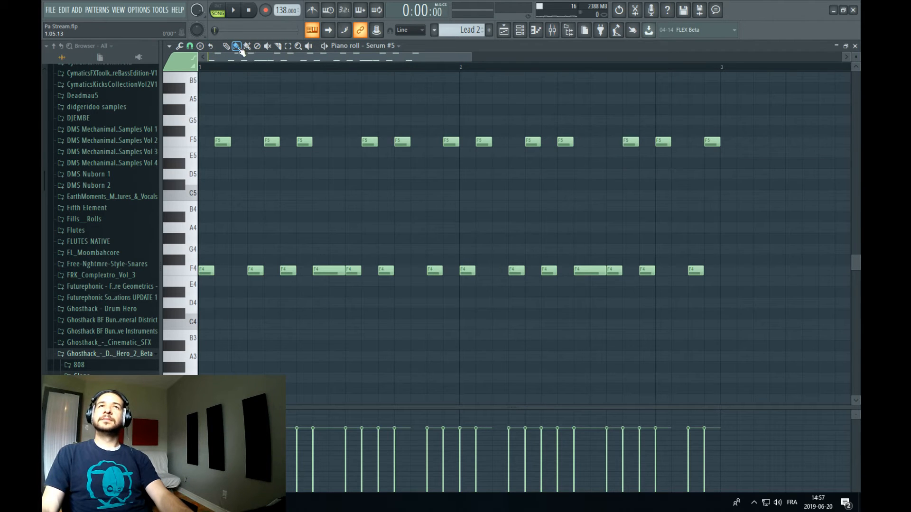
{"action": "left_click", "coordinate": [189, 46]}
{"action": "left_click", "coordinate": [197, 71]}
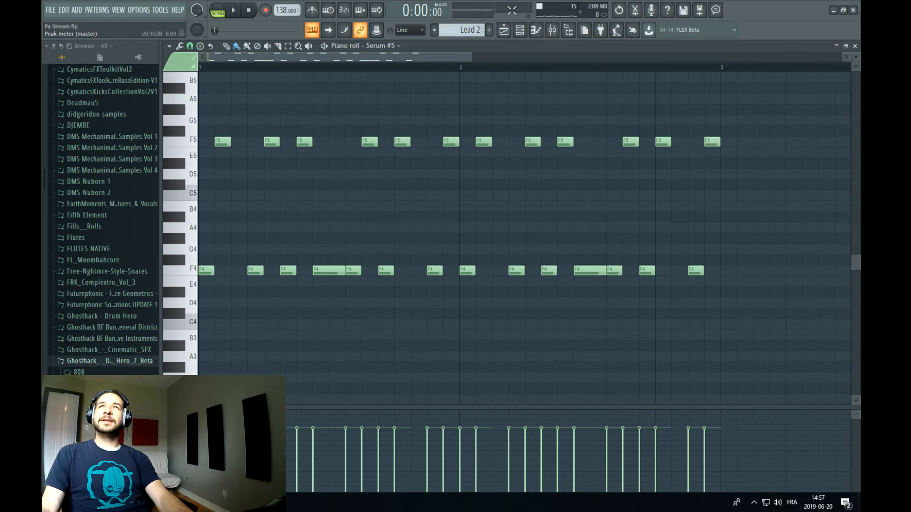
{"action": "key", "text": "F6"}
{"action": "left_click", "coordinate": [512, 29]}
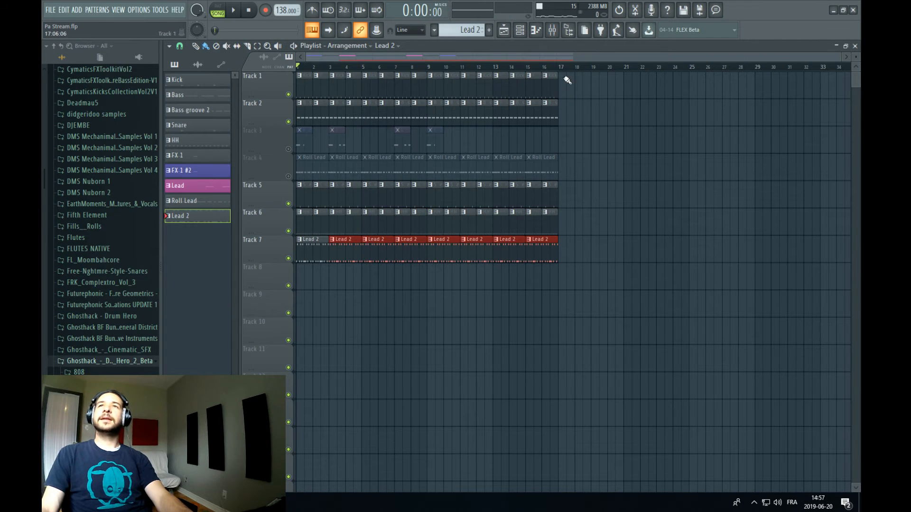
Open the Serum #5 instrument and audition its Damage macro while the song plays
{"action": "key", "text": "F6"}
{"action": "left_click", "coordinate": [234, 247]}
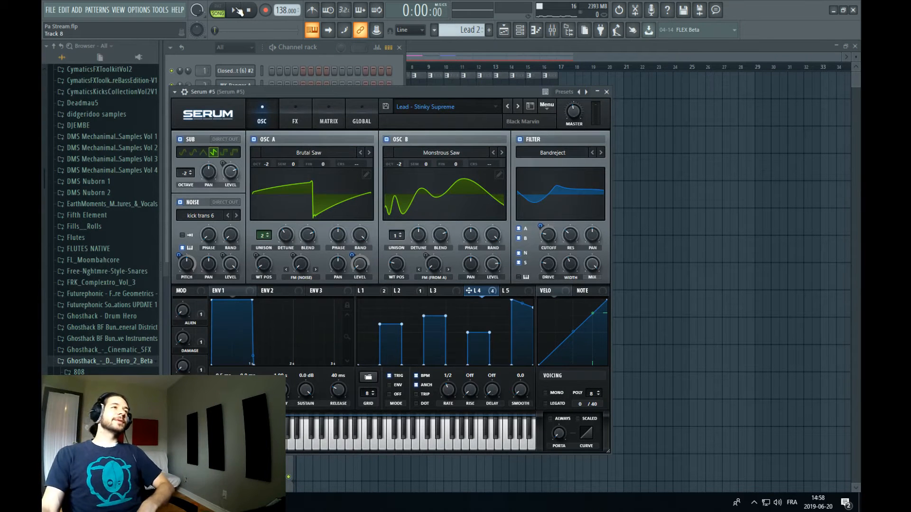
{"action": "left_click", "coordinate": [236, 8]}
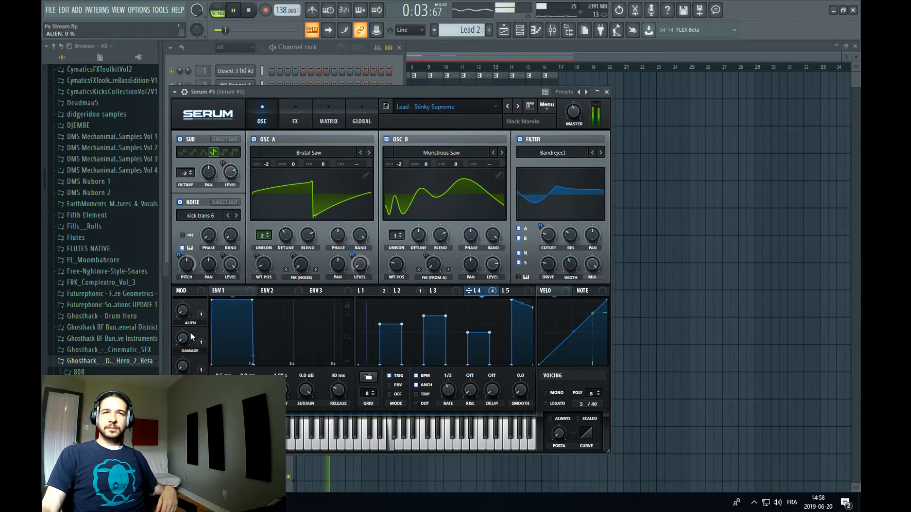
{"action": "left_click_drag", "start_coordinate": [191, 336], "coordinate": [189, 328]}
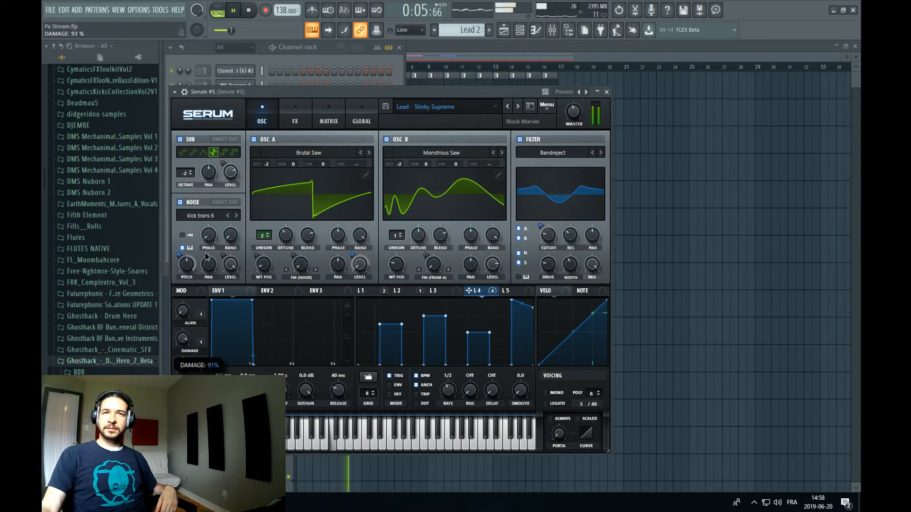
{"action": "left_click_drag", "start_coordinate": [210, 225], "coordinate": [191, 393]}
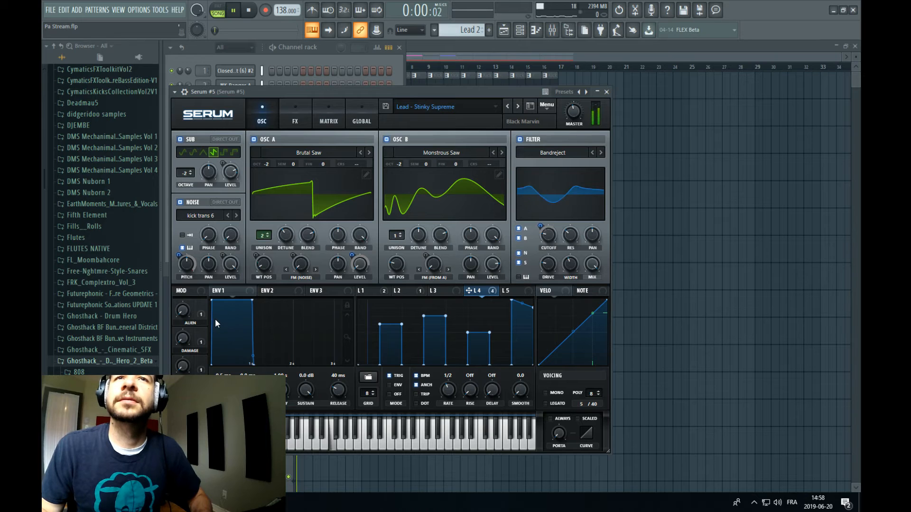
Activate all destinations of LFO 4 in Serum and audition the Damage and Fizzle macros during playback
{"action": "right_click", "coordinate": [468, 292]}
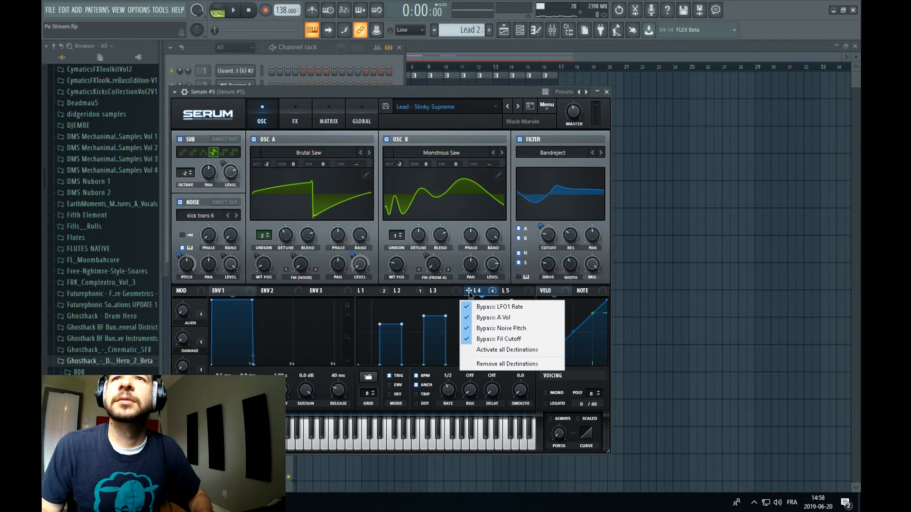
{"action": "left_click", "coordinate": [498, 350]}
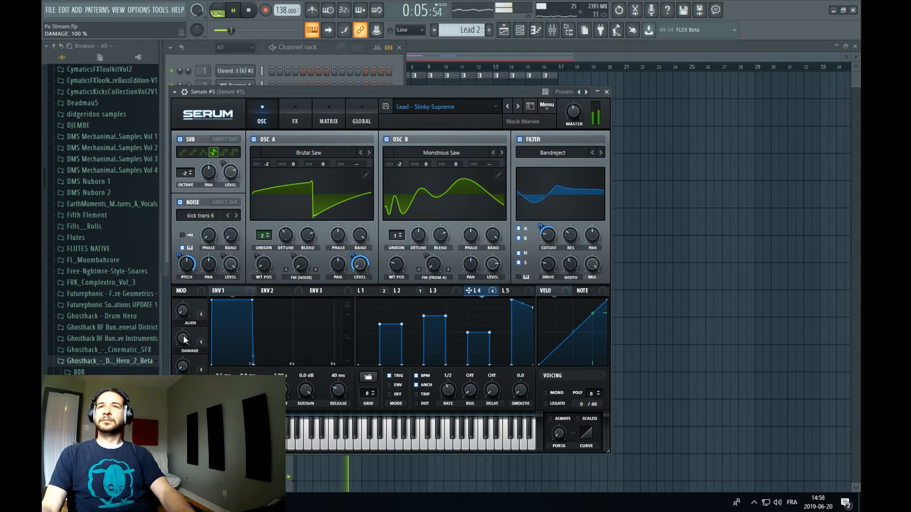
{"action": "key", "text": "space"}
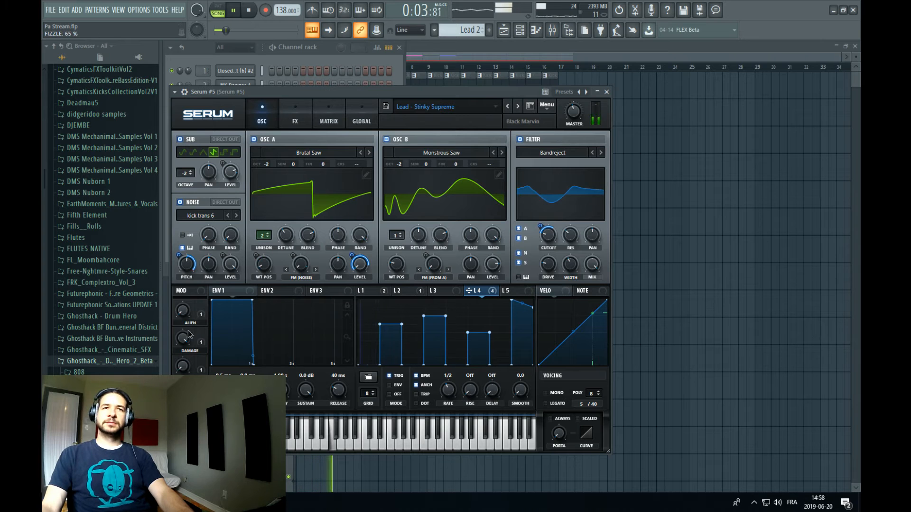
Sweep Serum's Into the Void macro during playback, return it to 0%, and view the preset's effects
{"action": "left_click_drag", "start_coordinate": [189, 316], "coordinate": [189, 379]}
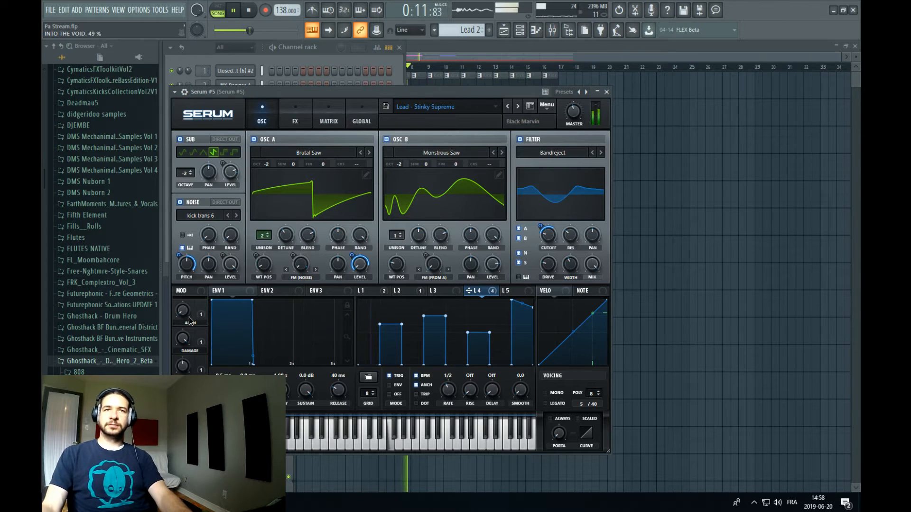
{"action": "left_click_drag", "start_coordinate": [190, 322], "coordinate": [210, 336]}
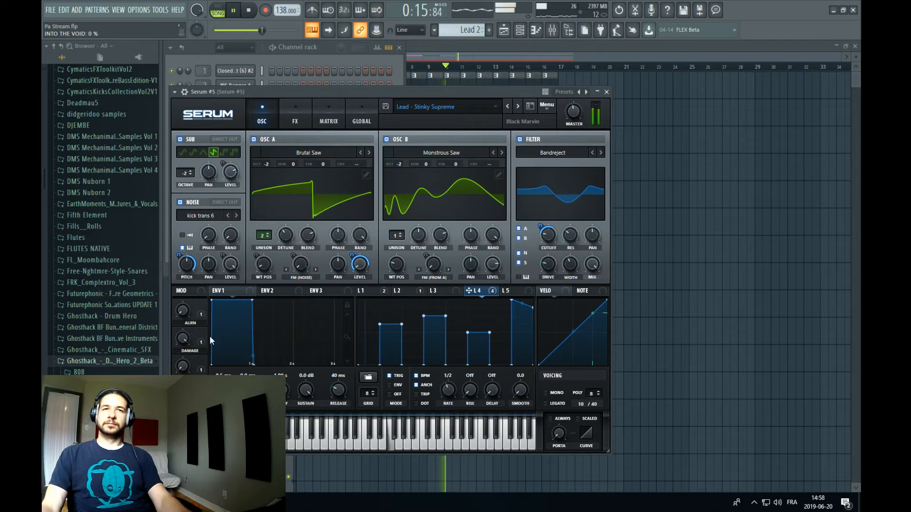
{"action": "key", "text": "space"}
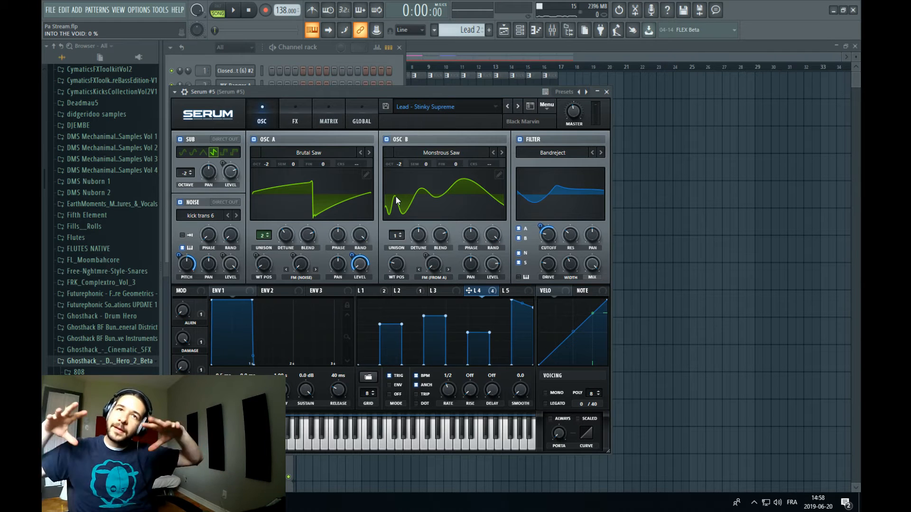
{"action": "left_click", "coordinate": [294, 116]}
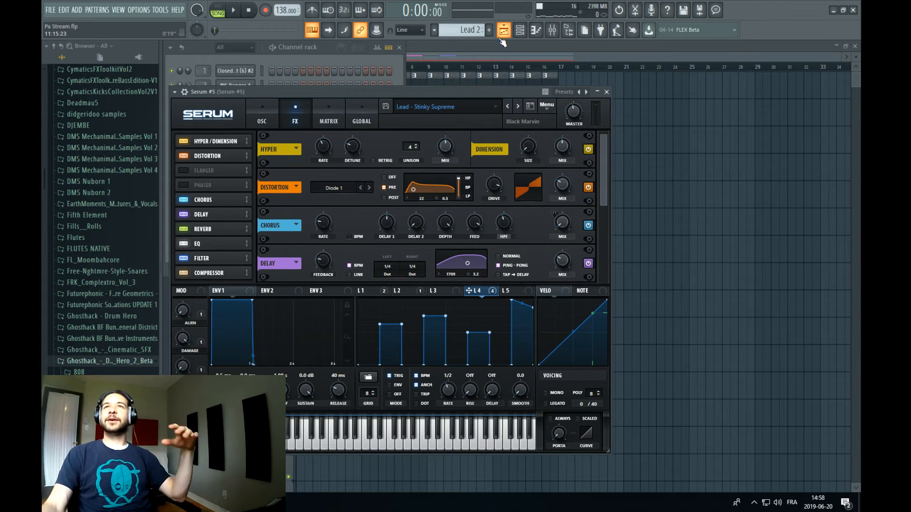
Clear the Bass, Snare and HH clips from bar 8 in the playlist and shorten the Kick clip there to about one beat
{"action": "left_click", "coordinate": [468, 54]}
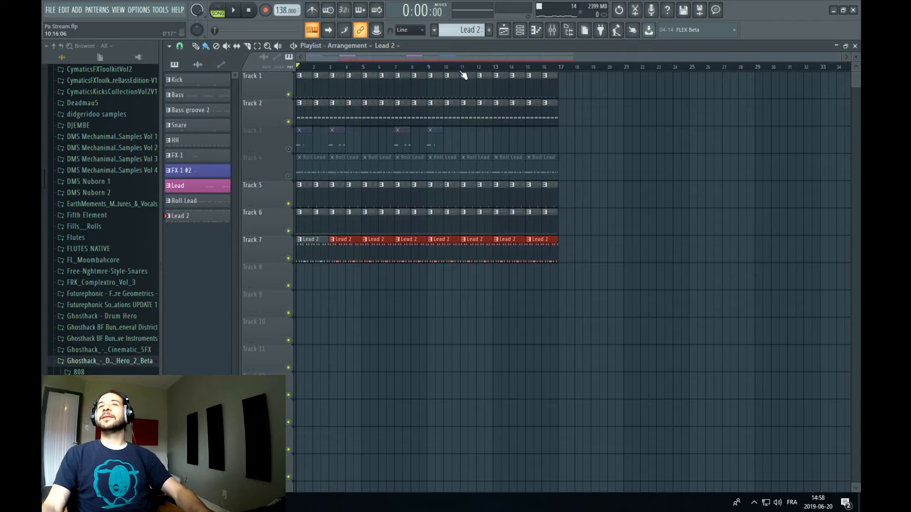
{"action": "scroll", "coordinate": [400, 68], "scroll_direction": "up", "scroll_amount": 2}
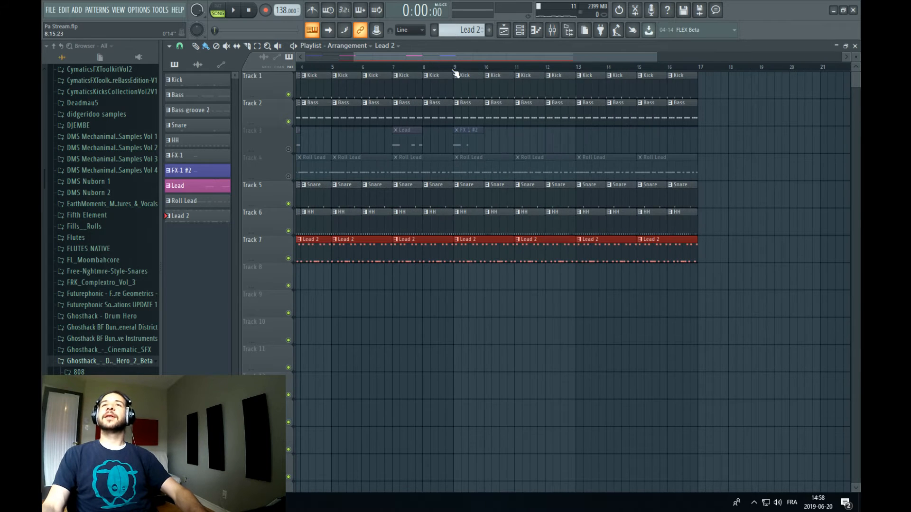
{"action": "left_click_drag", "start_coordinate": [452, 80], "coordinate": [431, 84]}
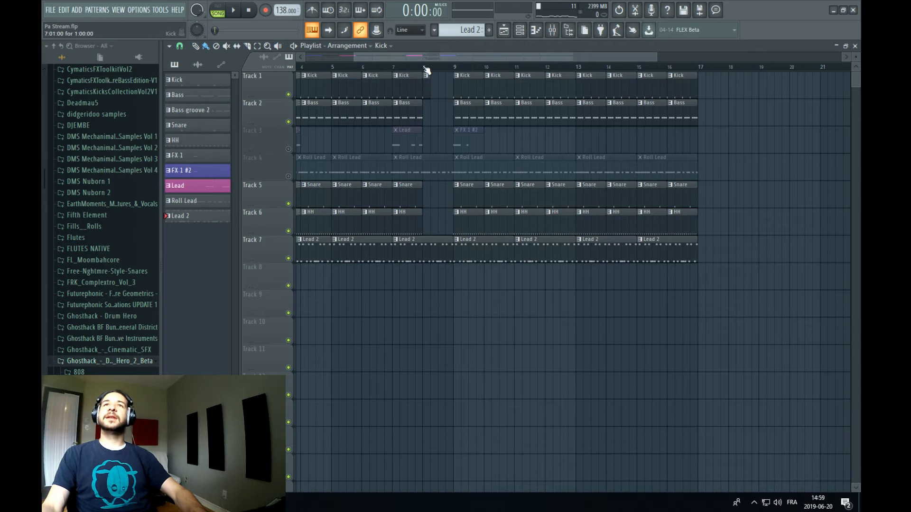
{"action": "scroll", "coordinate": [418, 67], "scroll_direction": "down", "scroll_amount": 2}
Create an automation clip for Serum #5's last tweaked parameter, Into the Void, while the song plays
{"action": "key", "text": "space"}
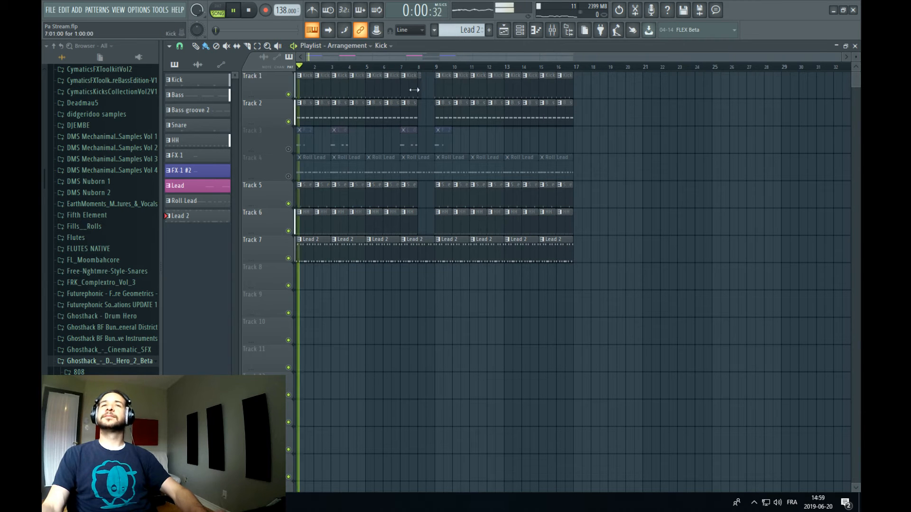
{"action": "left_click", "coordinate": [535, 30]}
{"action": "left_click", "coordinate": [243, 249]}
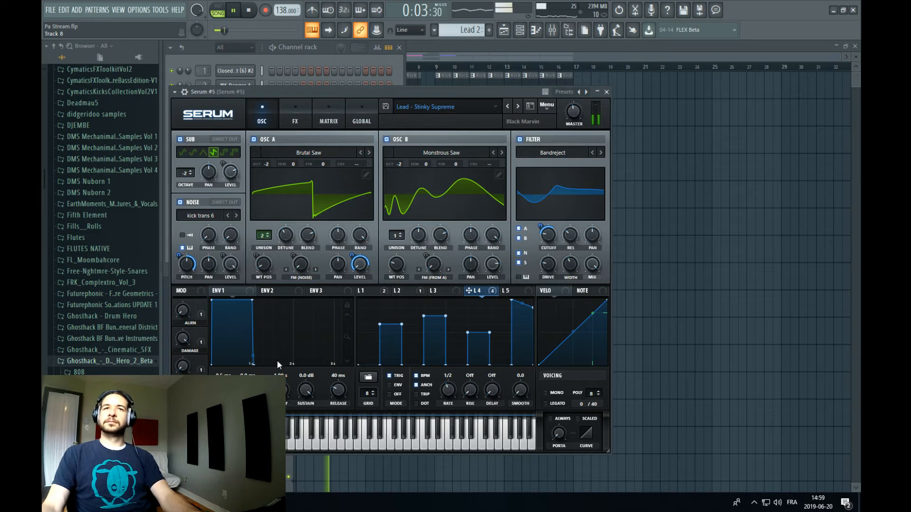
{"action": "left_click", "coordinate": [161, 10]}
{"action": "mouse_move", "coordinate": [188, 131]}
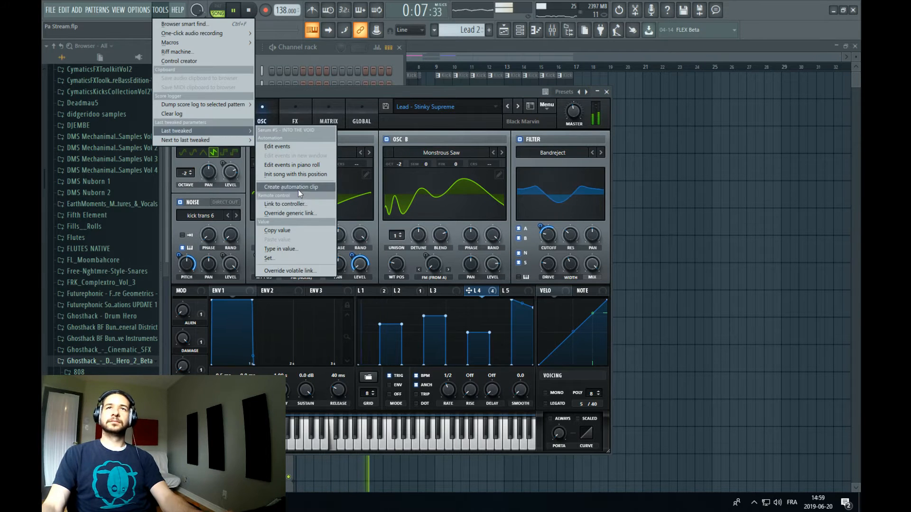
{"action": "left_click", "coordinate": [298, 188]}
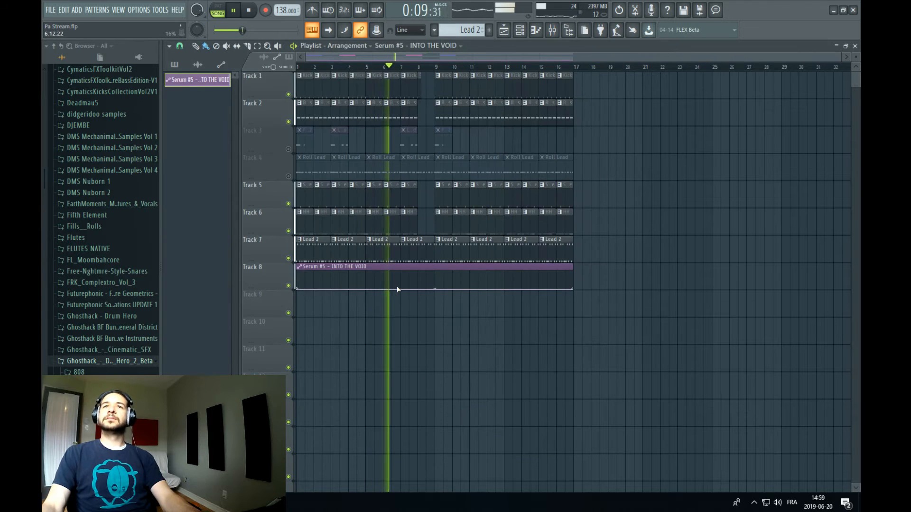
Shape the Into the Void automation to rise from about bar 7 to a peak at bar 9 and drop straight to 0%
{"action": "left_click", "coordinate": [408, 283]}
{"action": "left_click", "coordinate": [435, 275]}
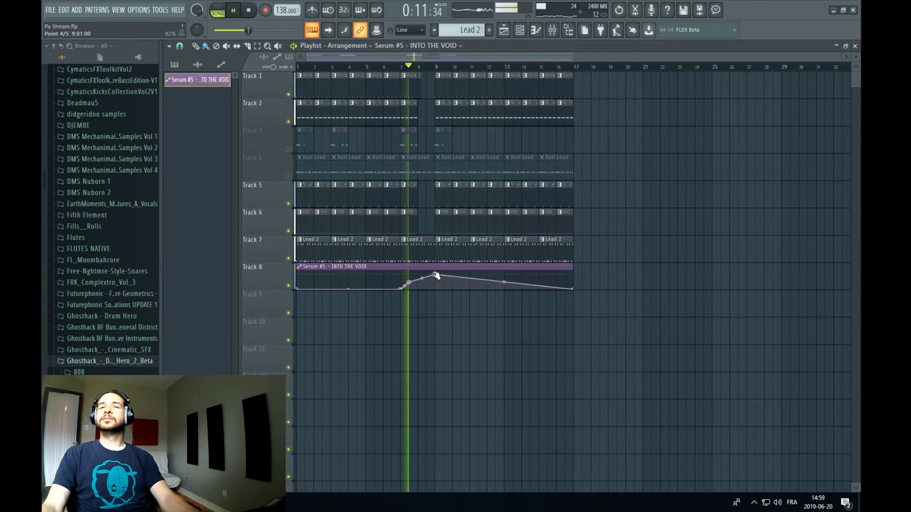
{"action": "left_click", "coordinate": [435, 288]}
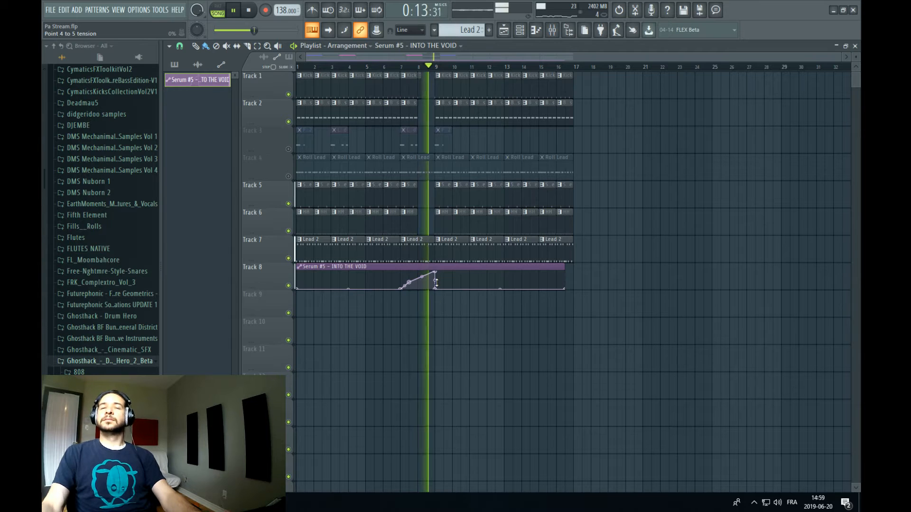
Clear the HH clips before bar 9 on Track 6 and play the song from about bar 6
{"action": "left_click", "coordinate": [420, 66]}
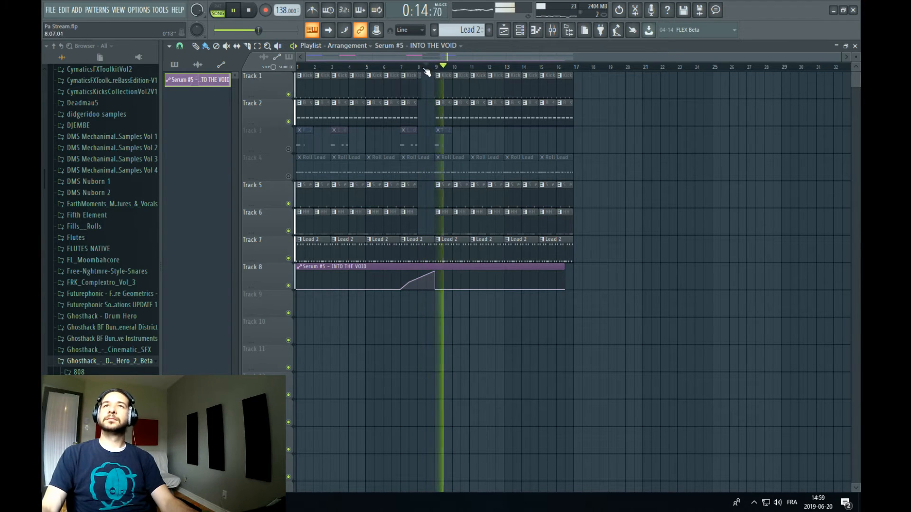
{"action": "key", "text": "space"}
{"action": "left_click", "coordinate": [392, 66]}
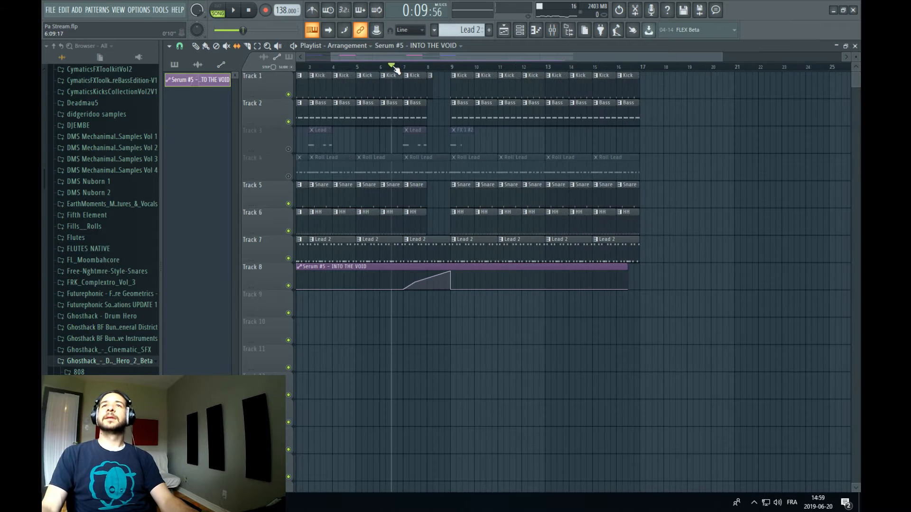
{"action": "left_click_drag", "start_coordinate": [424, 223], "coordinate": [292, 223]}
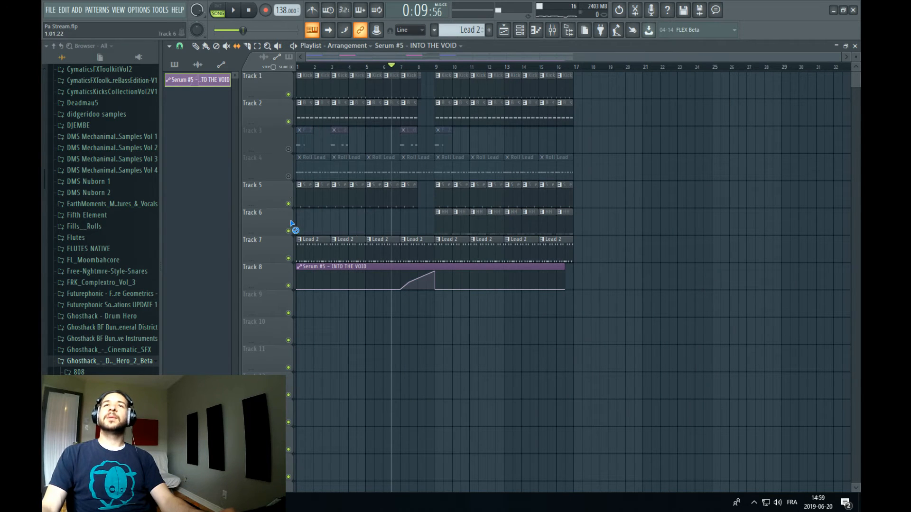
{"action": "key", "text": "space"}
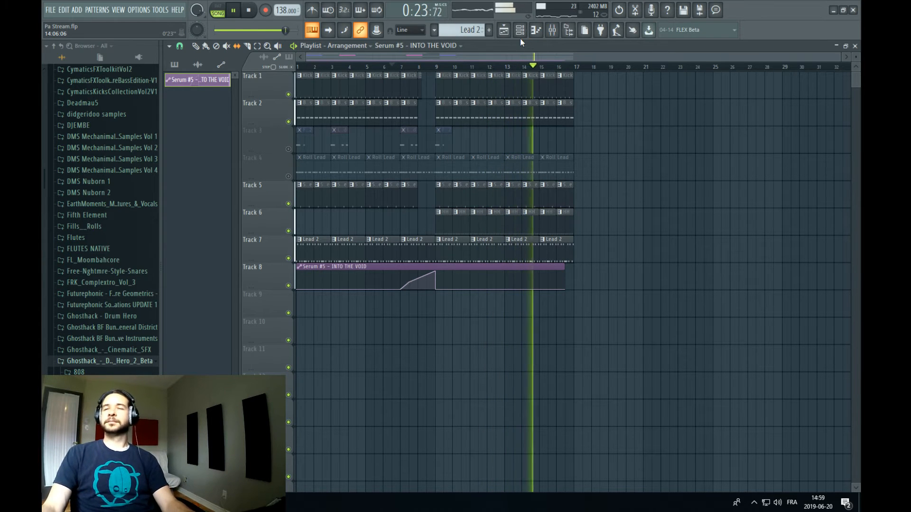
{"action": "key", "text": "space"}
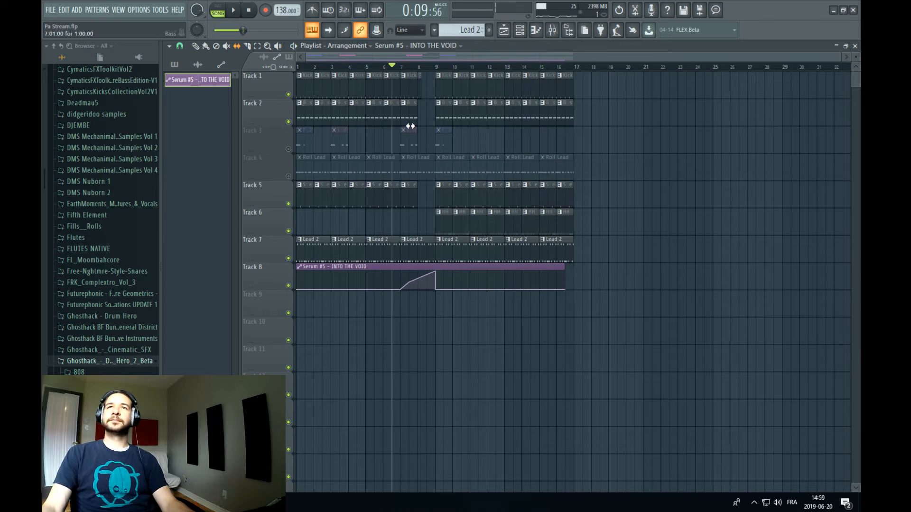
Audition the song from about bar 3 with the Snare track muted
{"action": "left_click", "coordinate": [289, 204]}
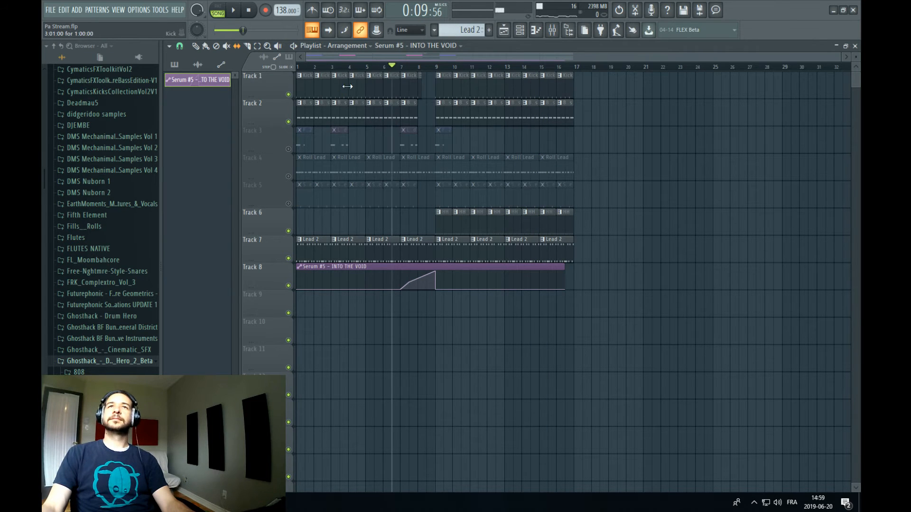
{"action": "left_click_drag", "start_coordinate": [365, 67], "coordinate": [339, 68]}
{"action": "key", "text": "space"}
{"action": "key", "text": "space"}
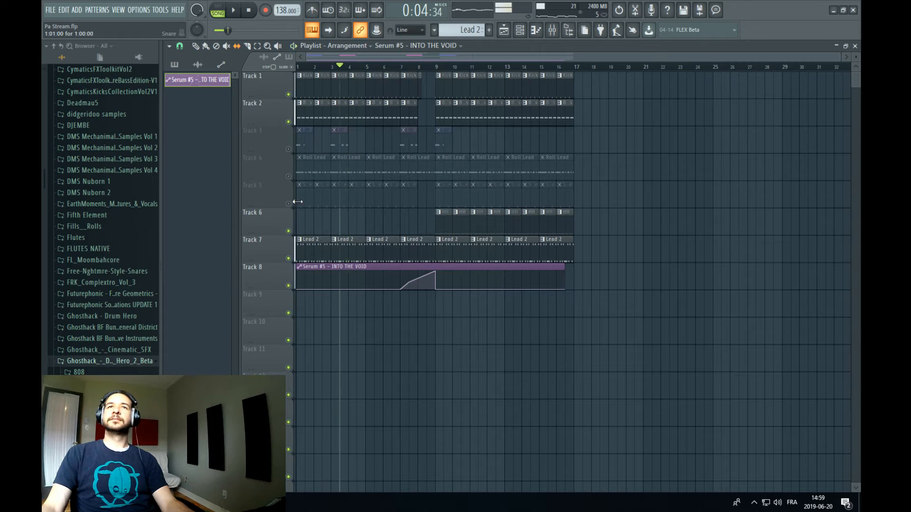
{"action": "left_click", "coordinate": [288, 204]}
Open the Lead 2 pattern in the piano roll and select its upper F5 notes
{"action": "double_click", "coordinate": [360, 250]}
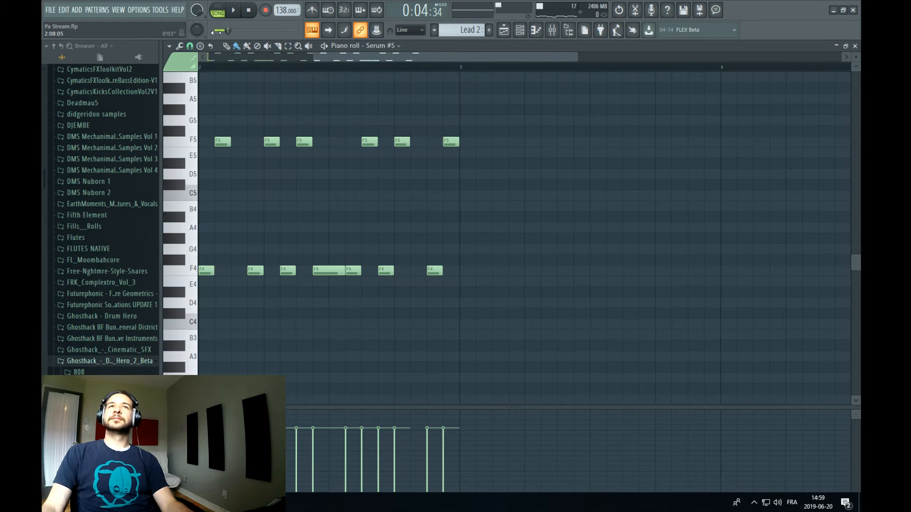
{"action": "left_click", "coordinate": [521, 34]}
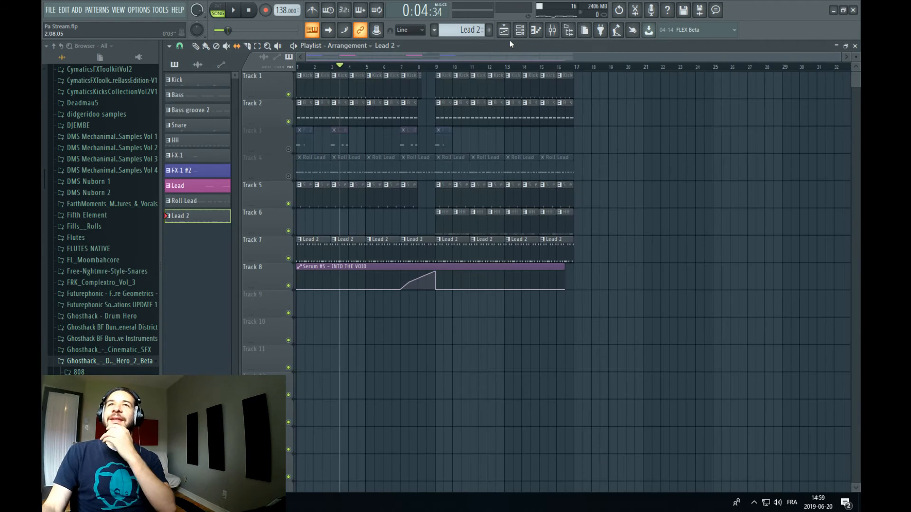
{"action": "double_click", "coordinate": [457, 257]}
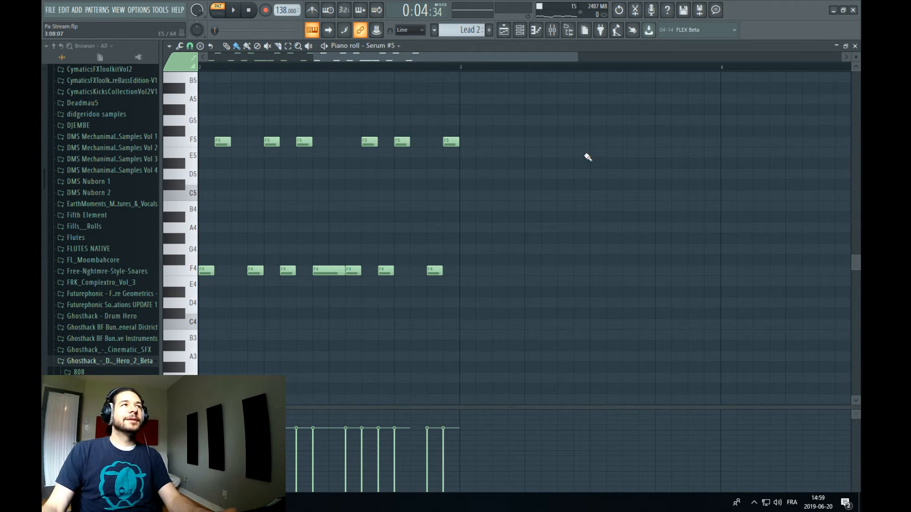
{"action": "left_click_drag", "start_coordinate": [596, 126], "coordinate": [175, 174]}
{"action": "scroll", "coordinate": [376, 72], "scroll_direction": "down", "scroll_amount": 4}
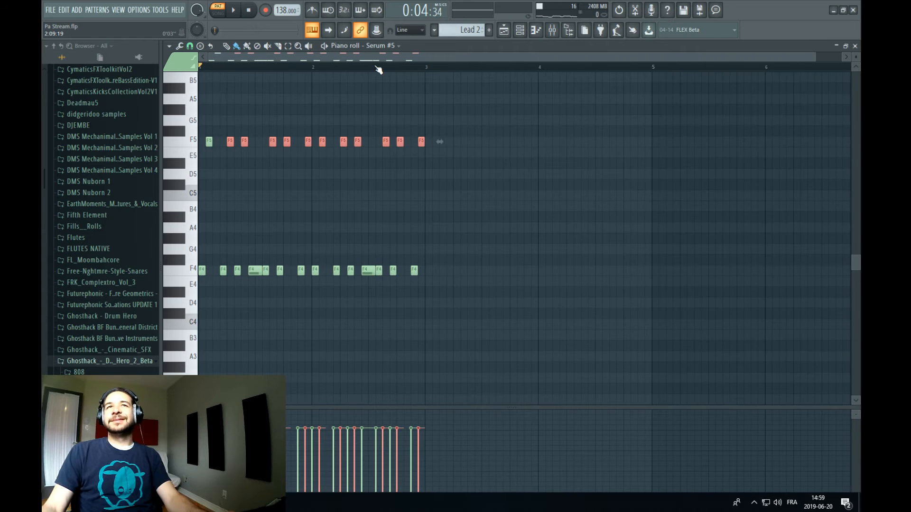
{"action": "left_click_drag", "start_coordinate": [514, 108], "coordinate": [128, 184]}
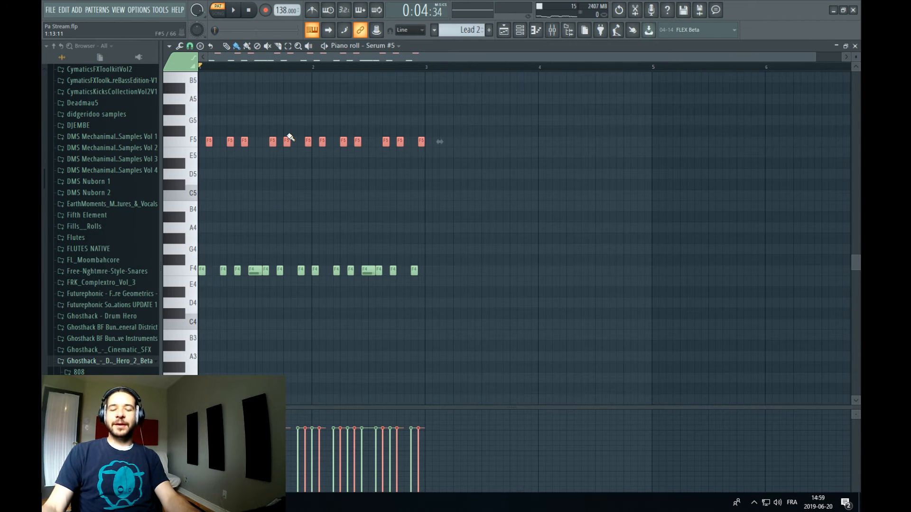
{"action": "key", "text": "space"}
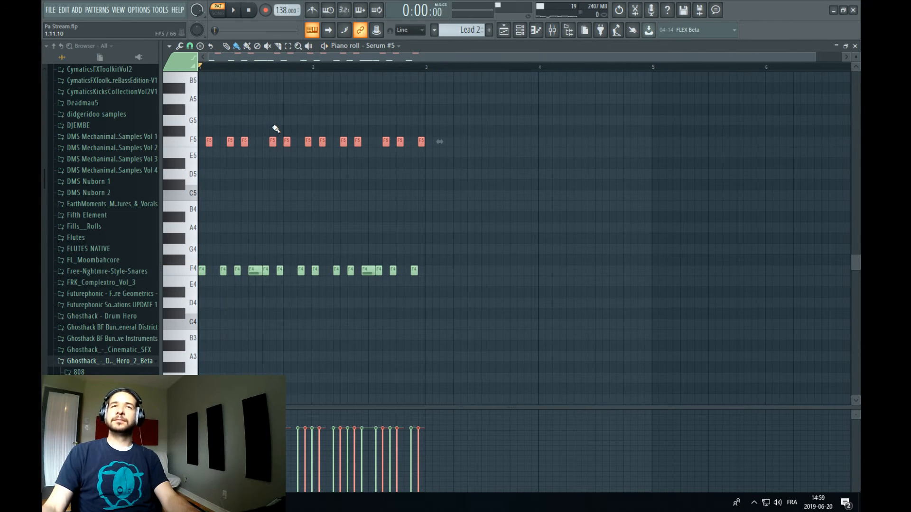
Transpose Lead 2's notes in the second half of bar 1 up one semitone while the pattern plays
{"action": "key", "text": "space"}
{"action": "left_click", "coordinate": [274, 126], "text": "ctrl"}
{"action": "left_click_drag", "start_coordinate": [300, 117], "coordinate": [251, 288]}
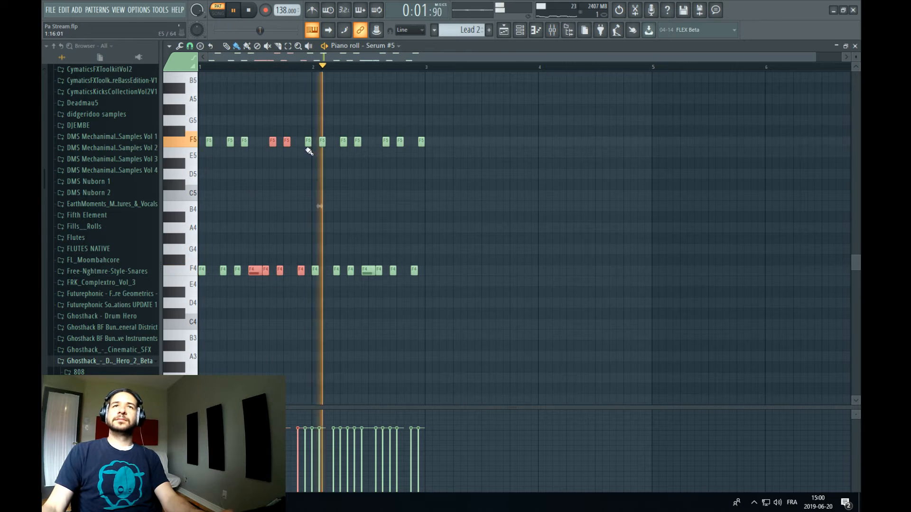
{"action": "scroll", "coordinate": [309, 138], "scroll_direction": "up", "scroll_amount": 2}
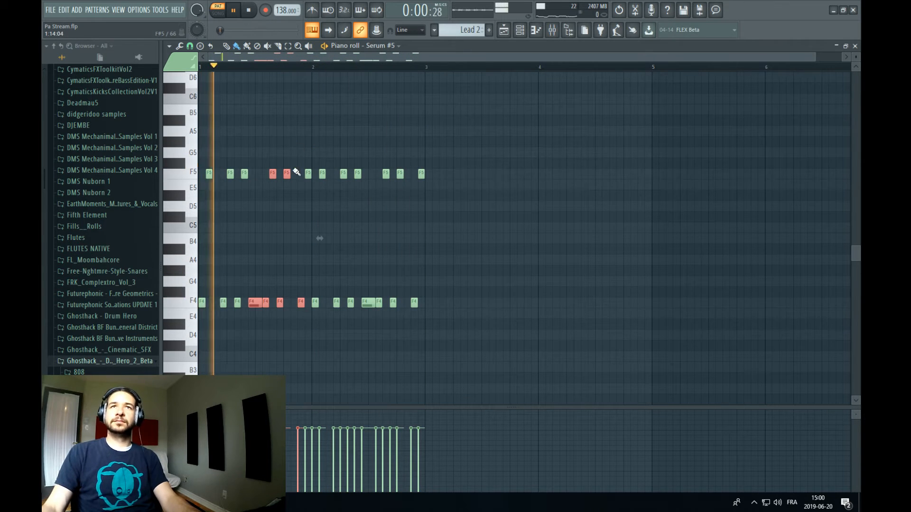
{"action": "key", "text": "shift+Up"}
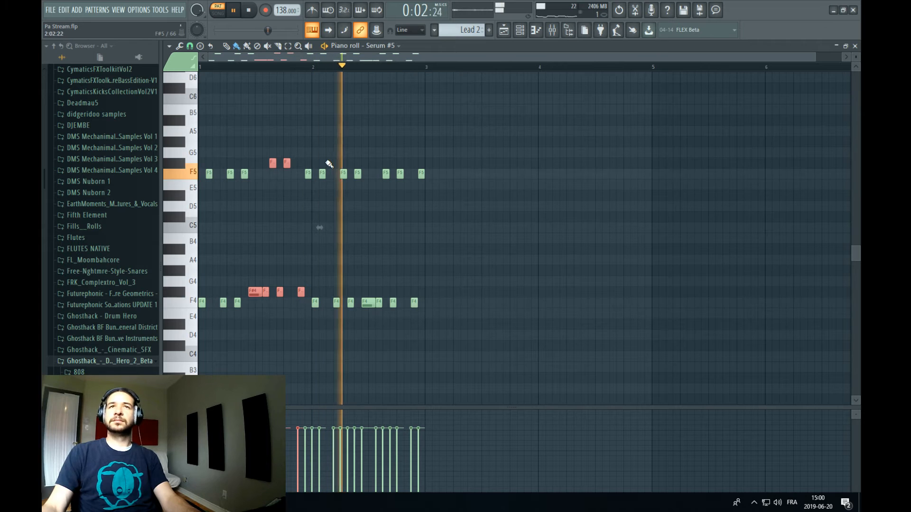
Raise two neighbouring notes near the end of bar 2, the upper one to G#5 and the lower one to G4
{"action": "left_click_drag", "start_coordinate": [488, 140], "coordinate": [399, 143]}
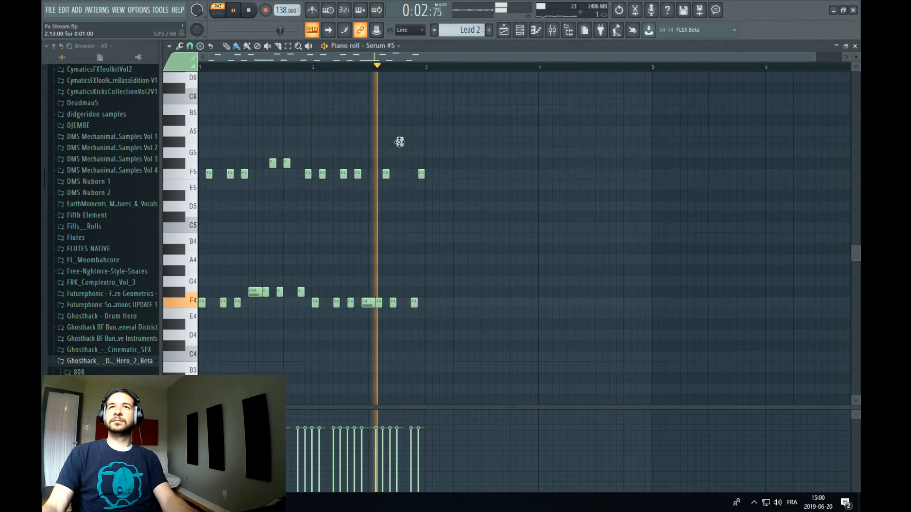
{"action": "left_click", "coordinate": [393, 268]}
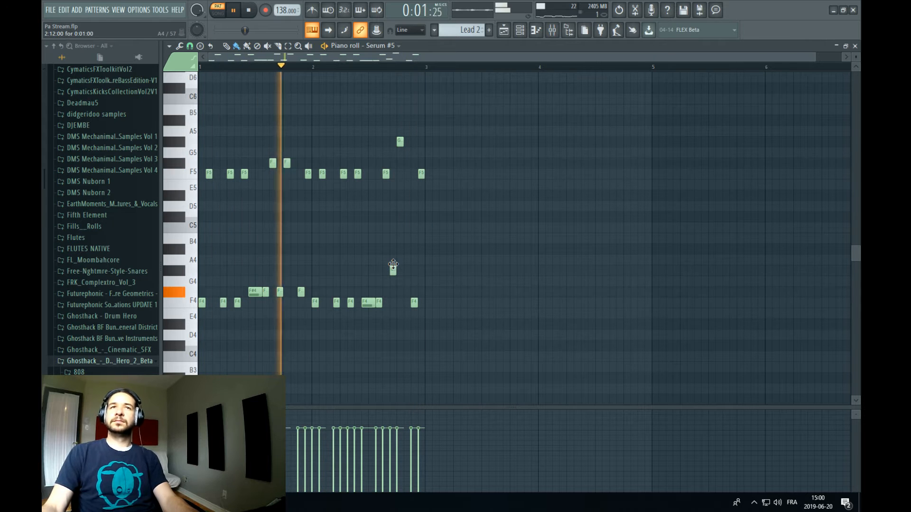
{"action": "left_click_drag", "start_coordinate": [393, 264], "coordinate": [394, 280]}
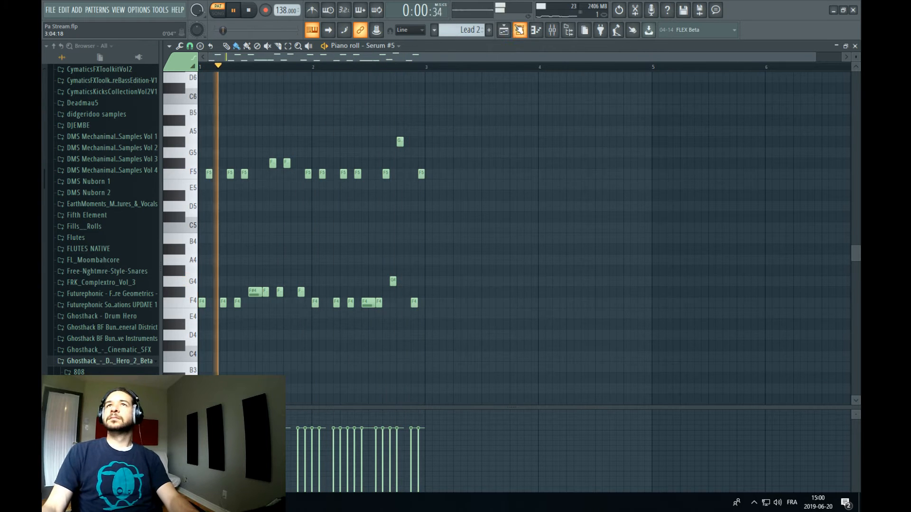
Play the arrangement from about bar 7 to hear the edited lead in context
{"action": "left_click", "coordinate": [520, 29]}
{"action": "left_click", "coordinate": [409, 67]}
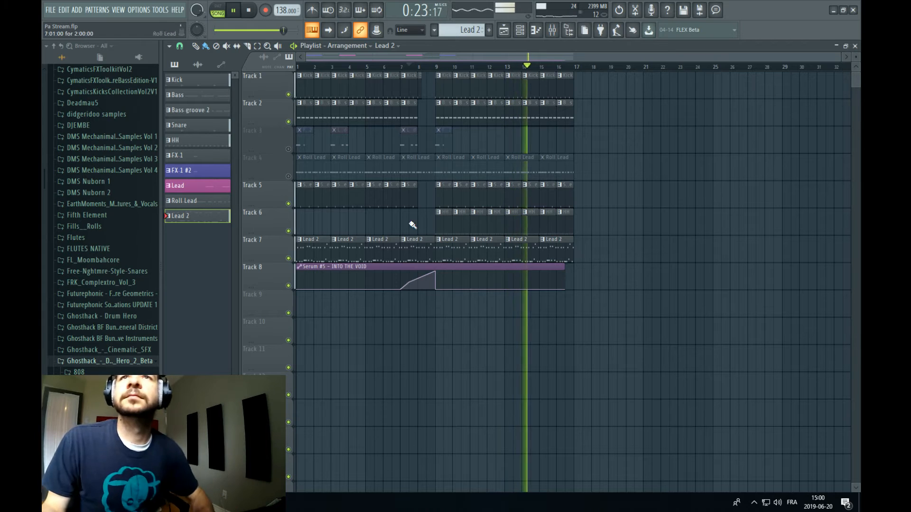
{"action": "key", "text": "space"}
Select all of Lead 2's notes in the piano roll and create a new pattern named Lead Layer
{"action": "double_click", "coordinate": [455, 247]}
{"action": "left_click_drag", "start_coordinate": [590, 104], "coordinate": [198, 394]}
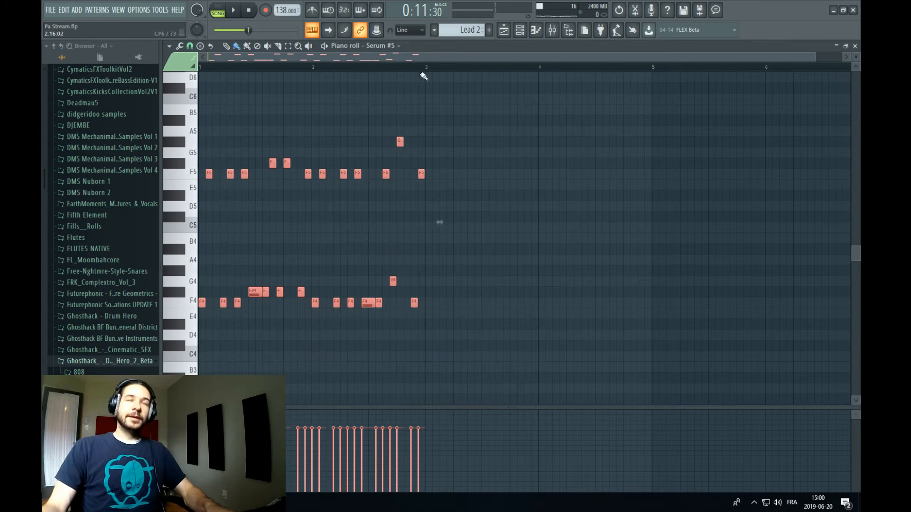
{"action": "left_click", "coordinate": [490, 31]}
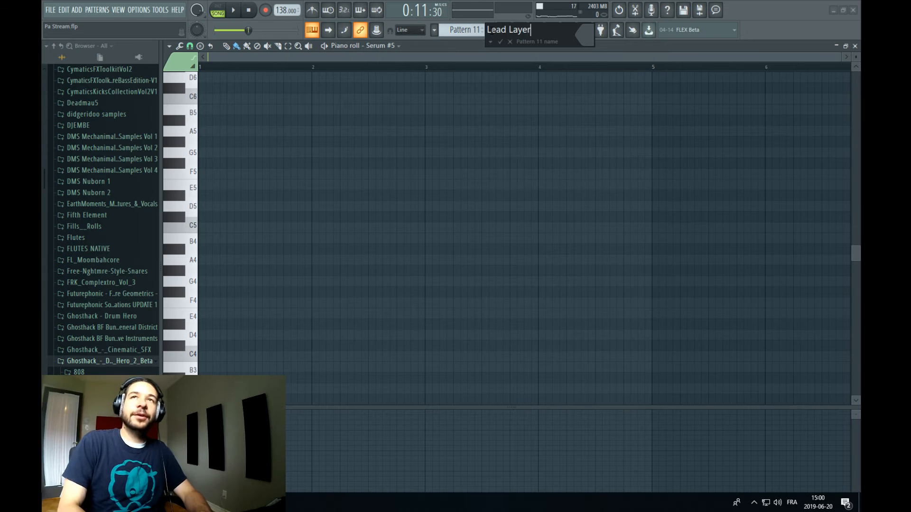
{"action": "key", "text": "Return"}
Add another Serum instance to the channel rack for the Lead Layer pattern
{"action": "left_click", "coordinate": [525, 31]}
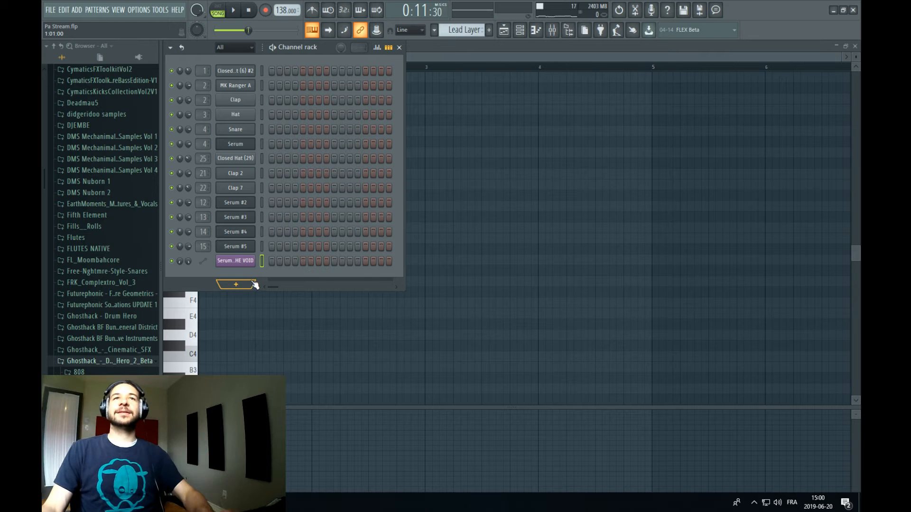
{"action": "left_click", "coordinate": [236, 284]}
{"action": "left_click", "coordinate": [256, 432]}
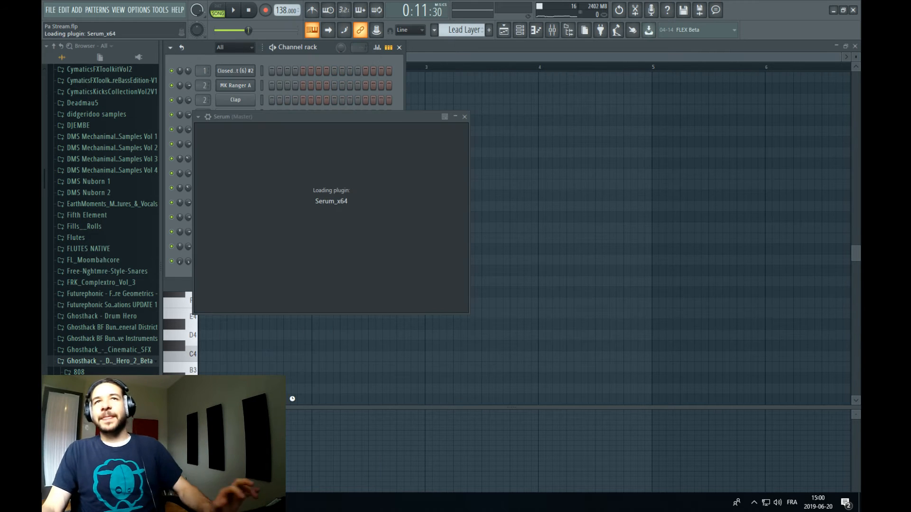
{"action": "left_click", "coordinate": [346, 59]}
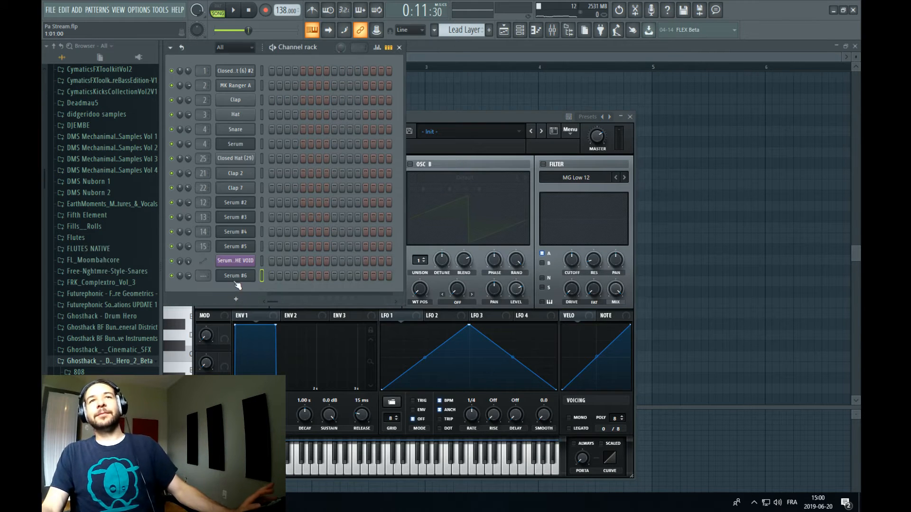
Try to paste the lead notes into Serum #6's piano roll in the Lead Layer pattern
{"action": "right_click", "coordinate": [236, 276]}
{"action": "left_click", "coordinate": [331, 282]}
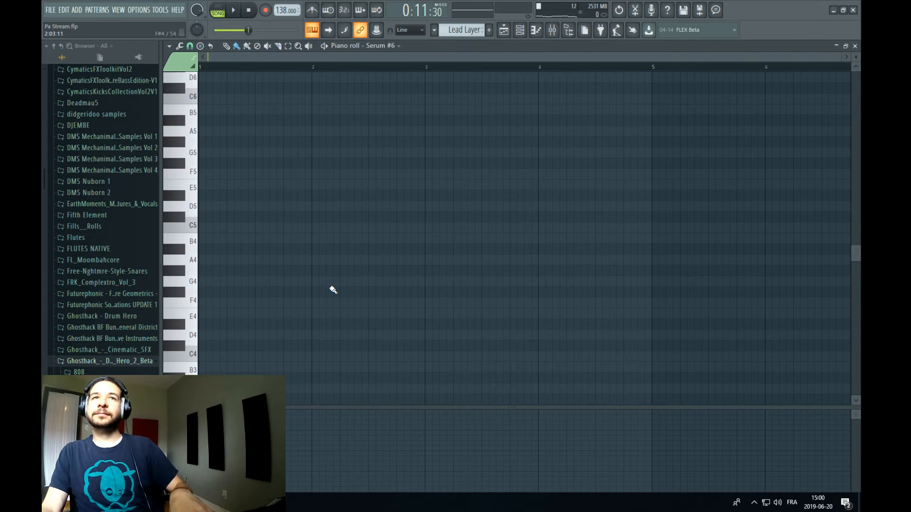
{"action": "left_click", "coordinate": [528, 29]}
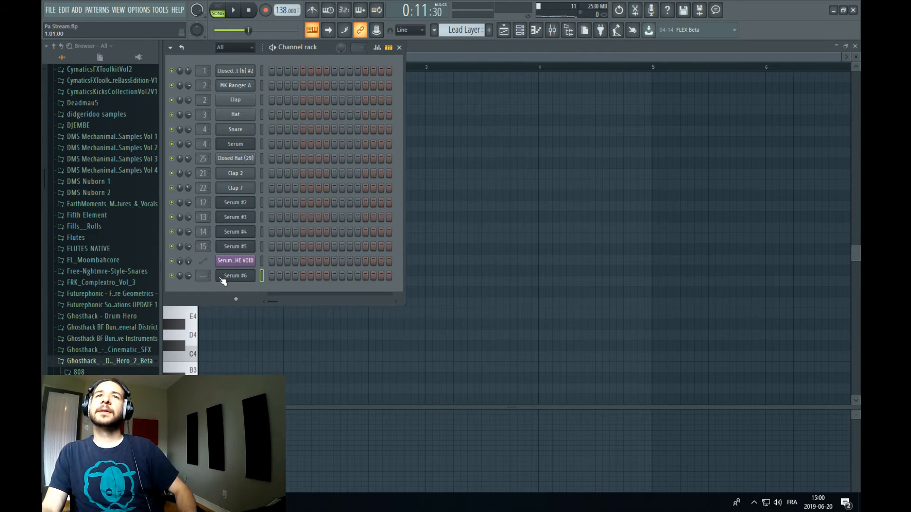
{"action": "right_click", "coordinate": [225, 278]}
{"action": "left_click", "coordinate": [448, 52]}
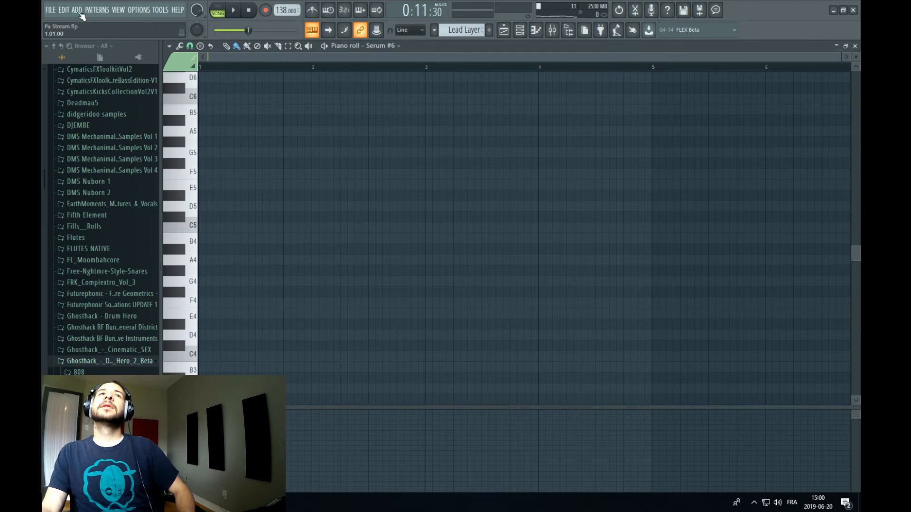
{"action": "left_click", "coordinate": [53, 9]}
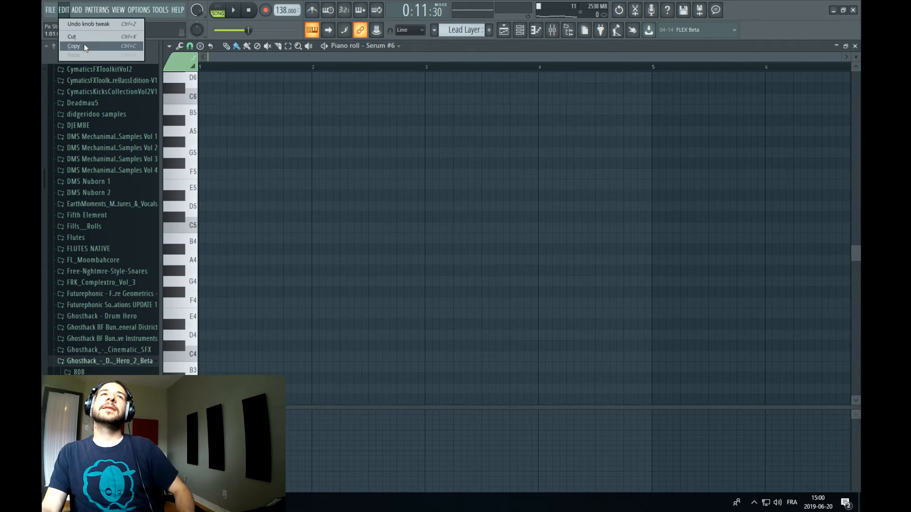
{"action": "left_click", "coordinate": [521, 29]}
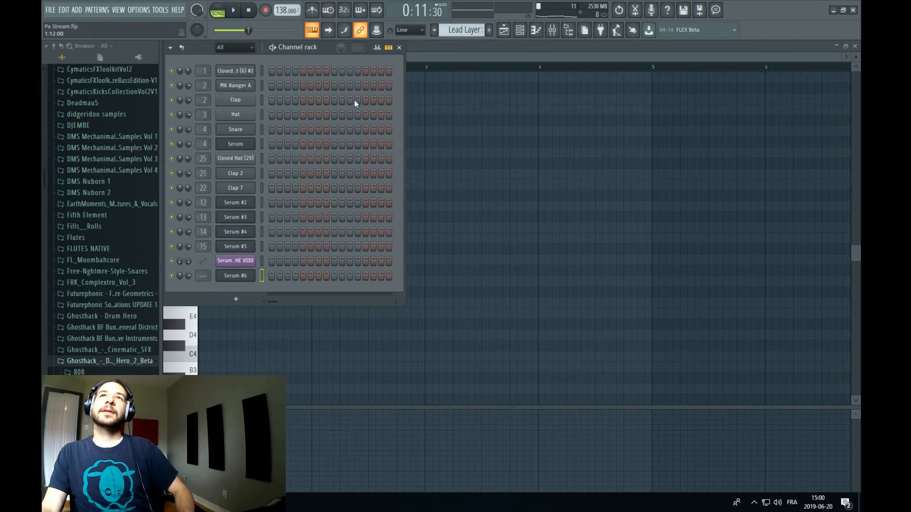
Switch to the Lead 2 pattern and copy the notes of the Serum #5 channel
{"action": "left_click", "coordinate": [479, 27]}
{"action": "left_click", "coordinate": [489, 122]}
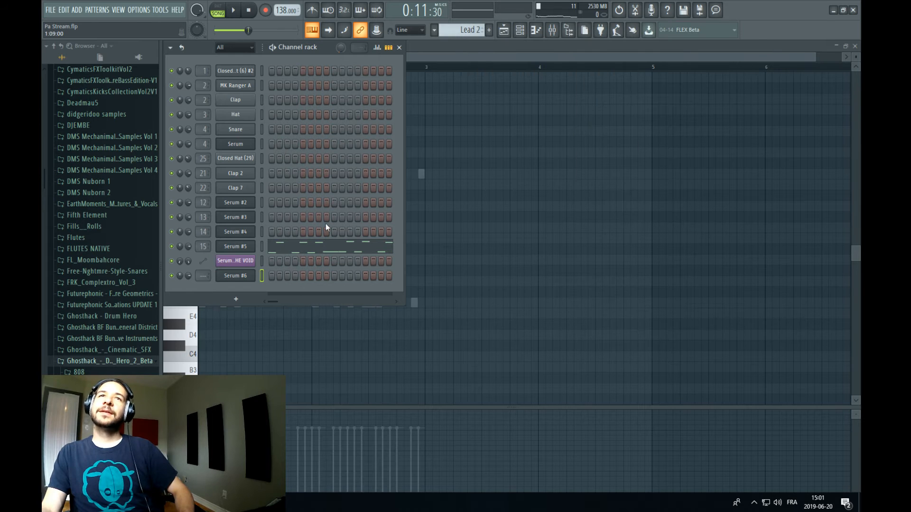
{"action": "right_click", "coordinate": [243, 248]}
{"action": "left_click", "coordinate": [365, 256]}
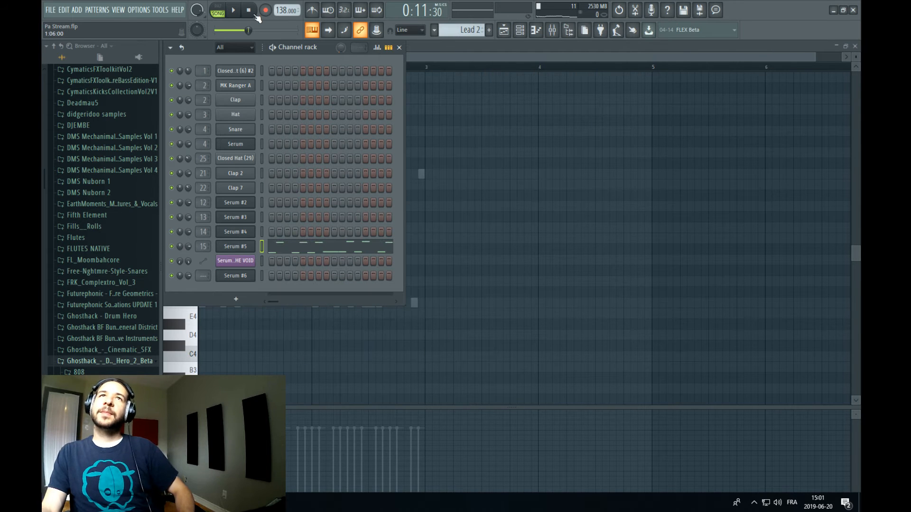
Paste the copied notes into Serum #6 in the Lead Layer pattern and audition them in pattern mode
{"action": "left_click", "coordinate": [480, 30]}
{"action": "left_click", "coordinate": [524, 131]}
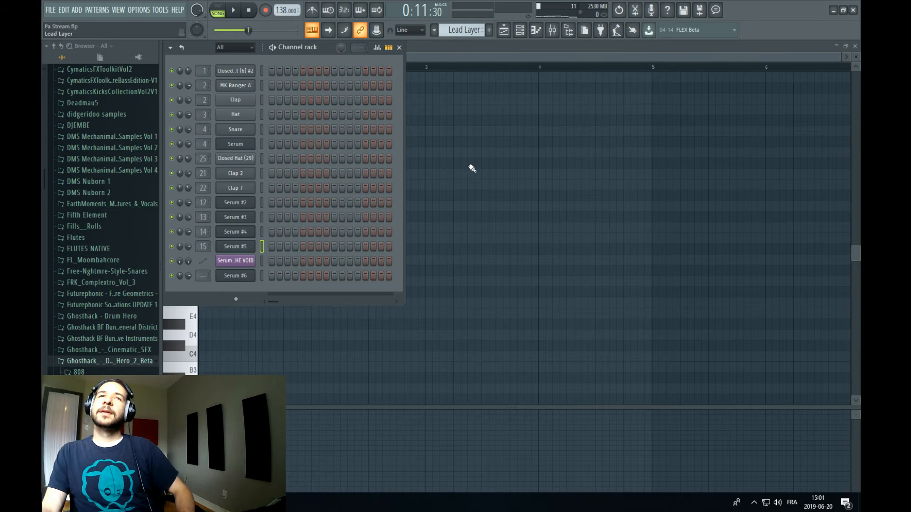
{"action": "right_click", "coordinate": [244, 278]}
{"action": "left_click", "coordinate": [415, 304]}
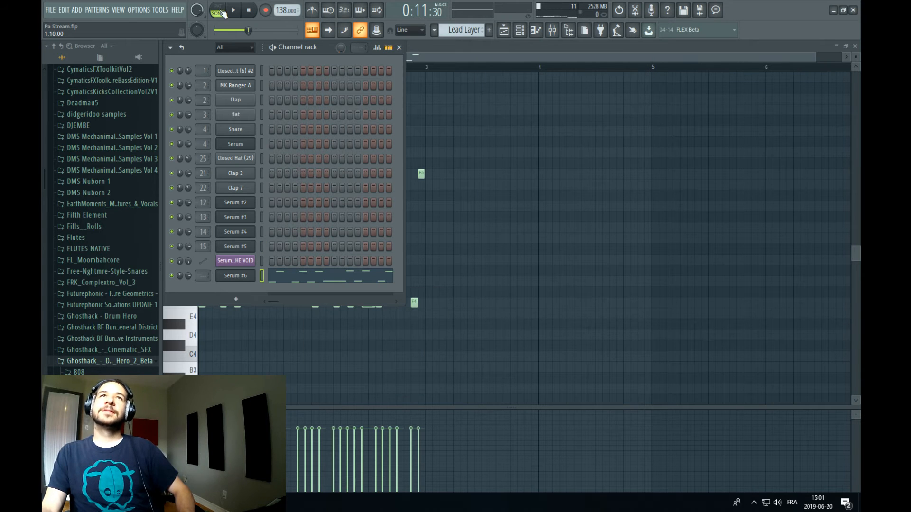
{"action": "left_click", "coordinate": [221, 13]}
{"action": "key", "text": "space"}
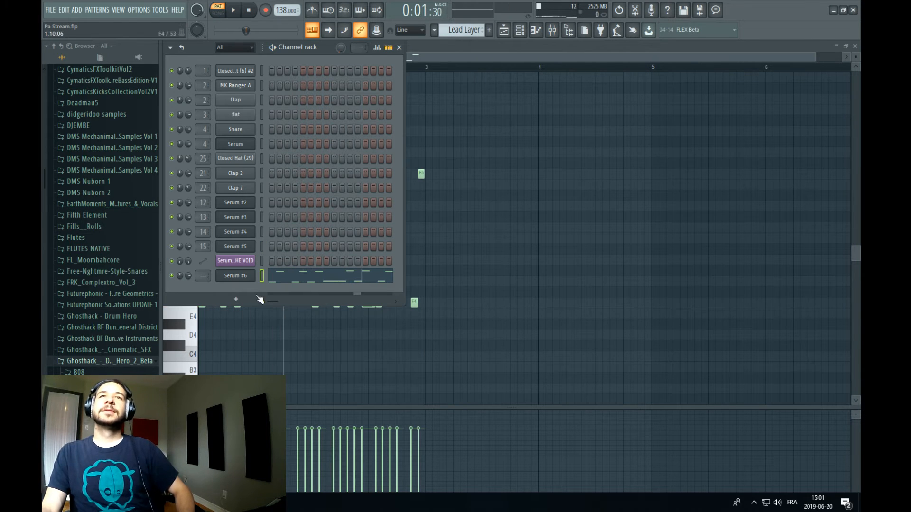
Load the Lead - The Gritter preset from Ghosthack Psytrance Awakening Vol 3 into Serum #6 and set its Grit macro to 54%
{"action": "left_click", "coordinate": [238, 279]}
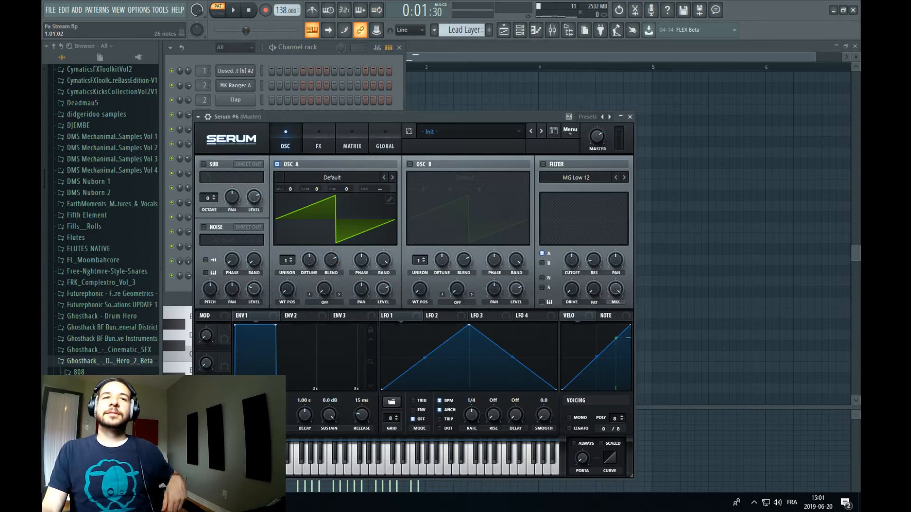
{"action": "left_click", "coordinate": [445, 138]}
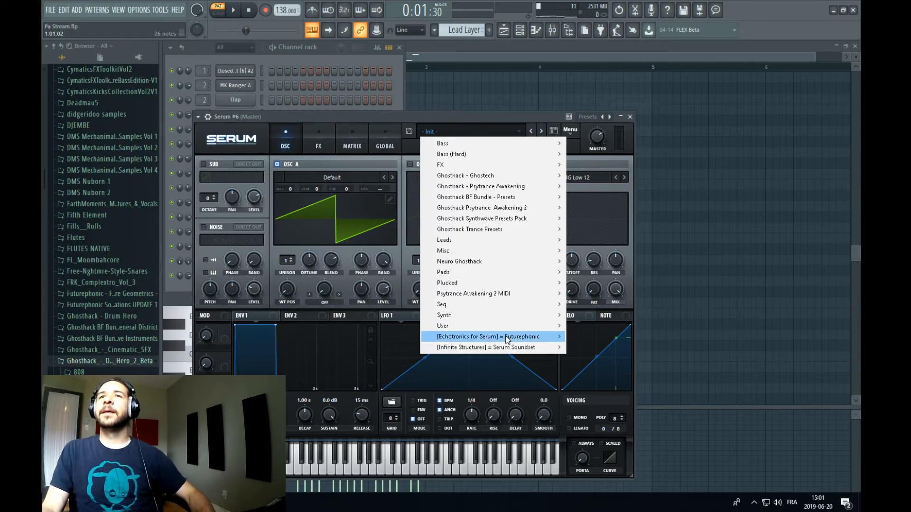
{"action": "mouse_move", "coordinate": [546, 326]}
{"action": "mouse_move", "coordinate": [631, 336]}
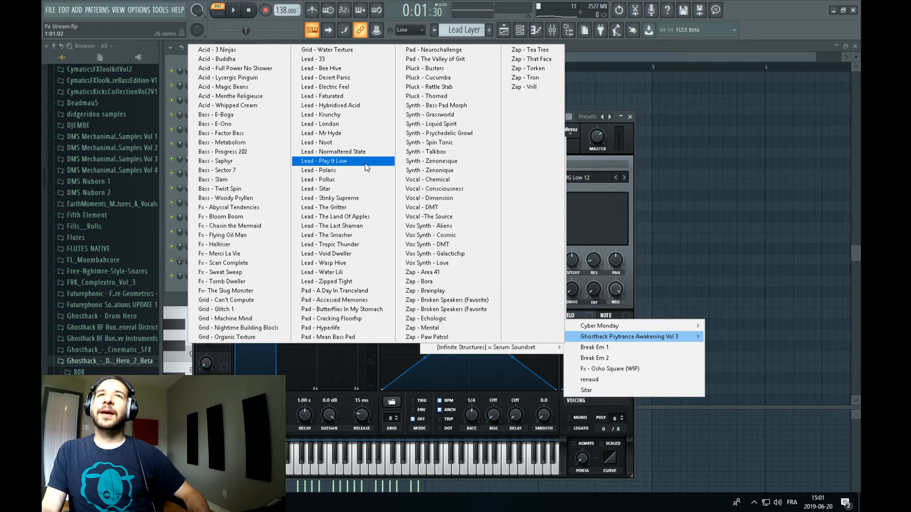
{"action": "left_click", "coordinate": [366, 207]}
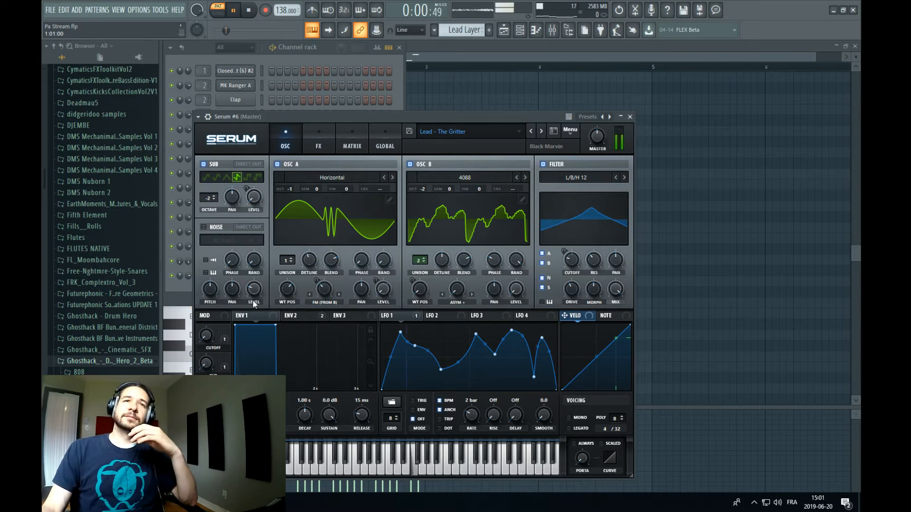
{"action": "left_click_drag", "start_coordinate": [212, 337], "coordinate": [223, 251]}
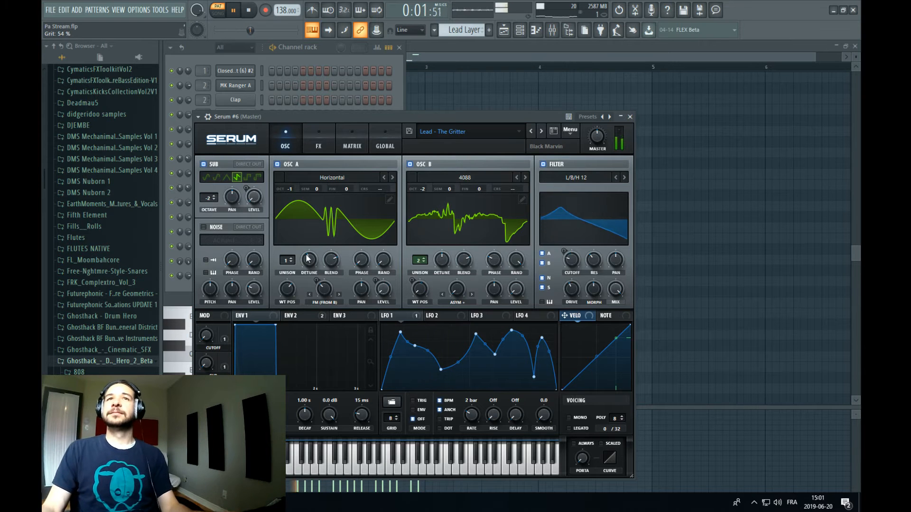
Place Lead Layer clips on Track 9 of the playlist across bars 1 to 8 and play the song
{"action": "left_click", "coordinate": [448, 59]}
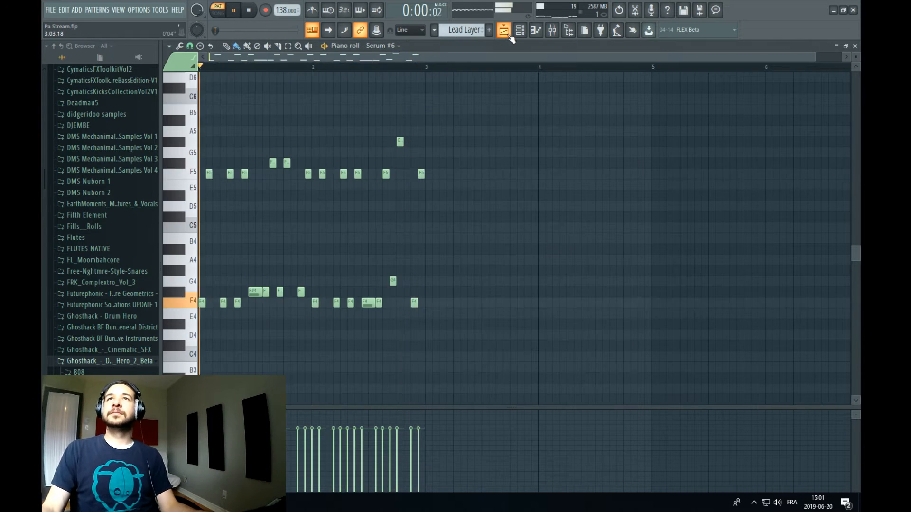
{"action": "left_click", "coordinate": [504, 31]}
{"action": "left_click_drag", "start_coordinate": [429, 304], "coordinate": [306, 304]}
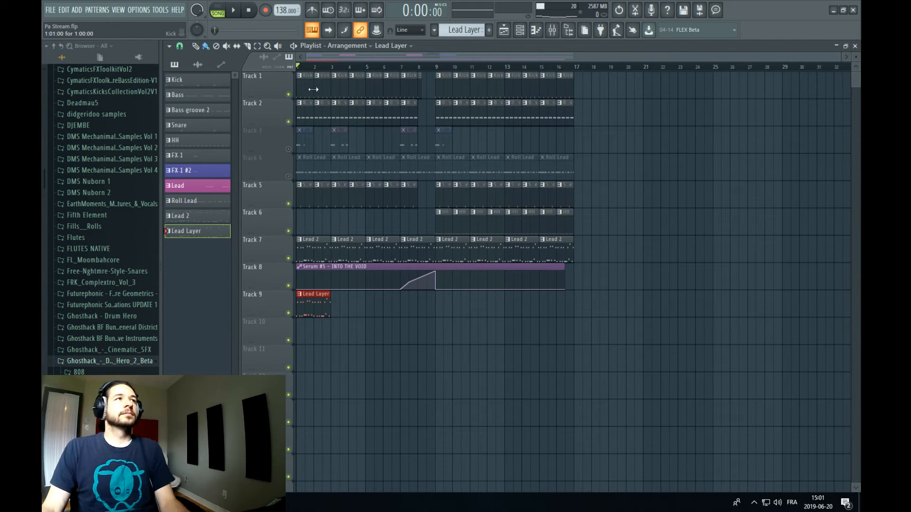
{"action": "left_click_drag", "start_coordinate": [335, 307], "coordinate": [424, 306]}
{"action": "key", "text": "space"}
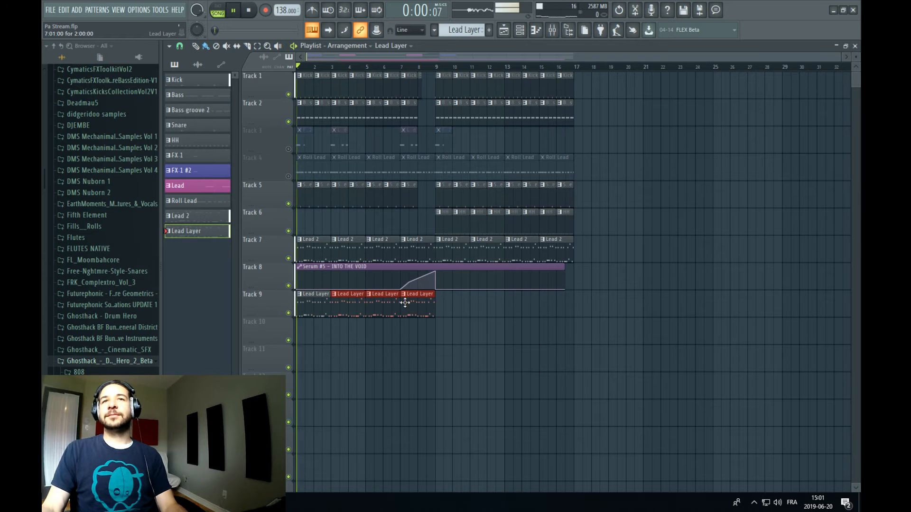
Route the Serum #6 channel to mixer insert 16
{"action": "left_click", "coordinate": [553, 30]}
{"action": "right_click", "coordinate": [445, 158]}
{"action": "mouse_move", "coordinate": [493, 132]}
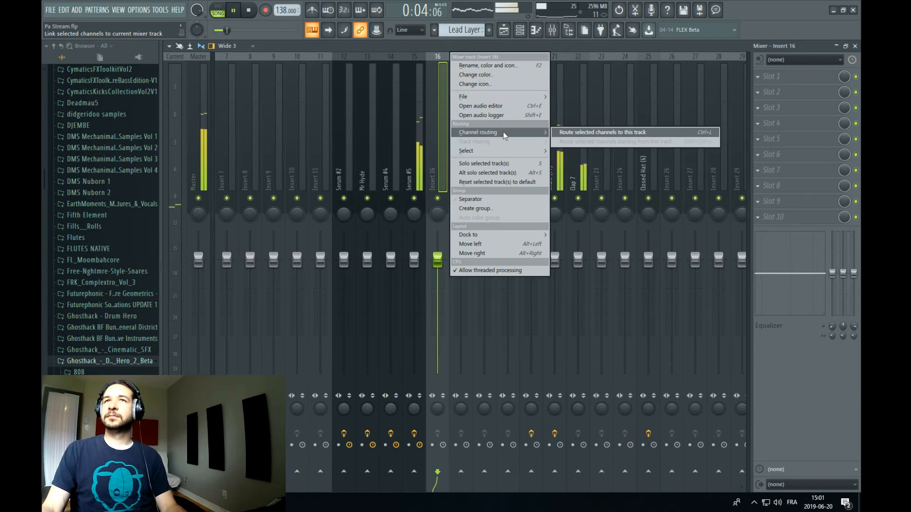
{"action": "left_click", "coordinate": [592, 133]}
Insert Duck as the first effect on the Serum #6 mixer track, load the Synth user preset and set Amount to 61%
{"action": "left_click", "coordinate": [784, 79]}
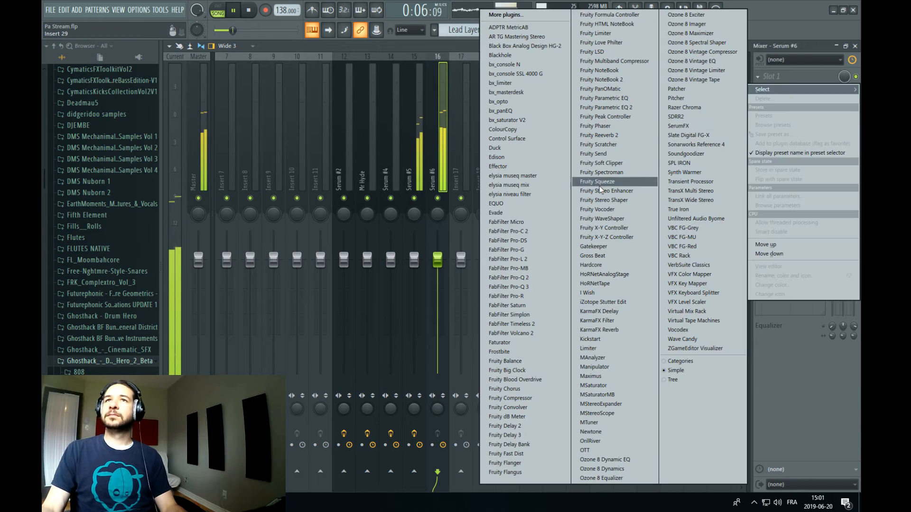
{"action": "left_click", "coordinate": [483, 184]}
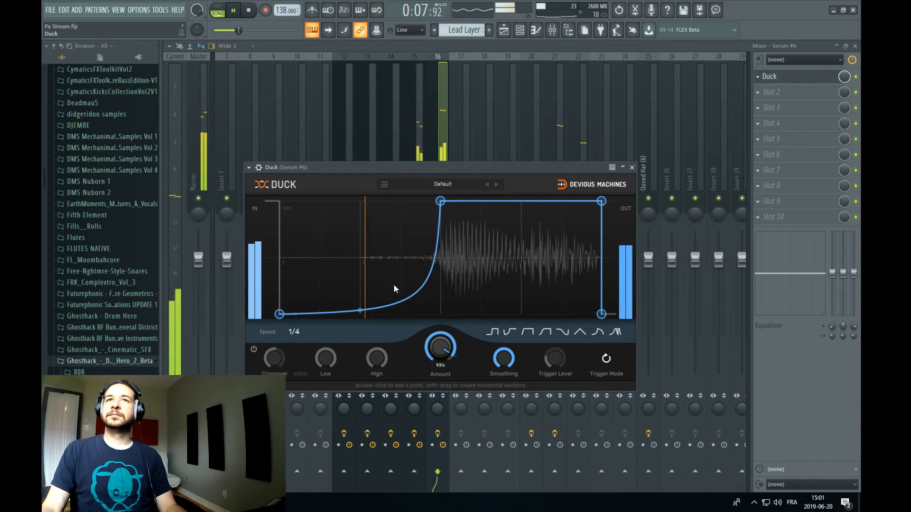
{"action": "left_click", "coordinate": [439, 183]}
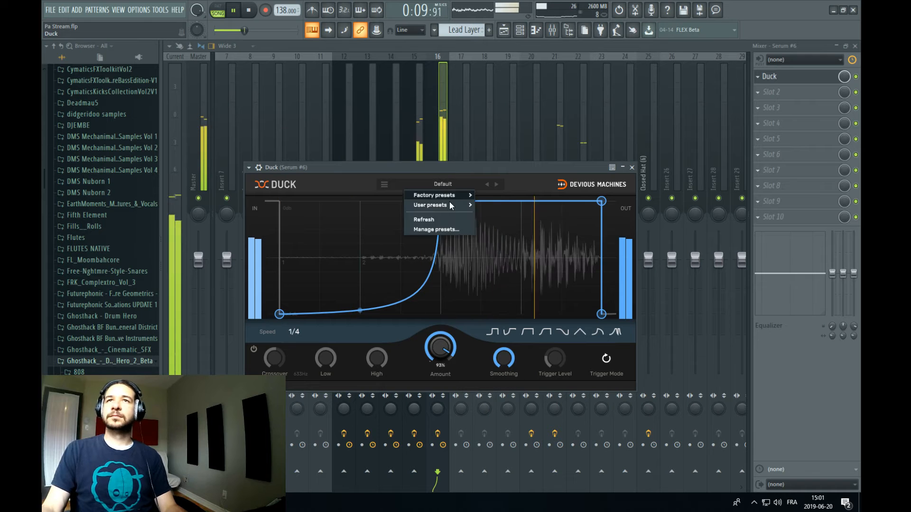
{"action": "mouse_move", "coordinate": [446, 205]}
{"action": "left_click", "coordinate": [504, 229]}
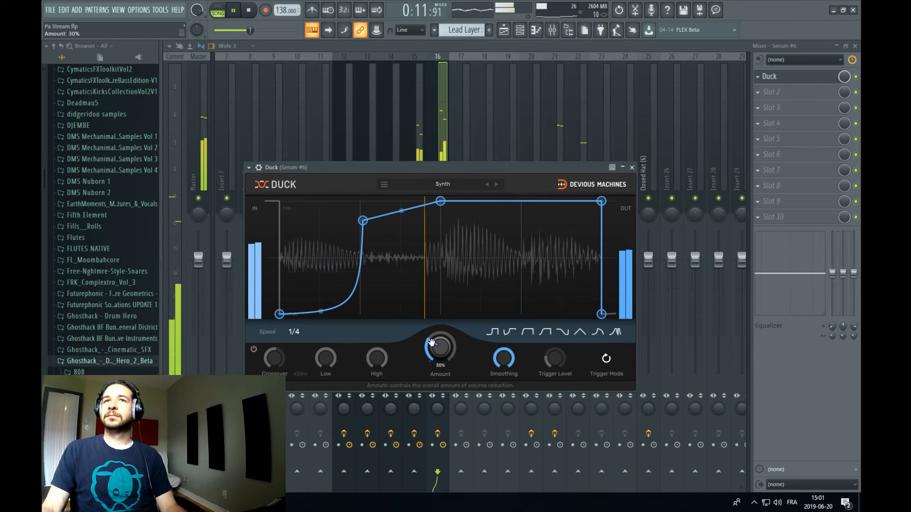
{"action": "left_click_drag", "start_coordinate": [440, 348], "coordinate": [440, 318]}
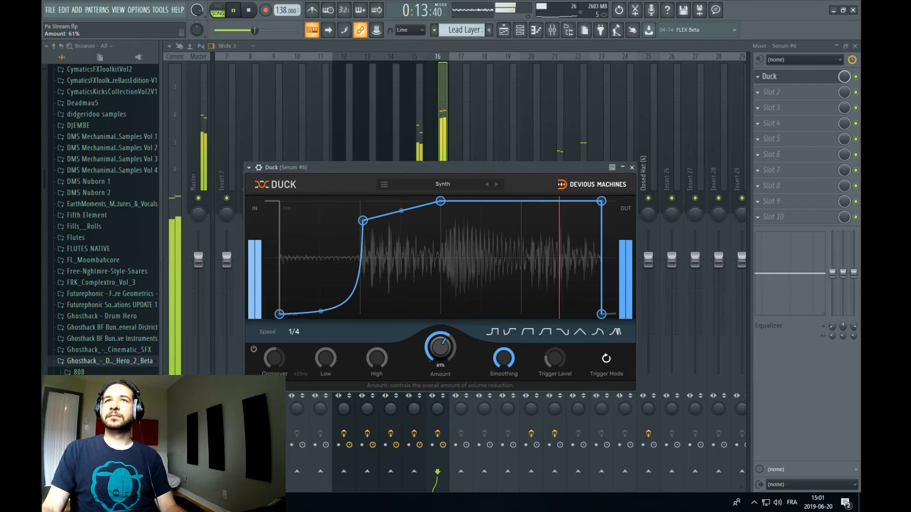
{"action": "left_click", "coordinate": [444, 142]}
Extend the Lead Layer clips on Track 9 across bars 9 to 16, deleting the surplus clips after bar 16
{"action": "left_click", "coordinate": [511, 28]}
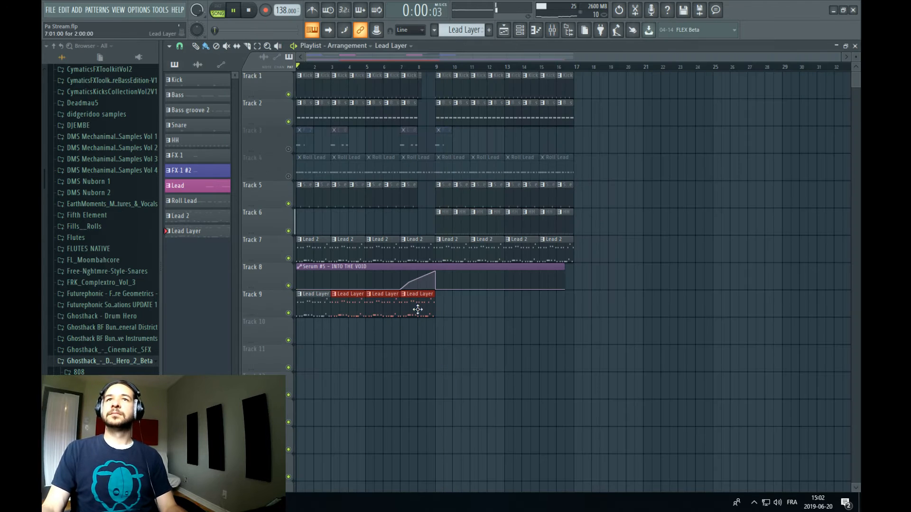
{"action": "left_click_drag", "start_coordinate": [444, 301], "coordinate": [619, 301]}
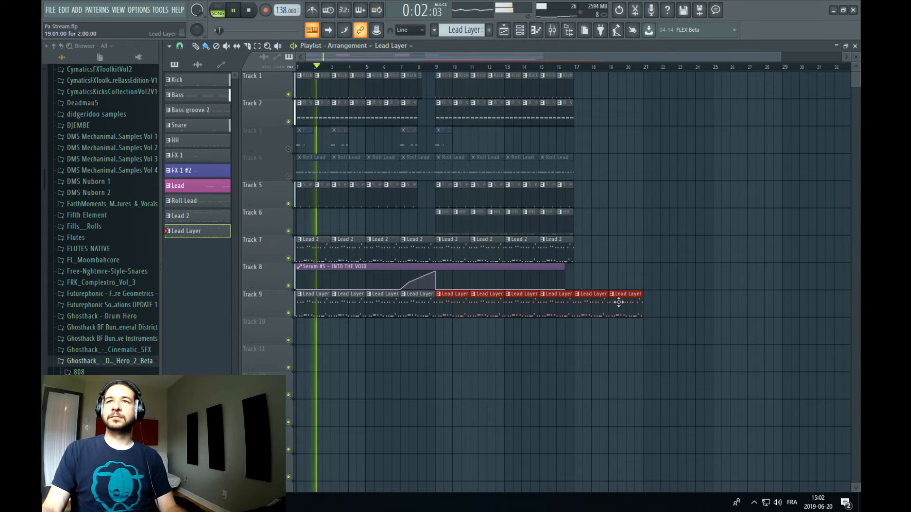
{"action": "right_click", "coordinate": [618, 302]}
{"action": "right_click", "coordinate": [591, 304]}
Examine the Lead Layer notes in Serum #6's piano roll during song playback and return to the playlist
{"action": "double_click", "coordinate": [549, 302]}
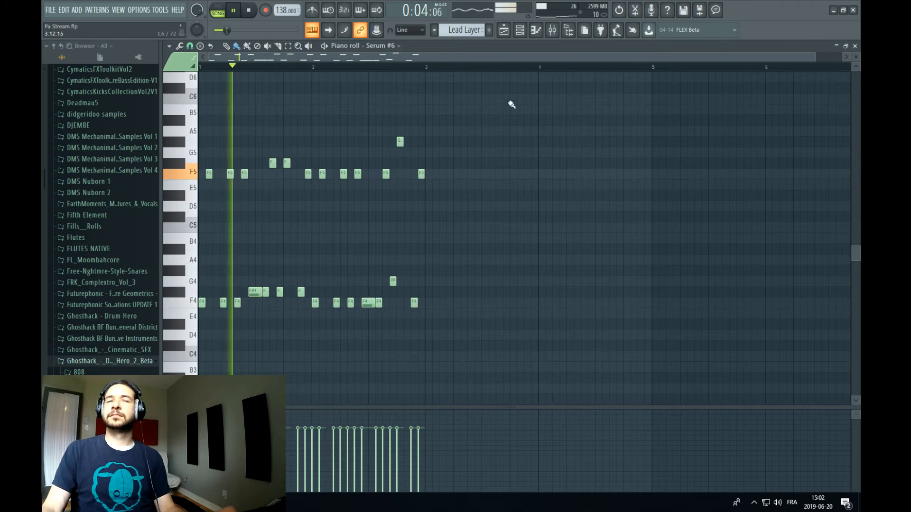
{"action": "left_click", "coordinate": [521, 31]}
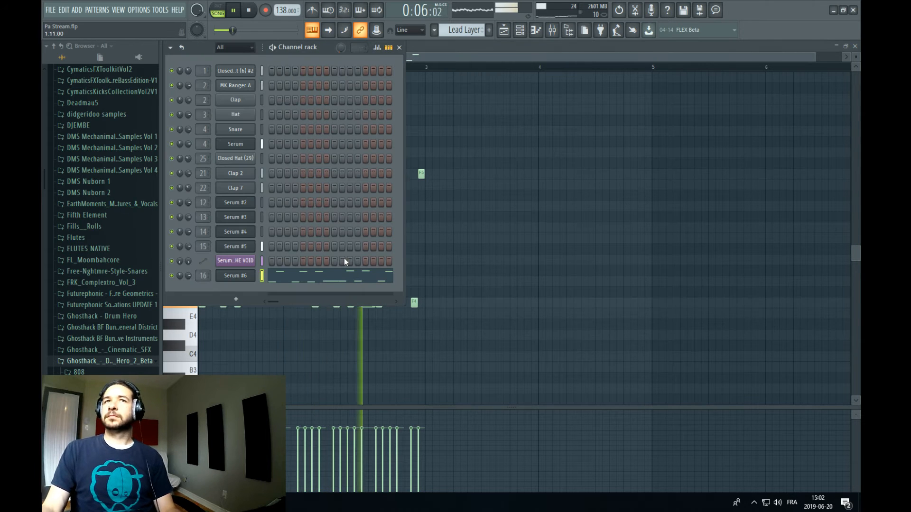
{"action": "left_click", "coordinate": [509, 56]}
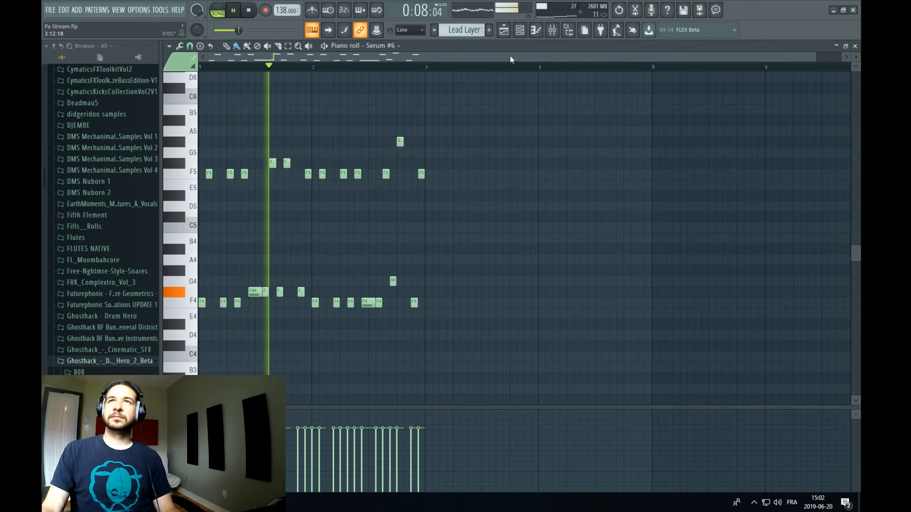
{"action": "scroll", "coordinate": [472, 65], "scroll_direction": "up", "scroll_amount": 3}
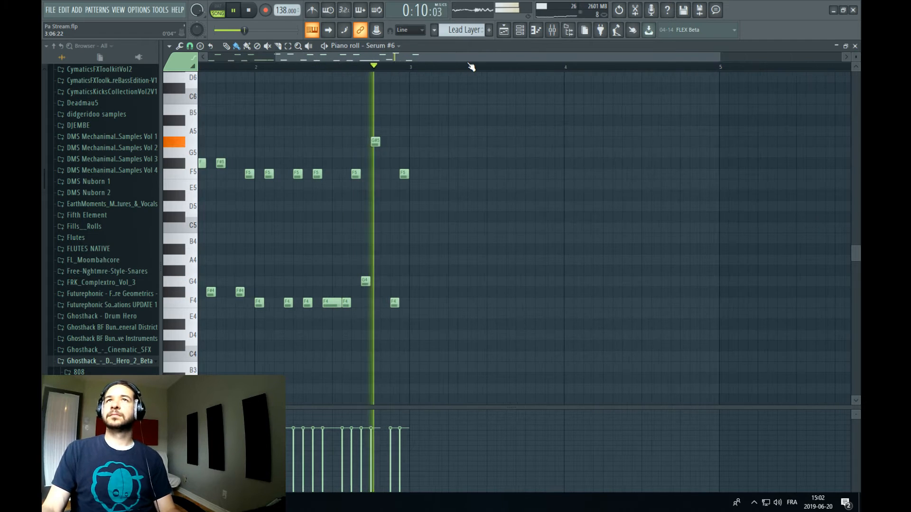
{"action": "scroll", "coordinate": [471, 65], "scroll_direction": "down", "scroll_amount": 3}
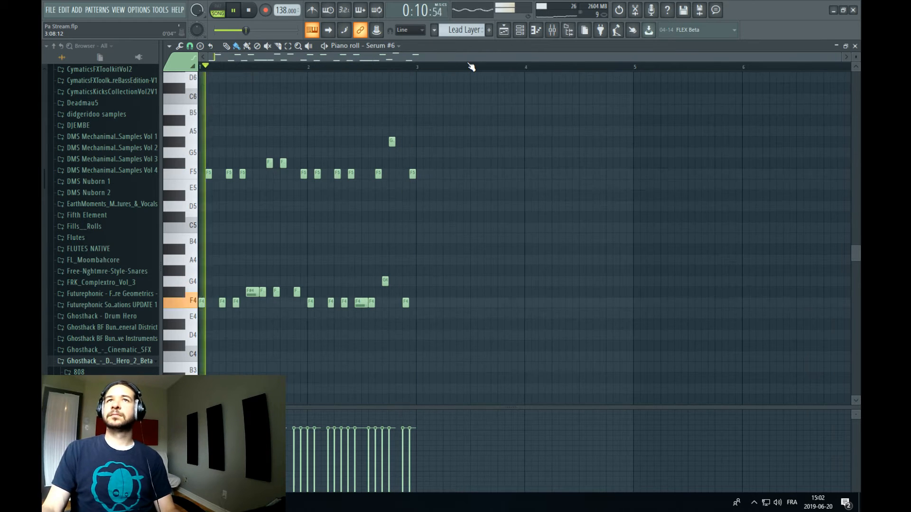
{"action": "left_click", "coordinate": [520, 32]}
{"action": "left_click", "coordinate": [505, 32]}
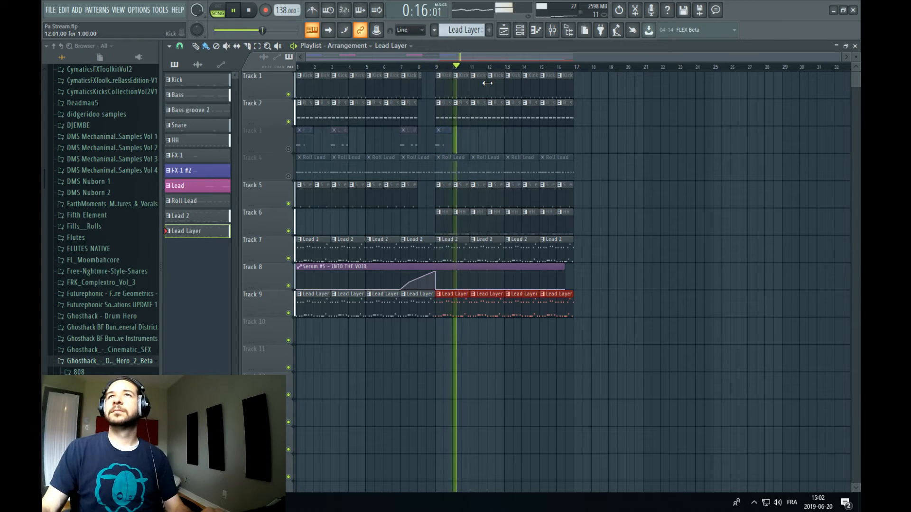
Set Serum #6's Grit macro to 16% while the song plays, then stop playback
{"action": "left_click", "coordinate": [520, 30]}
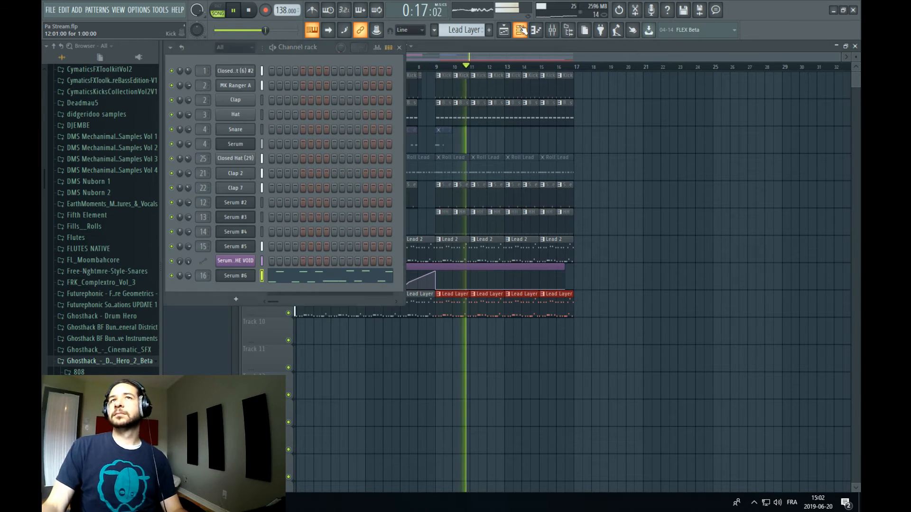
{"action": "left_click", "coordinate": [244, 275]}
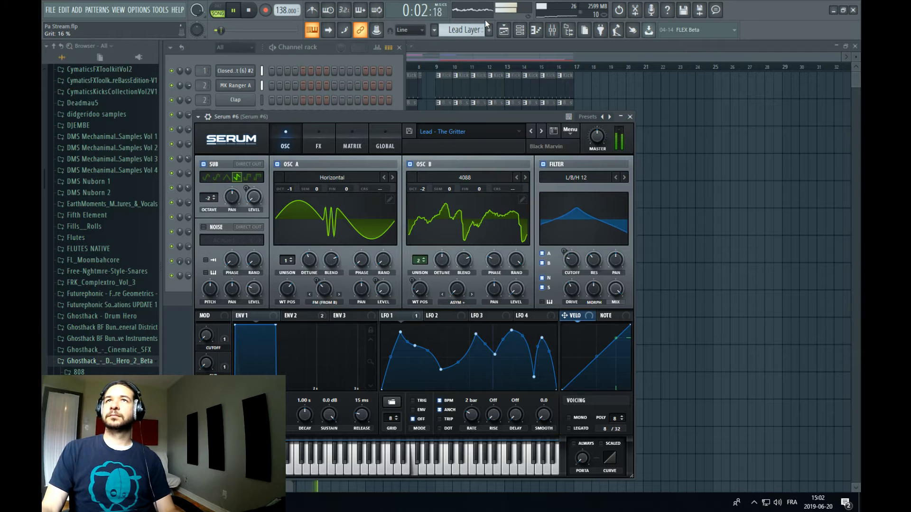
{"action": "left_click", "coordinate": [503, 29]}
{"action": "key", "text": "space"}
Insert FabFilter Pro-Q 3 after Duck on the Serum #6 track and add a 48 dB/oct low cut at about 194 Hz
{"action": "left_click", "coordinate": [552, 30]}
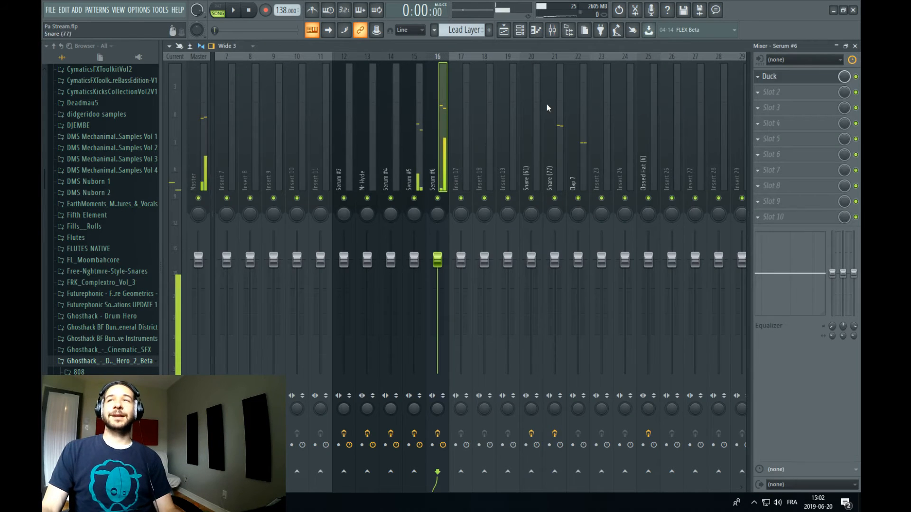
{"action": "left_click", "coordinate": [772, 95]}
{"action": "left_click", "coordinate": [556, 283]}
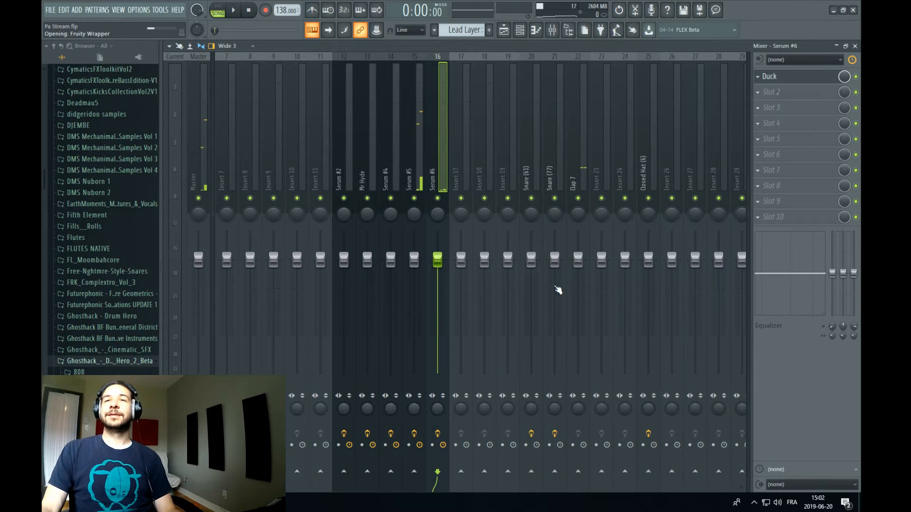
{"action": "left_click", "coordinate": [280, 286]}
{"action": "left_click_drag", "start_coordinate": [281, 286], "coordinate": [417, 293]}
{"action": "key", "text": "space"}
{"action": "key", "text": "space"}
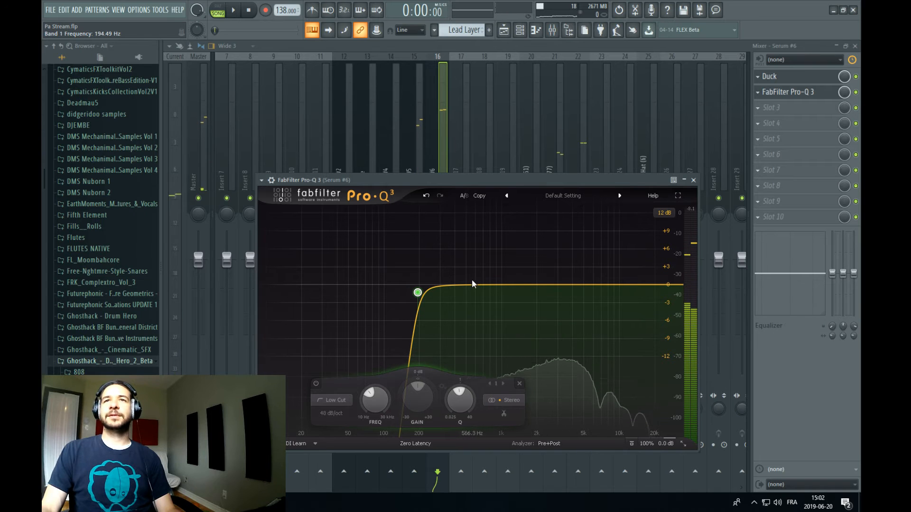
Add a bell band near 2760 Hz with -2.53 dB gain in Pro-Q 3 and move the low cut to about 212 Hz
{"action": "left_click_drag", "start_coordinate": [463, 285], "coordinate": [570, 234]}
{"action": "scroll", "coordinate": [459, 241], "scroll_direction": "up", "scroll_amount": 3}
{"action": "key", "text": "space"}
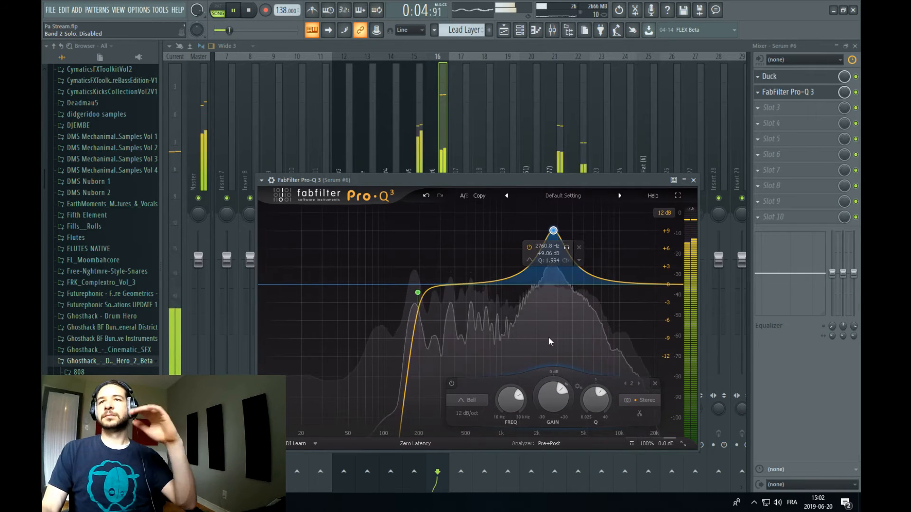
{"action": "mouse_move", "coordinate": [567, 391]}
{"action": "left_mouse_down"}
{"action": "mouse_move", "coordinate": [547, 384]}
{"action": "mouse_move", "coordinate": [605, 395]}
{"action": "mouse_move", "coordinate": [550, 392]}
{"action": "left_mouse_up"}
{"action": "key", "text": "space"}
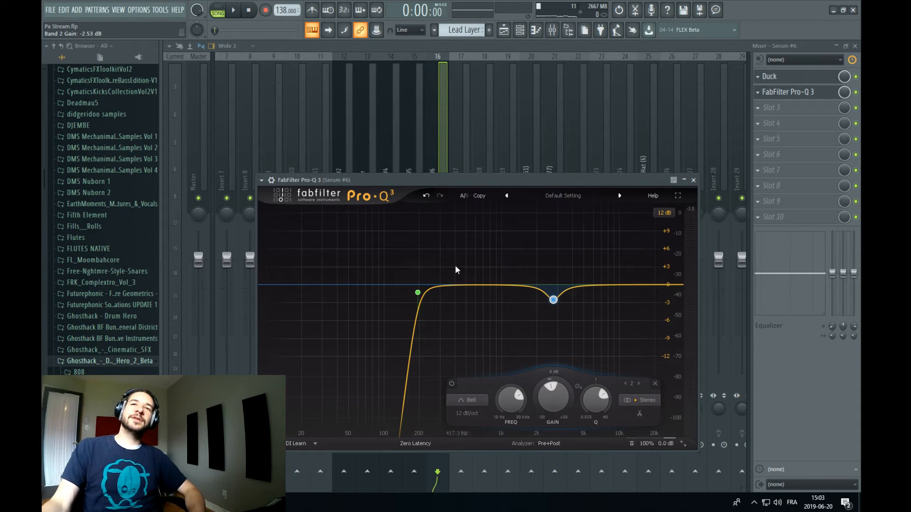
{"action": "left_click_drag", "start_coordinate": [418, 294], "coordinate": [421, 296]}
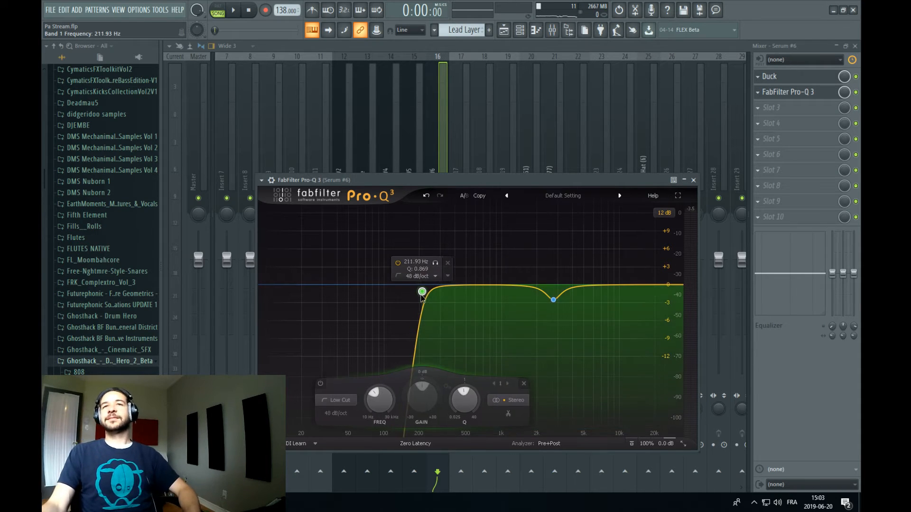
{"action": "left_click", "coordinate": [445, 120]}
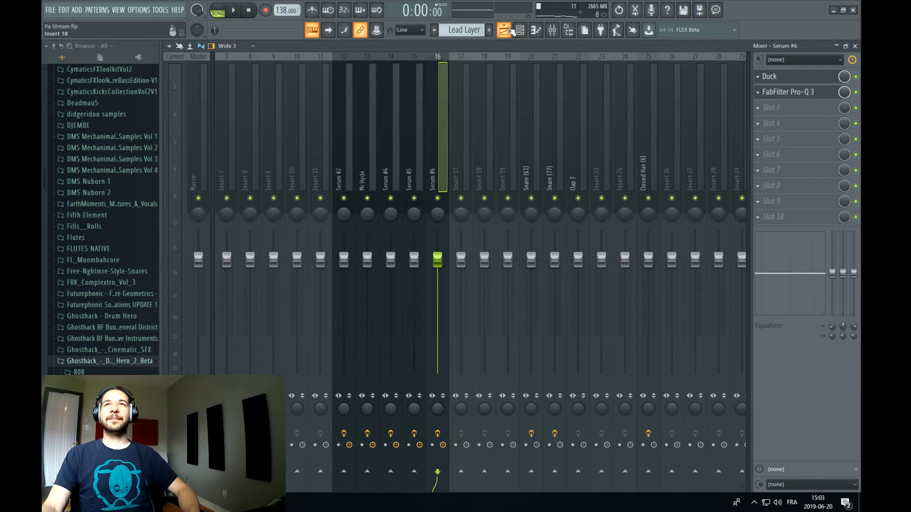
Insert Virtual Mix Rack after FabFilter Pro-Q 3 on the Serum #6 mixer track and audition it in the song
{"action": "left_click", "coordinate": [506, 30]}
{"action": "left_click", "coordinate": [553, 34]}
{"action": "left_click", "coordinate": [783, 107]}
{"action": "mouse_move", "coordinate": [778, 120]}
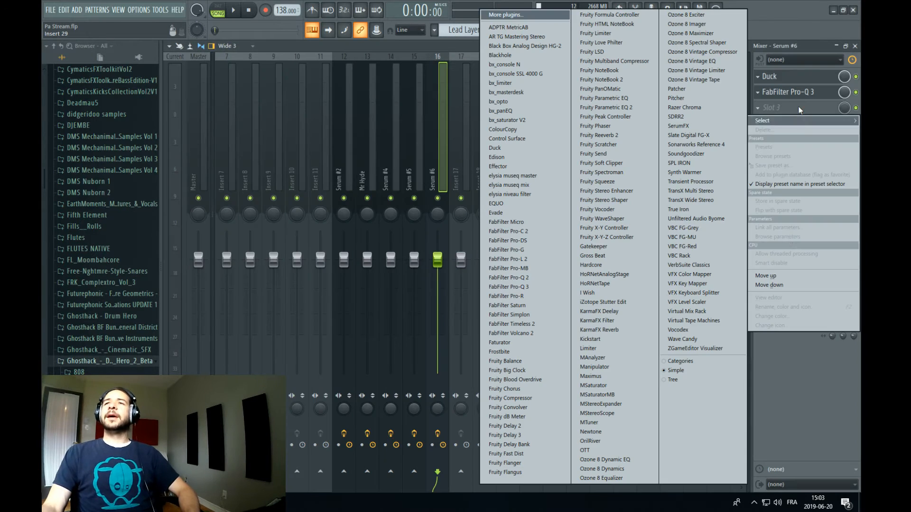
{"action": "left_click", "coordinate": [713, 312]}
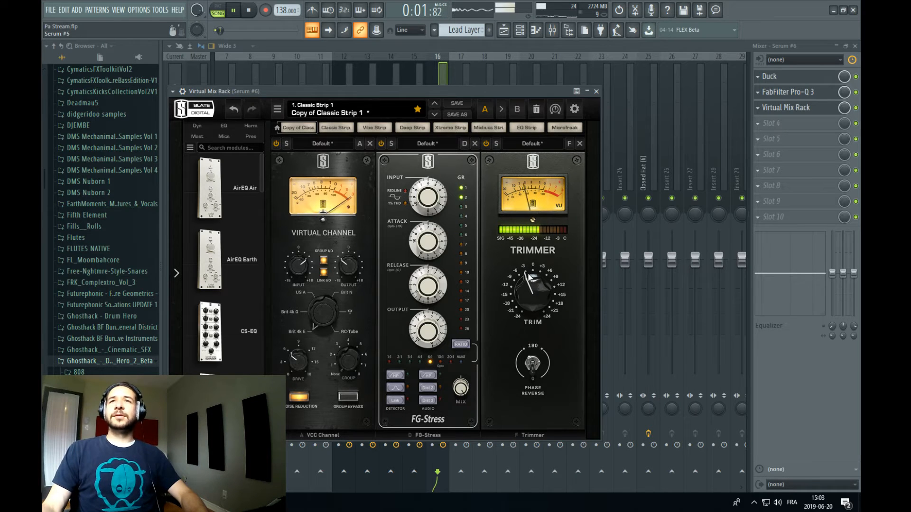
{"action": "left_click", "coordinate": [441, 76]}
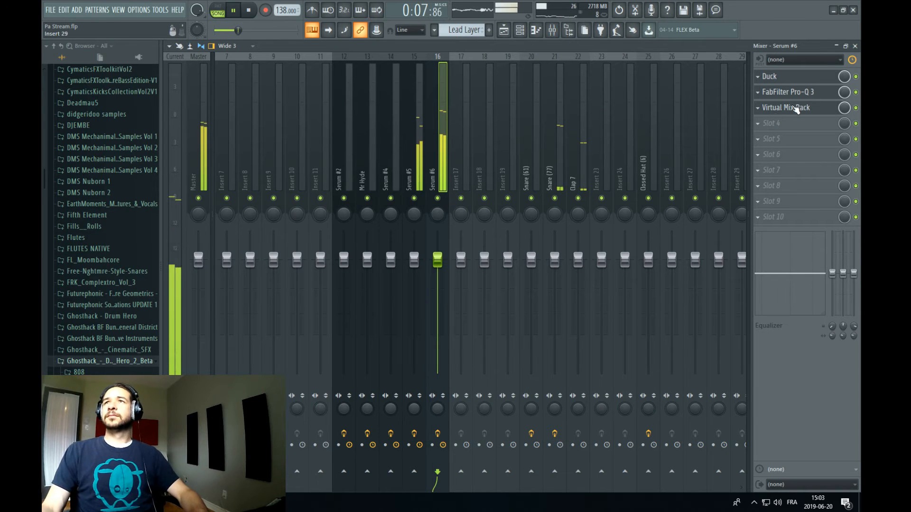
Set the Trimmer to -2.14 dB in Serum #6's Virtual Mix Rack, then return to the playlist and stop playback
{"action": "left_click", "coordinate": [797, 108]}
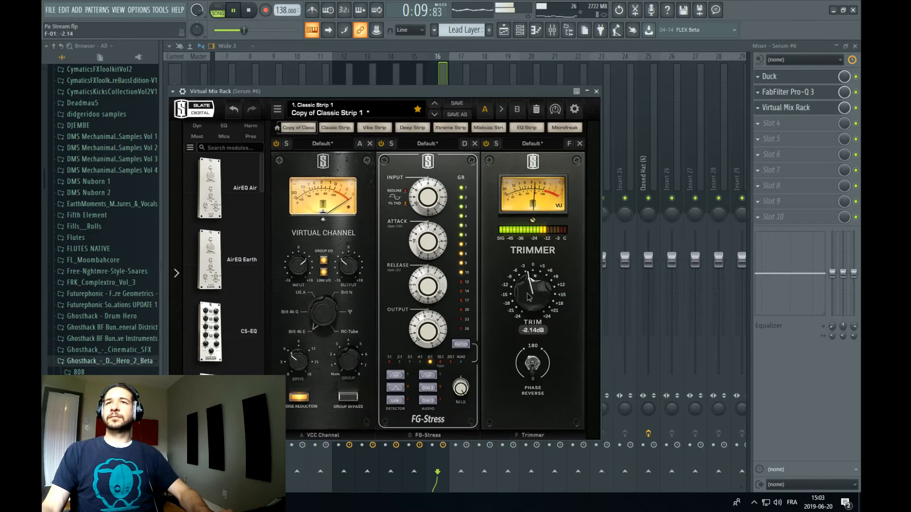
{"action": "left_click", "coordinate": [443, 79]}
{"action": "key", "text": "F5"}
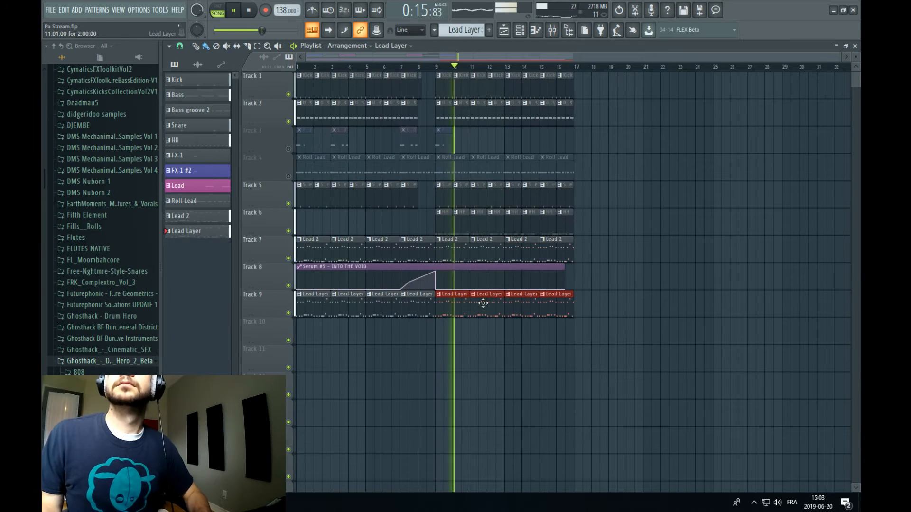
{"action": "key", "text": "space"}
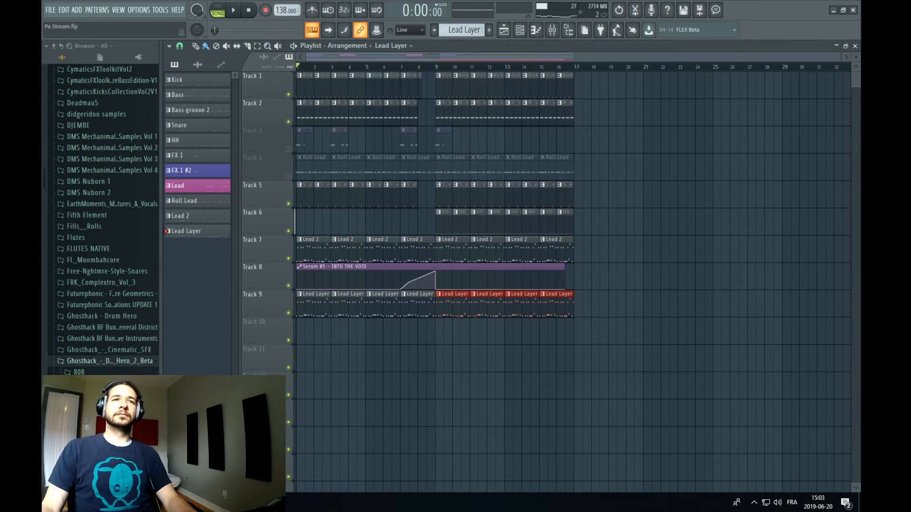
Create a new pattern named HH 2
{"action": "left_click", "coordinate": [124, 384]}
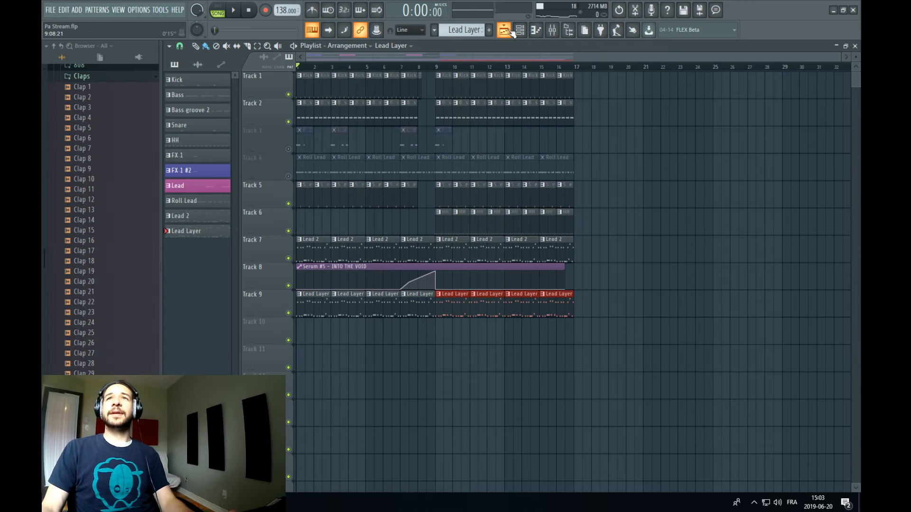
{"action": "left_click", "coordinate": [489, 29]}
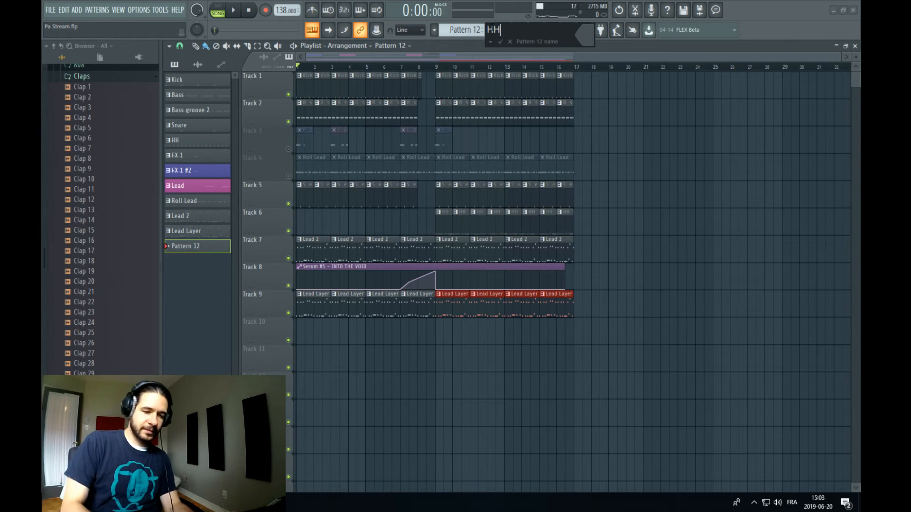
{"action": "key", "text": "Return"}
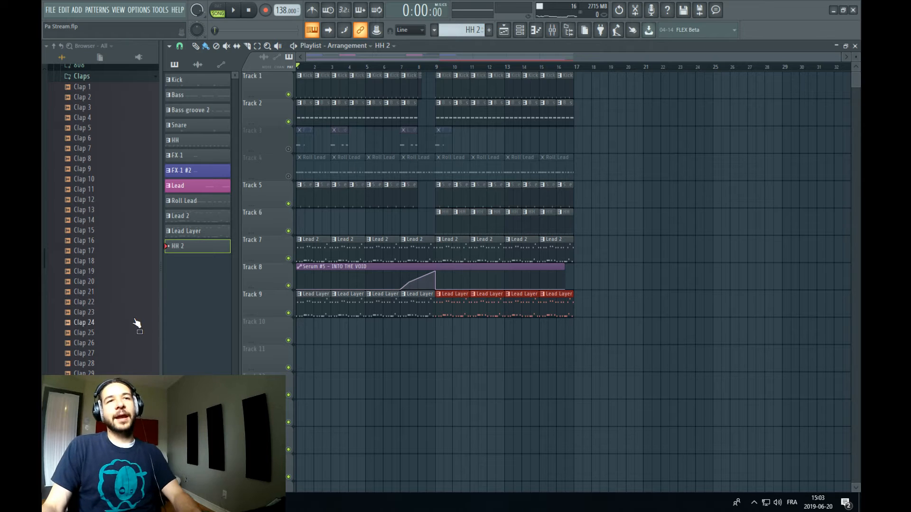
Load Closed Hat (61) from the Hats and Cymbals folder as a new channel with hits on steps 3, 7, 11 and 15
{"action": "scroll", "coordinate": [133, 321], "scroll_direction": "down", "scroll_amount": 4}
{"action": "left_click", "coordinate": [124, 356]}
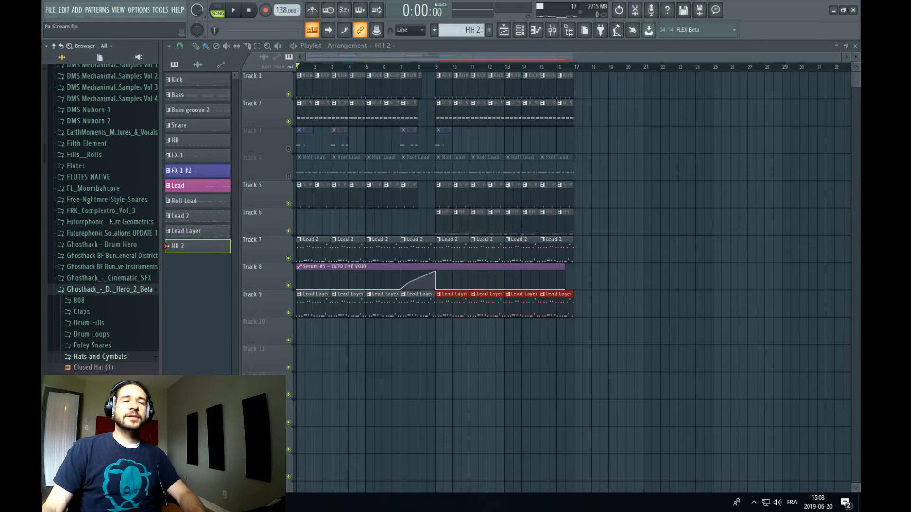
{"action": "scroll", "coordinate": [107, 337], "scroll_direction": "down", "scroll_amount": 12}
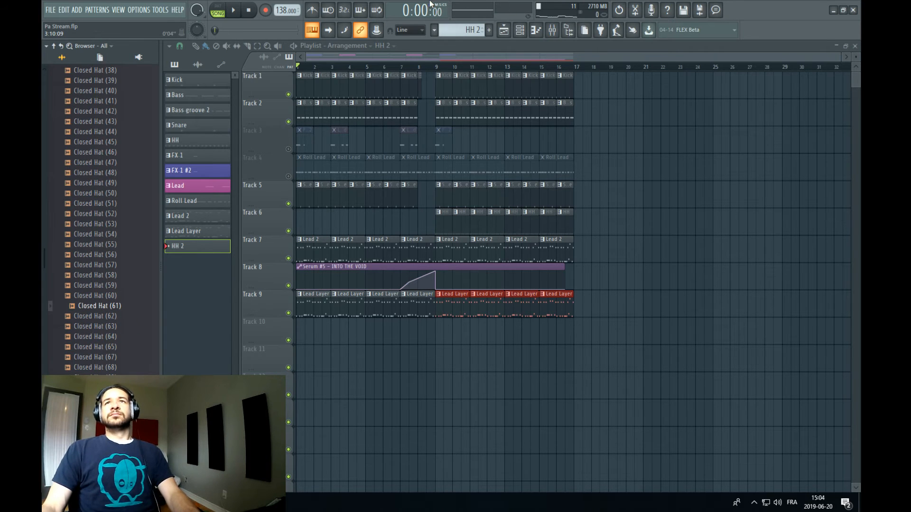
{"action": "left_click", "coordinate": [520, 27]}
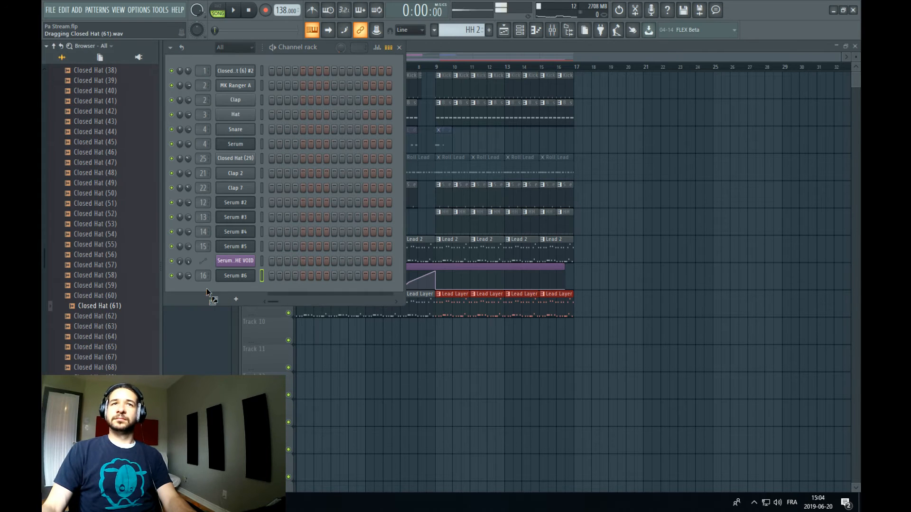
{"action": "left_click_drag", "start_coordinate": [207, 289], "coordinate": [277, 295]}
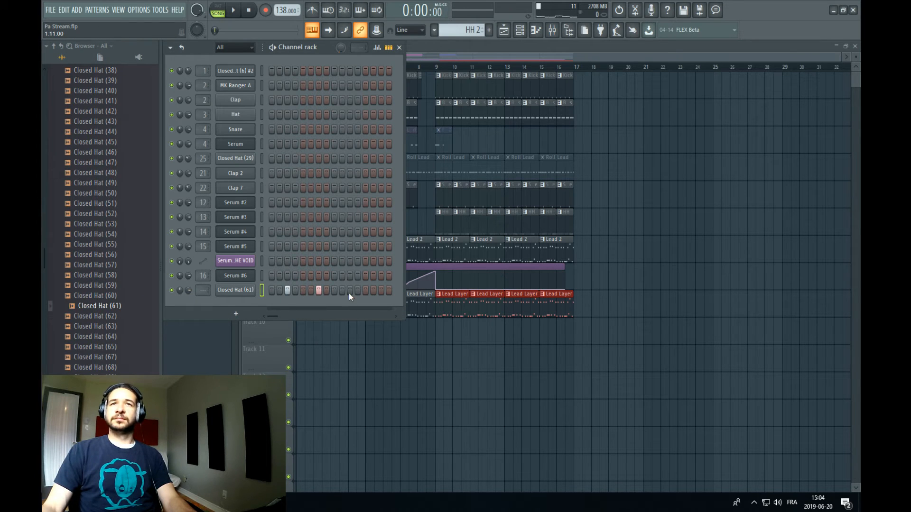
Place HH 2 clips on Track 10 across bars 9 to 16 while playing the song from before bar 8
{"action": "left_click_drag", "start_coordinate": [431, 335], "coordinate": [458, 336]}
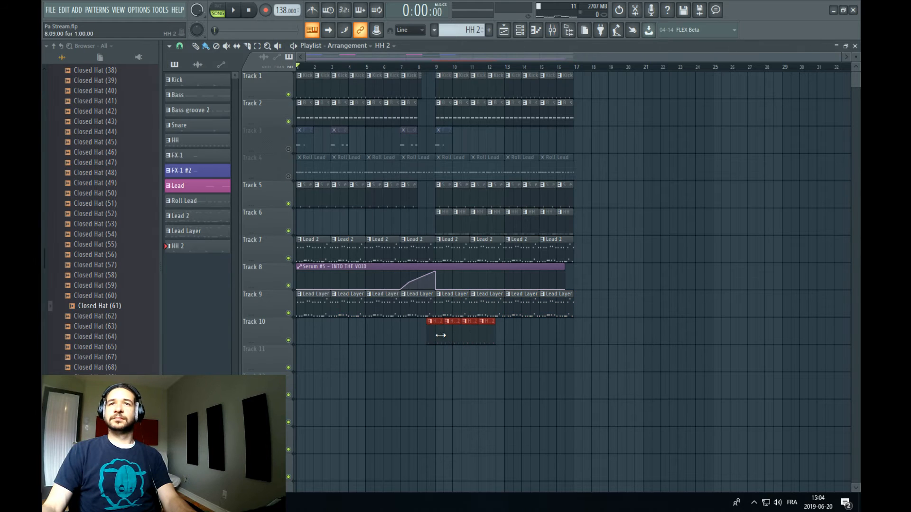
{"action": "left_click", "coordinate": [409, 67]}
{"action": "key", "text": "space"}
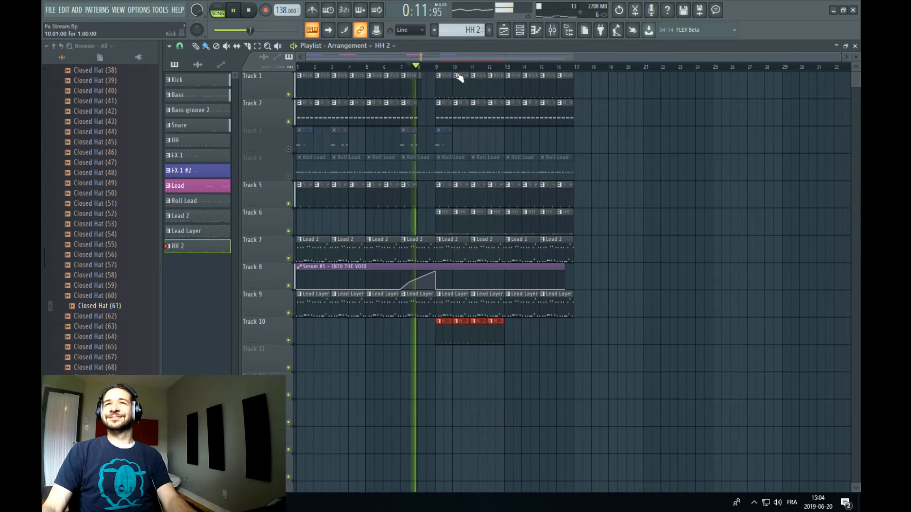
{"action": "key", "text": "ctrl+b"}
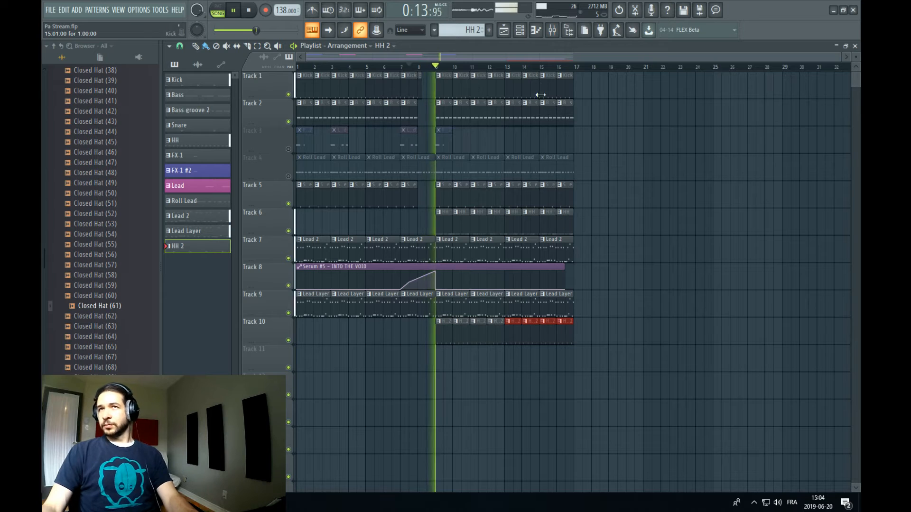
Set the Closed Hat (61) channel's volume to 71% and enable and shape its envelope during playback
{"action": "left_click", "coordinate": [520, 31]}
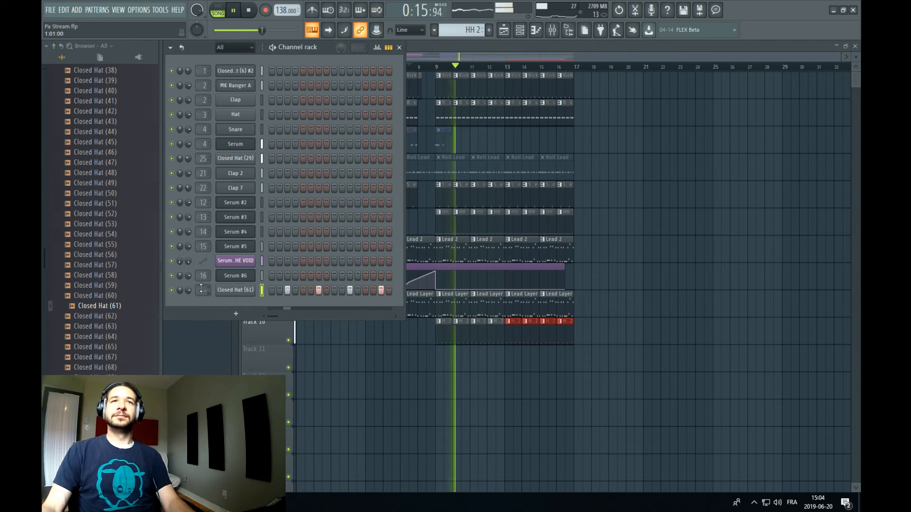
{"action": "left_click", "coordinate": [235, 290]}
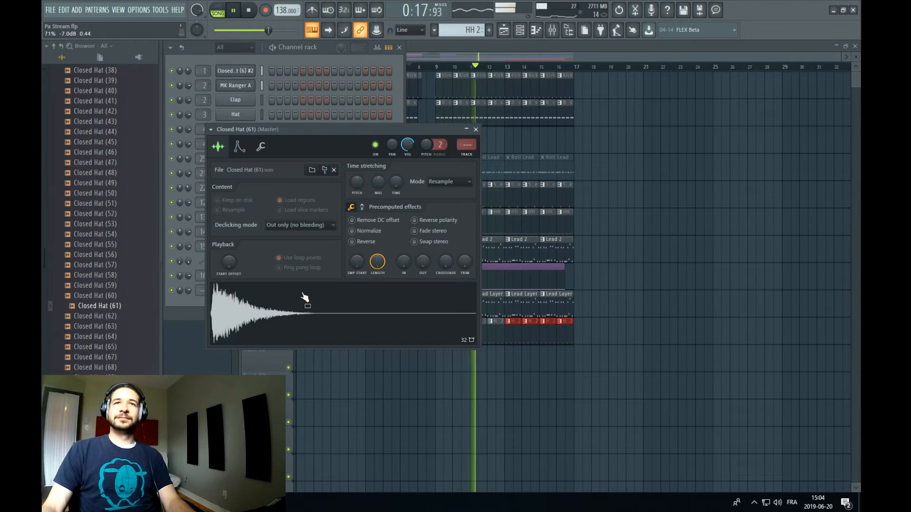
{"action": "left_click", "coordinate": [239, 147]}
{"action": "left_click", "coordinate": [216, 183]}
{"action": "left_click_drag", "start_coordinate": [237, 242], "coordinate": [303, 269]}
{"action": "left_click", "coordinate": [520, 49]}
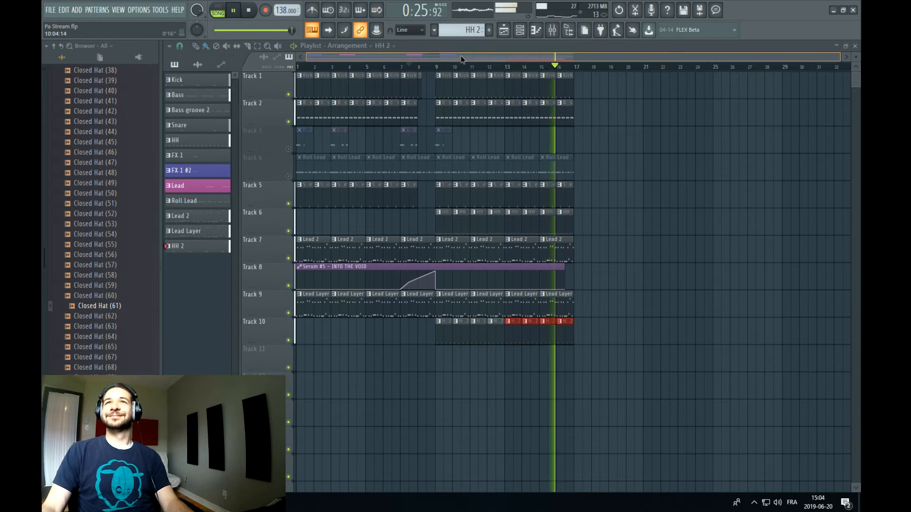
Route the Closed Hat (61) channel to mixer track 23 and play the song from around bar 6 in the playlist
{"action": "left_click_drag", "start_coordinate": [414, 66], "coordinate": [396, 67]}
{"action": "left_click", "coordinate": [553, 28]}
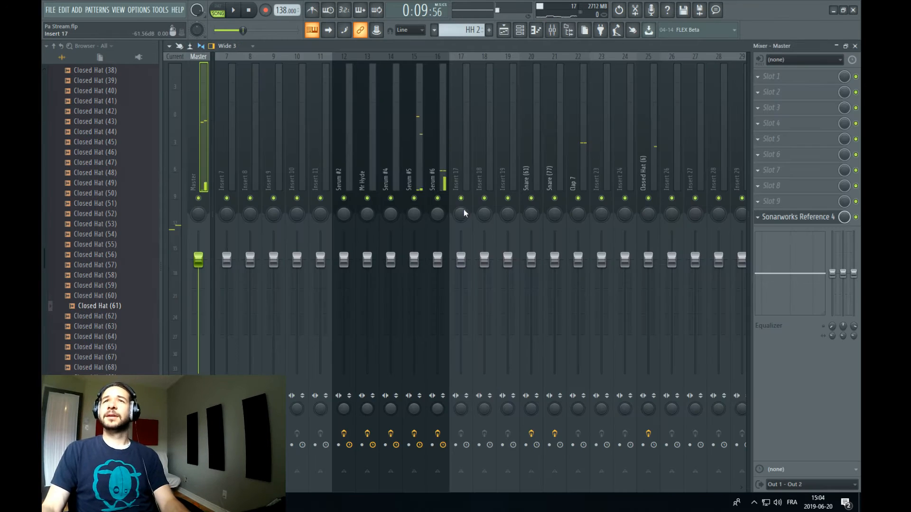
{"action": "right_click", "coordinate": [598, 165]}
{"action": "mouse_move", "coordinate": [631, 135]}
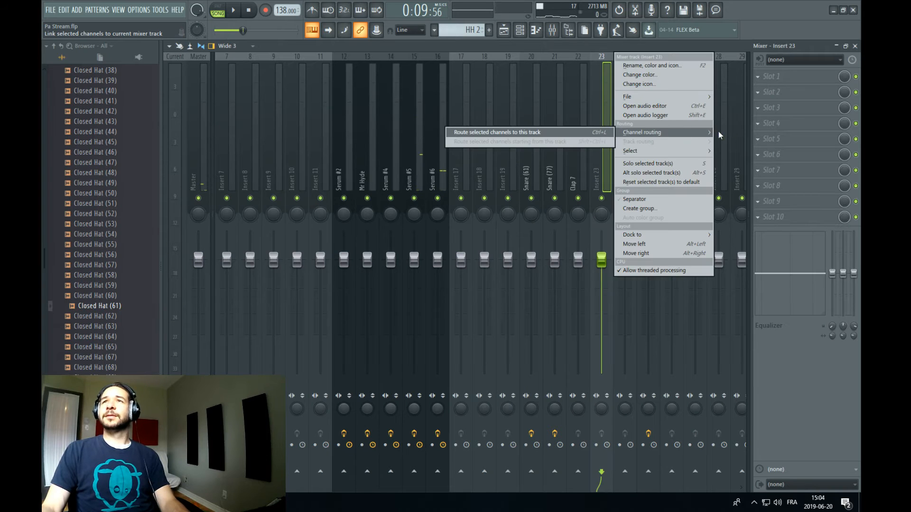
{"action": "left_click", "coordinate": [576, 136]}
{"action": "key", "text": "space"}
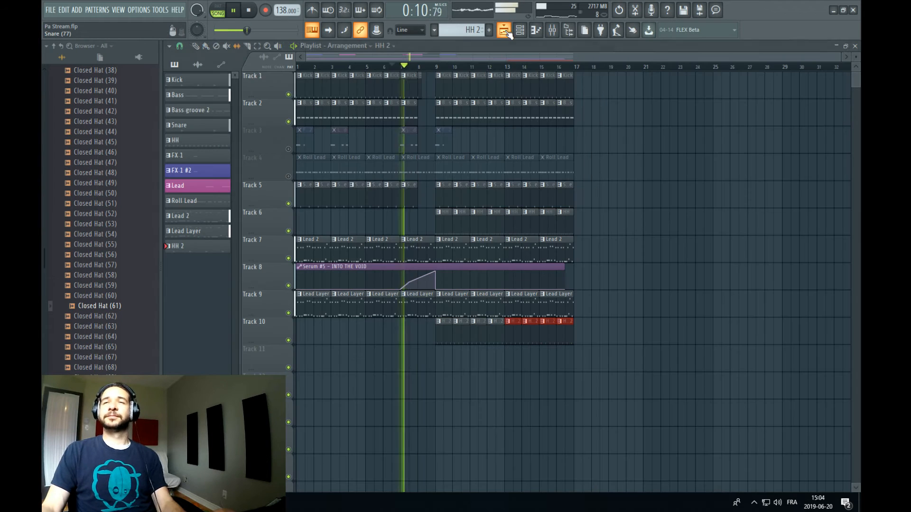
{"action": "key", "text": "F5"}
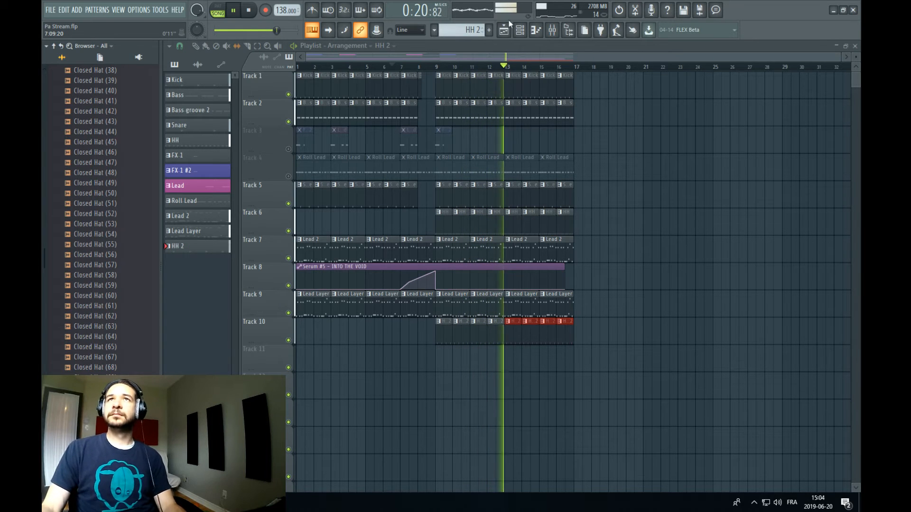
Create a new pattern named Open
{"action": "left_click", "coordinate": [486, 31]}
{"action": "type", "text": "Open"}
{"action": "key", "text": "Return"}
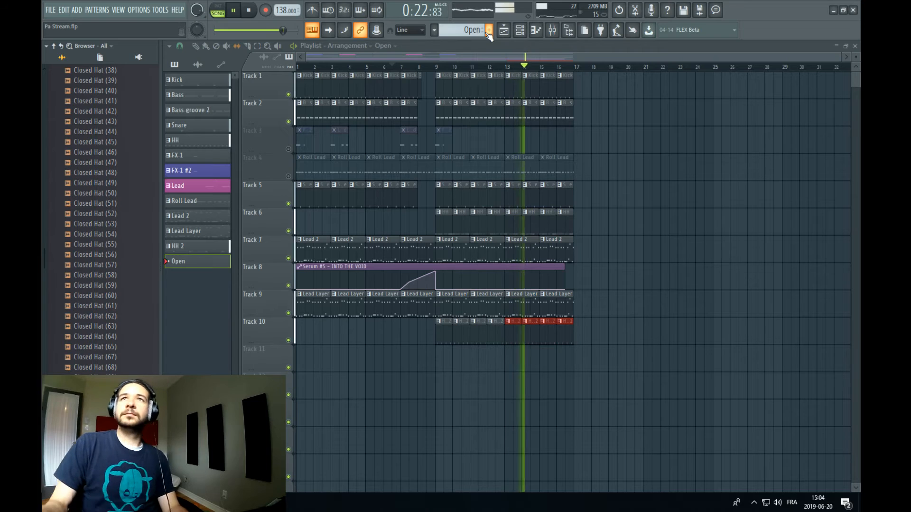
Load Open Hat (4) at 69% volume with hits on steps 3, 7, 11 and 15, and fill Track 11 with the pattern across bars 9 to 16
{"action": "key", "text": "F6"}
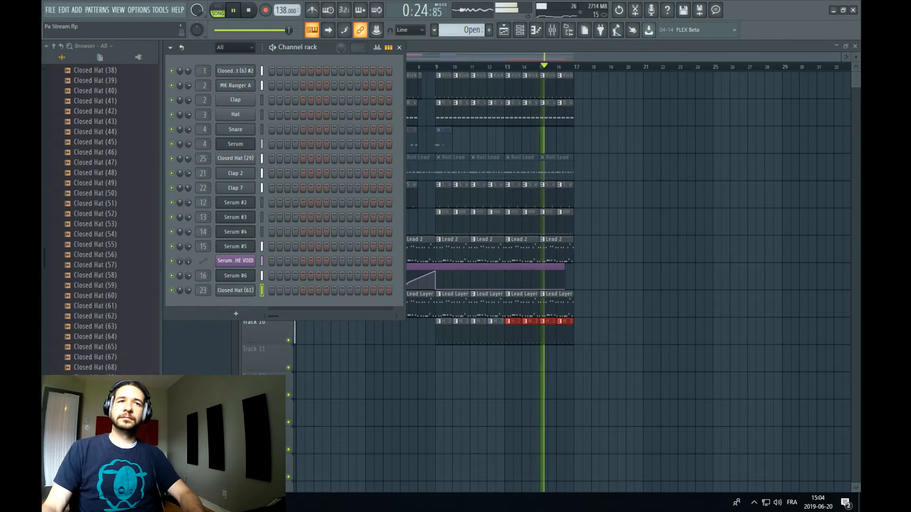
{"action": "key", "text": "space"}
{"action": "left_click_drag", "start_coordinate": [248, 304], "coordinate": [249, 305]}
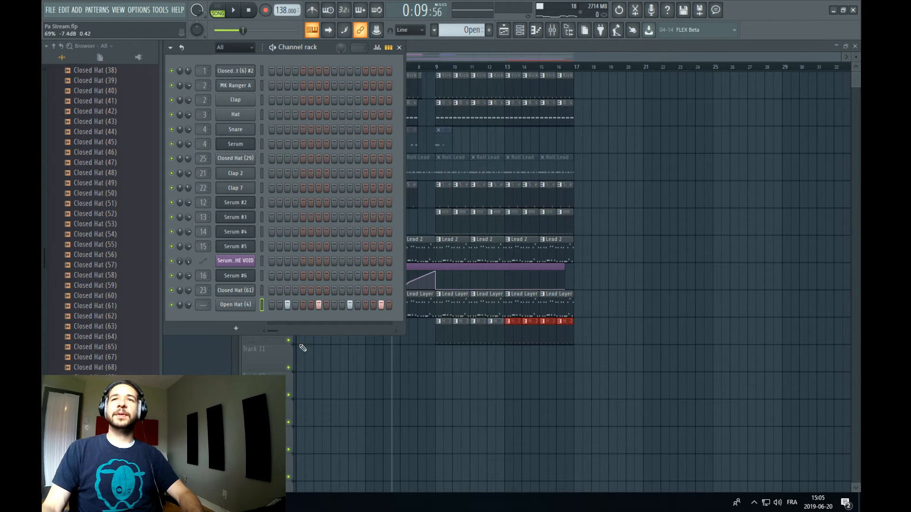
{"action": "left_click", "coordinate": [443, 362]}
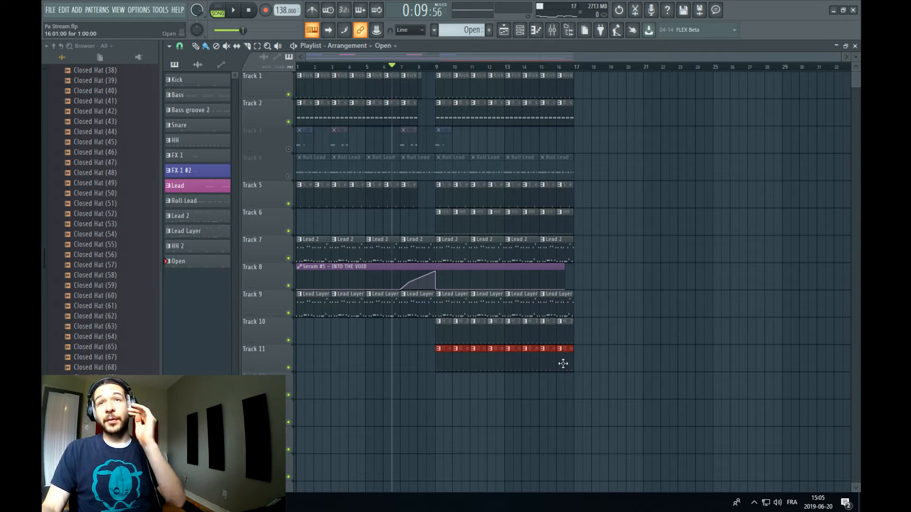
Route the Open Hat (4) channel to mixer track 26 while the song plays
{"action": "left_click", "coordinate": [523, 30]}
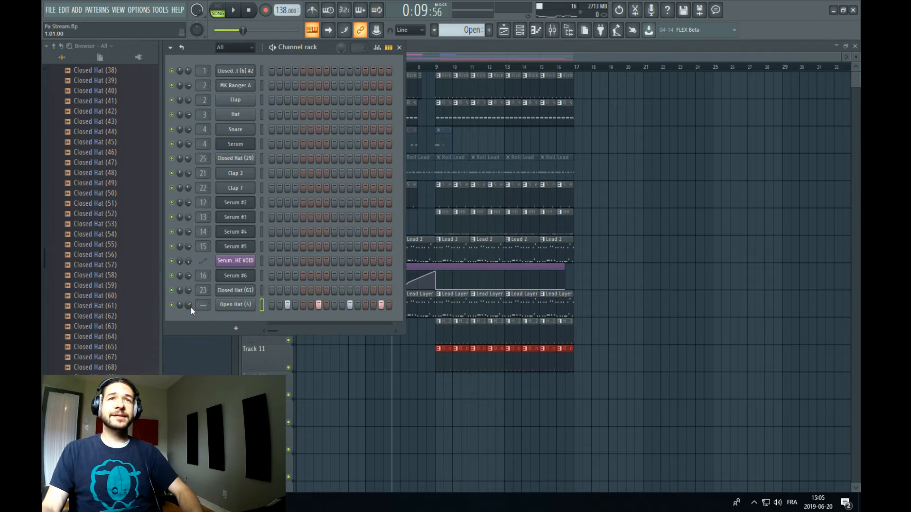
{"action": "left_click", "coordinate": [559, 33]}
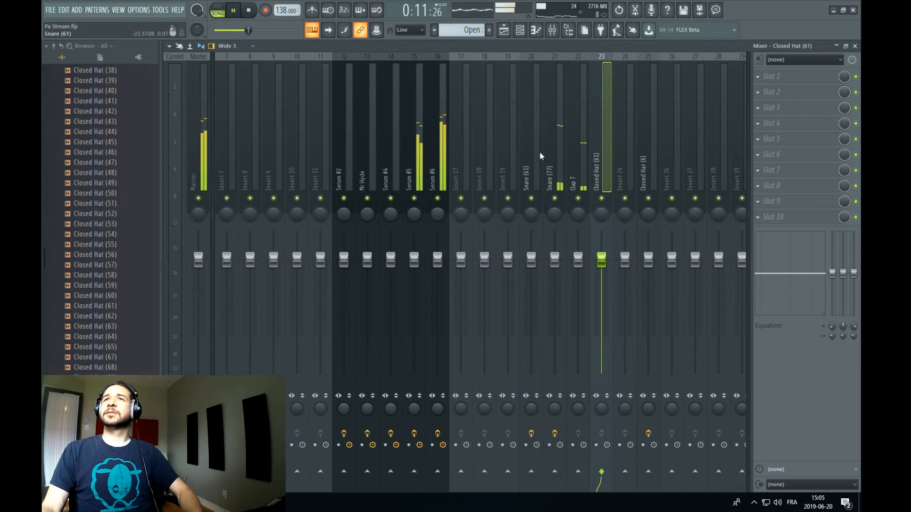
{"action": "right_click", "coordinate": [534, 153]}
{"action": "mouse_move", "coordinate": [590, 132]}
{"action": "left_click", "coordinate": [696, 133]}
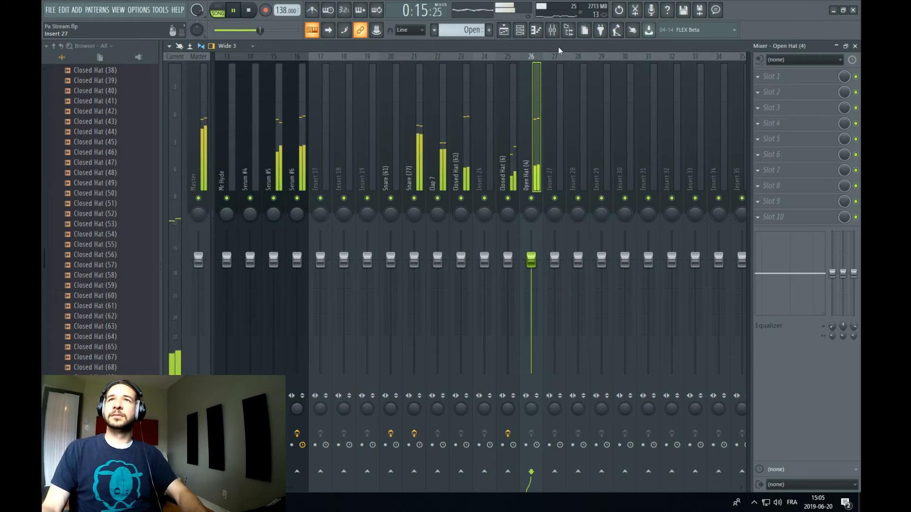
{"action": "key", "text": "F6"}
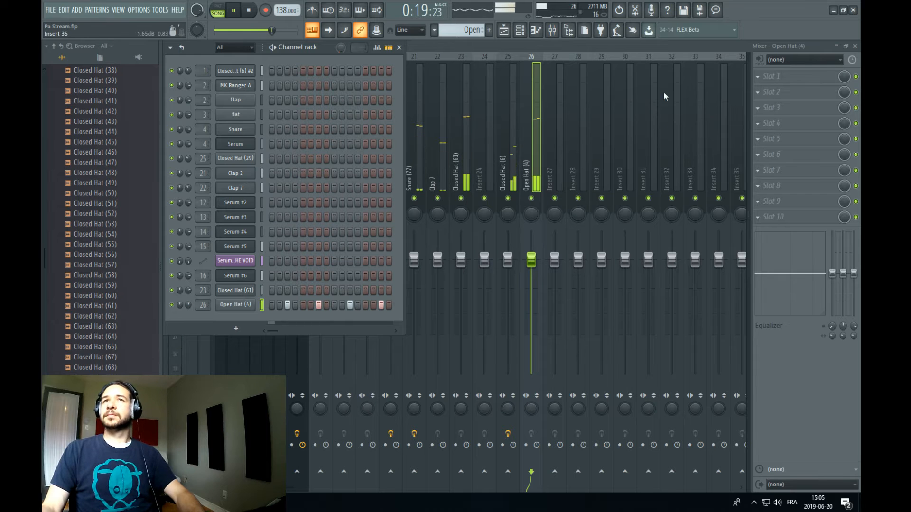
Solo the Closed Hat (61) mixer track and insert Virtual Mix Rack in its first effect slot
{"action": "left_click", "coordinate": [468, 123]}
{"action": "key", "text": "space"}
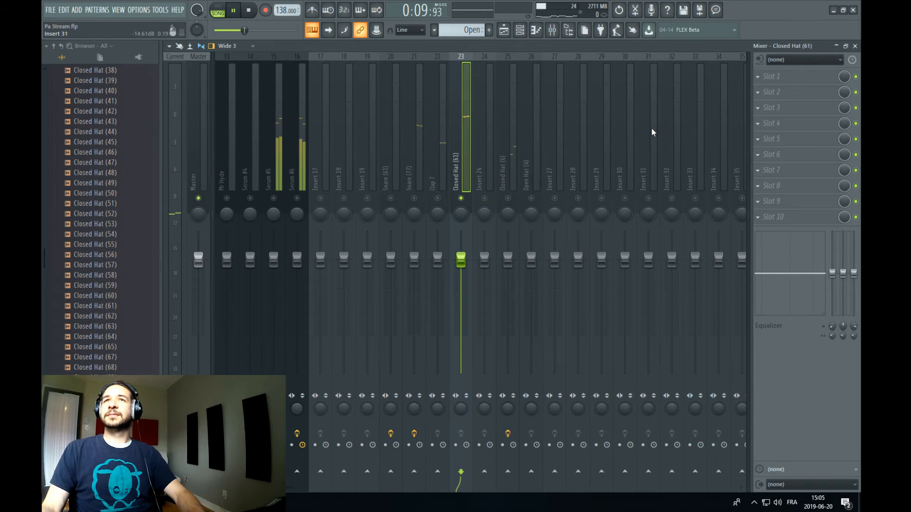
{"action": "left_click", "coordinate": [793, 80]}
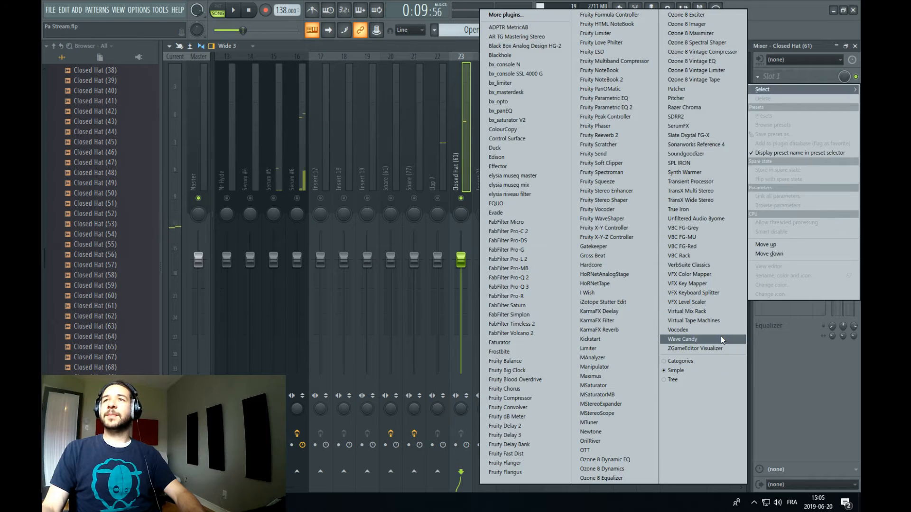
{"action": "left_click", "coordinate": [716, 312]}
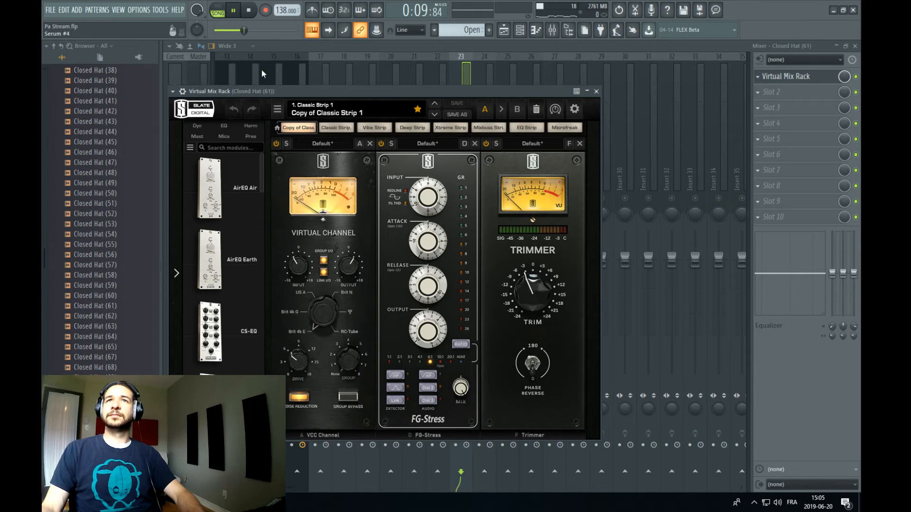
{"action": "left_click_drag", "start_coordinate": [473, 92], "coordinate": [554, 233]}
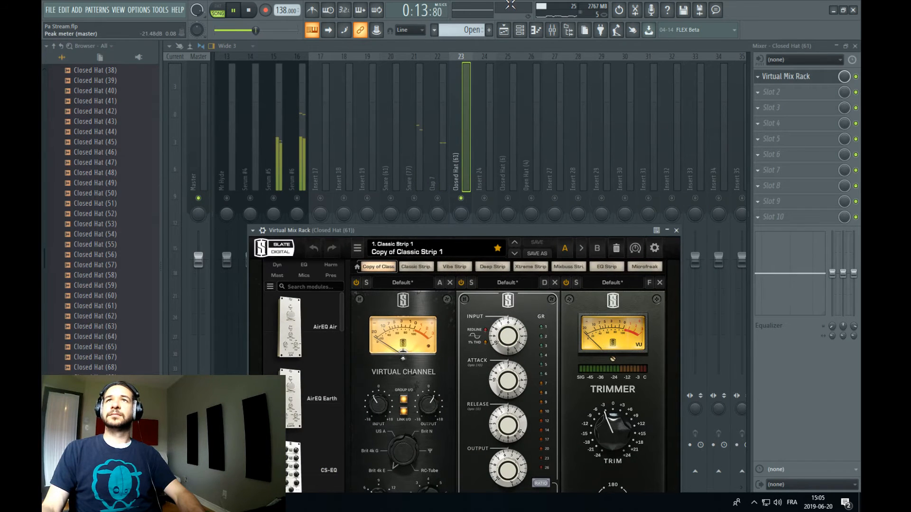
Lower the trim in the Closed Hat (61) track's Virtual Mix Rack while the song plays
{"action": "left_click", "coordinate": [504, 29]}
{"action": "left_click", "coordinate": [552, 30]}
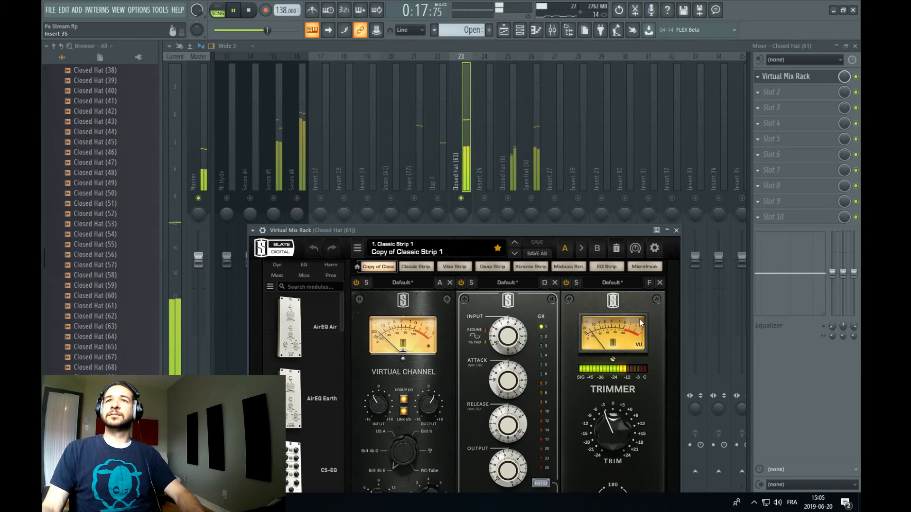
{"action": "left_click_drag", "start_coordinate": [594, 231], "coordinate": [596, 177]}
{"action": "left_click_drag", "start_coordinate": [615, 403], "coordinate": [615, 427]}
{"action": "left_click", "coordinate": [467, 165]}
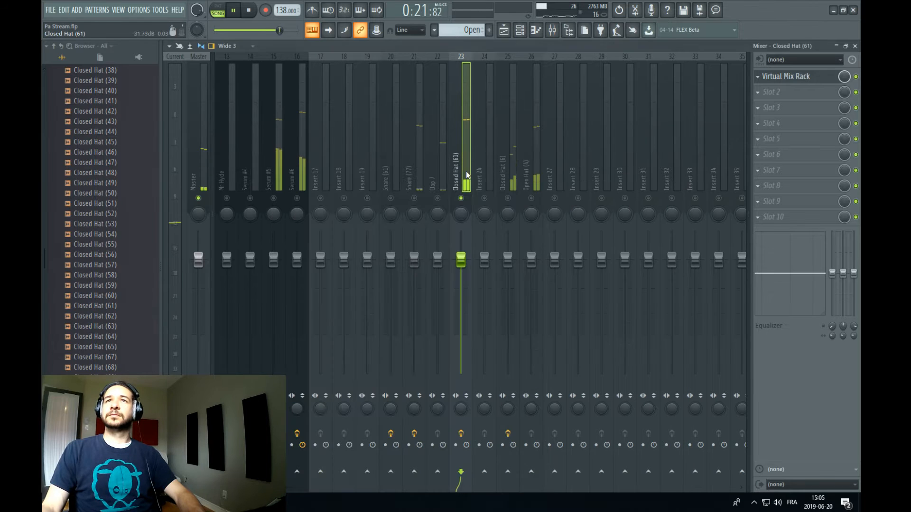
Insert FabFilter Pro-Q 3 in the first effect slot of the Open Hat (4) mixer track and cut its low end
{"action": "left_click", "coordinate": [538, 164]}
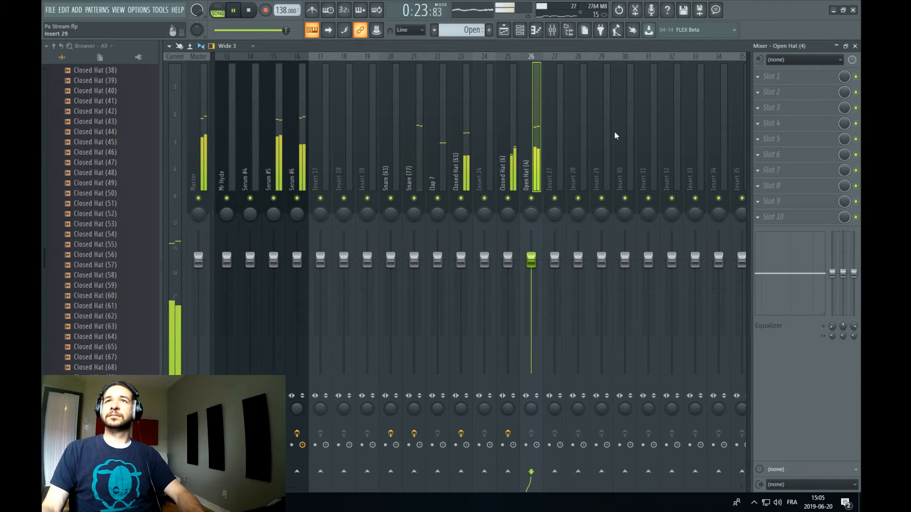
{"action": "left_click", "coordinate": [784, 77]}
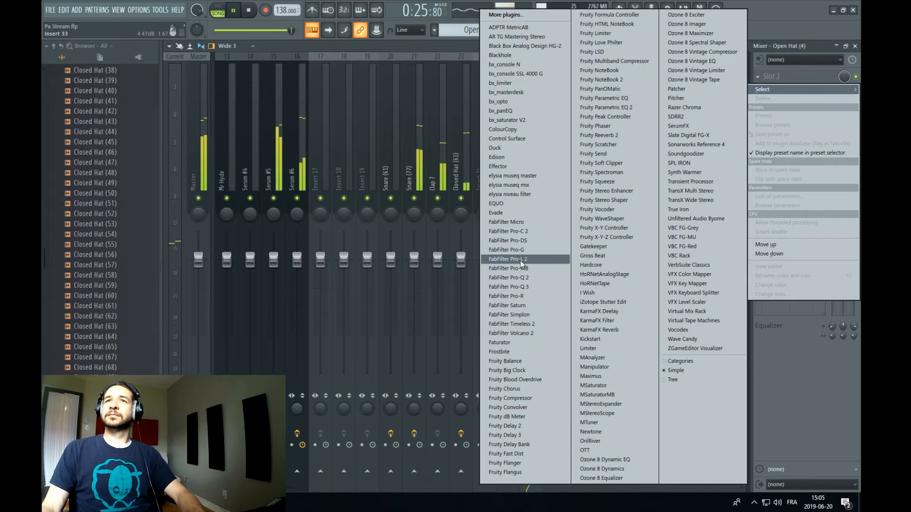
{"action": "left_click", "coordinate": [506, 286]}
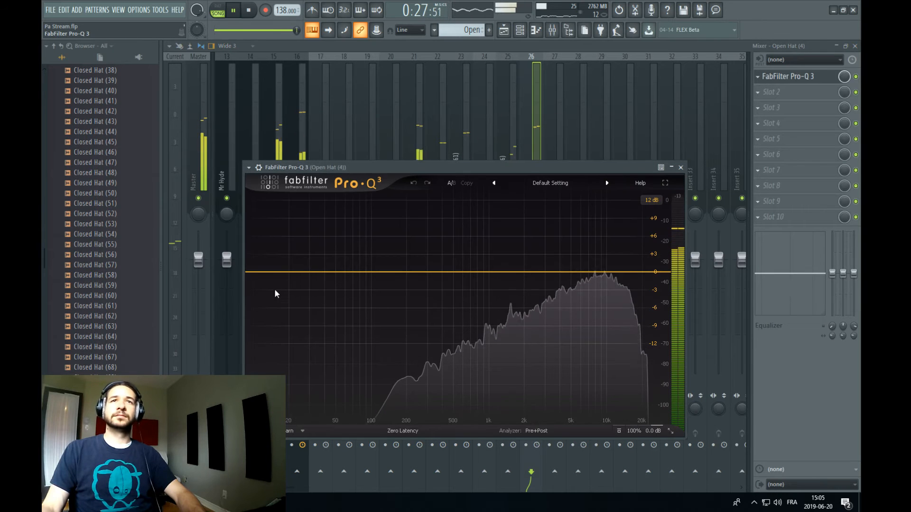
{"action": "left_click_drag", "start_coordinate": [264, 272], "coordinate": [427, 286]}
Add Virtual Mix Rack in the Open Hat (4) track's second effect slot and set its trim to -3.57 dB
{"action": "left_click", "coordinate": [791, 101]}
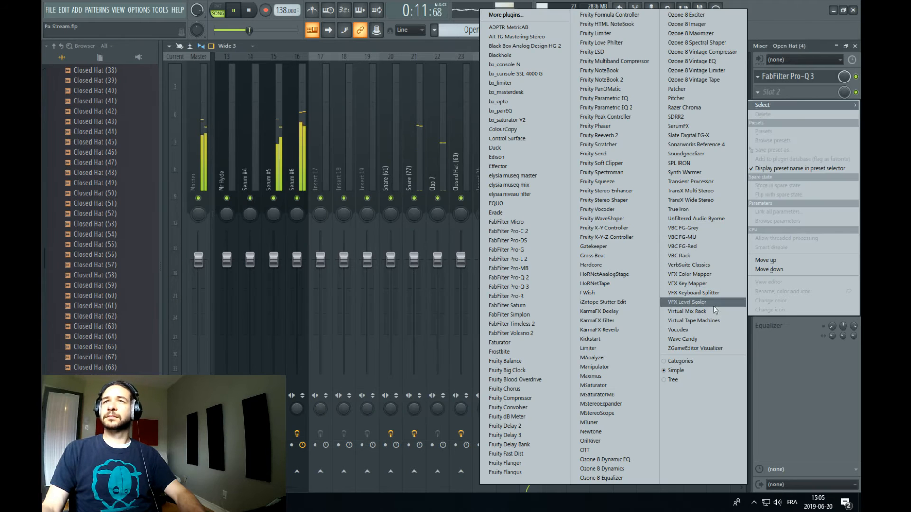
{"action": "left_click", "coordinate": [704, 319]}
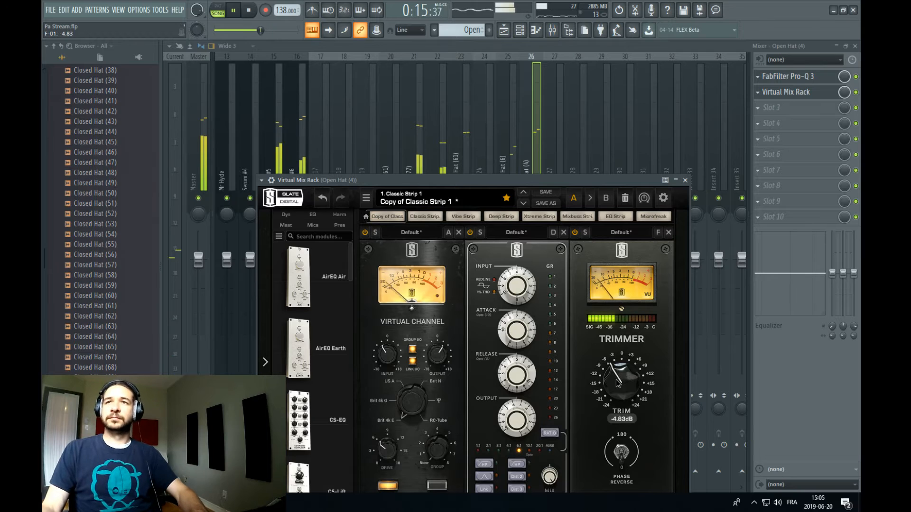
{"action": "left_click_drag", "start_coordinate": [617, 382], "coordinate": [616, 379]}
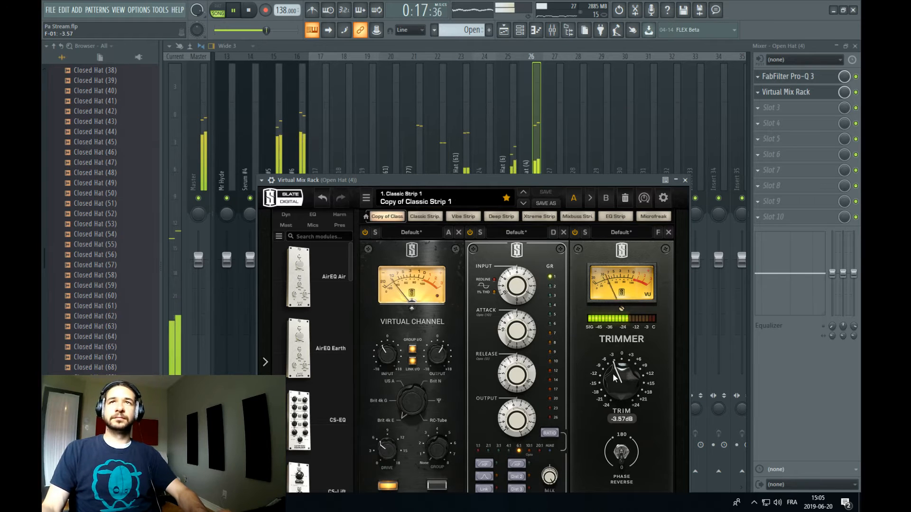
{"action": "left_click", "coordinate": [538, 148]}
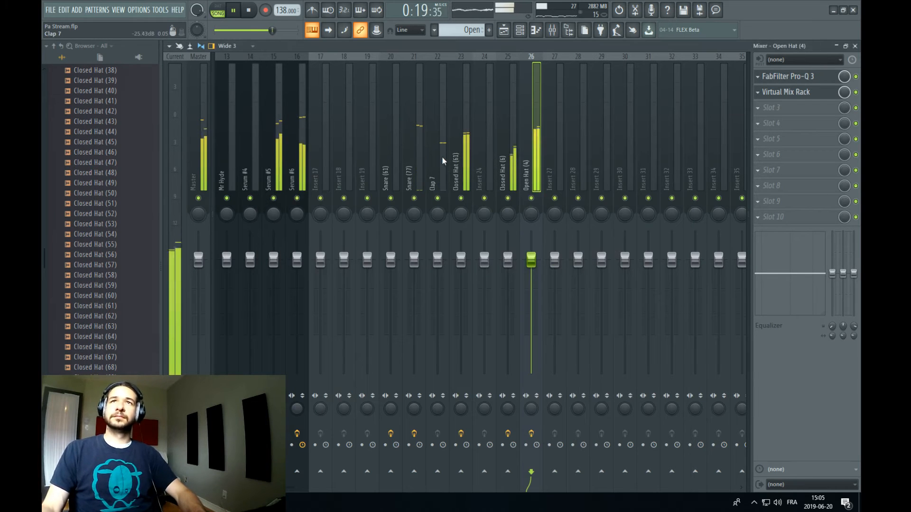
Unmute the Roll Lead track (Track 4) in the playlist and play the song to hear it in the arrangement
{"action": "key", "text": "F5"}
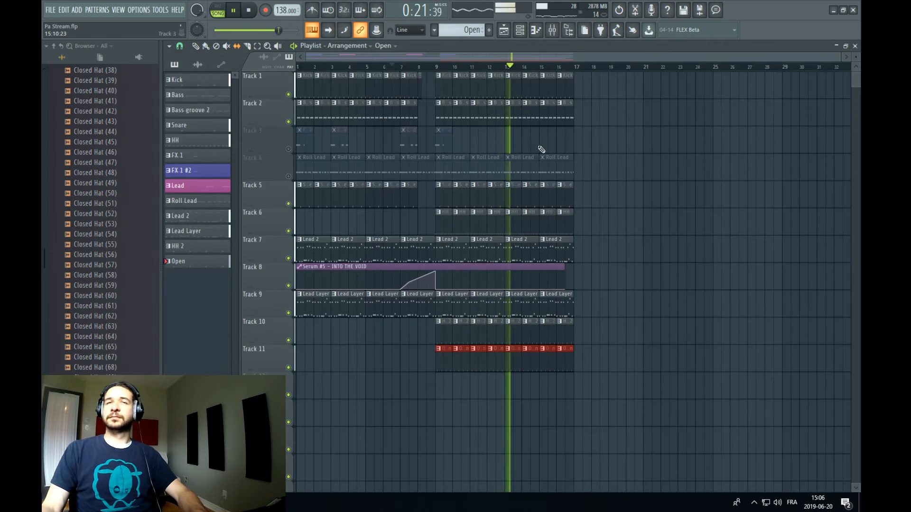
{"action": "key", "text": "space"}
{"action": "left_click", "coordinate": [288, 176]}
{"action": "key", "text": "space"}
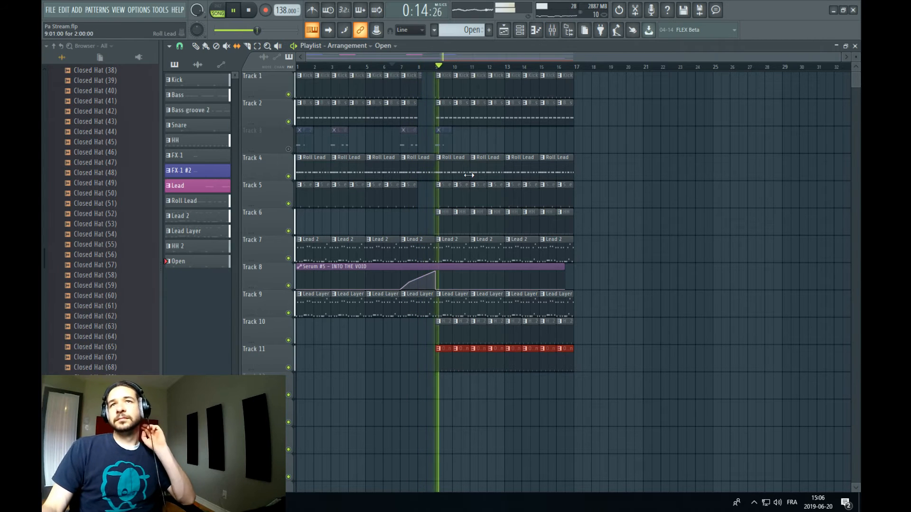
{"action": "key", "text": "space"}
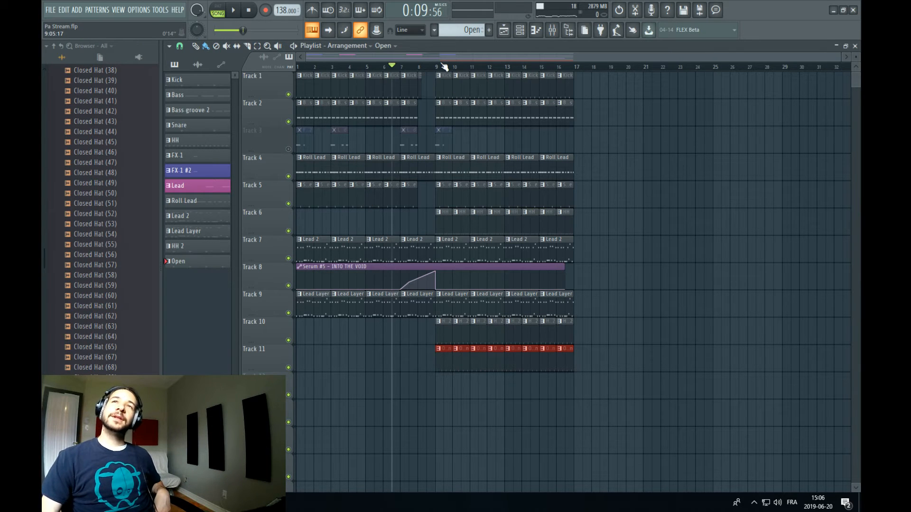
Solo the Serum #4, Serum and Serum #5 mixer tracks in turn during playback to find the rolling lead
{"action": "left_click", "coordinate": [566, 30]}
{"action": "scroll", "coordinate": [351, 182], "scroll_direction": "left", "scroll_amount": 4}
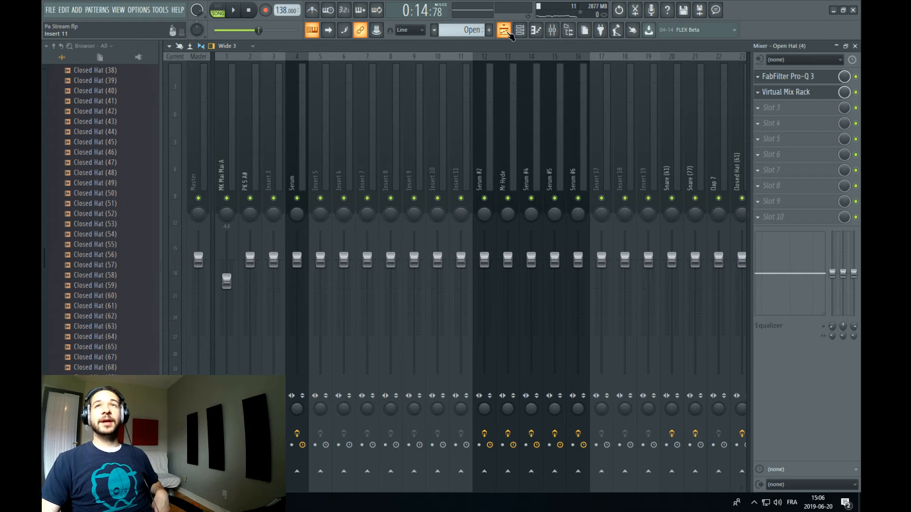
{"action": "left_click", "coordinate": [506, 33]}
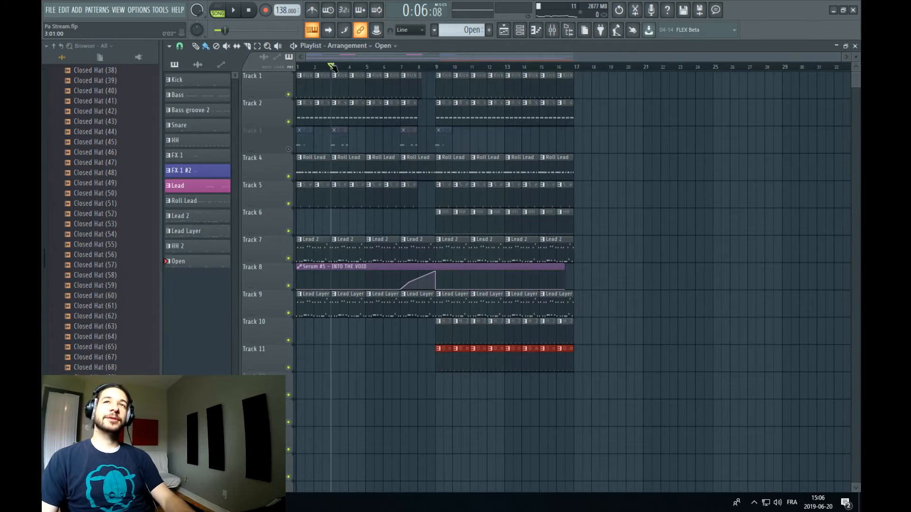
{"action": "left_click", "coordinate": [554, 30]}
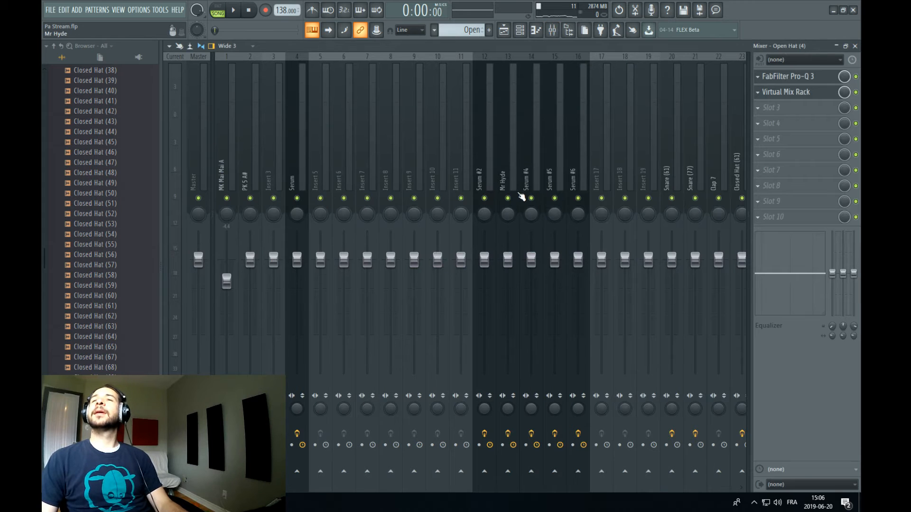
{"action": "right_click", "coordinate": [532, 197]}
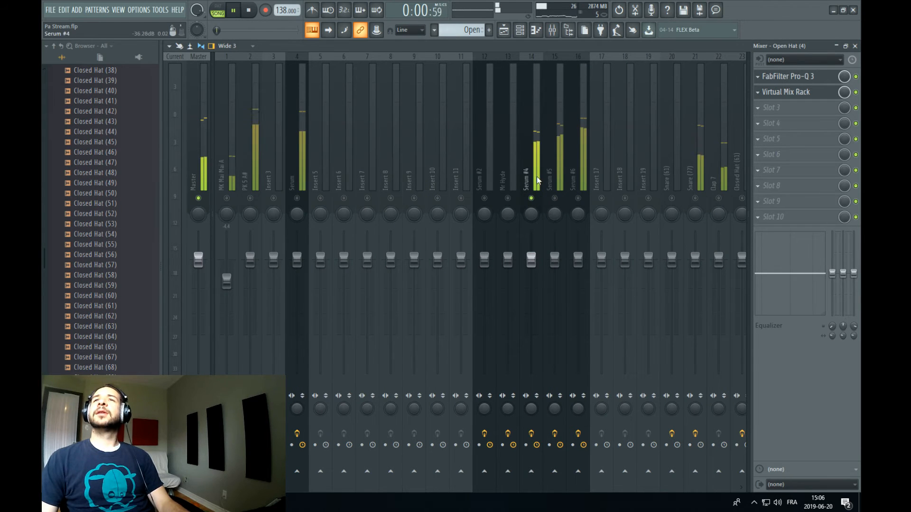
{"action": "right_click", "coordinate": [305, 186]}
{"action": "right_click", "coordinate": [307, 197]}
{"action": "right_click", "coordinate": [307, 197]}
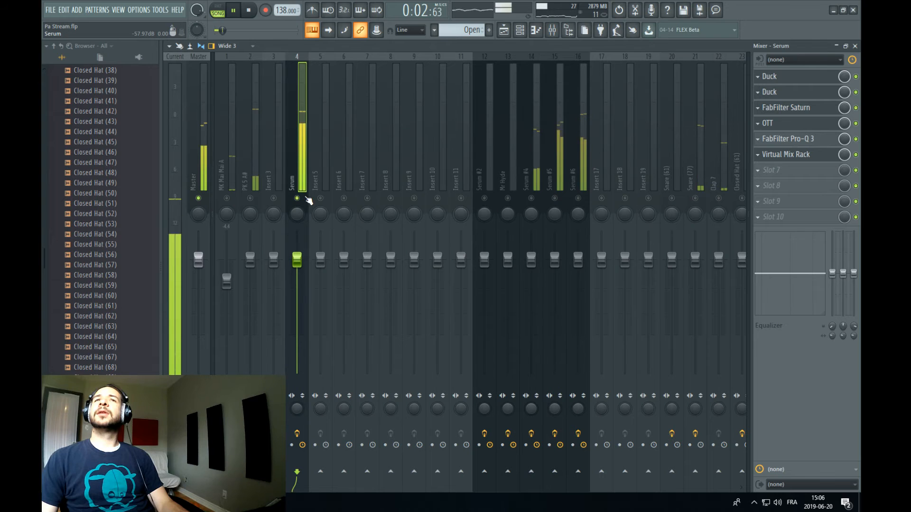
{"action": "right_click", "coordinate": [307, 197]}
{"action": "right_click", "coordinate": [555, 199]}
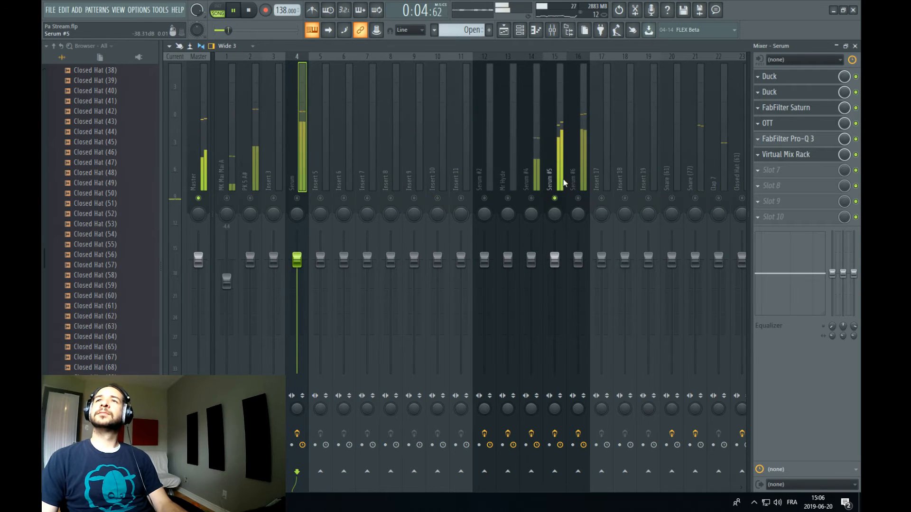
{"action": "right_click", "coordinate": [532, 199]}
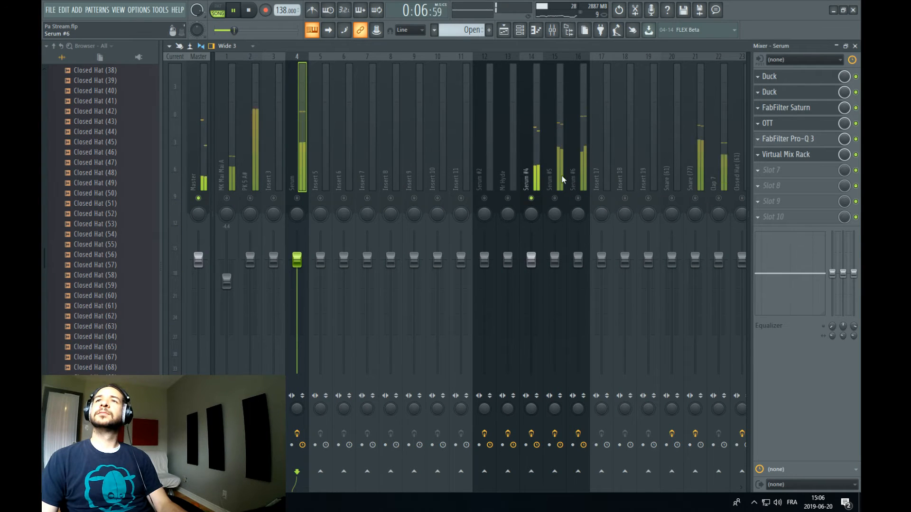
{"action": "key", "text": "space"}
Open the Lead Layer pattern's Serum #6 notes in the piano roll and copy them
{"action": "left_click", "coordinate": [521, 30]}
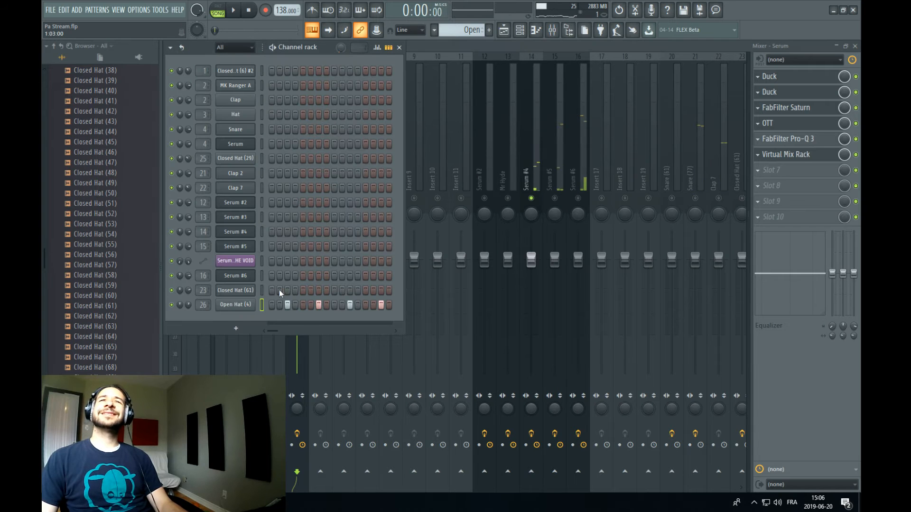
{"action": "left_click", "coordinate": [504, 30]}
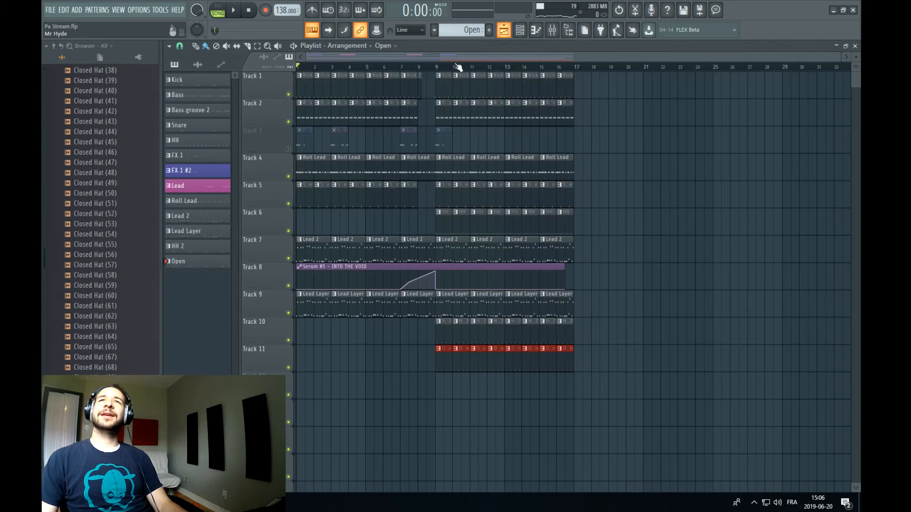
{"action": "double_click", "coordinate": [350, 310]}
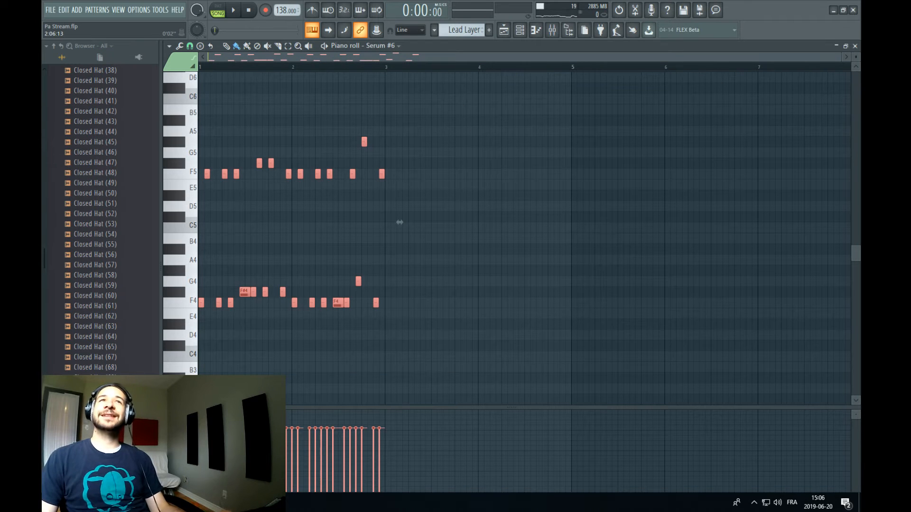
{"action": "left_click", "coordinate": [65, 9]}
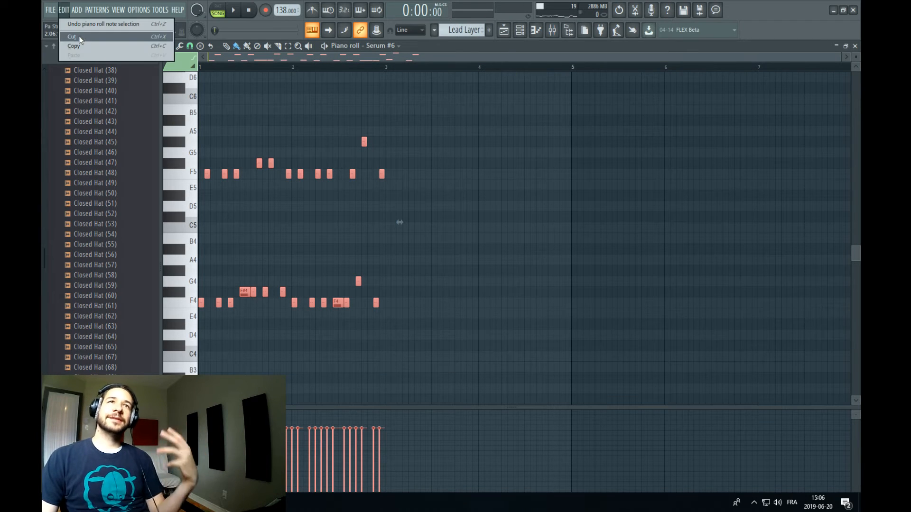
{"action": "left_click", "coordinate": [79, 46]}
Switch to the Roll Lead pattern and delete all of its Serum #4 notes in the piano roll
{"action": "left_click", "coordinate": [480, 30]}
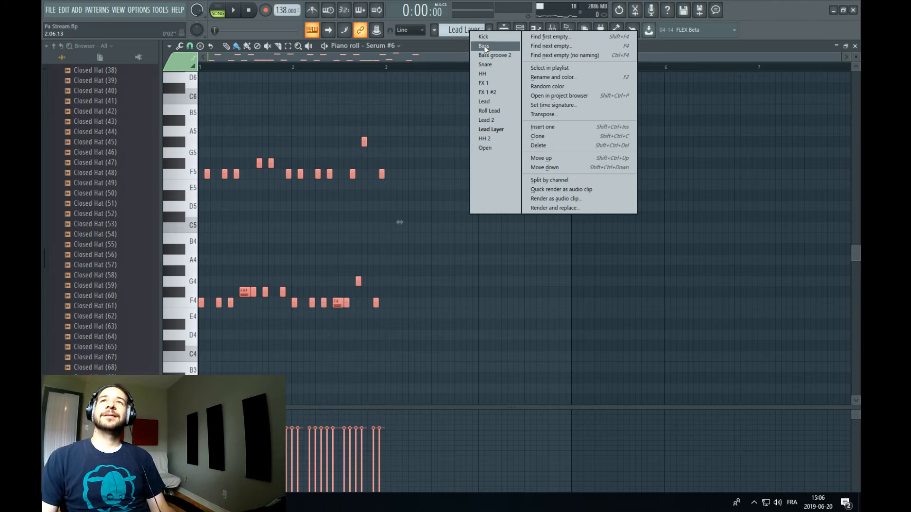
{"action": "left_click", "coordinate": [502, 104]}
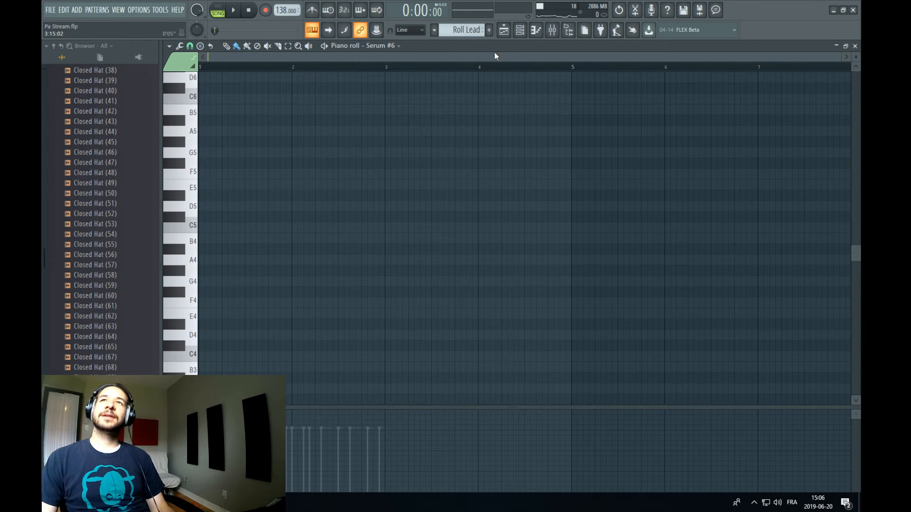
{"action": "left_click", "coordinate": [523, 33]}
{"action": "right_click", "coordinate": [232, 229]}
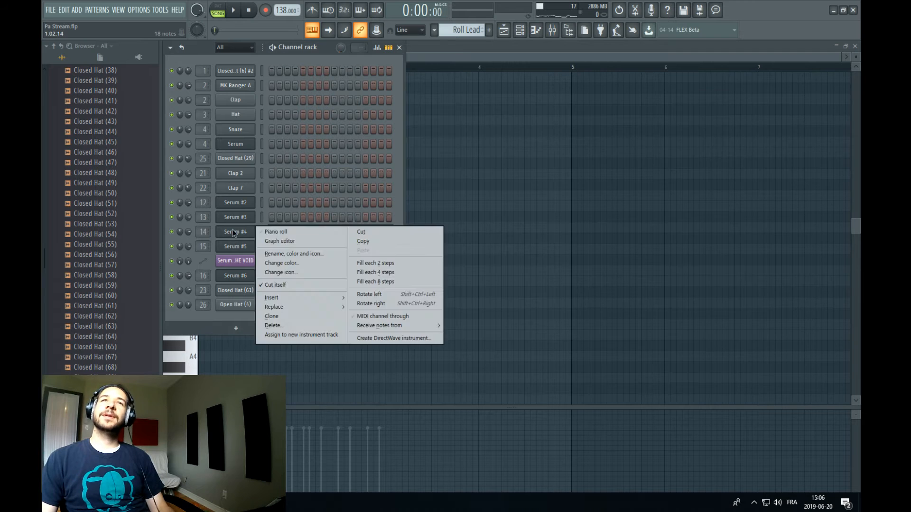
{"action": "left_click", "coordinate": [284, 232]}
{"action": "key", "text": "ctrl+a"}
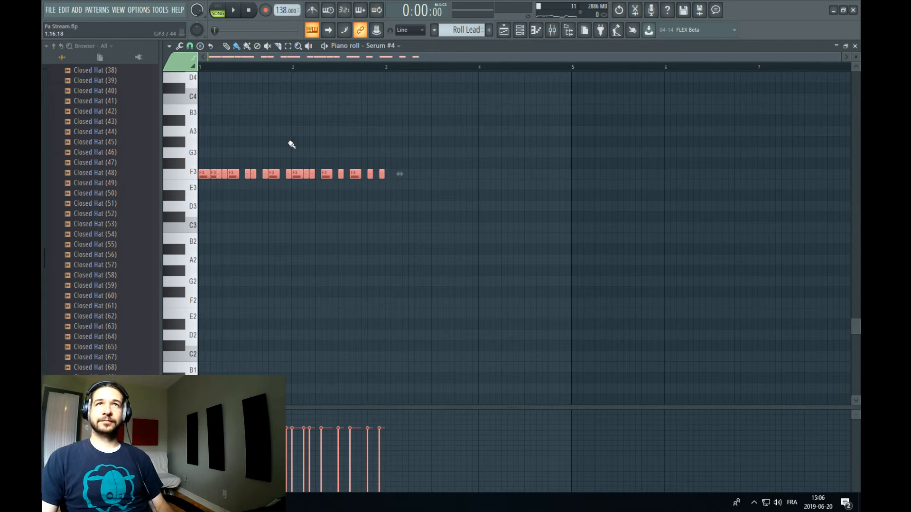
{"action": "left_click_drag", "start_coordinate": [392, 175], "coordinate": [191, 174]}
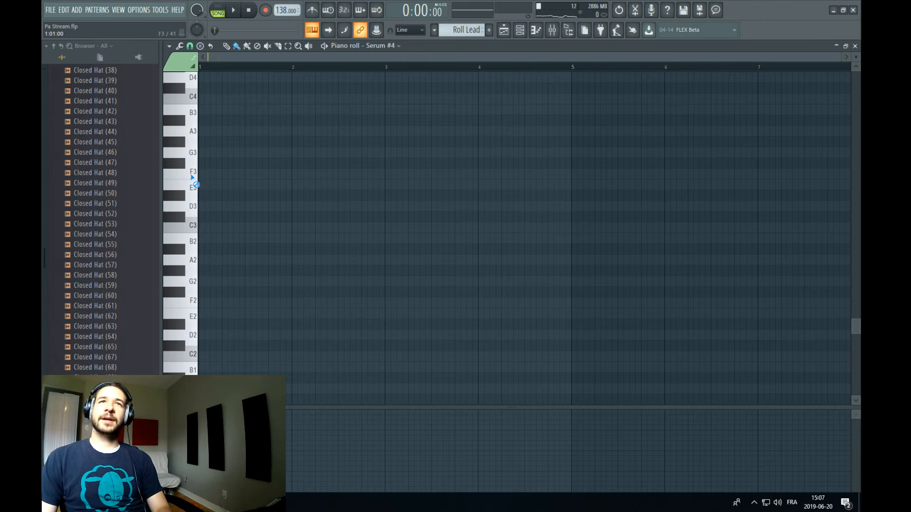
Paste the copied Lead Layer notes into Serum #4 of the Roll Lead pattern and transpose them down 12 semitones
{"action": "left_click", "coordinate": [64, 10]}
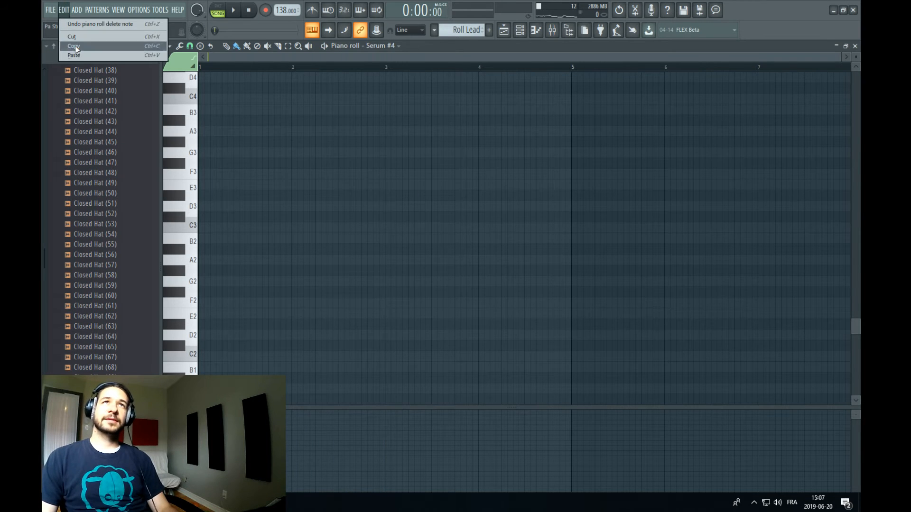
{"action": "left_click", "coordinate": [80, 20]}
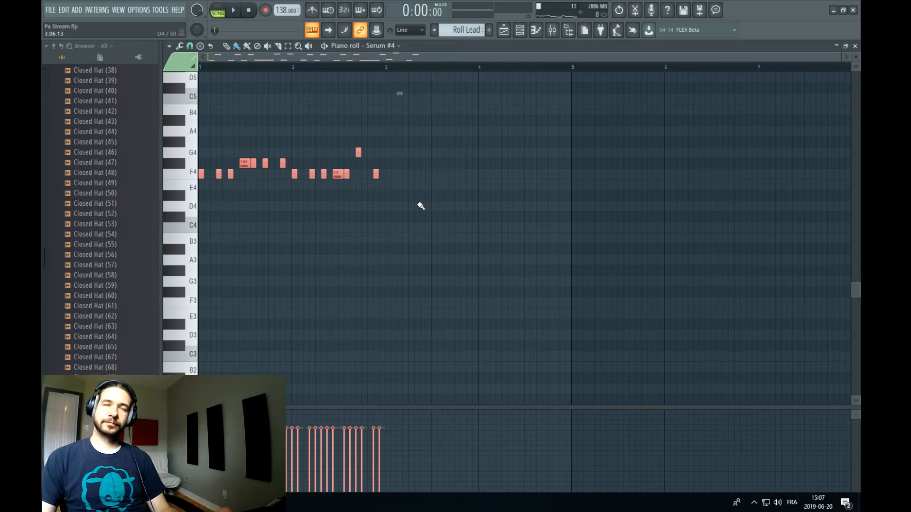
{"action": "scroll", "coordinate": [421, 206], "scroll_direction": "up", "scroll_amount": 3}
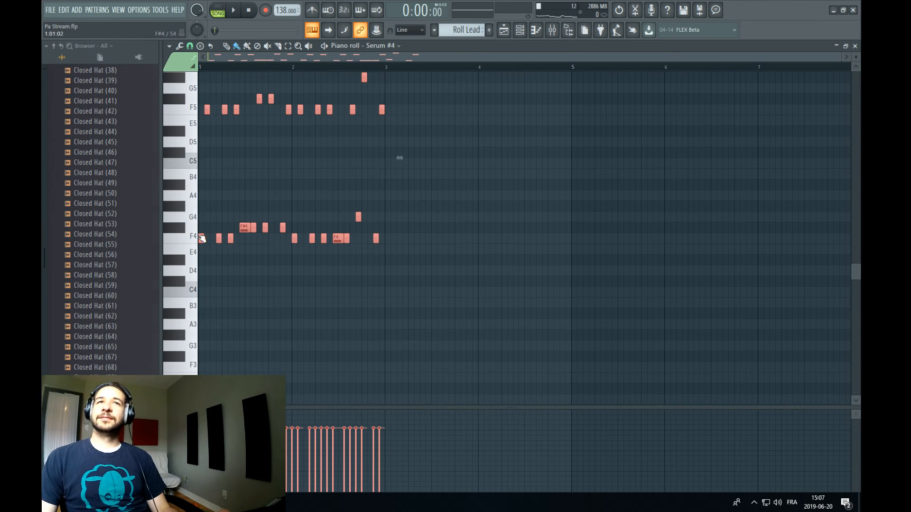
{"action": "key", "text": "Down"}
{"action": "key", "text": "Down"}
{"action": "key", "text": "Down"}
{"action": "key", "text": "Down"}
{"action": "key", "text": "Down"}
{"action": "key", "text": "Down"}
{"action": "key", "text": "Down"}
{"action": "key", "text": "Down"}
{"action": "key", "text": "Down"}
{"action": "key", "text": "Down"}
{"action": "key", "text": "Down"}
{"action": "key", "text": "Down"}
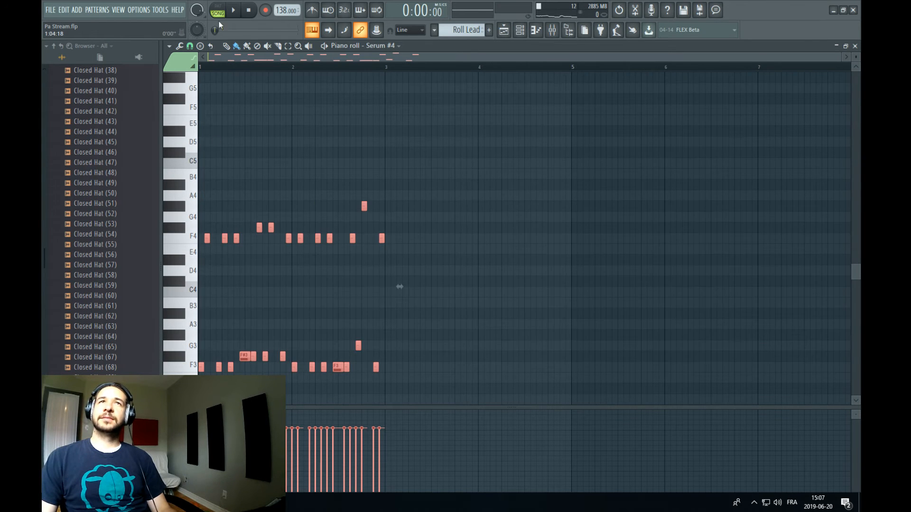
Play the Roll Lead pattern and delete the upper-octave notes between F4 and G#4 from Serum #4
{"action": "key", "text": "space"}
{"action": "left_click_drag", "start_coordinate": [473, 161], "coordinate": [199, 264]}
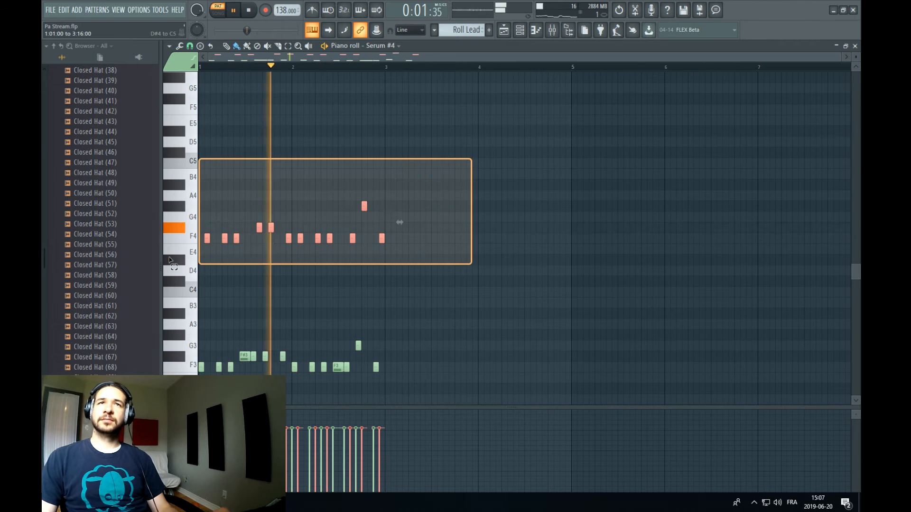
{"action": "right_click", "coordinate": [416, 228]}
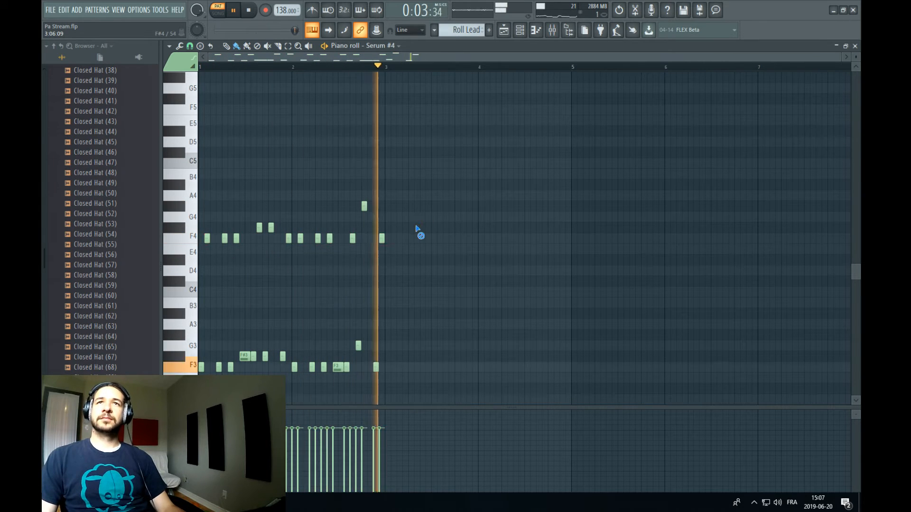
{"action": "mouse_move", "coordinate": [285, 242]}
{"action": "left_mouse_down"}
{"action": "mouse_move", "coordinate": [204, 238]}
{"action": "mouse_move", "coordinate": [311, 227]}
{"action": "mouse_move", "coordinate": [361, 209]}
{"action": "left_mouse_up"}
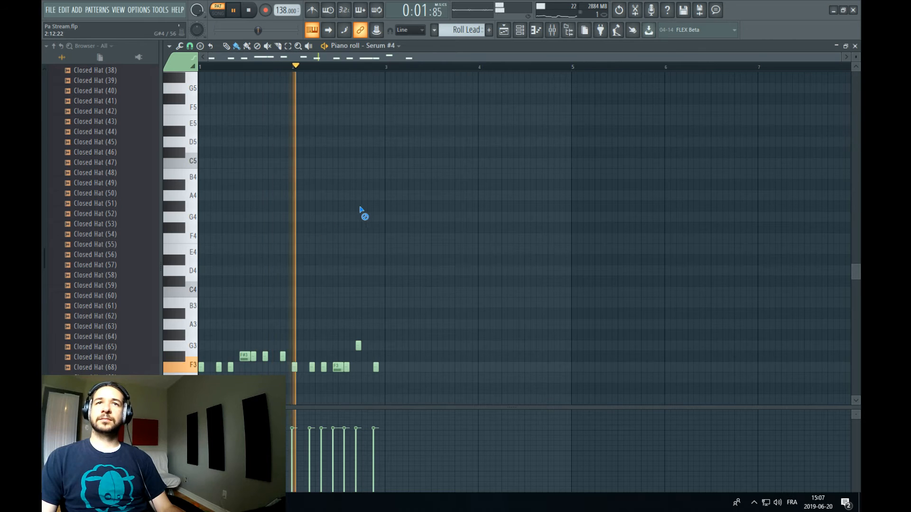
Play the full arrangement in song mode to hear the reworked Roll Lead in context
{"action": "scroll", "coordinate": [369, 222], "scroll_direction": "down", "scroll_amount": 1}
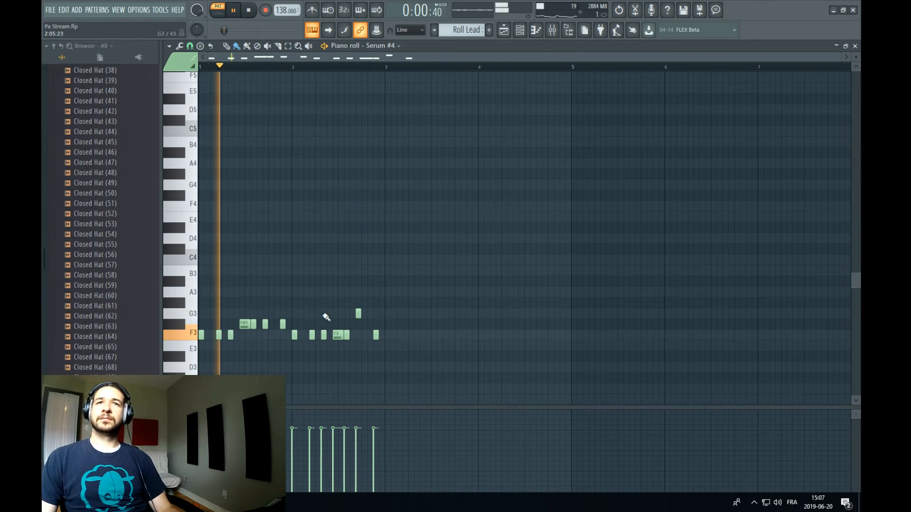
{"action": "left_click", "coordinate": [506, 34]}
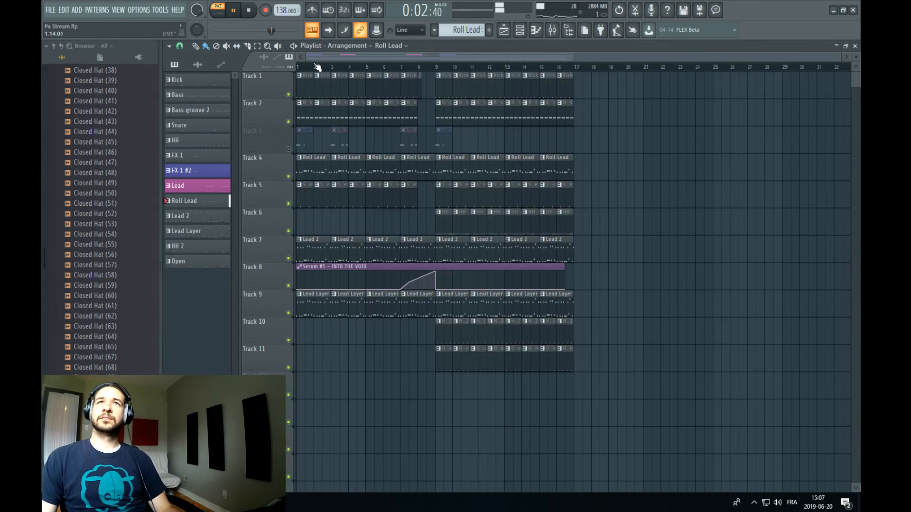
{"action": "key", "text": "l"}
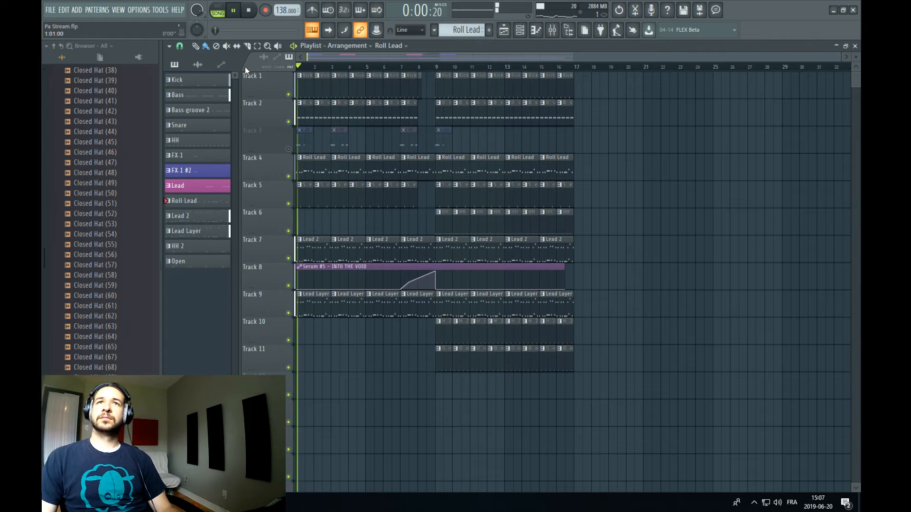
{"action": "left_click", "coordinate": [554, 32]}
{"action": "key", "text": "space"}
In Serum #4's FabFilter Pro-Q 3, raise the low cut frequency and add a bell cut at about 577 Hz, -14 dB, Q 2.669
{"action": "left_click", "coordinate": [532, 164]}
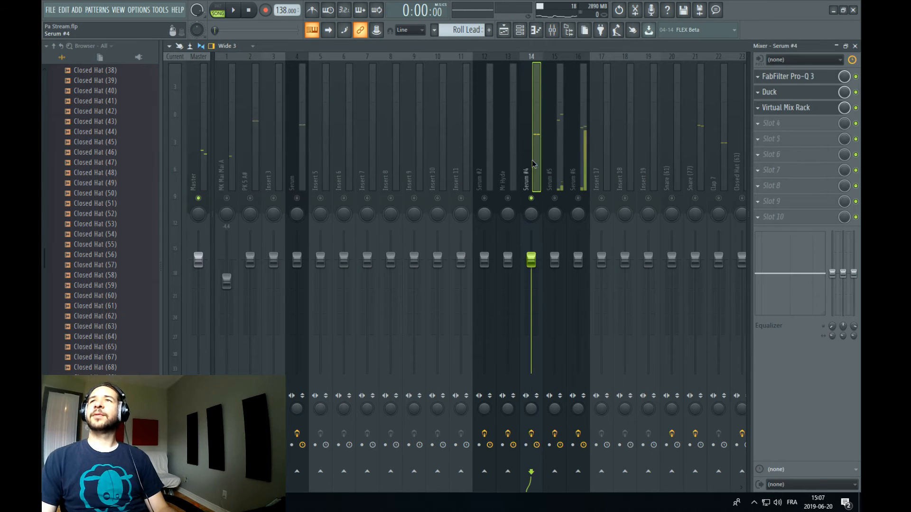
{"action": "left_click", "coordinate": [801, 76]}
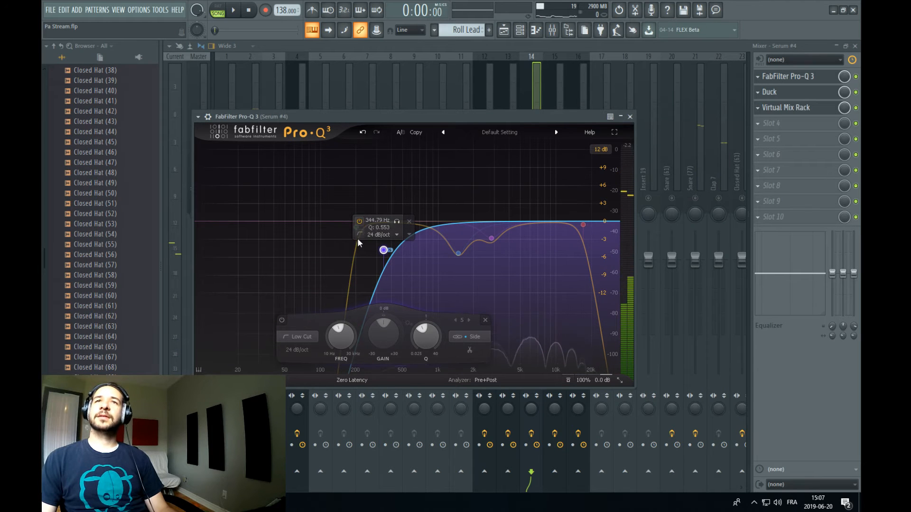
{"action": "left_click", "coordinate": [357, 227]}
{"action": "key", "text": "space"}
{"action": "left_click_drag", "start_coordinate": [356, 226], "coordinate": [411, 254]}
{"action": "left_click", "coordinate": [386, 227], "text": "alt+shift"}
{"action": "key", "text": "space"}
{"action": "scroll", "coordinate": [411, 255], "scroll_direction": "up", "scroll_amount": 5}
{"action": "scroll", "coordinate": [411, 255], "scroll_direction": "down", "scroll_amount": 8}
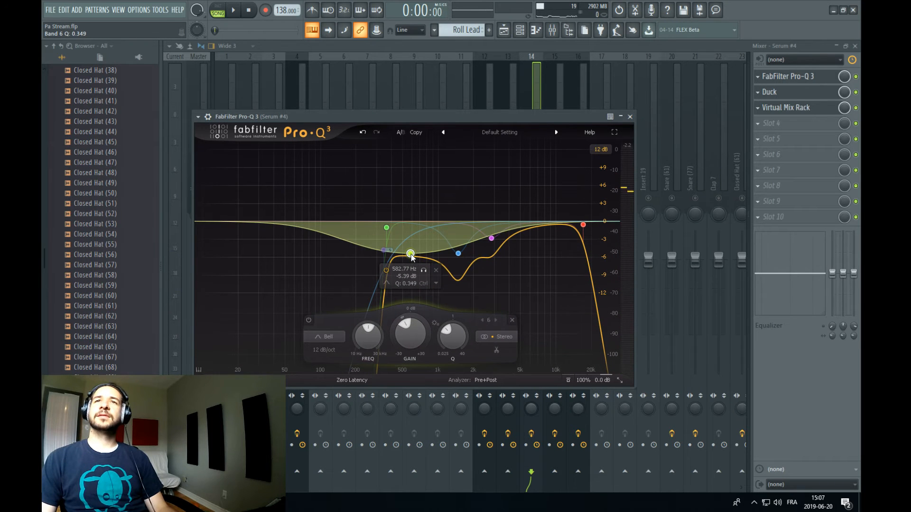
{"action": "scroll", "coordinate": [411, 255], "scroll_direction": "up", "scroll_amount": 8}
{"action": "key", "text": "space"}
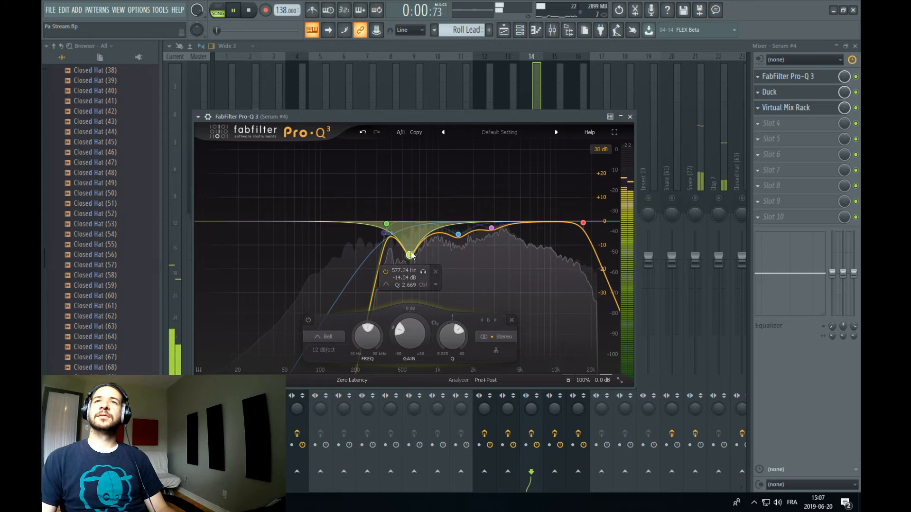
{"action": "left_click", "coordinate": [529, 104]}
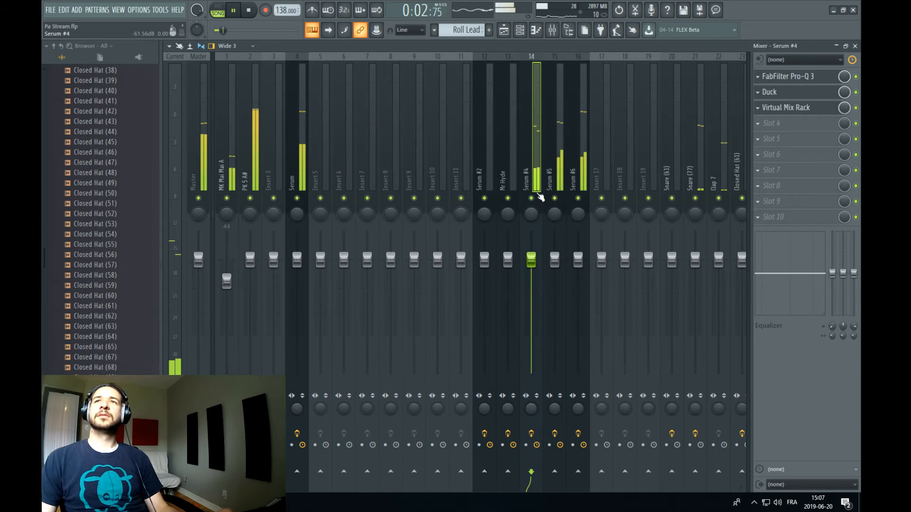
Audition the arrangement with the Lead 2 and Lead Layer tracks muted, check Serum #4's mixer level, and unmute both tracks
{"action": "left_click", "coordinate": [505, 30]}
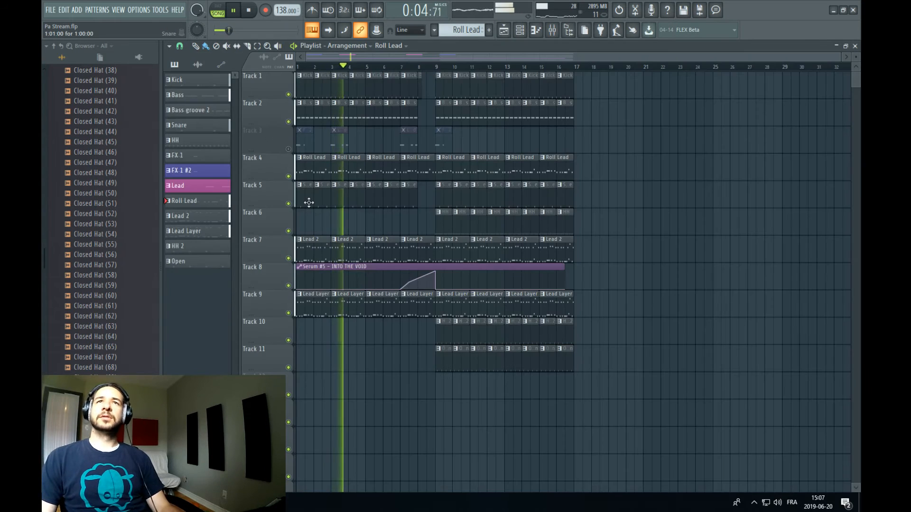
{"action": "left_click", "coordinate": [288, 259]}
{"action": "left_click", "coordinate": [288, 313]}
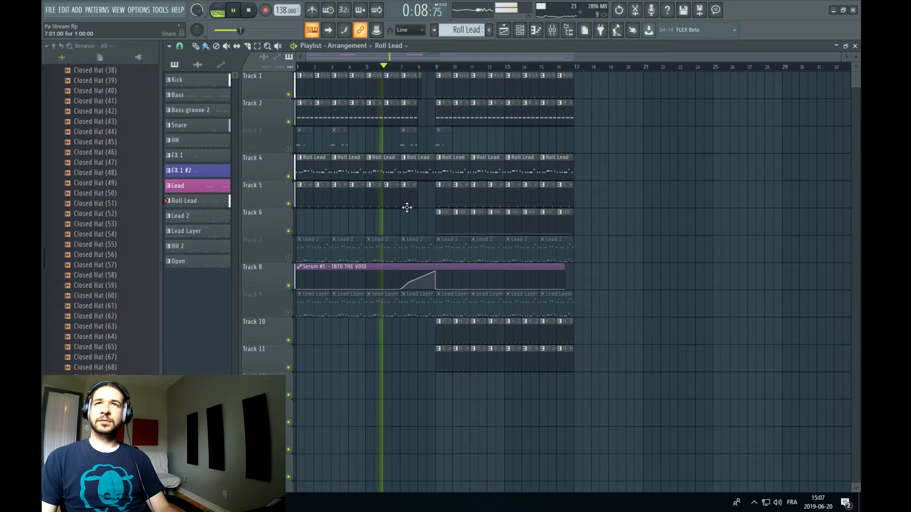
{"action": "left_click", "coordinate": [552, 30]}
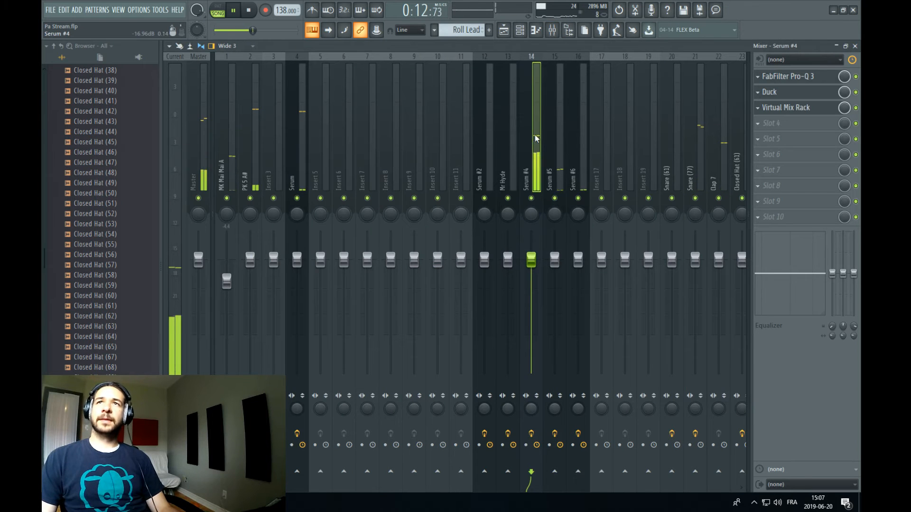
{"action": "left_click", "coordinate": [505, 30]}
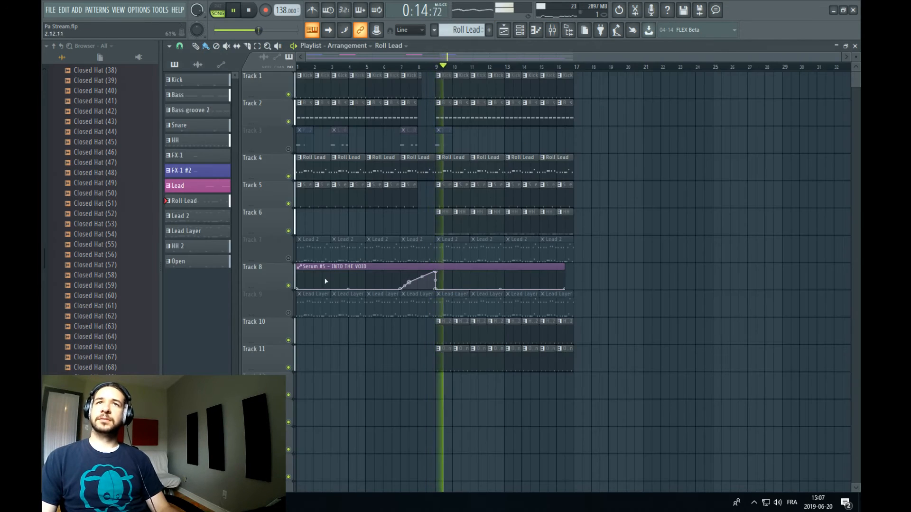
{"action": "left_click", "coordinate": [288, 259]}
{"action": "left_click", "coordinate": [288, 313]}
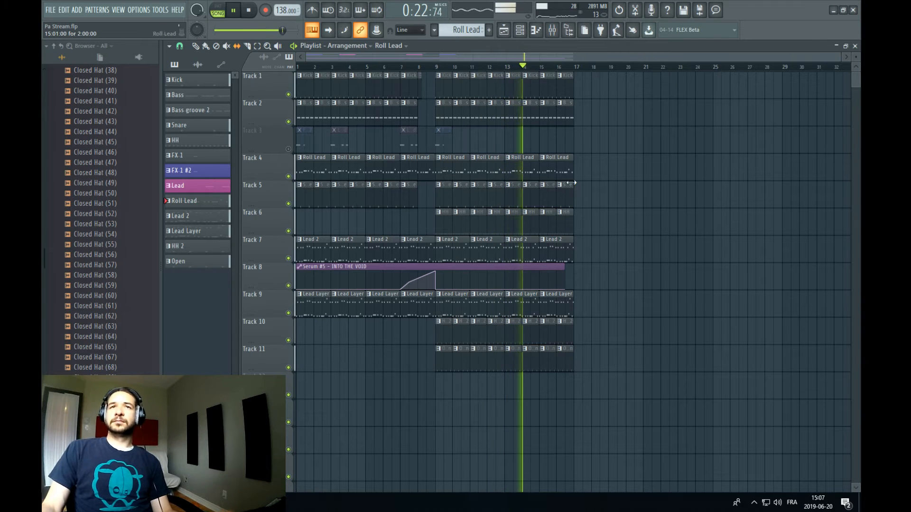
{"action": "left_click", "coordinate": [327, 67]}
{"action": "key", "text": "space"}
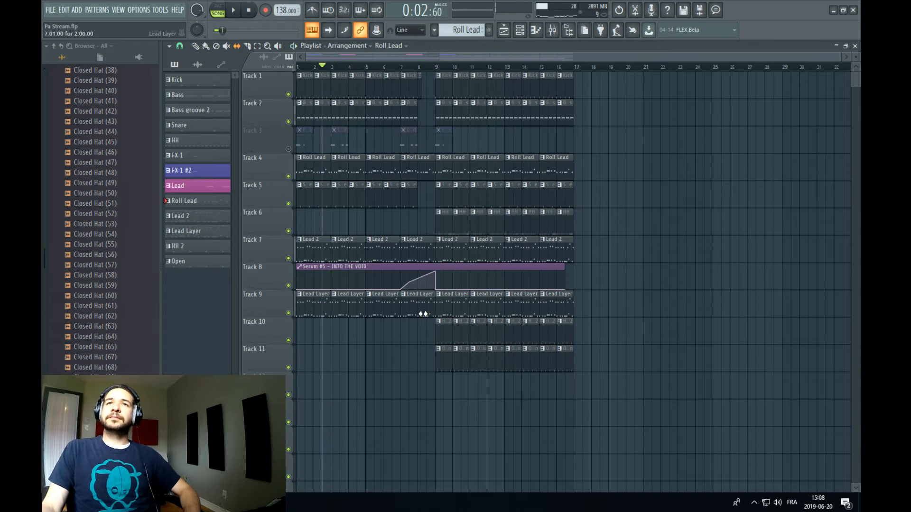
Inspect the Lead Layer's Serum #6 preset, trying its Cutoff macro and viewing its effects chain
{"action": "double_click", "coordinate": [420, 309]}
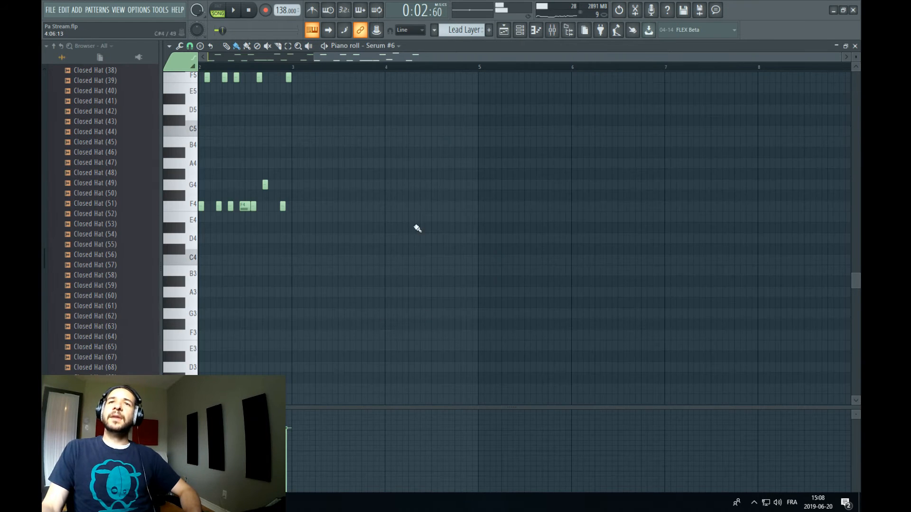
{"action": "left_click", "coordinate": [506, 34]}
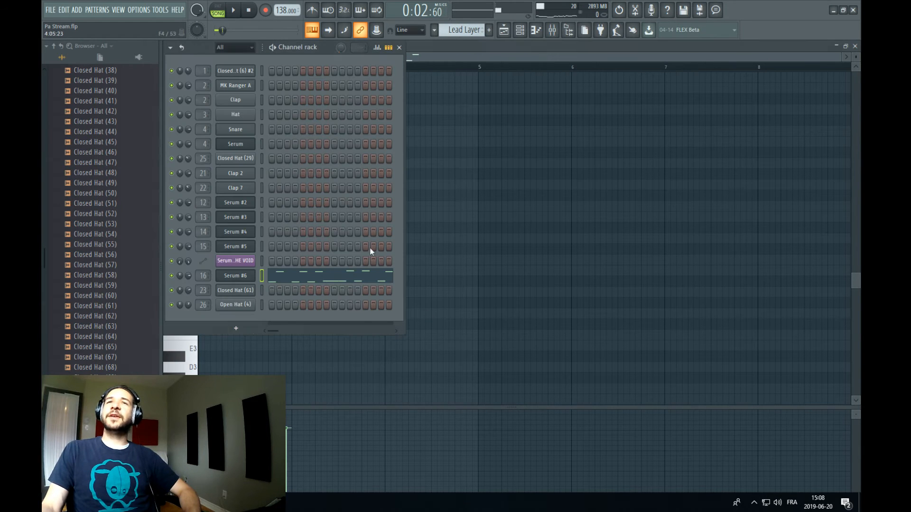
{"action": "left_click", "coordinate": [242, 277]}
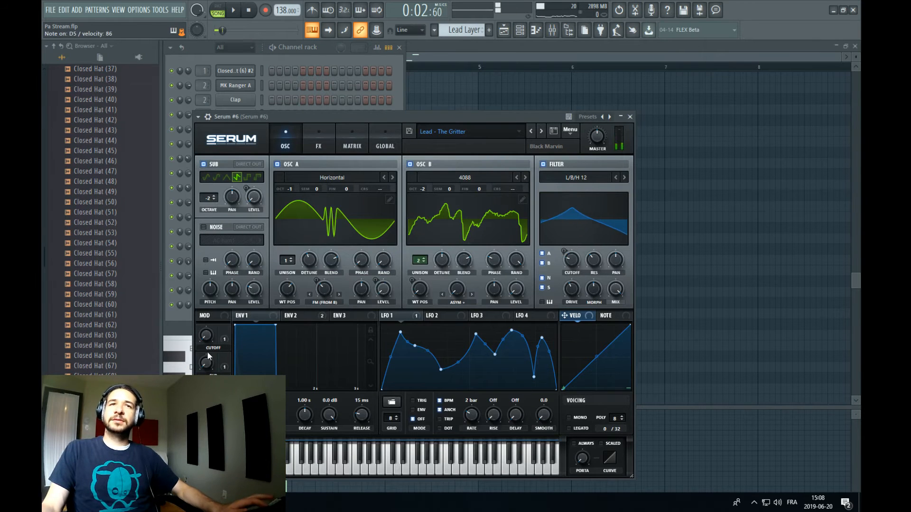
{"action": "left_click_drag", "start_coordinate": [209, 338], "coordinate": [218, 278]}
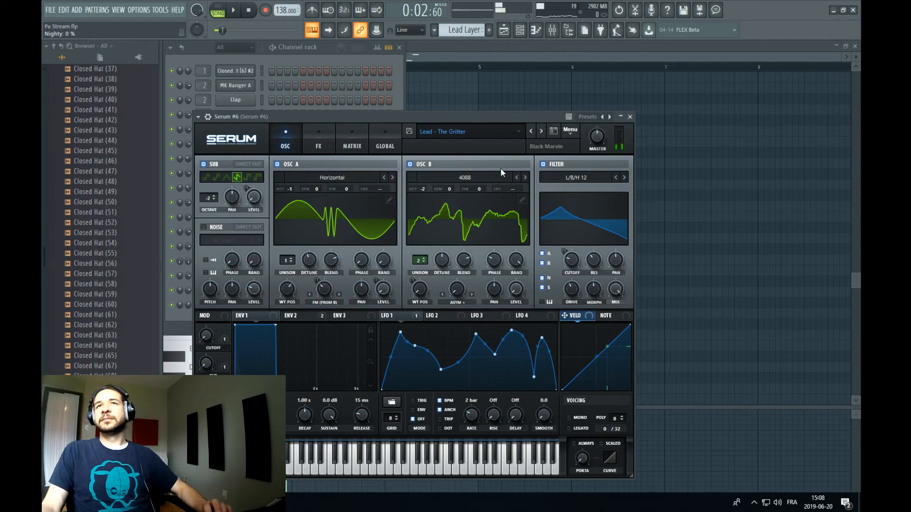
{"action": "left_click", "coordinate": [247, 13]}
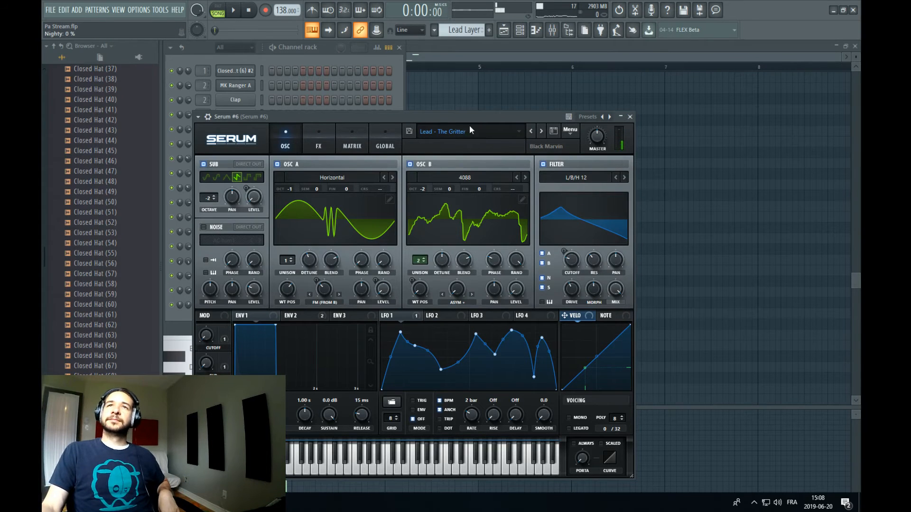
{"action": "left_click", "coordinate": [315, 142]}
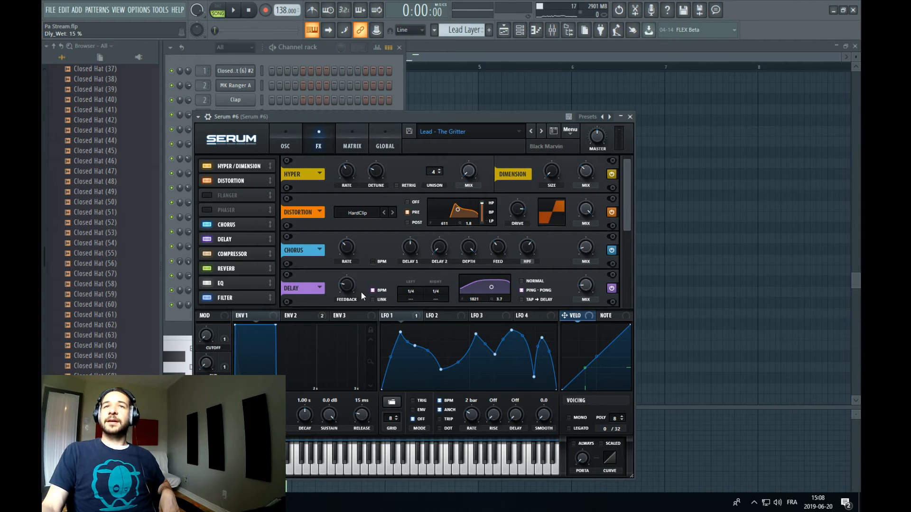
{"action": "mouse_move", "coordinate": [349, 291]}
Create a new pattern named Lead Layer 2
{"action": "left_click", "coordinate": [521, 30]}
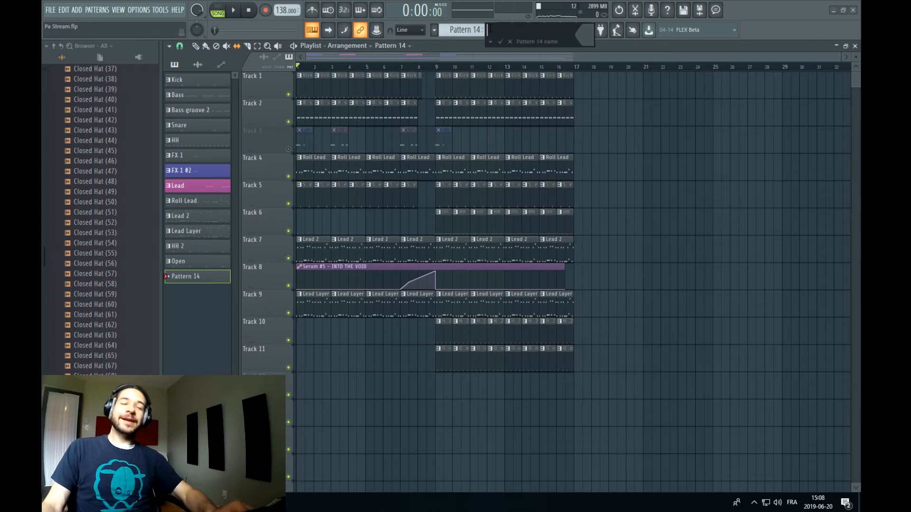
{"action": "left_click", "coordinate": [488, 29]}
{"action": "type", "text": "Lead Layer 2"}
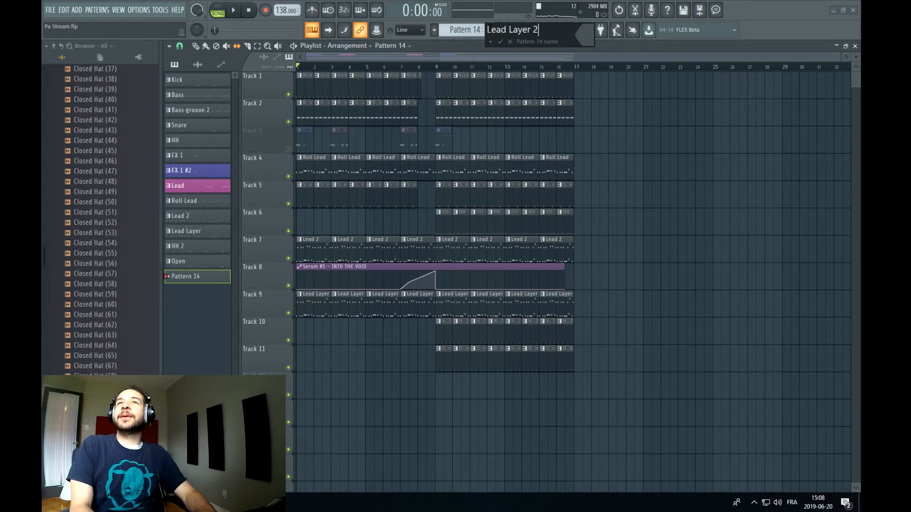
{"action": "key", "text": "Return"}
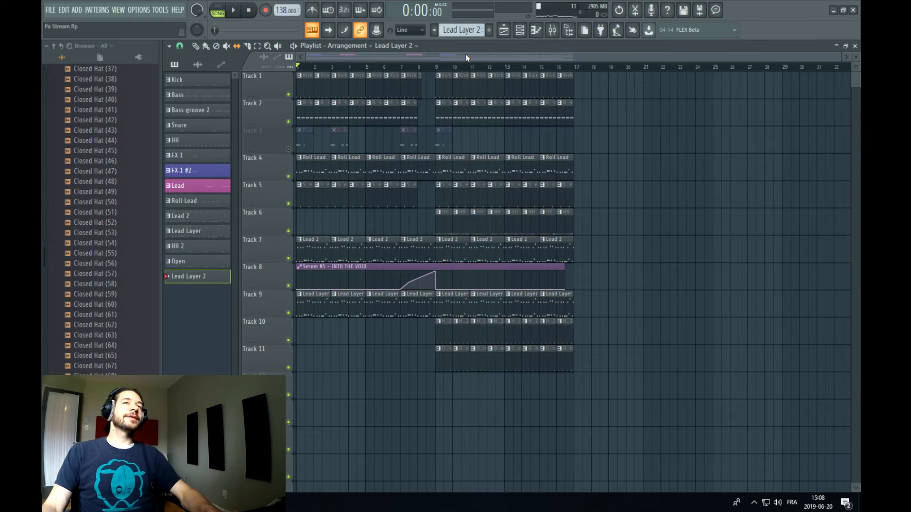
Select the Serum #6 notes above F4 in the Lead Layer pattern's piano roll and copy them
{"action": "double_click", "coordinate": [458, 309]}
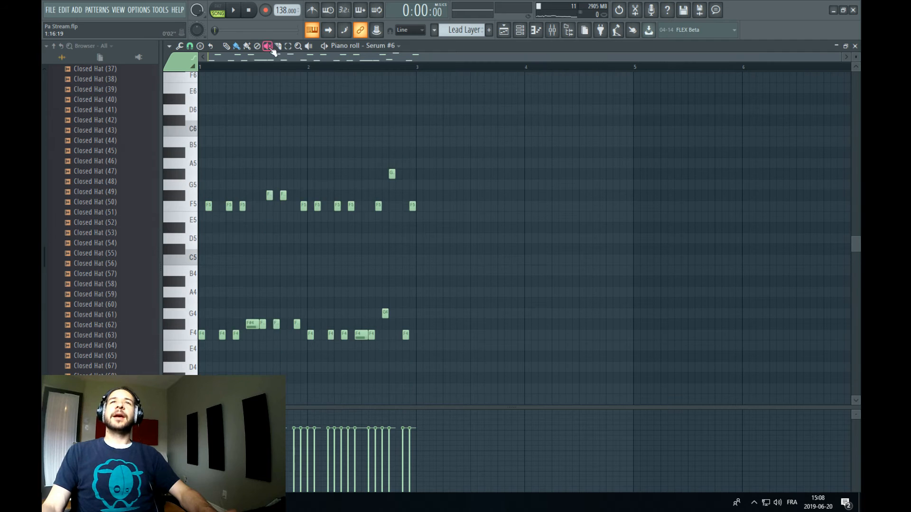
{"action": "left_click_drag", "start_coordinate": [509, 105], "coordinate": [199, 330]}
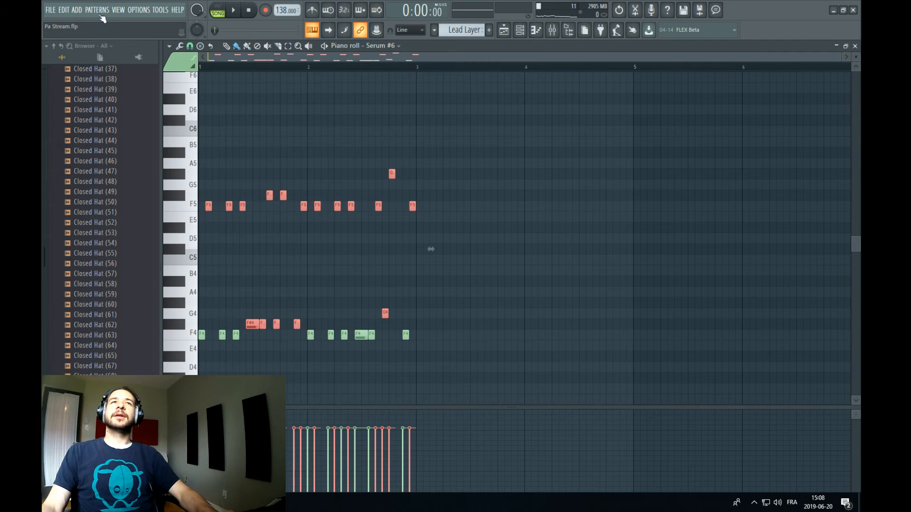
{"action": "left_click", "coordinate": [76, 10]}
{"action": "mouse_move", "coordinate": [64, 11]}
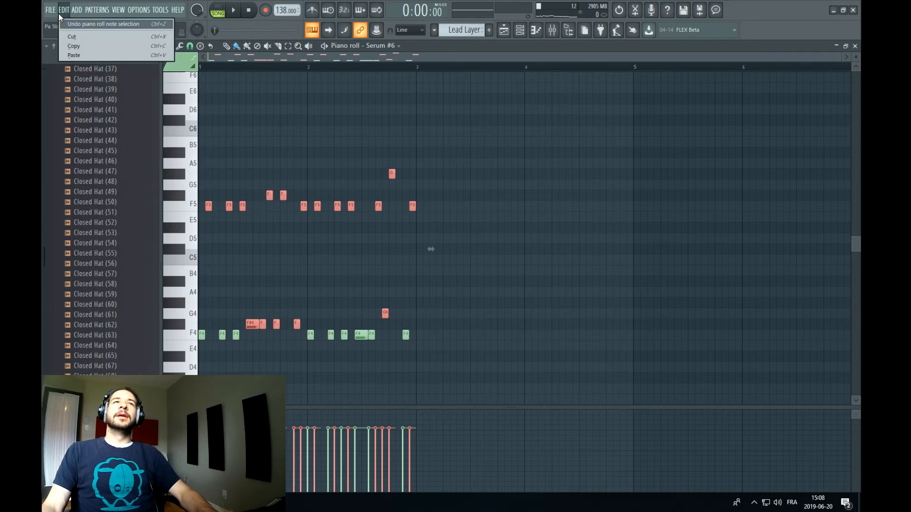
{"action": "left_click", "coordinate": [74, 46]}
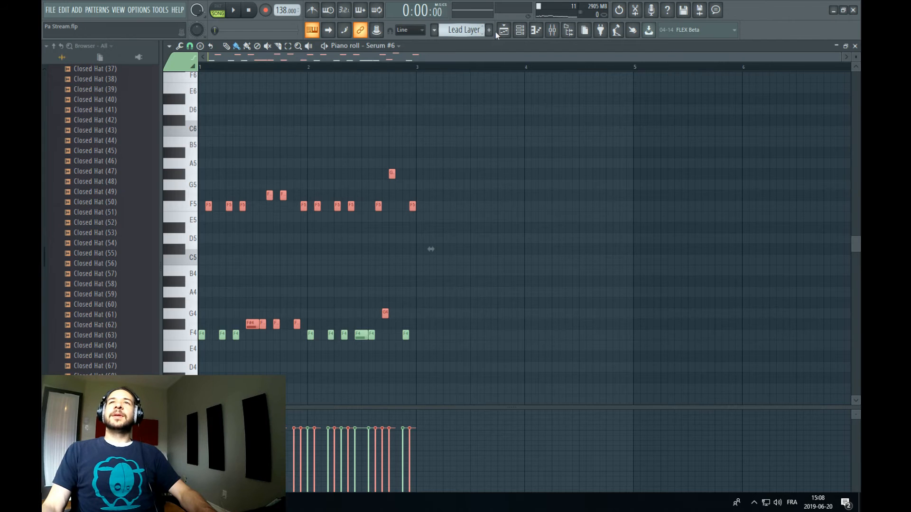
Switch to the Lead Layer 2 pattern and add a new Serum instrument channel
{"action": "left_click", "coordinate": [522, 31]}
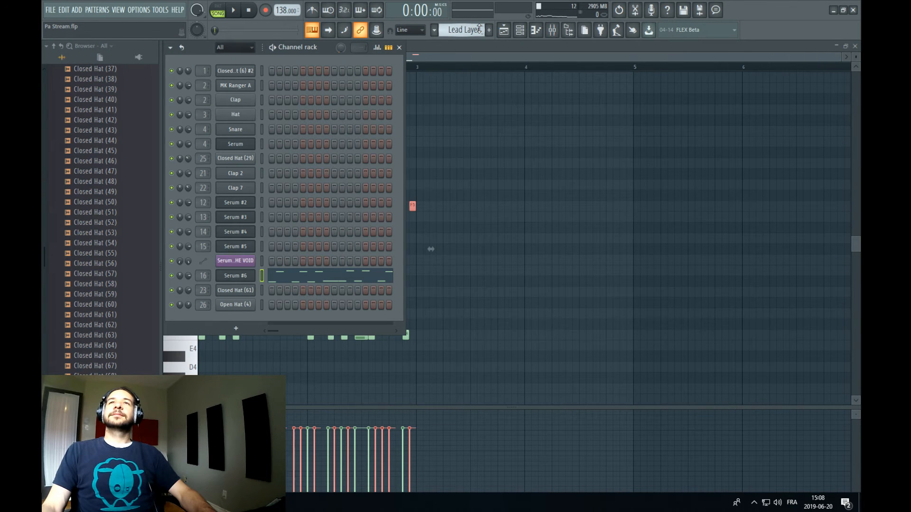
{"action": "left_click", "coordinate": [444, 30]}
{"action": "left_click", "coordinate": [501, 155]}
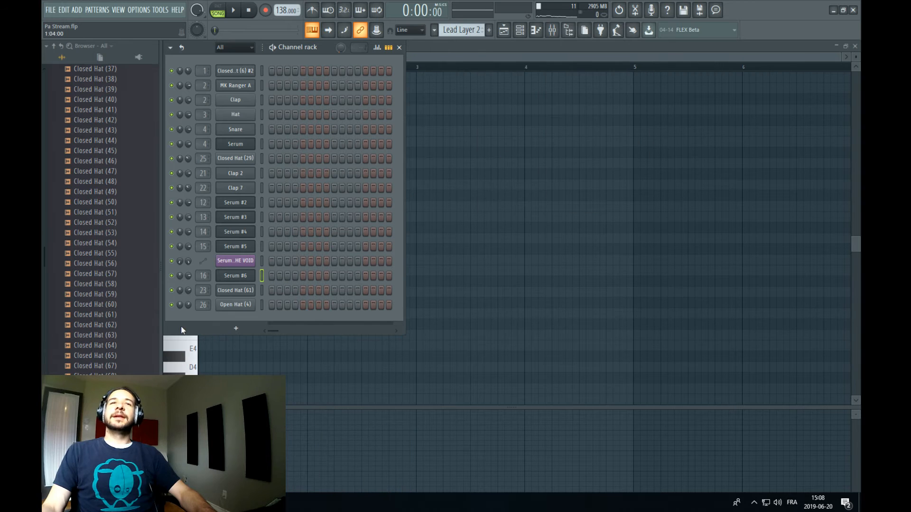
{"action": "left_click", "coordinate": [233, 328]}
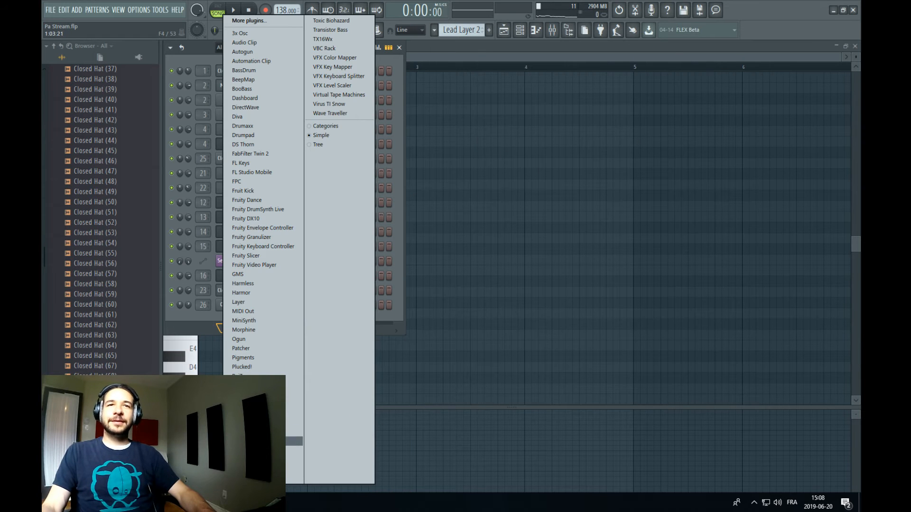
{"action": "left_click", "coordinate": [294, 433]}
Load the user preset Lead - The Land Of Apples from Ghosthack Psytrance Awakening Vol 3 into Serum #7
{"action": "left_click", "coordinate": [462, 171]}
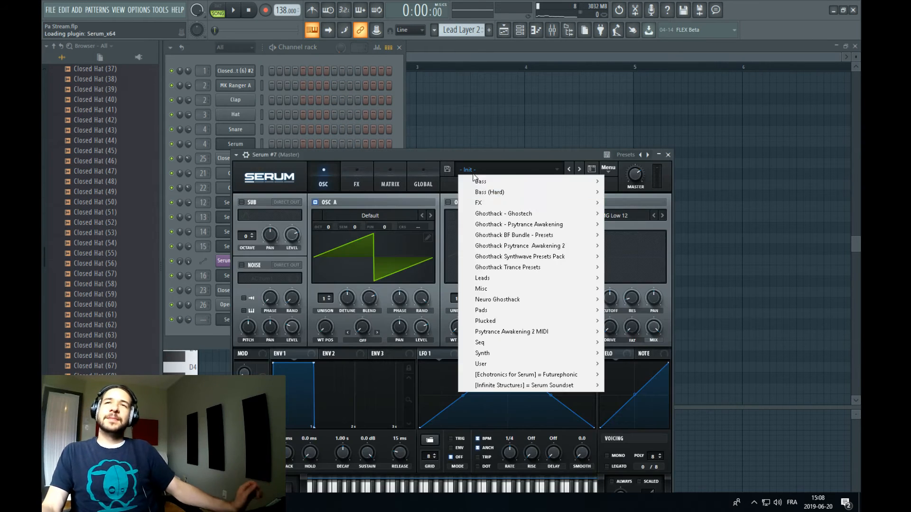
{"action": "left_click", "coordinate": [459, 163]}
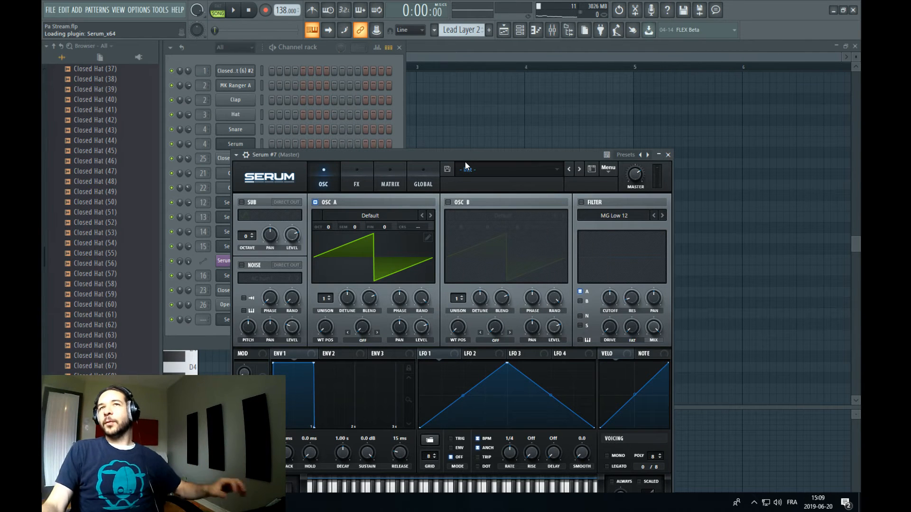
{"action": "left_click", "coordinate": [468, 169]}
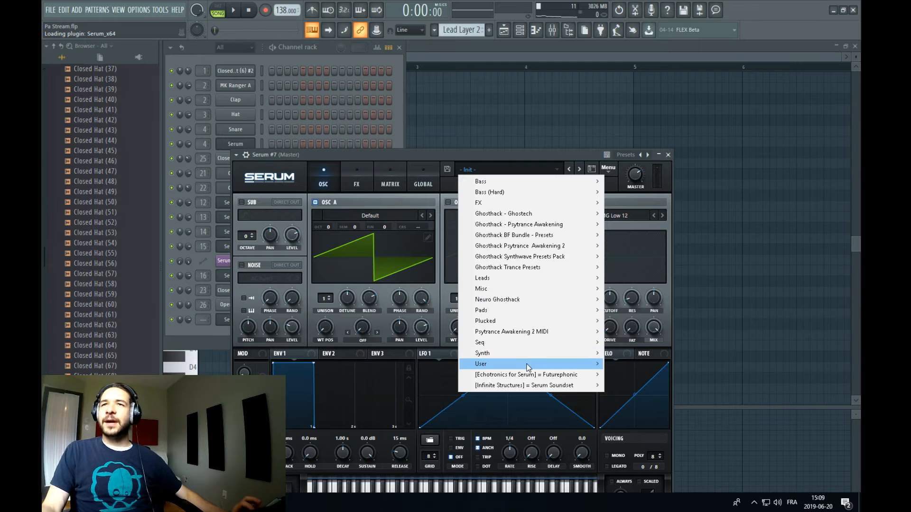
{"action": "mouse_move", "coordinate": [528, 366]}
{"action": "mouse_move", "coordinate": [662, 375]}
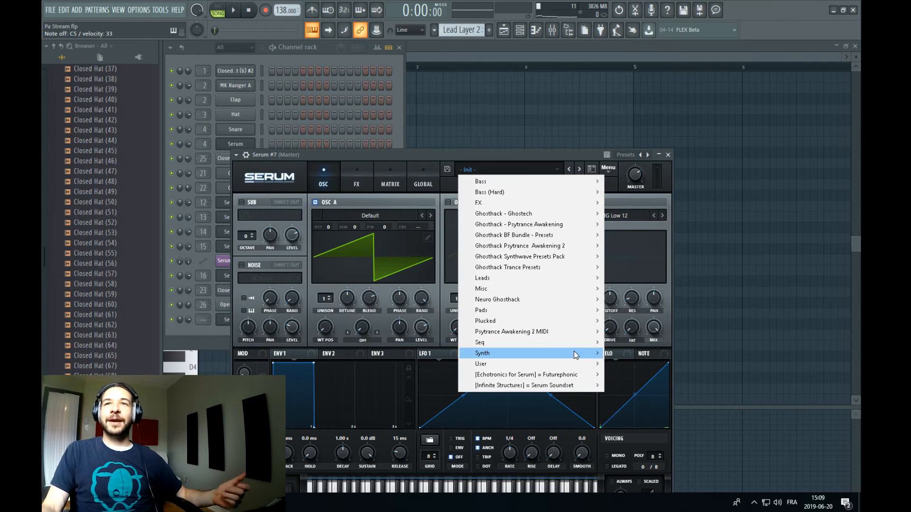
{"action": "mouse_move", "coordinate": [569, 362]}
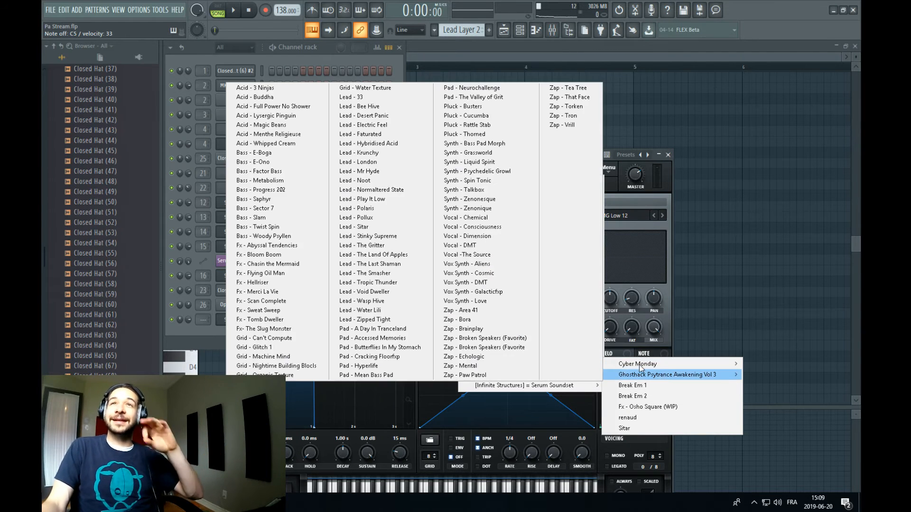
{"action": "left_click", "coordinate": [389, 256]}
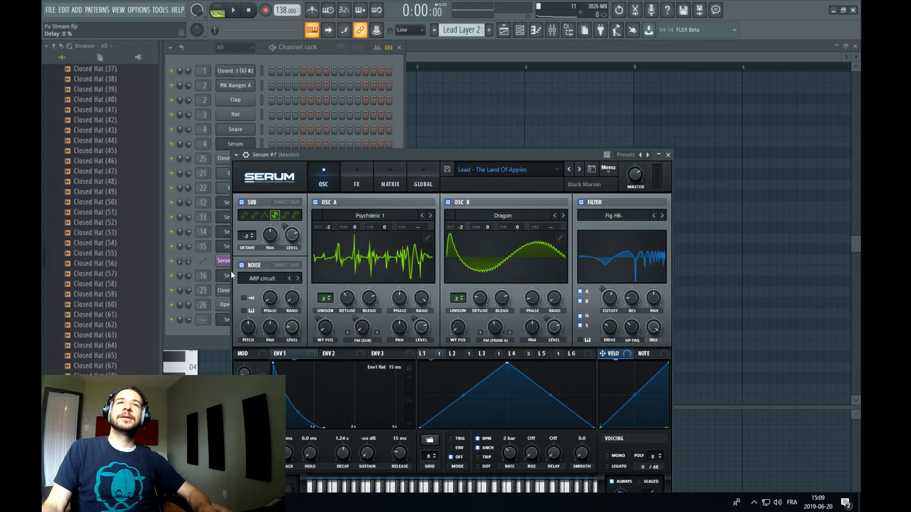
Paste the copied notes into Serum #7's piano roll and play the pattern briefly
{"action": "left_click", "coordinate": [326, 58]}
{"action": "right_click", "coordinate": [247, 314]}
{"action": "left_click", "coordinate": [285, 319]}
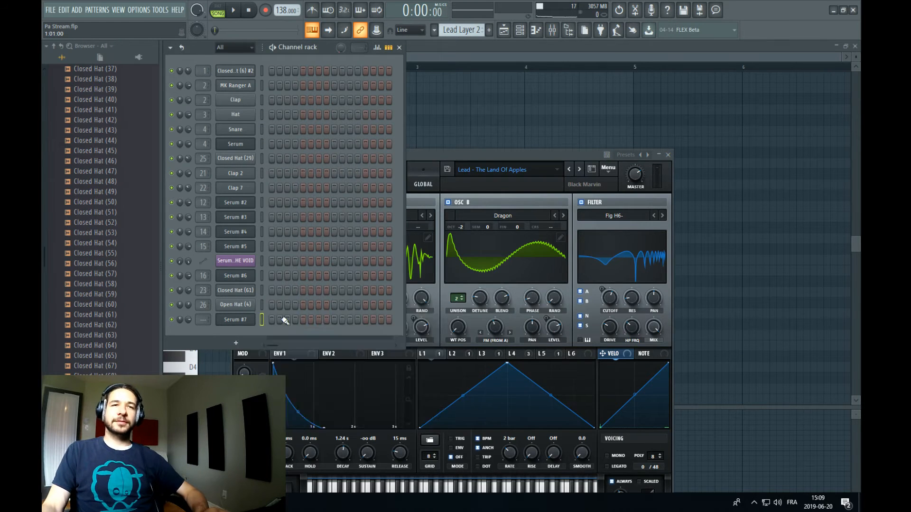
{"action": "left_click", "coordinate": [75, 9]}
{"action": "left_click", "coordinate": [88, 56]}
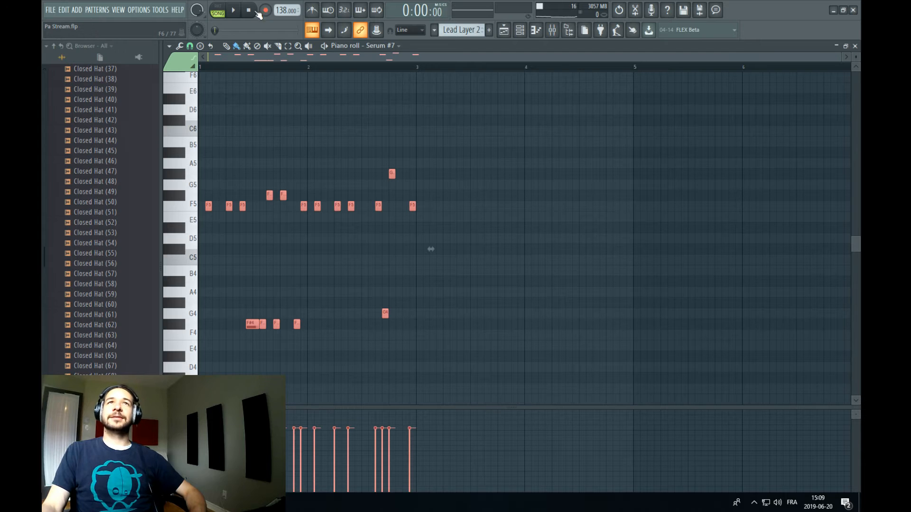
{"action": "left_click", "coordinate": [233, 10]}
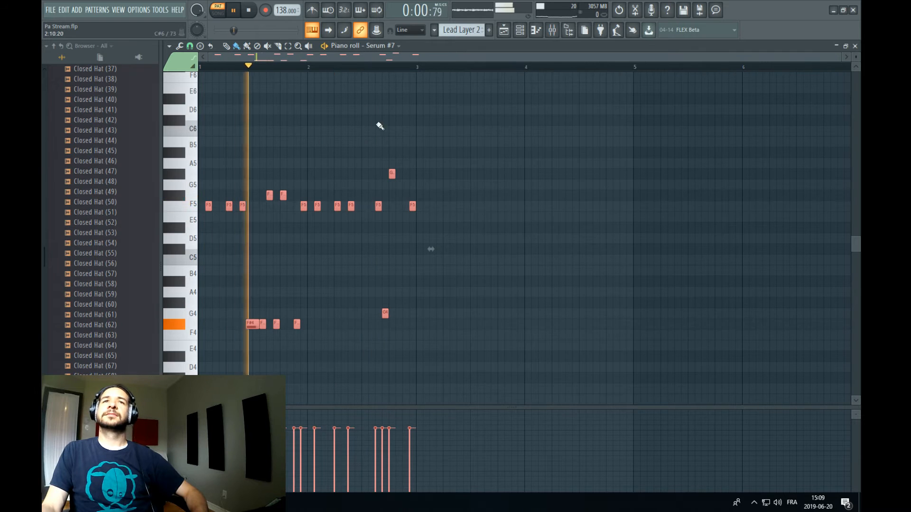
{"action": "key", "text": "space"}
Switch to the Lead Layer pattern, select all the Serum #6 notes including the F4 row, and copy them
{"action": "left_click", "coordinate": [458, 30]}
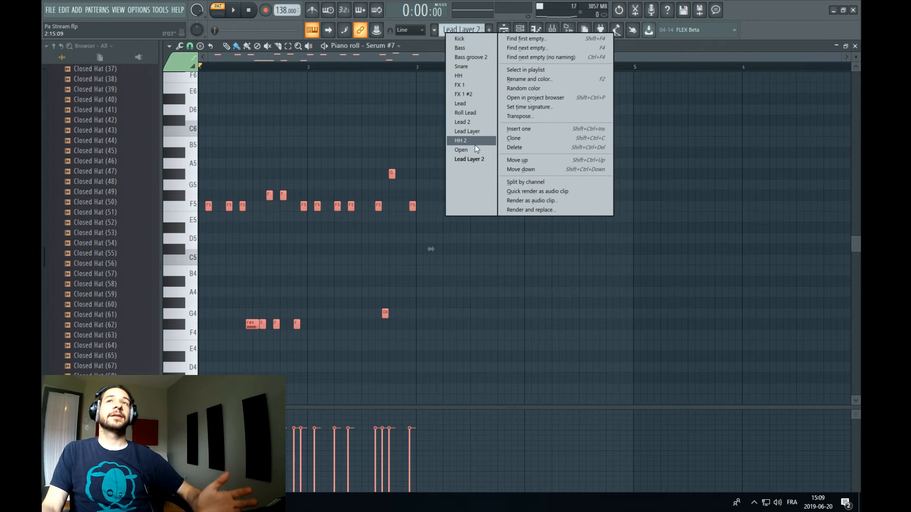
{"action": "left_click", "coordinate": [465, 131]}
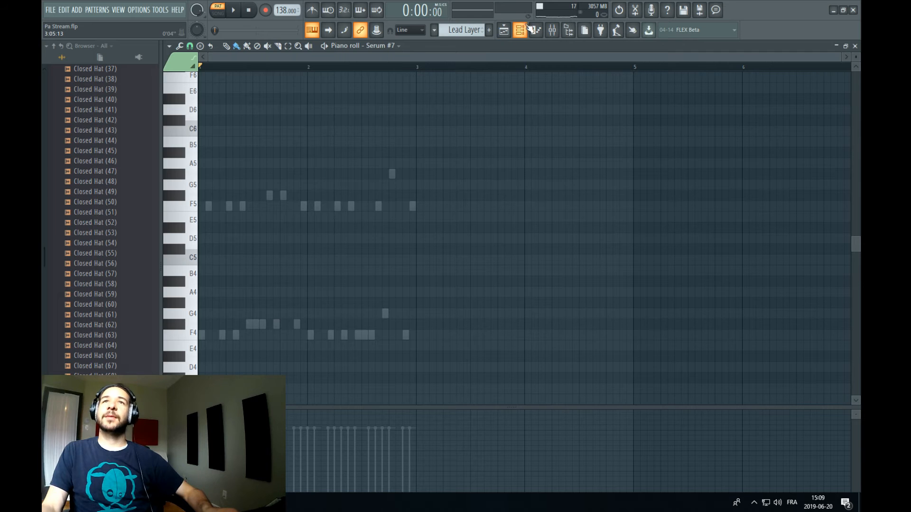
{"action": "left_click", "coordinate": [504, 30]}
{"action": "left_click", "coordinate": [283, 273]}
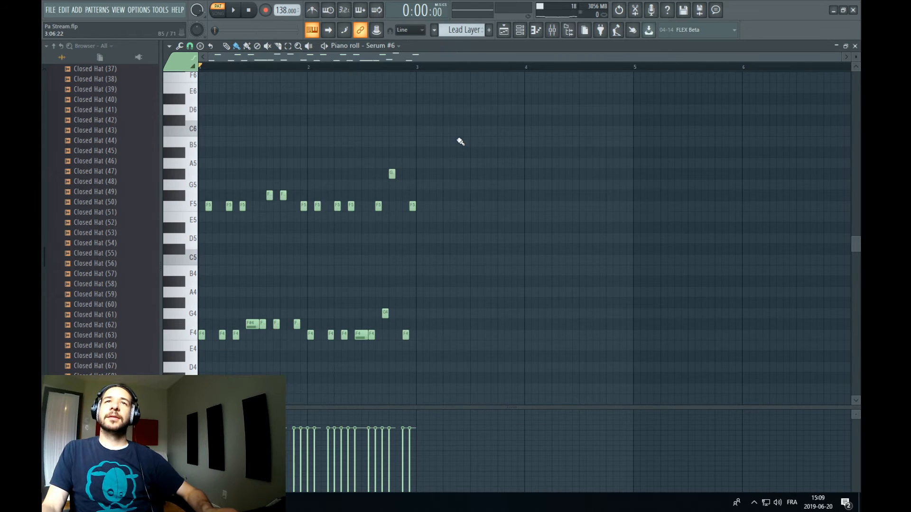
{"action": "left_click_drag", "start_coordinate": [494, 112], "coordinate": [197, 347]}
{"action": "left_click", "coordinate": [52, 8]}
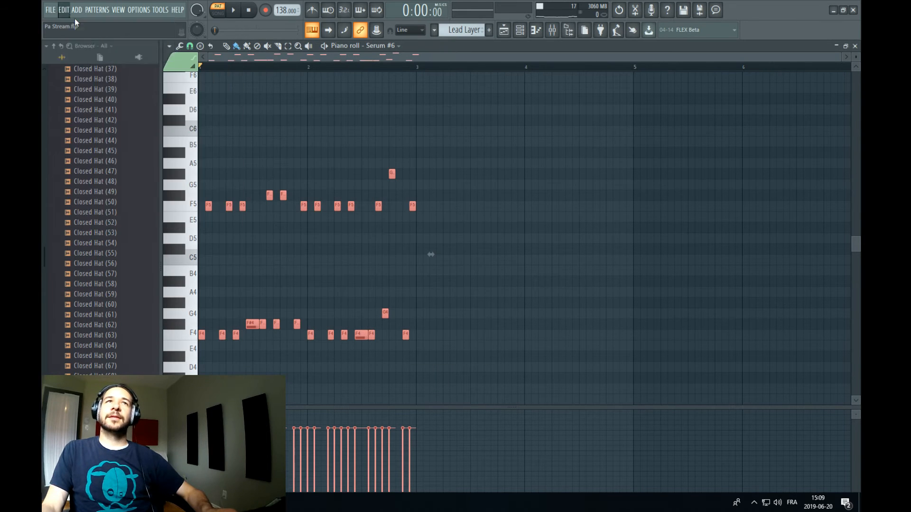
{"action": "left_click", "coordinate": [66, 11]}
{"action": "left_click", "coordinate": [114, 47]}
Return to the Lead Layer 2 pattern and open Serum #7's piano roll
{"action": "left_click", "coordinate": [458, 30]}
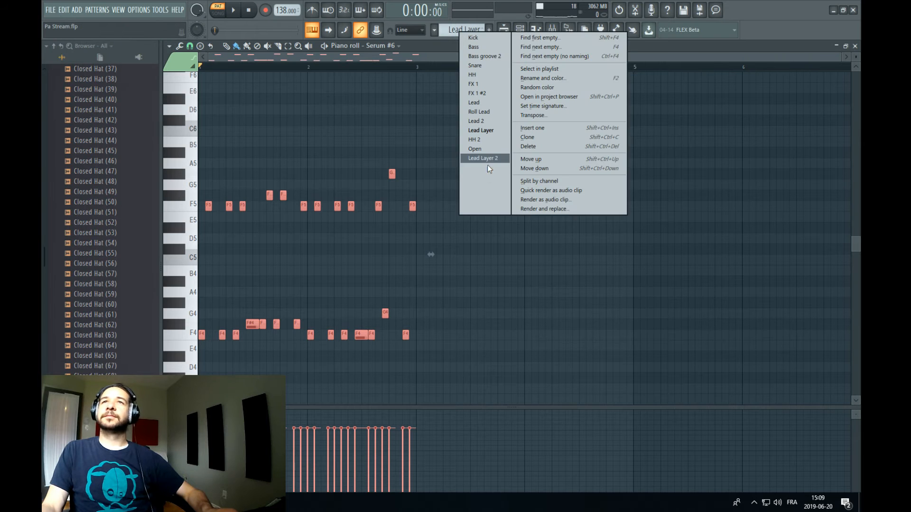
{"action": "left_click", "coordinate": [489, 163]}
{"action": "right_click", "coordinate": [471, 33]}
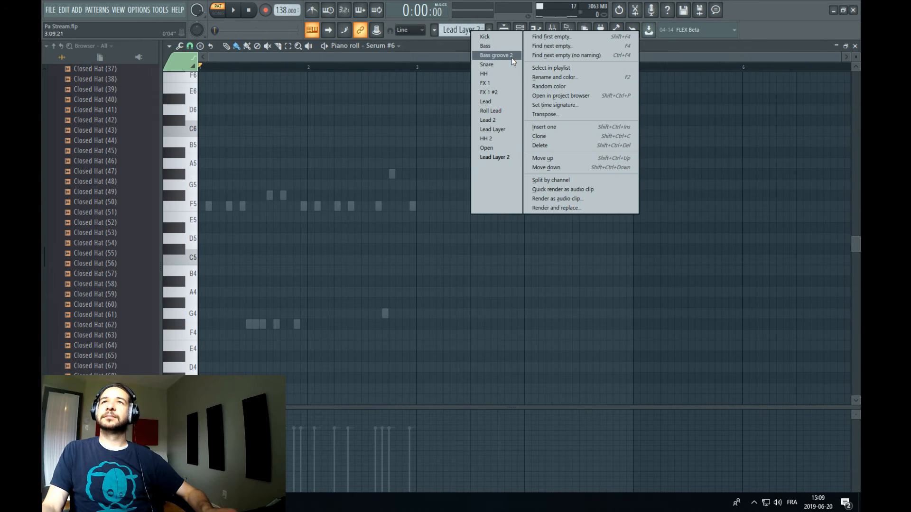
{"action": "left_click", "coordinate": [522, 27]}
{"action": "right_click", "coordinate": [251, 321]}
{"action": "left_click", "coordinate": [284, 319]}
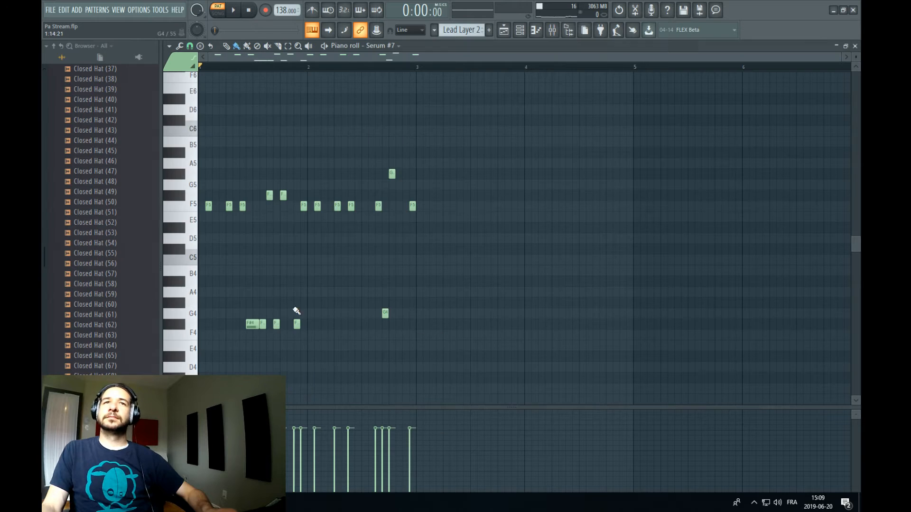
Delete all the existing notes from the Serum #7 piano roll
{"action": "left_click_drag", "start_coordinate": [531, 105], "coordinate": [184, 356]}
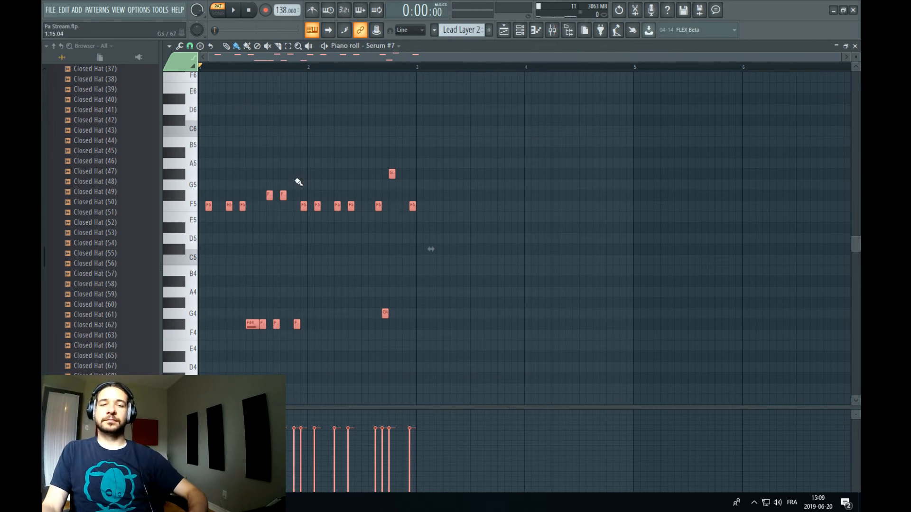
{"action": "right_click", "coordinate": [378, 206]}
{"action": "right_click", "coordinate": [351, 206]}
{"action": "right_click", "coordinate": [338, 206]}
{"action": "right_click", "coordinate": [317, 206]}
{"action": "right_click", "coordinate": [242, 206]}
{"action": "right_click", "coordinate": [229, 206]}
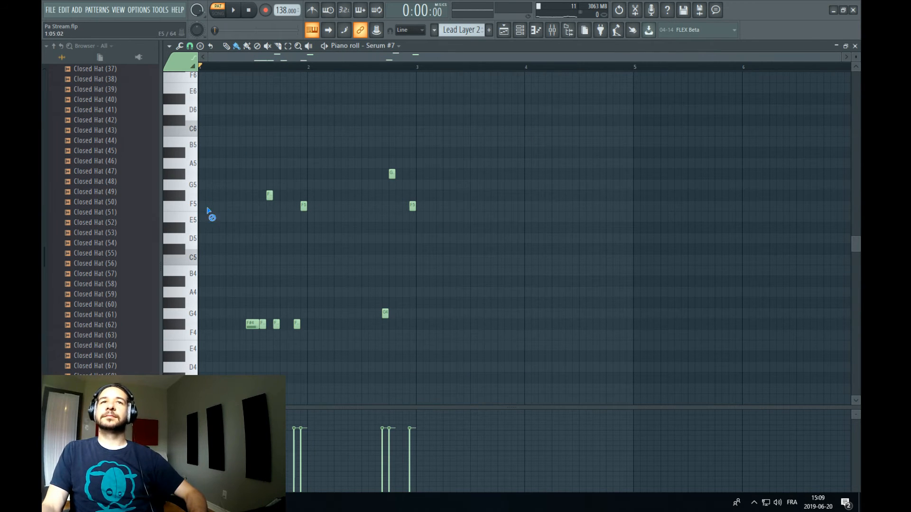
{"action": "right_click", "coordinate": [276, 324]}
{"action": "right_click", "coordinate": [296, 325]}
{"action": "right_click", "coordinate": [262, 324]}
{"action": "right_click", "coordinate": [251, 324]}
{"action": "right_click", "coordinate": [385, 314]}
{"action": "right_click", "coordinate": [412, 206]}
{"action": "right_click", "coordinate": [392, 174]}
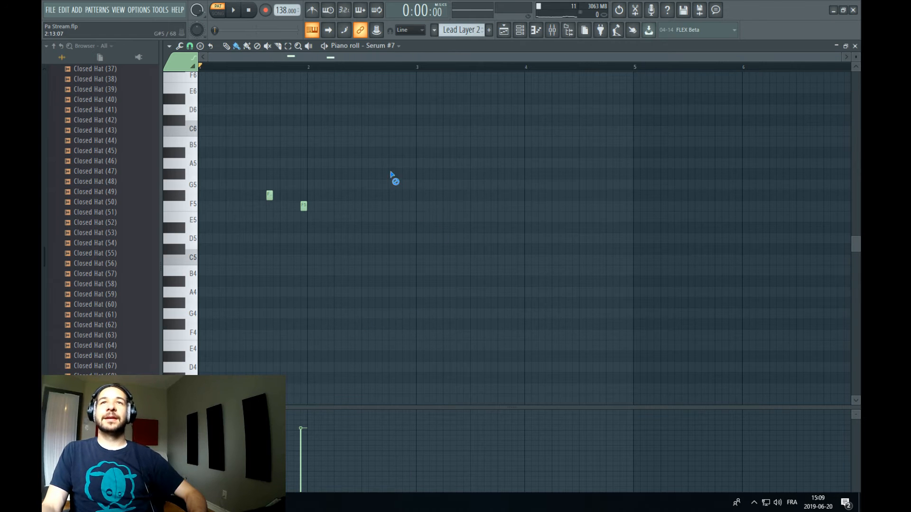
{"action": "right_click", "coordinate": [269, 195]}
{"action": "right_click", "coordinate": [304, 206]}
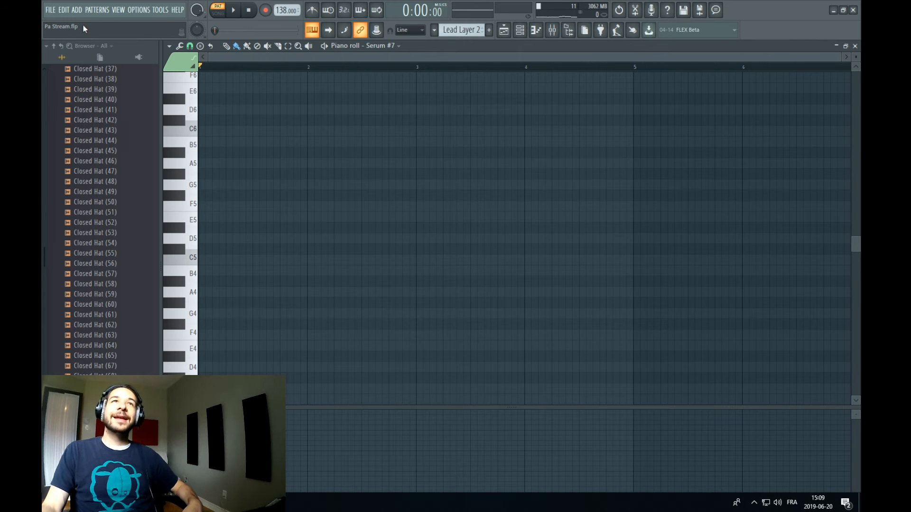
Paste the complete Lead Layer melody into Serum #7's piano roll and play it briefly
{"action": "left_click", "coordinate": [68, 12]}
{"action": "left_click", "coordinate": [91, 61]}
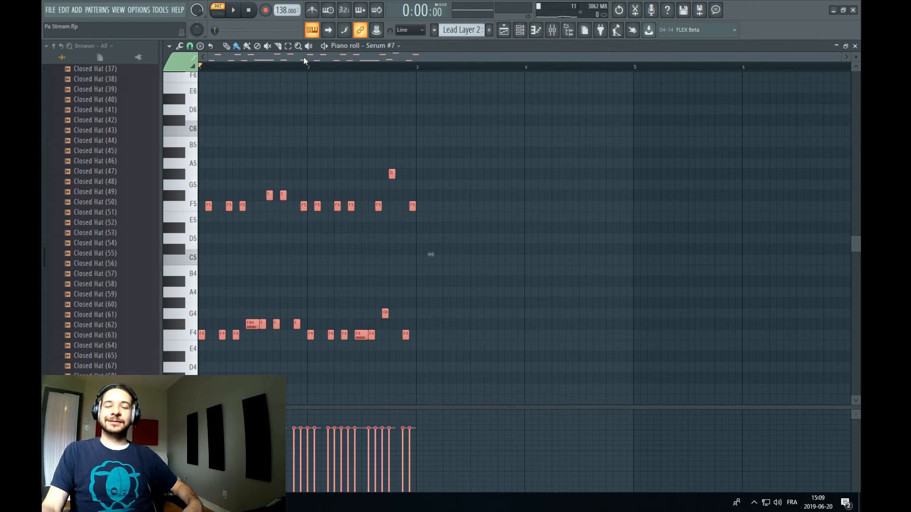
{"action": "left_click", "coordinate": [233, 10]}
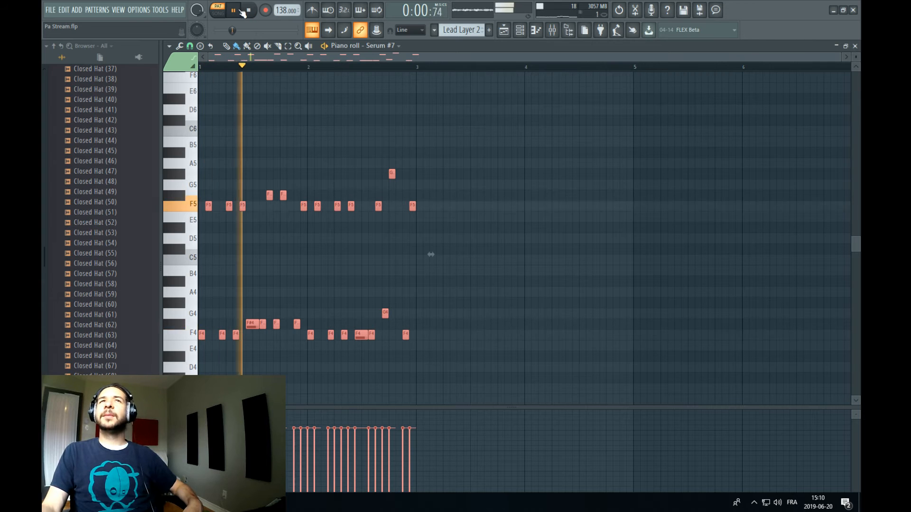
{"action": "left_click", "coordinate": [248, 10]}
Open the Serum #7 instrument and audition its preset by playing the Lead Layer 2 pattern
{"action": "left_click", "coordinate": [521, 30]}
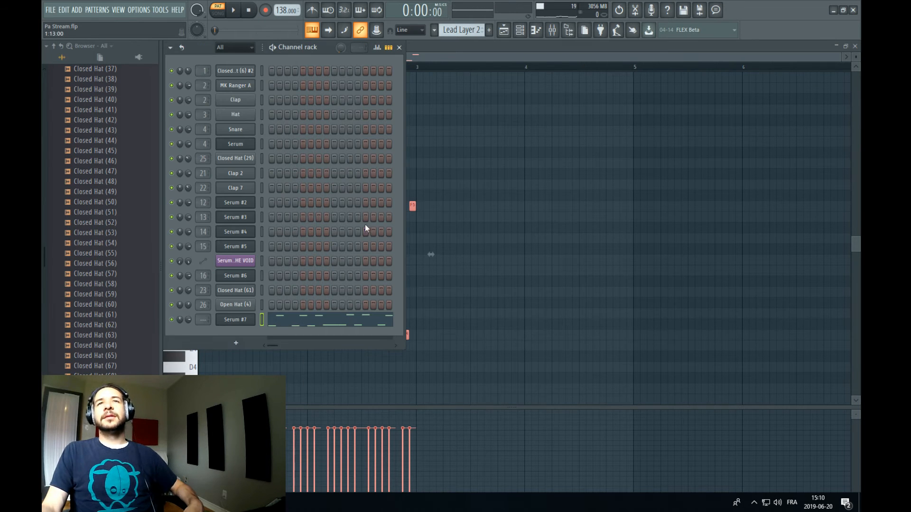
{"action": "left_click", "coordinate": [234, 321]}
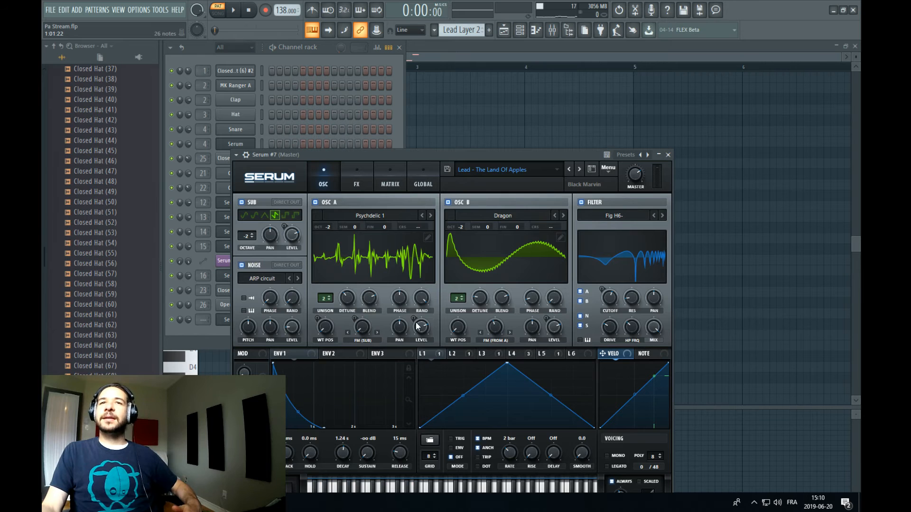
{"action": "left_click_drag", "start_coordinate": [425, 157], "coordinate": [428, 115]}
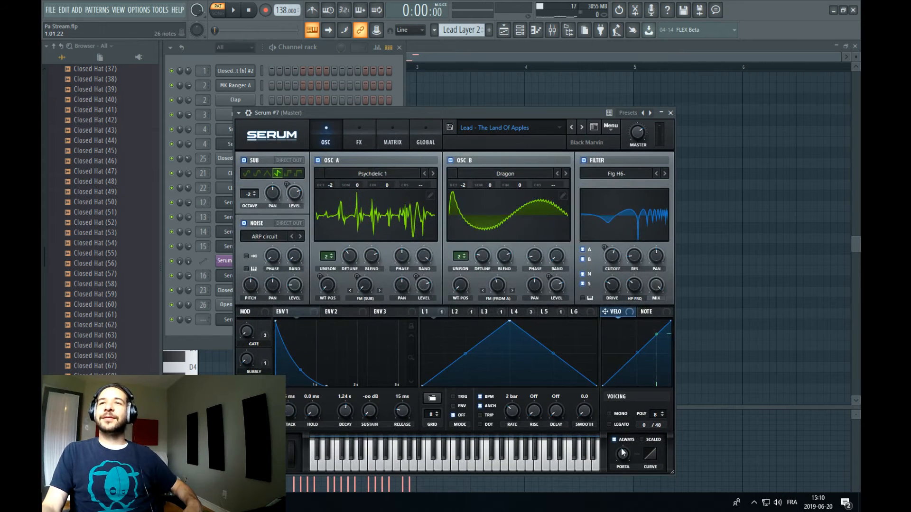
{"action": "left_click", "coordinate": [234, 12]}
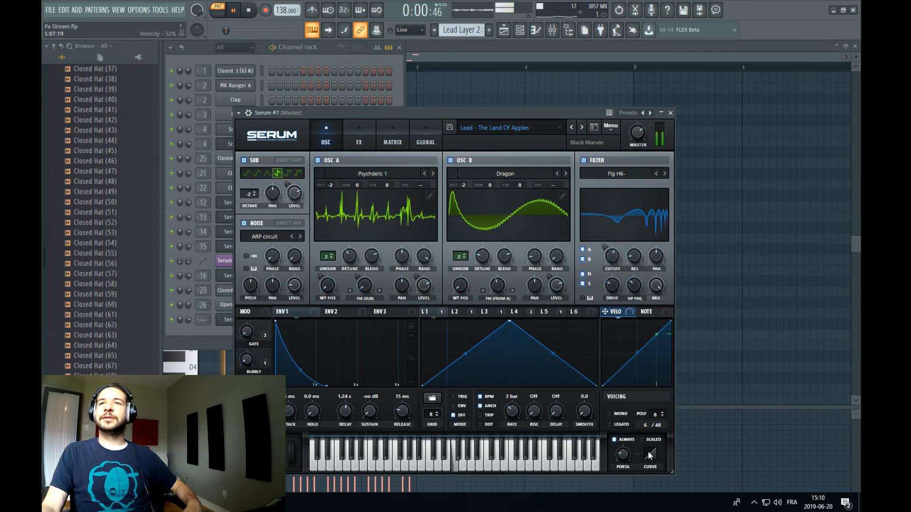
{"action": "left_click", "coordinate": [518, 56]}
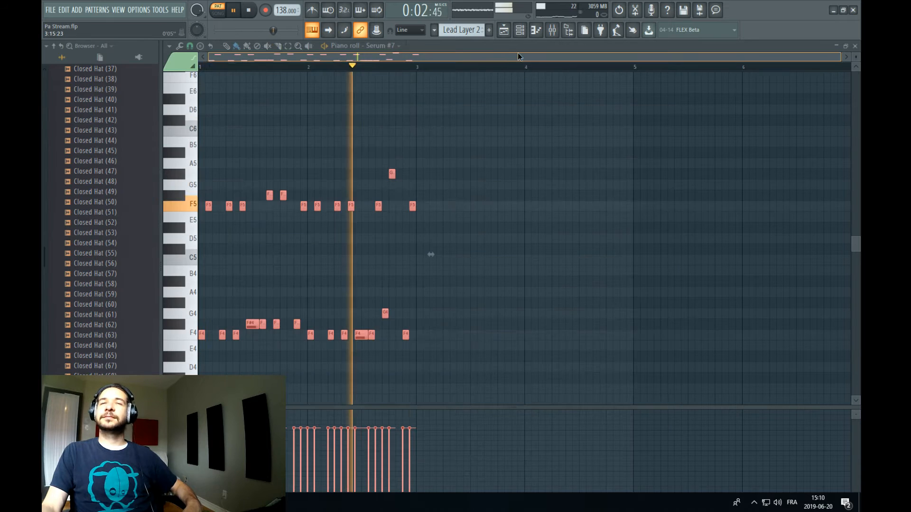
{"action": "left_click", "coordinate": [234, 12]}
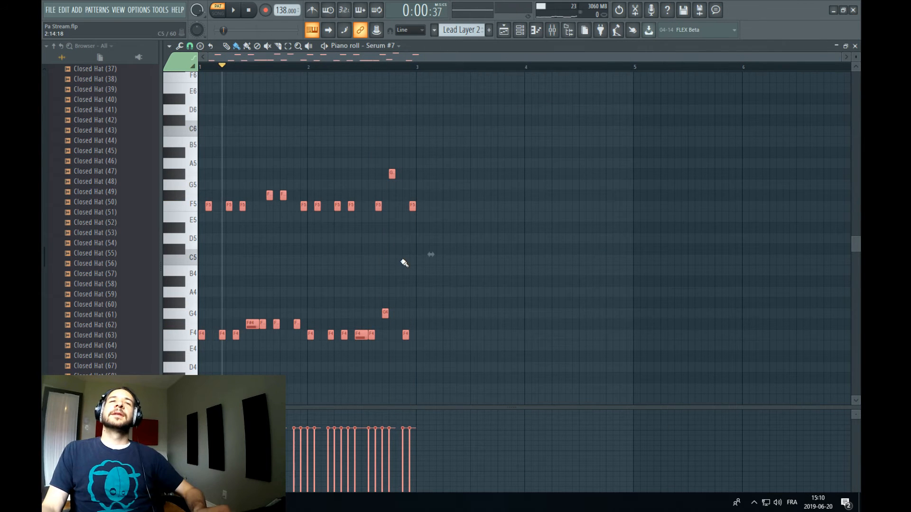
Select the upper row of notes, F5 and above, in the Serum #7 piano roll
{"action": "left_click_drag", "start_coordinate": [520, 169], "coordinate": [201, 261]}
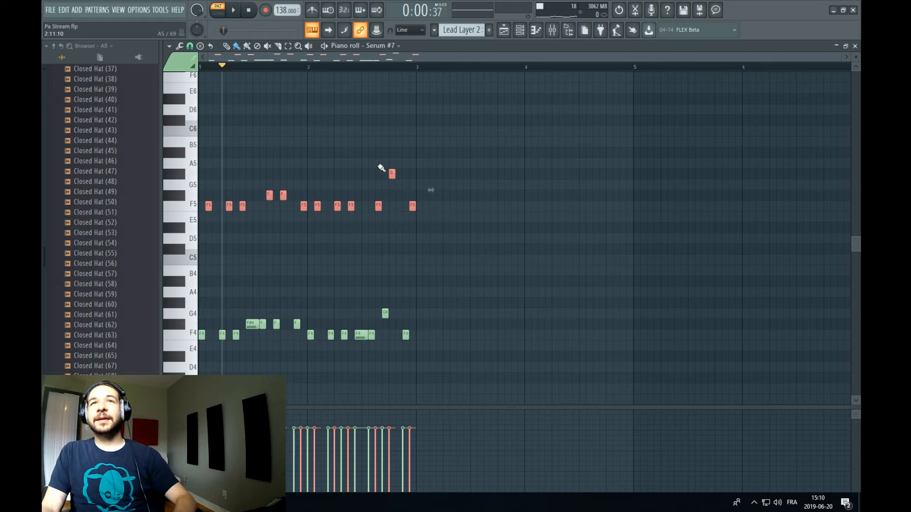
{"action": "left_click", "coordinate": [171, 47]}
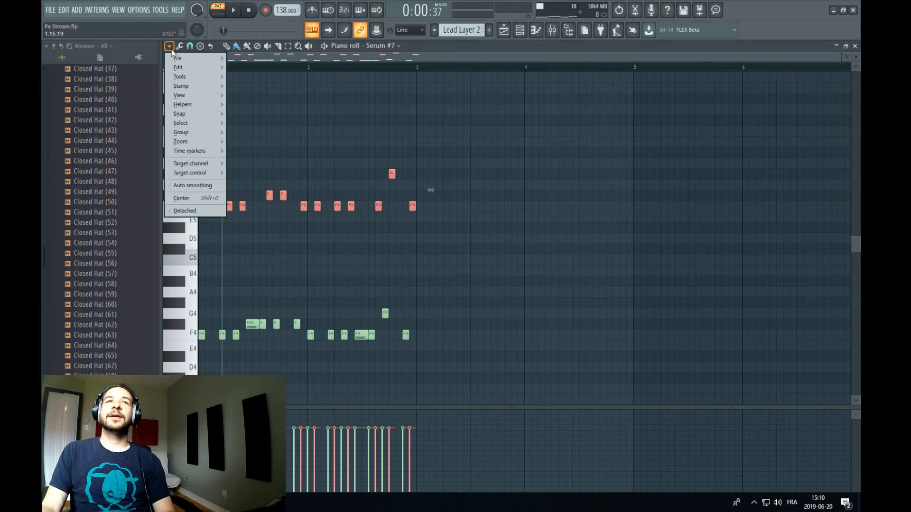
{"action": "left_click", "coordinate": [846, 47]}
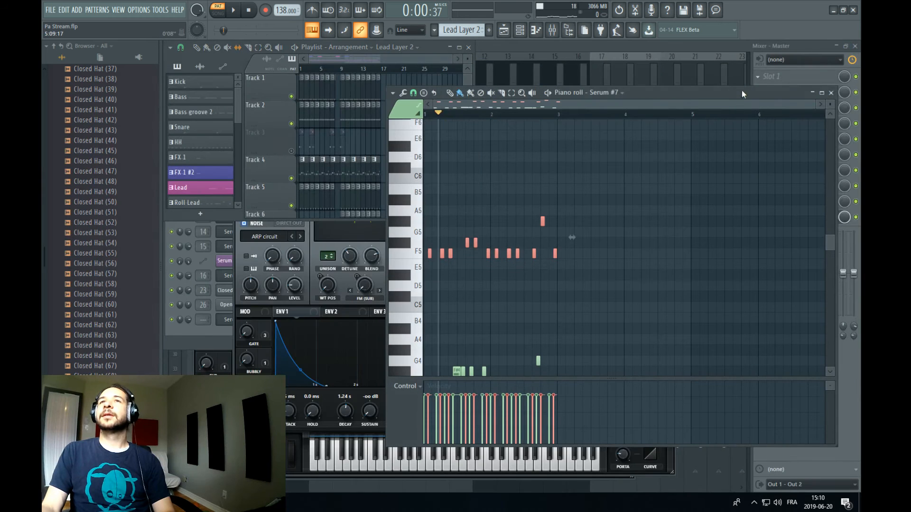
{"action": "double_click", "coordinate": [742, 94]}
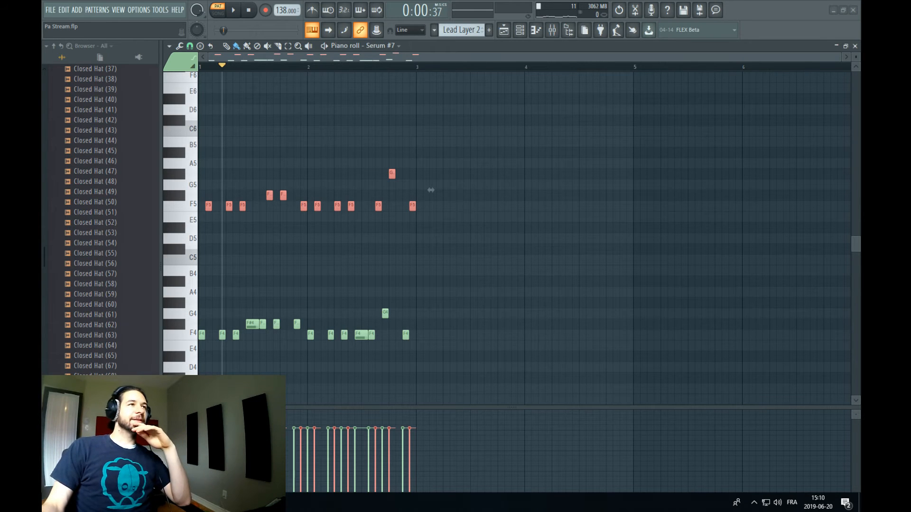
Play the Lead Layer 2 pattern and examine the lower octaves of the Serum #7 piano roll
{"action": "left_click", "coordinate": [236, 10]}
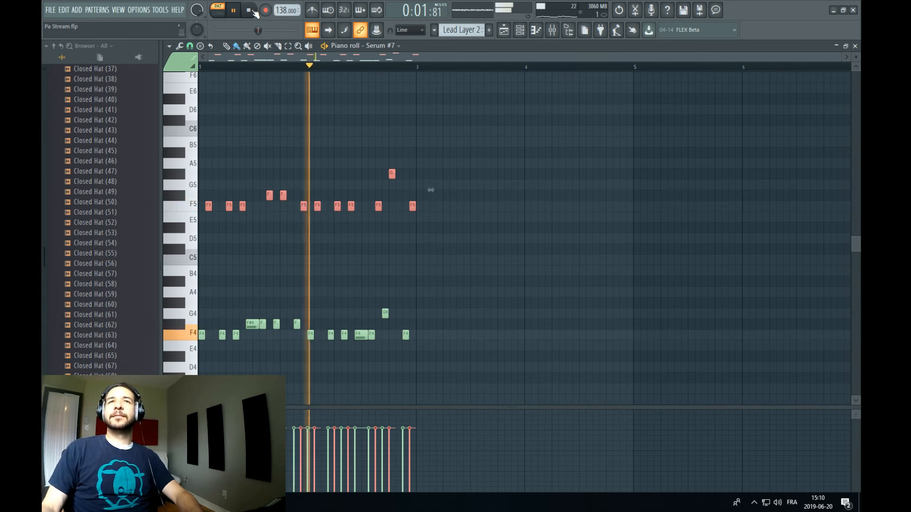
{"action": "scroll", "coordinate": [401, 193], "scroll_direction": "down", "scroll_amount": 5}
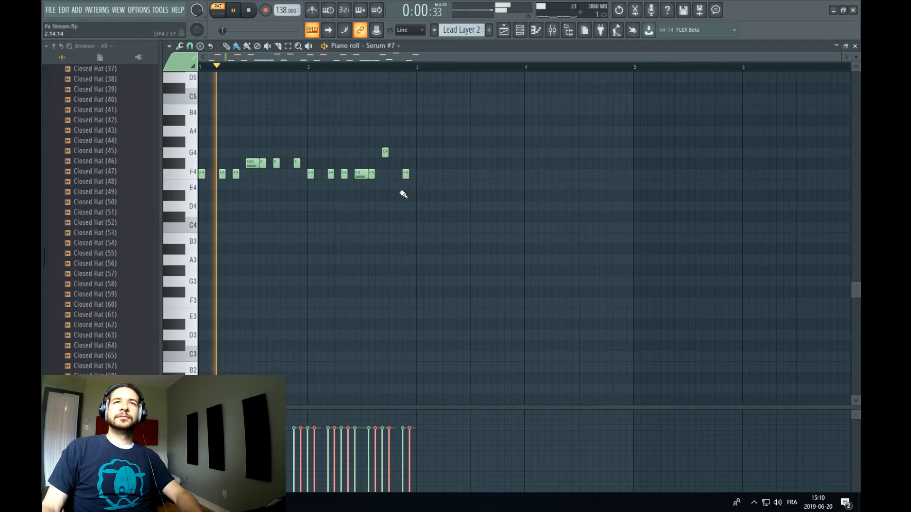
{"action": "scroll", "coordinate": [485, 216], "scroll_direction": "down", "scroll_amount": 6}
{"action": "scroll", "coordinate": [485, 215], "scroll_direction": "up", "scroll_amount": 5}
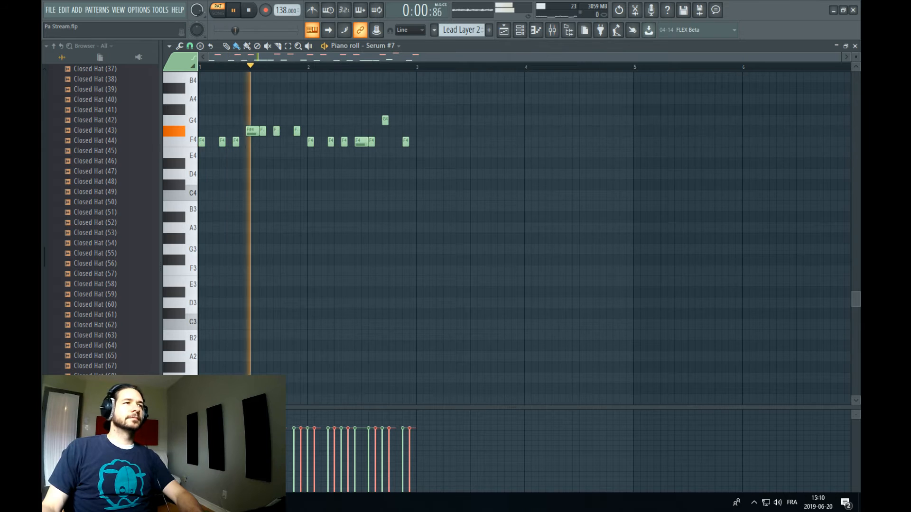
Stop playback, switch to the browser, dismiss the discount popup and read the Ghosthack Psychedelic Wavetables for Serum description
{"action": "left_click", "coordinate": [235, 10]}
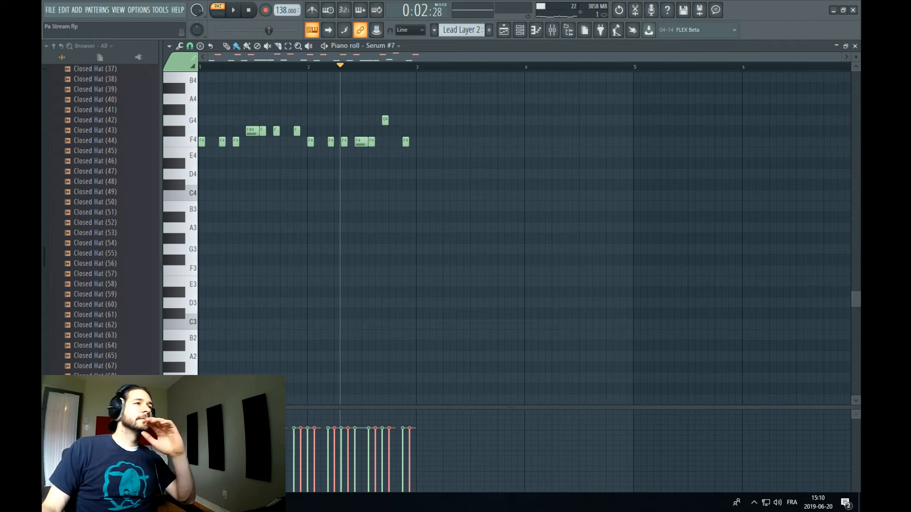
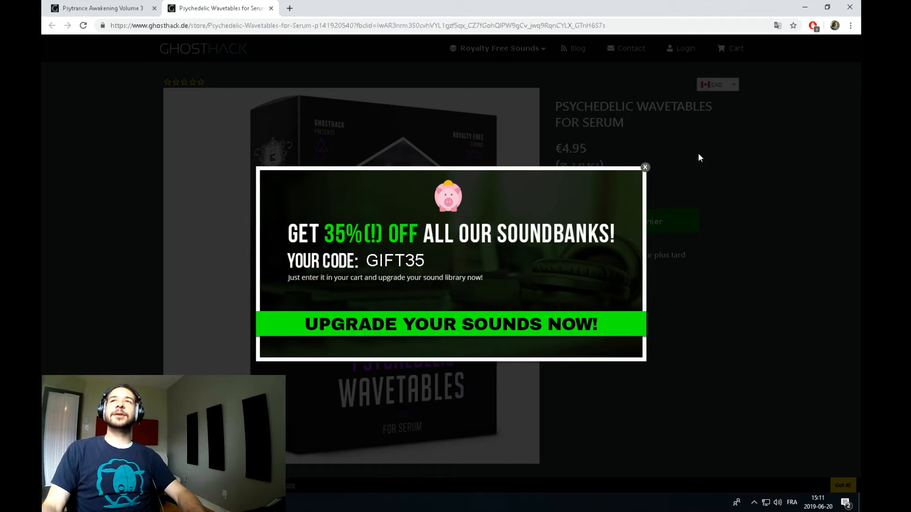
{"action": "left_click", "coordinate": [645, 168]}
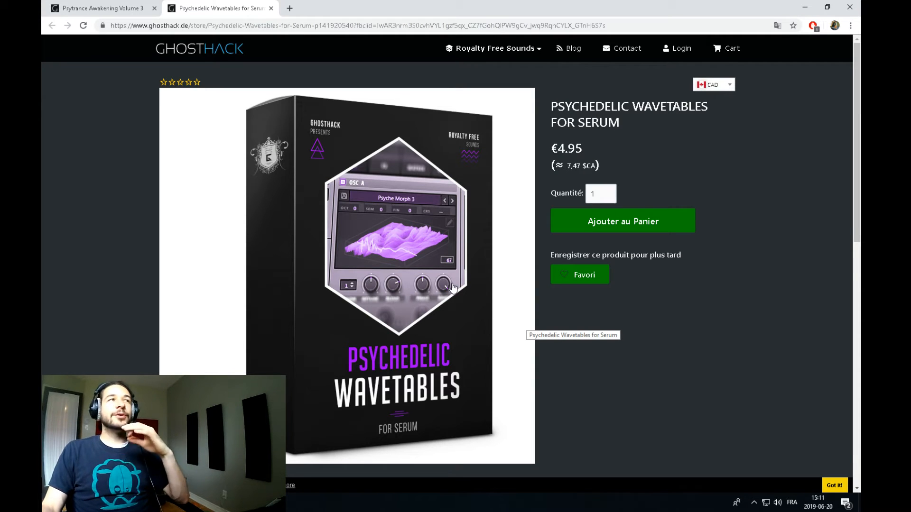
{"action": "scroll", "coordinate": [447, 287], "scroll_direction": "down", "scroll_amount": 10}
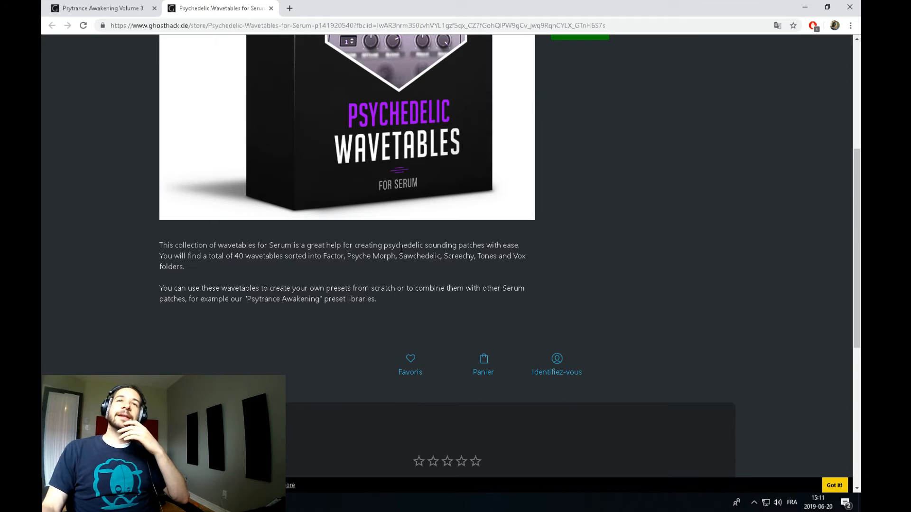
{"action": "scroll", "coordinate": [415, 238], "scroll_direction": "up", "scroll_amount": 7}
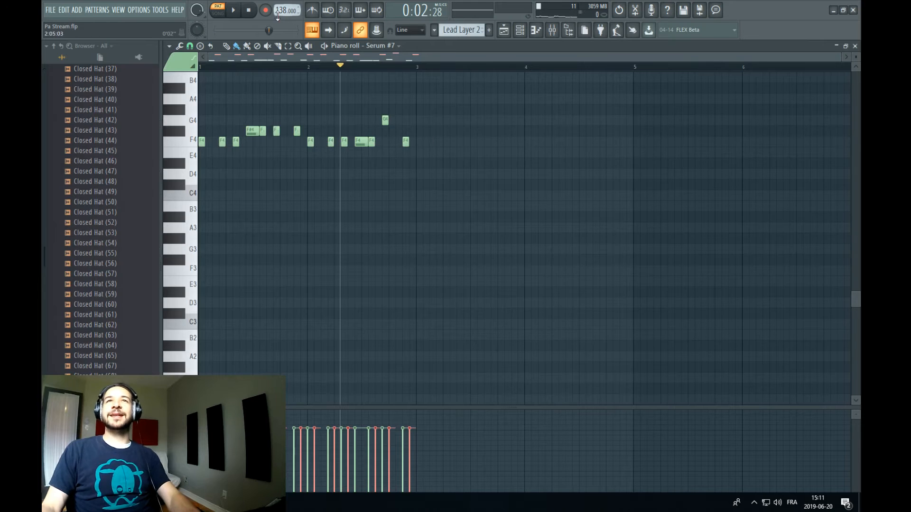
Play the Lead Layer 2 pattern and delete the upper row of notes, F5 and above, from the Serum #7 piano roll
{"action": "left_click", "coordinate": [238, 12]}
{"action": "scroll", "coordinate": [448, 174], "scroll_direction": "up", "scroll_amount": 3}
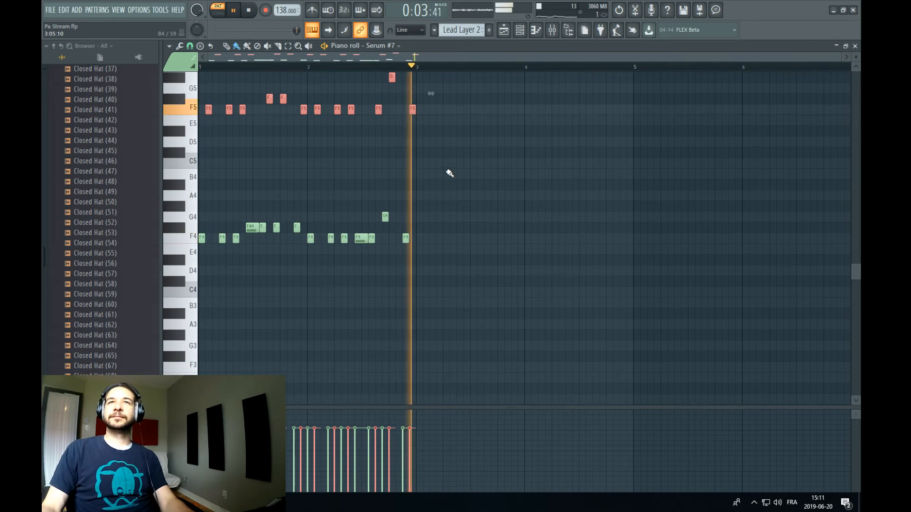
{"action": "scroll", "coordinate": [408, 162], "scroll_direction": "up", "scroll_amount": 3}
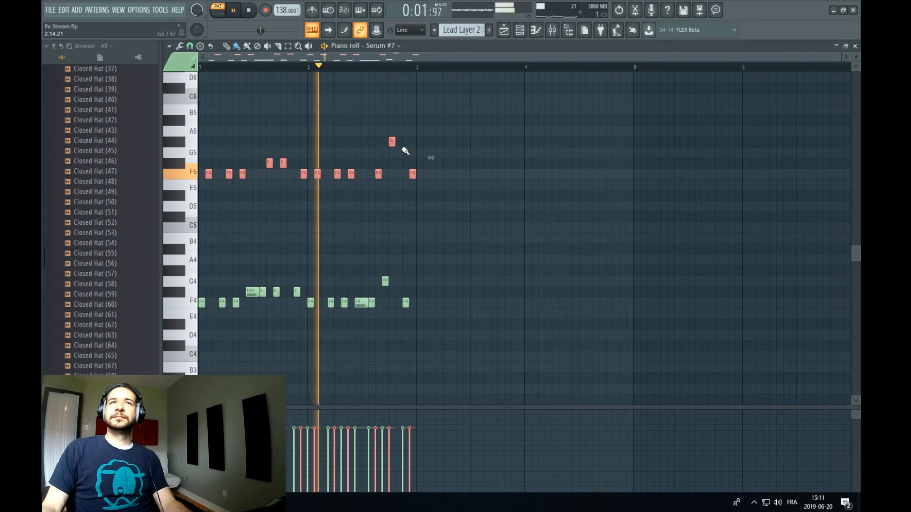
{"action": "left_click", "coordinate": [237, 13]}
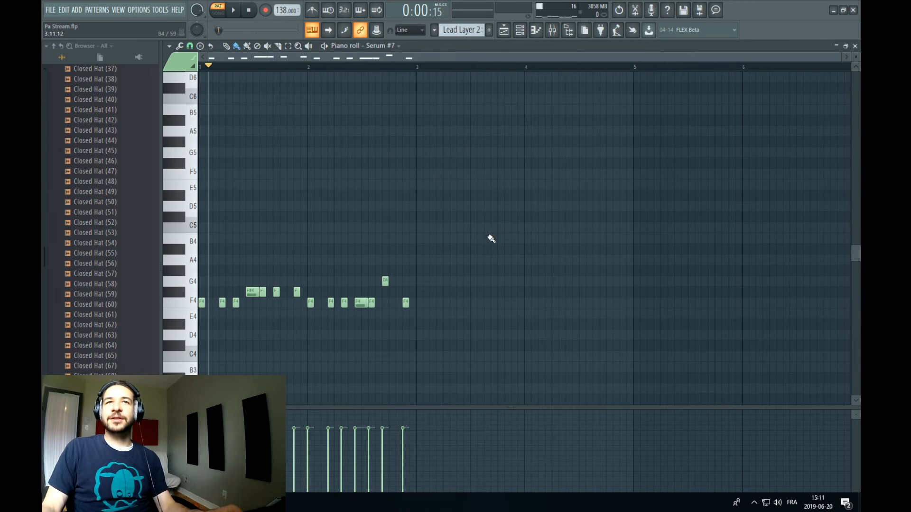
Duplicate all the remaining Serum #7 notes one step later at the same pitches and play the pattern
{"action": "left_click_drag", "start_coordinate": [496, 168], "coordinate": [198, 331]}
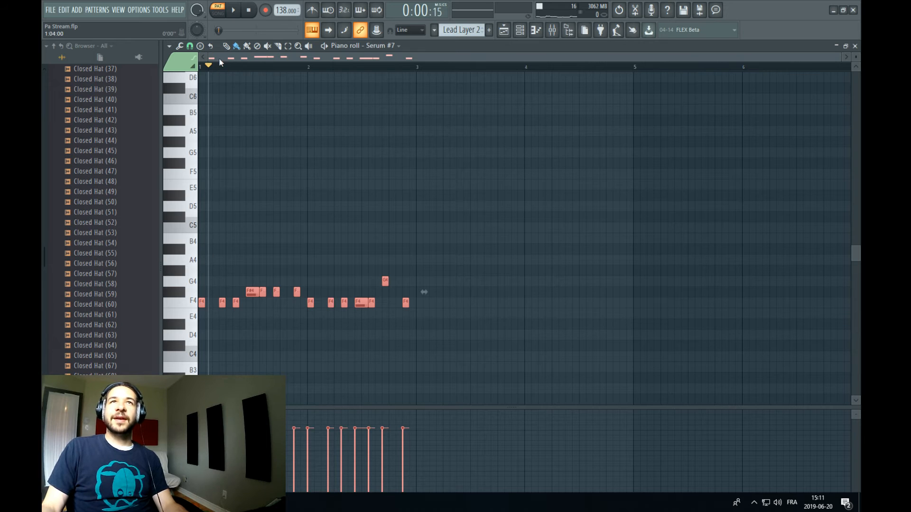
{"action": "left_click_drag", "start_coordinate": [201, 304], "coordinate": [209, 304]}
{"action": "key", "text": "space"}
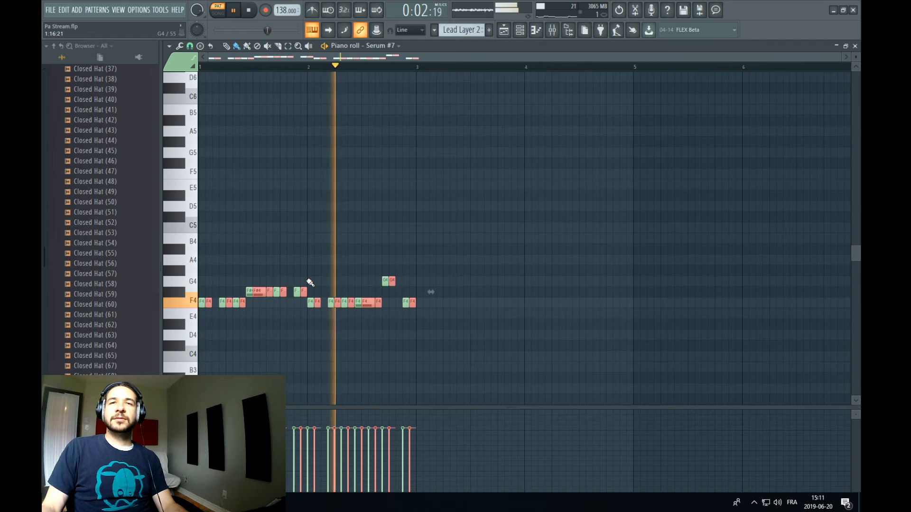
With a finer snap, shorten the duplicated notes to half a step and place them one step after the original notes' starts
{"action": "left_click", "coordinate": [190, 45]}
{"action": "left_click", "coordinate": [207, 113]}
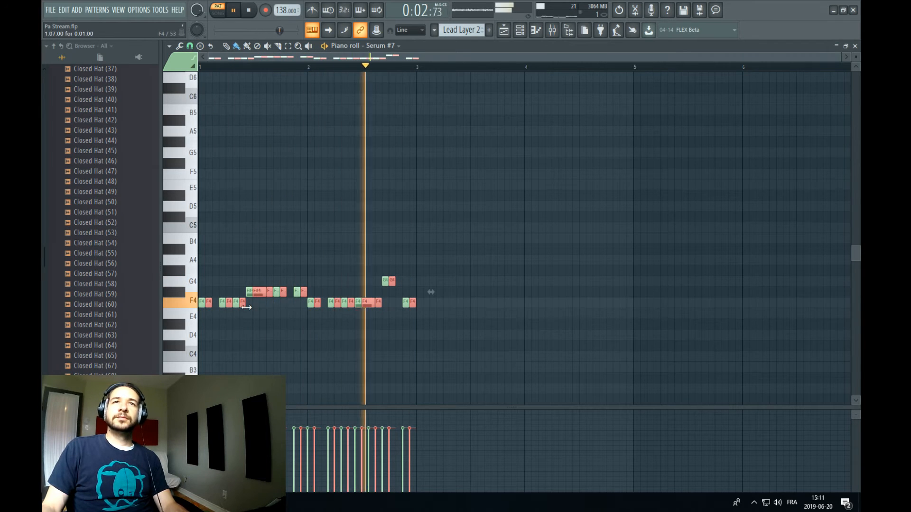
{"action": "left_click_drag", "start_coordinate": [245, 306], "coordinate": [246, 301]}
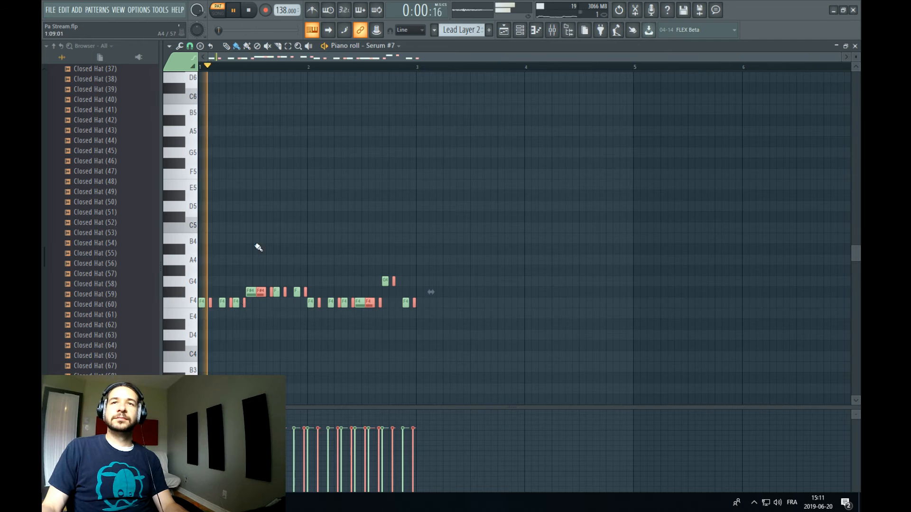
{"action": "scroll", "coordinate": [241, 59], "scroll_direction": "up", "scroll_amount": 3}
{"action": "left_click_drag", "start_coordinate": [241, 59], "coordinate": [218, 59]}
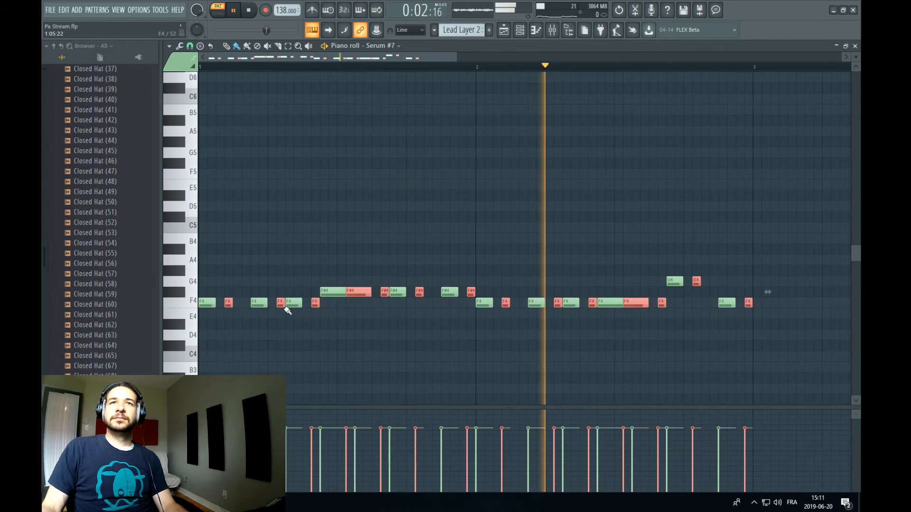
{"action": "left_click_drag", "start_coordinate": [275, 305], "coordinate": [271, 305]}
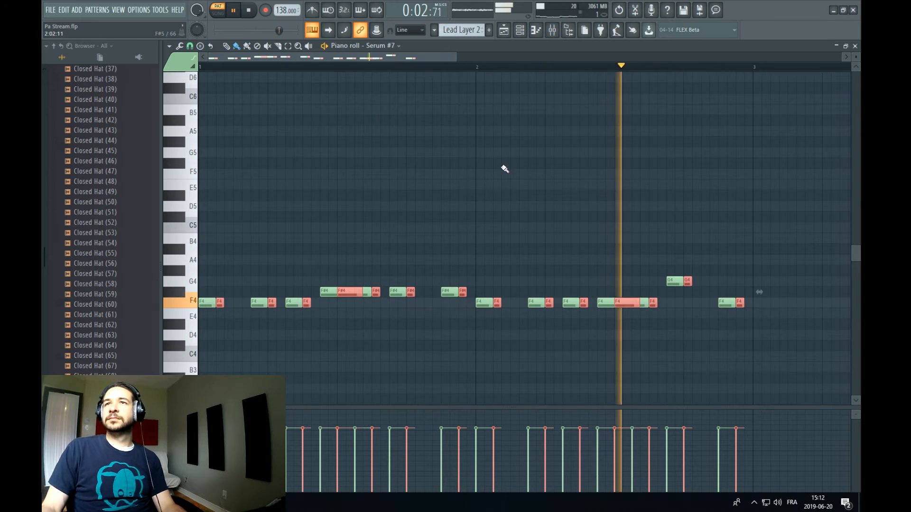
Route the Serum #7 channel to mixer track 17 and stop playback
{"action": "left_click", "coordinate": [522, 30]}
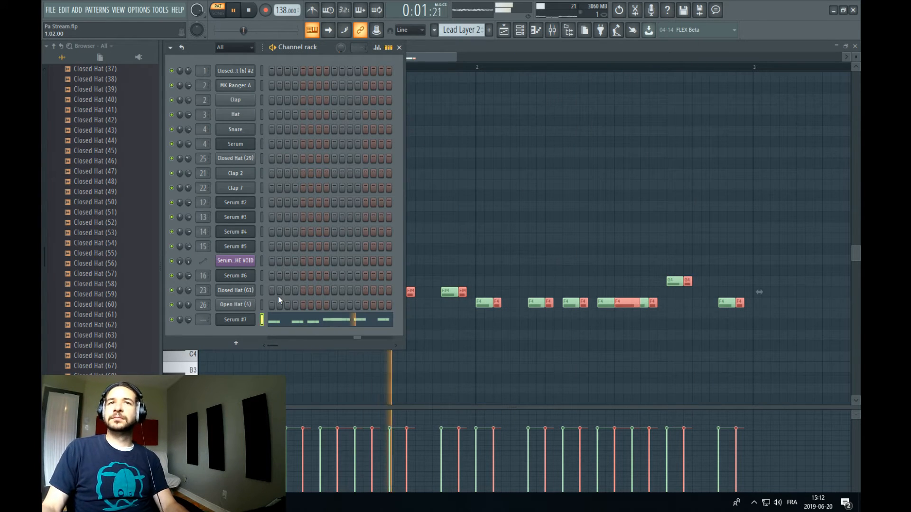
{"action": "left_click", "coordinate": [551, 31]}
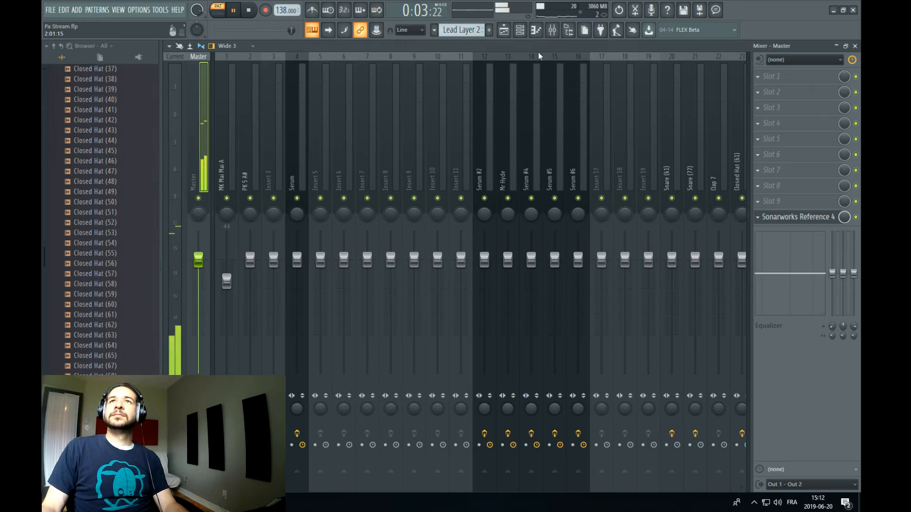
{"action": "right_click", "coordinate": [602, 57]}
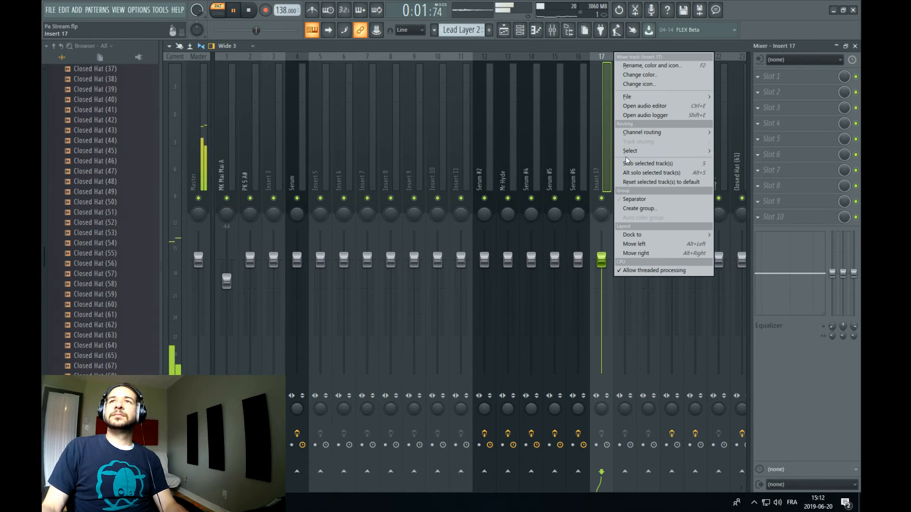
{"action": "mouse_move", "coordinate": [641, 133]}
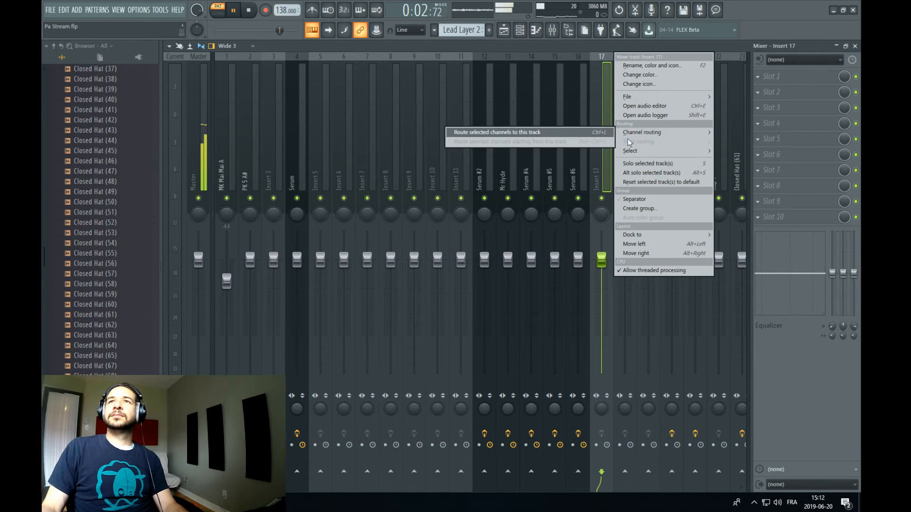
{"action": "left_click", "coordinate": [590, 133]}
{"action": "key", "text": "space"}
Open the Serum #7 instrument and try its Gate macro while the Lead Layer 2 pattern plays
{"action": "left_click", "coordinate": [521, 31]}
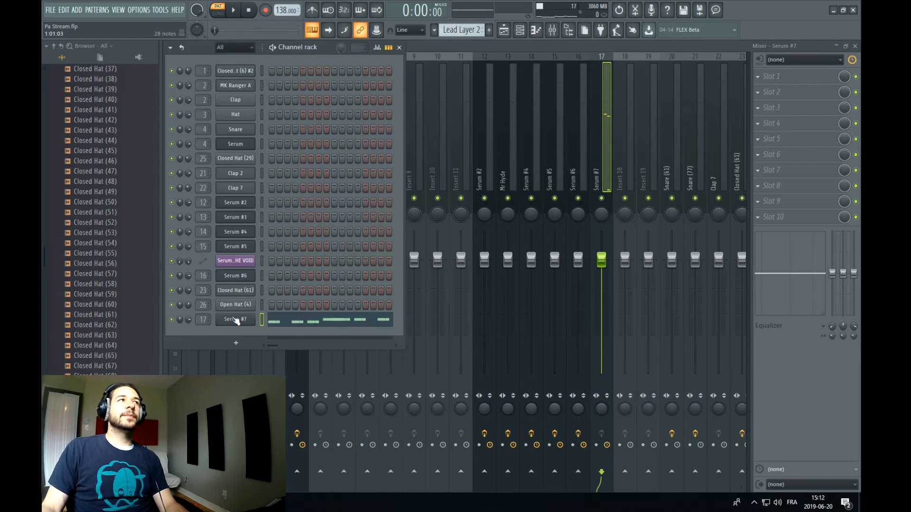
{"action": "left_click", "coordinate": [236, 320]}
{"action": "key", "text": "space"}
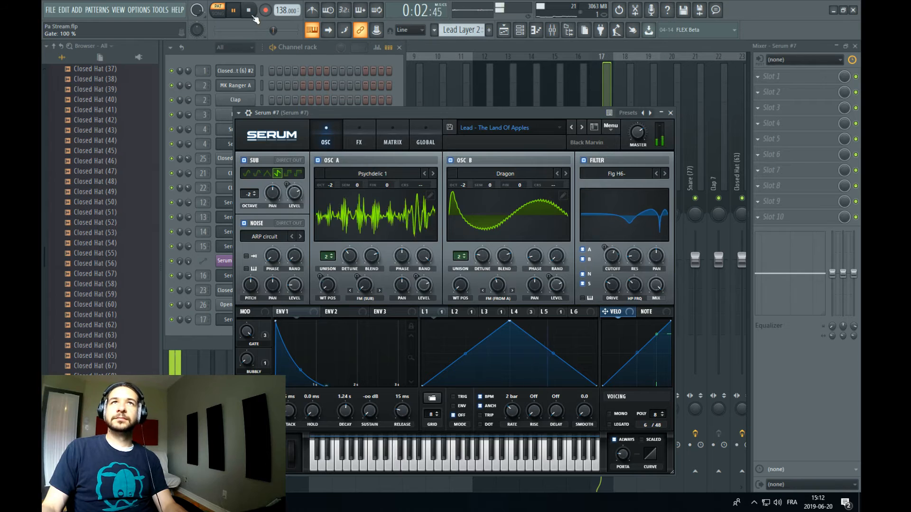
{"action": "left_click_drag", "start_coordinate": [247, 334], "coordinate": [247, 338]}
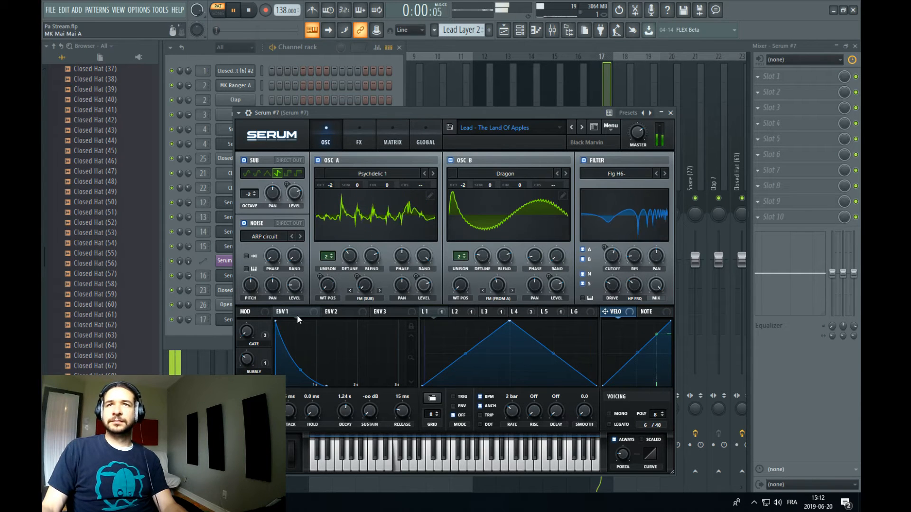
Load FabFilter Pro-Q 3 in slot 1 of the Serum #7 mixer track and add a 36 dB/oct low cut at about 249 Hz
{"action": "left_click", "coordinate": [776, 80]}
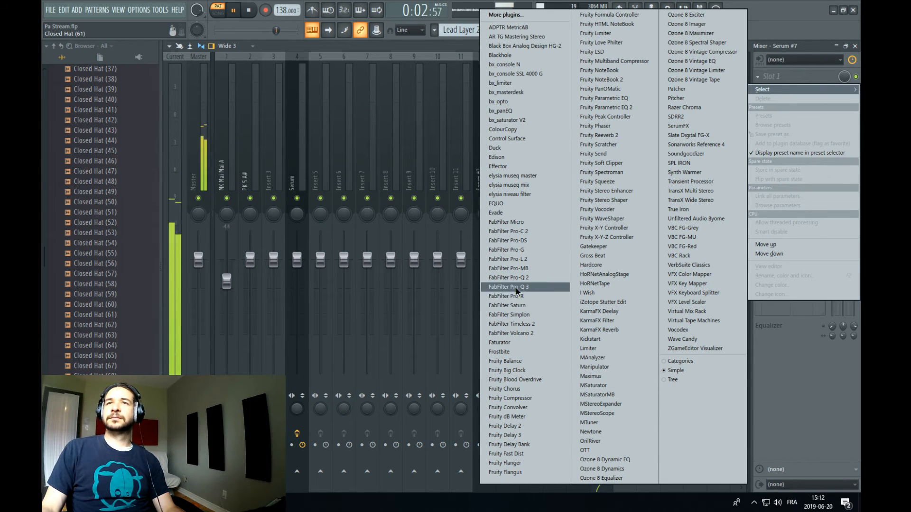
{"action": "left_click", "coordinate": [508, 286]}
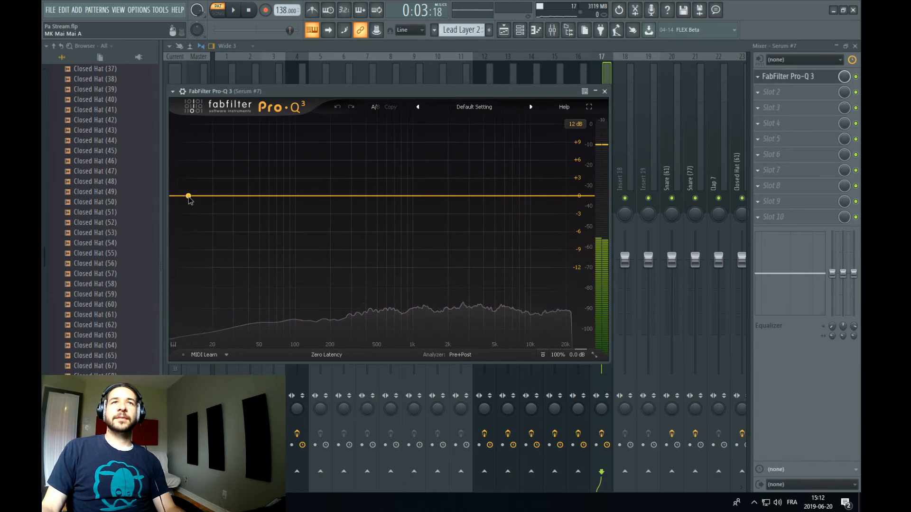
{"action": "left_click_drag", "start_coordinate": [187, 198], "coordinate": [344, 202]}
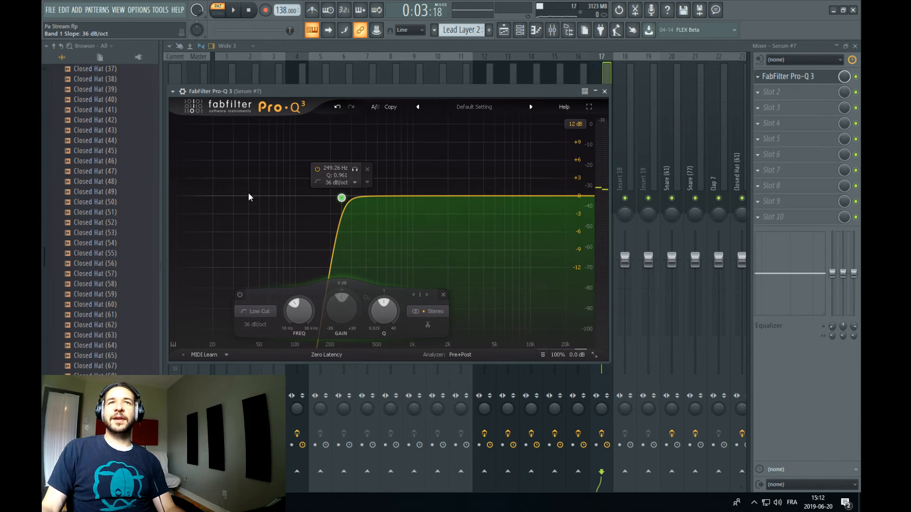
Add a second low cut on the Mid channel at about 264 Hz with a 36 dB/oct slope, and play the pattern
{"action": "left_click", "coordinate": [194, 196]}
{"action": "right_click", "coordinate": [194, 196]}
{"action": "mouse_move", "coordinate": [271, 234]}
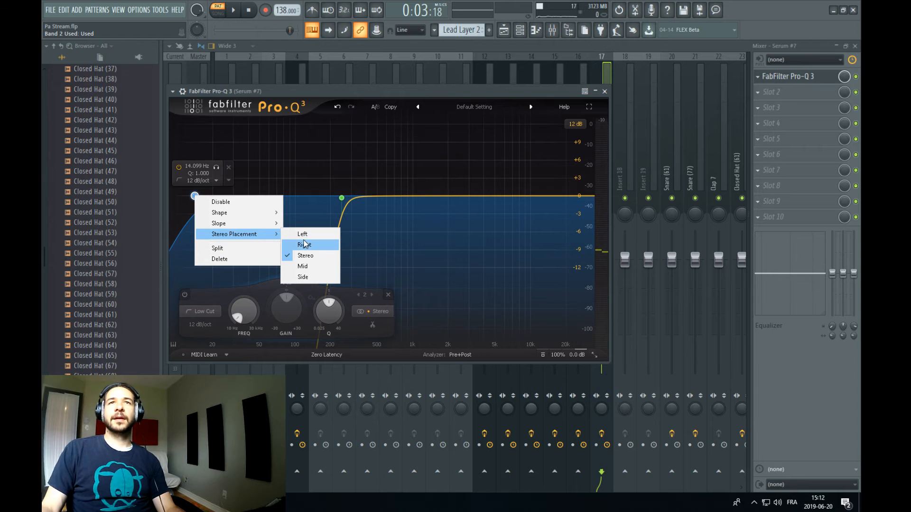
{"action": "left_click", "coordinate": [303, 266]}
{"action": "left_click_drag", "start_coordinate": [202, 194], "coordinate": [418, 196]}
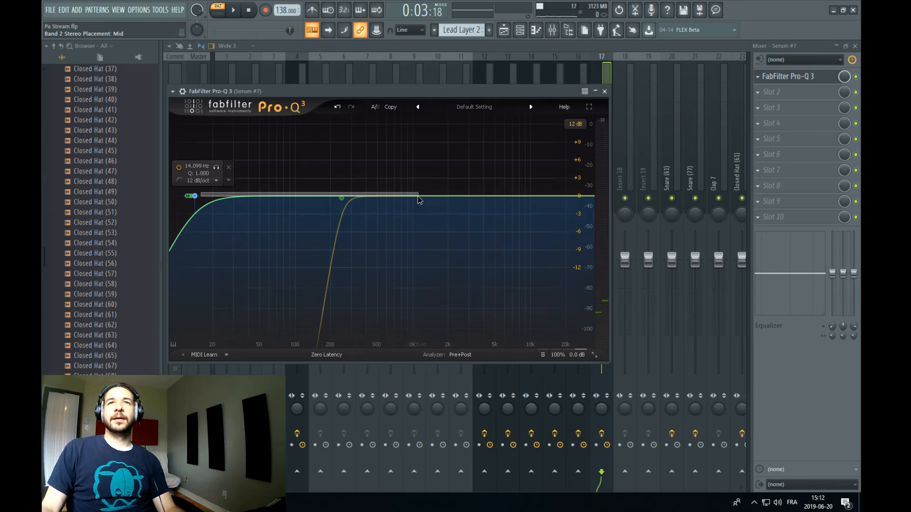
{"action": "left_click", "coordinate": [195, 196]}
{"action": "left_click_drag", "start_coordinate": [194, 196], "coordinate": [344, 203]}
{"action": "left_click", "coordinate": [234, 11]}
{"action": "scroll", "coordinate": [369, 206], "scroll_direction": "up", "scroll_amount": 4}
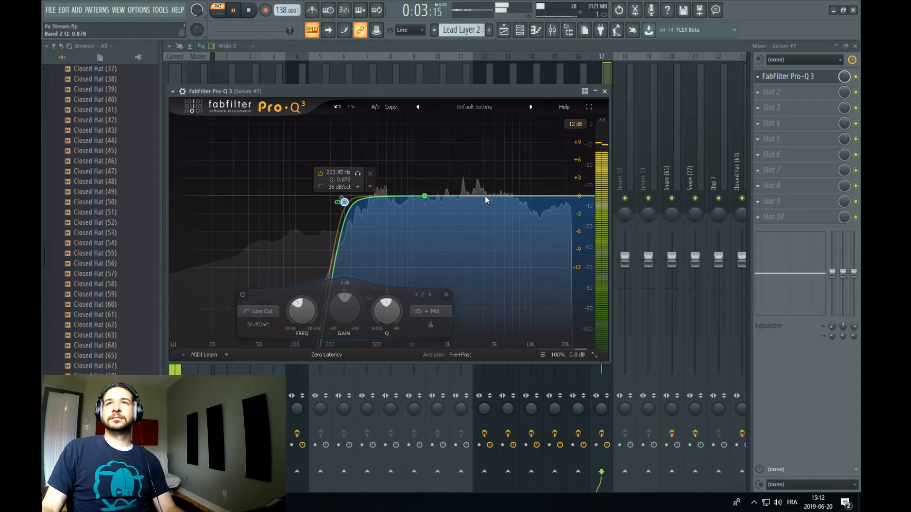
Pull in a high cut near 20 kHz on the Serum #7 equalizer and close the plugin
{"action": "mouse_move", "coordinate": [574, 195]}
{"action": "left_mouse_down"}
{"action": "mouse_move", "coordinate": [555, 198]}
{"action": "mouse_move", "coordinate": [564, 202]}
{"action": "left_mouse_up"}
{"action": "left_click", "coordinate": [605, 91]}
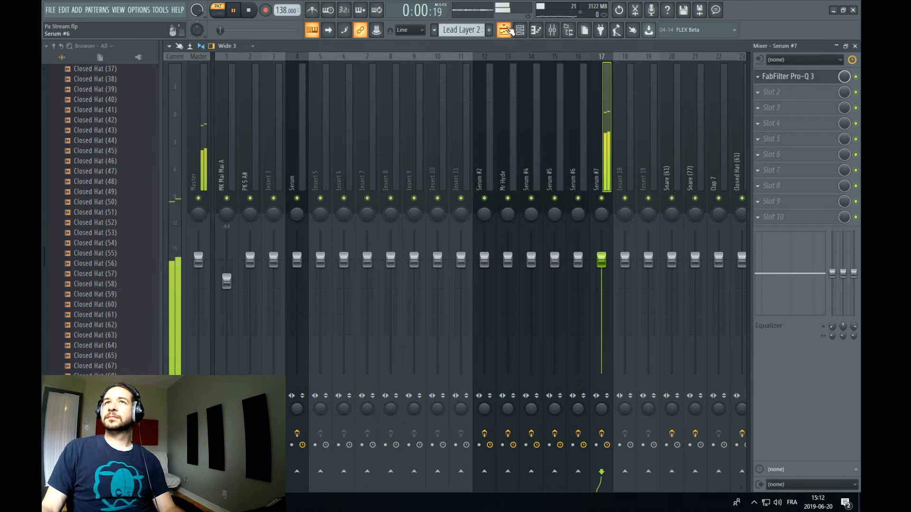
Open the maximized playlist, place a Lead Layer 2 clip on Track 12 at bar 9, and play the song from just before it
{"action": "left_click", "coordinate": [505, 30]}
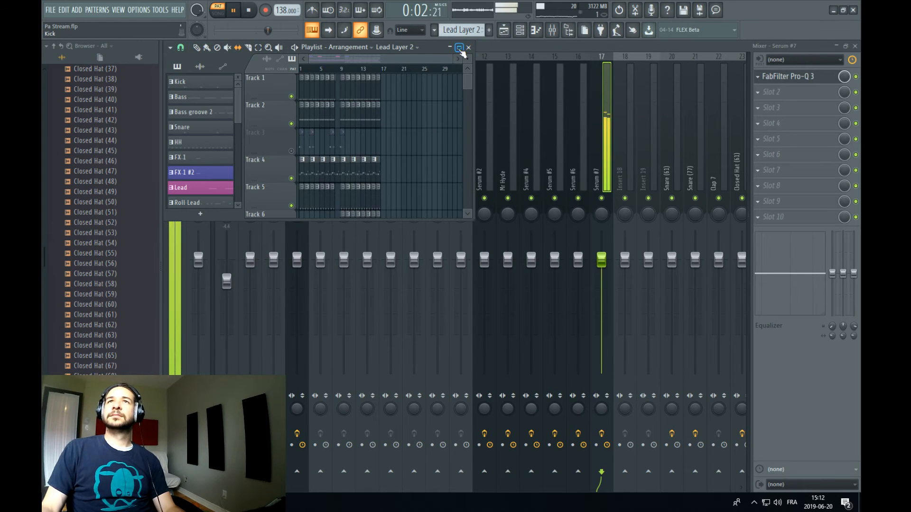
{"action": "left_click", "coordinate": [459, 49]}
{"action": "left_click", "coordinate": [504, 31]}
{"action": "left_click", "coordinate": [504, 30]}
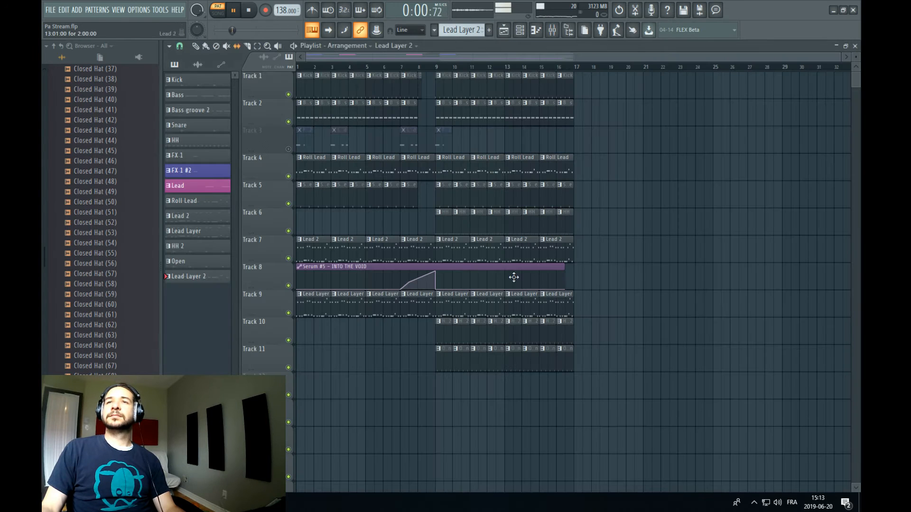
{"action": "left_click", "coordinate": [426, 72]}
{"action": "scroll", "coordinate": [437, 69], "scroll_direction": "up", "scroll_amount": 3}
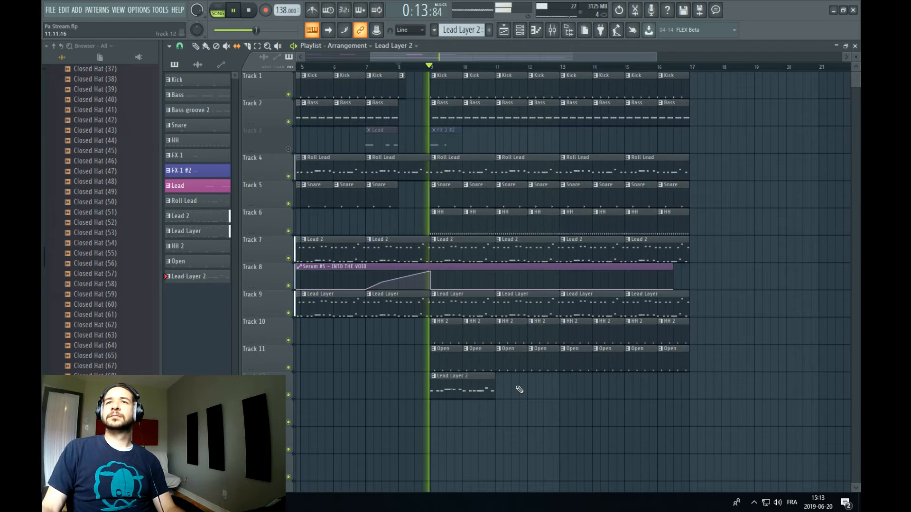
Add a second Lead Layer 2 clip at bar 11 on Track 12 and duplicate both clips to fill bars 13 to 16
{"action": "left_click", "coordinate": [520, 389]}
{"action": "left_click", "coordinate": [257, 46]}
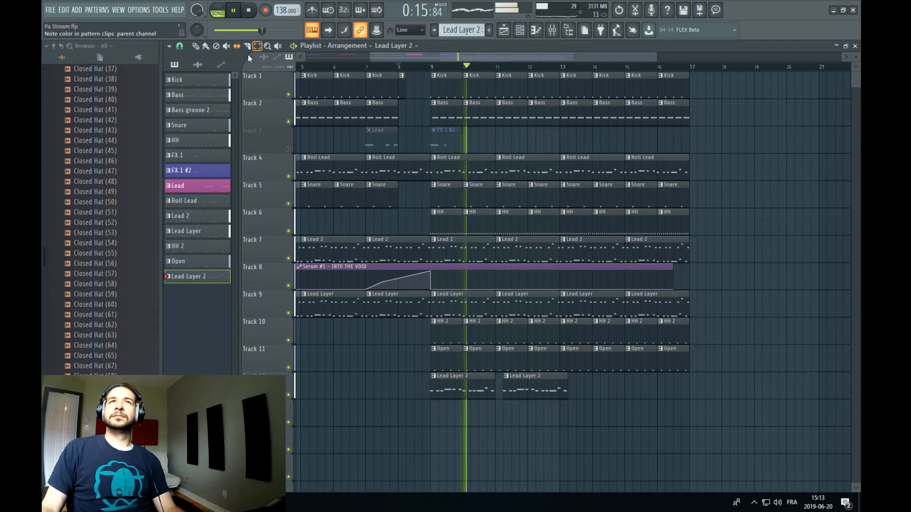
{"action": "left_click_drag", "start_coordinate": [558, 385], "coordinate": [550, 385]}
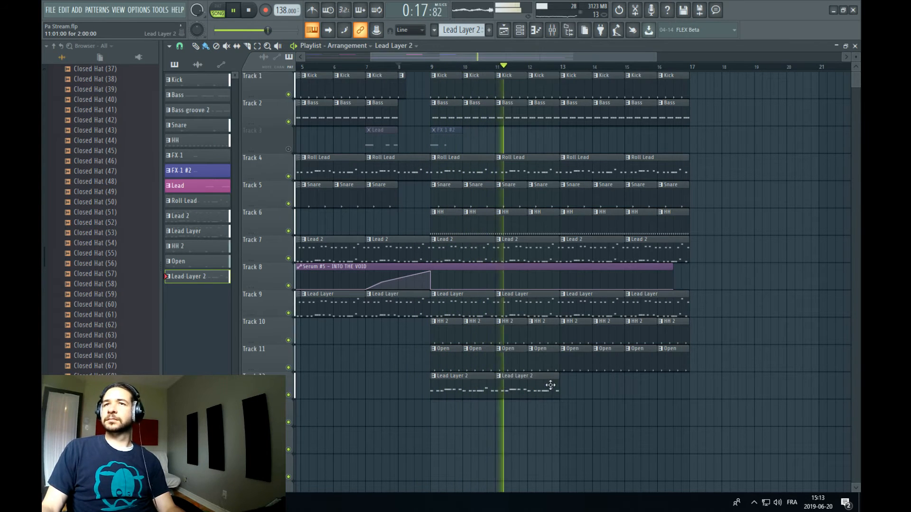
{"action": "key", "text": "ctrl+b"}
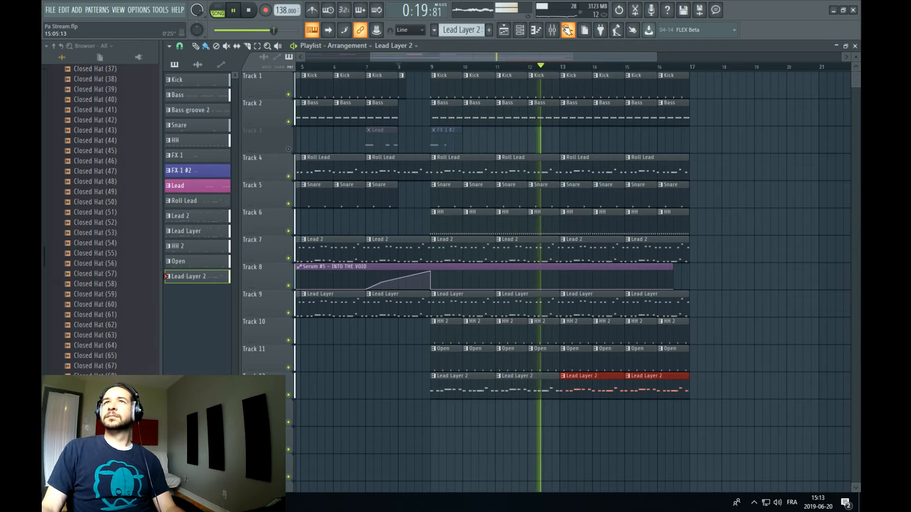
Raise the Serum #7 equalizer's first low cut to about 425 Hz, keeping the 36 dB/oct slope, while playing the song
{"action": "key", "text": "F9"}
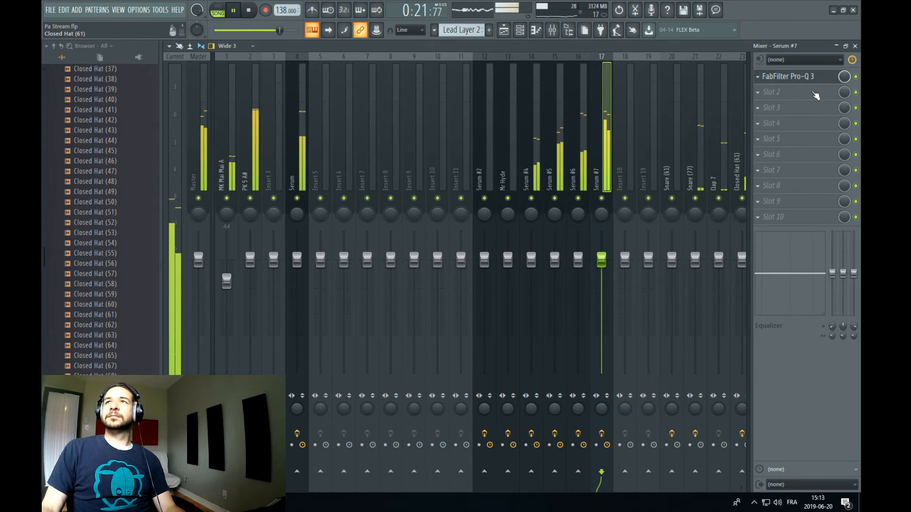
{"action": "key", "text": "space"}
{"action": "left_click", "coordinate": [799, 95]}
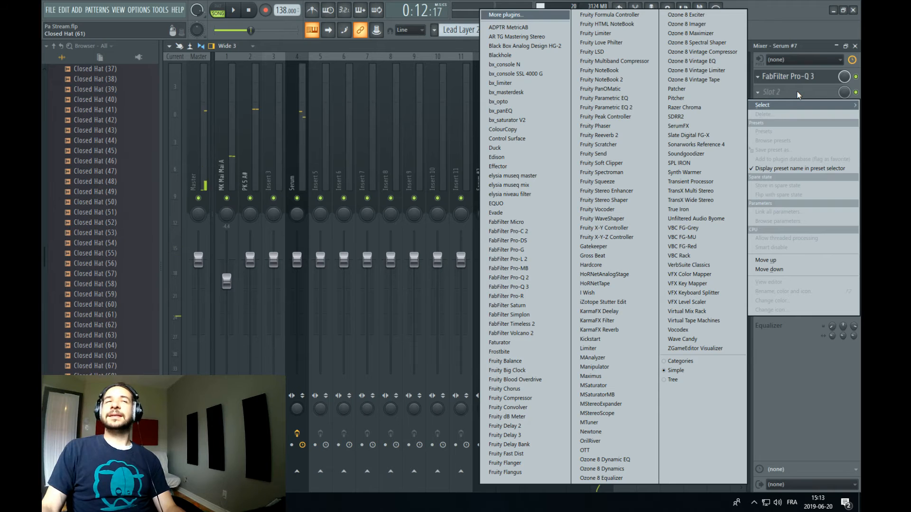
{"action": "left_click", "coordinate": [787, 82]}
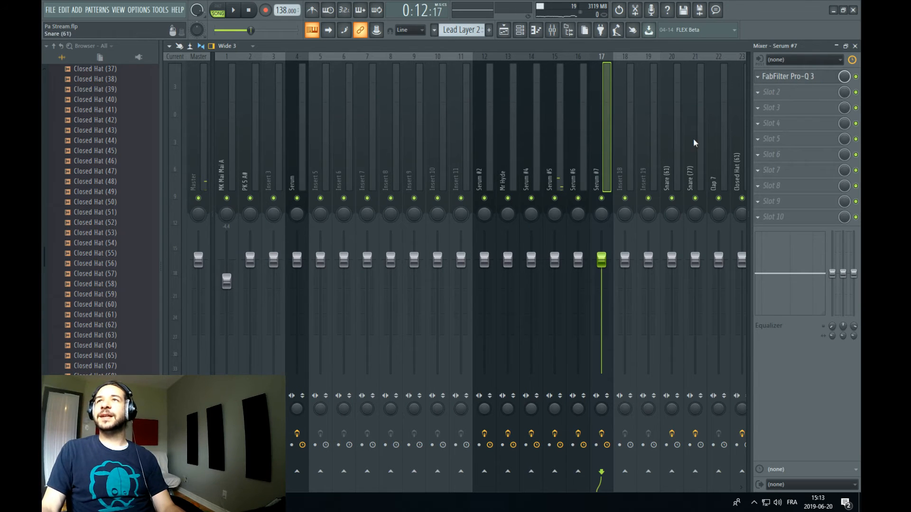
{"action": "left_click", "coordinate": [799, 76]}
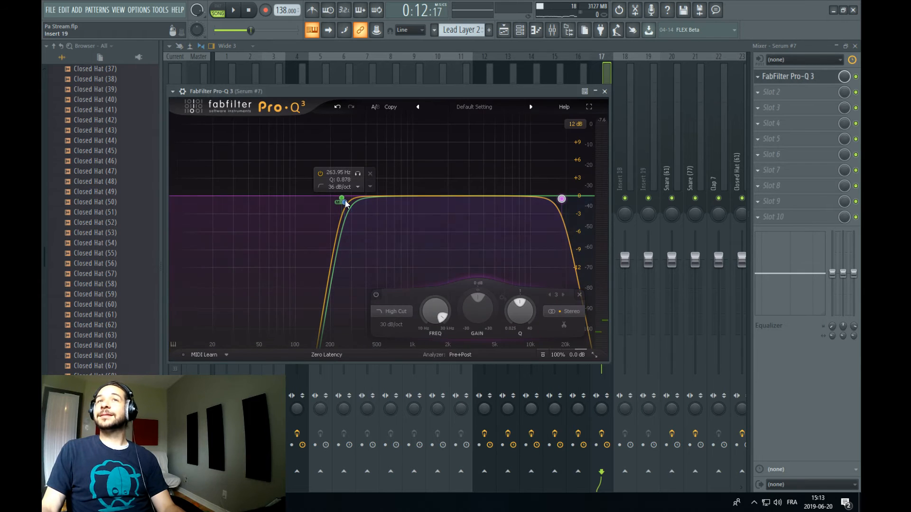
{"action": "left_click_drag", "start_coordinate": [340, 200], "coordinate": [376, 201]}
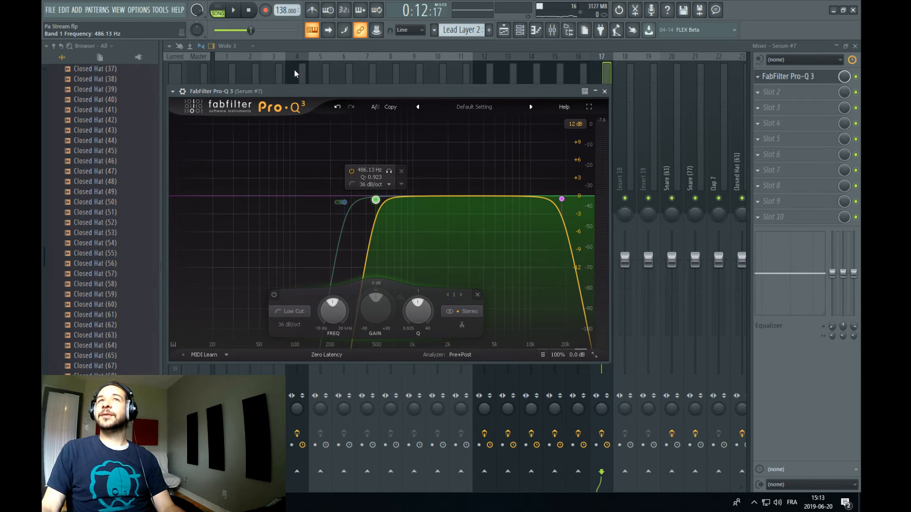
{"action": "left_click", "coordinate": [234, 10]}
{"action": "left_click_drag", "start_coordinate": [376, 199], "coordinate": [368, 201]}
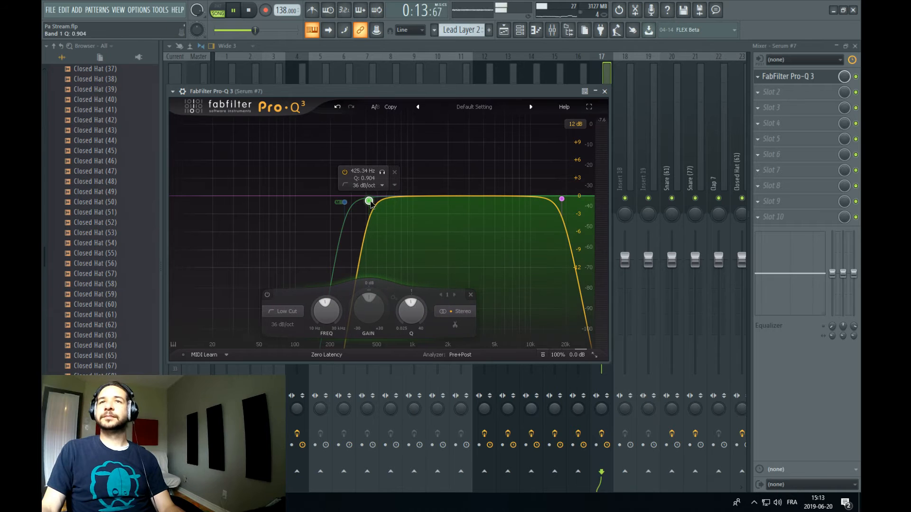
Copy the Lead Layer 2 clips on Track 12 back to fill bars 1 to 8, and play the song from the start
{"action": "left_click", "coordinate": [779, 93]}
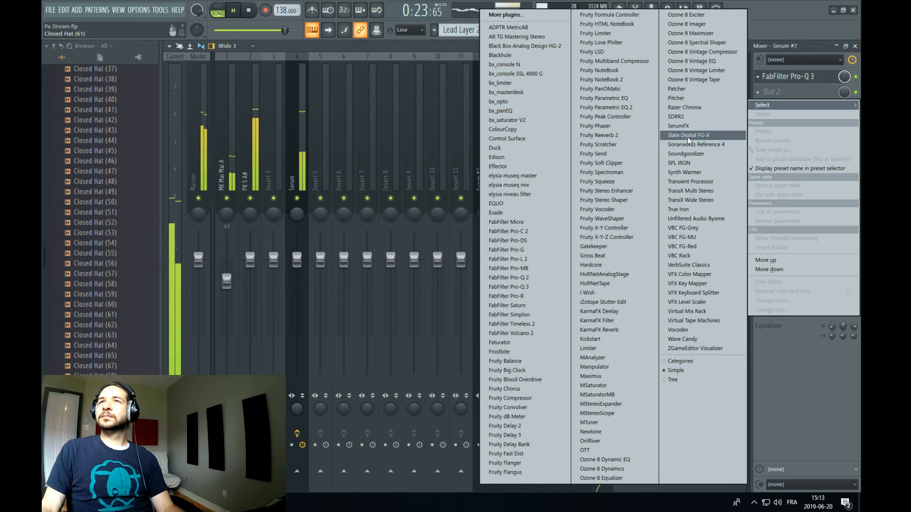
{"action": "left_click", "coordinate": [387, 51]}
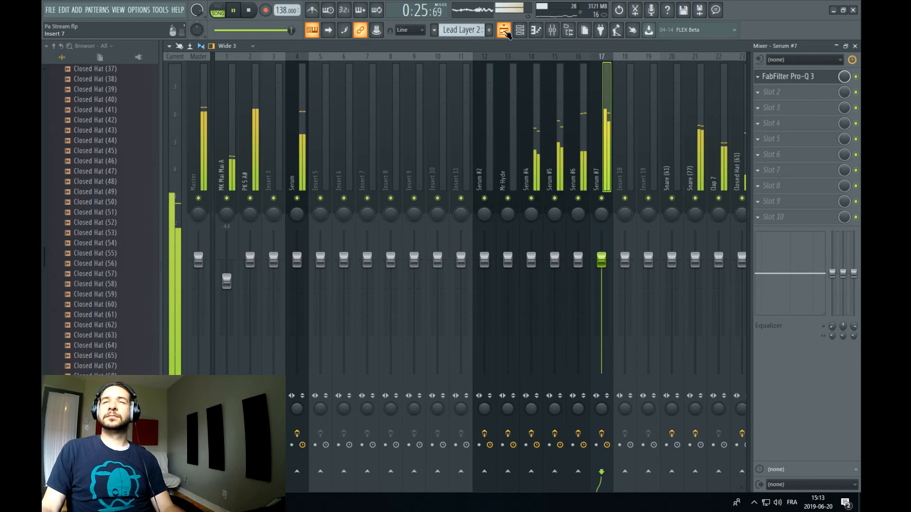
{"action": "key", "text": "space"}
{"action": "key", "text": "F5"}
{"action": "left_click_drag", "start_coordinate": [417, 69], "coordinate": [125, 68]}
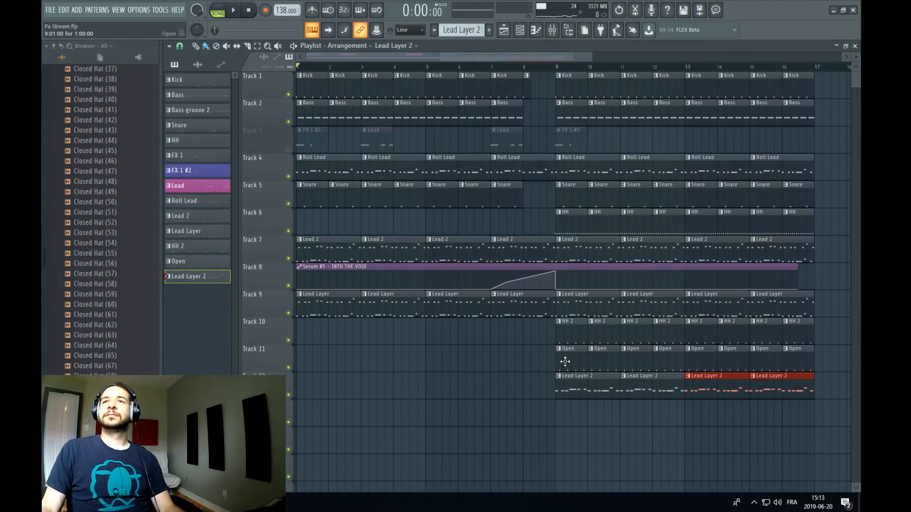
{"action": "key", "text": "ctrl+z"}
{"action": "key", "text": "space"}
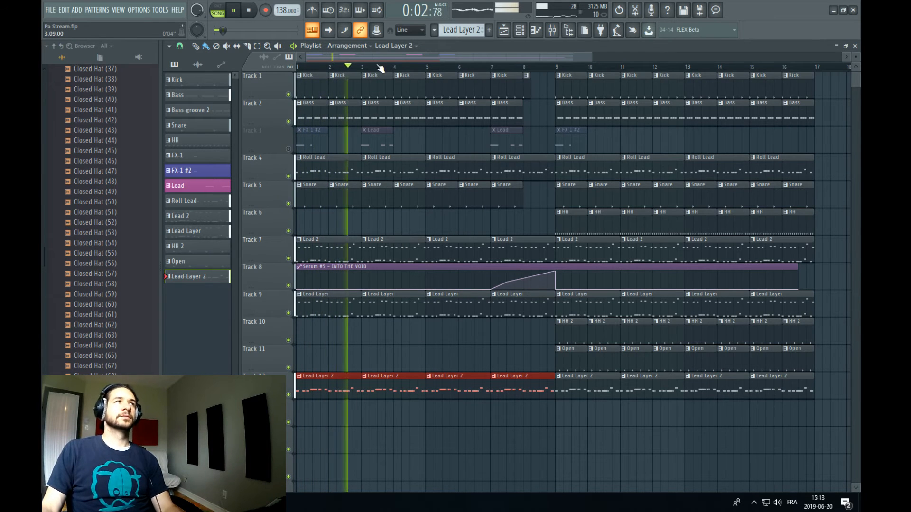
Save the project while the whole arrangement plays
{"action": "scroll", "coordinate": [377, 70], "scroll_direction": "down", "scroll_amount": 3}
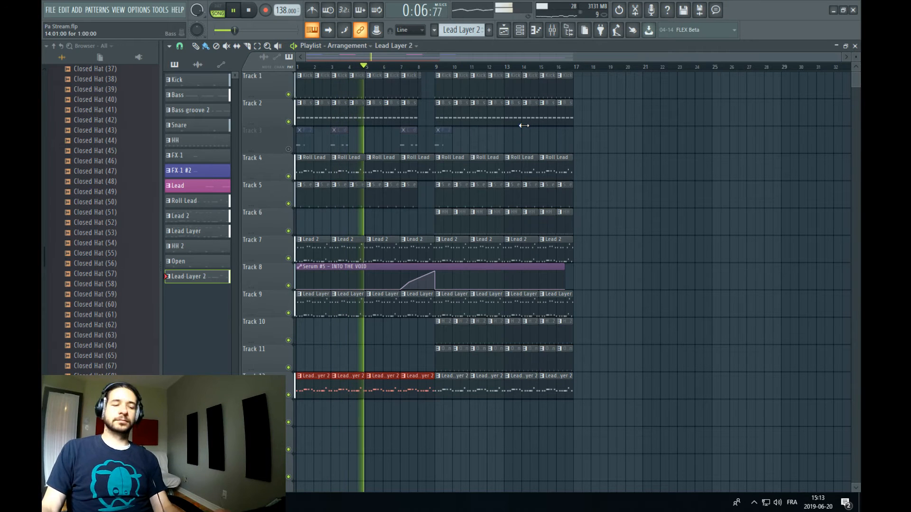
{"action": "left_click", "coordinate": [49, 10]}
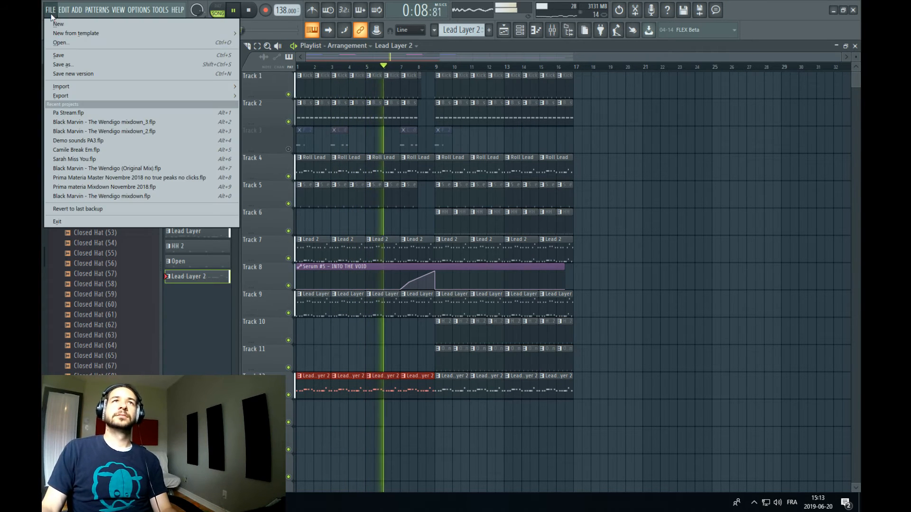
{"action": "left_click", "coordinate": [61, 55]}
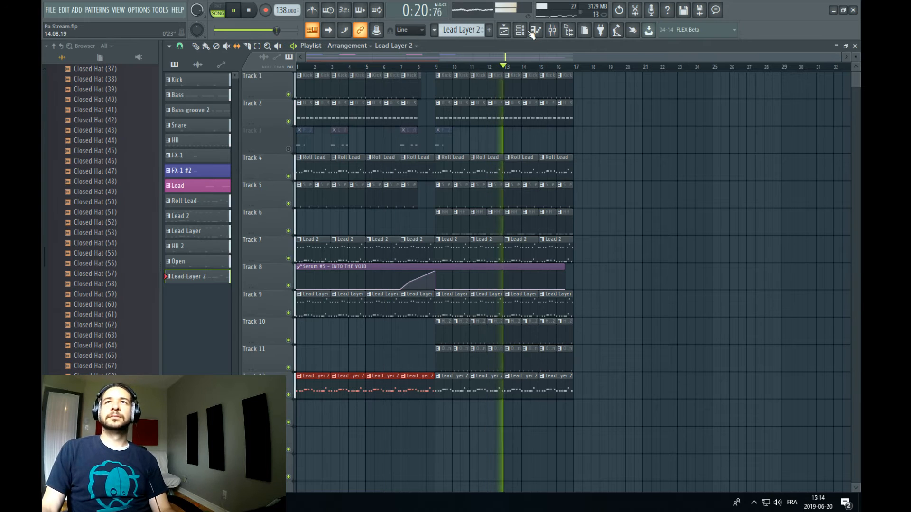
Stop playback, inspect the preset loaded in the Serum #7 synth, and return to the playlist
{"action": "key", "text": "space"}
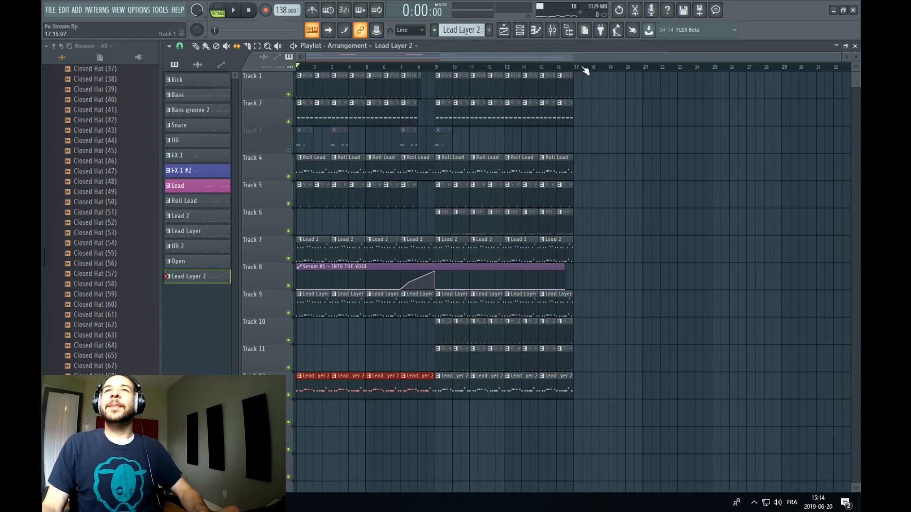
{"action": "left_click", "coordinate": [520, 30]}
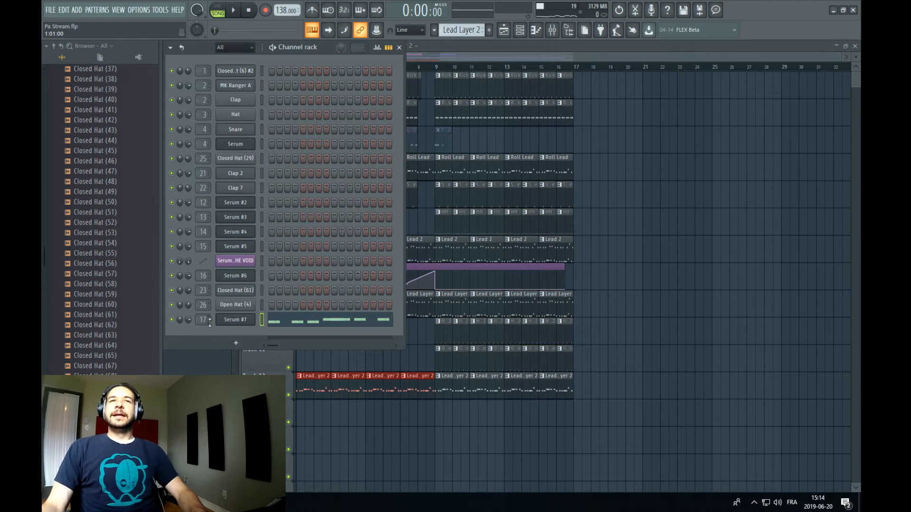
{"action": "left_click", "coordinate": [242, 321]}
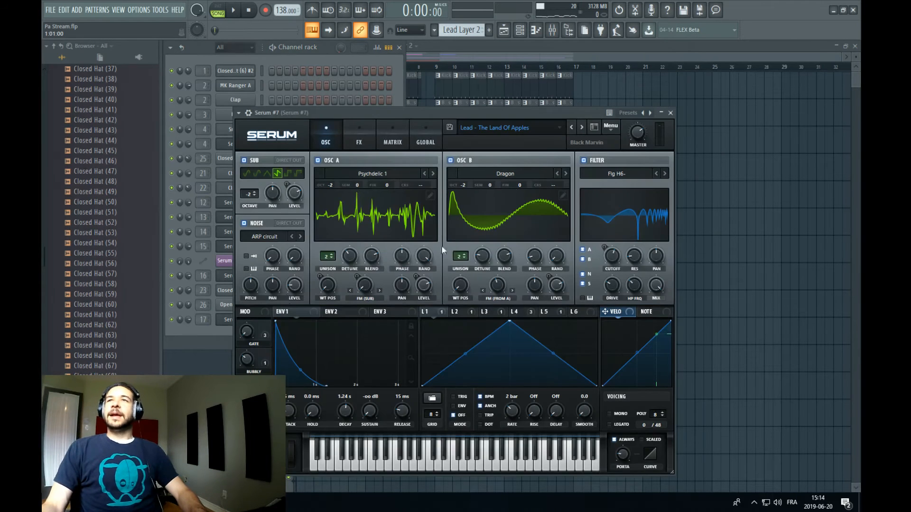
{"action": "left_click", "coordinate": [543, 128]}
{"action": "left_click", "coordinate": [545, 112]}
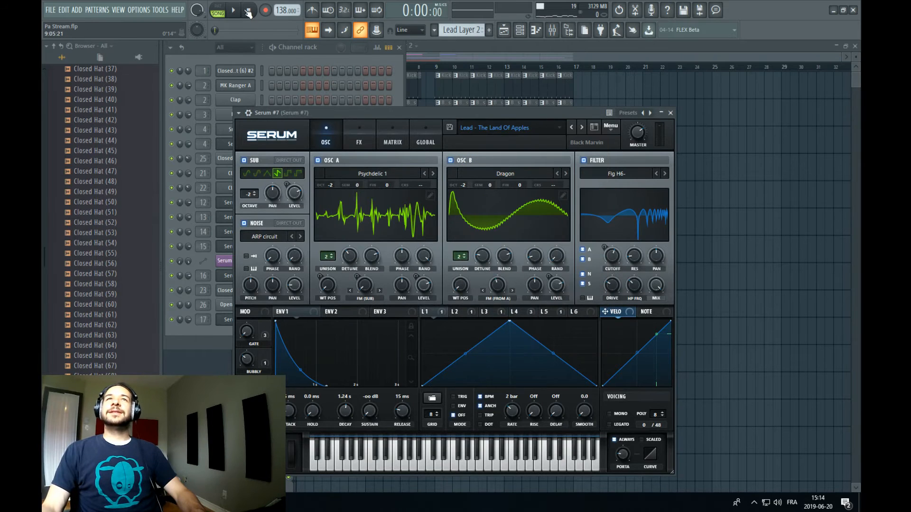
{"action": "left_click", "coordinate": [549, 53]}
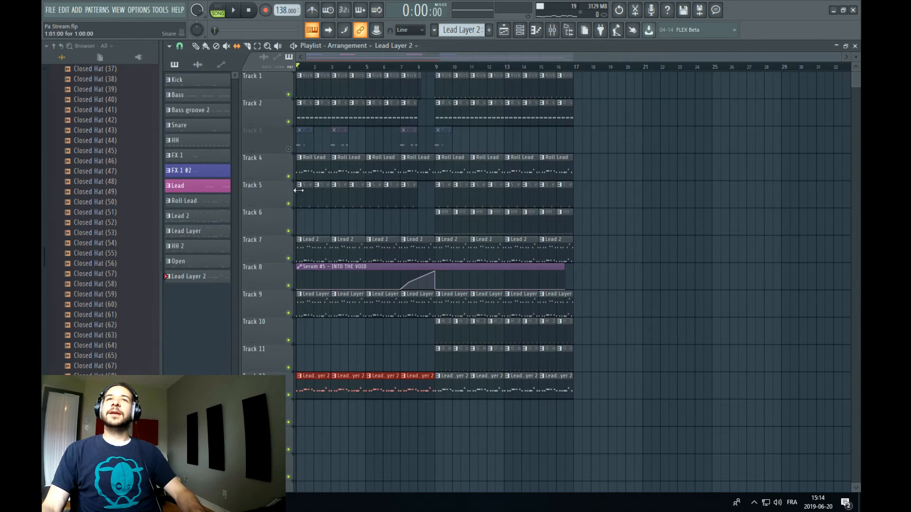
Mute Track 9 (Lead Layer) and Track 7 (Lead 2), and play the song from the start
{"action": "left_click", "coordinate": [288, 314]}
{"action": "left_click", "coordinate": [288, 259]}
{"action": "key", "text": "space"}
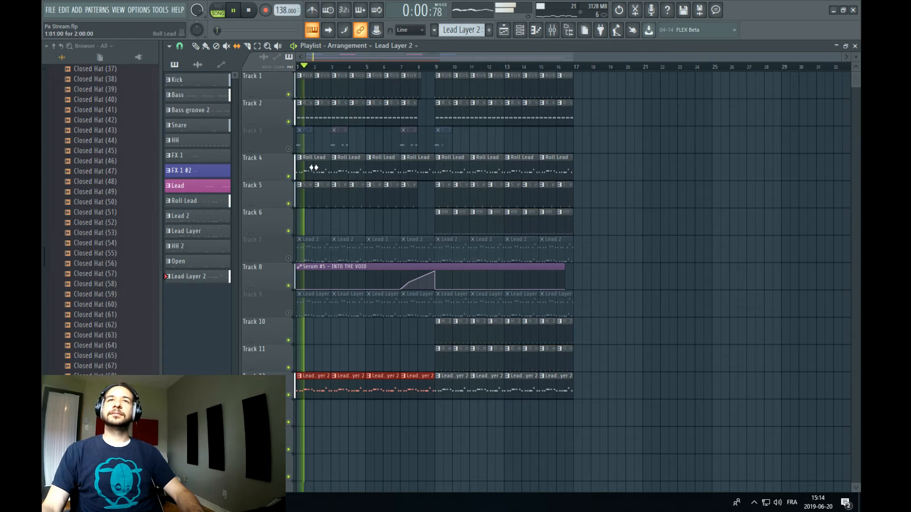
Add Faturator in slot 2 of Serum #7, with Fuzz at zero, Color at 50 Hz, and reduced Drive and Mix
{"action": "left_click", "coordinate": [552, 30]}
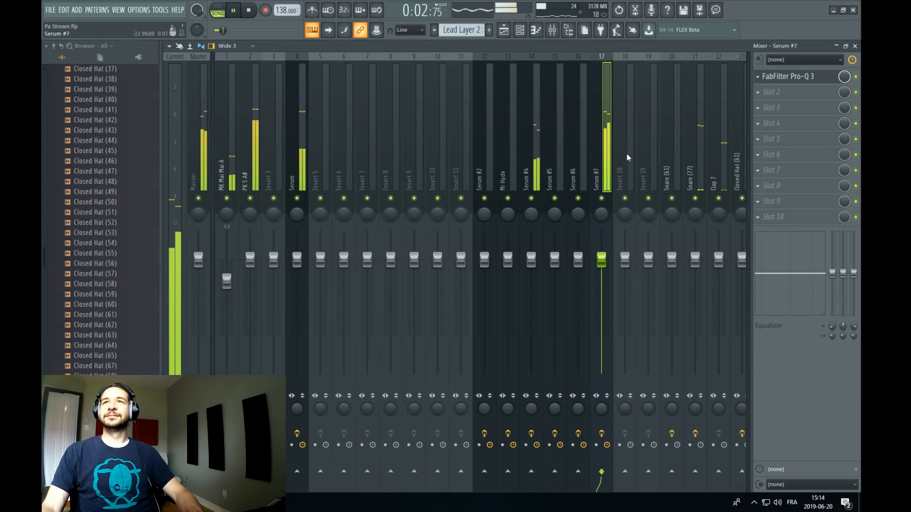
{"action": "left_click", "coordinate": [800, 100]}
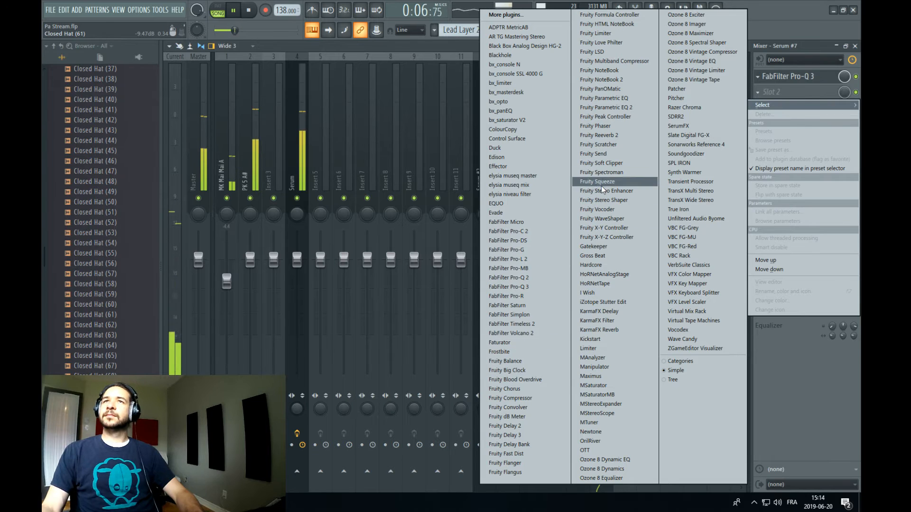
{"action": "left_click", "coordinate": [531, 343]}
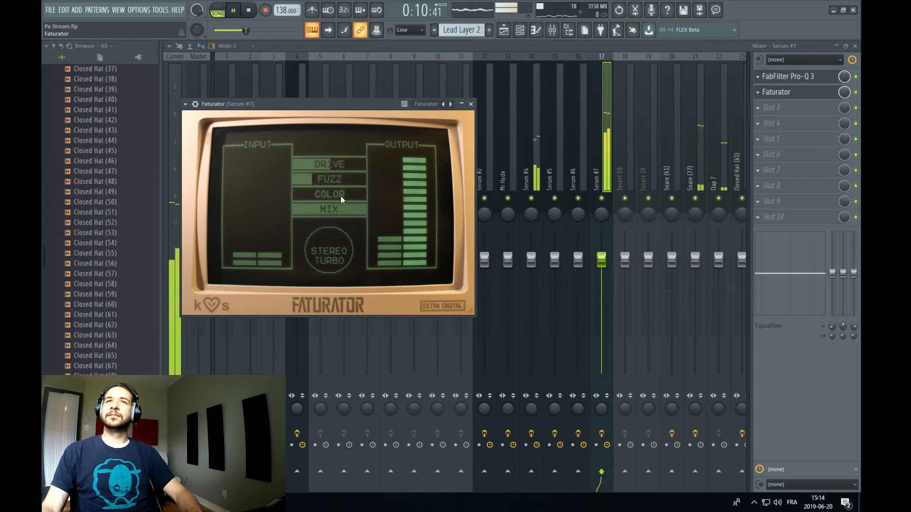
{"action": "left_click_drag", "start_coordinate": [336, 181], "coordinate": [314, 193]}
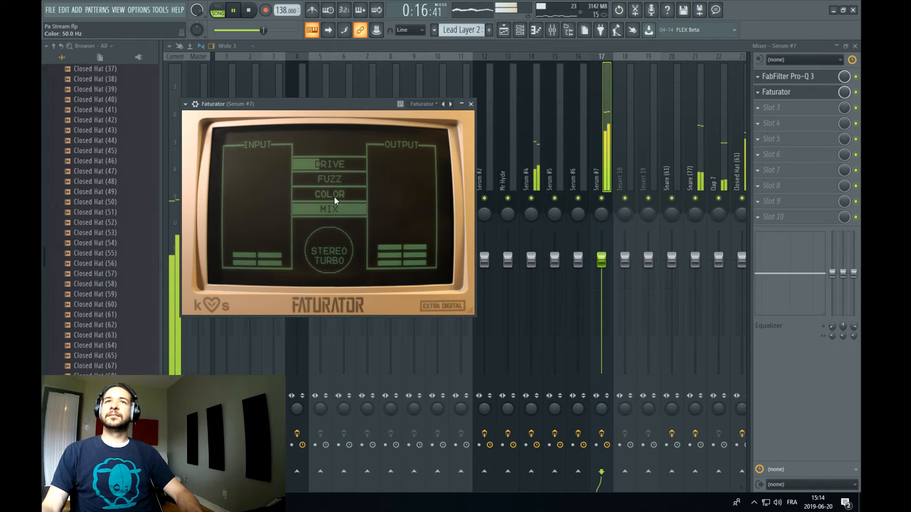
{"action": "left_click", "coordinate": [350, 215]}
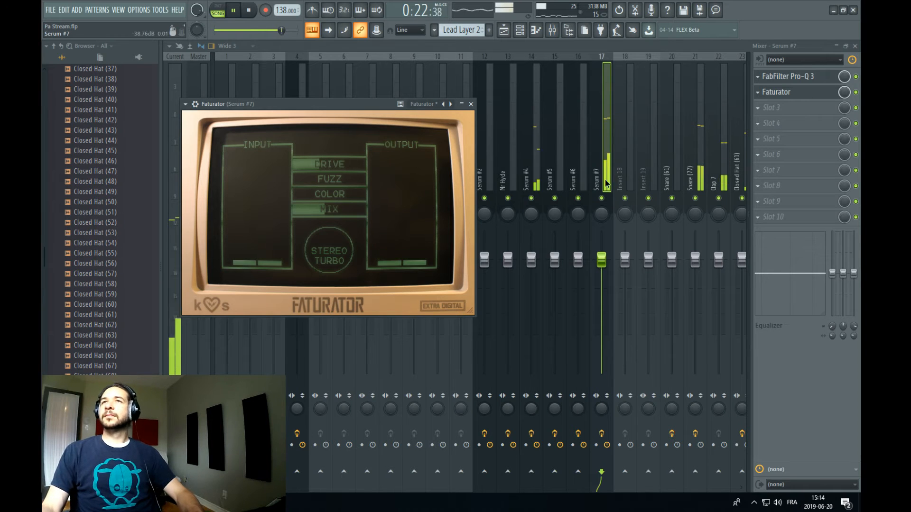
{"action": "left_click", "coordinate": [471, 104]}
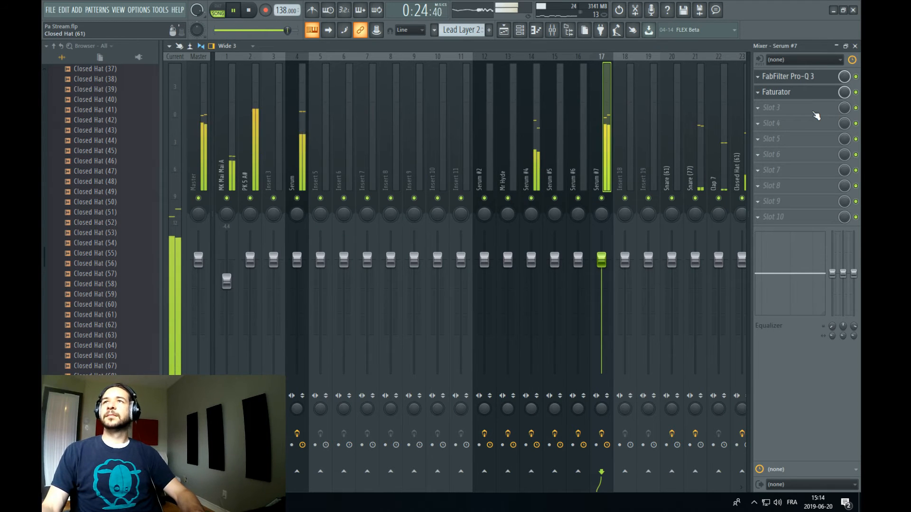
Add Virtual Mix Rack in slot 3 of Serum #7, set its Trimmer to -3.57 dB, and stop playback
{"action": "left_click", "coordinate": [812, 116]}
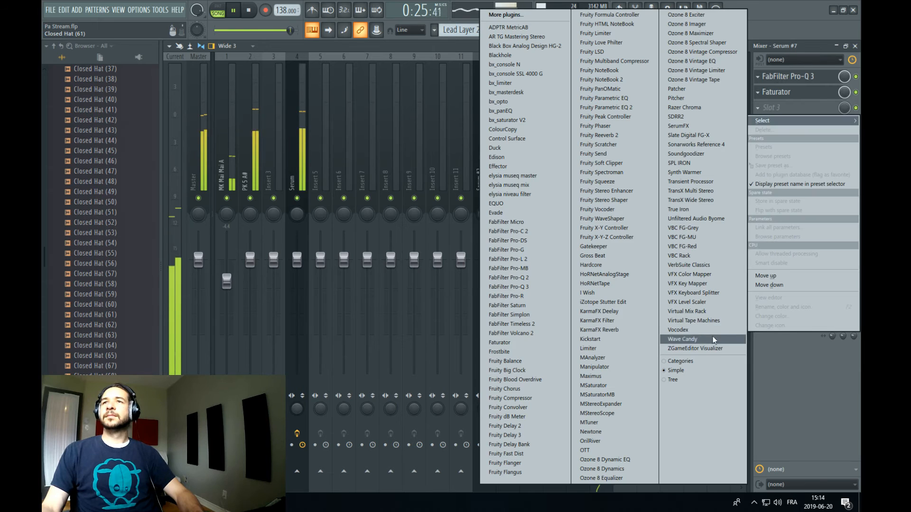
{"action": "left_click", "coordinate": [708, 311]}
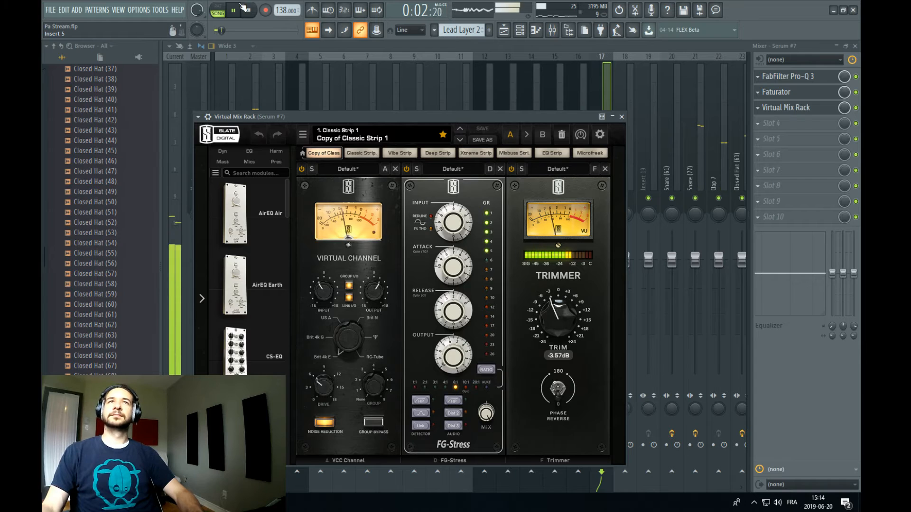
{"action": "key", "text": "space"}
Add Synth Warmer in slot 4 of Serum #7, set its emphasis to 0.77, and bring the filter cutoff to 4205 Hz
{"action": "left_click", "coordinate": [801, 125]}
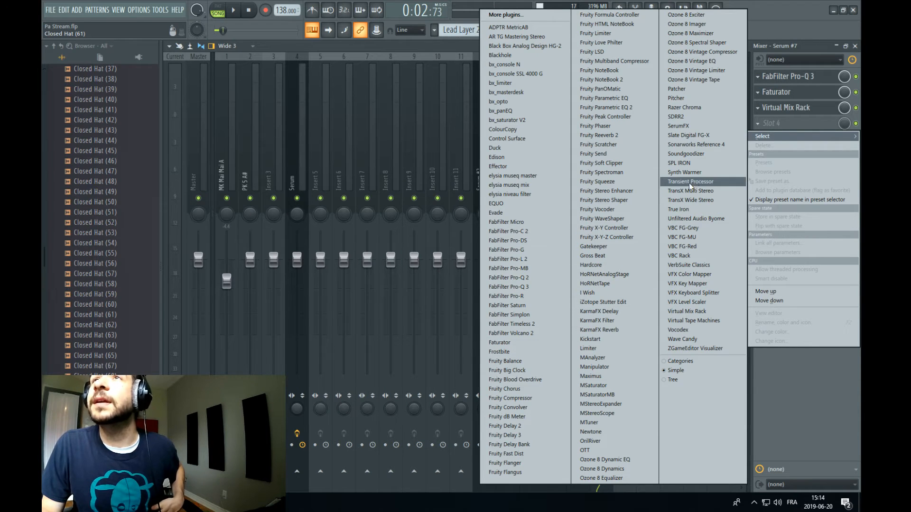
{"action": "left_click", "coordinate": [696, 172]}
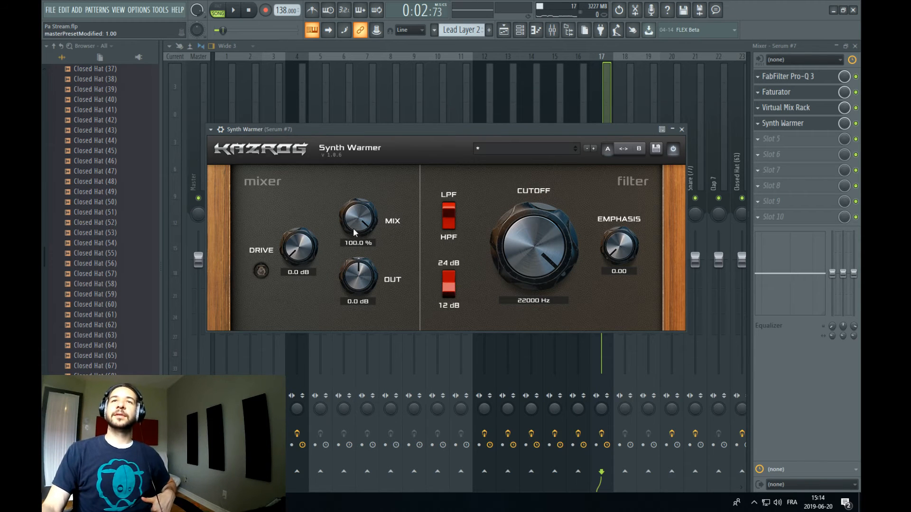
{"action": "left_click_drag", "start_coordinate": [507, 219], "coordinate": [520, 286]}
{"action": "left_click_drag", "start_coordinate": [528, 253], "coordinate": [533, 272]}
{"action": "left_click_drag", "start_coordinate": [610, 251], "coordinate": [609, 236]}
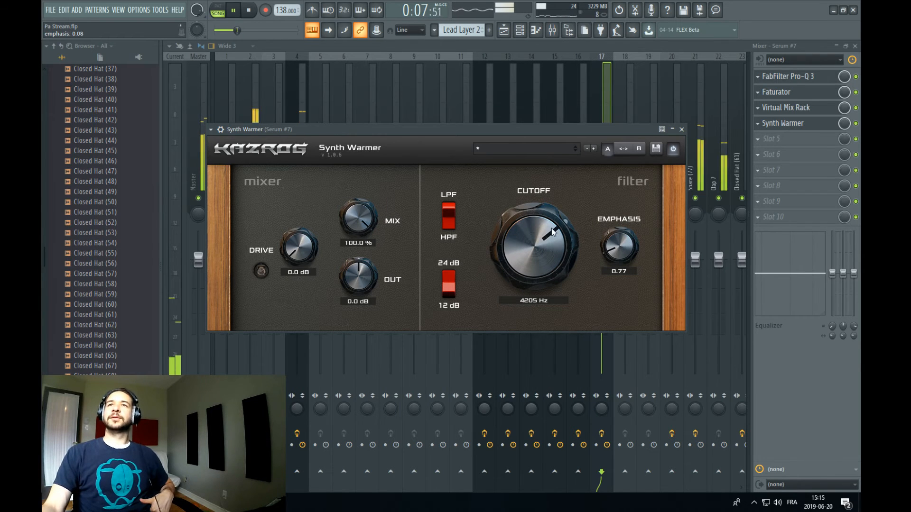
Set Synth Warmer's drive to 3.1 dB and filter cutoff to 33 Hz, and place it before Virtual Mix Rack in the chain
{"action": "left_click_drag", "start_coordinate": [525, 231], "coordinate": [509, 269]}
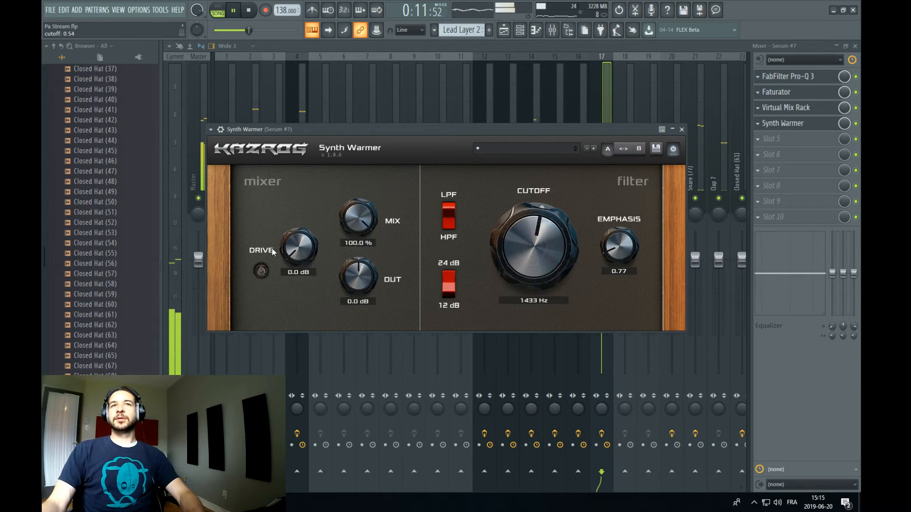
{"action": "left_click_drag", "start_coordinate": [290, 240], "coordinate": [292, 234]}
{"action": "left_click_drag", "start_coordinate": [496, 237], "coordinate": [505, 257]}
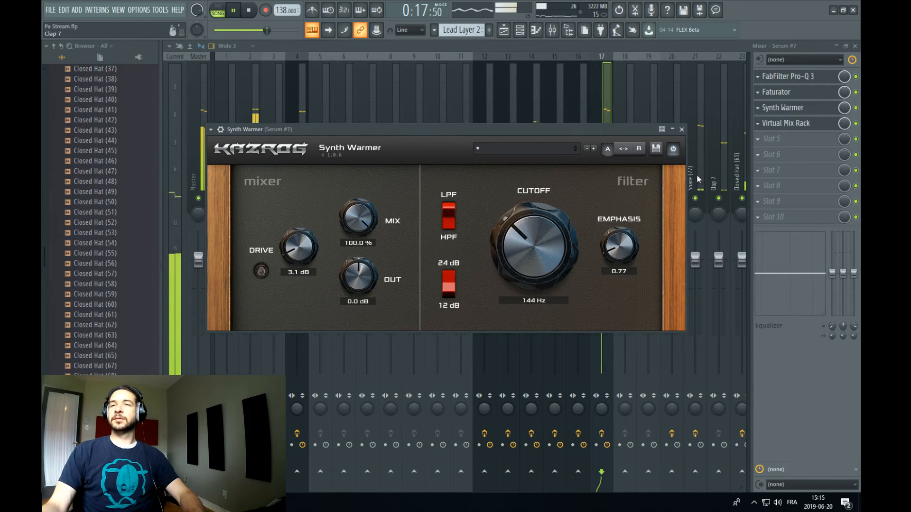
{"action": "mouse_move", "coordinate": [505, 249]}
{"action": "left_mouse_down"}
{"action": "mouse_move", "coordinate": [496, 296]}
{"action": "mouse_move", "coordinate": [504, 208]}
{"action": "mouse_move", "coordinate": [503, 256]}
{"action": "left_mouse_up"}
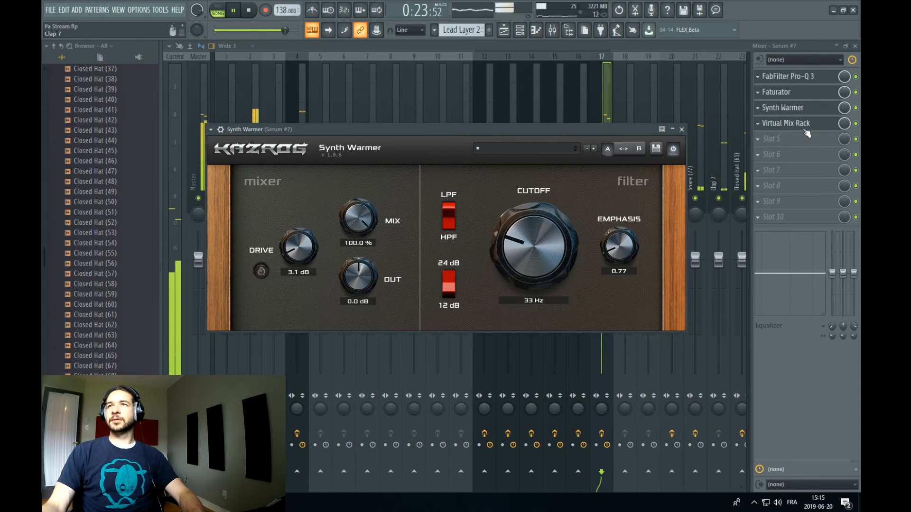
Set the FG-Stress mix in Virtual Mix Rack to 58% and close the plugin
{"action": "double_click", "coordinate": [804, 129]}
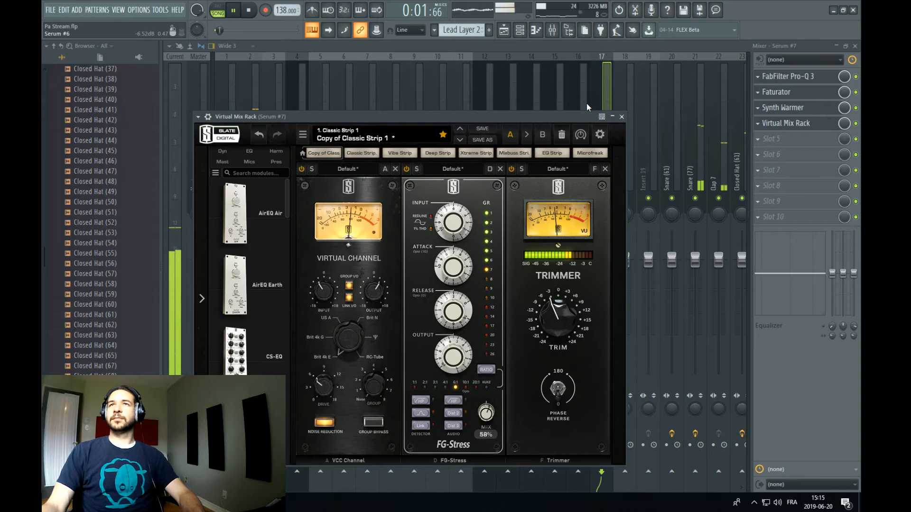
{"action": "left_click", "coordinate": [604, 100]}
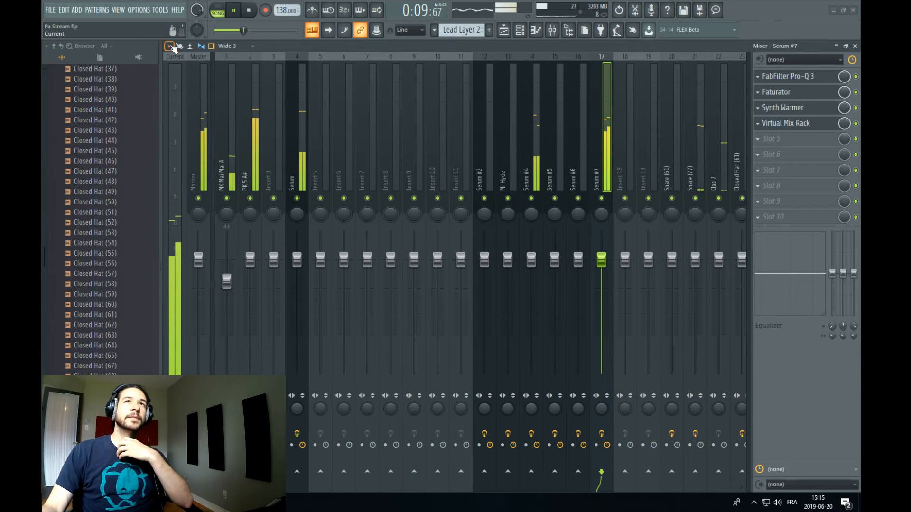
Pause playback and review the playlist arrangement and the Synth Warmer settings on Serum #7
{"action": "left_click", "coordinate": [234, 10]}
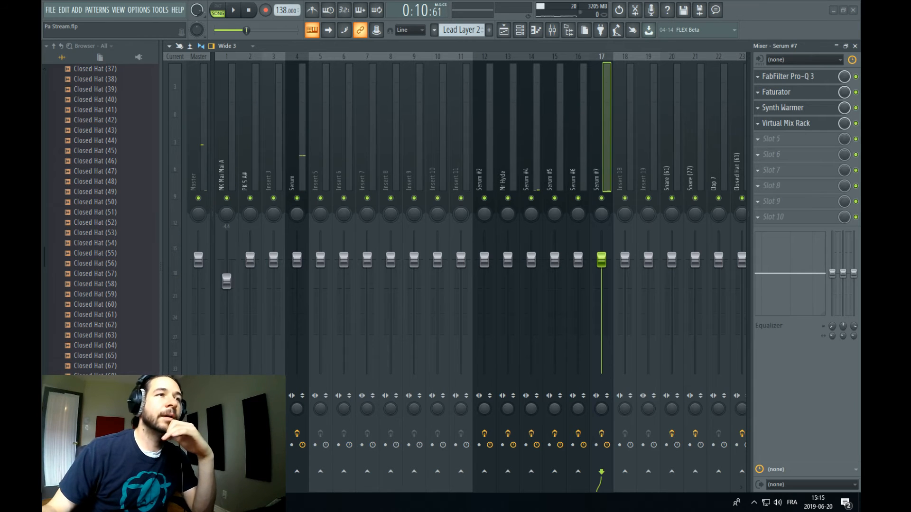
{"action": "left_click", "coordinate": [504, 30]}
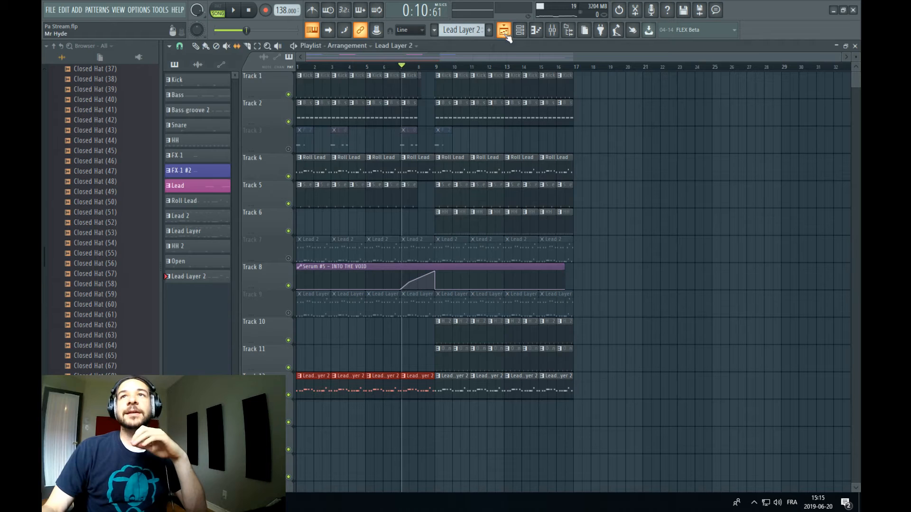
{"action": "left_click", "coordinate": [553, 31]}
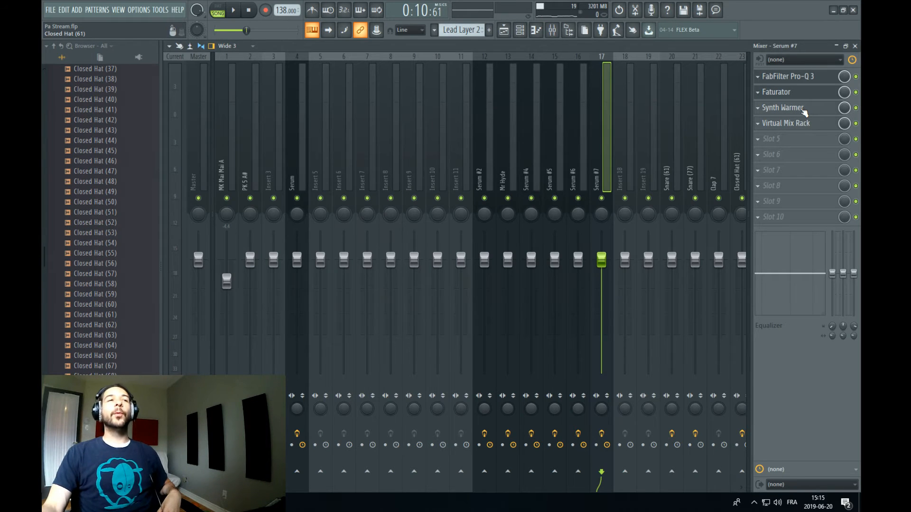
{"action": "left_click", "coordinate": [802, 109]}
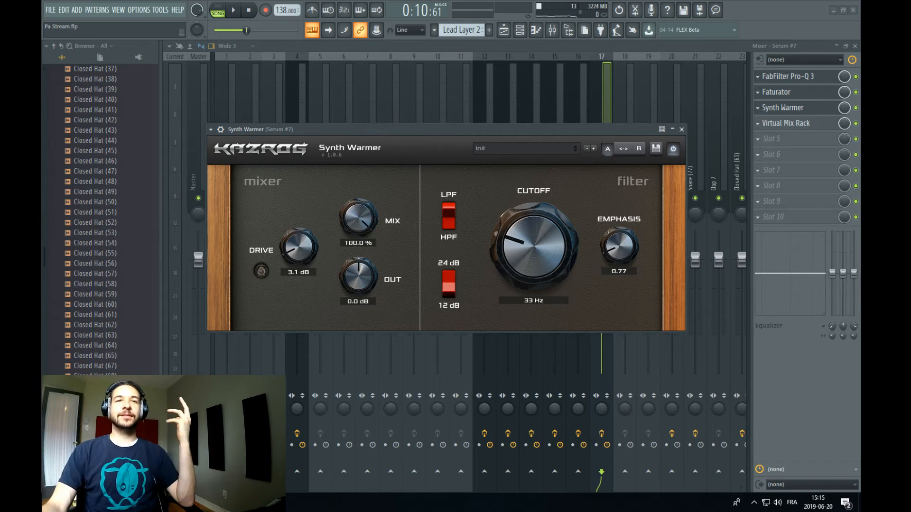
Switch to Chrome to show the Psychedelic Wavetables and Psytrance Awakening Volume 3 pages, and return to FL Studio
{"action": "left_click", "coordinate": [190, 503]}
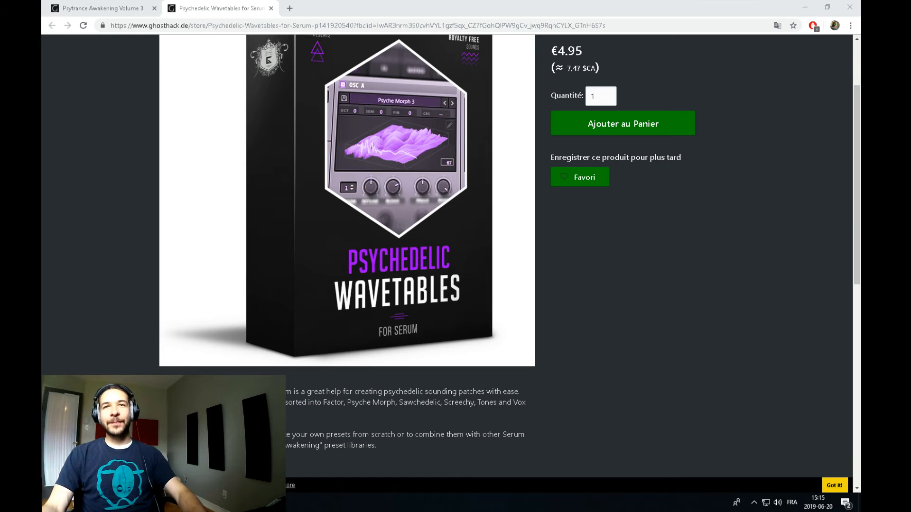
{"action": "left_click", "coordinate": [119, 5]}
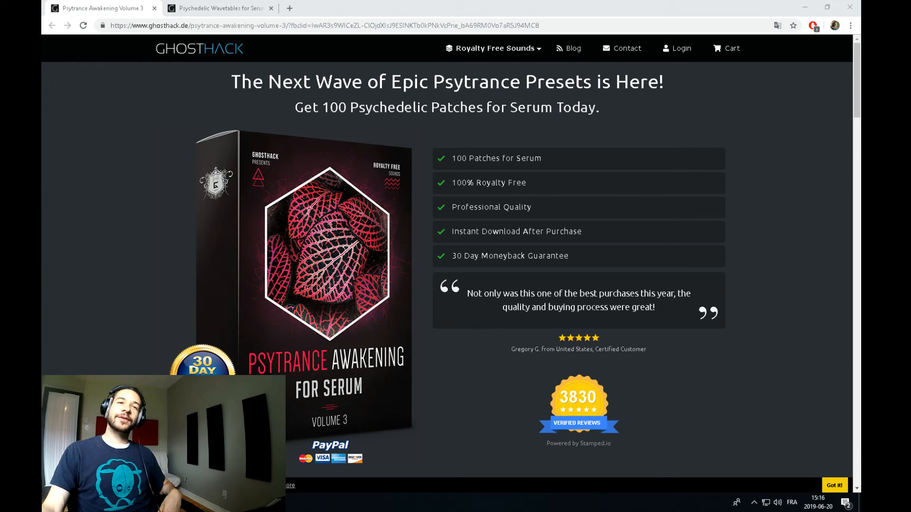
{"action": "key", "text": "alt+Tab"}
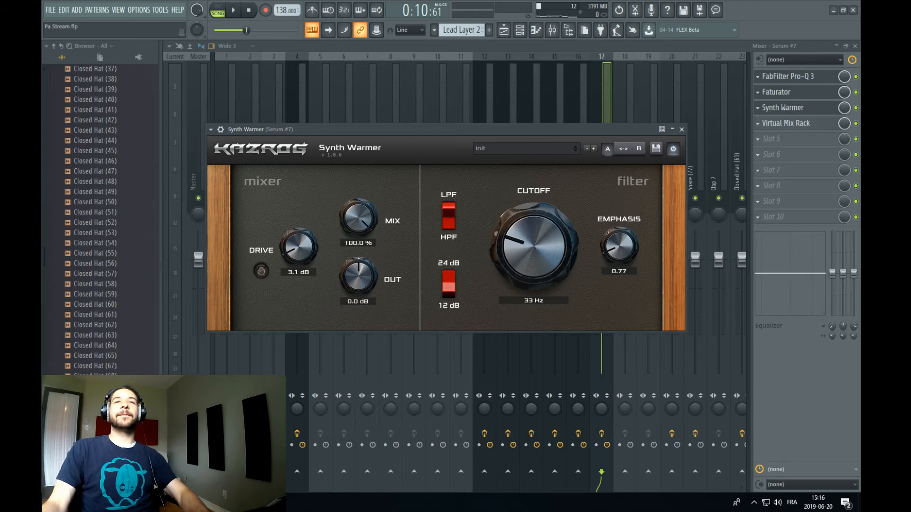
Close Synth Warmer and look over the playlist arrangement and the channel rack
{"action": "left_click", "coordinate": [602, 92]}
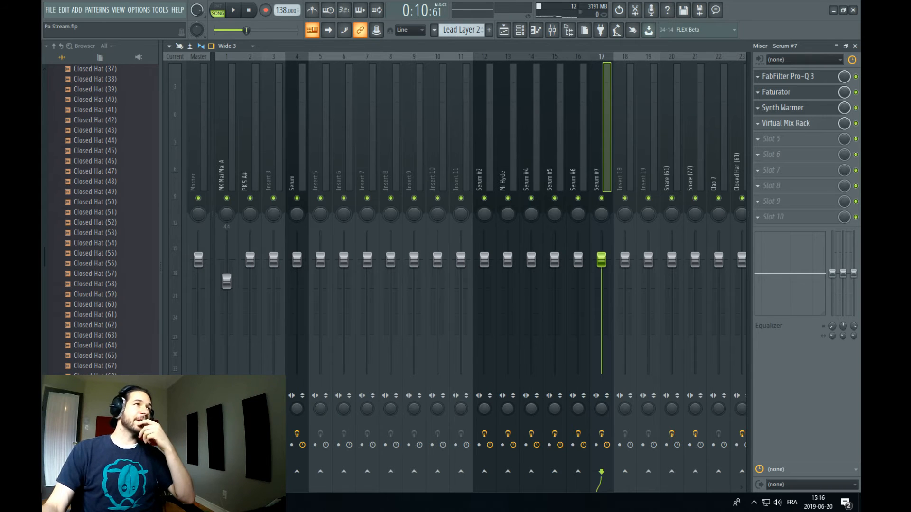
{"action": "left_click", "coordinate": [512, 30]}
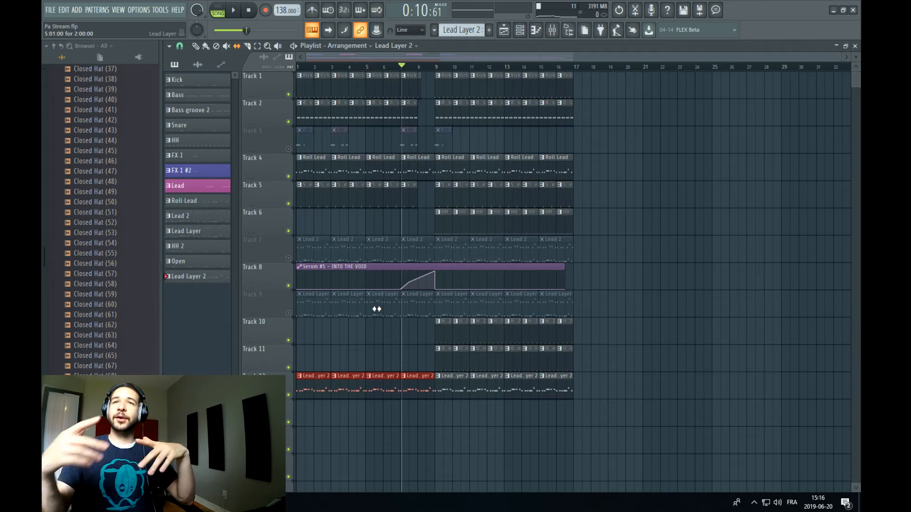
{"action": "left_click", "coordinate": [524, 31]}
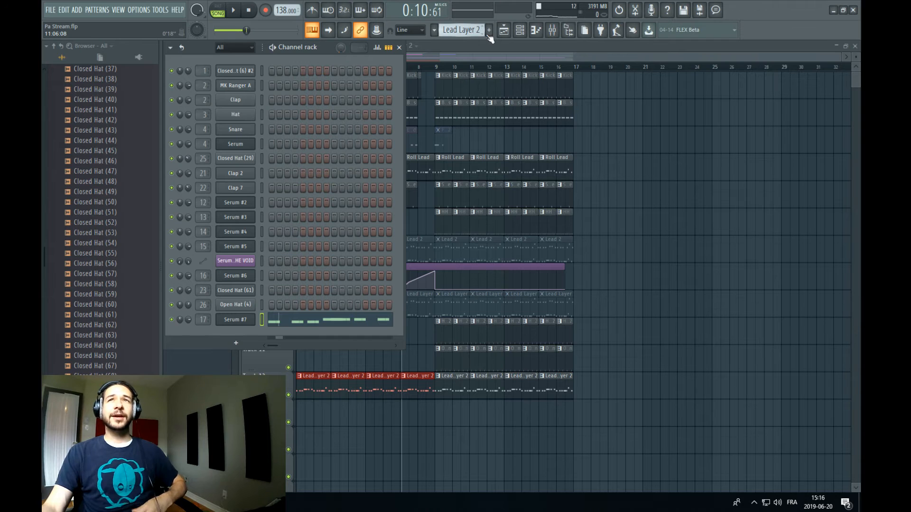
{"action": "left_click", "coordinate": [520, 32]}
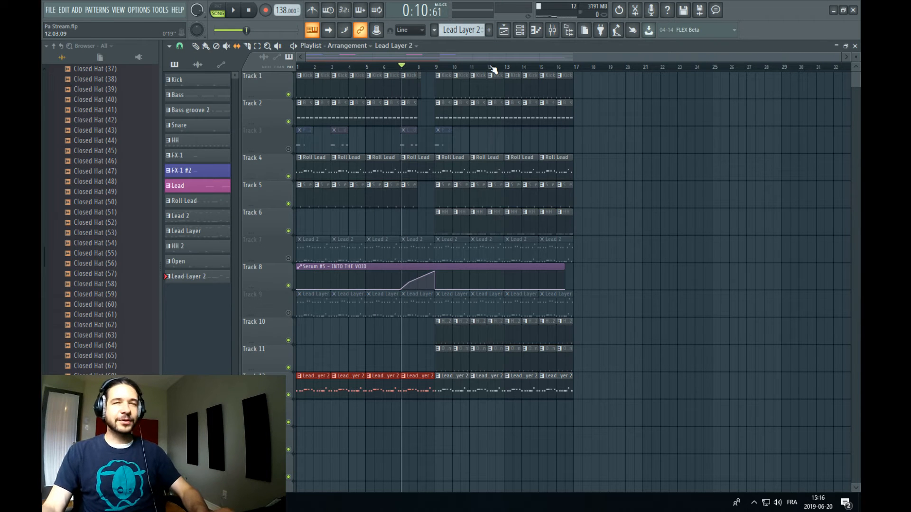
Save the project and duplicate all playlist clips from bars 1–16 into bars 17–32
{"action": "left_click", "coordinate": [54, 10]}
{"action": "left_click", "coordinate": [74, 58]}
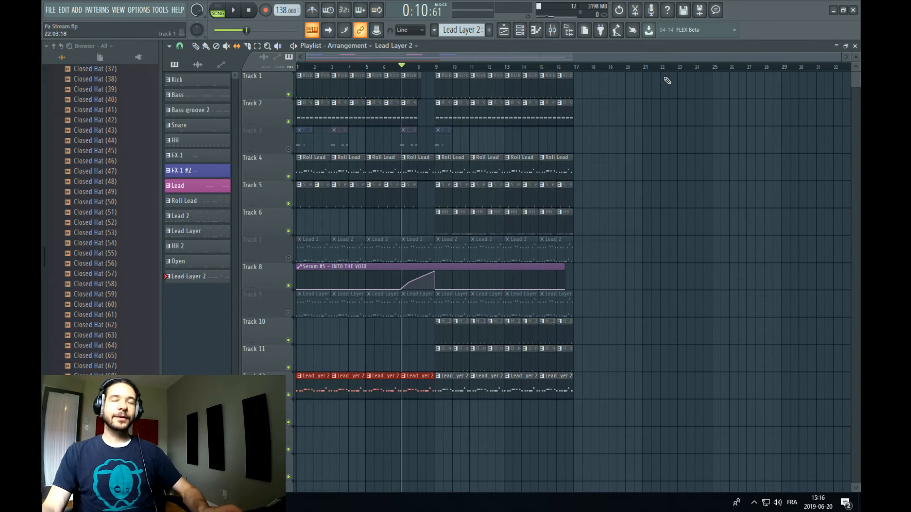
{"action": "left_click_drag", "start_coordinate": [693, 85], "coordinate": [294, 424]}
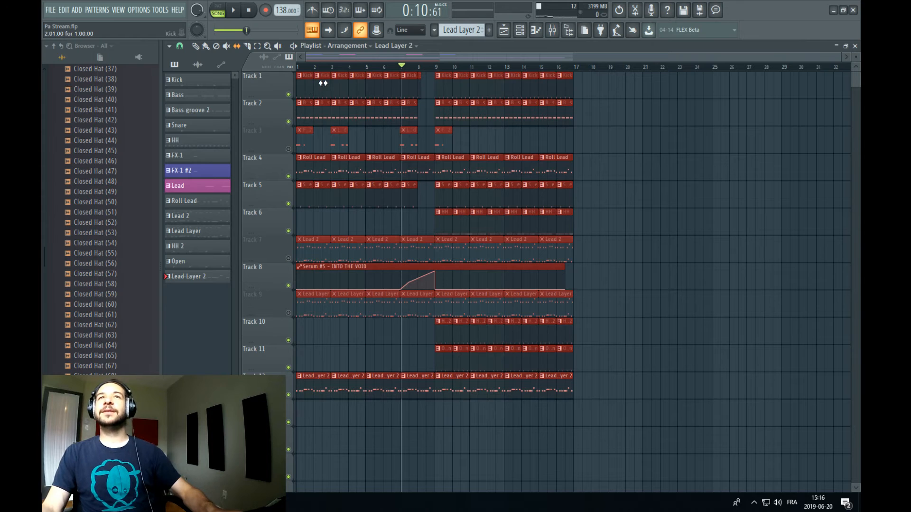
{"action": "left_click", "coordinate": [365, 87]}
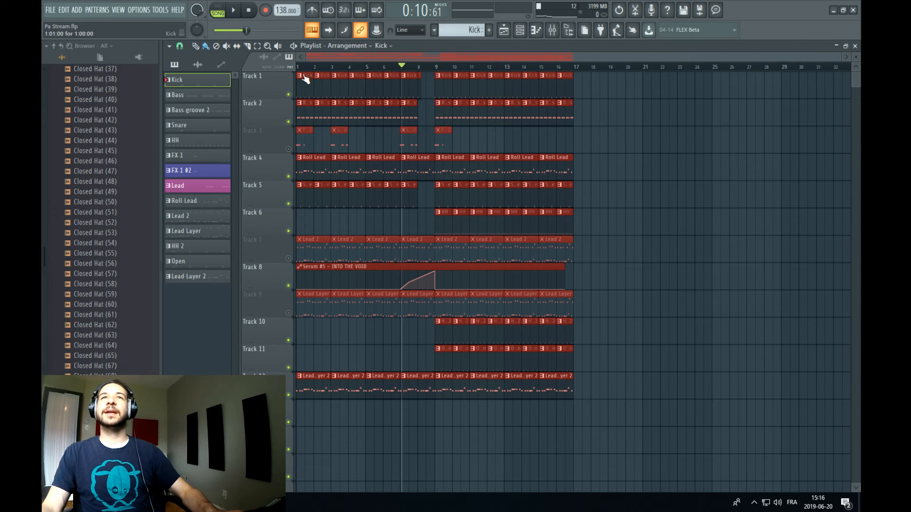
{"action": "key", "text": "ctrl+b"}
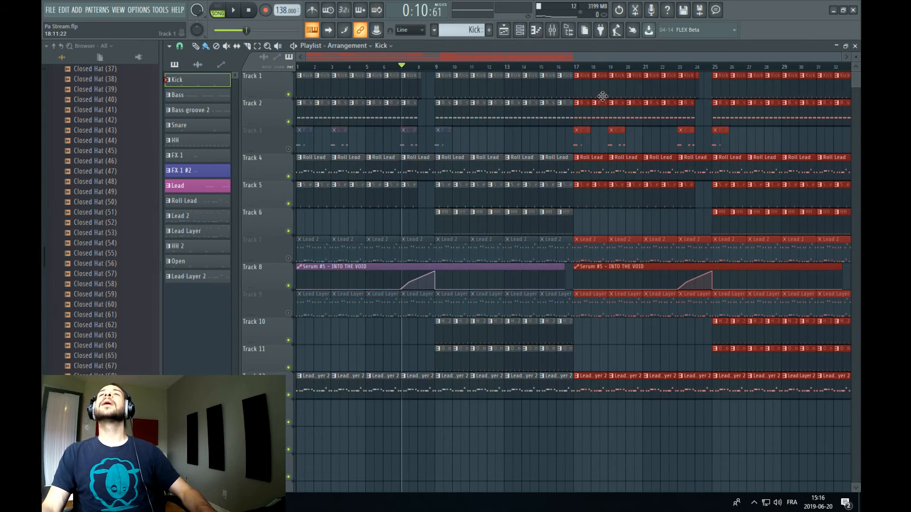
Stop the song after a brief playback and delete the Lead 2 and Lead Layer clips on Tracks 7 and 9 in bars 1–16
{"action": "key", "text": "space"}
{"action": "scroll", "coordinate": [427, 76], "scroll_direction": "down", "scroll_amount": 1}
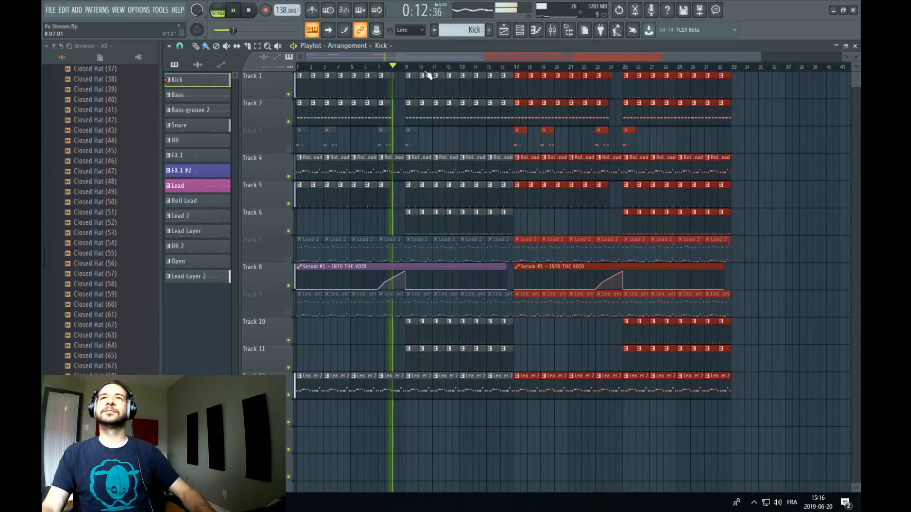
{"action": "key", "text": "space"}
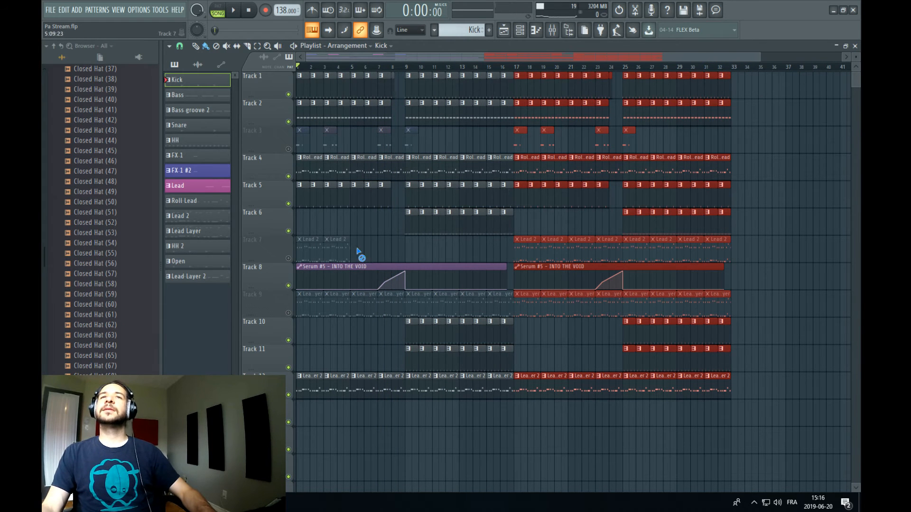
{"action": "left_click_drag", "start_coordinate": [309, 311], "coordinate": [491, 320]}
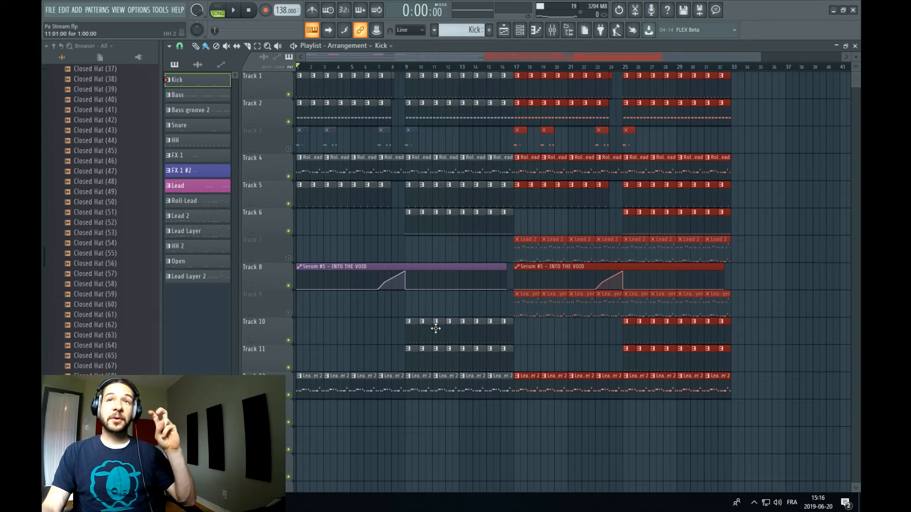
Delete the Track 10 and 11 clips in bars 9–16, Lead Layer 2 in bars 1–8, and Roll Lead in bars 1–16 while playing the song
{"action": "mouse_move", "coordinate": [435, 328]}
{"action": "left_mouse_down"}
{"action": "mouse_move", "coordinate": [519, 346]}
{"action": "mouse_move", "coordinate": [464, 365]}
{"action": "mouse_move", "coordinate": [389, 361]}
{"action": "mouse_move", "coordinate": [342, 388]}
{"action": "mouse_move", "coordinate": [403, 385]}
{"action": "left_mouse_up"}
{"action": "key", "text": "space"}
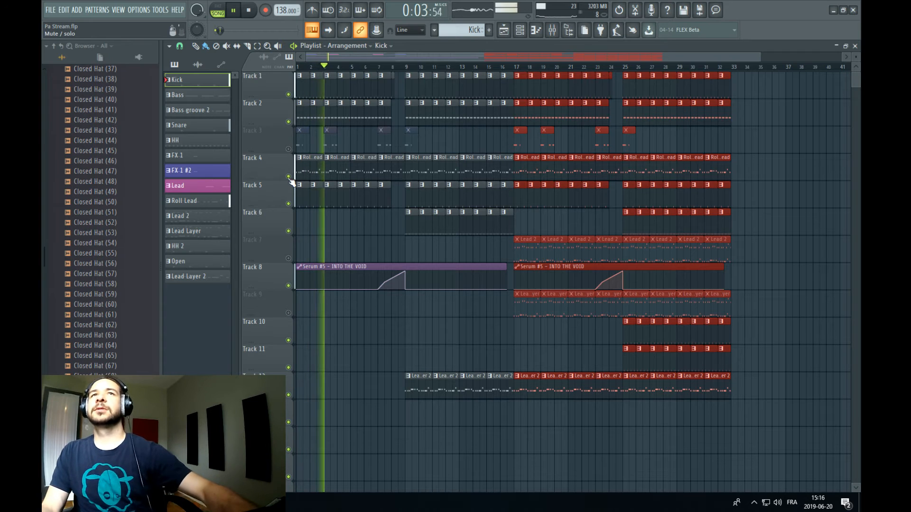
{"action": "mouse_move", "coordinate": [291, 183]}
{"action": "left_mouse_down"}
{"action": "mouse_move", "coordinate": [299, 171]}
{"action": "mouse_move", "coordinate": [503, 172]}
{"action": "left_mouse_up"}
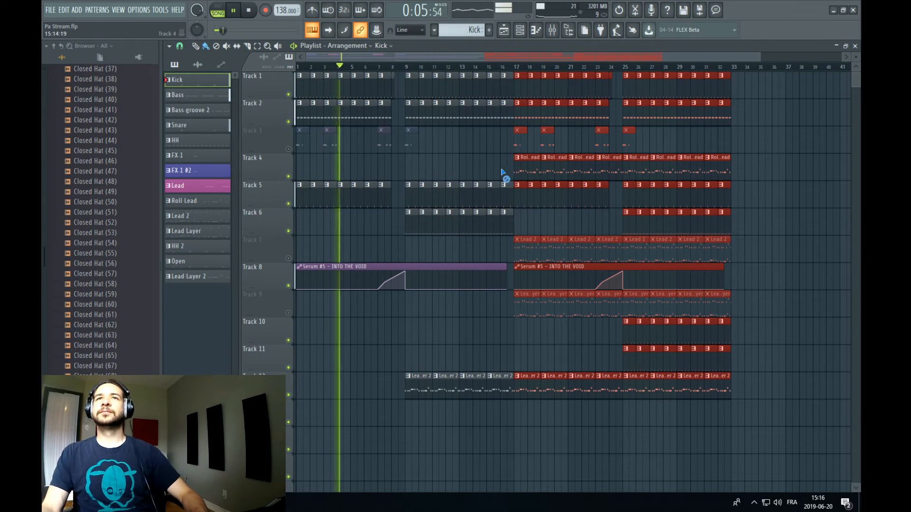
Stop playback, unmute Track 3, and play the arrangement from the beginning
{"action": "left_click", "coordinate": [391, 194]}
{"action": "key", "text": "space"}
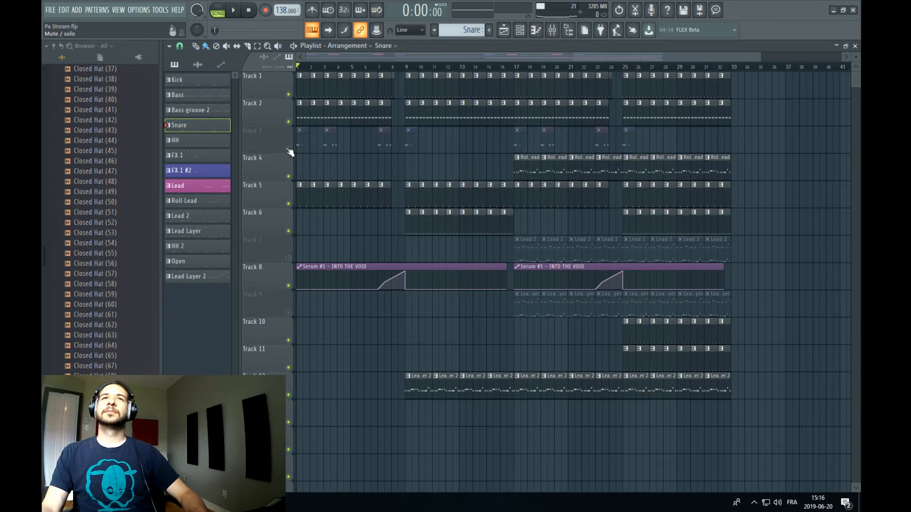
{"action": "left_click", "coordinate": [288, 150]}
{"action": "key", "text": "space"}
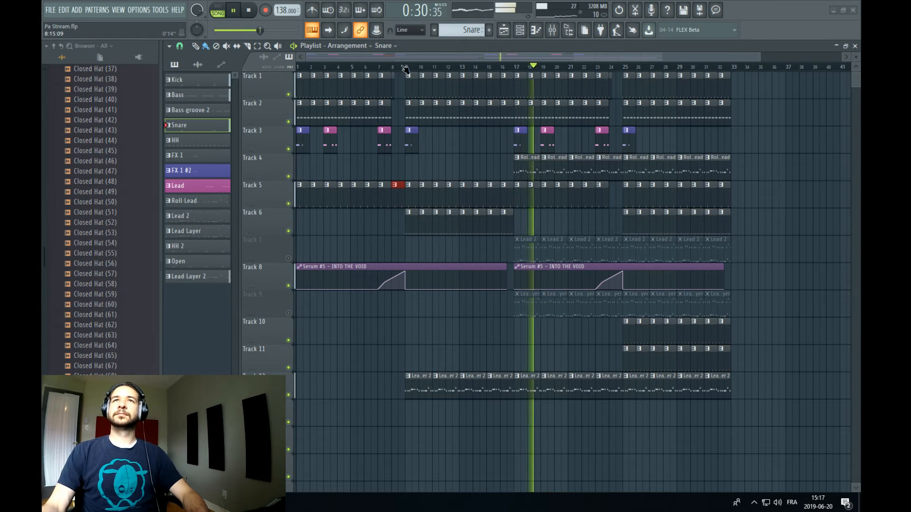
Replay the arrangement from bar 1 and delete the extra Snare clip at bar 8 on Track 5
{"action": "left_click", "coordinate": [298, 67]}
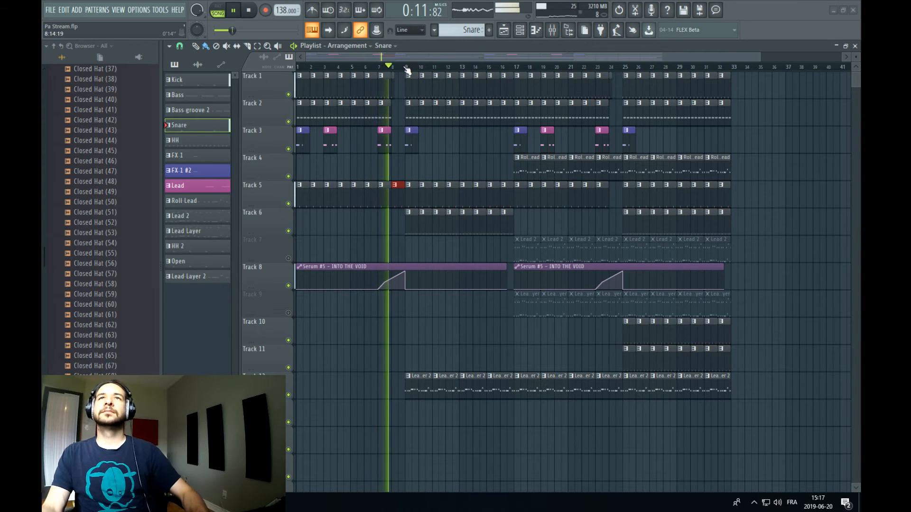
{"action": "scroll", "coordinate": [406, 67], "scroll_direction": "up", "scroll_amount": 3}
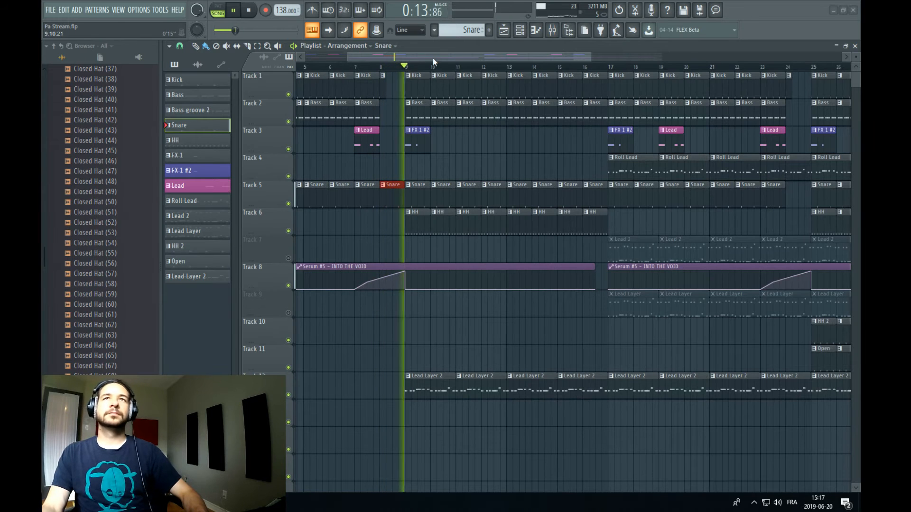
{"action": "right_click", "coordinate": [393, 185]}
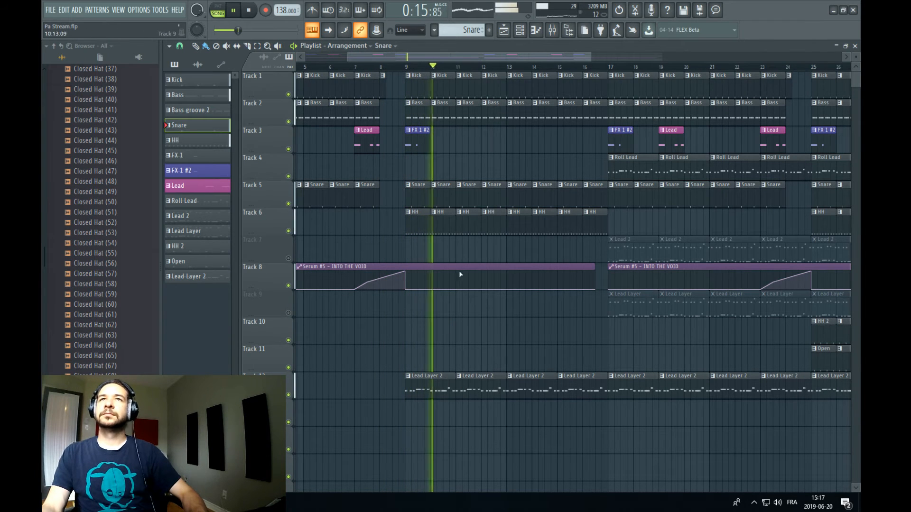
Stop playback and delete the first three Lead Layer 2 clips on Track 12, so the layer starts at bar 15
{"action": "key", "text": "space"}
{"action": "right_click", "coordinate": [427, 394]}
{"action": "right_click", "coordinate": [477, 395]}
{"action": "right_click", "coordinate": [522, 395]}
{"action": "scroll", "coordinate": [405, 68], "scroll_direction": "down", "scroll_amount": 3}
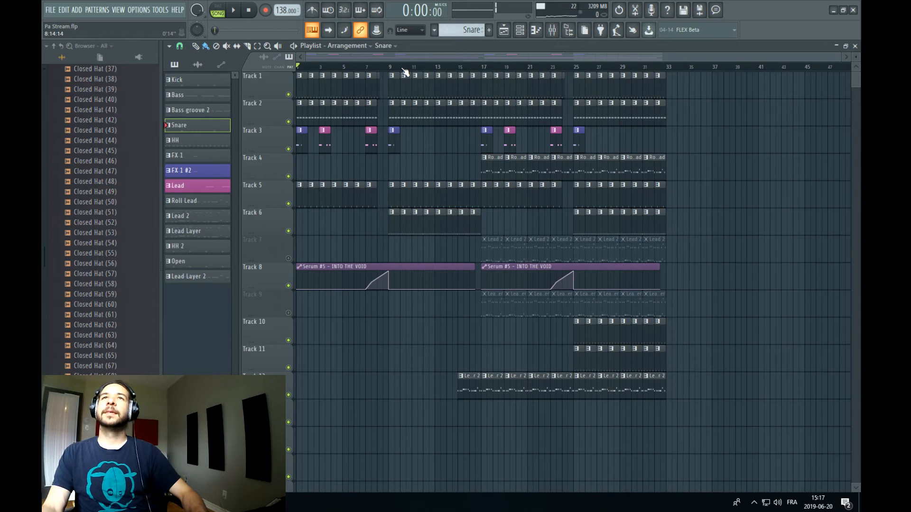
Select every clip in the playlist and move the whole arrangement to start at bar 33
{"action": "left_click_drag", "start_coordinate": [736, 74], "coordinate": [295, 454]}
{"action": "left_click_drag", "start_coordinate": [316, 88], "coordinate": [681, 77]}
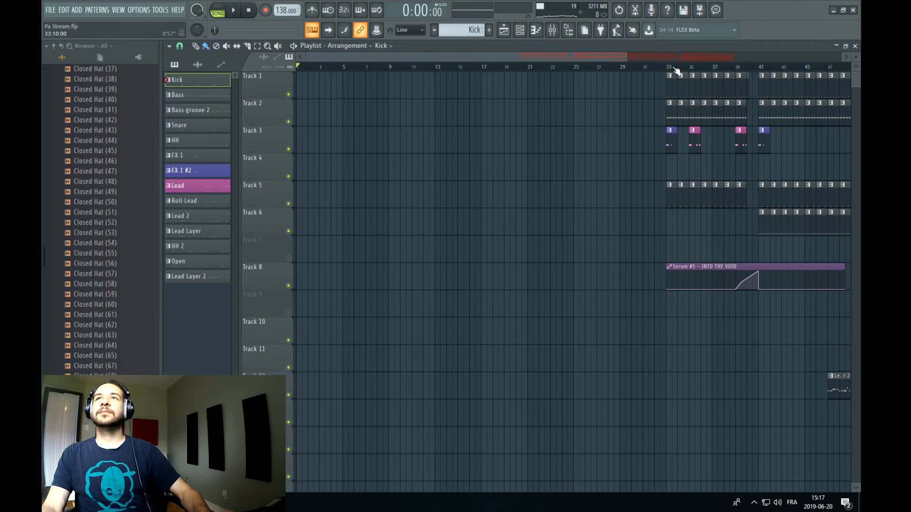
{"action": "scroll", "coordinate": [655, 69], "scroll_direction": "down", "scroll_amount": 2}
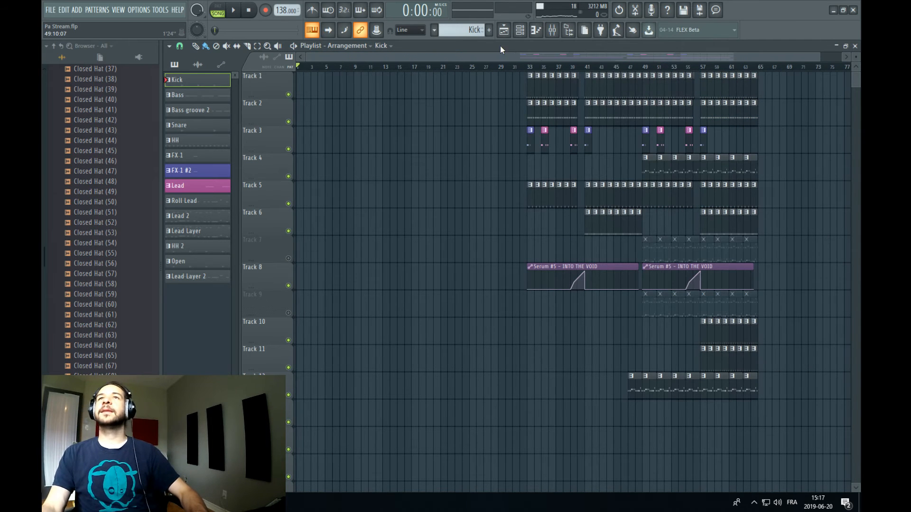
Play the moved arrangement from bar 33 through the transition into bar 41, listening for gaps around the Track 3 clips
{"action": "scroll", "coordinate": [531, 69], "scroll_direction": "up", "scroll_amount": 3}
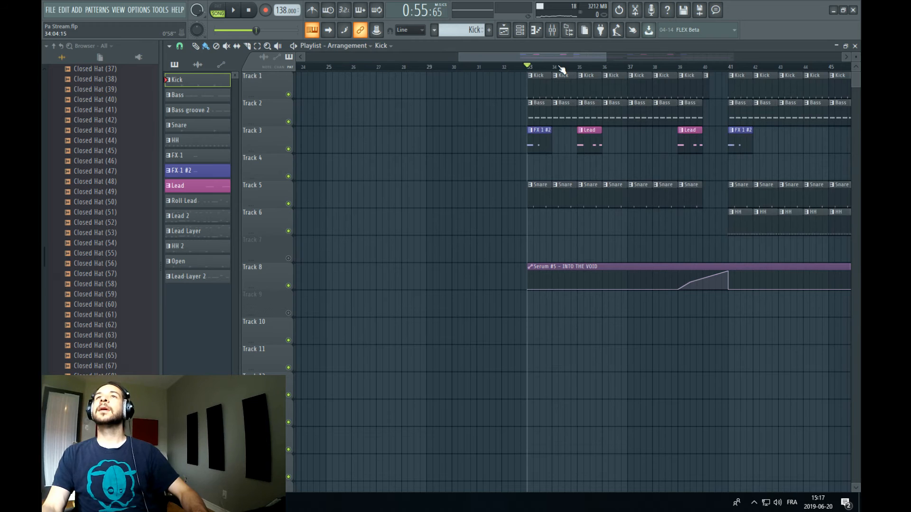
{"action": "key", "text": "space"}
{"action": "key", "text": "space"}
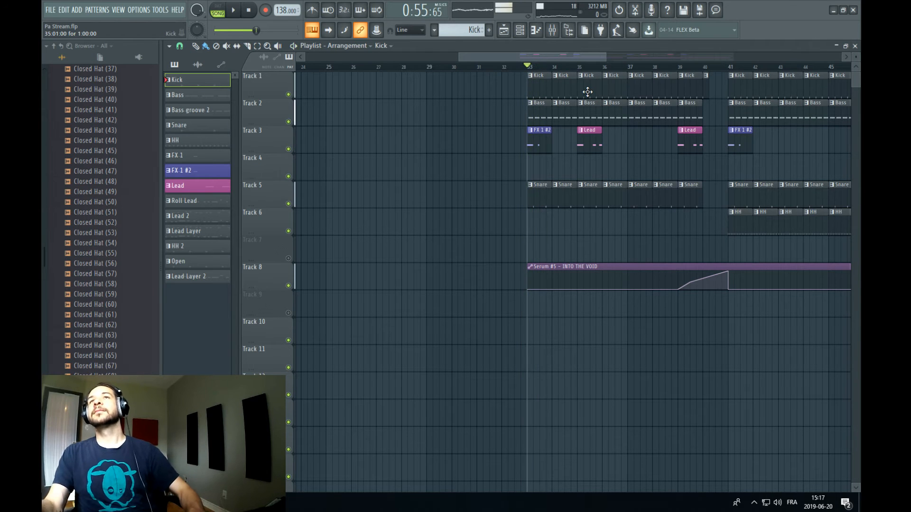
{"action": "key", "text": "space"}
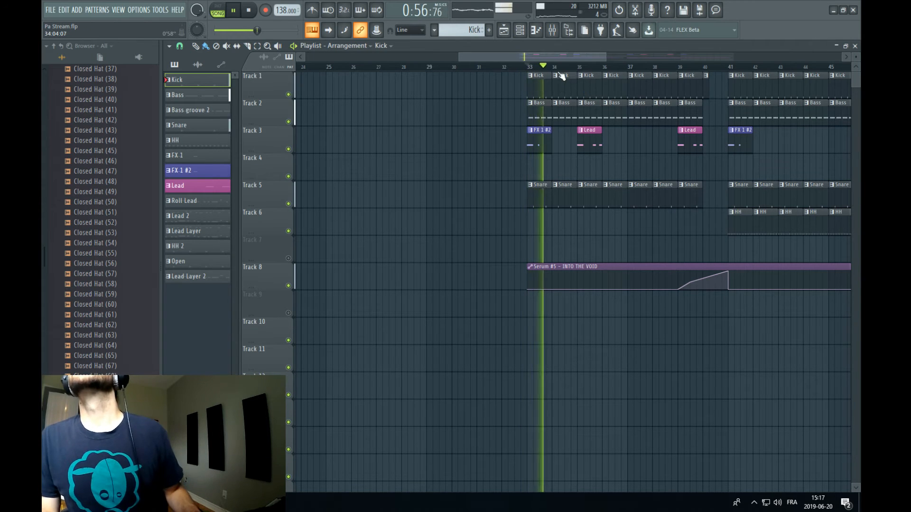
{"action": "scroll", "coordinate": [562, 70], "scroll_direction": "down", "scroll_amount": 1}
{"action": "scroll", "coordinate": [561, 70], "scroll_direction": "down", "scroll_amount": 3}
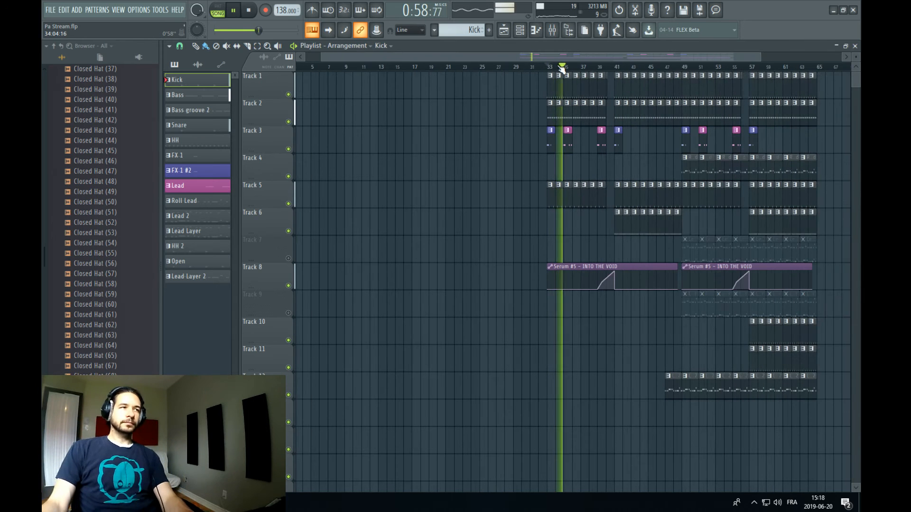
{"action": "left_click_drag", "start_coordinate": [574, 56], "coordinate": [696, 68]}
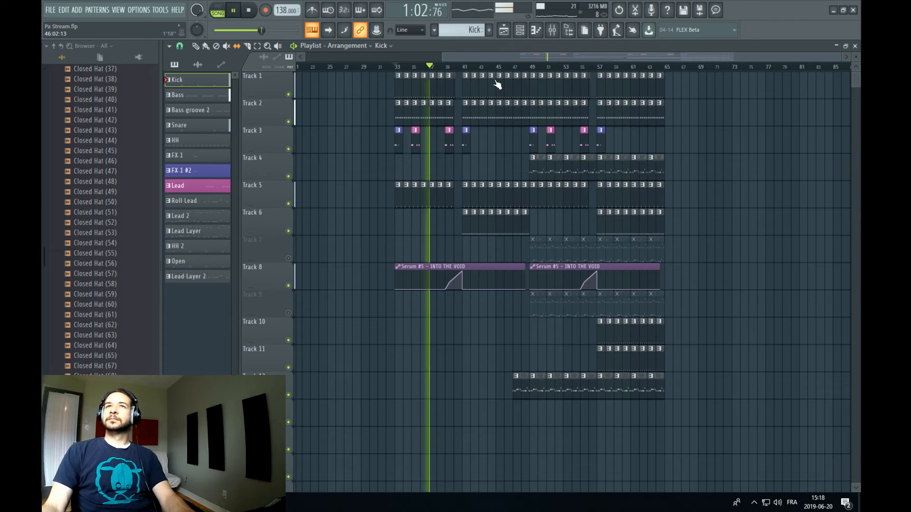
{"action": "scroll", "coordinate": [470, 71], "scroll_direction": "up", "scroll_amount": 3}
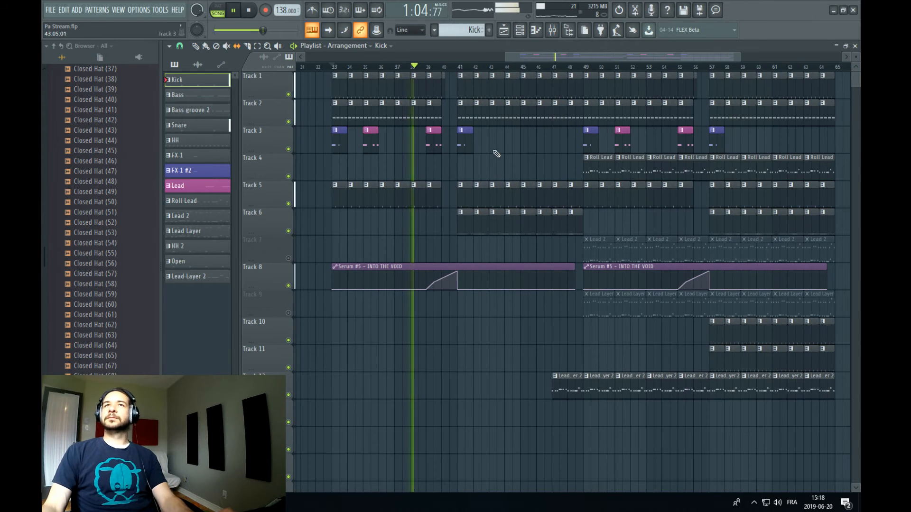
{"action": "left_click_drag", "start_coordinate": [496, 143], "coordinate": [431, 133]}
{"action": "left_click", "coordinate": [457, 147], "text": "ctrl"}
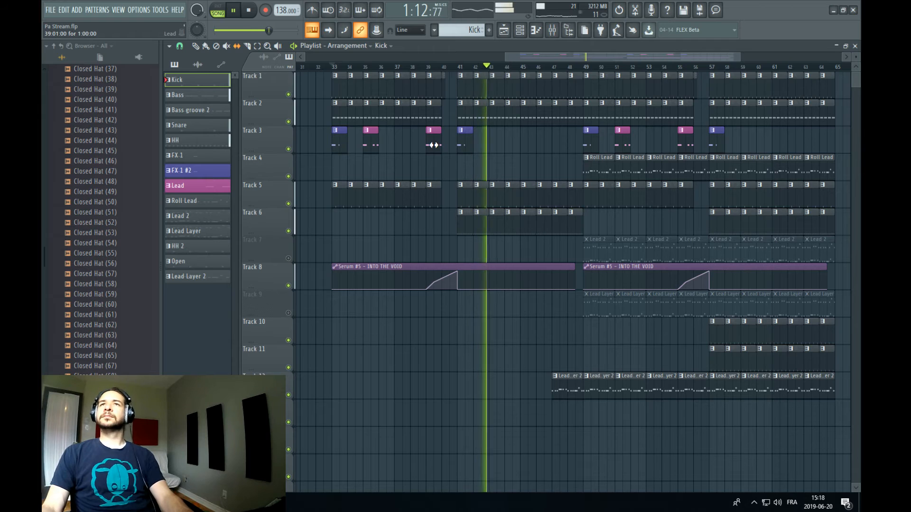
{"action": "key", "text": "space"}
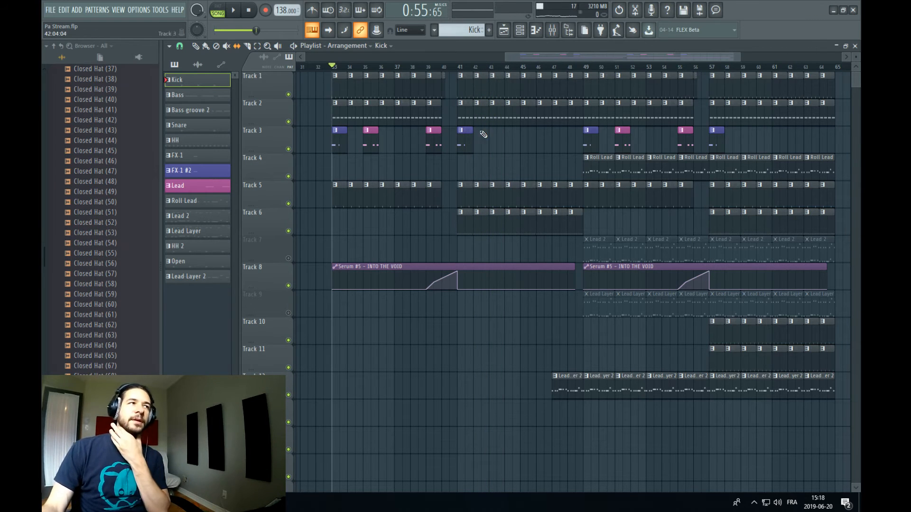
Create a new pattern named Fx and add a new Serum instrument to the channel rack
{"action": "left_click", "coordinate": [524, 33]}
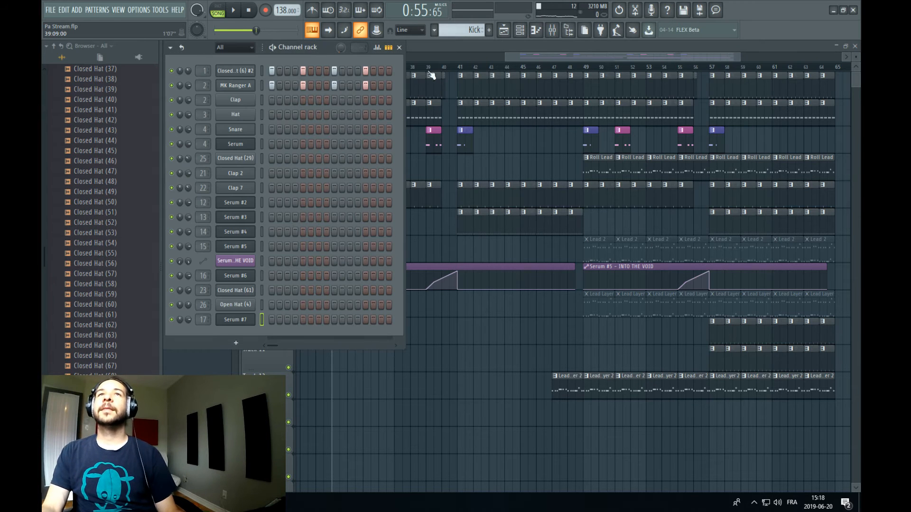
{"action": "left_click", "coordinate": [488, 30]}
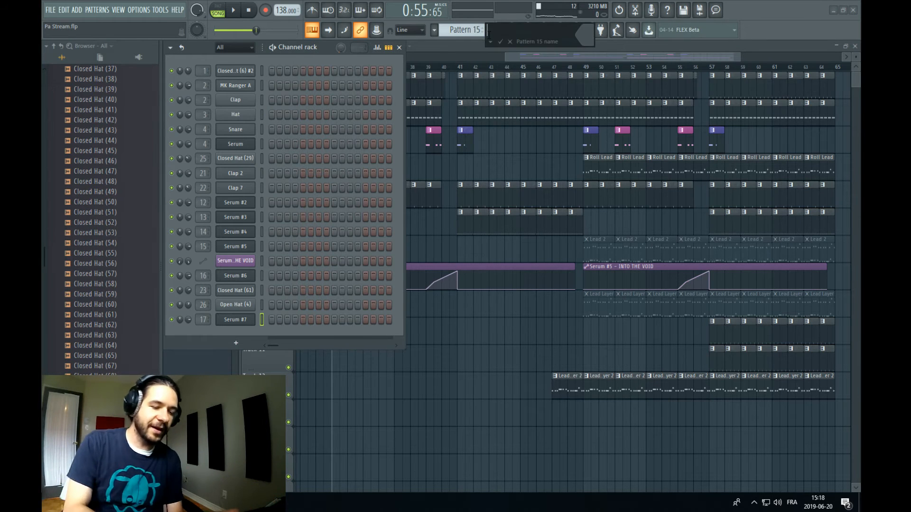
{"action": "key", "text": "Return"}
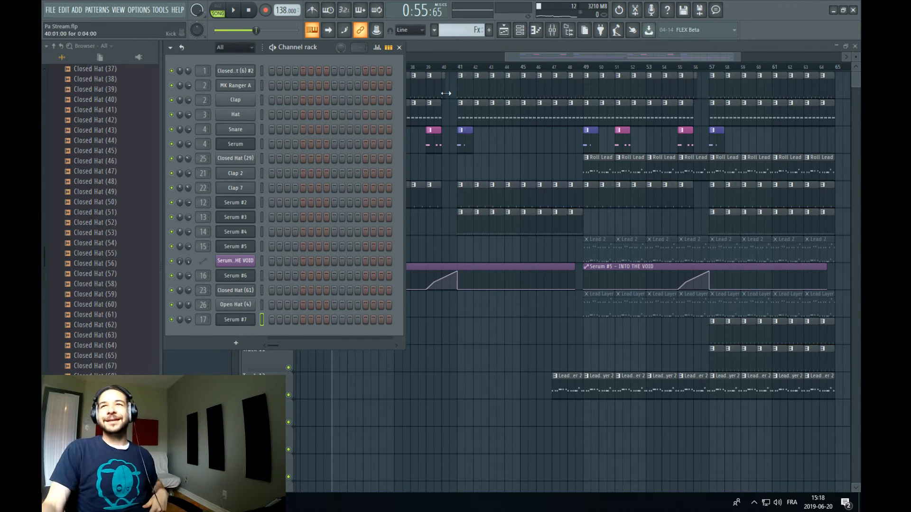
{"action": "left_click", "coordinate": [237, 343]}
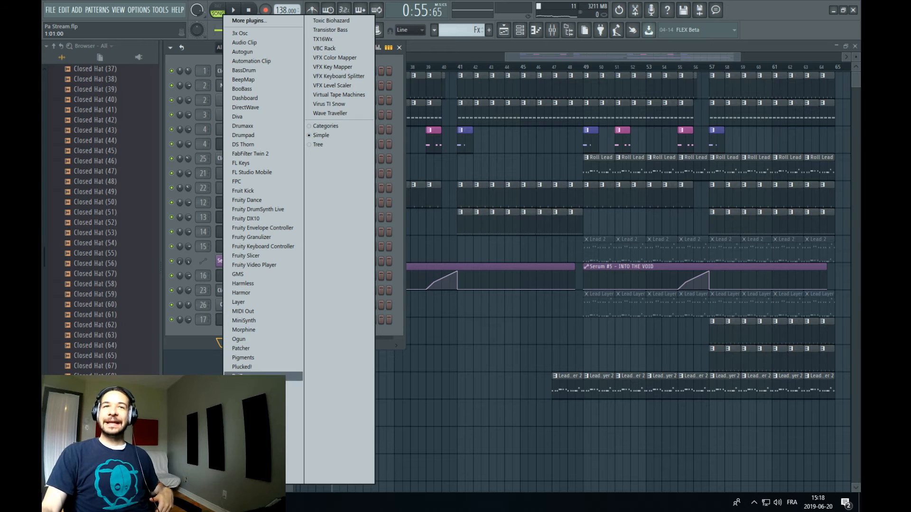
{"action": "left_click", "coordinate": [254, 432]}
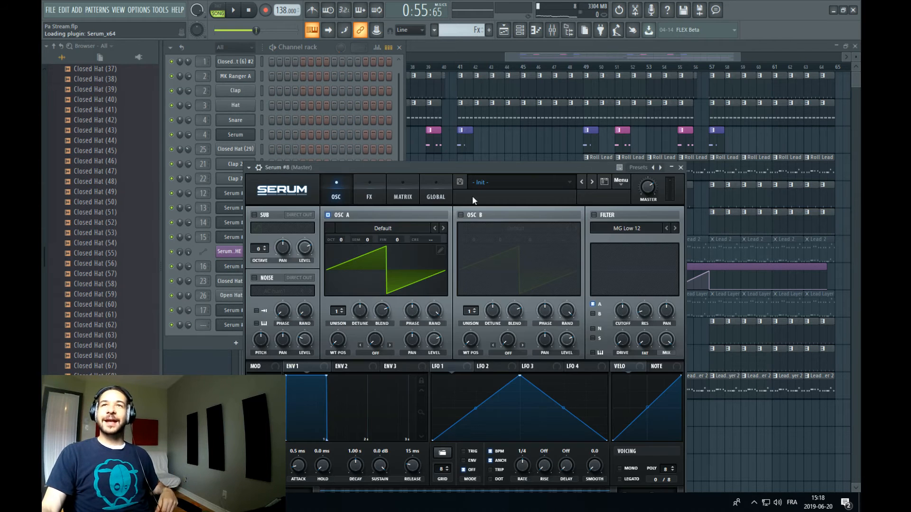
Audition the Fx presets of the user bank Ghosthack Psytrance Awakening Vol 3 in Serum #8, ending on Fx - Flying Oil Man
{"action": "left_click", "coordinate": [489, 183]}
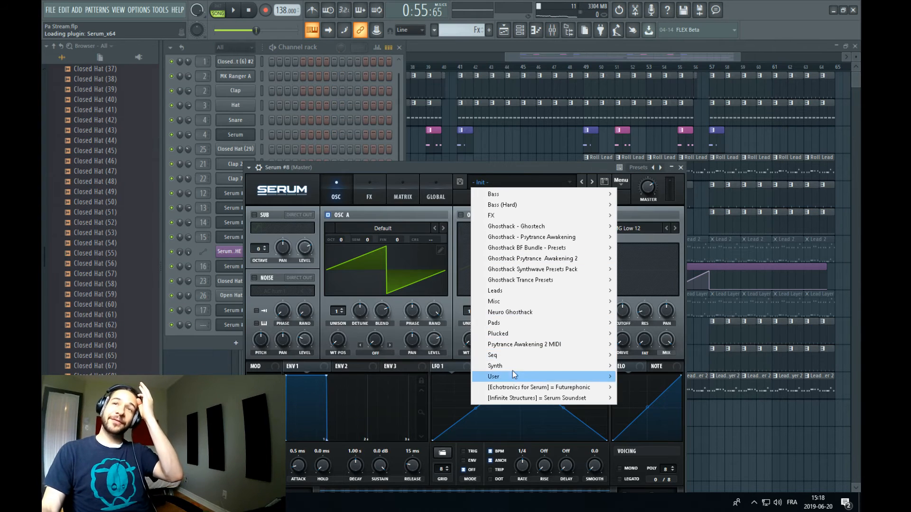
{"action": "mouse_move", "coordinate": [569, 377]}
{"action": "mouse_move", "coordinate": [672, 387]}
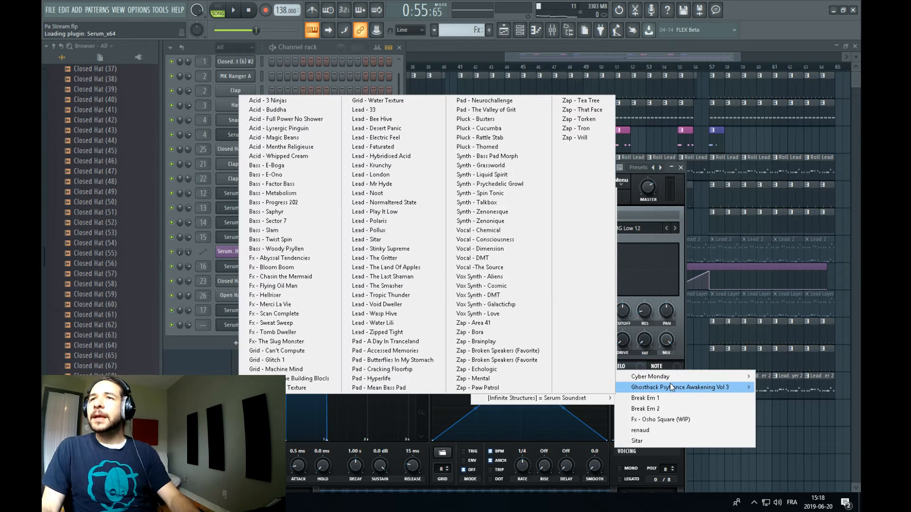
{"action": "left_click", "coordinate": [312, 259]}
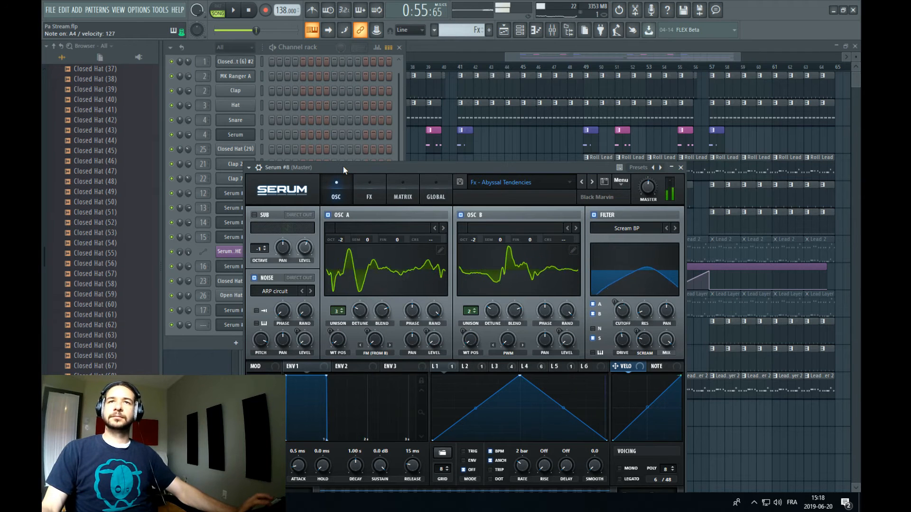
{"action": "left_click", "coordinate": [592, 183]}
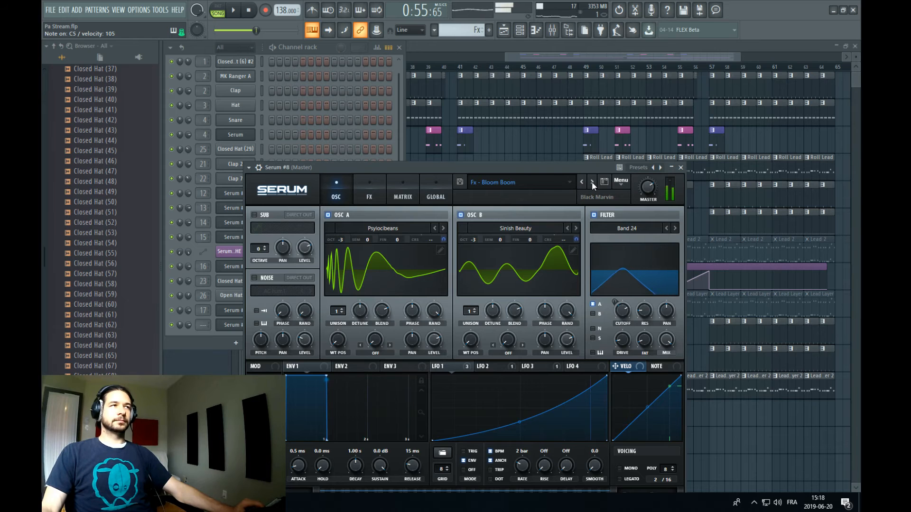
{"action": "left_click", "coordinate": [591, 182]}
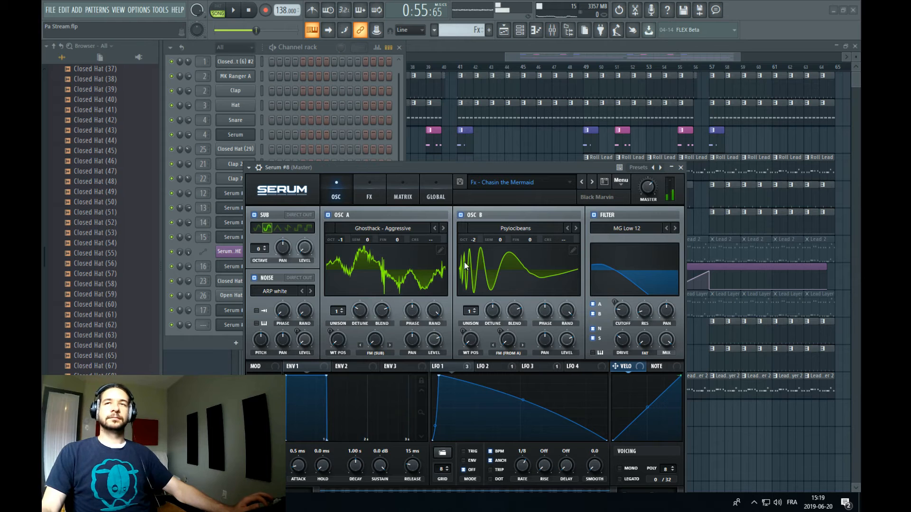
{"action": "left_click", "coordinate": [249, 11]}
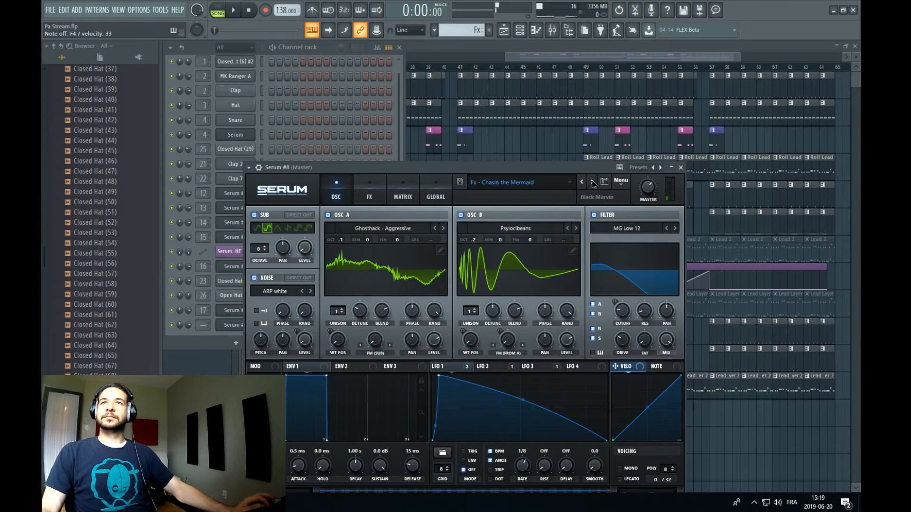
{"action": "left_click", "coordinate": [592, 183]}
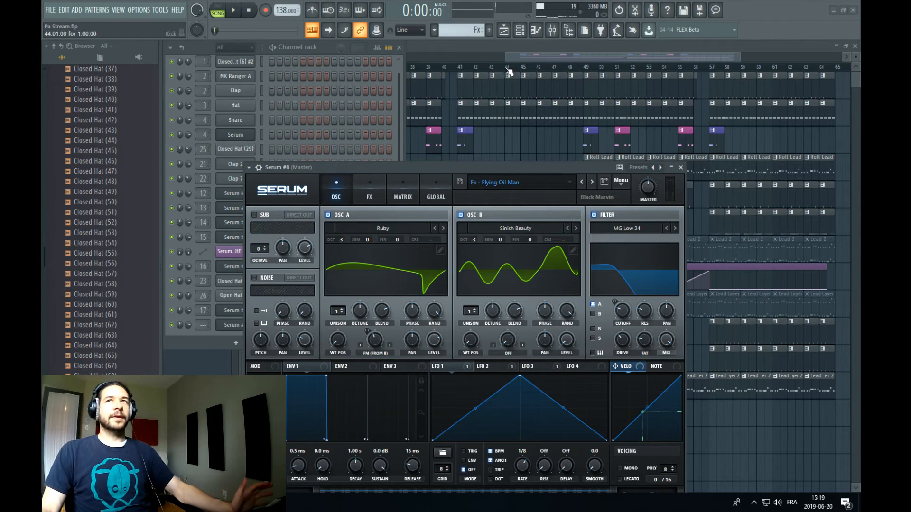
Return to the playlist and play the arrangement from bar 33
{"action": "left_click", "coordinate": [538, 54]}
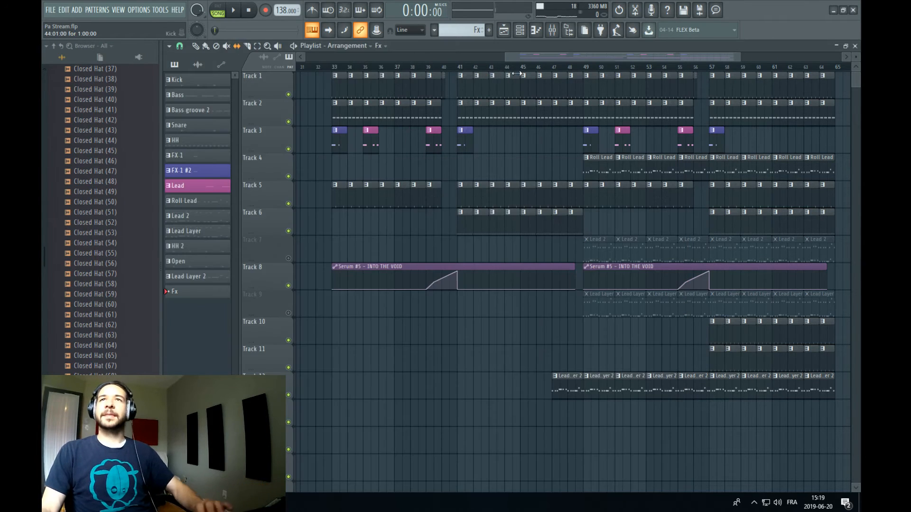
{"action": "left_click", "coordinate": [336, 70]}
{"action": "key", "text": "space"}
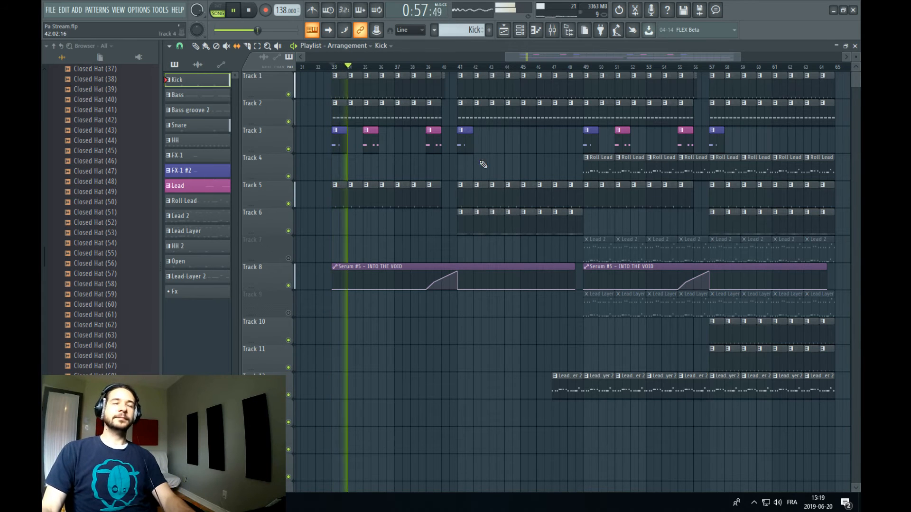
Switch to the Fx pattern and add a one-beat F4 note at its start in the Serum #8 piano roll
{"action": "left_click", "coordinate": [475, 30]}
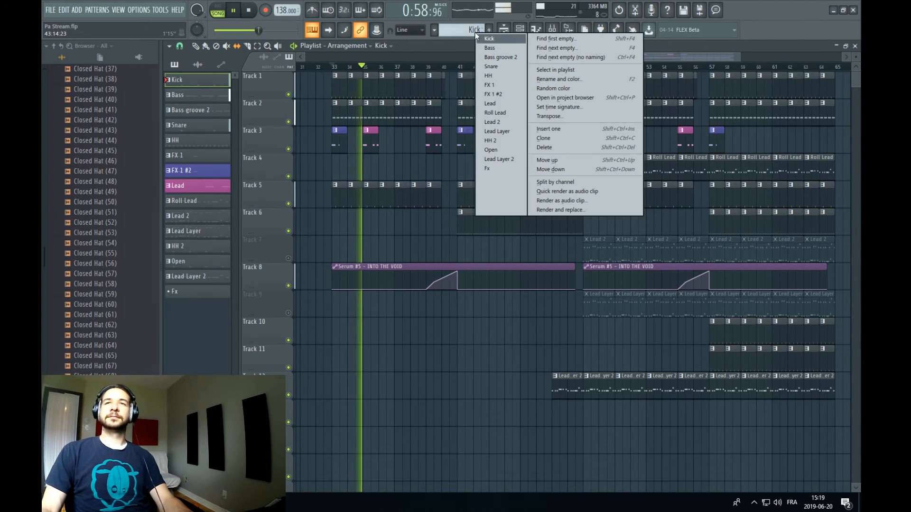
{"action": "left_click", "coordinate": [513, 168]}
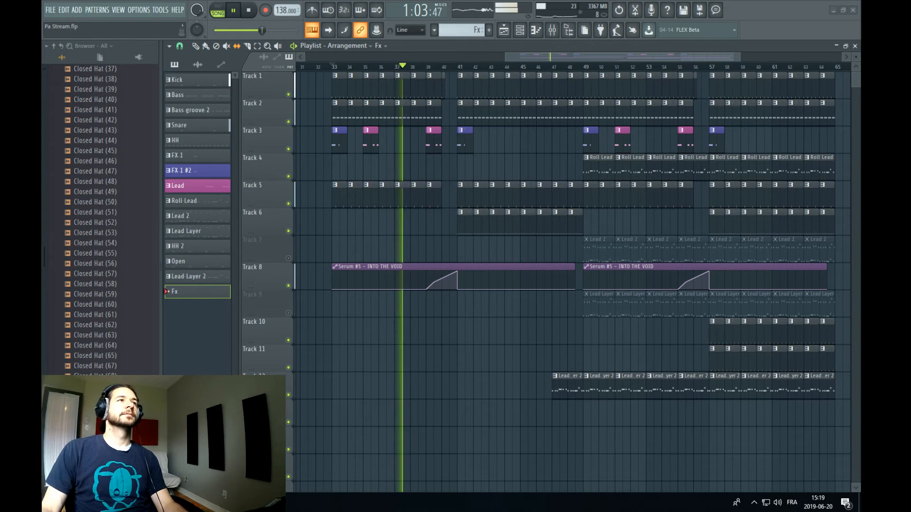
{"action": "left_click", "coordinate": [535, 30]}
{"action": "right_click", "coordinate": [237, 325]}
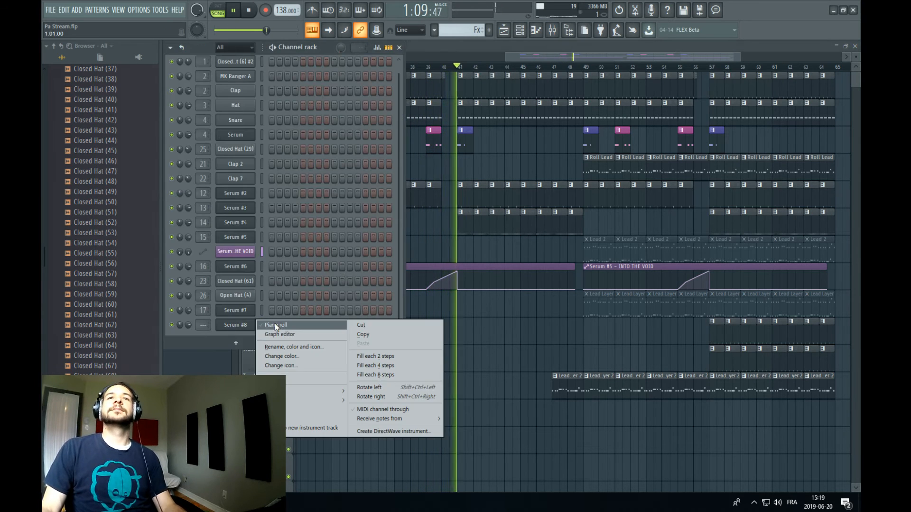
{"action": "left_click", "coordinate": [276, 325]}
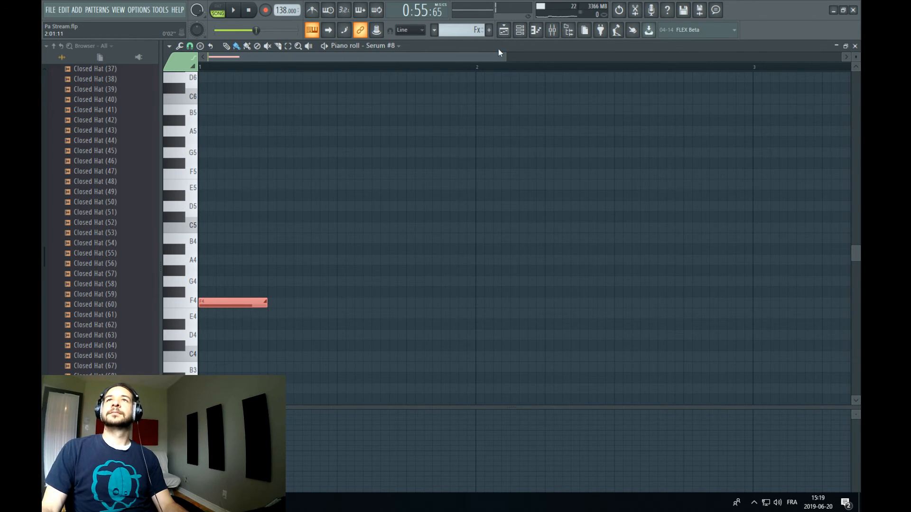
Place an Fx clip midway through bar 42 on Track 4 and play the arrangement from bar 33
{"action": "key", "text": "F5"}
{"action": "key", "text": "space"}
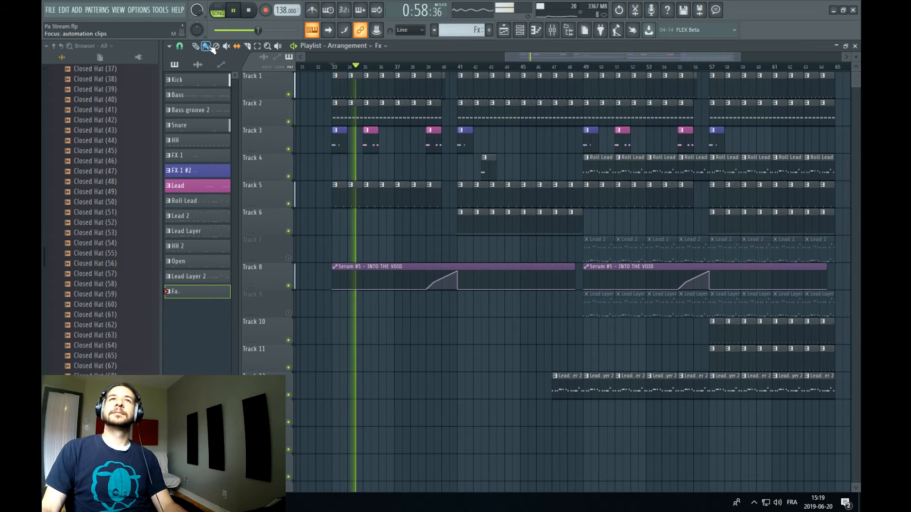
Extend the Fx pattern's F4 note to half a bar, move its clip to the start of bar 42 and play that passage
{"action": "double_click", "coordinate": [483, 159]}
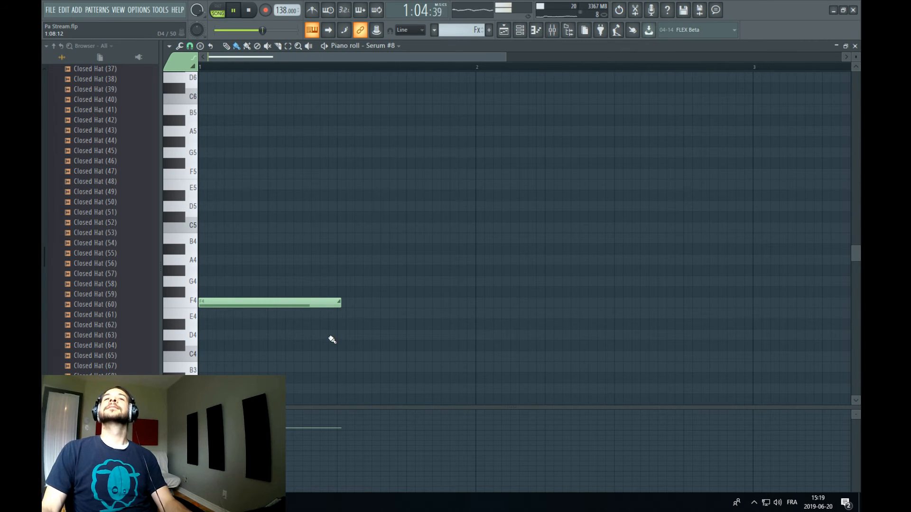
{"action": "left_click", "coordinate": [503, 30]}
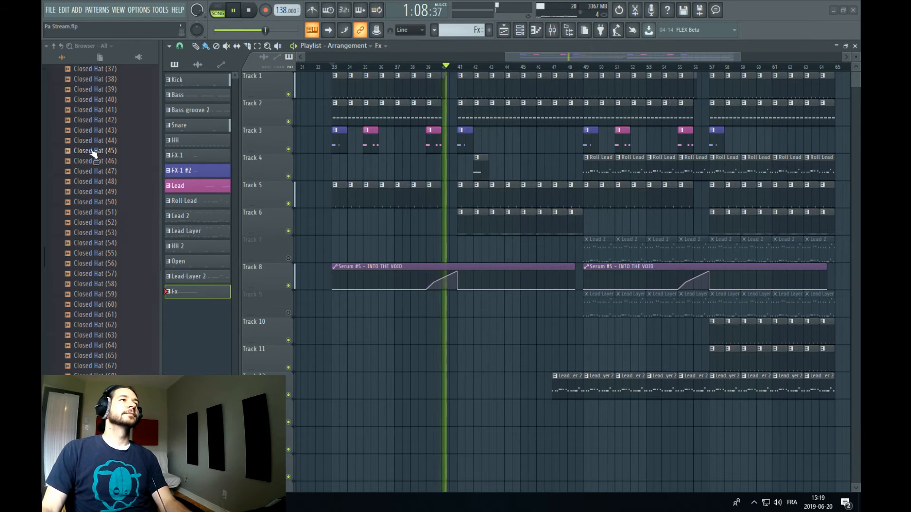
{"action": "left_click_drag", "start_coordinate": [533, 57], "coordinate": [556, 55]}
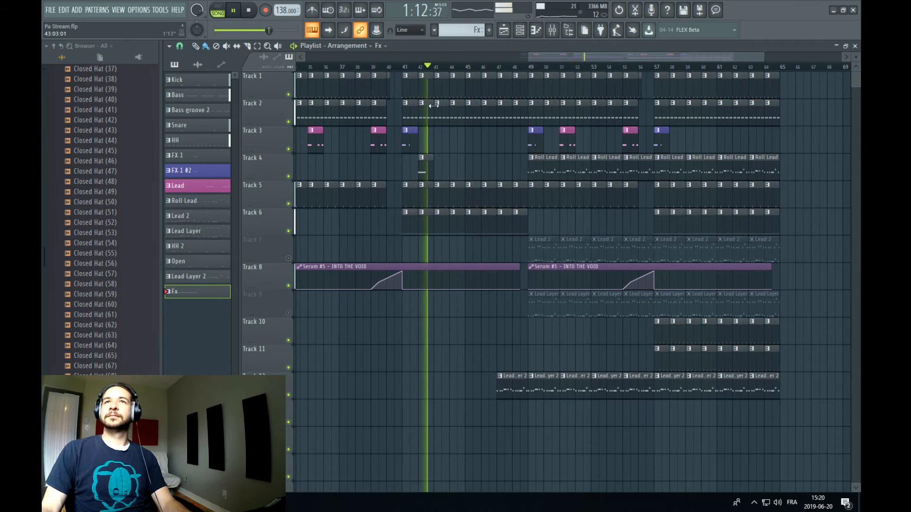
{"action": "key", "text": "space"}
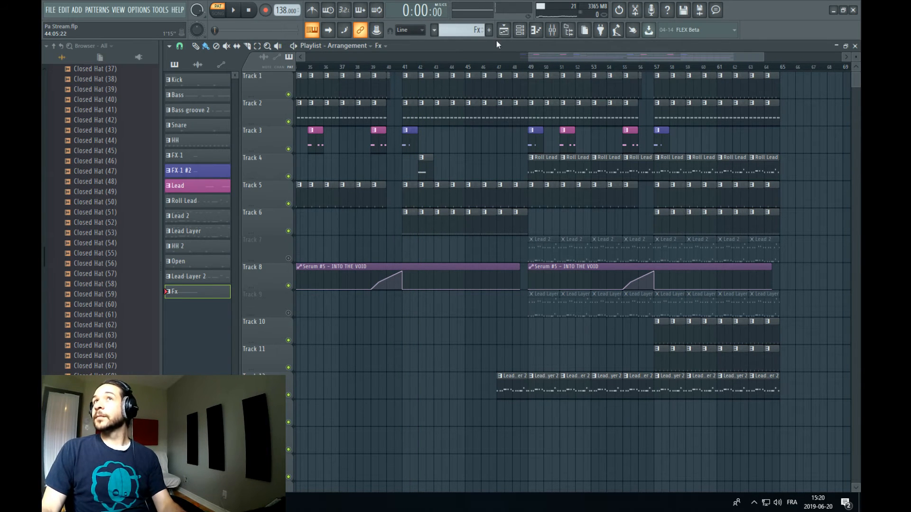
Open the Serum #8 piano roll of the Fx pattern and check the F4 note's properties without changing them
{"action": "left_click", "coordinate": [520, 31]}
{"action": "right_click", "coordinate": [239, 327]}
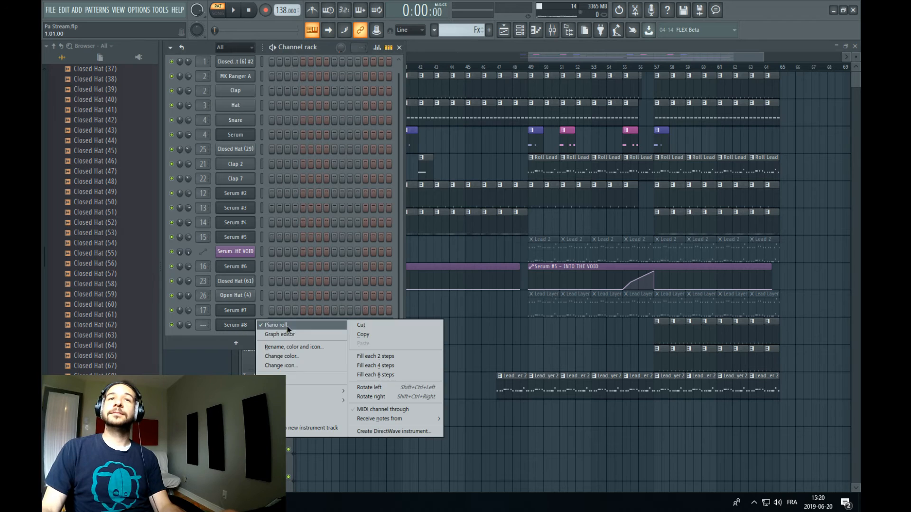
{"action": "left_click", "coordinate": [286, 326]}
{"action": "right_click", "coordinate": [247, 324]}
{"action": "left_click", "coordinate": [271, 323]}
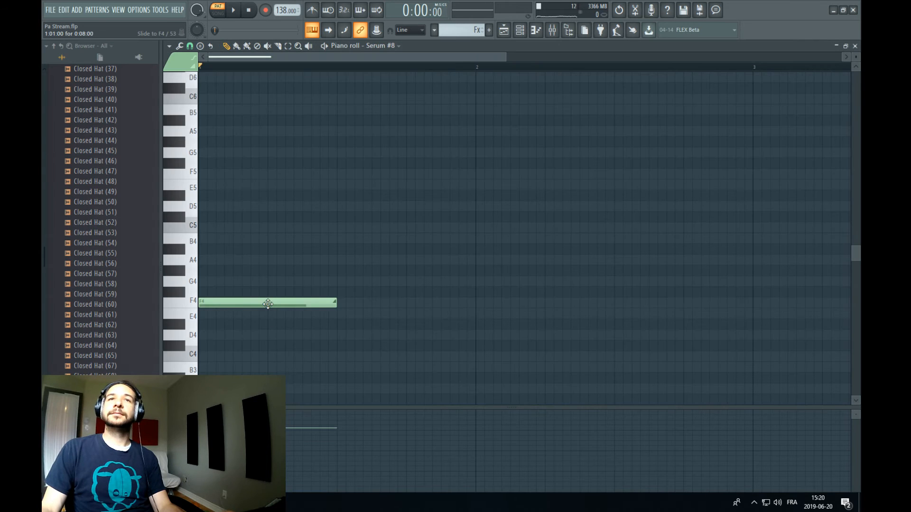
{"action": "double_click", "coordinate": [268, 304]}
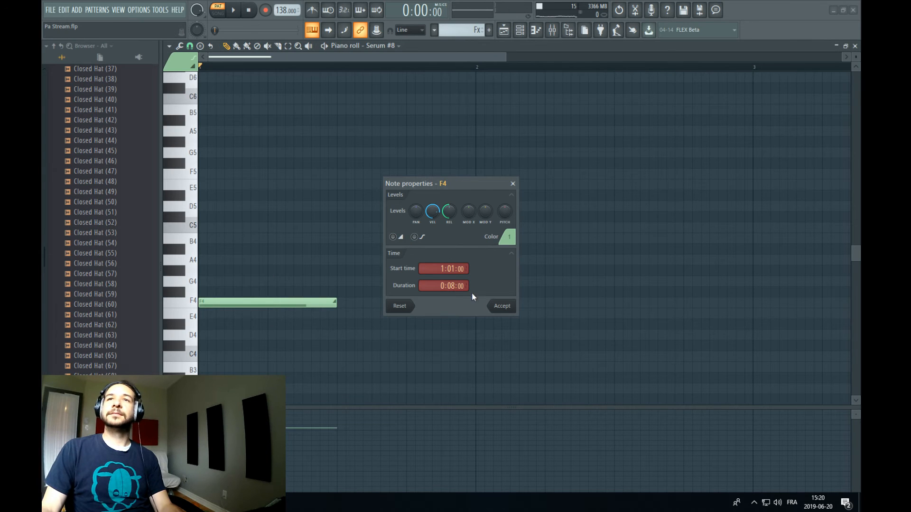
{"action": "left_click", "coordinate": [502, 306]}
Try the F4 note at a full bar's length in the Fx pattern and play the arrangement from bar 41
{"action": "key", "text": "space"}
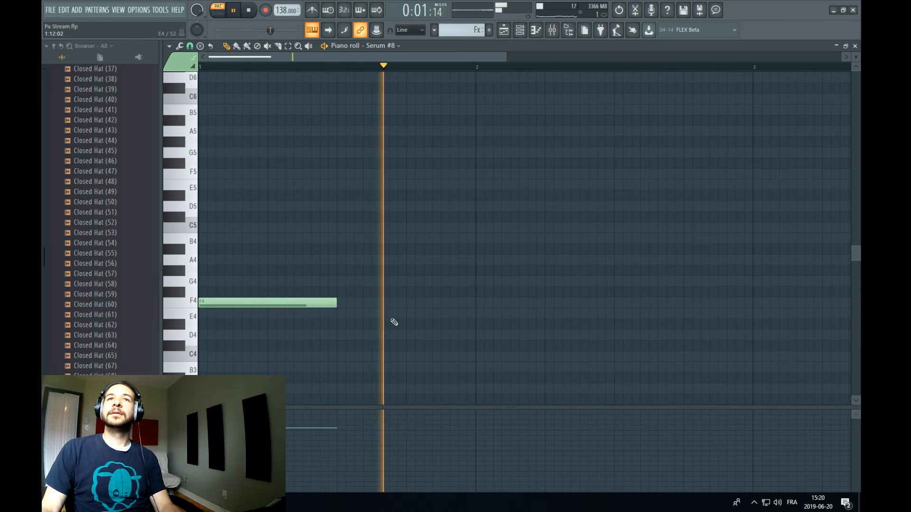
{"action": "key", "text": "space"}
{"action": "left_click_drag", "start_coordinate": [336, 303], "coordinate": [468, 319]}
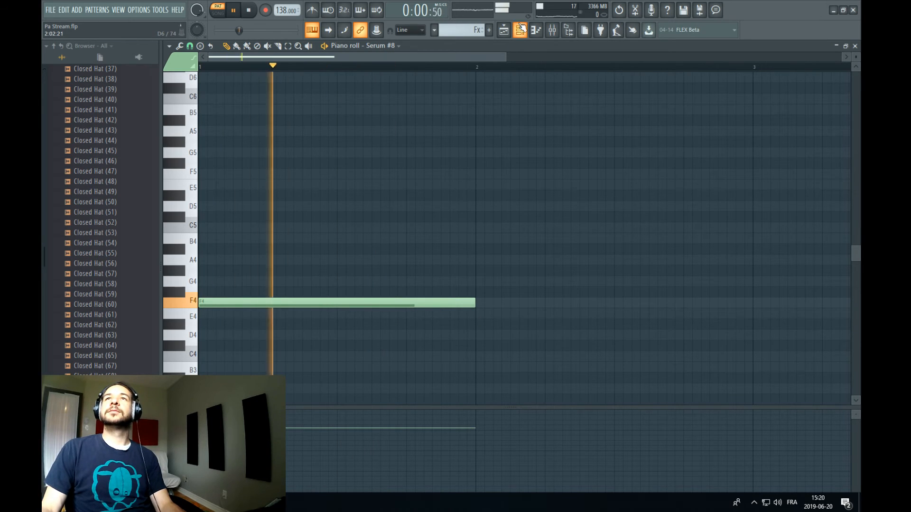
{"action": "left_click", "coordinate": [504, 30]}
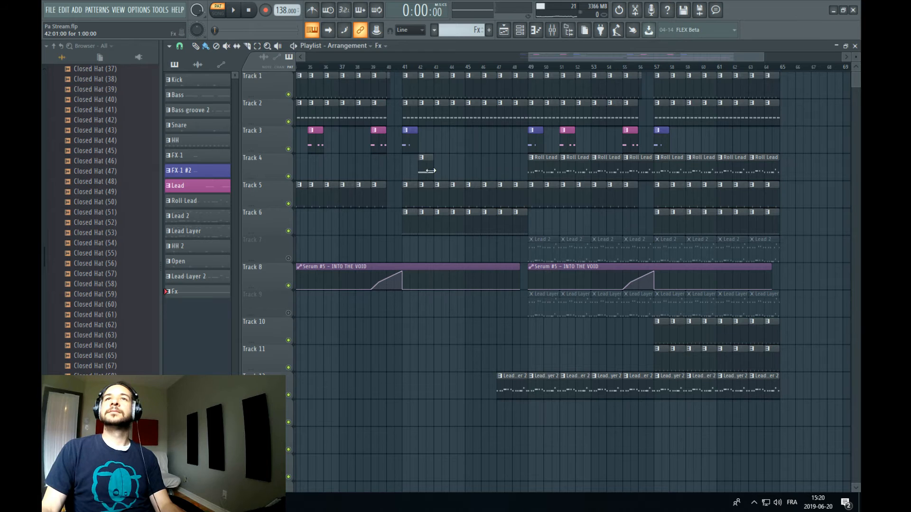
{"action": "left_click", "coordinate": [396, 60]}
{"action": "key", "text": "space"}
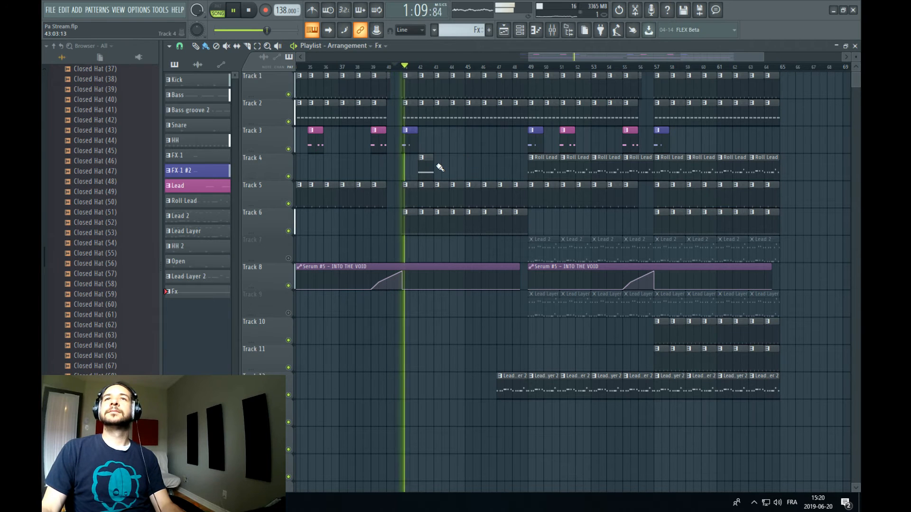
Reopen the Fx clip's notes and shorten the F4 note to half a bar
{"action": "double_click", "coordinate": [417, 161]}
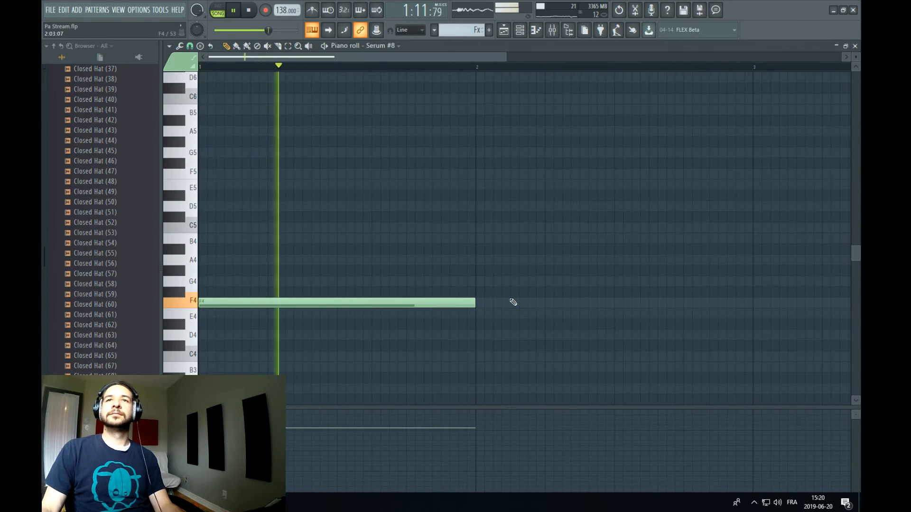
{"action": "left_click_drag", "start_coordinate": [481, 307], "coordinate": [337, 307]}
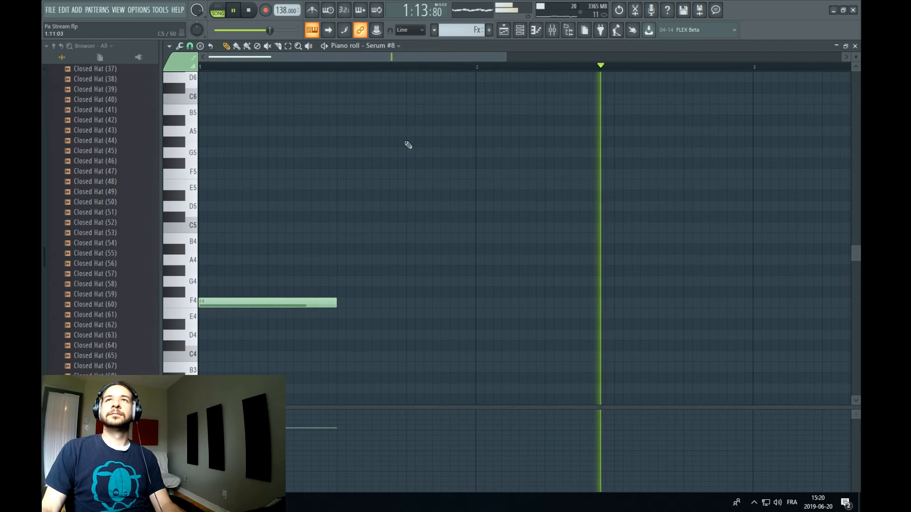
Set the LFO 1 rate of Serum #8 to 1/16 and play the arrangement from bar 41 in the playlist
{"action": "left_click", "coordinate": [504, 31]}
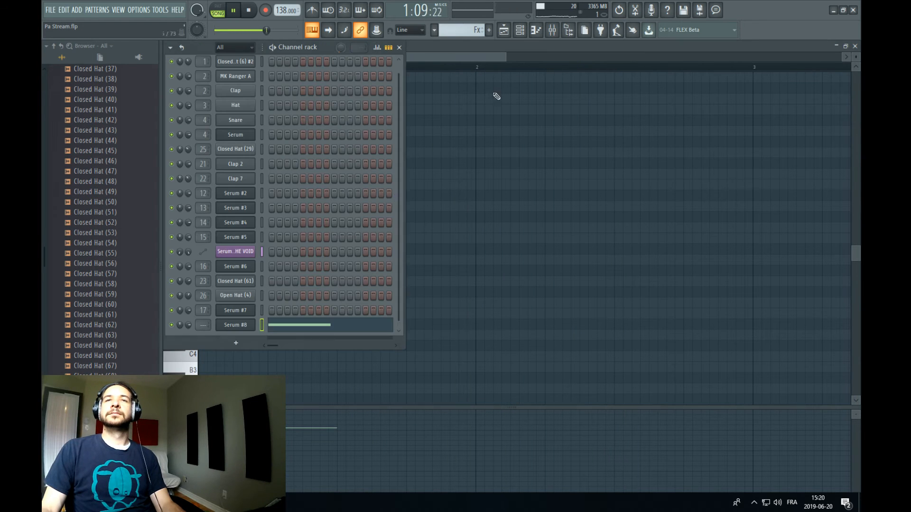
{"action": "left_click", "coordinate": [252, 324]}
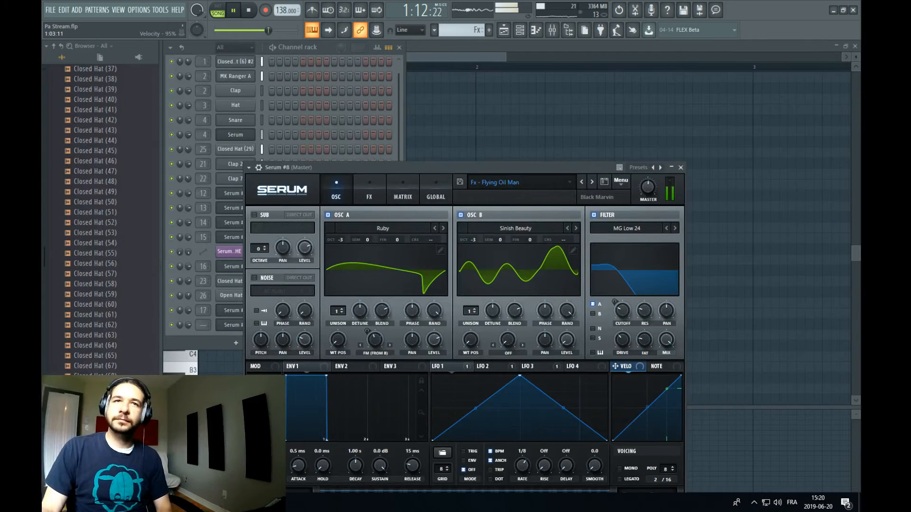
{"action": "key", "text": "space"}
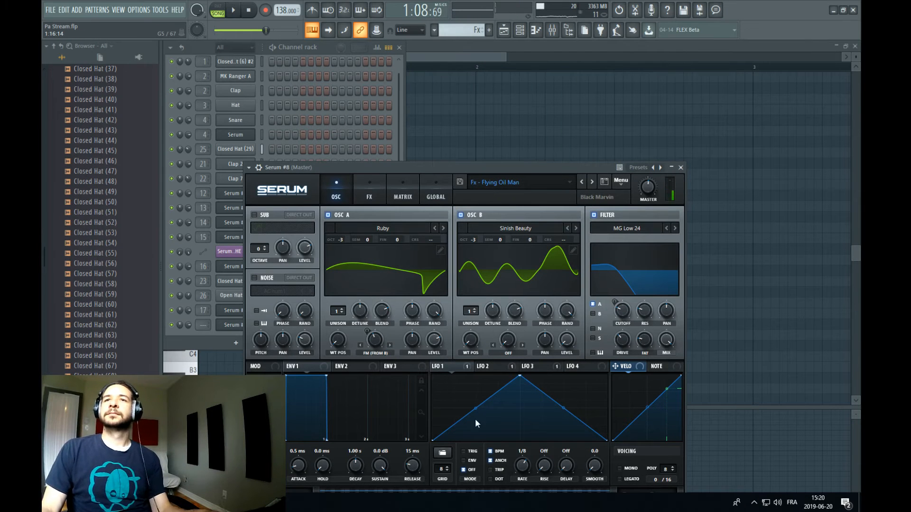
{"action": "left_click", "coordinate": [488, 367]}
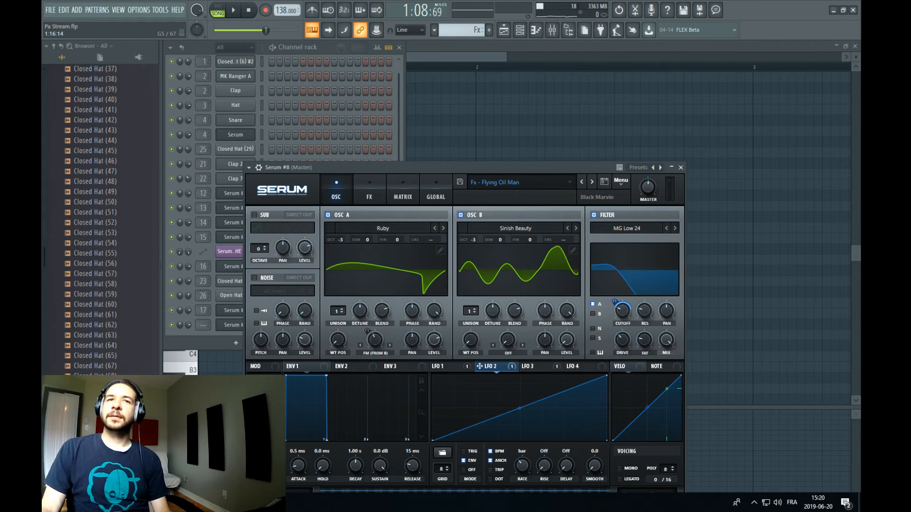
{"action": "left_click", "coordinate": [447, 367]}
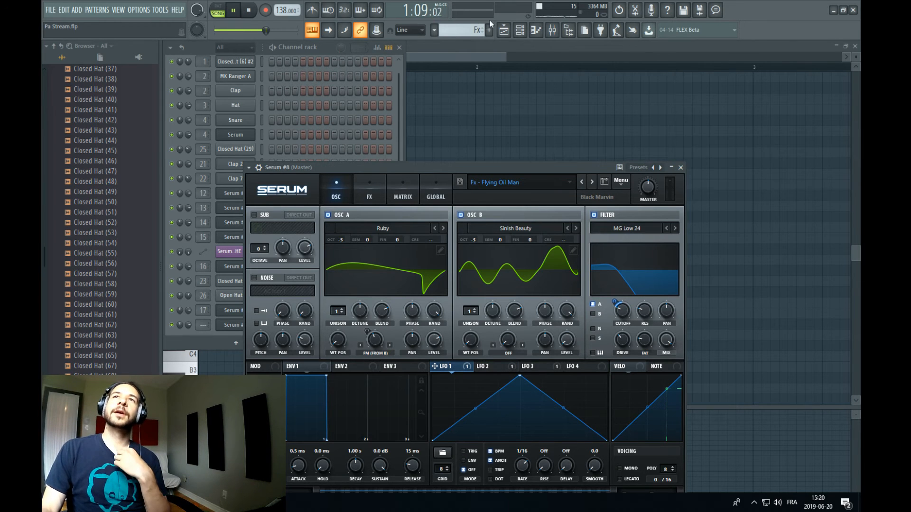
{"action": "left_click", "coordinate": [522, 31]}
{"action": "left_click", "coordinate": [510, 30]}
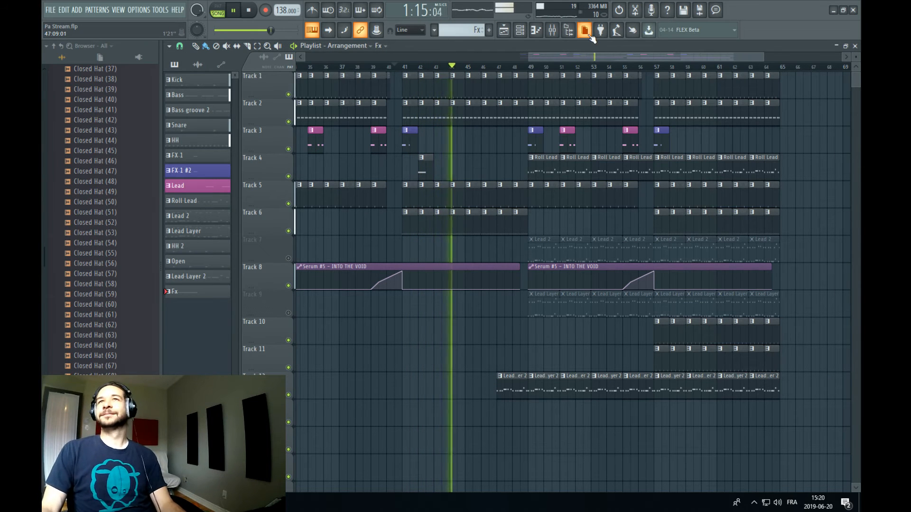
Route the Serum #8 channel to mixer insert 6 and play the arrangement from bar 41
{"action": "key", "text": "F9"}
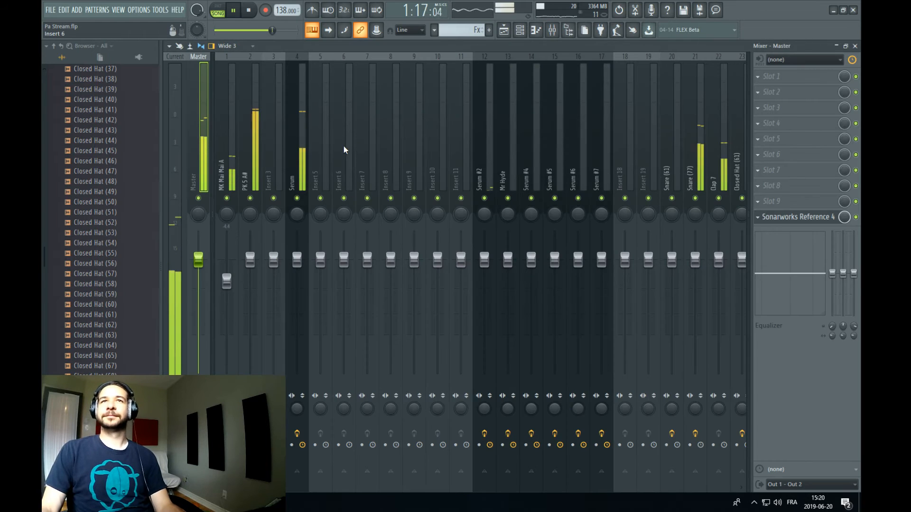
{"action": "key", "text": "space"}
{"action": "right_click", "coordinate": [343, 149]}
{"action": "left_click", "coordinate": [495, 134]}
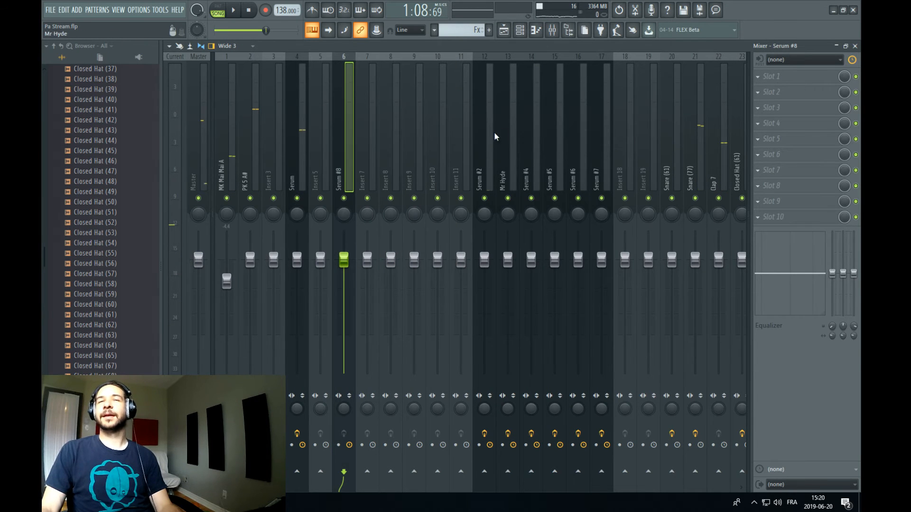
{"action": "key", "text": "F5"}
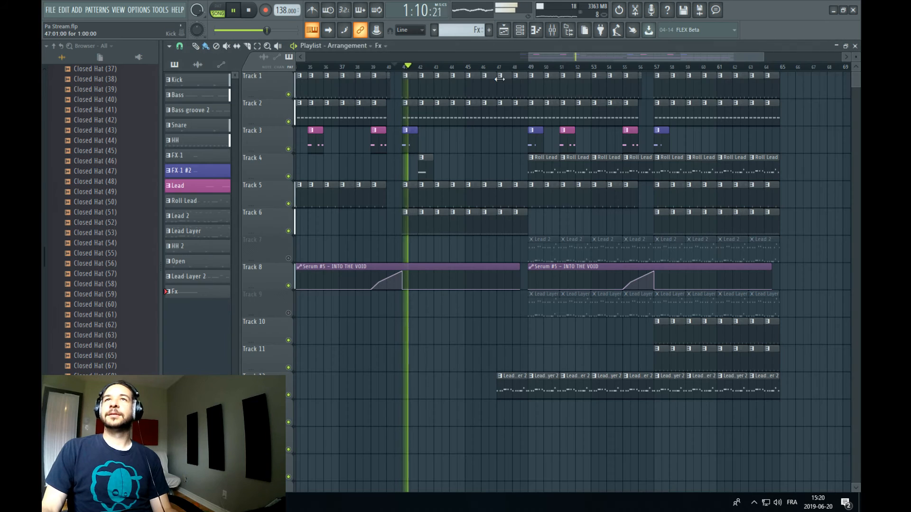
Load ColourCopy into the first effect slot of the Serum #8 mixer track and replay the arrangement in the playlist
{"action": "key", "text": "F9"}
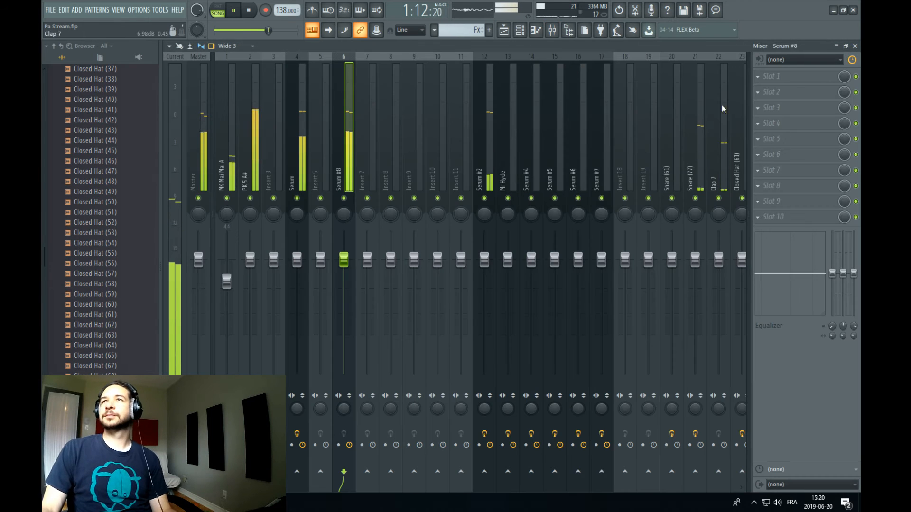
{"action": "left_click", "coordinate": [797, 76]}
{"action": "mouse_move", "coordinate": [802, 90]}
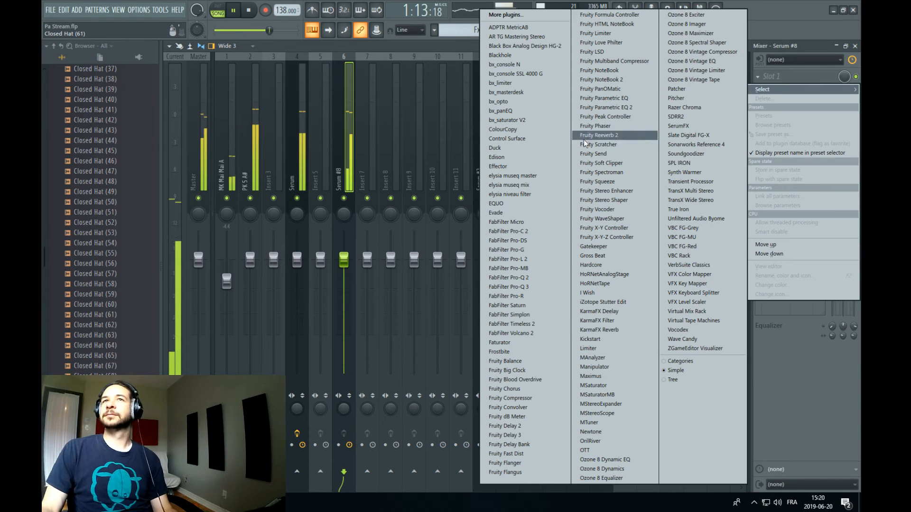
{"action": "left_click", "coordinate": [540, 132]}
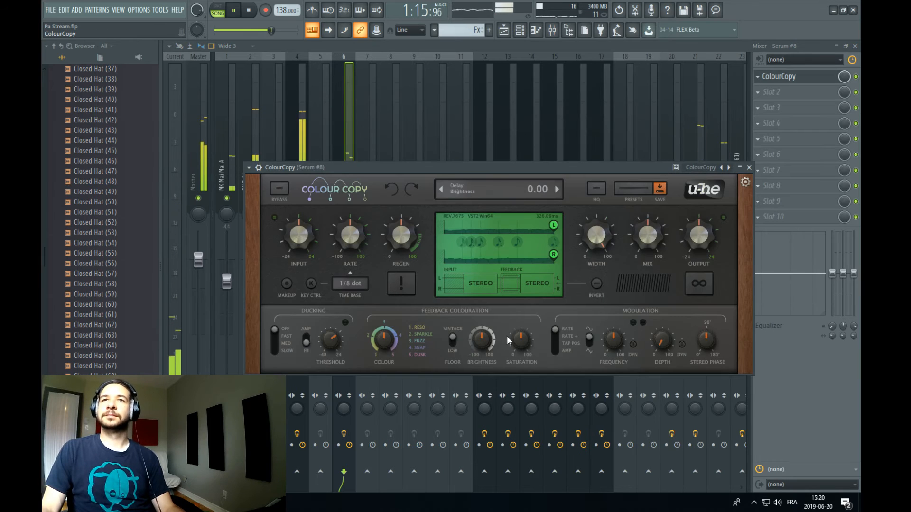
{"action": "left_click", "coordinate": [453, 340]}
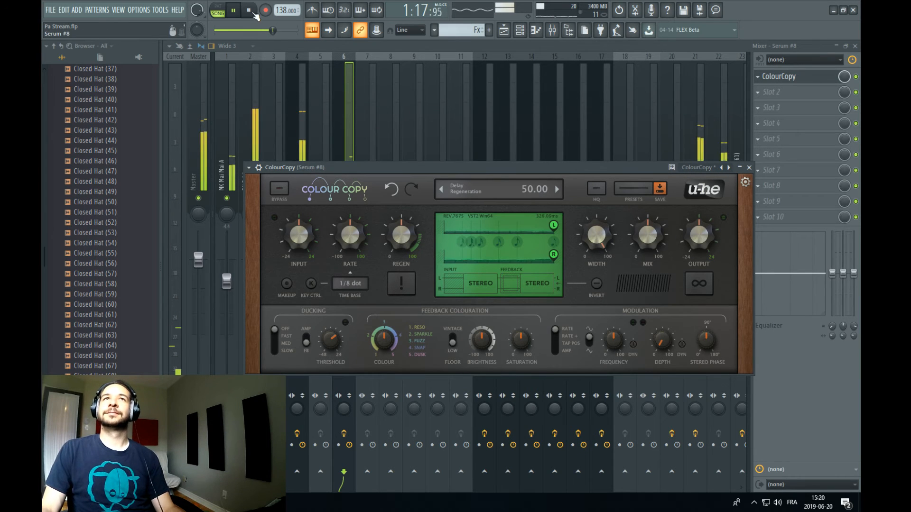
{"action": "left_click", "coordinate": [246, 10]}
{"action": "left_click", "coordinate": [505, 30]}
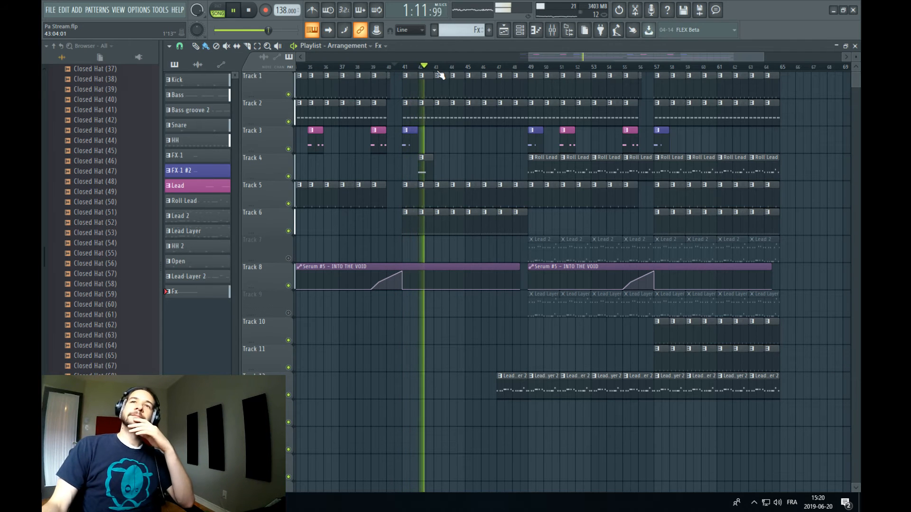
Set the right delay tap of ColourCopy on the Serum #8 mixer track to 97 and stop playback
{"action": "left_click", "coordinate": [558, 31]}
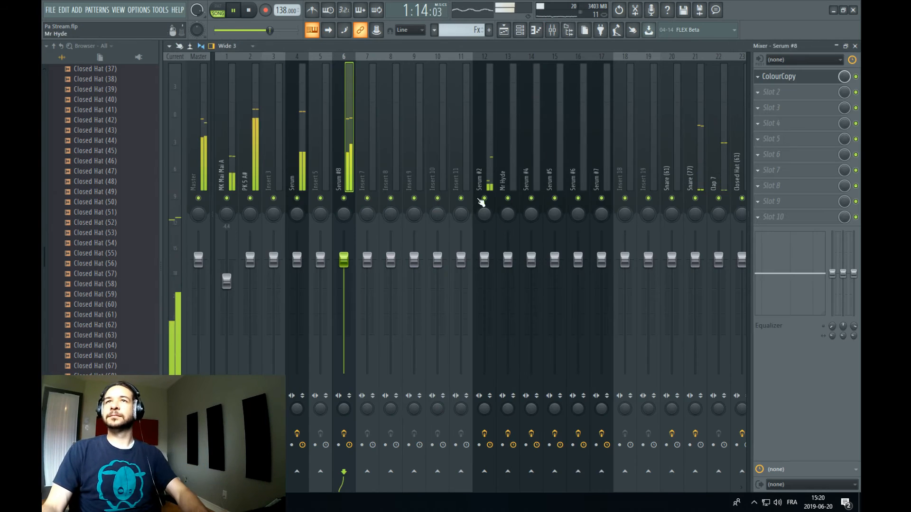
{"action": "left_click", "coordinate": [787, 78]}
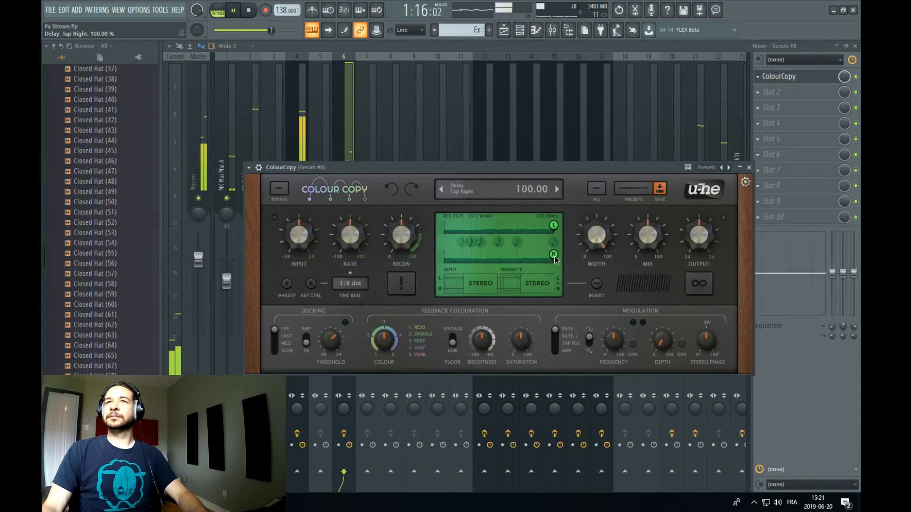
{"action": "left_click_drag", "start_coordinate": [553, 258], "coordinate": [549, 256]}
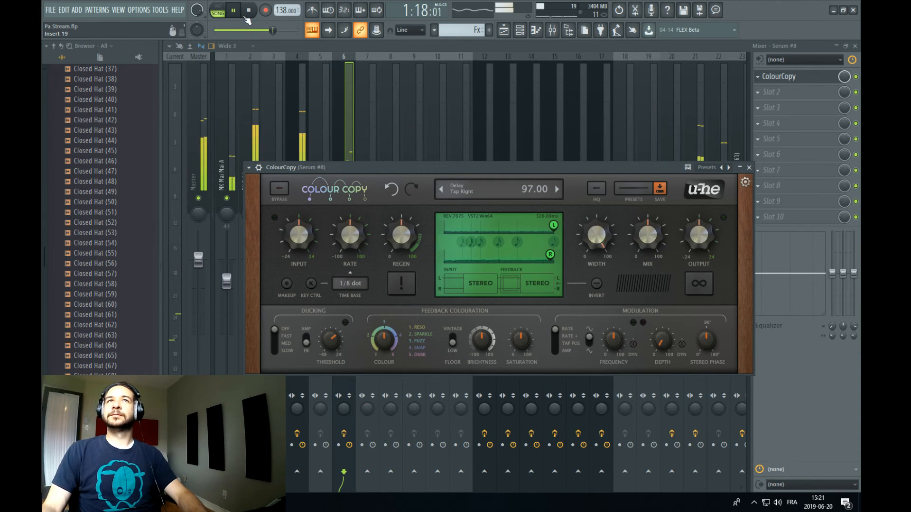
{"action": "left_click", "coordinate": [248, 10]}
Add FabFilter Pro-Q 3 in the second effect slot of Serum #8 with a 72 dB/oct low cut at about 200 Hz
{"action": "left_click", "coordinate": [771, 92]}
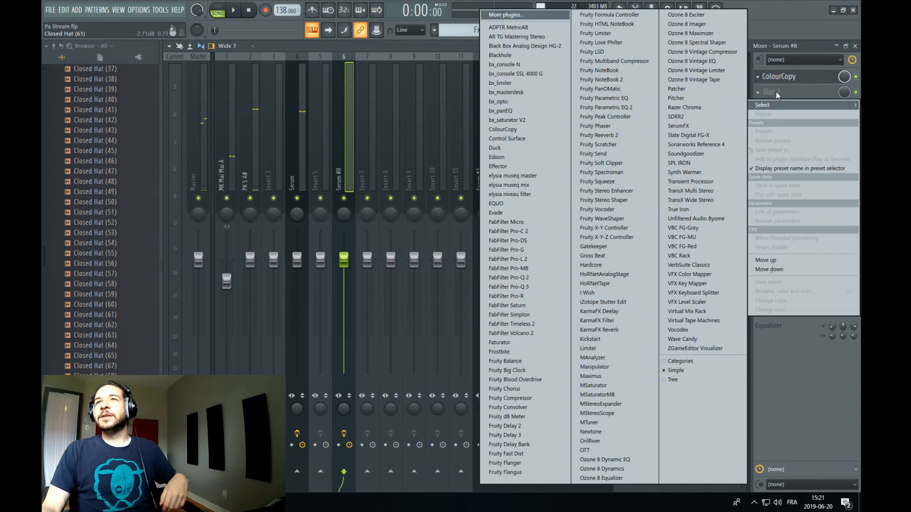
{"action": "left_click", "coordinate": [539, 287]}
{"action": "left_click_drag", "start_coordinate": [290, 285], "coordinate": [419, 299]}
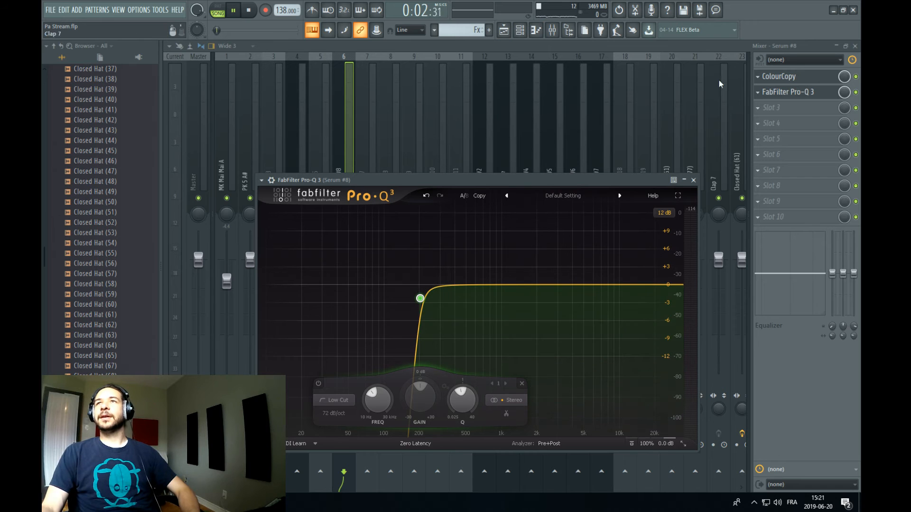
Add Duck in the third effect slot of Serum #8 and load its user preset Synth
{"action": "left_click", "coordinate": [797, 112]}
{"action": "left_click", "coordinate": [521, 144]}
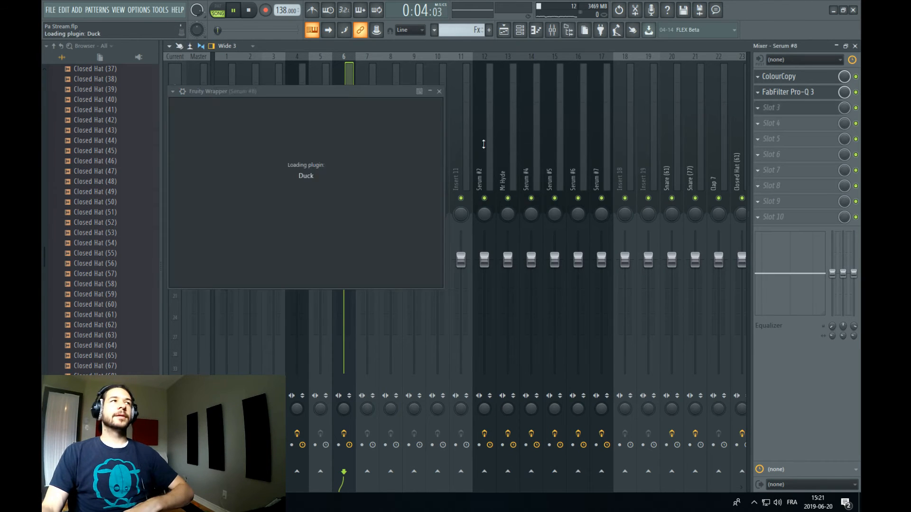
{"action": "key", "text": "space"}
{"action": "left_click", "coordinate": [350, 109]}
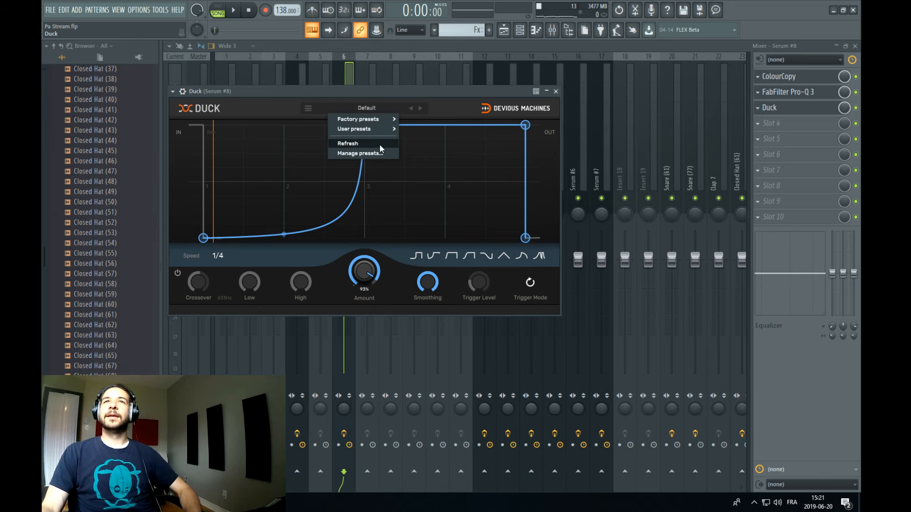
{"action": "mouse_move", "coordinate": [382, 130]}
{"action": "left_click", "coordinate": [418, 147]}
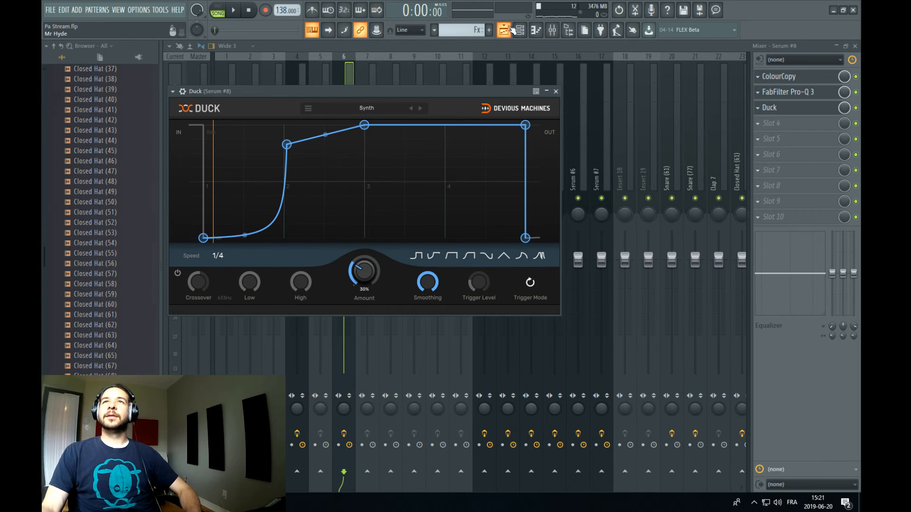
Play the arrangement from bar 41 and check the Serum #8 track in the mixer, then return to the playlist and stop
{"action": "left_click", "coordinate": [510, 30]}
{"action": "key", "text": "space"}
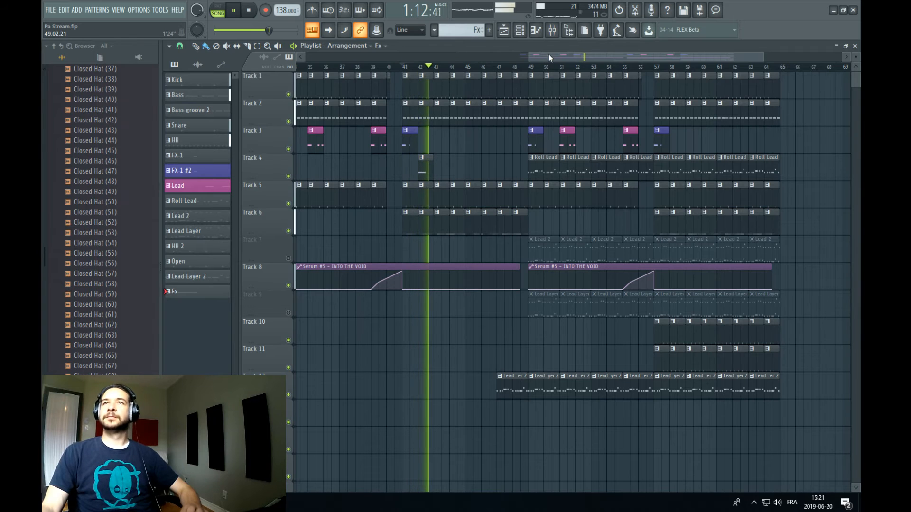
{"action": "left_click", "coordinate": [553, 33]}
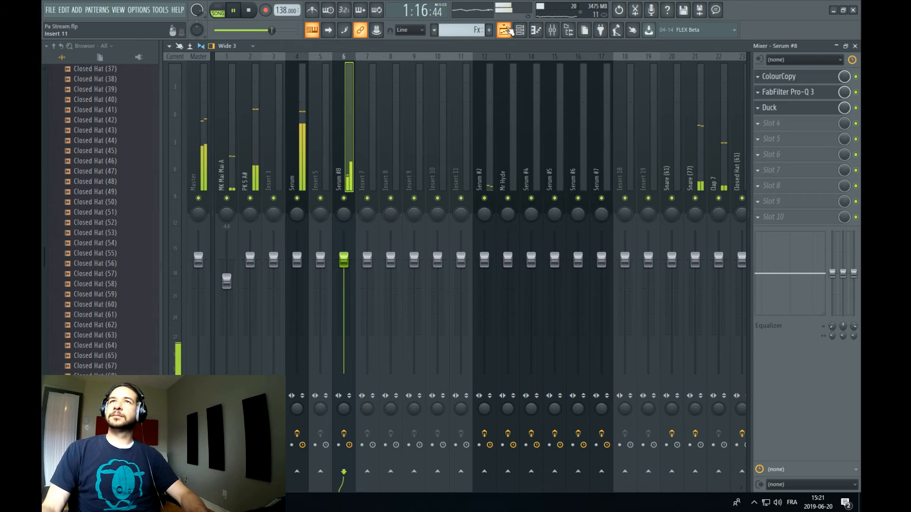
{"action": "left_click", "coordinate": [504, 30]}
{"action": "key", "text": "space"}
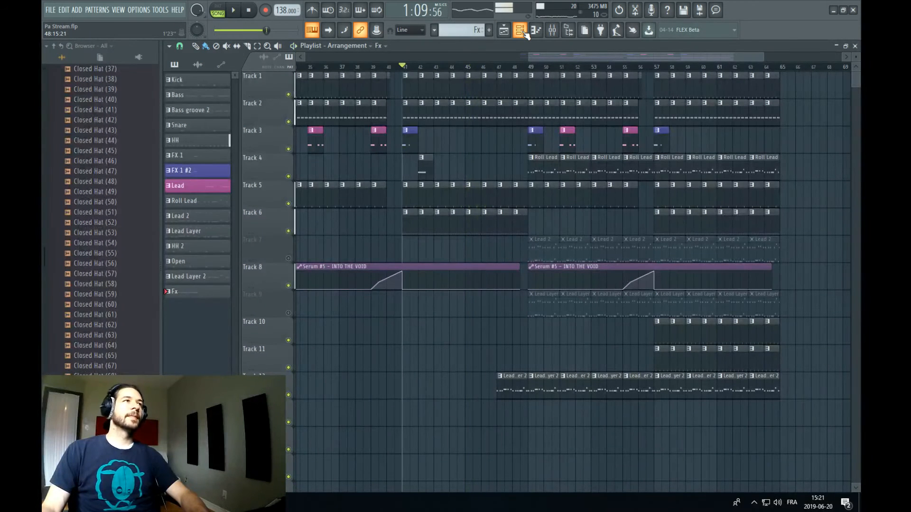
Create a new pattern named Fx 2
{"action": "left_click", "coordinate": [522, 31]}
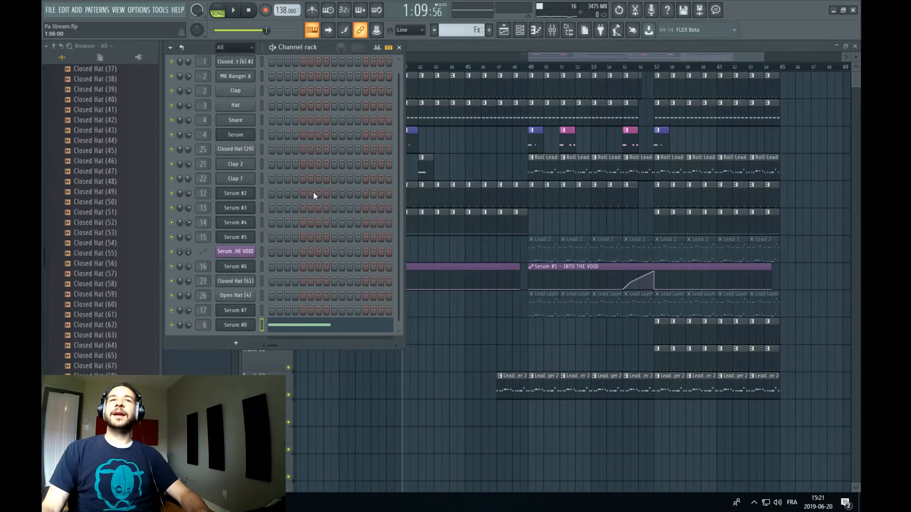
{"action": "left_click", "coordinate": [489, 31]}
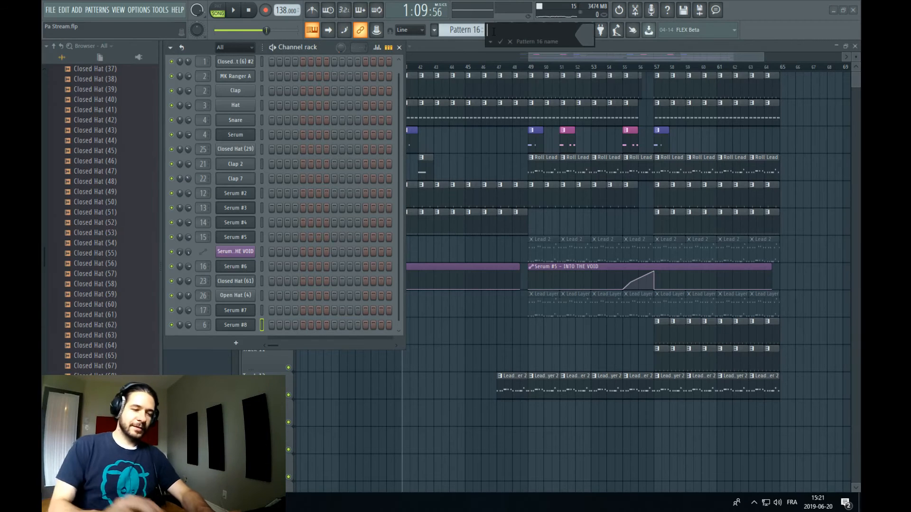
{"action": "type", "text": "Fx 2"}
{"action": "key", "text": "Return"}
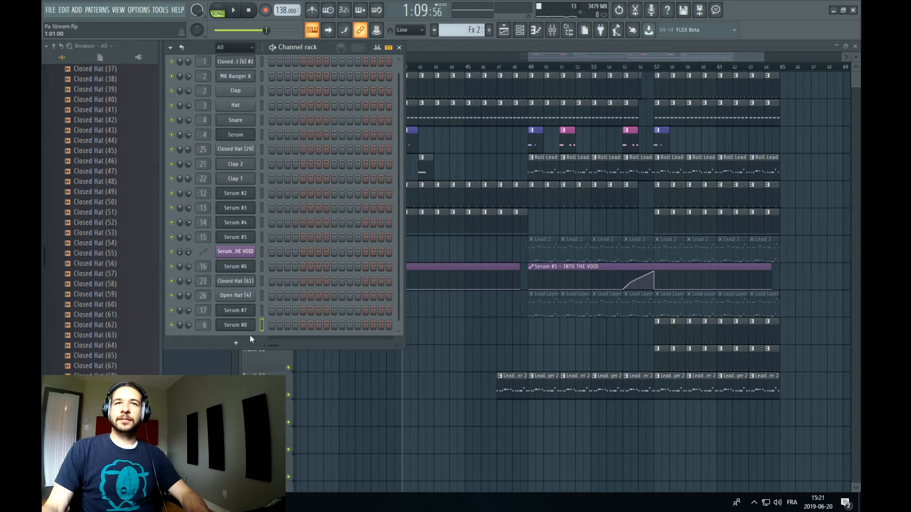
{"action": "left_click", "coordinate": [236, 344]}
{"action": "left_click", "coordinate": [246, 369]}
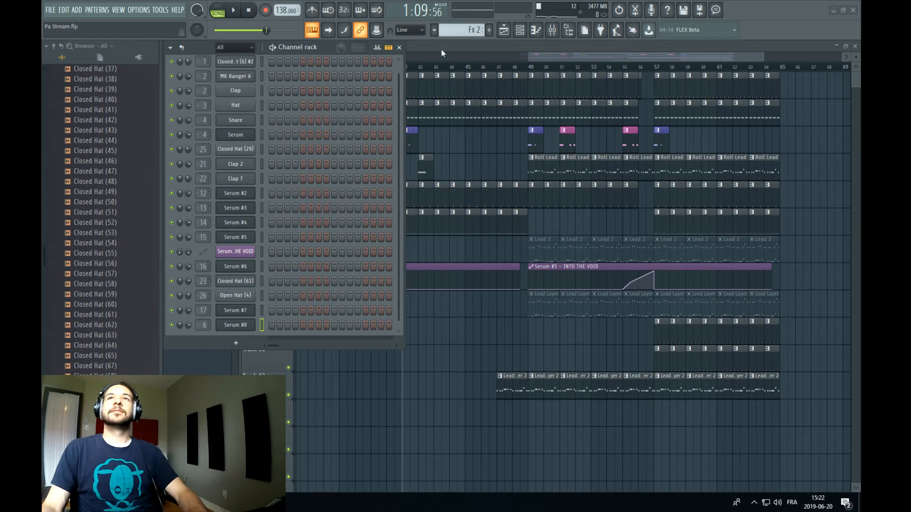
Replay the arrangement from bar 41, open the Serum #8 instrument and stop playback
{"action": "key", "text": "F6"}
{"action": "key", "text": "space"}
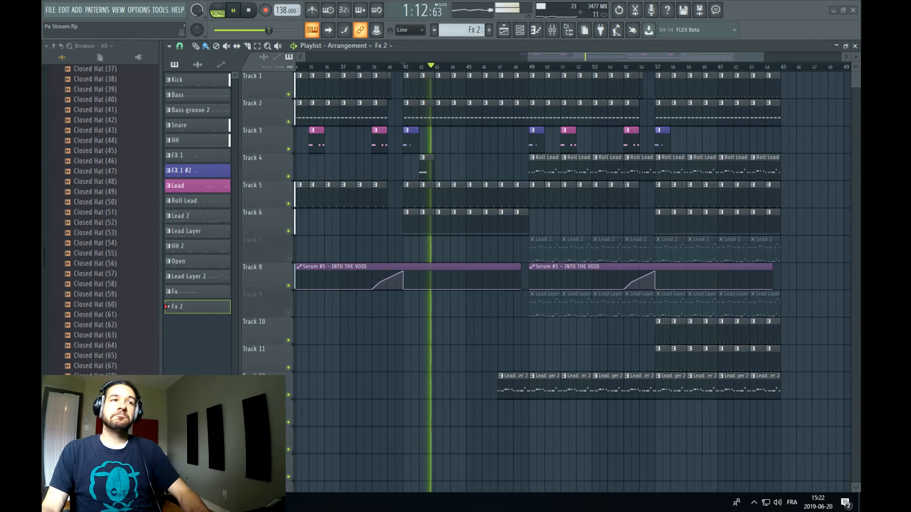
{"action": "left_click", "coordinate": [536, 31]}
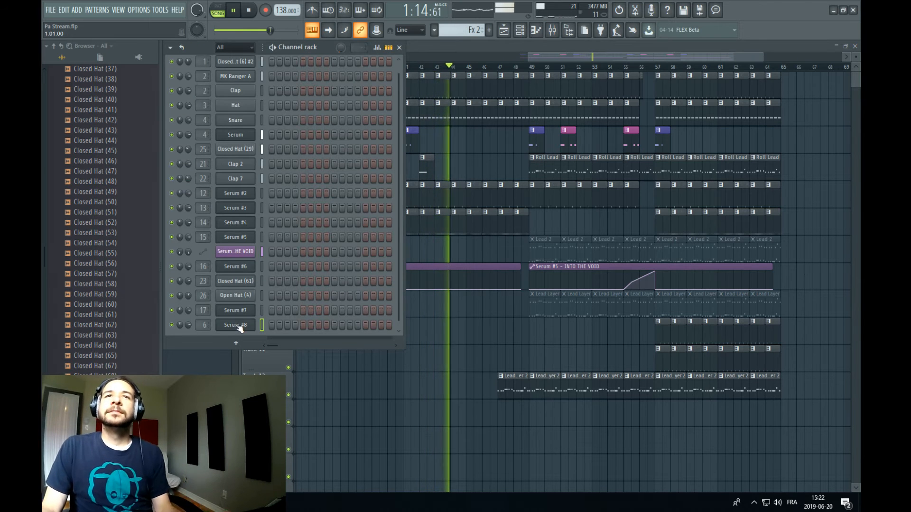
{"action": "left_click", "coordinate": [240, 325]}
{"action": "key", "text": "space"}
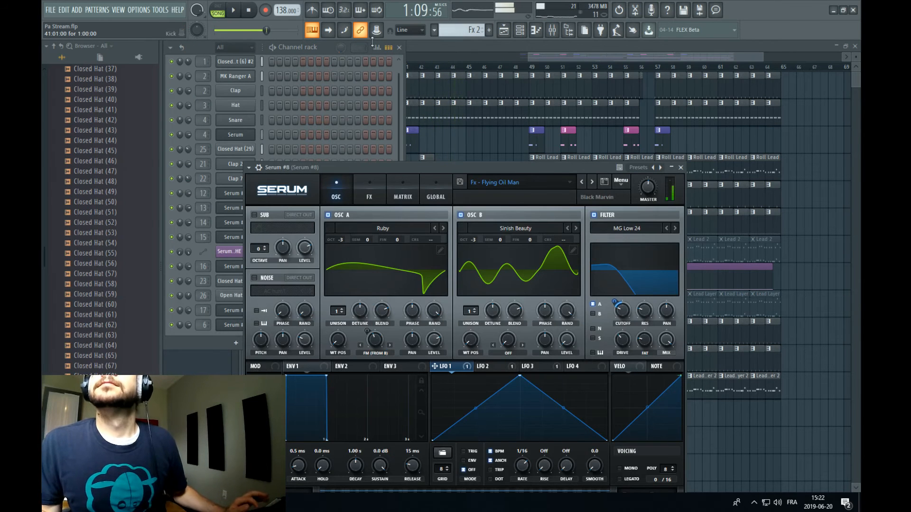
{"action": "left_click", "coordinate": [557, 57]}
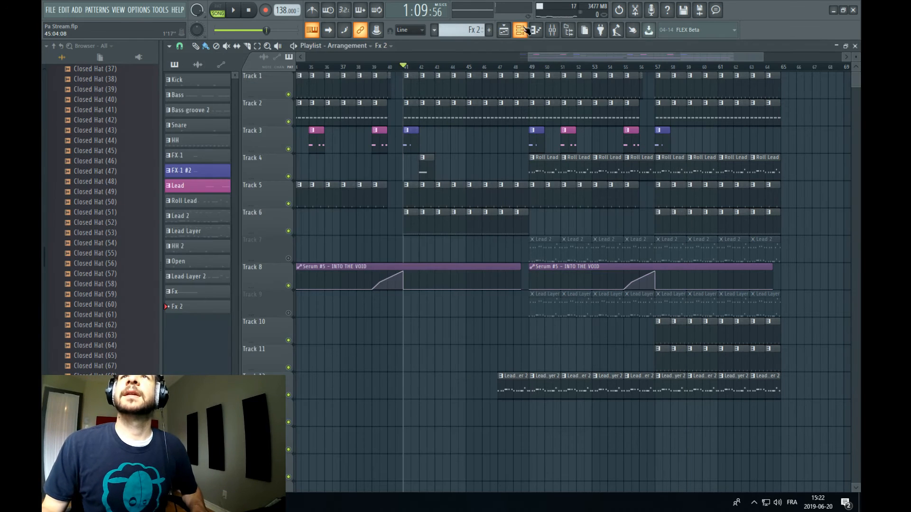
{"action": "key", "text": "F6"}
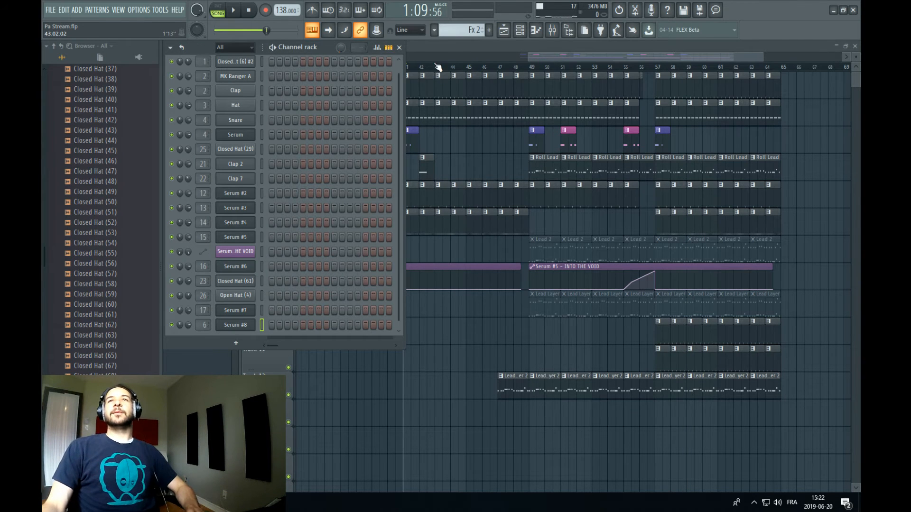
{"action": "key", "text": "F6"}
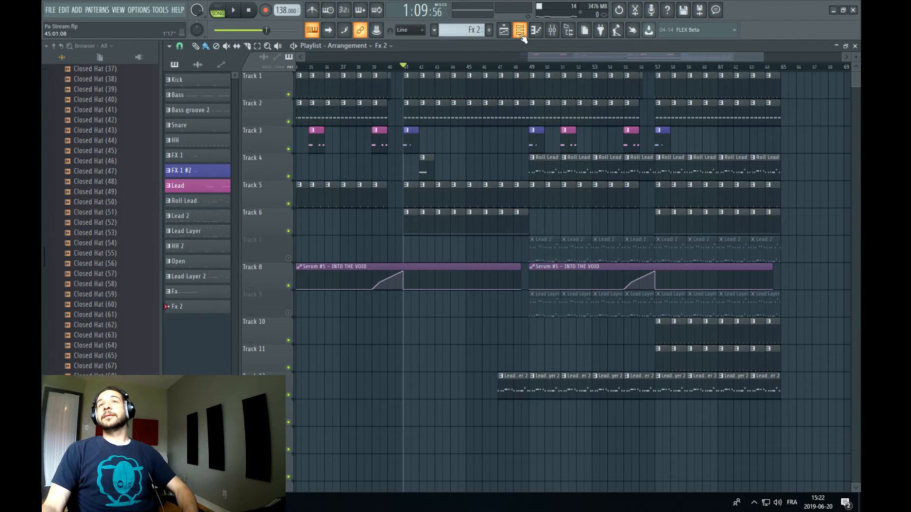
{"action": "left_click", "coordinate": [520, 33]}
{"action": "right_click", "coordinate": [247, 327]}
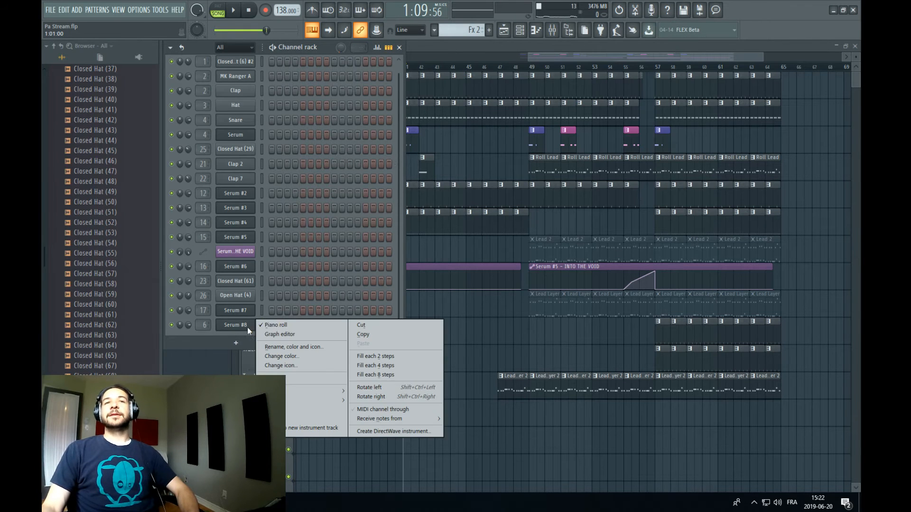
{"action": "left_click", "coordinate": [280, 324]}
{"action": "right_click", "coordinate": [249, 325]}
{"action": "left_click", "coordinate": [280, 323]}
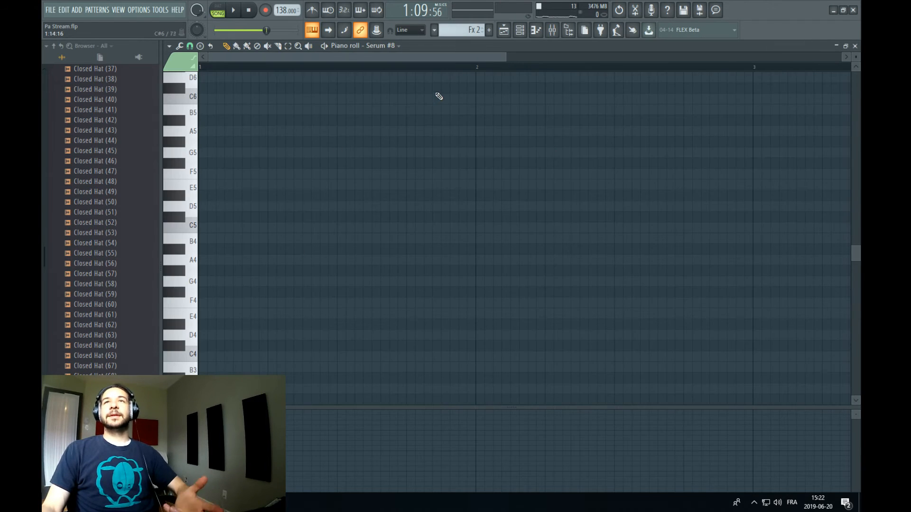
{"action": "left_click", "coordinate": [524, 31]}
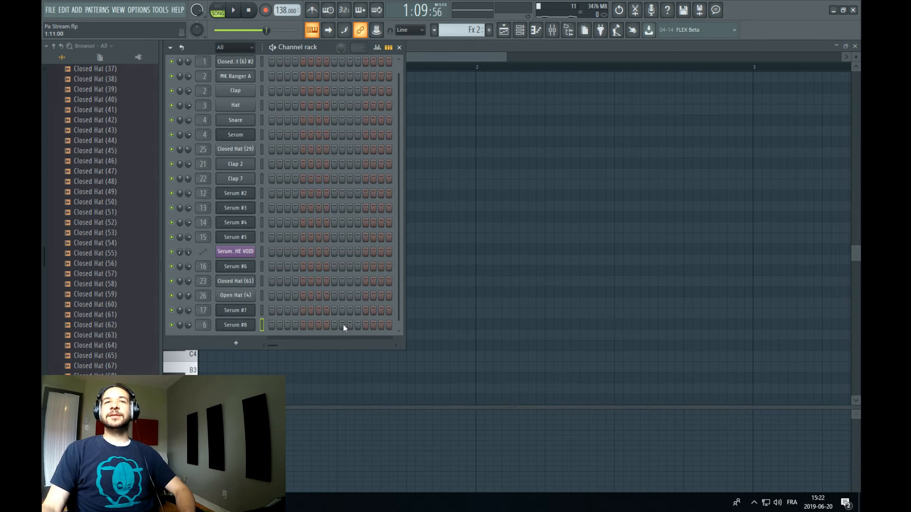
{"action": "right_click", "coordinate": [246, 328]}
{"action": "left_click", "coordinate": [285, 324]}
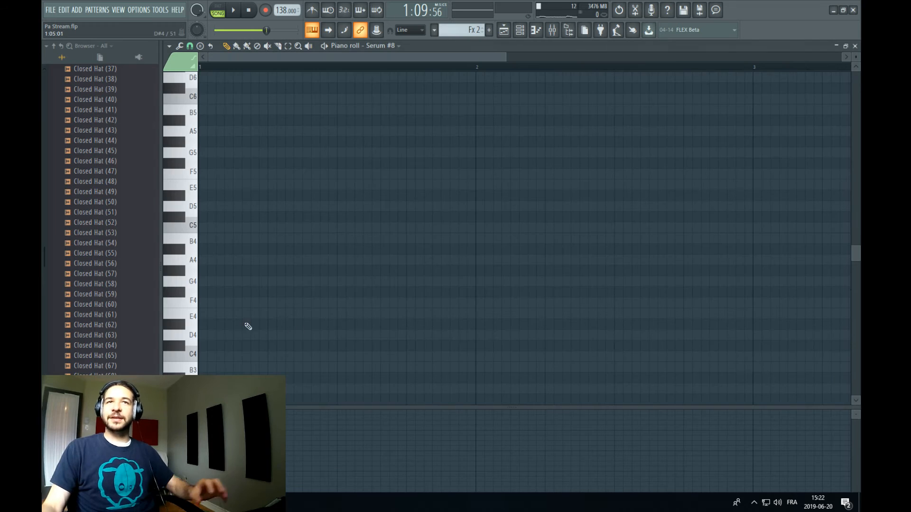
{"action": "left_click", "coordinate": [520, 30]}
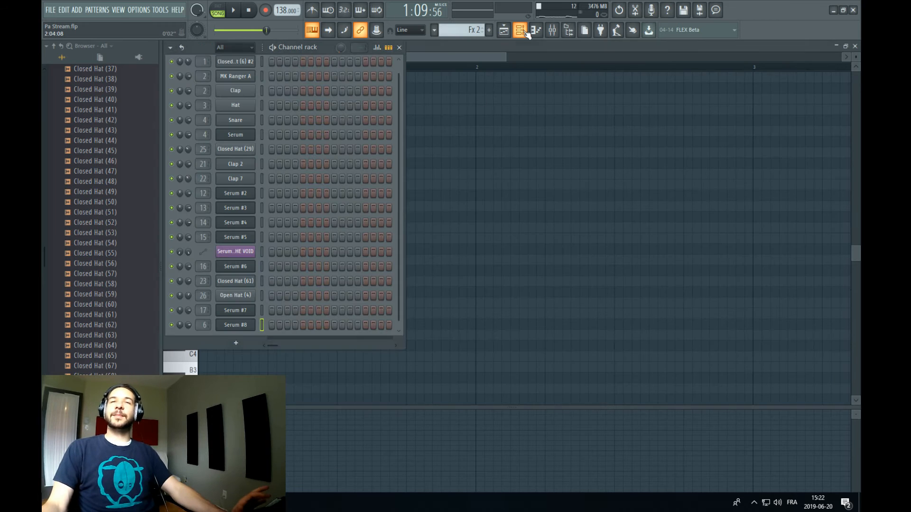
Audition Serum #8 while varying its Zip and Band Reject macros and set the LFO 1 rate to 1/8
{"action": "left_click", "coordinate": [239, 327]}
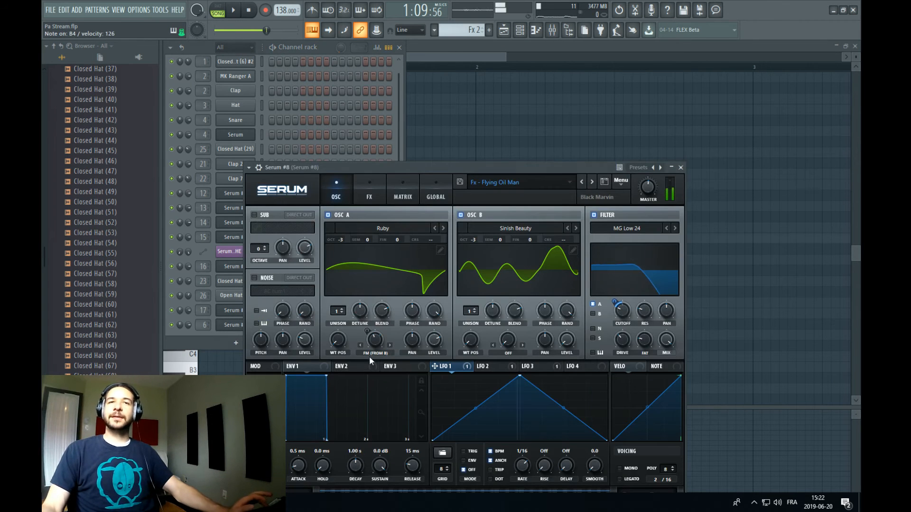
{"action": "left_click_drag", "start_coordinate": [266, 417], "coordinate": [274, 375]}
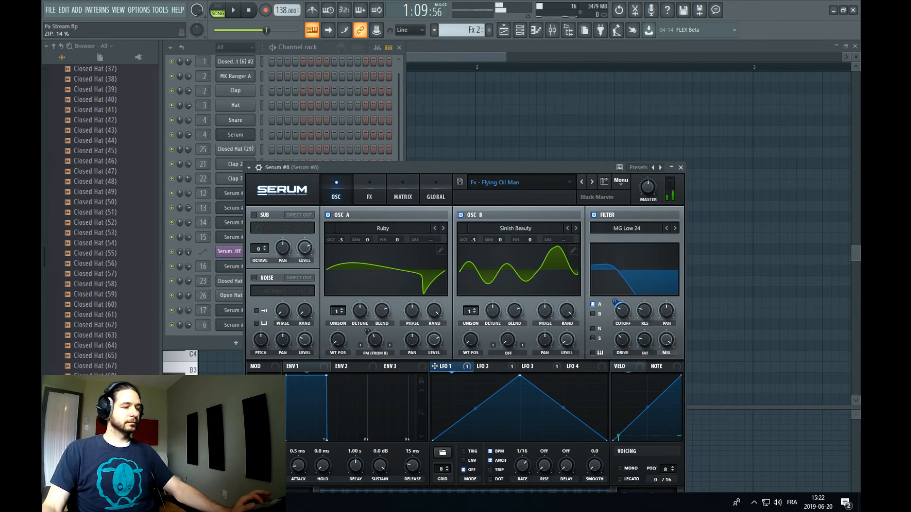
{"action": "left_click_drag", "start_coordinate": [264, 460], "coordinate": [263, 349]}
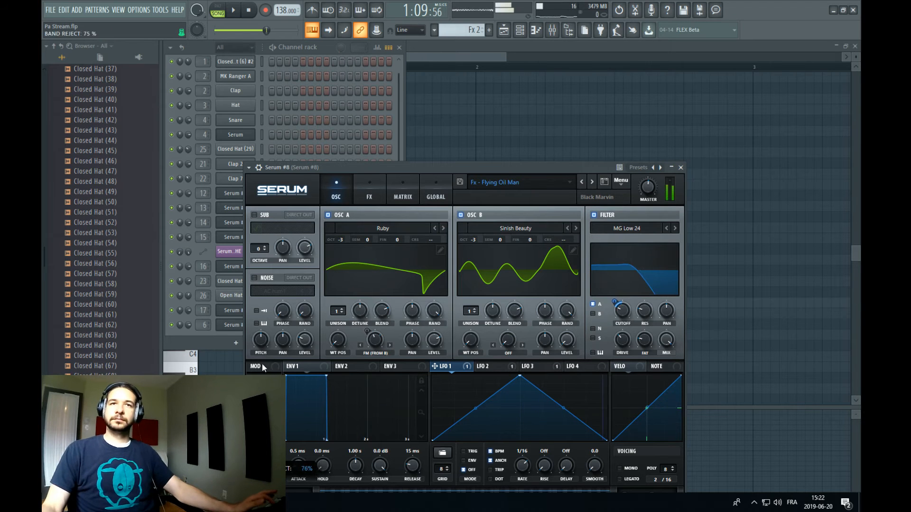
{"action": "left_click_drag", "start_coordinate": [263, 477], "coordinate": [259, 356]}
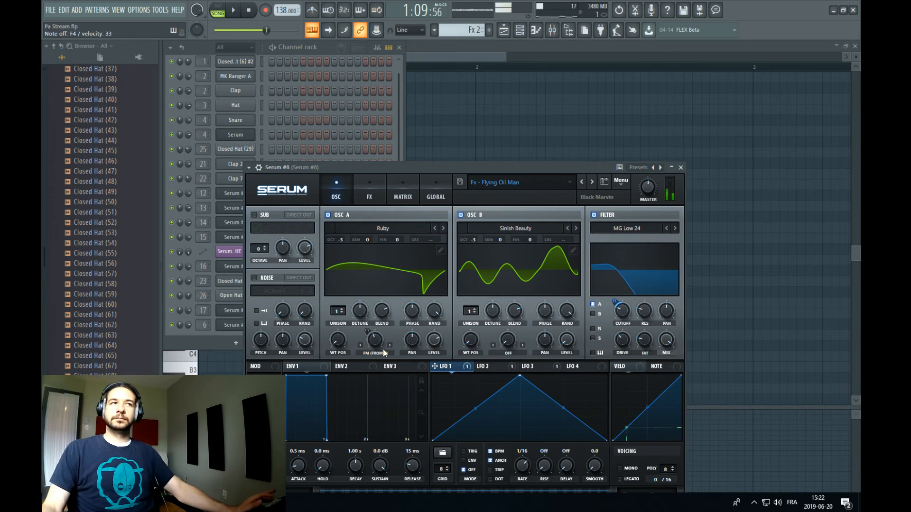
{"action": "left_click_drag", "start_coordinate": [522, 466], "coordinate": [519, 482]}
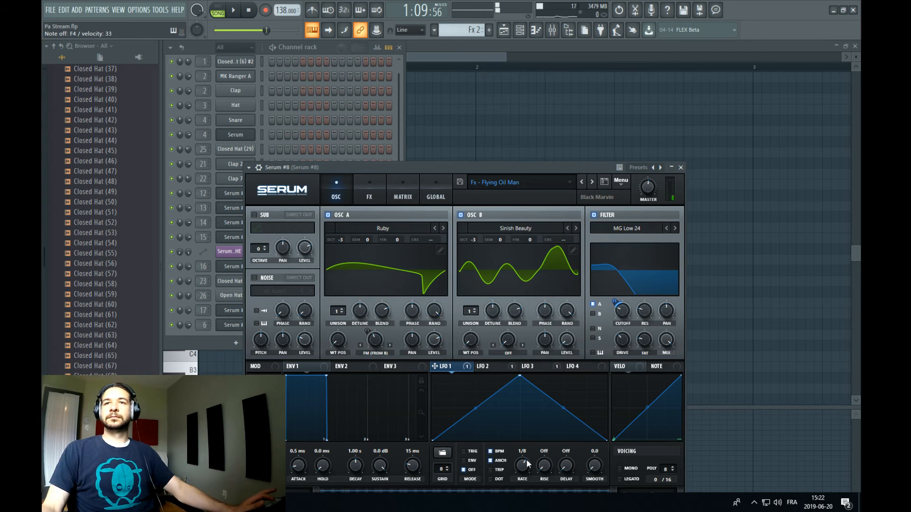
Listen to the playlist arrangement again from bar 41 and stop playback
{"action": "left_click", "coordinate": [504, 32]}
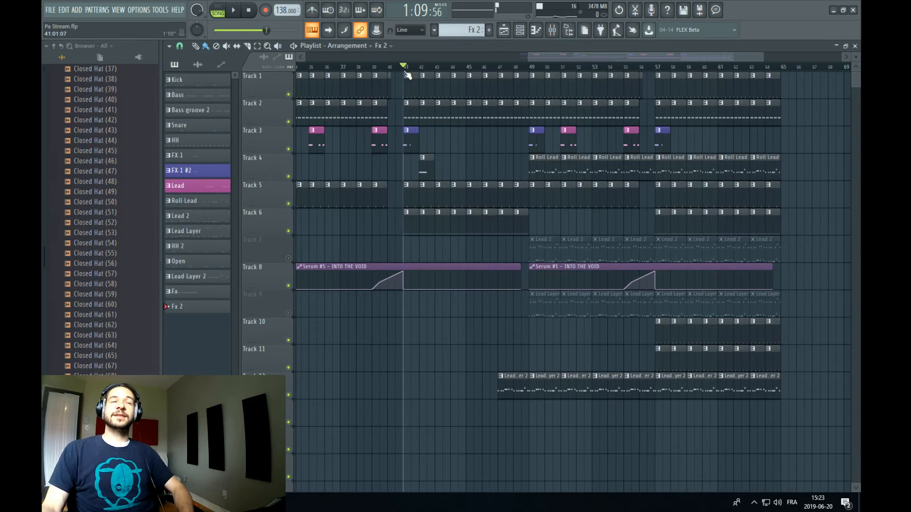
{"action": "key", "text": "space"}
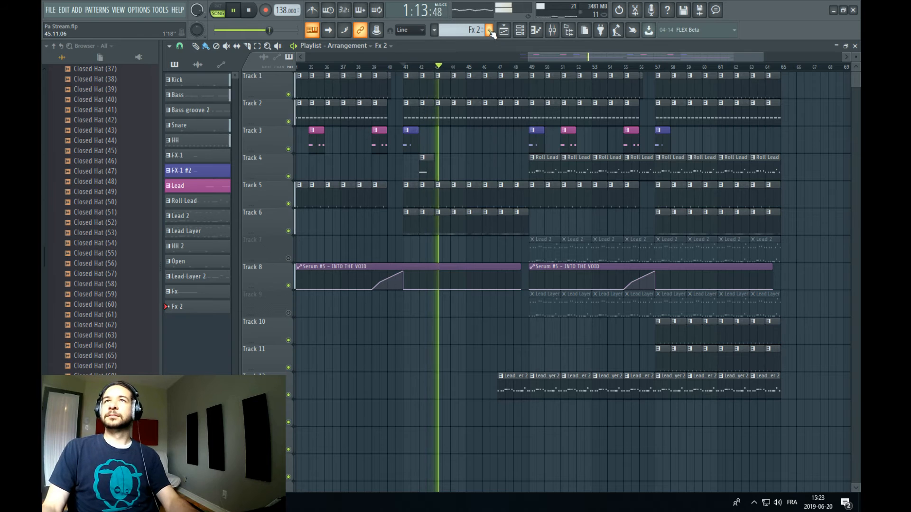
{"action": "key", "text": "F6"}
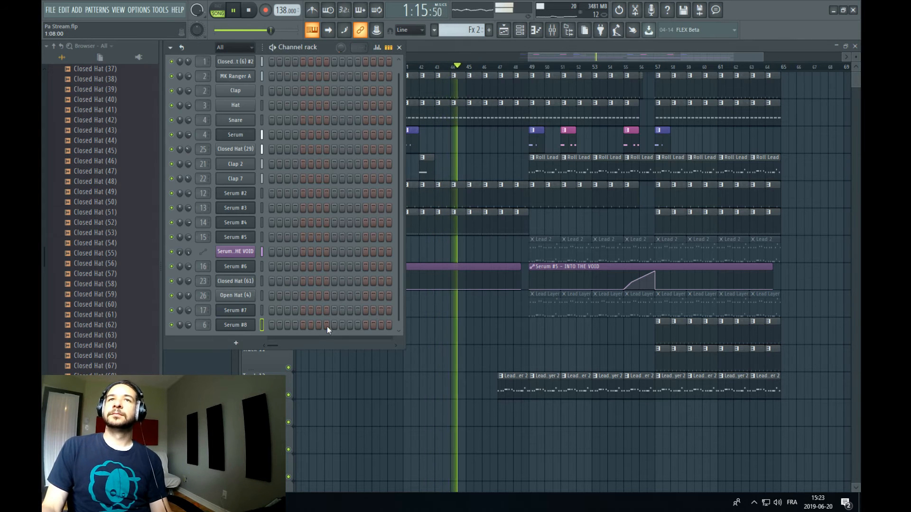
{"action": "key", "text": "space"}
Add another Serum channel and load the user preset Fx - Merci La Vie from Ghosthack Psytrance Awakening Vol 3
{"action": "left_click", "coordinate": [236, 343]}
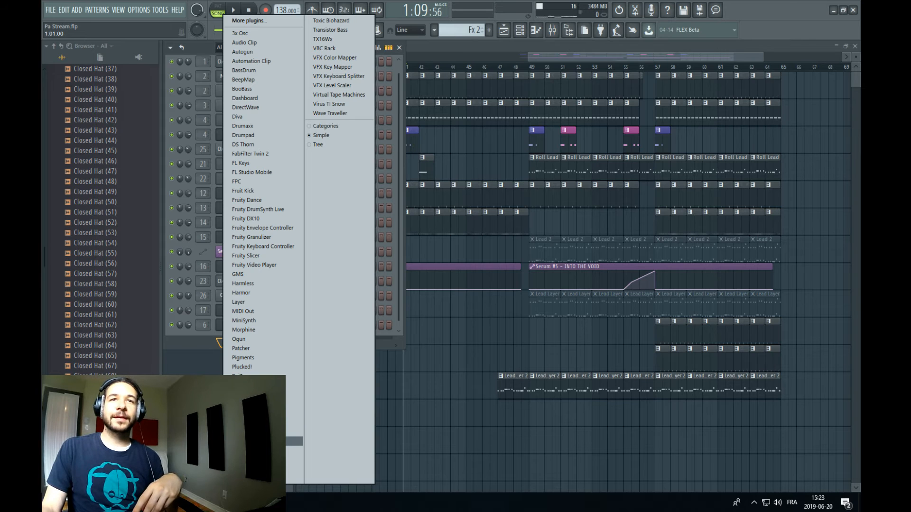
{"action": "left_click", "coordinate": [294, 442]}
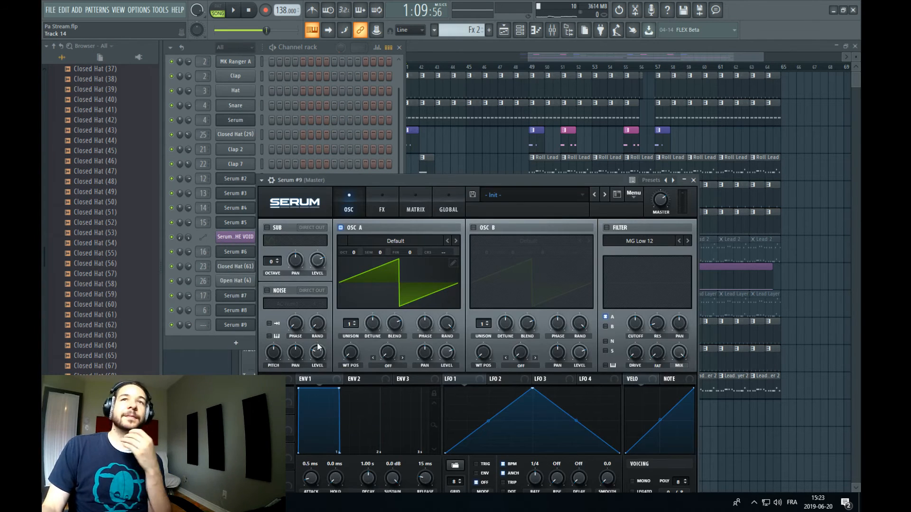
{"action": "left_click", "coordinate": [513, 197]}
{"action": "mouse_move", "coordinate": [551, 390]}
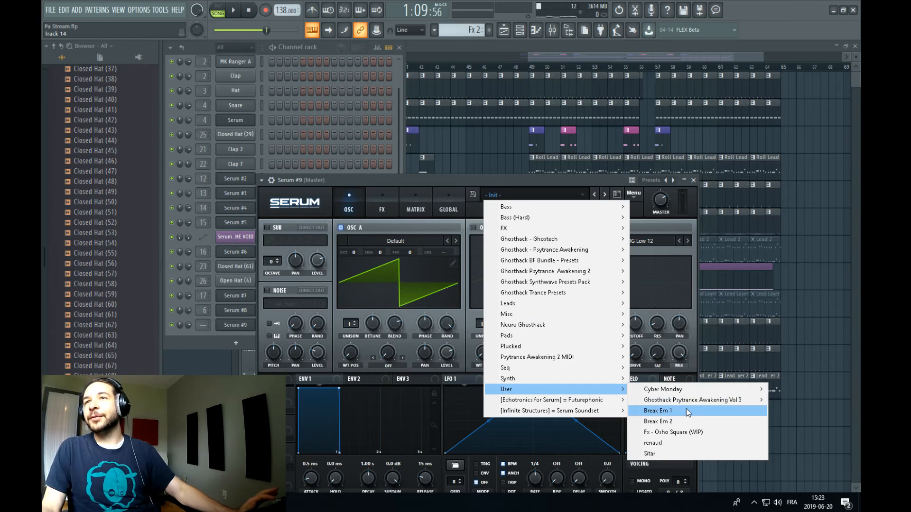
{"action": "mouse_move", "coordinate": [687, 401]}
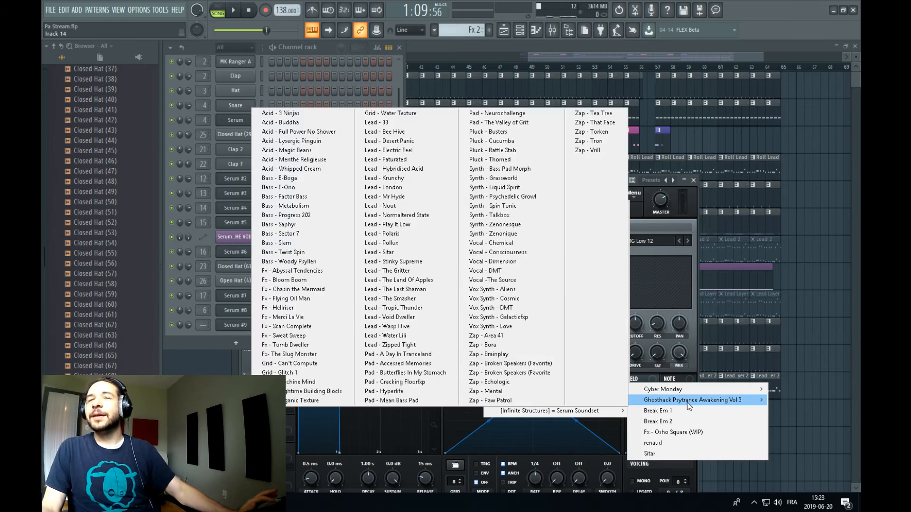
{"action": "left_click", "coordinate": [304, 317]}
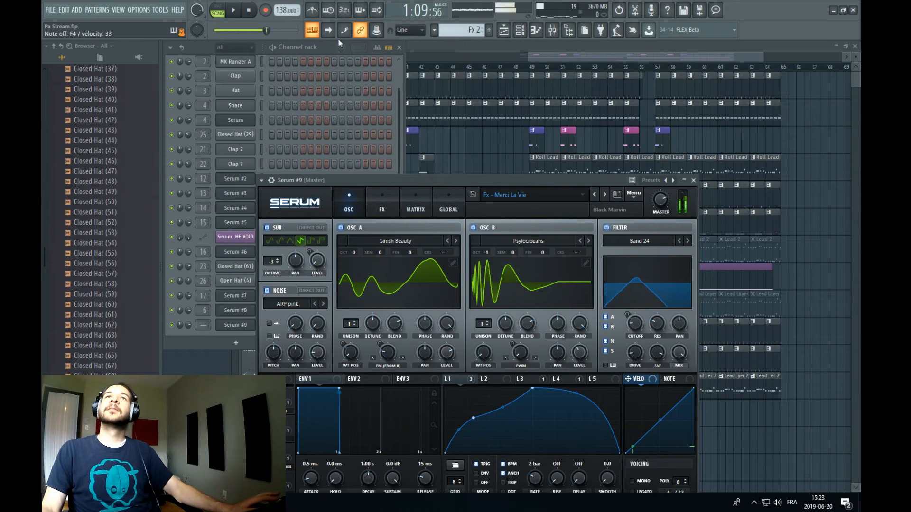
Draw an F4 note for Serum #9 at the start of the Fx 2 pattern and lengthen it to one full bar
{"action": "left_click", "coordinate": [340, 85]}
{"action": "right_click", "coordinate": [252, 324]}
{"action": "left_click", "coordinate": [275, 324]}
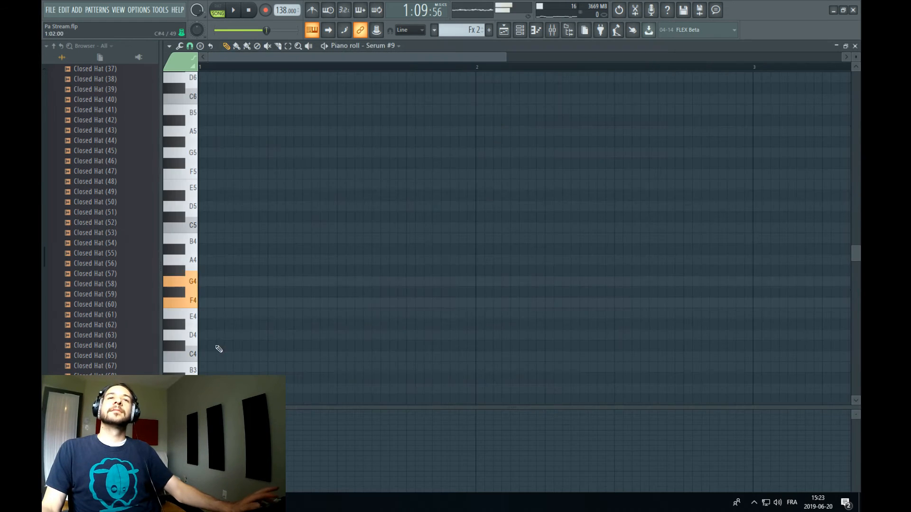
{"action": "left_click", "coordinate": [200, 303]}
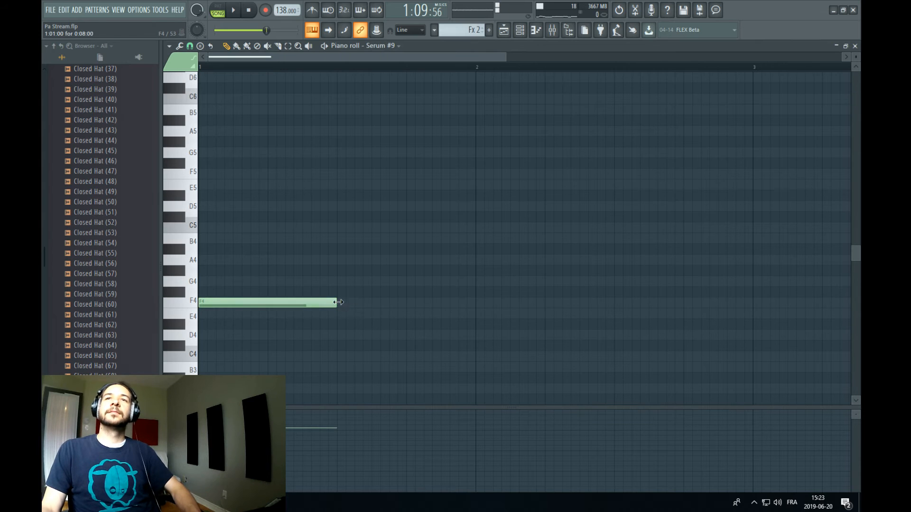
{"action": "left_click_drag", "start_coordinate": [338, 302], "coordinate": [476, 302]}
Start playback, place the Fx 2 pattern on Track 4 at bar 45 and pick the Lead pattern
{"action": "key", "text": "space"}
{"action": "left_click", "coordinate": [503, 31]}
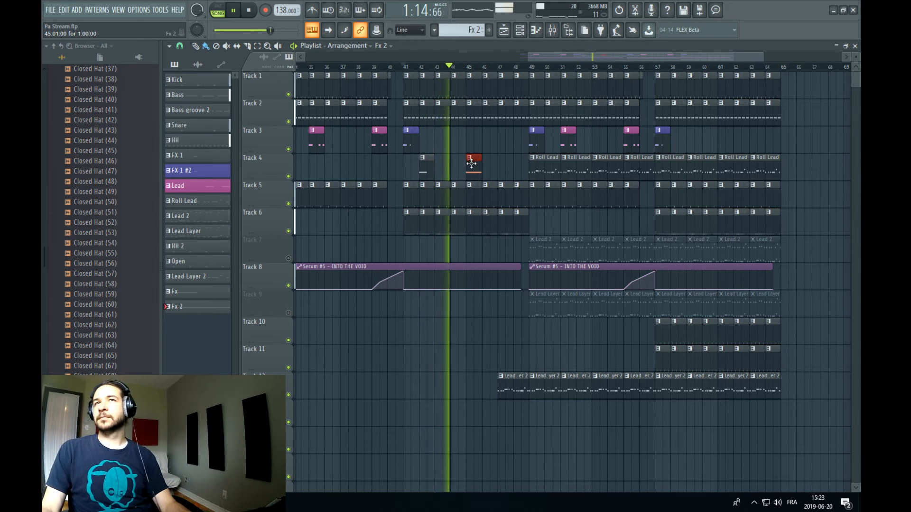
{"action": "left_click", "coordinate": [382, 145]}
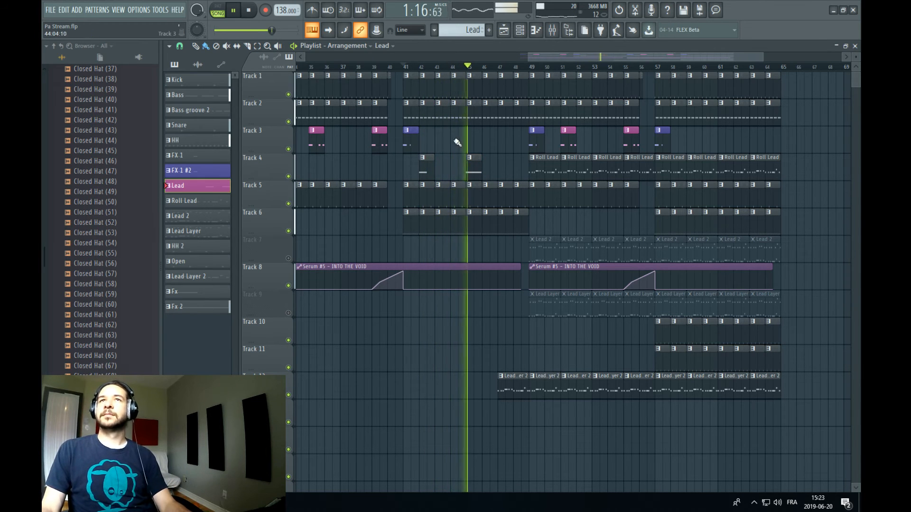
Place Lead clips on Track 3 at bars 43 and 47, and delete Track 3's clips from bar 49 onward and the Lead Layer 2 clip at bar 47
{"action": "left_click", "coordinate": [438, 145]}
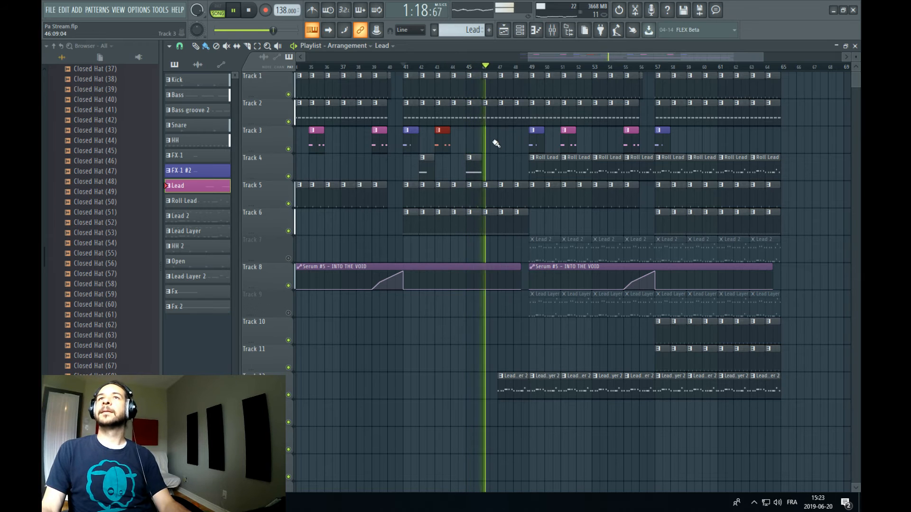
{"action": "left_click", "coordinate": [506, 142]}
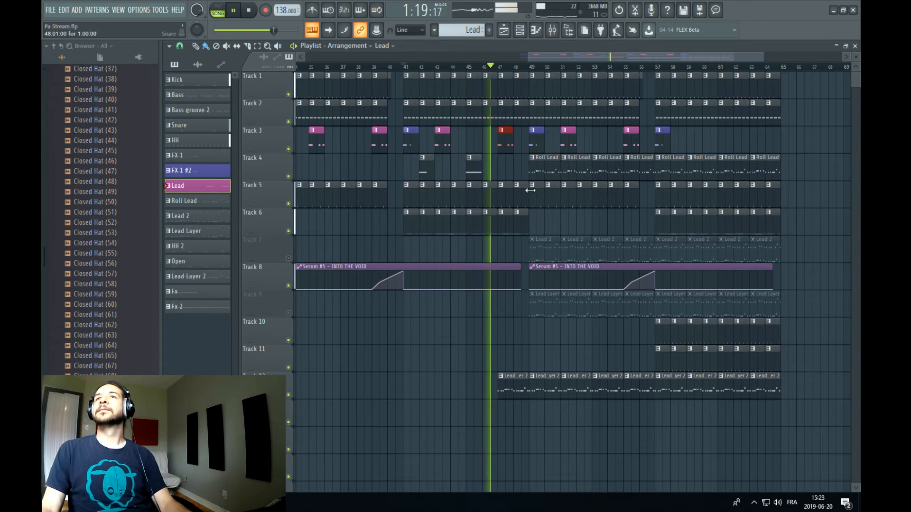
{"action": "right_click", "coordinate": [535, 141]}
{"action": "right_click", "coordinate": [569, 142]}
{"action": "right_click", "coordinate": [631, 142]}
{"action": "right_click", "coordinate": [662, 143]}
{"action": "right_click", "coordinate": [519, 396]}
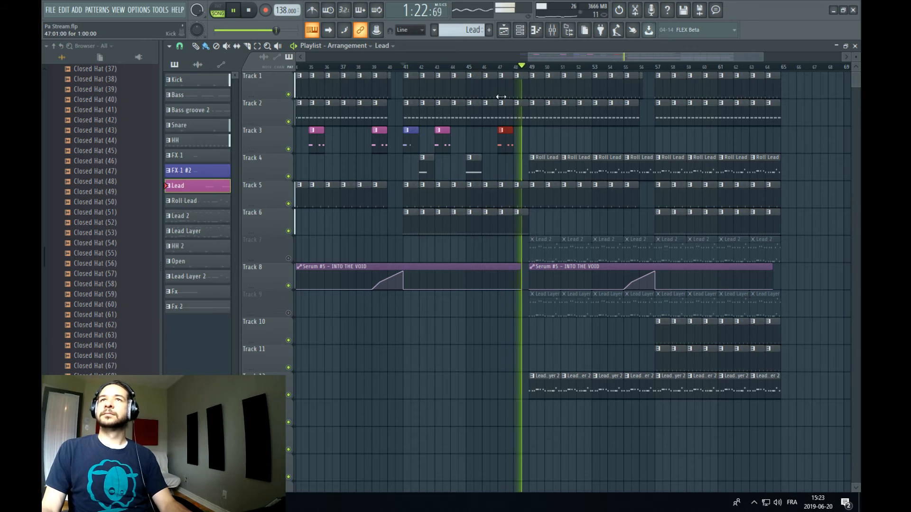
Play the arrangement from bar 41 through bar 48 and save the project
{"action": "left_click", "coordinate": [407, 68]}
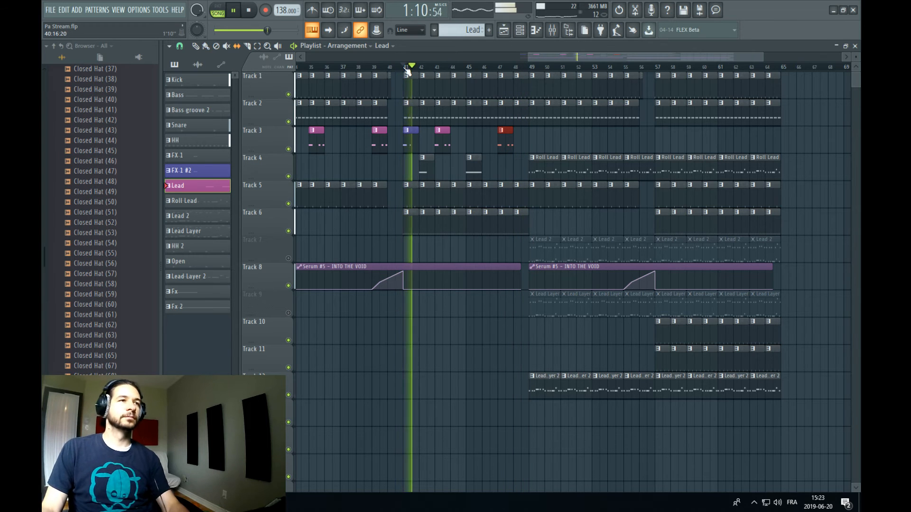
{"action": "scroll", "coordinate": [432, 68], "scroll_direction": "down", "scroll_amount": 2}
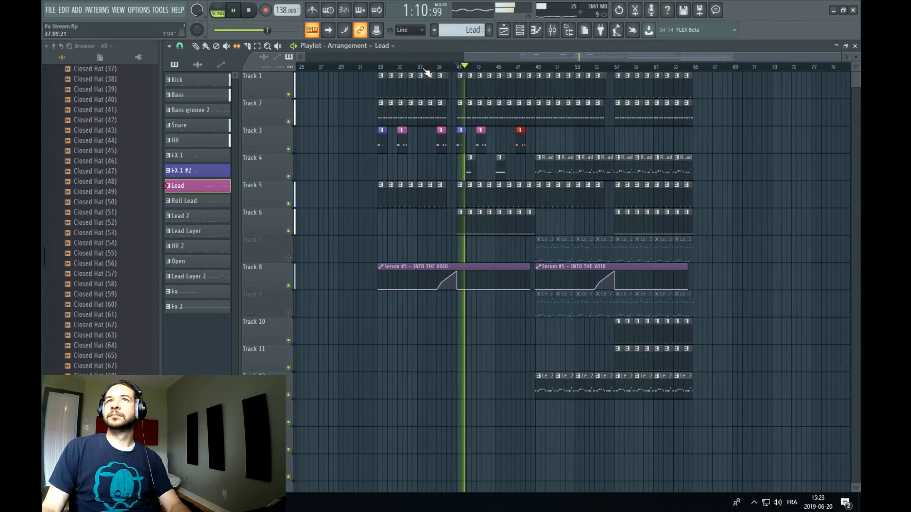
{"action": "left_click", "coordinate": [50, 10]}
{"action": "left_click", "coordinate": [70, 55]}
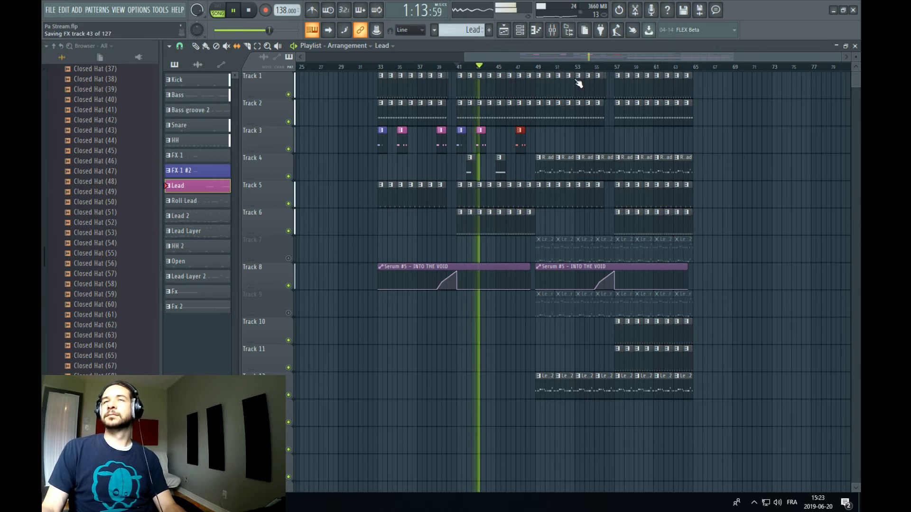
{"action": "scroll", "coordinate": [532, 74], "scroll_direction": "up", "scroll_amount": 4}
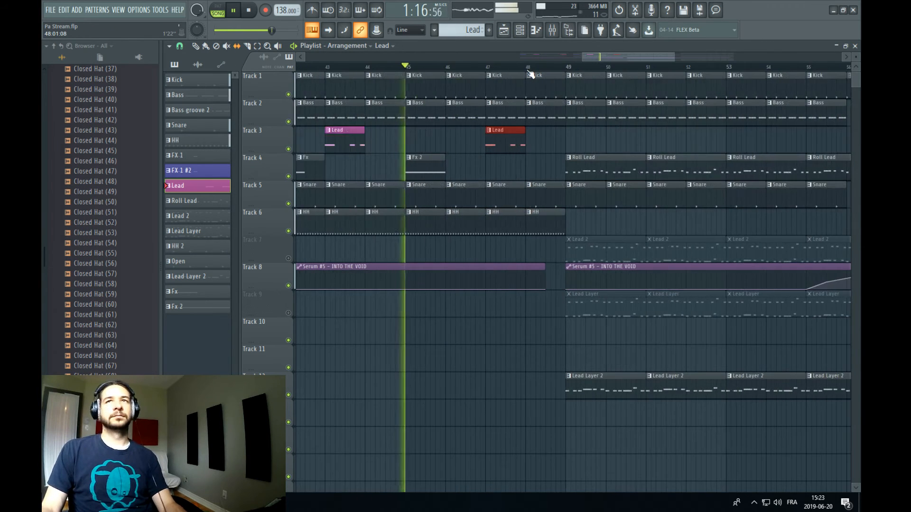
{"action": "scroll", "coordinate": [531, 73], "scroll_direction": "down", "scroll_amount": 2}
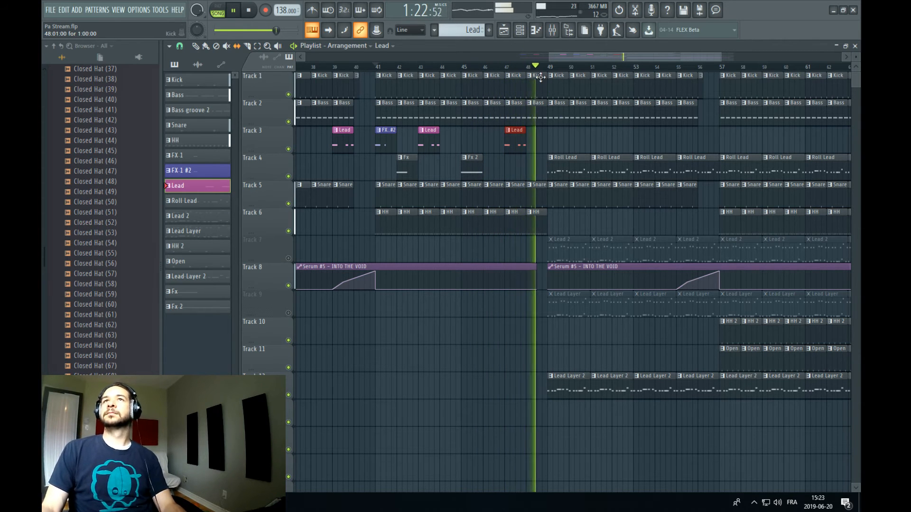
Clear bar 48 during playback by deleting its Bass, Snare and HH clips and cutting the Kick clip down to its first beat
{"action": "left_click", "coordinate": [346, 67]}
{"action": "scroll", "coordinate": [349, 72], "scroll_direction": "down", "scroll_amount": 4}
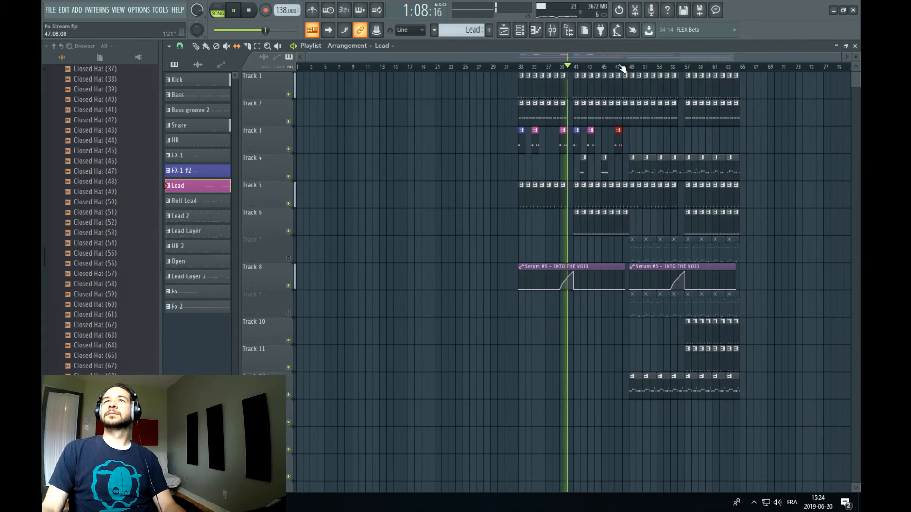
{"action": "scroll", "coordinate": [622, 69], "scroll_direction": "up", "scroll_amount": 6}
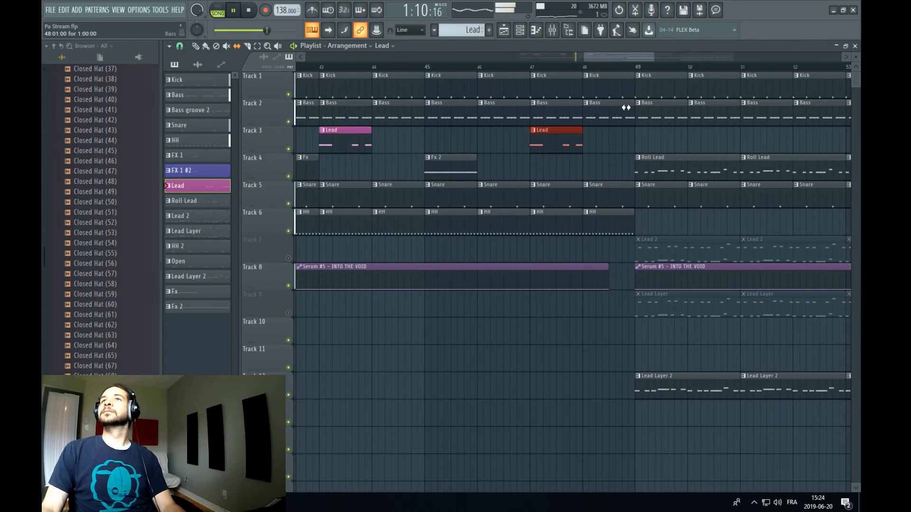
{"action": "right_click", "coordinate": [626, 108]}
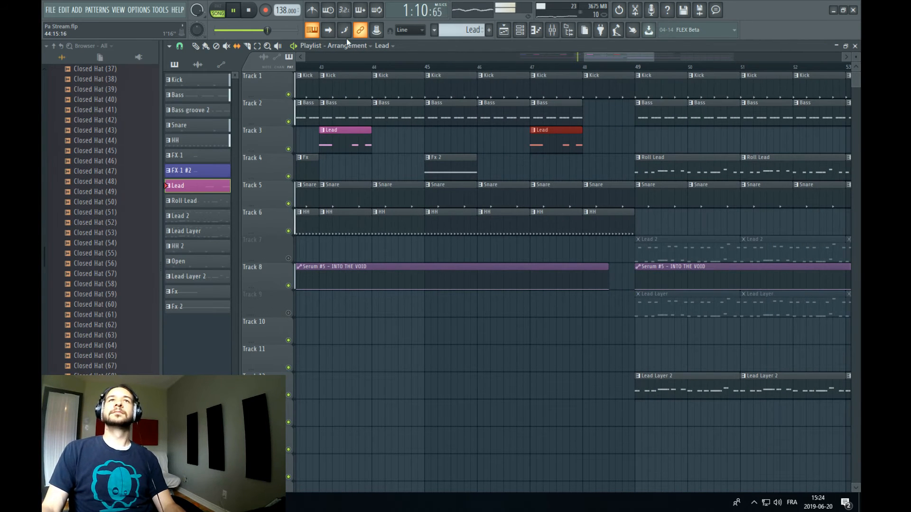
{"action": "right_click", "coordinate": [617, 86]}
{"action": "right_click", "coordinate": [606, 221]}
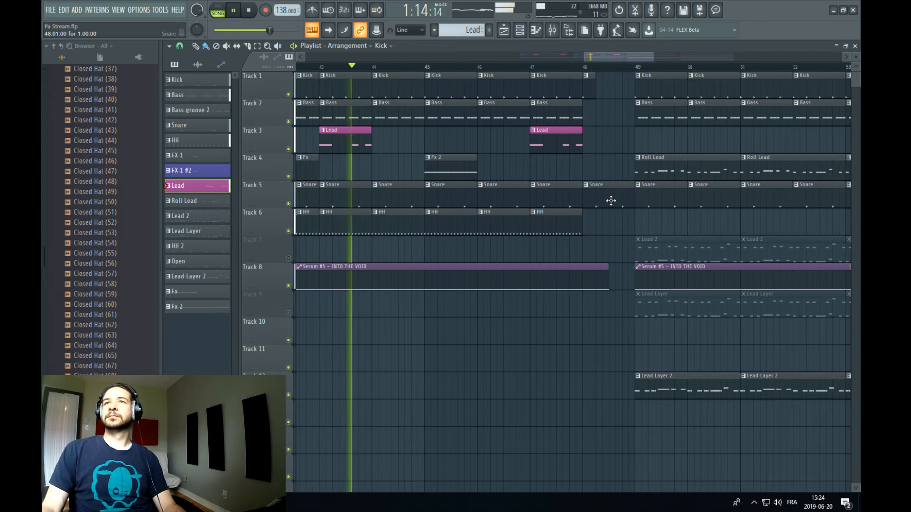
{"action": "right_click", "coordinate": [610, 200]}
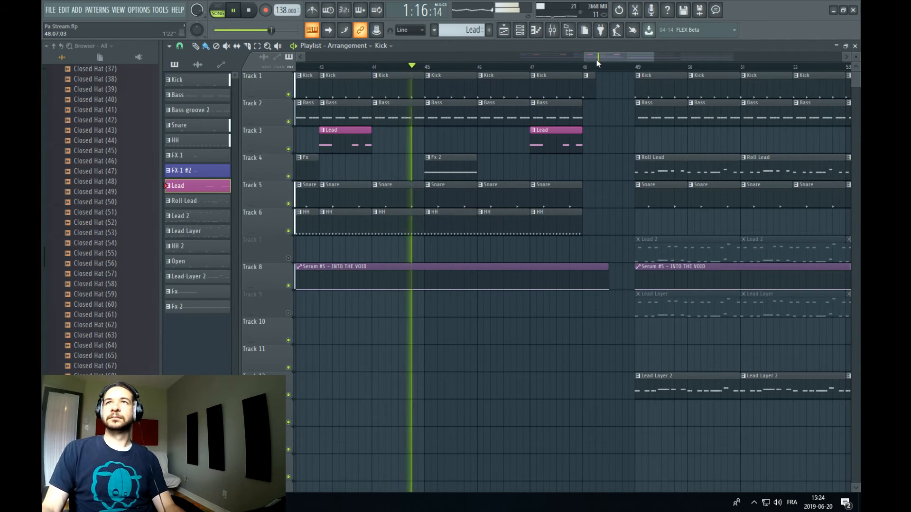
Listen to the break at bar 48 and the transition into bar 49, and stop playback
{"action": "scroll", "coordinate": [595, 59], "scroll_direction": "down", "scroll_amount": 3}
{"action": "scroll", "coordinate": [604, 68], "scroll_direction": "down", "scroll_amount": 1}
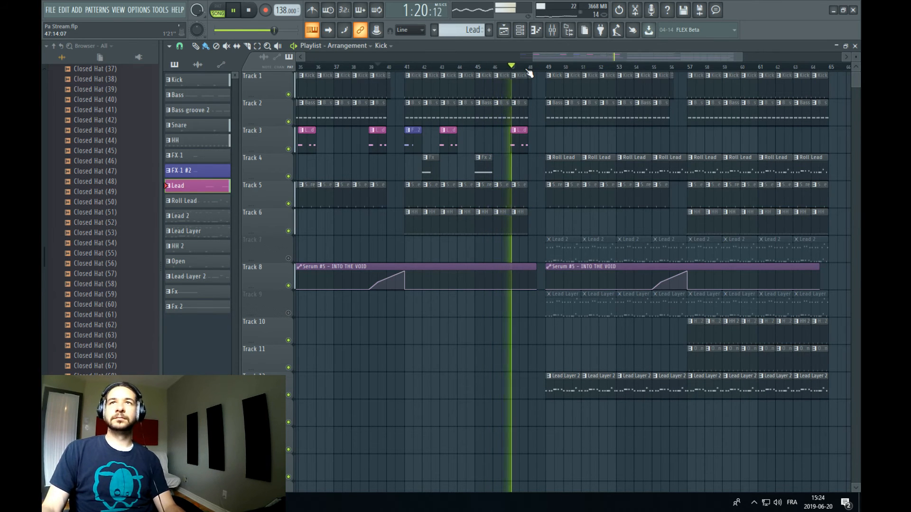
{"action": "scroll", "coordinate": [534, 72], "scroll_direction": "up", "scroll_amount": 3}
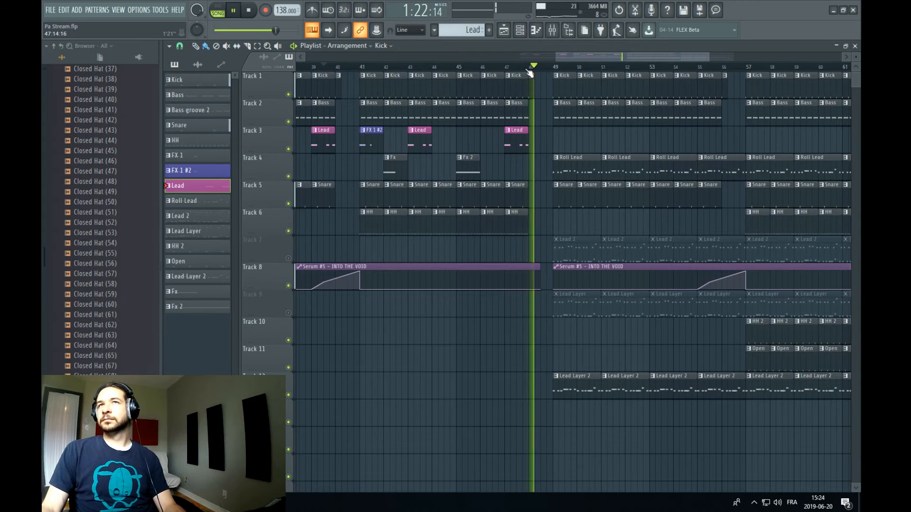
{"action": "scroll", "coordinate": [529, 72], "scroll_direction": "down", "scroll_amount": 3}
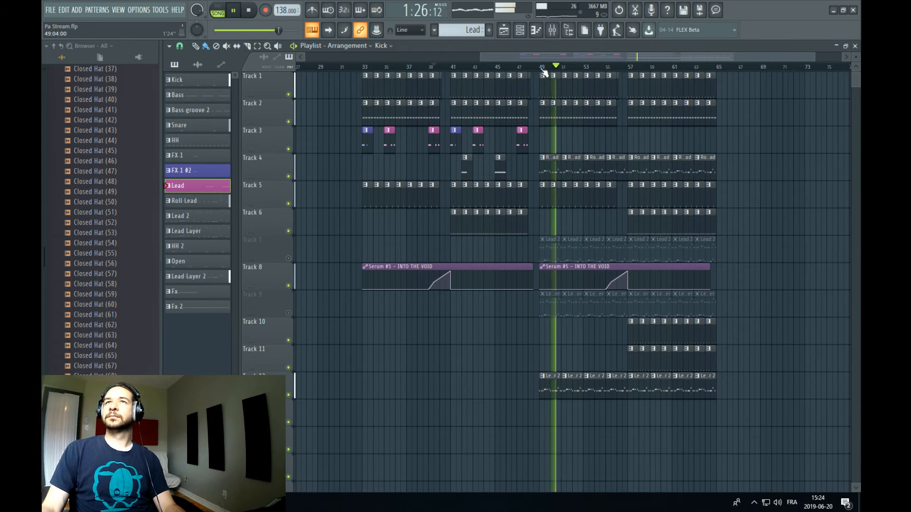
{"action": "scroll", "coordinate": [580, 67], "scroll_direction": "up", "scroll_amount": 3}
{"action": "key", "text": "space"}
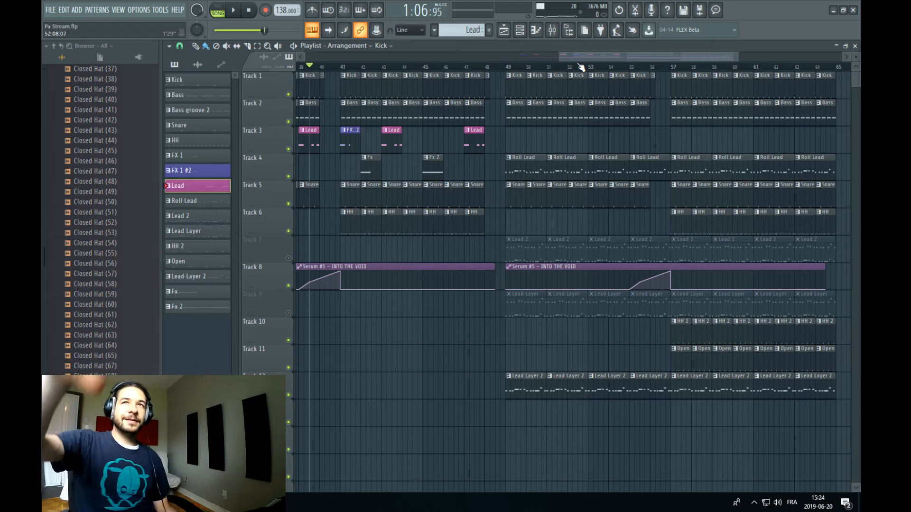
Move the Roll Lead, Lead 2, Lead Layer and Lead Layer 2 clips out of the section from bar 49 to around bar 65
{"action": "scroll", "coordinate": [427, 66], "scroll_direction": "down", "scroll_amount": 2}
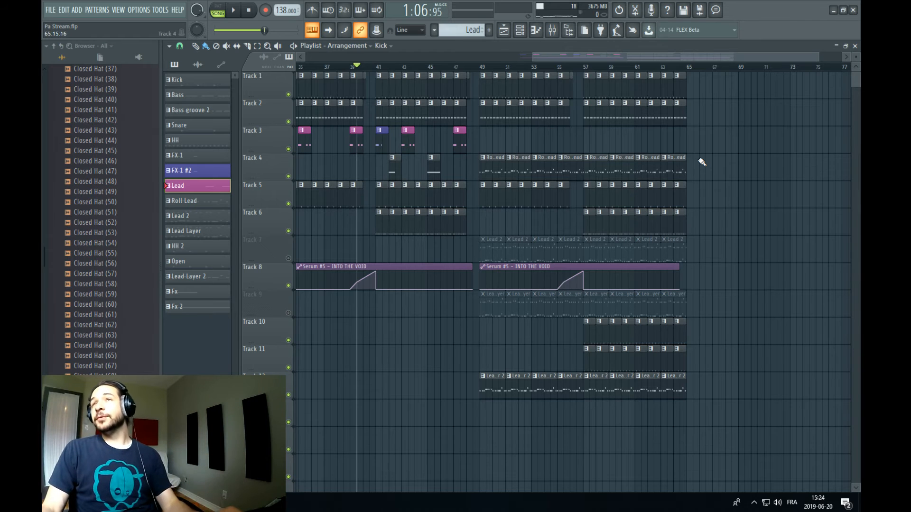
{"action": "left_click_drag", "start_coordinate": [749, 127], "coordinate": [703, 176]}
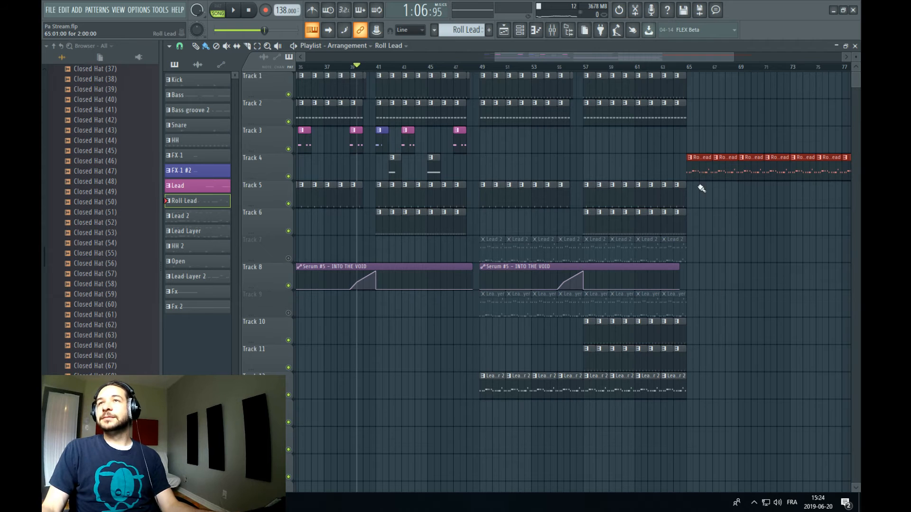
{"action": "left_click", "coordinate": [689, 67]}
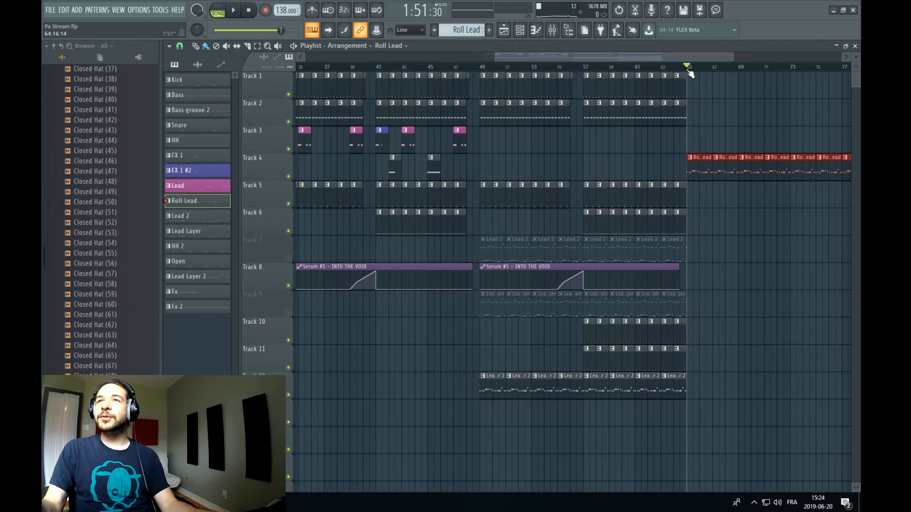
{"action": "left_click_drag", "start_coordinate": [739, 372], "coordinate": [445, 408]}
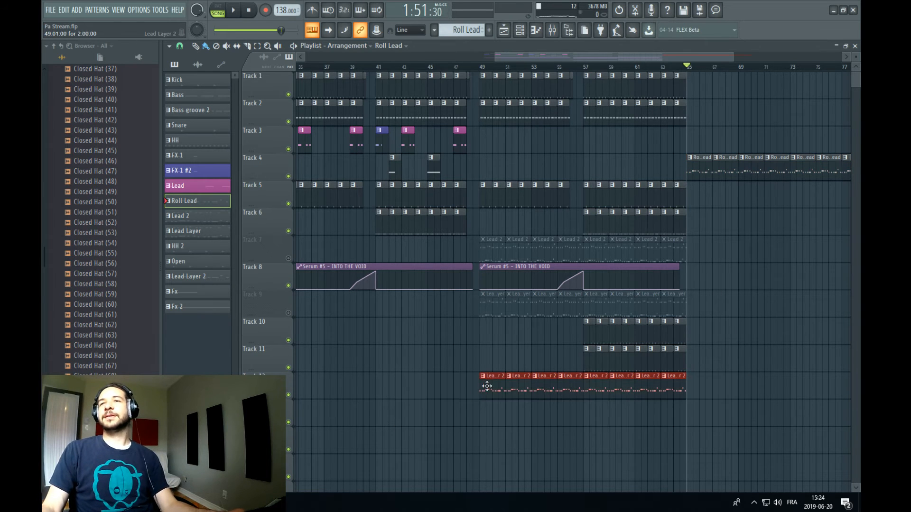
{"action": "left_click_drag", "start_coordinate": [487, 386], "coordinate": [687, 386]}
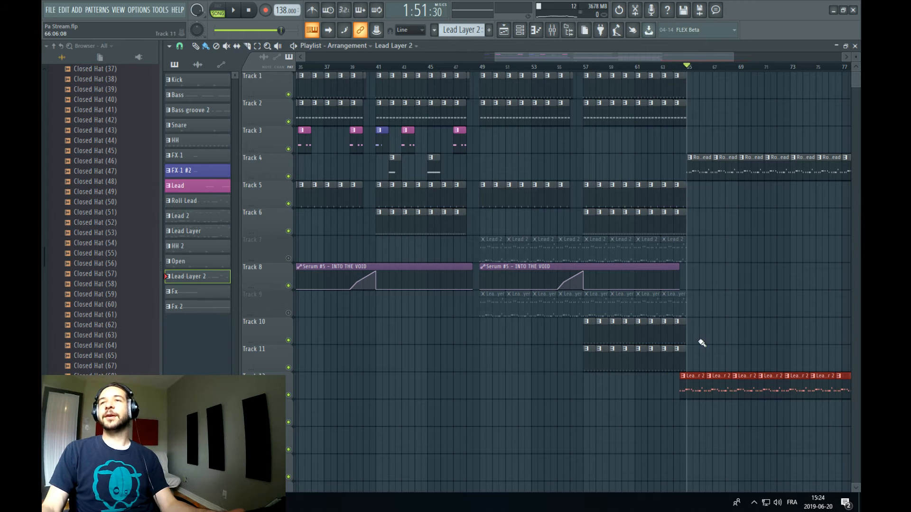
{"action": "left_click_drag", "start_coordinate": [719, 259], "coordinate": [701, 246]}
{"action": "left_click_drag", "start_coordinate": [520, 314], "coordinate": [487, 303]}
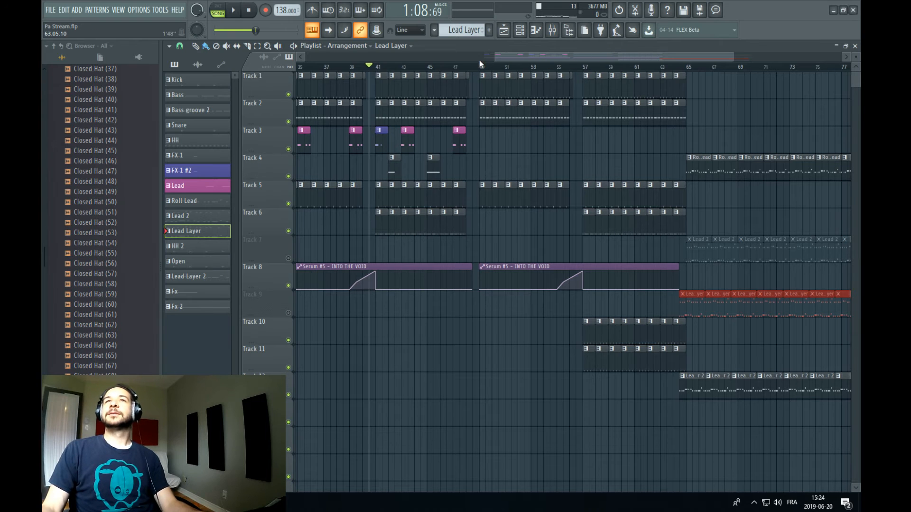
Start playback just before bar 41 and save the project with the relocated lead clips
{"action": "key", "text": "space"}
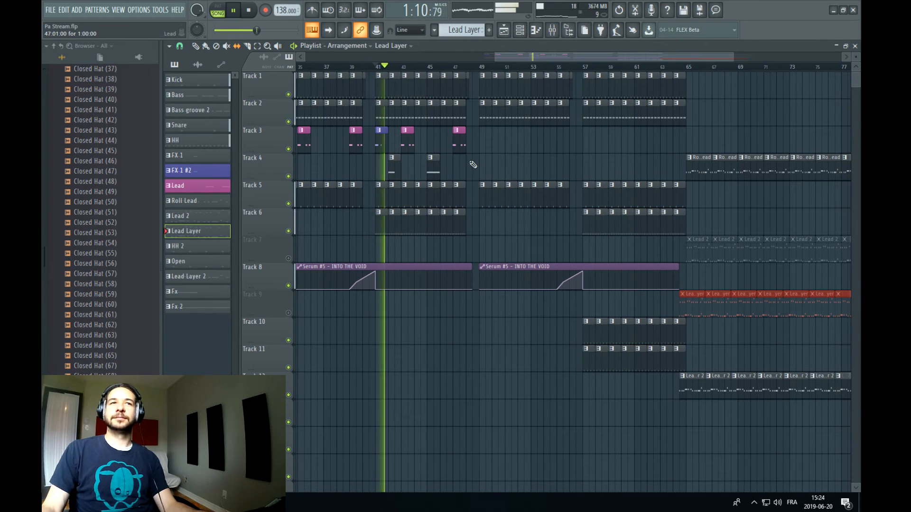
{"action": "left_click", "coordinate": [51, 10]}
{"action": "left_click", "coordinate": [78, 57]}
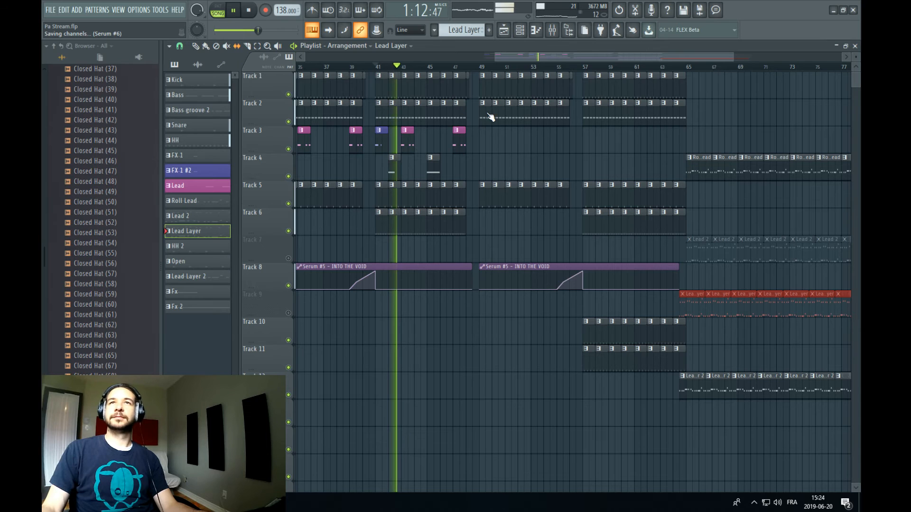
{"action": "scroll", "coordinate": [446, 75], "scroll_direction": "up", "scroll_amount": 7}
{"action": "scroll", "coordinate": [447, 72], "scroll_direction": "down", "scroll_amount": 6}
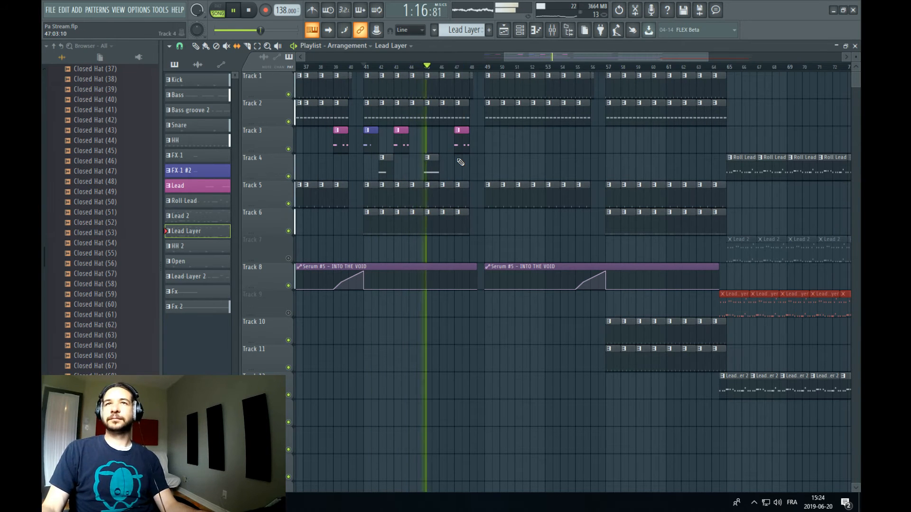
Stop playback, check the Serum #8 and Serum #9 sounds, and route the Serum #9 channel to mixer insert 18
{"action": "key", "text": "F9"}
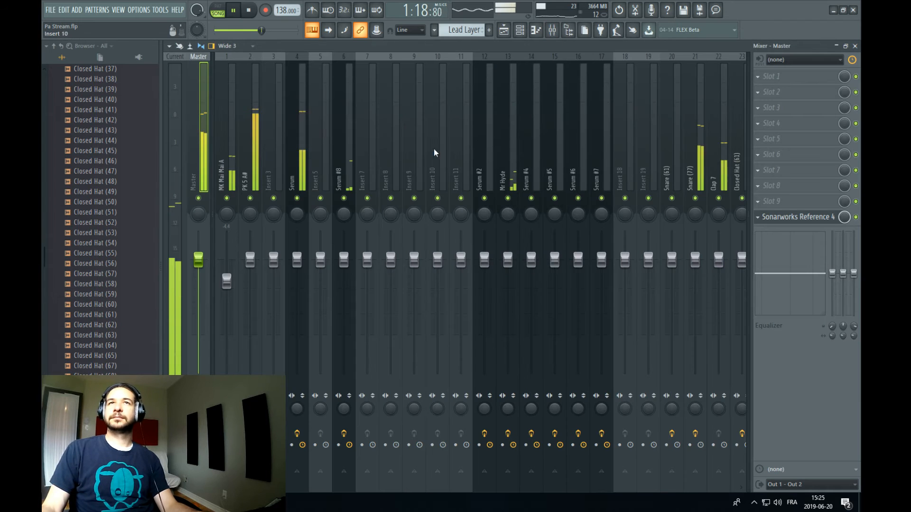
{"action": "left_click", "coordinate": [535, 31]}
{"action": "key", "text": "space"}
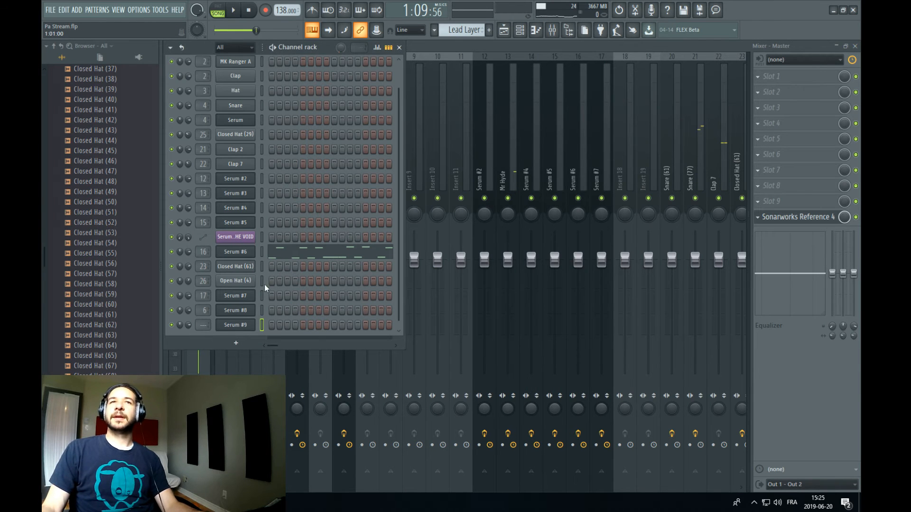
{"action": "left_click", "coordinate": [244, 310]}
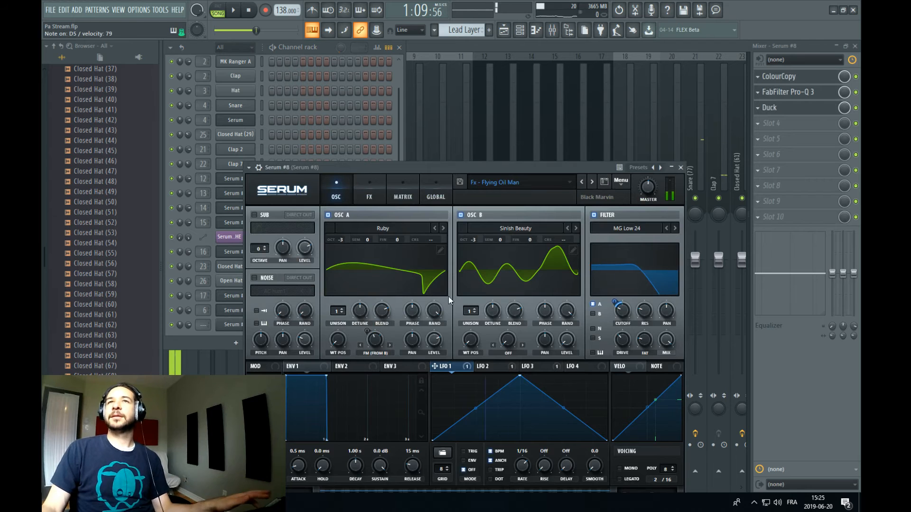
{"action": "left_click", "coordinate": [223, 325]}
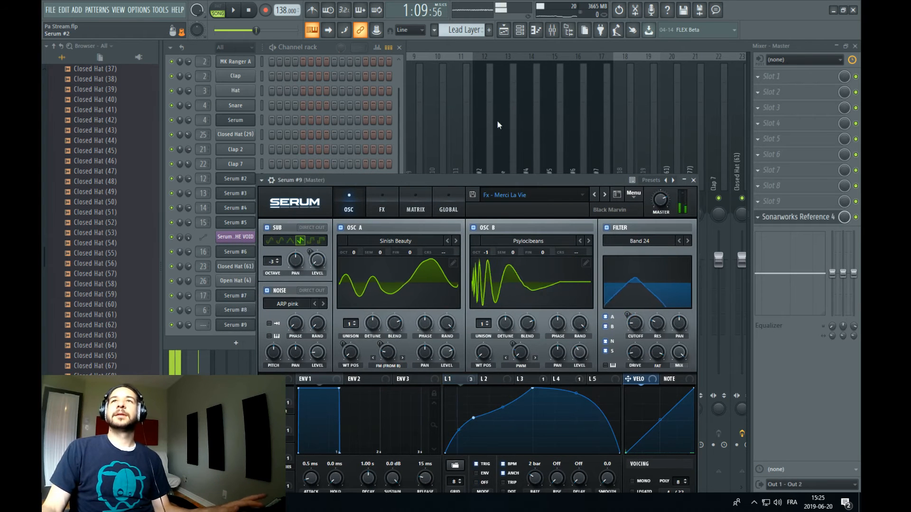
{"action": "left_click", "coordinate": [554, 45]}
{"action": "right_click", "coordinate": [626, 151]}
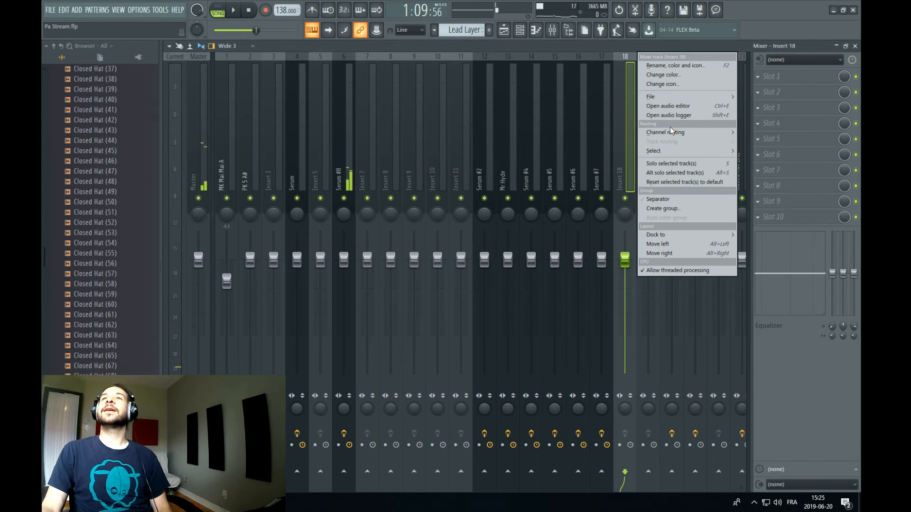
{"action": "left_click", "coordinate": [617, 135]}
Restart playback, load FabFilter Pro-Q 3 on the Serum #9 mixer track and add a 36 dB/oct low cut just above 200 Hz
{"action": "key", "text": "space"}
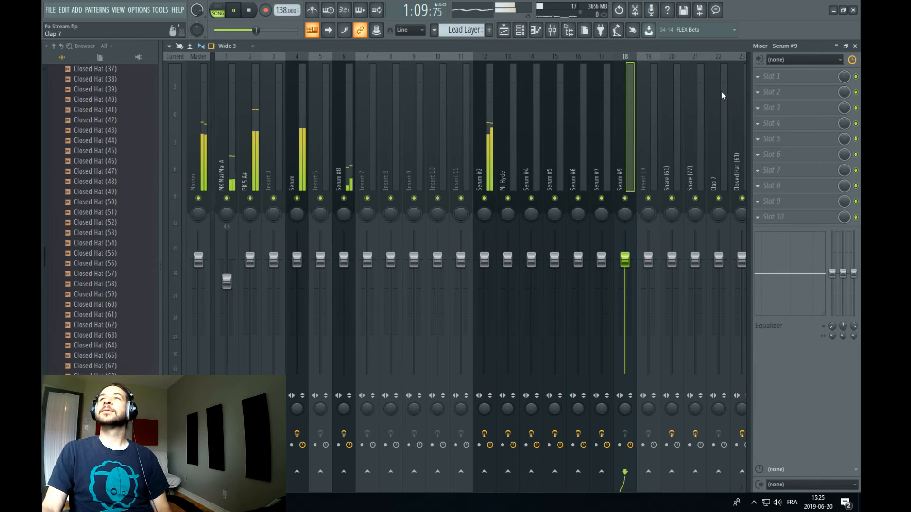
{"action": "left_click", "coordinate": [777, 76]}
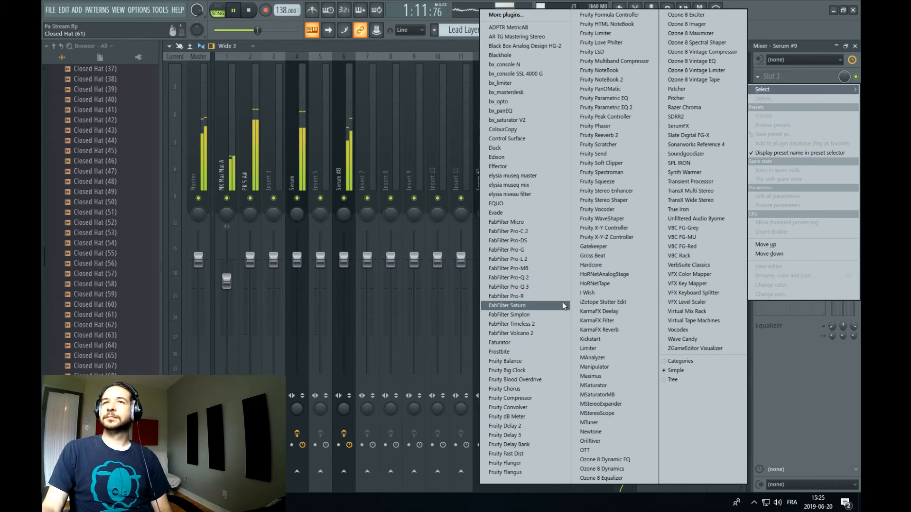
{"action": "left_click", "coordinate": [556, 294]}
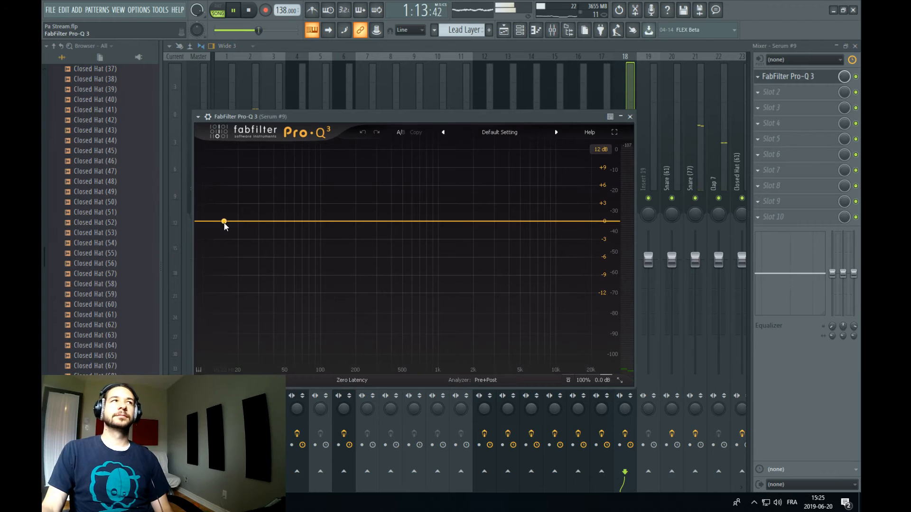
{"action": "left_click_drag", "start_coordinate": [225, 223], "coordinate": [360, 221]}
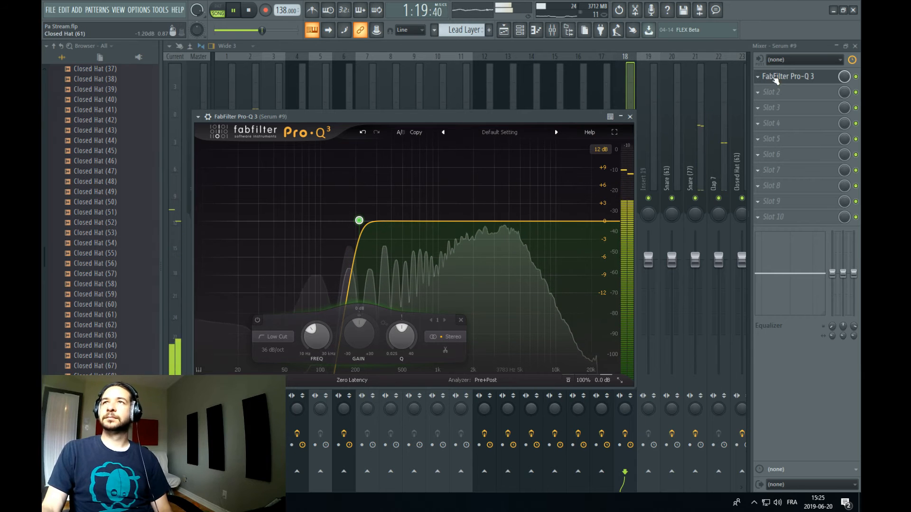
Load Duck in the second effect slot of the Serum #9 mixer track with the Synth user preset
{"action": "left_click", "coordinate": [800, 93]}
{"action": "left_click", "coordinate": [499, 148]}
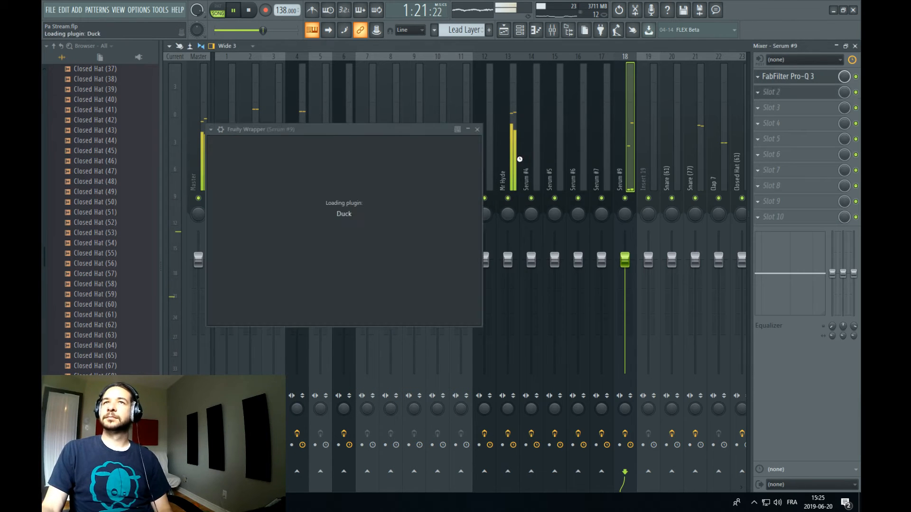
{"action": "left_click", "coordinate": [419, 149]}
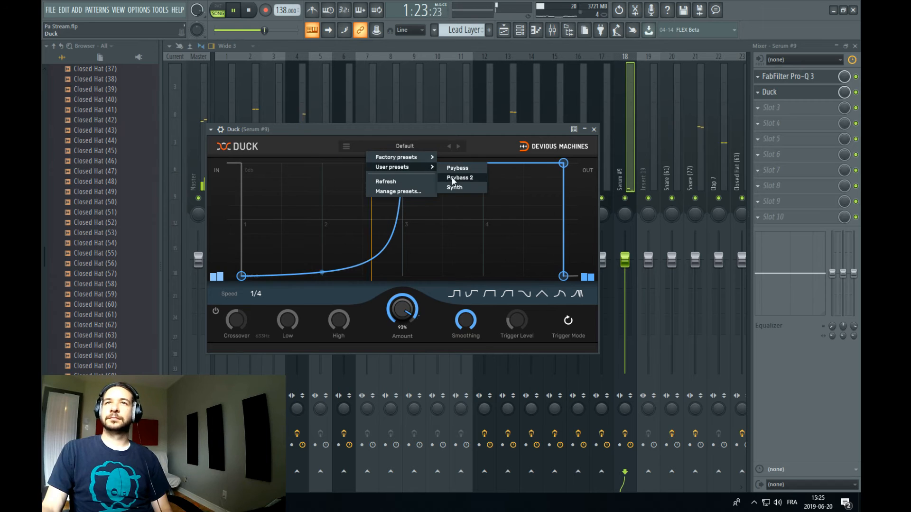
{"action": "left_click", "coordinate": [456, 188]}
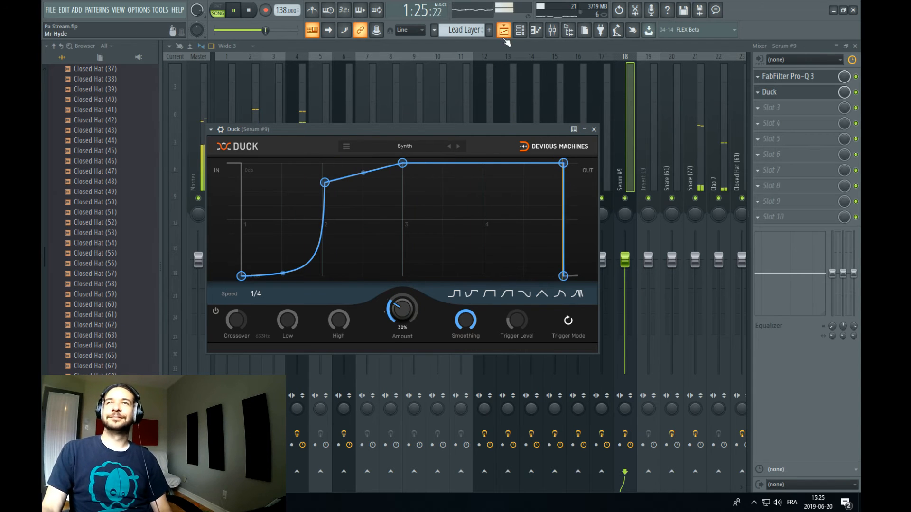
Copy the FX 1 #2, Lead, Fx and Fx 2 clips of bars 41 to 48 on Tracks 3 and 4 to start at bar 49
{"action": "left_click", "coordinate": [504, 30]}
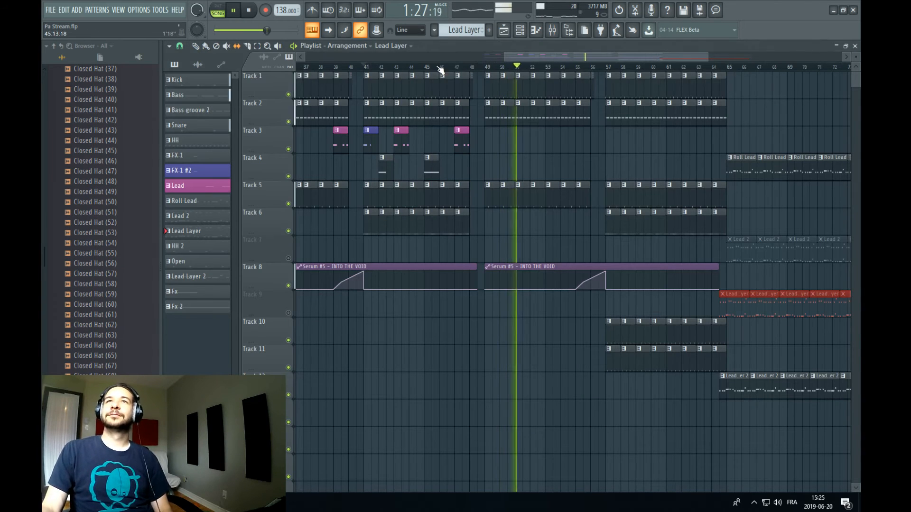
{"action": "left_click", "coordinate": [420, 68]}
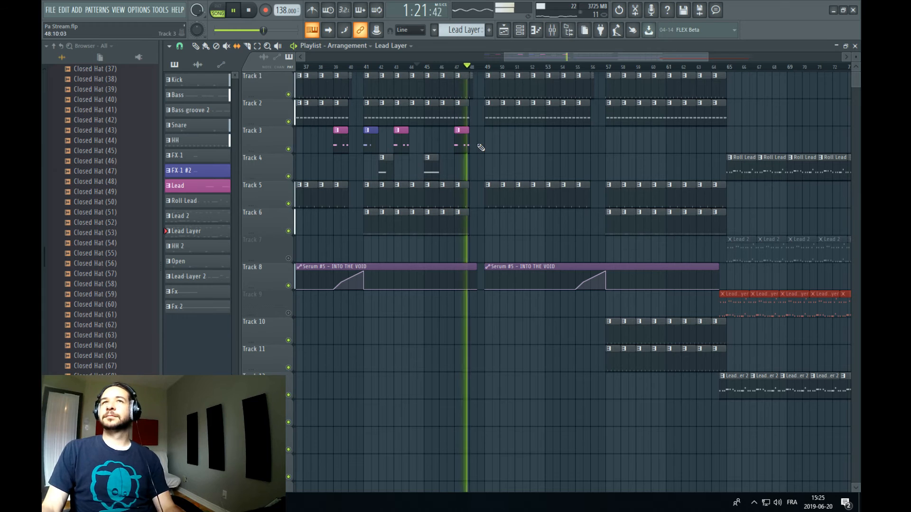
{"action": "left_click_drag", "start_coordinate": [522, 127], "coordinate": [375, 177]}
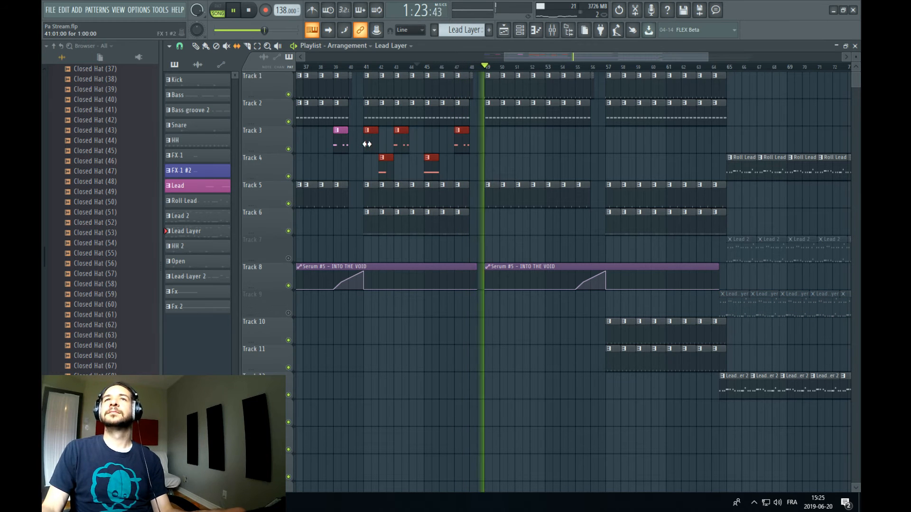
{"action": "left_click", "coordinate": [206, 46]}
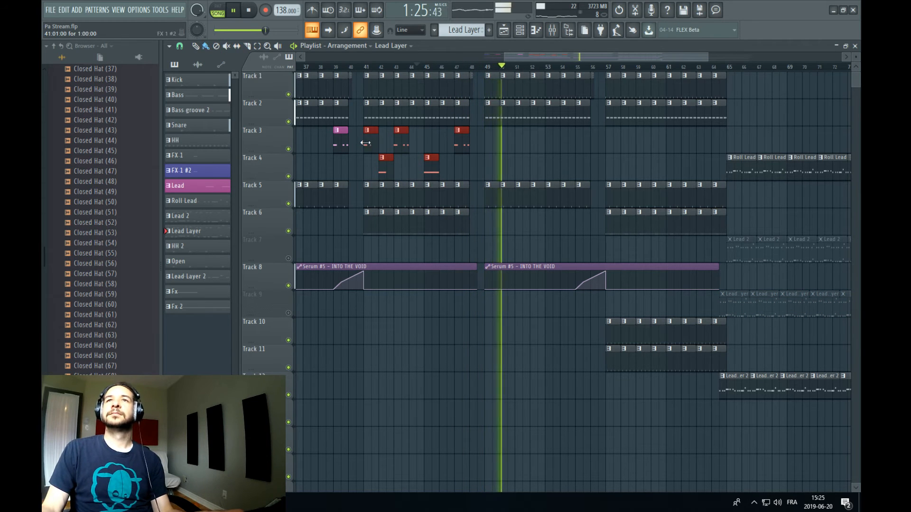
{"action": "left_click_drag", "start_coordinate": [369, 144], "coordinate": [493, 143]}
{"action": "key", "text": "space"}
{"action": "key", "text": "space"}
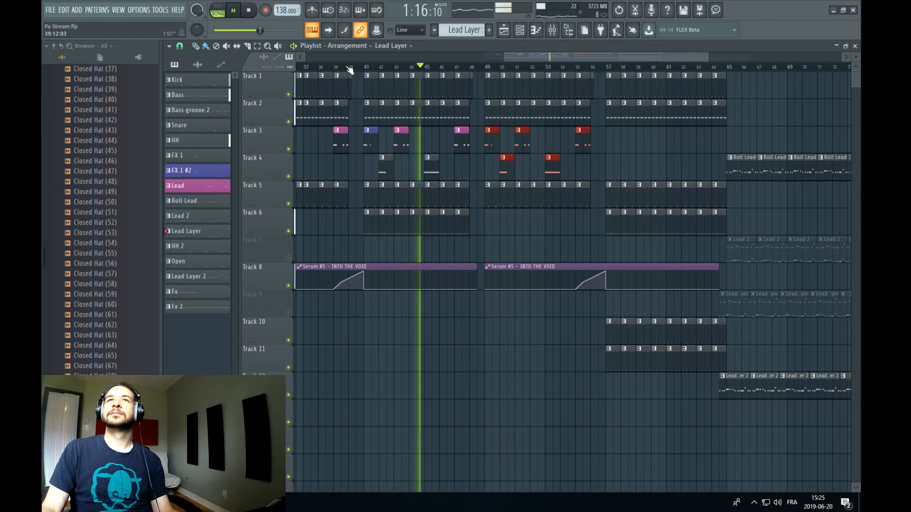
Copy the HH clips on Track 6 to bar 49 and fill bars 49 to 56 of Track 10 with HH 2 clips
{"action": "left_click", "coordinate": [350, 67]}
{"action": "mouse_move", "coordinate": [504, 207]}
{"action": "left_mouse_down"}
{"action": "mouse_move", "coordinate": [488, 234]}
{"action": "mouse_move", "coordinate": [368, 259]}
{"action": "left_mouse_up"}
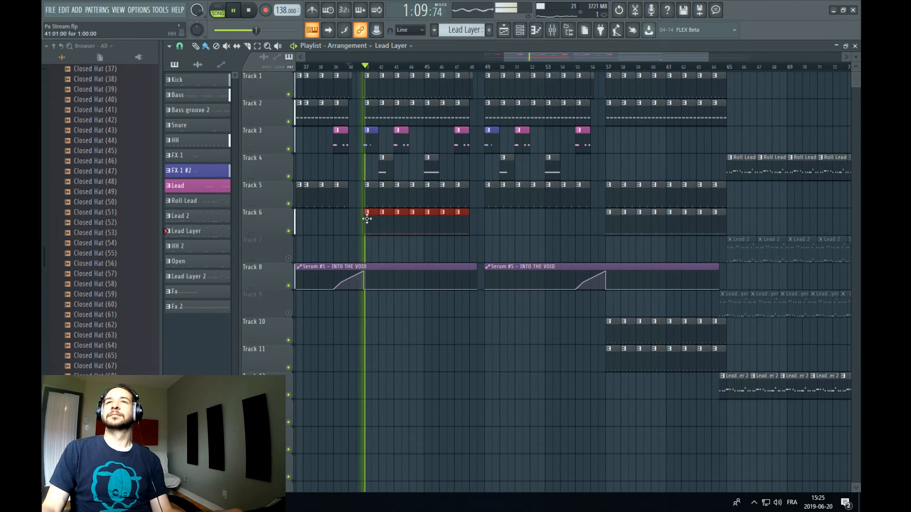
{"action": "left_click_drag", "start_coordinate": [367, 217], "coordinate": [495, 214]}
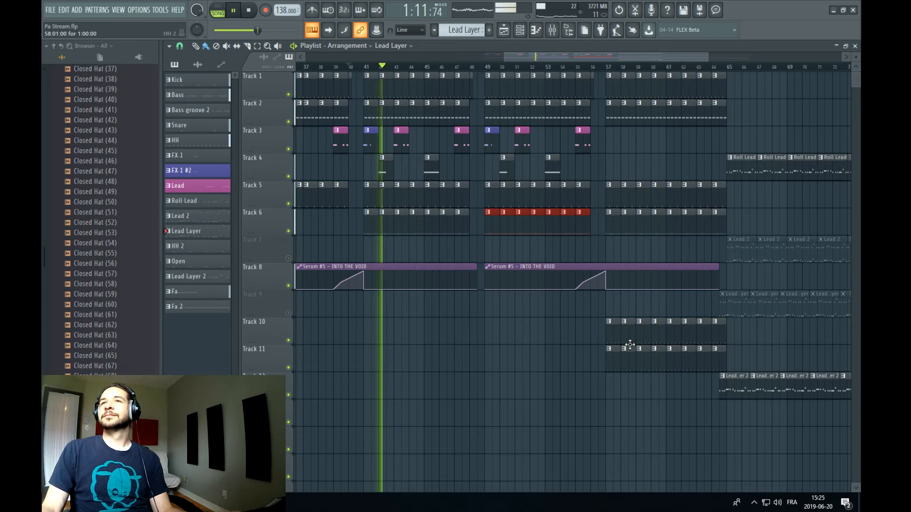
{"action": "mouse_move", "coordinate": [588, 334]}
{"action": "left_mouse_down"}
{"action": "mouse_move", "coordinate": [689, 334]}
{"action": "mouse_move", "coordinate": [595, 321]}
{"action": "mouse_move", "coordinate": [660, 335]}
{"action": "mouse_move", "coordinate": [523, 331]}
{"action": "mouse_move", "coordinate": [549, 330]}
{"action": "left_mouse_up"}
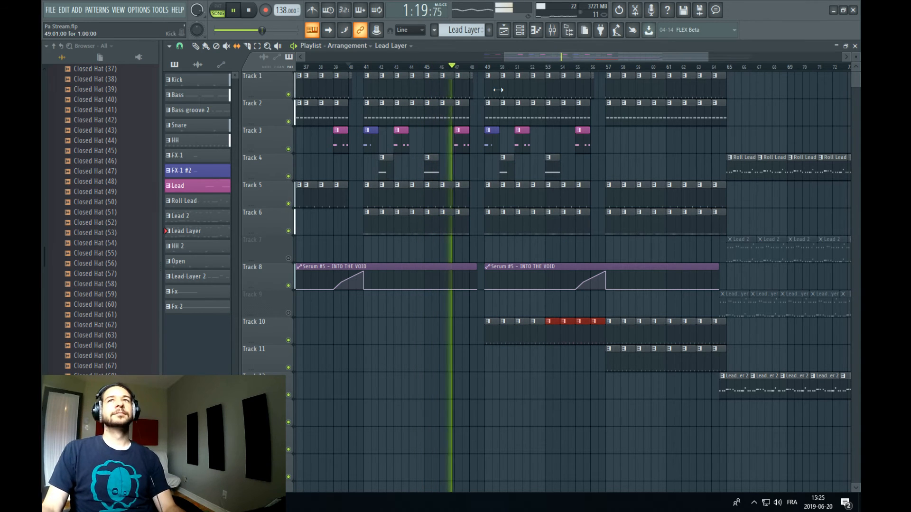
Listen to the section from bar 49 and delete the copied Fx and Fx 2 clips at bars 50 and 53 on Track 4
{"action": "scroll", "coordinate": [486, 61], "scroll_direction": "up", "scroll_amount": 2}
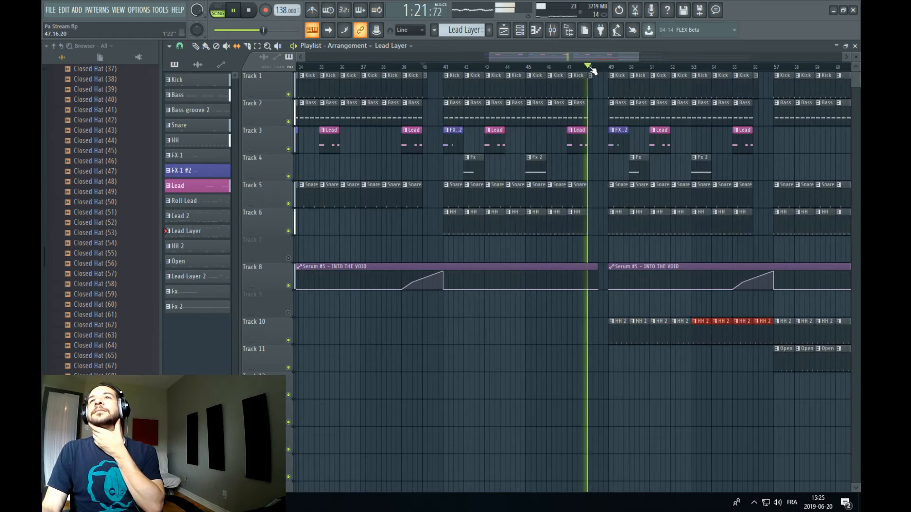
{"action": "left_click_drag", "start_coordinate": [600, 56], "coordinate": [635, 59]}
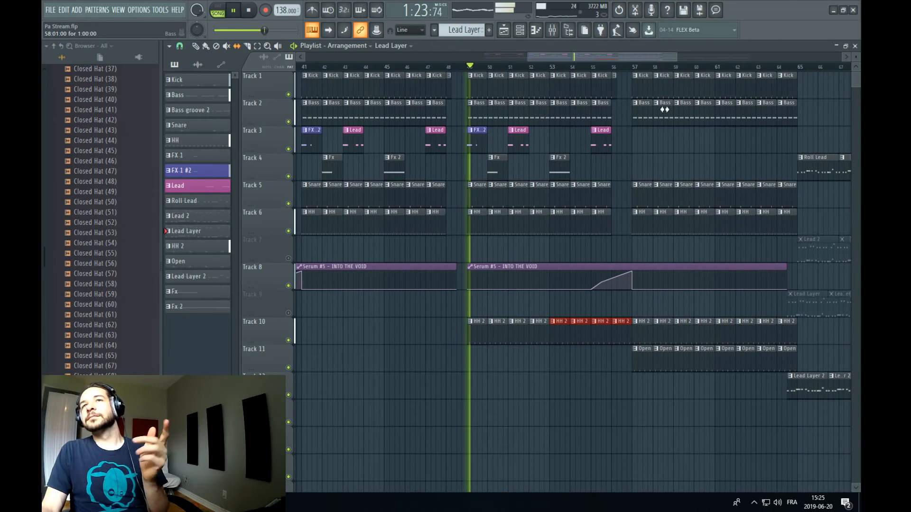
{"action": "scroll", "coordinate": [524, 81], "scroll_direction": "up", "scroll_amount": 3}
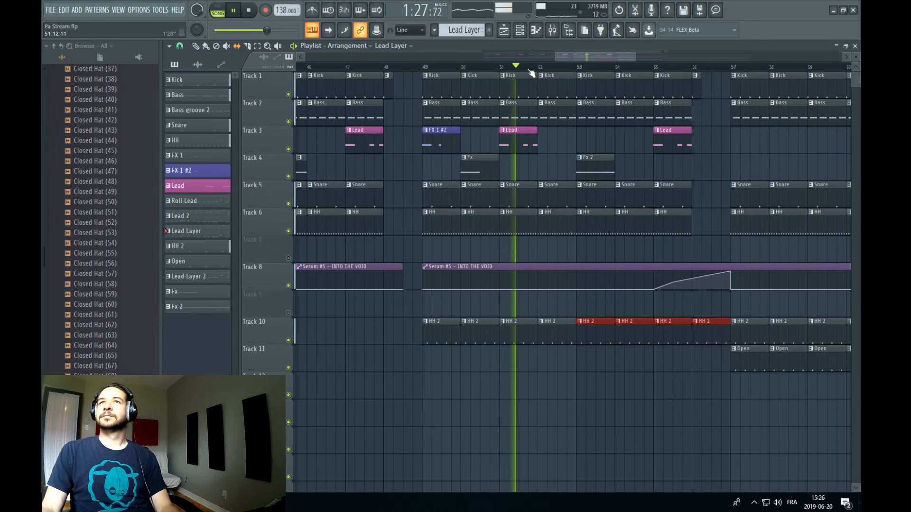
{"action": "scroll", "coordinate": [457, 61], "scroll_direction": "down", "scroll_amount": 3}
{"action": "left_click", "coordinate": [387, 67]}
{"action": "scroll", "coordinate": [390, 66], "scroll_direction": "down", "scroll_amount": 1}
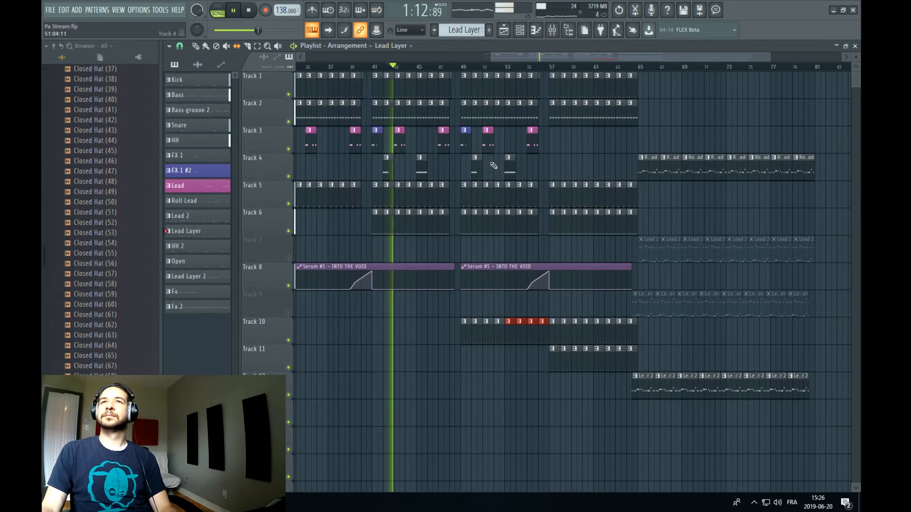
{"action": "right_click", "coordinate": [475, 167]}
{"action": "right_click", "coordinate": [507, 170]}
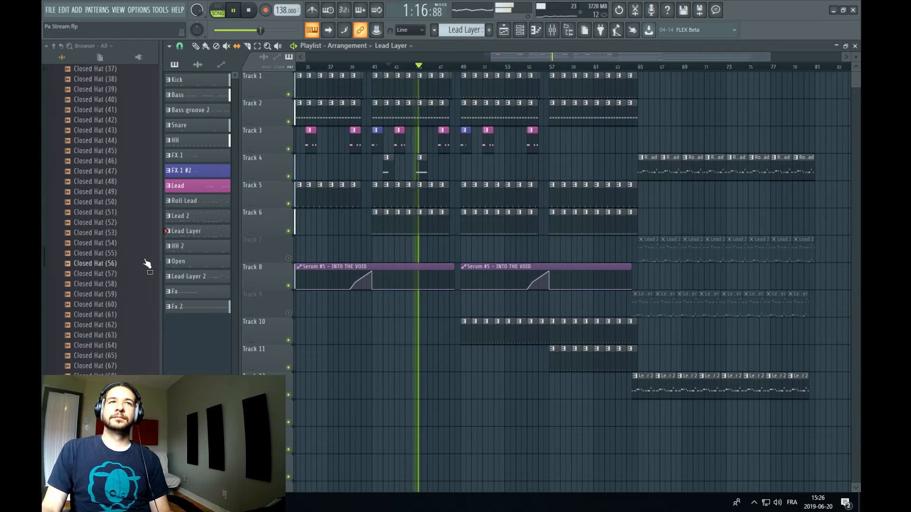
Listen into the section from bar 49, stop playback, and create a new empty pattern named Fx 3
{"action": "scroll", "coordinate": [132, 257], "scroll_direction": "up", "scroll_amount": 8}
{"action": "scroll", "coordinate": [488, 70], "scroll_direction": "up", "scroll_amount": 2}
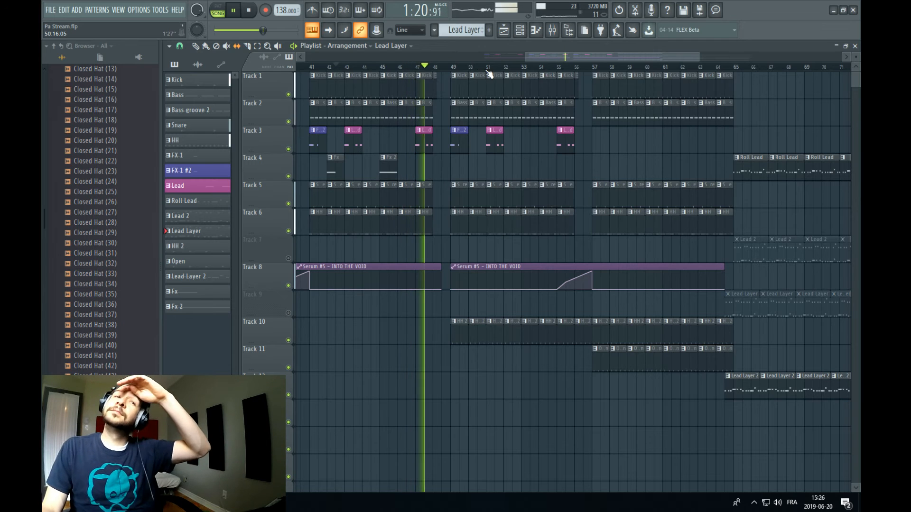
{"action": "scroll", "coordinate": [444, 68], "scroll_direction": "up", "scroll_amount": 3}
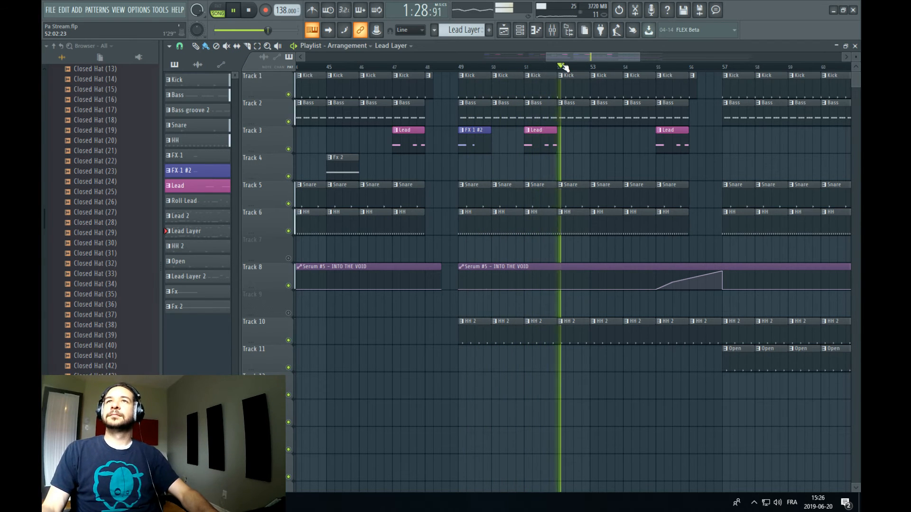
{"action": "scroll", "coordinate": [565, 67], "scroll_direction": "down", "scroll_amount": 5}
{"action": "key", "text": "space"}
{"action": "left_click", "coordinate": [521, 31]}
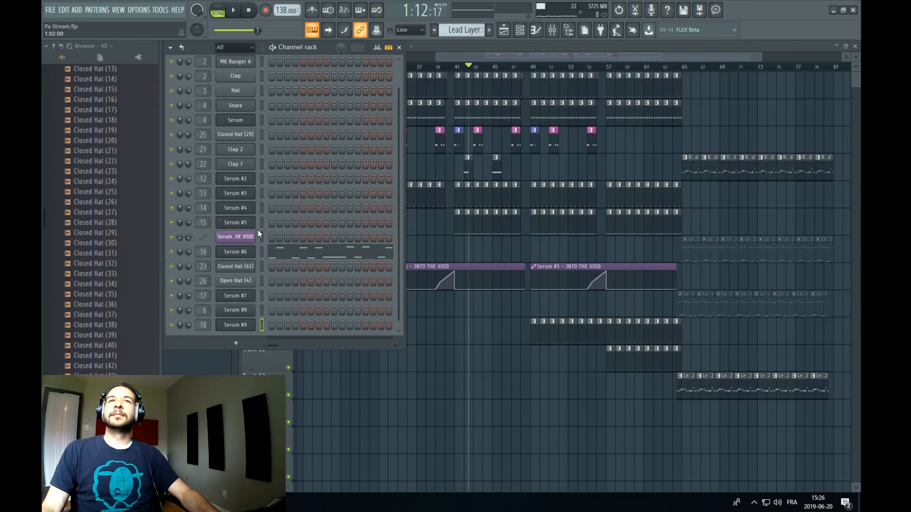
{"action": "left_click", "coordinate": [490, 31]}
{"action": "key", "text": "Return"}
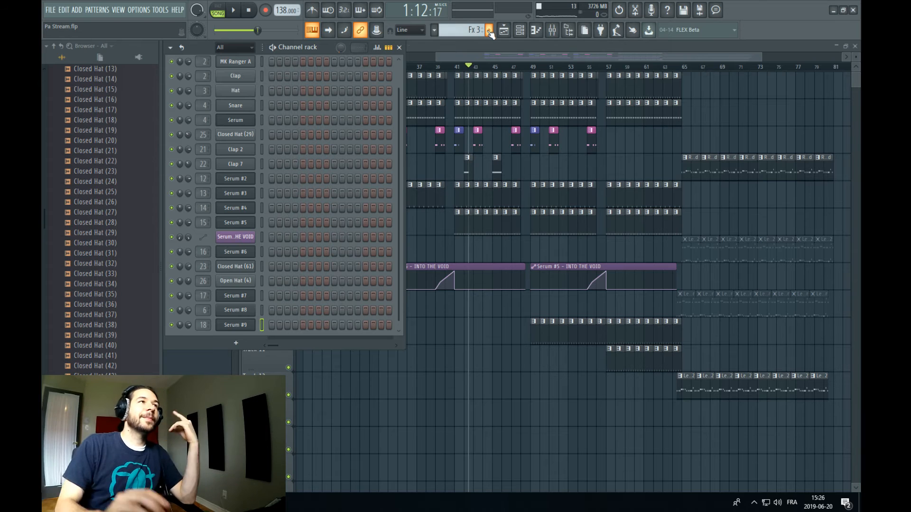
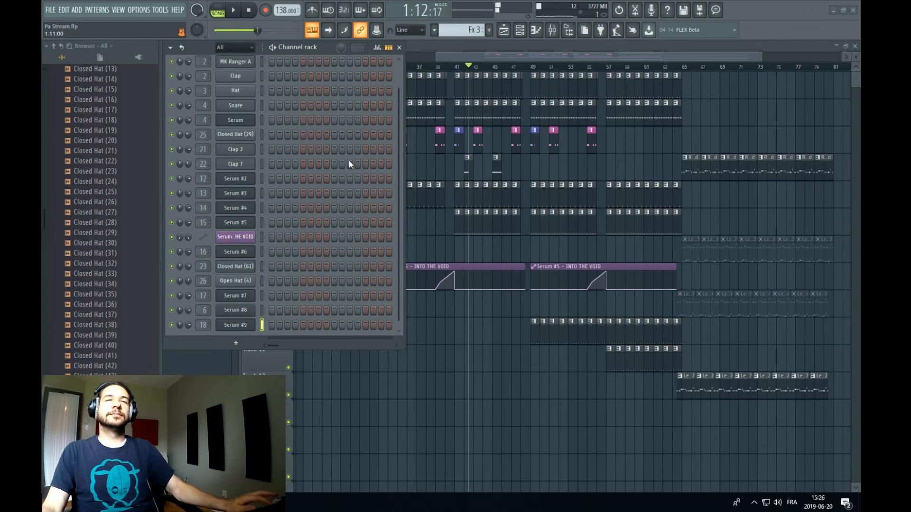
Add another Serum channel and load the preset Fx- The Slug Monster from Ghosthack Psytrance Awakening Vol 3
{"action": "left_click", "coordinate": [236, 342]}
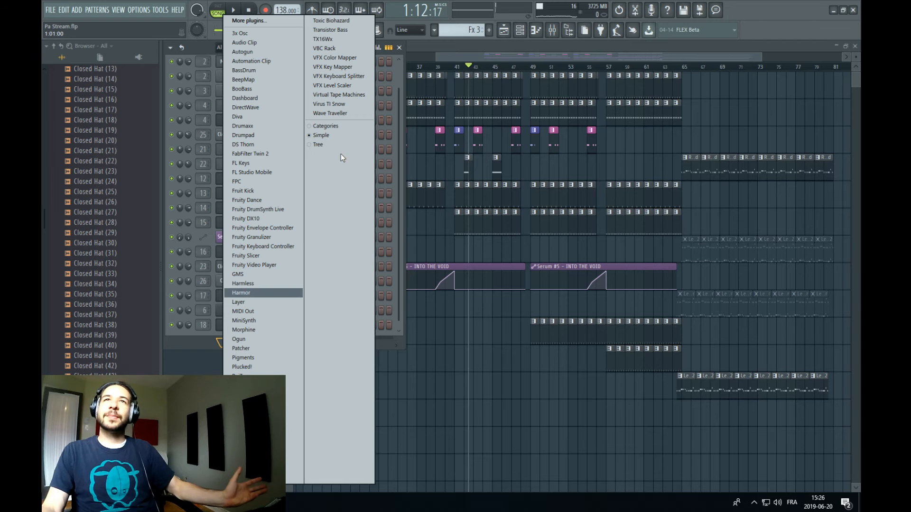
{"action": "left_click", "coordinate": [264, 432]}
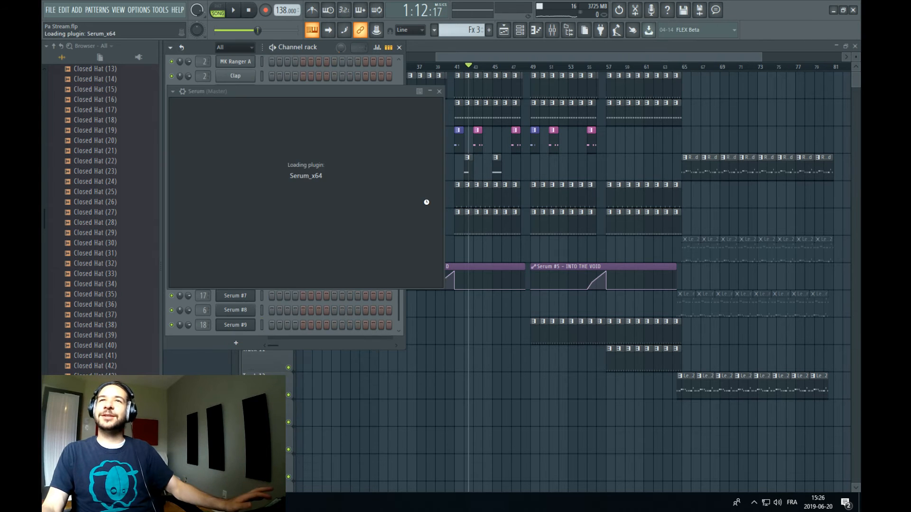
{"action": "left_click", "coordinate": [428, 107]}
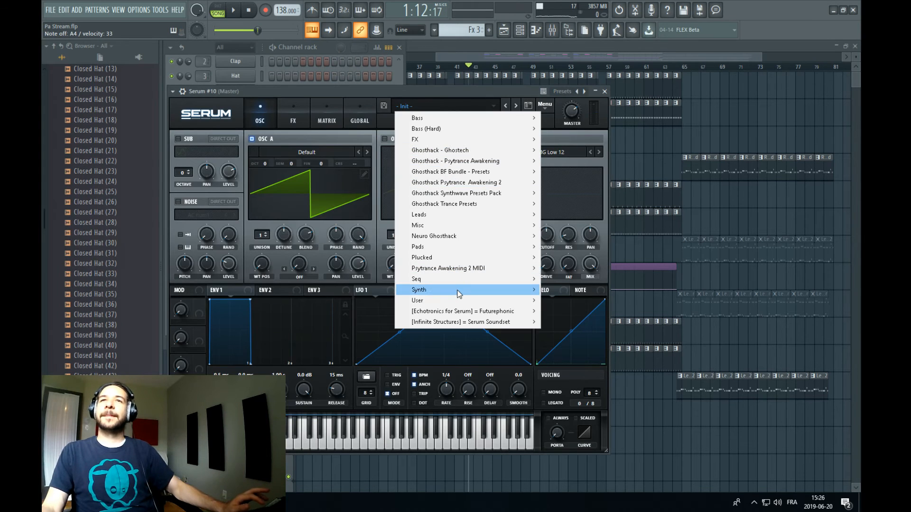
{"action": "mouse_move", "coordinate": [468, 301]}
{"action": "mouse_move", "coordinate": [641, 311]}
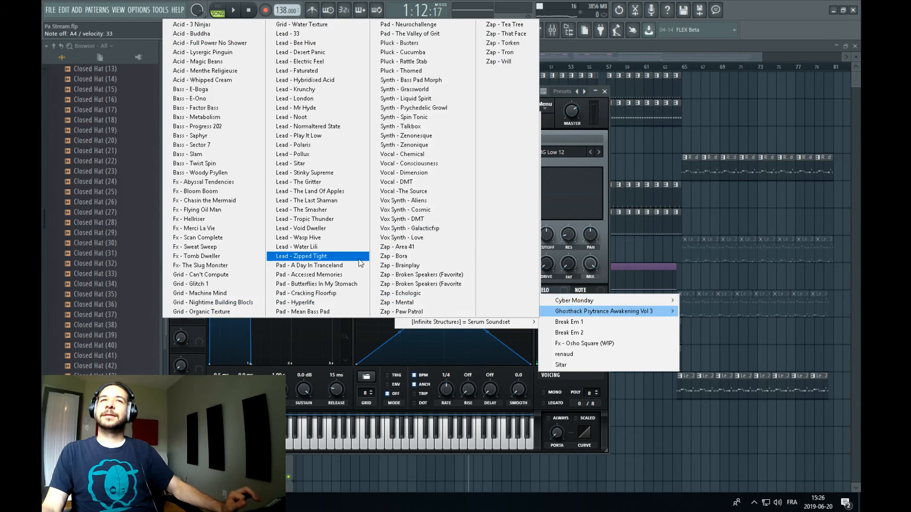
{"action": "left_click", "coordinate": [205, 266]}
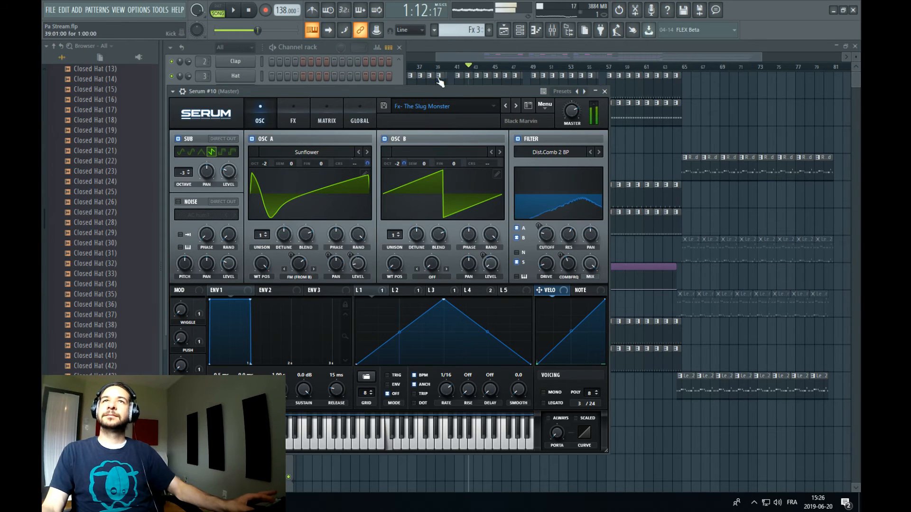
Draw a one-bar F5 note at bar 1 for the Serum #10 channel in the Fx 3 pattern and audition it
{"action": "left_click", "coordinate": [332, 51]}
{"action": "right_click", "coordinate": [245, 327]}
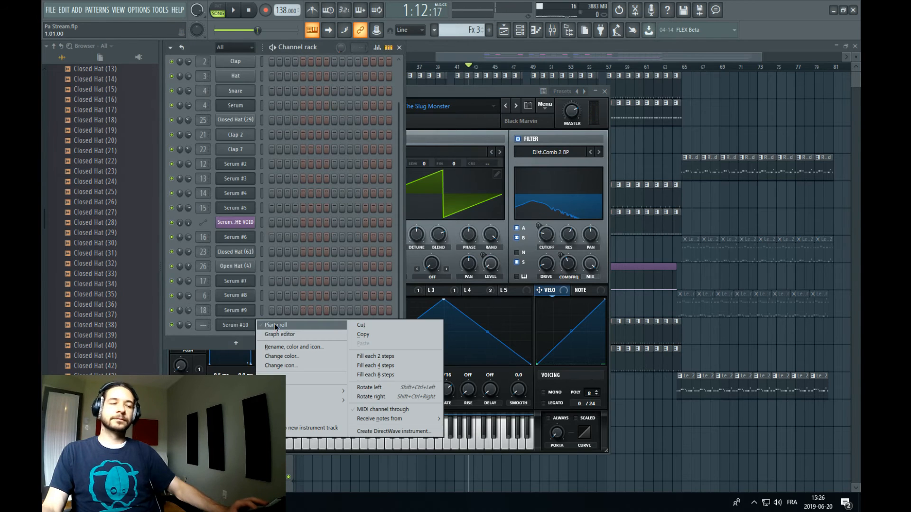
{"action": "left_click", "coordinate": [274, 324]}
{"action": "left_click", "coordinate": [205, 175]}
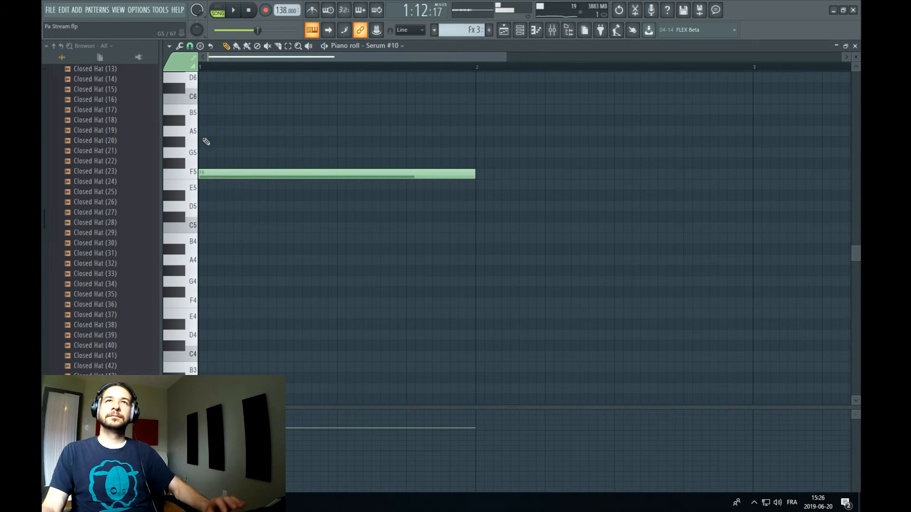
{"action": "key", "text": "space"}
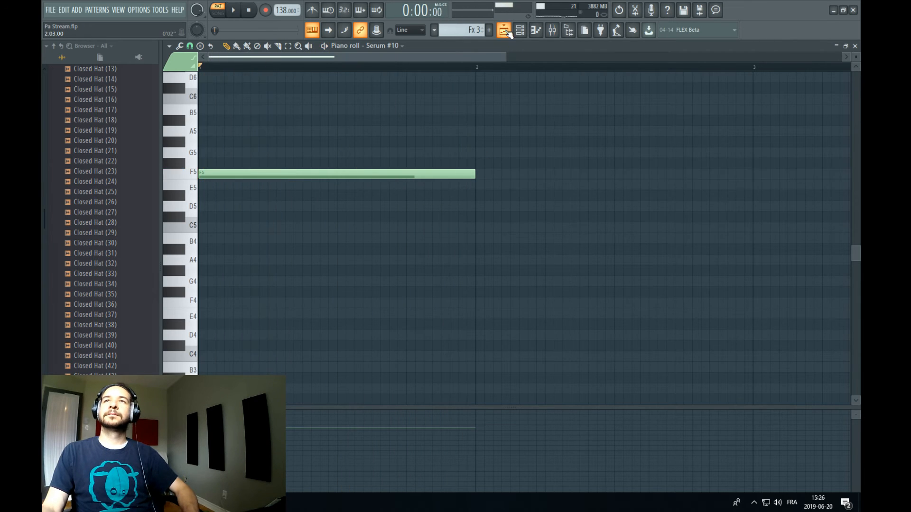
Return to song mode in the playlist and place the Fx 3 pattern at bar 50 on Track 4
{"action": "key", "text": "F5"}
{"action": "key", "text": "l"}
{"action": "left_click", "coordinate": [544, 172]}
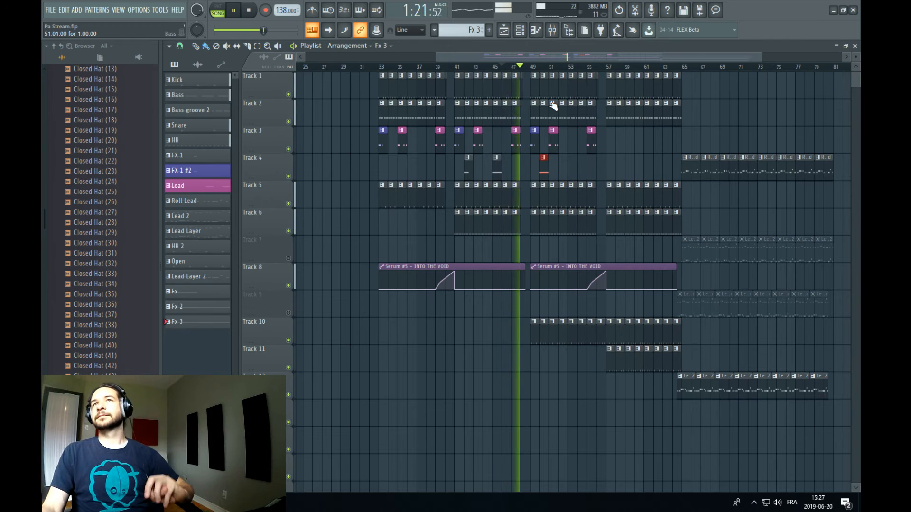
Route the Serum #10 channel to mixer insert 19
{"action": "left_click", "coordinate": [553, 31]}
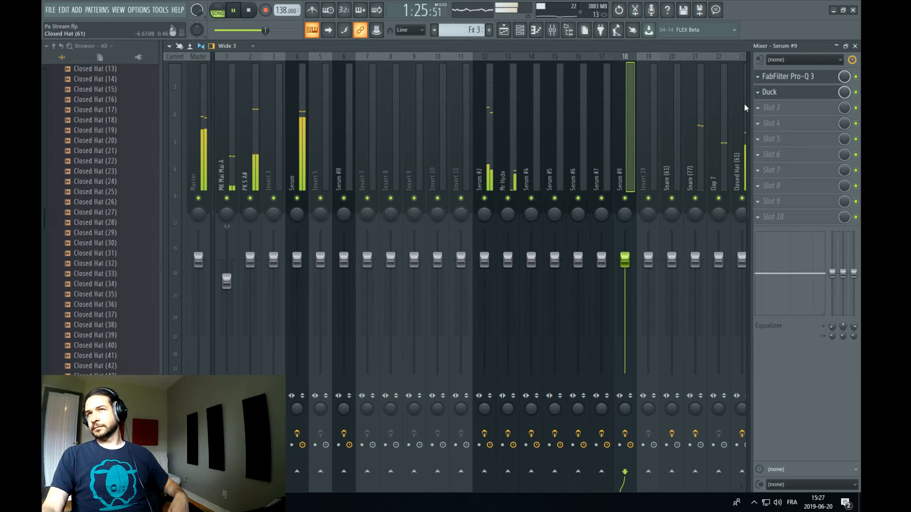
{"action": "right_click", "coordinate": [654, 149]}
{"action": "mouse_move", "coordinate": [684, 135]}
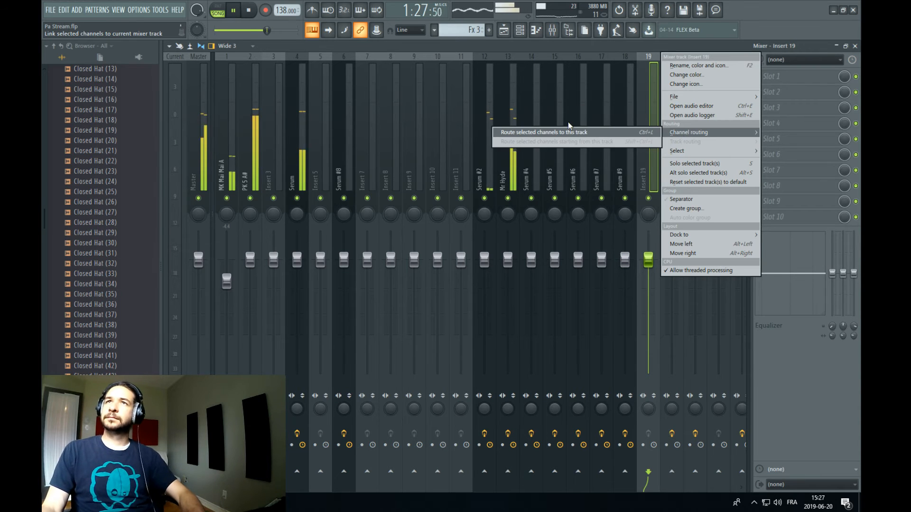
{"action": "left_click", "coordinate": [576, 135]}
{"action": "left_click", "coordinate": [785, 79]}
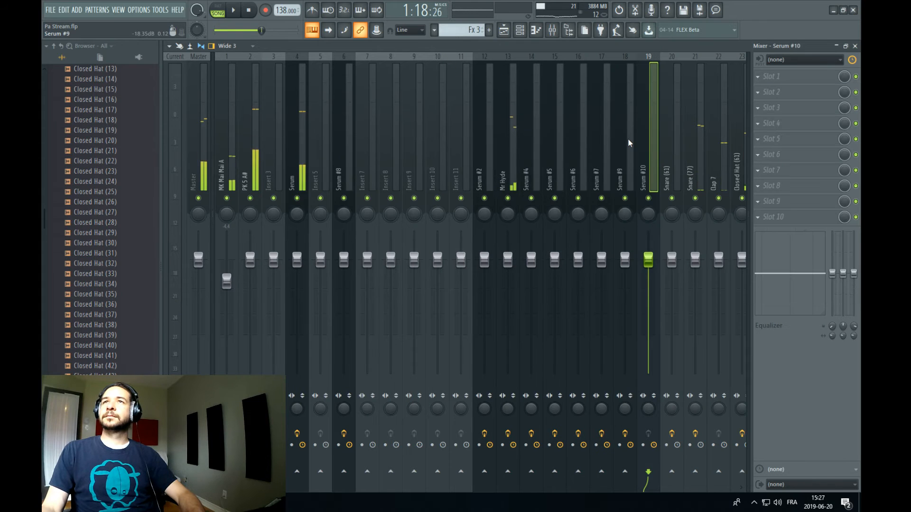
Copy the Serum #9 mixer track state, with its Pro-Q 3 and Duck effects, onto insert 19
{"action": "right_click", "coordinate": [627, 143]}
{"action": "mouse_move", "coordinate": [671, 97]}
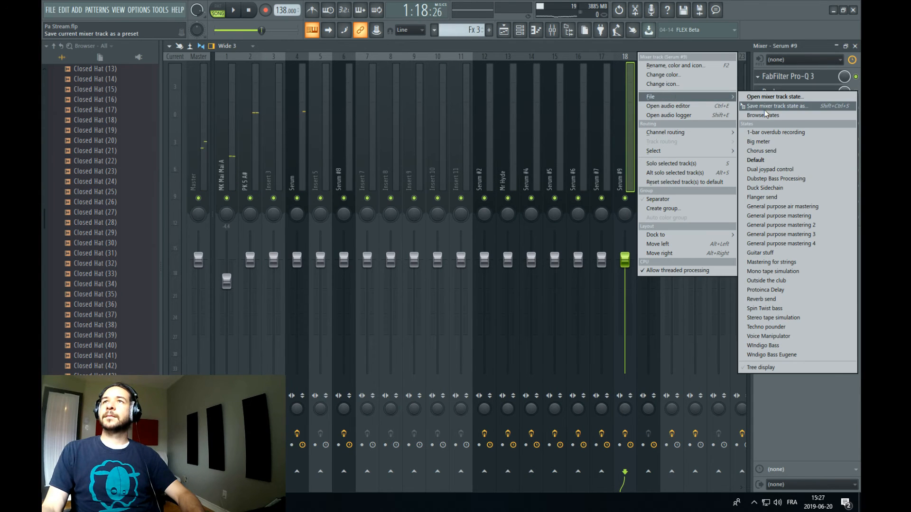
{"action": "left_click_drag", "start_coordinate": [769, 109], "coordinate": [651, 147]}
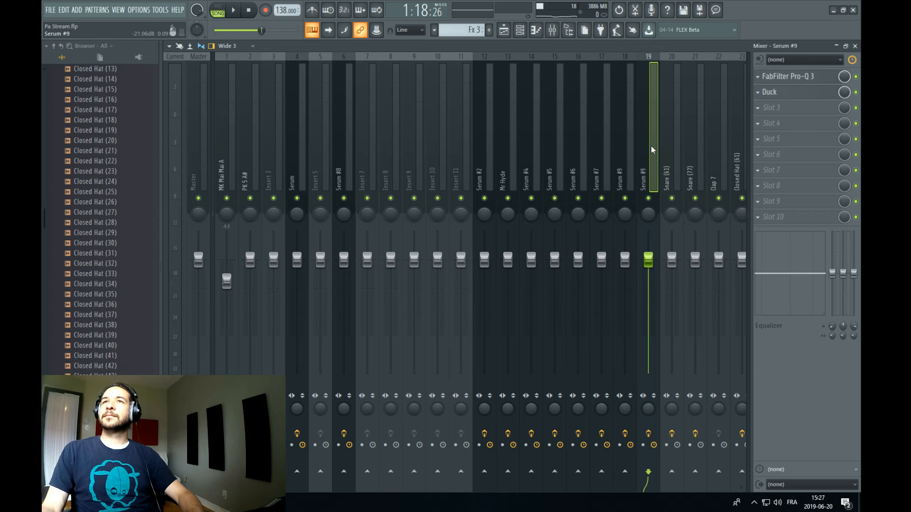
Rename mixer insert 19 as Slug Monster
{"action": "right_click", "coordinate": [652, 150]}
{"action": "left_click", "coordinate": [687, 72]}
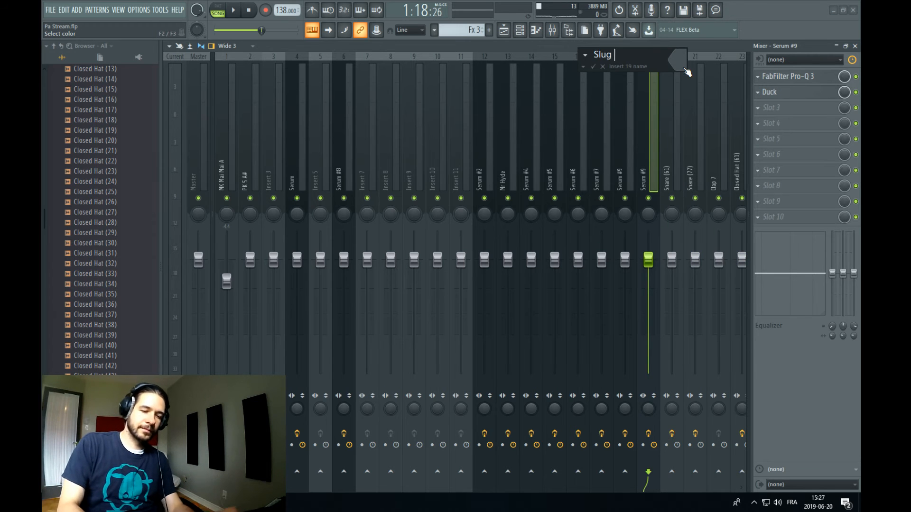
{"action": "type", "text": "Slug Monster"}
{"action": "key", "text": "Return"}
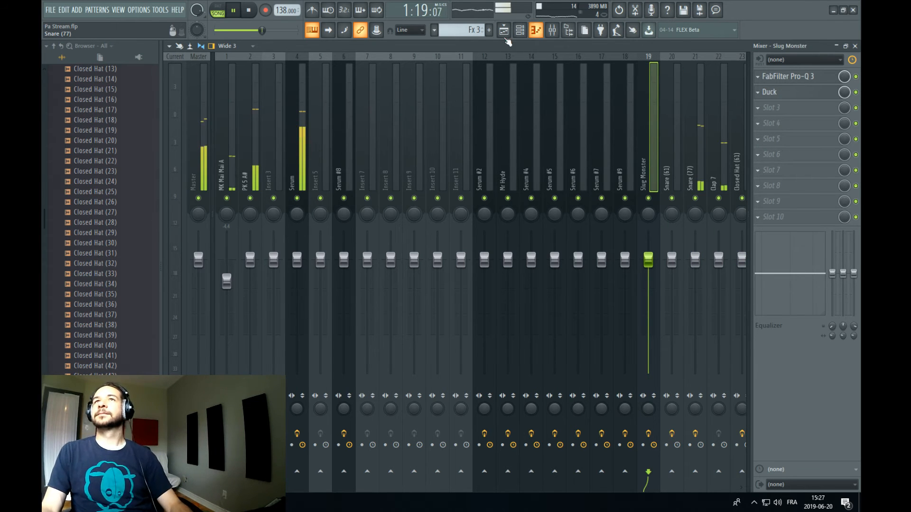
Play the arrangement from bar 49 in the playlist to hear the Fx 3 clip in context
{"action": "left_click", "coordinate": [504, 32]}
{"action": "left_click", "coordinate": [531, 67]}
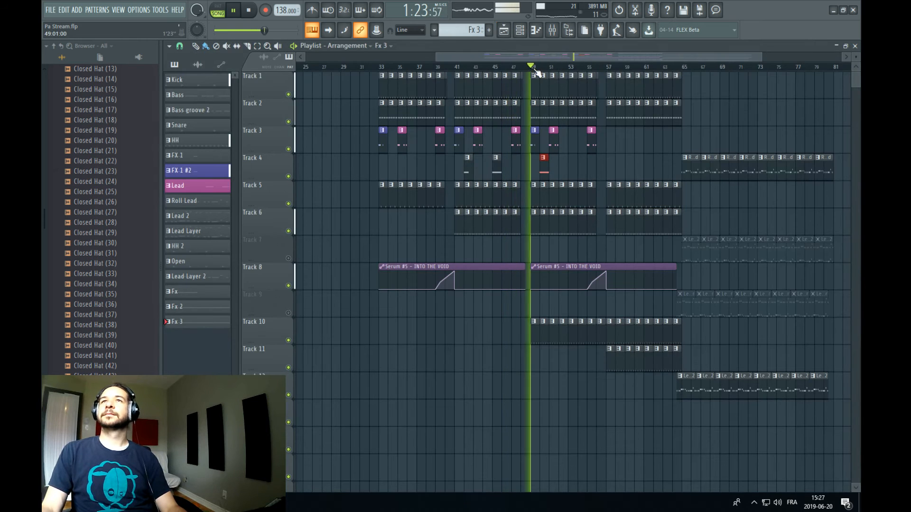
{"action": "scroll", "coordinate": [546, 71], "scroll_direction": "up", "scroll_amount": 5}
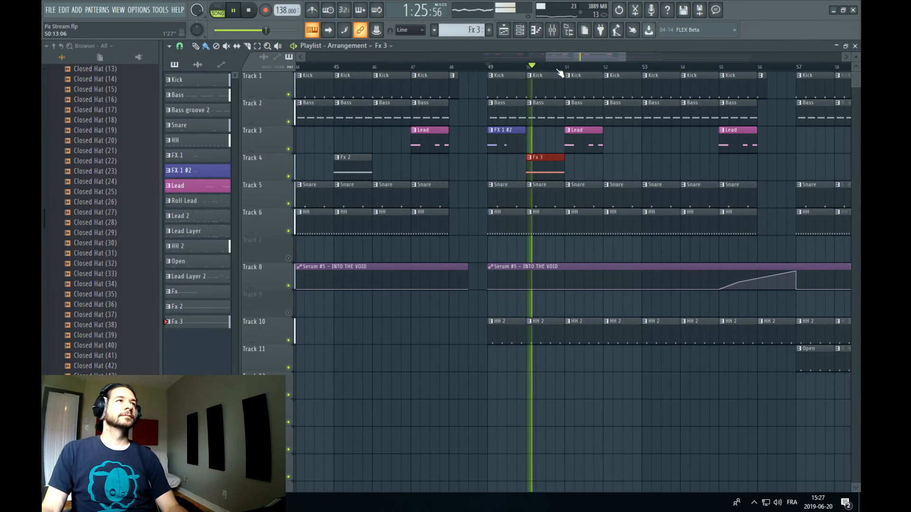
{"action": "left_click_drag", "start_coordinate": [582, 58], "coordinate": [602, 59]}
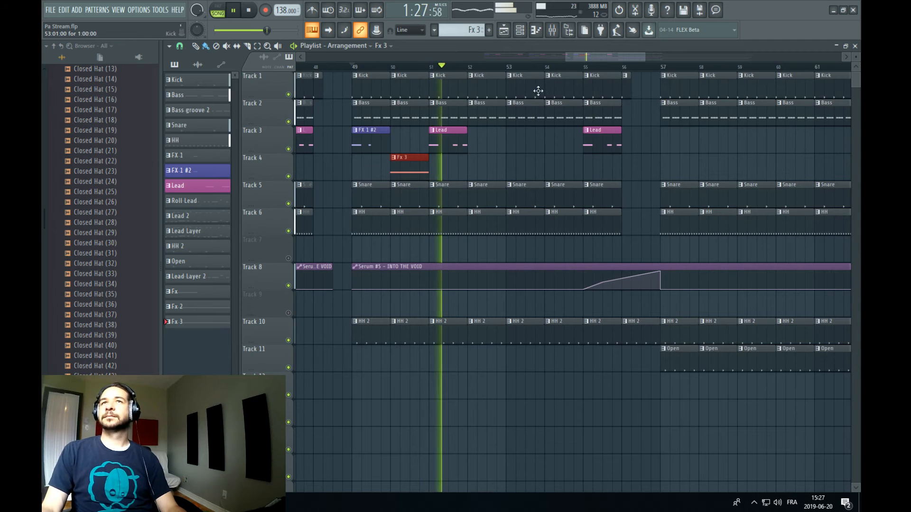
Load Virtual Mix Rack into effect slot 4 of the Slug Monster mixer track
{"action": "left_click", "coordinate": [553, 30]}
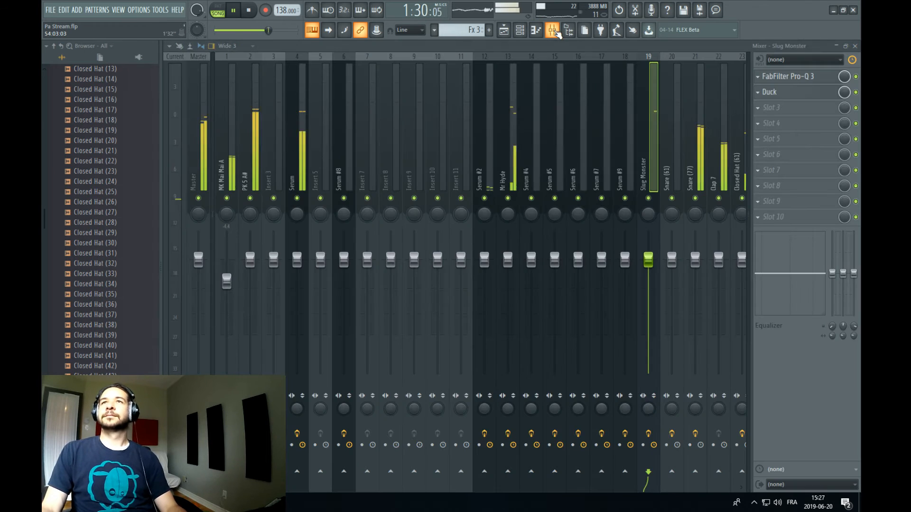
{"action": "left_click", "coordinate": [784, 132]}
{"action": "left_click", "coordinate": [700, 312]}
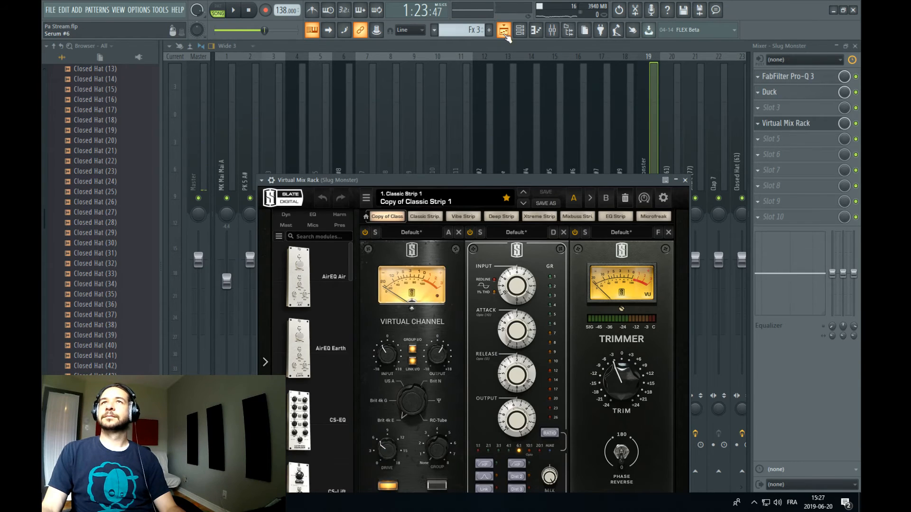
Play the section from bar 49 again, checking the processed Fx 3 sound in the playlist, mixer and channel rack
{"action": "left_click", "coordinate": [505, 34]}
{"action": "key", "text": "space"}
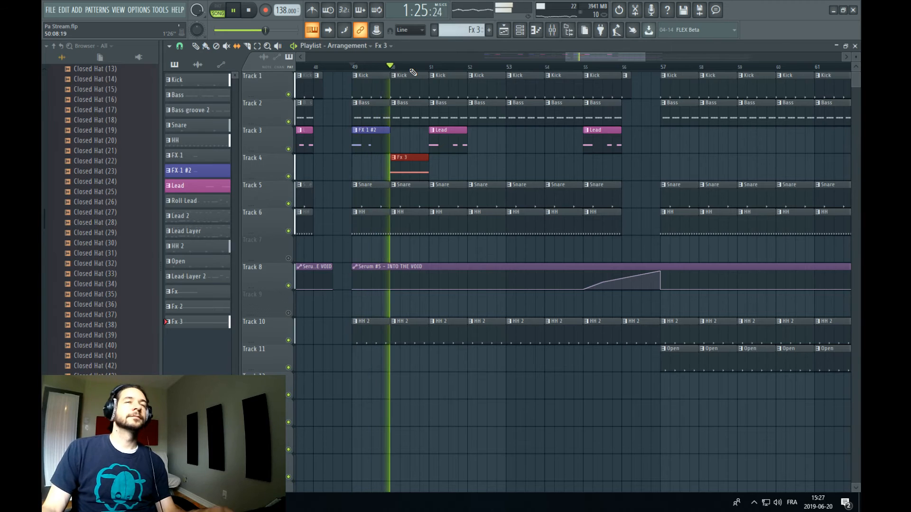
{"action": "scroll", "coordinate": [425, 69], "scroll_direction": "down", "scroll_amount": 3}
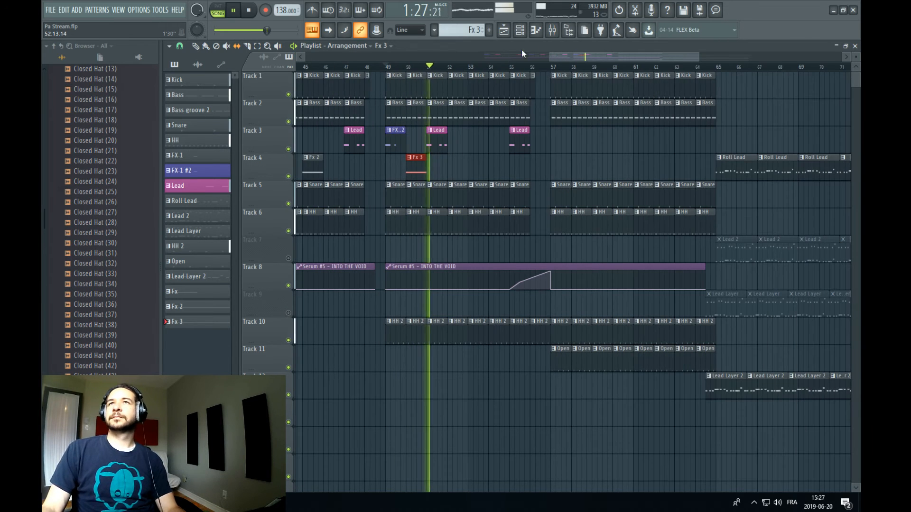
{"action": "key", "text": "F9"}
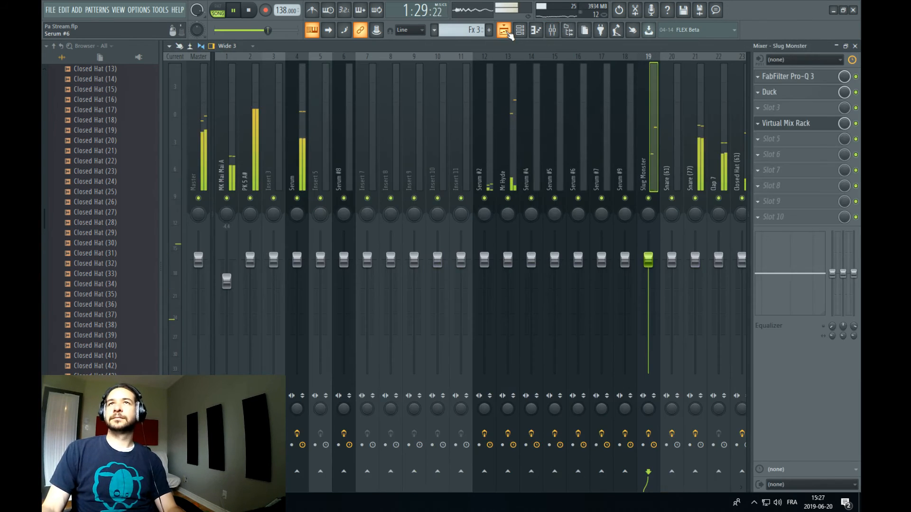
{"action": "left_click", "coordinate": [505, 31]}
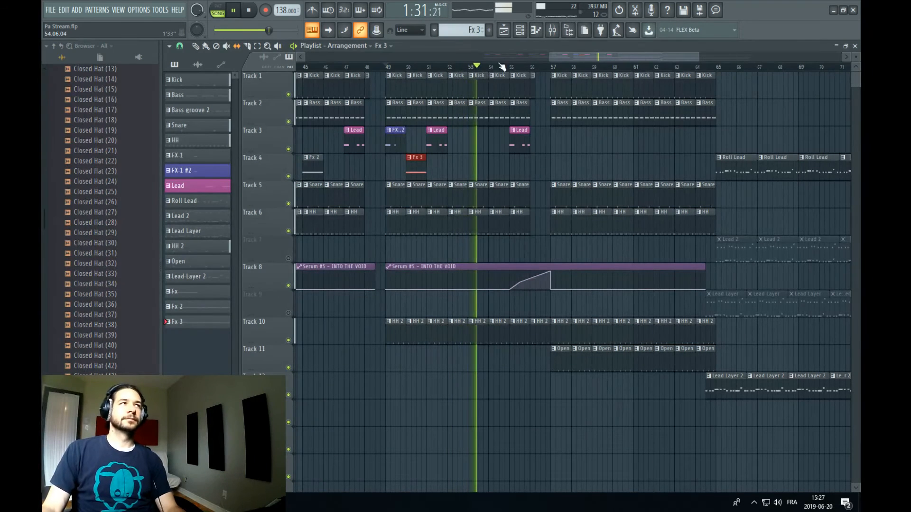
{"action": "key", "text": "F6"}
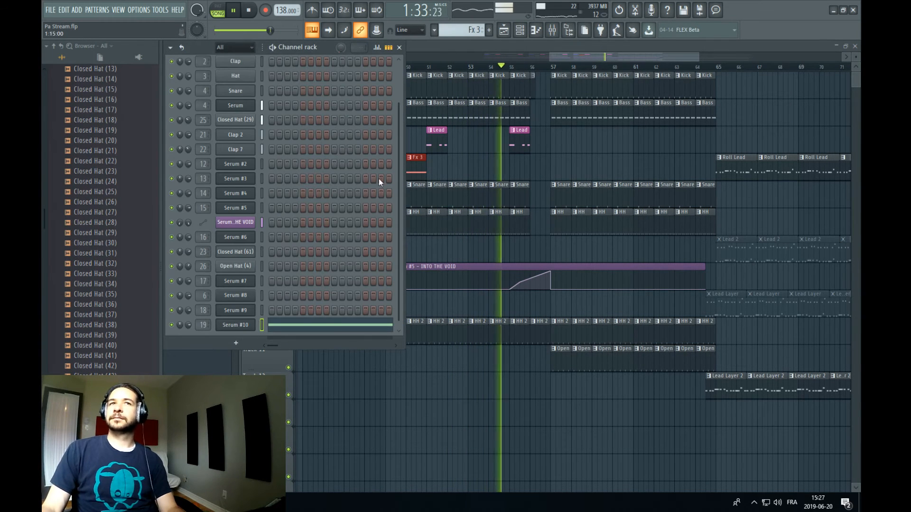
{"action": "key", "text": "F6"}
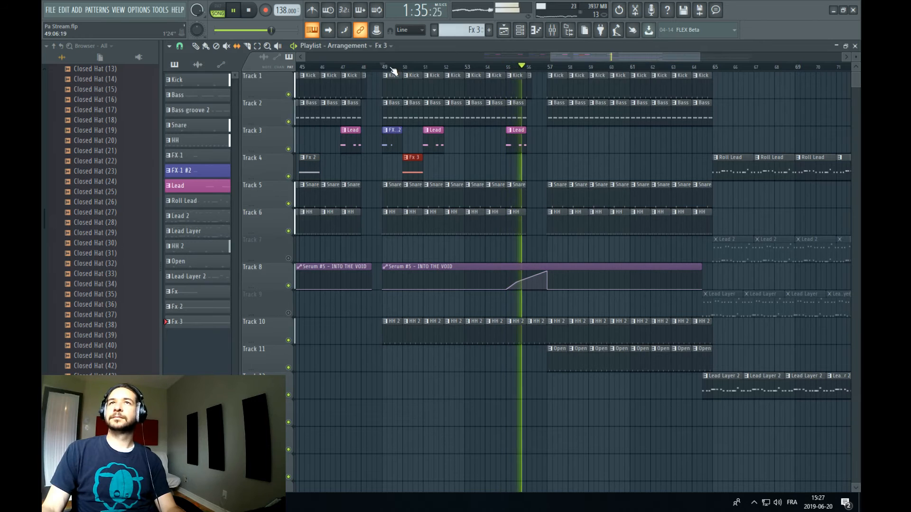
Stop playback and create a new pattern named Fx 4
{"action": "key", "text": "space"}
{"action": "left_click", "coordinate": [489, 29]}
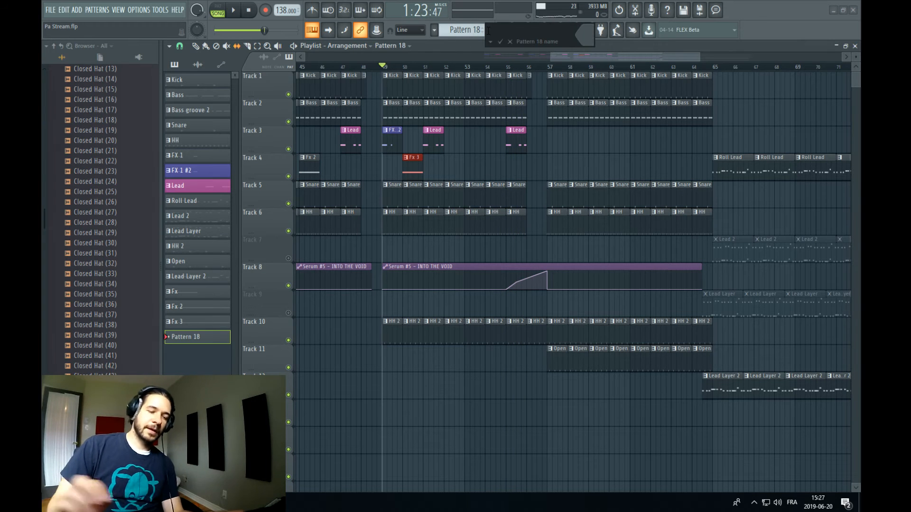
{"action": "key", "text": "Return"}
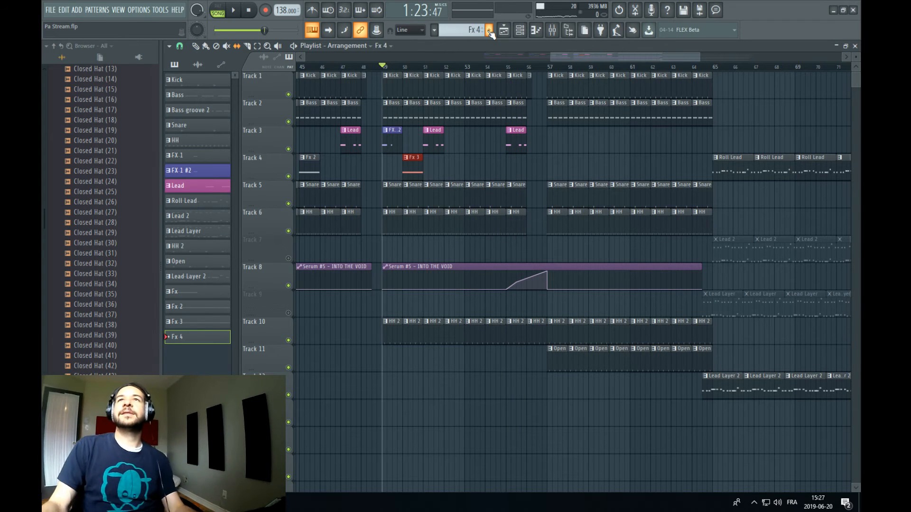
Review the FX, Lead and Fx clip placement in the playlist from bar 33 to bar 57, setting the playback position to bar 33
{"action": "left_click", "coordinate": [524, 27]}
{"action": "left_click_drag", "start_coordinate": [593, 57], "coordinate": [505, 57]}
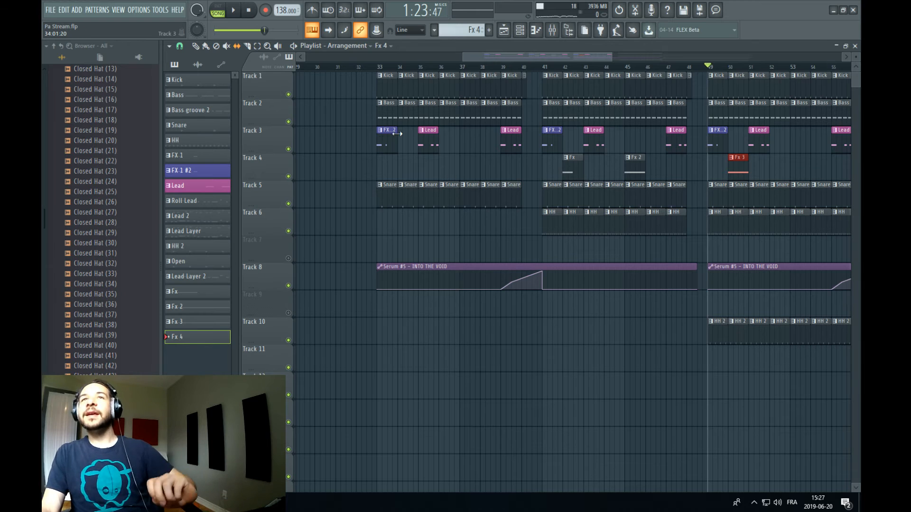
{"action": "right_click", "coordinate": [381, 136]}
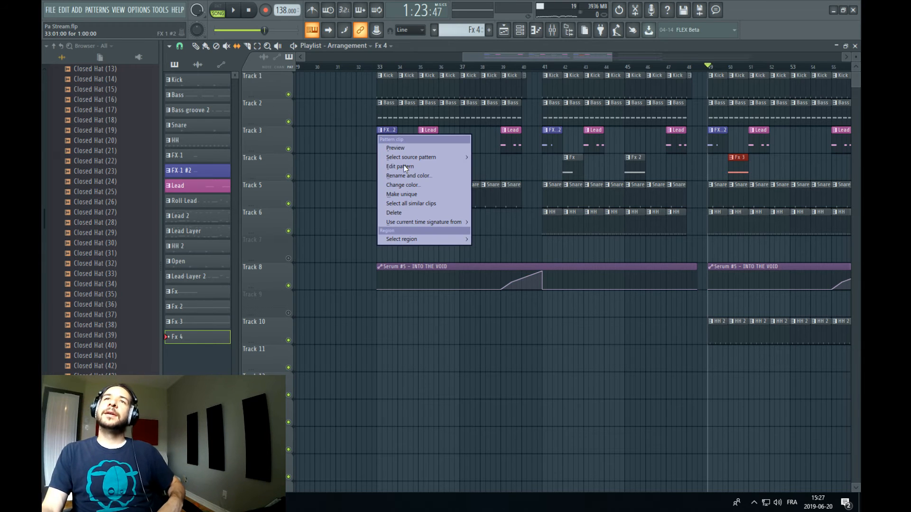
{"action": "left_click", "coordinate": [529, 48]}
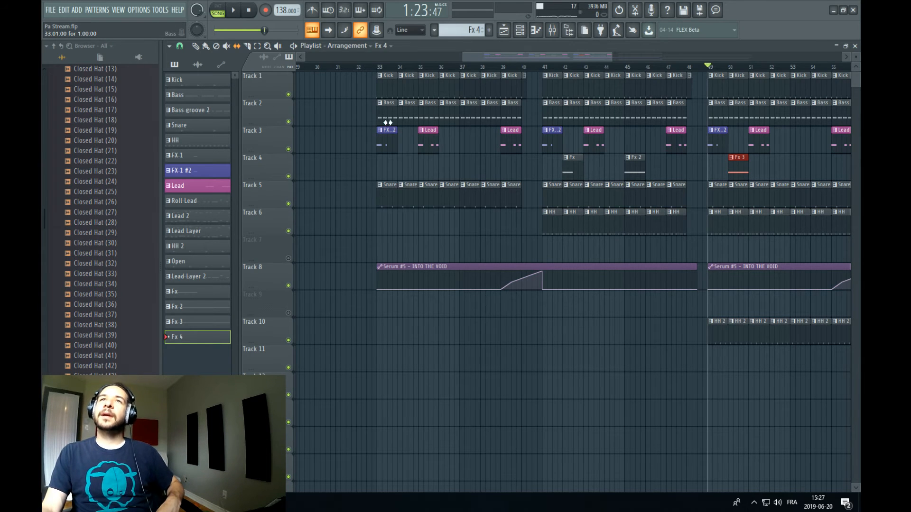
{"action": "left_click_drag", "start_coordinate": [382, 62], "coordinate": [380, 68]}
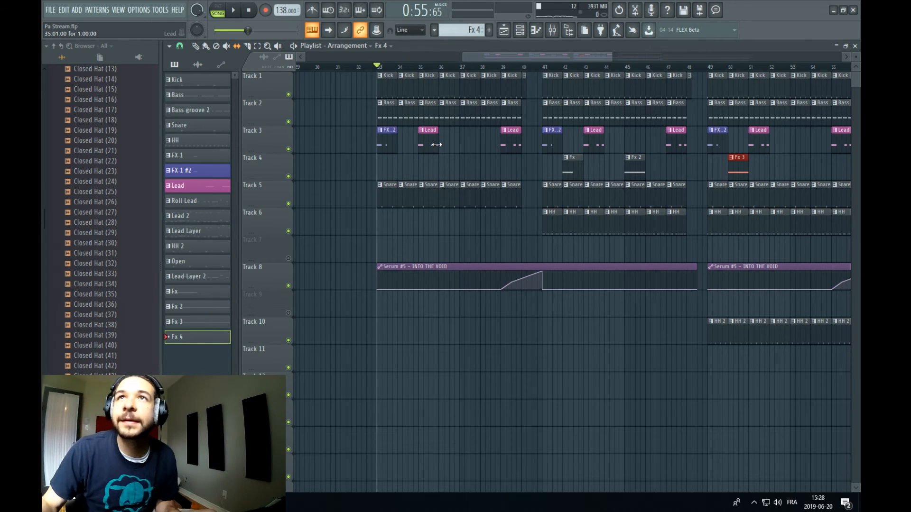
{"action": "scroll", "coordinate": [687, 177], "scroll_direction": "down", "scroll_amount": 2, "text": "ctrl"}
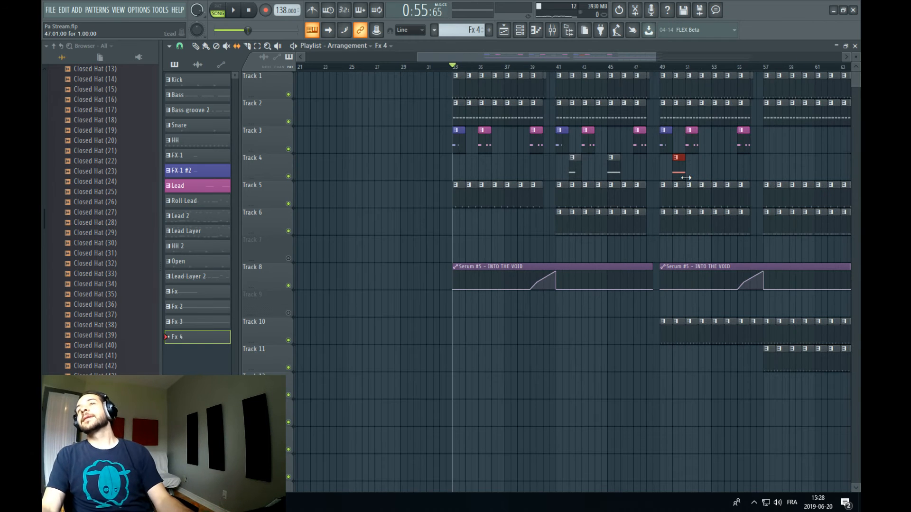
{"action": "scroll", "coordinate": [542, 59], "scroll_direction": "down", "scroll_amount": 3}
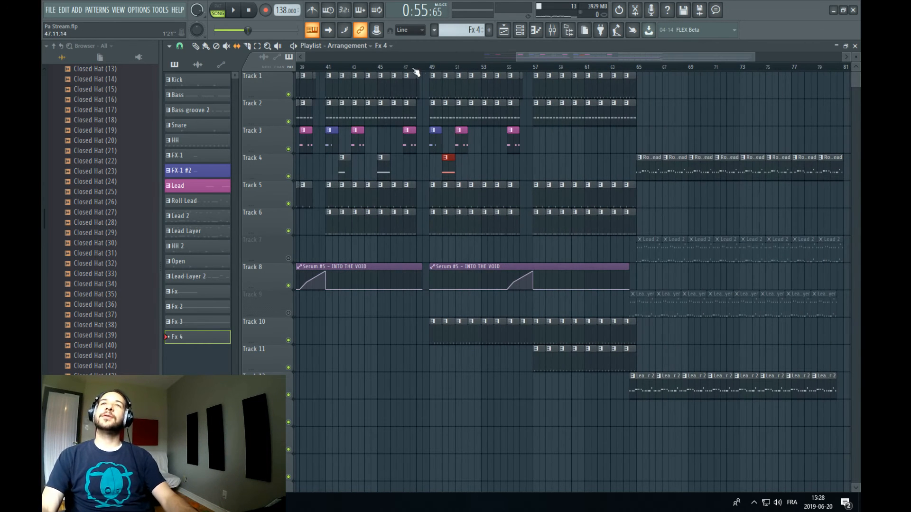
{"action": "scroll", "coordinate": [418, 69], "scroll_direction": "up", "scroll_amount": 5}
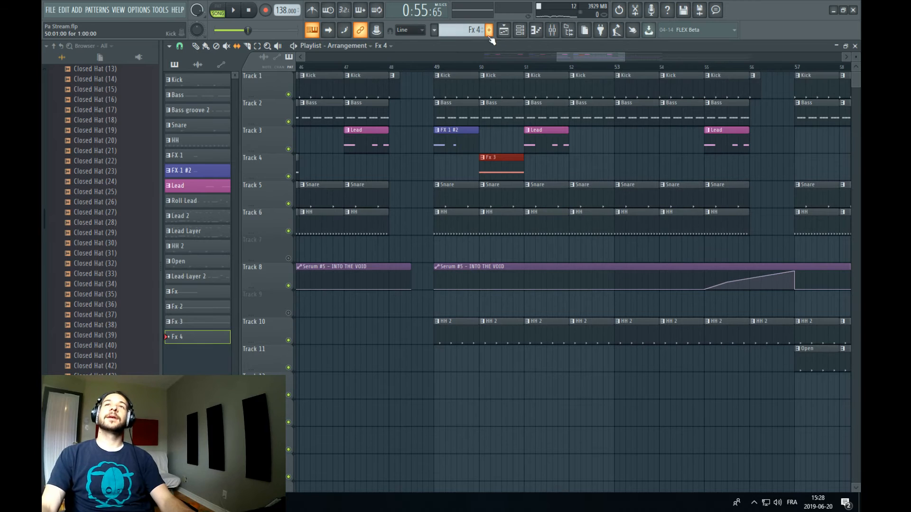
Add a new Serum instrument to the channel rack
{"action": "left_click", "coordinate": [525, 33]}
{"action": "left_click", "coordinate": [245, 340]}
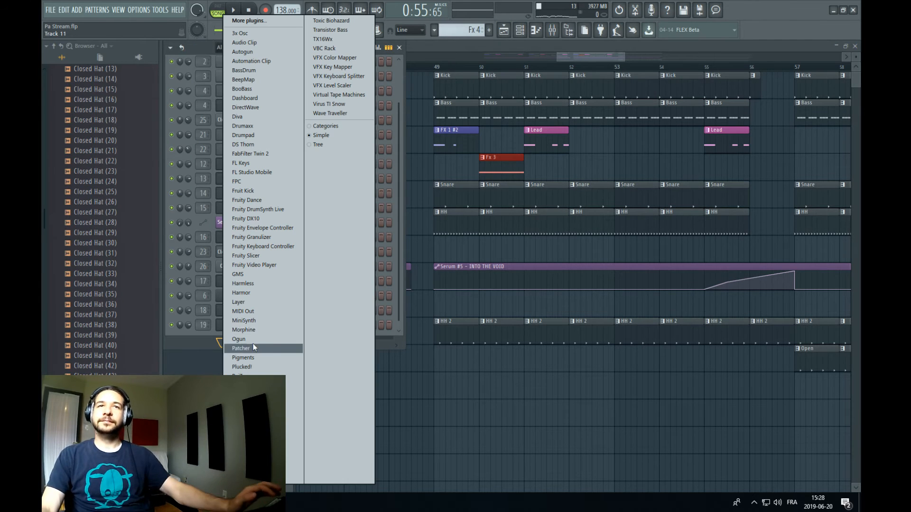
{"action": "left_click", "coordinate": [309, 330]}
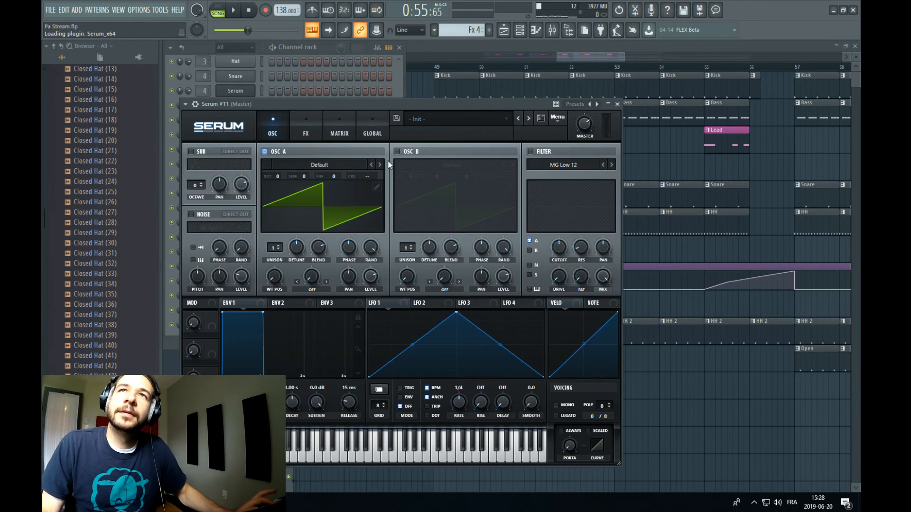
Load the Fx - Tomb Dweller preset from the Ghosthack Psytrance Awakening Vol 3 user folder in Serum and audition it
{"action": "left_click", "coordinate": [442, 140]}
{"action": "mouse_move", "coordinate": [475, 311]}
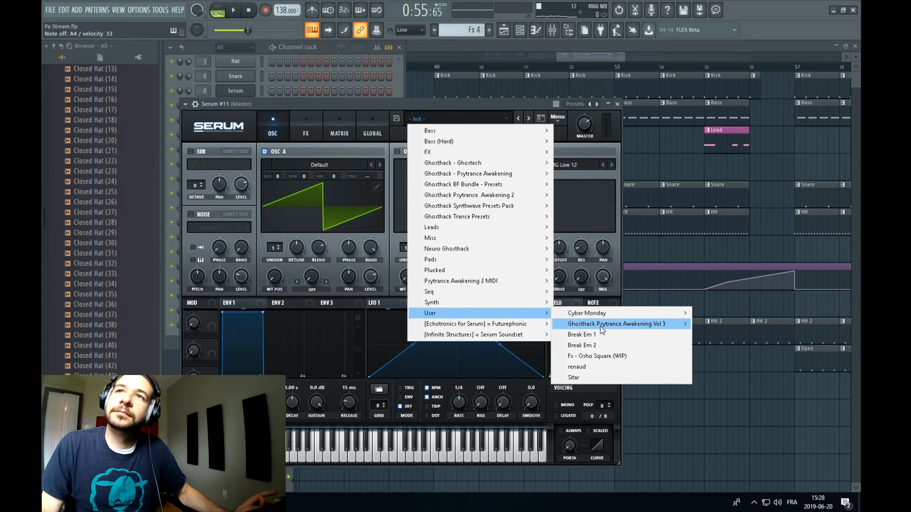
{"action": "mouse_move", "coordinate": [612, 324]}
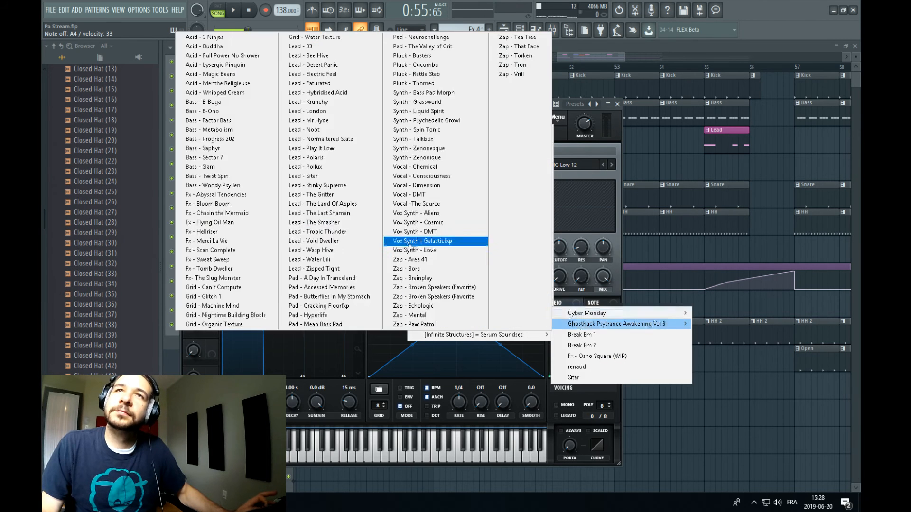
{"action": "left_click", "coordinate": [253, 269]}
{"action": "key", "text": "v"}
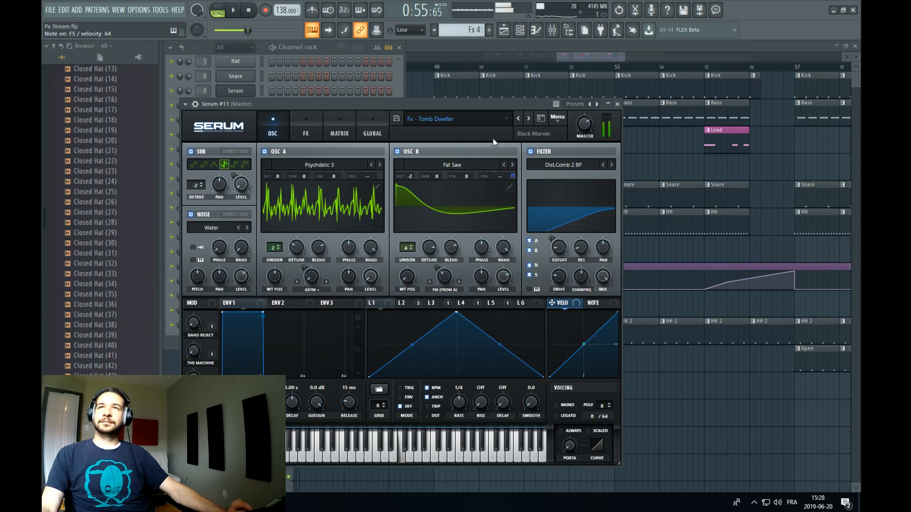
Switch Serum to the Grid - Can't Compute preset from the Ghosthack Psytrance Awakening Vol 3 folder
{"action": "left_click", "coordinate": [473, 123]}
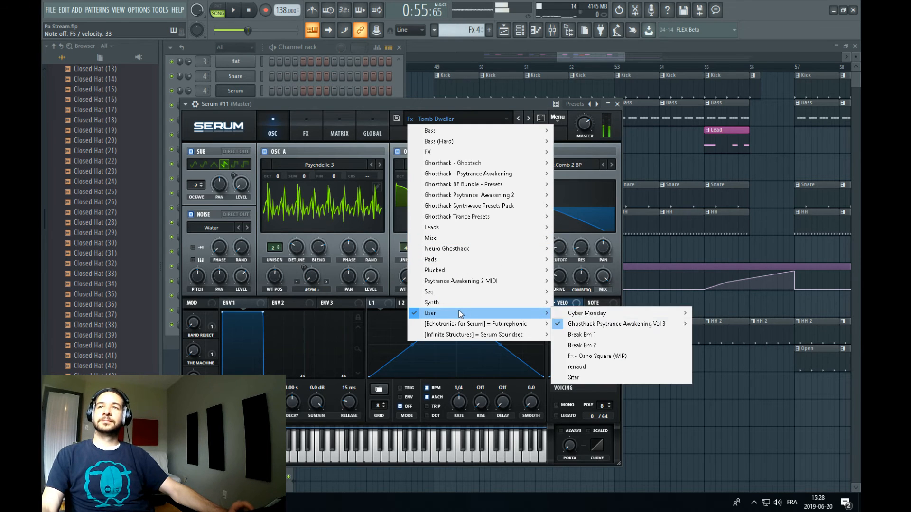
{"action": "mouse_move", "coordinate": [460, 314]}
{"action": "mouse_move", "coordinate": [618, 326]}
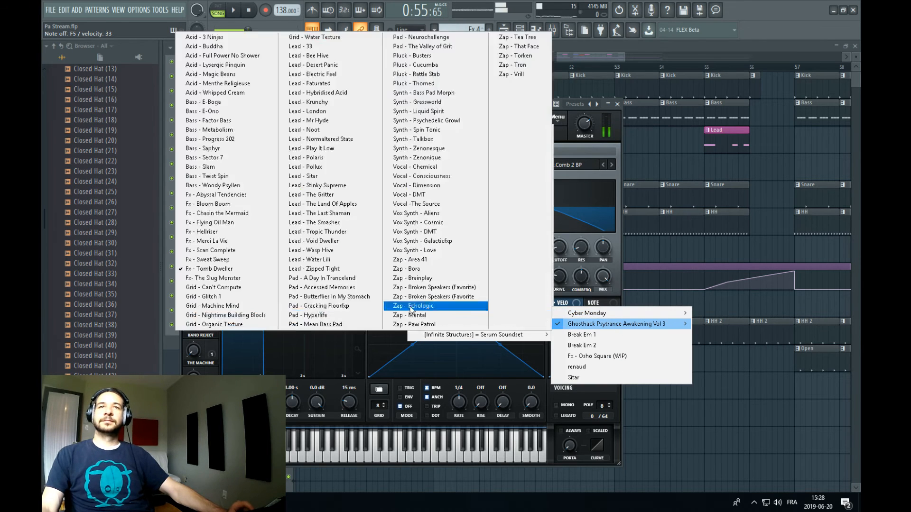
{"action": "left_click", "coordinate": [244, 288]}
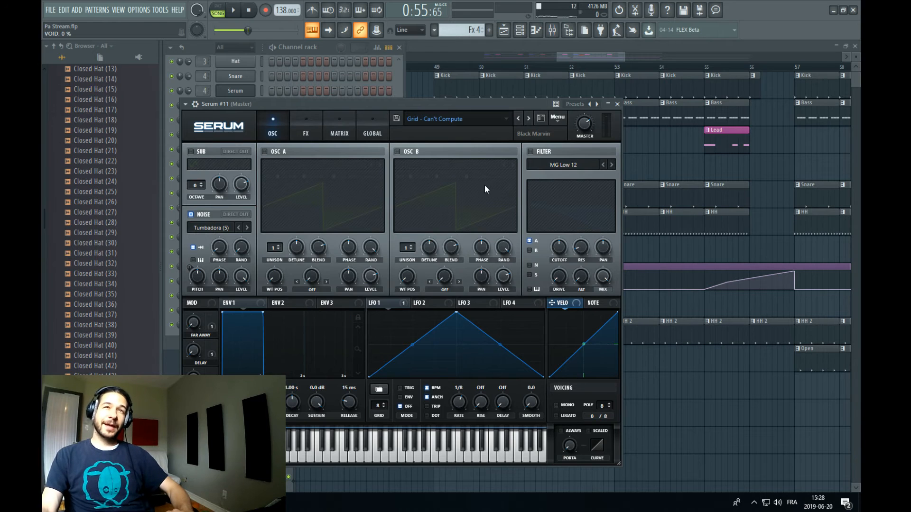
Step forward through the Grid presets, auditioning each with a played note, up to Grid - Water Texture
{"action": "left_click", "coordinate": [528, 118]}
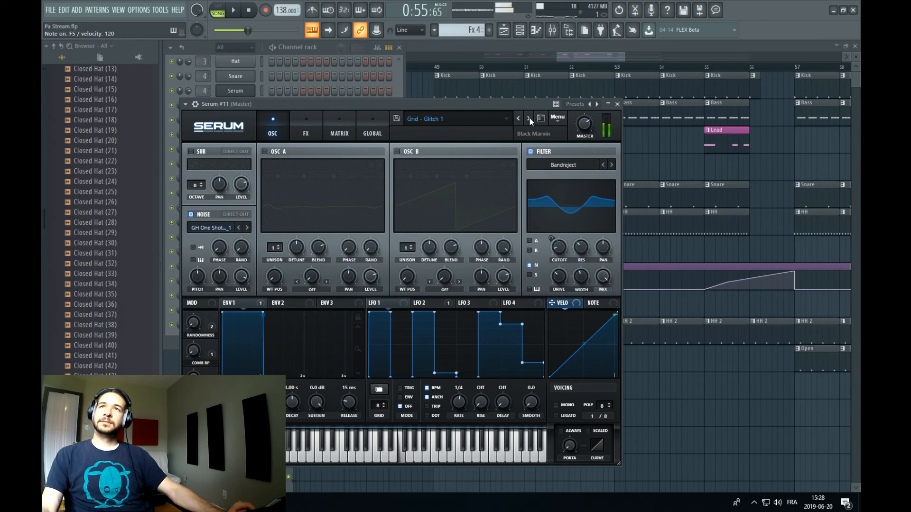
{"action": "left_click", "coordinate": [529, 117]}
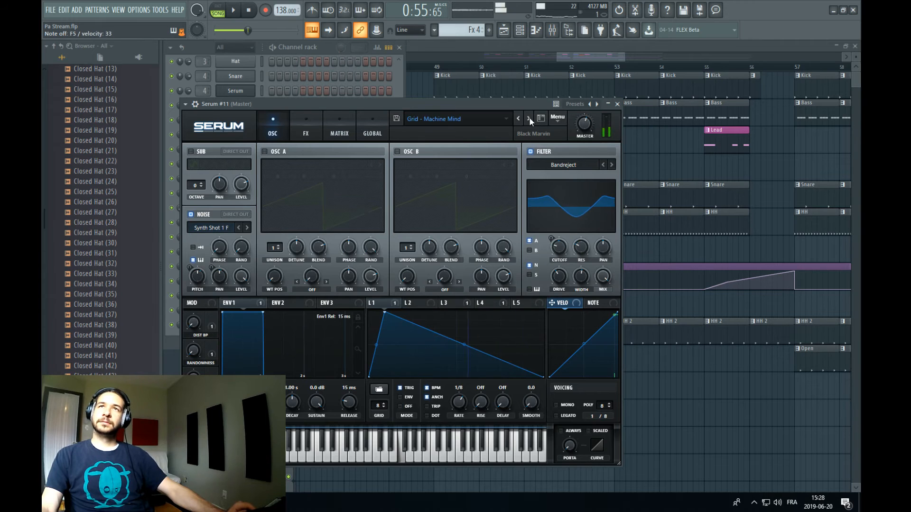
{"action": "left_click", "coordinate": [529, 118]}
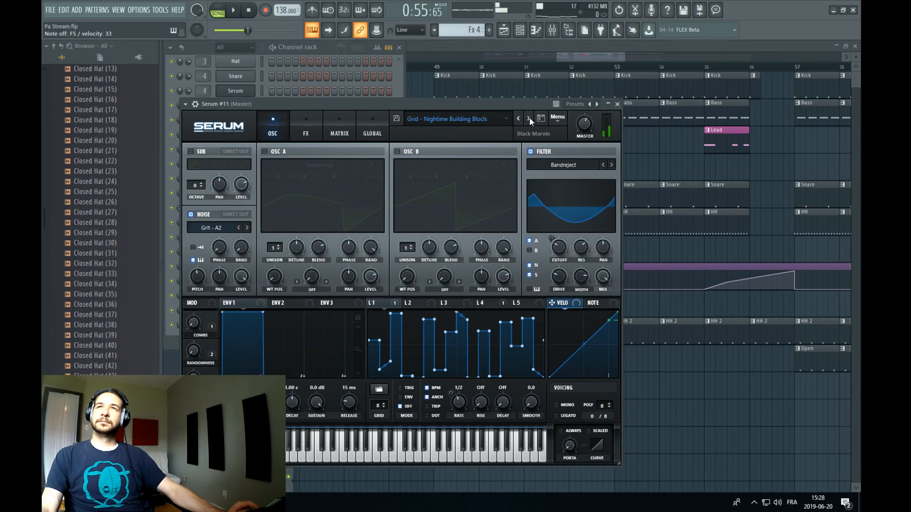
{"action": "left_click", "coordinate": [528, 117]}
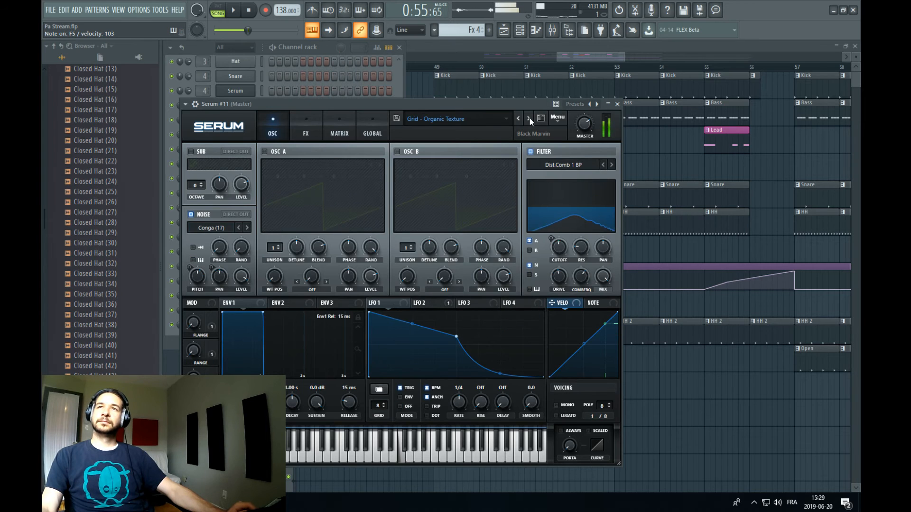
{"action": "left_click", "coordinate": [529, 118]}
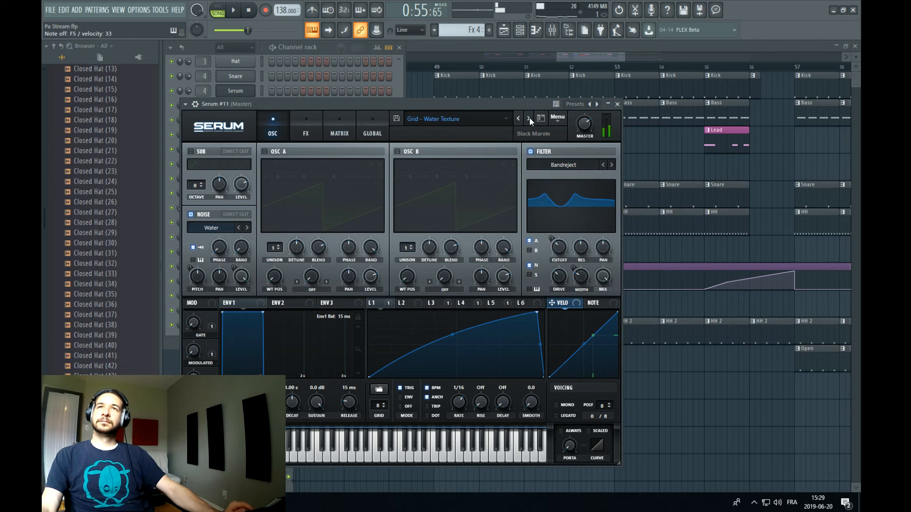
Advance Serum one preset, then load Lead - Zipped Tight from the Ghosthack Psytrance Awakening Vol 3 user folder and audition it
{"action": "left_click", "coordinate": [529, 118]}
{"action": "left_click", "coordinate": [455, 119]}
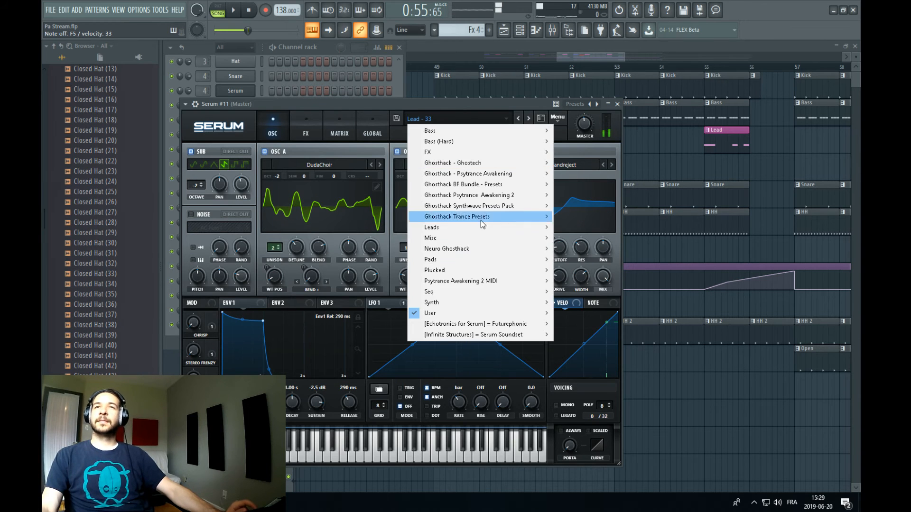
{"action": "mouse_move", "coordinate": [473, 313]}
{"action": "mouse_move", "coordinate": [593, 324]}
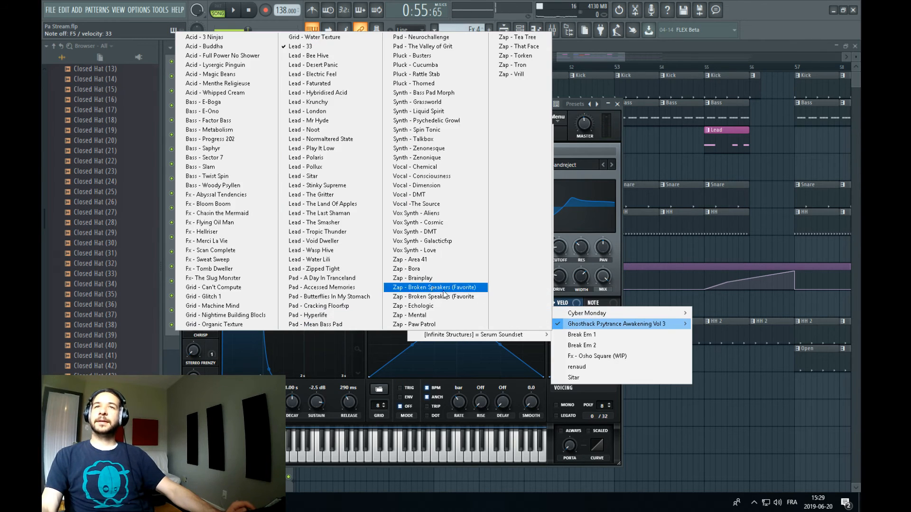
{"action": "left_click", "coordinate": [368, 269]}
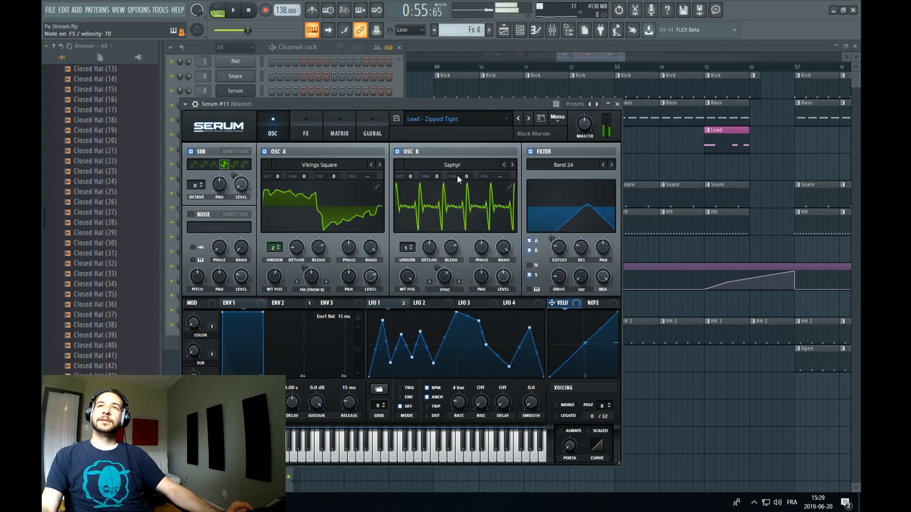
Audition the Lead presets back to Lead - Tropic Thunder, return to Lead - Void Dweller and lengthen its Env 1 decay
{"action": "left_click", "coordinate": [518, 118]}
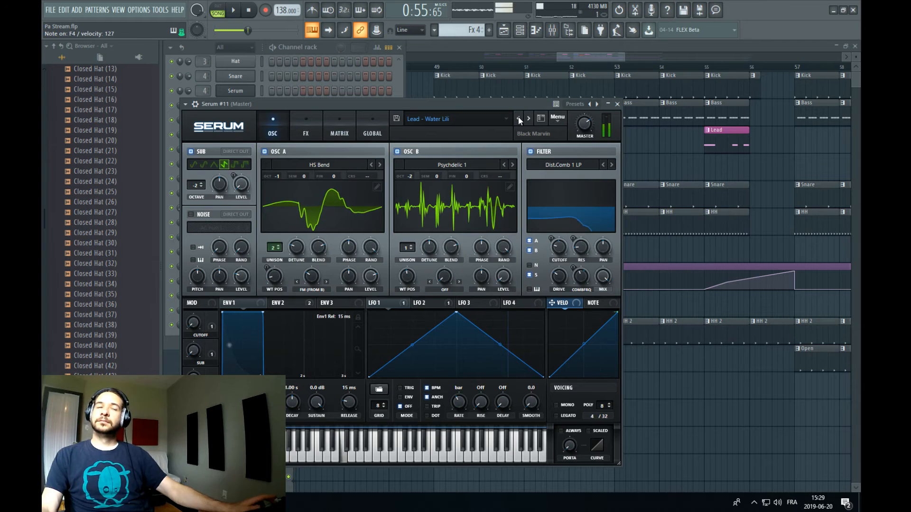
{"action": "left_click", "coordinate": [519, 118]}
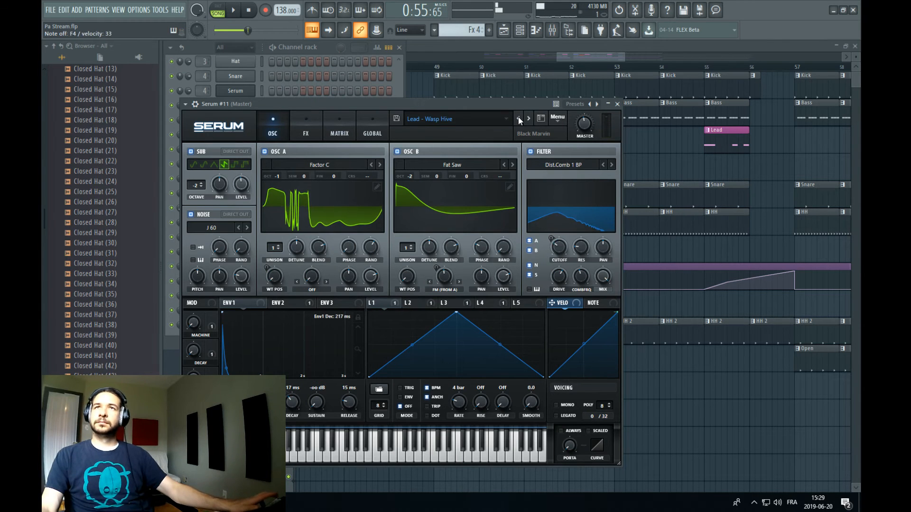
{"action": "left_click", "coordinate": [518, 118]}
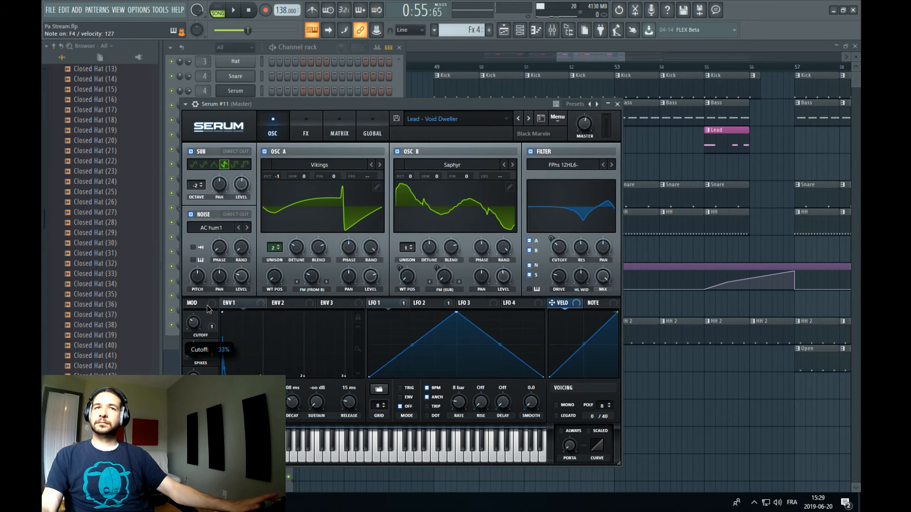
{"action": "left_click", "coordinate": [519, 119]}
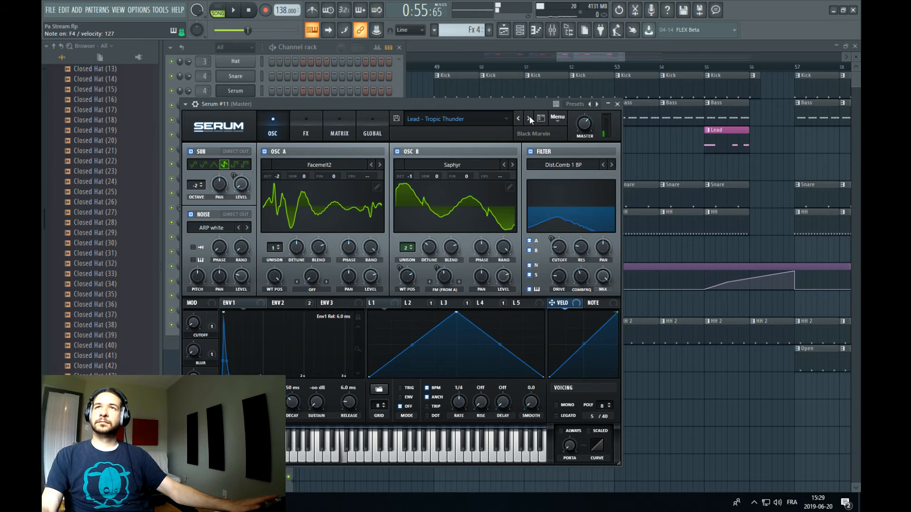
{"action": "left_click", "coordinate": [529, 117]}
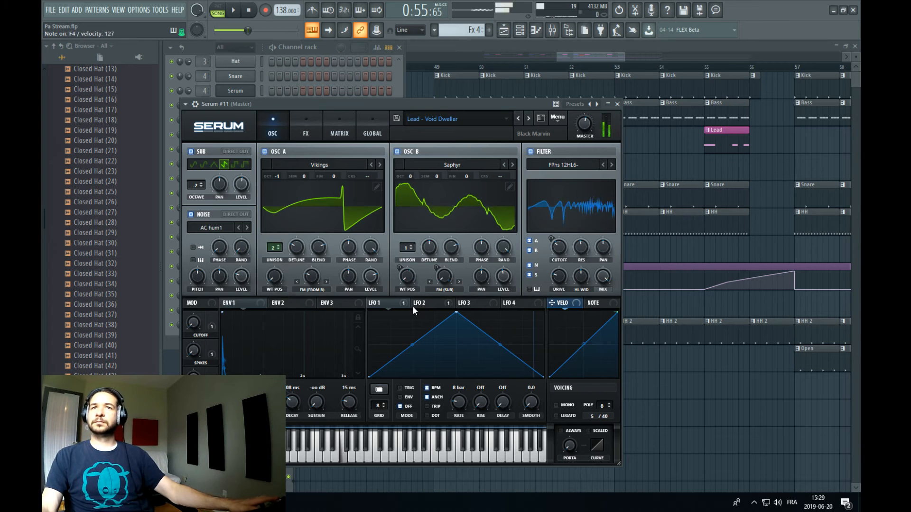
{"action": "left_click_drag", "start_coordinate": [292, 417], "coordinate": [297, 382]}
Draw an F4 note at the start of bar 1 in Serum #11's piano roll and shorten it to a brief hit
{"action": "left_click", "coordinate": [323, 83]}
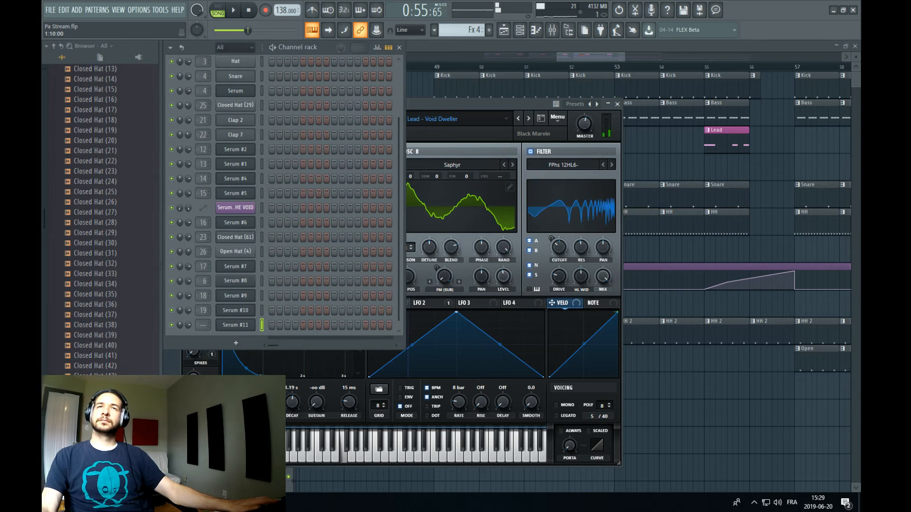
{"action": "right_click", "coordinate": [244, 325]}
{"action": "left_click", "coordinate": [278, 325]}
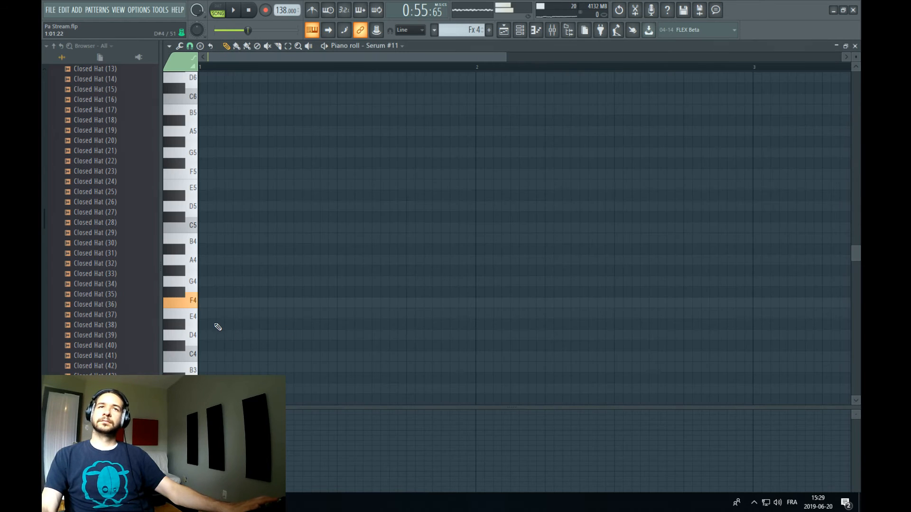
{"action": "left_click", "coordinate": [209, 305]}
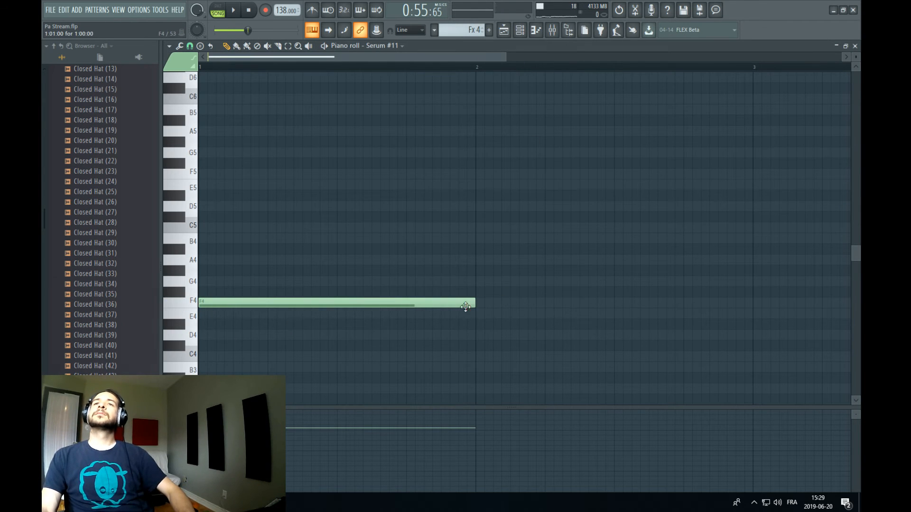
{"action": "left_click_drag", "start_coordinate": [473, 304], "coordinate": [218, 315]}
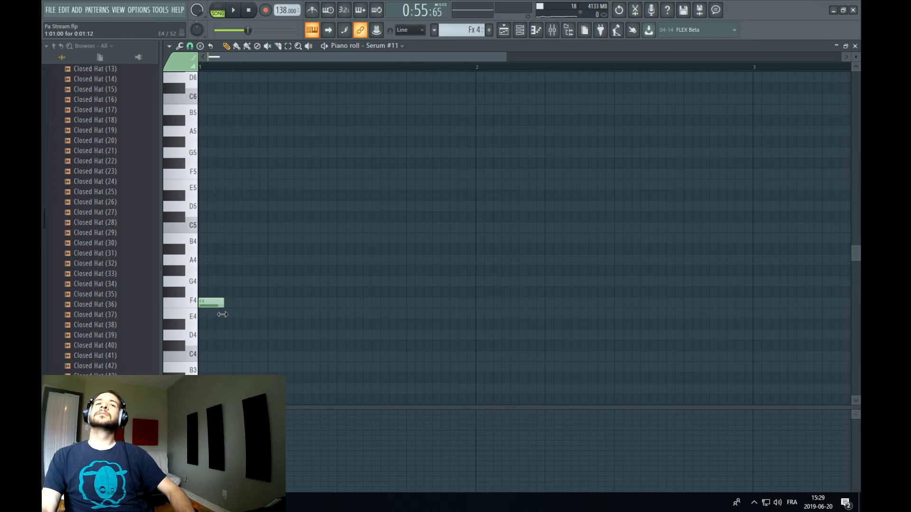
Place the Fx 4 pattern on Track 4 at bar 53, removing the misplaced clip in bar 52, and play the section
{"action": "left_click", "coordinate": [519, 31]}
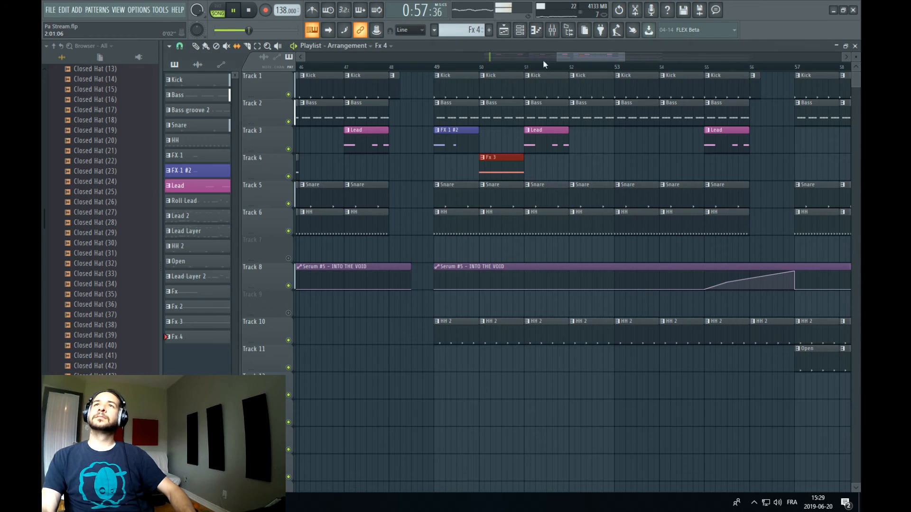
{"action": "left_click", "coordinate": [496, 67]}
{"action": "left_click", "coordinate": [593, 166]}
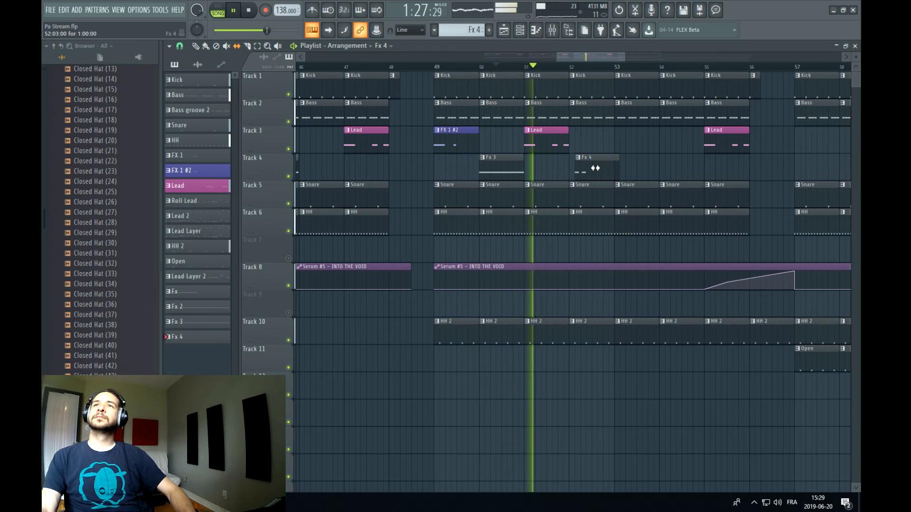
{"action": "right_click", "coordinate": [614, 167]}
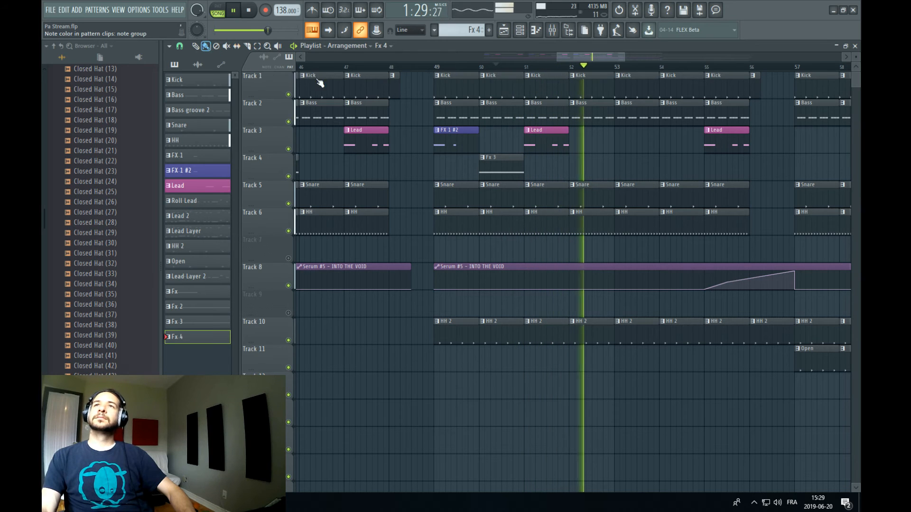
{"action": "left_click", "coordinate": [617, 165]}
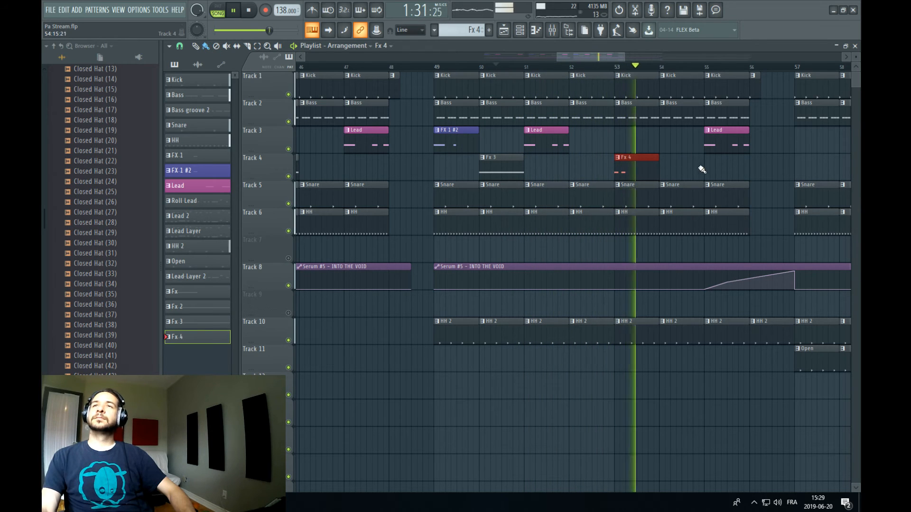
{"action": "key", "text": "space"}
{"action": "key", "text": "space"}
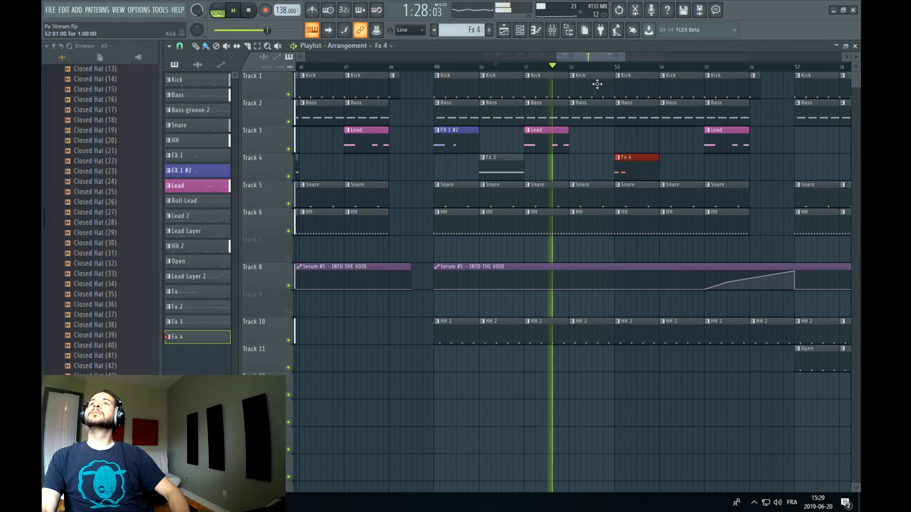
Change the piano roll snap in Fx 4 and replace the second F4 note with two more widely spaced F4 hits
{"action": "scroll", "coordinate": [626, 76], "scroll_direction": "down", "scroll_amount": 2}
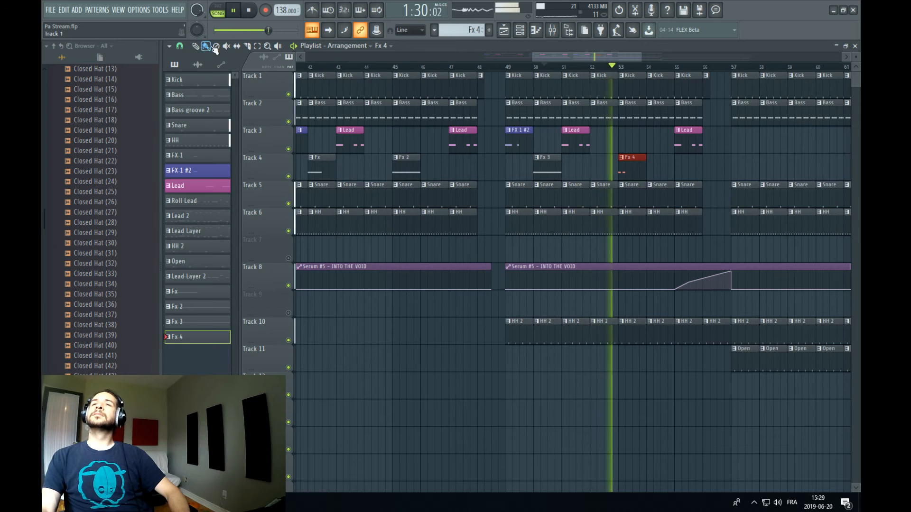
{"action": "double_click", "coordinate": [632, 166]}
{"action": "key", "text": "space"}
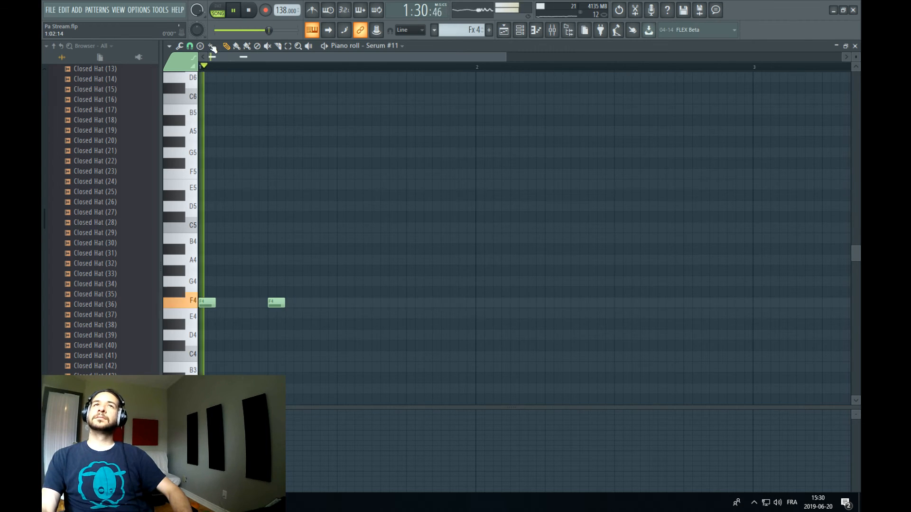
{"action": "key", "text": "space"}
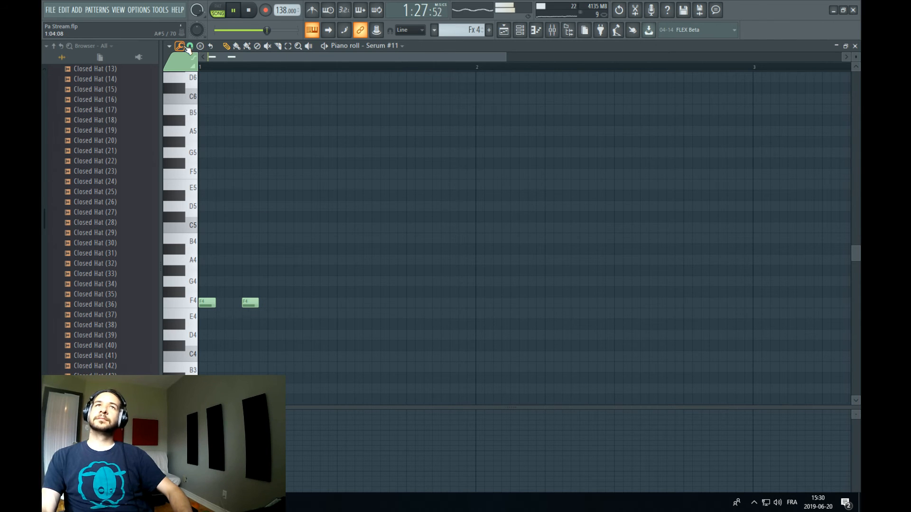
{"action": "left_click", "coordinate": [190, 46]}
{"action": "left_click", "coordinate": [211, 70]}
{"action": "right_click", "coordinate": [250, 303]}
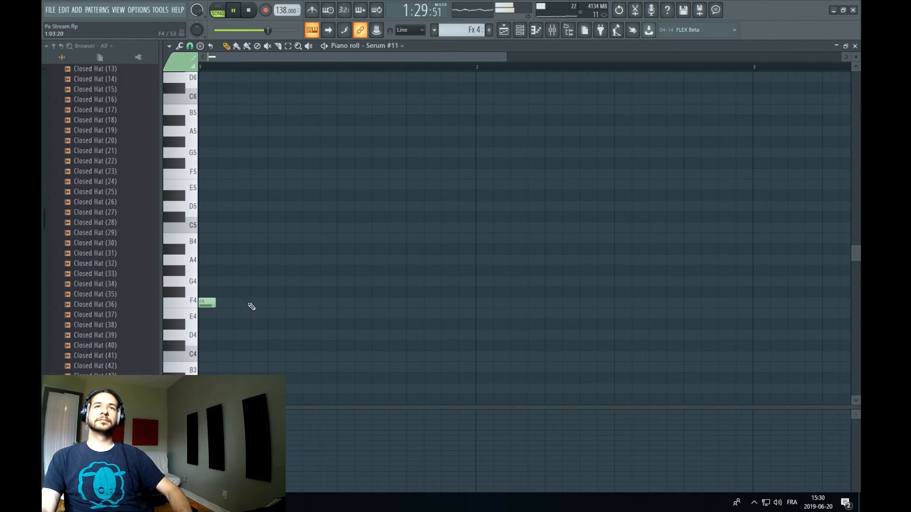
{"action": "left_click", "coordinate": [306, 304]}
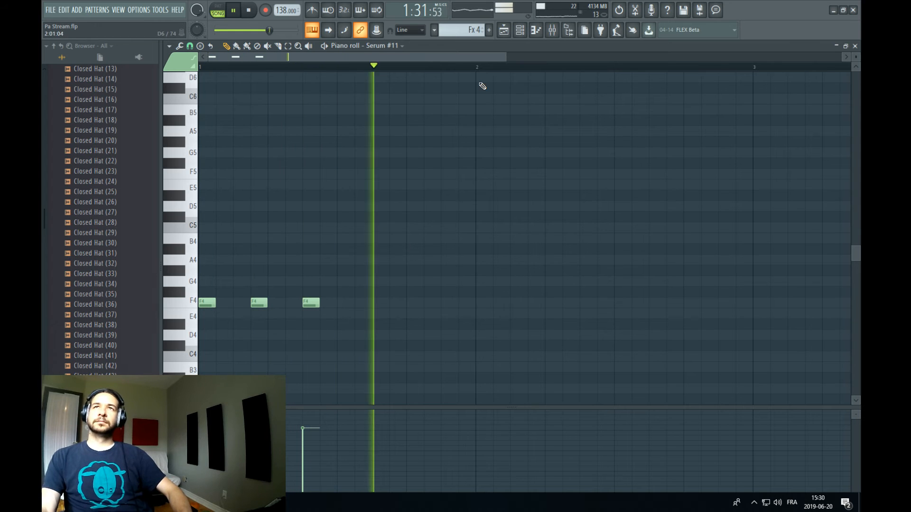
Shift the third F4 hit in Fx 4 earlier, to the sixth step, and play the section in the playlist
{"action": "key", "text": "space"}
{"action": "left_click", "coordinate": [298, 304]}
{"action": "key", "text": "space"}
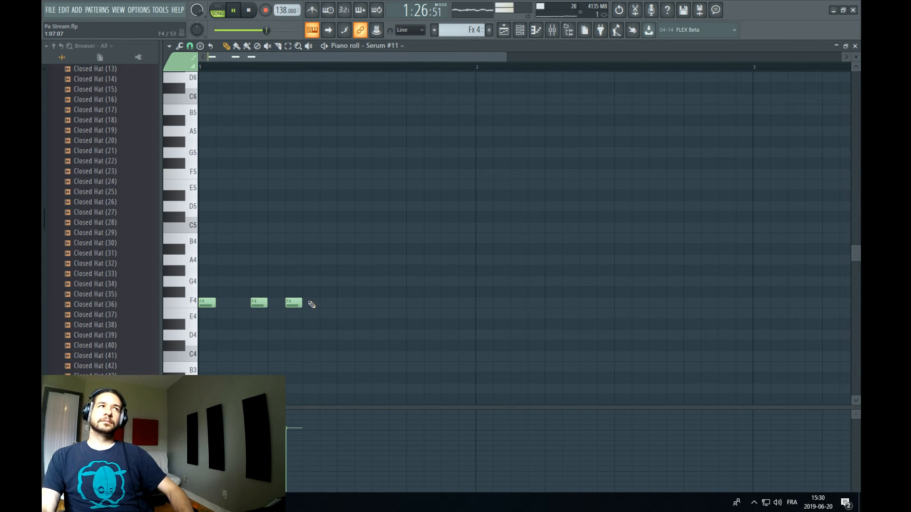
{"action": "left_click", "coordinate": [505, 31]}
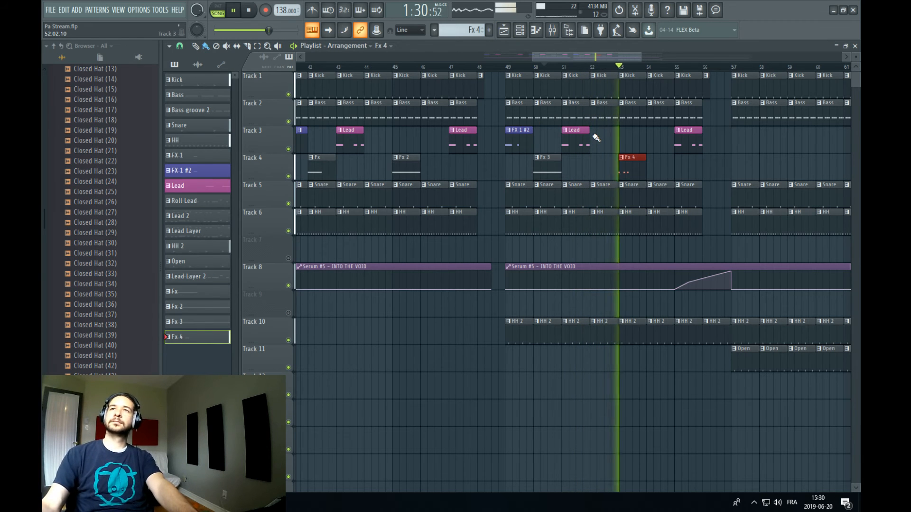
{"action": "key", "text": "space"}
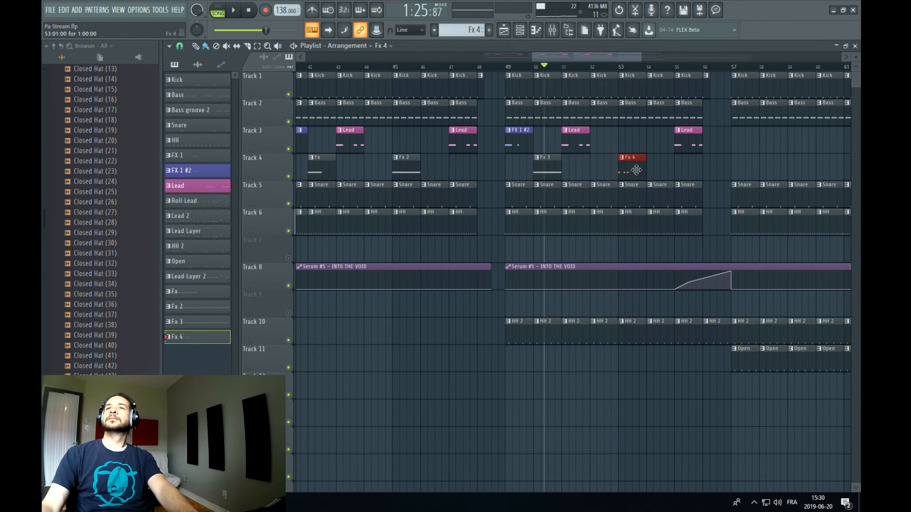
Route the Serum #11 channel to mixer Insert 11
{"action": "key", "text": "F7"}
{"action": "left_click", "coordinate": [538, 31]}
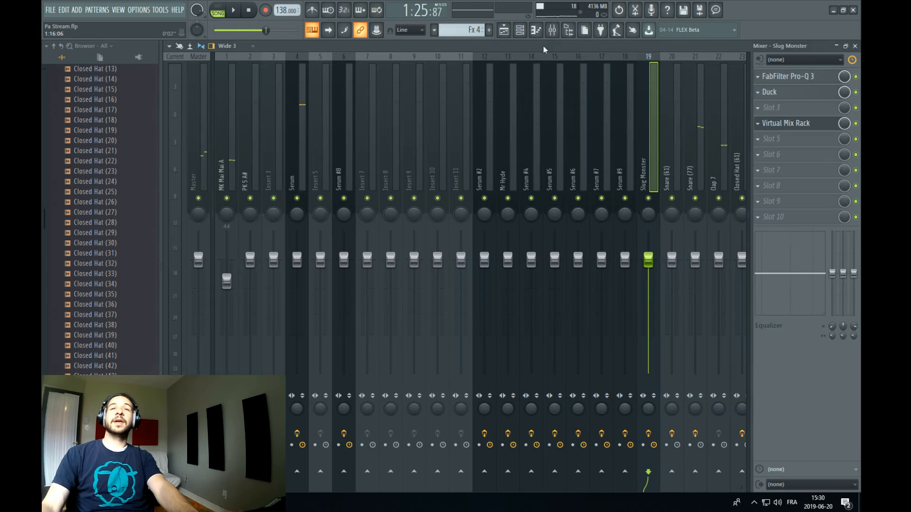
{"action": "scroll", "coordinate": [644, 147], "scroll_direction": "down", "scroll_amount": 2}
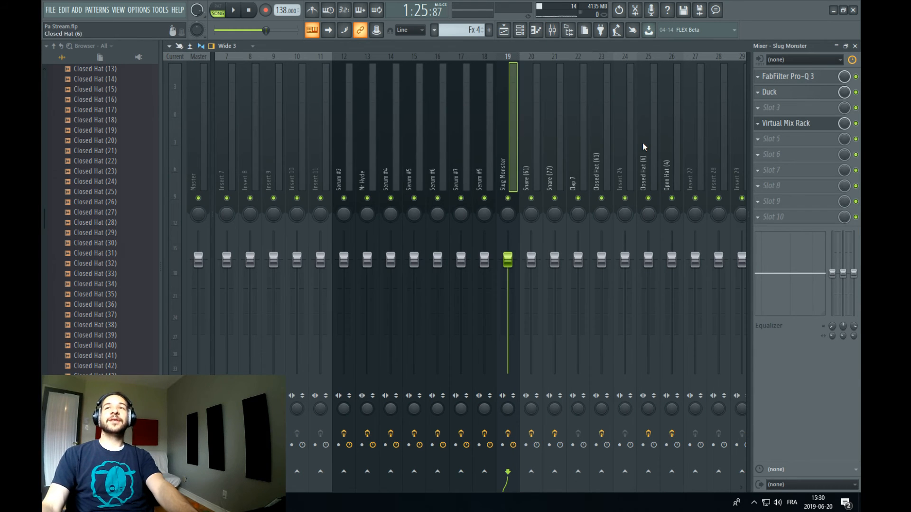
{"action": "right_click", "coordinate": [318, 162]}
{"action": "mouse_move", "coordinate": [370, 138]}
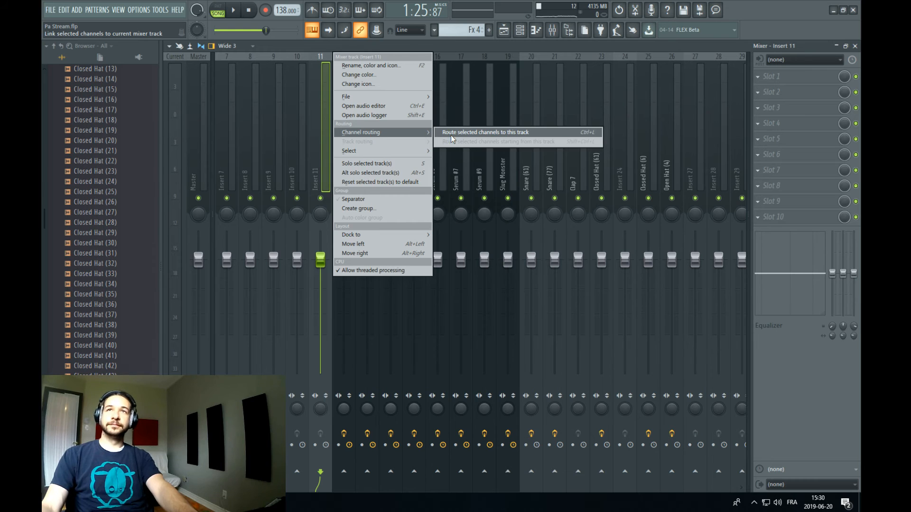
{"action": "left_click", "coordinate": [453, 138]}
Load the ColourCopy delay in the first effect slot of the Serum #11 mixer track and play back the Fx 4 section
{"action": "left_click", "coordinate": [773, 77]}
{"action": "mouse_move", "coordinate": [748, 91]}
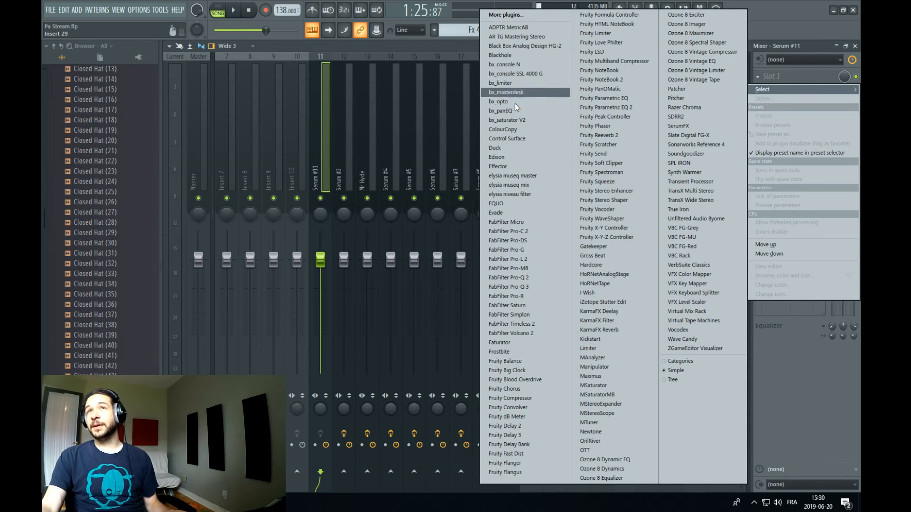
{"action": "left_click", "coordinate": [503, 129]}
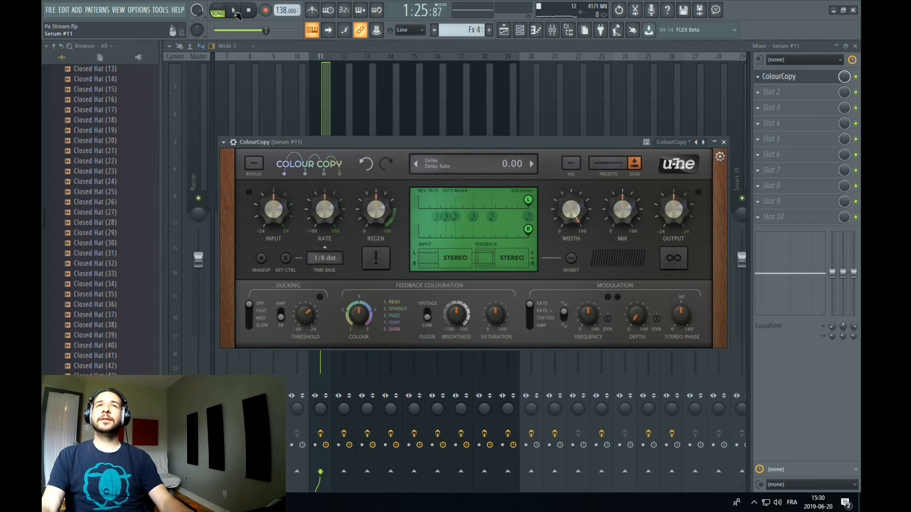
{"action": "left_click", "coordinate": [504, 29]}
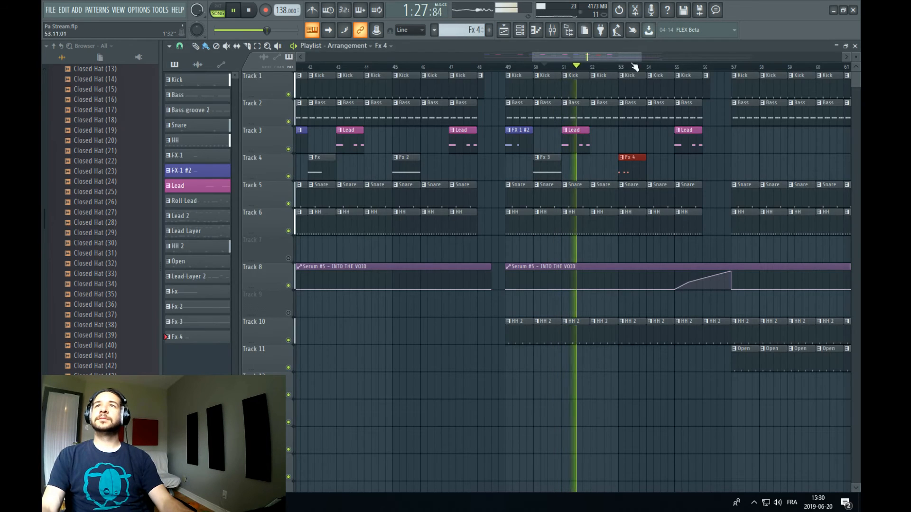
{"action": "left_click", "coordinate": [553, 30]}
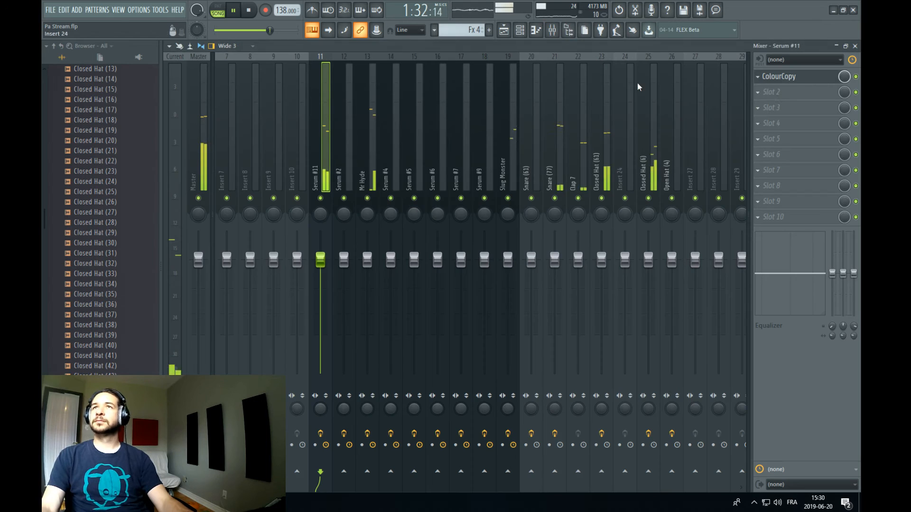
{"action": "key", "text": "space"}
Set the ColourCopy delay's time base to 1/4 dot on the Serum #11 track
{"action": "left_click", "coordinate": [793, 78]}
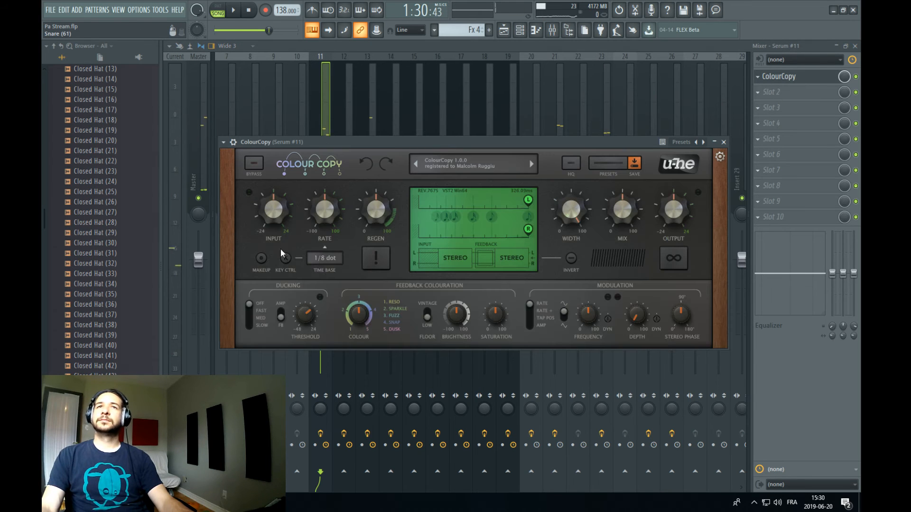
{"action": "left_click", "coordinate": [328, 258]}
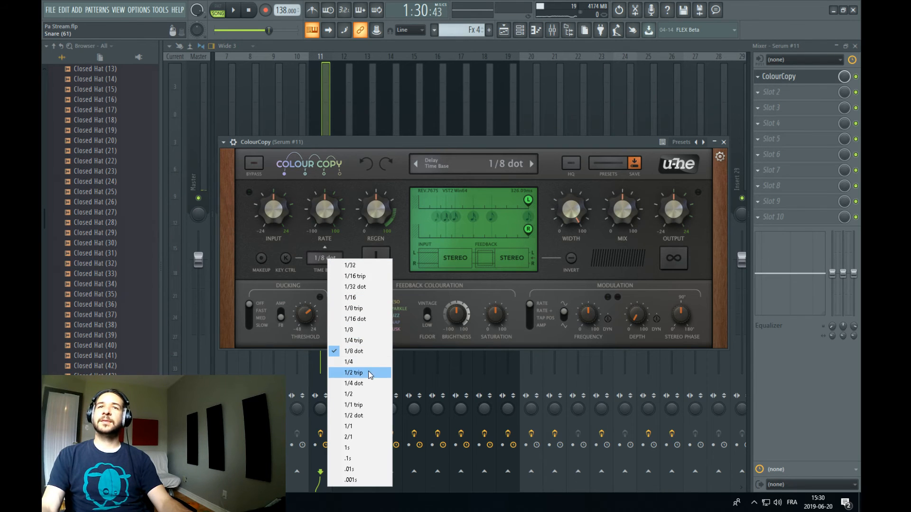
{"action": "left_click", "coordinate": [373, 383]}
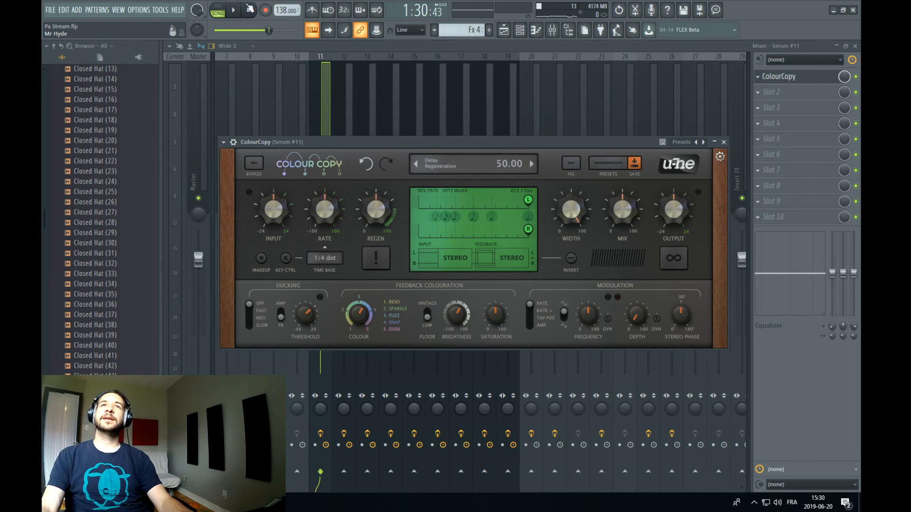
Play the section from bar 50 and add F4 hits on steps 9 and 11 of the Fx 4 pattern
{"action": "key", "text": "space"}
{"action": "left_click", "coordinate": [504, 30]}
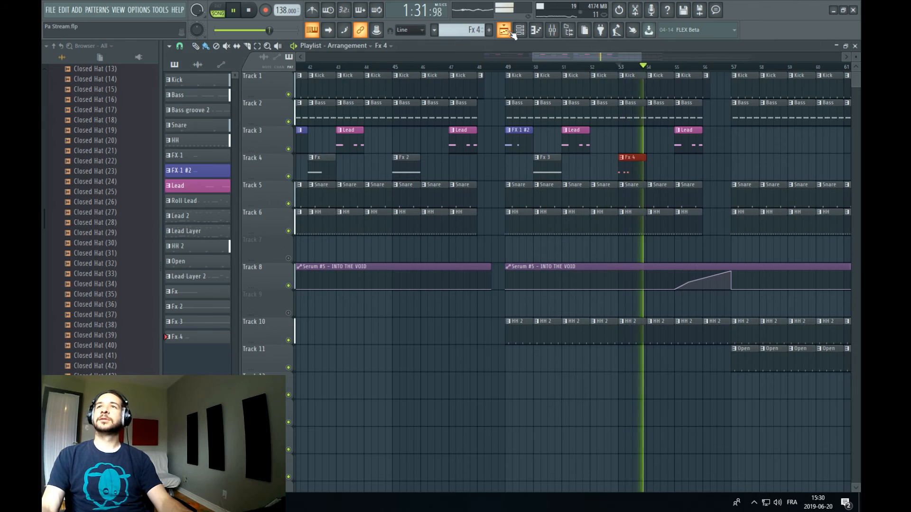
{"action": "left_click", "coordinate": [542, 67]}
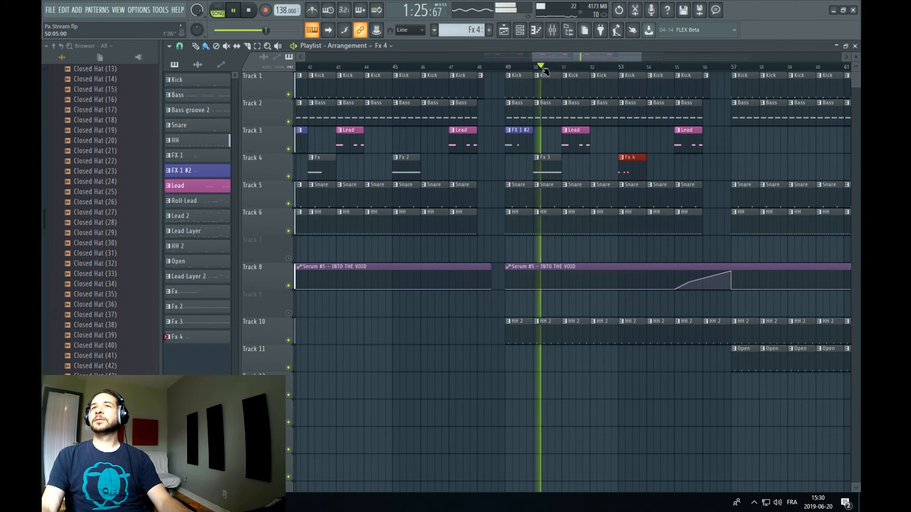
{"action": "double_click", "coordinate": [629, 159]}
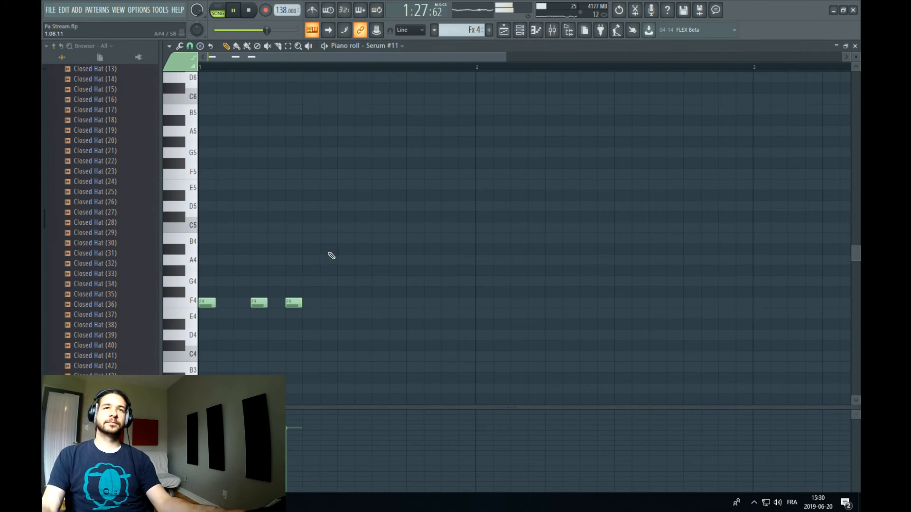
{"action": "left_click_drag", "start_coordinate": [327, 243], "coordinate": [221, 326]}
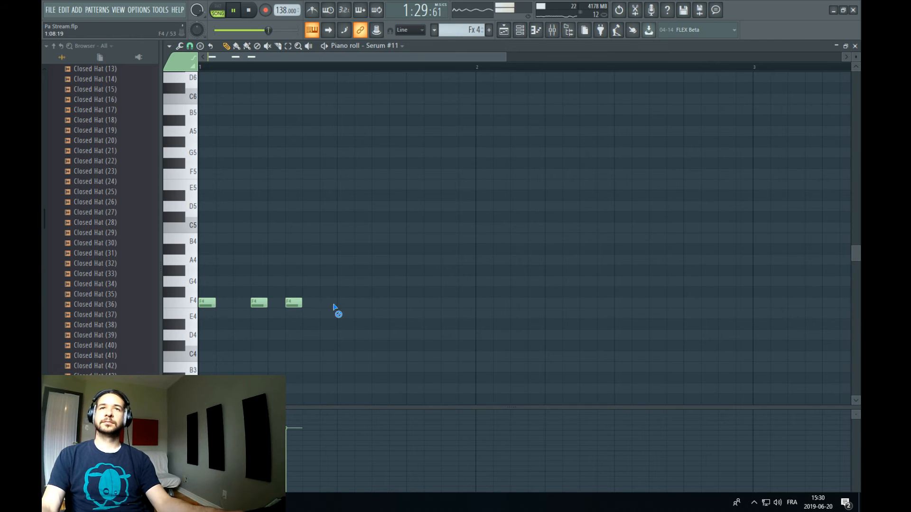
{"action": "left_click", "coordinate": [338, 304]}
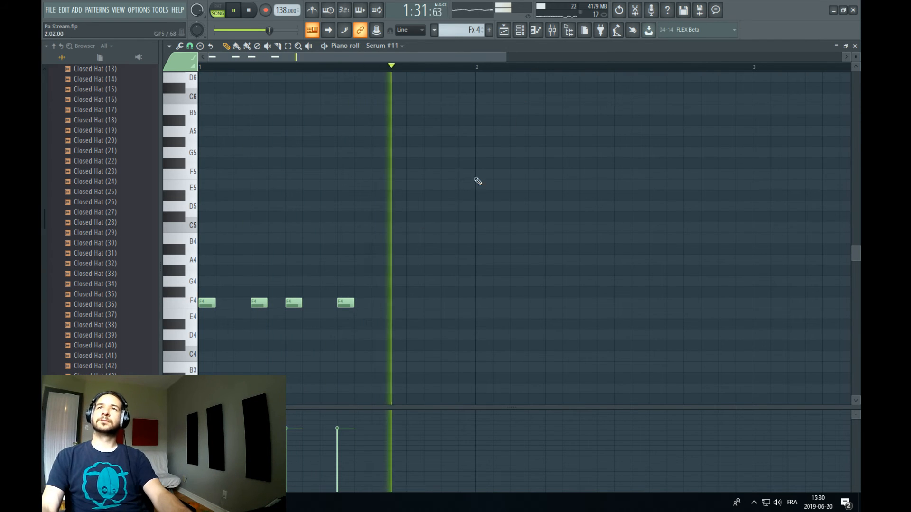
{"action": "left_click", "coordinate": [385, 303]}
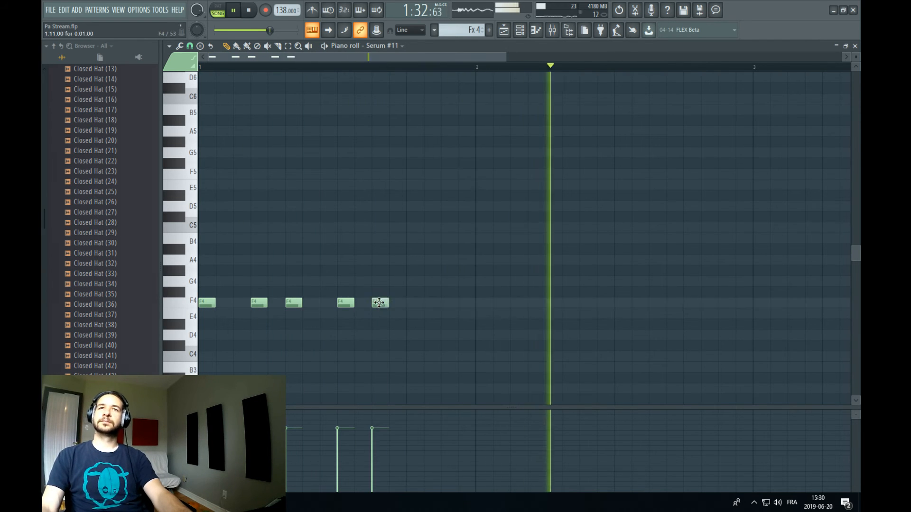
Add two more F4 hits on steps 14 and 16 of the Fx 4 pattern
{"action": "left_click", "coordinate": [505, 31]}
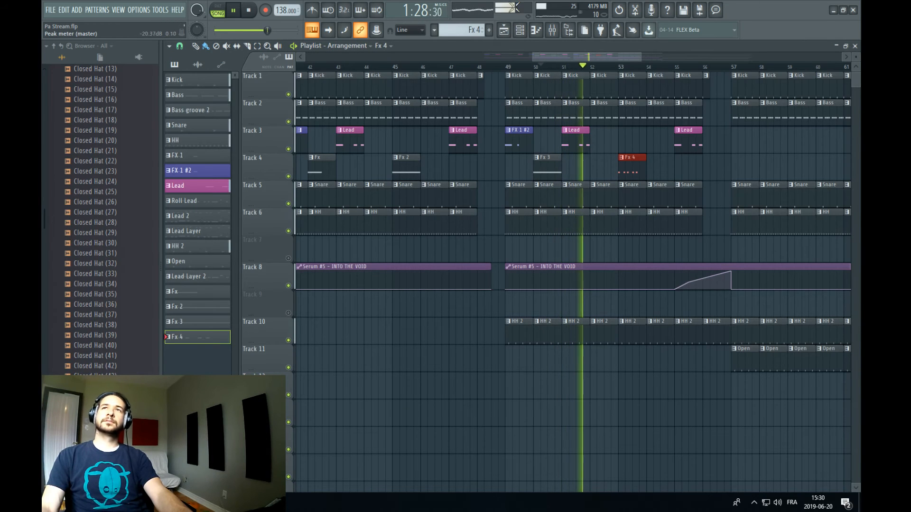
{"action": "left_click_drag", "start_coordinate": [597, 55], "coordinate": [616, 58]}
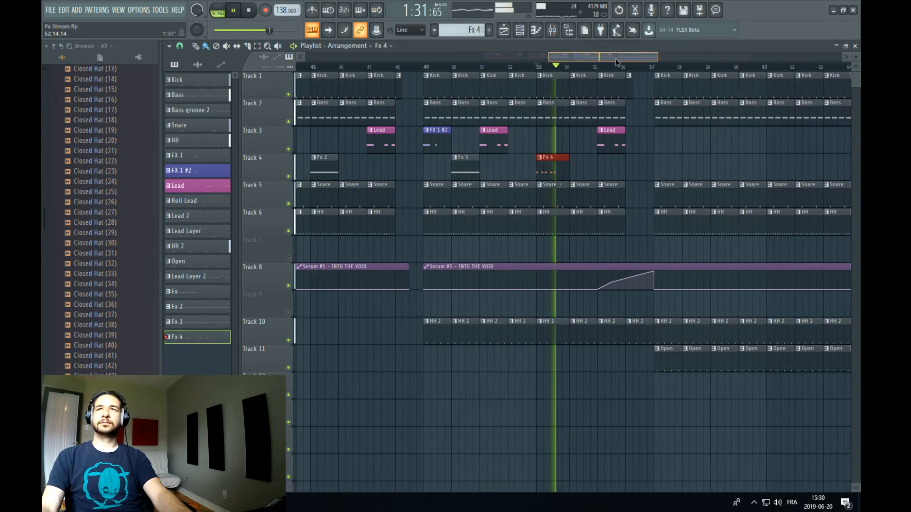
{"action": "double_click", "coordinate": [551, 169]}
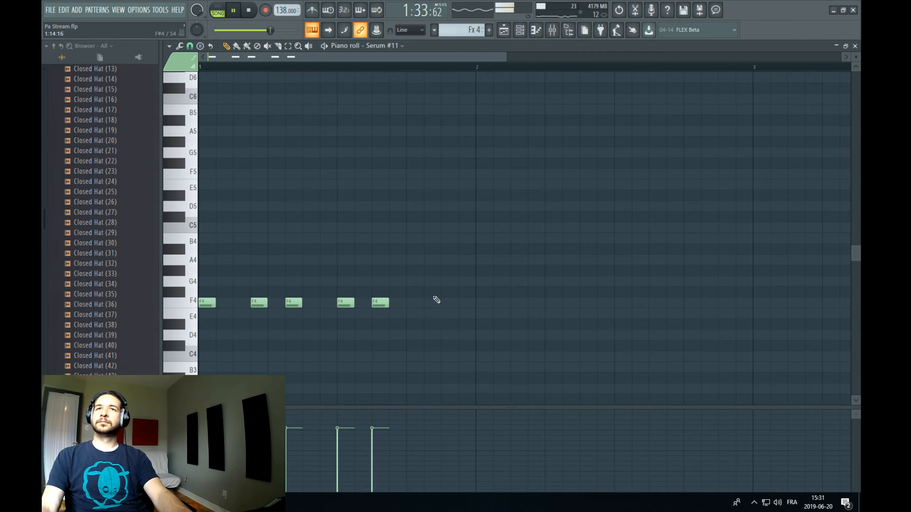
{"action": "left_click", "coordinate": [432, 303]}
{"action": "left_click", "coordinate": [467, 303]}
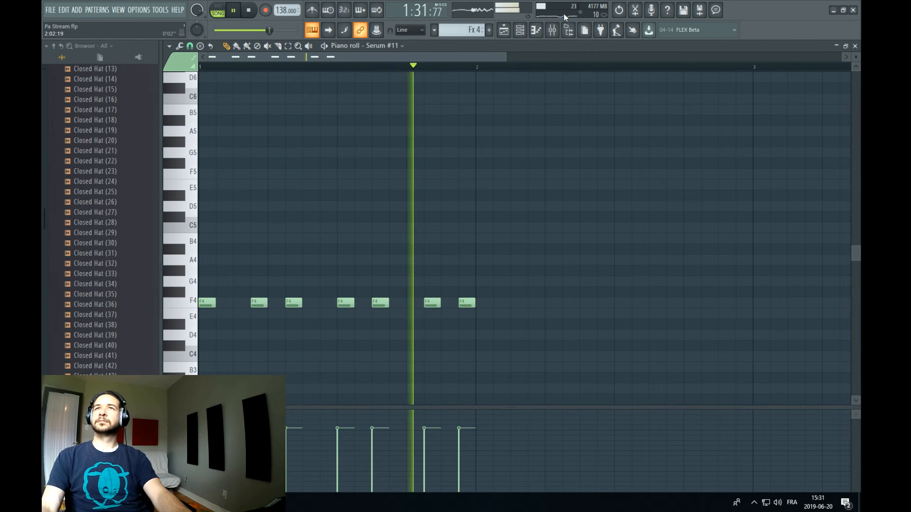
Delete the HH 2 clip at bar 56 on Track 10 and play the arrangement from bar 47
{"action": "left_click", "coordinate": [505, 31]}
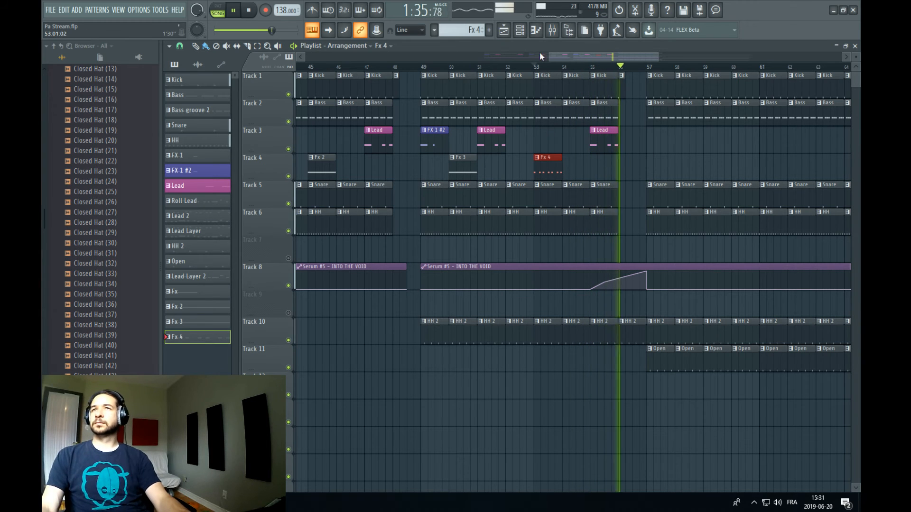
{"action": "right_click", "coordinate": [631, 334]}
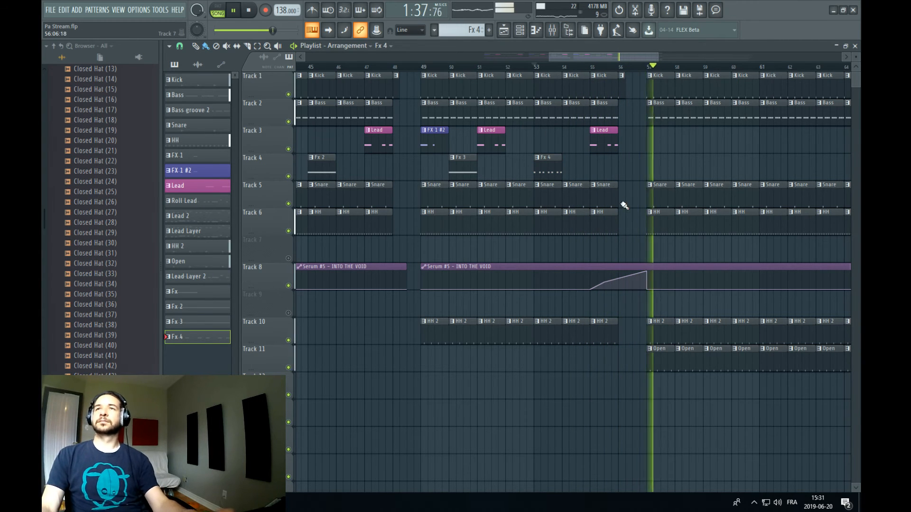
{"action": "left_click", "coordinate": [387, 67]}
{"action": "scroll", "coordinate": [387, 67], "scroll_direction": "down", "scroll_amount": 2}
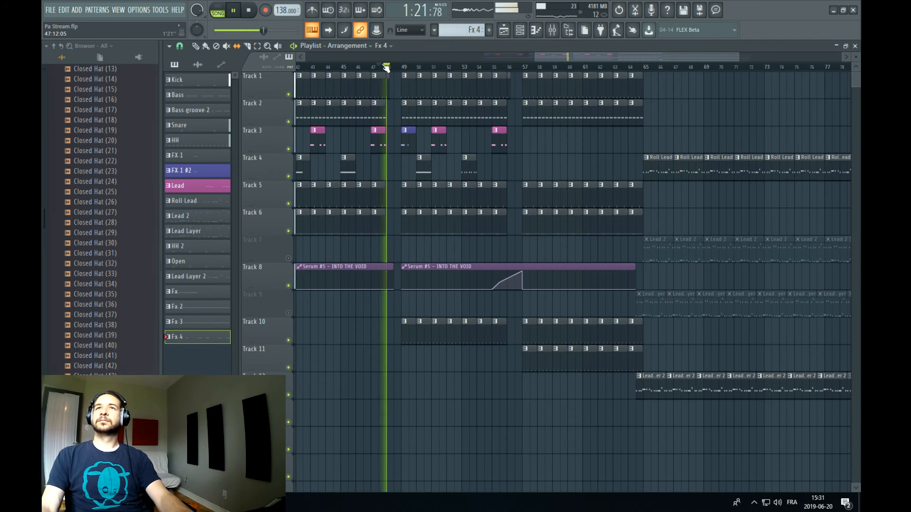
{"action": "scroll", "coordinate": [386, 67], "scroll_direction": "down", "scroll_amount": 2}
{"action": "scroll", "coordinate": [533, 72], "scroll_direction": "up", "scroll_amount": 2}
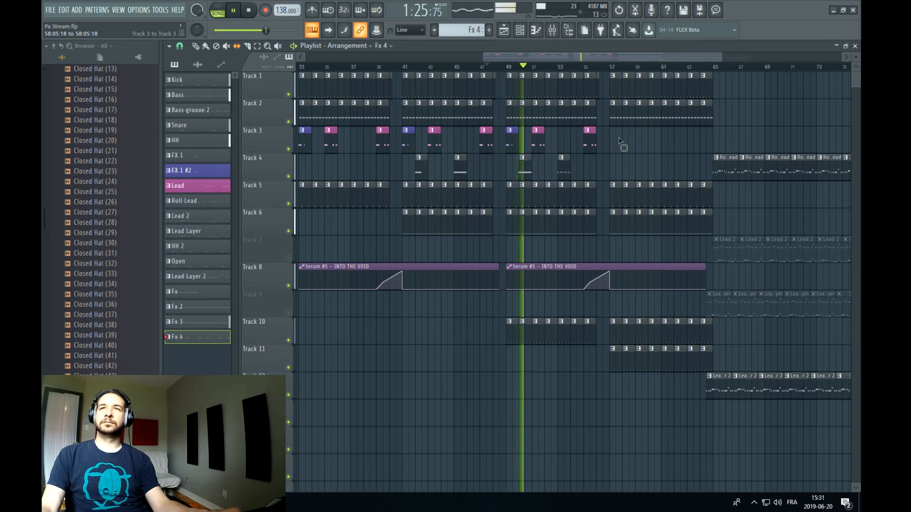
Duplicate Track 3's FX 1 #2 and Lead clips from the bar 49 section into the section starting at bar 57, and listen through to bar 65
{"action": "left_click_drag", "start_coordinate": [619, 141], "coordinate": [508, 142]}
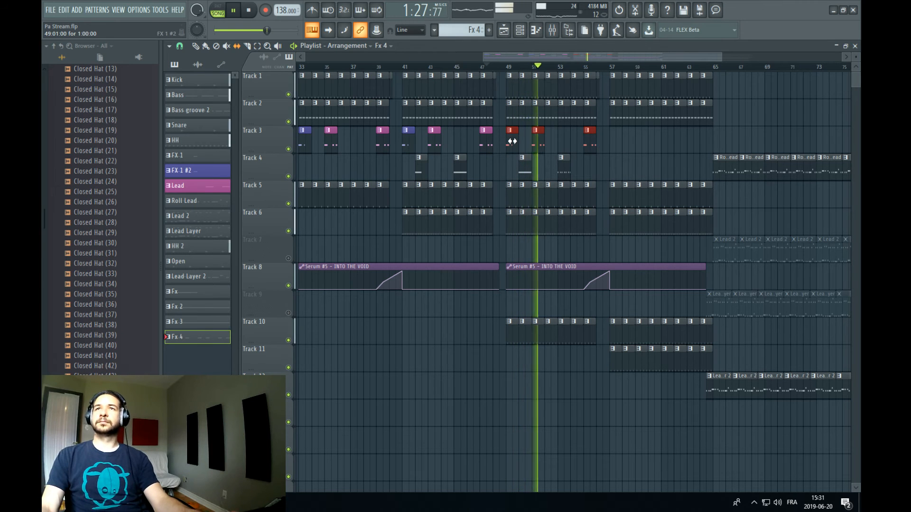
{"action": "left_click", "coordinate": [512, 141]}
{"action": "left_click", "coordinate": [206, 46]}
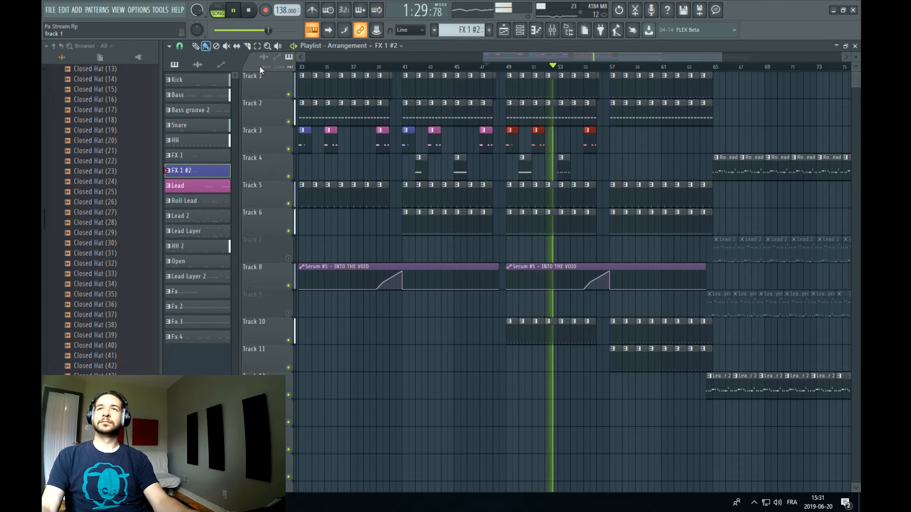
{"action": "key", "text": "ctrl+b"}
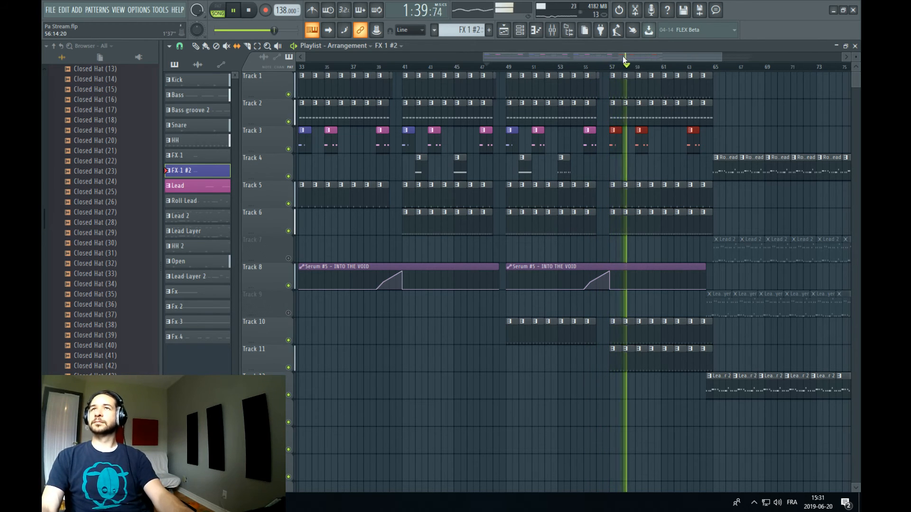
{"action": "left_click_drag", "start_coordinate": [623, 56], "coordinate": [669, 59]}
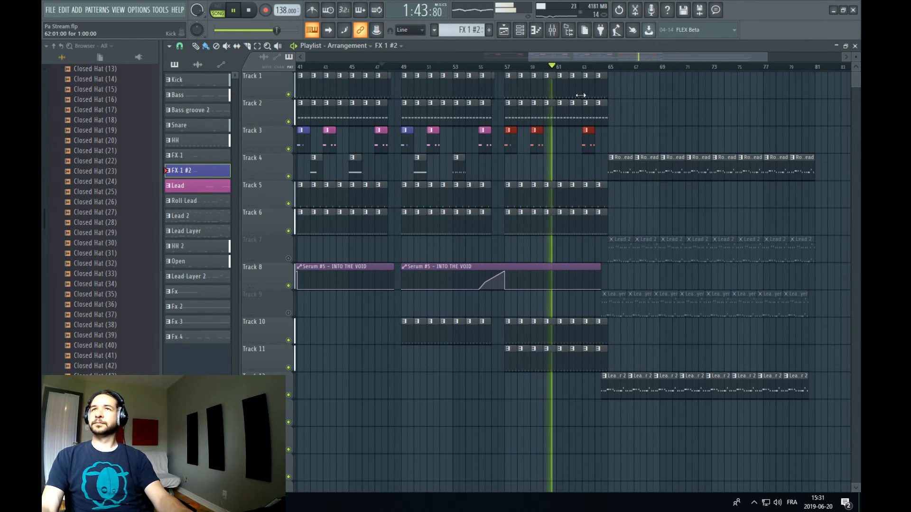
{"action": "scroll", "coordinate": [621, 69], "scroll_direction": "up", "scroll_amount": 2}
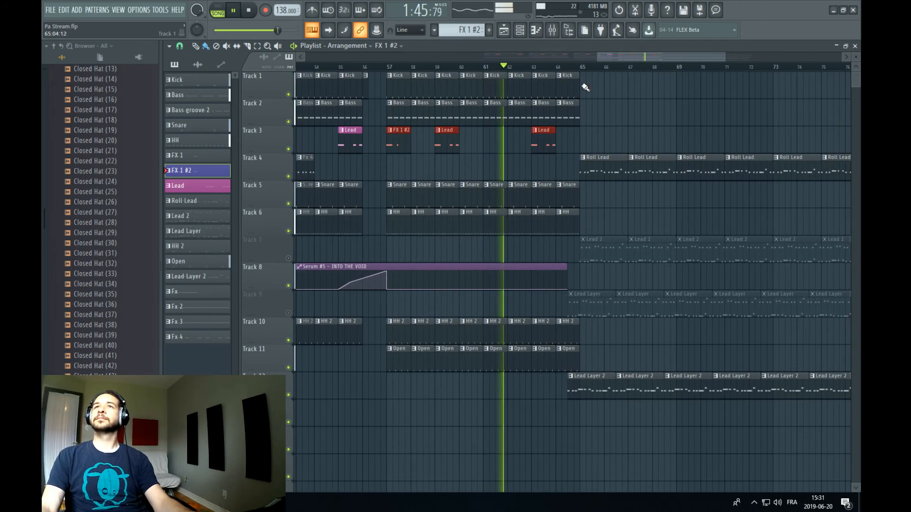
{"action": "scroll", "coordinate": [592, 73], "scroll_direction": "down", "scroll_amount": 3}
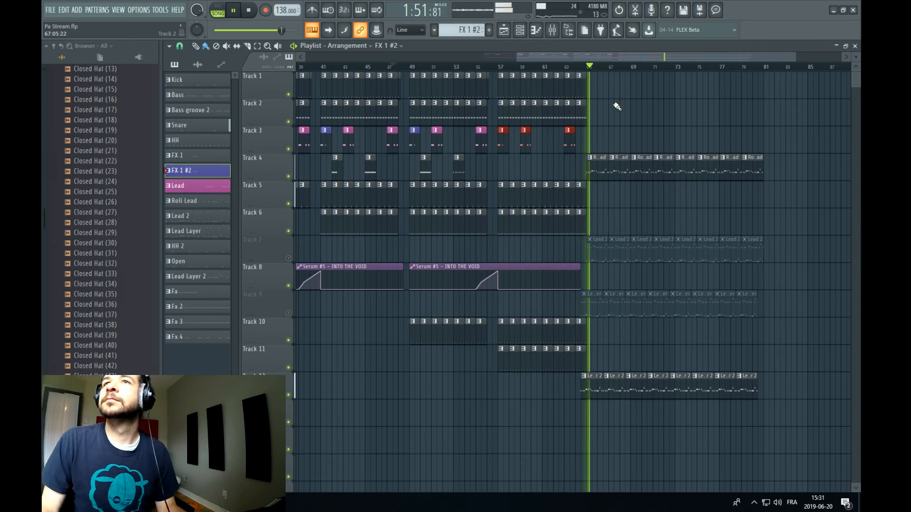
{"action": "key", "text": "space"}
Move the row of Lead Layer 2 clips so that it starts exactly at bar 65
{"action": "scroll", "coordinate": [655, 69], "scroll_direction": "up", "scroll_amount": 3}
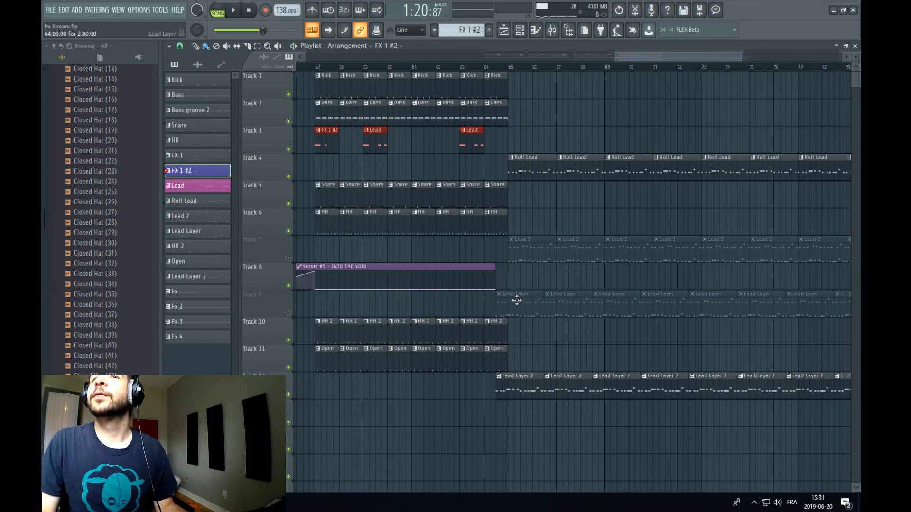
{"action": "scroll", "coordinate": [551, 81], "scroll_direction": "down", "scroll_amount": 3}
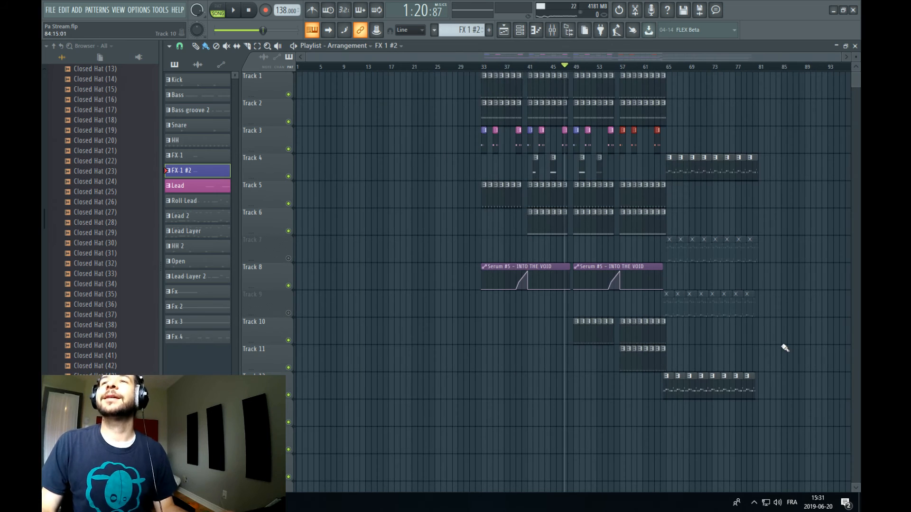
{"action": "left_click_drag", "start_coordinate": [782, 373], "coordinate": [663, 426]}
{"action": "scroll", "coordinate": [726, 69], "scroll_direction": "up", "scroll_amount": 3}
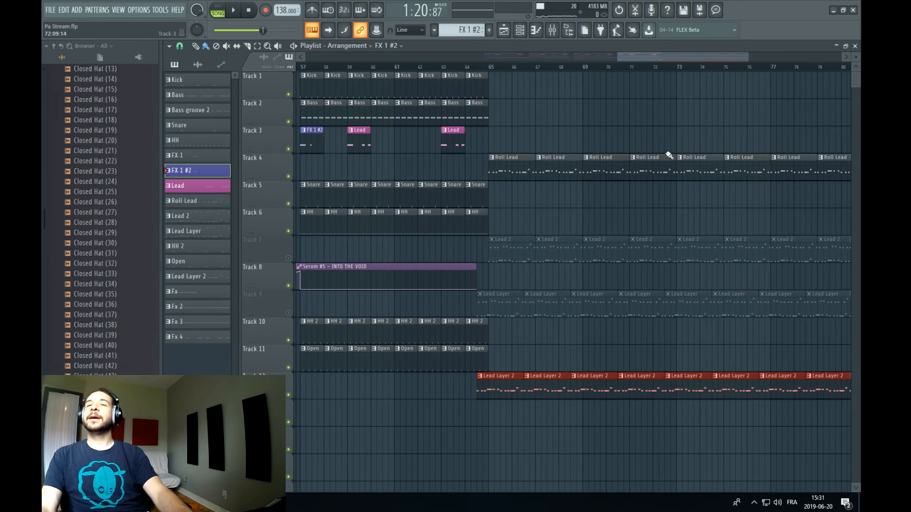
{"action": "left_click_drag", "start_coordinate": [489, 386], "coordinate": [506, 382]}
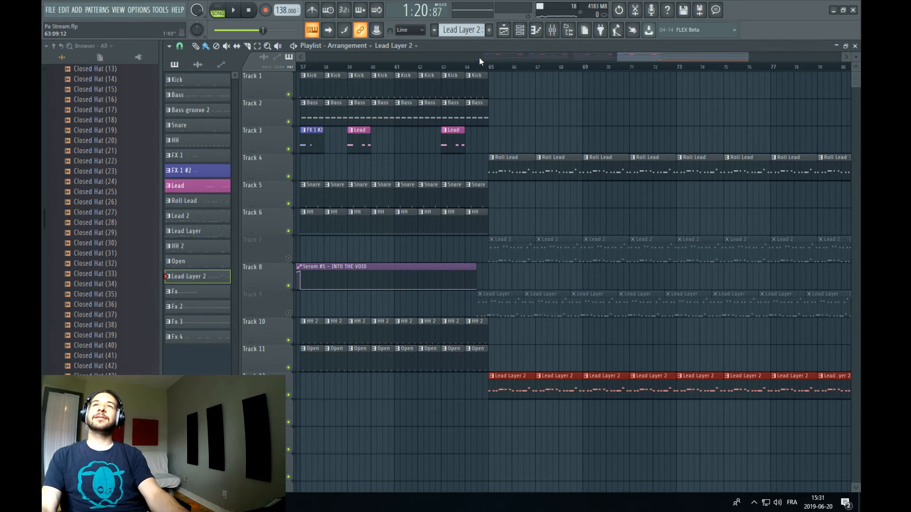
{"action": "scroll", "coordinate": [486, 67], "scroll_direction": "down", "scroll_amount": 3}
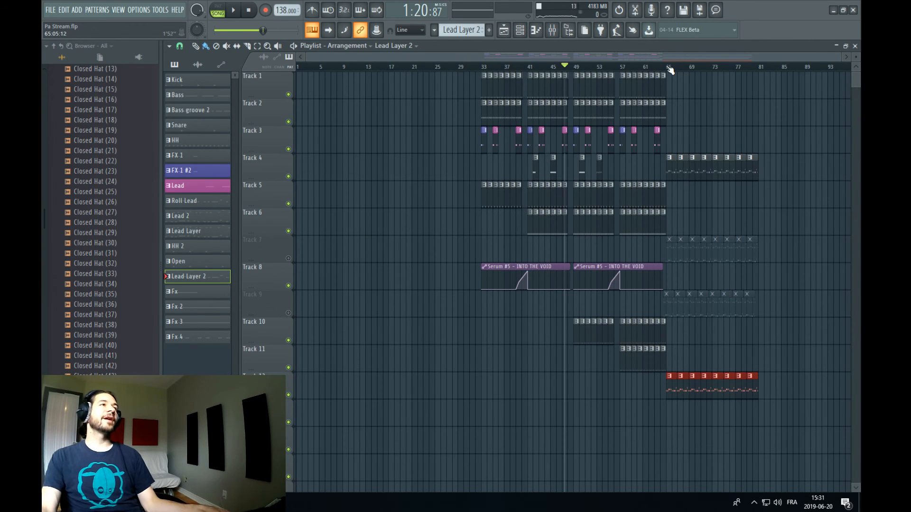
Move all Roll Lead, Lead 2, Lead Layer and Lead Layer 2 clips eight bars later, with Roll Lead starting at bar 73
{"action": "scroll", "coordinate": [667, 62], "scroll_direction": "up", "scroll_amount": 5}
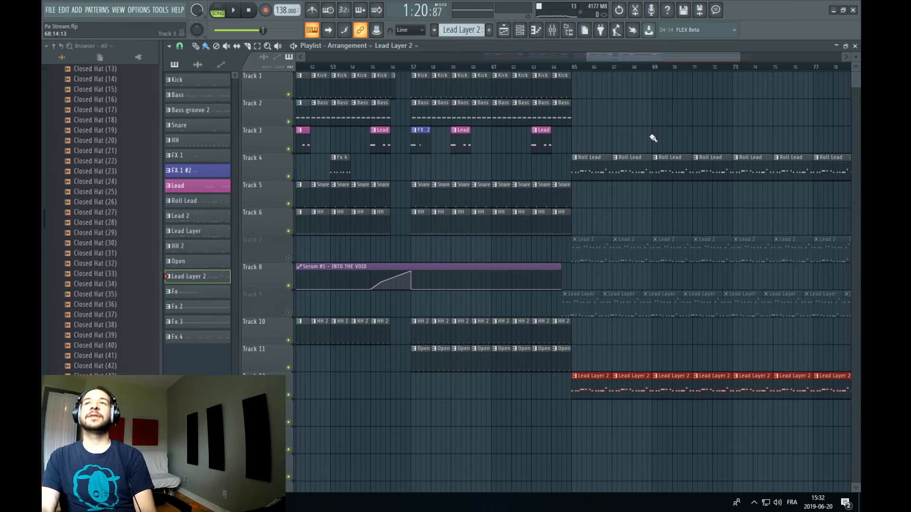
{"action": "scroll", "coordinate": [629, 75], "scroll_direction": "down", "scroll_amount": 2}
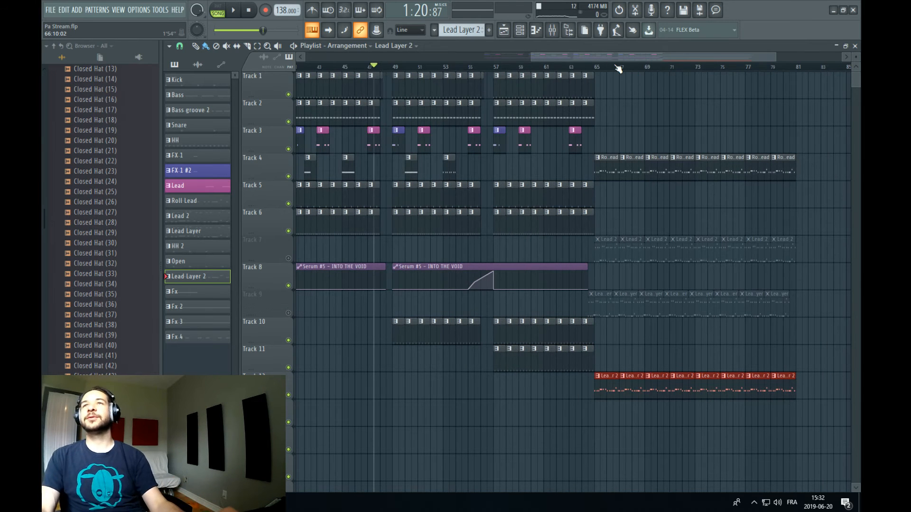
{"action": "left_click_drag", "start_coordinate": [627, 60], "coordinate": [693, 61]}
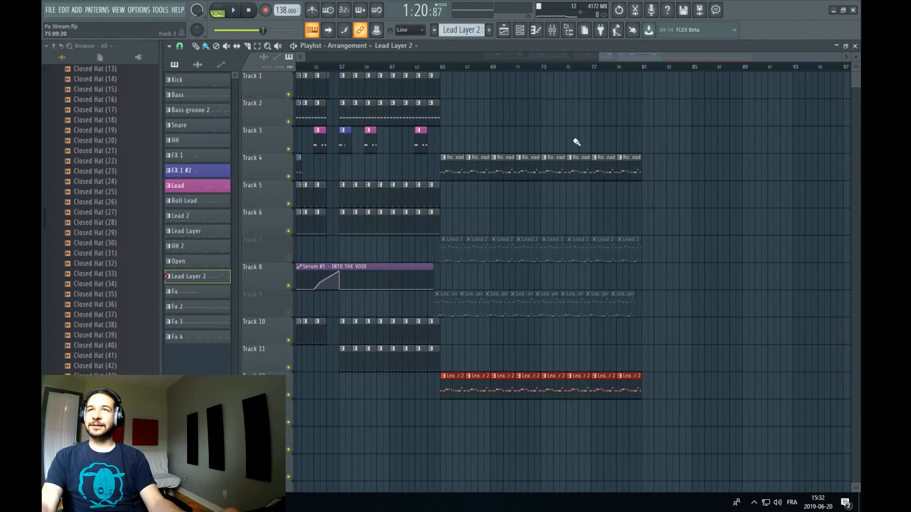
{"action": "left_click_drag", "start_coordinate": [692, 126], "coordinate": [450, 397]}
{"action": "left_click_drag", "start_coordinate": [449, 166], "coordinate": [549, 166]}
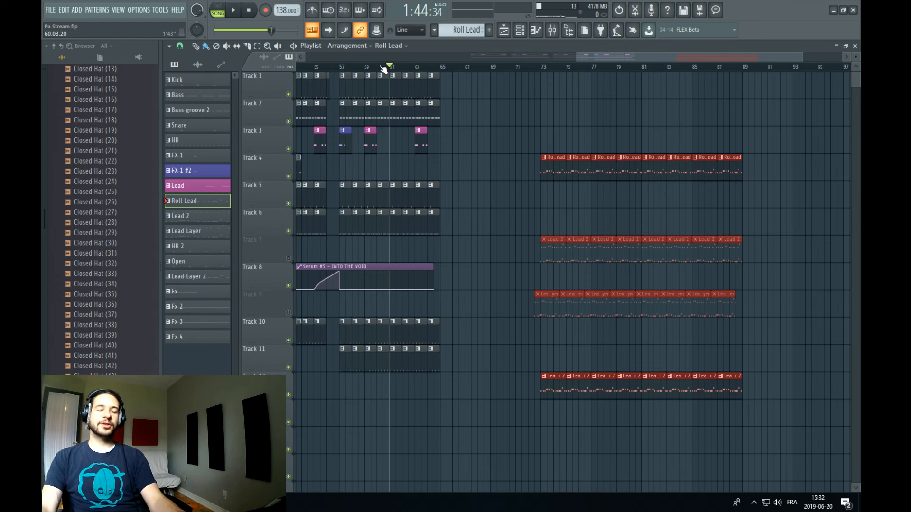
Duplicate the Kick and Bass clips of bars 57 to 64 into bars 65 to 72
{"action": "key", "text": "space"}
{"action": "scroll", "coordinate": [396, 72], "scroll_direction": "up", "scroll_amount": 2}
{"action": "left_click_drag", "start_coordinate": [513, 83], "coordinate": [366, 108]}
{"action": "key", "text": "ctrl+b"}
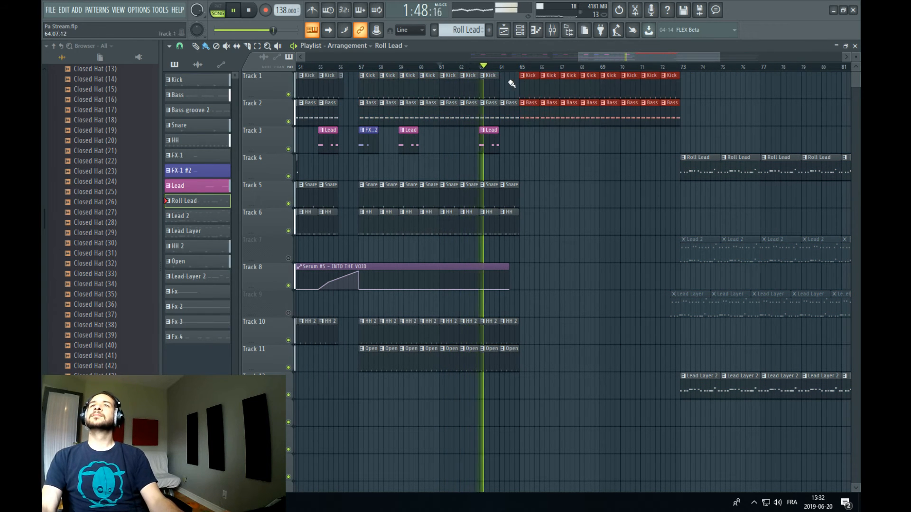
Create a break at bar 64 by deleting its Bass, Snare, HH, HH 2 and Open clips and shortening the Kick clip to one beat
{"action": "right_click", "coordinate": [506, 103]}
{"action": "left_click", "coordinate": [496, 85]}
{"action": "left_click", "coordinate": [509, 82]}
{"action": "key", "text": "space"}
{"action": "scroll", "coordinate": [516, 82], "scroll_direction": "up", "scroll_amount": 3}
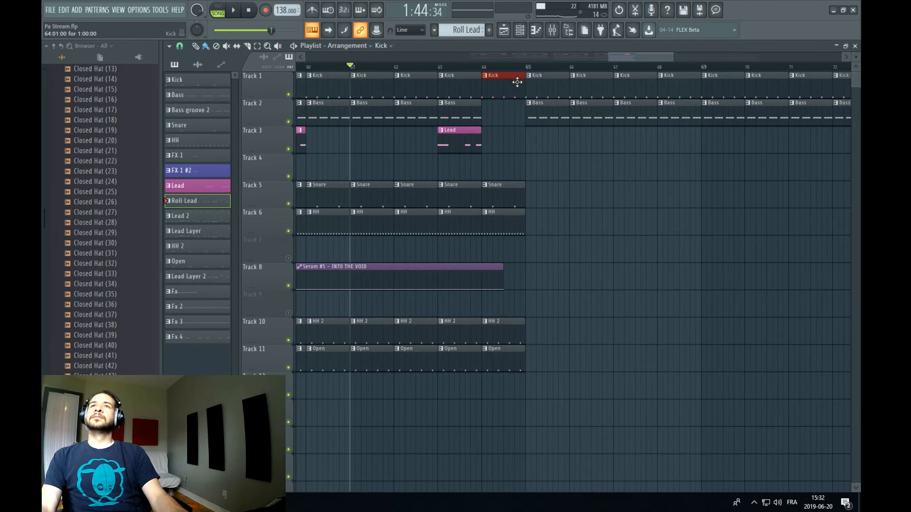
{"action": "right_click", "coordinate": [503, 190]}
{"action": "right_click", "coordinate": [504, 216]}
{"action": "right_click", "coordinate": [514, 328]}
{"action": "right_click", "coordinate": [515, 354]}
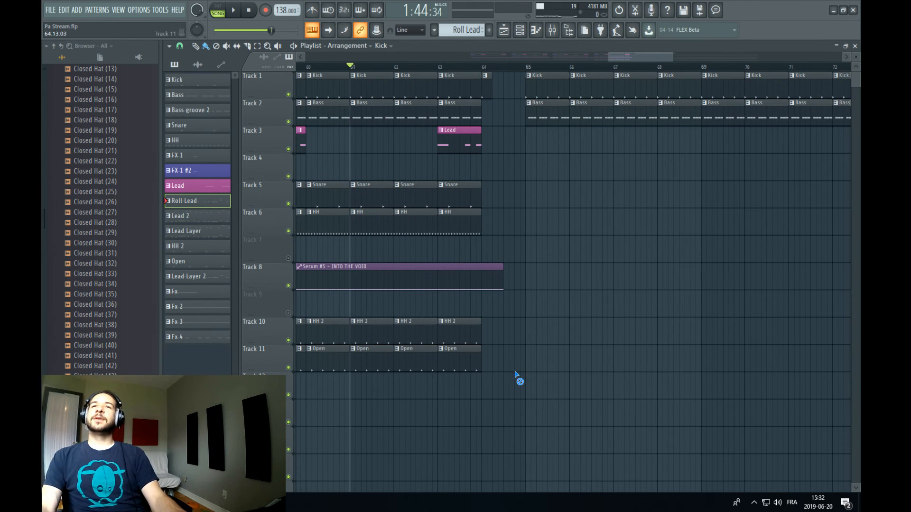
Route the MK Mai Mai A, PK 5 A# and Serum mixer tracks into Insert 3
{"action": "key", "text": "space"}
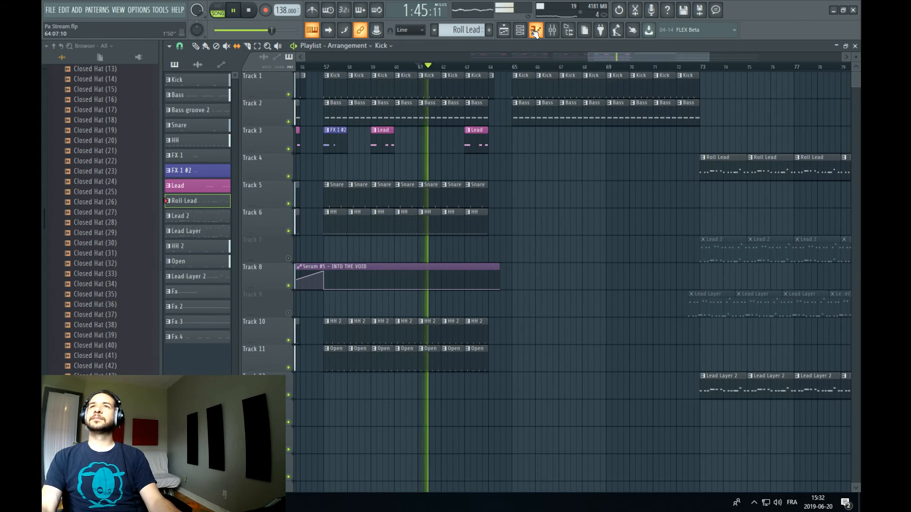
{"action": "key", "text": "F9"}
{"action": "scroll", "coordinate": [333, 117], "scroll_direction": "left", "scroll_amount": 2}
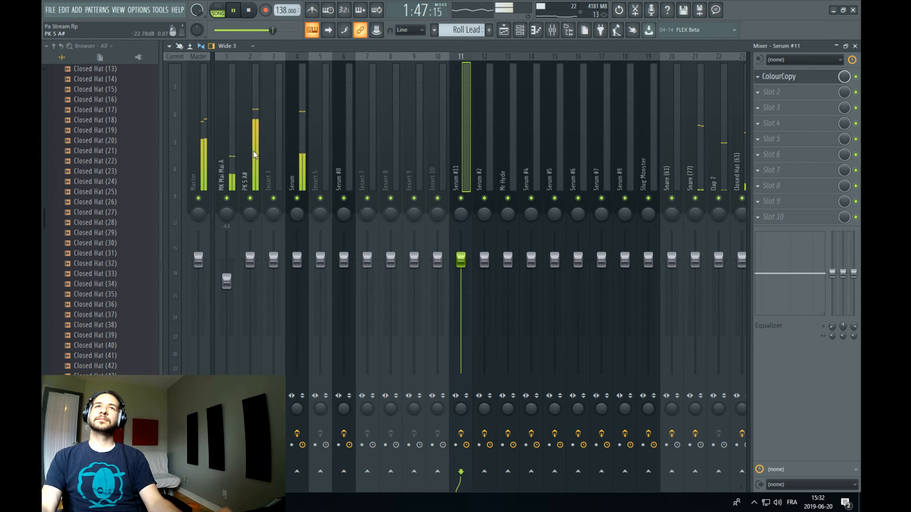
{"action": "left_click", "coordinate": [299, 163]}
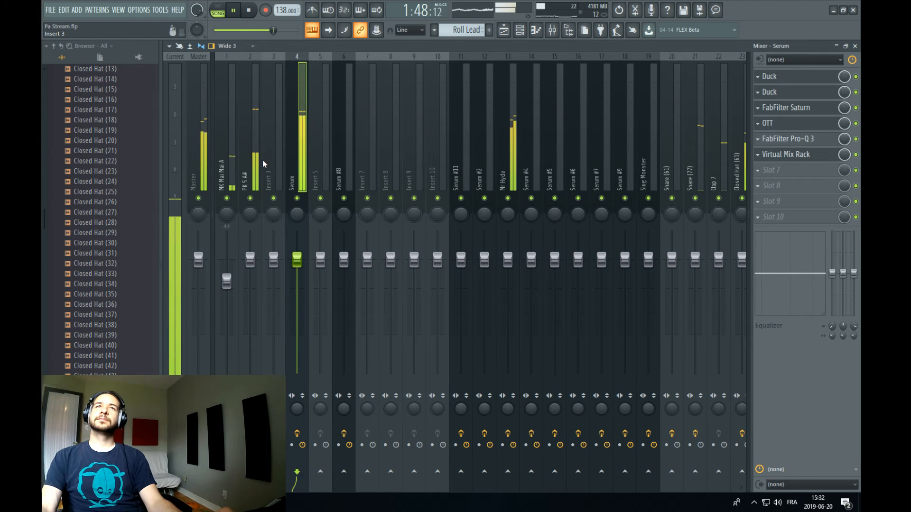
{"action": "left_click", "coordinate": [235, 180]}
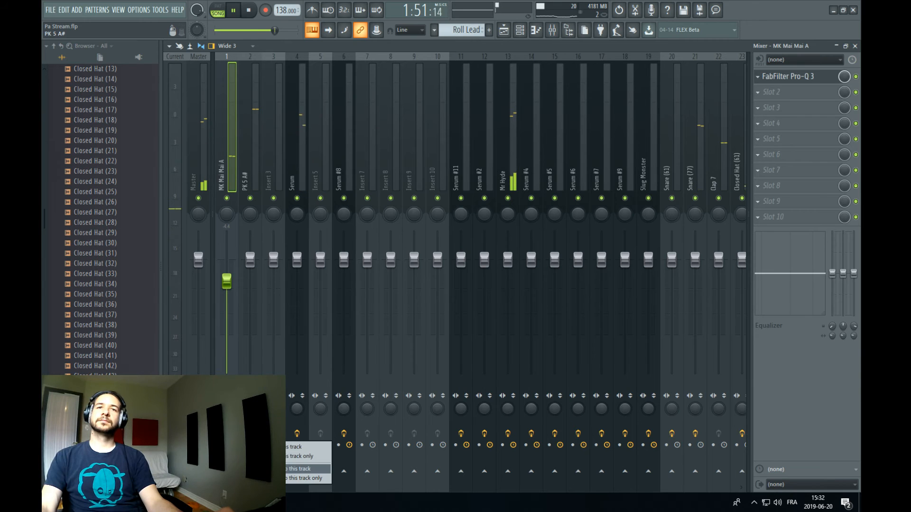
{"action": "left_click", "coordinate": [251, 160]}
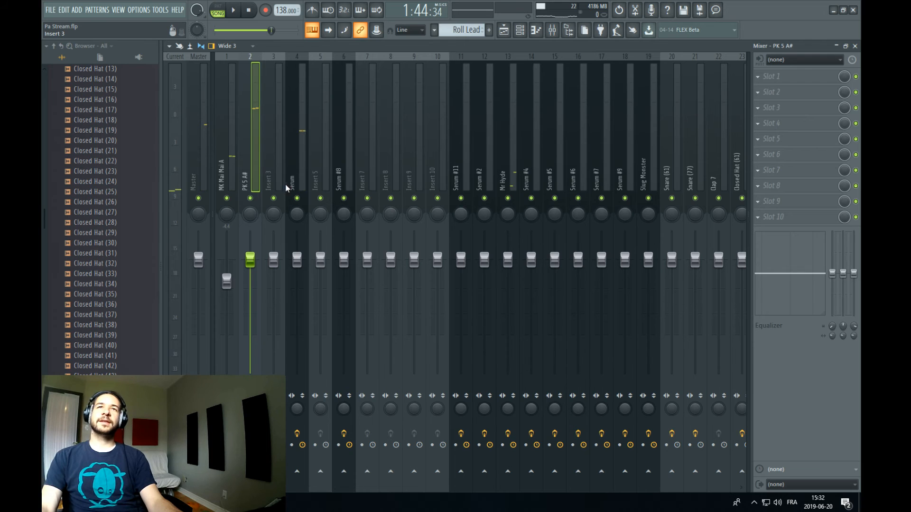
{"action": "left_click", "coordinate": [299, 174]}
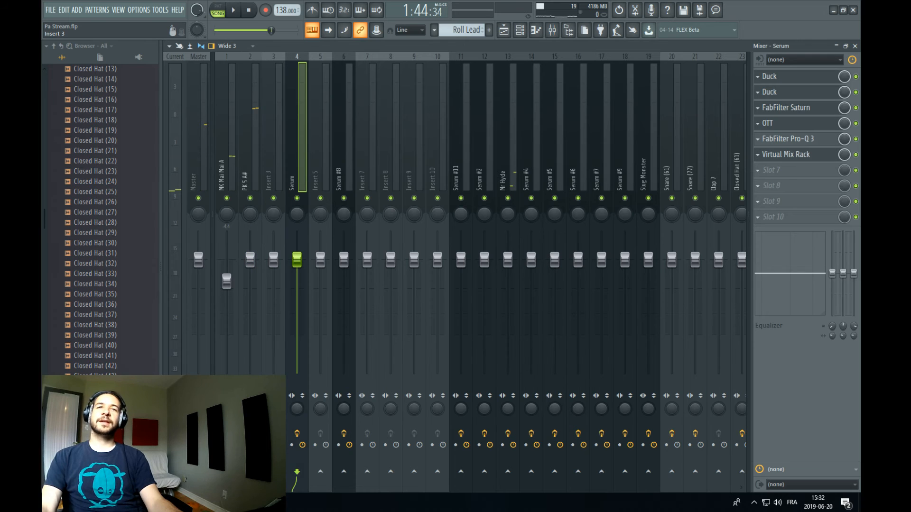
Load FabFilter Saturn as the first effect on Insert 3 and split its spectrum into five bands
{"action": "left_click", "coordinate": [272, 147]}
{"action": "left_click", "coordinate": [797, 77]}
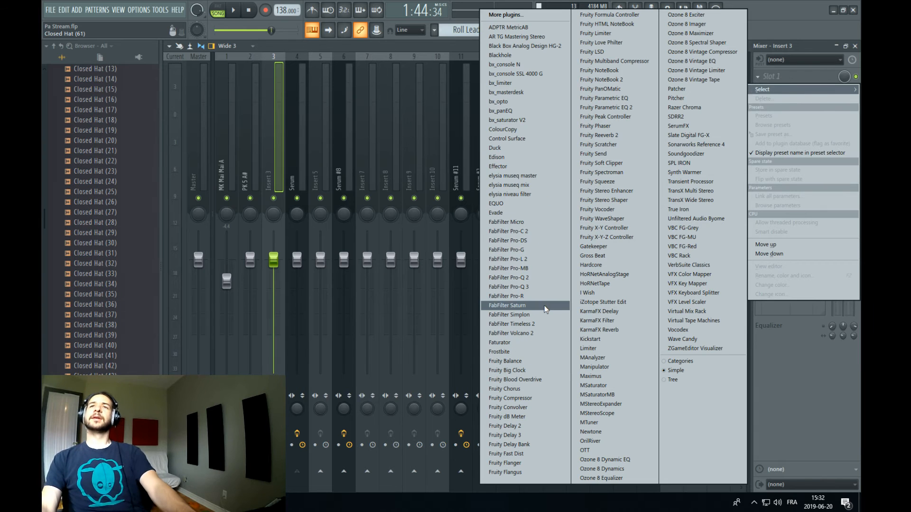
{"action": "left_click", "coordinate": [522, 306]}
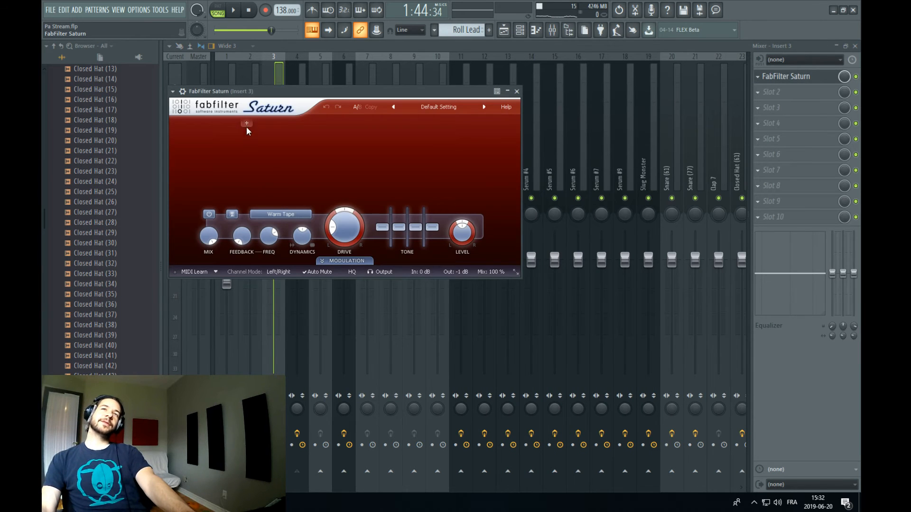
{"action": "left_click", "coordinate": [246, 123]}
{"action": "key", "text": "space"}
{"action": "left_click", "coordinate": [319, 123]}
{"action": "left_click", "coordinate": [371, 123]}
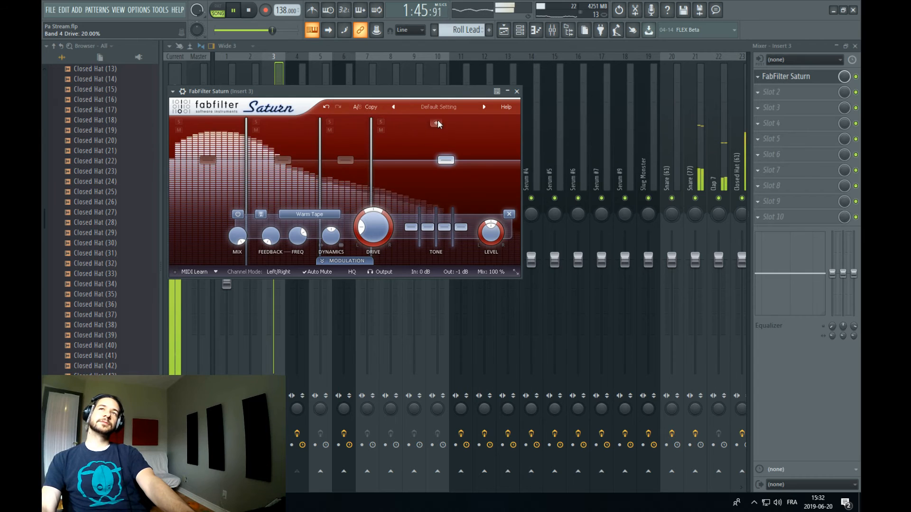
{"action": "left_click", "coordinate": [437, 123]}
Shift Saturn's band crossovers toward higher frequencies, setting the band 4 crossover to about 9.4 kHz
{"action": "left_click_drag", "start_coordinate": [247, 141], "coordinate": [382, 140]}
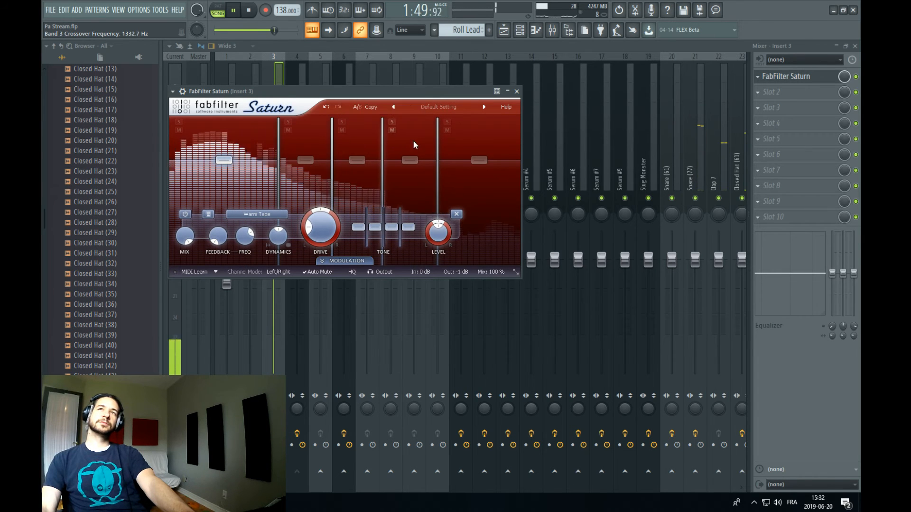
{"action": "left_click_drag", "start_coordinate": [438, 143], "coordinate": [481, 142]}
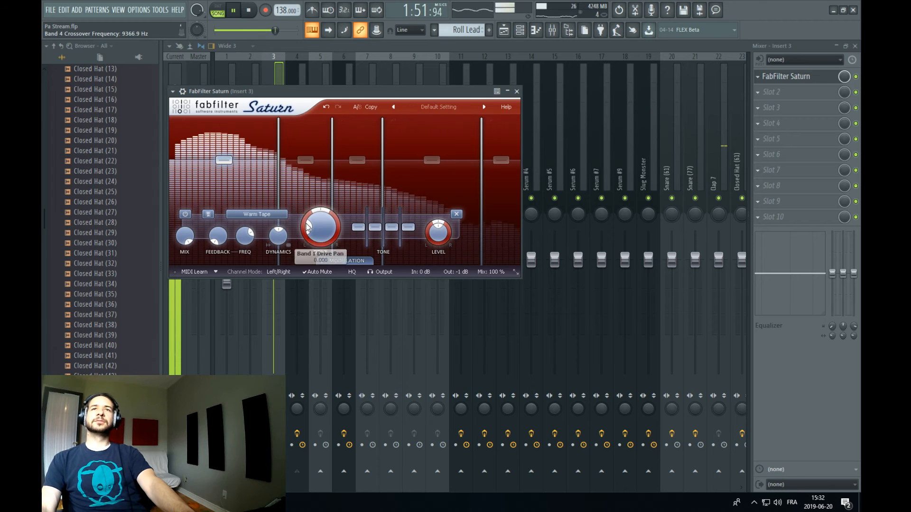
{"action": "left_click_drag", "start_coordinate": [333, 142], "coordinate": [443, 144]}
Set Saturn's band 2 drive to about 27% and its distortion style to Clean Tube
{"action": "left_click", "coordinate": [311, 160]}
{"action": "left_click_drag", "start_coordinate": [316, 239], "coordinate": [312, 212]}
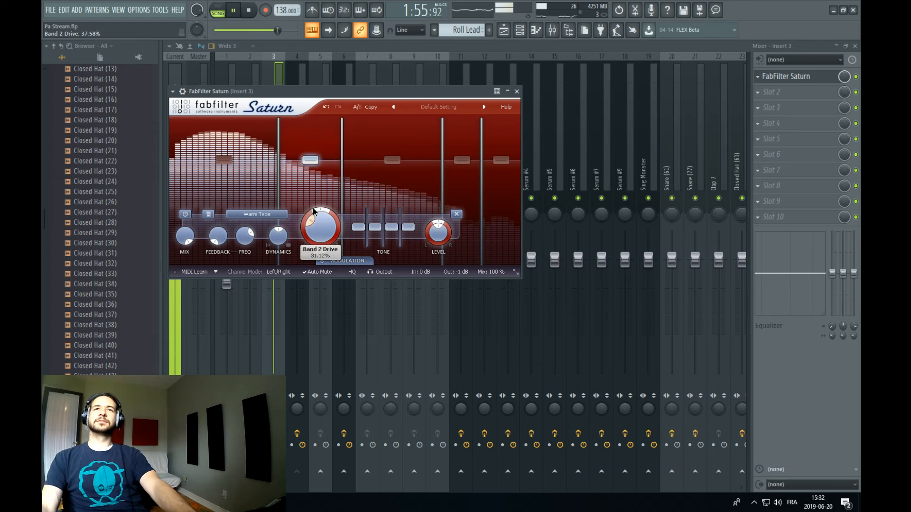
{"action": "left_click", "coordinate": [257, 214]}
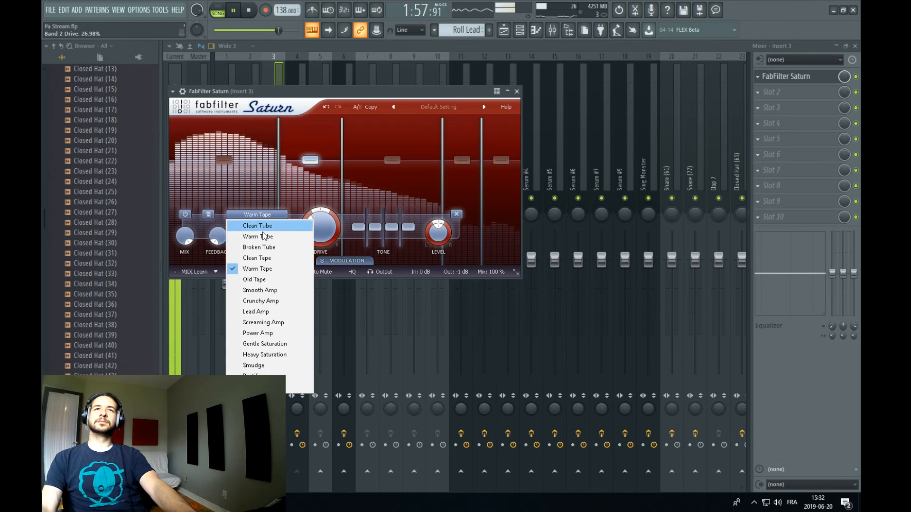
{"action": "left_click", "coordinate": [256, 228]}
{"action": "left_click", "coordinate": [257, 215]}
{"action": "left_click", "coordinate": [266, 226]}
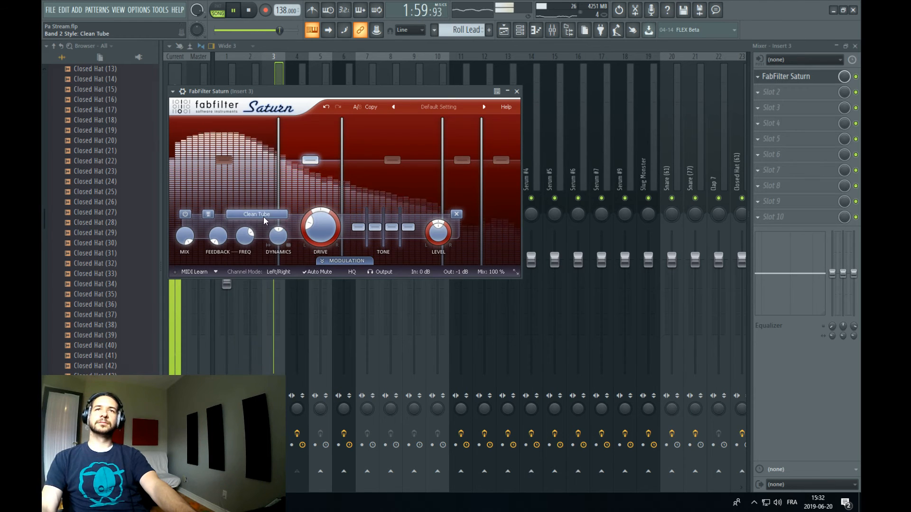
Set Saturn's band 3 distortion style to Warm Tube
{"action": "left_click", "coordinate": [392, 160]}
{"action": "left_click", "coordinate": [299, 215]}
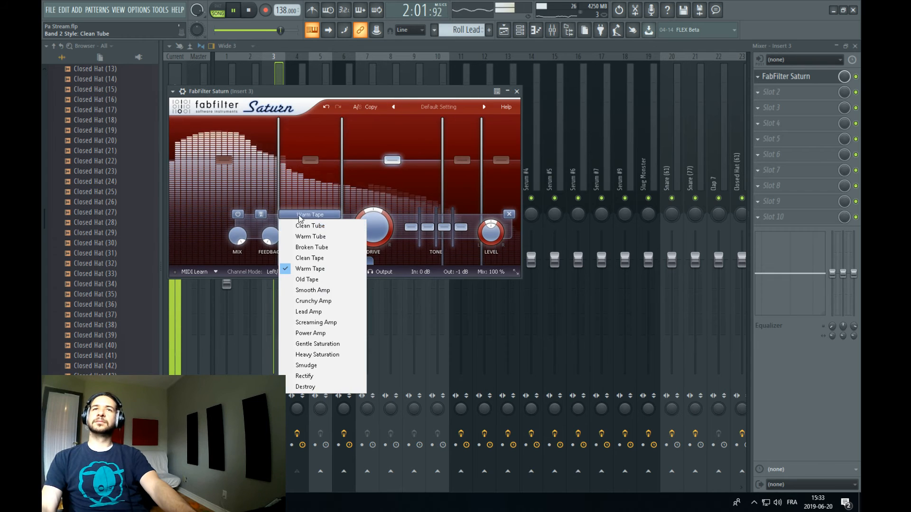
{"action": "left_click", "coordinate": [311, 237]}
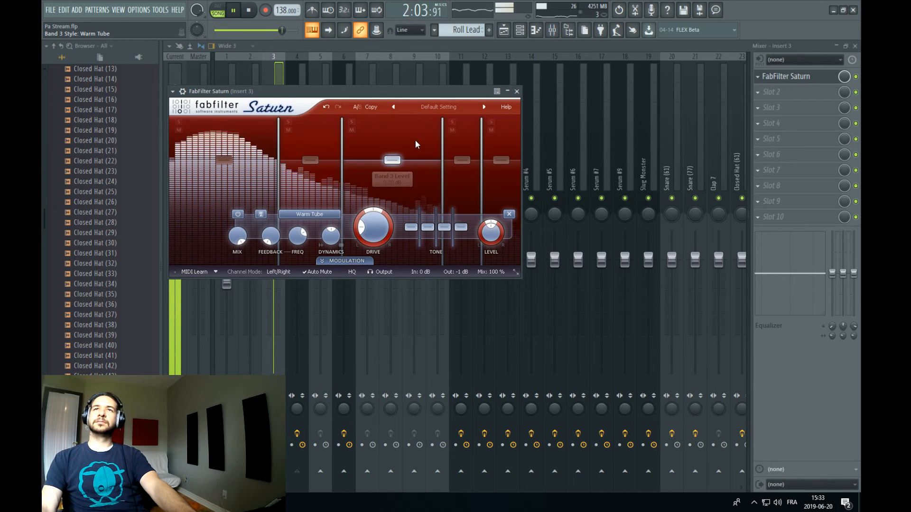
Reduce Saturn's overall mix to 50% while comparing the sound in playback
{"action": "left_click_drag", "start_coordinate": [492, 274], "coordinate": [490, 289]}
{"action": "key", "text": "space"}
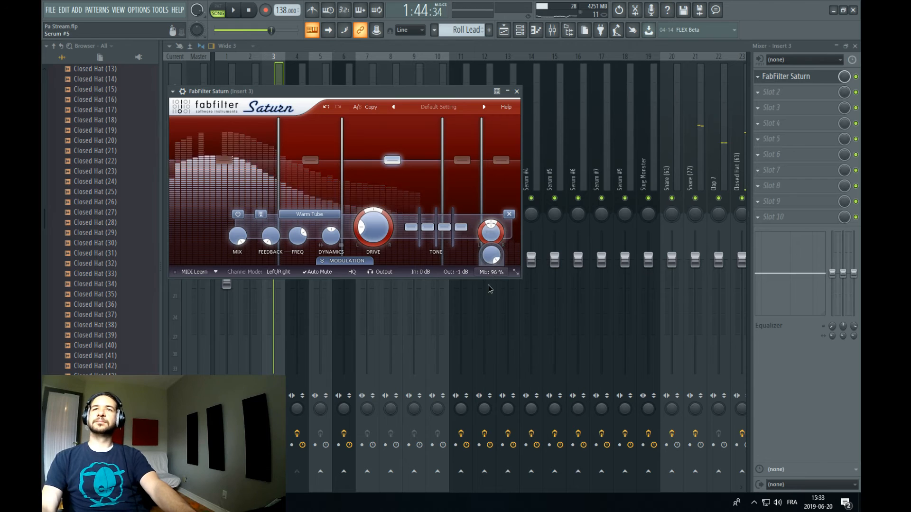
{"action": "key", "text": "space"}
{"action": "left_click_drag", "start_coordinate": [491, 258], "coordinate": [491, 273]}
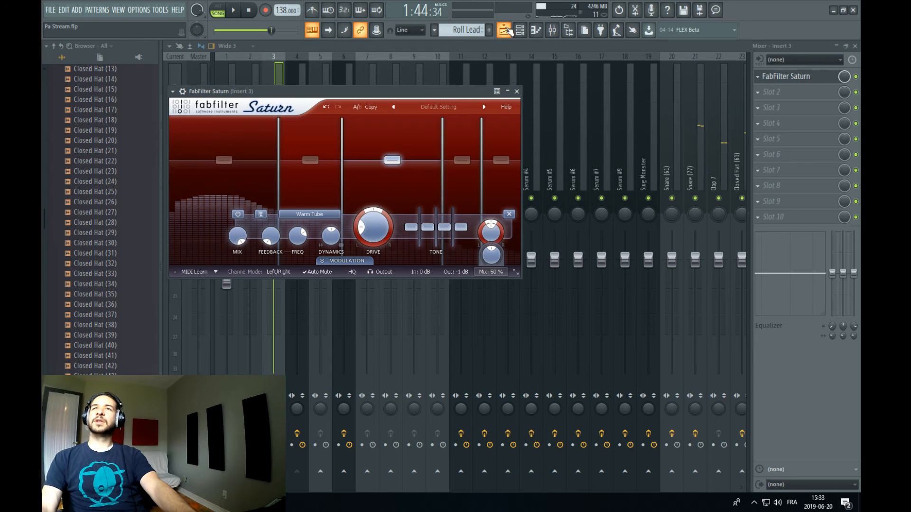
Play back the arrangement and set the Trimmer in the Open Hat (4) track's Virtual Mix Rack to -7.14 dB
{"action": "left_click", "coordinate": [507, 31]}
{"action": "key", "text": "space"}
{"action": "left_click", "coordinate": [553, 31]}
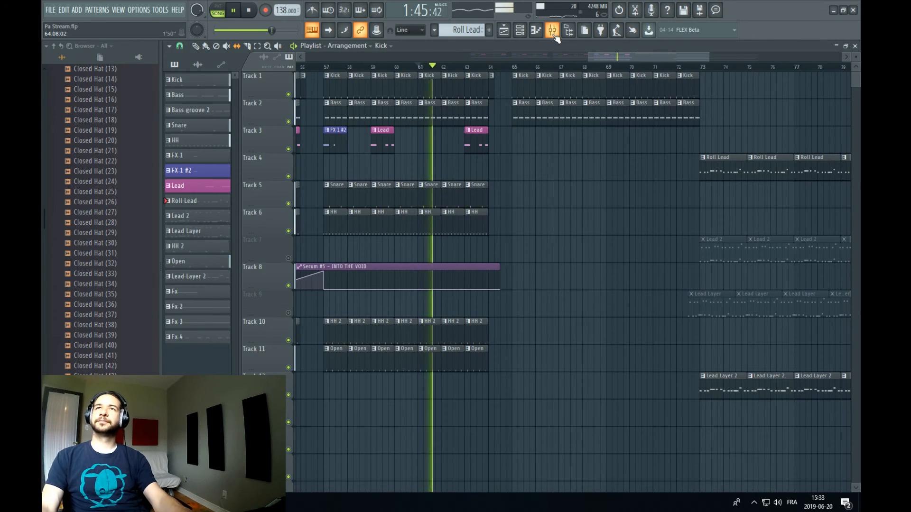
{"action": "key", "text": "space"}
{"action": "left_click", "coordinate": [504, 31]}
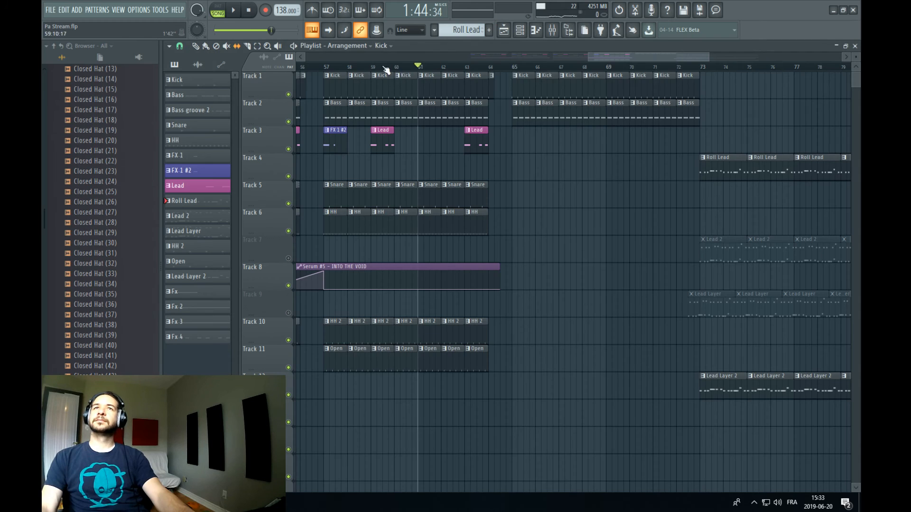
{"action": "key", "text": "space"}
{"action": "key", "text": "F9"}
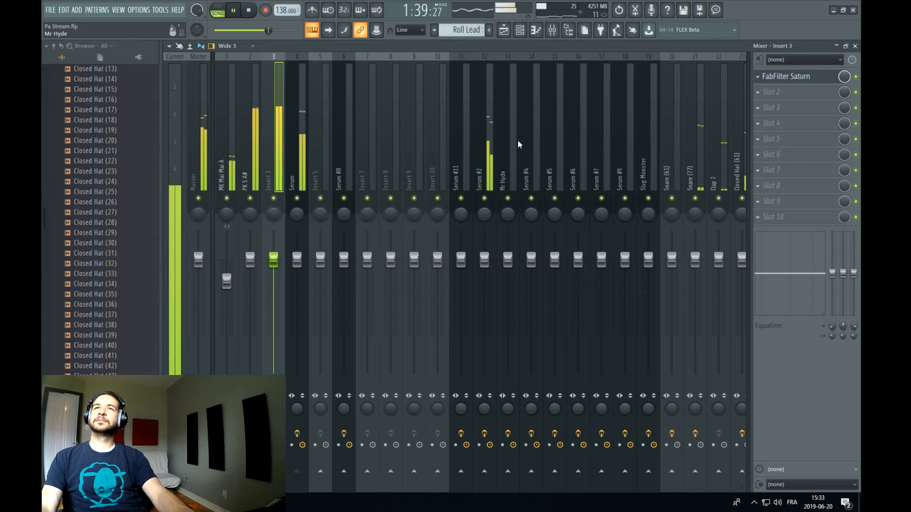
{"action": "left_click", "coordinate": [596, 183]}
{"action": "key", "text": "space"}
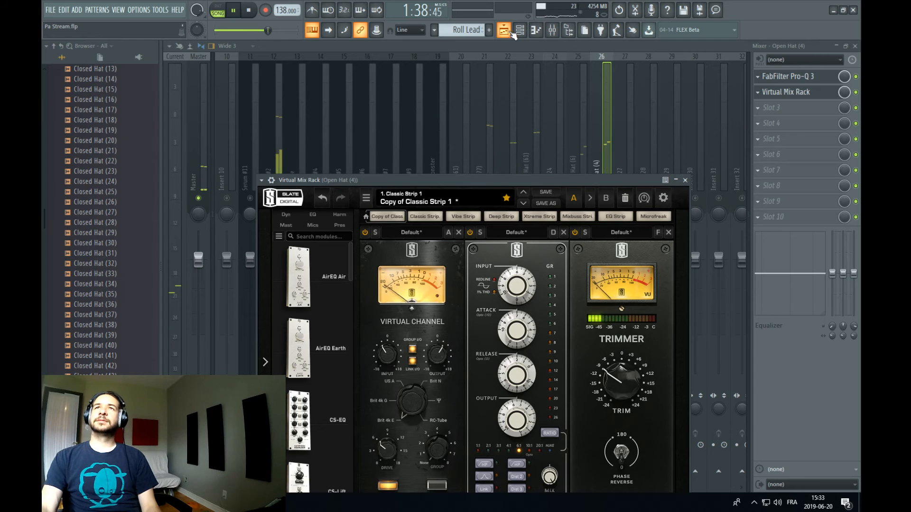
{"action": "left_click", "coordinate": [504, 30]}
{"action": "left_click", "coordinate": [554, 30]}
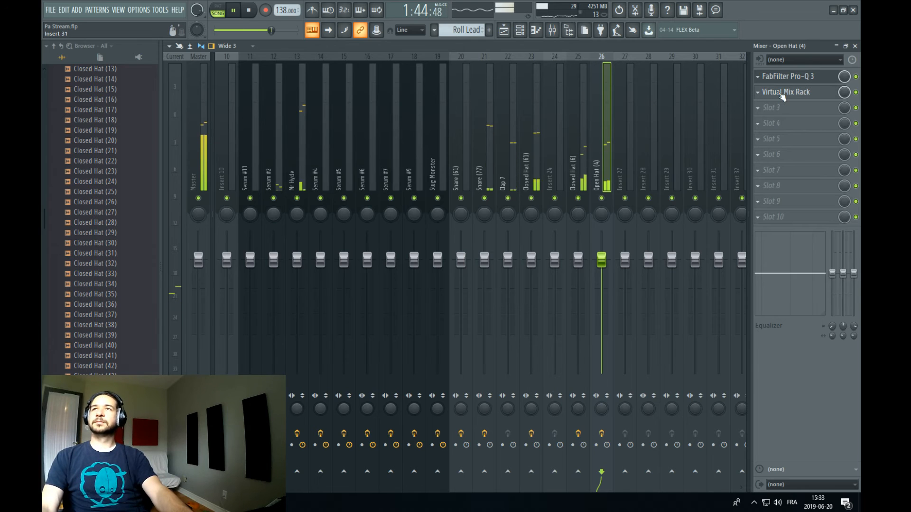
{"action": "left_click_drag", "start_coordinate": [612, 387], "coordinate": [616, 378]}
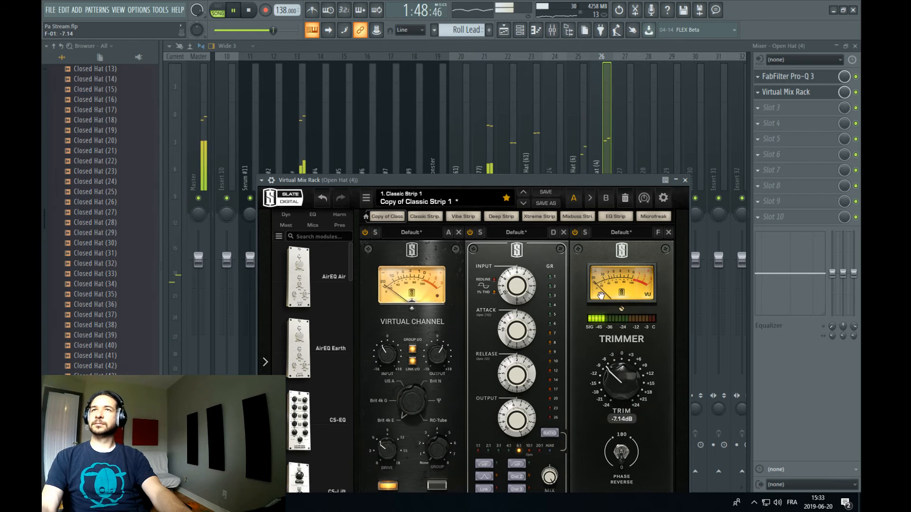
Load KarmaFX Filter as the second effect on Insert 3, after FabFilter Saturn
{"action": "key", "text": "F5"}
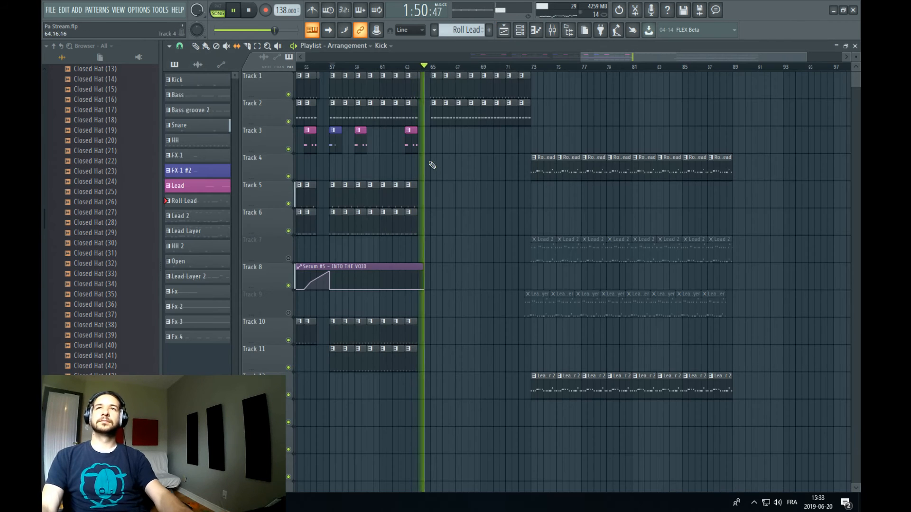
{"action": "key", "text": "F9"}
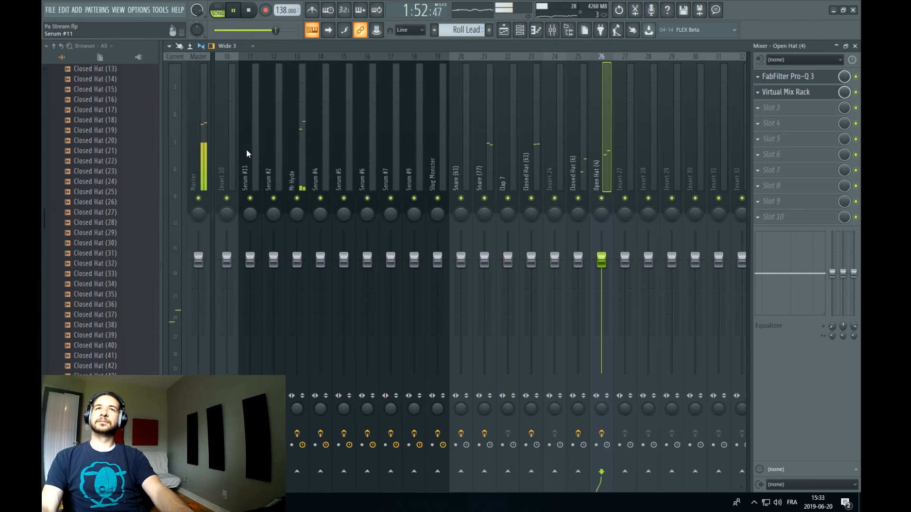
{"action": "scroll", "coordinate": [249, 153], "scroll_direction": "up", "scroll_amount": 3}
{"action": "left_click", "coordinate": [281, 161]}
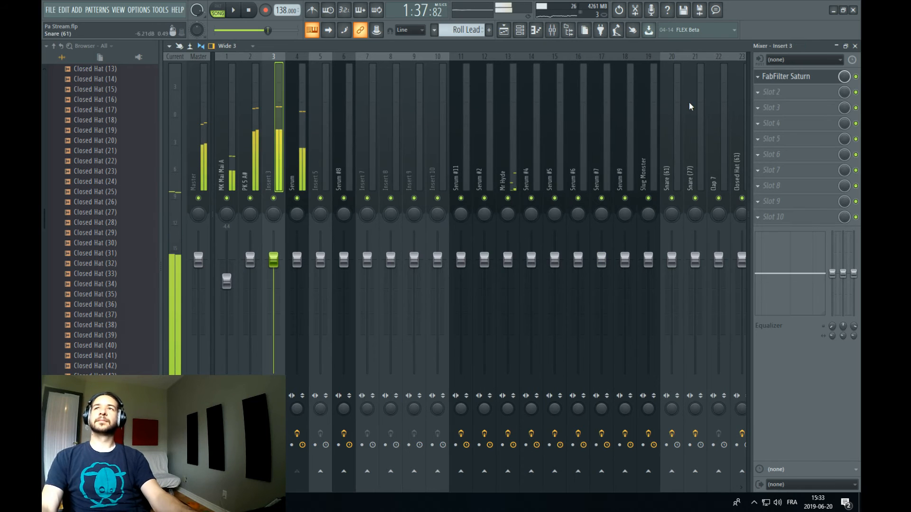
{"action": "left_click", "coordinate": [797, 96]}
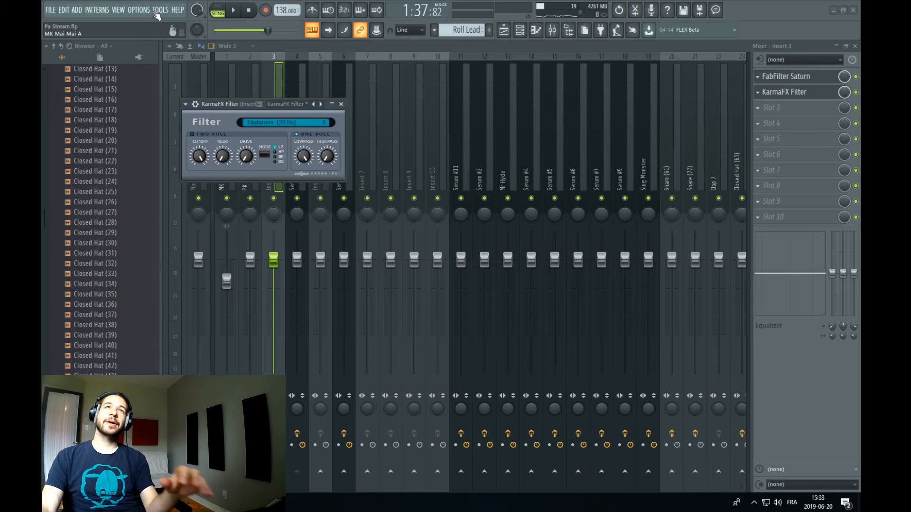
Create an automation clip for the KarmaFX Filter's Highpass parameter and show it in the playlist
{"action": "left_click", "coordinate": [159, 10]}
{"action": "mouse_move", "coordinate": [214, 132]}
{"action": "left_click", "coordinate": [555, 94]}
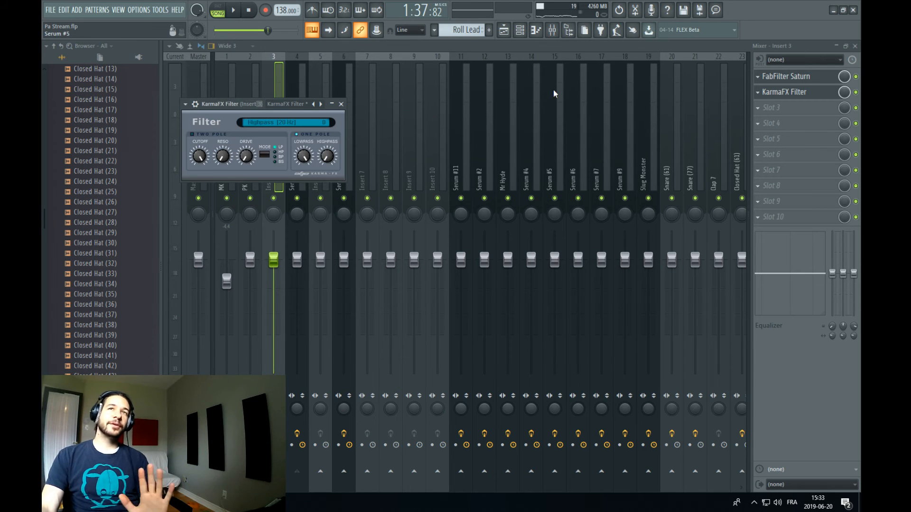
{"action": "left_click", "coordinate": [504, 30]}
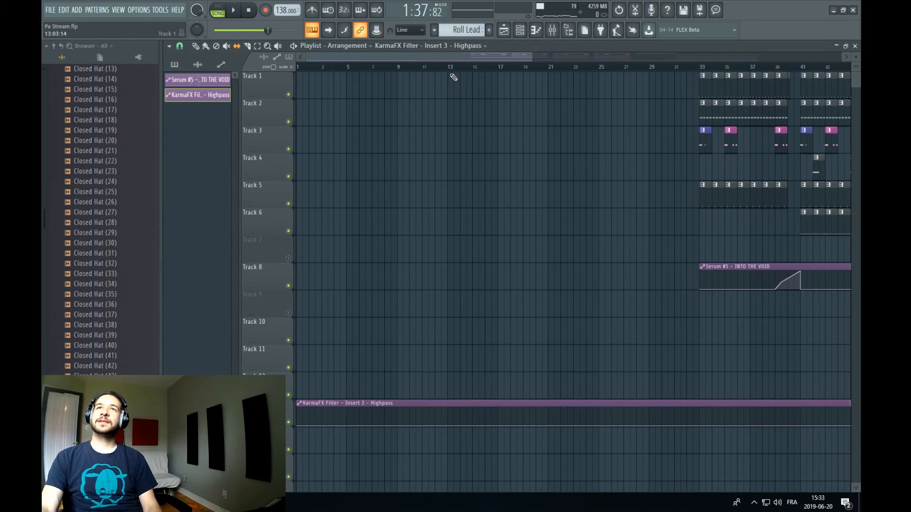
Shape the KarmaFX Filter Highpass automation so it stays at its minimum until bar 65 and jumps up there
{"action": "scroll", "coordinate": [452, 76], "scroll_direction": "down", "scroll_amount": 5}
{"action": "scroll", "coordinate": [466, 75], "scroll_direction": "up", "scroll_amount": 2}
{"action": "left_click_drag", "start_coordinate": [699, 66], "coordinate": [564, 65]}
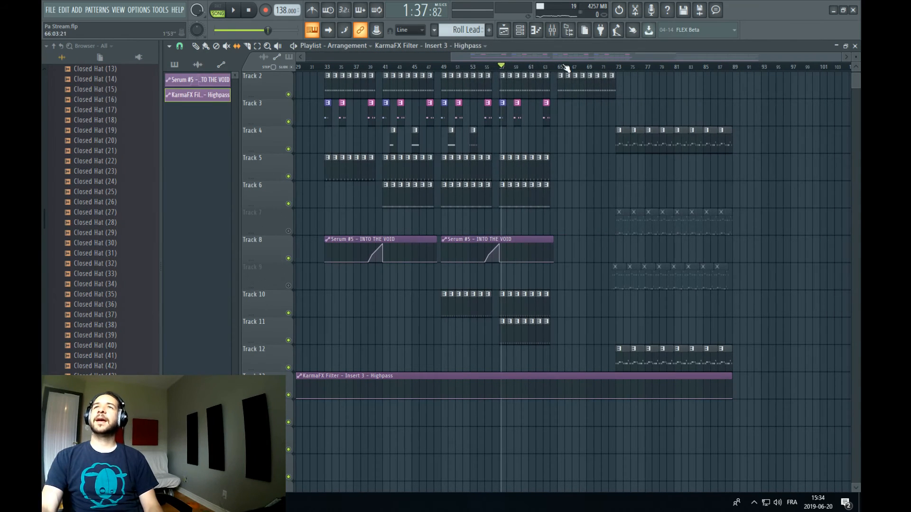
{"action": "scroll", "coordinate": [567, 71], "scroll_direction": "up", "scroll_amount": 3}
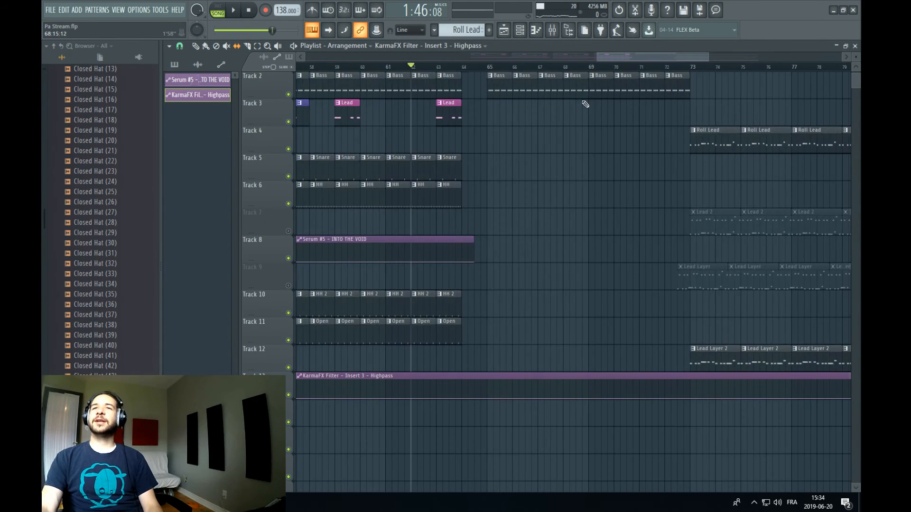
{"action": "right_click", "coordinate": [488, 393]}
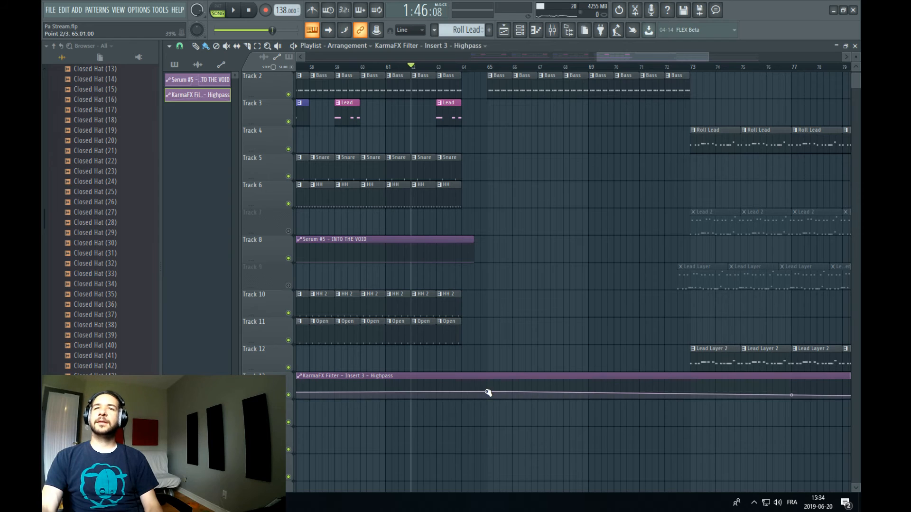
{"action": "left_click_drag", "start_coordinate": [489, 392], "coordinate": [489, 417]}
{"action": "key", "text": "space"}
{"action": "right_click", "coordinate": [488, 385]}
{"action": "left_click_drag", "start_coordinate": [488, 385], "coordinate": [490, 393]}
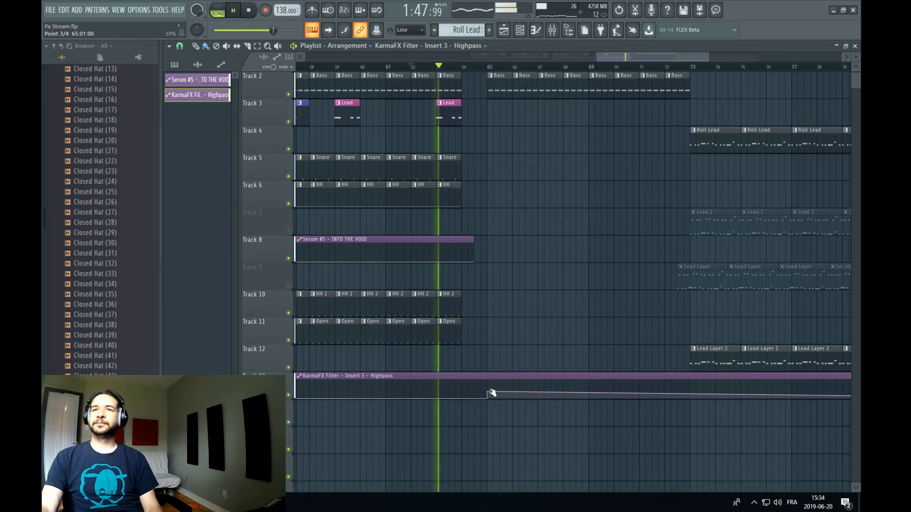
Bring the Highpass automation back down to its minimum at bar 73 and play the transition from about bar 63
{"action": "right_click", "coordinate": [588, 394]}
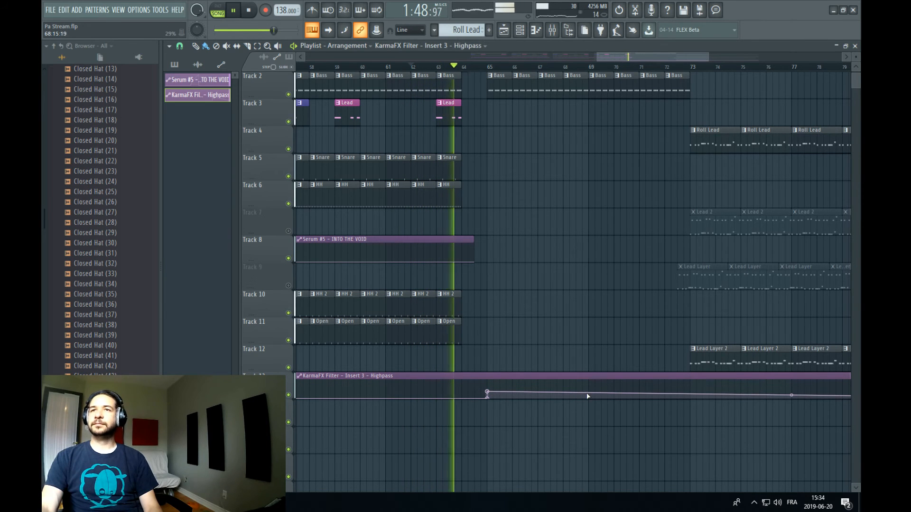
{"action": "right_click", "coordinate": [666, 394]}
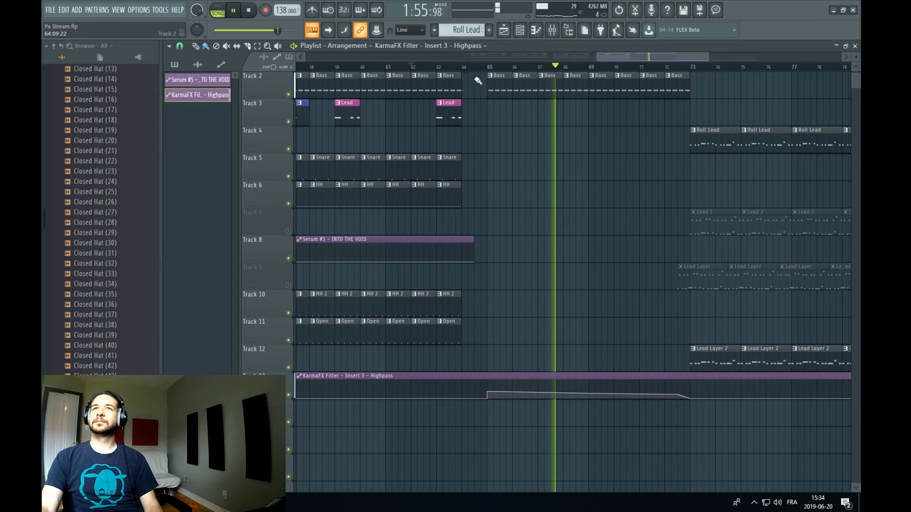
{"action": "left_click", "coordinate": [447, 67]}
{"action": "scroll", "coordinate": [447, 67], "scroll_direction": "down", "scroll_amount": 2}
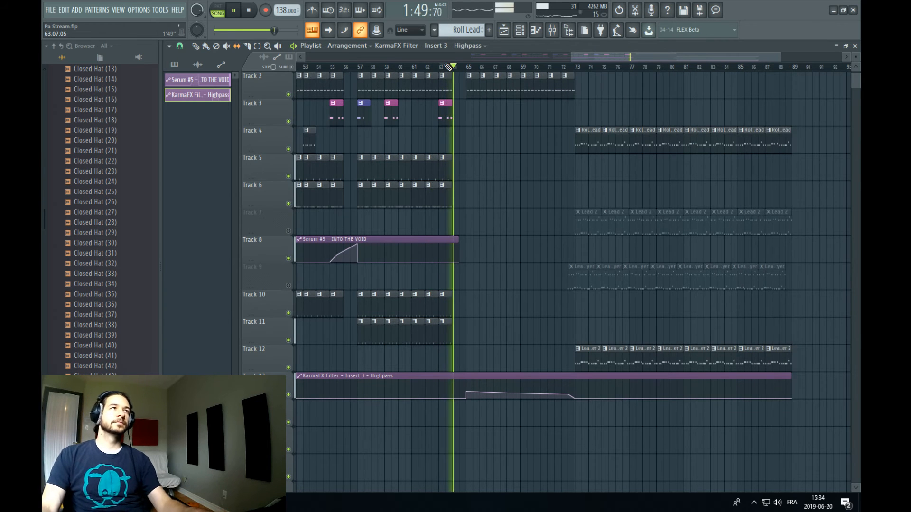
{"action": "scroll", "coordinate": [478, 70], "scroll_direction": "down", "scroll_amount": 2}
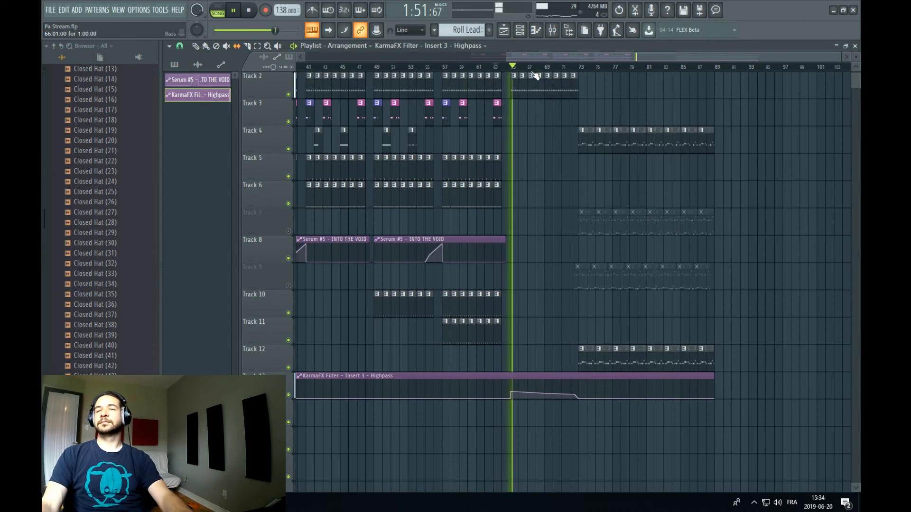
{"action": "left_click_drag", "start_coordinate": [576, 58], "coordinate": [605, 64]}
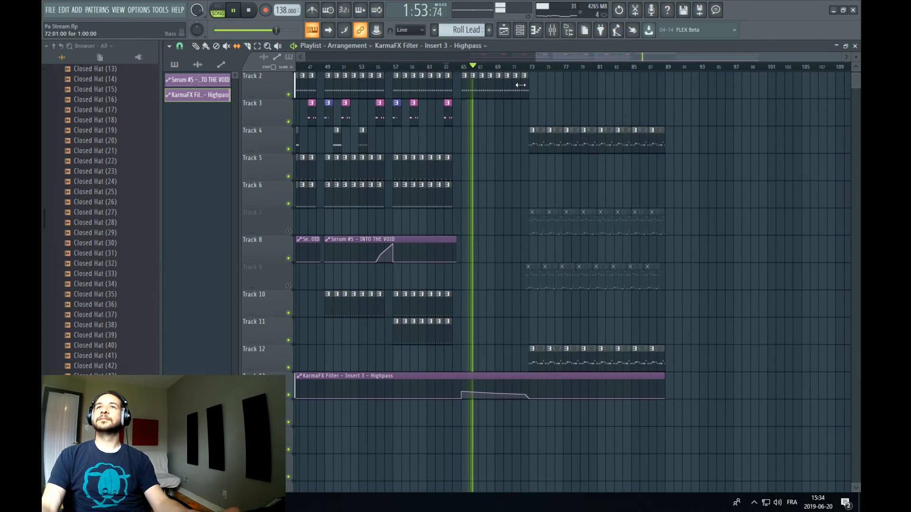
Duplicate the kick and bass clips from bars 65–72 to fill bars 73–88, and remove both clips at bar 72
{"action": "scroll", "coordinate": [546, 92], "scroll_direction": "up", "scroll_amount": 2}
{"action": "scroll", "coordinate": [546, 93], "scroll_direction": "up", "scroll_amount": 1}
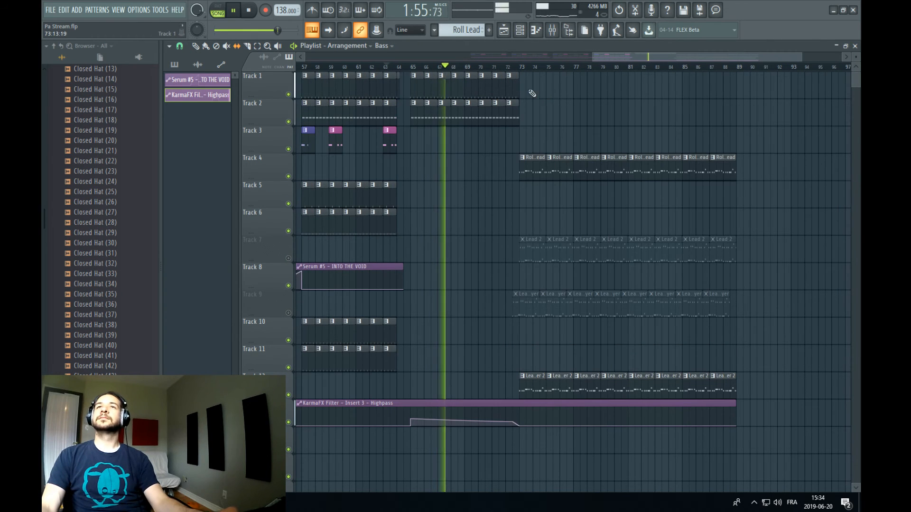
{"action": "left_click_drag", "start_coordinate": [544, 73], "coordinate": [409, 125]}
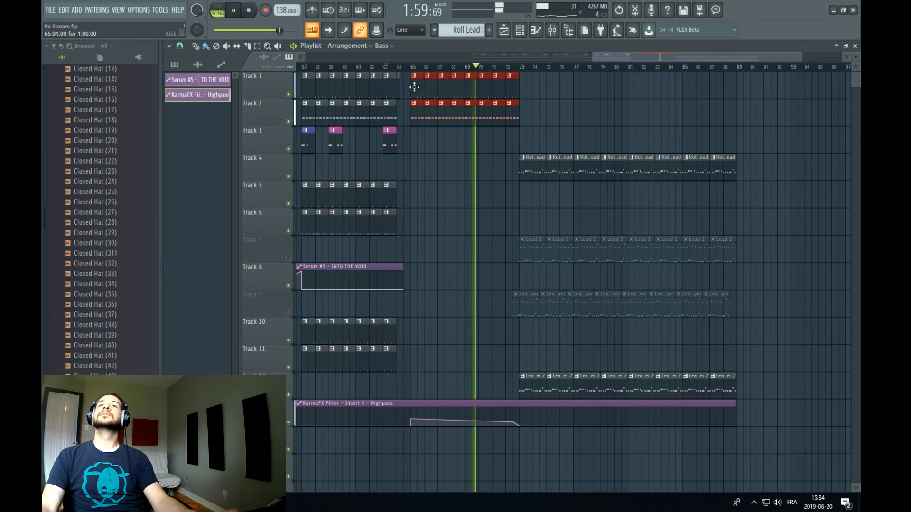
{"action": "key", "text": "ctrl+b"}
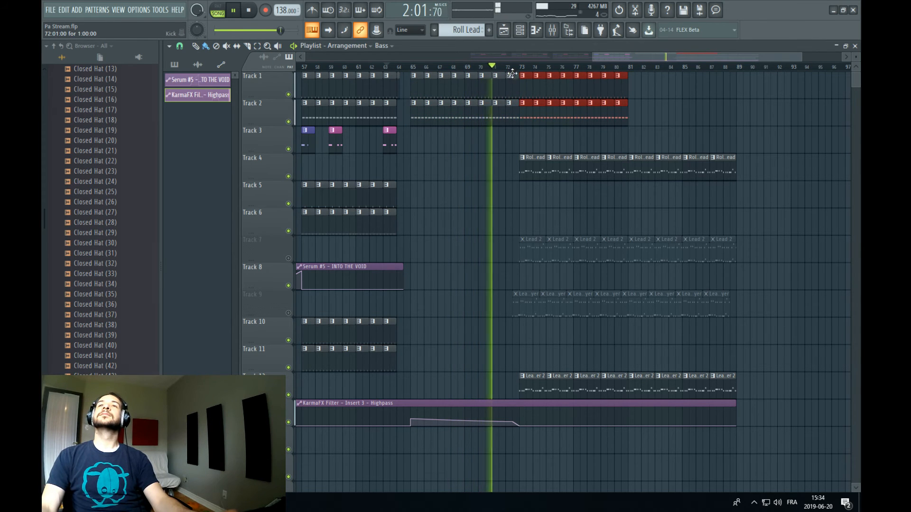
{"action": "right_click", "coordinate": [514, 77]}
{"action": "right_click", "coordinate": [512, 107]}
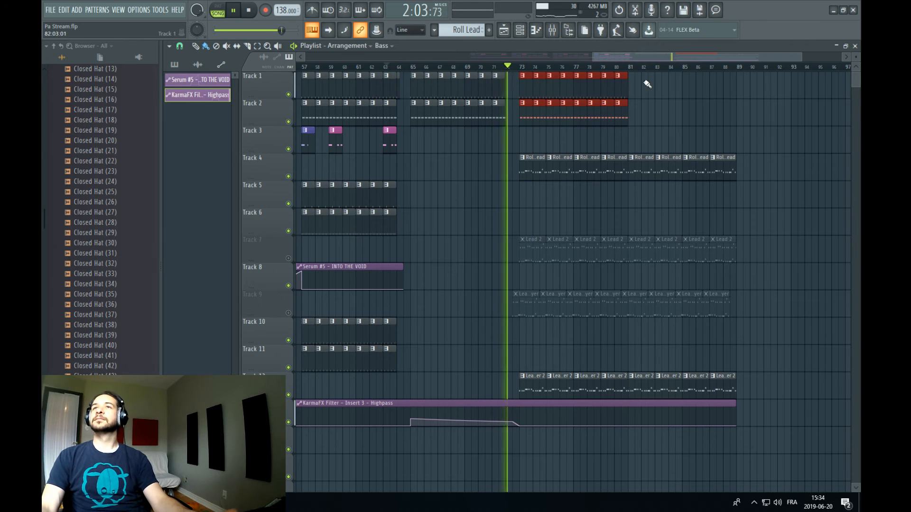
{"action": "left_click_drag", "start_coordinate": [661, 75], "coordinate": [520, 132]}
{"action": "left_click_drag", "start_coordinate": [553, 94], "coordinate": [662, 95]}
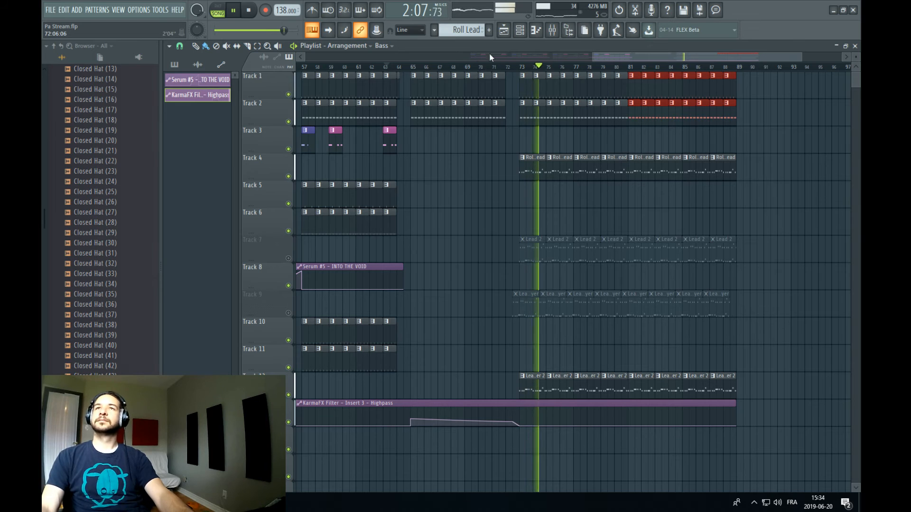
Stop playback and save the project
{"action": "key", "text": "space"}
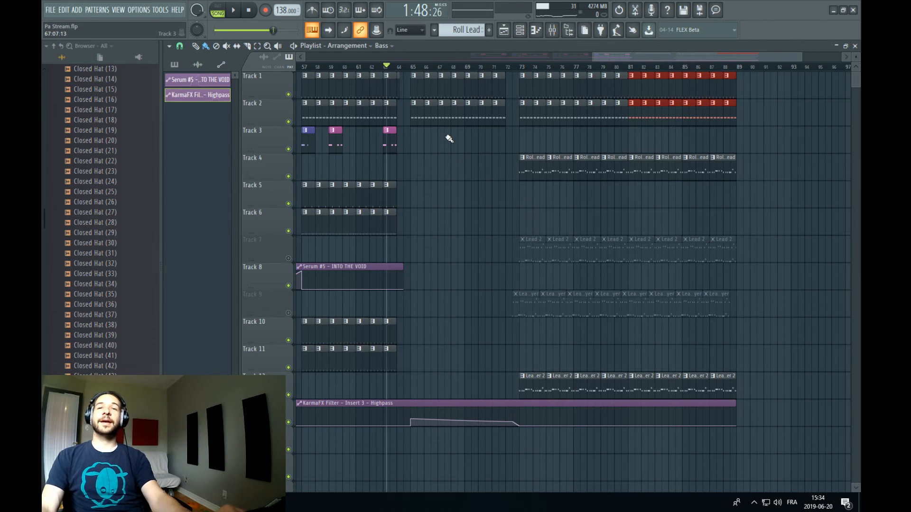
{"action": "left_click", "coordinate": [51, 11]}
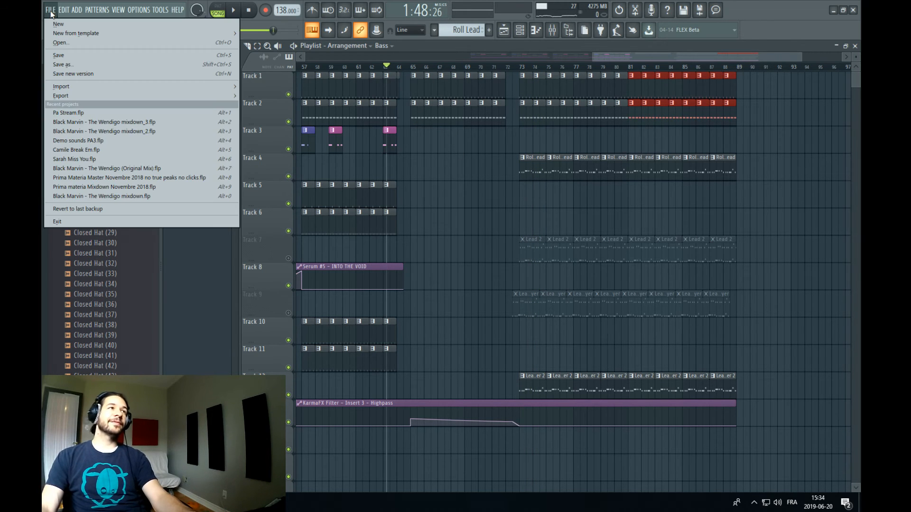
{"action": "left_click", "coordinate": [91, 55]}
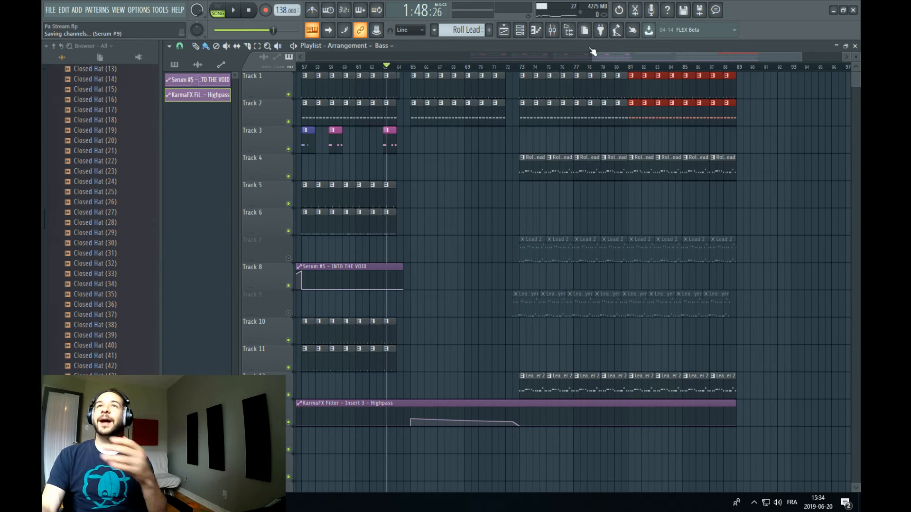
Create a new pattern named Vocal and add another Serum instance to the channel rack
{"action": "left_click", "coordinate": [489, 30]}
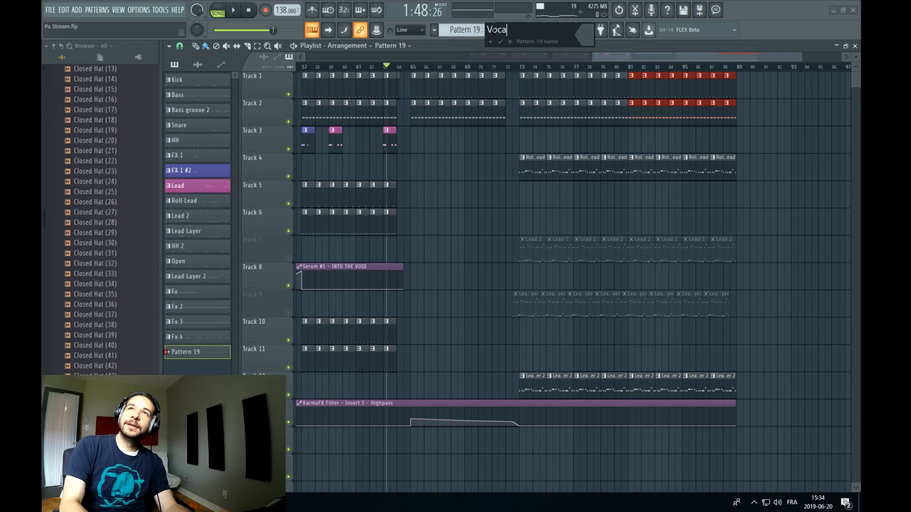
{"action": "type", "text": "l"}
{"action": "key", "text": "Return"}
{"action": "left_click", "coordinate": [521, 31]}
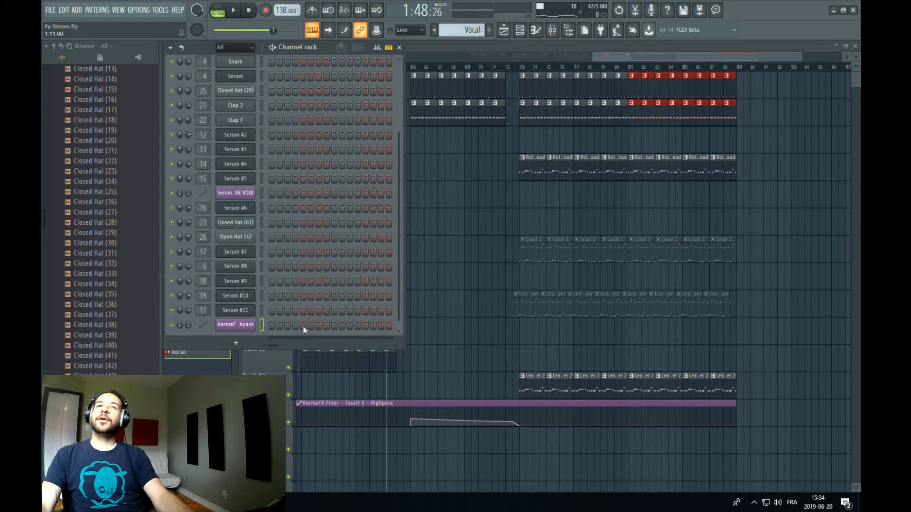
{"action": "left_click", "coordinate": [253, 345]}
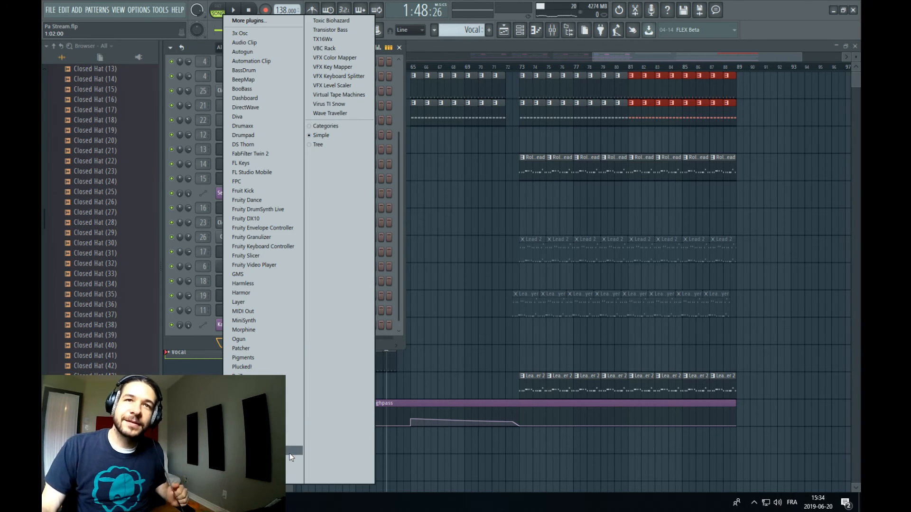
{"action": "left_click", "coordinate": [294, 432]}
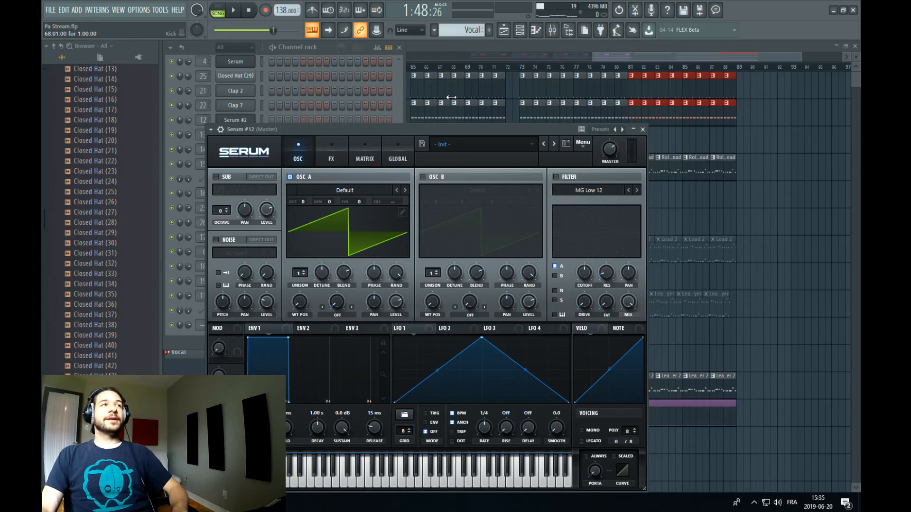
Try Serum's Vocal - Chemical preset from Ghosthack Psytrance Awakening Vol 3, and load Vocal - Consciousness instead
{"action": "left_click", "coordinate": [445, 145]}
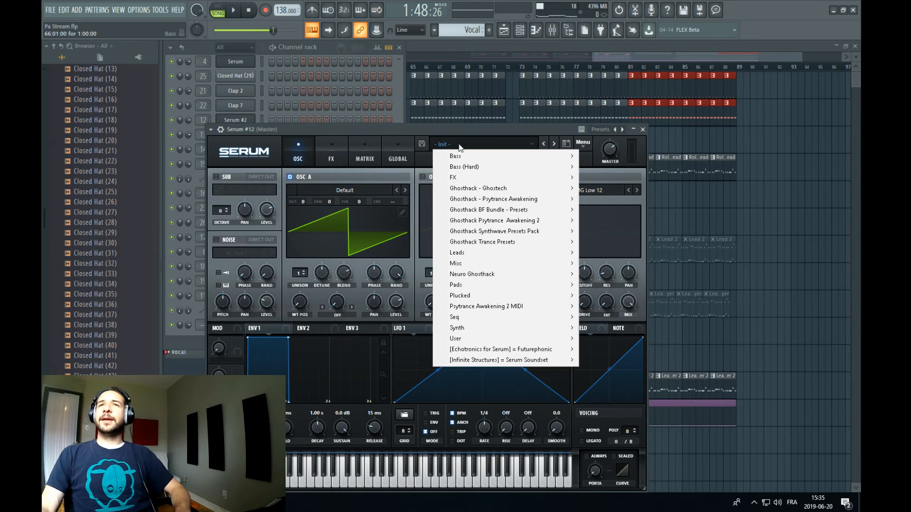
{"action": "mouse_move", "coordinate": [560, 339]}
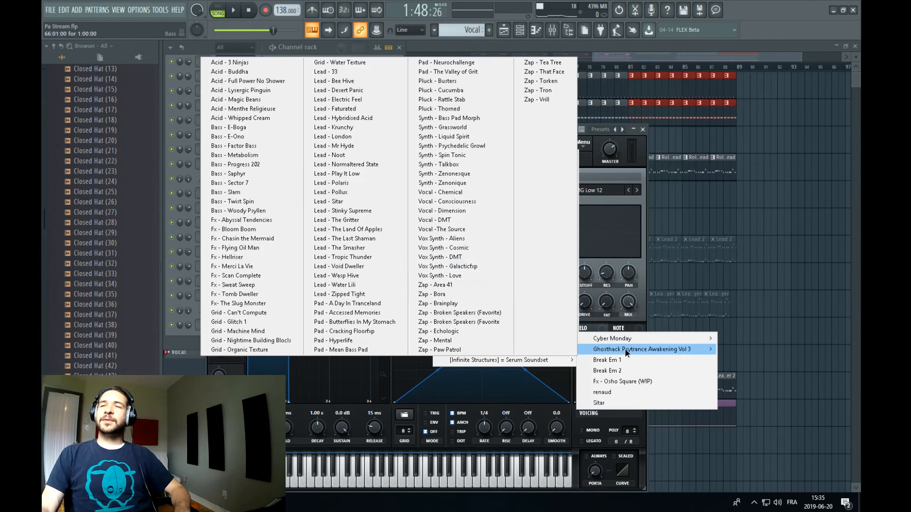
{"action": "mouse_move", "coordinate": [617, 349]}
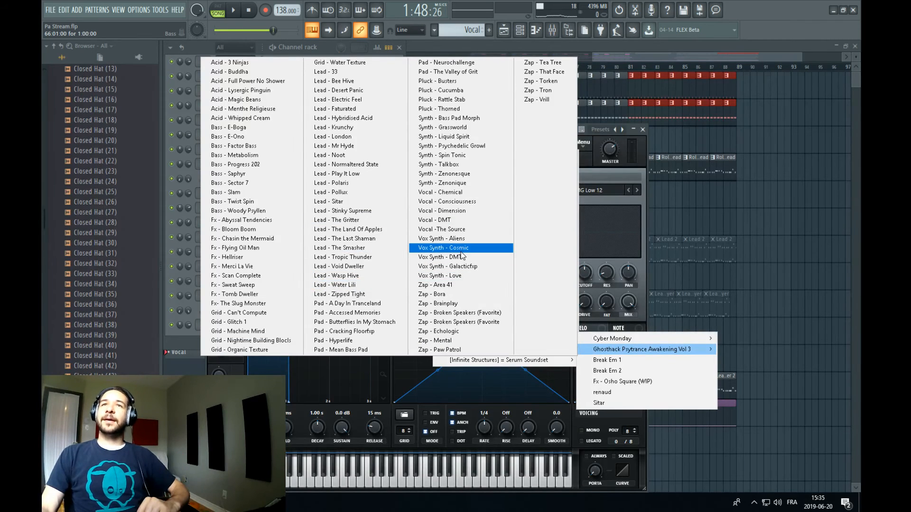
{"action": "left_click", "coordinate": [466, 192]}
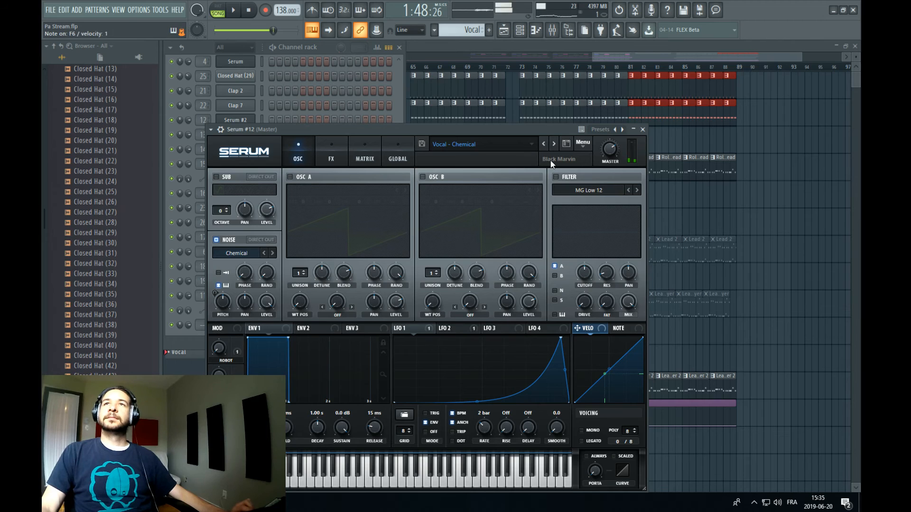
{"action": "left_click", "coordinate": [555, 144]}
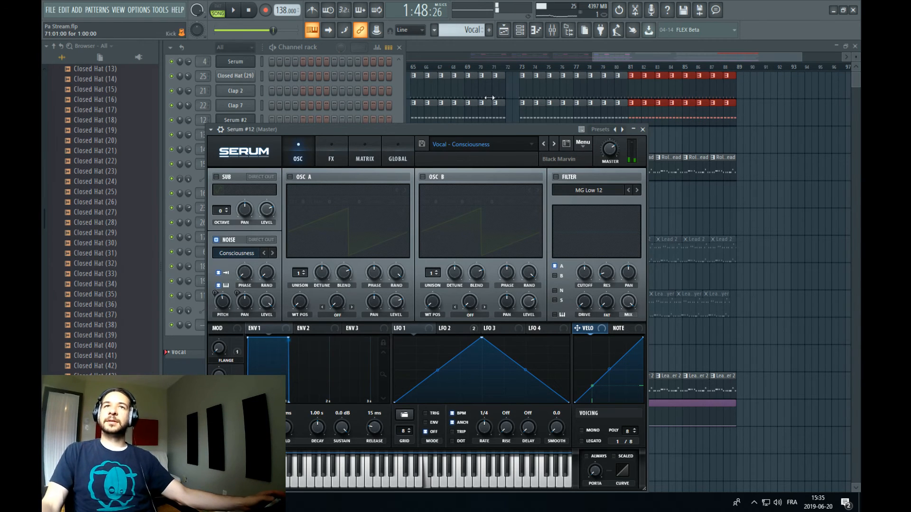
{"action": "left_click", "coordinate": [618, 59]}
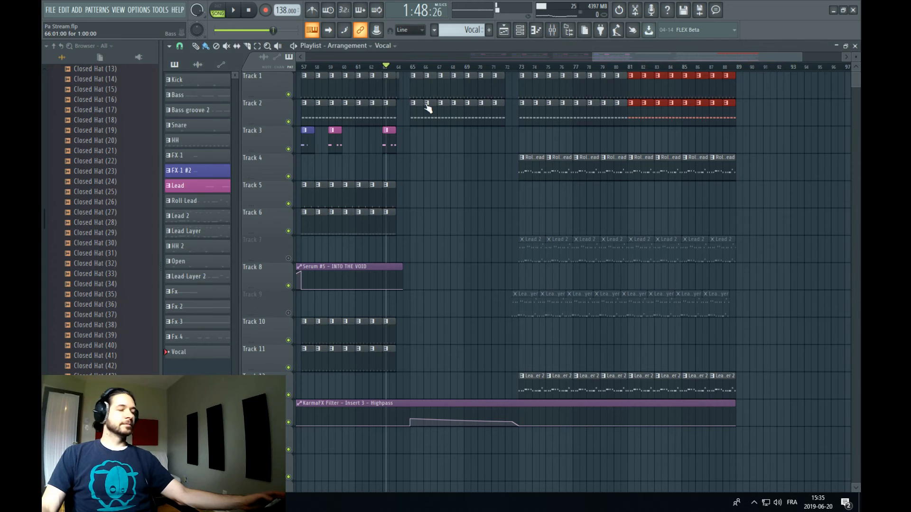
Add a one-beat F5 note at the start of the Vocal pattern for the new Serum channel
{"action": "left_click", "coordinate": [520, 30]}
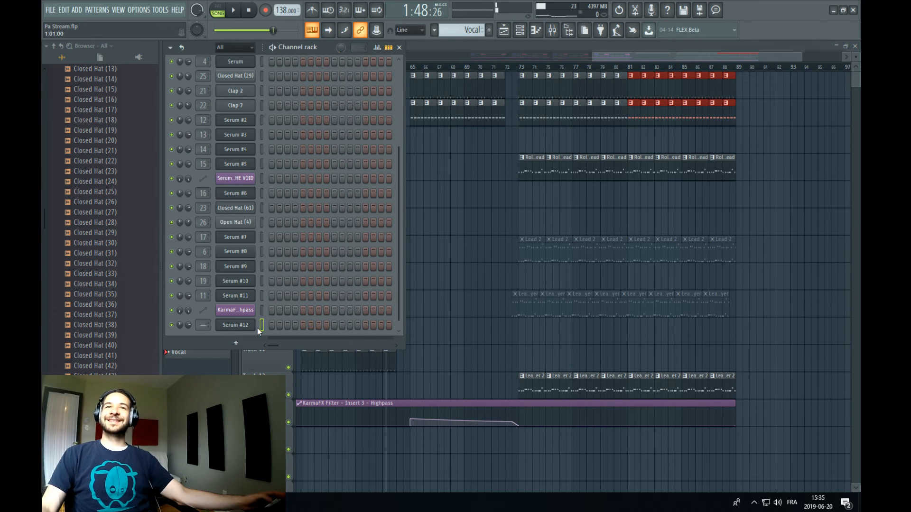
{"action": "right_click", "coordinate": [256, 324]}
{"action": "left_click", "coordinate": [285, 325]}
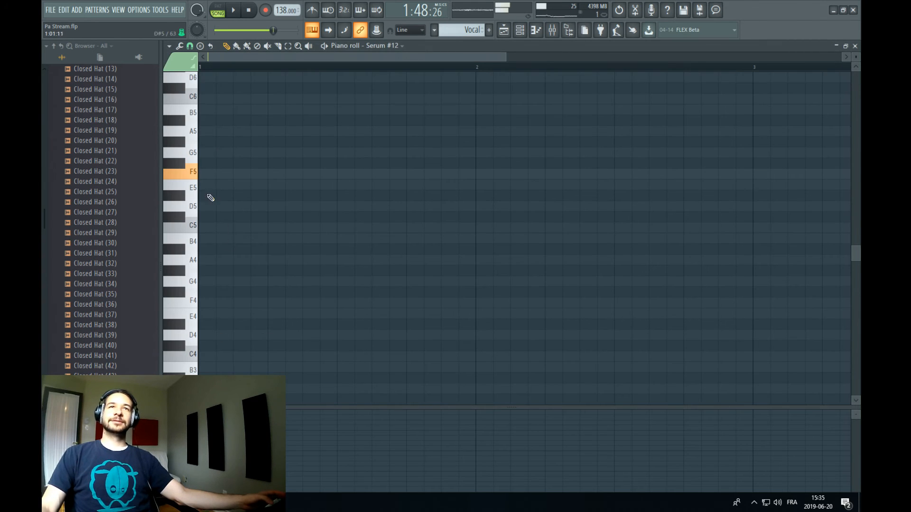
{"action": "left_click", "coordinate": [207, 175]}
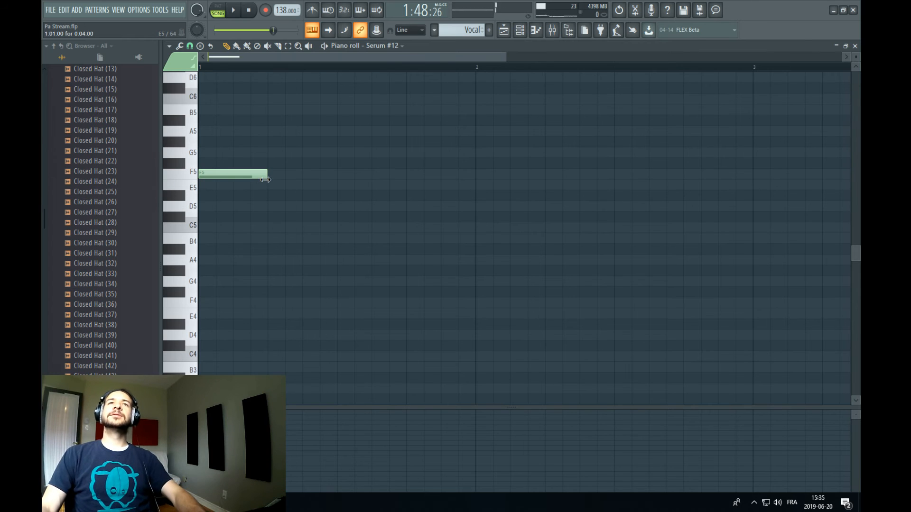
{"action": "left_click", "coordinate": [502, 32]}
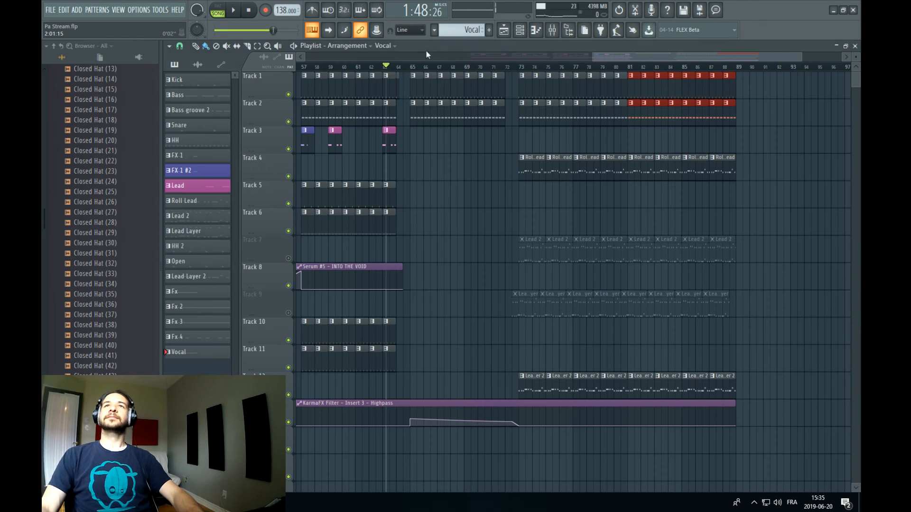
Place the Vocal pattern at bar 65 on Track 4 and play the transition into it
{"action": "key", "text": "space"}
{"action": "left_click", "coordinate": [413, 157]}
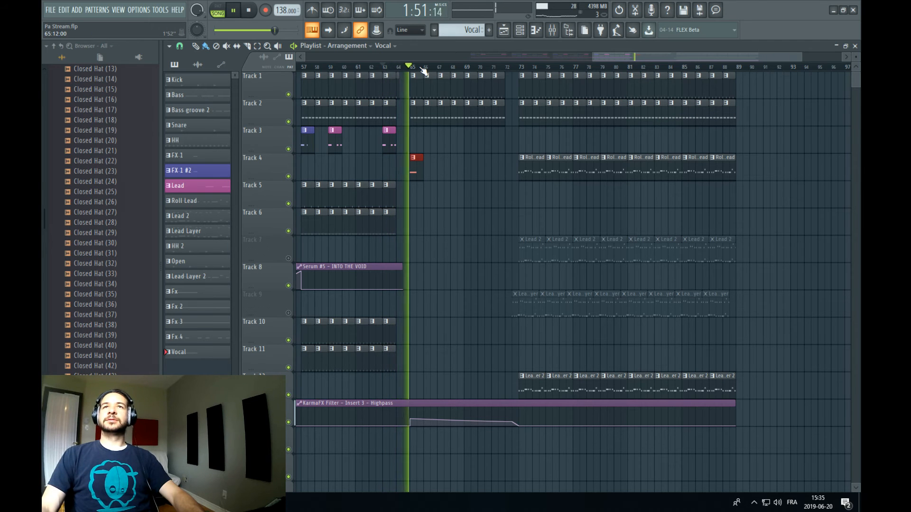
{"action": "key", "text": "space"}
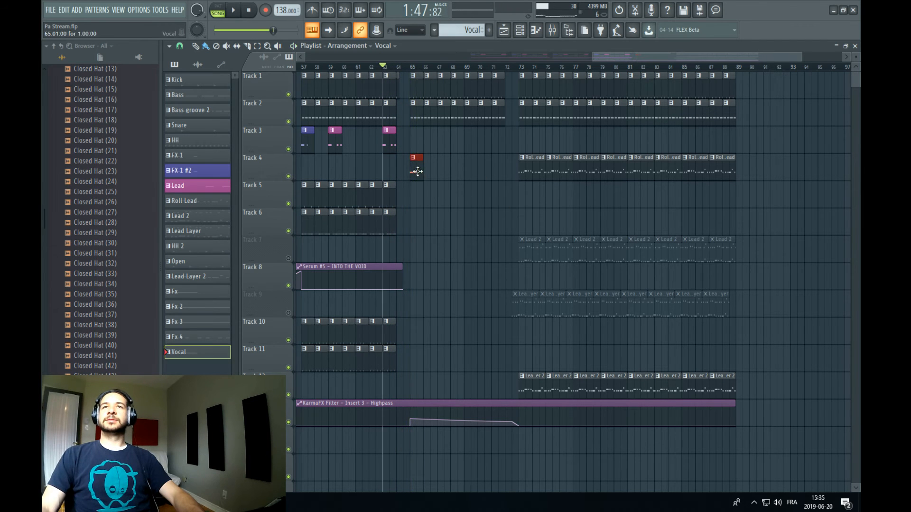
Lengthen the Vocal pattern's F5 note to one full bar and return to the arrangement
{"action": "double_click", "coordinate": [417, 170]}
{"action": "left_click_drag", "start_coordinate": [335, 176], "coordinate": [467, 189]}
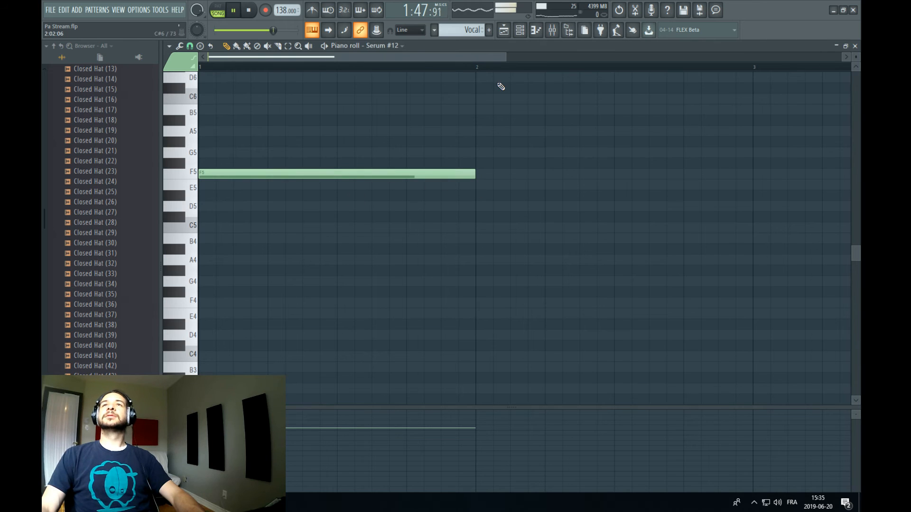
{"action": "left_click", "coordinate": [504, 31]}
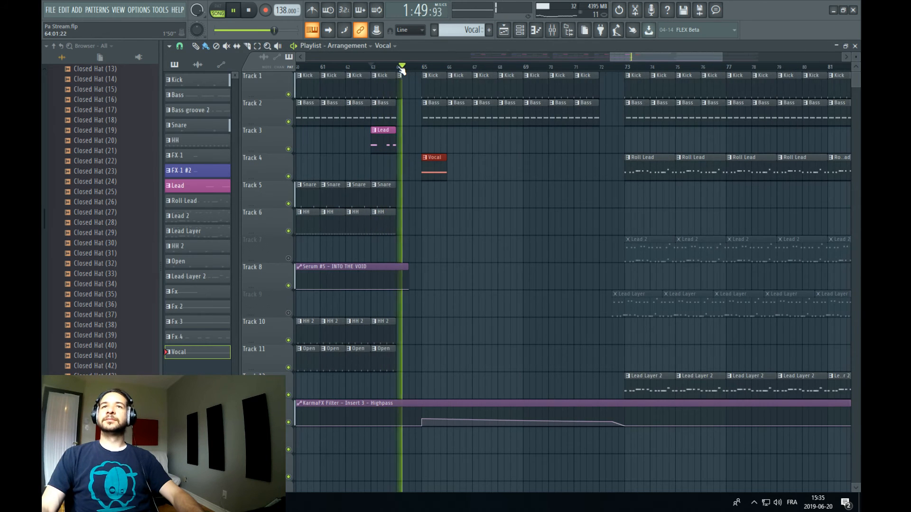
Route the Serum #12 vocal channel to mixer insert 7 and load ColourCopy in the insert's first effect slot
{"action": "scroll", "coordinate": [400, 70], "scroll_direction": "down", "scroll_amount": 3}
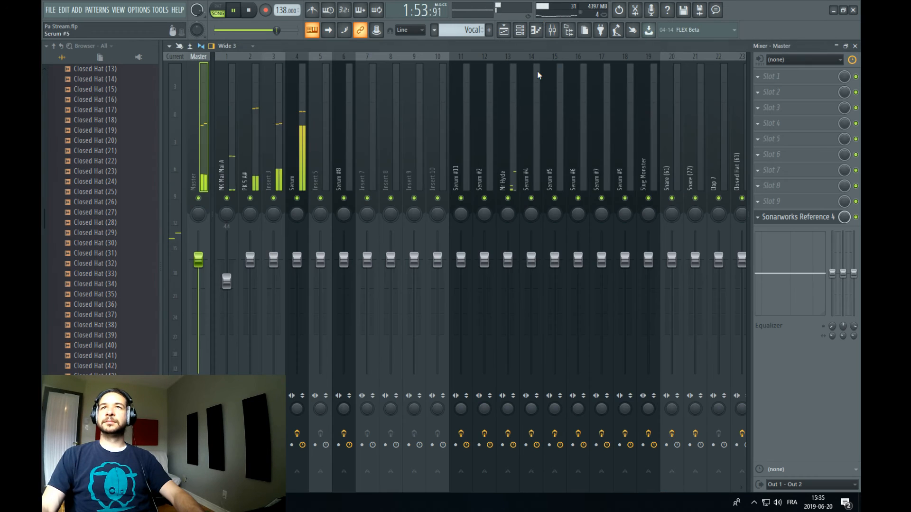
{"action": "left_click", "coordinate": [552, 30]}
{"action": "right_click", "coordinate": [369, 149]}
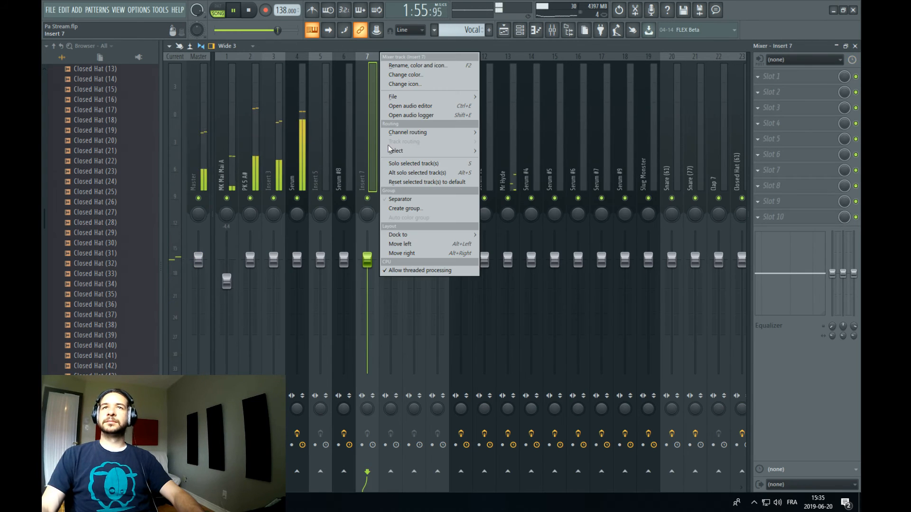
{"action": "left_click", "coordinate": [532, 133]}
{"action": "left_click", "coordinate": [778, 77]}
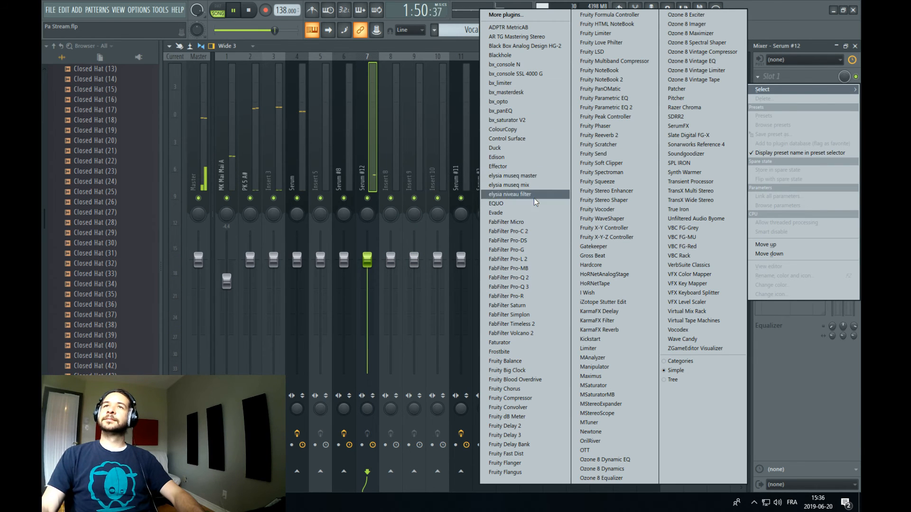
{"action": "left_click", "coordinate": [514, 130]}
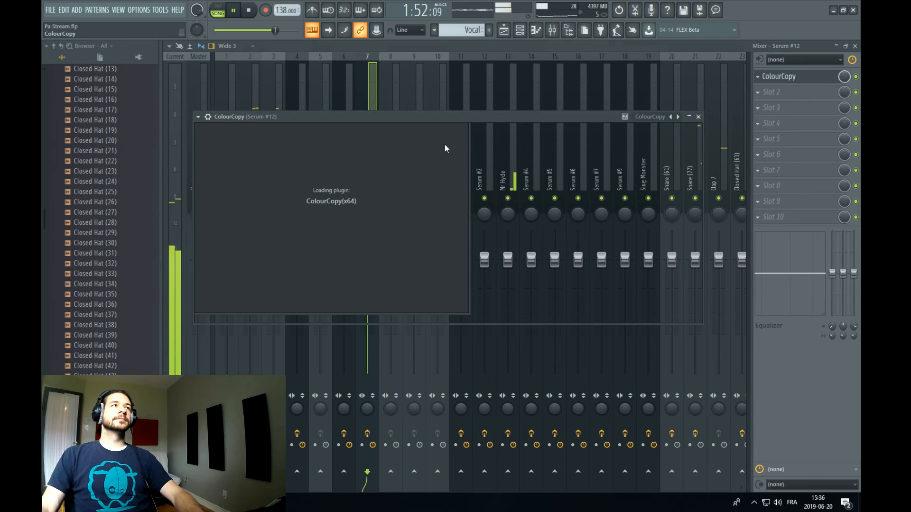
Set ColourCopy's time base to 1/4 dot, its brightness to 20% and its feedback floor to Low
{"action": "left_click", "coordinate": [308, 232]}
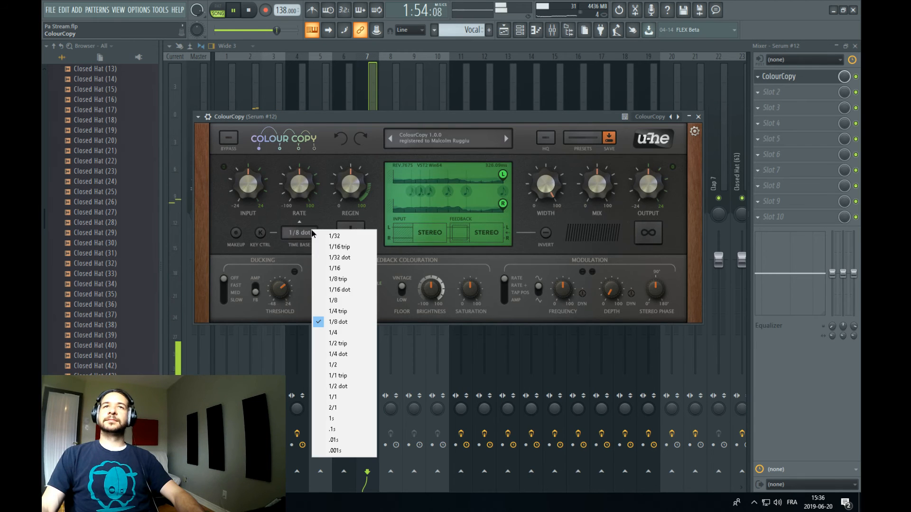
{"action": "left_click", "coordinate": [338, 354]}
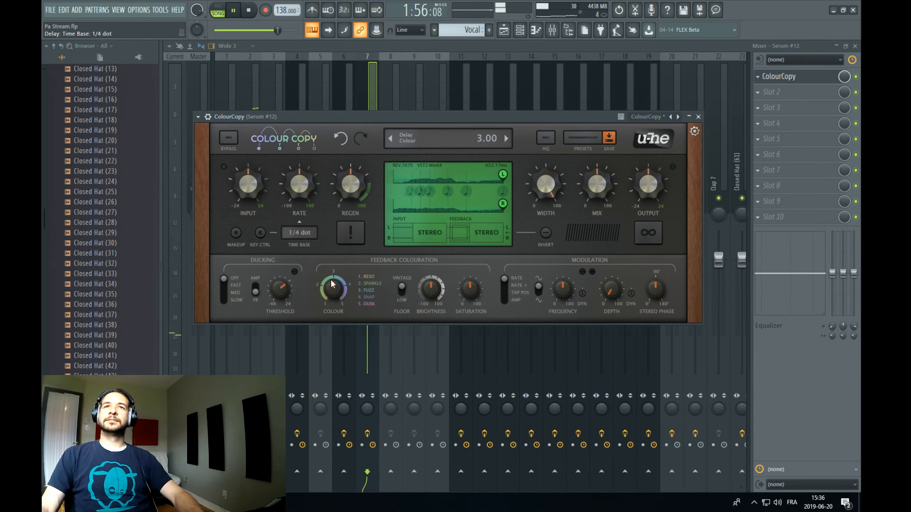
{"action": "left_click_drag", "start_coordinate": [435, 290], "coordinate": [433, 280]}
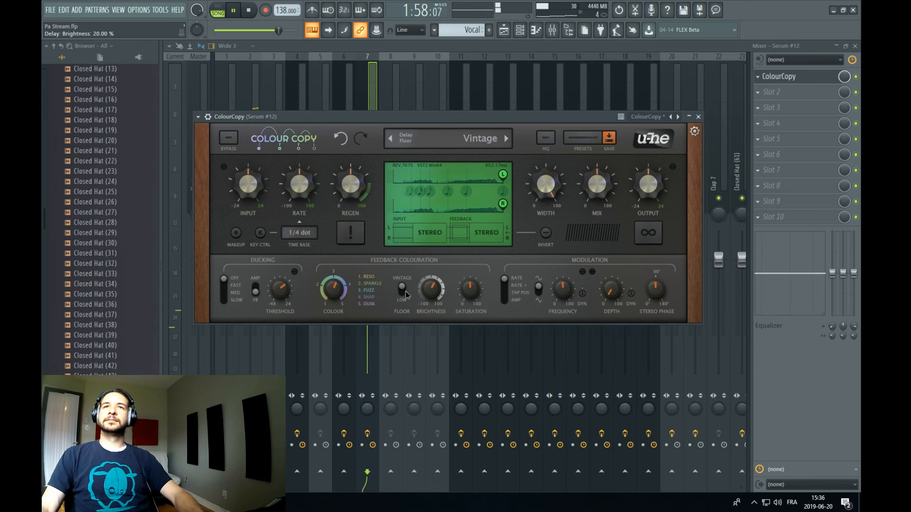
{"action": "left_click", "coordinate": [404, 291]}
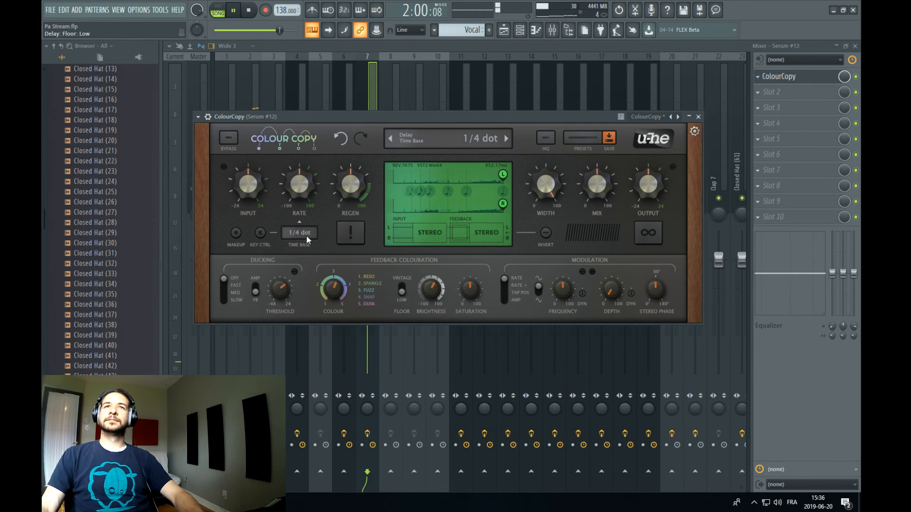
Replay the transition from bar 63 and set ColourCopy's ducking mode to Slow
{"action": "left_click", "coordinate": [503, 29]}
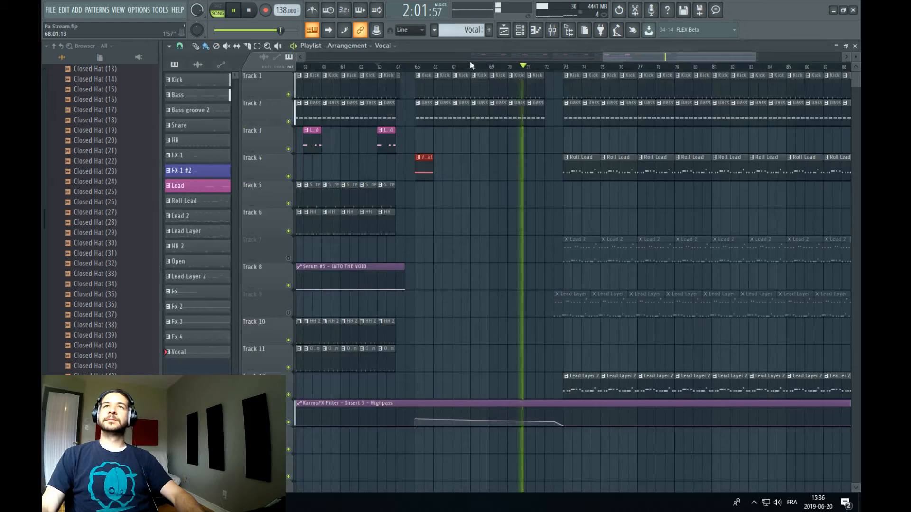
{"action": "scroll", "coordinate": [386, 58], "scroll_direction": "up", "scroll_amount": 1}
{"action": "left_click", "coordinate": [399, 67]}
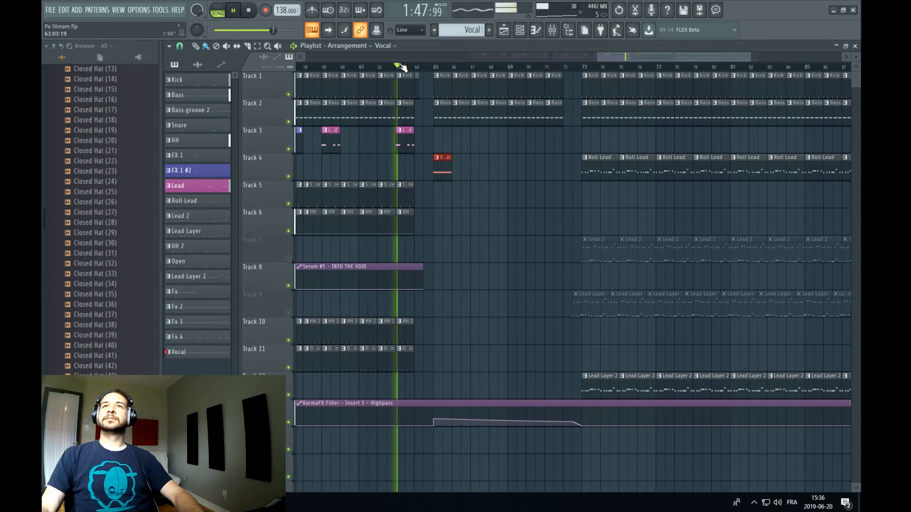
{"action": "scroll", "coordinate": [411, 68], "scroll_direction": "up", "scroll_amount": 3}
{"action": "scroll", "coordinate": [414, 67], "scroll_direction": "up", "scroll_amount": 1}
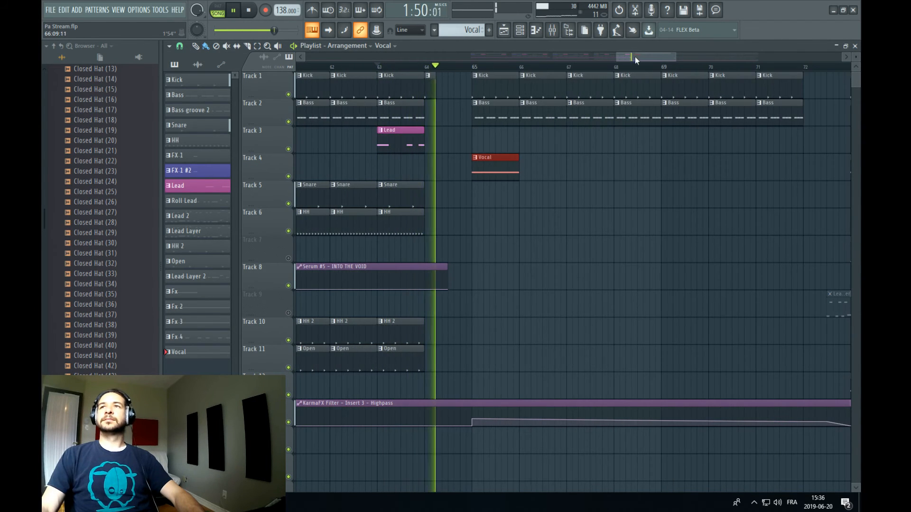
{"action": "left_click_drag", "start_coordinate": [635, 57], "coordinate": [644, 57]}
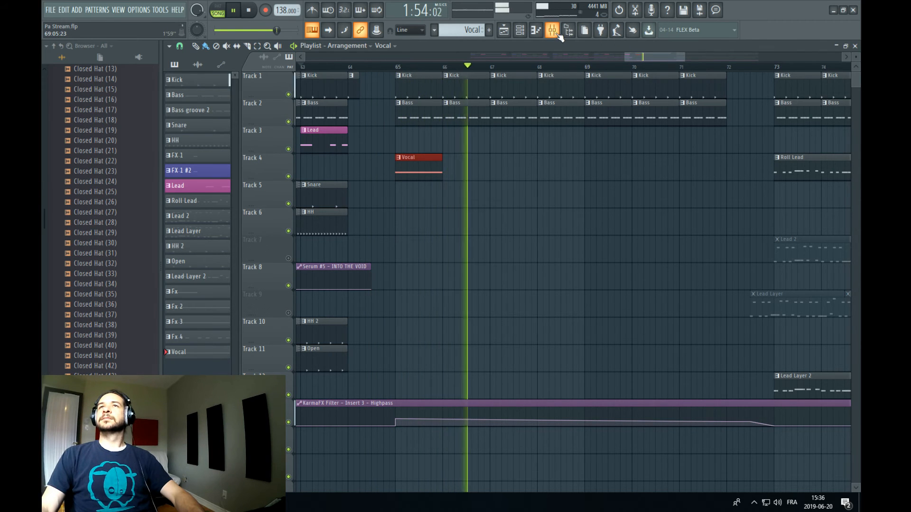
{"action": "key", "text": "F9"}
{"action": "left_click", "coordinate": [787, 77]}
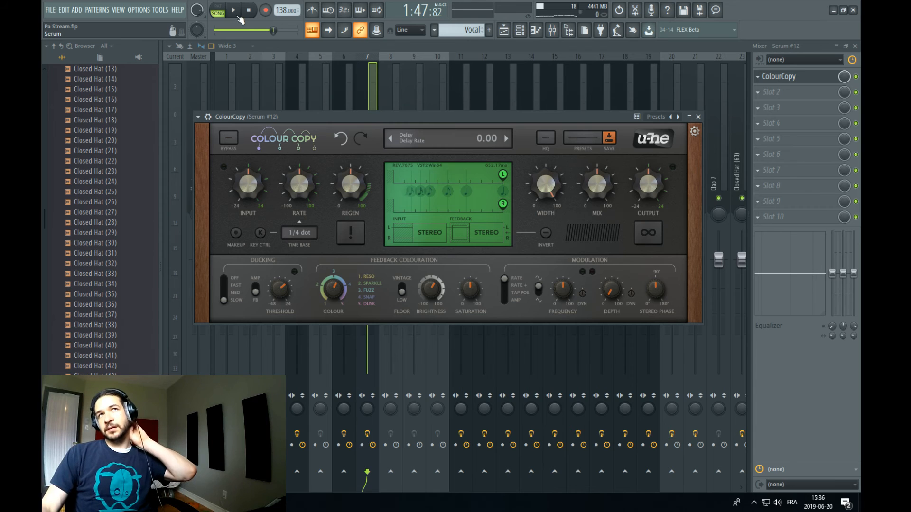
Try a ducking threshold of -7 dB and the Medium ducking mode in ColourCopy while the transition plays
{"action": "left_click", "coordinate": [504, 32]}
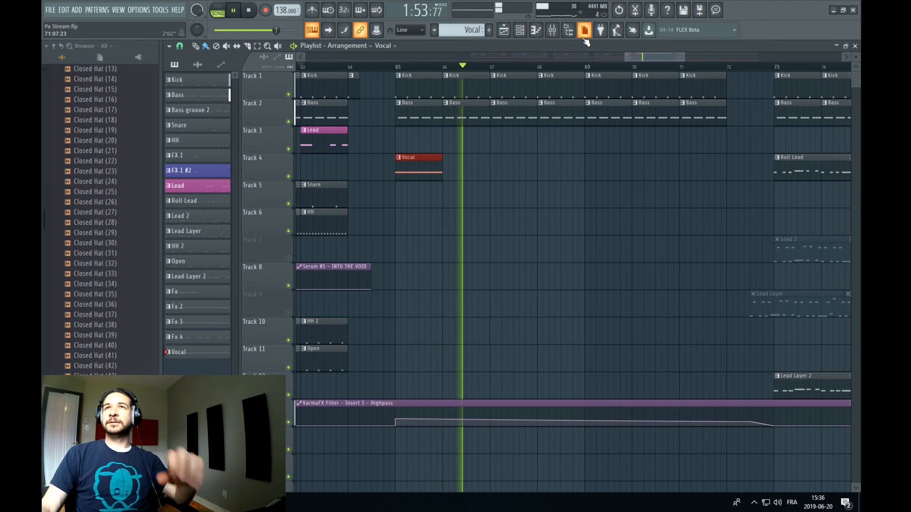
{"action": "left_click", "coordinate": [556, 32]}
{"action": "left_click", "coordinate": [803, 77]}
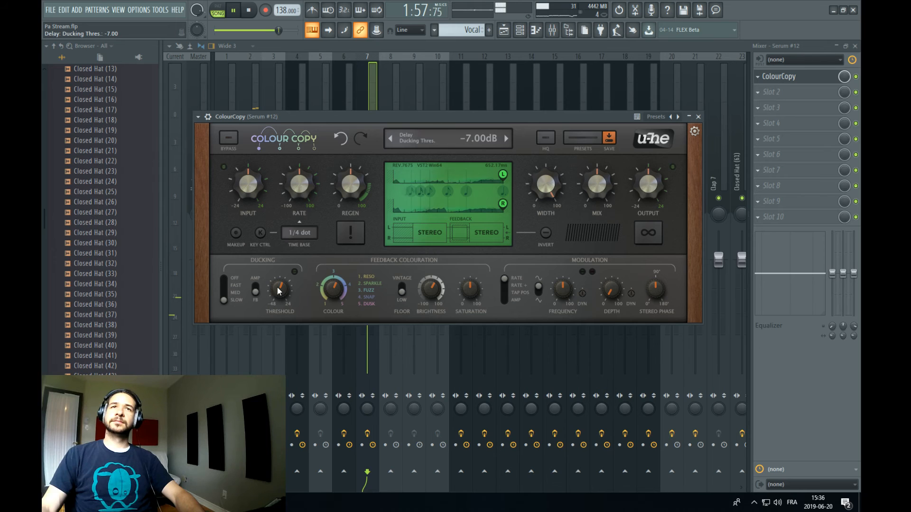
{"action": "scroll", "coordinate": [279, 291], "scroll_direction": "down", "scroll_amount": 3}
{"action": "left_click", "coordinate": [229, 291]}
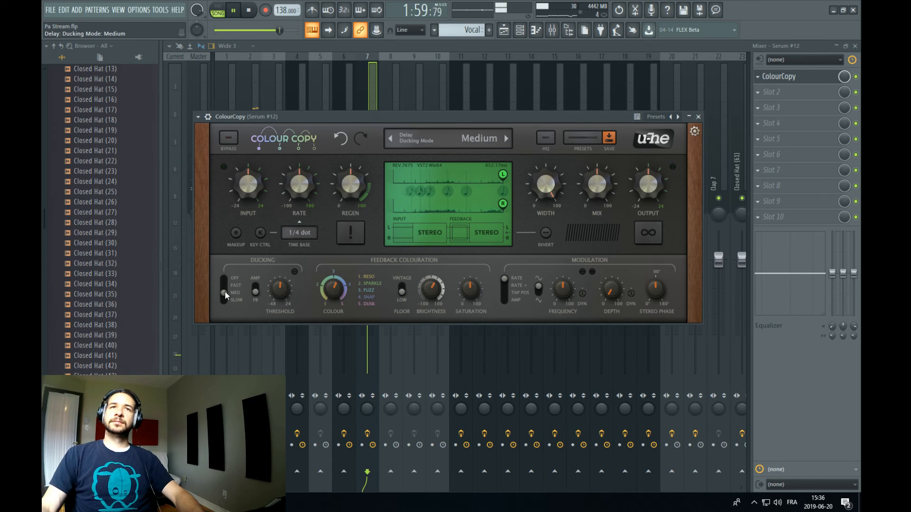
Audition the vocal from bar 65 and switch ColourCopy's ducking mode back to Slow
{"action": "key", "text": "F5"}
{"action": "left_click", "coordinate": [397, 67]}
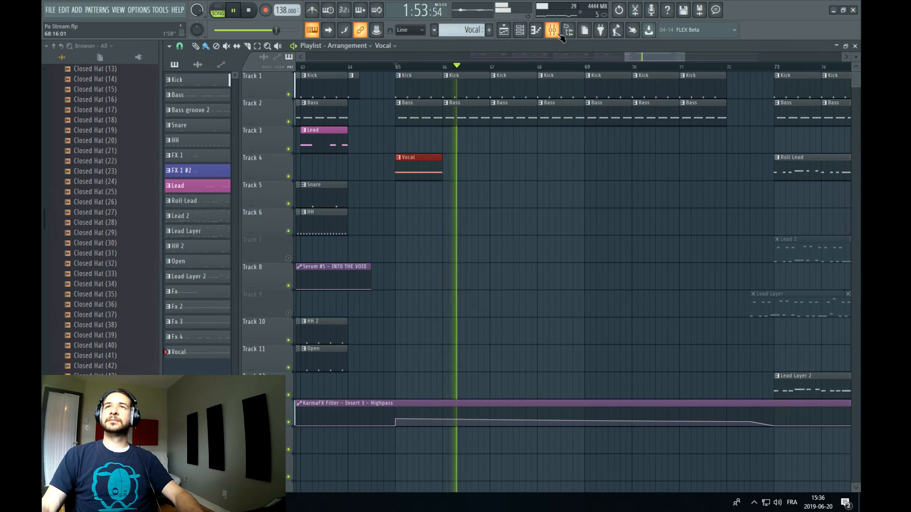
{"action": "key", "text": "F9"}
{"action": "left_click", "coordinate": [804, 75]}
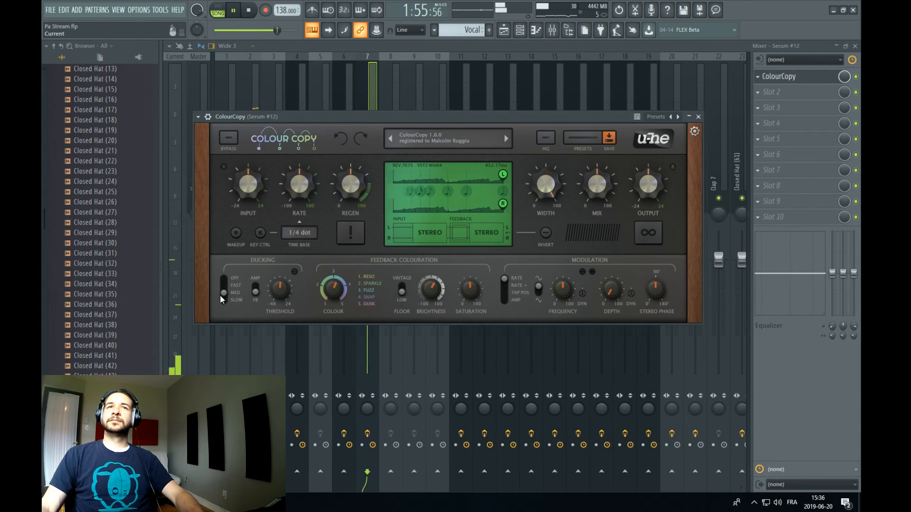
{"action": "left_click", "coordinate": [505, 32]}
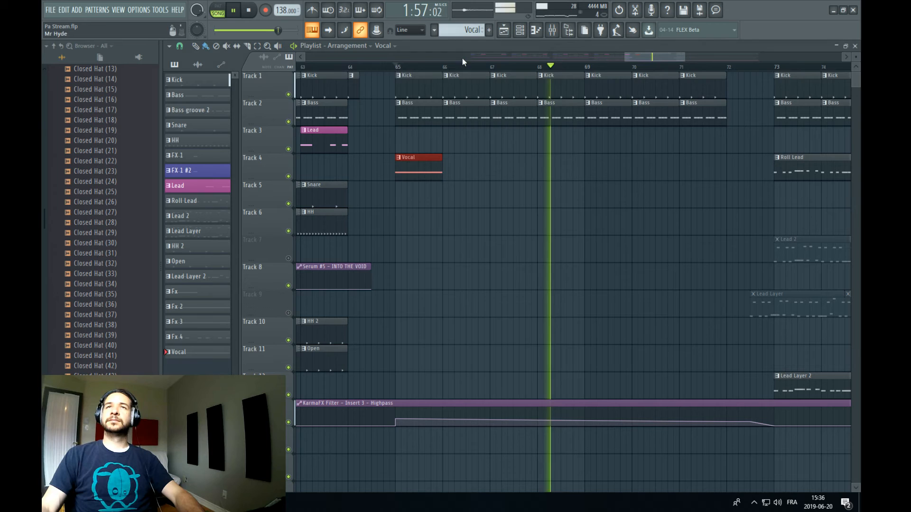
Restart playback late in bar 63 and lower ColourCopy's ducking threshold on the Serum #12 insert
{"action": "left_click", "coordinate": [398, 68]}
{"action": "left_click", "coordinate": [330, 66]}
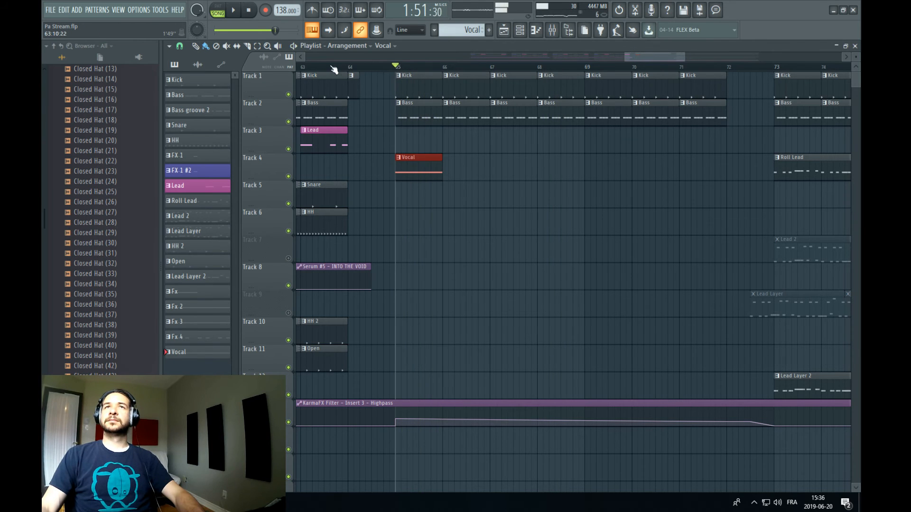
{"action": "key", "text": "space"}
{"action": "left_click", "coordinate": [256, 14]}
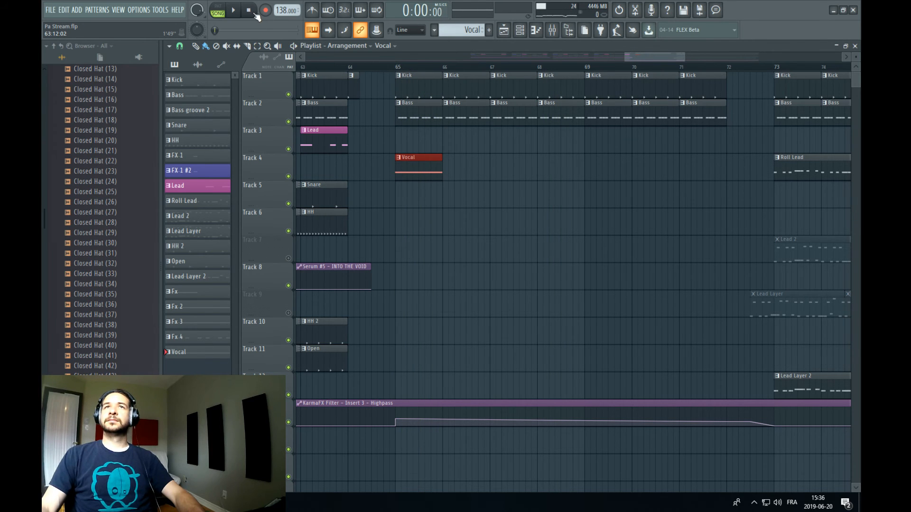
{"action": "left_click", "coordinate": [341, 67]}
{"action": "key", "text": "space"}
{"action": "left_click", "coordinate": [553, 31]}
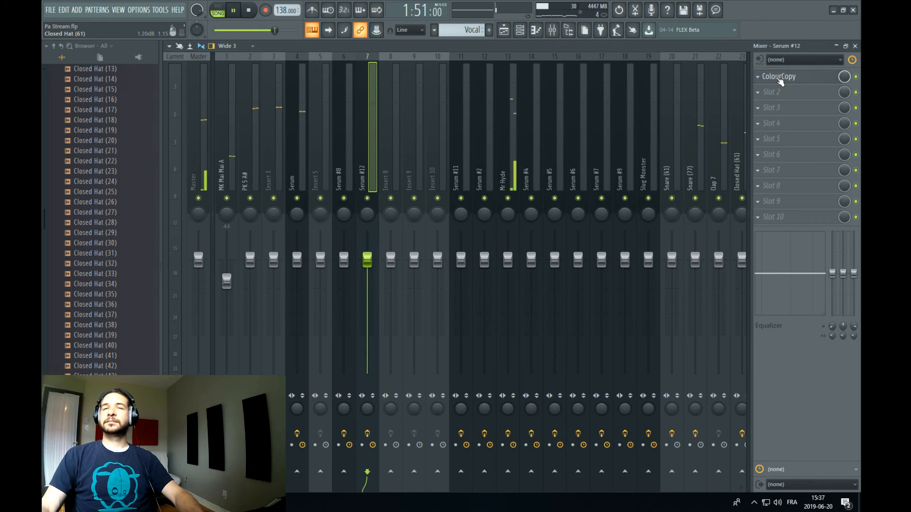
{"action": "left_click", "coordinate": [778, 76]}
{"action": "left_click_drag", "start_coordinate": [279, 290], "coordinate": [274, 314]}
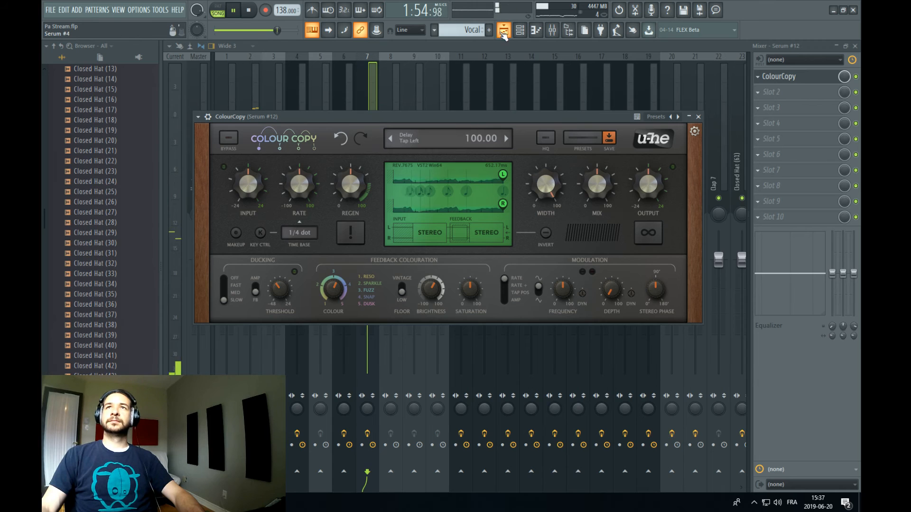
Set ColourCopy's ducking target to Out Amp and replay the vocal entry from just before bar 65
{"action": "left_click", "coordinate": [504, 31]}
{"action": "left_click", "coordinate": [390, 67]}
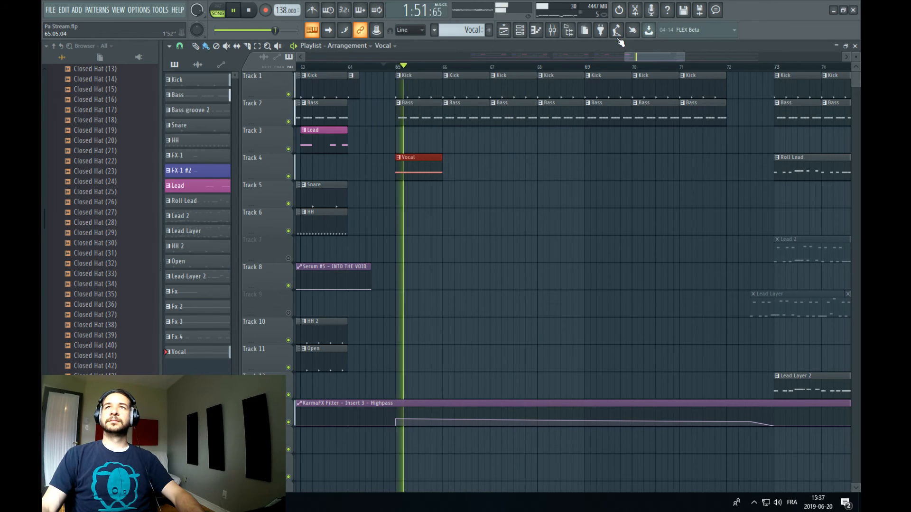
{"action": "left_click", "coordinate": [552, 29]}
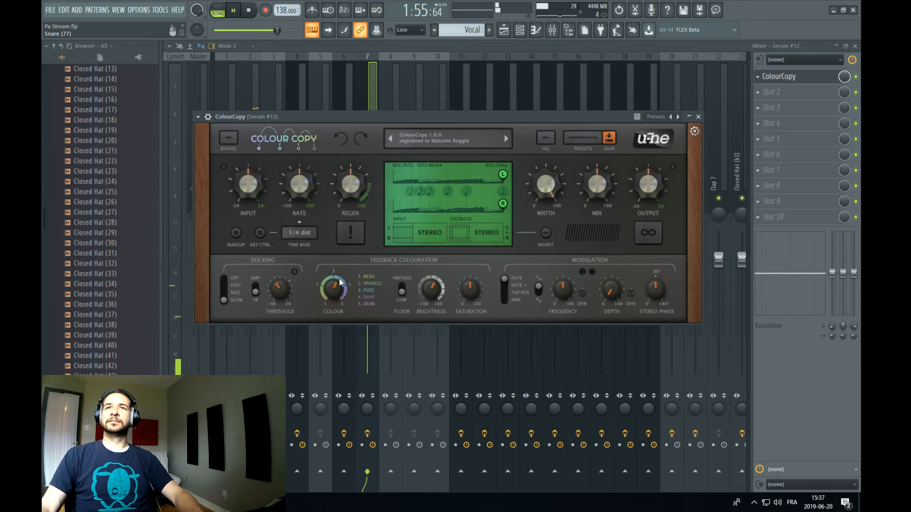
{"action": "left_click", "coordinate": [254, 292]}
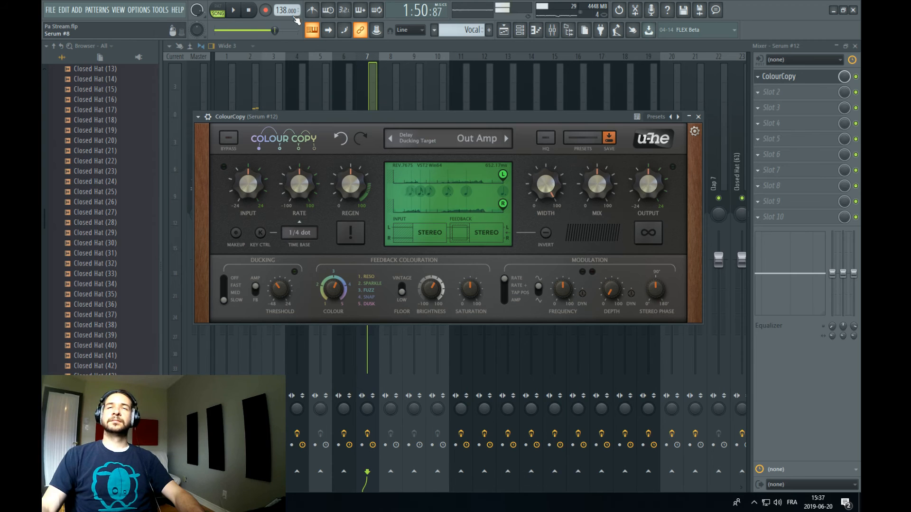
{"action": "left_click", "coordinate": [505, 30]}
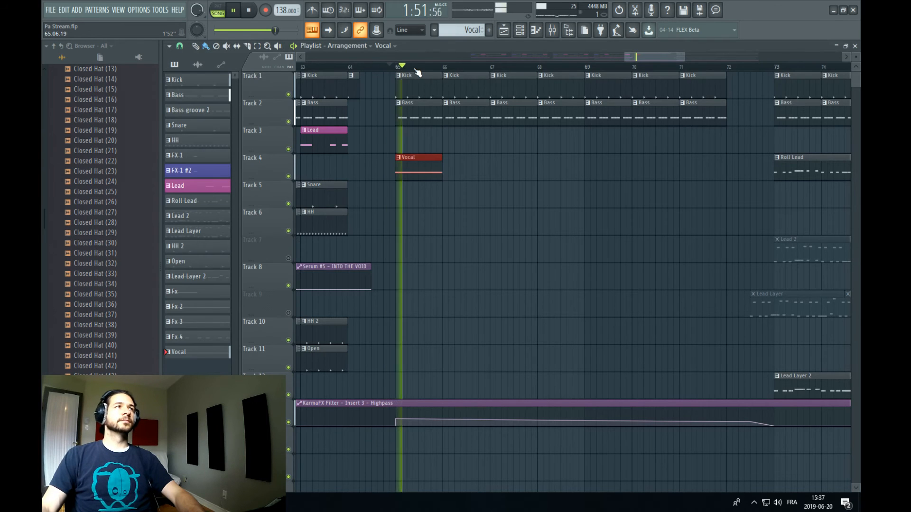
{"action": "left_click", "coordinate": [554, 31]}
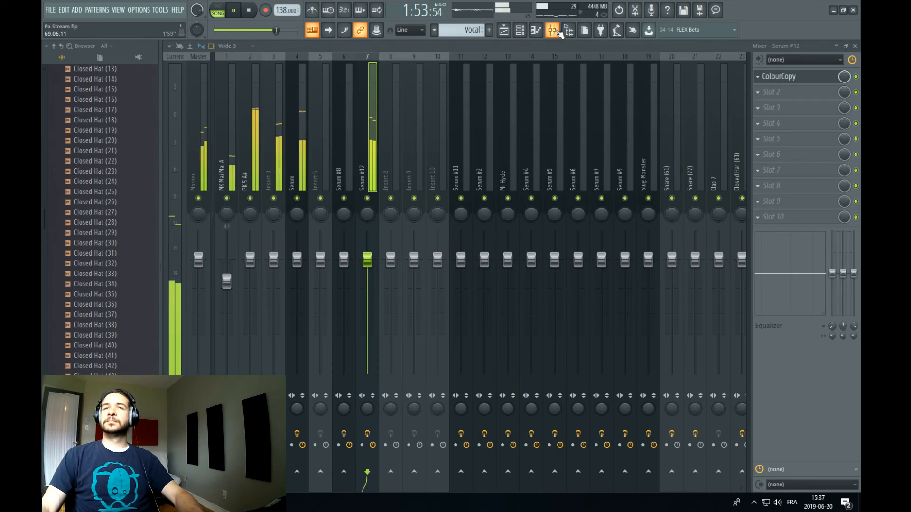
Check Serum #12's vocal patch and raise the Vocal pattern's one-bar note to B5
{"action": "left_click", "coordinate": [521, 31]}
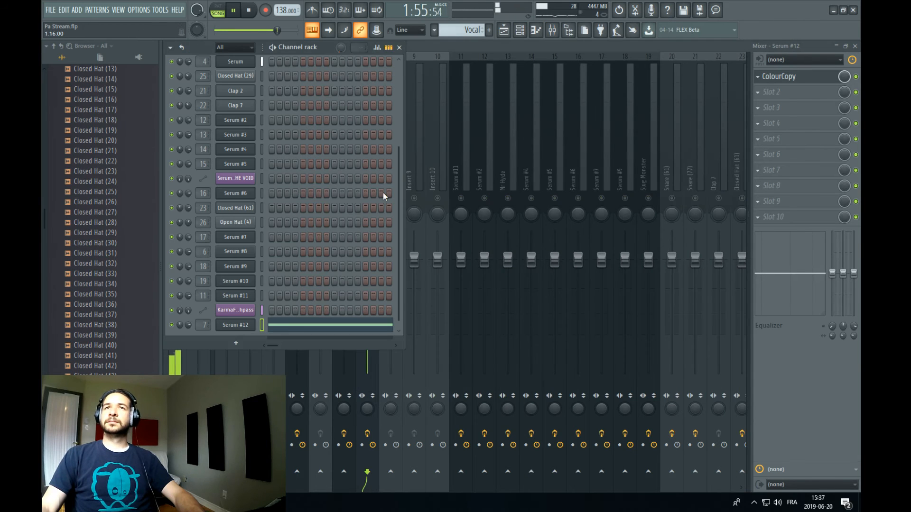
{"action": "left_click", "coordinate": [237, 327]}
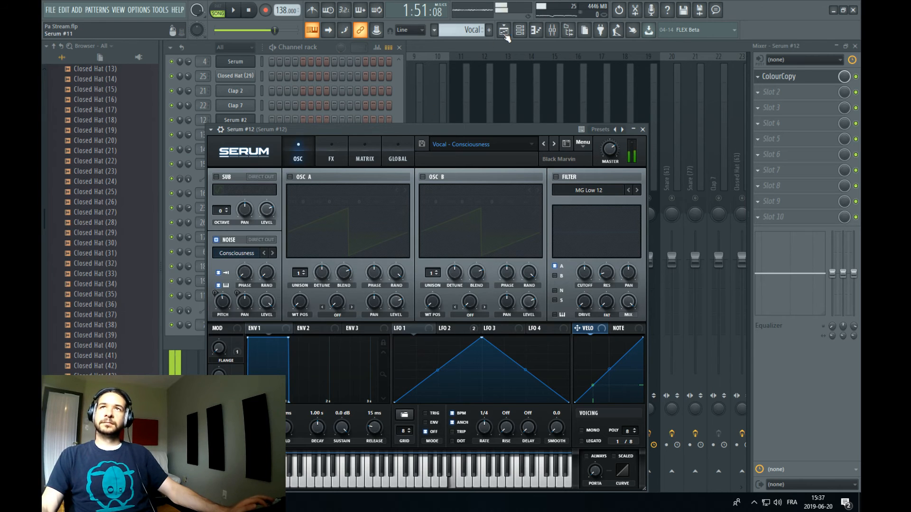
{"action": "right_click", "coordinate": [328, 59]}
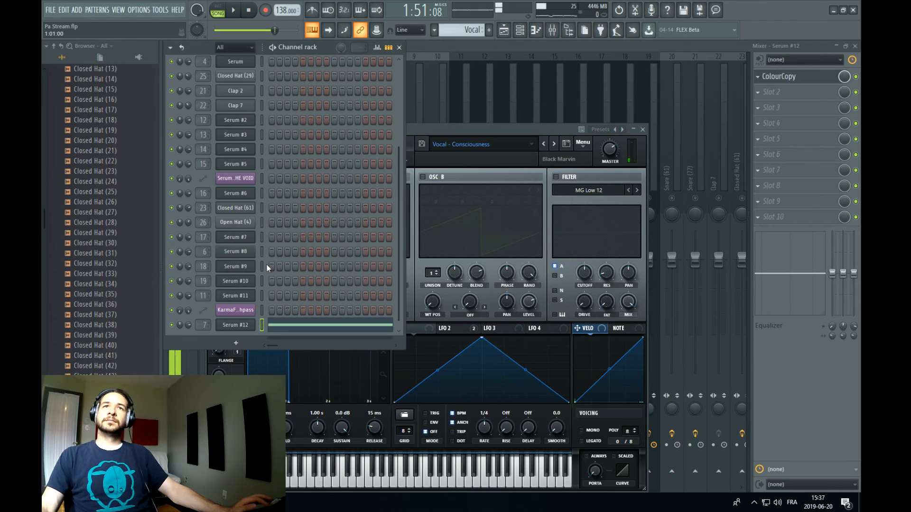
{"action": "right_click", "coordinate": [260, 331]}
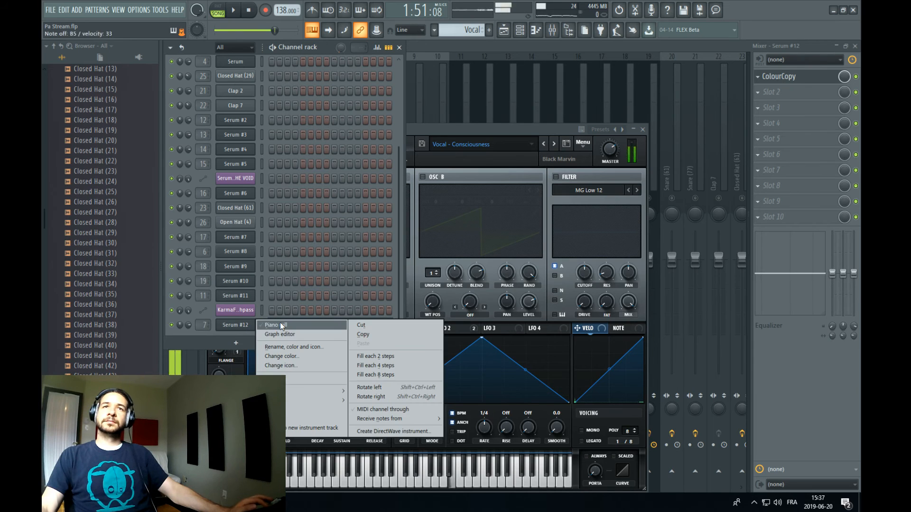
{"action": "left_click", "coordinate": [280, 323]}
{"action": "left_click_drag", "start_coordinate": [247, 118], "coordinate": [282, 99]}
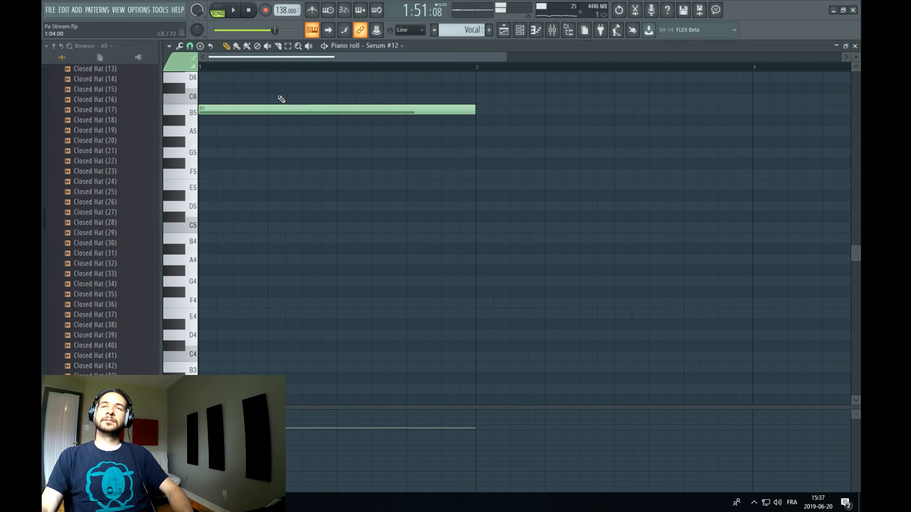
Play the transition from bar 63 with the Serum #12 mixer track soloed
{"action": "left_click", "coordinate": [524, 30]}
{"action": "key", "text": "space"}
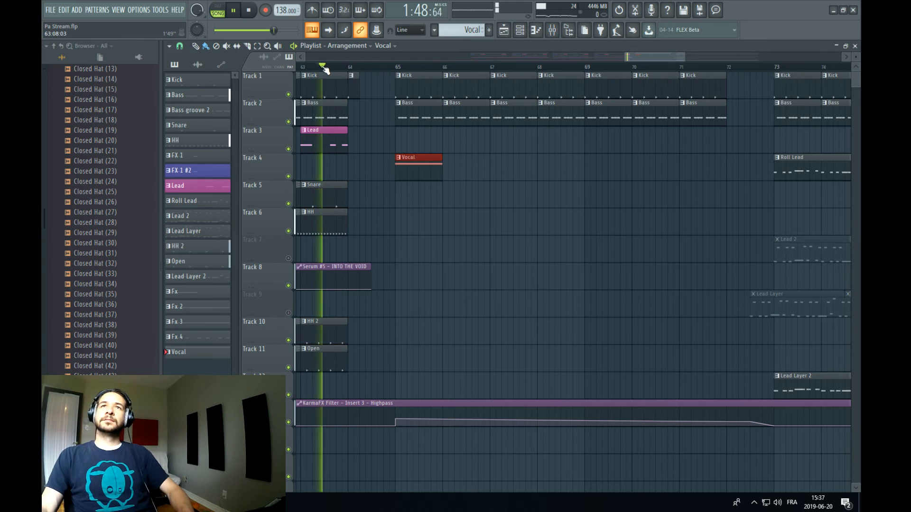
{"action": "key", "text": "F9"}
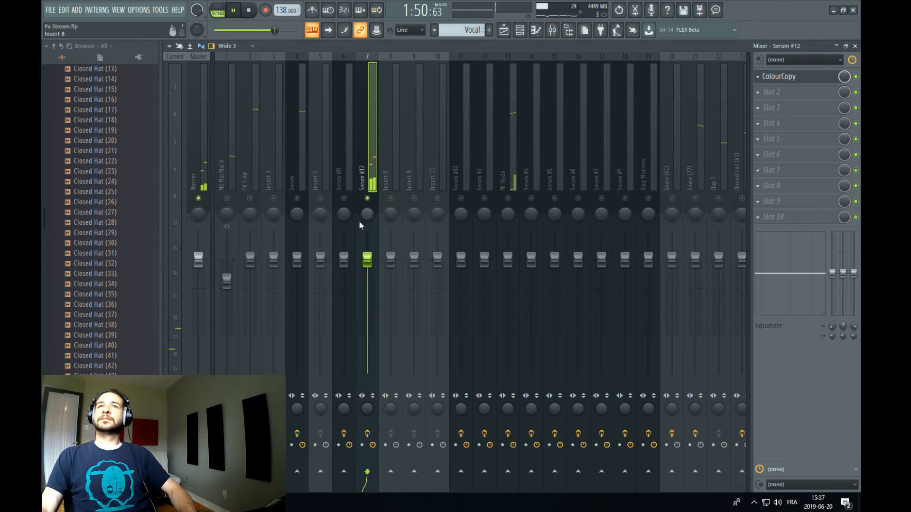
Unsolo the Serum #12 mixer track and replay the full mix from about bar 58
{"action": "right_click", "coordinate": [368, 198]}
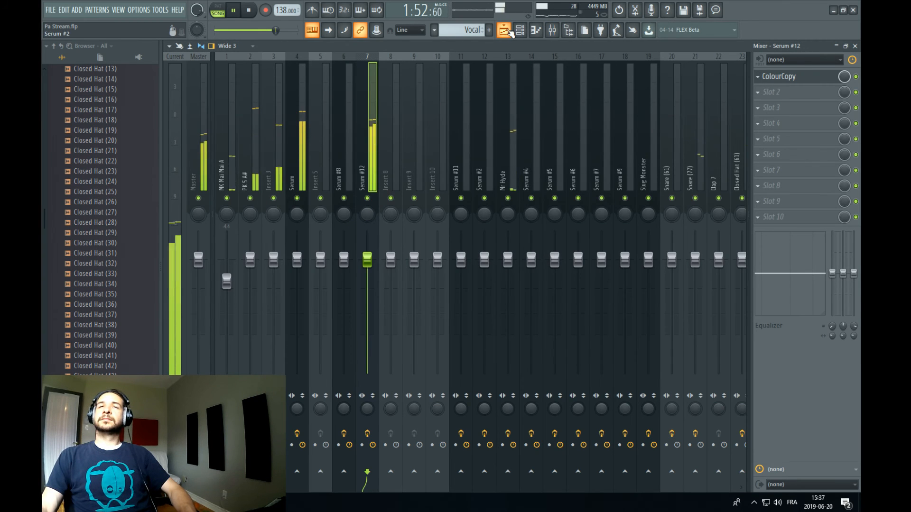
{"action": "left_click", "coordinate": [521, 30]}
{"action": "key", "text": "space"}
{"action": "key", "text": "space"}
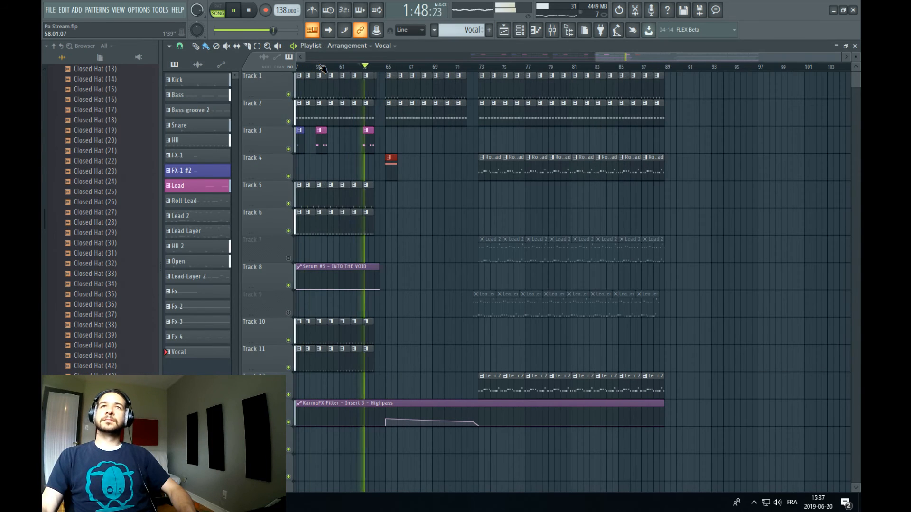
{"action": "left_click", "coordinate": [311, 67]}
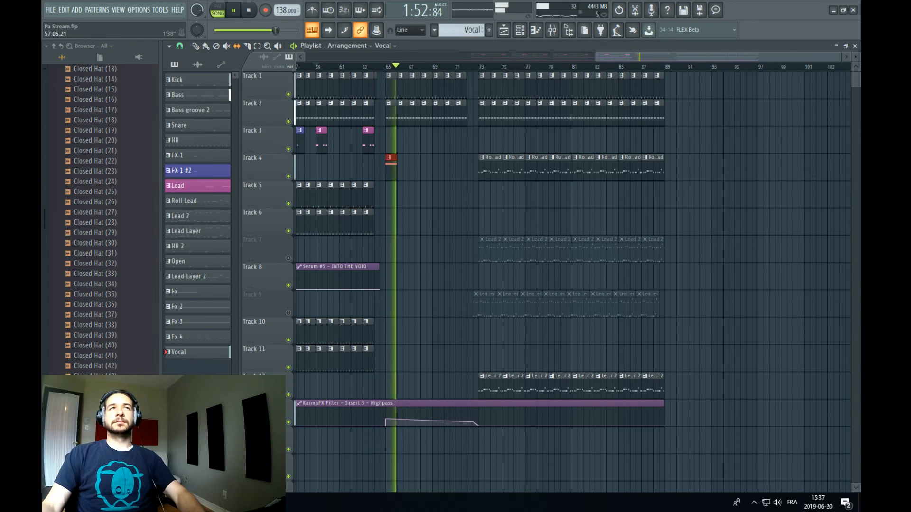
Lower the Vocal pattern's one-bar note to F5 and replay its entry from just before bar 65
{"action": "double_click", "coordinate": [389, 166]}
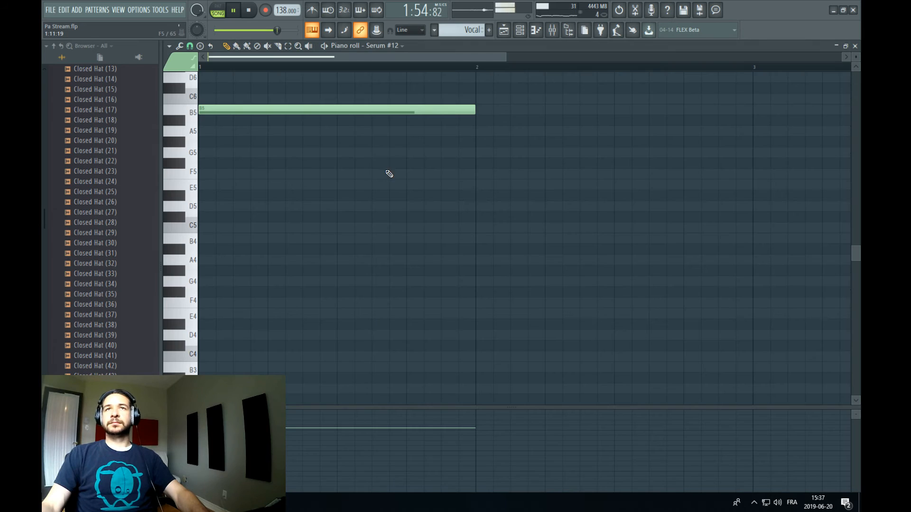
{"action": "left_click_drag", "start_coordinate": [381, 110], "coordinate": [381, 177]}
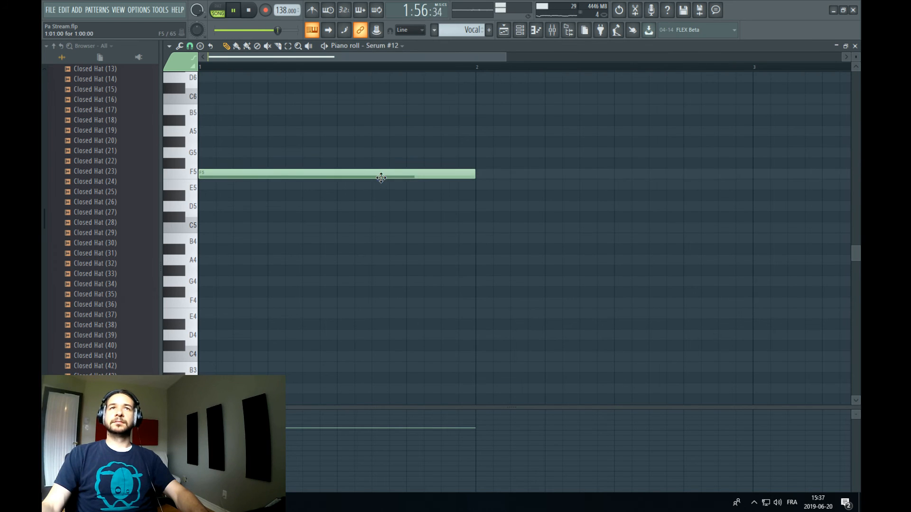
{"action": "left_click", "coordinate": [504, 32]}
{"action": "left_click", "coordinate": [381, 66]}
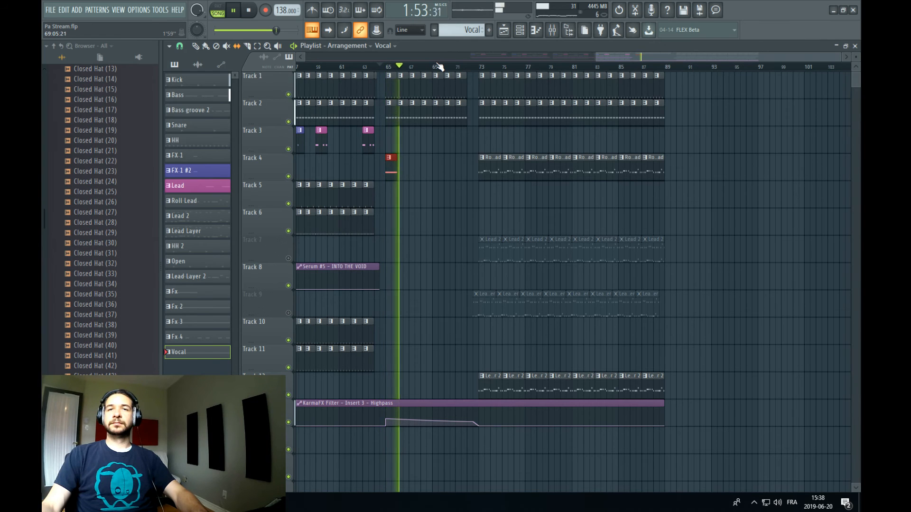
Check the Serum #12 vocal patch settings and resume song playback in the playlist
{"action": "left_click", "coordinate": [521, 33]}
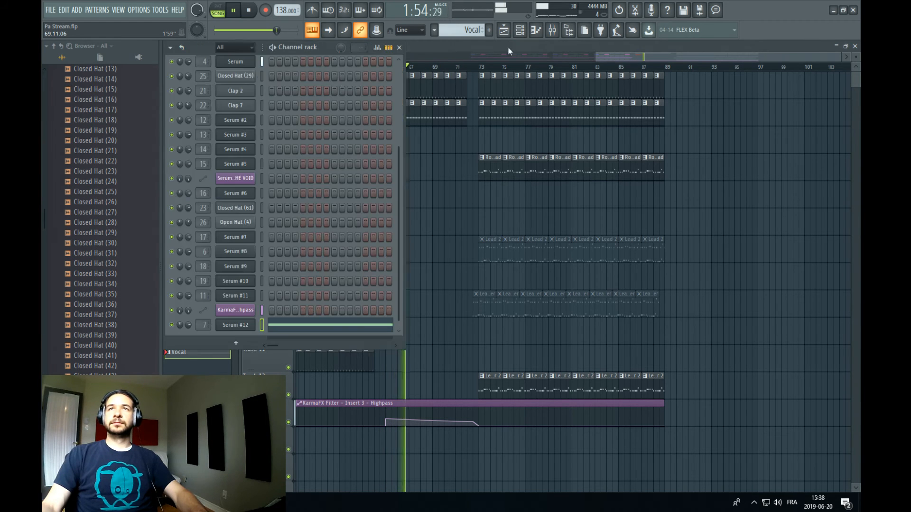
{"action": "left_click", "coordinate": [237, 327]}
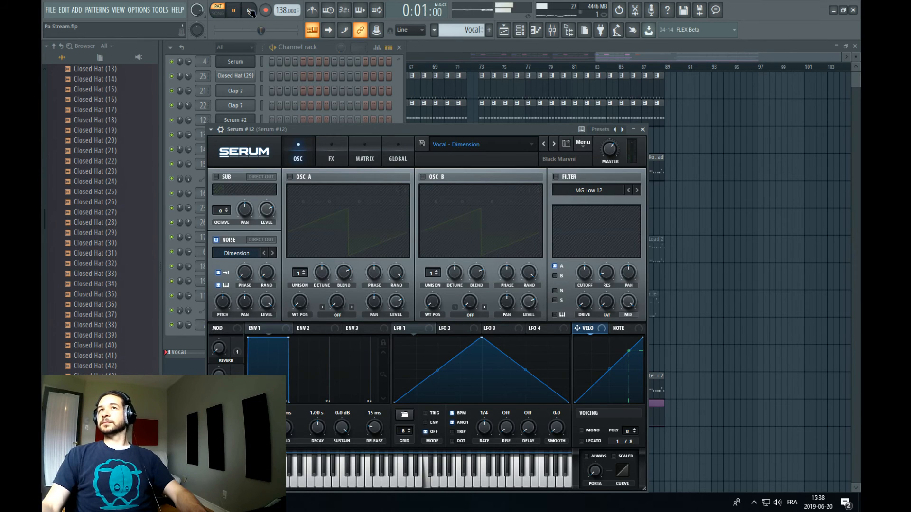
{"action": "left_click", "coordinate": [611, 54]}
{"action": "key", "text": "space"}
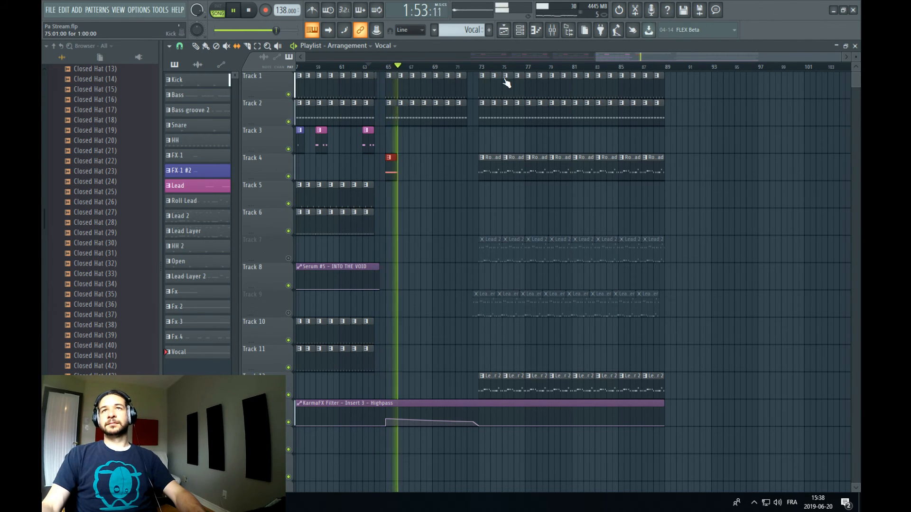
Inspect ColourCopy's delay regeneration on the Serum #12 insert and return to the transition in the playlist
{"action": "left_click", "coordinate": [552, 30]}
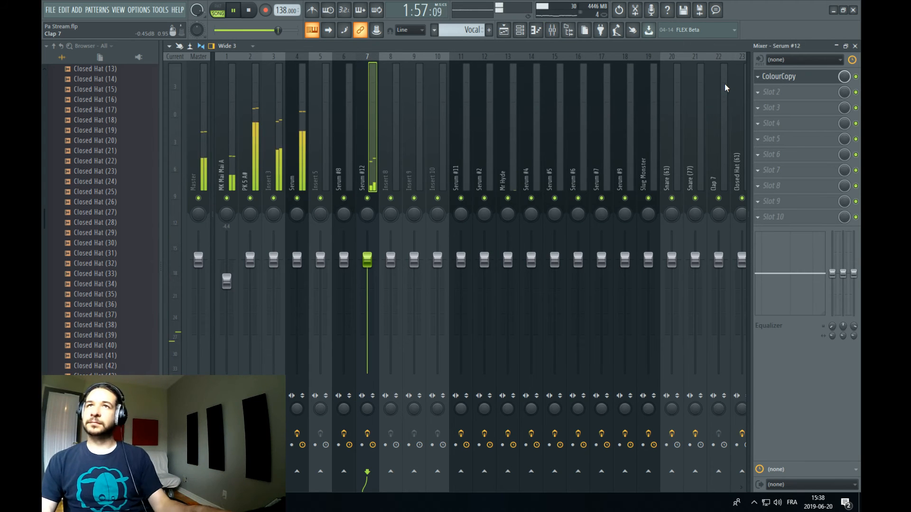
{"action": "left_click", "coordinate": [811, 77]}
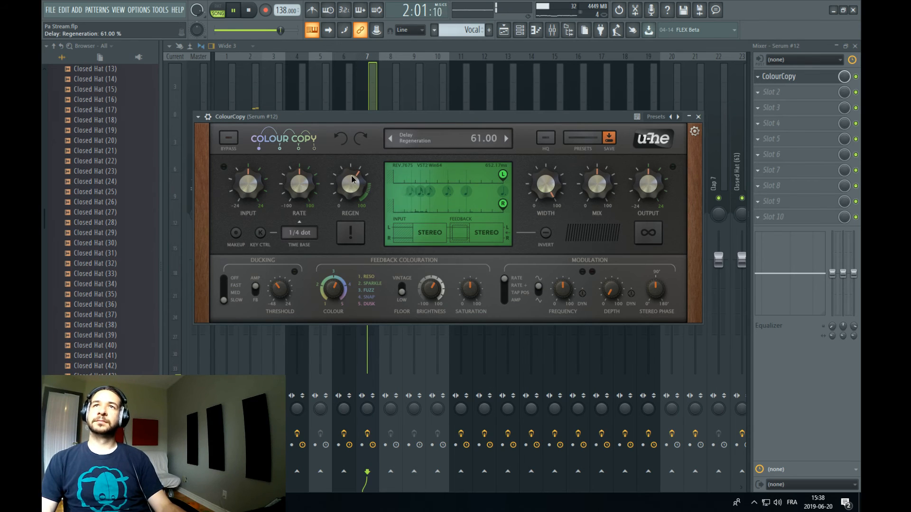
{"action": "left_click", "coordinate": [506, 31]}
{"action": "key", "text": "space"}
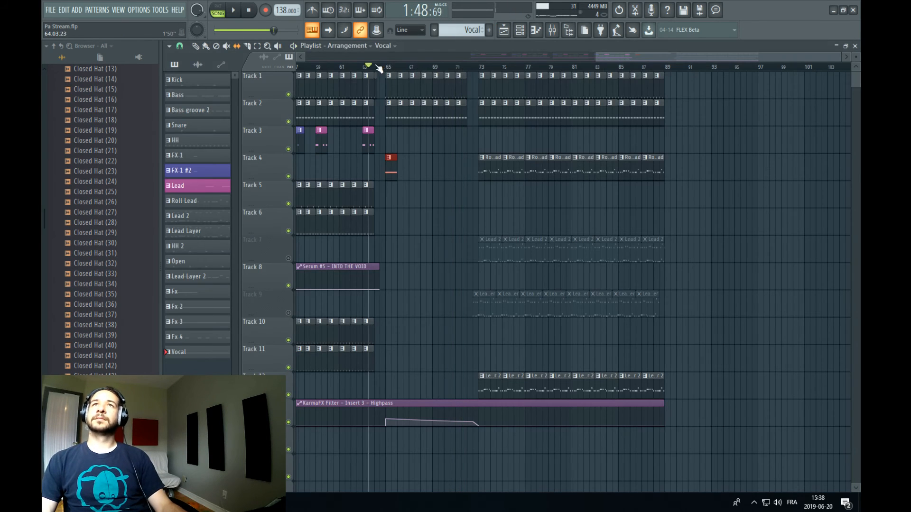
Set ColourCopy's left delay tap to 97 on the Serum #12 insert and replay from just before bar 62
{"action": "left_click", "coordinate": [552, 31]}
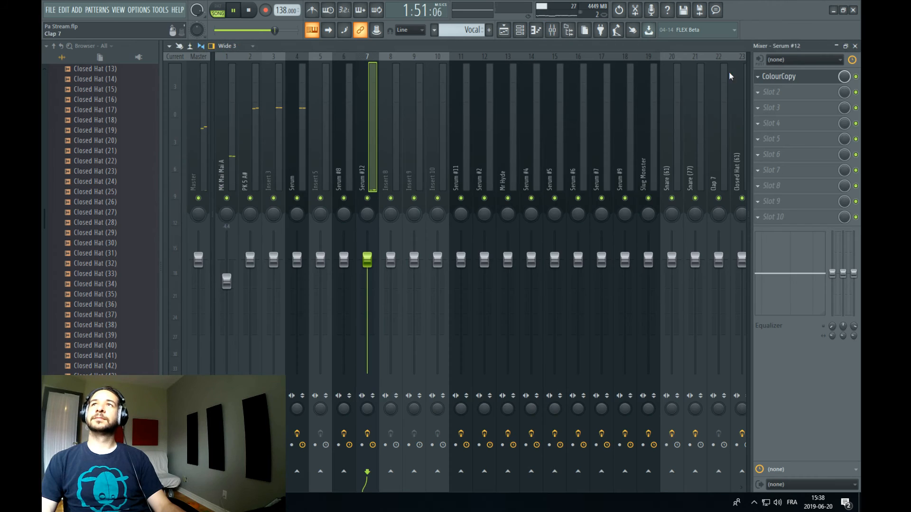
{"action": "left_click", "coordinate": [788, 78]}
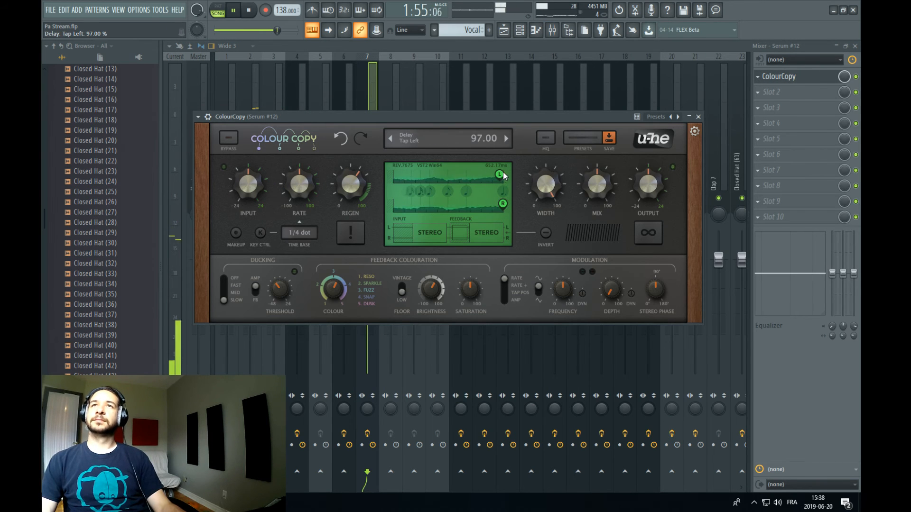
{"action": "left_click", "coordinate": [504, 30]}
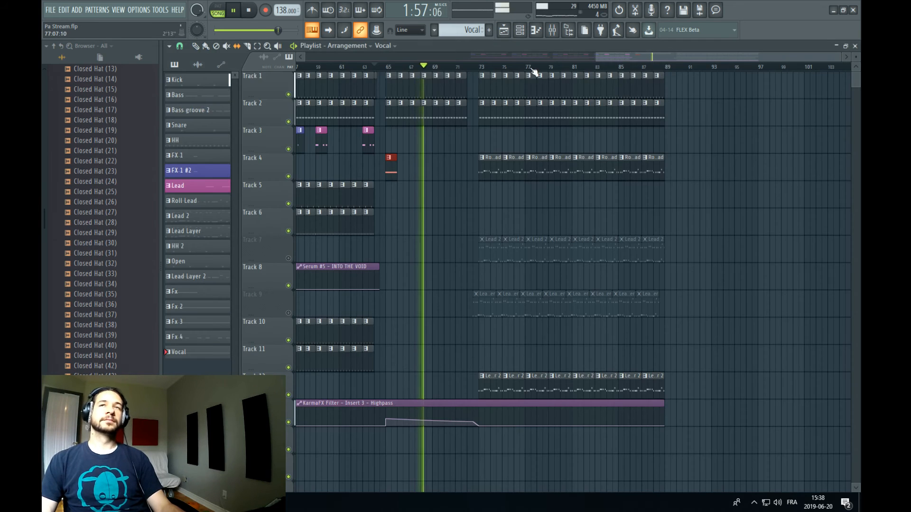
{"action": "left_click", "coordinate": [349, 66]}
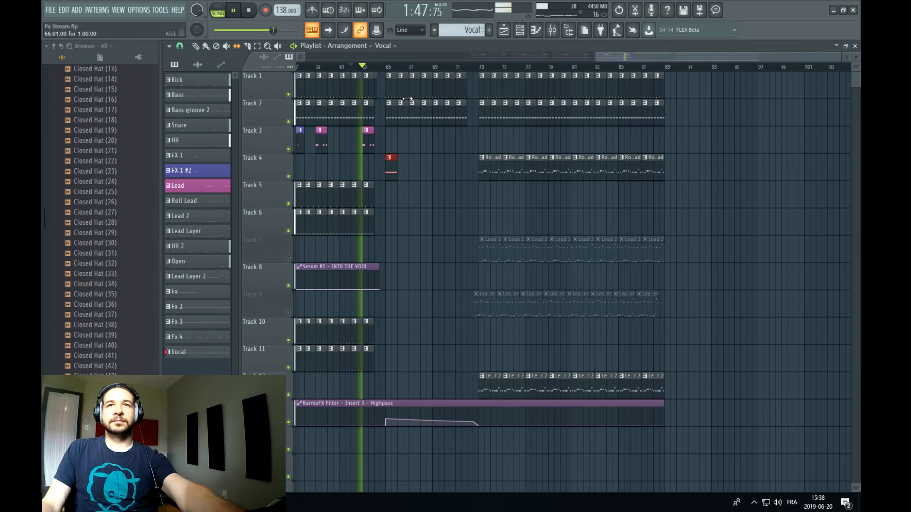
Pick the Lead Layer 2 pattern from its playlist clips and activate the Paint tool
{"action": "left_click", "coordinate": [495, 377]}
{"action": "left_click", "coordinate": [205, 46]}
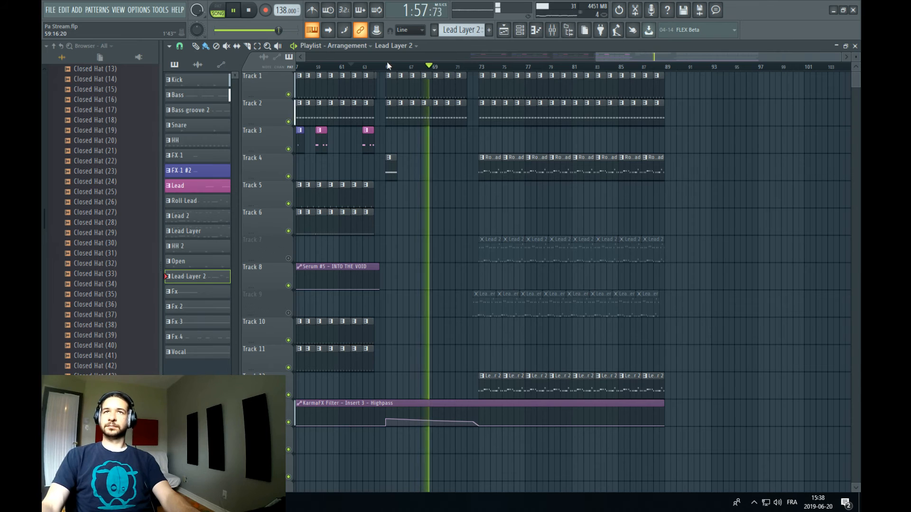
Replace the second Serum #5 automation clip on Track 8 by lengthening the first and drawing a rising ramp between bars 55 and 57
{"action": "key", "text": "space"}
{"action": "left_click", "coordinate": [334, 67]}
{"action": "scroll", "coordinate": [358, 146], "scroll_direction": "down", "scroll_amount": 2}
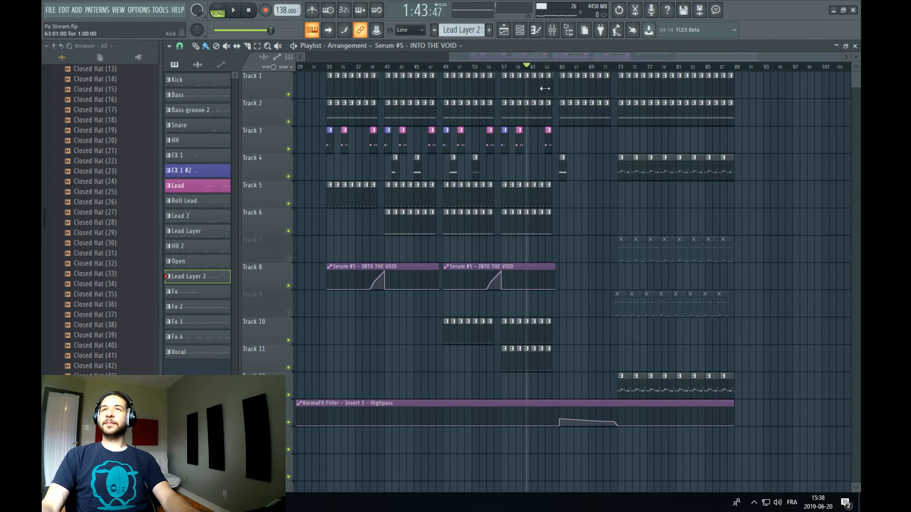
{"action": "scroll", "coordinate": [561, 70], "scroll_direction": "up", "scroll_amount": 1}
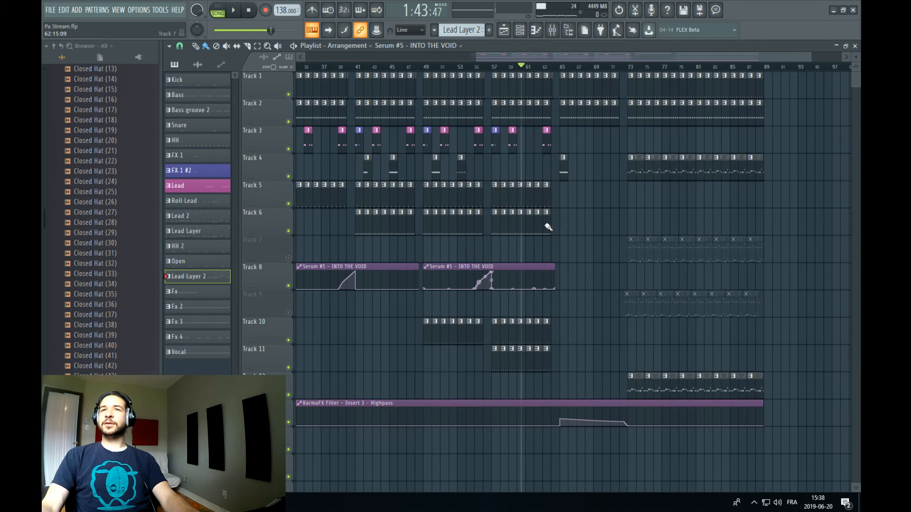
{"action": "right_click", "coordinate": [470, 269]}
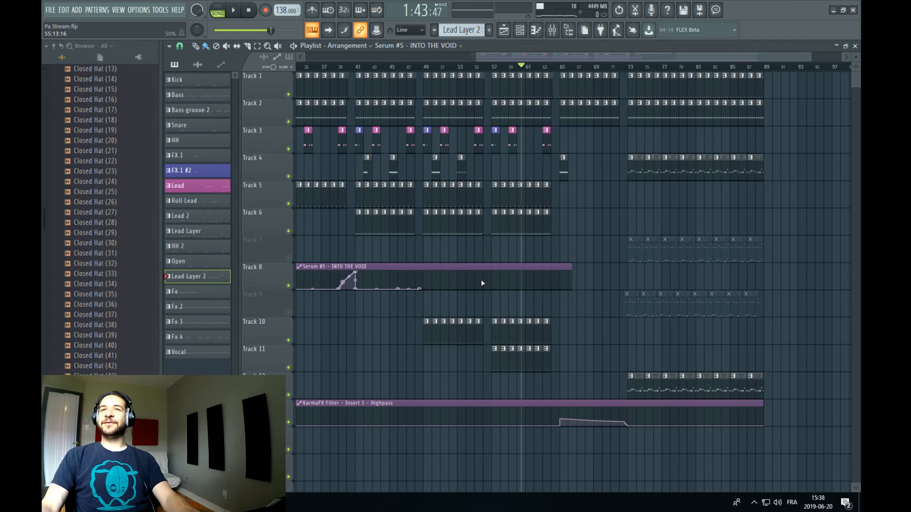
{"action": "left_click_drag", "start_coordinate": [475, 289], "coordinate": [491, 272]}
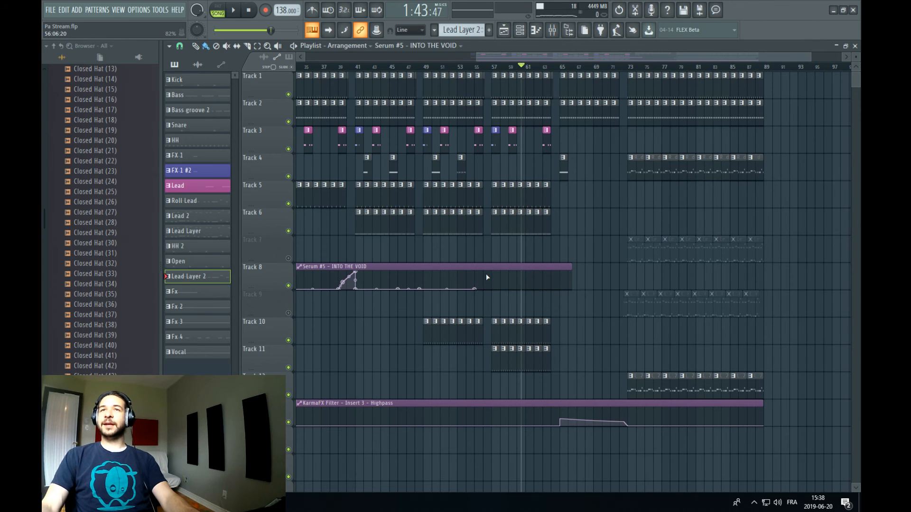
Play the arrangement around the new Serum #5 ramp and the transition near bar 64 to check how they sound
{"action": "key", "text": "space"}
{"action": "left_click", "coordinate": [467, 67]}
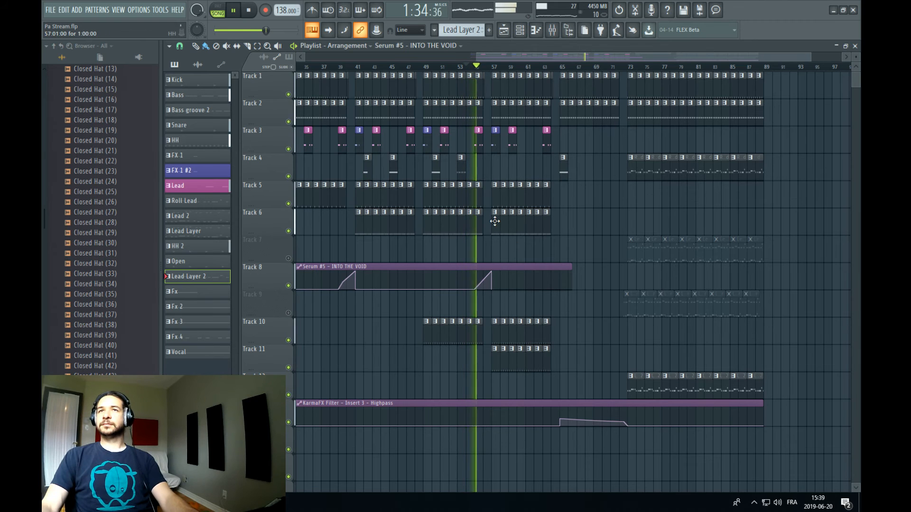
{"action": "key", "text": "space"}
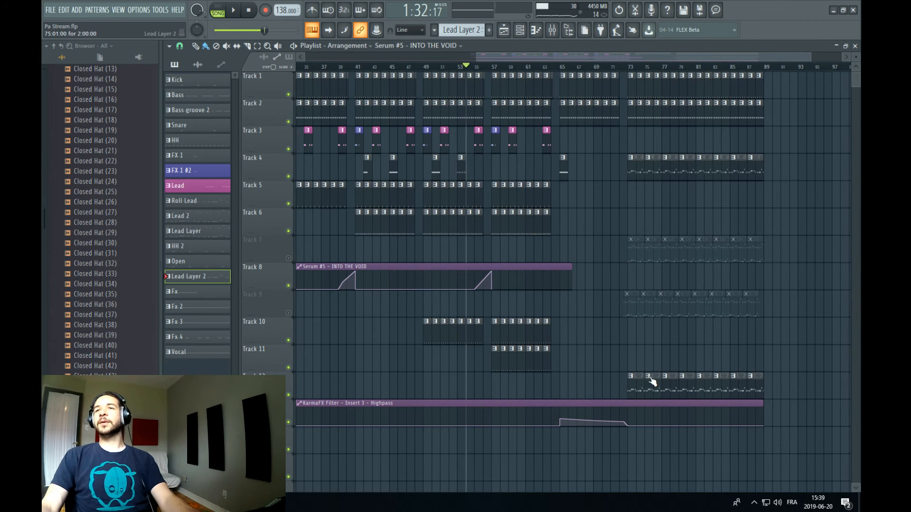
{"action": "key", "text": "space"}
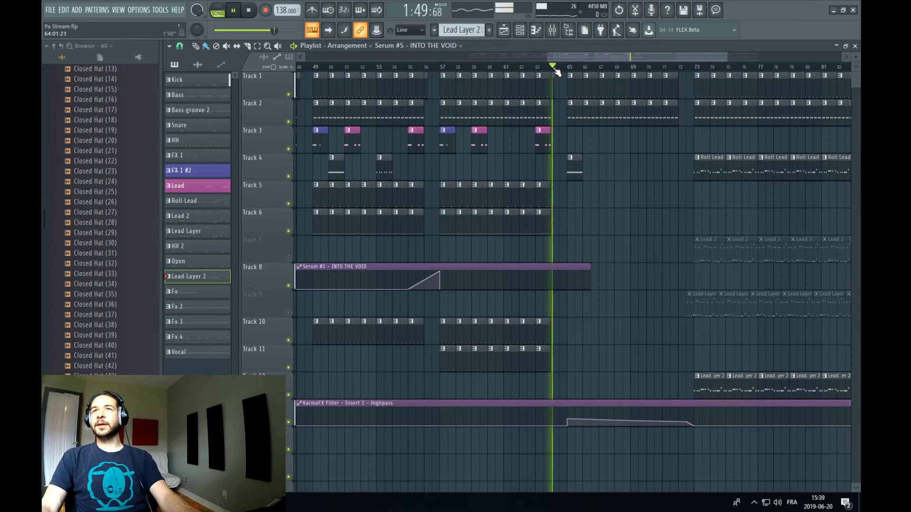
{"action": "scroll", "coordinate": [555, 71], "scroll_direction": "down", "scroll_amount": 1}
{"action": "key", "text": "space"}
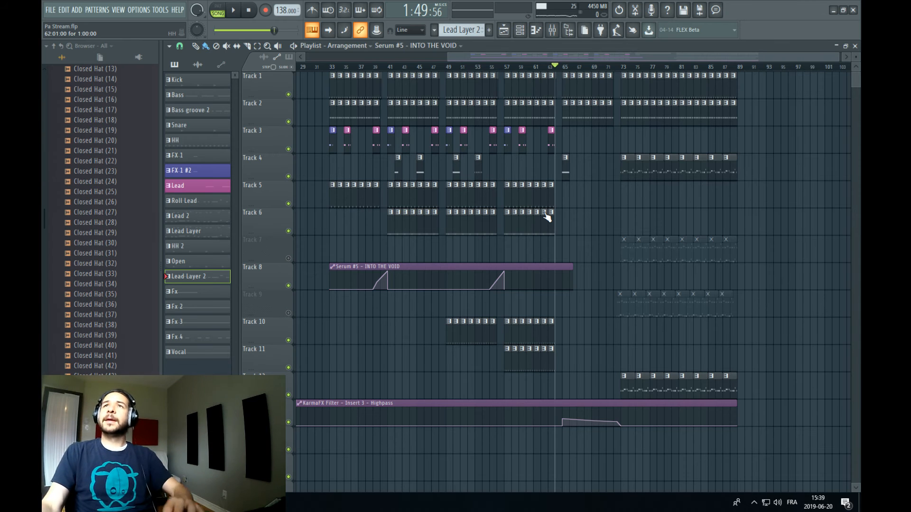
Place four Lead Layer 2 clips on Track 12 from bar 65 to bar 73 and start playback
{"action": "scroll", "coordinate": [607, 69], "scroll_direction": "up", "scroll_amount": 4}
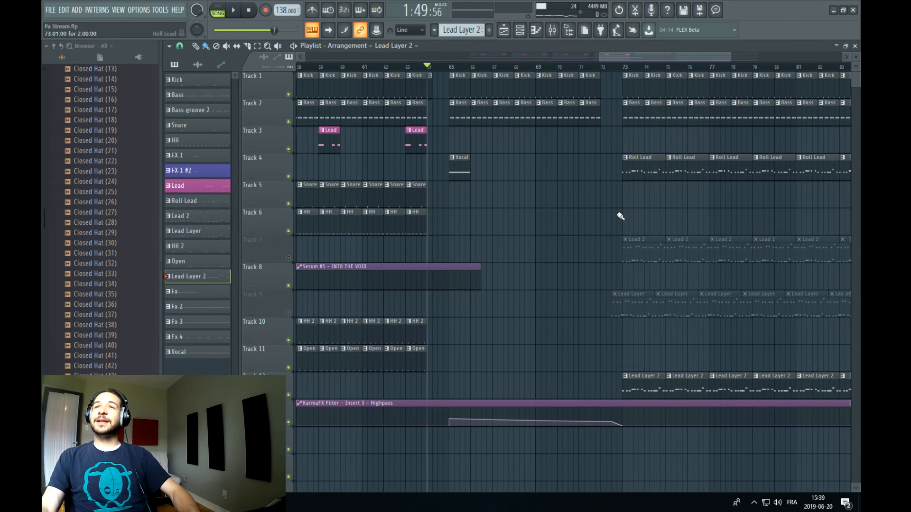
{"action": "left_click_drag", "start_coordinate": [452, 393], "coordinate": [601, 395]}
{"action": "key", "text": "space"}
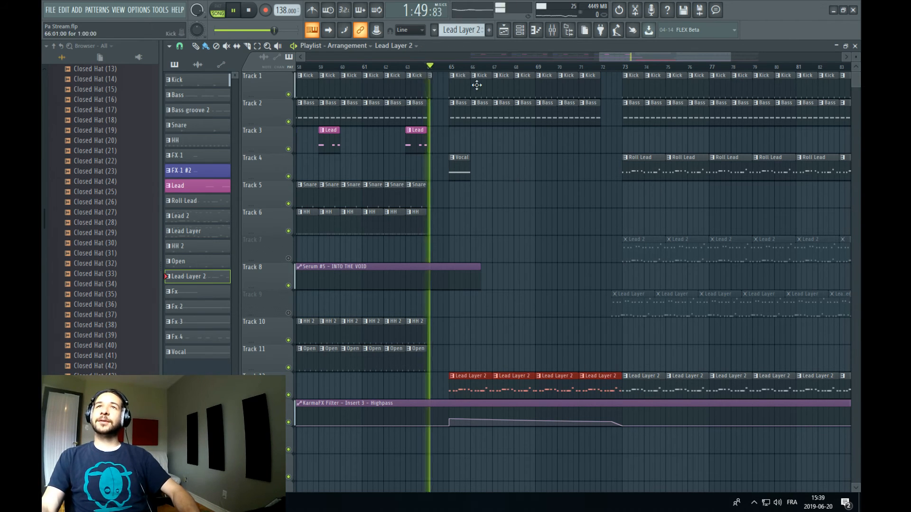
Open Synth Warmer on the Serum #7 mixer track and raise its filter cutoff to 4371 Hz
{"action": "left_click", "coordinate": [553, 30]}
{"action": "left_click", "coordinate": [609, 178]}
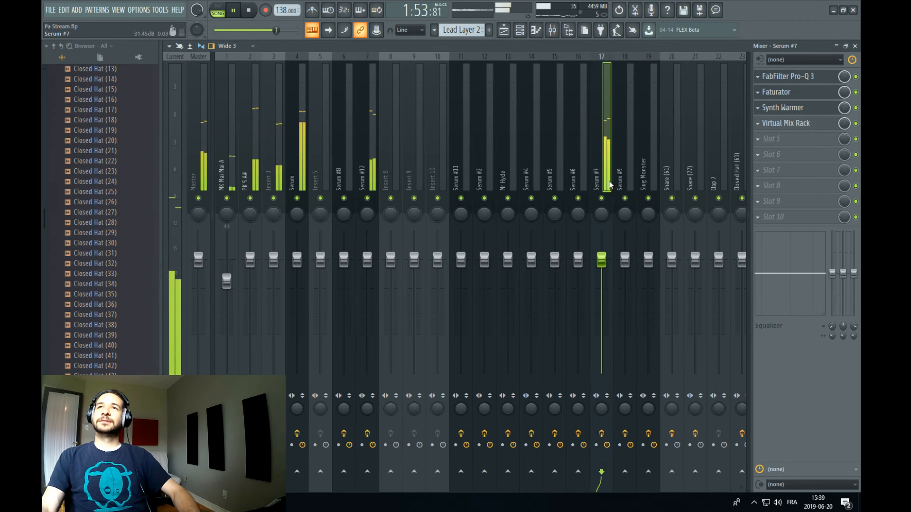
{"action": "key", "text": "space"}
{"action": "left_click", "coordinate": [783, 108]}
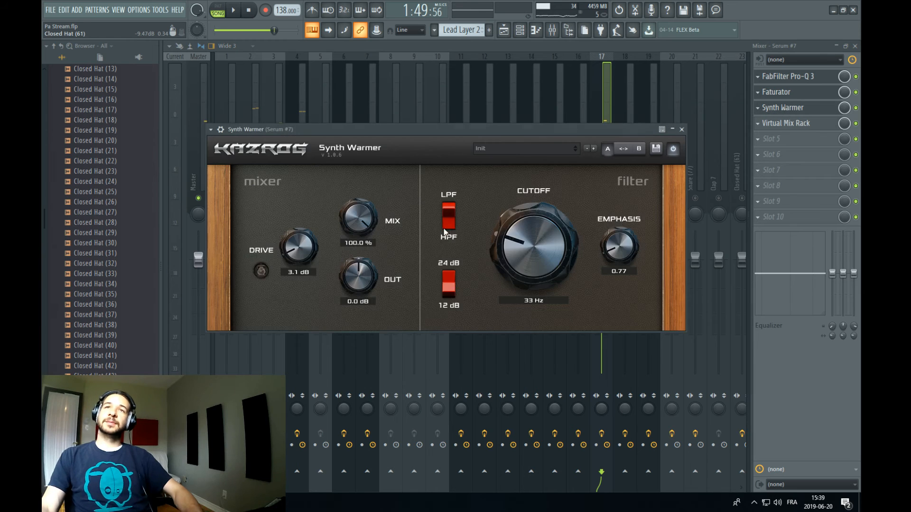
{"action": "left_click_drag", "start_coordinate": [522, 258], "coordinate": [544, 141]}
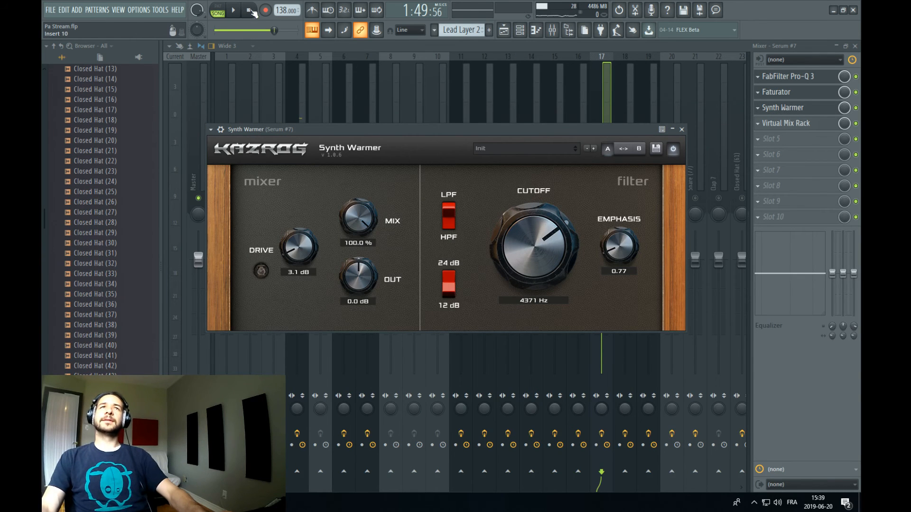
Select the timeline from bar 65 into bar 72 and create an automation clip for Synth Warmer's cutoff at 13084 Hz
{"action": "left_click", "coordinate": [508, 31]}
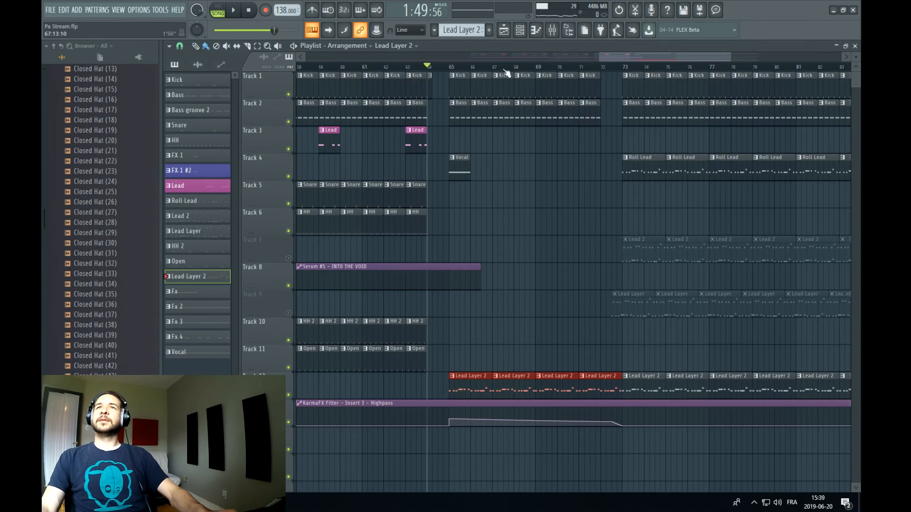
{"action": "left_click_drag", "start_coordinate": [453, 70], "coordinate": [613, 79]}
{"action": "left_click", "coordinate": [564, 30]}
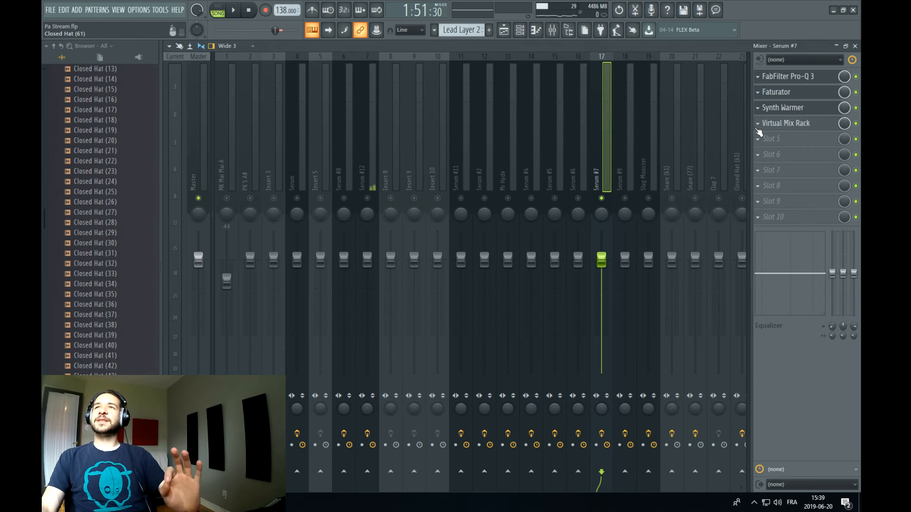
{"action": "left_click", "coordinate": [807, 113]}
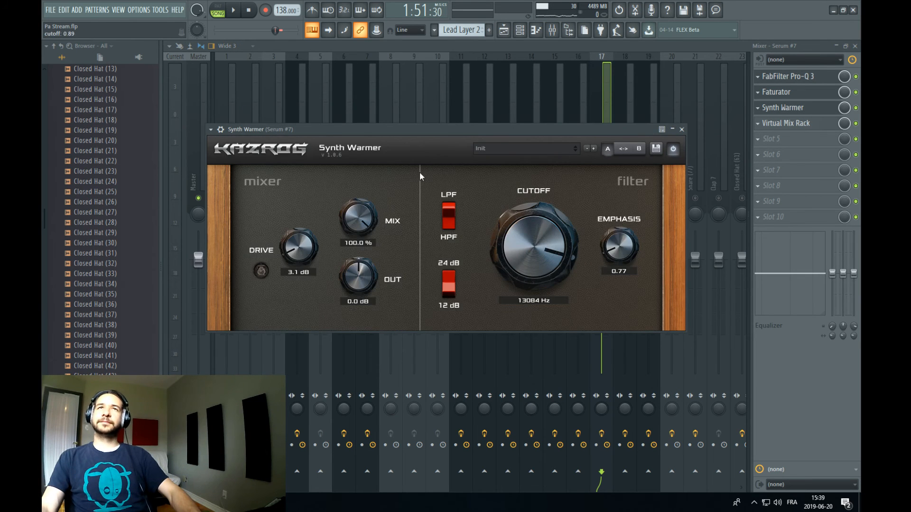
{"action": "left_click", "coordinate": [161, 10]}
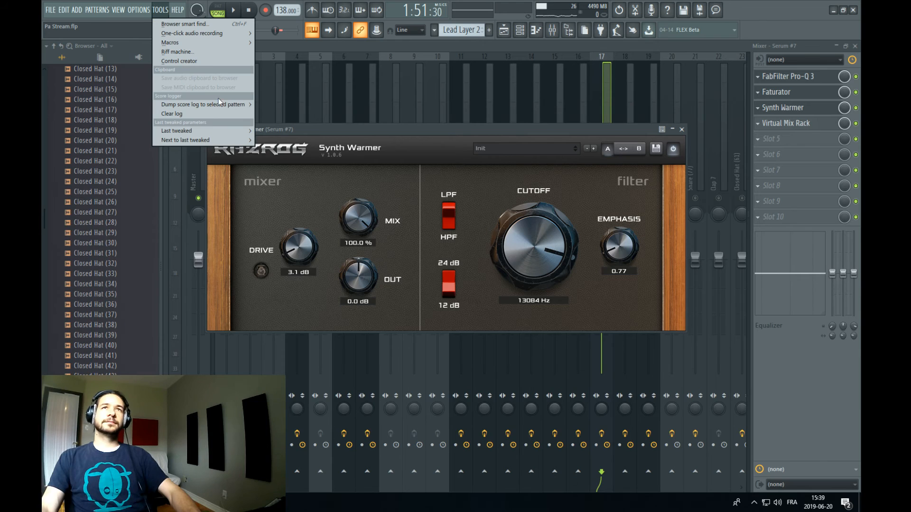
{"action": "mouse_move", "coordinate": [223, 132]}
{"action": "left_click", "coordinate": [298, 186]}
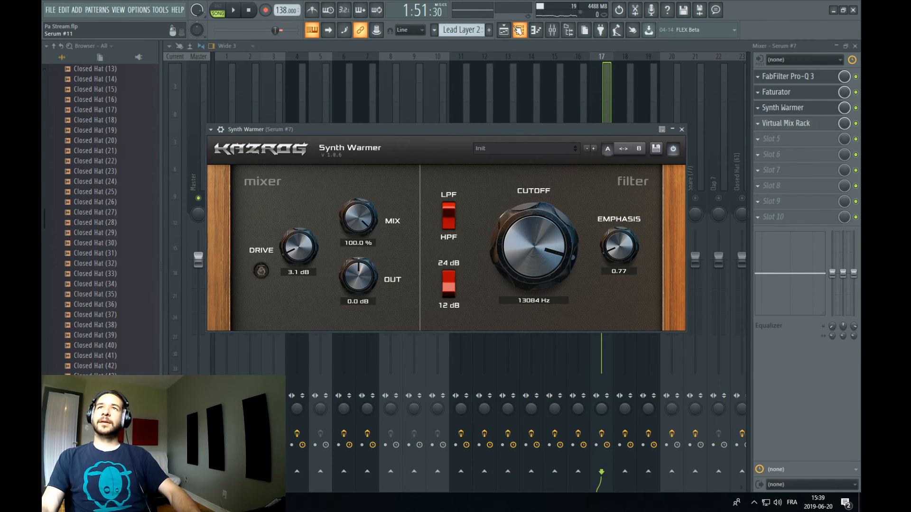
Shape the Synth Warmer cutoff clip into a gradual downward slope with a steeper drop at its end, and clear the timeline selection
{"action": "left_click", "coordinate": [505, 30]}
{"action": "key", "text": "space"}
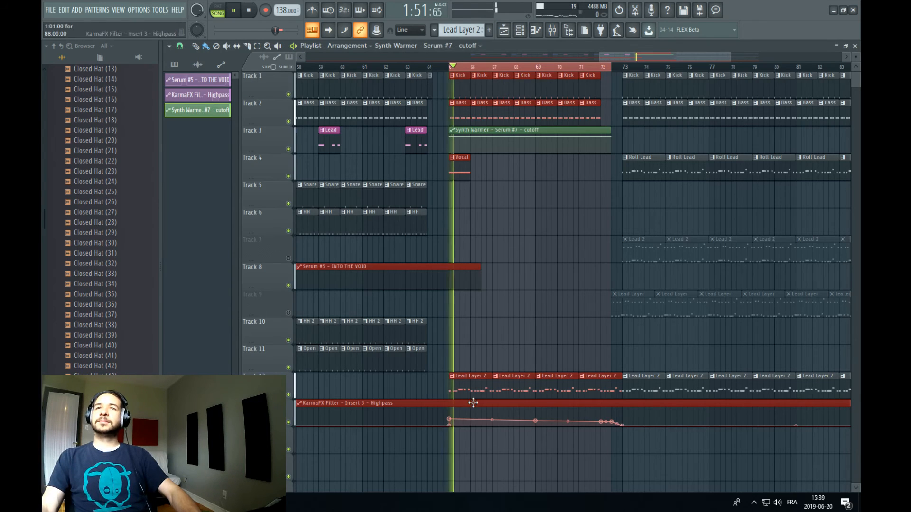
{"action": "right_click", "coordinate": [537, 143]}
{"action": "right_click", "coordinate": [596, 146]}
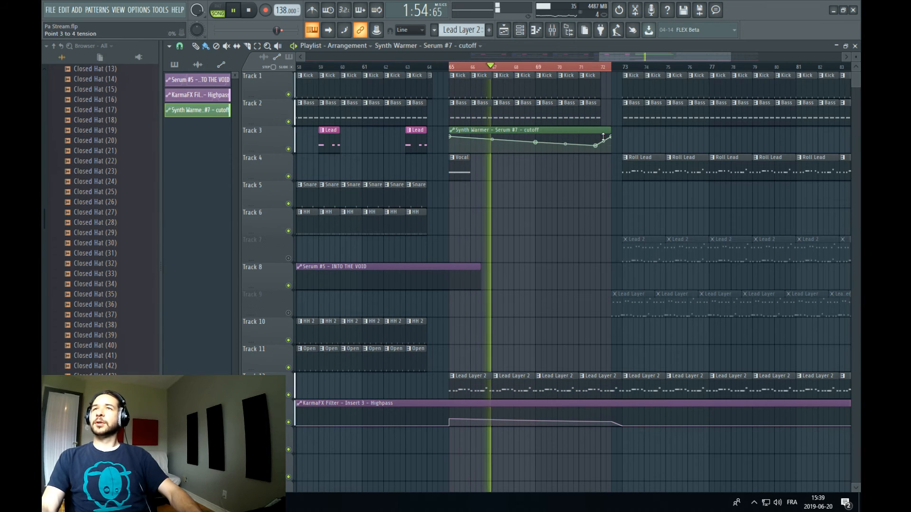
{"action": "left_click_drag", "start_coordinate": [611, 137], "coordinate": [612, 154]}
{"action": "right_click", "coordinate": [573, 67]}
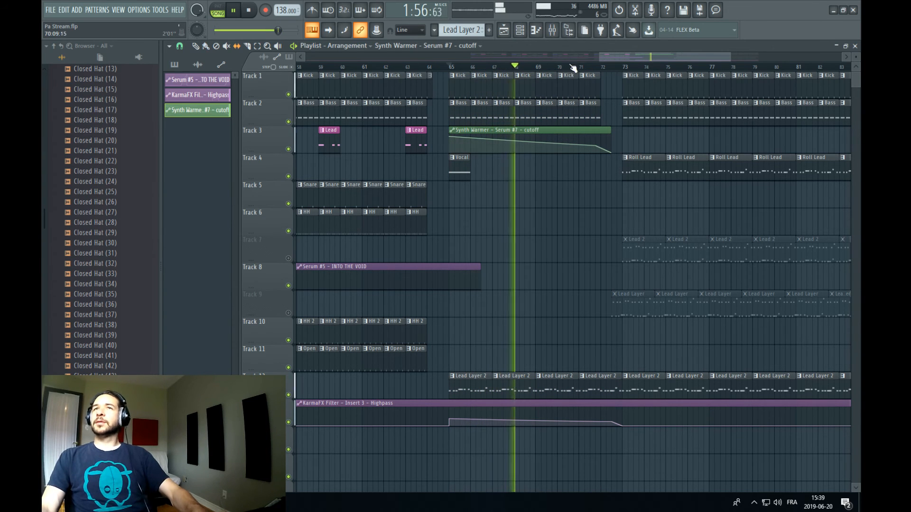
Restart playback just before bar 65 and unsolo the Serum #7 mixer track
{"action": "scroll", "coordinate": [569, 69], "scroll_direction": "down", "scroll_amount": 1}
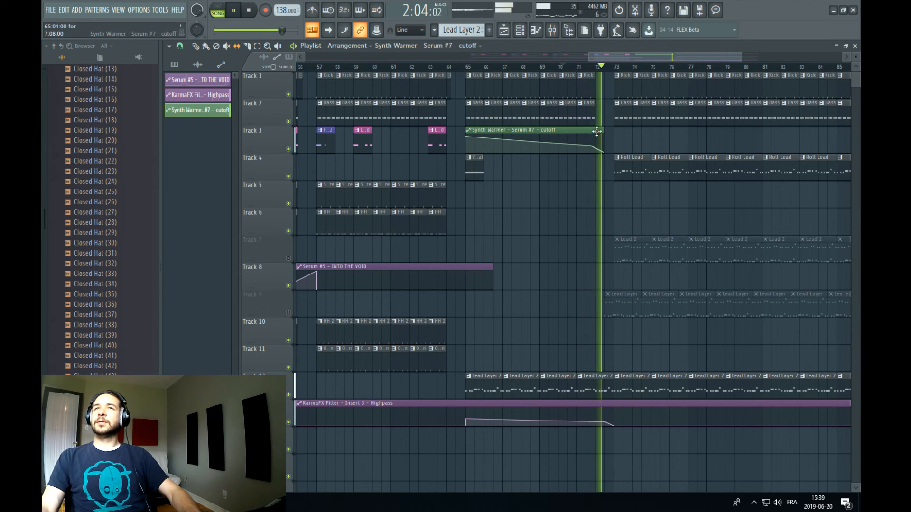
{"action": "left_click_drag", "start_coordinate": [621, 57], "coordinate": [643, 57]}
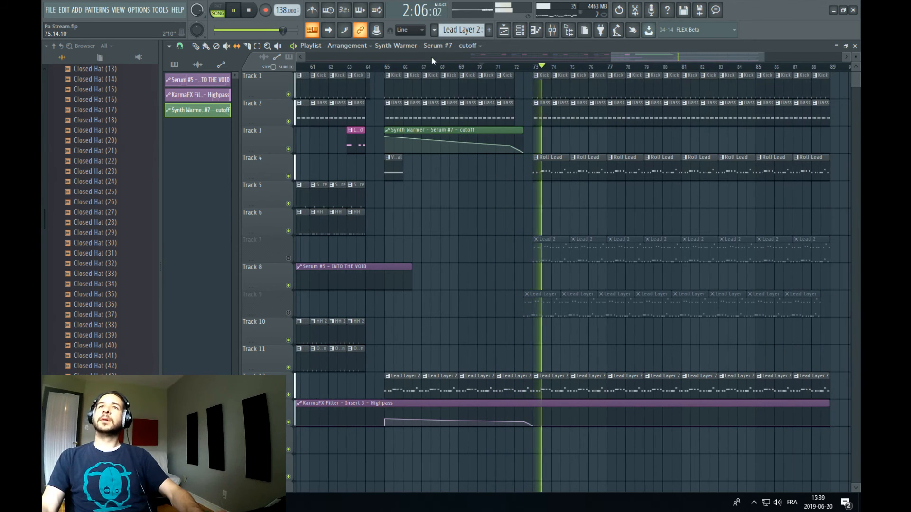
{"action": "left_click", "coordinate": [356, 67]}
{"action": "left_click", "coordinate": [552, 30]}
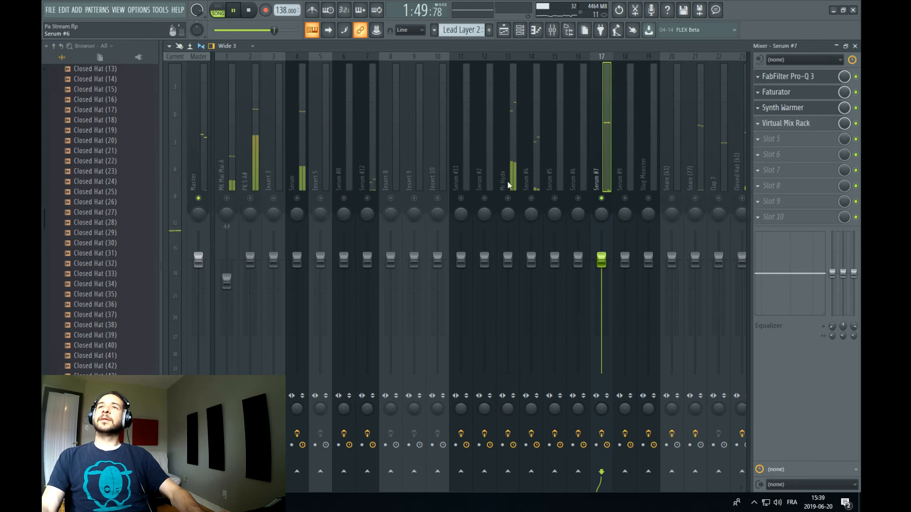
{"action": "right_click", "coordinate": [602, 198]}
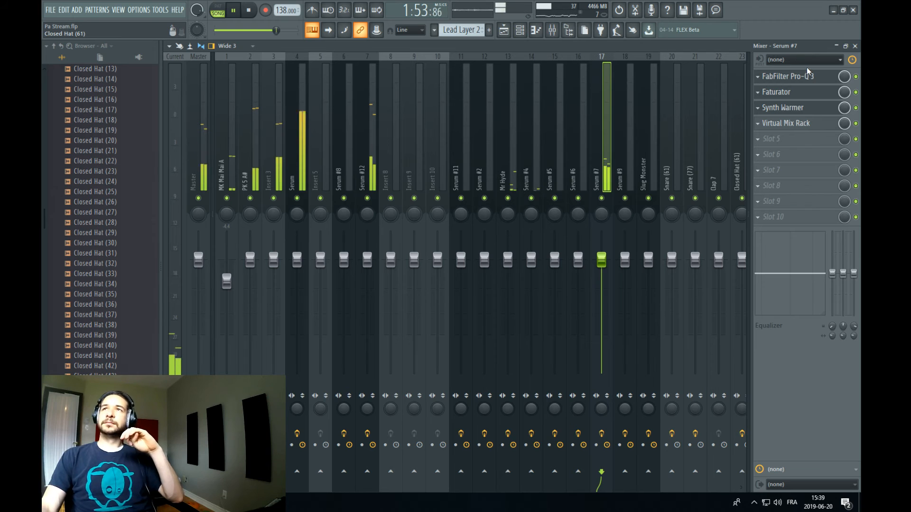
Steepen the 18440 Hz high-cut band in Serum #7's FabFilter Pro-Q 3 to 72 dB/oct and close the equalizer
{"action": "left_click", "coordinate": [814, 81]}
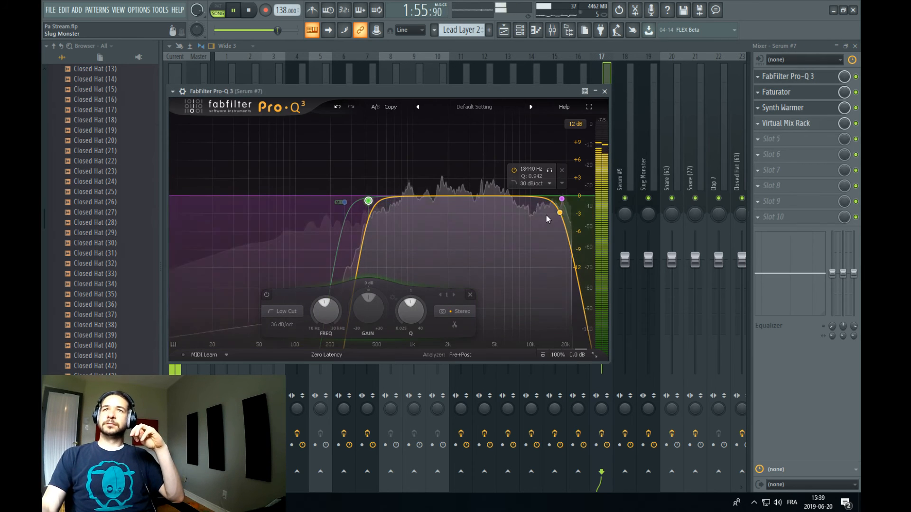
{"action": "left_click_drag", "start_coordinate": [471, 181], "coordinate": [472, 187]}
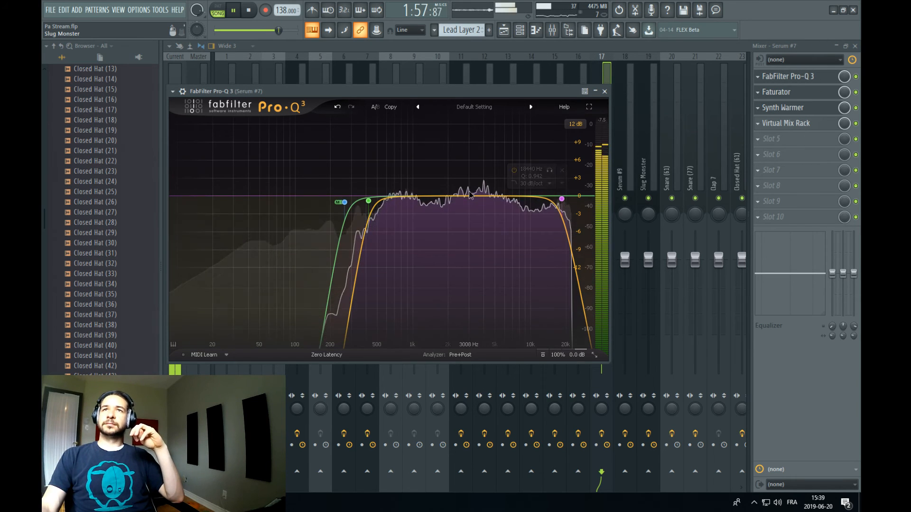
{"action": "mouse_move", "coordinate": [563, 200]}
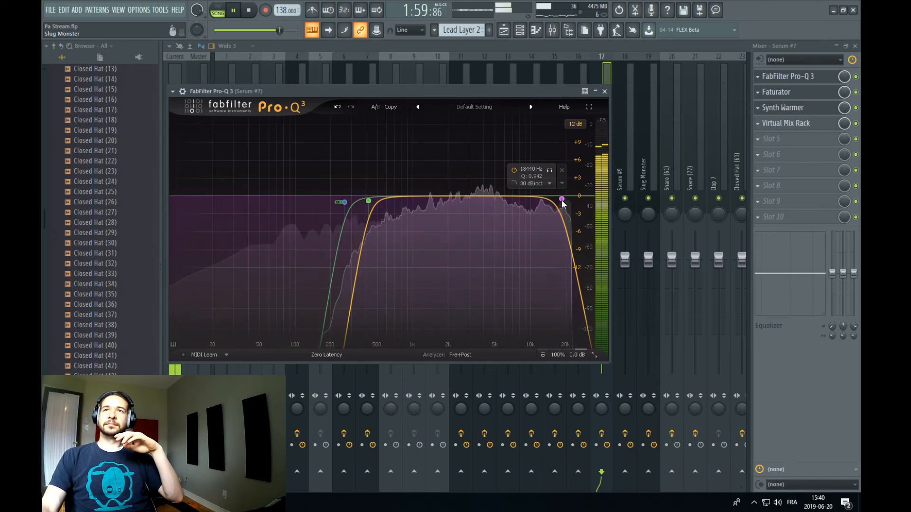
{"action": "left_click", "coordinate": [562, 200]}
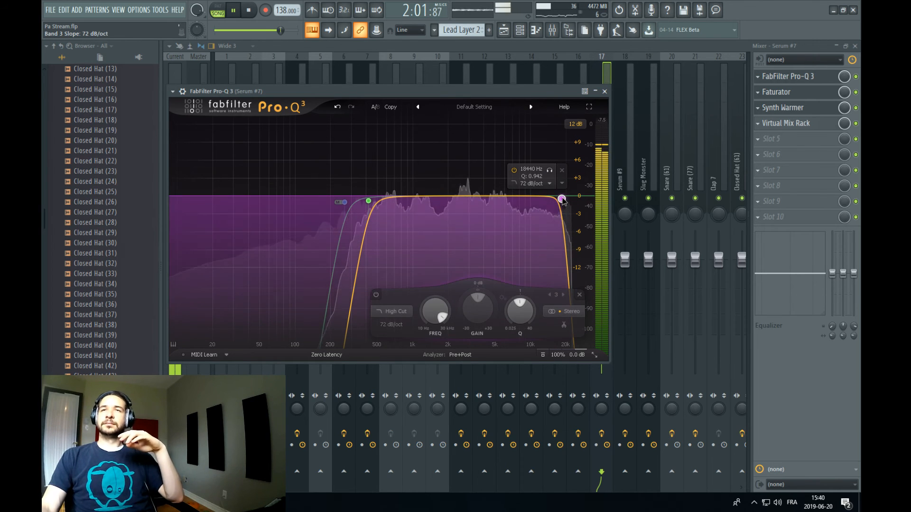
{"action": "left_click", "coordinate": [607, 71]}
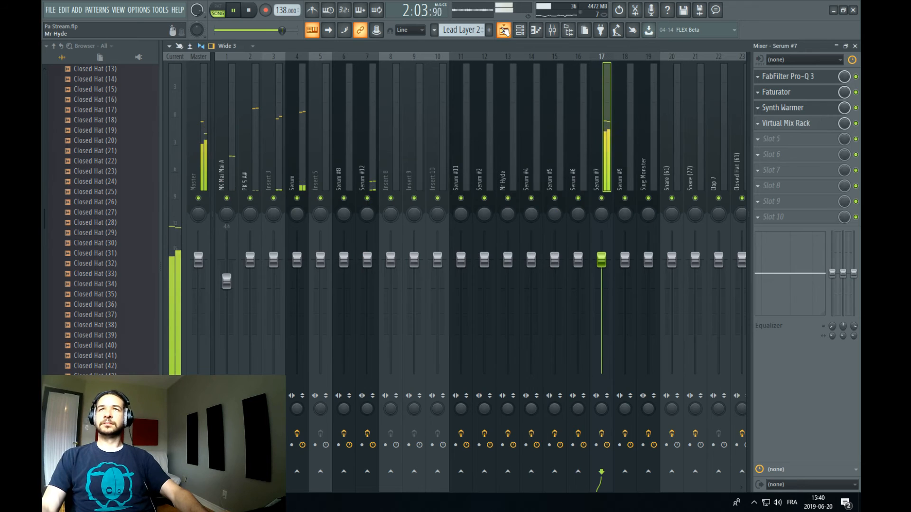
Place four Roll Lead clips on Track 5 from bar 65 to bar 73
{"action": "left_click", "coordinate": [504, 30]}
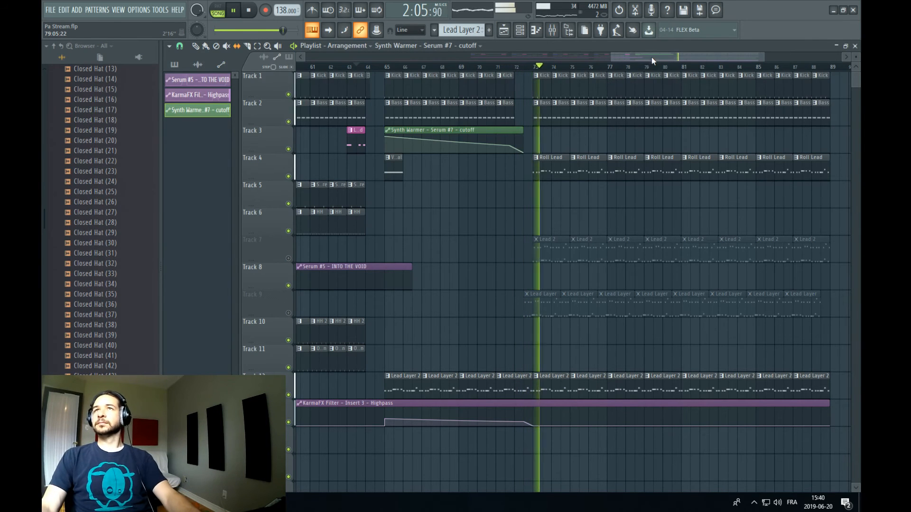
{"action": "left_click_drag", "start_coordinate": [651, 57], "coordinate": [667, 59]}
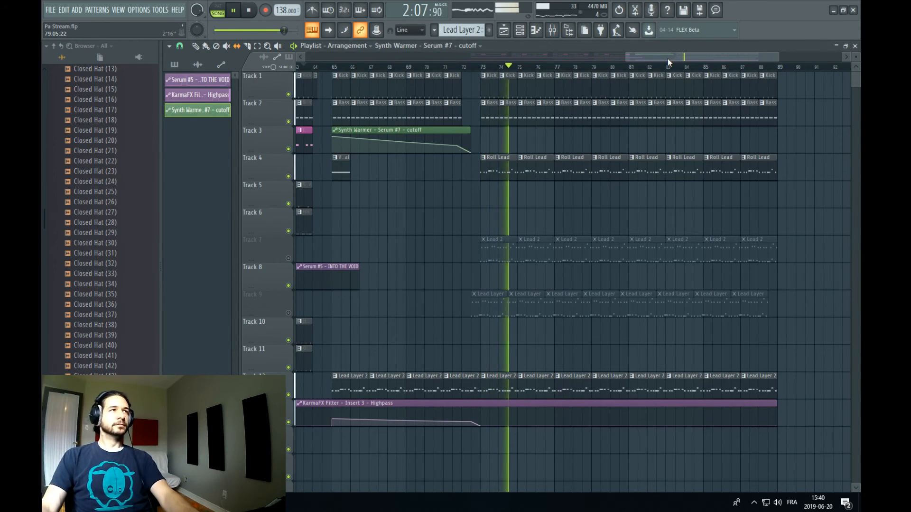
{"action": "left_click", "coordinate": [502, 166]}
{"action": "mouse_move", "coordinate": [335, 193]}
{"action": "left_mouse_down"}
{"action": "mouse_move", "coordinate": [494, 201]}
{"action": "mouse_move", "coordinate": [474, 199]}
{"action": "left_mouse_up"}
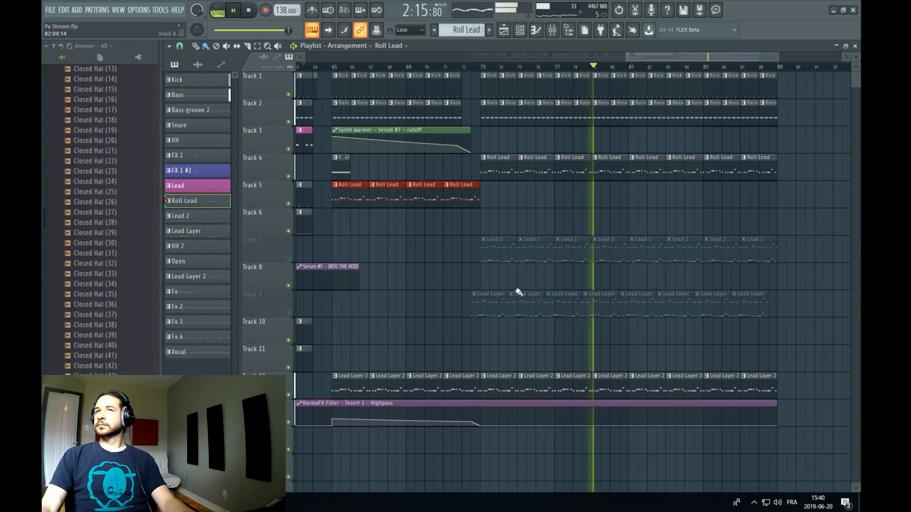
Unmute Track 7, delete its first three Lead 2 clips starting at bar 73, and stop playback
{"action": "left_click", "coordinate": [289, 259]}
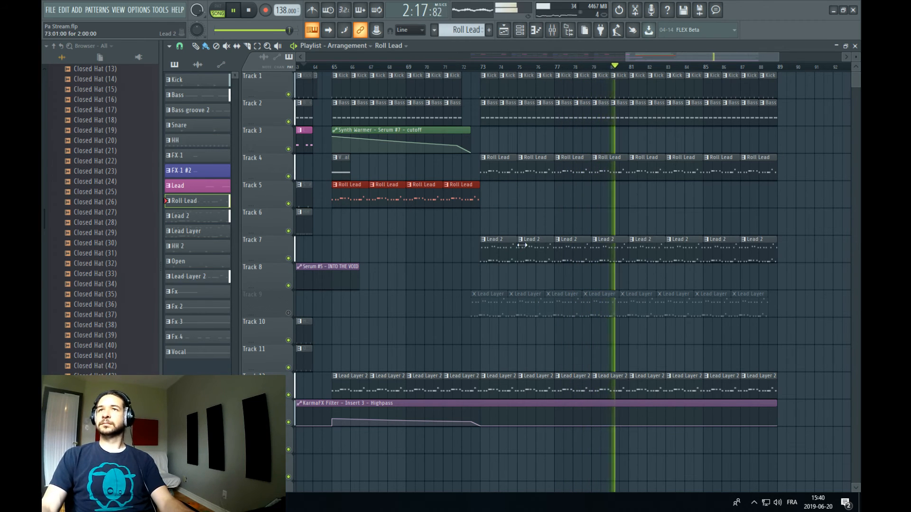
{"action": "right_click", "coordinate": [493, 254]}
{"action": "right_click", "coordinate": [536, 246]}
{"action": "right_click", "coordinate": [576, 250]}
{"action": "key", "text": "space"}
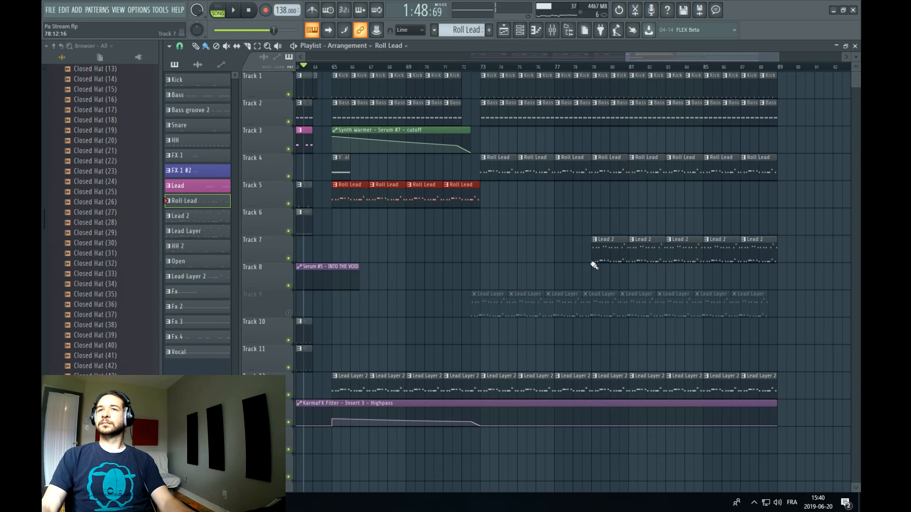
Open the Lead Layer 2 pattern in the piano roll, copy all its notes, and return to the playlist
{"action": "double_click", "coordinate": [565, 382]}
{"action": "scroll", "coordinate": [574, 171], "scroll_direction": "down", "scroll_amount": 4}
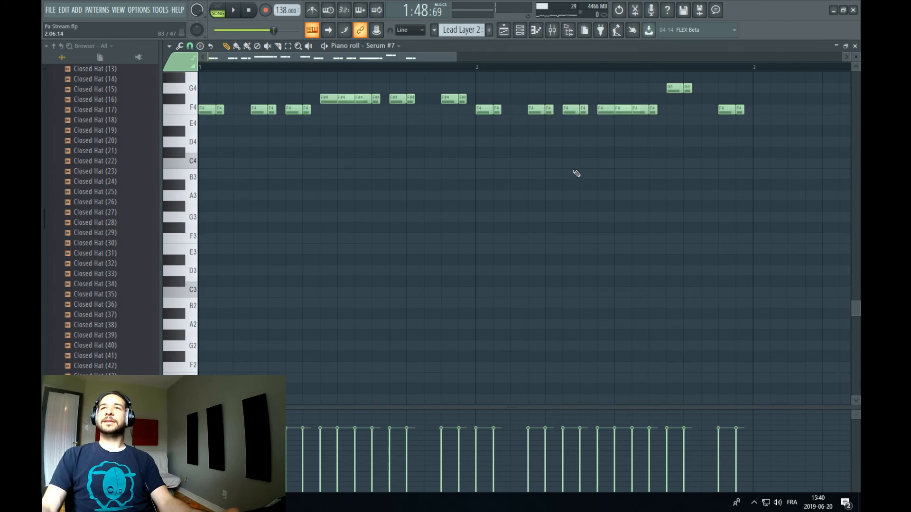
{"action": "scroll", "coordinate": [664, 164], "scroll_direction": "up", "scroll_amount": 6}
{"action": "left_click_drag", "start_coordinate": [783, 147], "coordinate": [198, 330]}
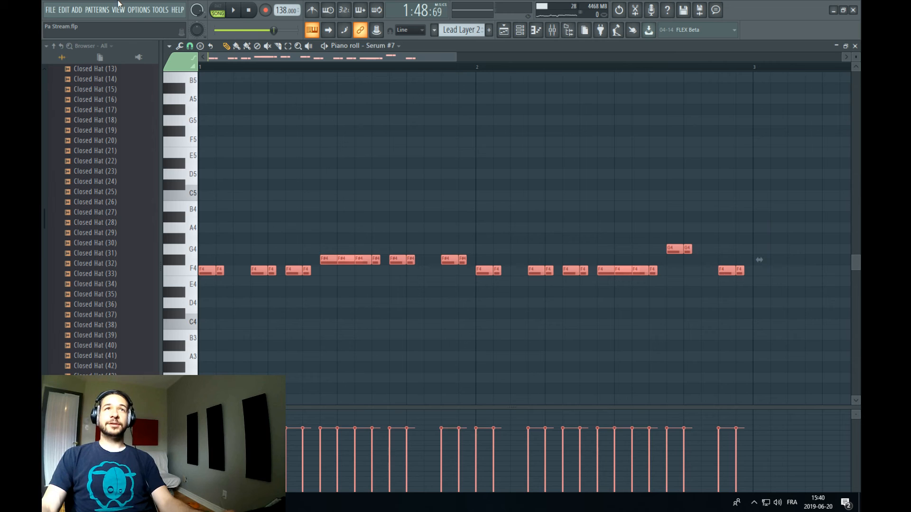
{"action": "left_click", "coordinate": [62, 10]}
{"action": "left_click", "coordinate": [72, 46]}
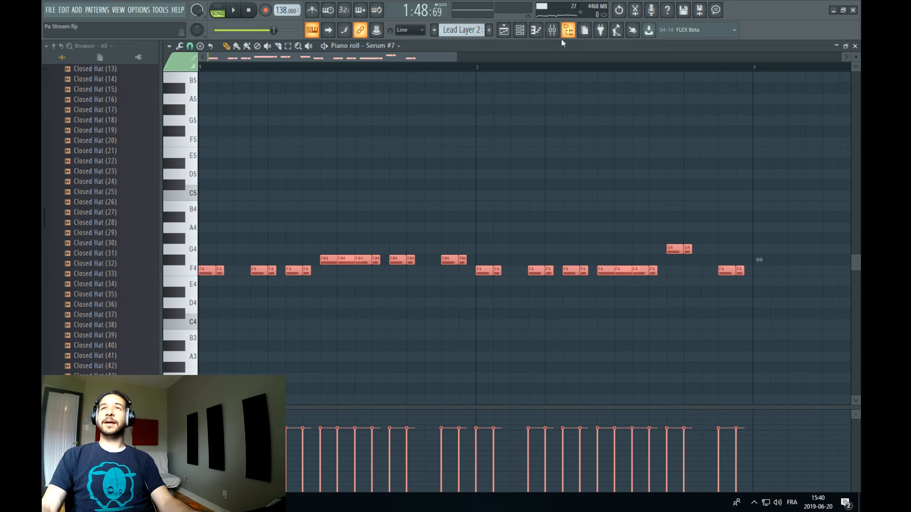
{"action": "left_click", "coordinate": [518, 35]}
{"action": "left_click", "coordinate": [504, 30]}
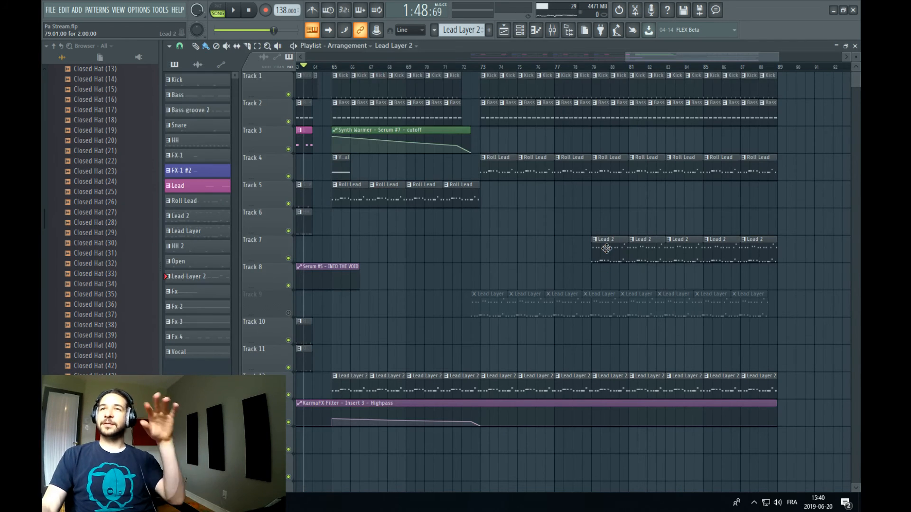
Open the Lead 2 clip at bar 79 in the piano roll, audition the pattern, and return to the playlist
{"action": "double_click", "coordinate": [606, 248]}
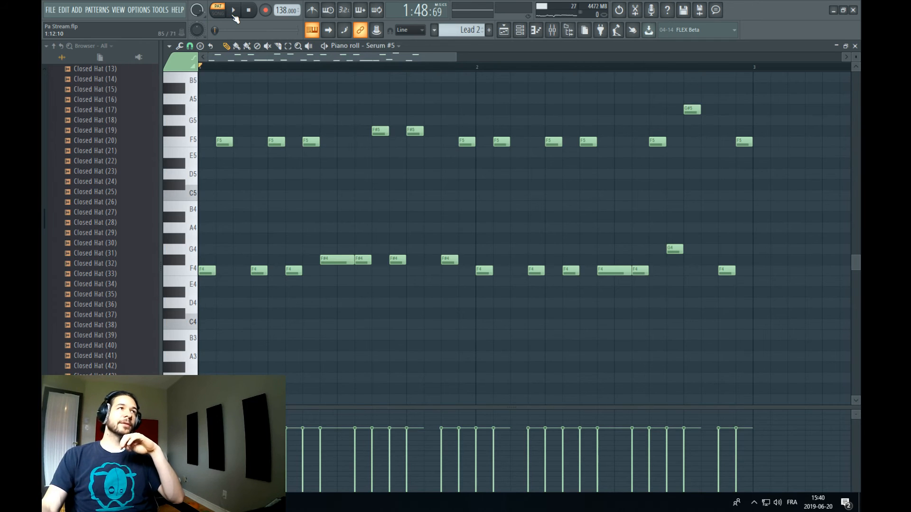
{"action": "left_click", "coordinate": [235, 12]}
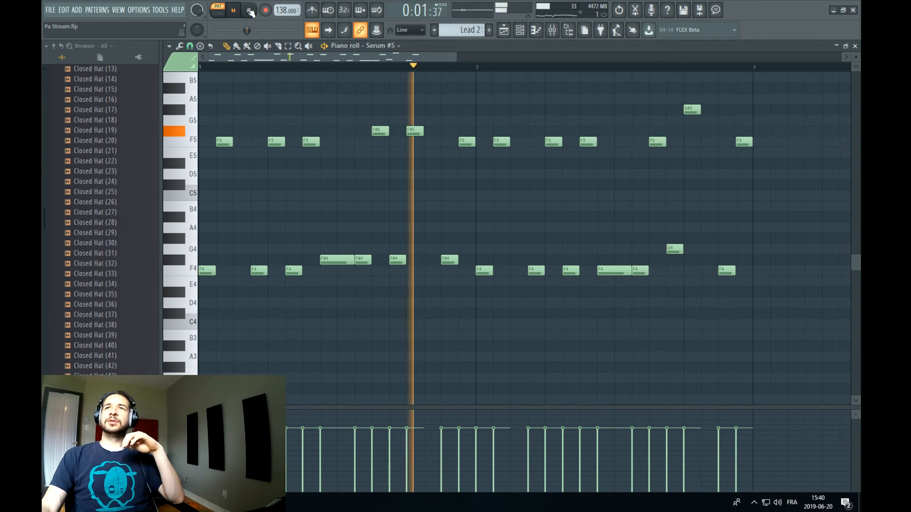
{"action": "key", "text": "space"}
{"action": "left_click", "coordinate": [504, 31]}
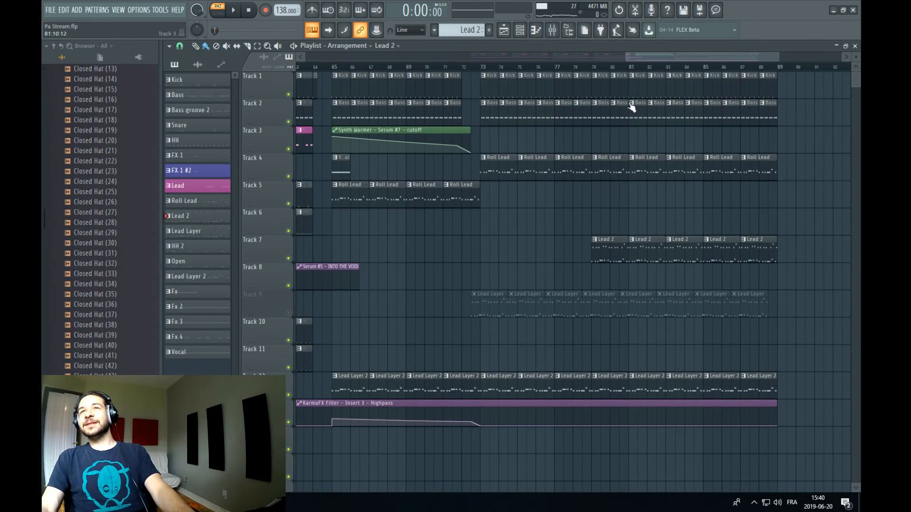
Delete the Track 7 Lead 2 clip at bar 79 and place a one-bar Lead 2 clip on Track 6 at bar 80
{"action": "left_click", "coordinate": [592, 69]}
{"action": "key", "text": "space"}
{"action": "right_click", "coordinate": [614, 260]}
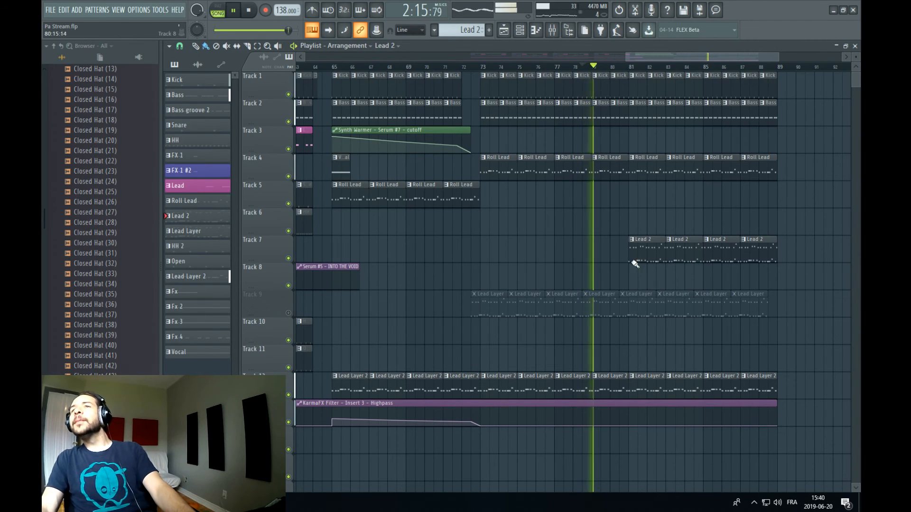
{"action": "mouse_move", "coordinate": [612, 223]}
{"action": "left_mouse_down"}
{"action": "mouse_move", "coordinate": [600, 229]}
{"action": "mouse_move", "coordinate": [614, 221]}
{"action": "left_mouse_up"}
{"action": "left_click", "coordinate": [591, 68]}
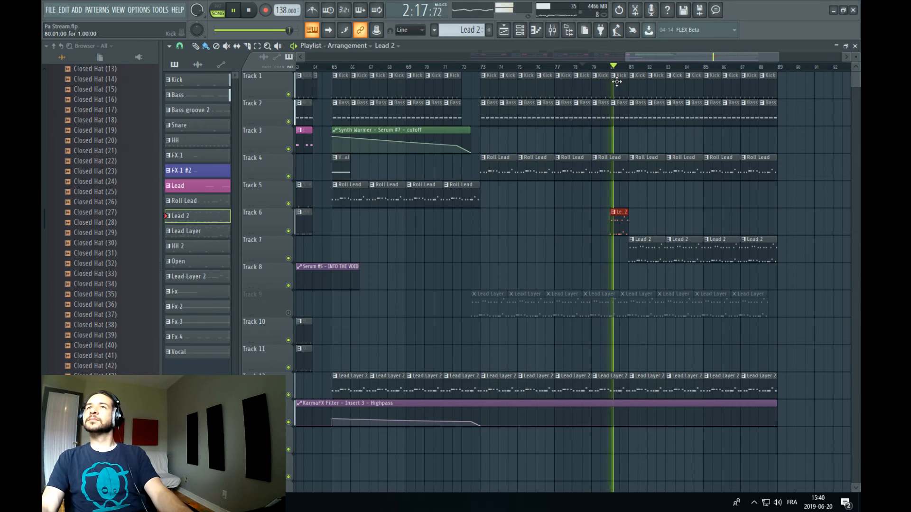
Shorten the bar 80 Kick clip to about a quarter bar, delete the Bass clip below it, and replay the passage
{"action": "left_click", "coordinate": [589, 67]}
{"action": "scroll", "coordinate": [625, 75], "scroll_direction": "up", "scroll_amount": 4}
{"action": "left_click_drag", "start_coordinate": [635, 85], "coordinate": [596, 91]}
{"action": "right_click", "coordinate": [607, 113]}
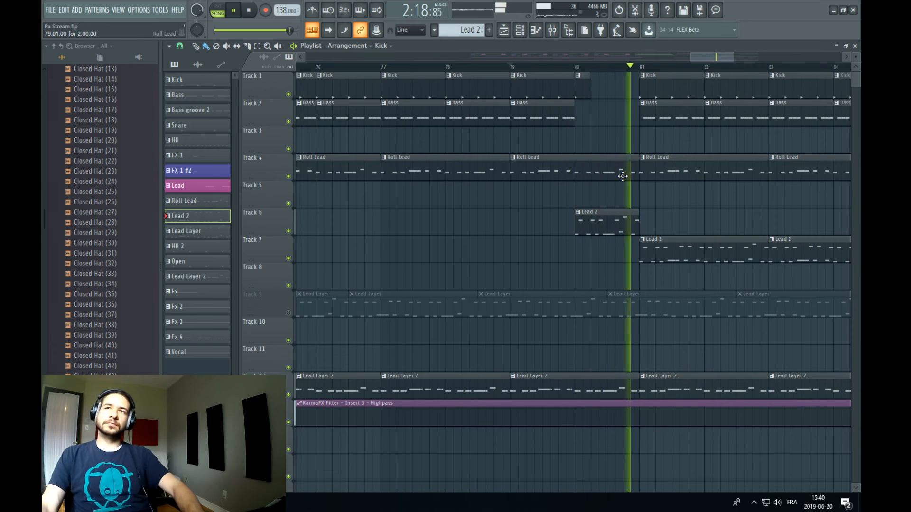
{"action": "left_click", "coordinate": [559, 66]}
{"action": "scroll", "coordinate": [561, 69], "scroll_direction": "down", "scroll_amount": 4}
{"action": "left_click", "coordinate": [477, 67]}
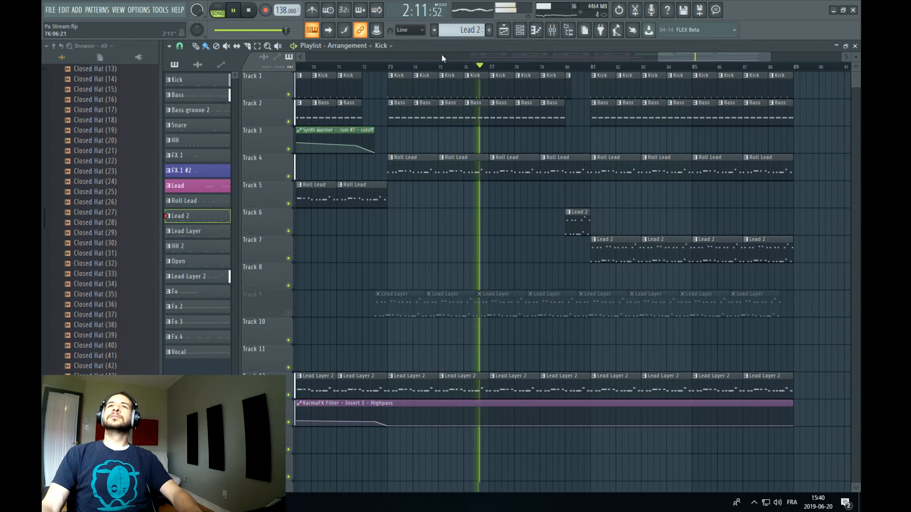
Select the Snare pattern and paint eight one-bar Snare clips on Track 5 from bar 81 to bar 89
{"action": "left_click", "coordinate": [467, 30]}
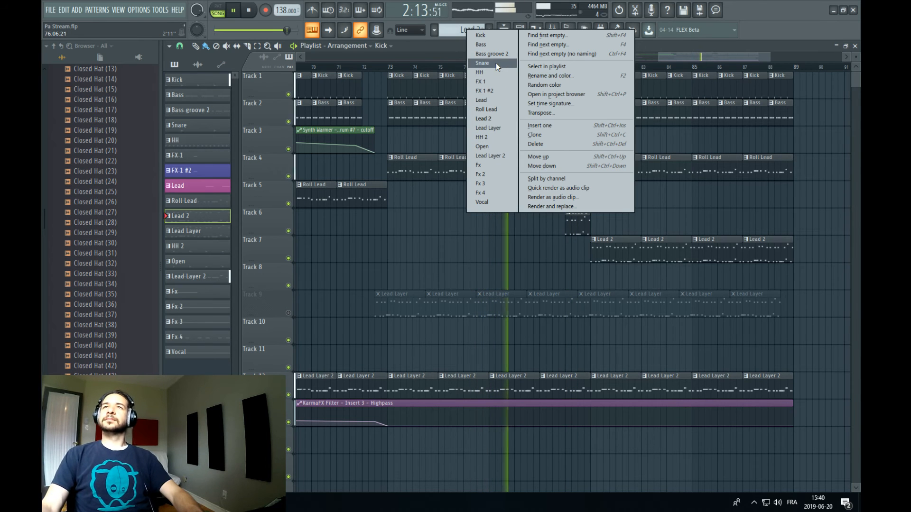
{"action": "left_click", "coordinate": [494, 75]}
{"action": "left_click_drag", "start_coordinate": [588, 195], "coordinate": [780, 199]}
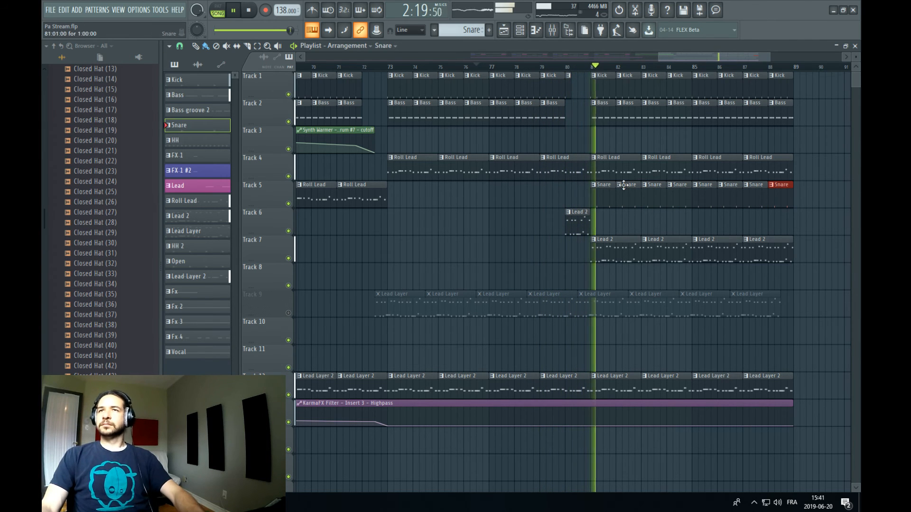
Unmute Track 9, align its Lead Layer clips to start at bar 73, stop playback, and delete the clips before bar 81
{"action": "left_click", "coordinate": [289, 313]}
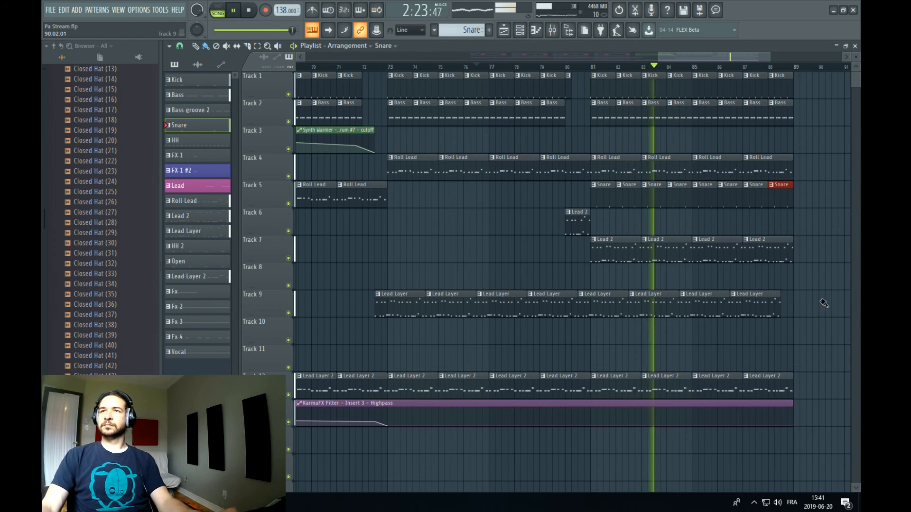
{"action": "left_click_drag", "start_coordinate": [820, 341], "coordinate": [417, 299]}
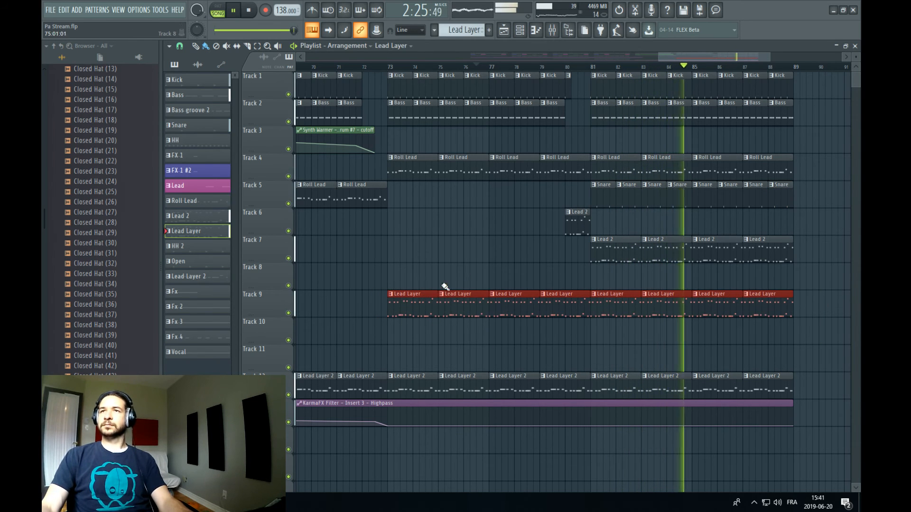
{"action": "key", "text": "space"}
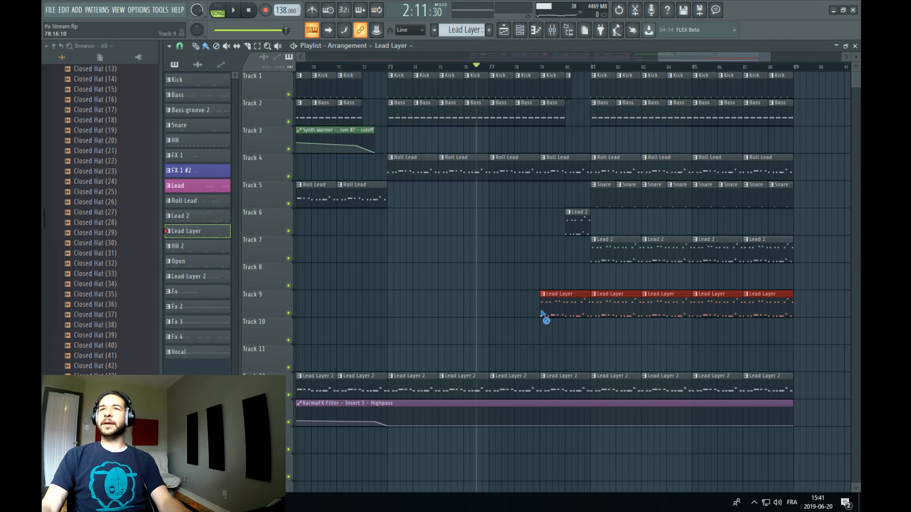
Open the bar 80 Lead 2 clip in the piano roll and select its upper F5 and G#5 notes for inspection
{"action": "double_click", "coordinate": [583, 224]}
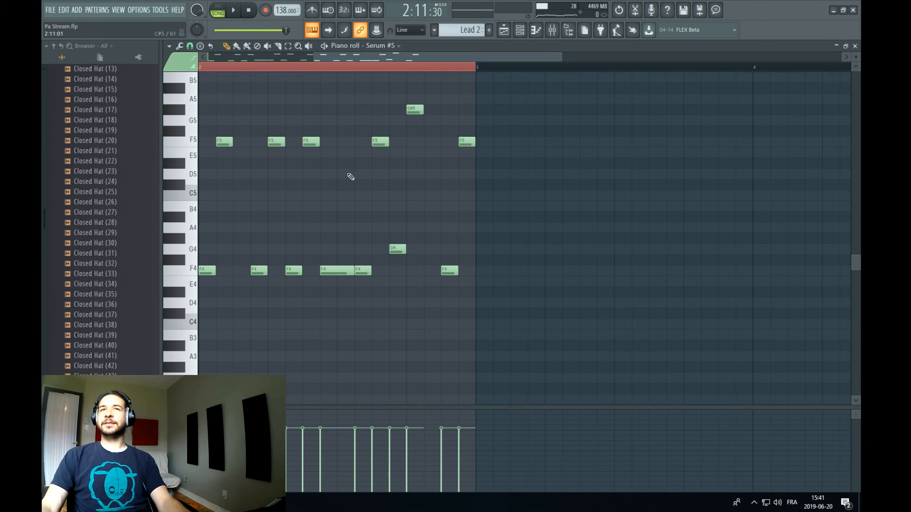
{"action": "left_click_drag", "start_coordinate": [566, 82], "coordinate": [199, 161]}
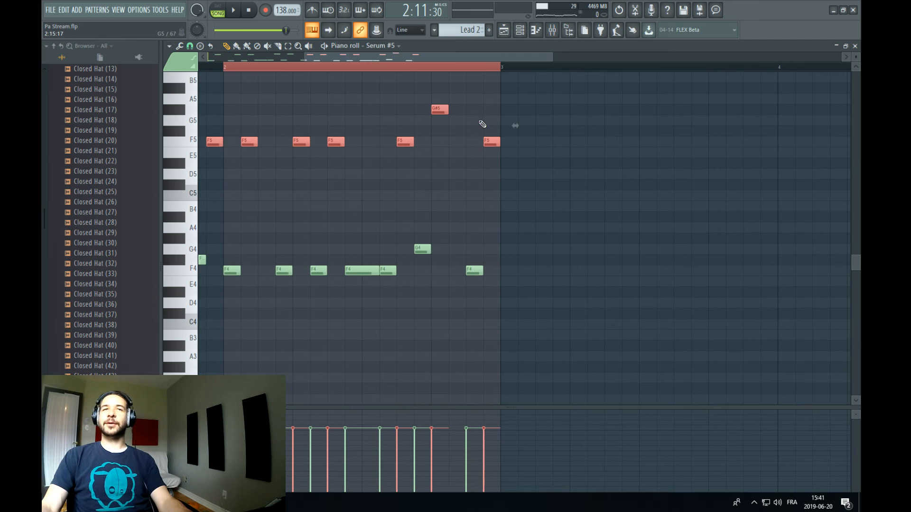
{"action": "scroll", "coordinate": [416, 71], "scroll_direction": "down", "scroll_amount": 3}
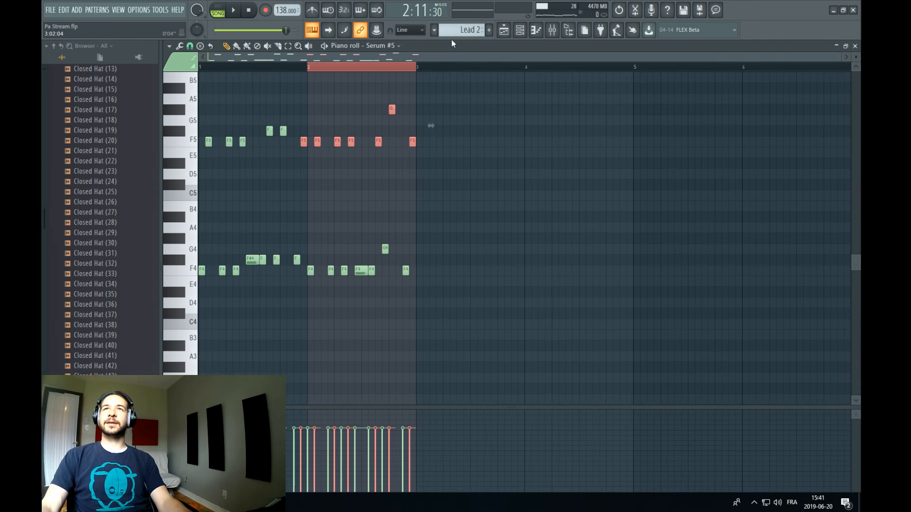
{"action": "left_click", "coordinate": [525, 31]}
{"action": "left_click", "coordinate": [490, 31]}
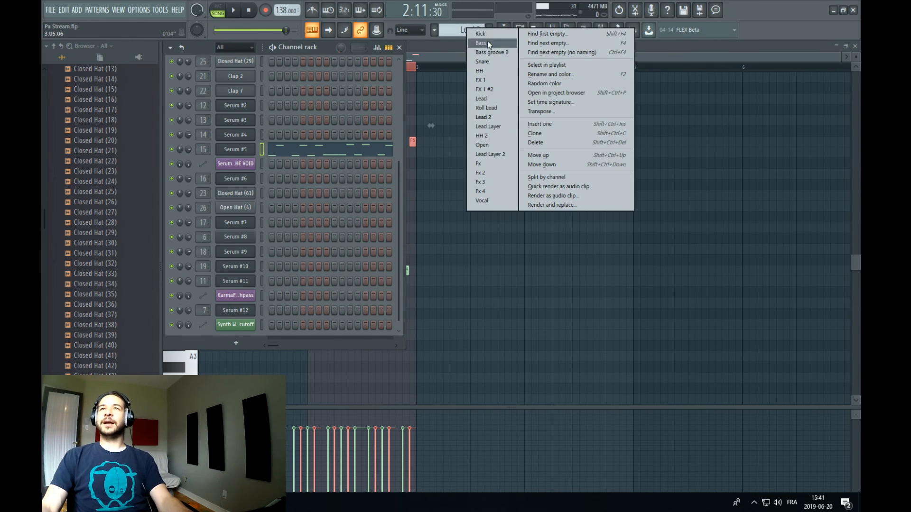
{"action": "left_click", "coordinate": [516, 21]}
{"action": "left_click", "coordinate": [520, 31]}
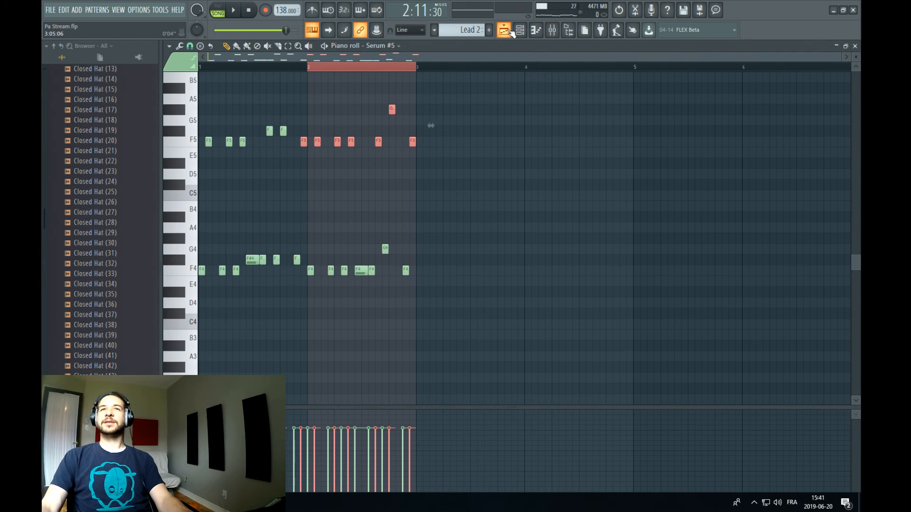
Open the Lead Layer 2 pattern from the playlist in the piano roll and select all its notes
{"action": "left_click", "coordinate": [510, 31]}
{"action": "double_click", "coordinate": [516, 388]}
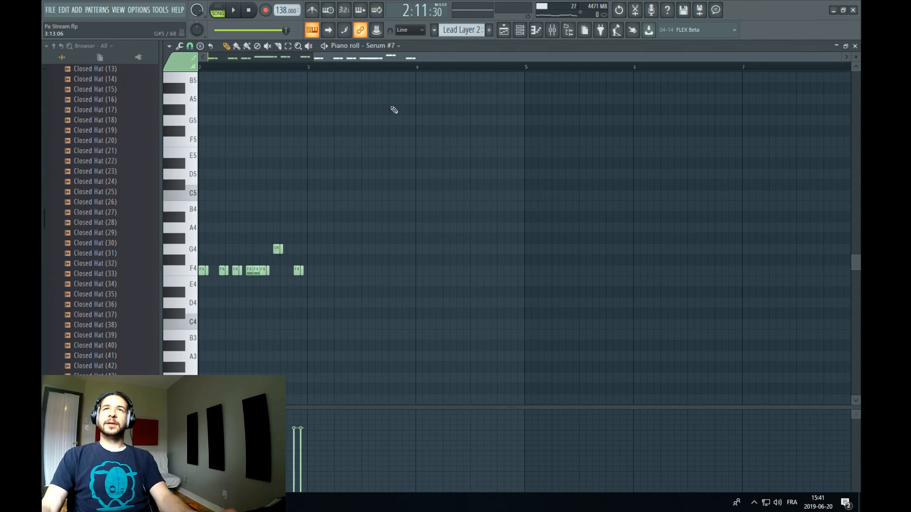
{"action": "scroll", "coordinate": [401, 84], "scroll_direction": "up", "scroll_amount": 5}
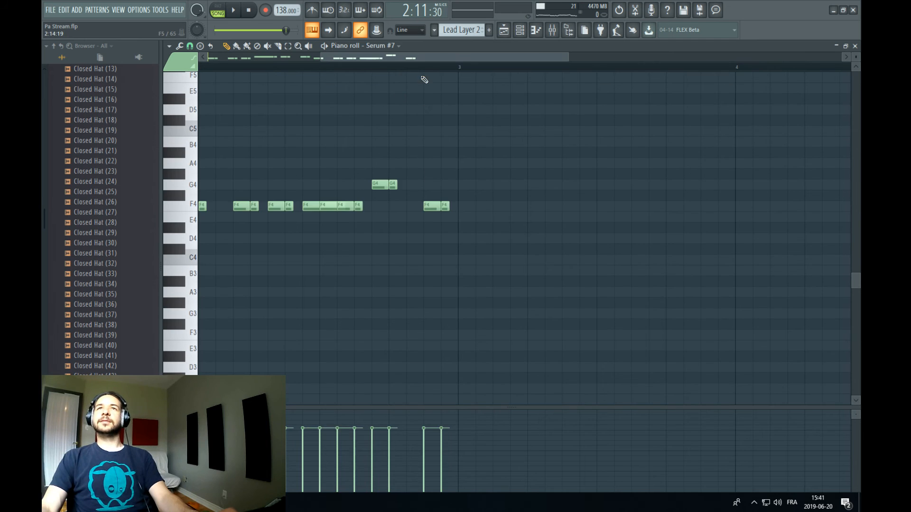
{"action": "scroll", "coordinate": [420, 61], "scroll_direction": "down", "scroll_amount": 2}
{"action": "scroll", "coordinate": [449, 69], "scroll_direction": "down", "scroll_amount": 3}
{"action": "key", "text": "ctrl+a"}
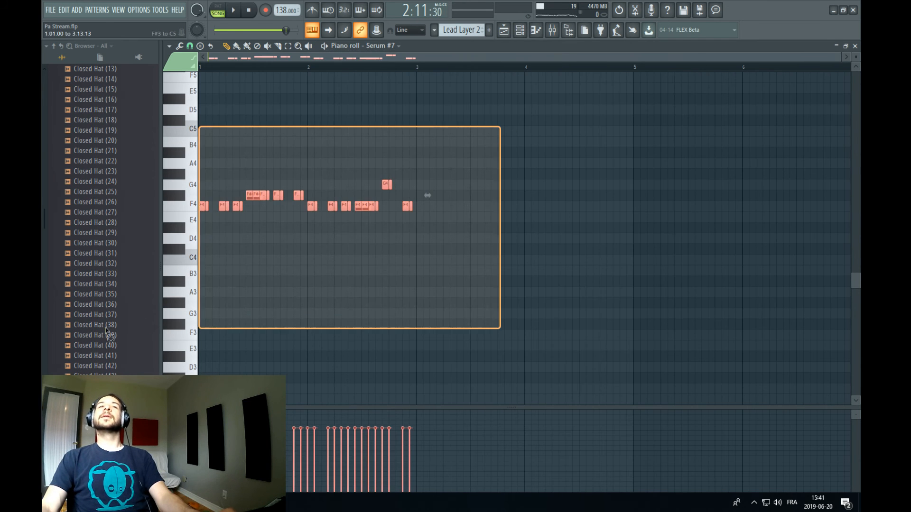
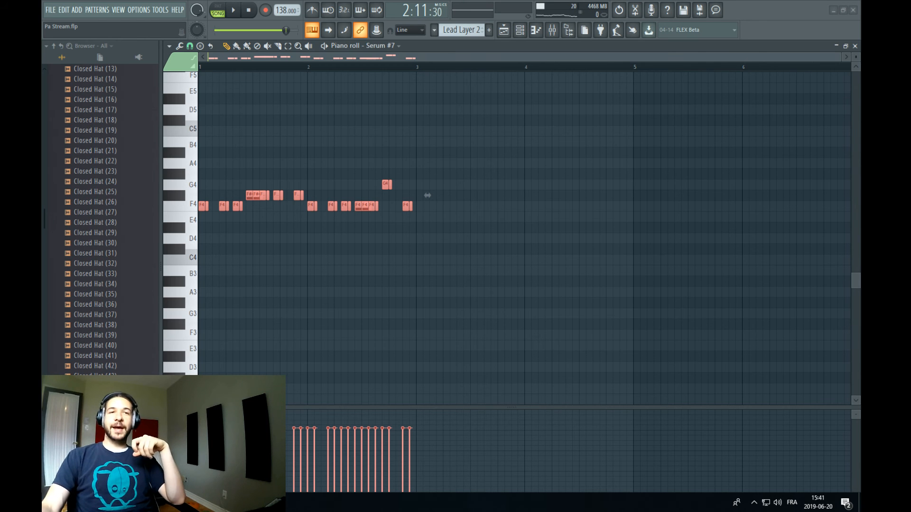
Switch to the browser to view the Psytrance Awakening Volume 3 page, and return to FL Studio
{"action": "key", "text": "alt+Tab"}
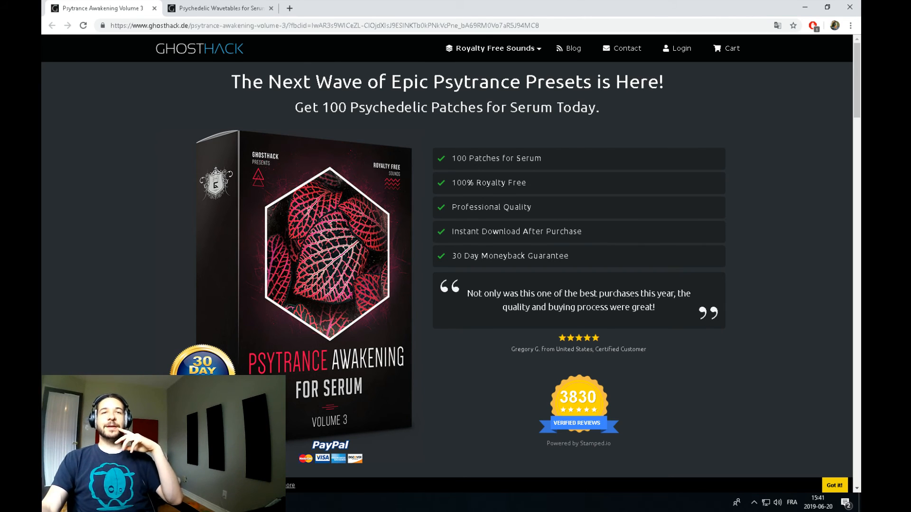
{"action": "key", "text": "alt+Tab"}
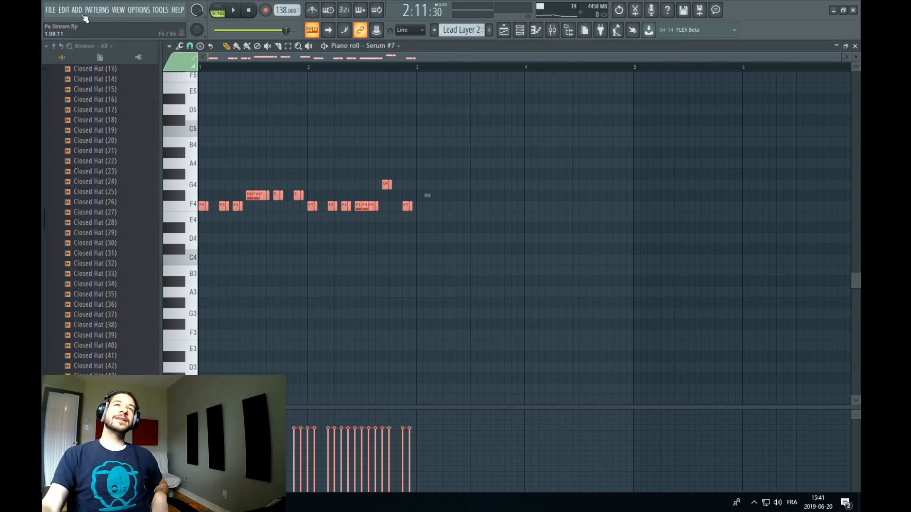
Copy the selected Lead Layer 2 notes and return to the playlist
{"action": "left_click", "coordinate": [57, 10]}
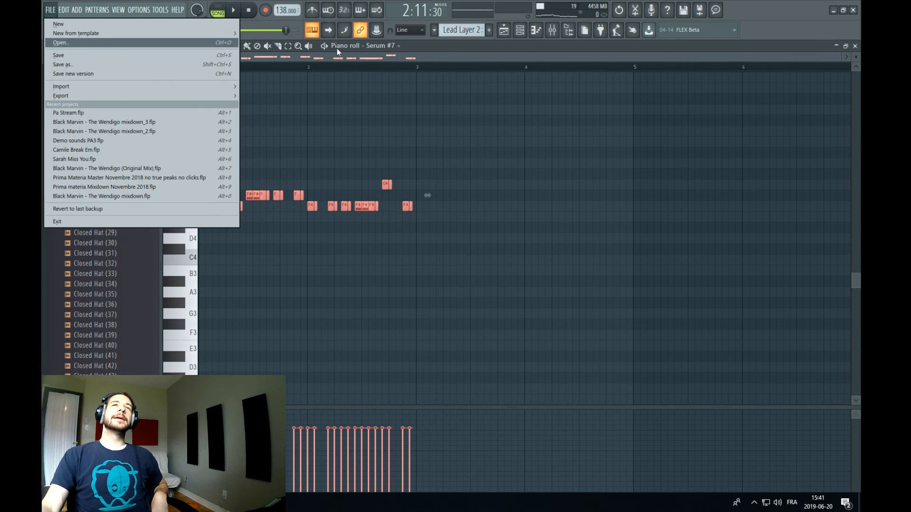
{"action": "left_click", "coordinate": [62, 9]}
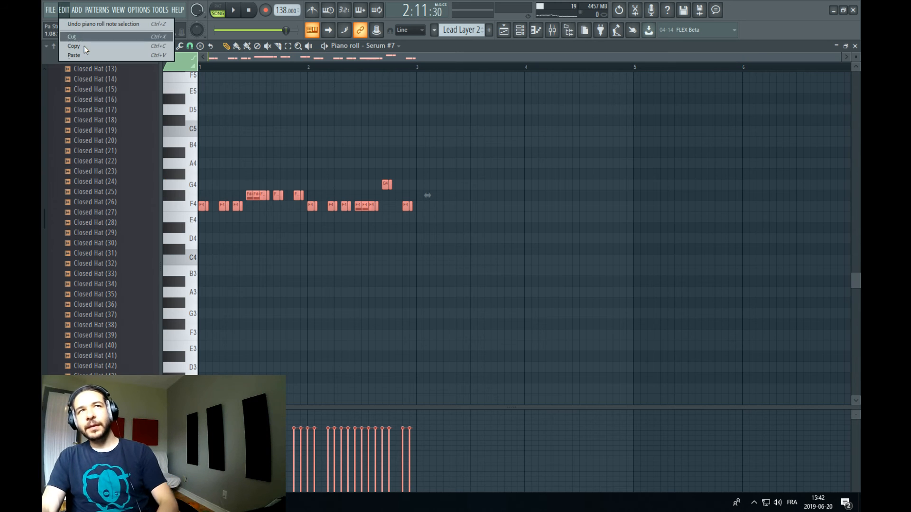
{"action": "left_click", "coordinate": [86, 47]}
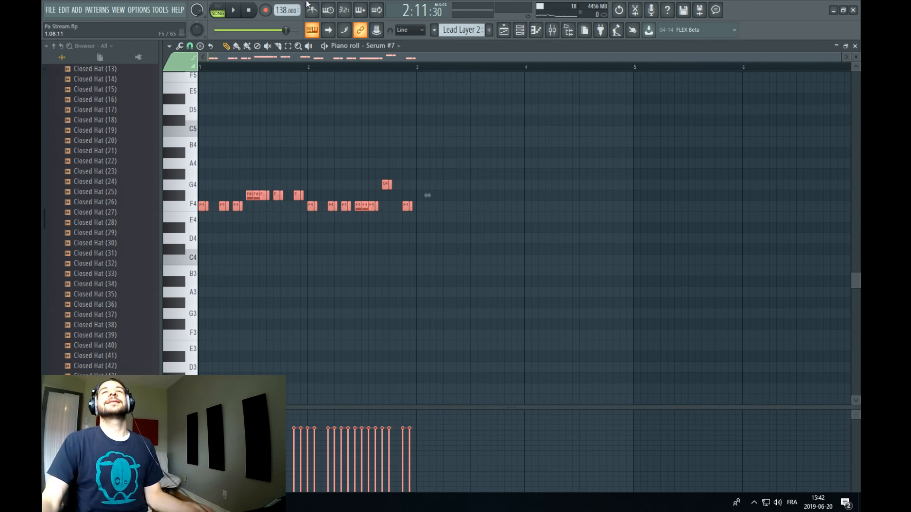
{"action": "left_click", "coordinate": [522, 31]}
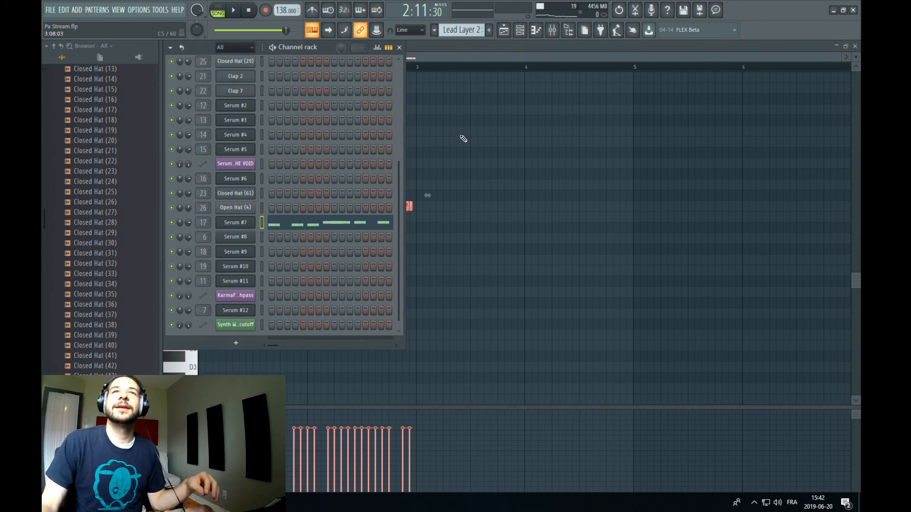
{"action": "left_click", "coordinate": [510, 36]}
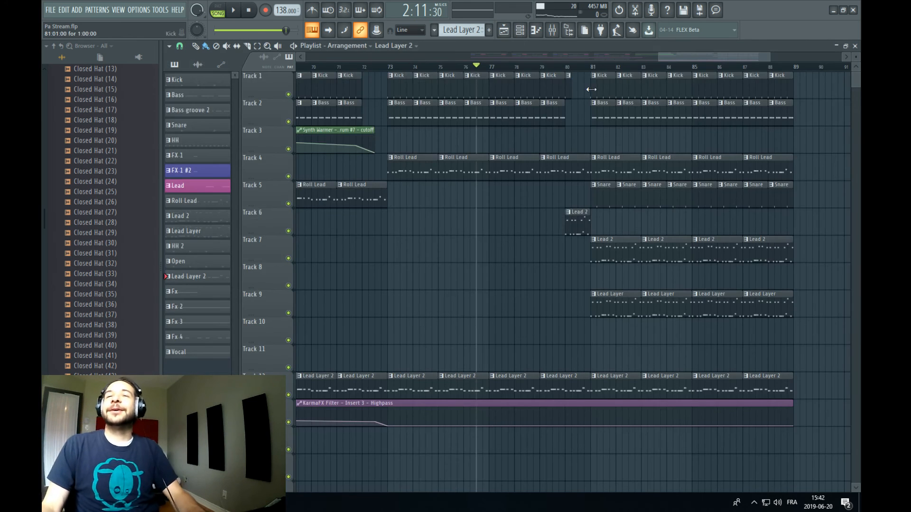
Look over the whole arrangement from bar 1 and try to place the playhead past its end, around bar 93
{"action": "scroll", "coordinate": [588, 76], "scroll_direction": "down", "scroll_amount": 10}
{"action": "scroll", "coordinate": [586, 68], "scroll_direction": "down", "scroll_amount": 6}
{"action": "scroll", "coordinate": [578, 204], "scroll_direction": "up", "scroll_amount": 8}
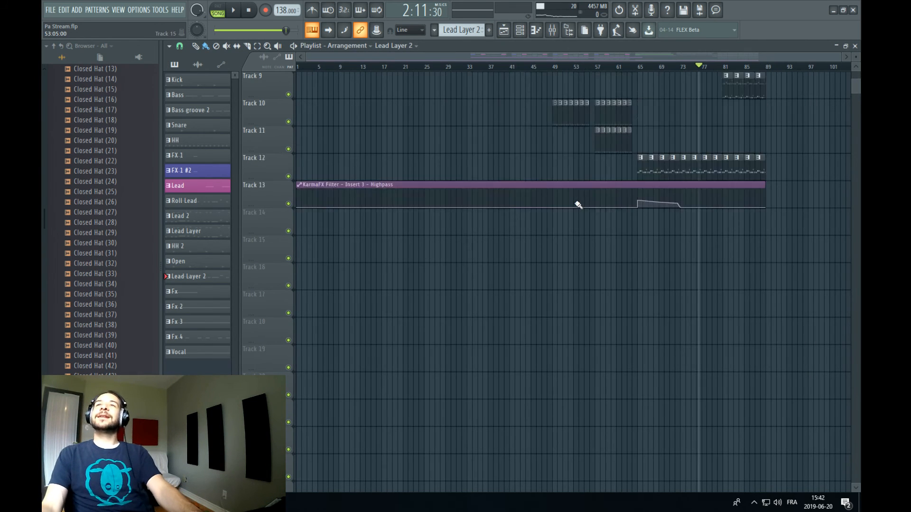
{"action": "left_click_drag", "start_coordinate": [748, 66], "coordinate": [774, 71]}
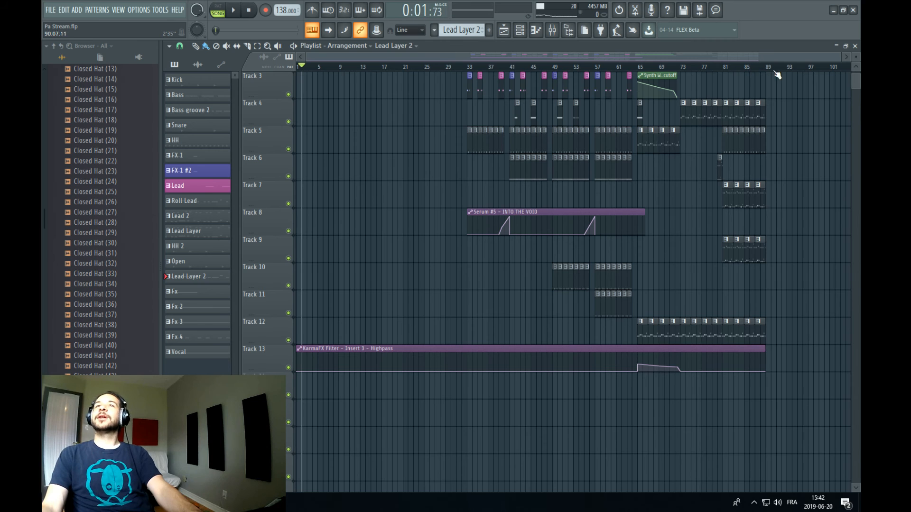
{"action": "left_click", "coordinate": [785, 69]}
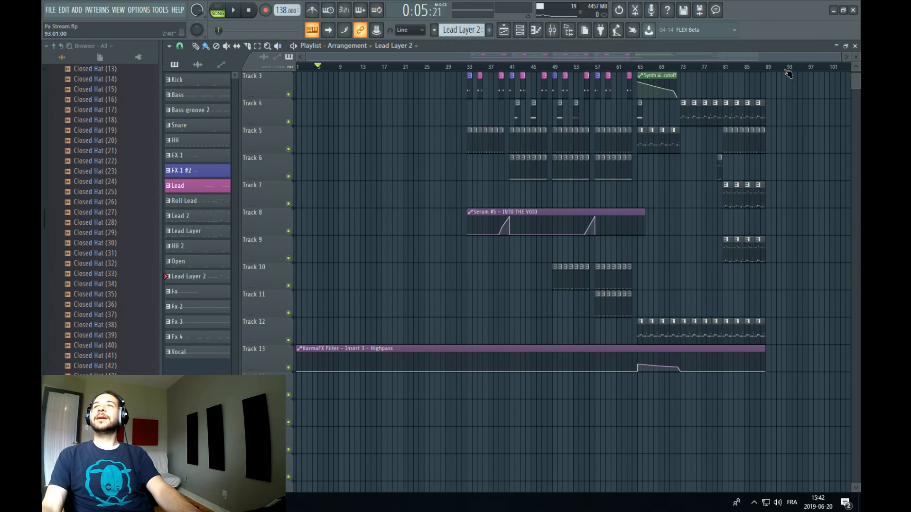
Play the arrangement from bar 73
{"action": "scroll", "coordinate": [742, 63], "scroll_direction": "up", "scroll_amount": 5}
{"action": "left_click_drag", "start_coordinate": [733, 59], "coordinate": [757, 59]}
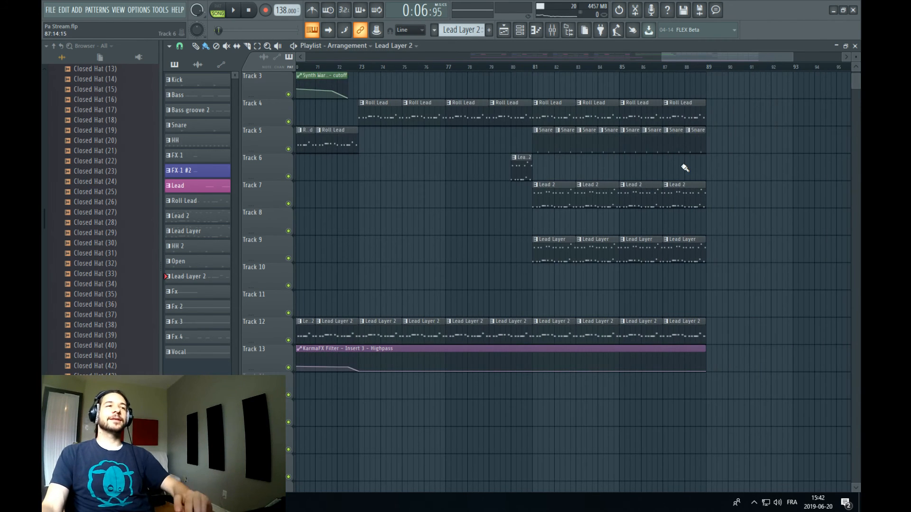
{"action": "scroll", "coordinate": [617, 118], "scroll_direction": "up", "scroll_amount": 2}
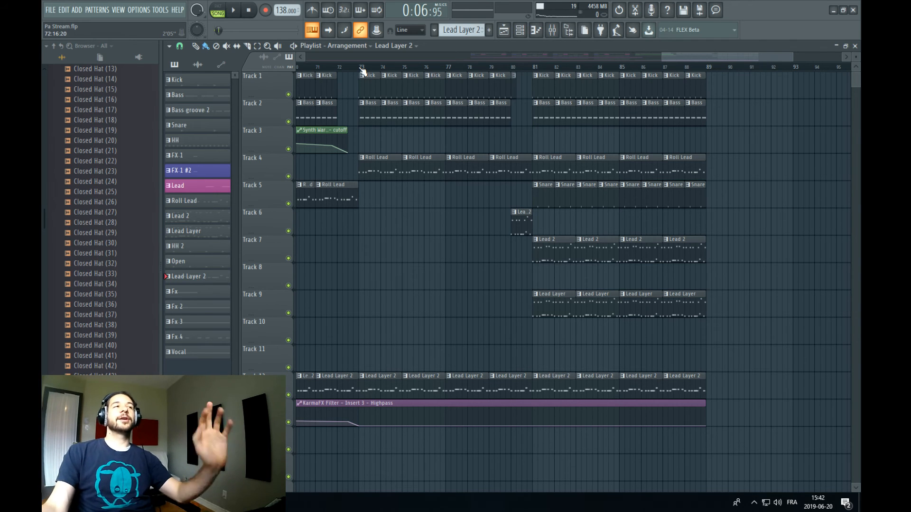
{"action": "key", "text": "space"}
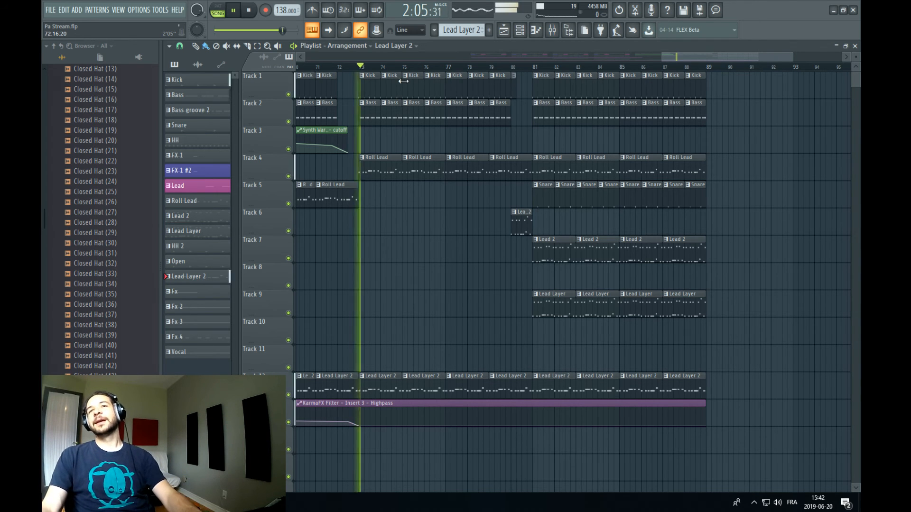
{"action": "left_click", "coordinate": [554, 336]}
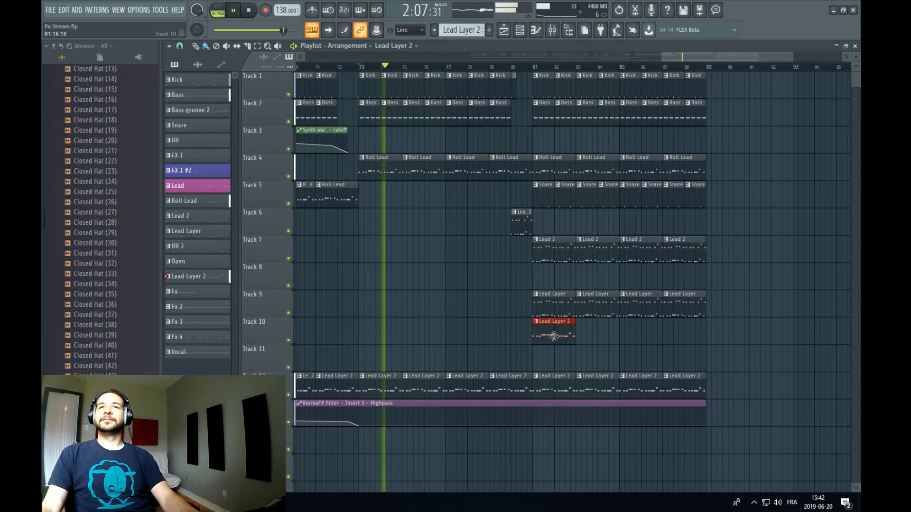
{"action": "left_click_drag", "start_coordinate": [557, 339], "coordinate": [495, 339]}
{"action": "right_click", "coordinate": [483, 321]}
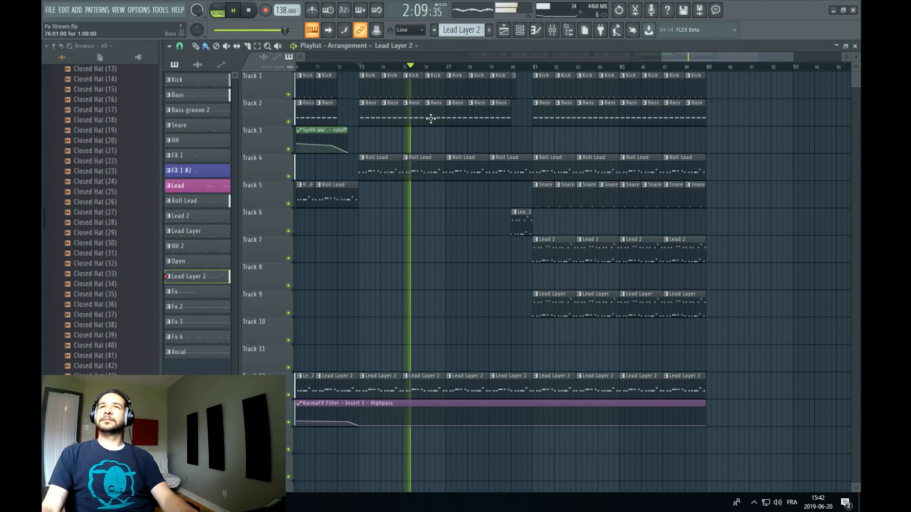
Open the Lead 2 pattern from the playlist and replace all its notes with the copied Lead Layer 2 notes
{"action": "key", "text": "space"}
{"action": "double_click", "coordinate": [548, 250]}
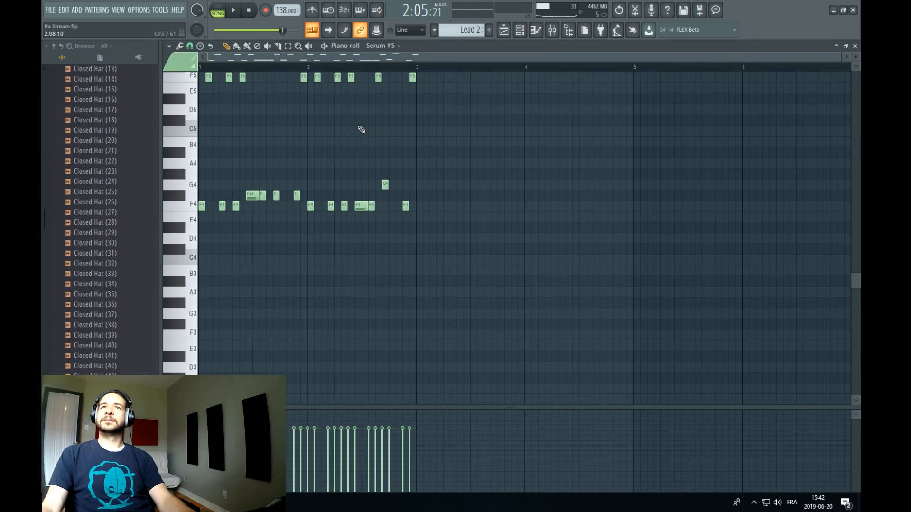
{"action": "scroll", "coordinate": [408, 90], "scroll_direction": "up", "scroll_amount": 2}
{"action": "left_click_drag", "start_coordinate": [494, 95], "coordinate": [229, 252]}
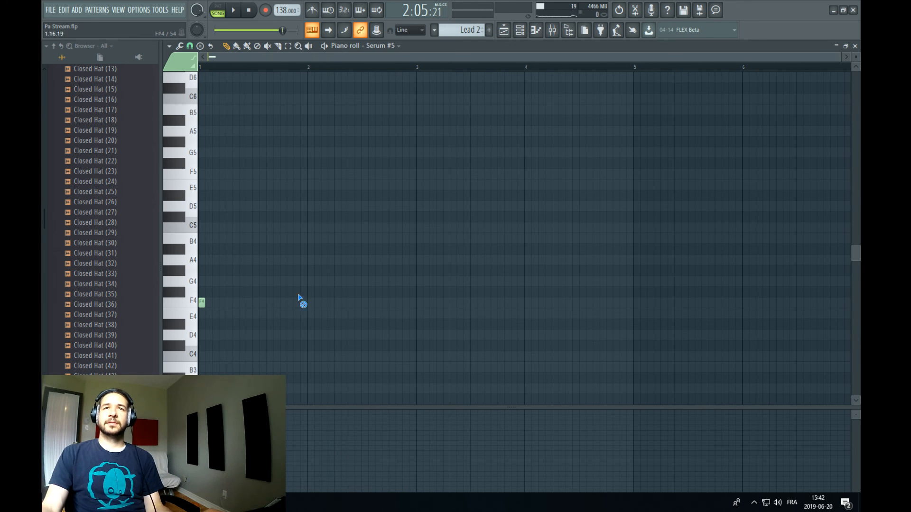
{"action": "left_click", "coordinate": [62, 11]}
{"action": "left_click", "coordinate": [90, 60]}
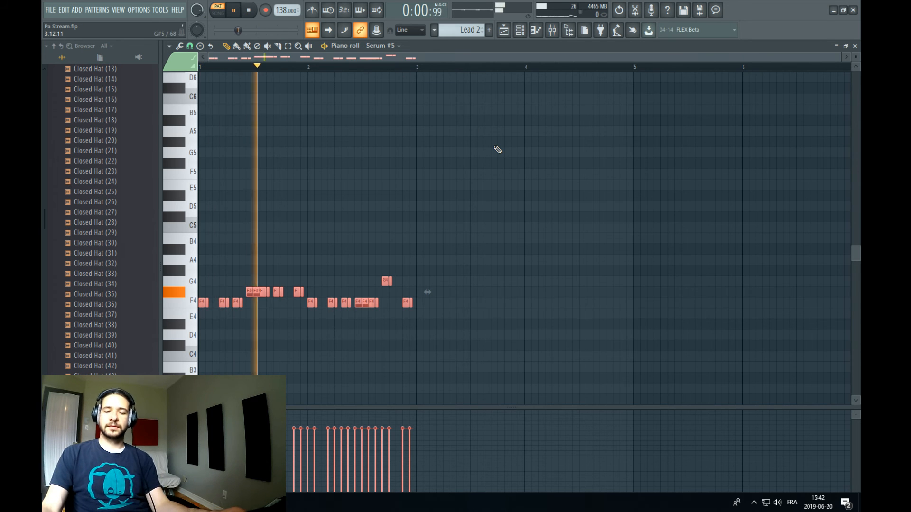
Transpose the pasted Lead 2 notes up one octave to start on F5, and play the song from bar 77 in the playlist
{"action": "scroll", "coordinate": [497, 149], "scroll_direction": "up", "scroll_amount": 1}
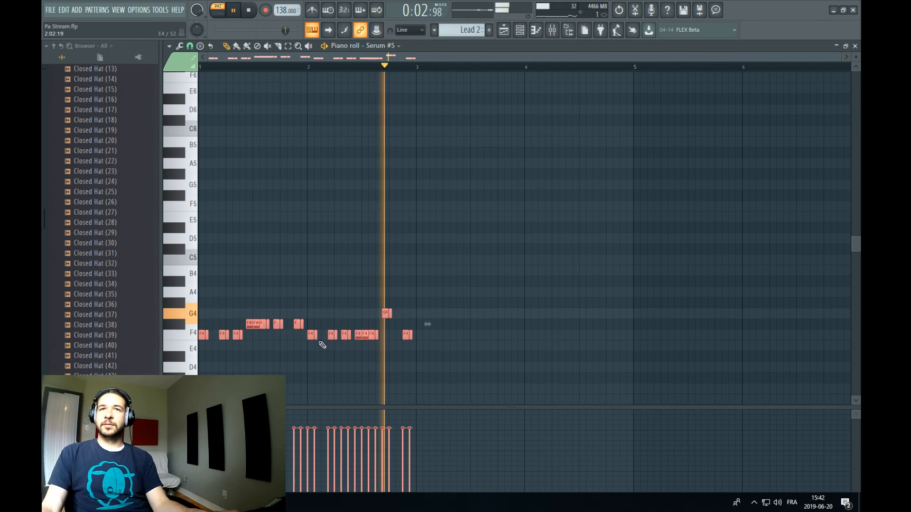
{"action": "left_click_drag", "start_coordinate": [200, 336], "coordinate": [192, 205]}
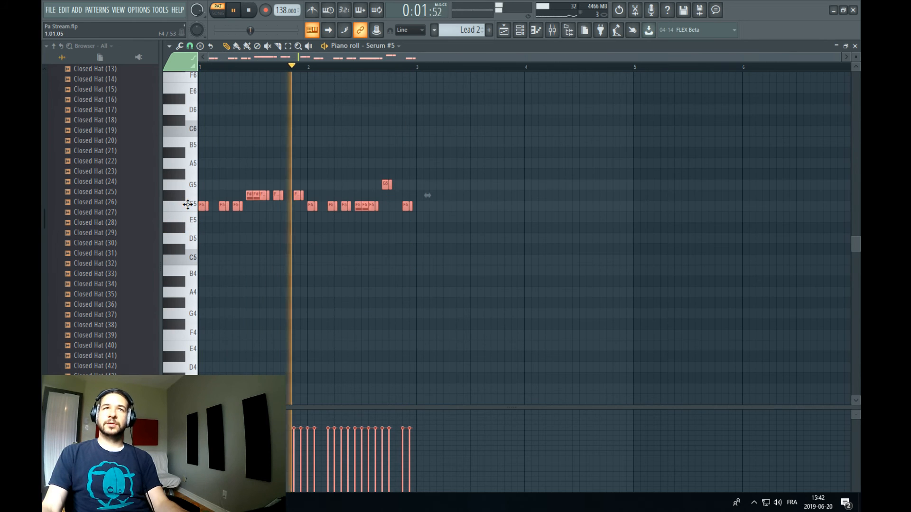
{"action": "left_click", "coordinate": [512, 30]}
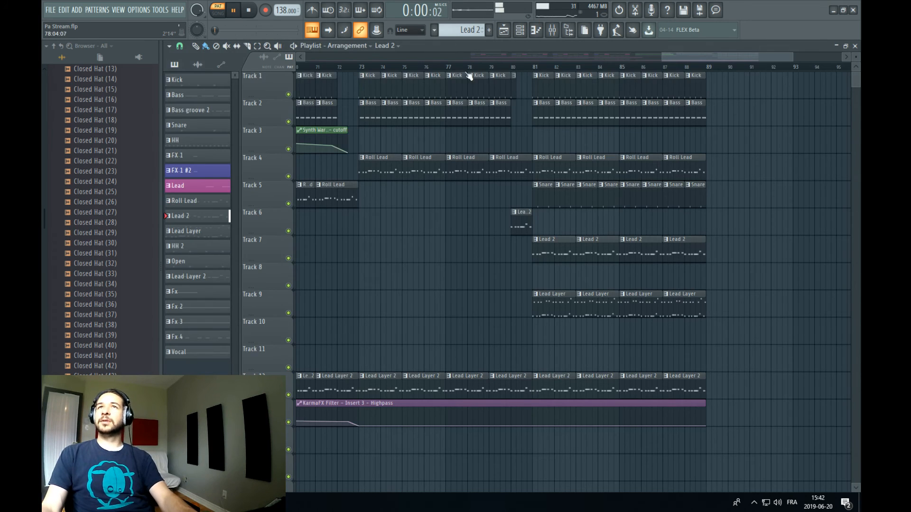
{"action": "left_click", "coordinate": [453, 66]}
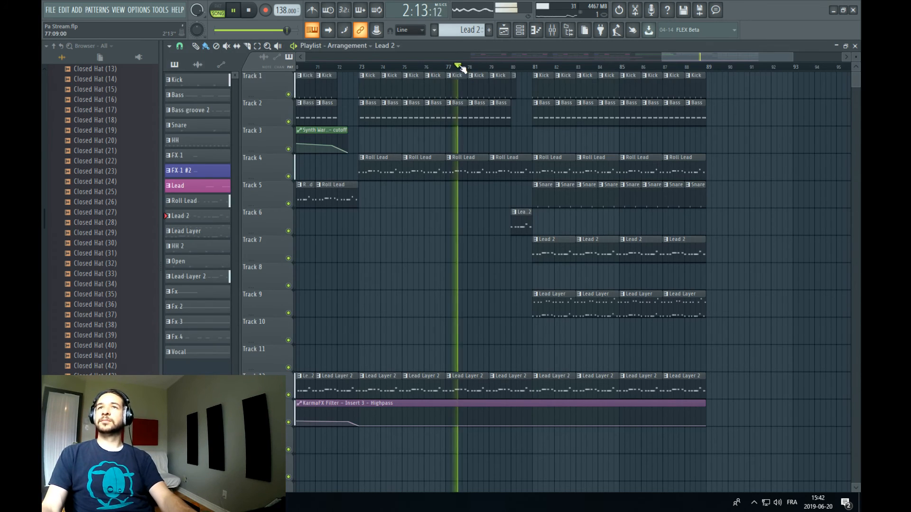
Open the Lead Layer pattern from the playlist in the piano roll and delete all its notes in both octaves
{"action": "double_click", "coordinate": [550, 306]}
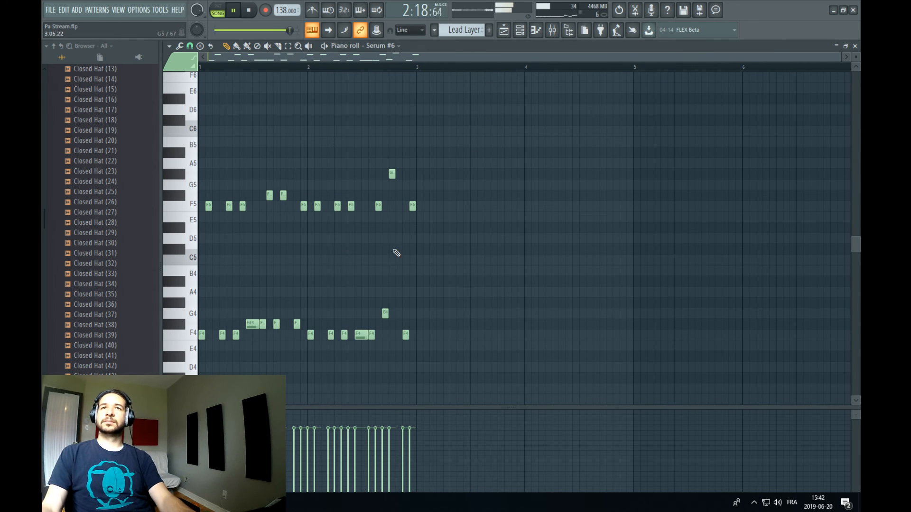
{"action": "right_click", "coordinate": [222, 336]}
{"action": "right_click", "coordinate": [236, 335]}
{"action": "right_click", "coordinate": [276, 325]}
{"action": "right_click", "coordinate": [262, 324]}
{"action": "right_click", "coordinate": [252, 324]}
{"action": "right_click", "coordinate": [202, 335]}
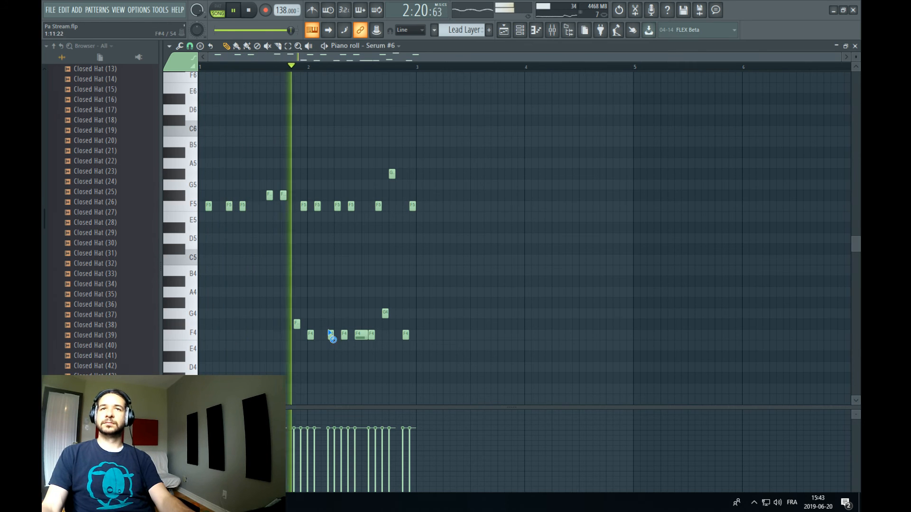
{"action": "right_click", "coordinate": [332, 336]}
{"action": "right_click", "coordinate": [344, 336]}
{"action": "right_click", "coordinate": [311, 335]}
{"action": "right_click", "coordinate": [405, 335]}
{"action": "right_click", "coordinate": [385, 313]}
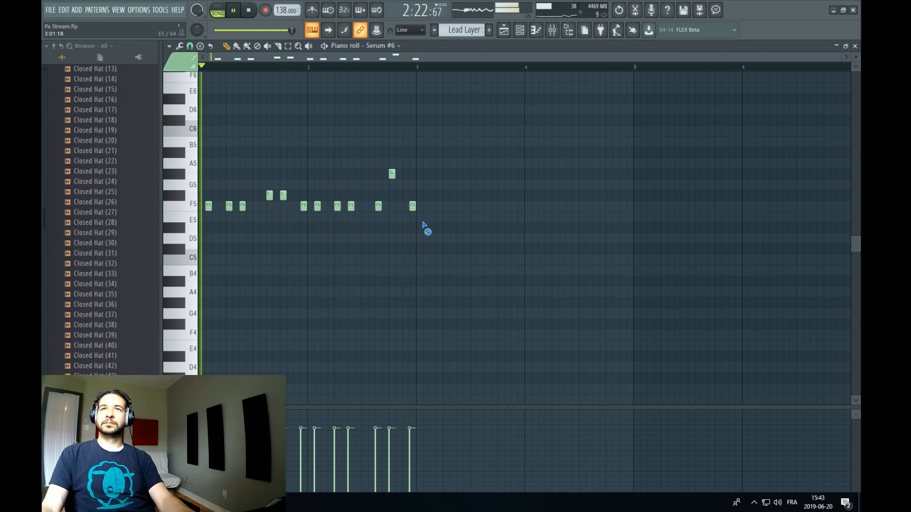
{"action": "right_click", "coordinate": [379, 206]}
{"action": "right_click", "coordinate": [351, 206]}
{"action": "right_click", "coordinate": [337, 207]}
{"action": "right_click", "coordinate": [317, 207]}
{"action": "right_click", "coordinate": [304, 206]}
{"action": "right_click", "coordinate": [210, 206]}
{"action": "right_click", "coordinate": [392, 174]}
{"action": "right_click", "coordinate": [412, 206]}
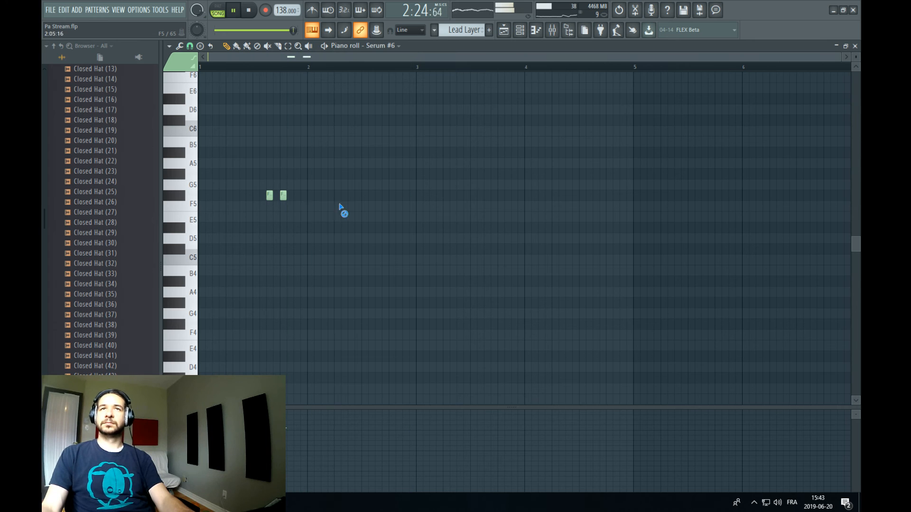
Paste the copied lead notes into the Lead Layer pattern and play the arrangement from bar 77
{"action": "left_click", "coordinate": [66, 11]}
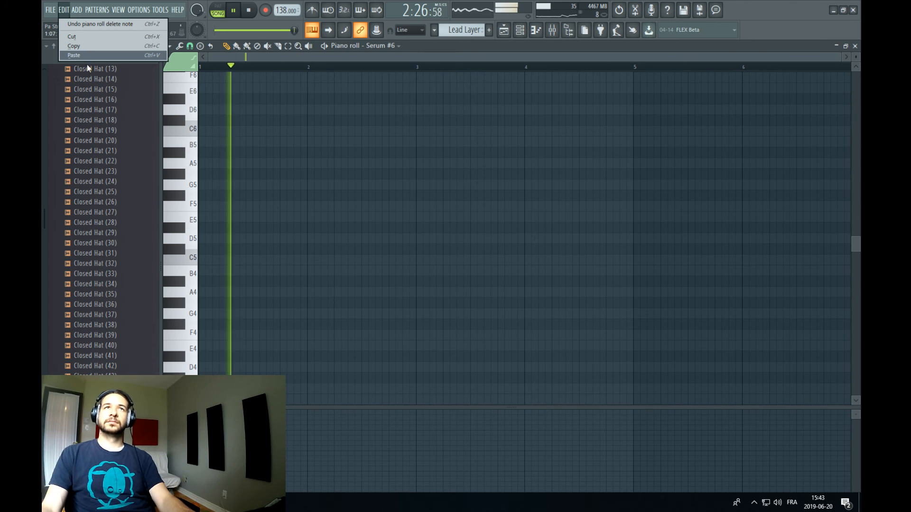
{"action": "left_click", "coordinate": [86, 56]}
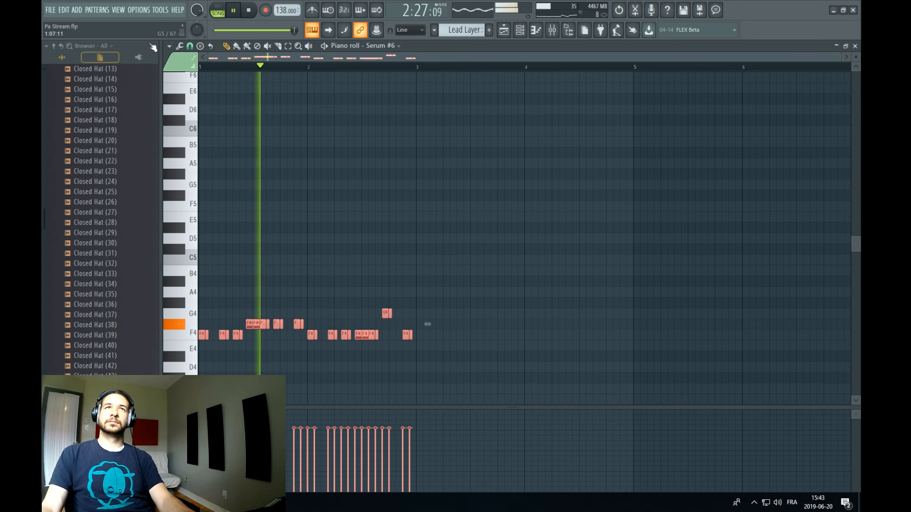
{"action": "left_click", "coordinate": [505, 32]}
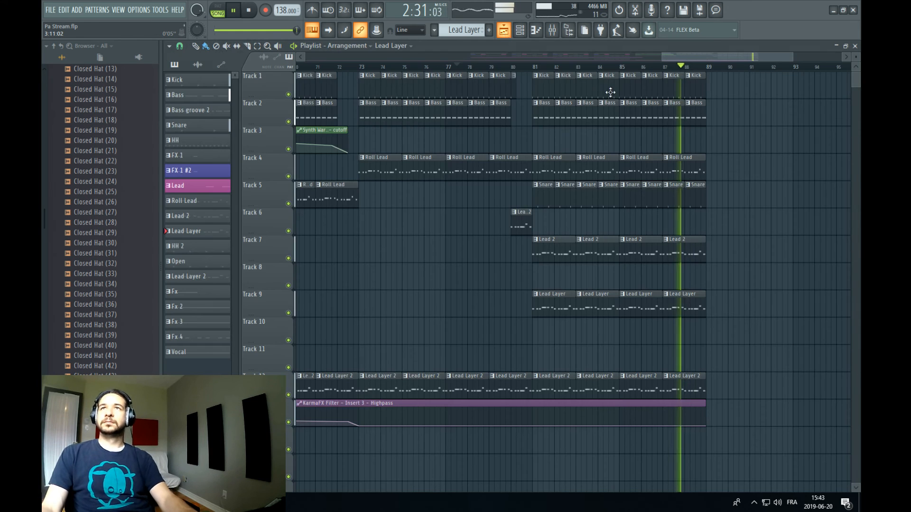
{"action": "left_click", "coordinate": [450, 66]}
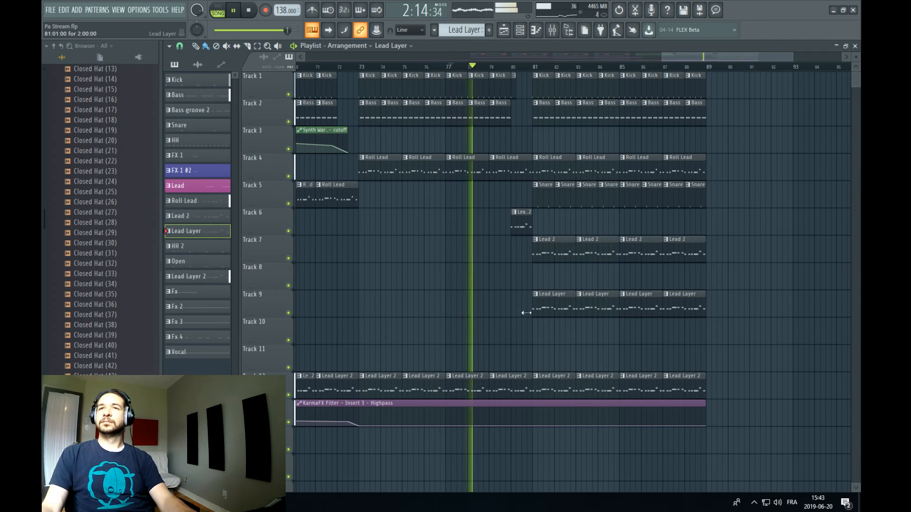
Place a one-bar Lead Layer clip at bar 80 on Track 10 and play the arrangement from bar 74
{"action": "left_click", "coordinate": [503, 335]}
{"action": "left_click_drag", "start_coordinate": [515, 339], "coordinate": [513, 333]}
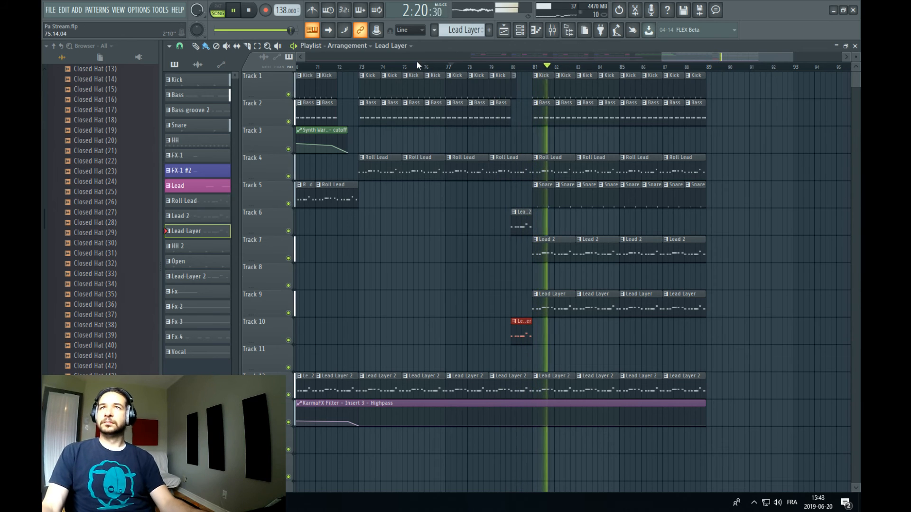
{"action": "left_click", "coordinate": [381, 67]}
Fill Track 8 with HH 2 pattern clips from bar 81 up to bar 89
{"action": "right_click", "coordinate": [457, 32]}
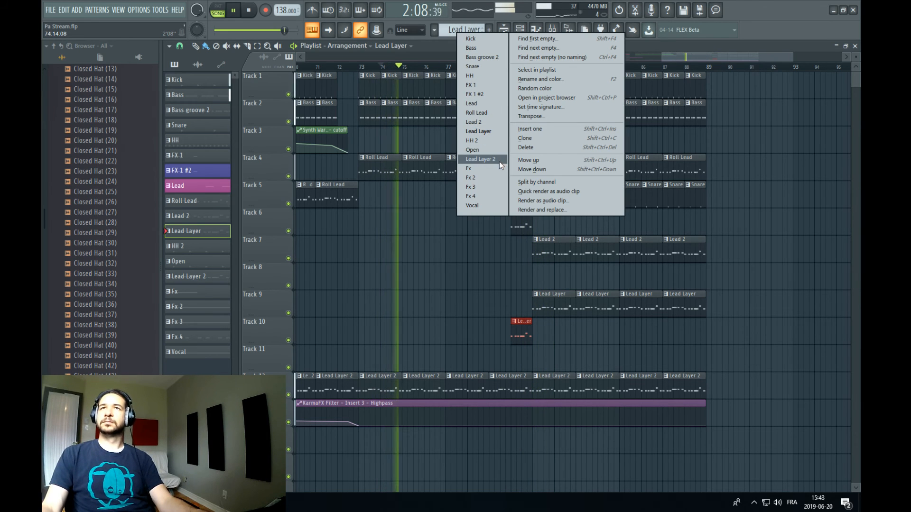
{"action": "left_click", "coordinate": [488, 141]}
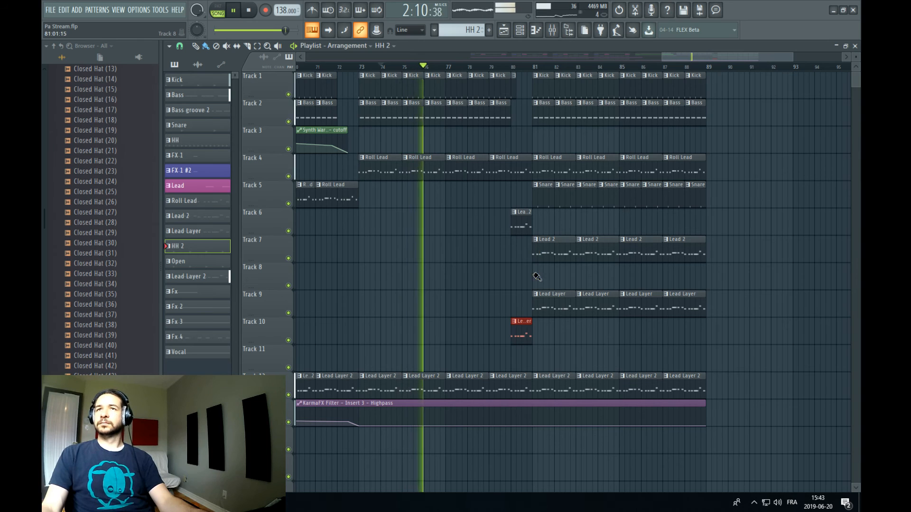
{"action": "left_click_drag", "start_coordinate": [537, 276], "coordinate": [697, 280]}
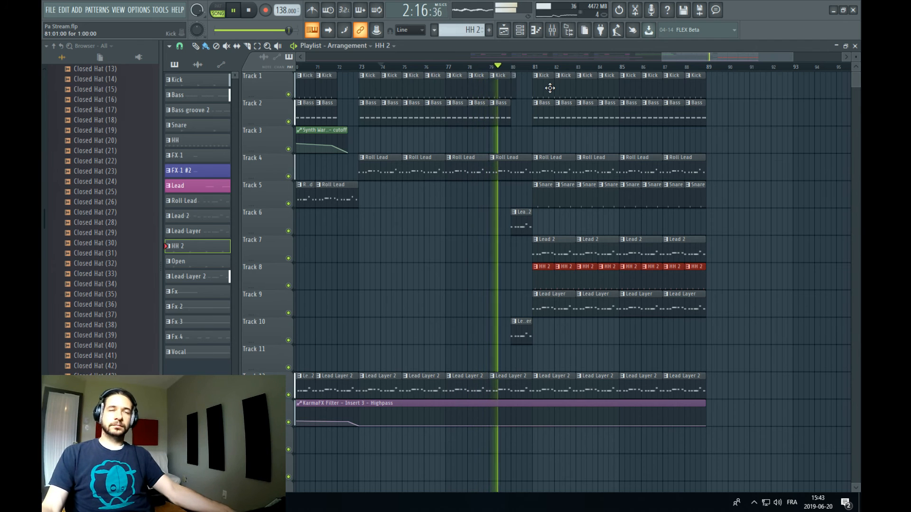
Fill Track 11 with HH pattern clips from bar 81 up to bar 89
{"action": "scroll", "coordinate": [517, 64], "scroll_direction": "up", "scroll_amount": 2}
{"action": "scroll", "coordinate": [517, 63], "scroll_direction": "left", "scroll_amount": 1}
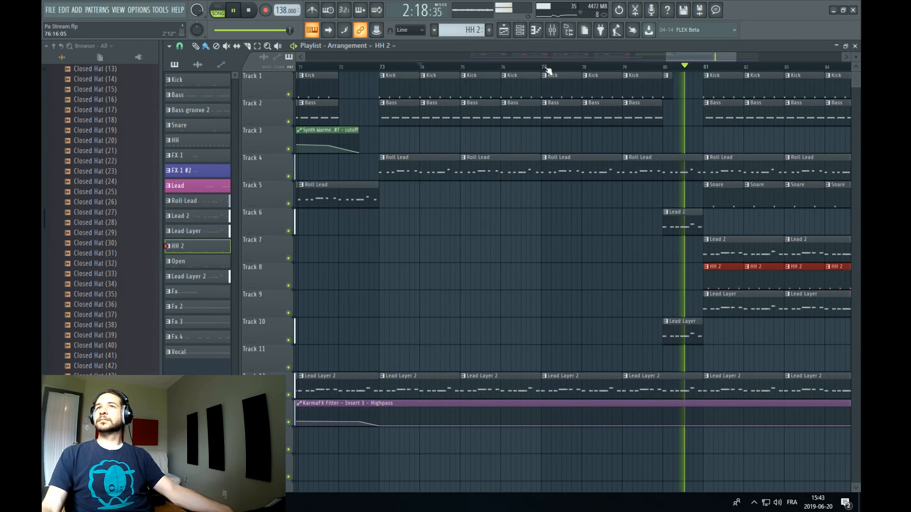
{"action": "scroll", "coordinate": [617, 72], "scroll_direction": "down", "scroll_amount": 2}
{"action": "scroll", "coordinate": [688, 62], "scroll_direction": "right", "scroll_amount": 2}
{"action": "scroll", "coordinate": [719, 103], "scroll_direction": "up", "scroll_amount": 2}
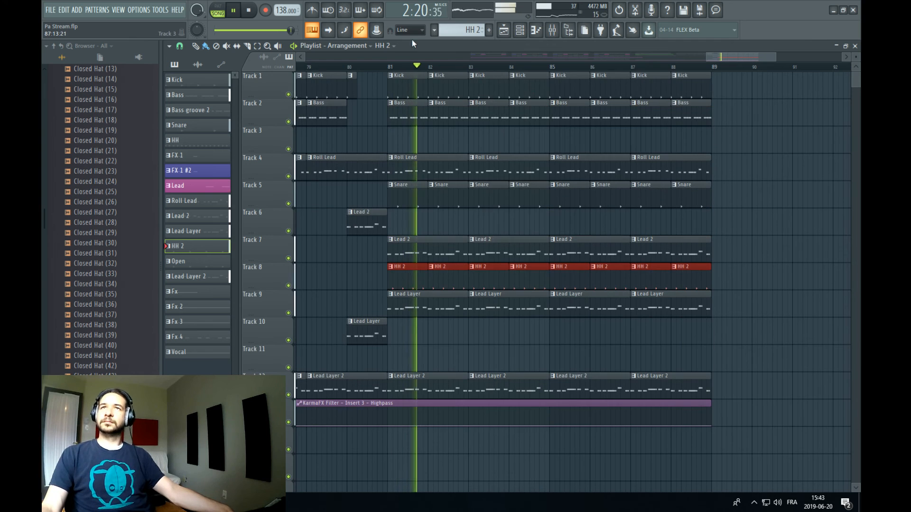
{"action": "left_click", "coordinate": [468, 29]}
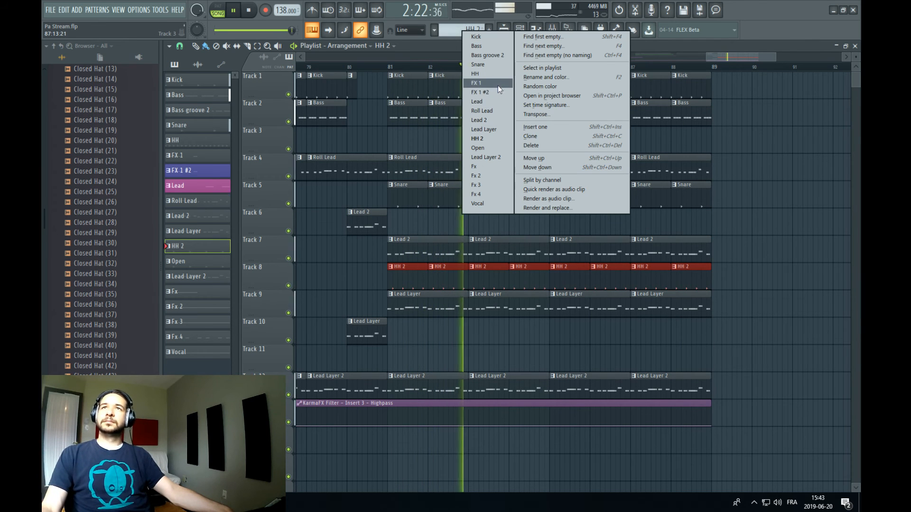
{"action": "left_click", "coordinate": [491, 74]}
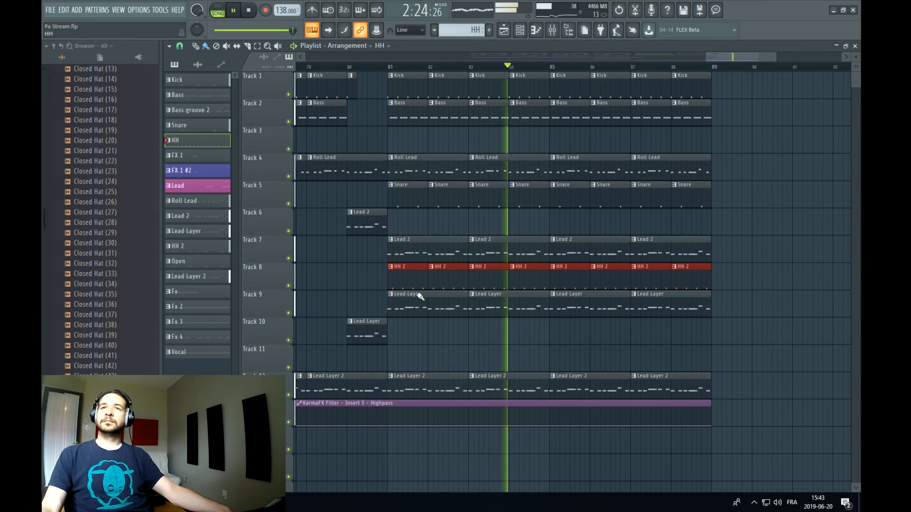
{"action": "left_click_drag", "start_coordinate": [397, 362], "coordinate": [690, 359]}
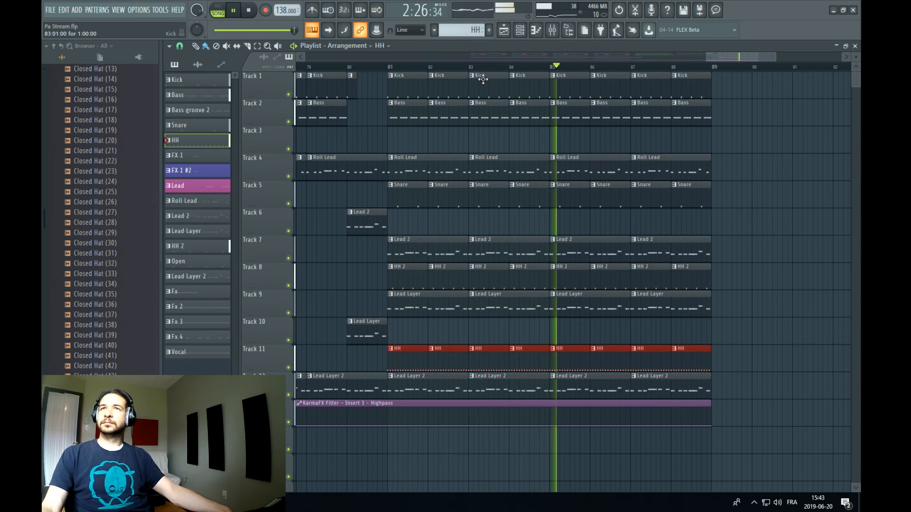
Set the song playhead near bar 72 and switch playback to pattern mode
{"action": "scroll", "coordinate": [545, 66], "scroll_direction": "down", "scroll_amount": 2}
{"action": "scroll", "coordinate": [546, 67], "scroll_direction": "down", "scroll_amount": 3}
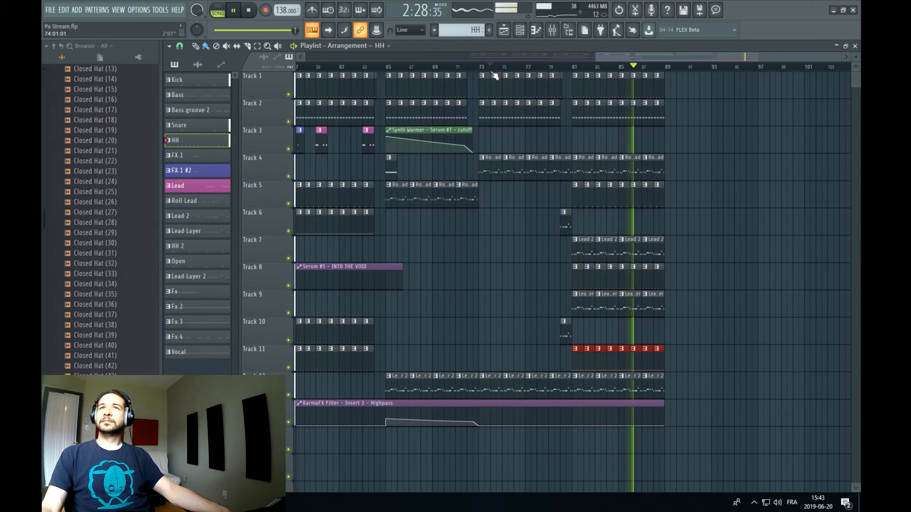
{"action": "left_click", "coordinate": [466, 66]}
{"action": "left_click", "coordinate": [218, 10]}
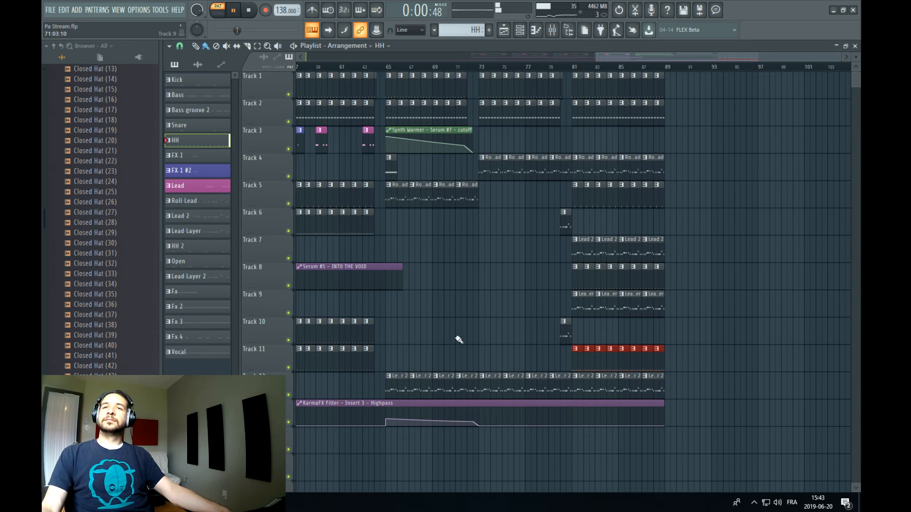
Open the Lead Layer 2 pattern and its Serum #7 synth, and play the pattern
{"action": "double_click", "coordinate": [463, 386]}
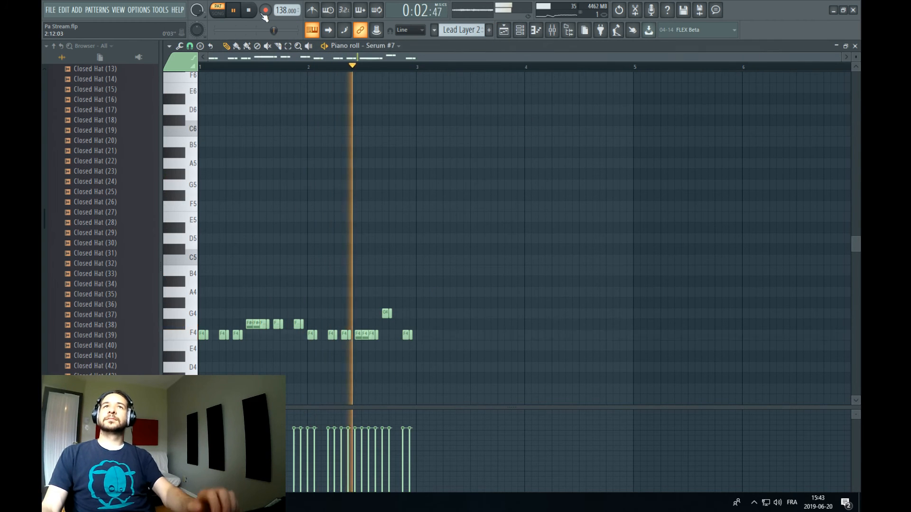
{"action": "key", "text": "space"}
{"action": "left_click", "coordinate": [522, 31]}
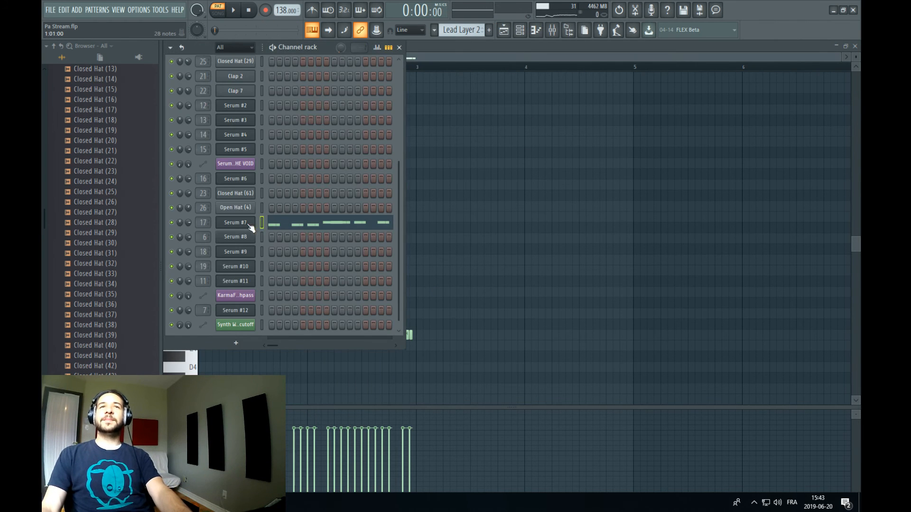
{"action": "left_click", "coordinate": [236, 223]}
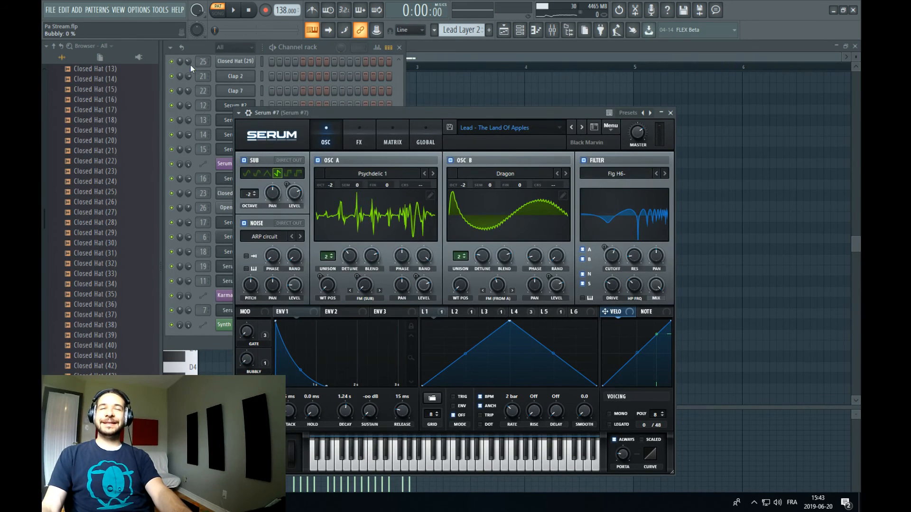
{"action": "left_click", "coordinate": [233, 10]}
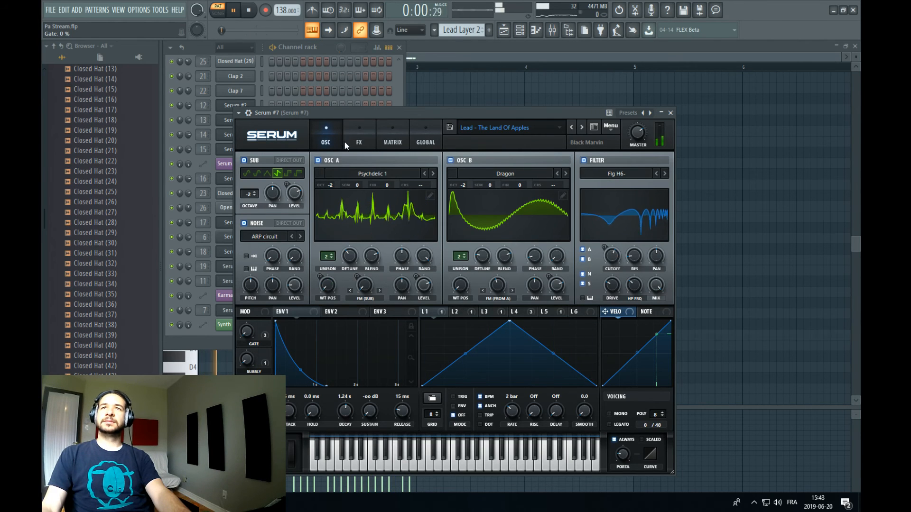
Solo the Serum #7 mixer track and add a bell cut of about -8.5 dB near 3500 Hz in its FabFilter Pro-Q 3
{"action": "key", "text": "F9"}
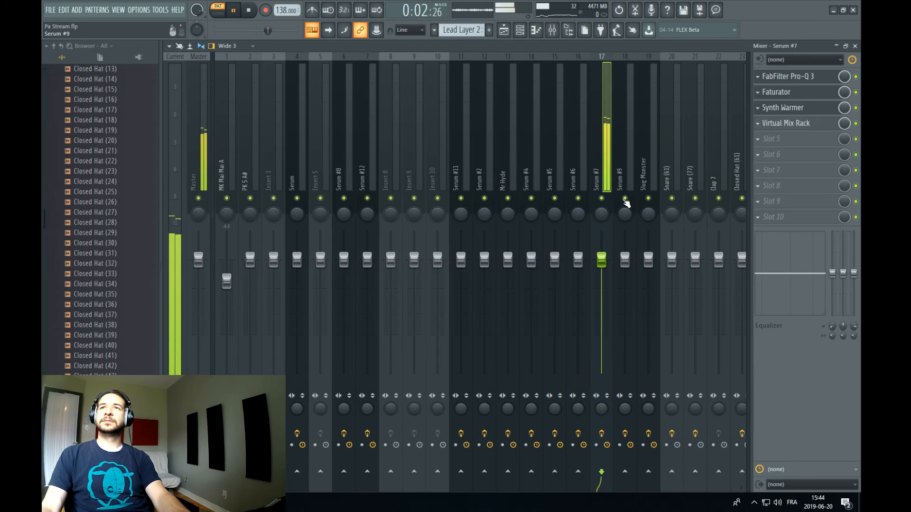
{"action": "key", "text": "alt+s"}
{"action": "left_click", "coordinate": [814, 79]}
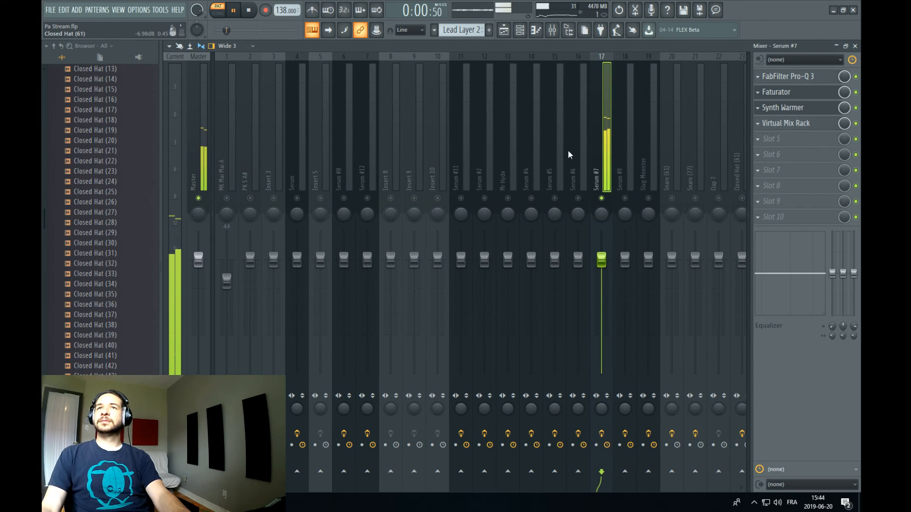
{"action": "left_click_drag", "start_coordinate": [447, 195], "coordinate": [477, 248]}
{"action": "scroll", "coordinate": [474, 239], "scroll_direction": "up", "scroll_amount": 5}
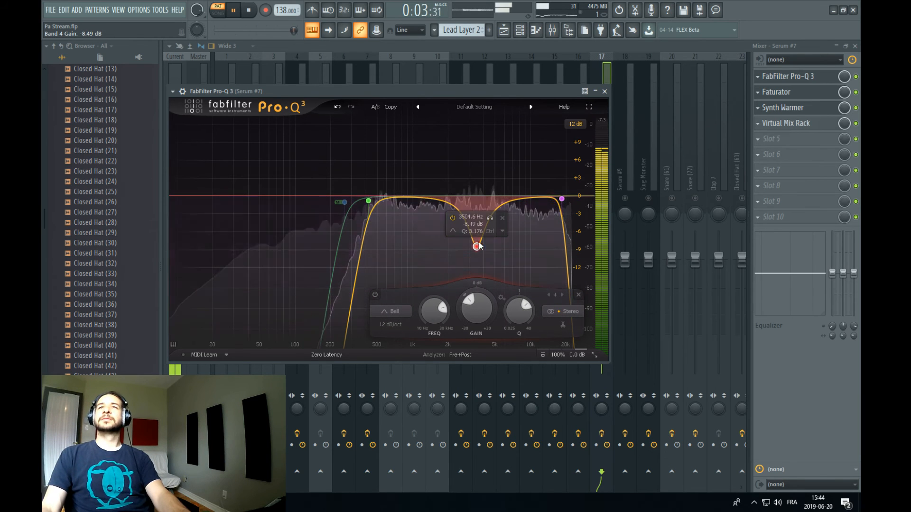
Raise the frequency of the low-end band in Serum #7's Pro-Q 3, close the EQ and unsolo the track
{"action": "left_click_drag", "start_coordinate": [344, 202], "coordinate": [369, 206]}
{"action": "left_click", "coordinate": [604, 91]}
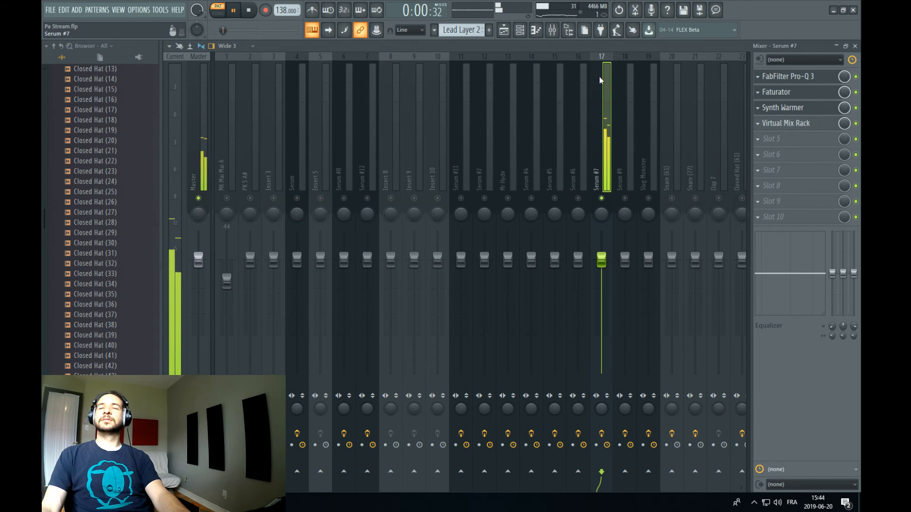
{"action": "right_click", "coordinate": [602, 198]}
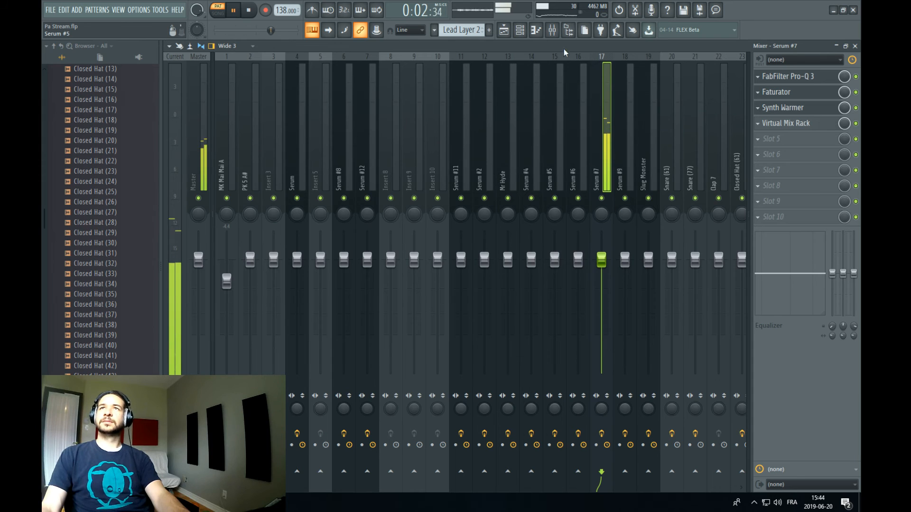
Return to the playlist, play the song from near bar 75 and save the project
{"action": "left_click", "coordinate": [507, 34]}
{"action": "left_click", "coordinate": [509, 67]}
{"action": "scroll", "coordinate": [511, 68], "scroll_direction": "down", "scroll_amount": 3}
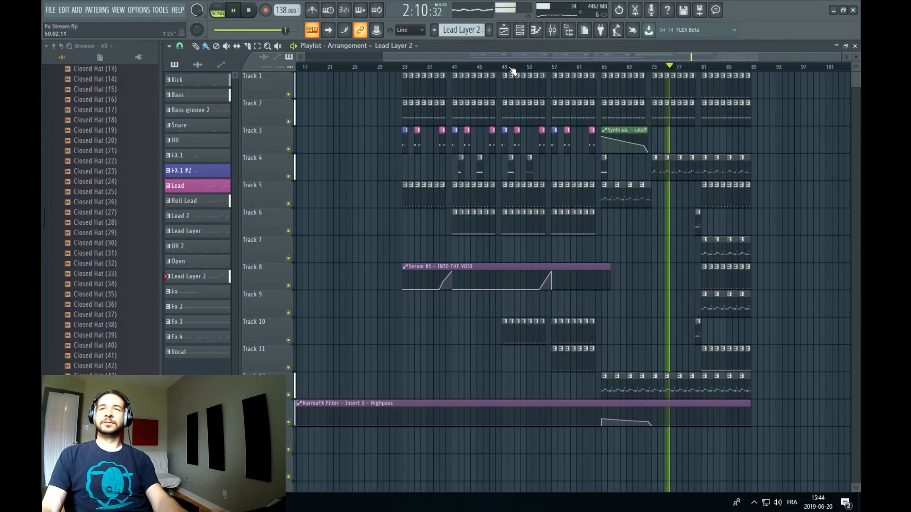
{"action": "left_click", "coordinate": [50, 10]}
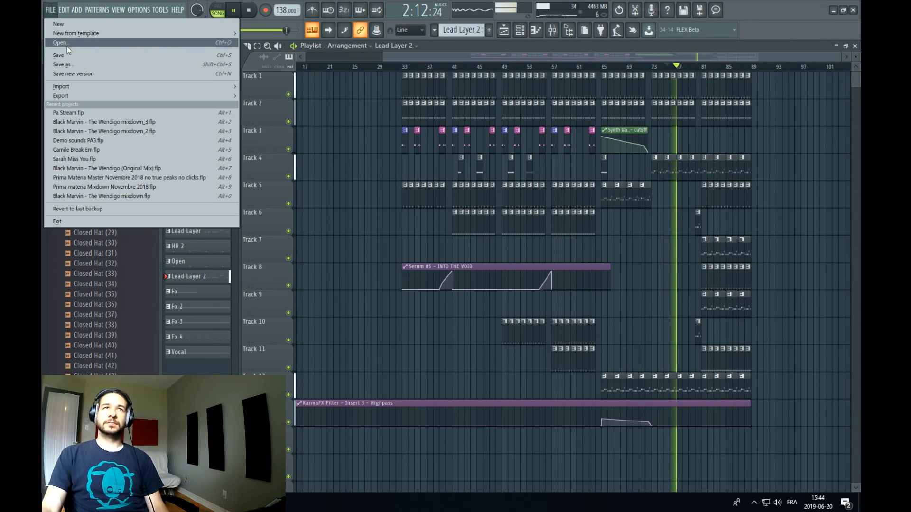
{"action": "left_click", "coordinate": [69, 55]}
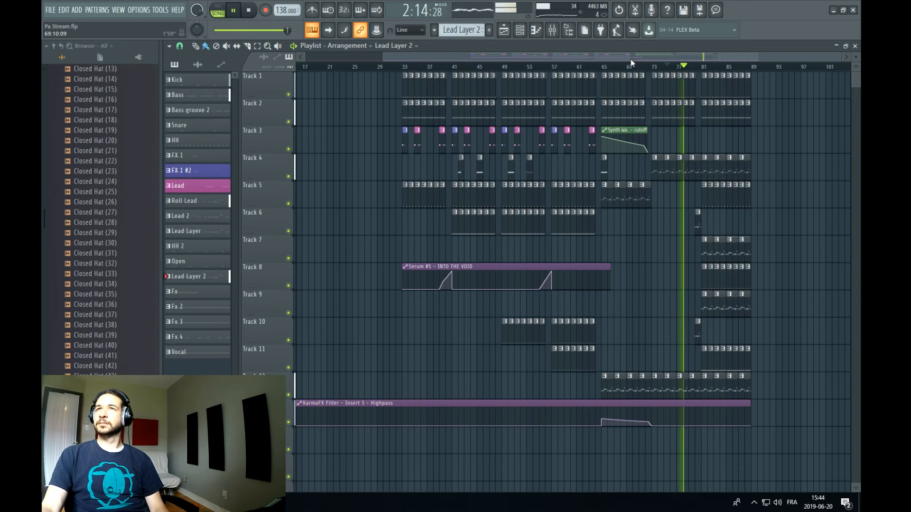
Play the song from bar 62 and listen through the Roll Lead and Lead Layer 2 section
{"action": "left_click_drag", "start_coordinate": [622, 65], "coordinate": [518, 68]}
{"action": "left_click", "coordinate": [481, 67]}
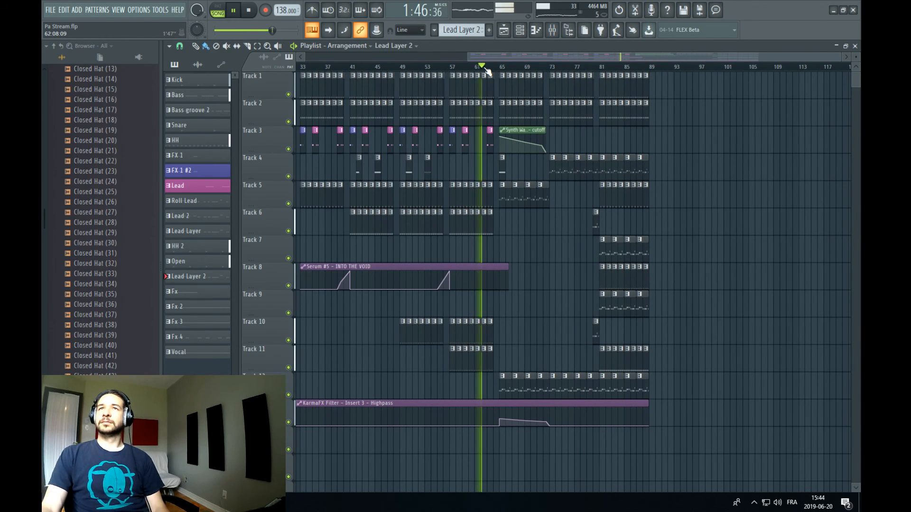
{"action": "key", "text": "space"}
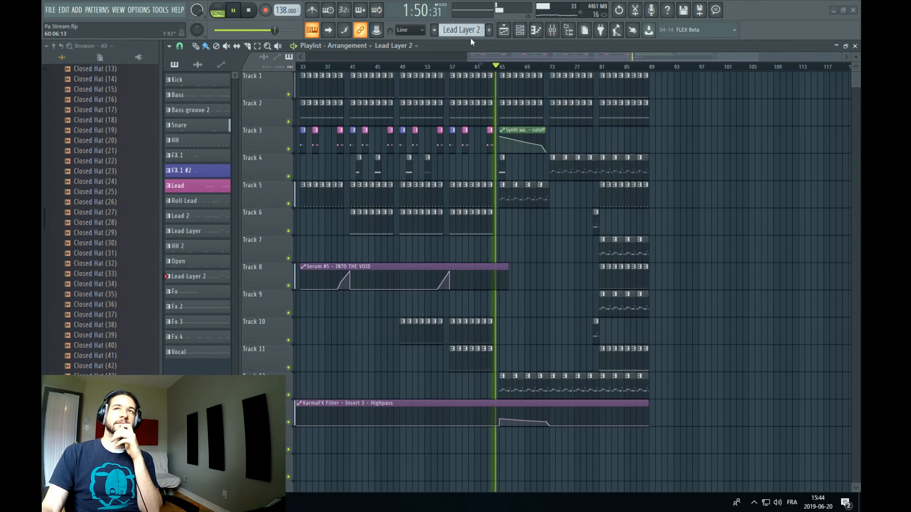
{"action": "left_click_drag", "start_coordinate": [606, 57], "coordinate": [514, 59]}
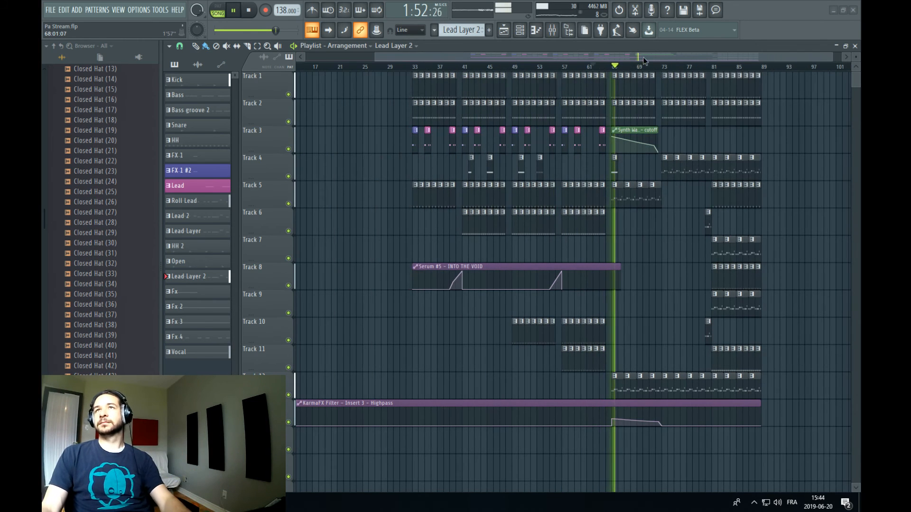
{"action": "left_click_drag", "start_coordinate": [638, 58], "coordinate": [747, 72]}
{"action": "scroll", "coordinate": [543, 67], "scroll_direction": "up", "scroll_amount": 4}
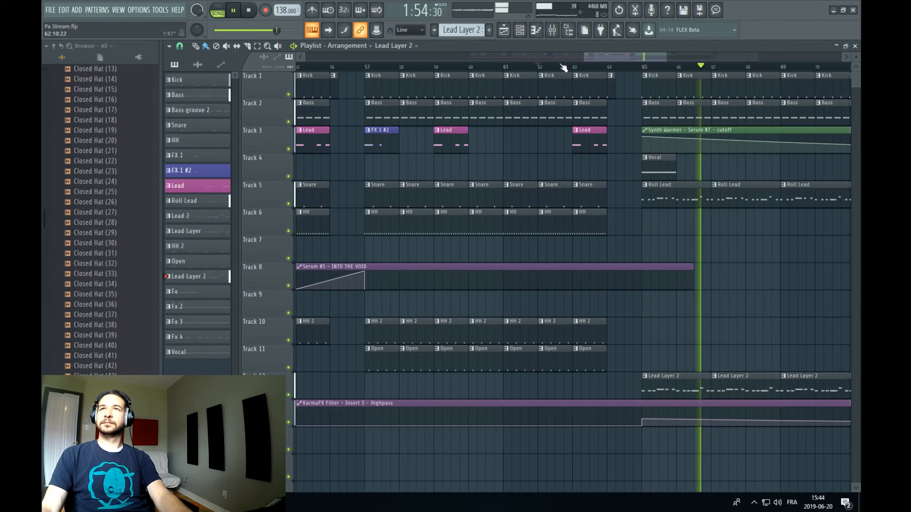
{"action": "left_click_drag", "start_coordinate": [638, 57], "coordinate": [666, 55]}
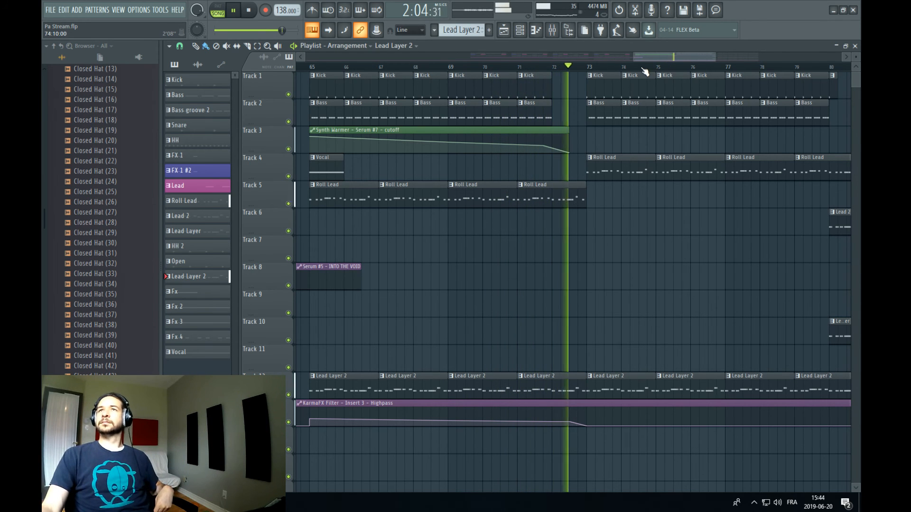
{"action": "left_click_drag", "start_coordinate": [660, 58], "coordinate": [683, 58]}
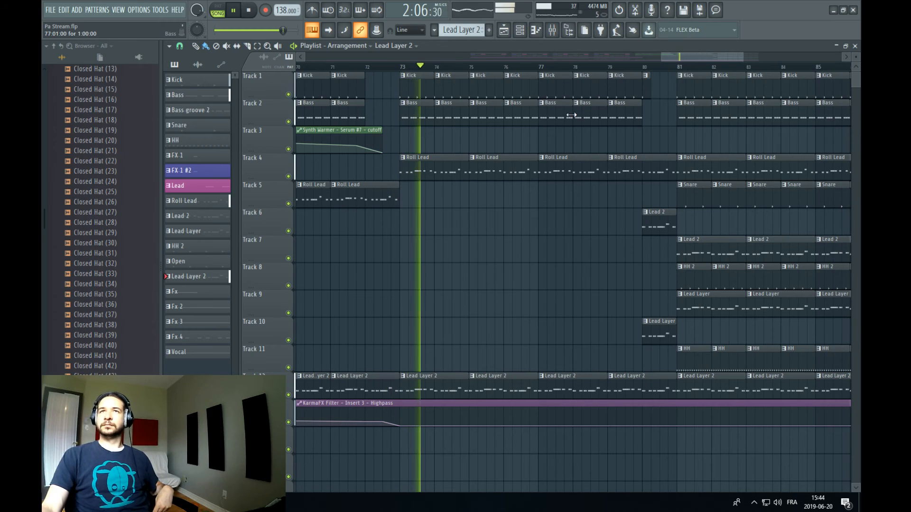
{"action": "scroll", "coordinate": [451, 67], "scroll_direction": "down", "scroll_amount": 3}
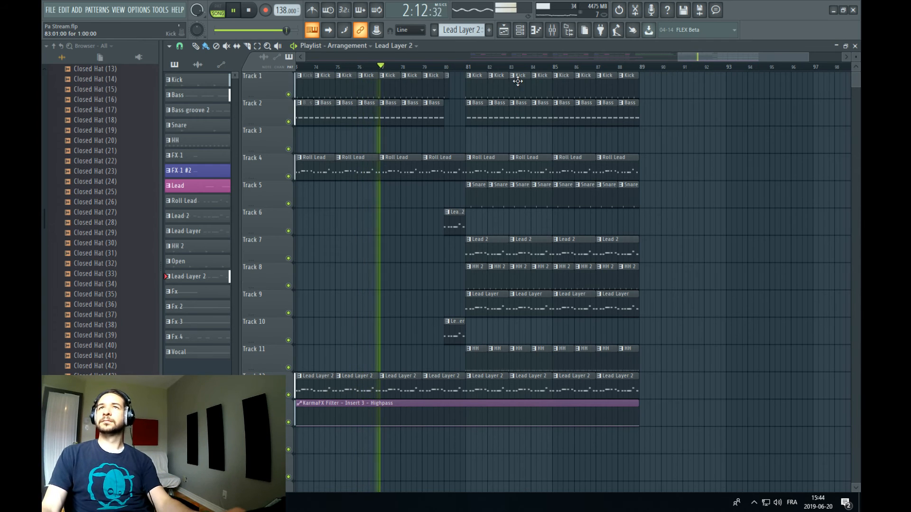
Check the Lead 2 pattern's notes in the piano roll and keep listening through the bar 81–89 section
{"action": "double_click", "coordinate": [489, 251]}
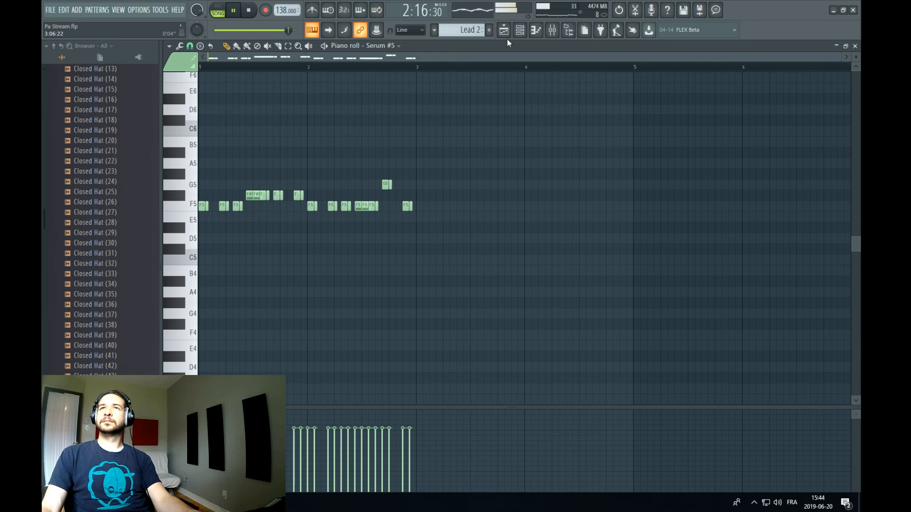
{"action": "left_click", "coordinate": [504, 30]}
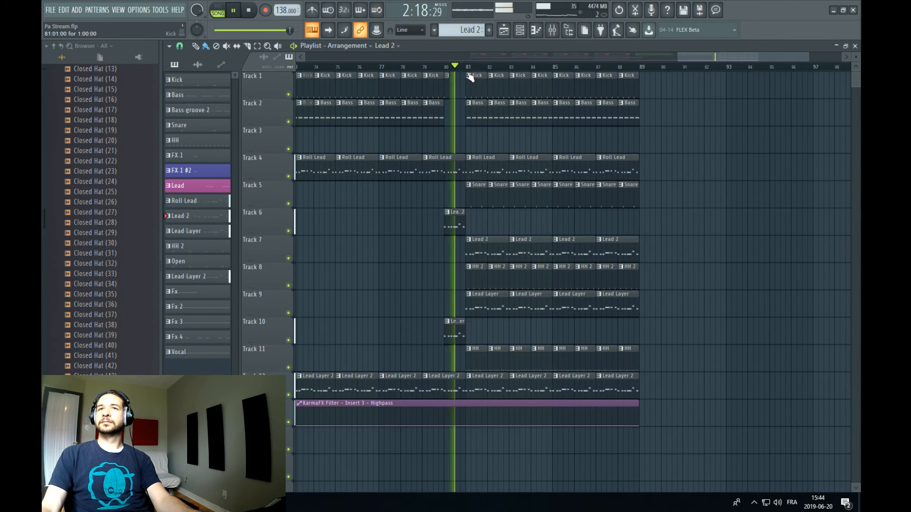
{"action": "scroll", "coordinate": [471, 70], "scroll_direction": "down", "scroll_amount": 3}
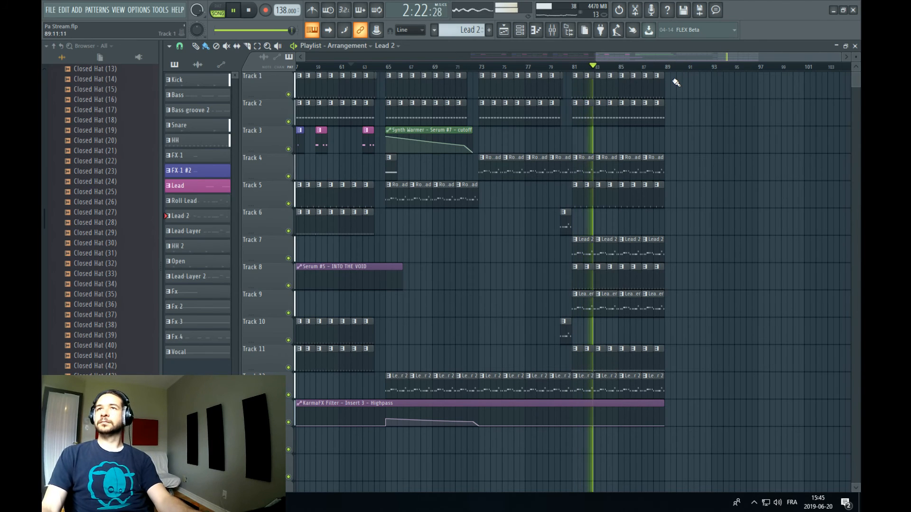
{"action": "left_click_drag", "start_coordinate": [672, 56], "coordinate": [707, 56]}
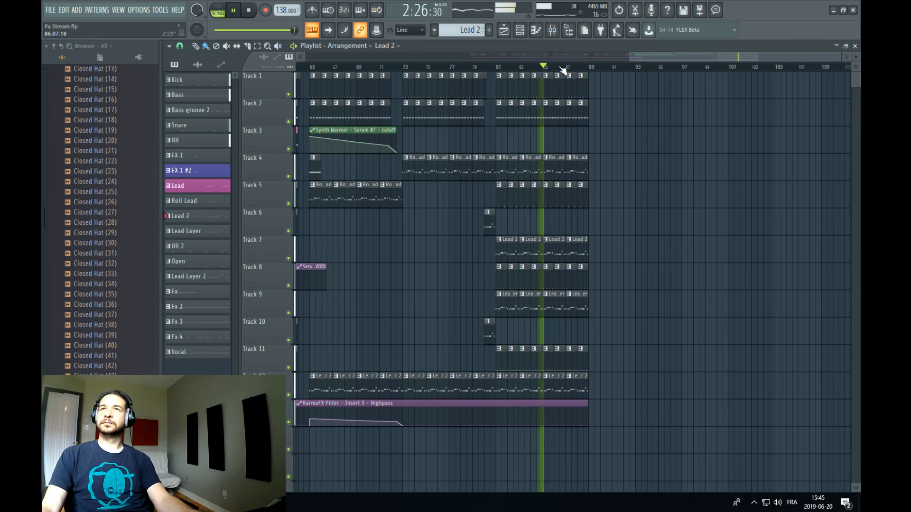
Raise the high note pair near the end of the Lead Layer 2 pattern to G#4 and play the pattern alone
{"action": "scroll", "coordinate": [563, 70], "scroll_direction": "up", "scroll_amount": 6}
{"action": "left_click", "coordinate": [533, 385]}
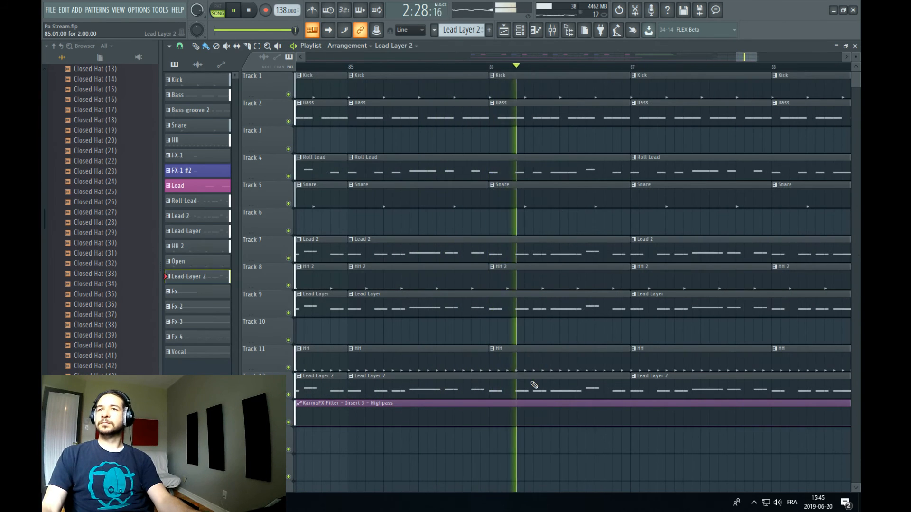
{"action": "double_click", "coordinate": [534, 385]}
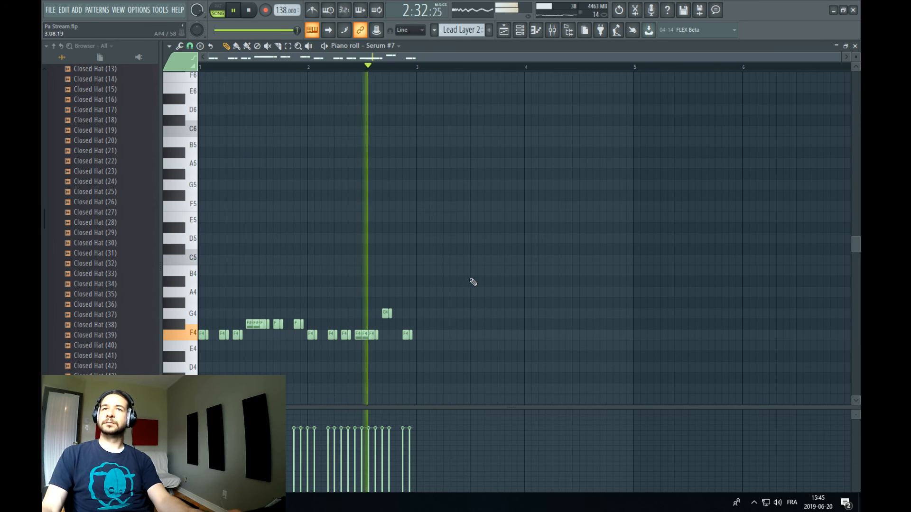
{"action": "left_click_drag", "start_coordinate": [473, 282], "coordinate": [384, 315]}
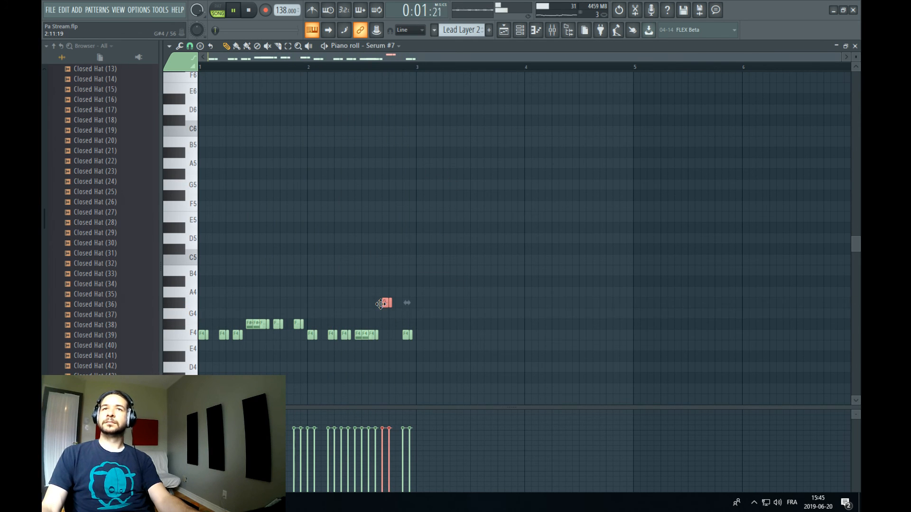
{"action": "left_click", "coordinate": [214, 12]}
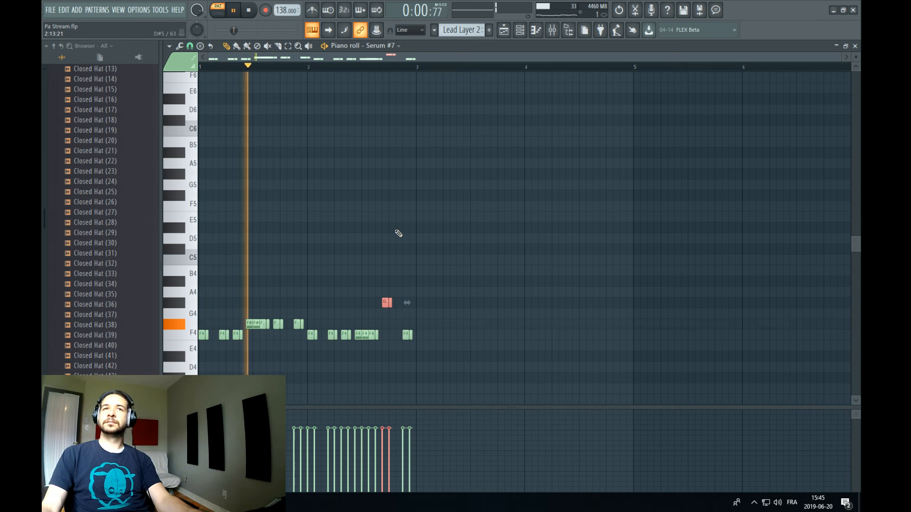
Listen to the song from bar 86, switch back to pattern mode and stop playback
{"action": "left_click", "coordinate": [510, 30]}
{"action": "left_click", "coordinate": [503, 68]}
{"action": "scroll", "coordinate": [502, 69], "scroll_direction": "down", "scroll_amount": 2}
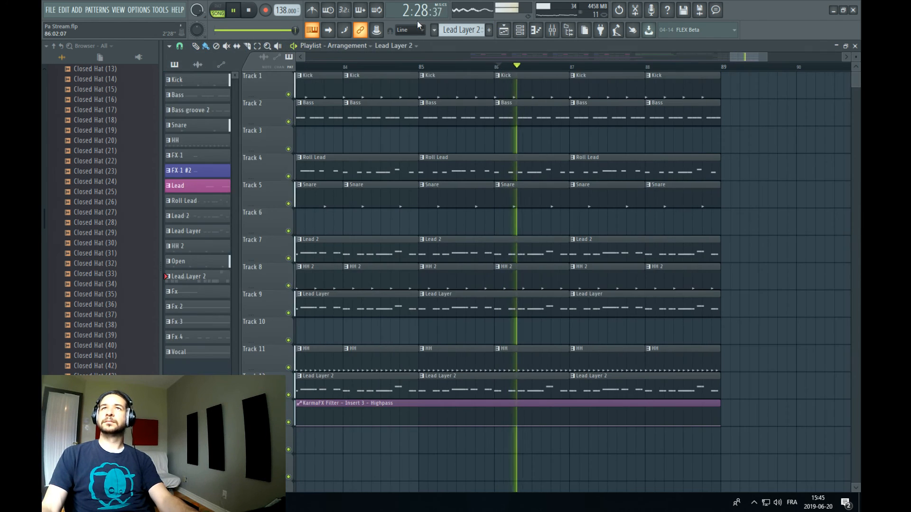
{"action": "left_click", "coordinate": [218, 12]}
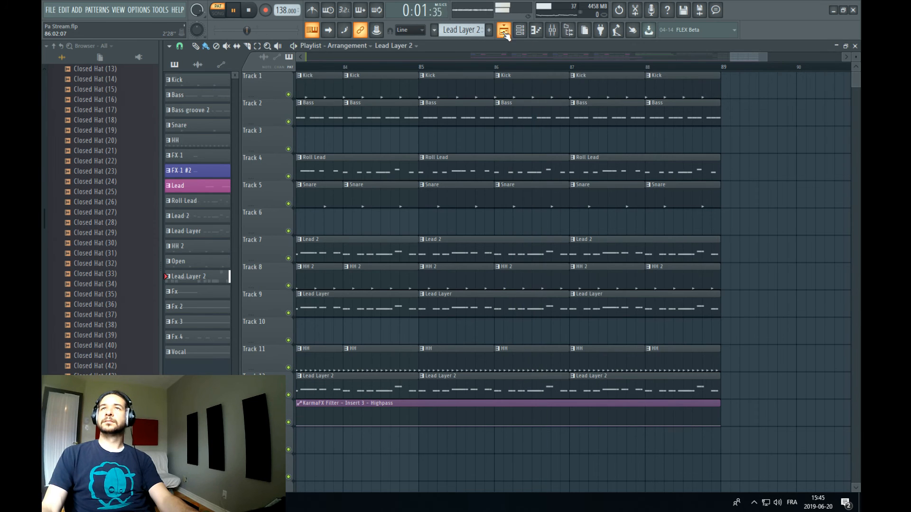
{"action": "left_click", "coordinate": [465, 30]}
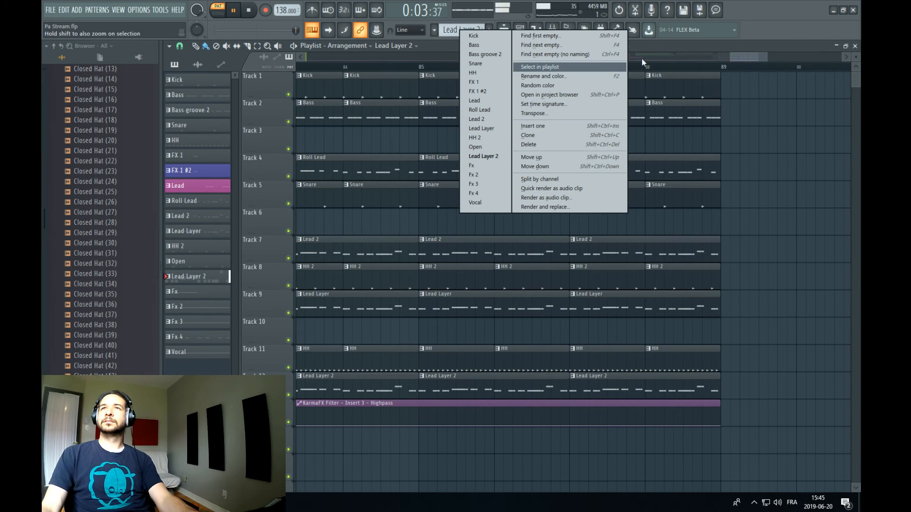
{"action": "left_click", "coordinate": [738, 62]}
{"action": "key", "text": "space"}
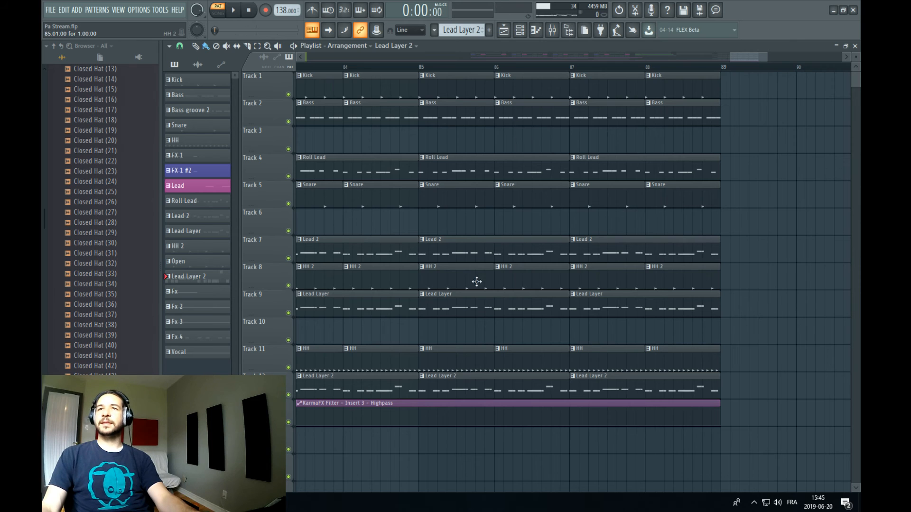
Raise the high note pair near the end of the Lead 2 pattern to G#5
{"action": "double_click", "coordinate": [497, 253]}
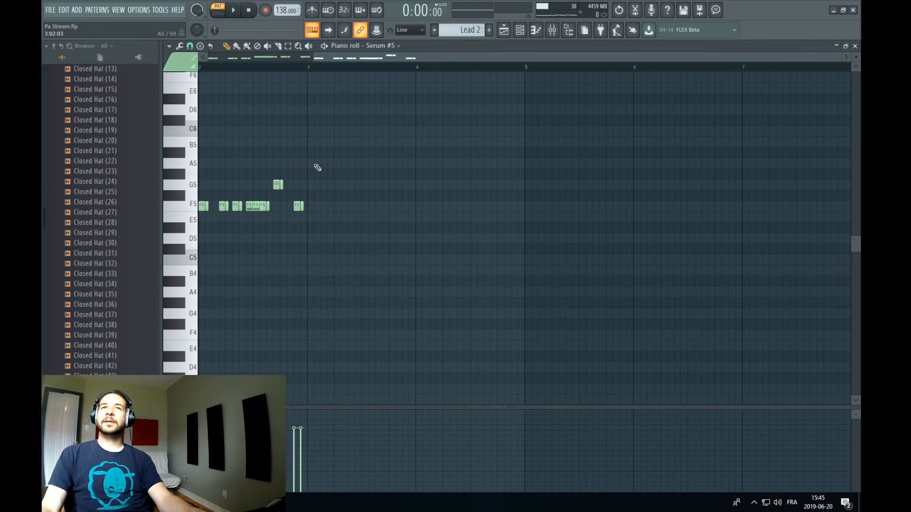
{"action": "left_click_drag", "start_coordinate": [341, 148], "coordinate": [275, 186]}
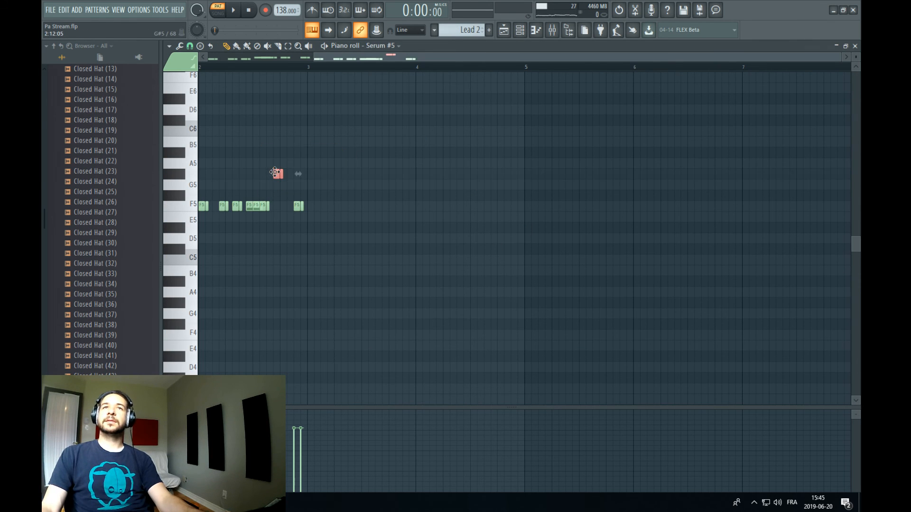
{"action": "left_click", "coordinate": [504, 31]}
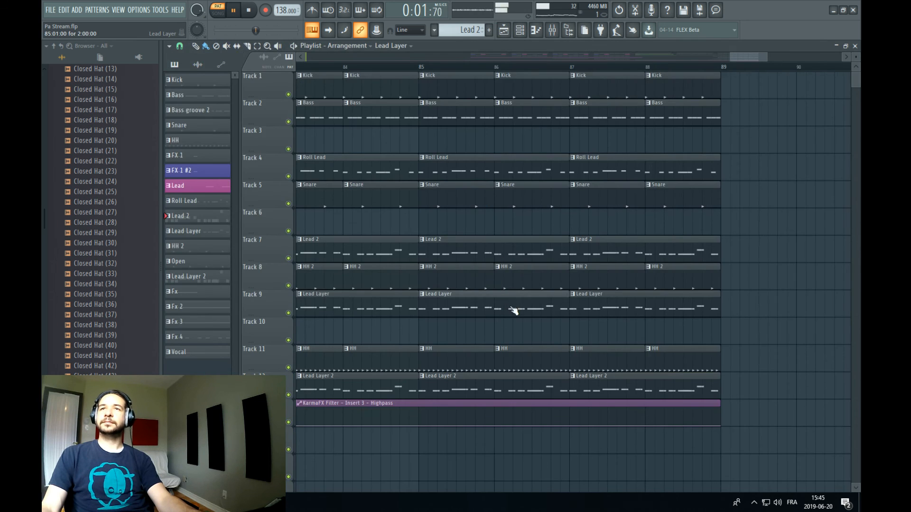
Raise the high note pair near the end of the Lead Layer pattern to G#4
{"action": "double_click", "coordinate": [514, 310]}
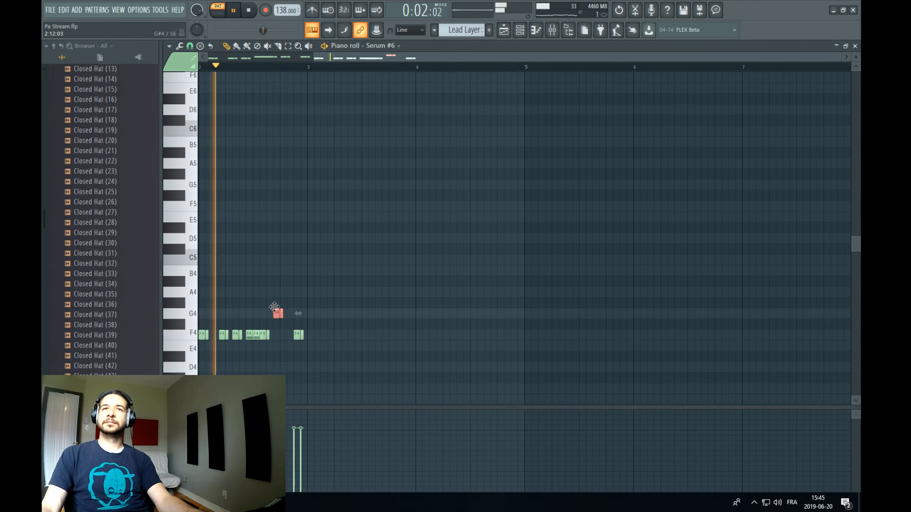
{"action": "left_click_drag", "start_coordinate": [275, 310], "coordinate": [275, 303]}
{"action": "left_click", "coordinate": [508, 34]}
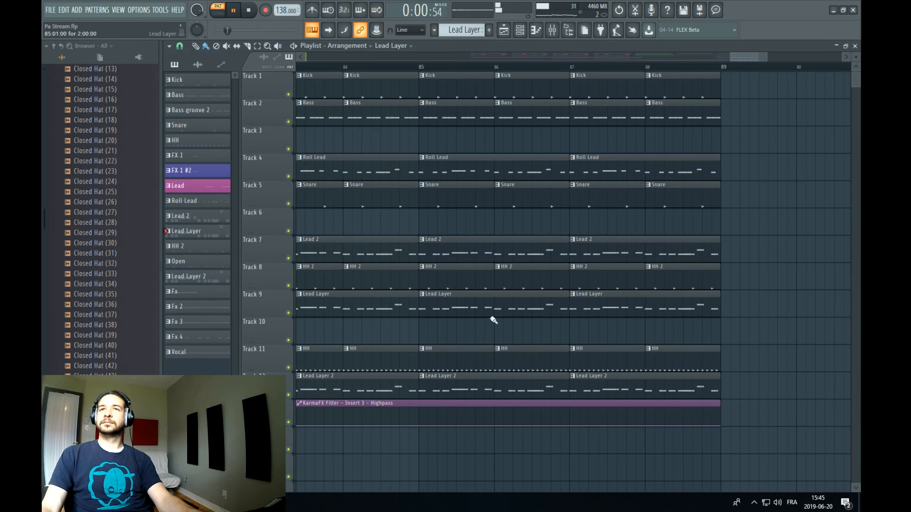
Check the high note's pitch in the Lead Layer 2 and Lead 2 patterns and return to the playlist
{"action": "double_click", "coordinate": [501, 382]}
{"action": "left_click_drag", "start_coordinate": [413, 244], "coordinate": [269, 317]}
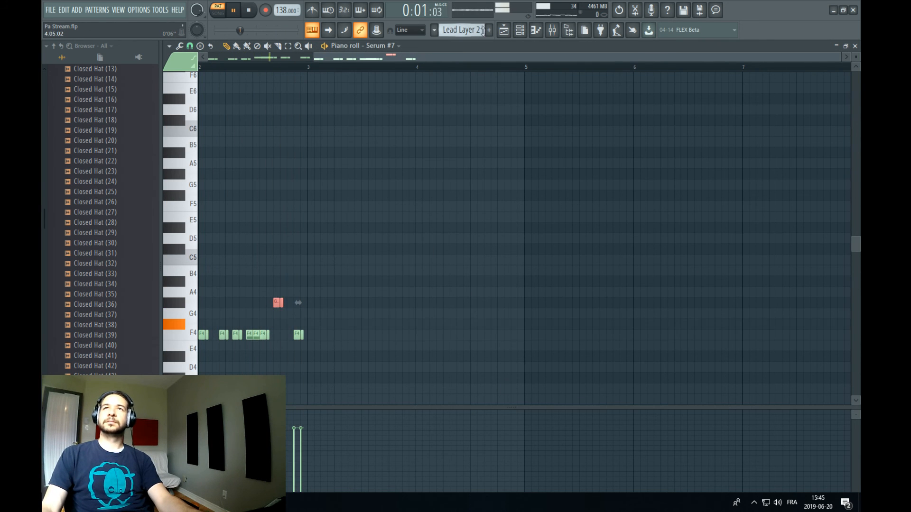
{"action": "left_click", "coordinate": [504, 30]}
{"action": "double_click", "coordinate": [513, 248]}
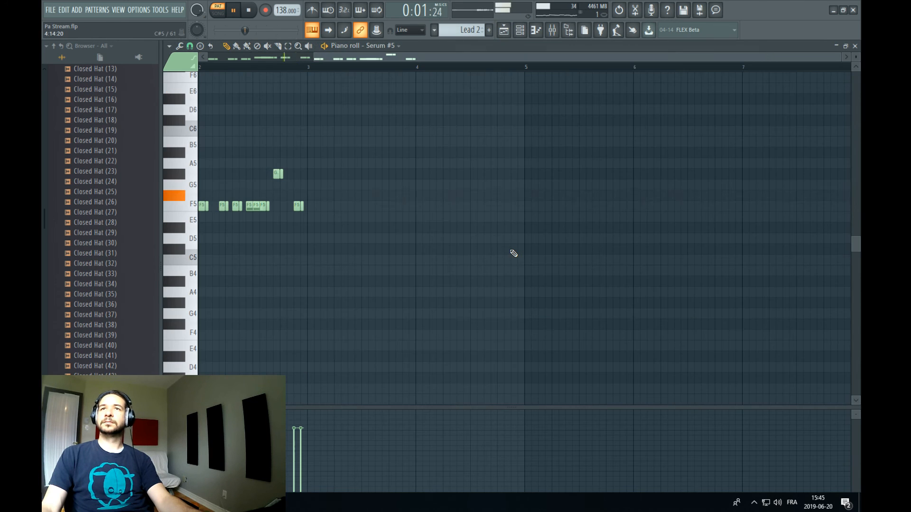
{"action": "left_click", "coordinate": [503, 30]}
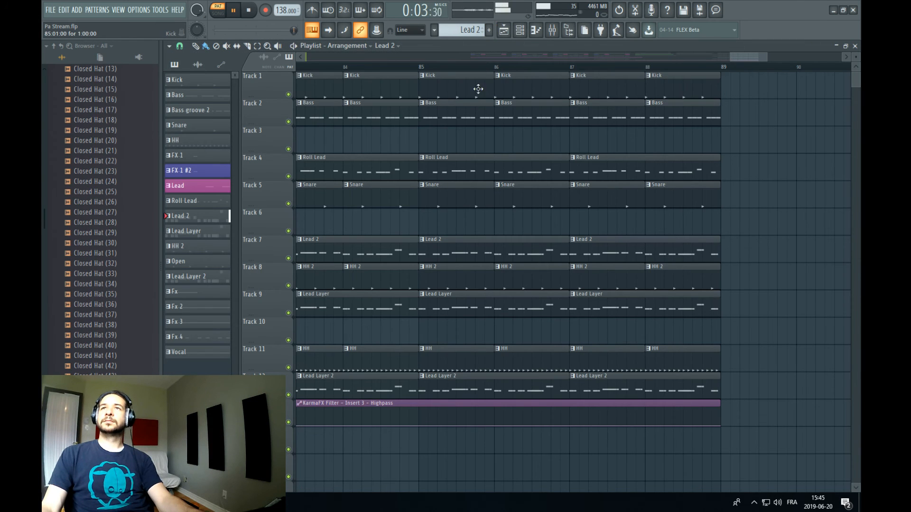
Raise the high note near the end of the Roll Lead pattern to G#3
{"action": "double_click", "coordinate": [495, 165]}
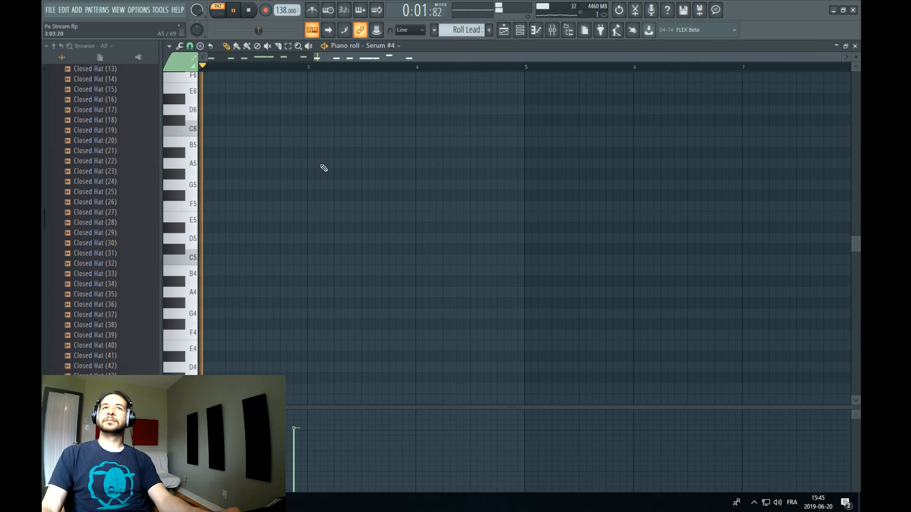
{"action": "scroll", "coordinate": [321, 166], "scroll_direction": "down", "scroll_amount": 5}
{"action": "left_click_drag", "start_coordinate": [338, 234], "coordinate": [275, 271]}
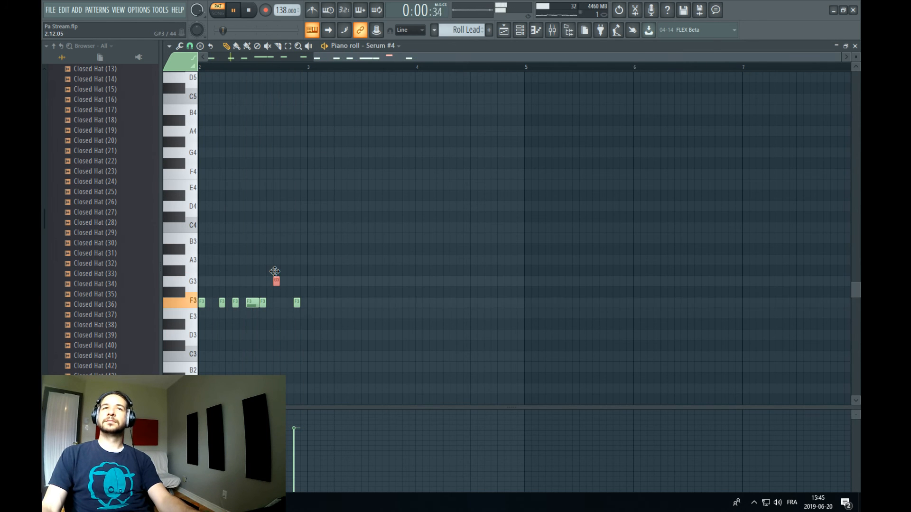
Return to the playlist and listen to the song from bar 79 and again from about bar 76
{"action": "left_click", "coordinate": [504, 31]}
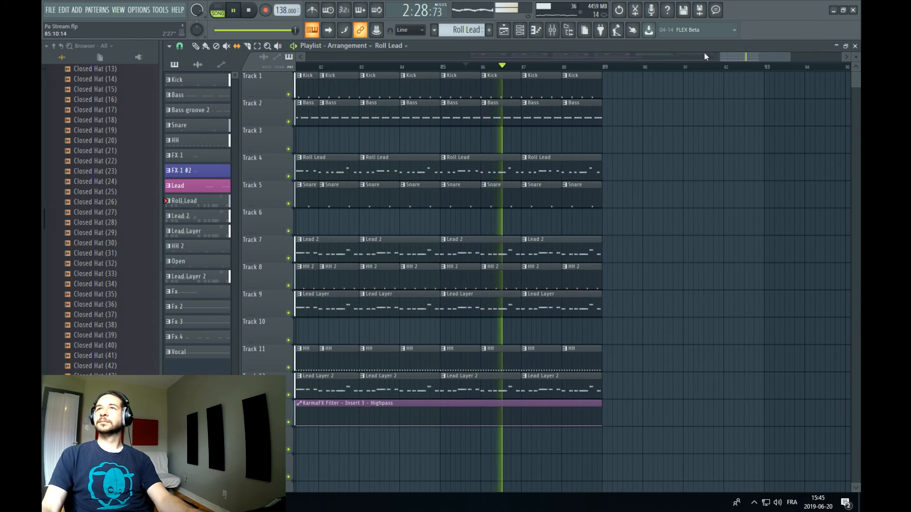
{"action": "left_click_drag", "start_coordinate": [749, 57], "coordinate": [718, 58]}
{"action": "left_click", "coordinate": [453, 62]}
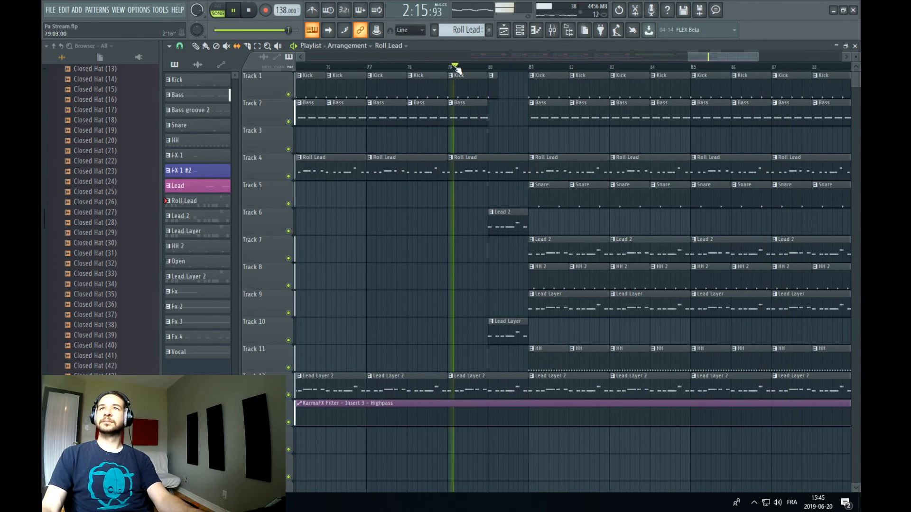
{"action": "scroll", "coordinate": [455, 66], "scroll_direction": "down", "scroll_amount": 2}
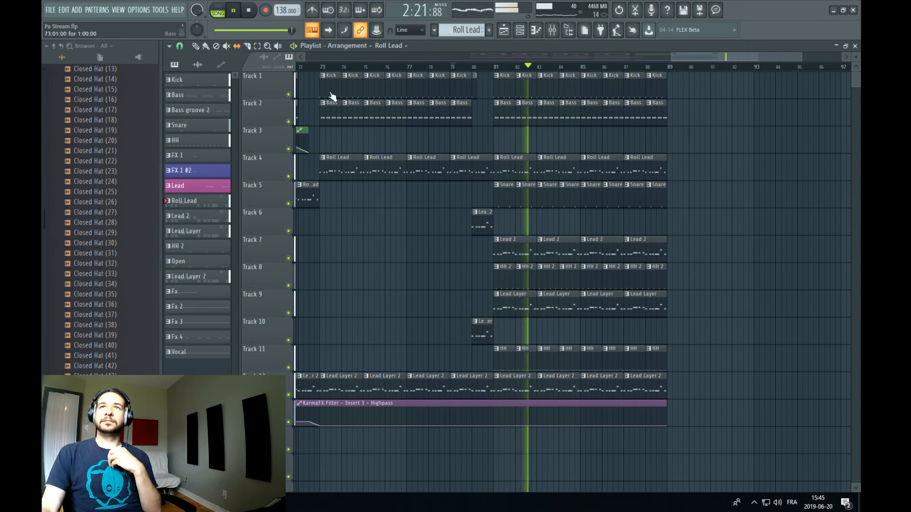
{"action": "left_click", "coordinate": [399, 65]}
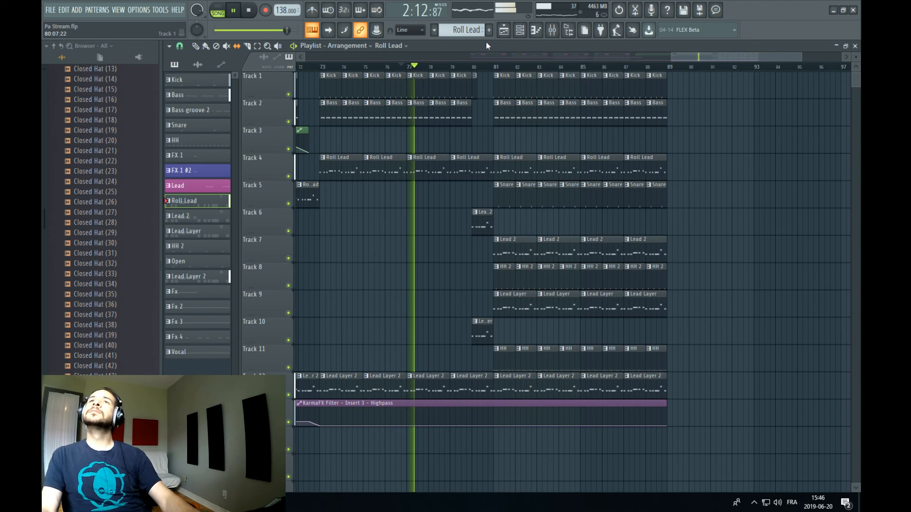
Fill bars 81 to 88 of the empty track below the KarmaFX filter automation with clips of the Open pattern
{"action": "left_click", "coordinate": [472, 29]}
{"action": "left_click", "coordinate": [487, 147]}
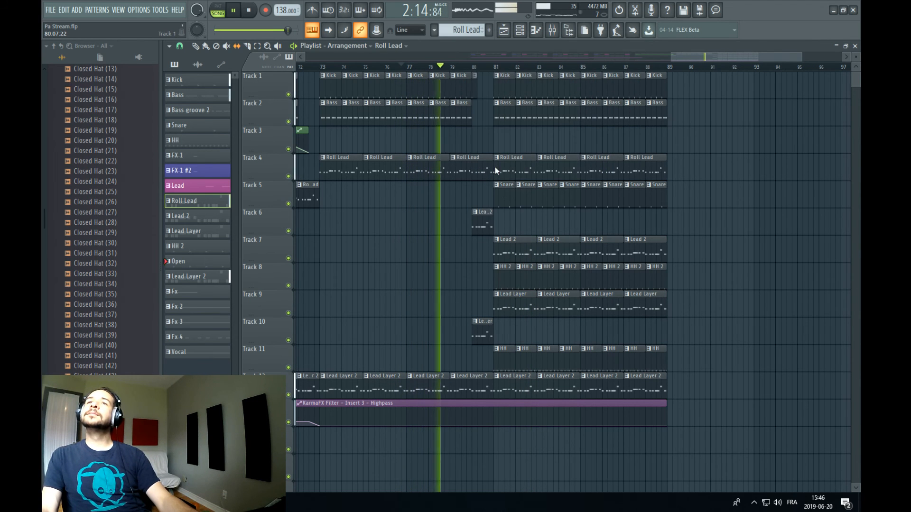
{"action": "left_click", "coordinate": [622, 434]}
{"action": "left_click_drag", "start_coordinate": [622, 434], "coordinate": [494, 442]}
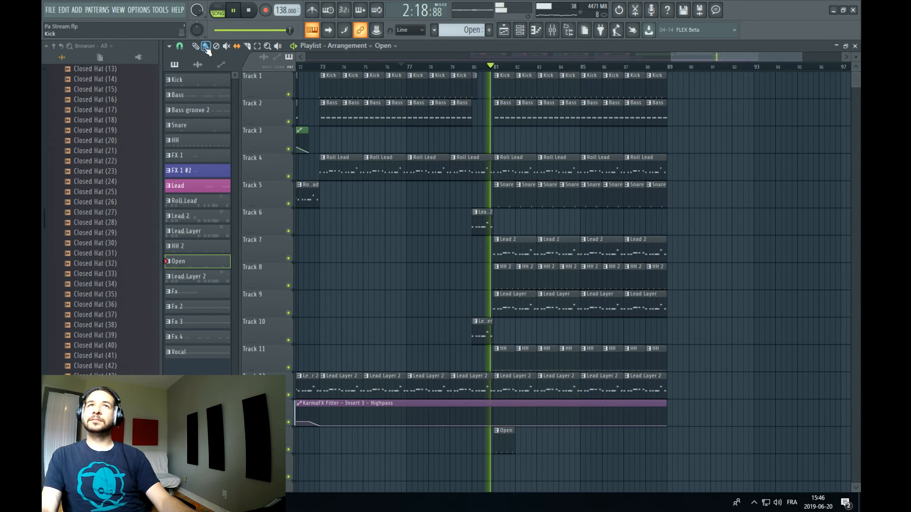
{"action": "left_click", "coordinate": [525, 434]}
{"action": "left_click_drag", "start_coordinate": [547, 436], "coordinate": [679, 433]}
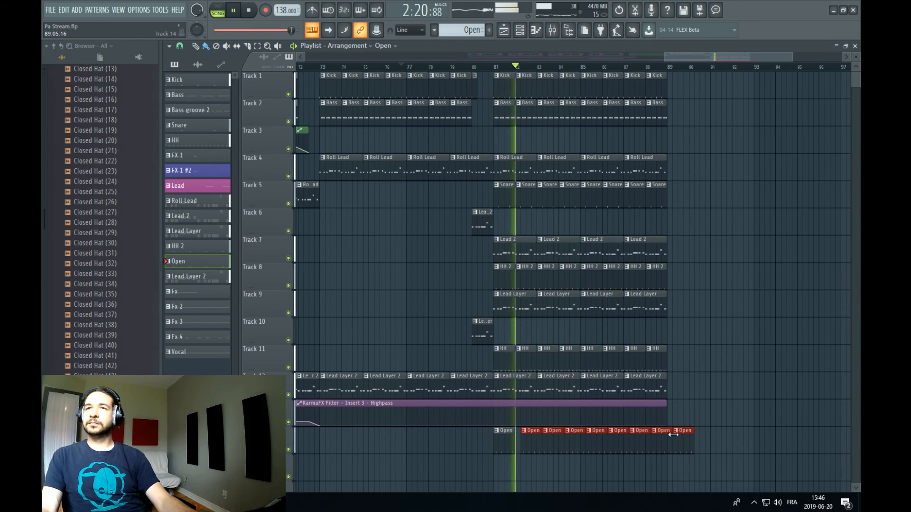
{"action": "right_click", "coordinate": [678, 432]}
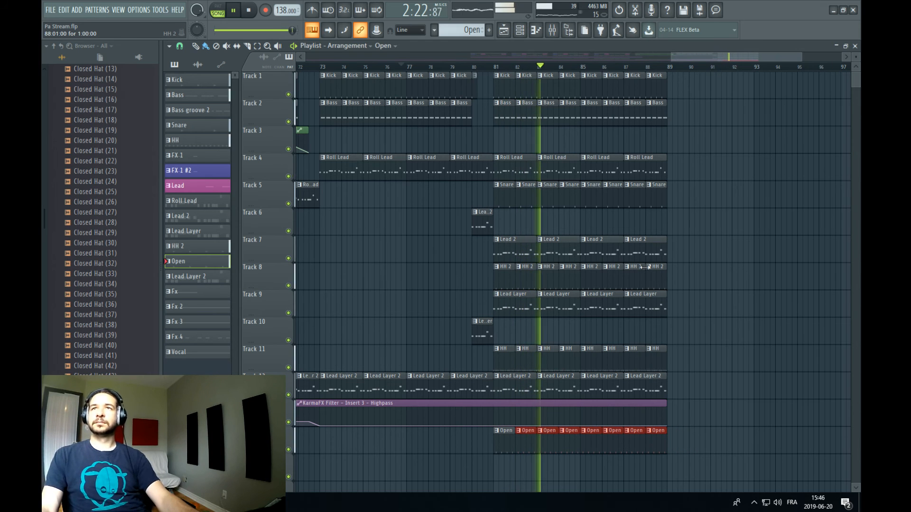
Stop playback and route mixer tracks Serum #4 through Serum #7 to Insert 10
{"action": "left_click", "coordinate": [559, 33]}
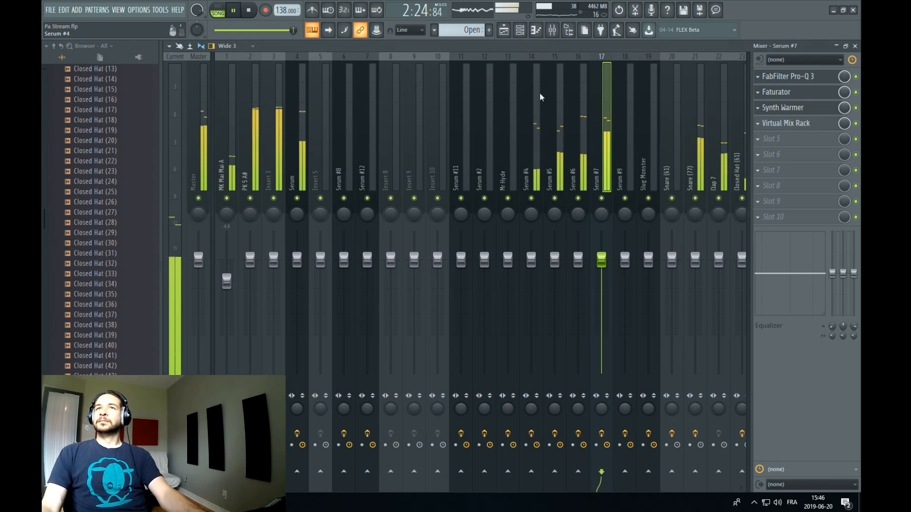
{"action": "left_click", "coordinate": [532, 178], "text": "shift"}
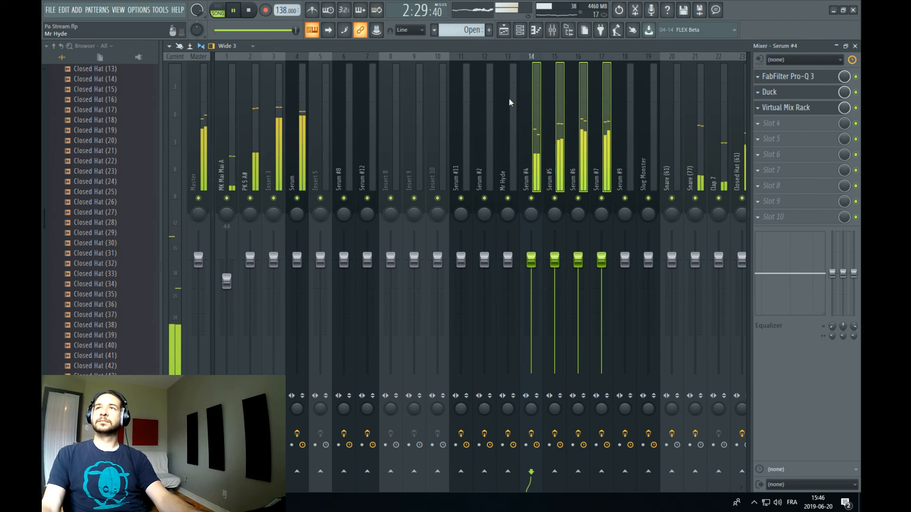
{"action": "key", "text": "space"}
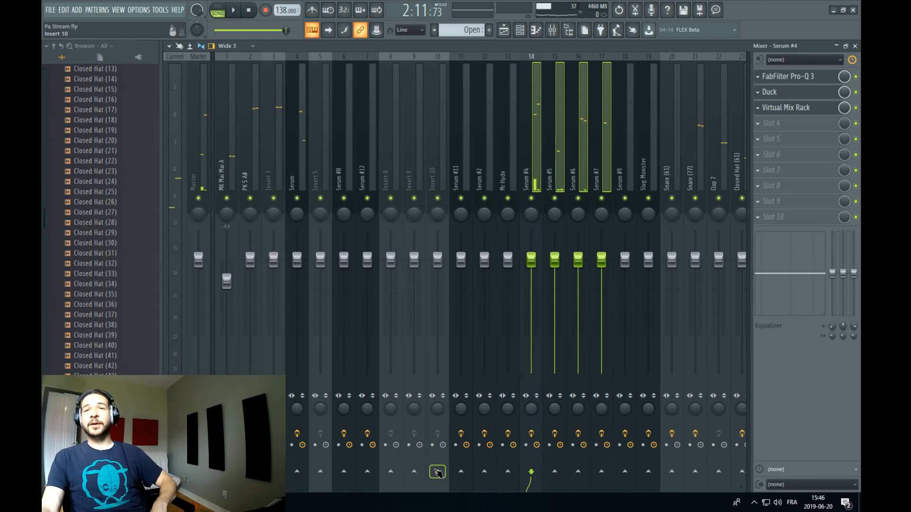
{"action": "right_click", "coordinate": [438, 472]}
{"action": "left_click", "coordinate": [456, 446]}
Load Virtual Mix Rack into the first effect slot of Insert 10 and remove its FG-Stress module
{"action": "right_click", "coordinate": [438, 162]}
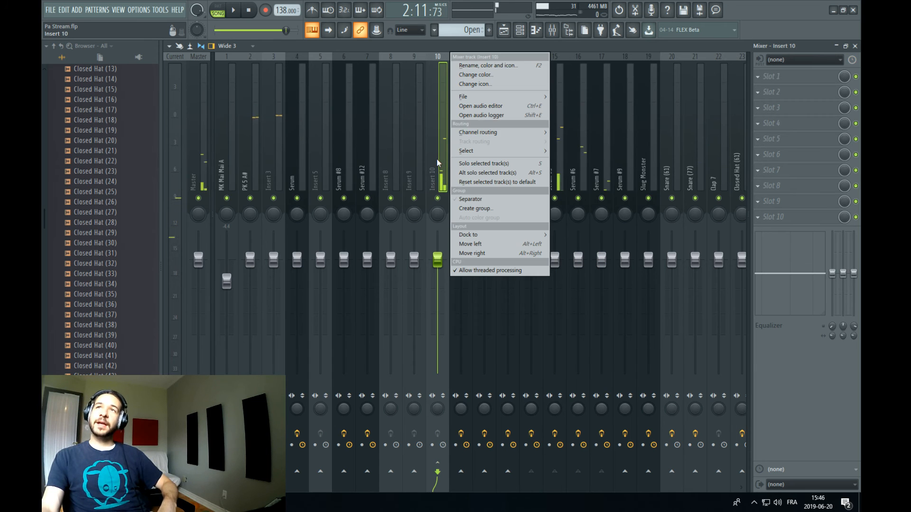
{"action": "left_click", "coordinate": [792, 76]}
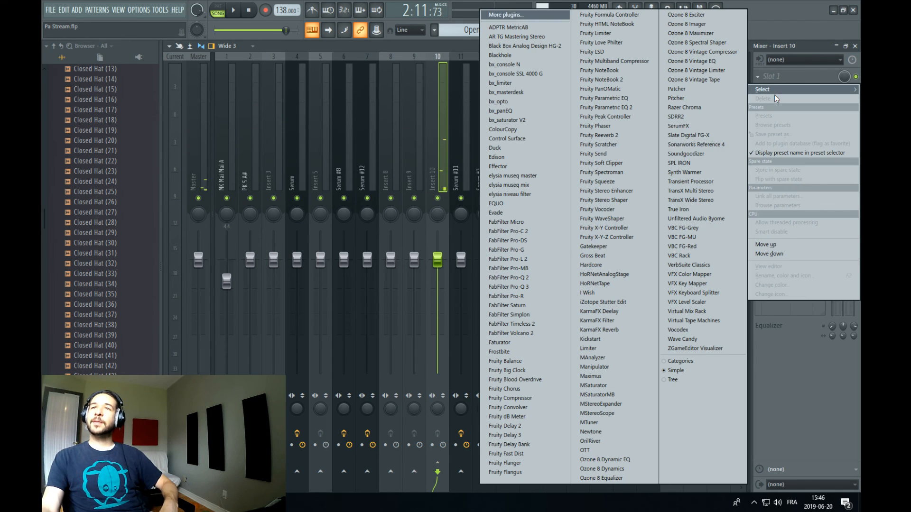
{"action": "left_click", "coordinate": [697, 312]}
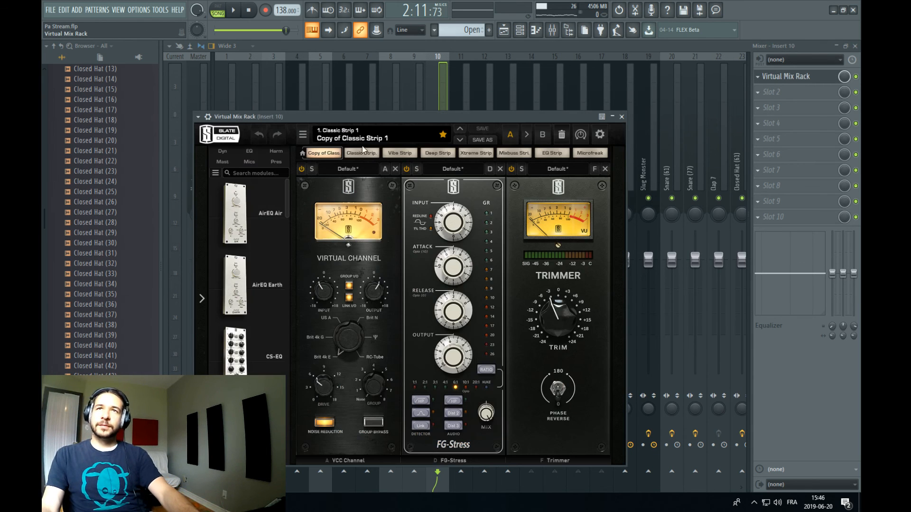
{"action": "left_click", "coordinate": [500, 170]}
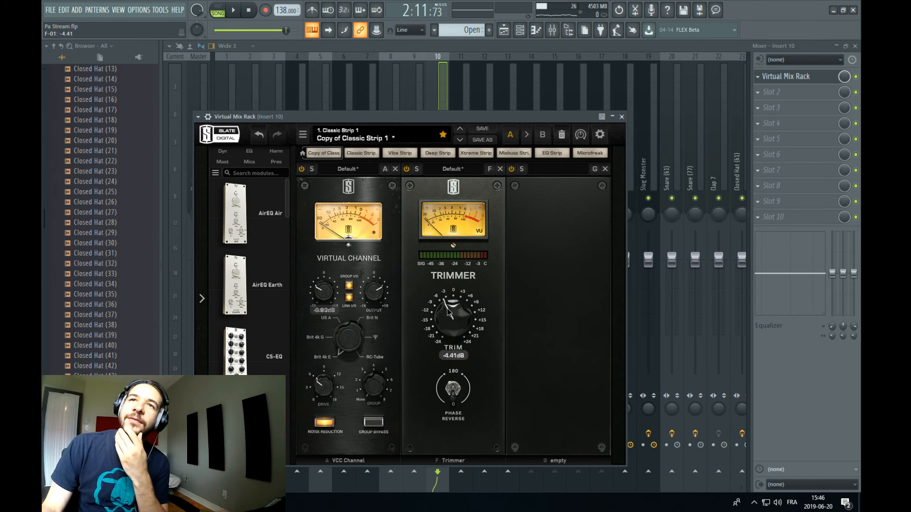
Play the song from bar 80 and set the Trimmer on Insert 10 to -3.13 dB
{"action": "left_click", "coordinate": [234, 12]}
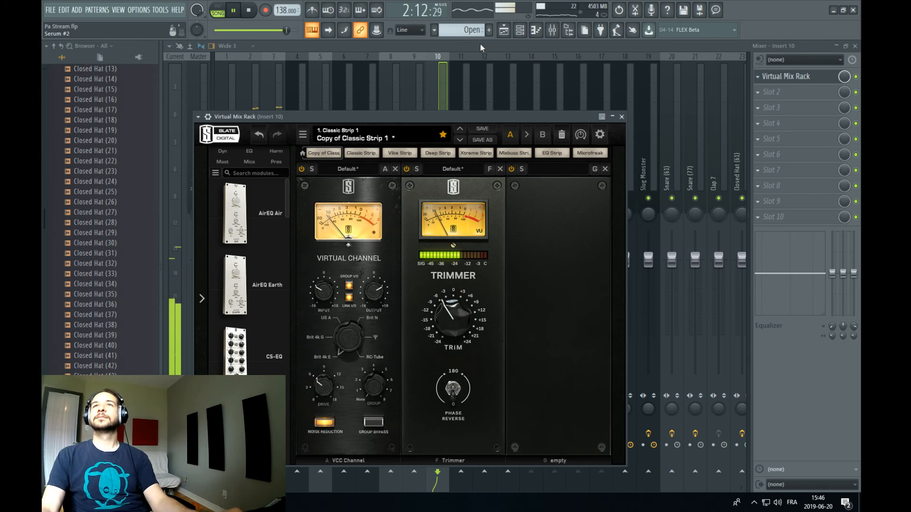
{"action": "left_click", "coordinate": [509, 31]}
{"action": "left_click", "coordinate": [473, 67]}
{"action": "scroll", "coordinate": [477, 67], "scroll_direction": "down", "scroll_amount": 2}
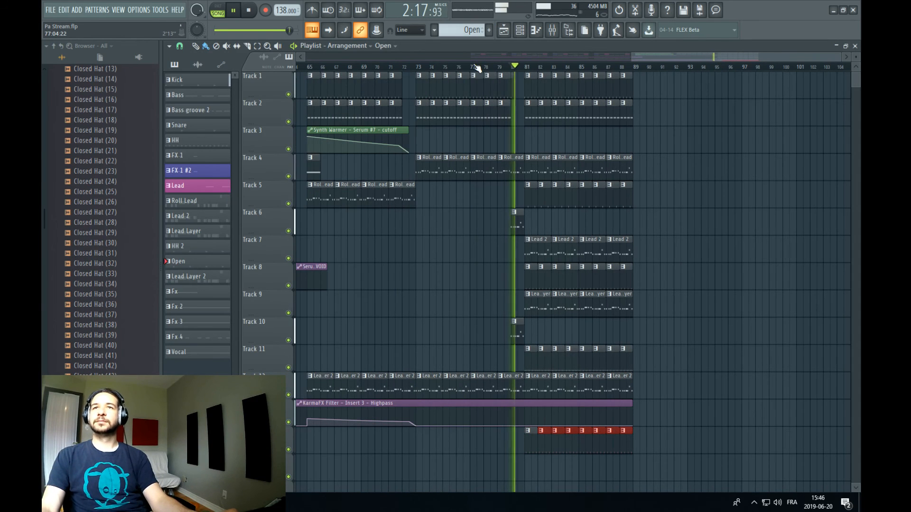
{"action": "left_click_drag", "start_coordinate": [659, 56], "coordinate": [669, 56]}
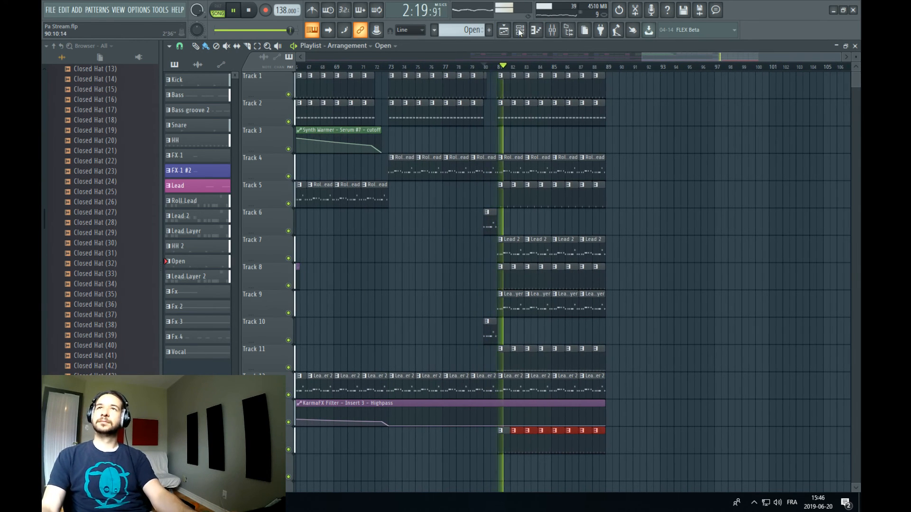
{"action": "left_click", "coordinate": [551, 30]}
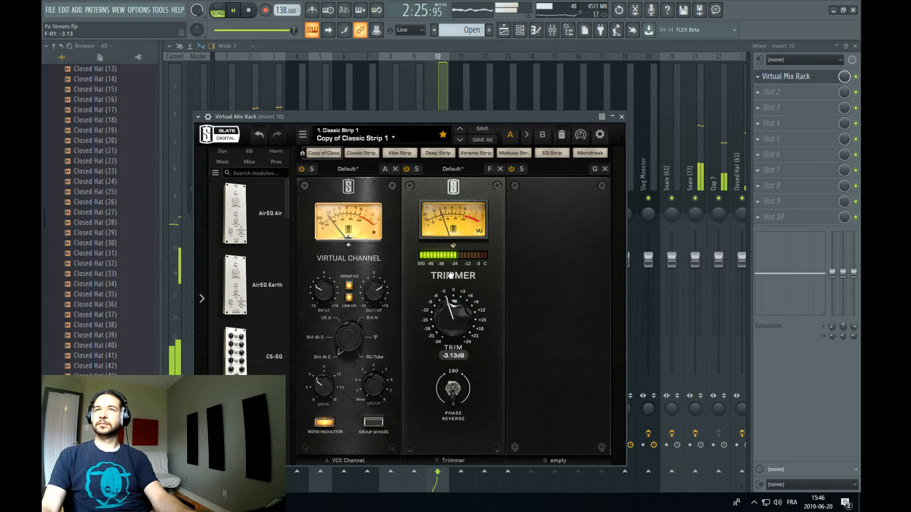
{"action": "left_click", "coordinate": [443, 105]}
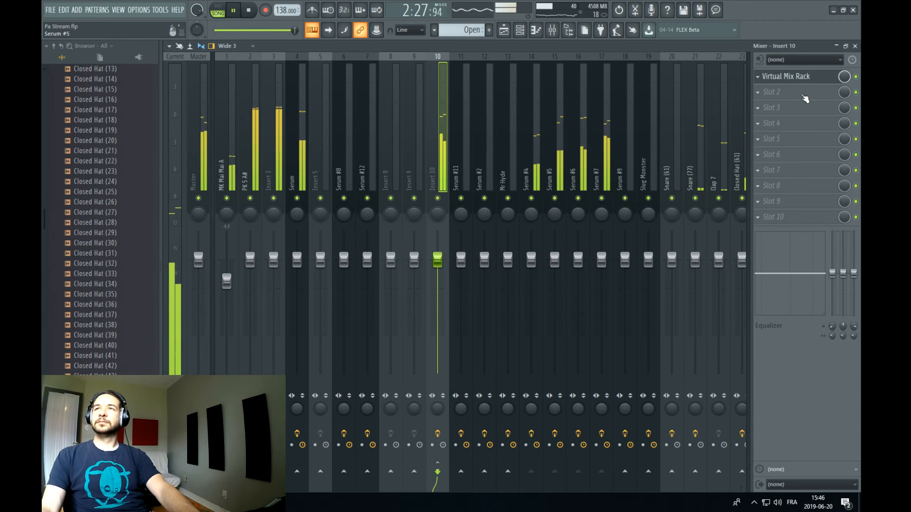
Load FabFilter Pro-Q 3 into the second slot of Insert 10 and add a 30 dB/oct low cut at about 11 Hz
{"action": "left_click", "coordinate": [805, 95]}
{"action": "left_click", "coordinate": [507, 287]}
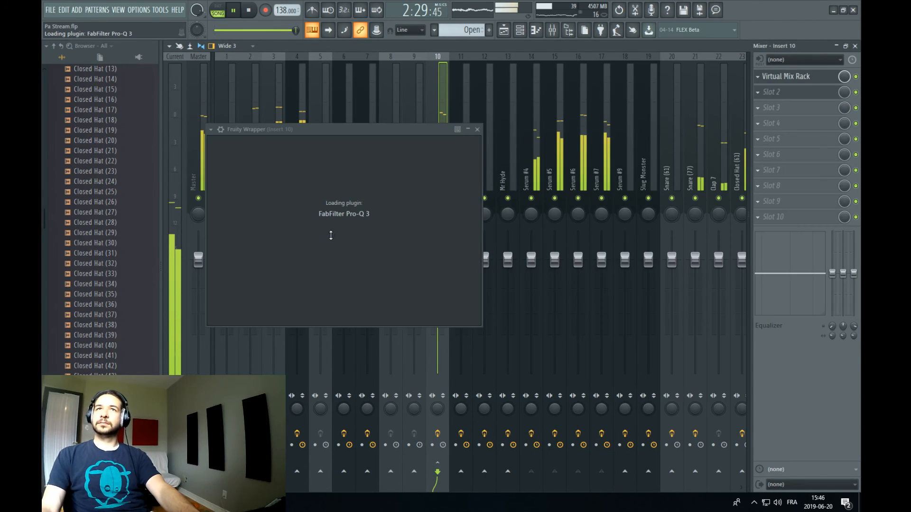
{"action": "double_click", "coordinate": [229, 234]}
{"action": "key", "text": "space"}
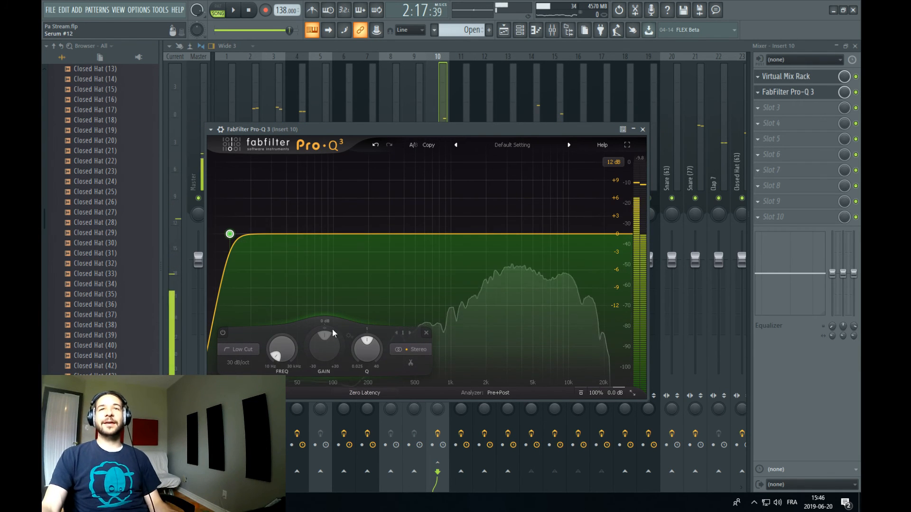
{"action": "left_click_drag", "start_coordinate": [230, 234], "coordinate": [220, 235]}
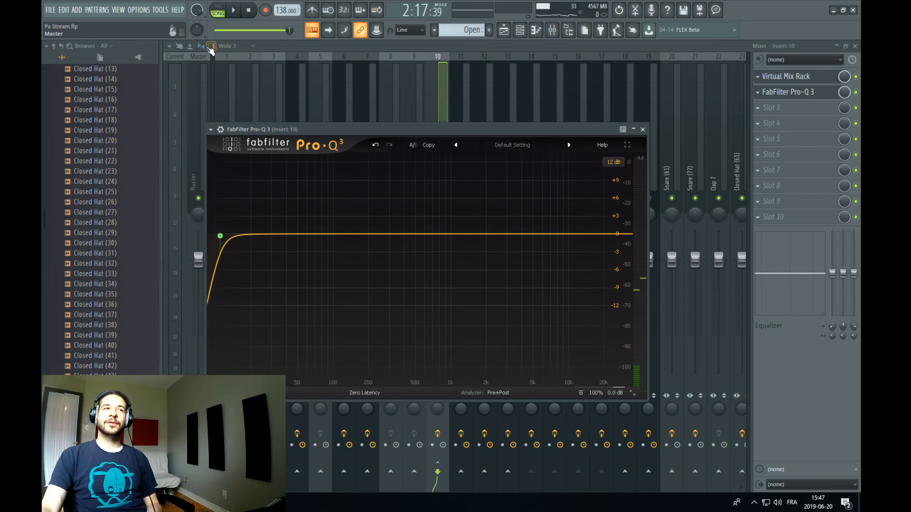
During playback, move Insert 10's low cut to about 220 Hz with a 72 dB/oct slope and a Q of 0.843, and close the EQ
{"action": "left_click", "coordinate": [234, 10]}
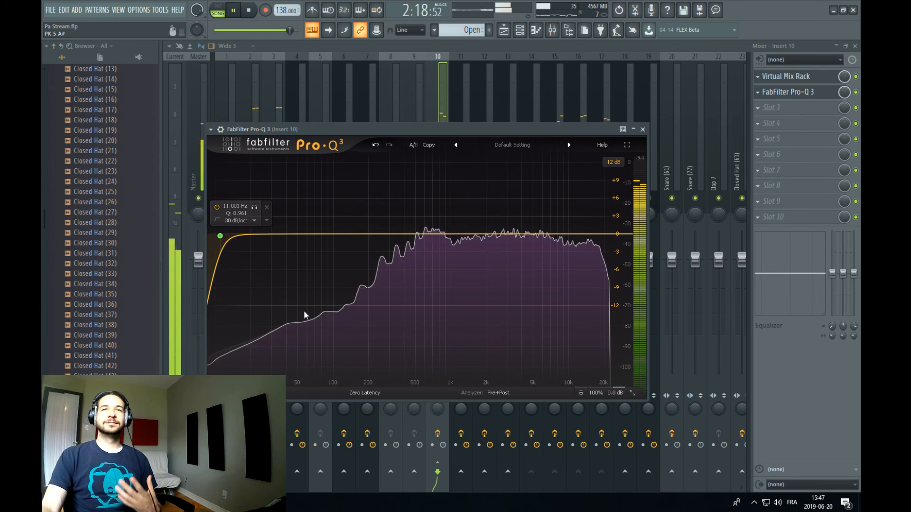
{"action": "left_click_drag", "start_coordinate": [219, 236], "coordinate": [373, 242]}
{"action": "scroll", "coordinate": [352, 240], "scroll_direction": "up", "scroll_amount": 2}
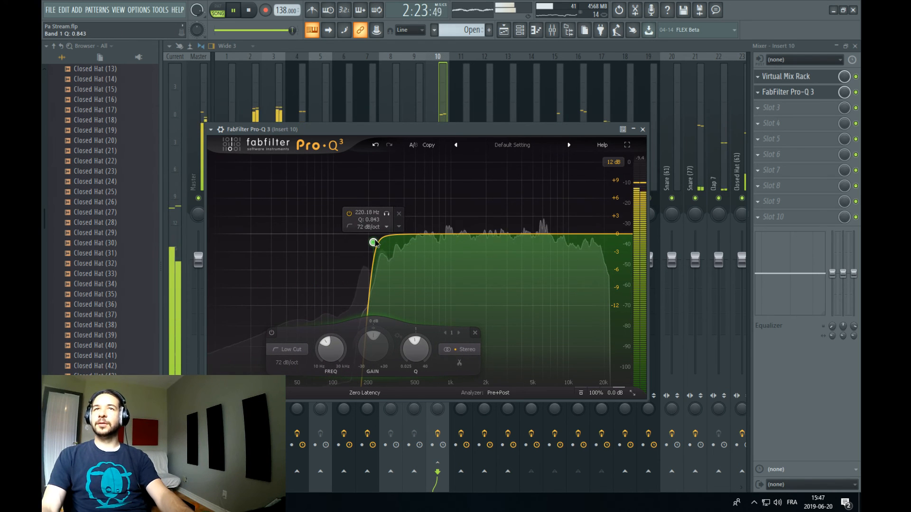
{"action": "double_click", "coordinate": [231, 235]}
{"action": "scroll", "coordinate": [232, 238], "scroll_direction": "up", "scroll_amount": 4}
{"action": "left_click_drag", "start_coordinate": [232, 239], "coordinate": [365, 243]}
{"action": "left_click", "coordinate": [446, 98]}
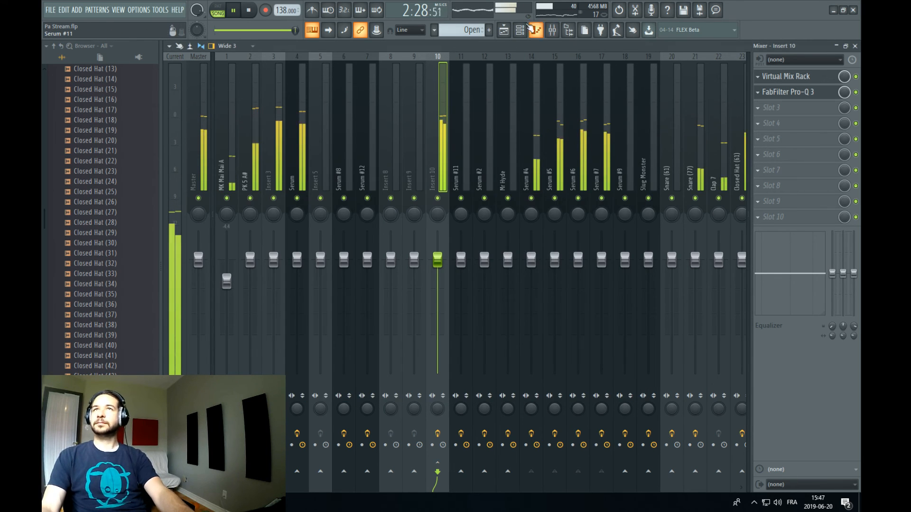
Play the song from about bar 59 in the playlist and save the project as Pa Stream.flp
{"action": "left_click", "coordinate": [505, 30]}
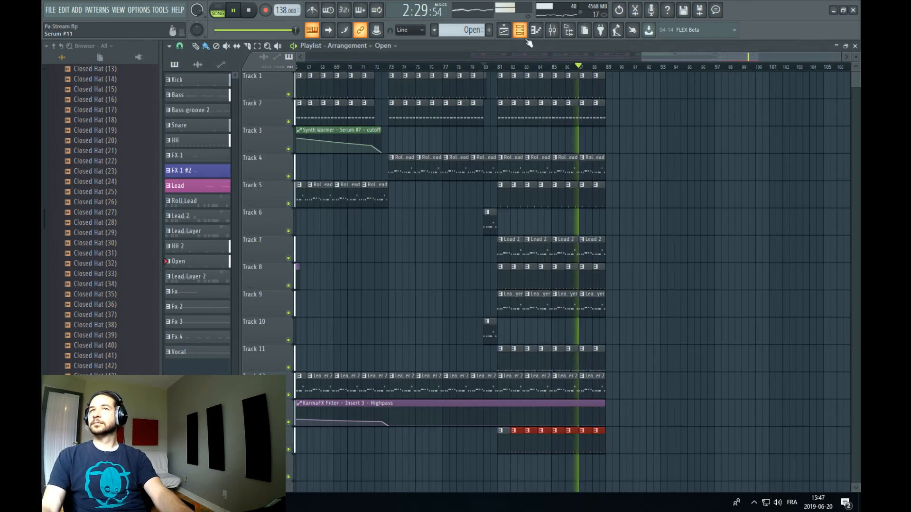
{"action": "left_click", "coordinate": [364, 71]}
{"action": "scroll", "coordinate": [362, 72], "scroll_direction": "down", "scroll_amount": 2}
{"action": "left_click", "coordinate": [518, 67]}
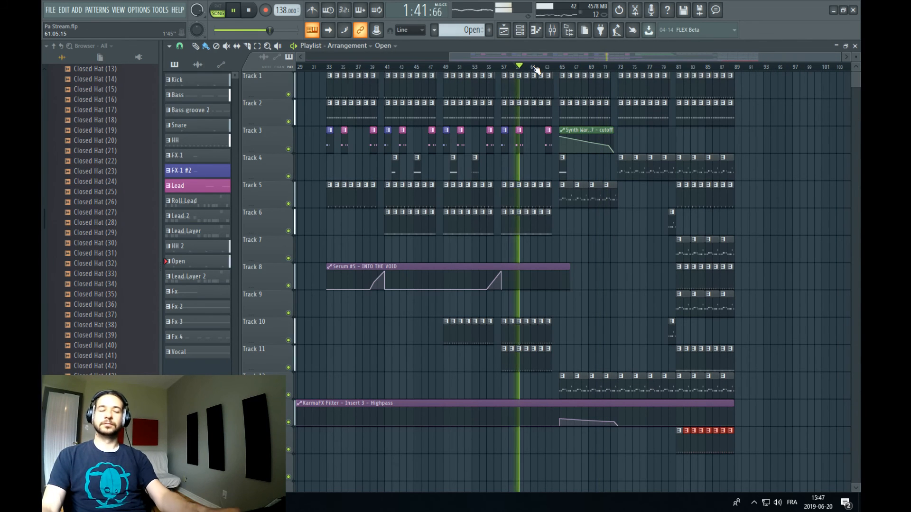
{"action": "left_click", "coordinate": [49, 10]}
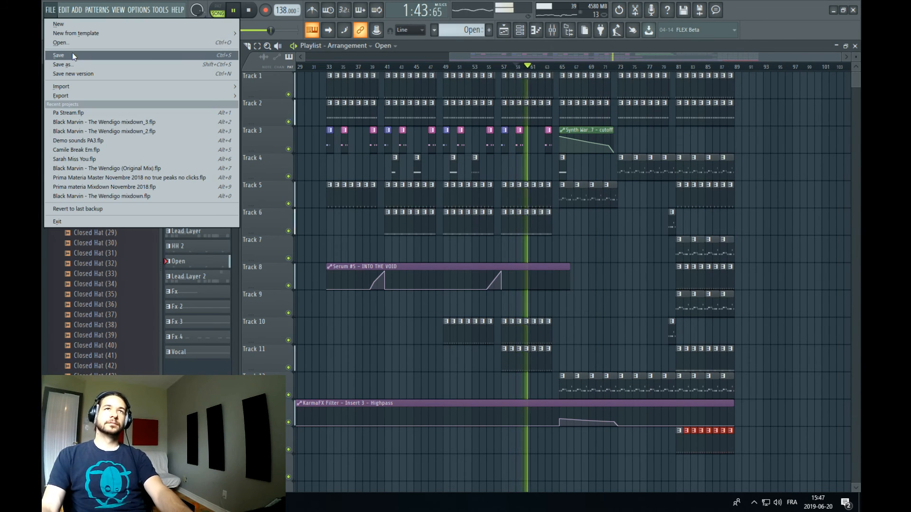
{"action": "left_click", "coordinate": [61, 72]}
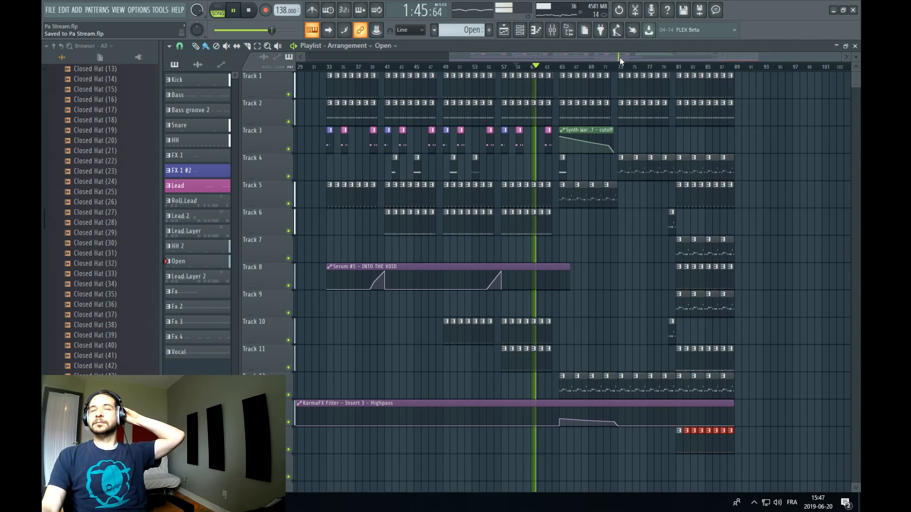
Check the Serum mixer track's level and effect chain during playback and return to the playlist
{"action": "left_click", "coordinate": [559, 33]}
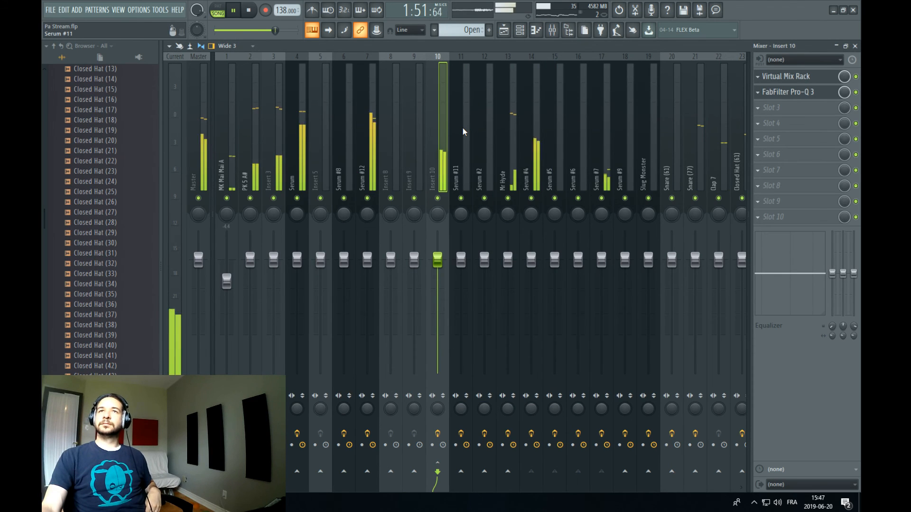
{"action": "left_click", "coordinate": [291, 172]}
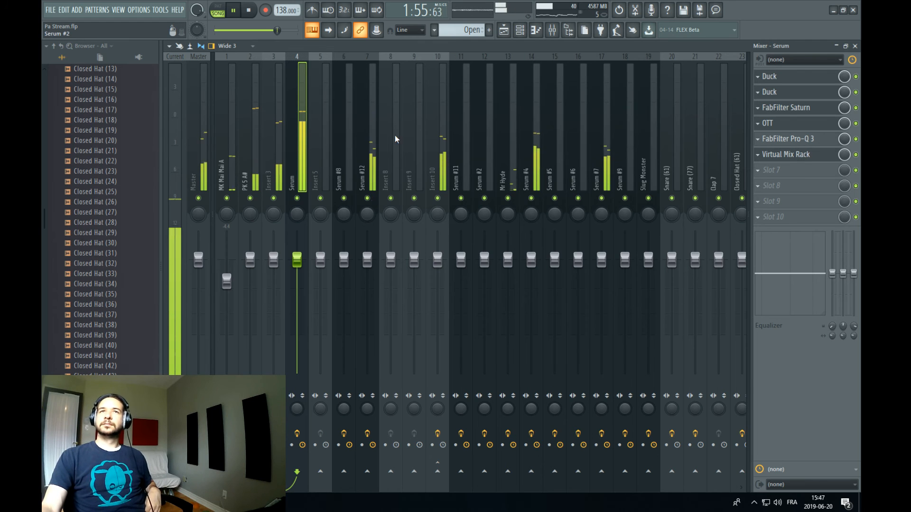
{"action": "left_click", "coordinate": [505, 31]}
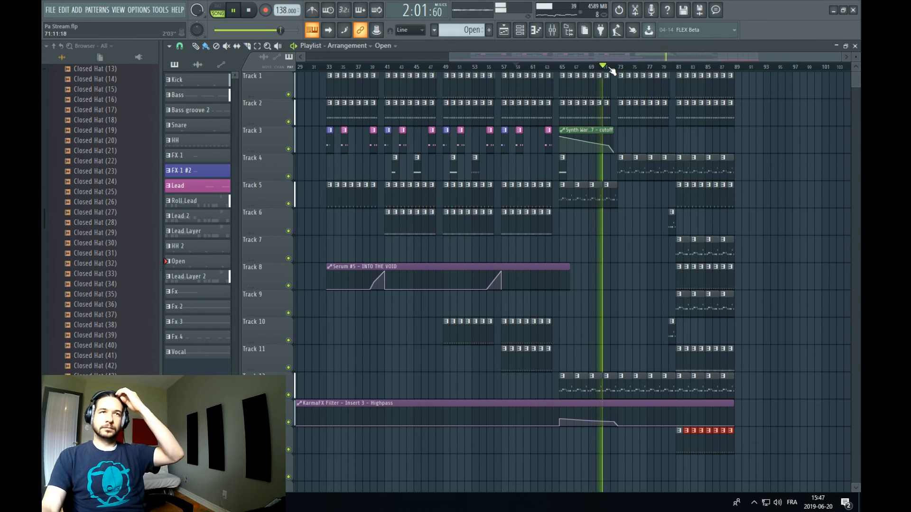
Listen to the arrangement from about bar 71, skip ahead to about bar 81 and stop playback at the end of the section
{"action": "scroll", "coordinate": [620, 69], "scroll_direction": "up", "scroll_amount": 3}
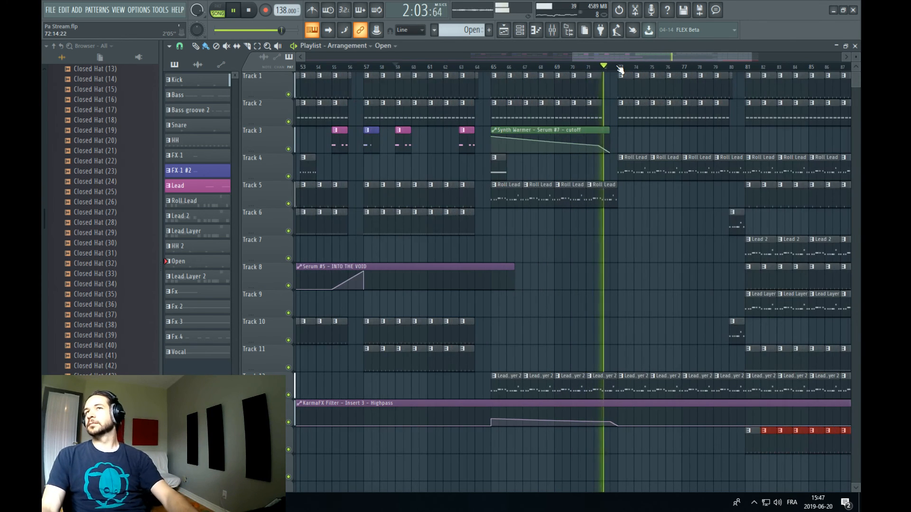
{"action": "scroll", "coordinate": [619, 69], "scroll_direction": "up", "scroll_amount": 2}
{"action": "scroll", "coordinate": [619, 69], "scroll_direction": "down", "scroll_amount": 2}
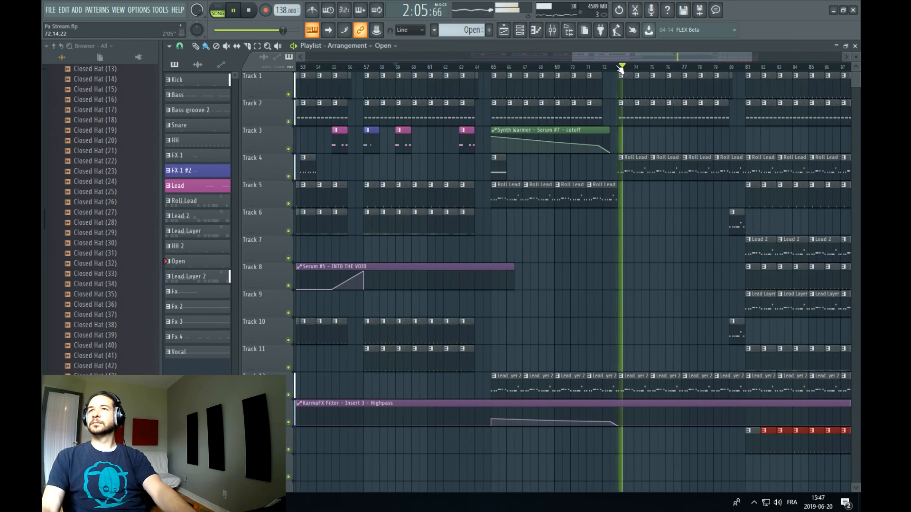
{"action": "scroll", "coordinate": [621, 69], "scroll_direction": "down", "scroll_amount": 1}
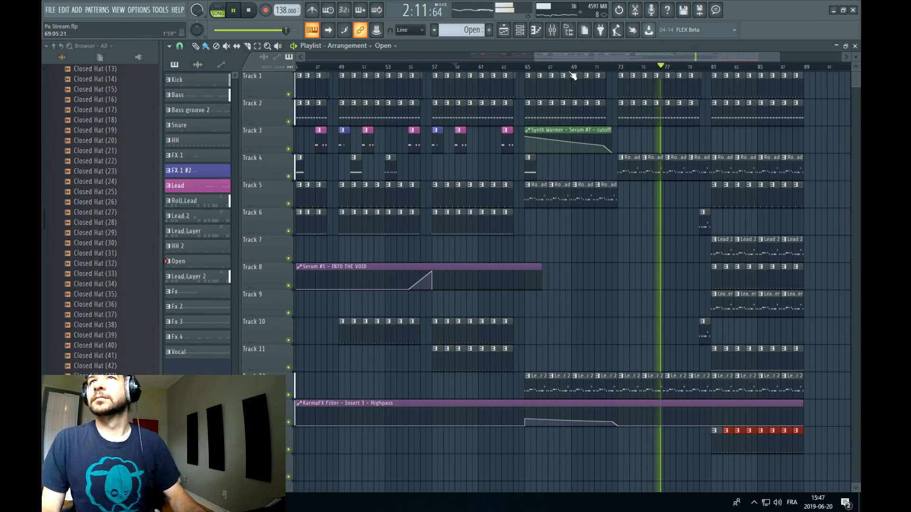
{"action": "scroll", "coordinate": [532, 73], "scroll_direction": "down", "scroll_amount": 3}
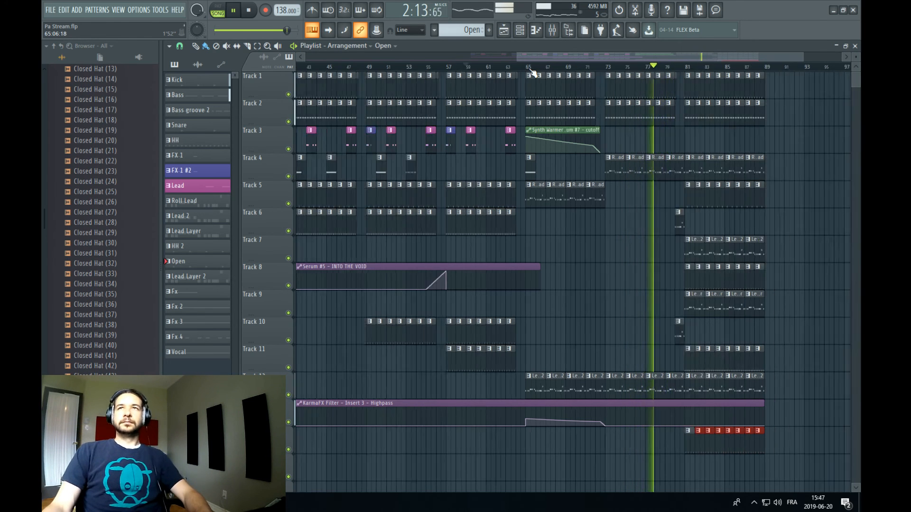
{"action": "left_click", "coordinate": [724, 66]}
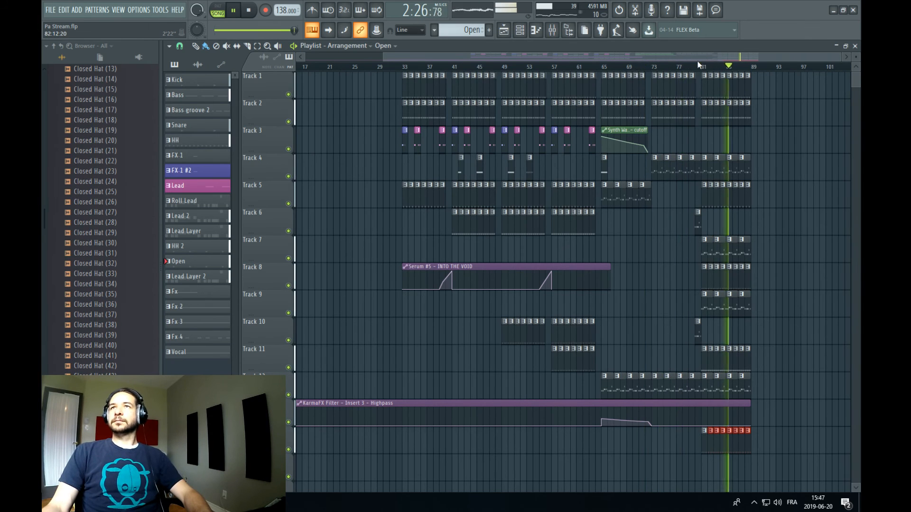
{"action": "scroll", "coordinate": [593, 70], "scroll_direction": "up", "scroll_amount": 2}
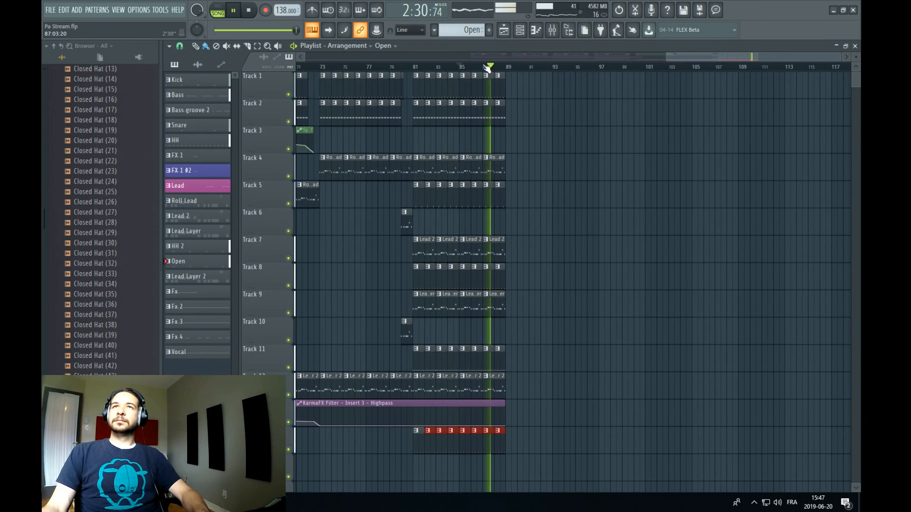
{"action": "scroll", "coordinate": [487, 68], "scroll_direction": "up", "scroll_amount": 2}
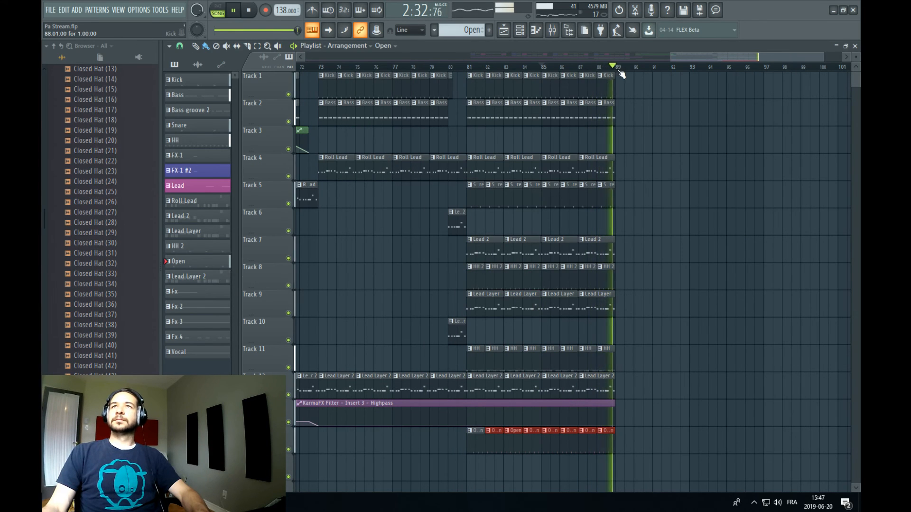
{"action": "key", "text": "space"}
Select the clips of bars 81–89 on tracks 1 to 12 and duplicate them twice so the section runs to bar 105
{"action": "scroll", "coordinate": [625, 72], "scroll_direction": "down", "scroll_amount": 3}
{"action": "left_click_drag", "start_coordinate": [691, 58], "coordinate": [535, 366]}
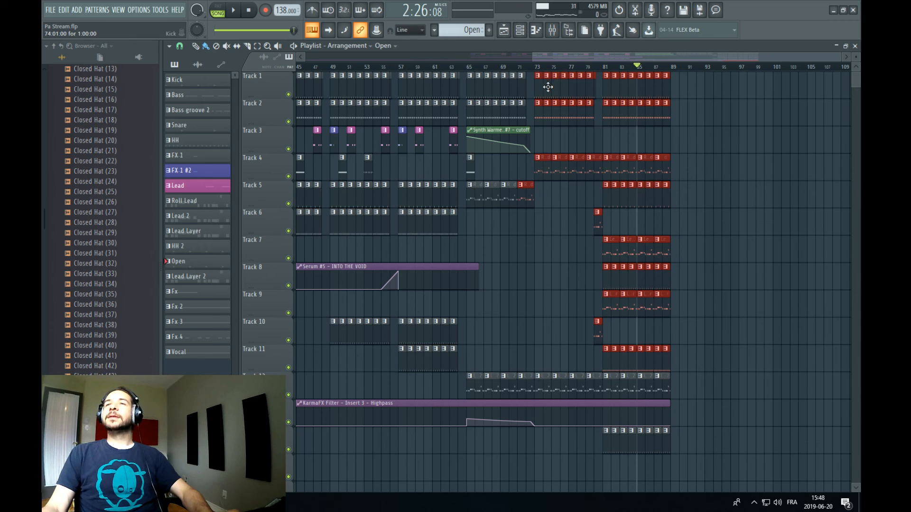
{"action": "left_click", "coordinate": [683, 96]}
{"action": "left_click_drag", "start_coordinate": [702, 84], "coordinate": [588, 287]}
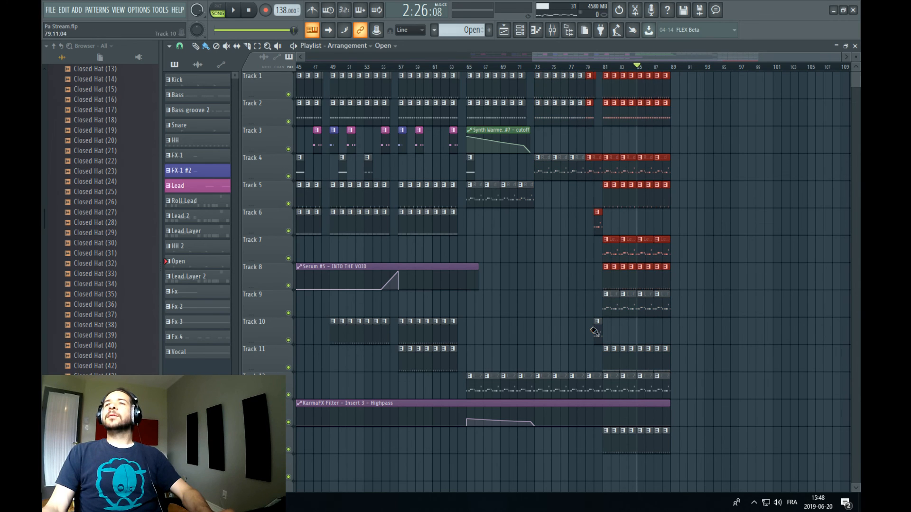
{"action": "left_click", "coordinate": [700, 160]}
{"action": "left_click_drag", "start_coordinate": [701, 83], "coordinate": [602, 400]}
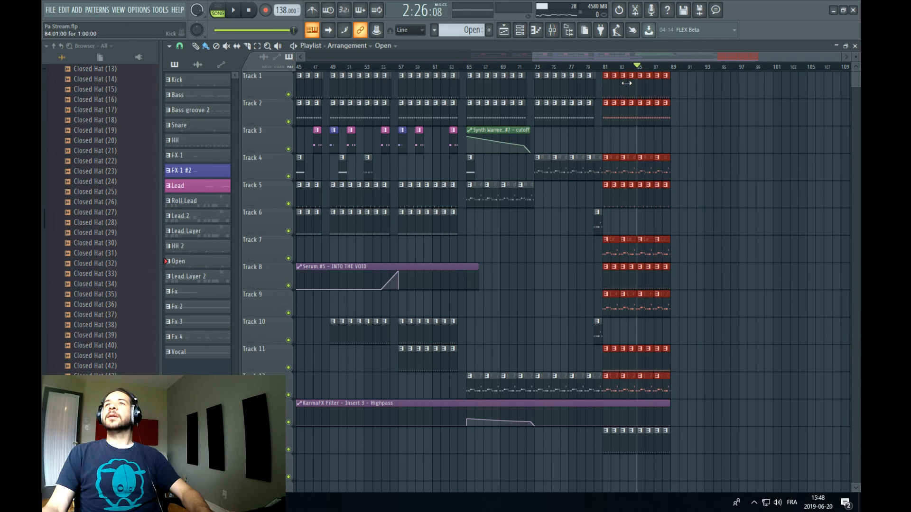
{"action": "left_click_drag", "start_coordinate": [632, 85], "coordinate": [763, 92]}
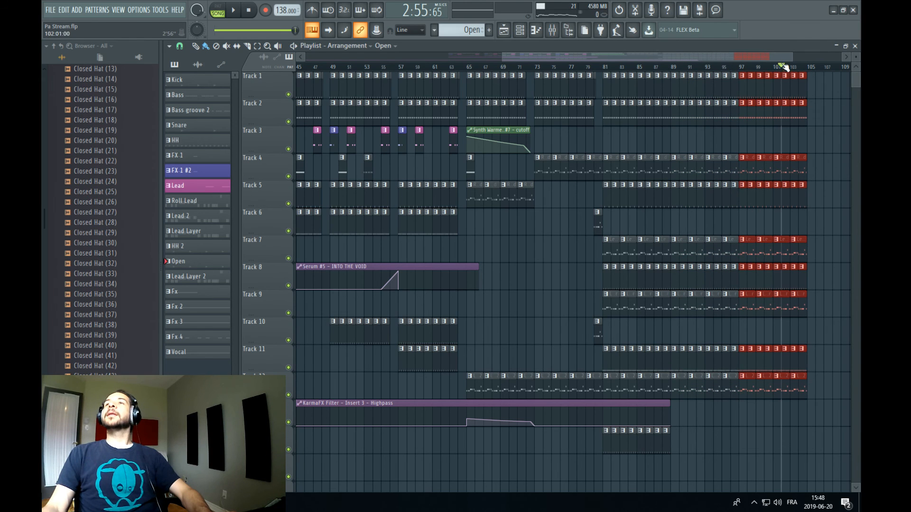
{"action": "scroll", "coordinate": [783, 60], "scroll_direction": "down", "scroll_amount": 3}
{"action": "scroll", "coordinate": [745, 72], "scroll_direction": "up", "scroll_amount": 2}
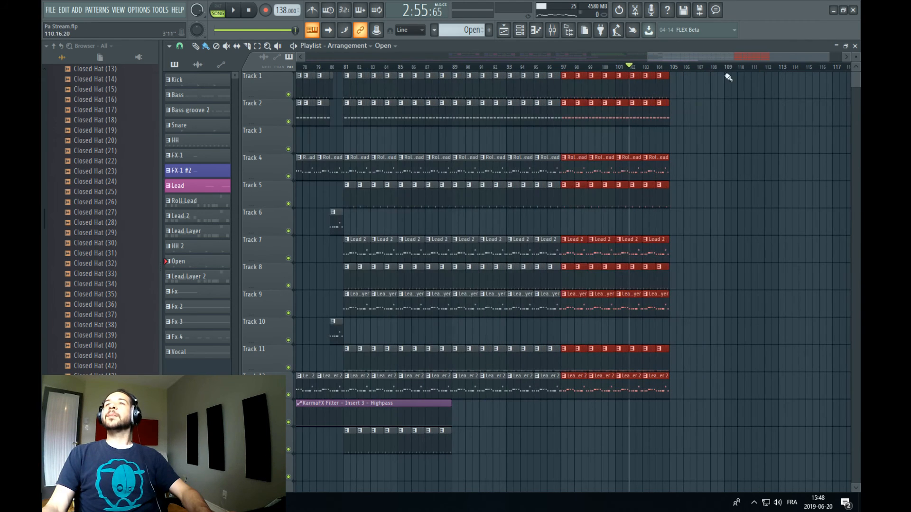
{"action": "left_click", "coordinate": [674, 85]}
{"action": "scroll", "coordinate": [673, 78], "scroll_direction": "down", "scroll_amount": 2}
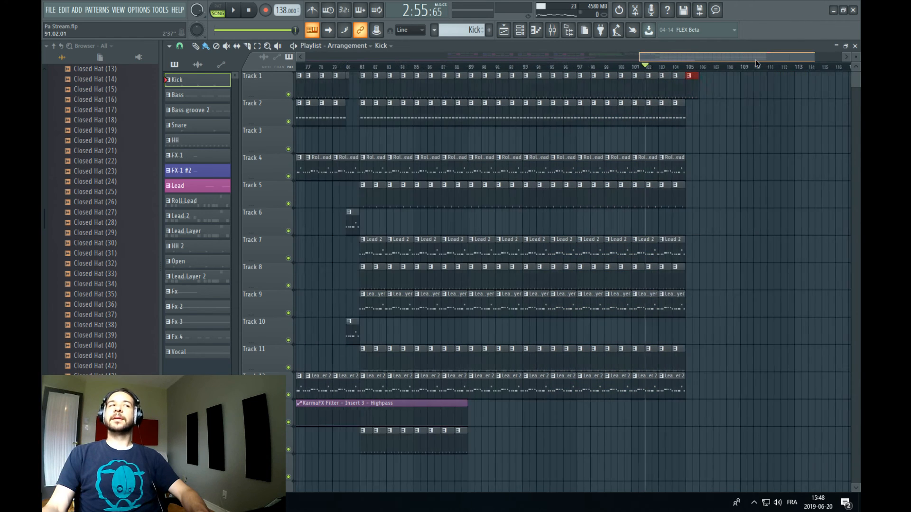
{"action": "scroll", "coordinate": [619, 71], "scroll_direction": "up", "scroll_amount": 4}
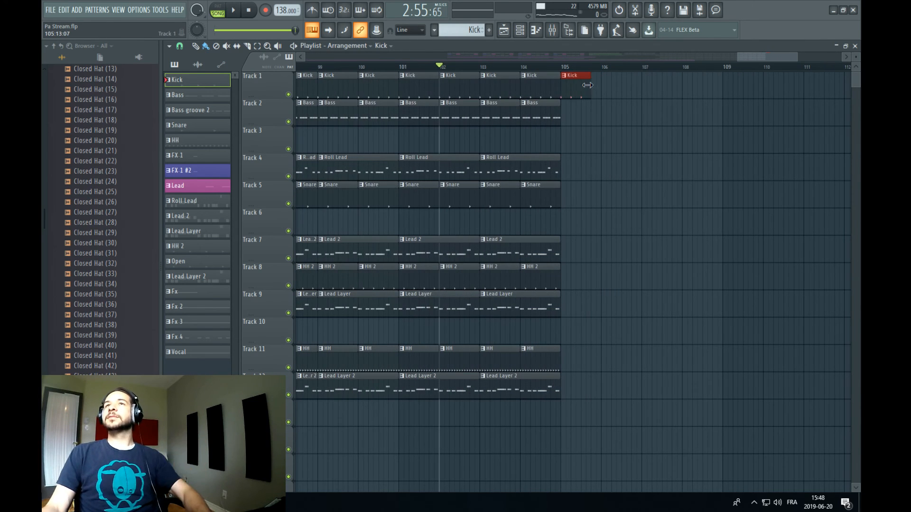
{"action": "scroll", "coordinate": [563, 70], "scroll_direction": "down", "scroll_amount": 5}
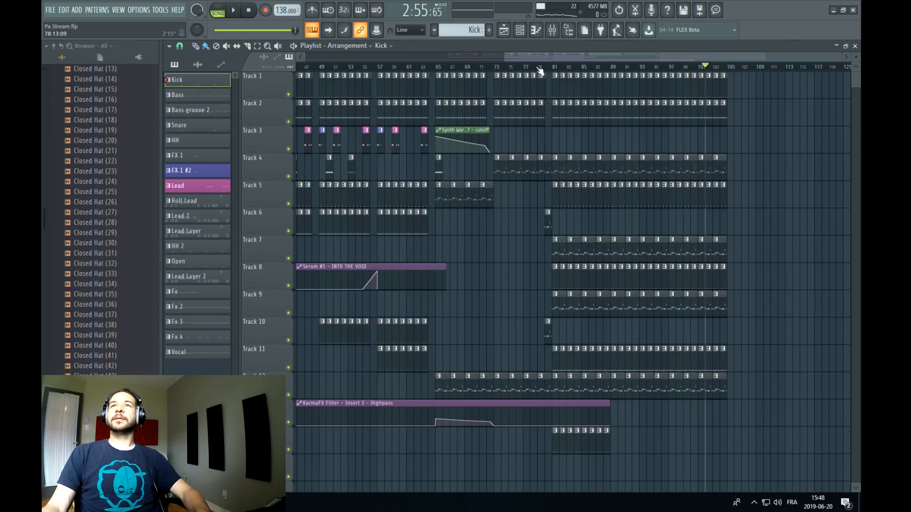
Play the song from about bar 79 and select the Open hat clips of bars 81–89 on the track below the KarmaFX automation
{"action": "left_click", "coordinate": [541, 67]}
{"action": "key", "text": "space"}
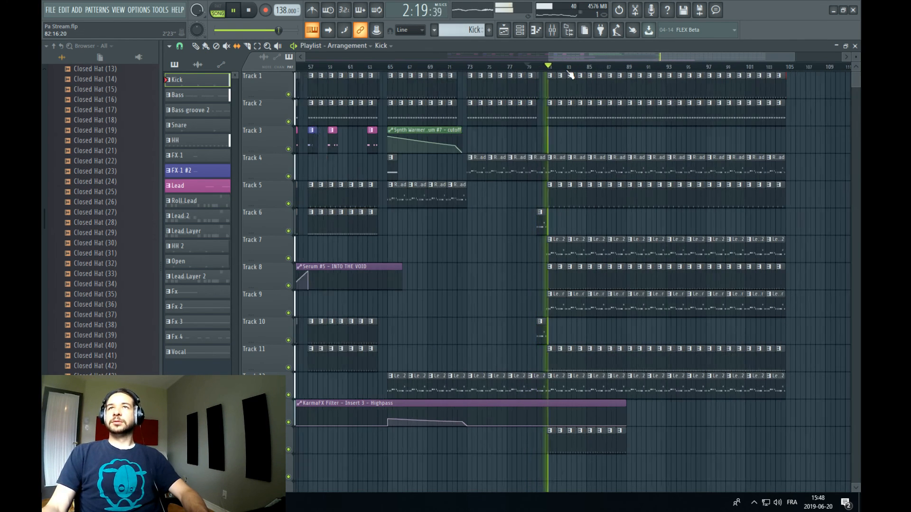
{"action": "scroll", "coordinate": [571, 71], "scroll_direction": "up", "scroll_amount": 3}
{"action": "scroll", "coordinate": [572, 75], "scroll_direction": "down", "scroll_amount": 3}
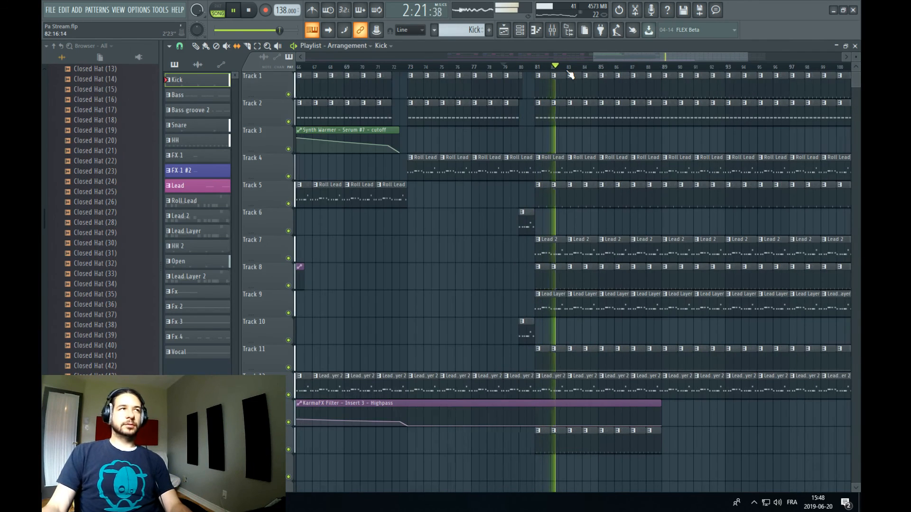
{"action": "left_click_drag", "start_coordinate": [689, 462], "coordinate": [546, 469]}
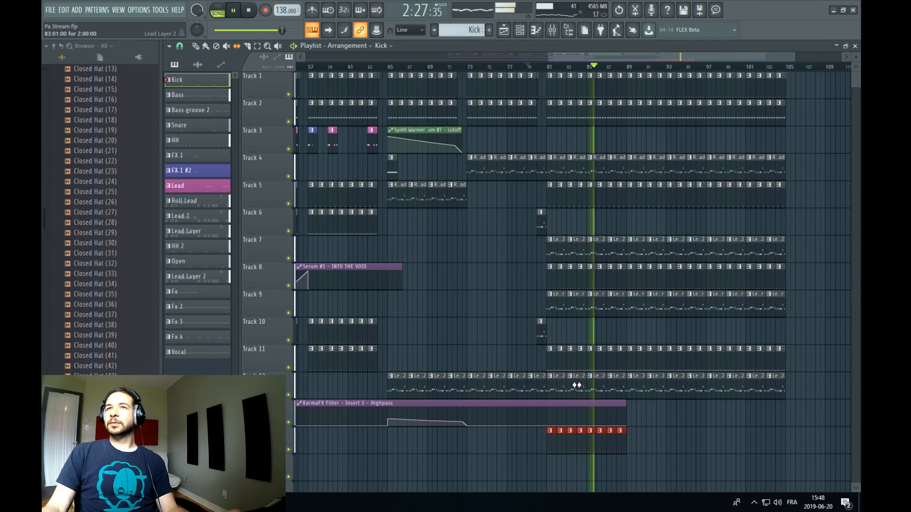
Compare the notes of the Lead Layer 2, Lead Layer and Lead 2 patterns in the piano roll during playback
{"action": "double_click", "coordinate": [576, 386]}
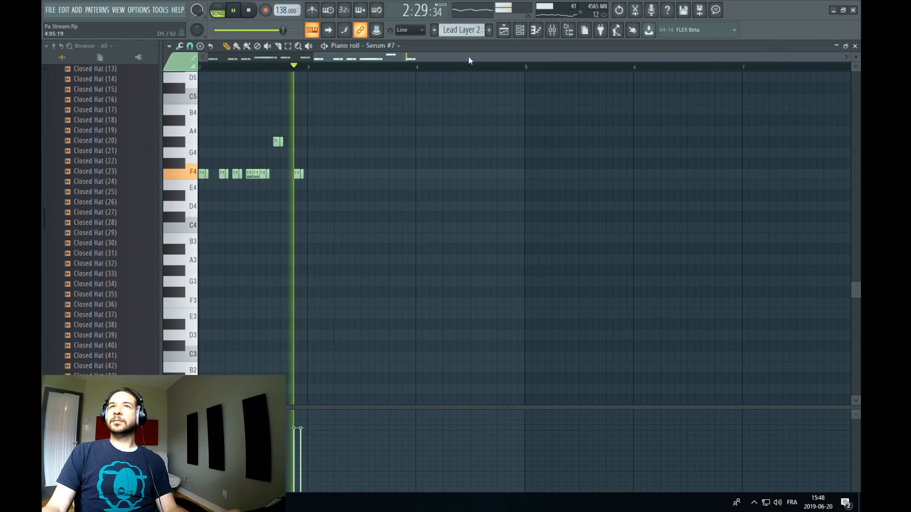
{"action": "left_click", "coordinate": [504, 33]}
{"action": "double_click", "coordinate": [600, 305]}
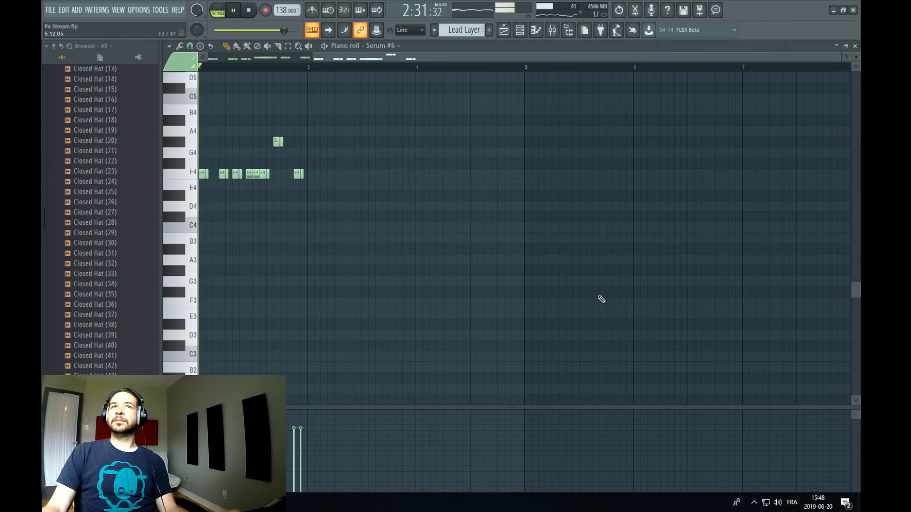
{"action": "left_click", "coordinate": [503, 30]}
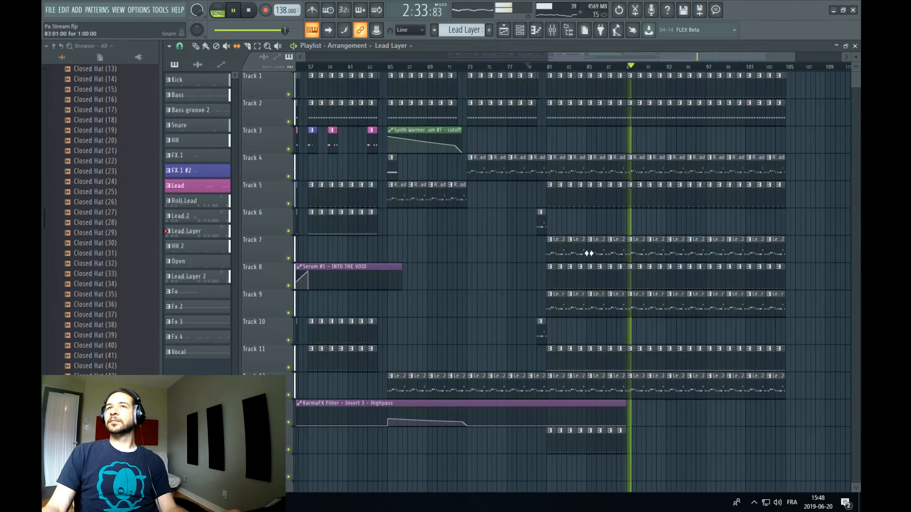
{"action": "left_click", "coordinate": [615, 247]}
{"action": "double_click", "coordinate": [616, 247]}
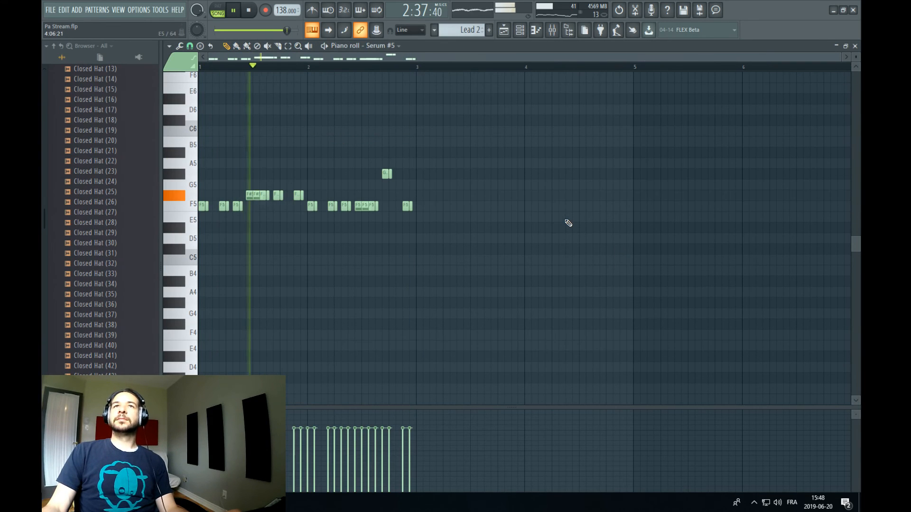
{"action": "left_click", "coordinate": [504, 30]}
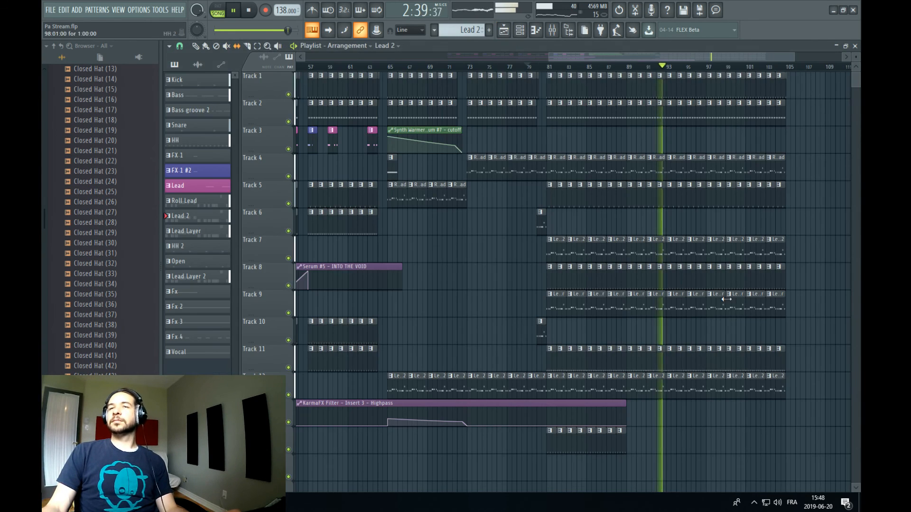
Duplicate the Open clips of bars 81–89 up to bar 97, then duplicate the whole row and align its copy at bar 97
{"action": "left_click_drag", "start_coordinate": [702, 443], "coordinate": [546, 458]}
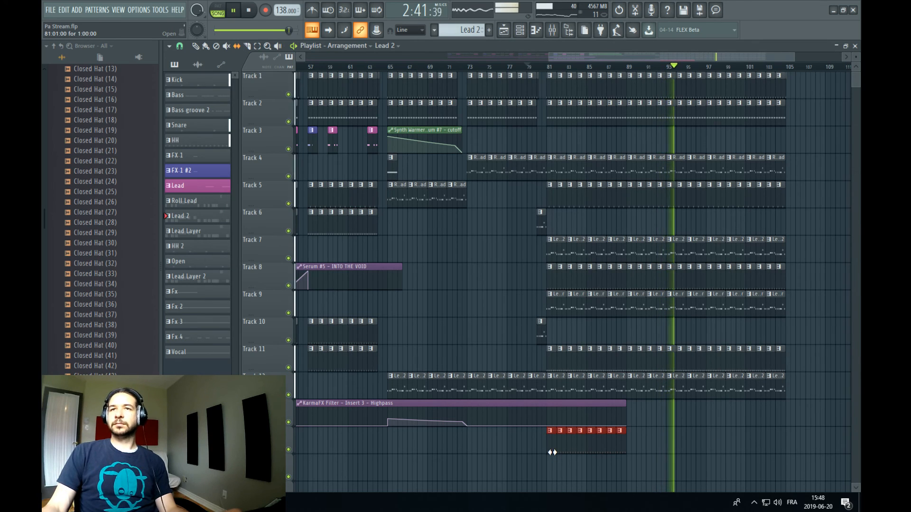
{"action": "left_click", "coordinate": [596, 441]}
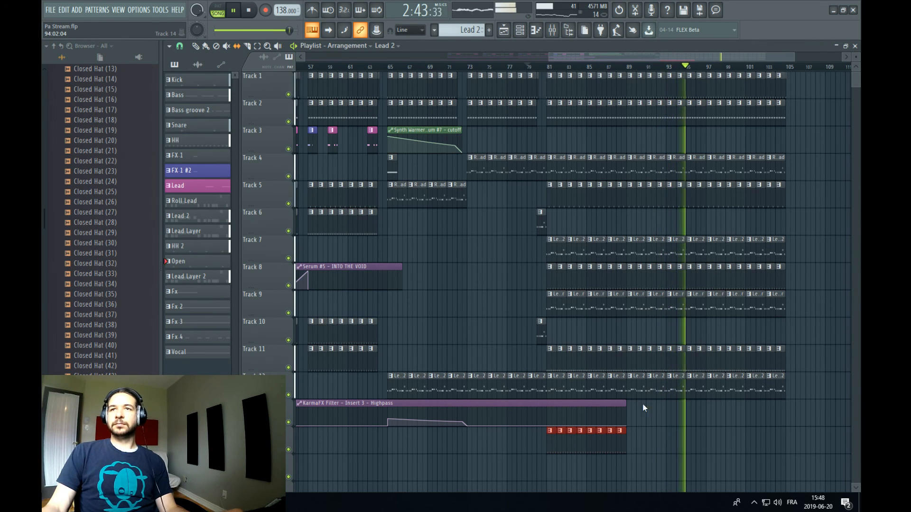
{"action": "left_click", "coordinate": [205, 46]}
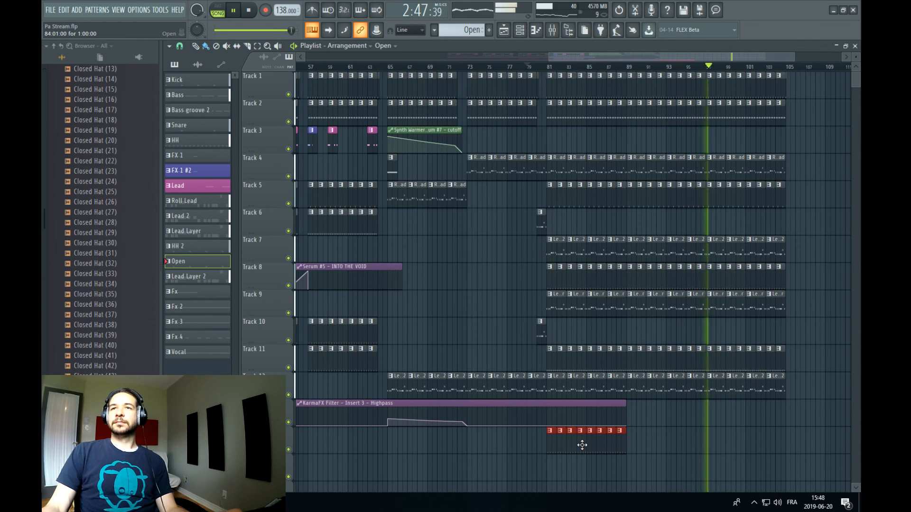
{"action": "key", "text": "ctrl+b"}
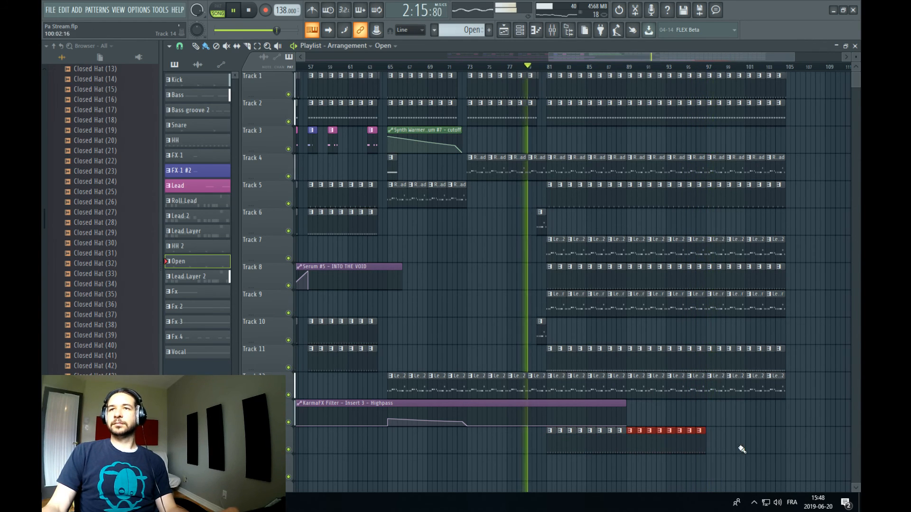
{"action": "left_click_drag", "start_coordinate": [740, 447], "coordinate": [536, 464]}
{"action": "key", "text": "ctrl+b"}
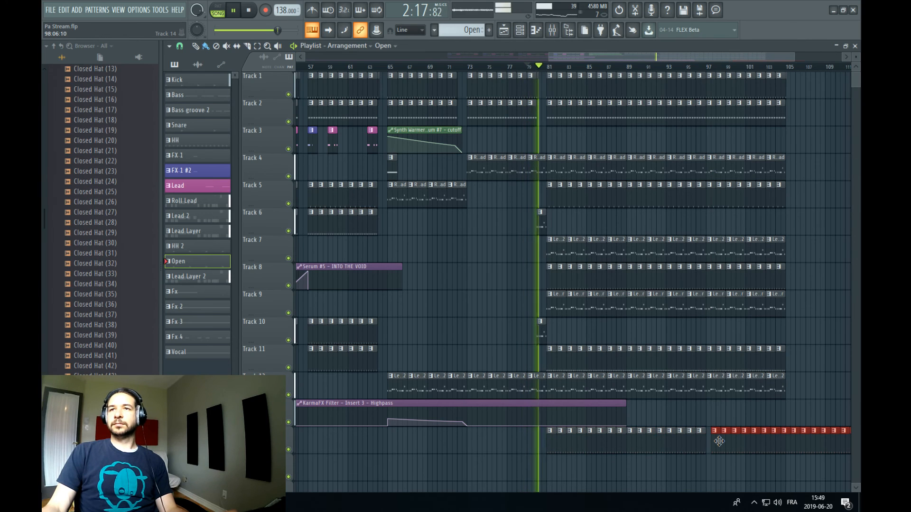
{"action": "left_click_drag", "start_coordinate": [716, 441], "coordinate": [711, 441]}
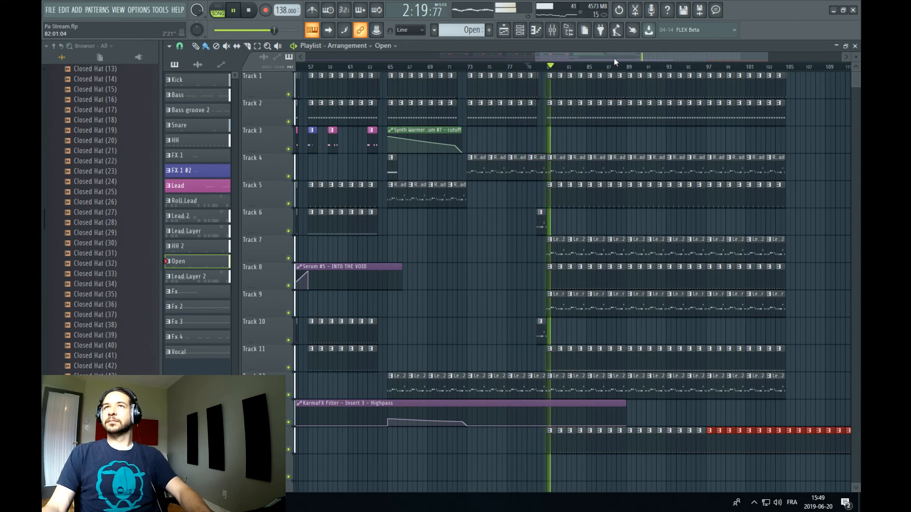
Delete the surplus Open clips past bar 105 so the row ends with the other tracks
{"action": "left_click_drag", "start_coordinate": [616, 58], "coordinate": [691, 68]}
{"action": "left_click", "coordinate": [740, 457], "text": "ctrl"}
{"action": "right_click", "coordinate": [726, 448]}
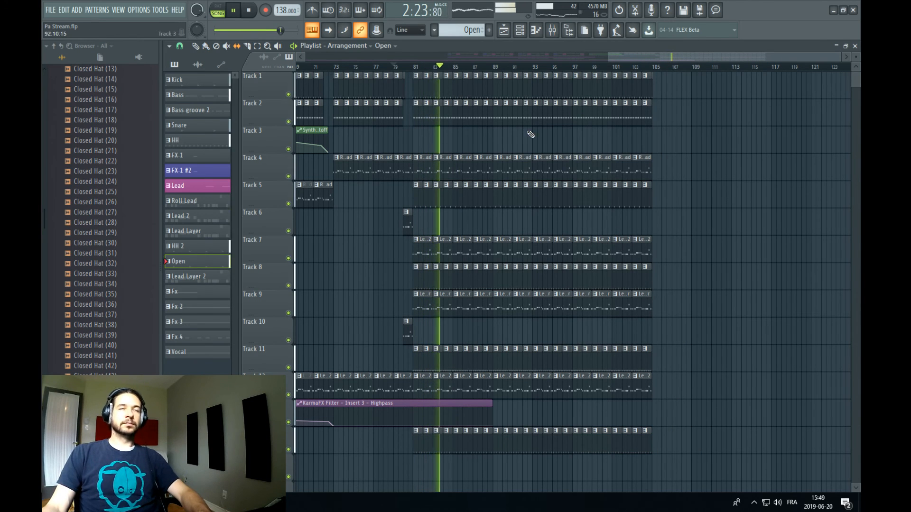
Cut a break before bar 93 by shortening the Kick clip of bar 92 to a short stub and removing that bar's Bass clip
{"action": "scroll", "coordinate": [555, 67], "scroll_direction": "up", "scroll_amount": 2}
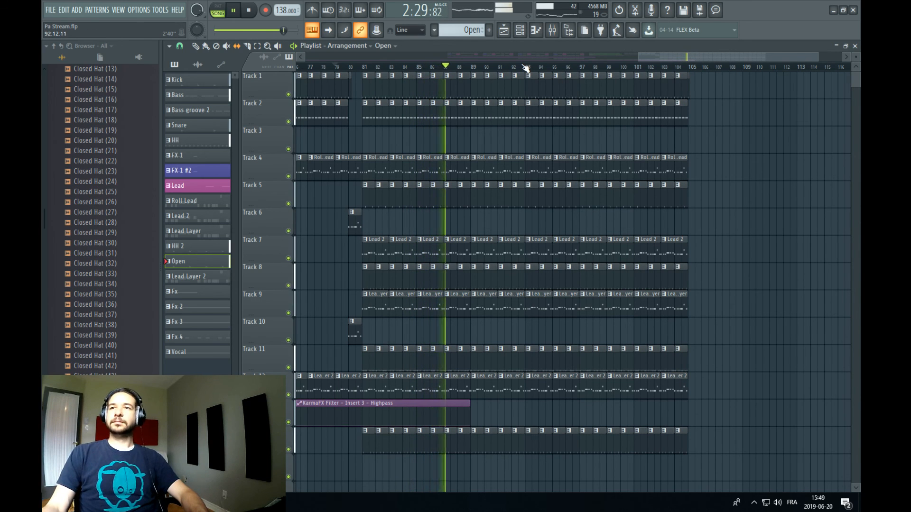
{"action": "scroll", "coordinate": [525, 67], "scroll_direction": "down", "scroll_amount": 2}
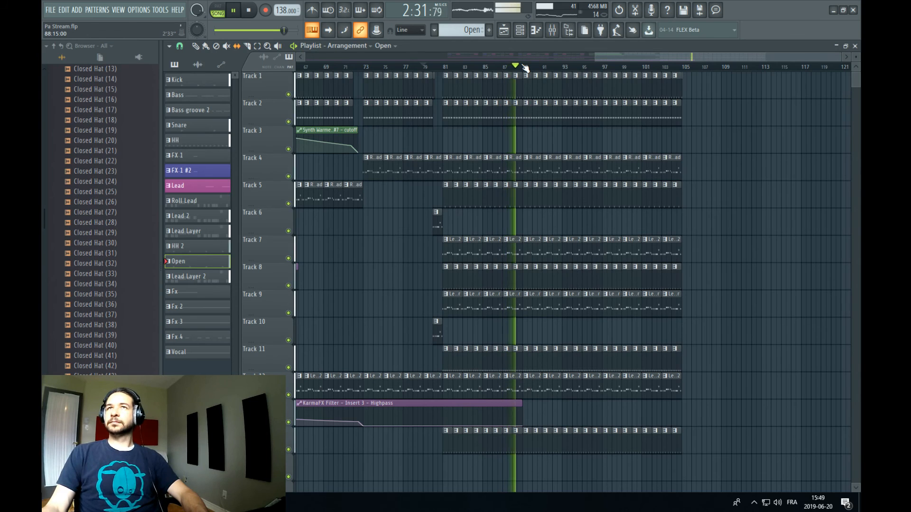
{"action": "scroll", "coordinate": [569, 68], "scroll_direction": "up", "scroll_amount": 2}
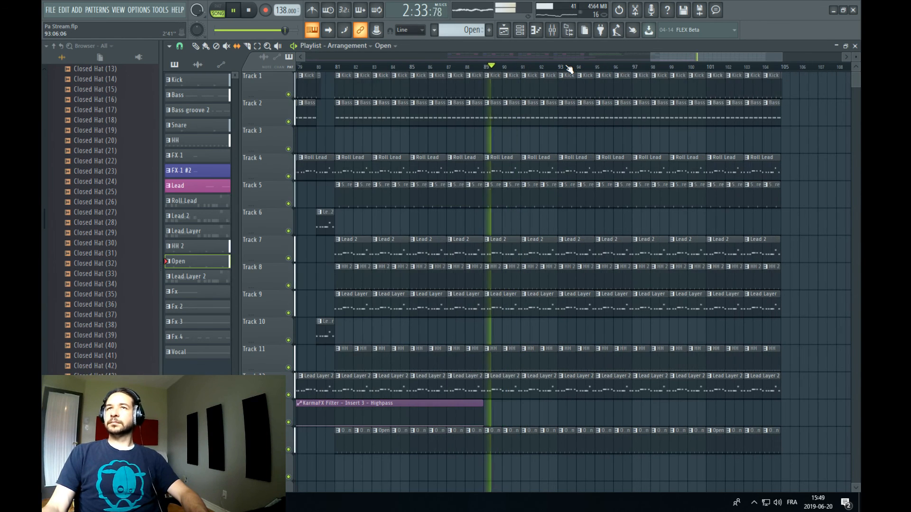
{"action": "scroll", "coordinate": [569, 69], "scroll_direction": "up", "scroll_amount": 2}
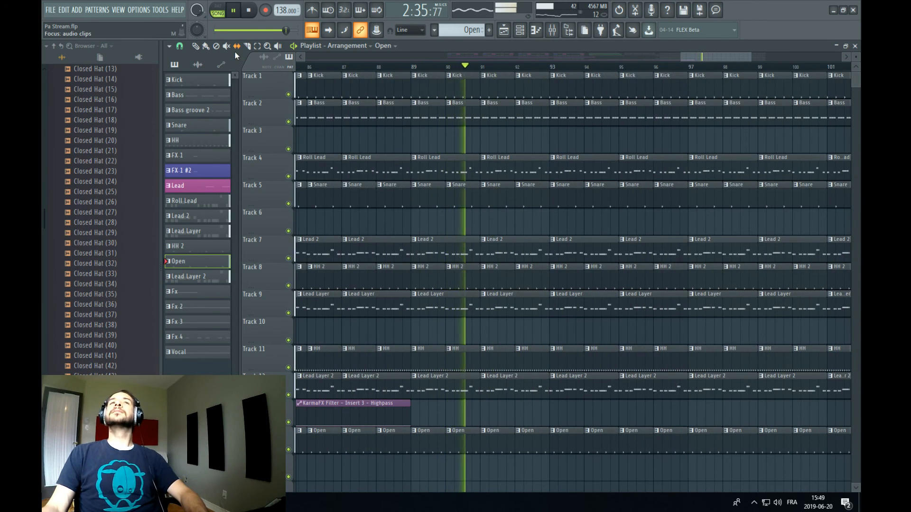
{"action": "left_click", "coordinate": [207, 47]}
{"action": "left_click_drag", "start_coordinate": [548, 84], "coordinate": [518, 91]}
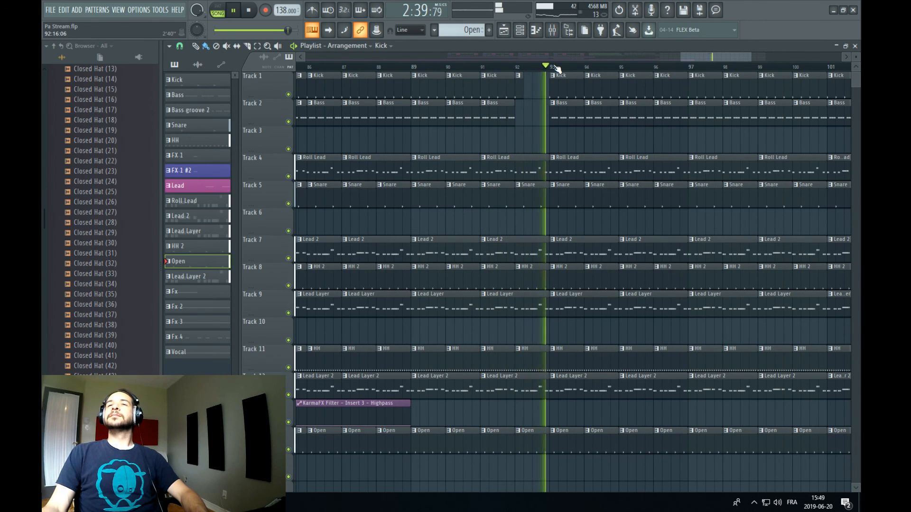
Stop playback and save the project
{"action": "scroll", "coordinate": [553, 69], "scroll_direction": "down", "scroll_amount": 2}
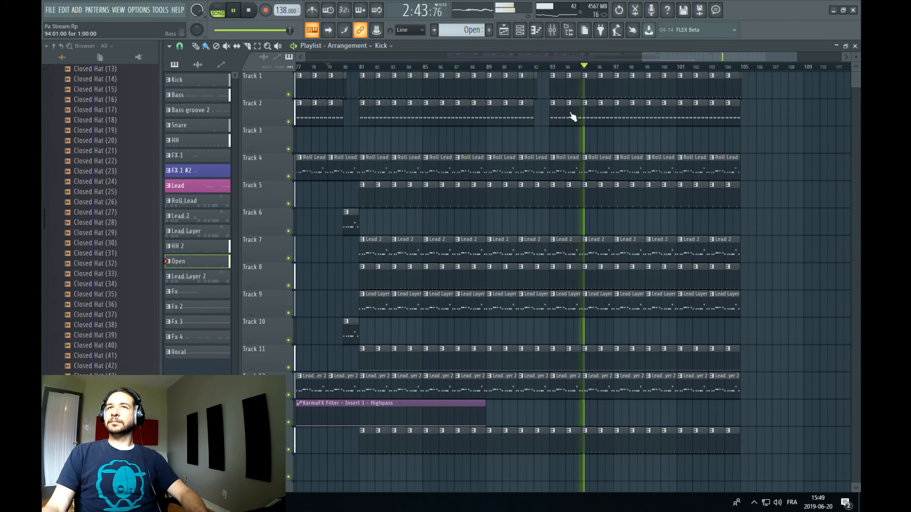
{"action": "key", "text": "space"}
{"action": "scroll", "coordinate": [567, 75], "scroll_direction": "down", "scroll_amount": 3}
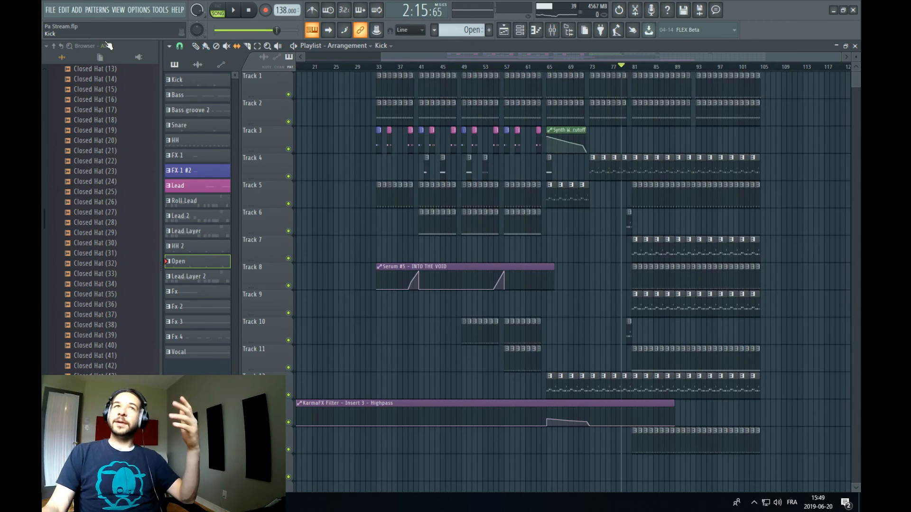
{"action": "left_click", "coordinate": [56, 11]}
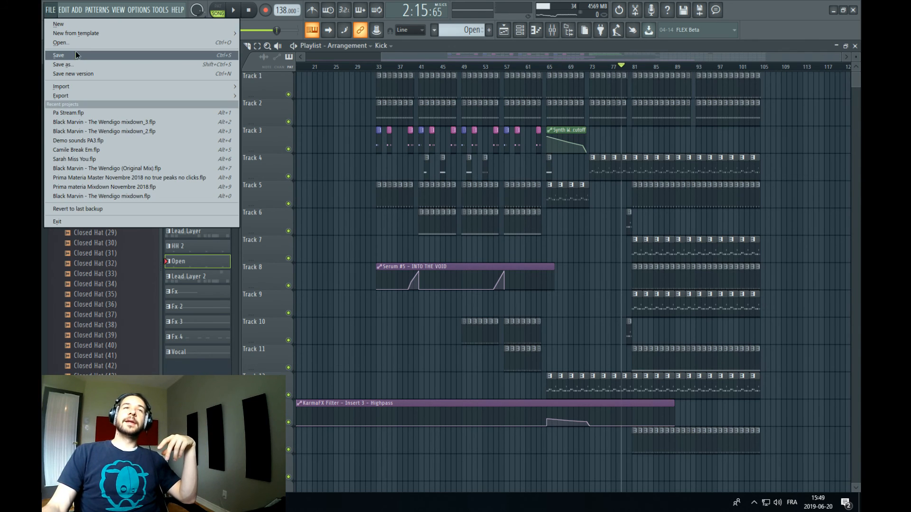
{"action": "left_click", "coordinate": [66, 55]}
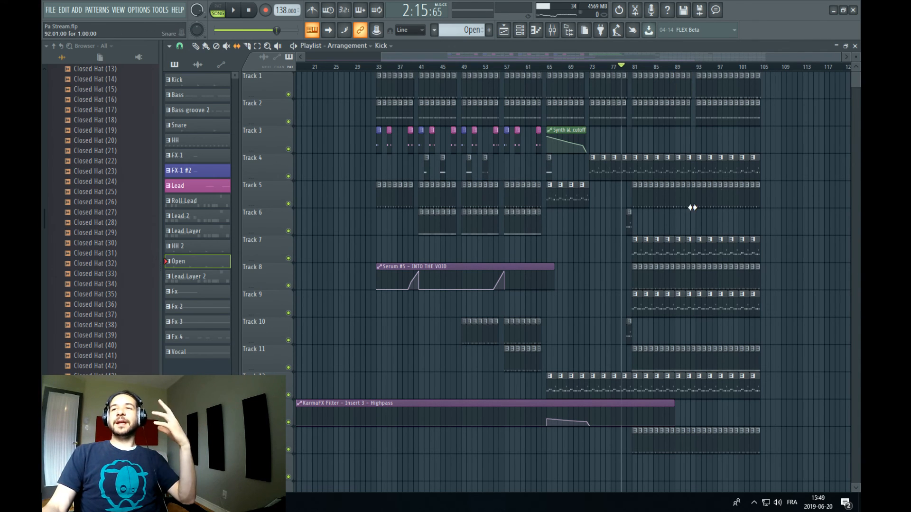
Examine the arrangement after bar 81 and listen from bar 90 through the break before bar 93
{"action": "scroll", "coordinate": [703, 75], "scroll_direction": "up", "scroll_amount": 2}
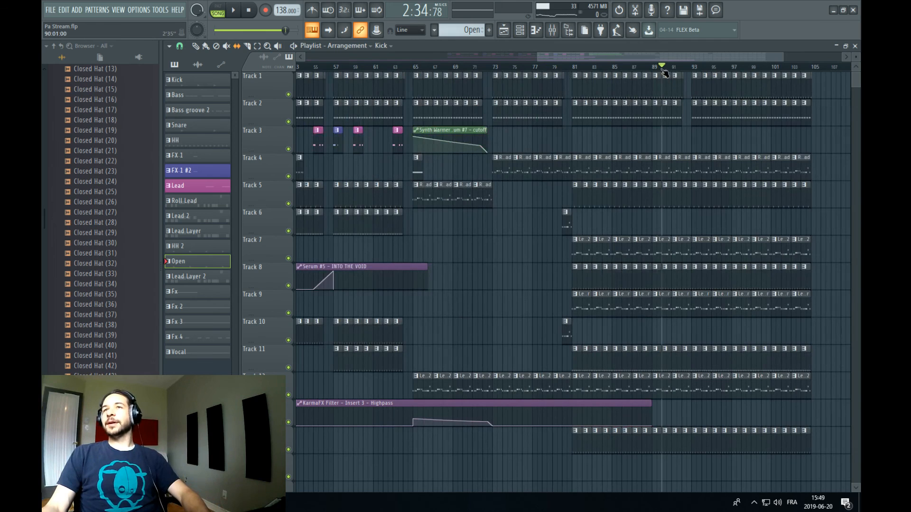
{"action": "scroll", "coordinate": [666, 72], "scroll_direction": "up", "scroll_amount": 2}
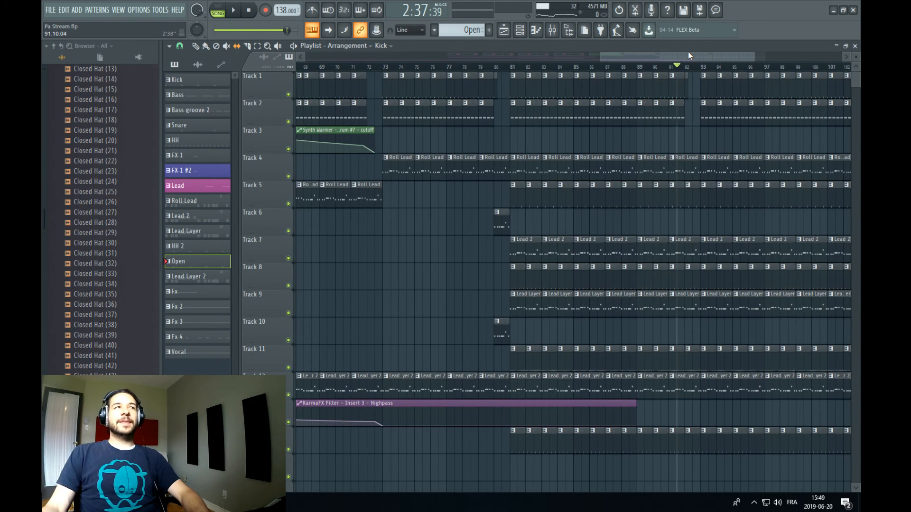
{"action": "left_click_drag", "start_coordinate": [702, 56], "coordinate": [762, 68]}
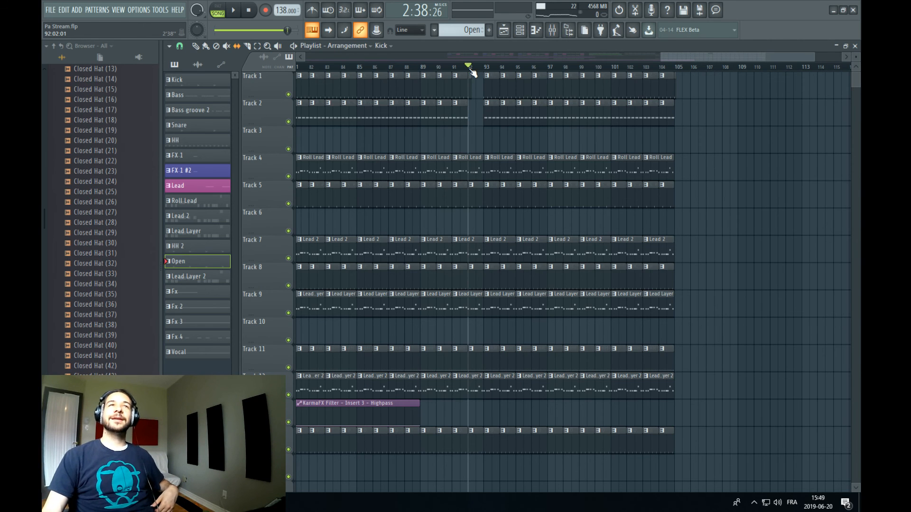
{"action": "scroll", "coordinate": [473, 72], "scroll_direction": "down", "scroll_amount": 3}
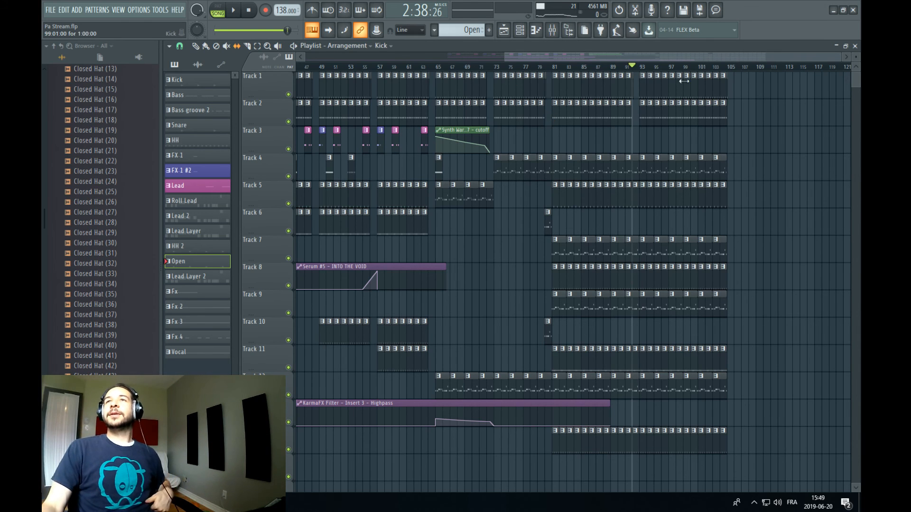
{"action": "scroll", "coordinate": [657, 74], "scroll_direction": "down", "scroll_amount": 2}
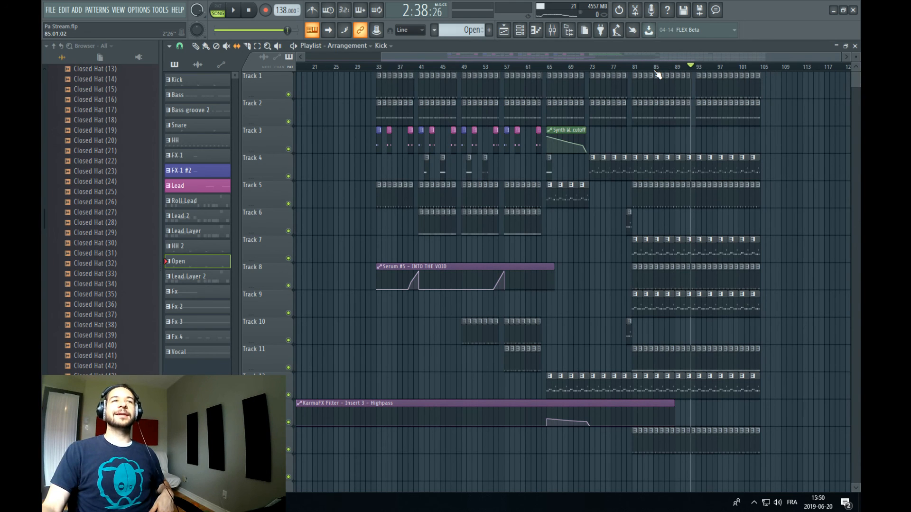
{"action": "scroll", "coordinate": [658, 75], "scroll_direction": "down", "scroll_amount": 1}
{"action": "left_click_drag", "start_coordinate": [731, 56], "coordinate": [818, 61]}
{"action": "left_click", "coordinate": [745, 70]}
{"action": "left_click", "coordinate": [637, 67]}
{"action": "key", "text": "space"}
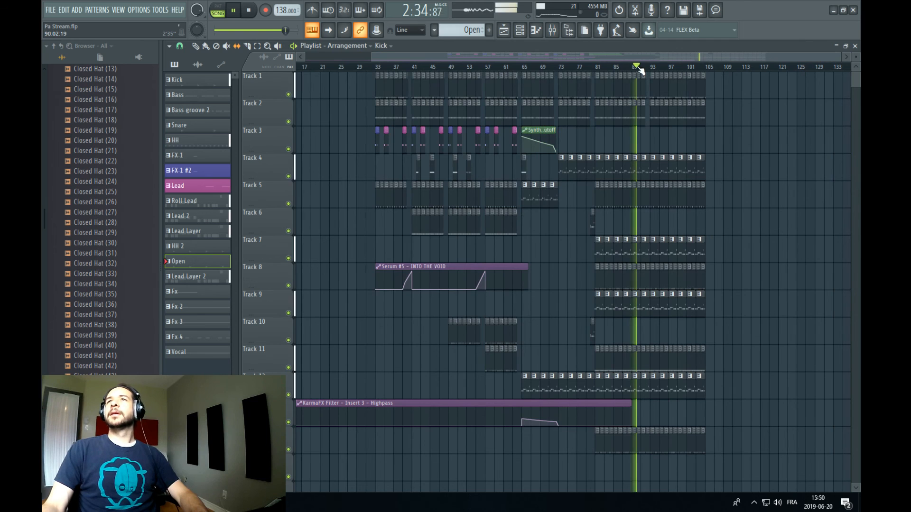
{"action": "scroll", "coordinate": [657, 67], "scroll_direction": "up", "scroll_amount": 2}
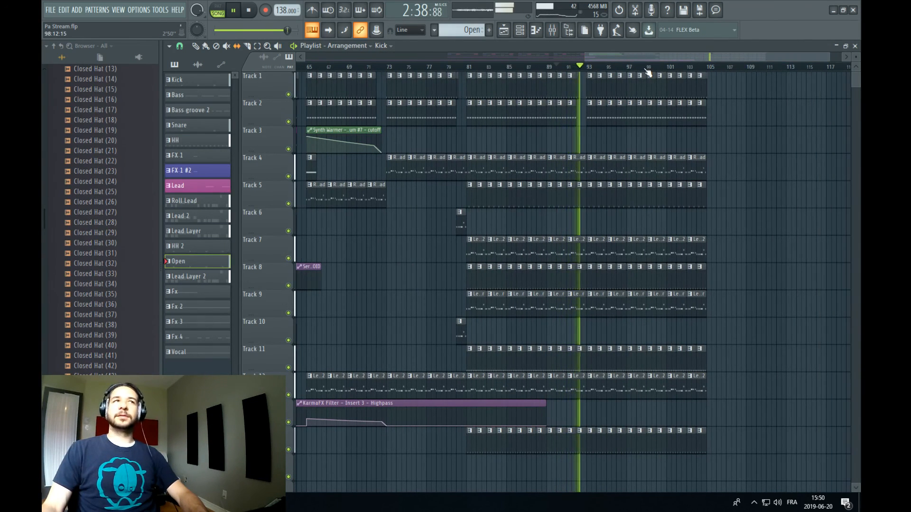
{"action": "scroll", "coordinate": [647, 70], "scroll_direction": "up", "scroll_amount": 3}
{"action": "scroll", "coordinate": [646, 70], "scroll_direction": "down", "scroll_amount": 2}
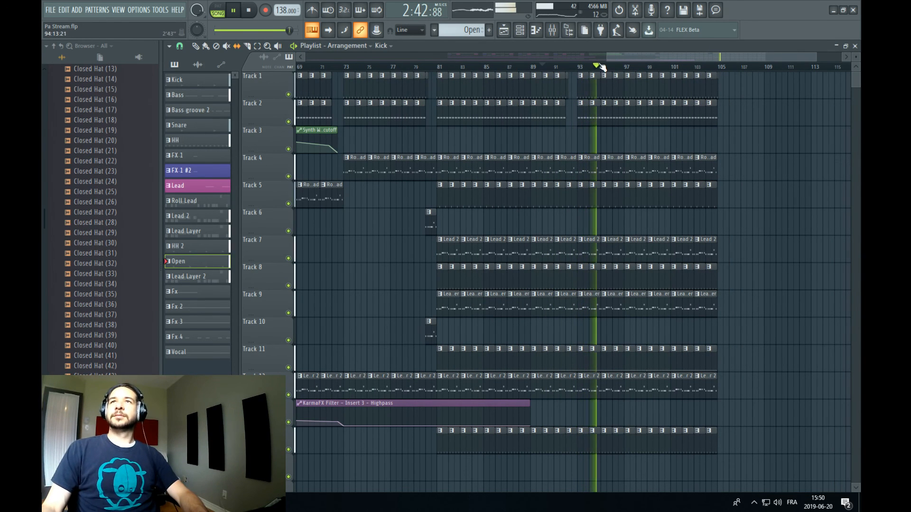
{"action": "key", "text": "space"}
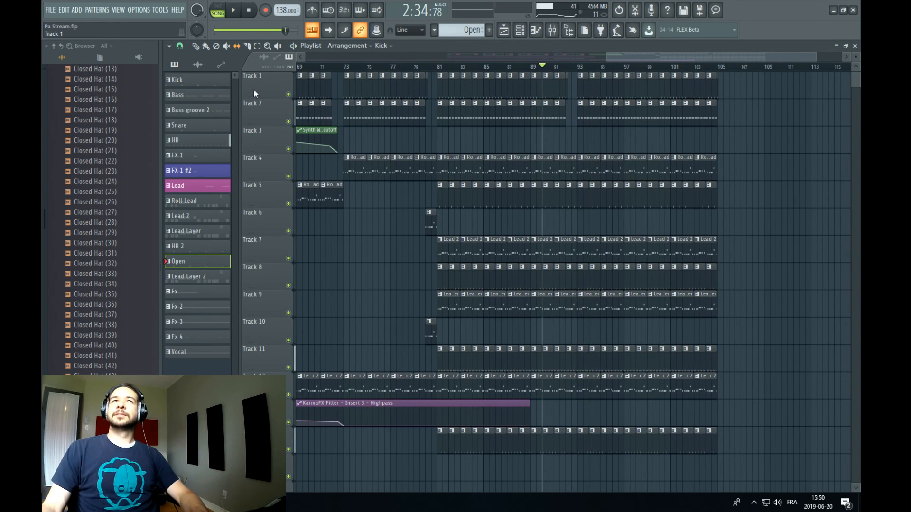
Create a new pattern named Ride and look through the hat and ride samples in the browser
{"action": "left_click", "coordinate": [490, 30]}
{"action": "type", "text": "Ride"}
{"action": "key", "text": "Return"}
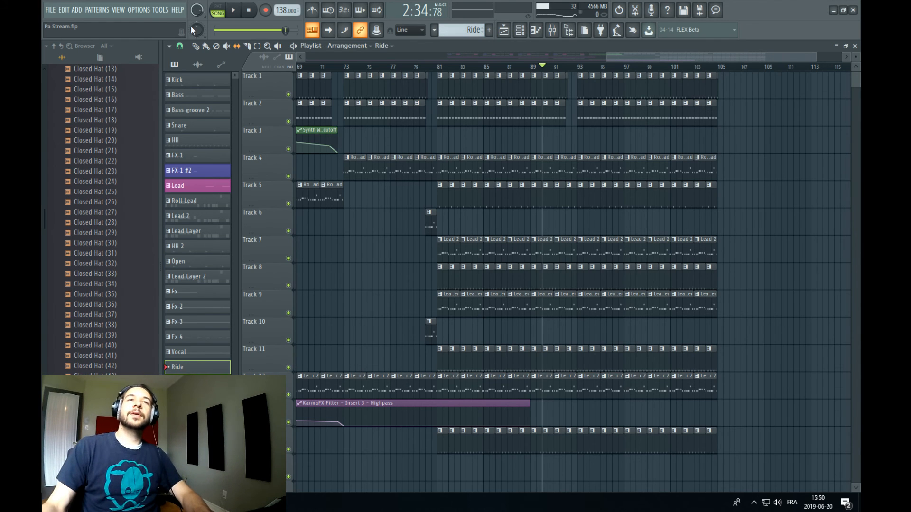
{"action": "scroll", "coordinate": [105, 344], "scroll_direction": "down", "scroll_amount": 10}
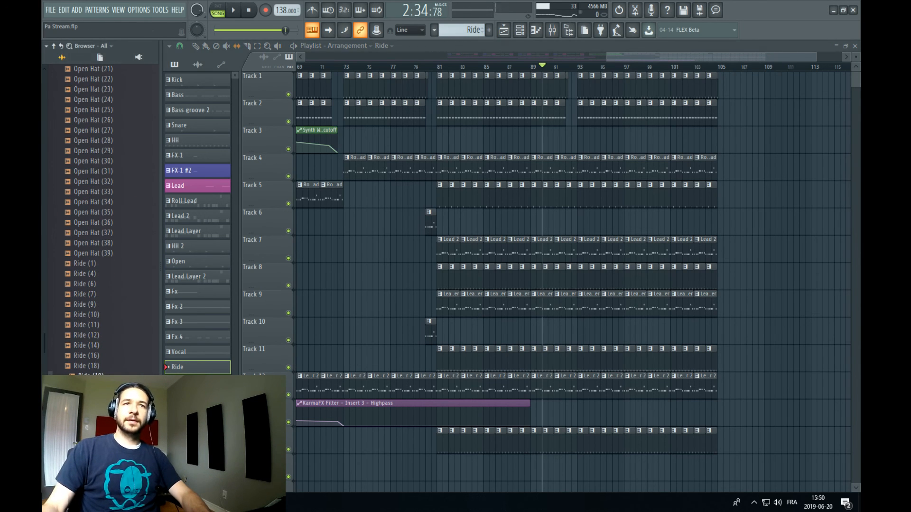
{"action": "scroll", "coordinate": [121, 365], "scroll_direction": "up", "scroll_amount": 10}
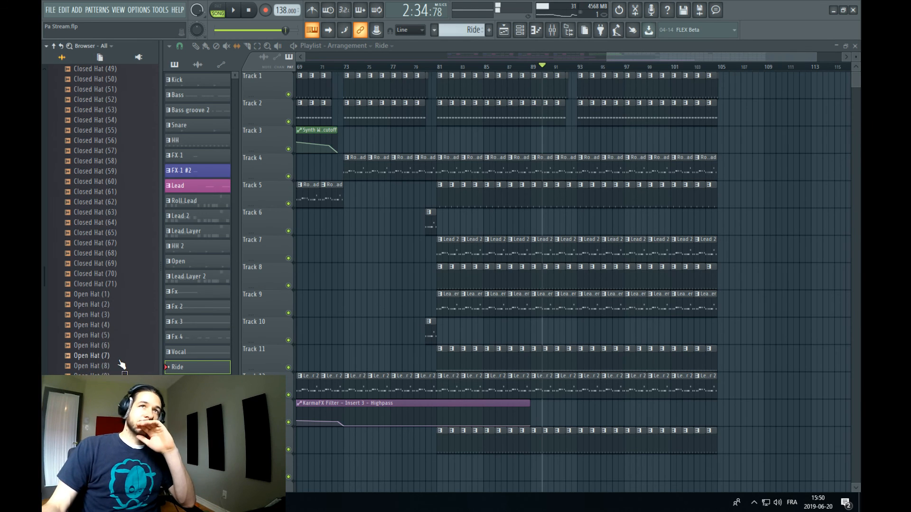
{"action": "scroll", "coordinate": [123, 329], "scroll_direction": "down", "scroll_amount": 10}
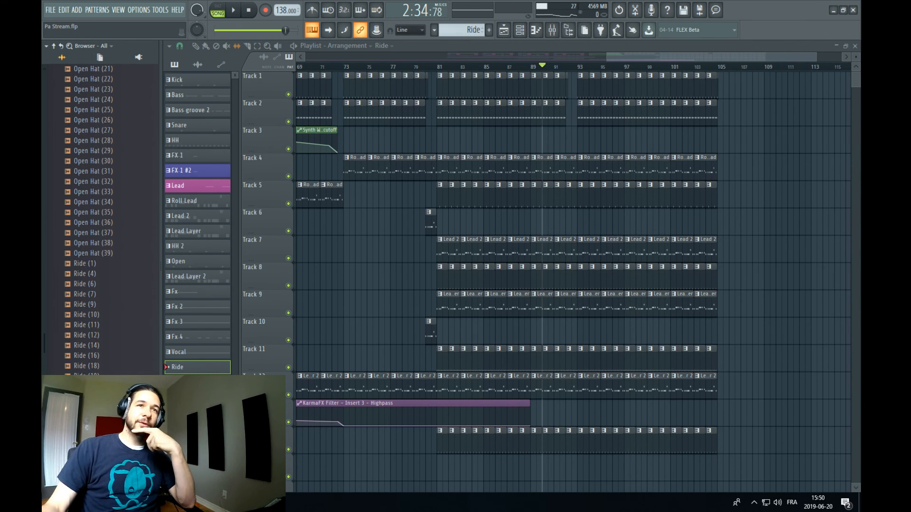
Add another unnamed pattern, load the Ride (31) sample as a new channel and place hits on steps 3, 7, 11 and 15
{"action": "left_click", "coordinate": [489, 31]}
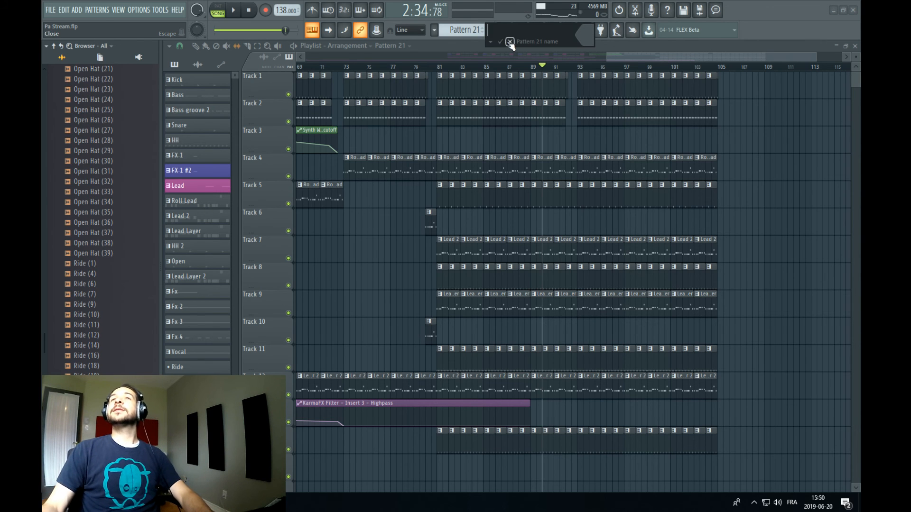
{"action": "left_click", "coordinate": [508, 30]}
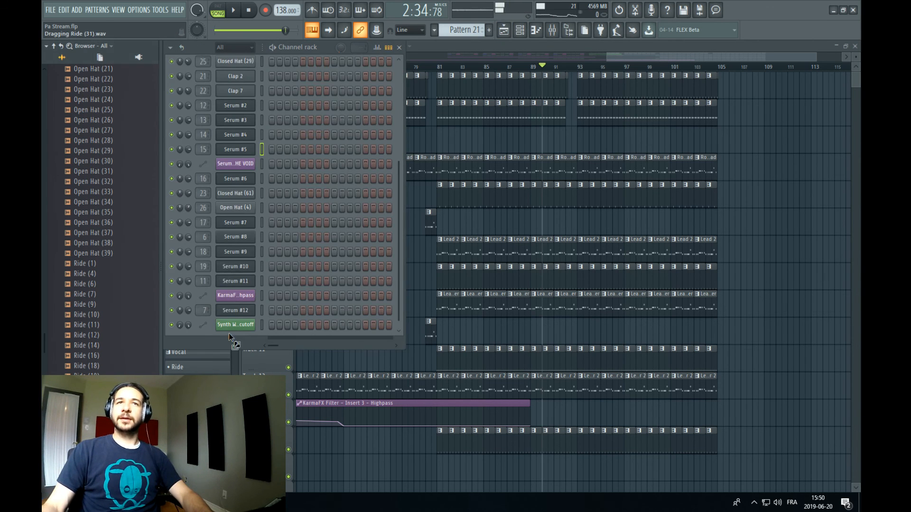
{"action": "left_click_drag", "start_coordinate": [229, 334], "coordinate": [230, 335]}
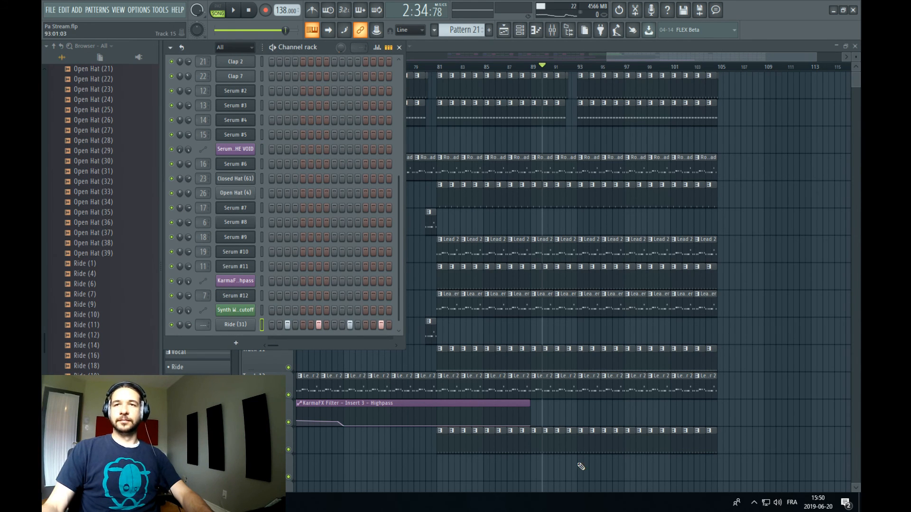
Listen from bar 81 and fill the break before bar 93 with a full Kick clip and a Bass clip in bar 92
{"action": "left_click", "coordinate": [442, 67]}
{"action": "key", "text": "space"}
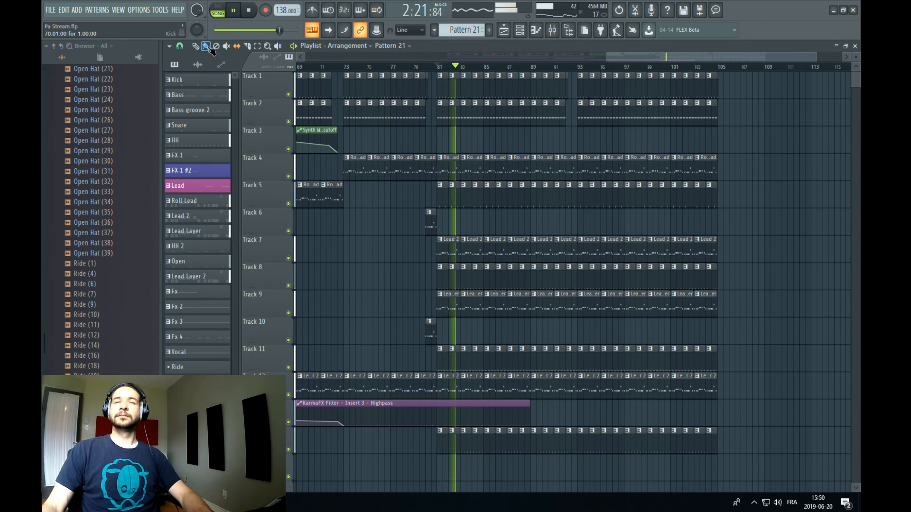
{"action": "left_click", "coordinate": [556, 68]}
{"action": "key", "text": "space"}
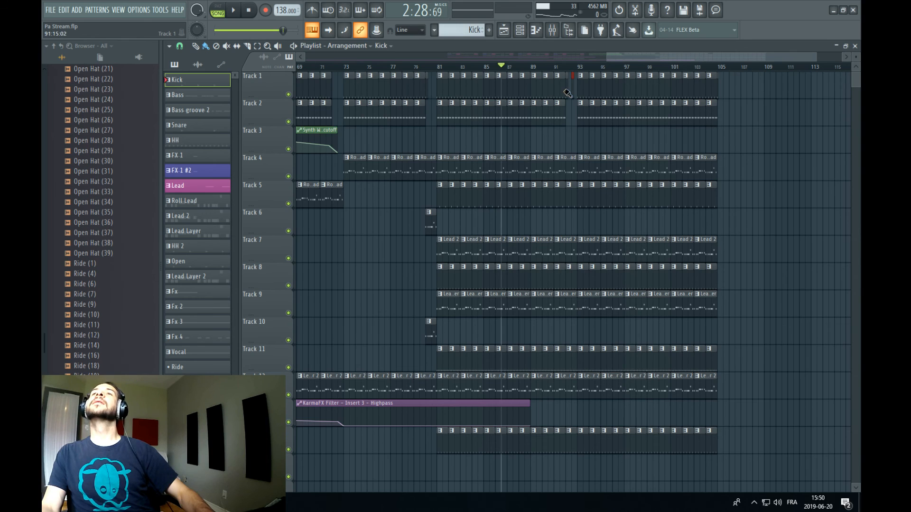
{"action": "scroll", "coordinate": [568, 93], "scroll_direction": "up", "scroll_amount": 3}
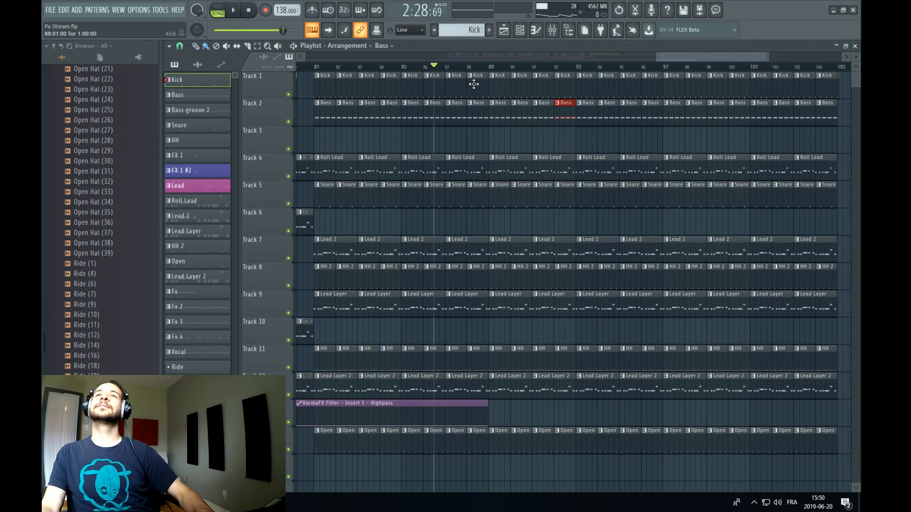
Remove the Kick clip of bar 96 and play back the arrangement from bar 70
{"action": "key", "text": "space"}
{"action": "right_click", "coordinate": [654, 75]}
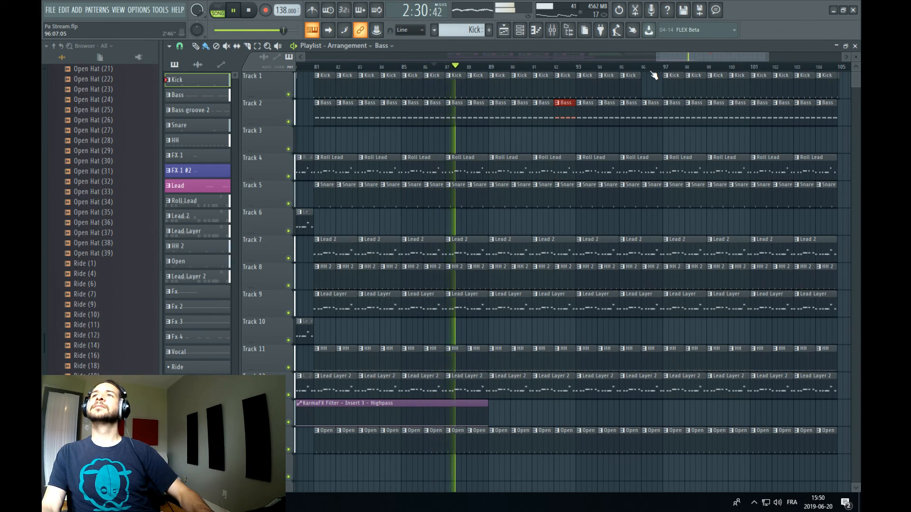
{"action": "scroll", "coordinate": [654, 74], "scroll_direction": "down", "scroll_amount": 4}
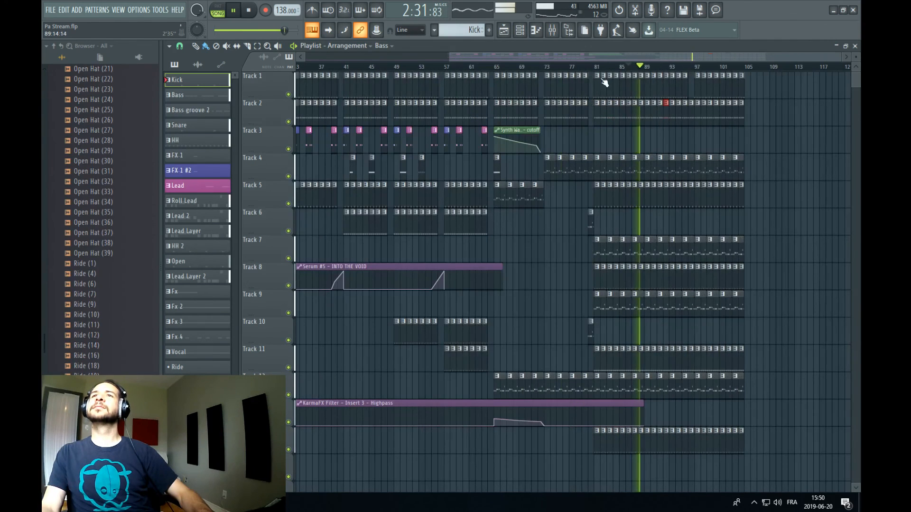
{"action": "left_click", "coordinate": [526, 67]}
{"action": "scroll", "coordinate": [527, 68], "scroll_direction": "up", "scroll_amount": 2}
{"action": "scroll", "coordinate": [652, 55], "scroll_direction": "right", "scroll_amount": 2}
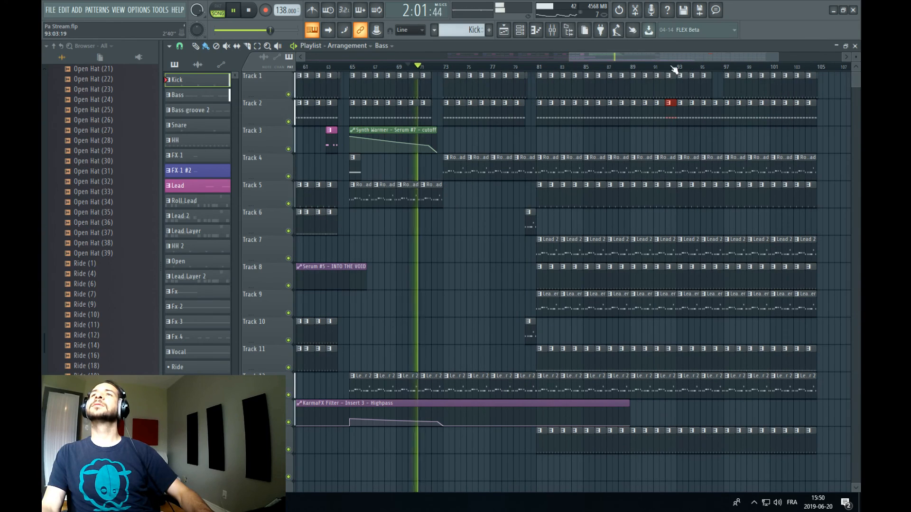
{"action": "key", "text": "space"}
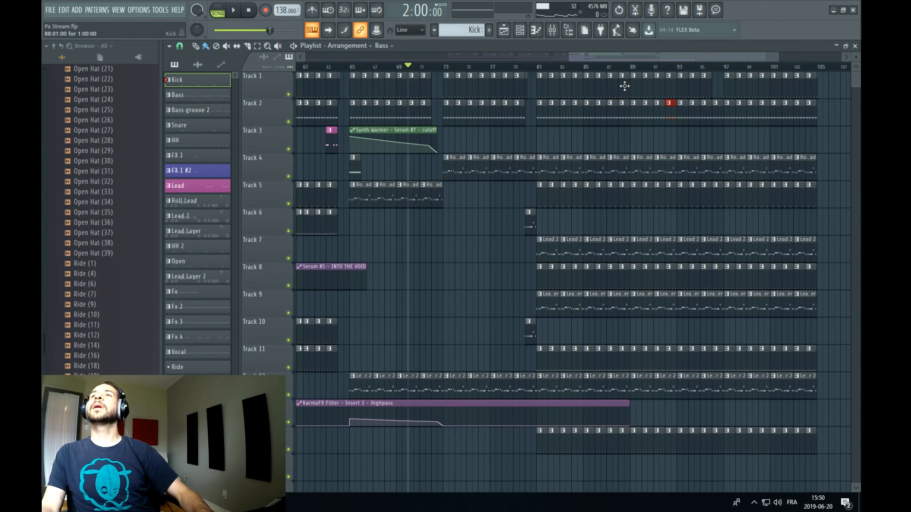
Open a break before bar 89 by shortening the Kick clip of bar 88 to 6 steps while listening
{"action": "scroll", "coordinate": [636, 70], "scroll_direction": "up", "scroll_amount": 2}
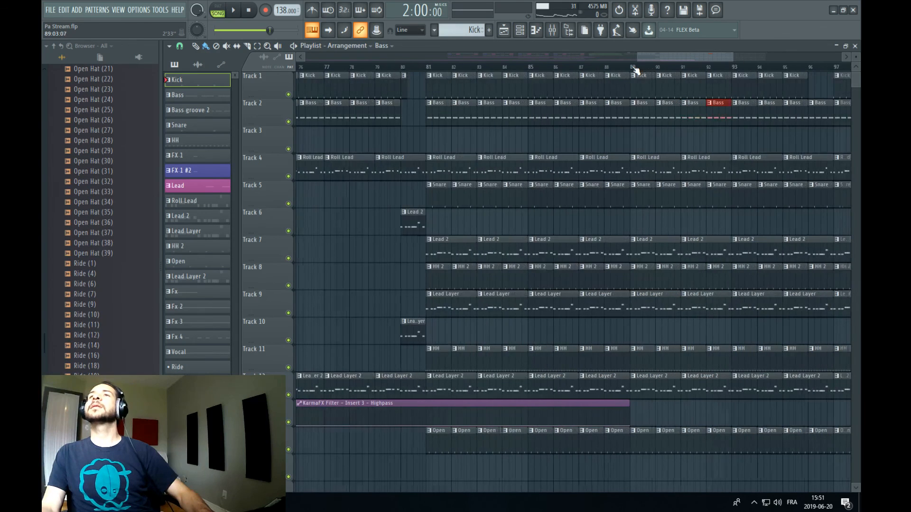
{"action": "left_click", "coordinate": [441, 70]}
{"action": "scroll", "coordinate": [442, 70], "scroll_direction": "down", "scroll_amount": 4}
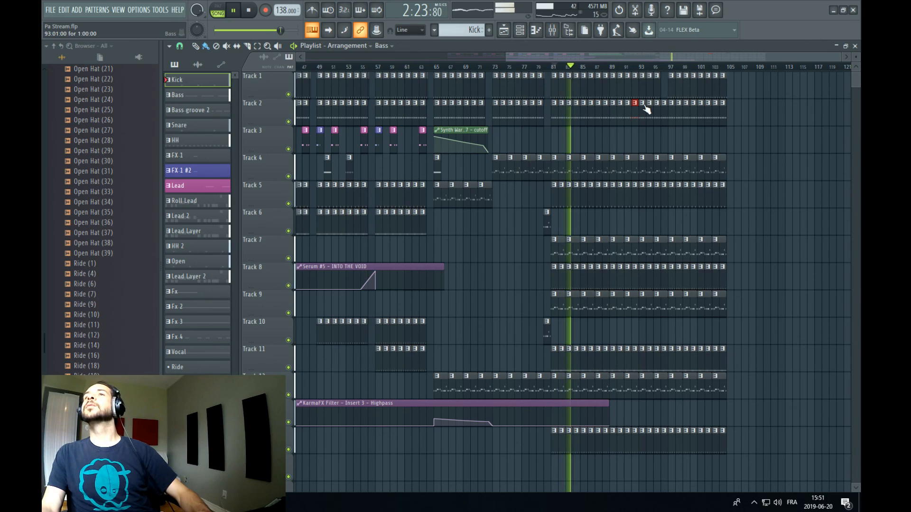
{"action": "scroll", "coordinate": [625, 73], "scroll_direction": "up", "scroll_amount": 4}
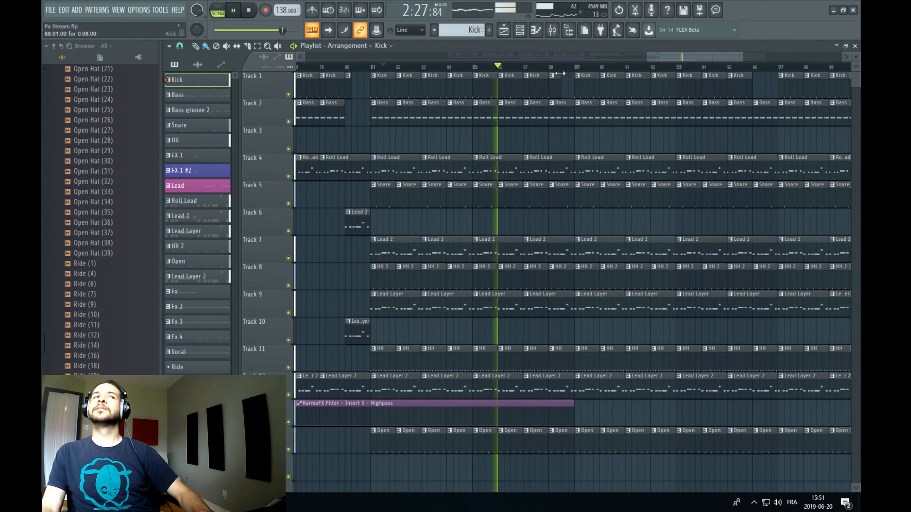
{"action": "scroll", "coordinate": [561, 76], "scroll_direction": "down", "scroll_amount": 1}
{"action": "scroll", "coordinate": [561, 74], "scroll_direction": "up", "scroll_amount": 2}
{"action": "scroll", "coordinate": [564, 87], "scroll_direction": "up", "scroll_amount": 1}
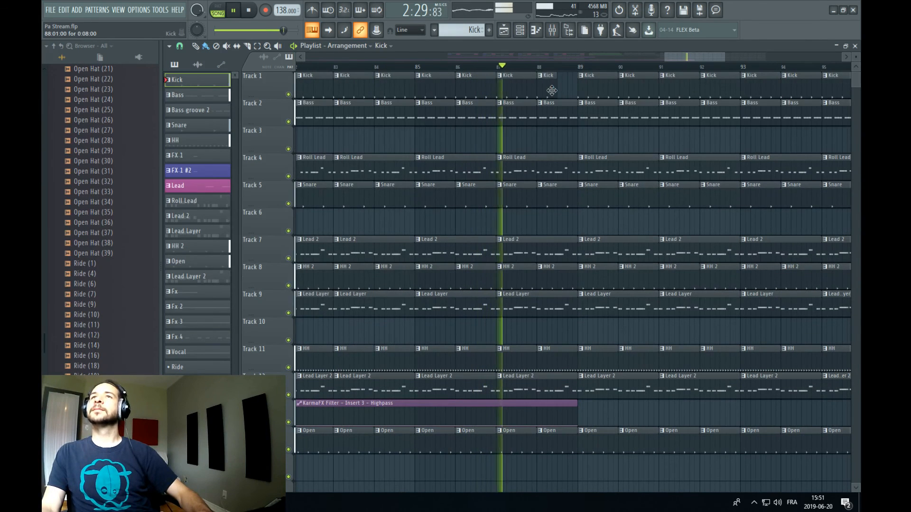
{"action": "left_click_drag", "start_coordinate": [556, 89], "coordinate": [551, 89]}
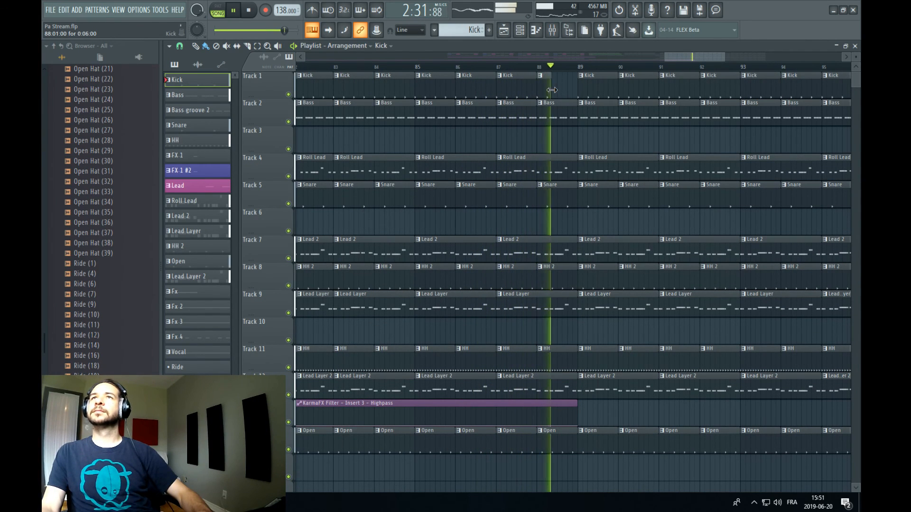
{"action": "key", "text": "space"}
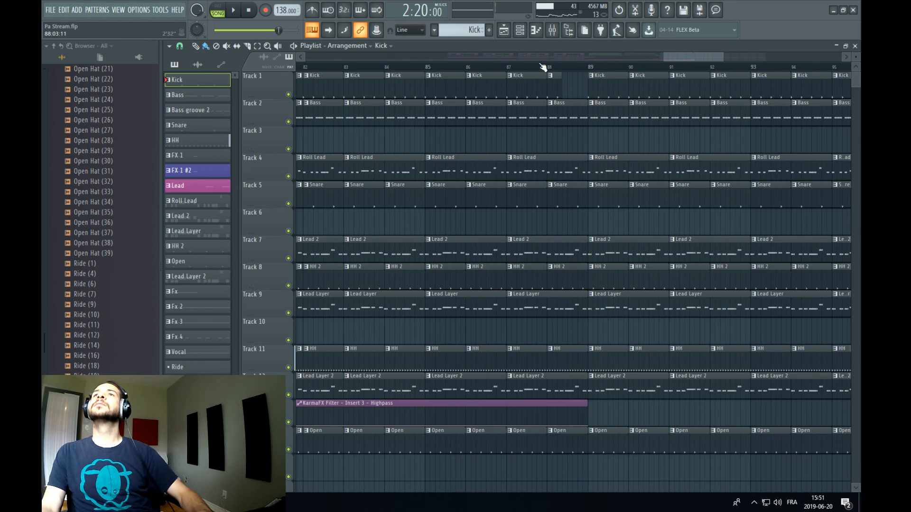
Place a two-step Kick clip on Track 3 at the end of bar 88 and shorten that bar's Bass clip to end where it starts
{"action": "left_click", "coordinate": [548, 67]}
{"action": "scroll", "coordinate": [548, 67], "scroll_direction": "up", "scroll_amount": 2}
{"action": "scroll", "coordinate": [548, 68], "scroll_direction": "up", "scroll_amount": 1}
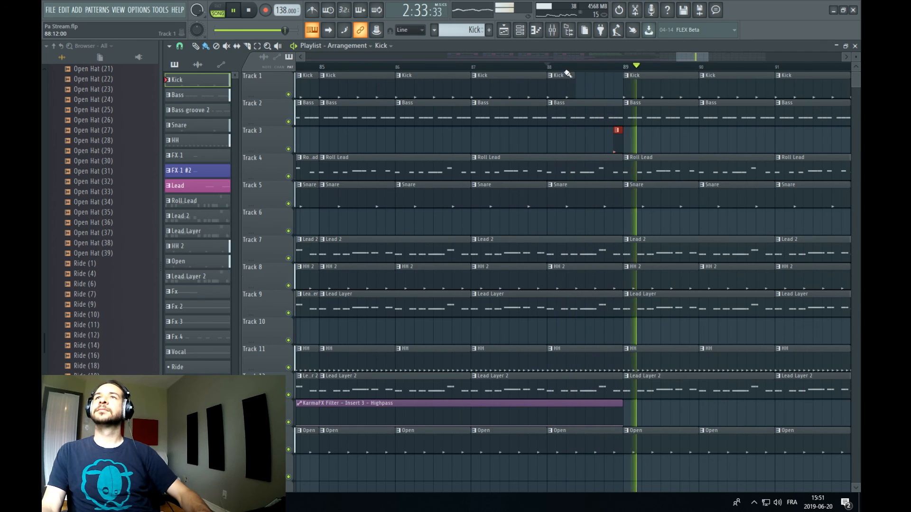
{"action": "left_click", "coordinate": [519, 67]}
{"action": "left_click_drag", "start_coordinate": [621, 117], "coordinate": [613, 116]}
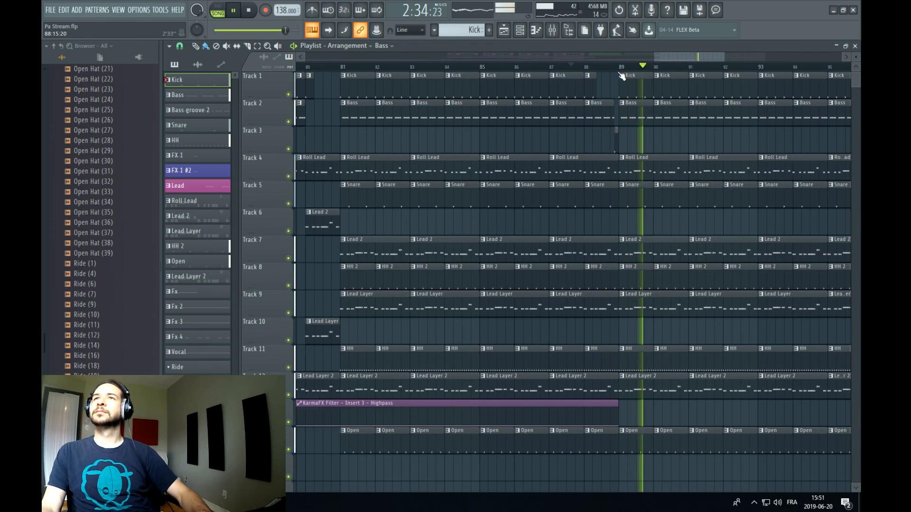
Place a Kick clip in bar 96 on Track 1 and shorten it to four steps while listening
{"action": "scroll", "coordinate": [707, 56], "scroll_direction": "down", "scroll_amount": 3}
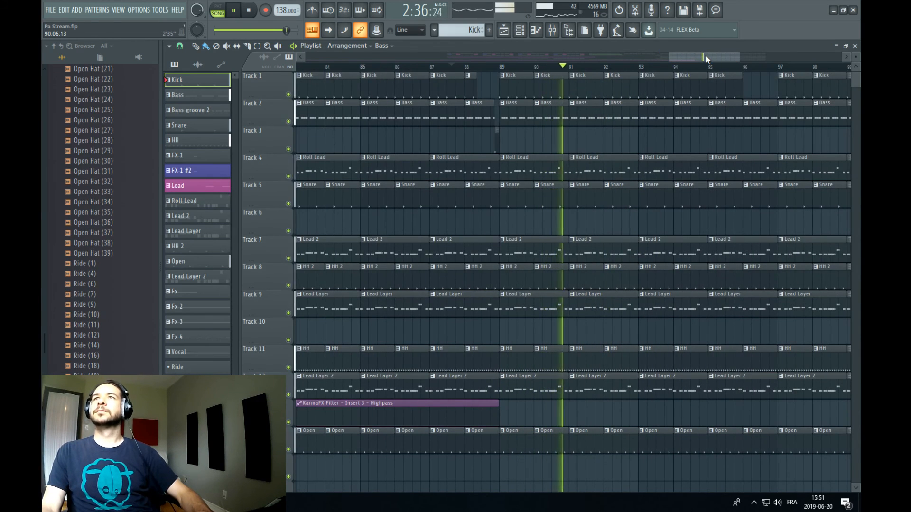
{"action": "left_click_drag", "start_coordinate": [706, 56], "coordinate": [723, 58]}
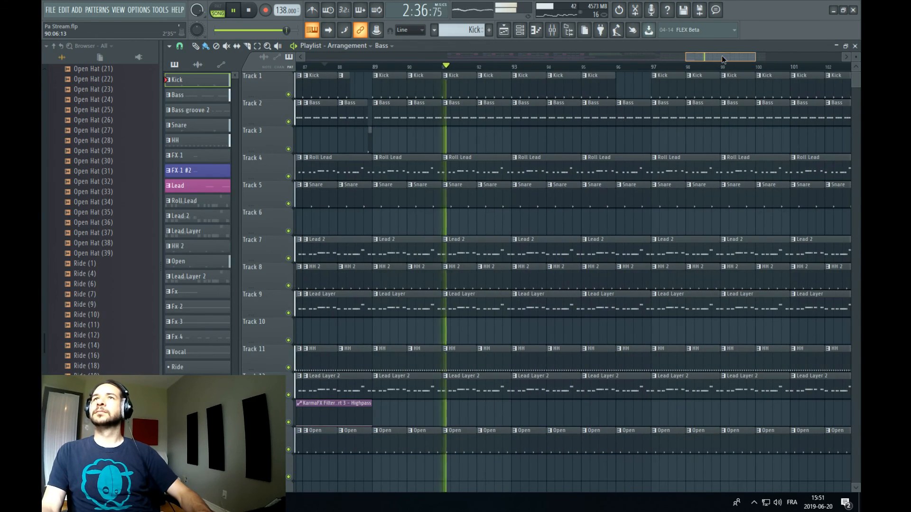
{"action": "left_click", "coordinate": [626, 89]}
{"action": "scroll", "coordinate": [647, 76], "scroll_direction": "up", "scroll_amount": 2, "text": "ctrl"}
{"action": "scroll", "coordinate": [646, 76], "scroll_direction": "down", "scroll_amount": 4, "text": "ctrl"}
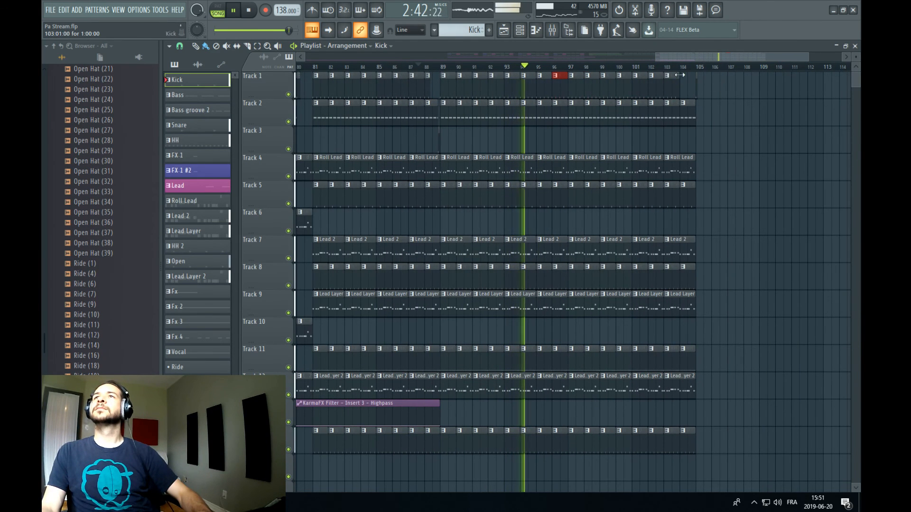
{"action": "scroll", "coordinate": [550, 74], "scroll_direction": "up", "scroll_amount": 2, "text": "ctrl"}
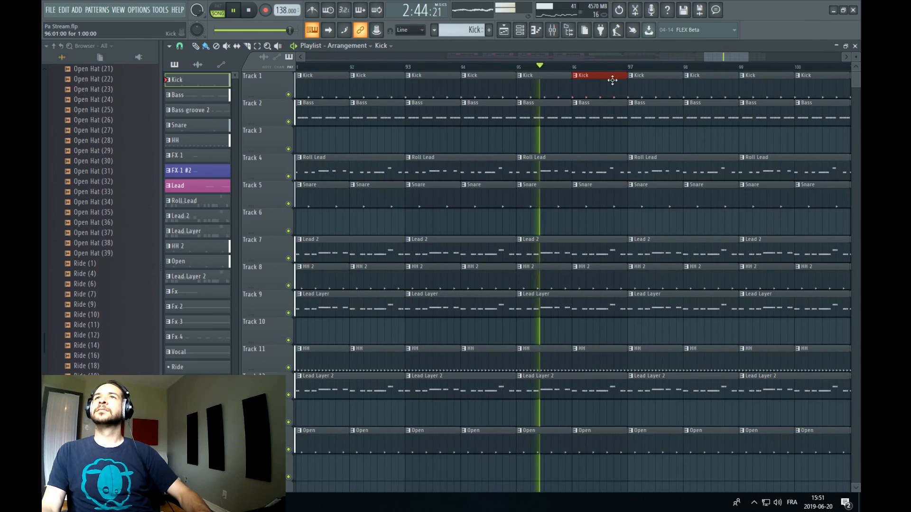
{"action": "scroll", "coordinate": [589, 94], "scroll_direction": "up", "scroll_amount": 1, "text": "ctrl"}
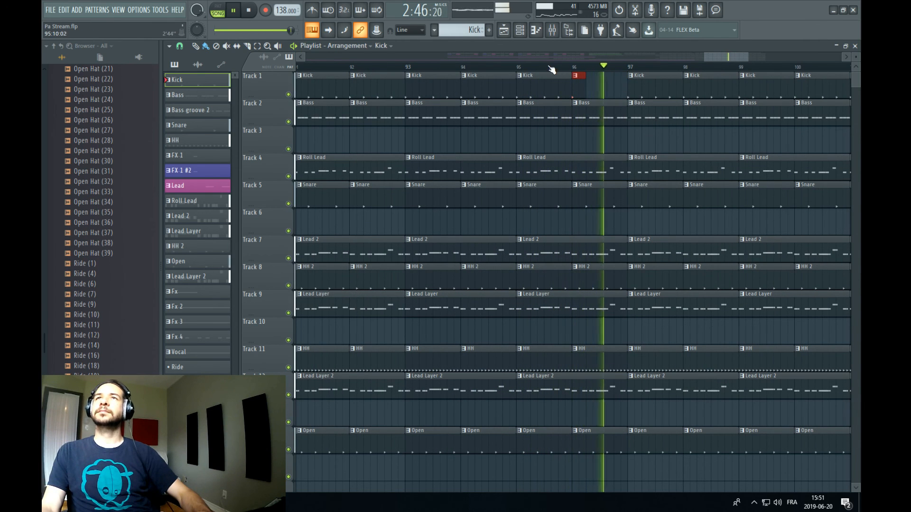
{"action": "scroll", "coordinate": [581, 90], "scroll_direction": "up", "scroll_amount": 1, "text": "ctrl"}
Trim bar 96's Kick clip to two steps and add further two-step Kick clips at steps 3, 6, 9 and 13
{"action": "key", "text": "space"}
{"action": "left_click", "coordinate": [599, 133]}
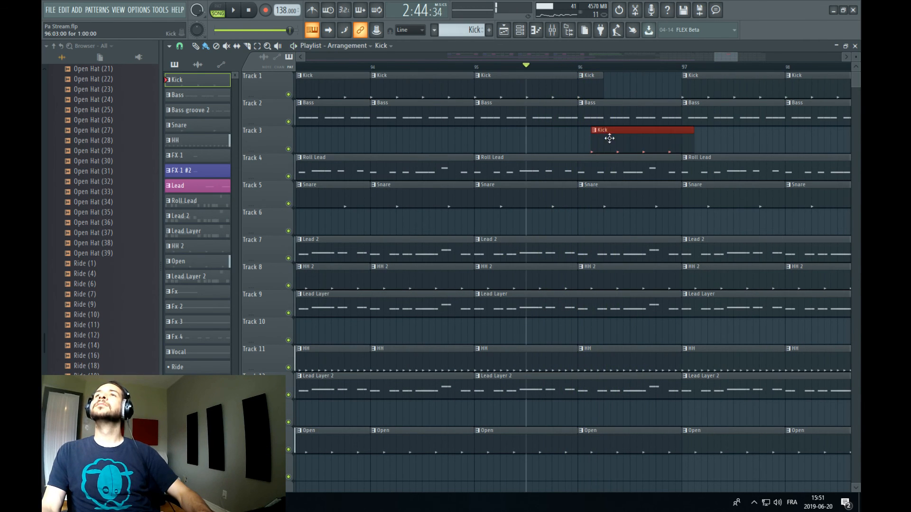
{"action": "right_click", "coordinate": [608, 138]}
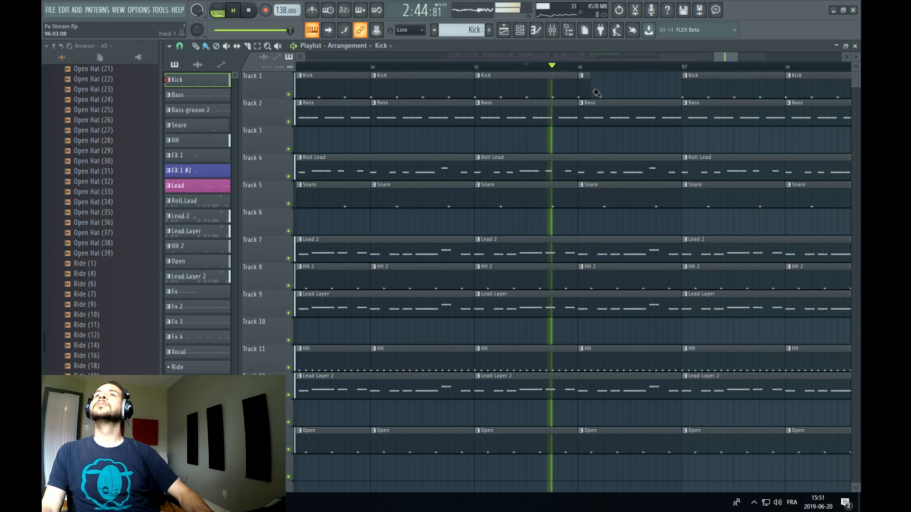
{"action": "left_click", "coordinate": [596, 89]}
{"action": "left_click", "coordinate": [615, 89]}
{"action": "left_click", "coordinate": [640, 89]}
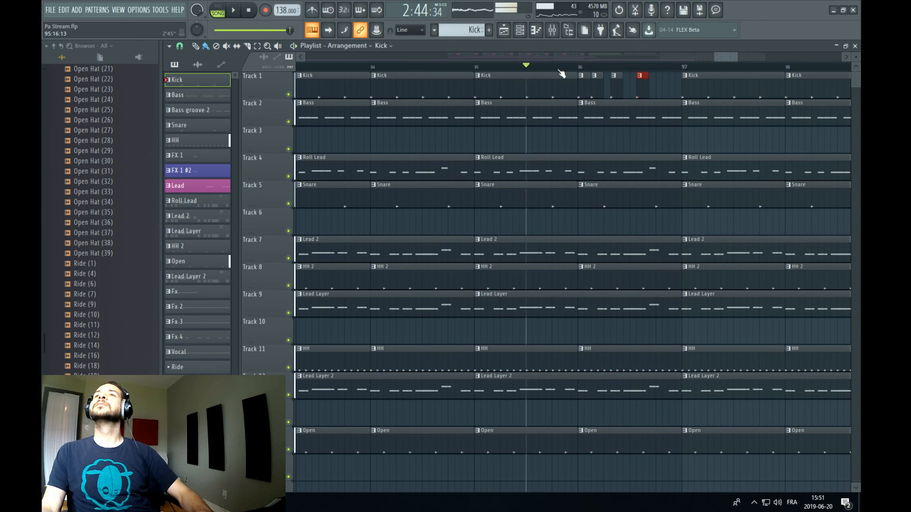
{"action": "left_click_drag", "start_coordinate": [642, 88], "coordinate": [635, 89]}
{"action": "left_click", "coordinate": [661, 88]}
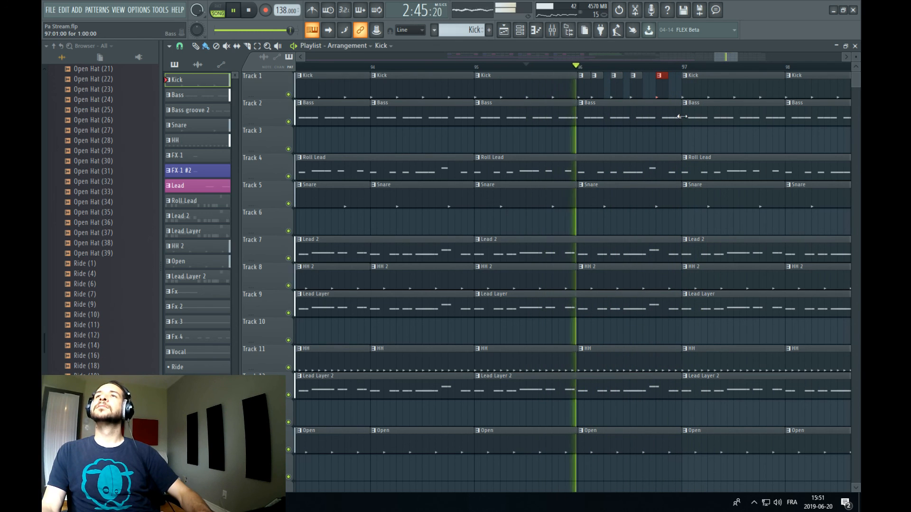
Shorten the Bass clip of bar 96 to 12 steps and slice out one-step gaps at steps 3 and 6
{"action": "left_click_drag", "start_coordinate": [679, 116], "coordinate": [654, 121]}
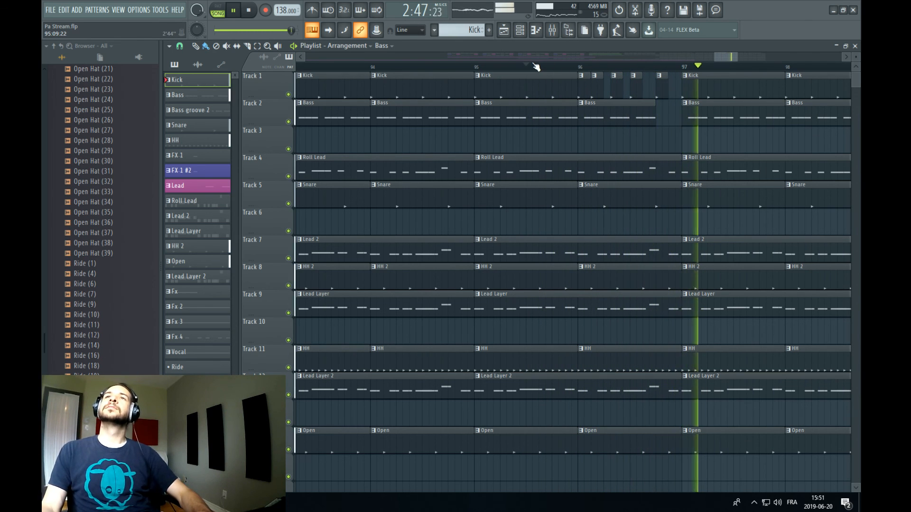
{"action": "left_click", "coordinate": [521, 68]}
{"action": "scroll", "coordinate": [601, 71], "scroll_direction": "up", "scroll_amount": 4}
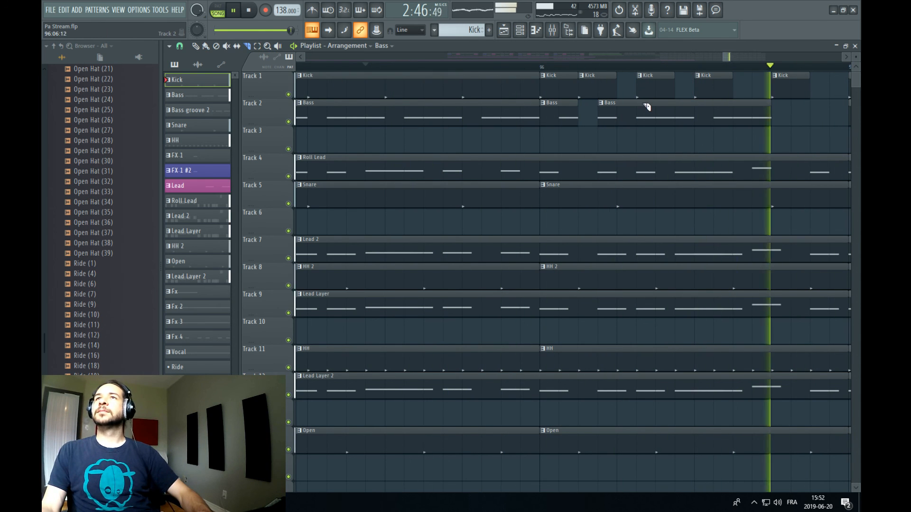
{"action": "key", "text": "space"}
{"action": "left_click_drag", "start_coordinate": [637, 102], "coordinate": [640, 136]}
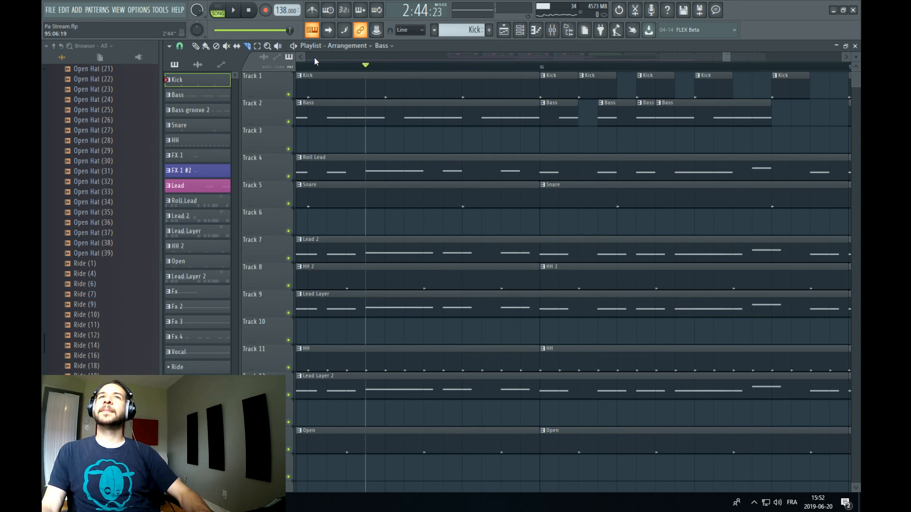
{"action": "right_click", "coordinate": [645, 121]}
{"action": "key", "text": "space"}
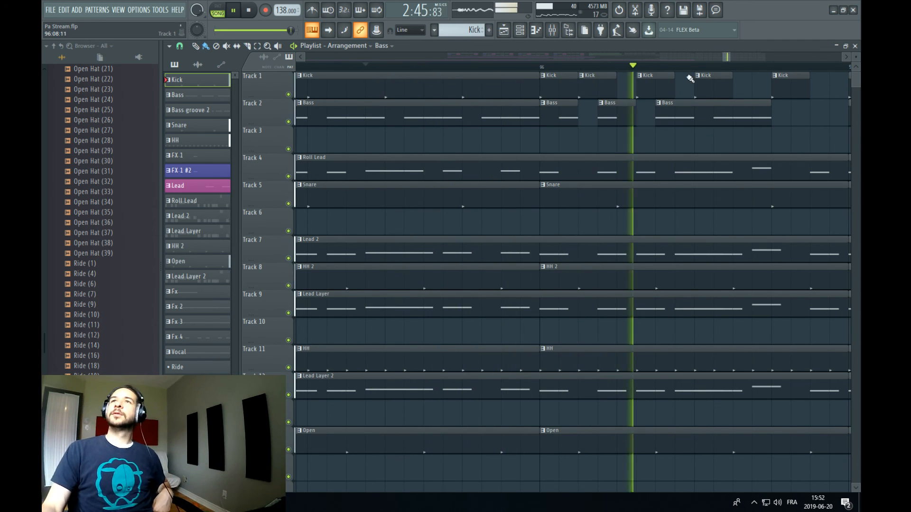
Play on through the last phrase and remove the Bass clip of bar 104
{"action": "scroll", "coordinate": [711, 75], "scroll_direction": "down", "scroll_amount": 4}
{"action": "left_click_drag", "start_coordinate": [727, 58], "coordinate": [735, 60]}
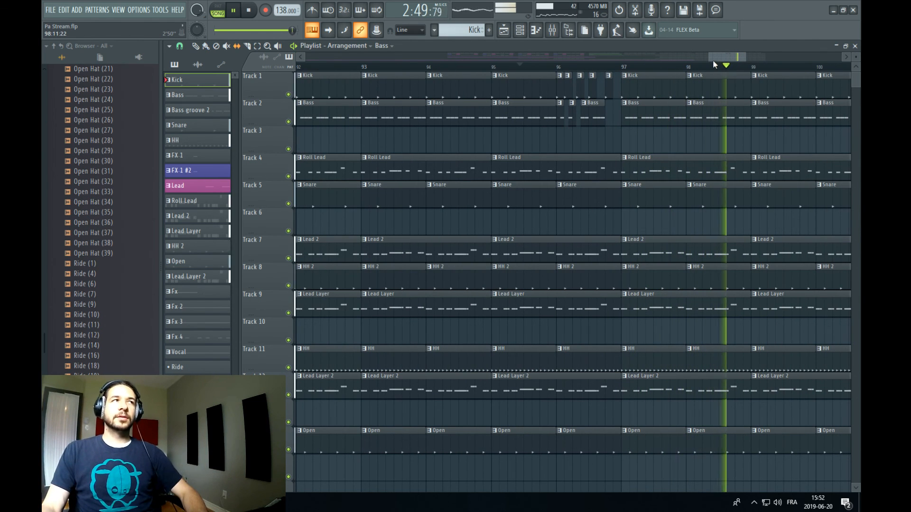
{"action": "left_click_drag", "start_coordinate": [733, 58], "coordinate": [762, 58]}
{"action": "scroll", "coordinate": [730, 68], "scroll_direction": "down", "scroll_amount": 3}
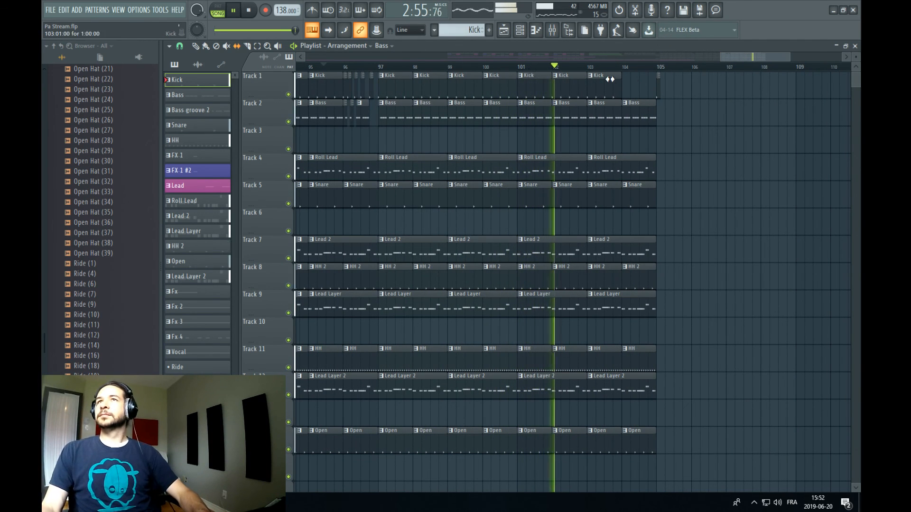
{"action": "scroll", "coordinate": [636, 71], "scroll_direction": "down", "scroll_amount": 2}
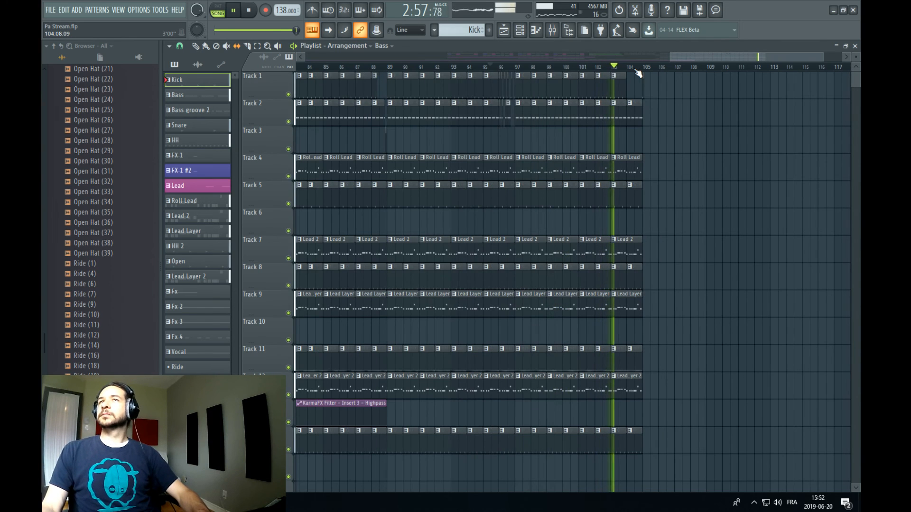
{"action": "scroll", "coordinate": [641, 73], "scroll_direction": "up", "scroll_amount": 2}
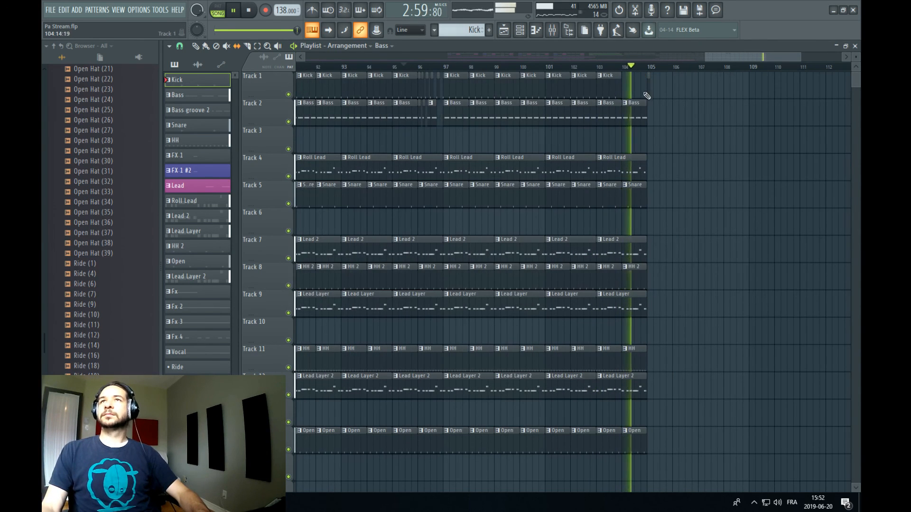
{"action": "right_click", "coordinate": [638, 105]}
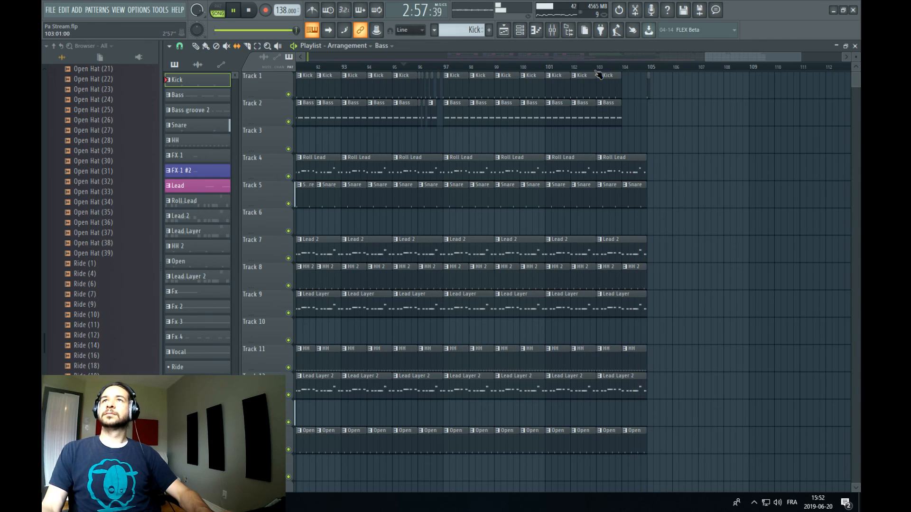
Listen to the end of the arrangement from bar 103 to judge how it leads into the empty section
{"action": "scroll", "coordinate": [599, 75], "scroll_direction": "down", "scroll_amount": 2}
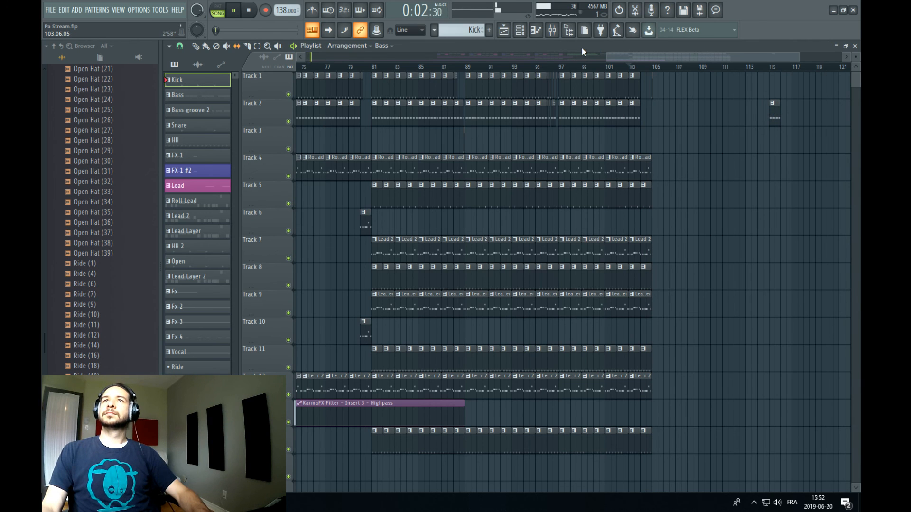
{"action": "left_click", "coordinate": [637, 71]}
{"action": "scroll", "coordinate": [651, 70], "scroll_direction": "down", "scroll_amount": 3}
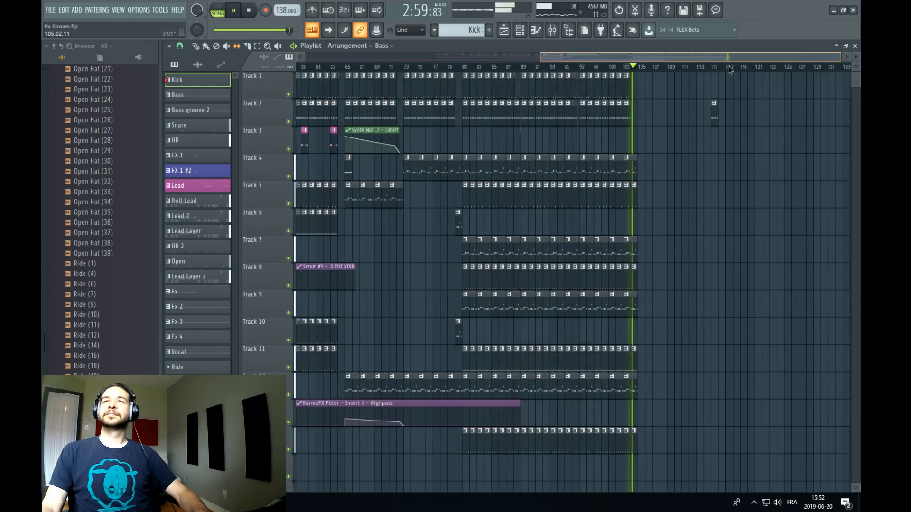
{"action": "scroll", "coordinate": [545, 71], "scroll_direction": "up", "scroll_amount": 2}
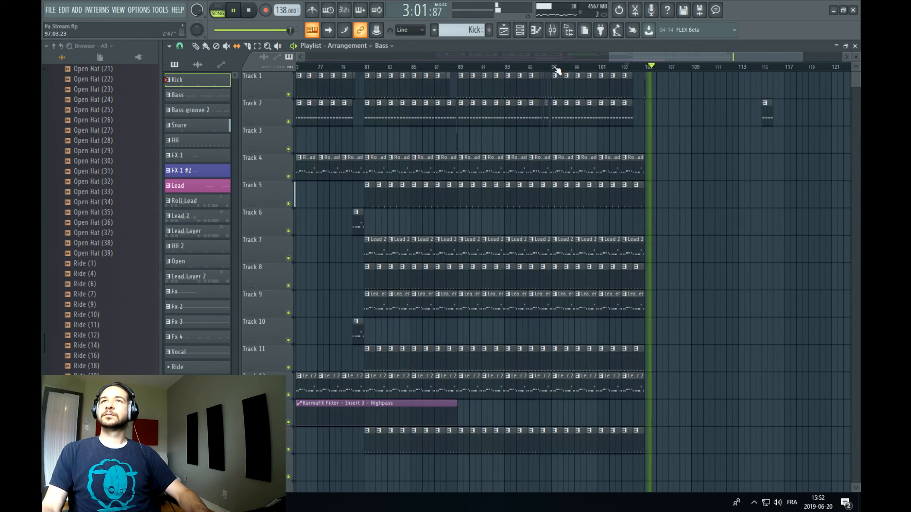
{"action": "left_click_drag", "start_coordinate": [659, 57], "coordinate": [694, 58]}
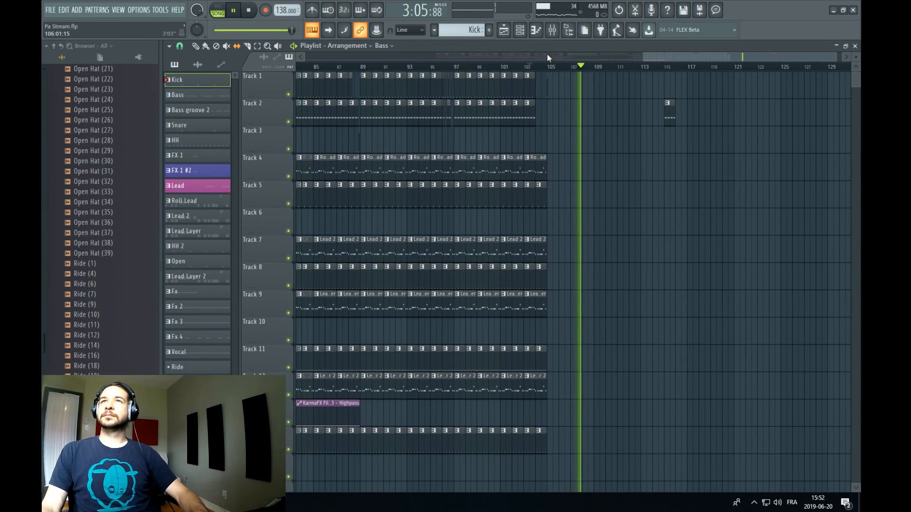
{"action": "key", "text": "space"}
Create a new pattern named Bass Pad Breakdown
{"action": "left_click", "coordinate": [489, 29]}
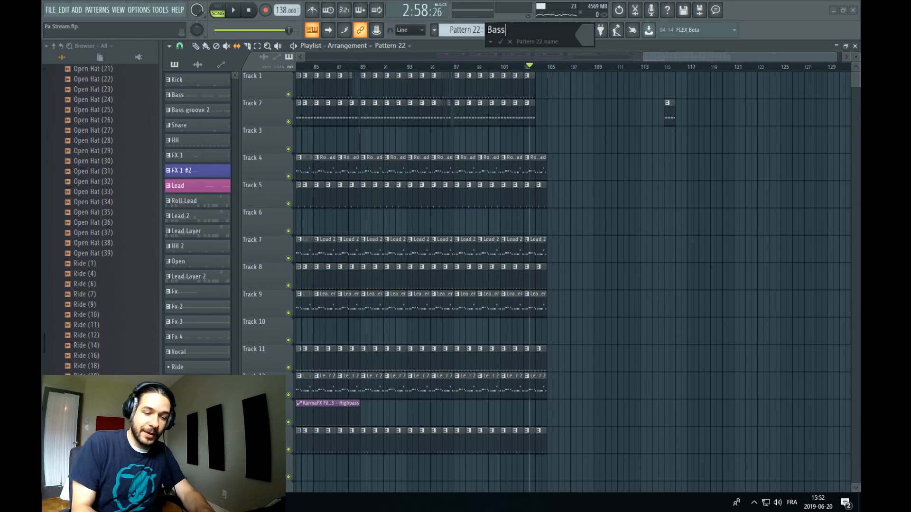
{"action": "type", "text": "Bass Pad Breakd"}
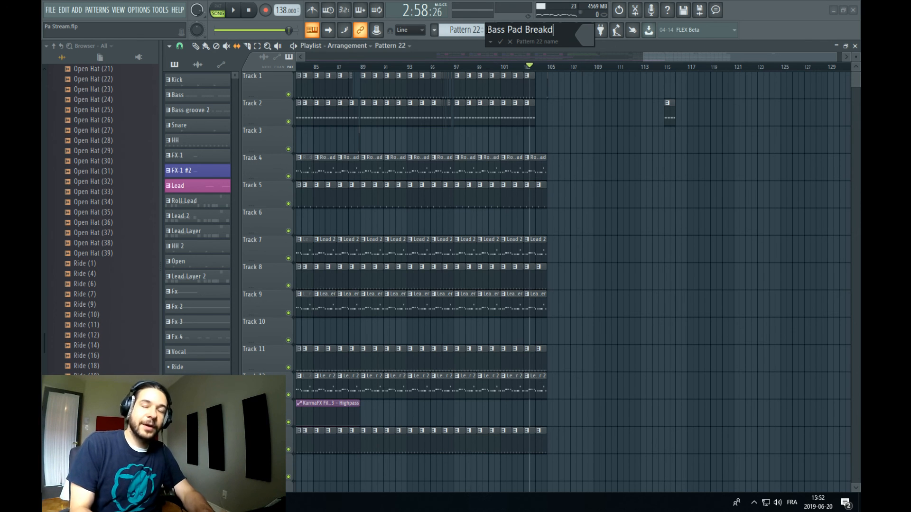
{"action": "type", "text": "own"}
{"action": "key", "text": "Return"}
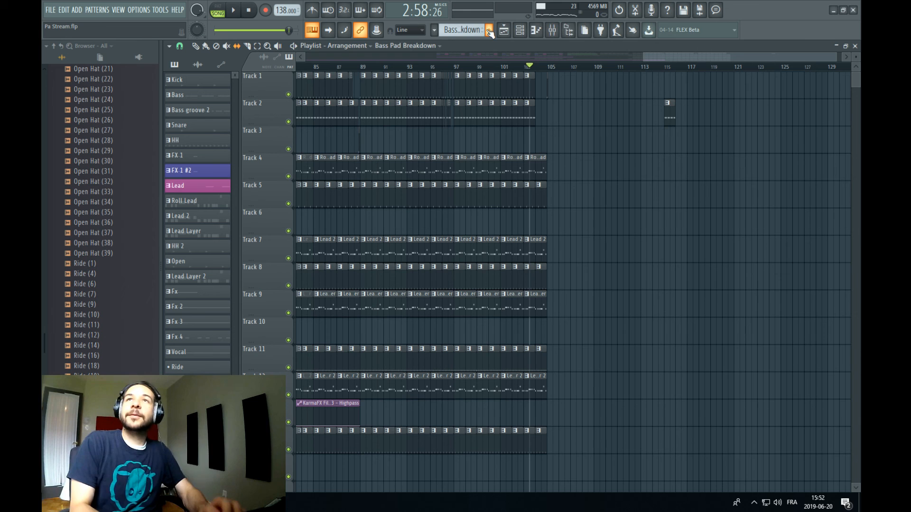
Program the Ride (31) channel on steps 3, 7, 11 and 15 in the Ride pattern
{"action": "left_click", "coordinate": [528, 30]}
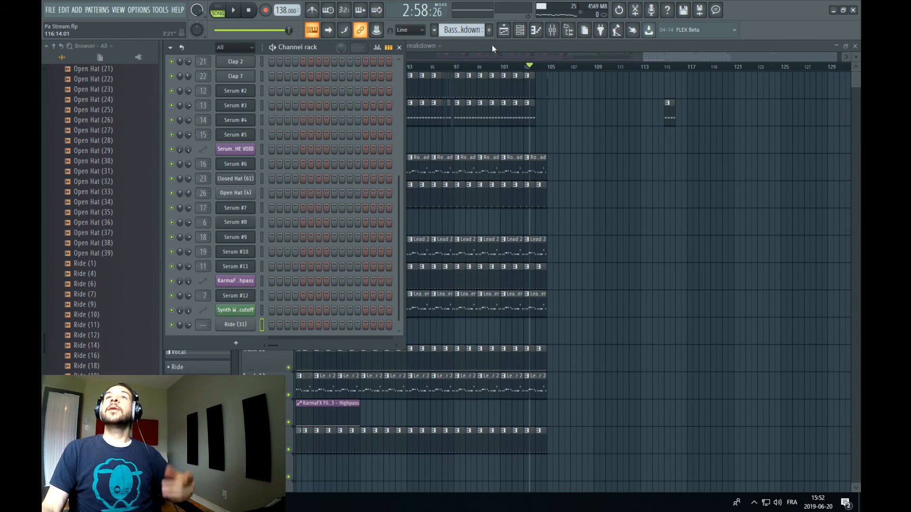
{"action": "left_click", "coordinate": [516, 31]}
{"action": "left_click", "coordinate": [462, 30]}
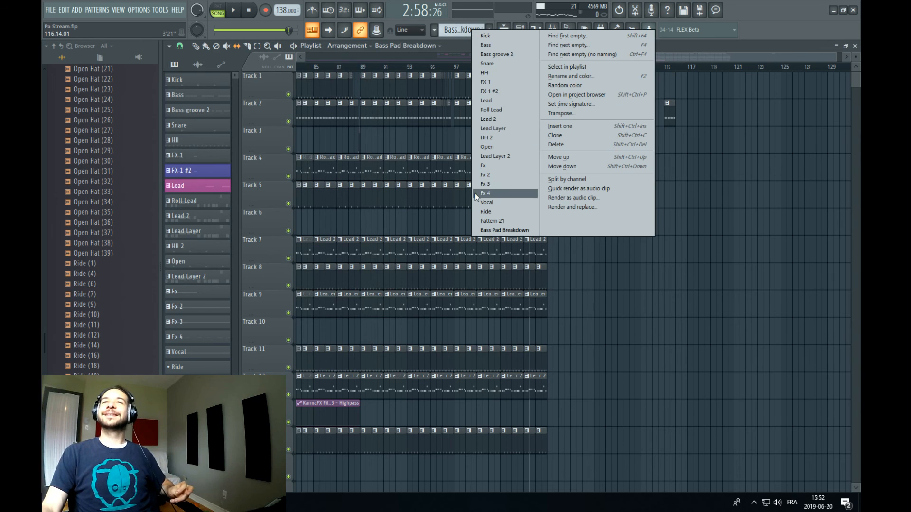
{"action": "left_click", "coordinate": [496, 213]}
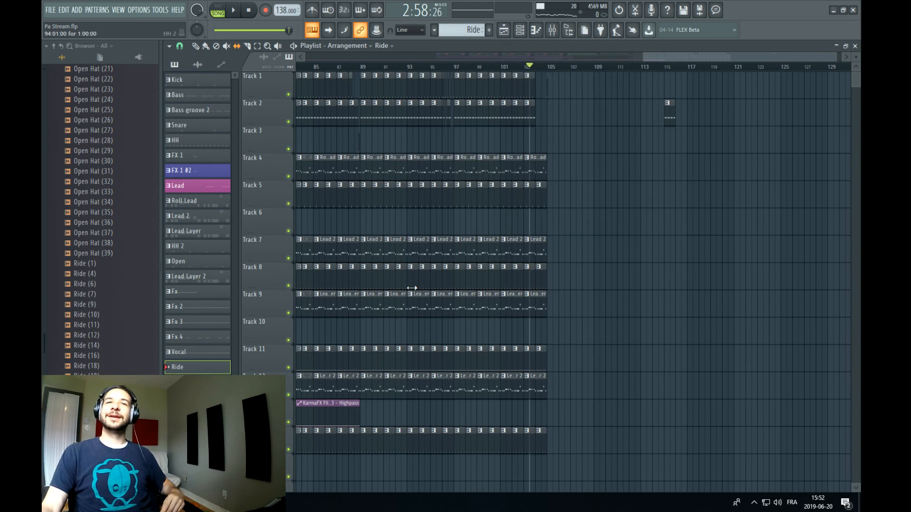
{"action": "left_click", "coordinate": [520, 31]}
{"action": "left_click", "coordinate": [287, 325]}
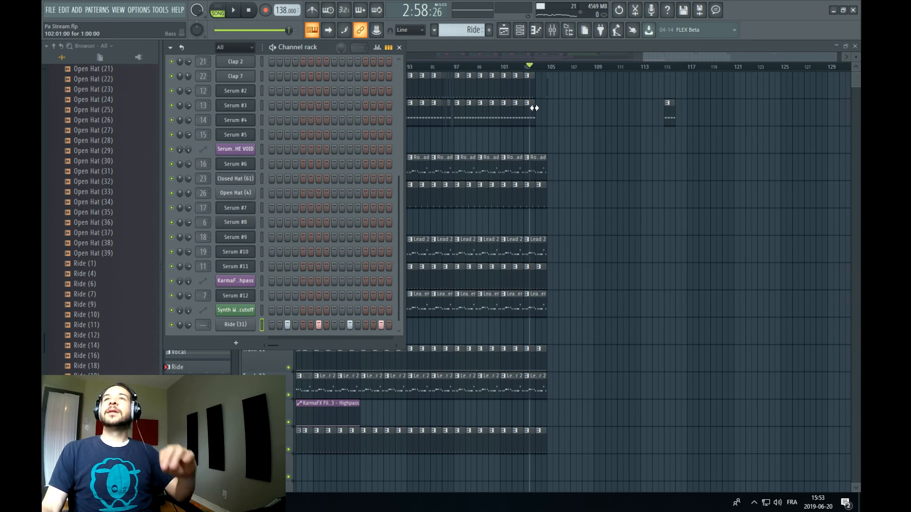
Paint Ride clips across bars 89 to 96 on the empty track below the Open clips while playing from bar 85
{"action": "left_click_drag", "start_coordinate": [676, 54], "coordinate": [660, 58]}
{"action": "left_click", "coordinate": [362, 69]}
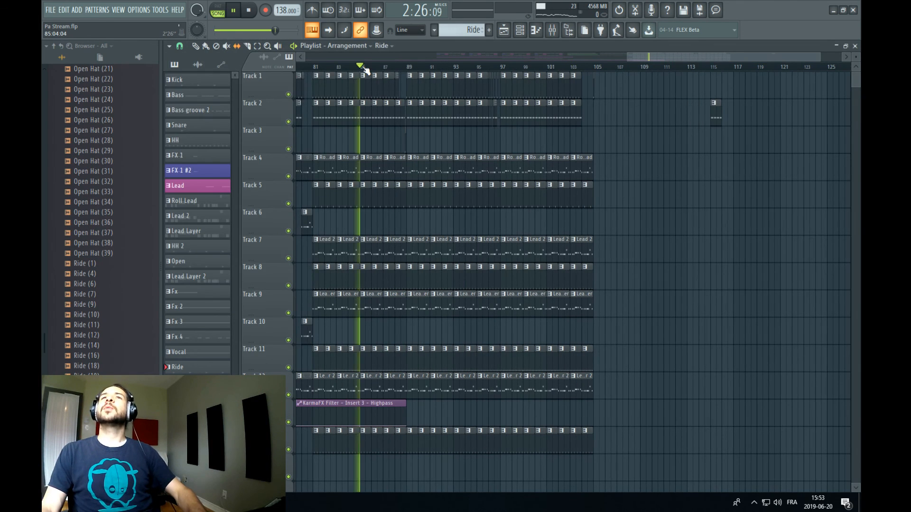
{"action": "scroll", "coordinate": [366, 72], "scroll_direction": "down", "scroll_amount": 2}
{"action": "mouse_move", "coordinate": [537, 463]}
{"action": "left_mouse_down"}
{"action": "mouse_move", "coordinate": [549, 464]}
{"action": "mouse_move", "coordinate": [539, 464]}
{"action": "left_mouse_up"}
{"action": "left_click", "coordinate": [206, 46]}
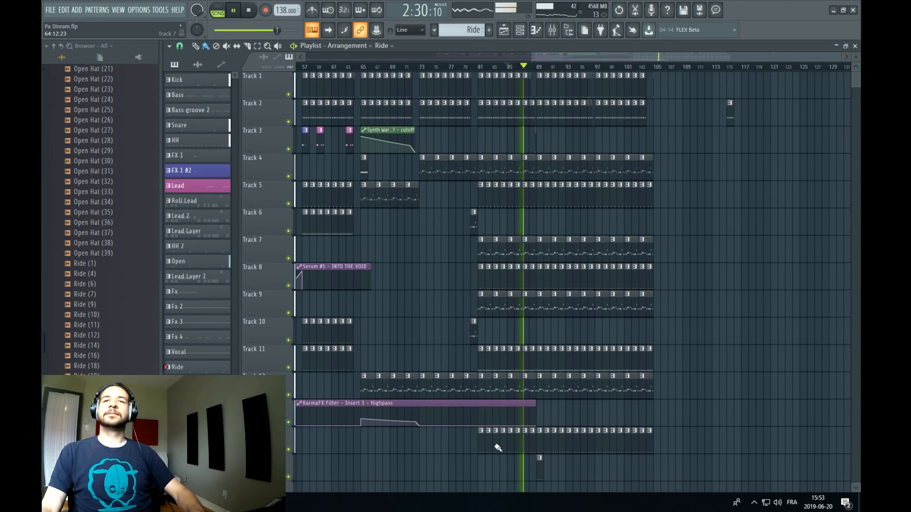
{"action": "left_click_drag", "start_coordinate": [545, 470], "coordinate": [587, 476]}
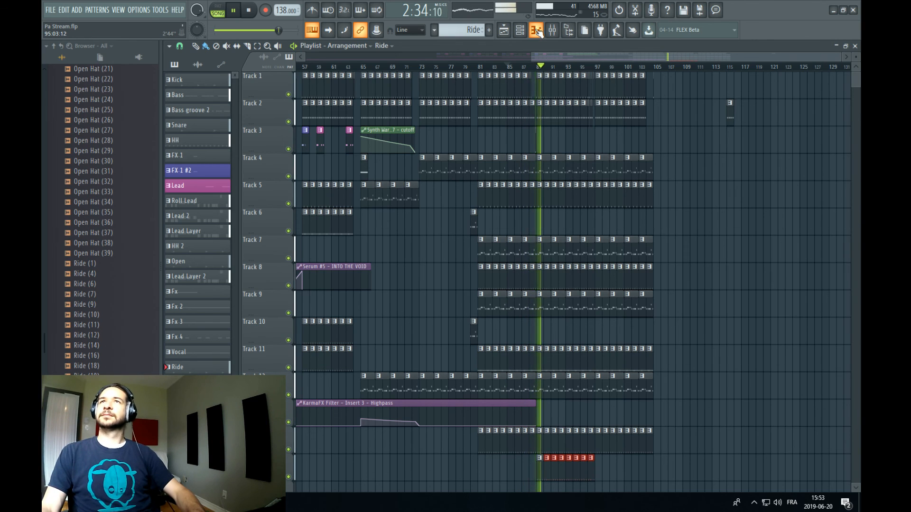
Route the Ride (31) channel to mixer insert 27 and stop playback
{"action": "left_click", "coordinate": [551, 30]}
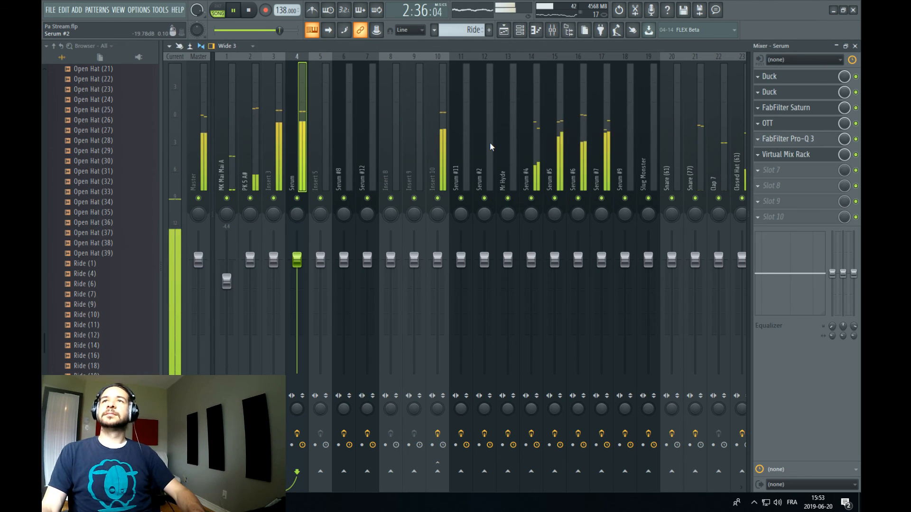
{"action": "scroll", "coordinate": [491, 147], "scroll_direction": "down", "scroll_amount": 4}
{"action": "right_click", "coordinate": [561, 161]}
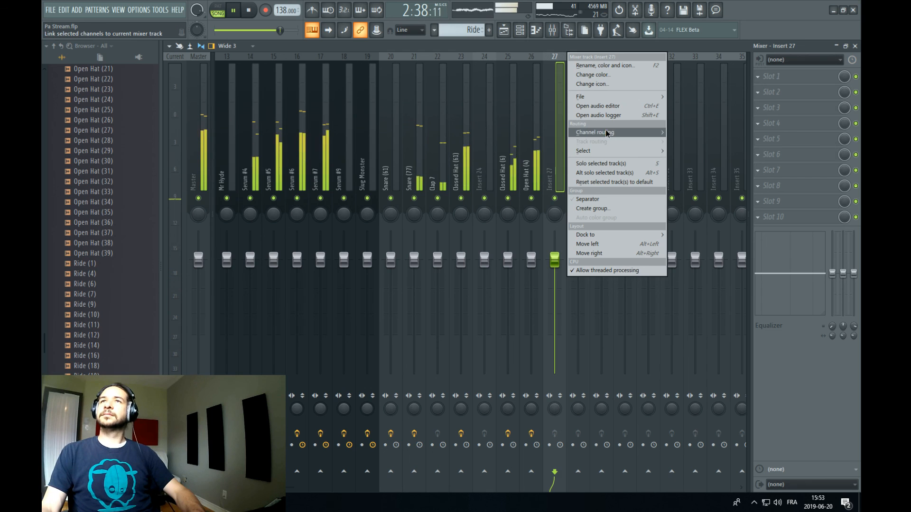
{"action": "left_click", "coordinate": [712, 133]}
{"action": "key", "text": "space"}
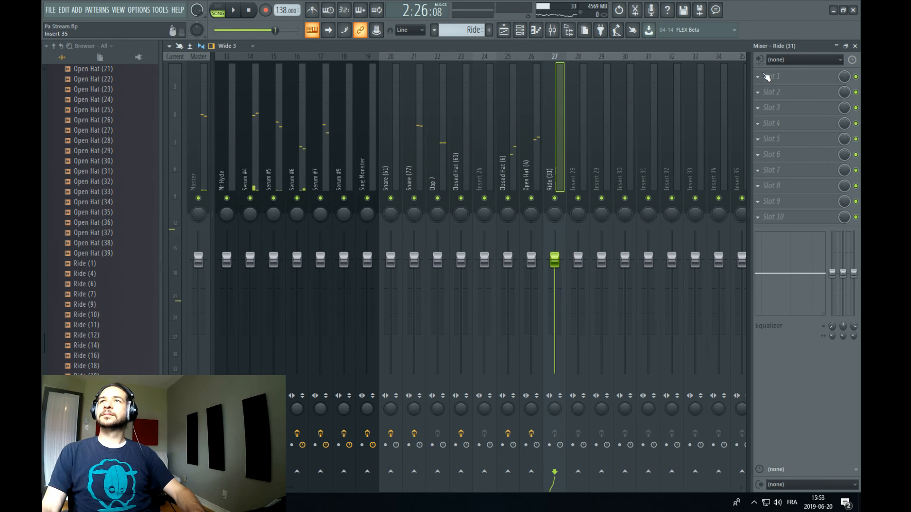
Load FabFilter Pro-Q 3 on the Ride (31) insert and add a 48 dB/oct low cut at about 840 Hz
{"action": "left_click", "coordinate": [767, 77]}
{"action": "left_click", "coordinate": [522, 295]}
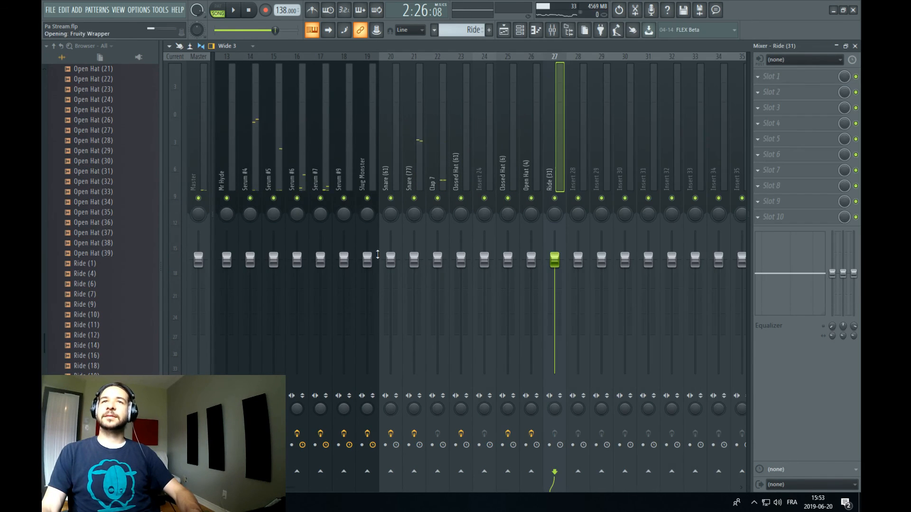
{"action": "left_click", "coordinate": [195, 197]}
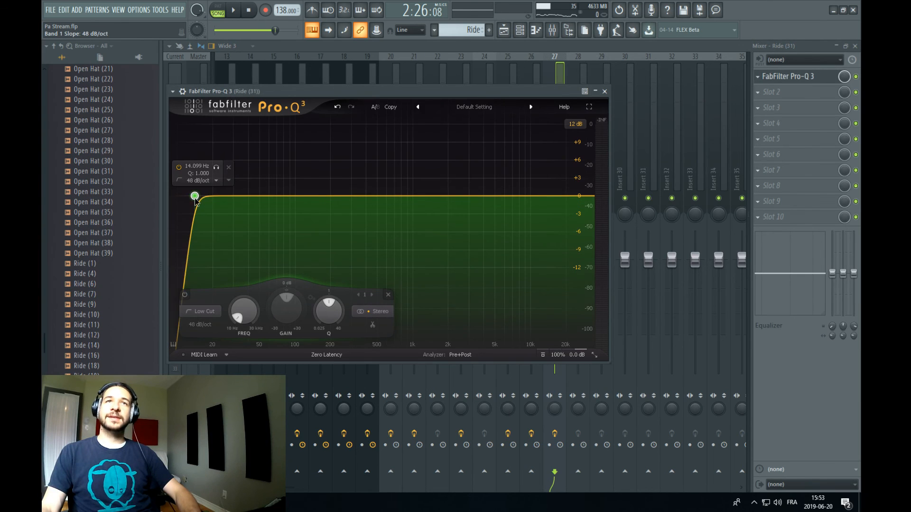
{"action": "left_click_drag", "start_coordinate": [194, 197], "coordinate": [403, 203]}
{"action": "key", "text": "space"}
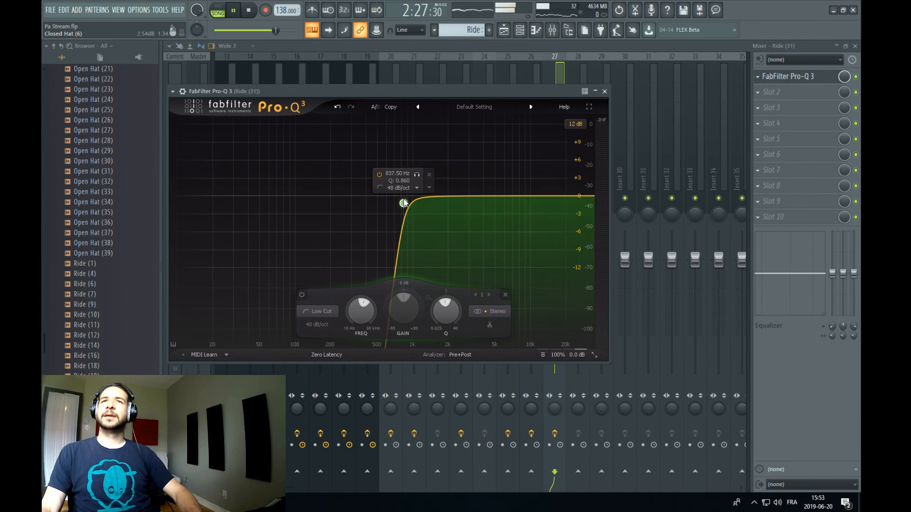
Add a steep high cut just below 20 kHz and raise the low cut to just below 5 kHz on the ride's equalizer during playback
{"action": "left_click", "coordinate": [504, 30]}
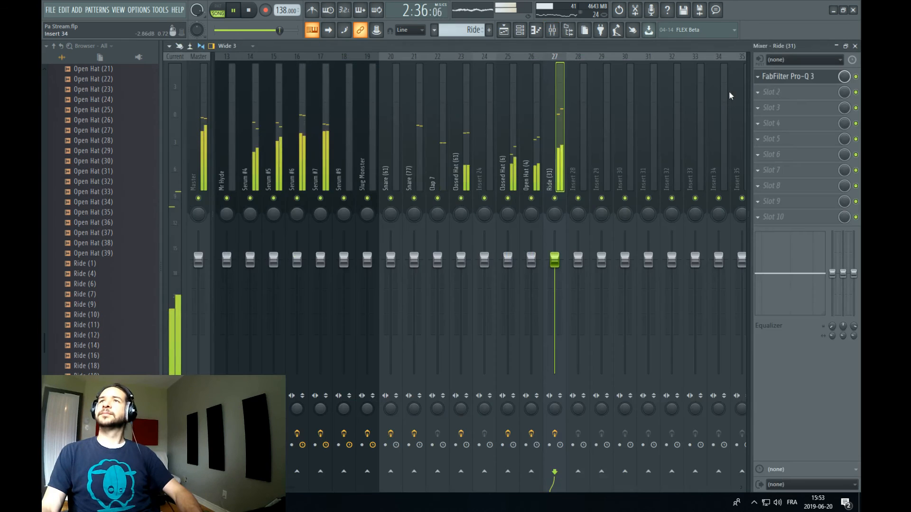
{"action": "left_click", "coordinate": [552, 30]}
{"action": "left_click", "coordinate": [786, 82]}
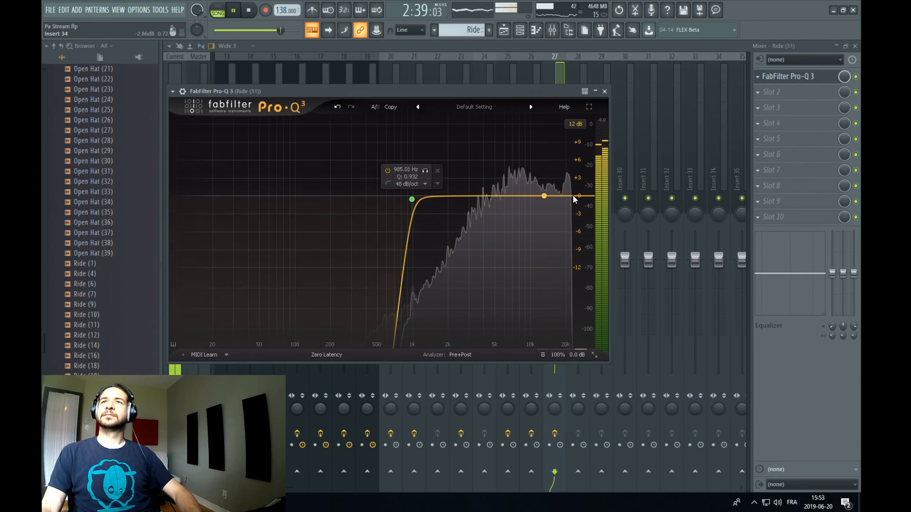
{"action": "left_click", "coordinate": [573, 198]}
{"action": "scroll", "coordinate": [574, 199], "scroll_direction": "up", "scroll_amount": 9}
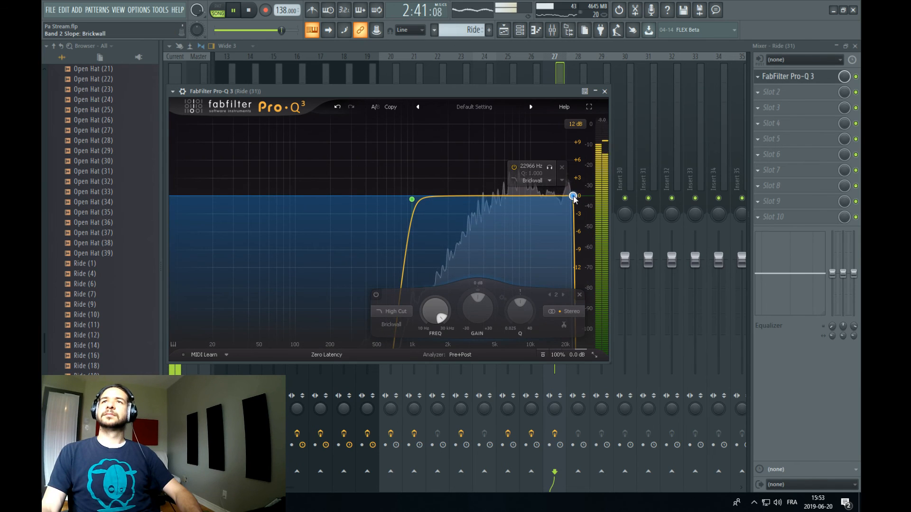
{"action": "scroll", "coordinate": [565, 204], "scroll_direction": "down", "scroll_amount": 1}
{"action": "left_click_drag", "start_coordinate": [564, 204], "coordinate": [559, 198]}
{"action": "left_click_drag", "start_coordinate": [413, 201], "coordinate": [490, 195]}
{"action": "key", "text": "space"}
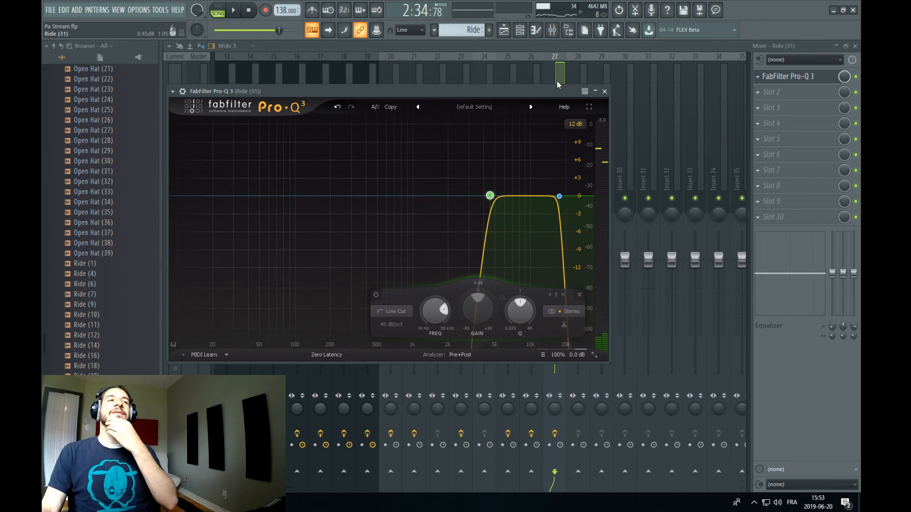
Load Duck in the second effect slot of the Ride (31) insert and set its amount to 50%
{"action": "left_click", "coordinate": [555, 32]}
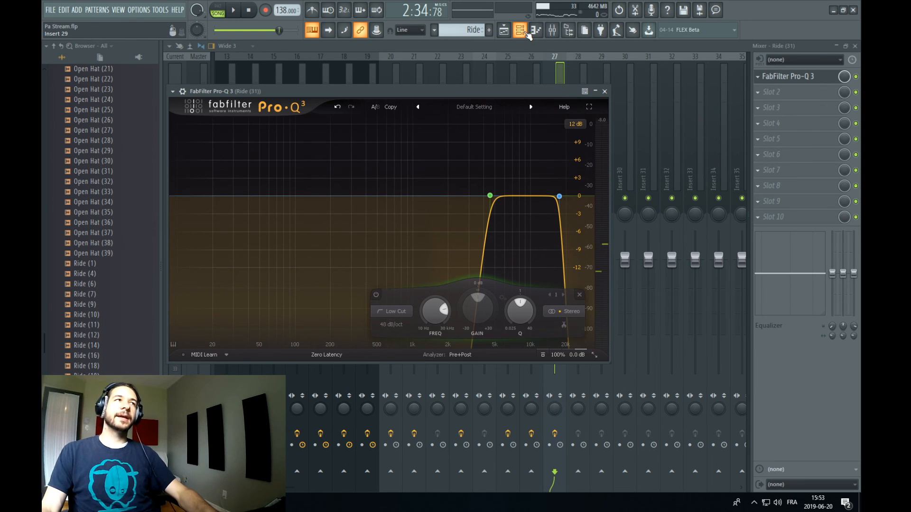
{"action": "left_click", "coordinate": [525, 33]}
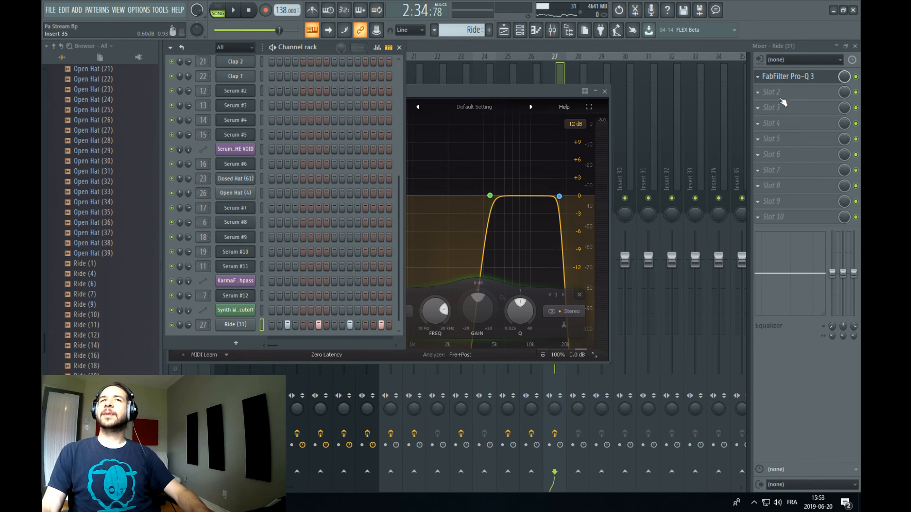
{"action": "left_click", "coordinate": [780, 97]}
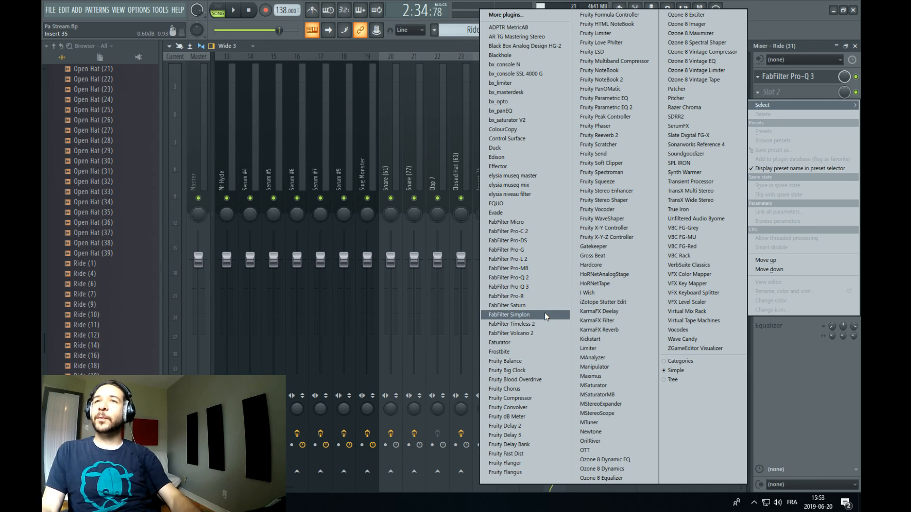
{"action": "left_click", "coordinate": [556, 148]}
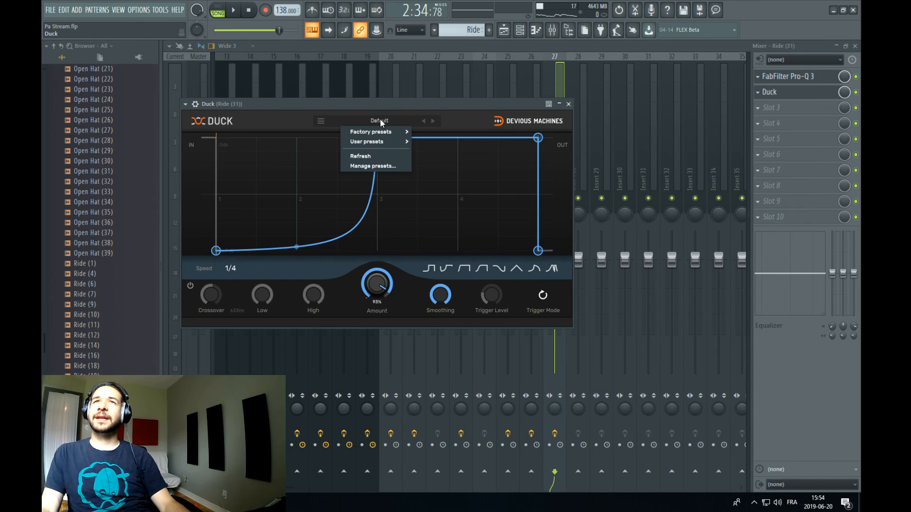
{"action": "left_click", "coordinate": [406, 243]}
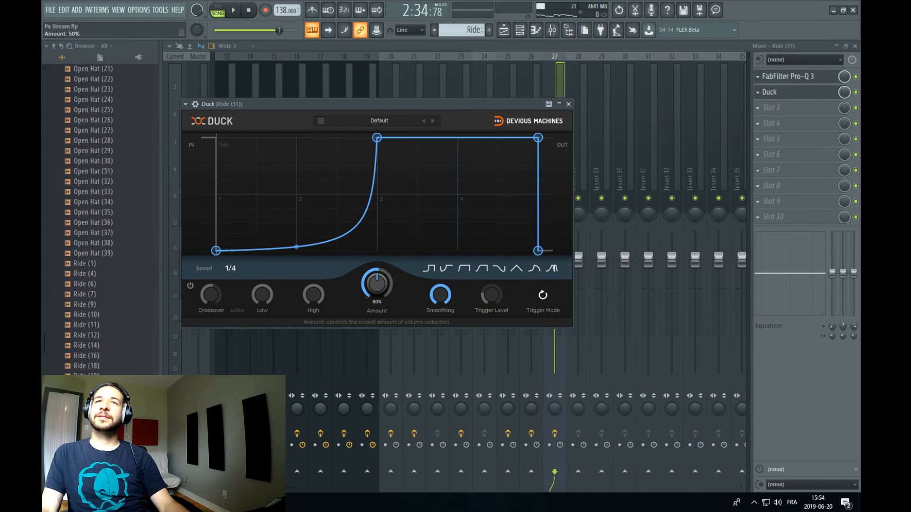
Set the ride's Duck amount to 65% while playing from bar 89
{"action": "left_click", "coordinate": [513, 31]}
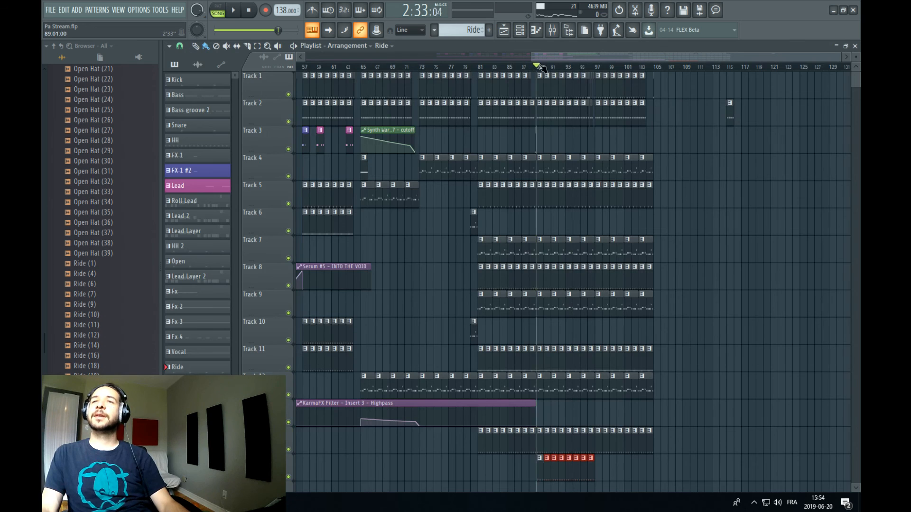
{"action": "key", "text": "space"}
{"action": "left_click", "coordinate": [553, 31]}
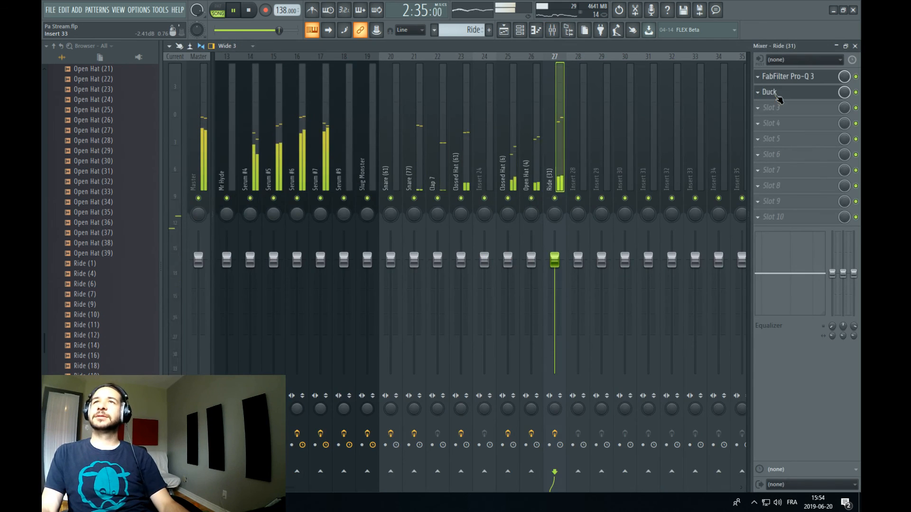
{"action": "left_click", "coordinate": [774, 92]}
{"action": "left_click_drag", "start_coordinate": [377, 280], "coordinate": [377, 272]}
Load the Psybass preset in Duck on the Ride (31) insert
{"action": "left_click", "coordinate": [397, 122]}
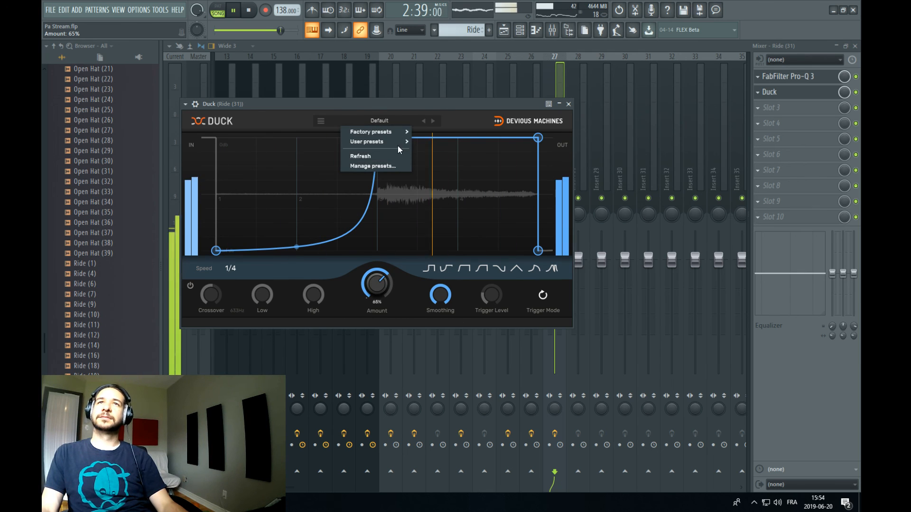
{"action": "left_click", "coordinate": [429, 143]}
{"action": "left_click", "coordinate": [394, 121]}
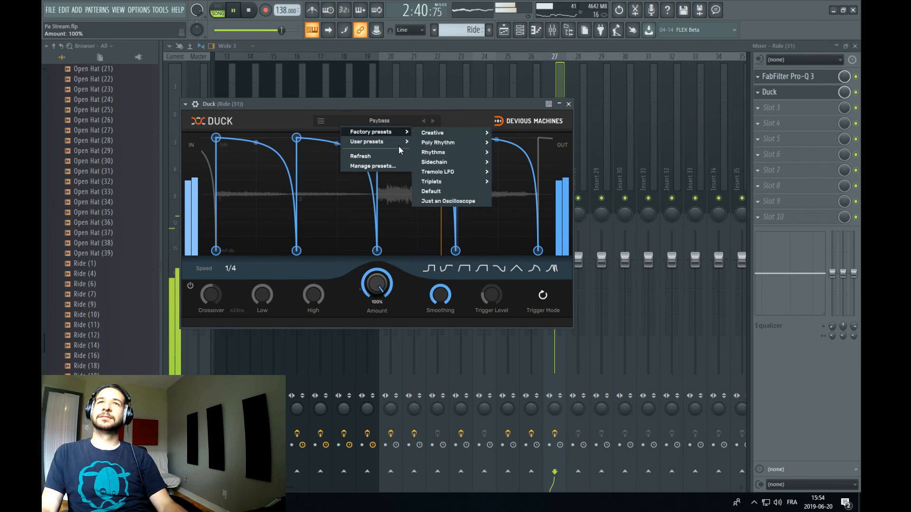
{"action": "left_click", "coordinate": [439, 108]}
{"action": "left_click", "coordinate": [568, 104]}
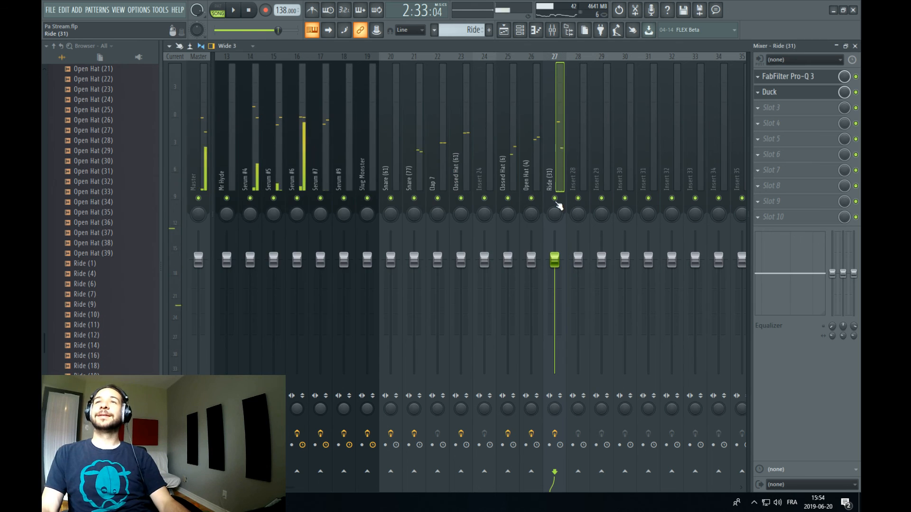
Soften the decay curves of Duck's second, third and fourth segments, temporarily soloing the Ride (31) insert and changing the fourth curve least
{"action": "right_click", "coordinate": [555, 198]}
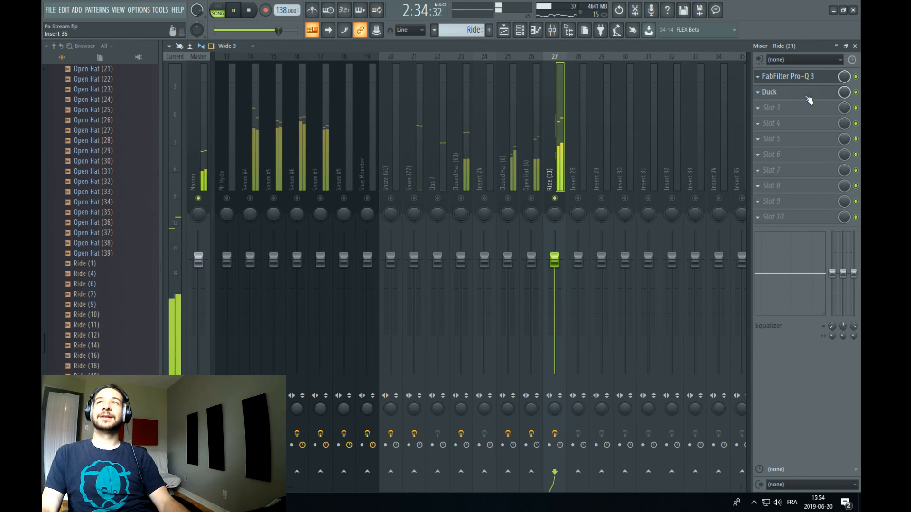
{"action": "left_click", "coordinate": [807, 92]}
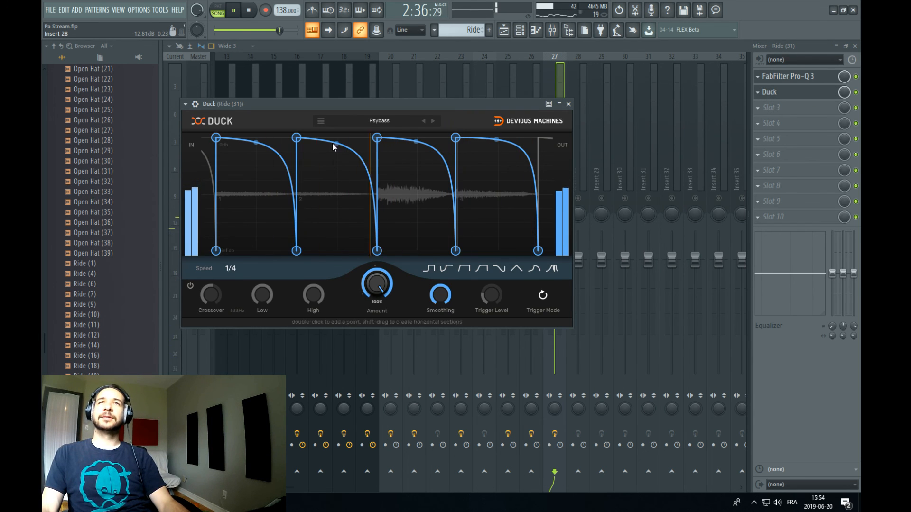
{"action": "left_click_drag", "start_coordinate": [337, 144], "coordinate": [336, 149]}
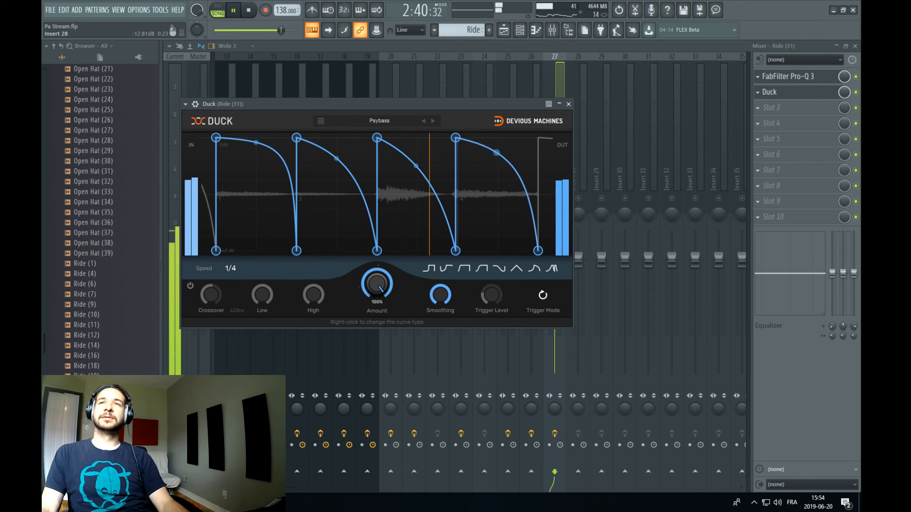
{"action": "left_click", "coordinate": [553, 85]}
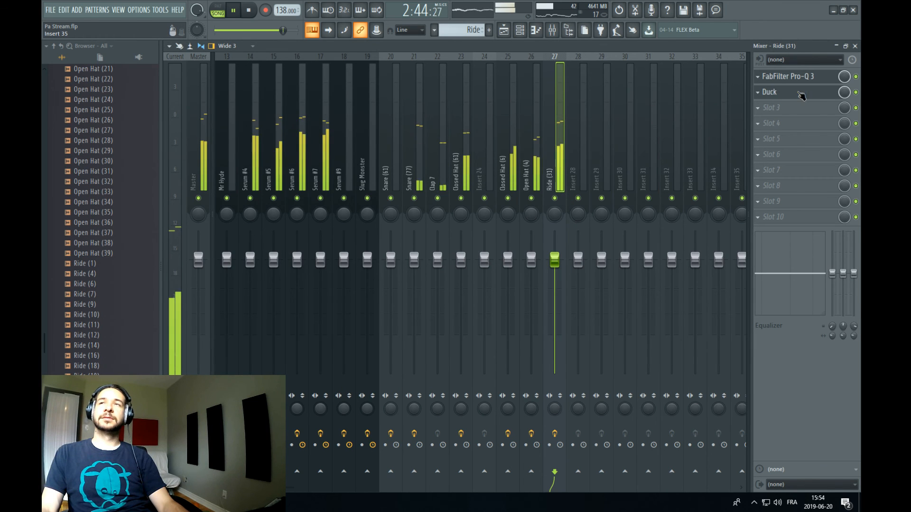
{"action": "left_click", "coordinate": [802, 92]}
{"action": "left_click_drag", "start_coordinate": [497, 137], "coordinate": [496, 145]}
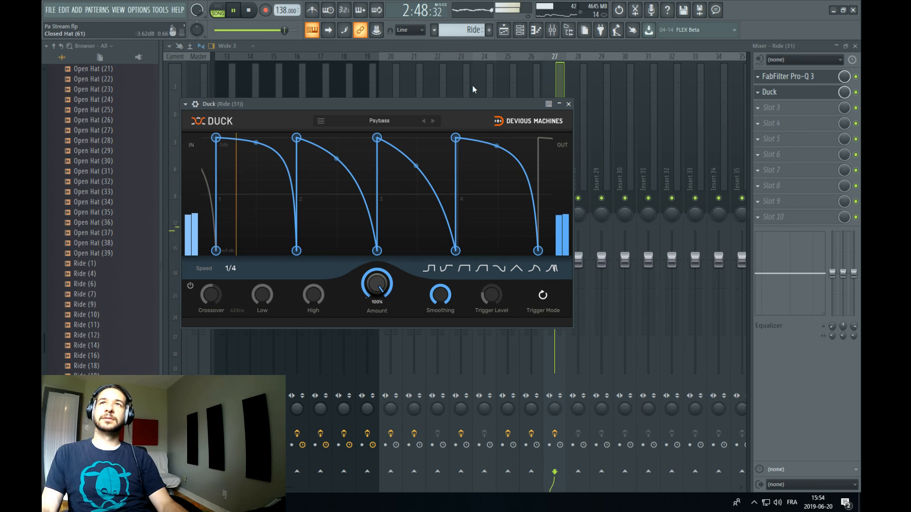
Duplicate the selected Ride clips across bars 97 to 104 while playing from bar 85
{"action": "left_click", "coordinate": [503, 31]}
{"action": "left_click", "coordinate": [508, 67]}
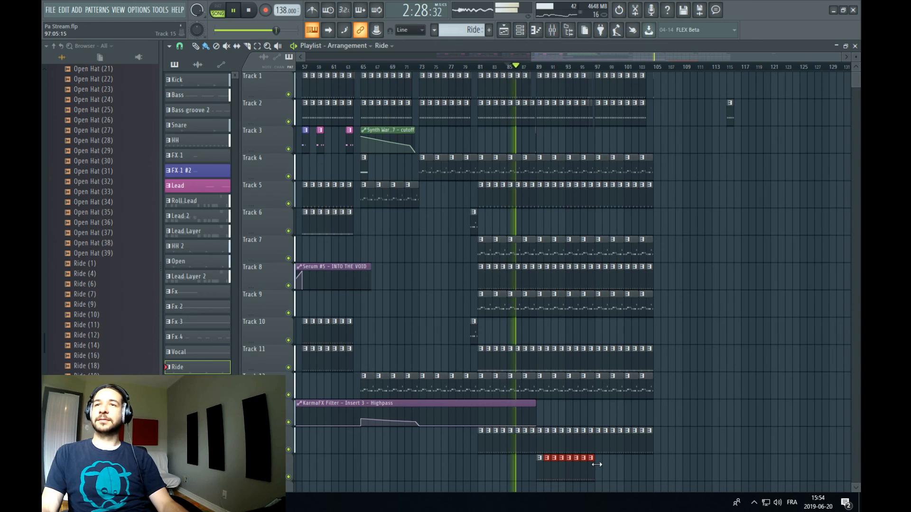
{"action": "left_click_drag", "start_coordinate": [594, 464], "coordinate": [649, 464]}
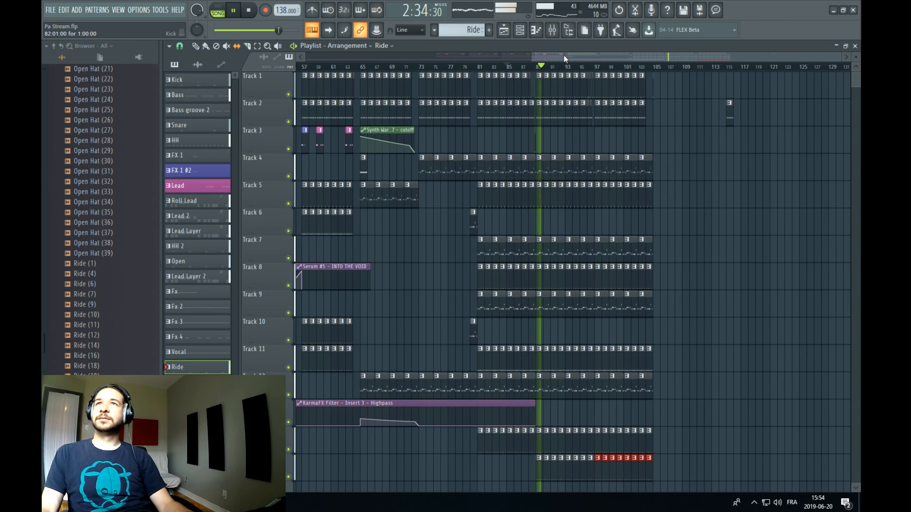
Load a second Duck in the third effect slot of the Ride (31) insert and set its amount to 31%
{"action": "left_click", "coordinate": [553, 30]}
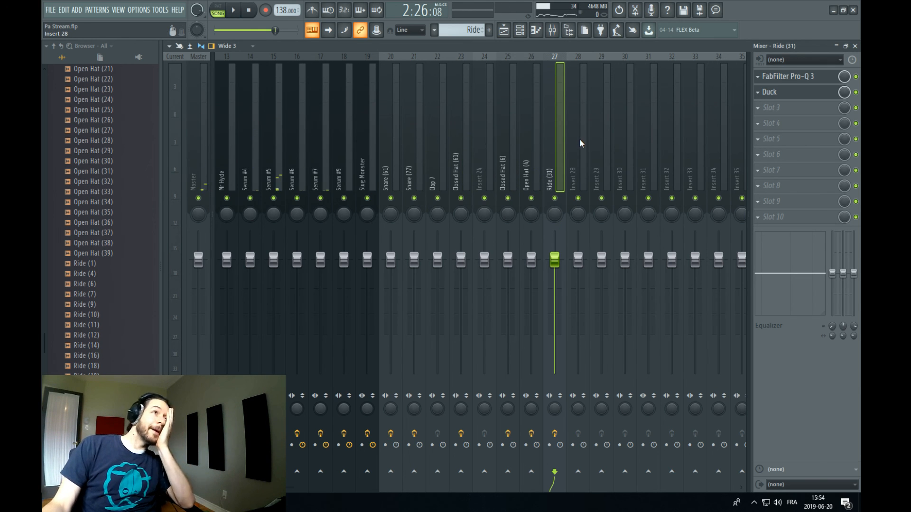
{"action": "left_click", "coordinate": [784, 113]}
{"action": "left_click", "coordinate": [522, 147]}
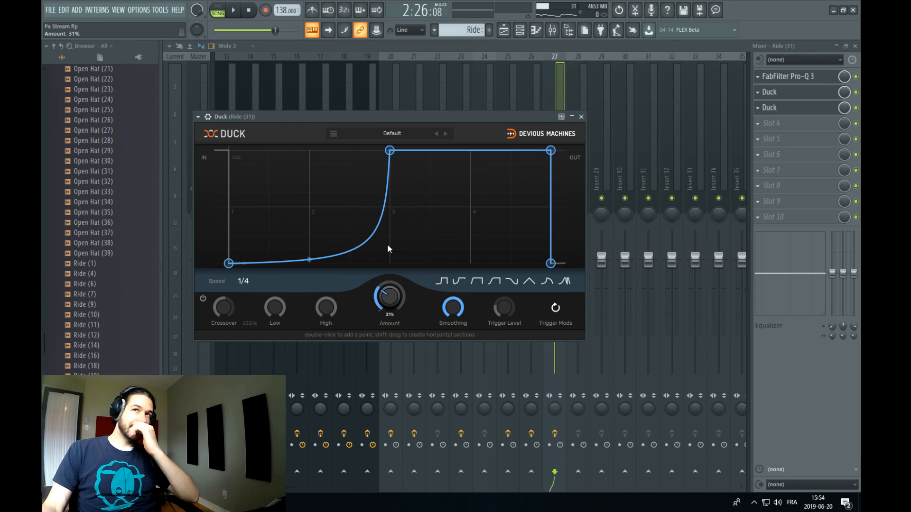
Play the arrangement from about bar 88 and preview the Ride (16) and Ride (18) samples over it
{"action": "left_click", "coordinate": [503, 32]}
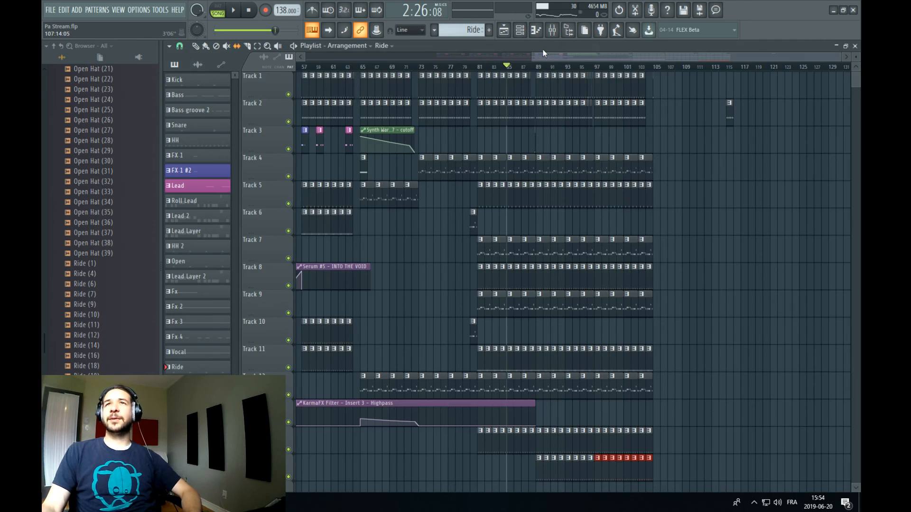
{"action": "left_click", "coordinate": [530, 68]}
{"action": "key", "text": "space"}
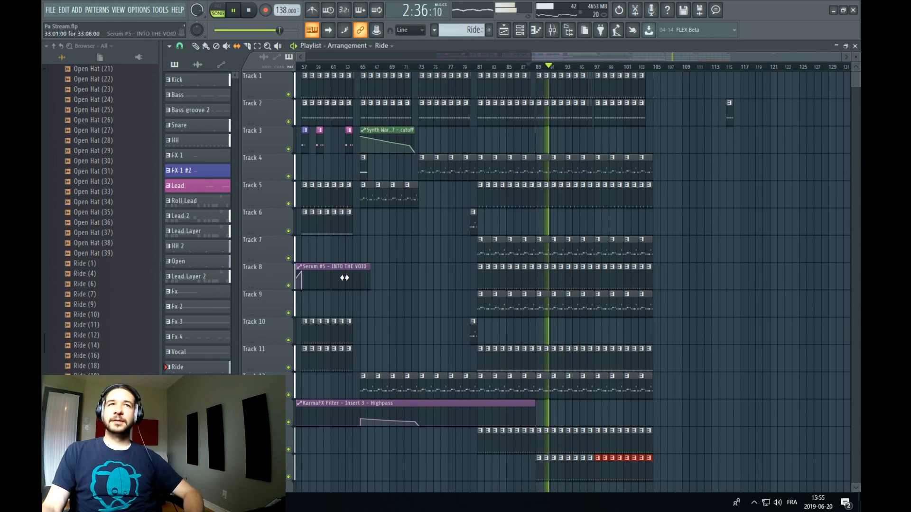
{"action": "left_click", "coordinate": [116, 346]}
{"action": "left_click", "coordinate": [112, 367]}
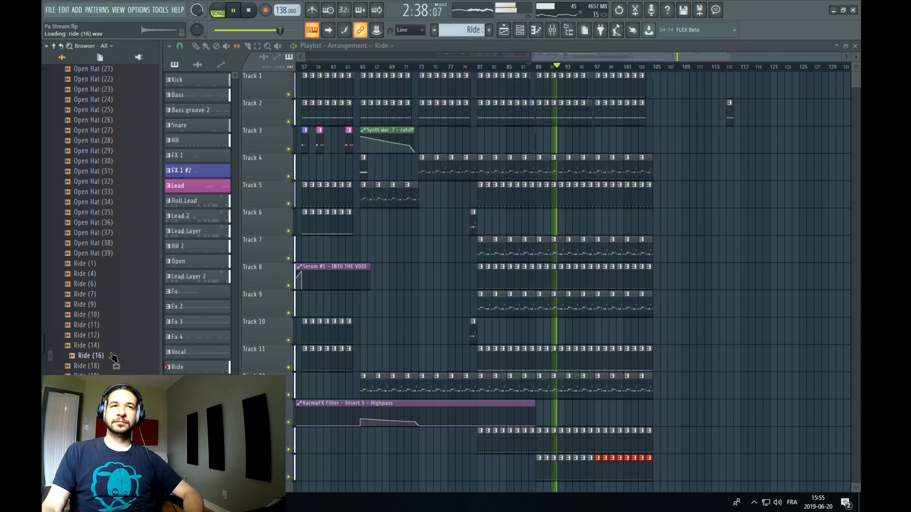
Create a new pattern named Ride 2
{"action": "left_click", "coordinate": [489, 30]}
{"action": "type", "text": "Ride 2"}
{"action": "key", "text": "Return"}
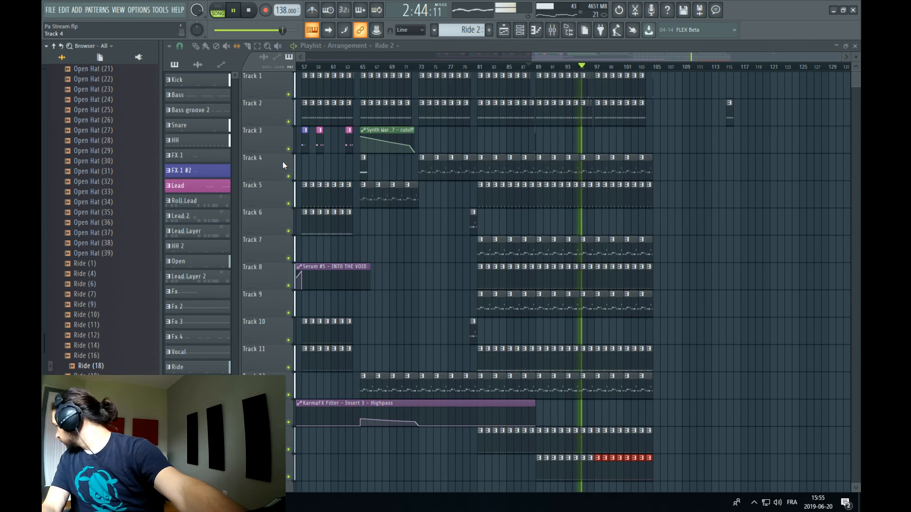
Add the Ride (18) sample as a new channel and program it on steps 3, 7, 11 and 15 in the Ride 2 pattern
{"action": "left_click", "coordinate": [520, 30]}
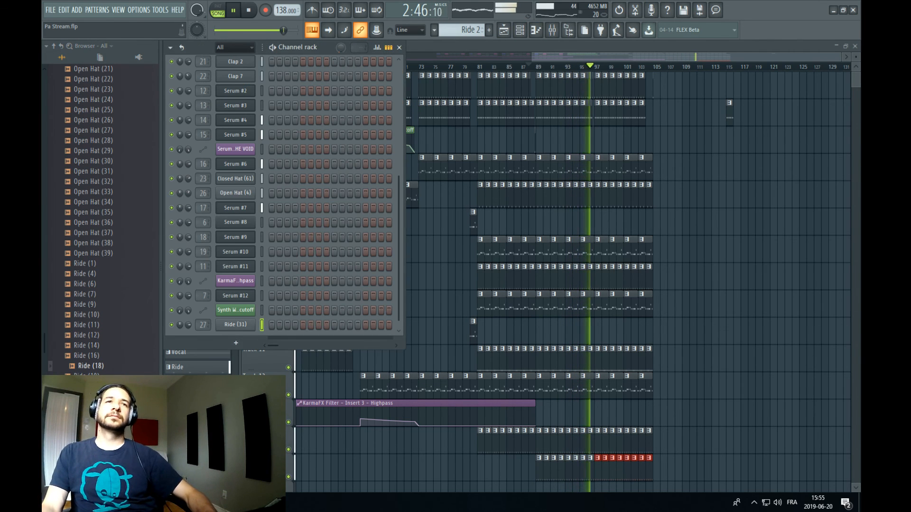
{"action": "left_click_drag", "start_coordinate": [94, 371], "coordinate": [239, 336]}
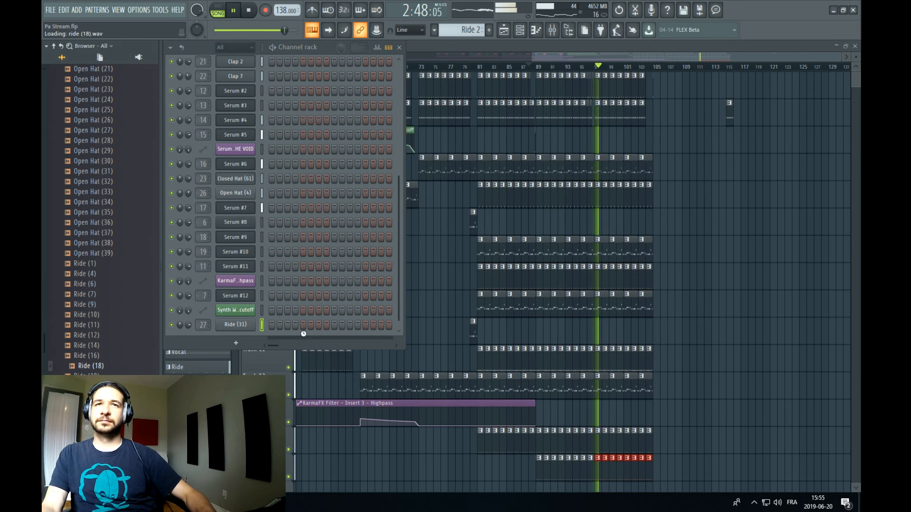
{"action": "left_click", "coordinate": [287, 324]}
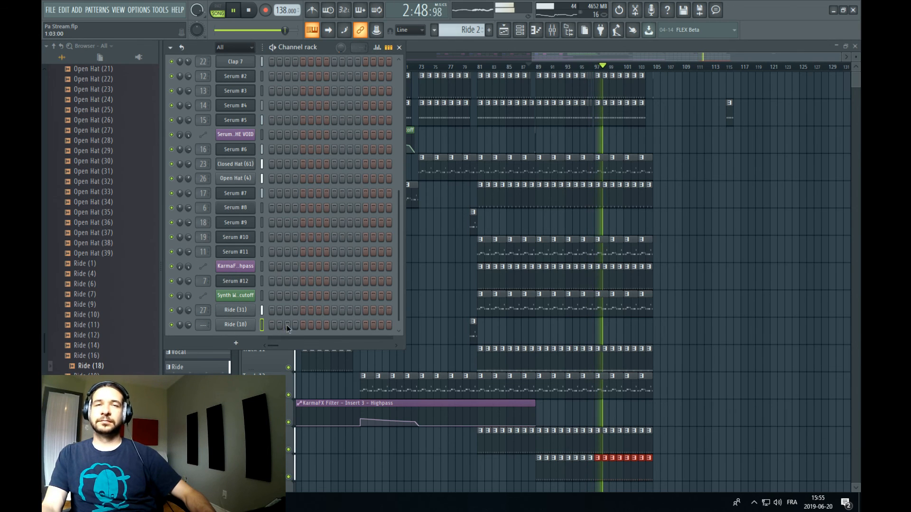
{"action": "left_click", "coordinate": [319, 325]}
{"action": "left_click", "coordinate": [350, 325]}
{"action": "left_click", "coordinate": [381, 324]}
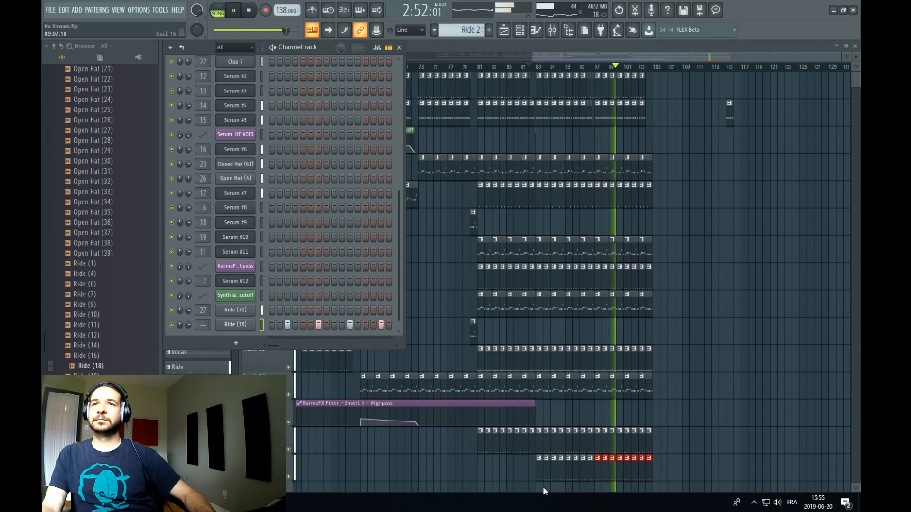
Fill Track 16 with Ride 2 pattern clips from bar 89 up to bar 105
{"action": "scroll", "coordinate": [543, 491], "scroll_direction": "down", "scroll_amount": 3}
{"action": "key", "text": "F6"}
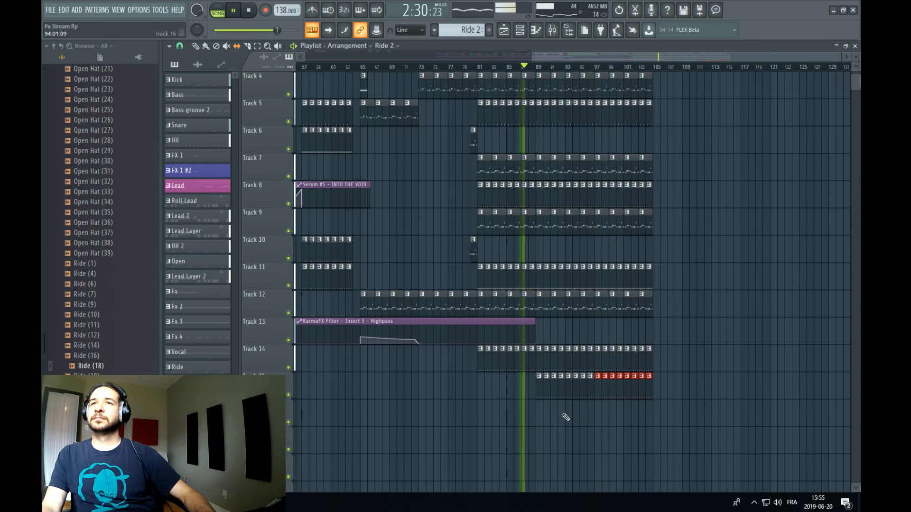
{"action": "left_click", "coordinate": [598, 414]}
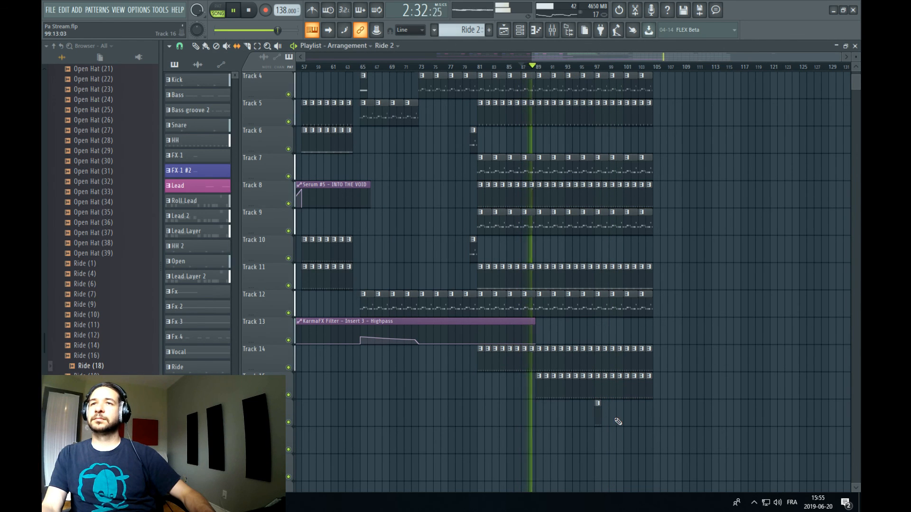
{"action": "left_click", "coordinate": [606, 412]}
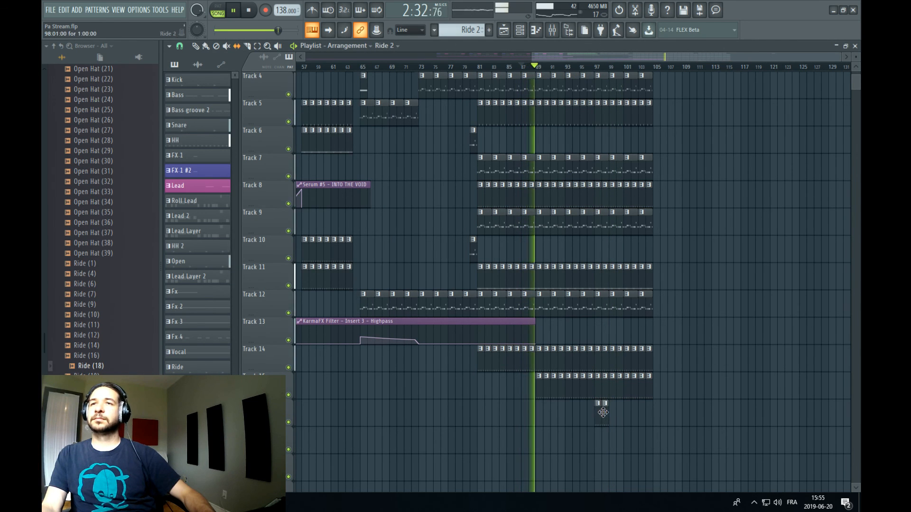
{"action": "left_click", "coordinate": [205, 46]}
{"action": "left_click_drag", "start_coordinate": [603, 407], "coordinate": [640, 417]}
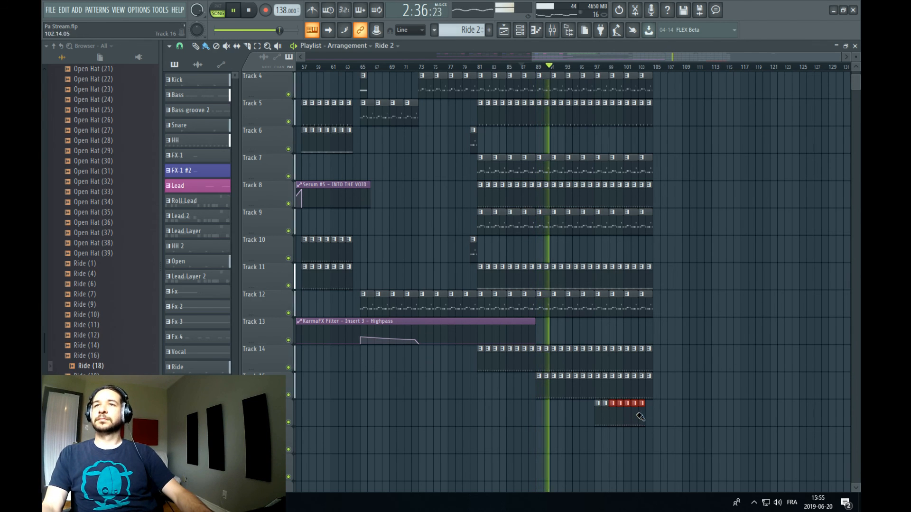
{"action": "left_click_drag", "start_coordinate": [540, 409], "coordinate": [591, 410]}
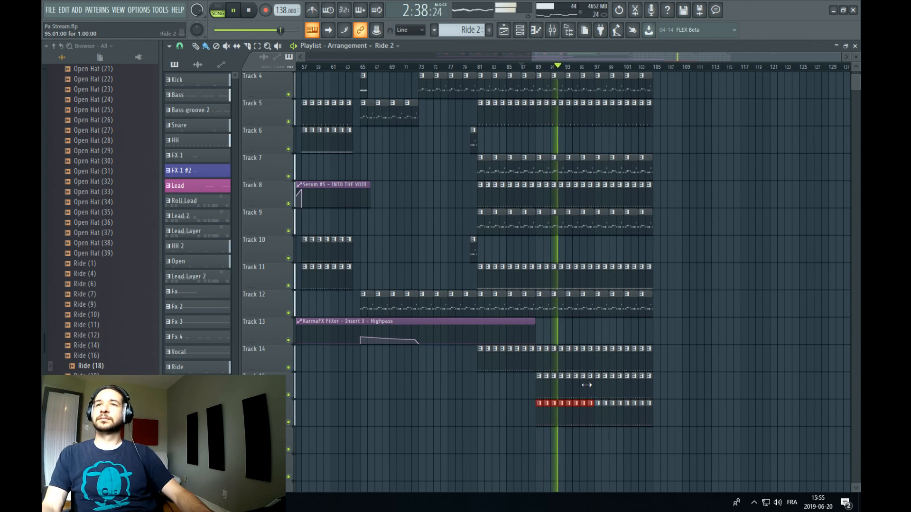
{"action": "key", "text": "space"}
Route the Ride (18) channel to mixer insert 28, name the insert after it and start playback
{"action": "key", "text": "F6"}
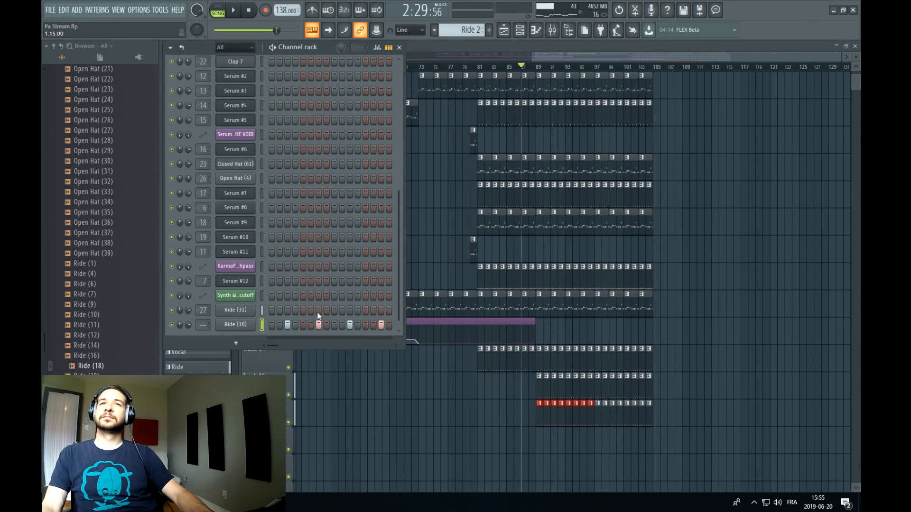
{"action": "left_click", "coordinate": [247, 325]}
{"action": "left_click", "coordinate": [188, 326]}
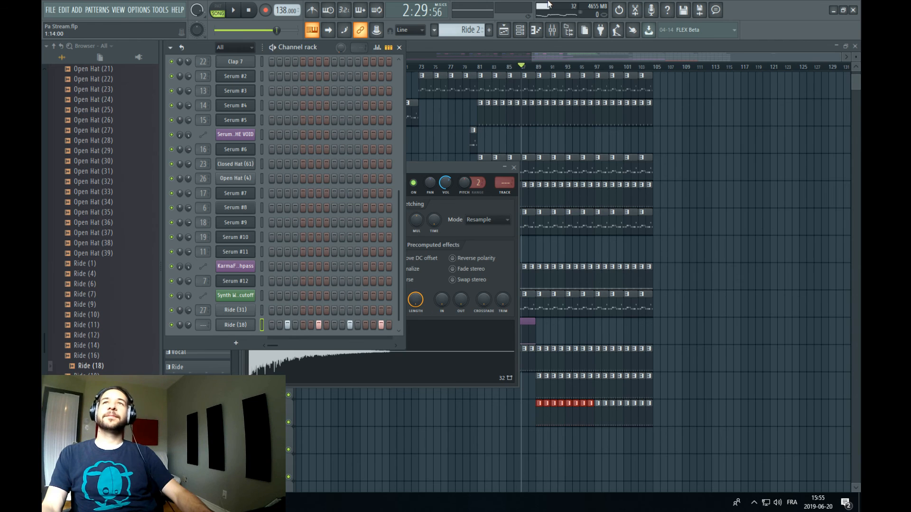
{"action": "left_click", "coordinate": [553, 31]}
{"action": "right_click", "coordinate": [579, 140]}
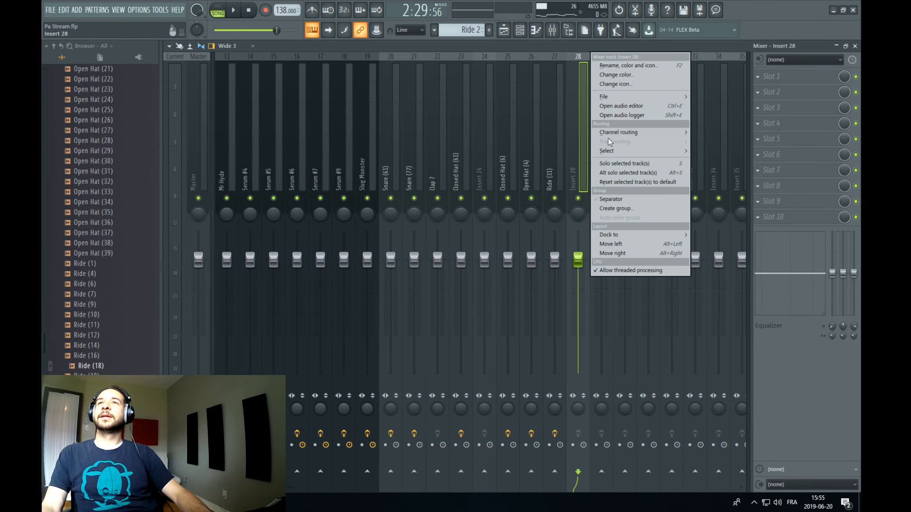
{"action": "left_click", "coordinate": [720, 135]}
{"action": "key", "text": "space"}
Load FabFilter Pro-Q 3 on the Ride (18) insert with a 30 dB/oct low cut just above 5 kHz and a high cut at about 16.9 kHz
{"action": "left_click", "coordinate": [771, 76]}
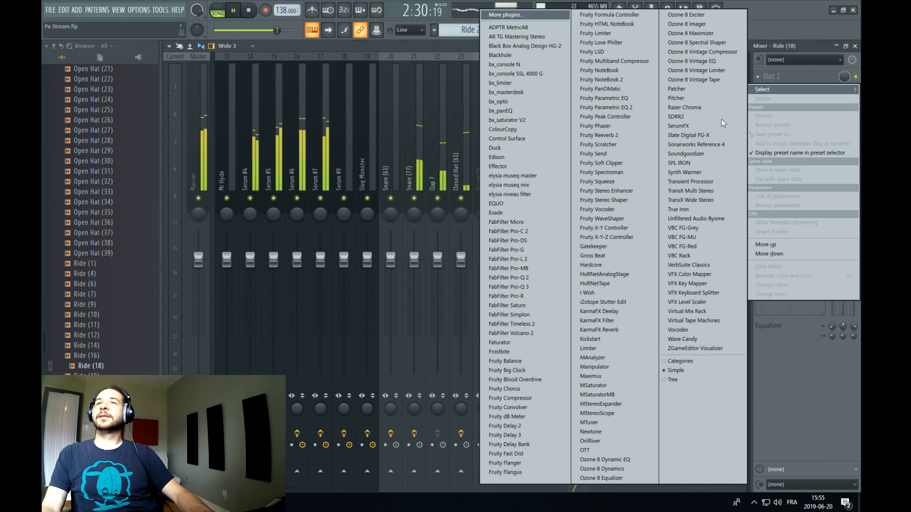
{"action": "left_click", "coordinate": [504, 287]}
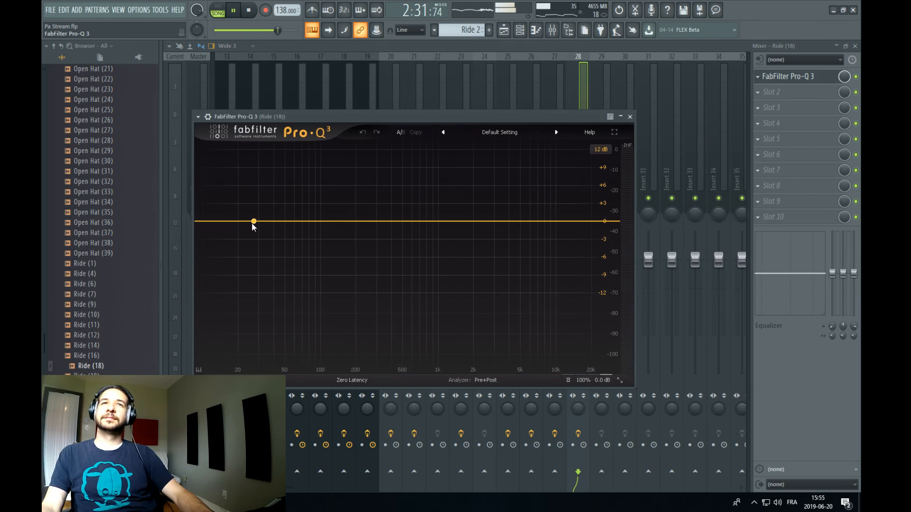
{"action": "left_click", "coordinate": [244, 221]}
{"action": "left_click", "coordinate": [222, 221]}
{"action": "scroll", "coordinate": [221, 221], "scroll_direction": "up", "scroll_amount": 3}
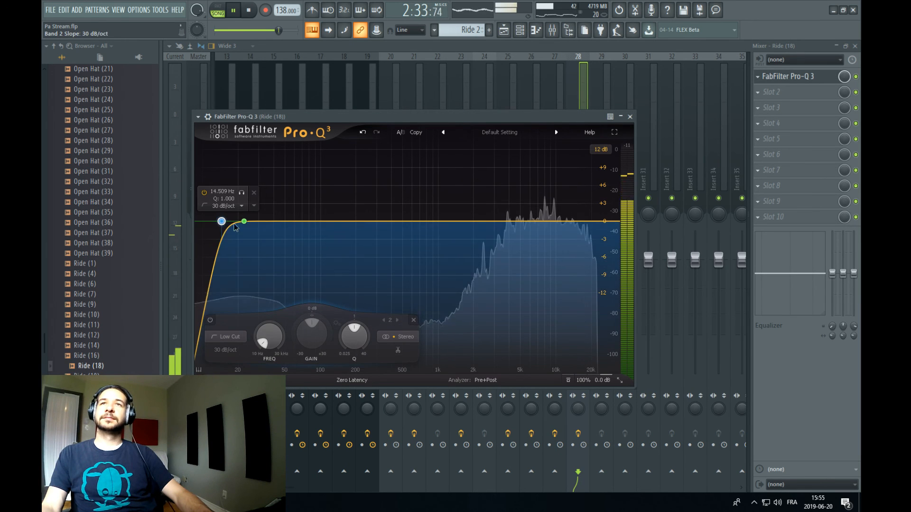
{"action": "left_click_drag", "start_coordinate": [221, 222], "coordinate": [518, 236]}
{"action": "left_click_drag", "start_coordinate": [594, 222], "coordinate": [583, 234]}
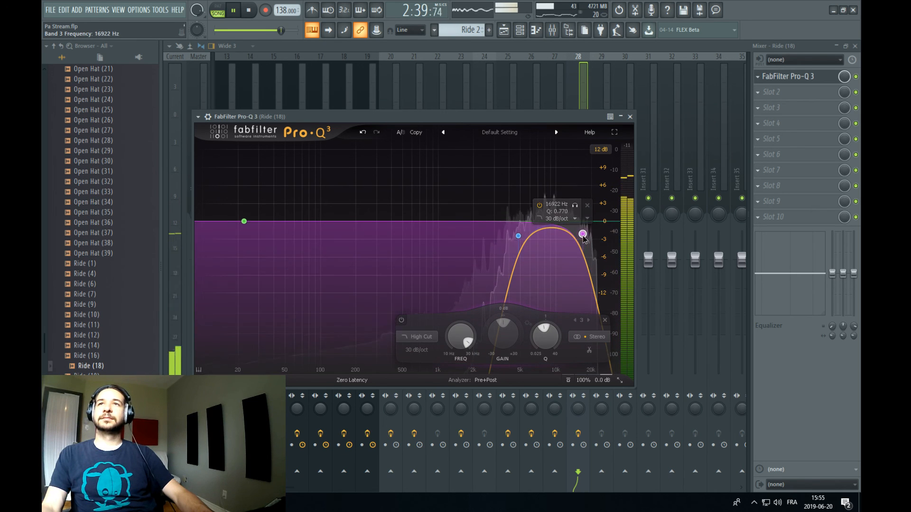
{"action": "left_click", "coordinate": [583, 101]}
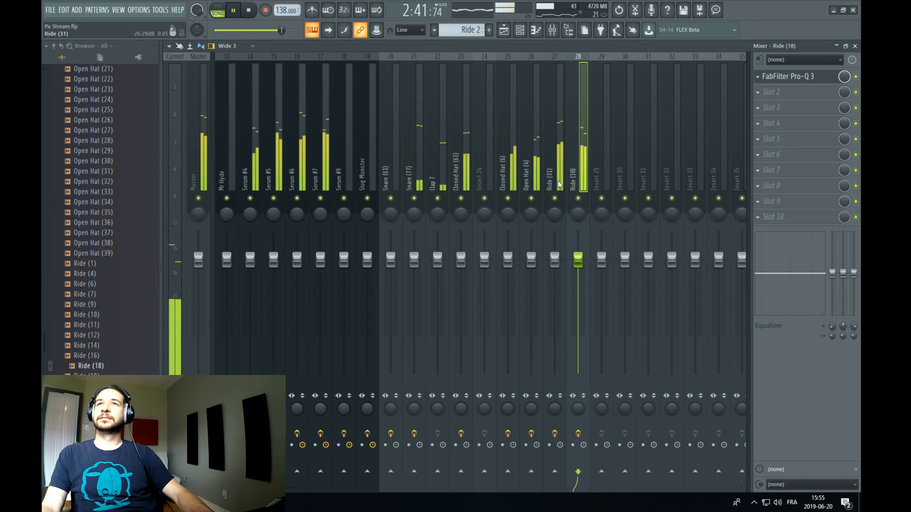
Audition the Ride (31) insert in solo and return to the full mix
{"action": "key", "text": "space"}
{"action": "key", "text": "space"}
{"action": "key", "text": "space"}
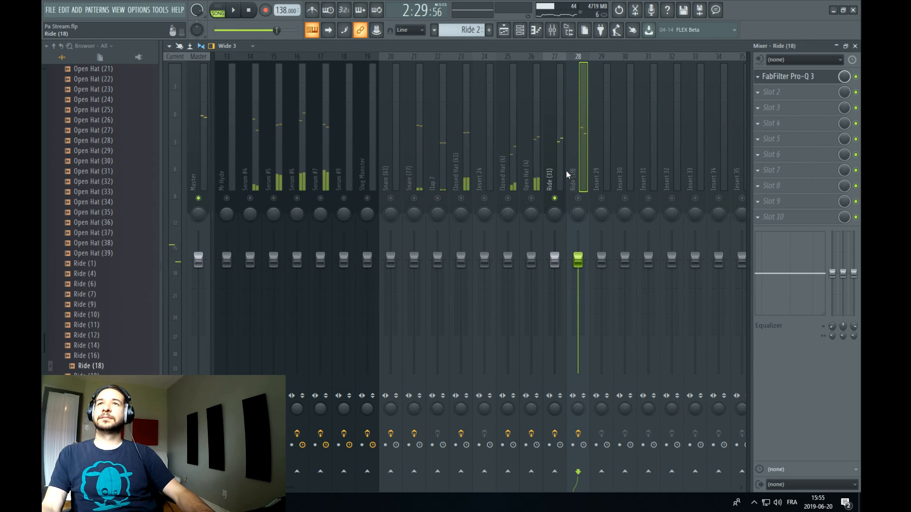
{"action": "right_click", "coordinate": [561, 199]}
{"action": "right_click", "coordinate": [557, 198]}
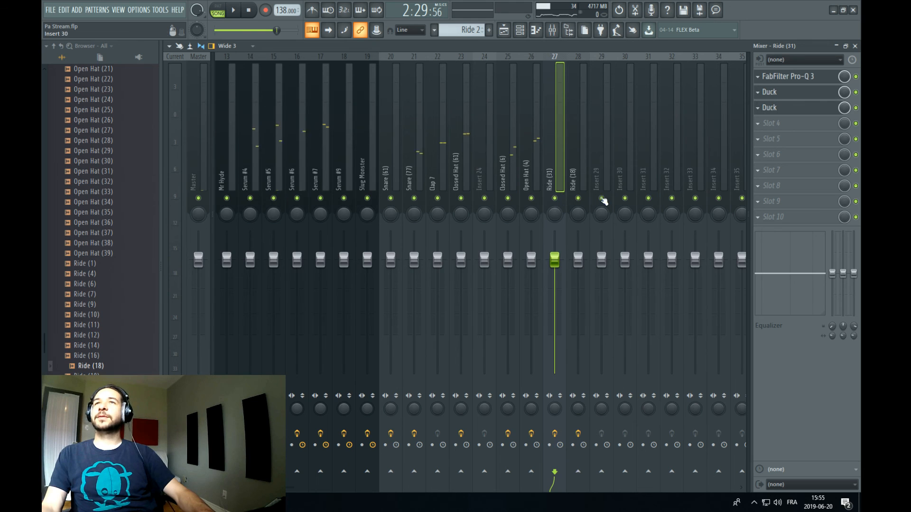
Load Virtual Mix Rack in slot 4 of the Ride (31) insert and remove its FG-Stress module
{"action": "left_click", "coordinate": [781, 130]}
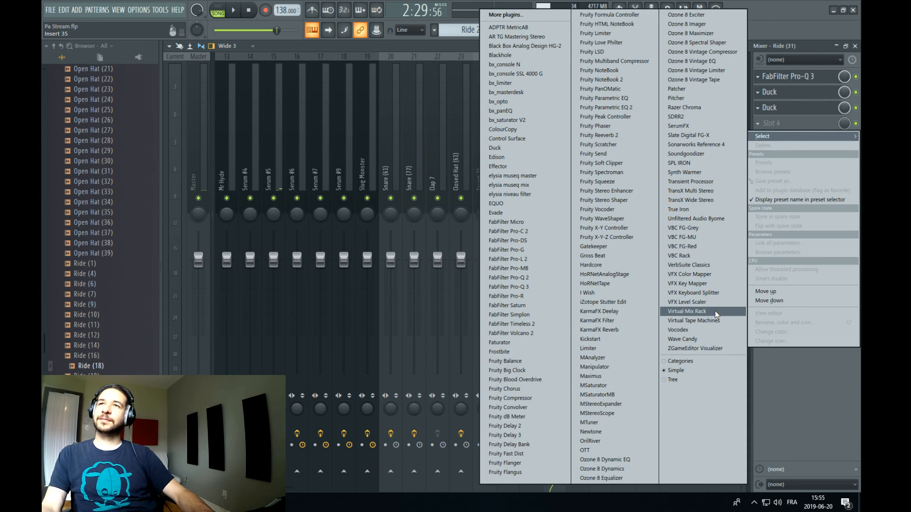
{"action": "left_click", "coordinate": [702, 313]}
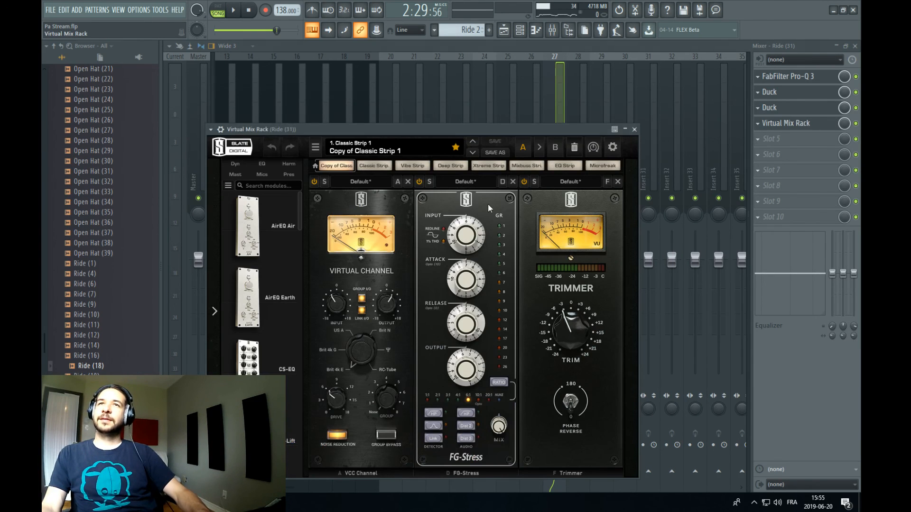
{"action": "left_click", "coordinate": [513, 182]}
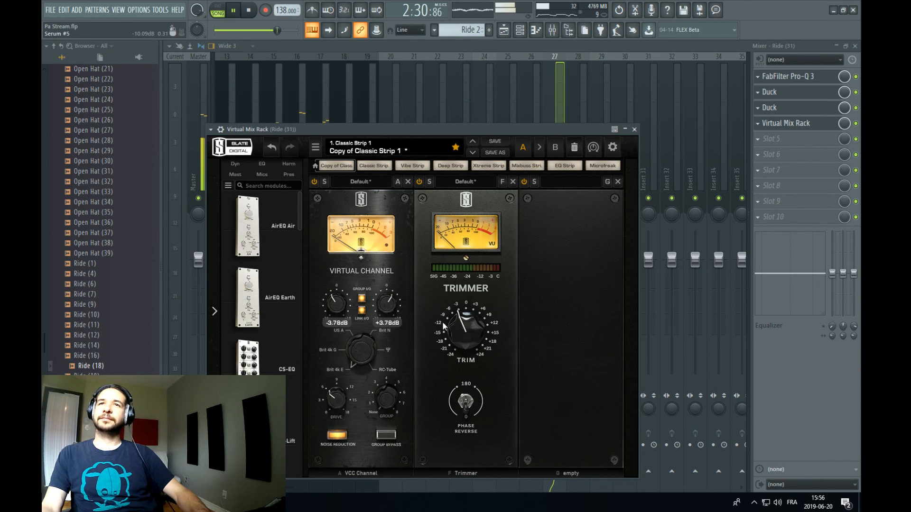
{"action": "left_click", "coordinate": [563, 108]}
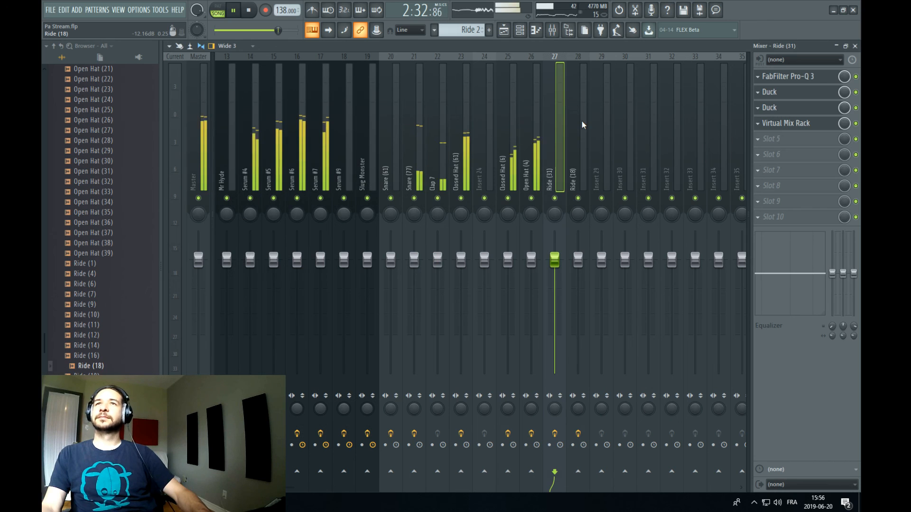
Load Virtual Mix Rack in slot 3 of the Ride (18) insert and set its Trimmer to -6.72 dB
{"action": "left_click", "coordinate": [585, 156]}
{"action": "left_click", "coordinate": [797, 123]}
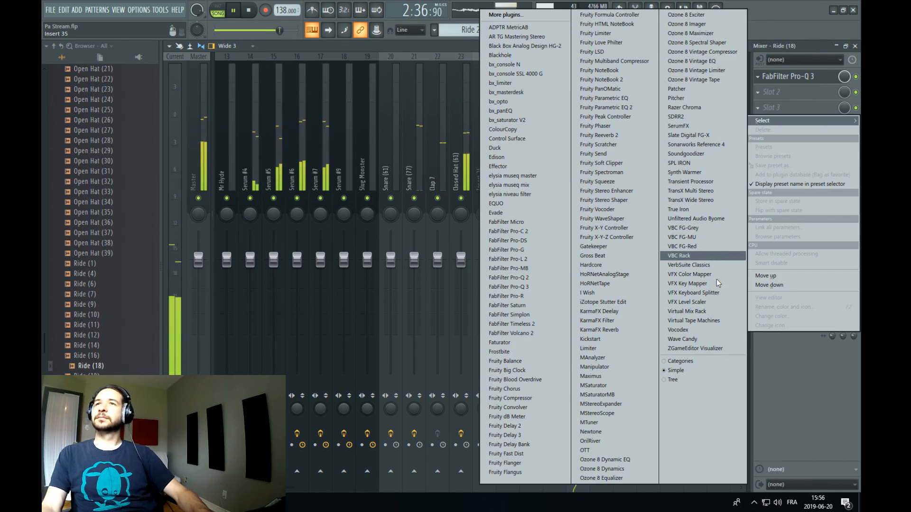
{"action": "left_click", "coordinate": [706, 312]}
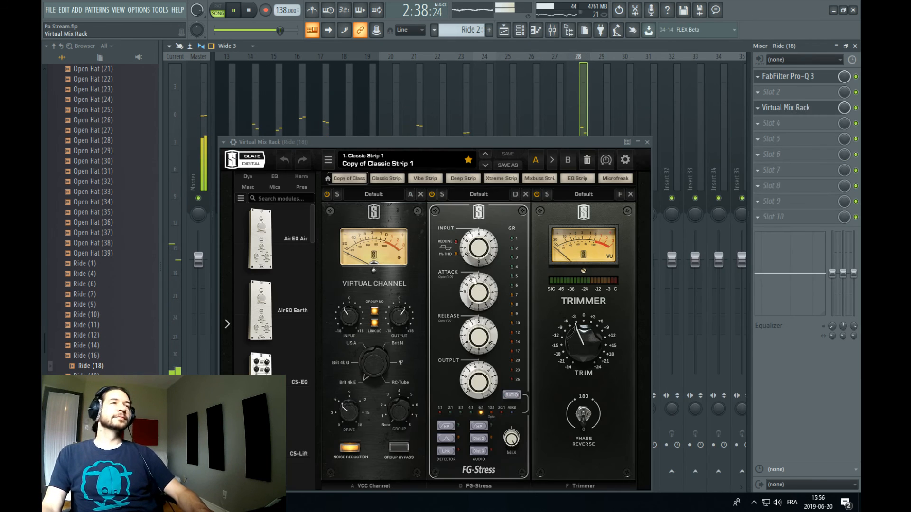
{"action": "left_click_drag", "start_coordinate": [572, 314], "coordinate": [573, 343]}
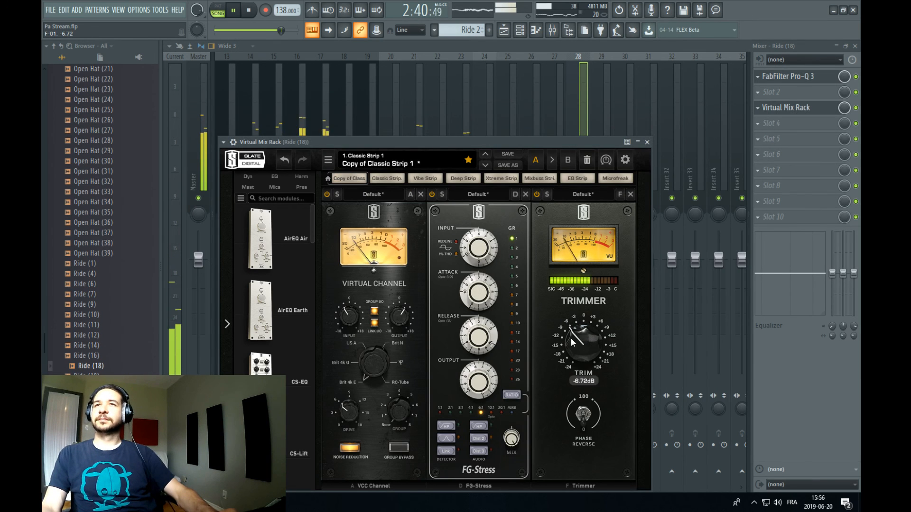
{"action": "left_click", "coordinate": [647, 142]}
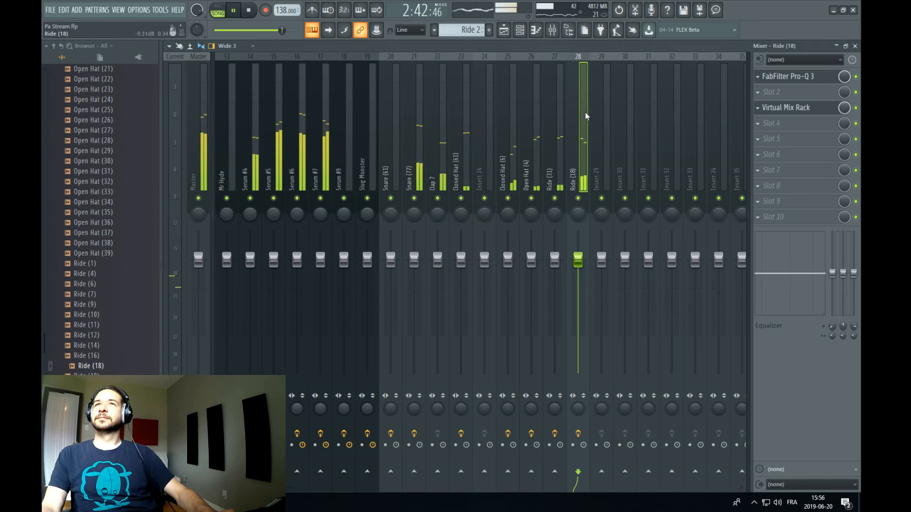
Play the arrangement around bars 87 to 89 and examine the transition where the ride layers enter
{"action": "left_click", "coordinate": [504, 30]}
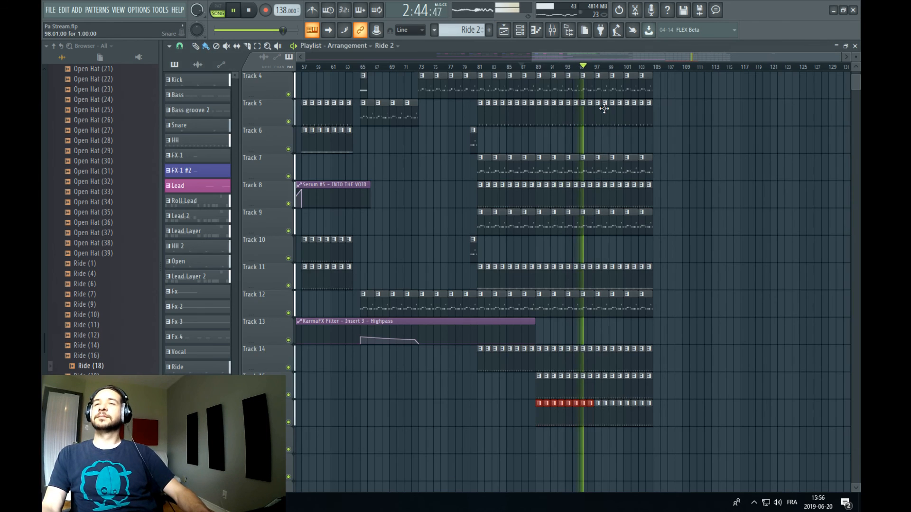
{"action": "left_click", "coordinate": [521, 67]}
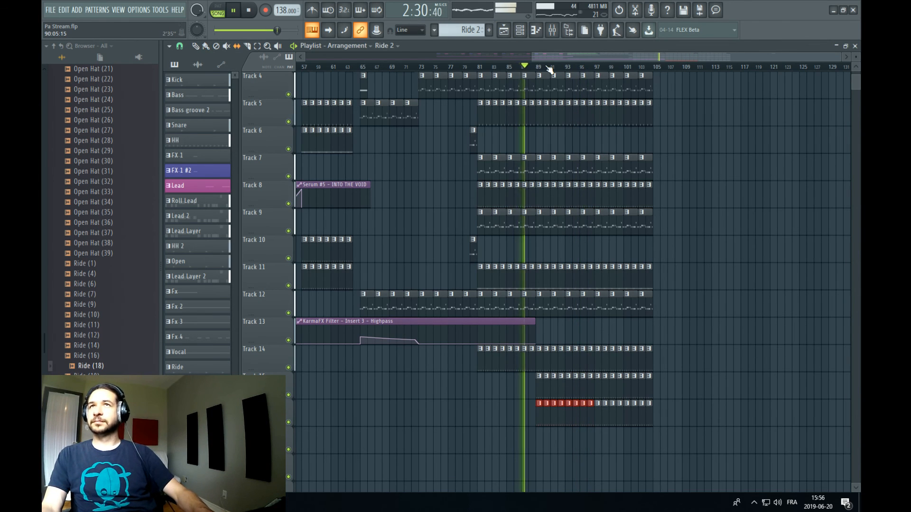
{"action": "scroll", "coordinate": [551, 68], "scroll_direction": "up", "scroll_amount": 4}
{"action": "scroll", "coordinate": [552, 68], "scroll_direction": "up", "scroll_amount": 3}
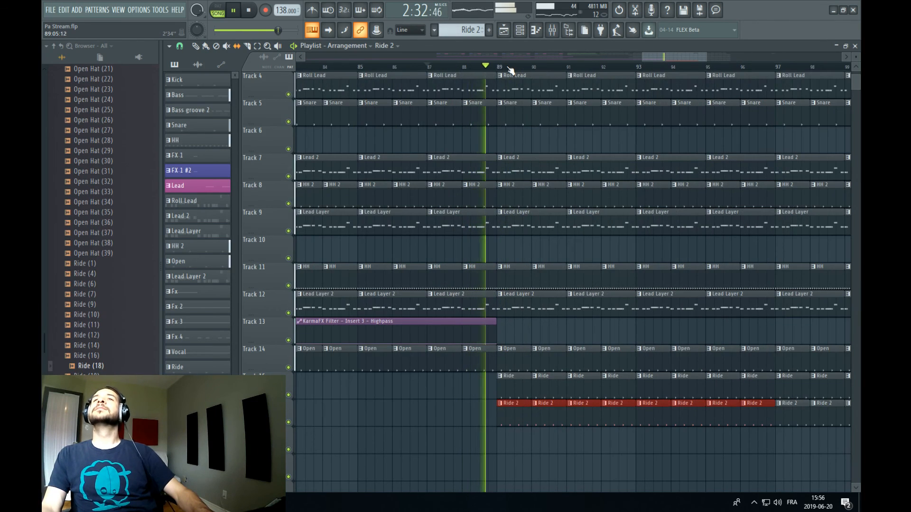
{"action": "left_click", "coordinate": [475, 69]}
{"action": "scroll", "coordinate": [493, 95], "scroll_direction": "up", "scroll_amount": 3}
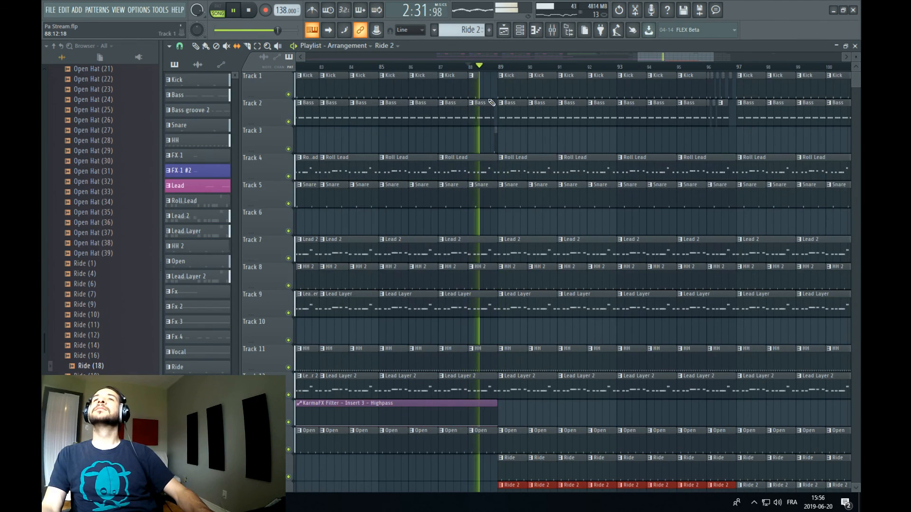
{"action": "left_click", "coordinate": [444, 67]}
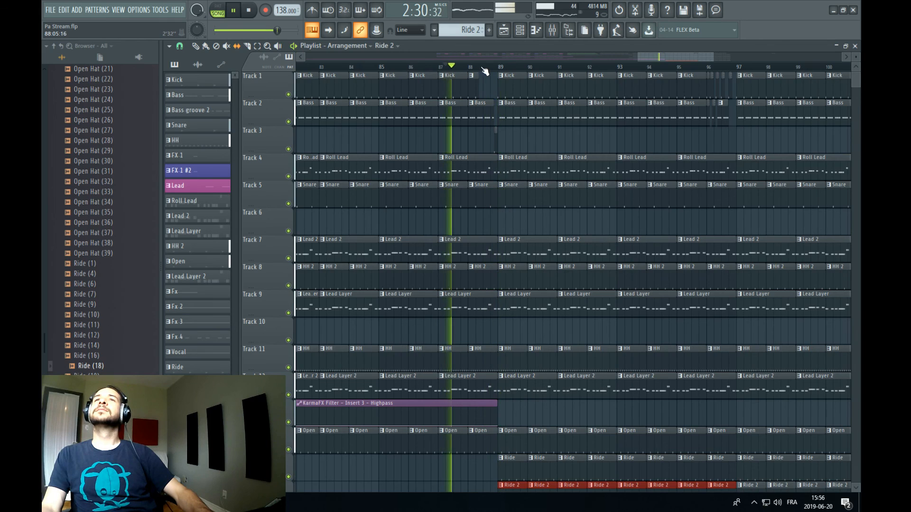
{"action": "scroll", "coordinate": [484, 98], "scroll_direction": "up", "scroll_amount": 3}
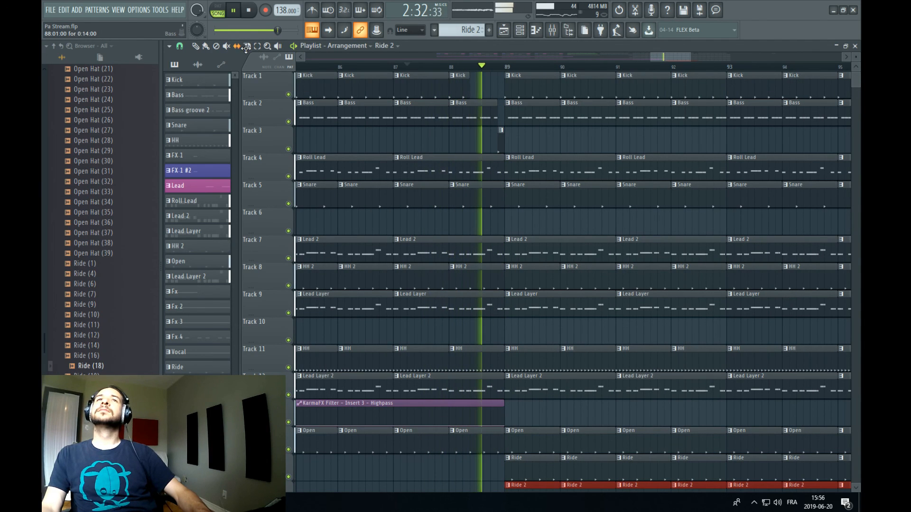
Slice the Bass clip in bar 88 and delete its middle part, leaving a short gap that ends at step 9
{"action": "mouse_move", "coordinate": [468, 118]}
{"action": "left_mouse_down"}
{"action": "mouse_move", "coordinate": [468, 102]}
{"action": "mouse_move", "coordinate": [480, 97]}
{"action": "left_mouse_up"}
{"action": "key", "text": "space"}
{"action": "left_click", "coordinate": [205, 46]}
{"action": "key", "text": "space"}
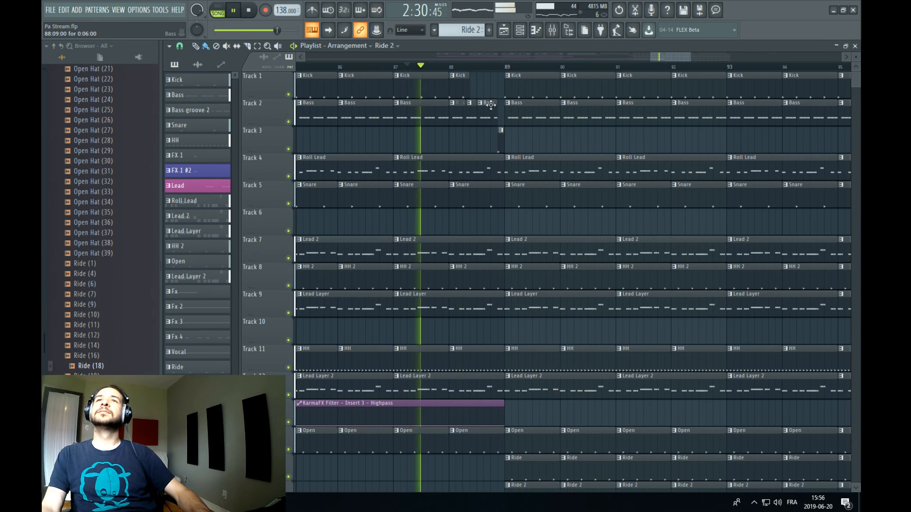
{"action": "right_click", "coordinate": [475, 109]}
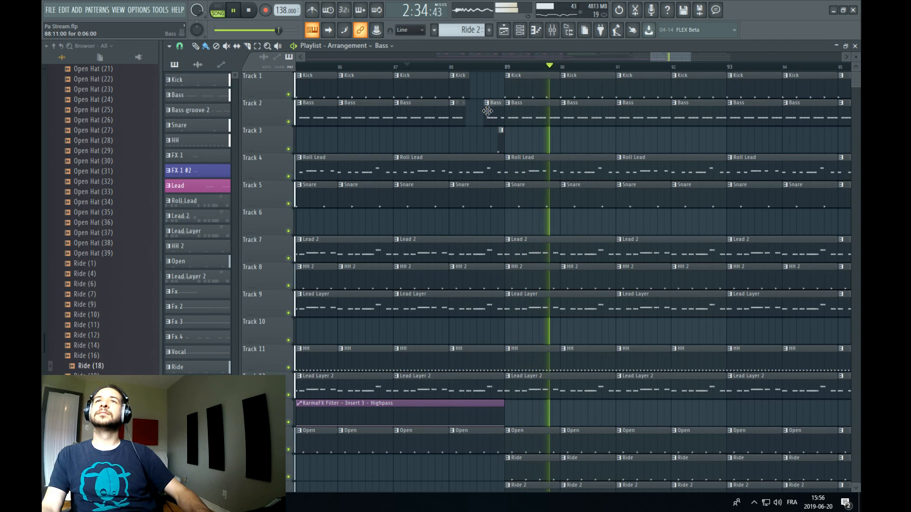
{"action": "key", "text": "space"}
{"action": "key", "text": "space"}
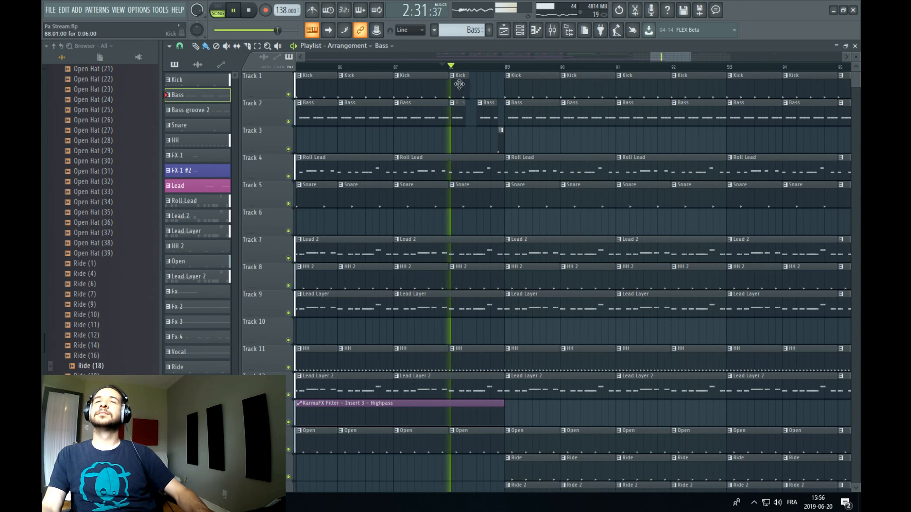
Add a Kick clip at step 9 of bar 88, shorten it to about four steps and play back the transition
{"action": "left_click", "coordinate": [485, 85]}
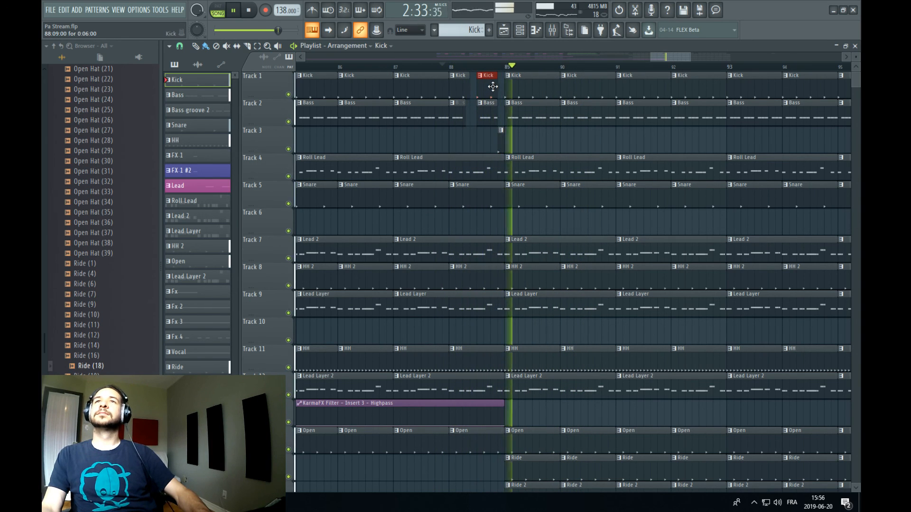
{"action": "left_click_drag", "start_coordinate": [495, 87], "coordinate": [486, 88]}
{"action": "left_click", "coordinate": [435, 67]}
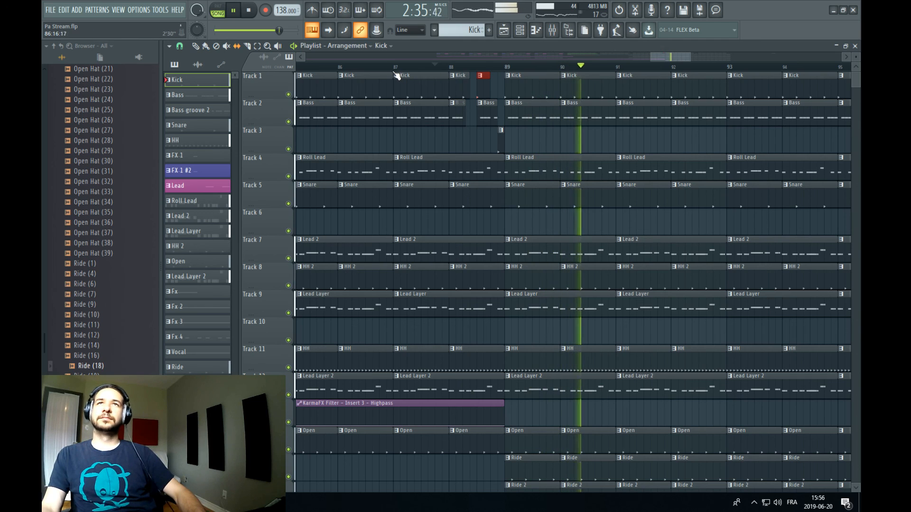
{"action": "left_click", "coordinate": [372, 67]}
{"action": "key", "text": "space"}
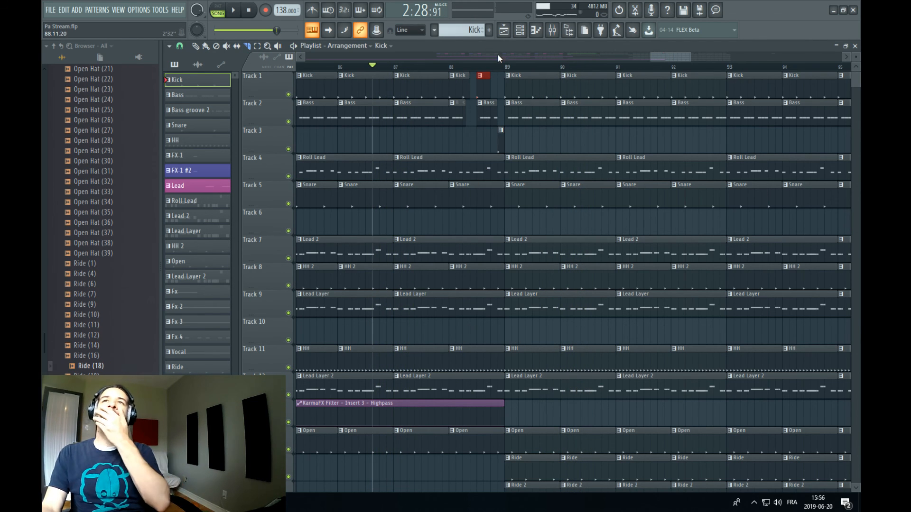
Play back the arrangement through the bar 88 transition, and replay it from about bar 73 and bar 70
{"action": "key", "text": "space"}
{"action": "scroll", "coordinate": [504, 66], "scroll_direction": "down", "scroll_amount": 4}
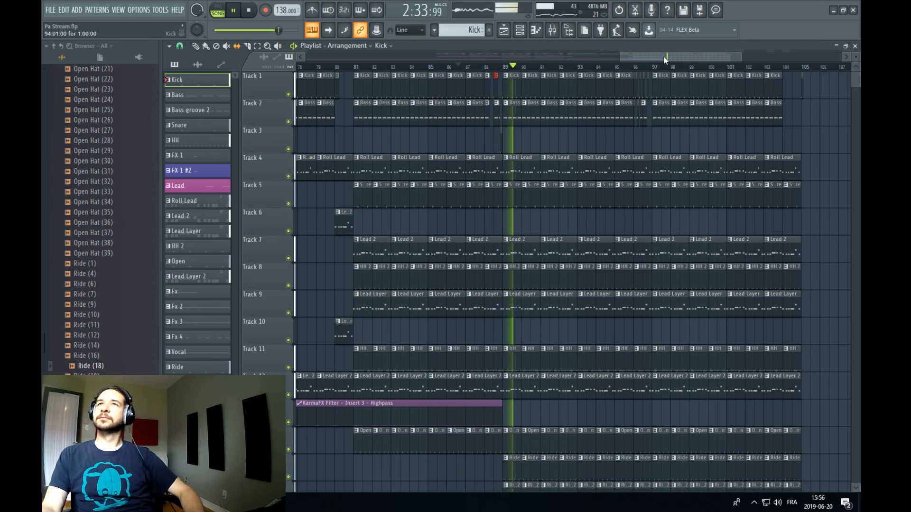
{"action": "left_click_drag", "start_coordinate": [664, 58], "coordinate": [680, 58]}
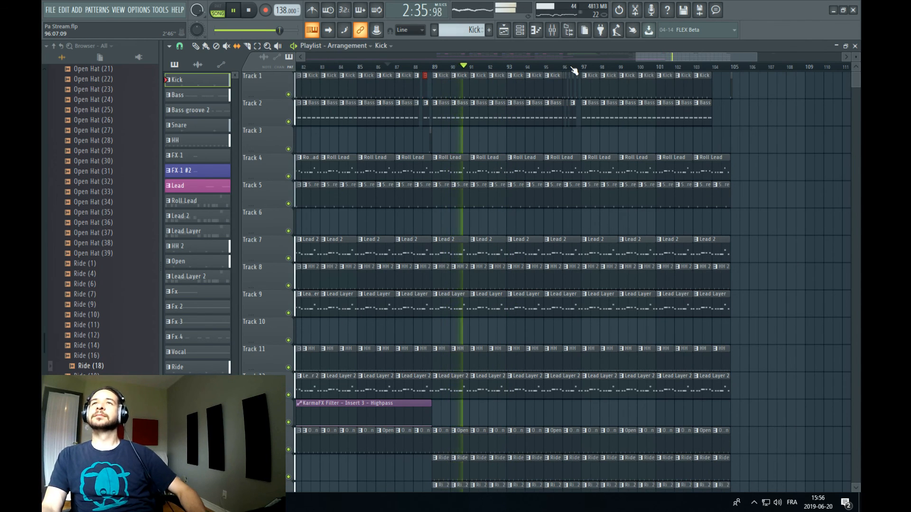
{"action": "scroll", "coordinate": [573, 69], "scroll_direction": "down", "scroll_amount": 3}
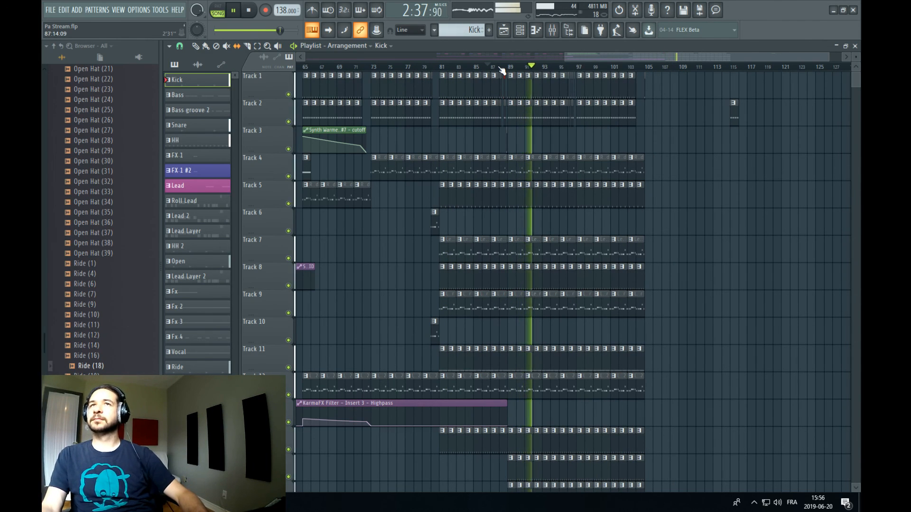
{"action": "left_click", "coordinate": [371, 68]}
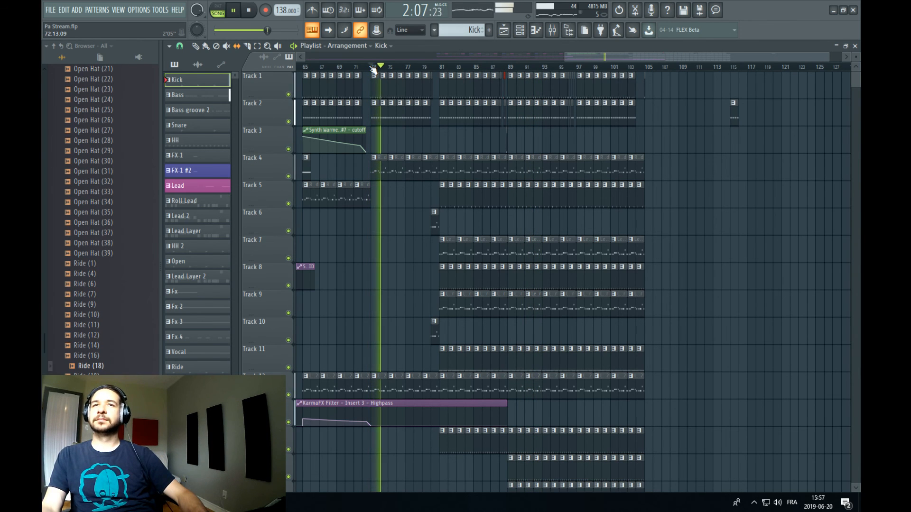
{"action": "left_click", "coordinate": [345, 67]}
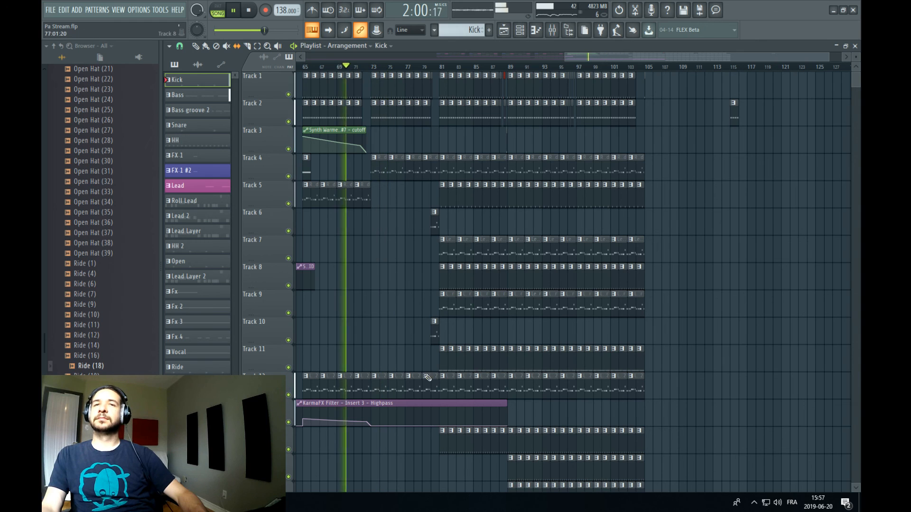
{"action": "key", "text": "space"}
Open the Lead Layer 2 and Roll Lead patterns from the arrangement and examine their notes
{"action": "double_click", "coordinate": [366, 386]}
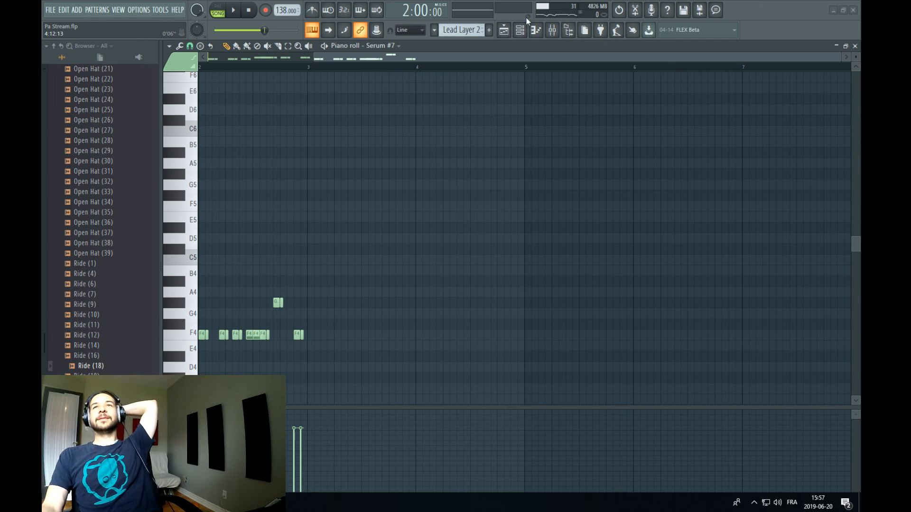
{"action": "left_click", "coordinate": [505, 31]}
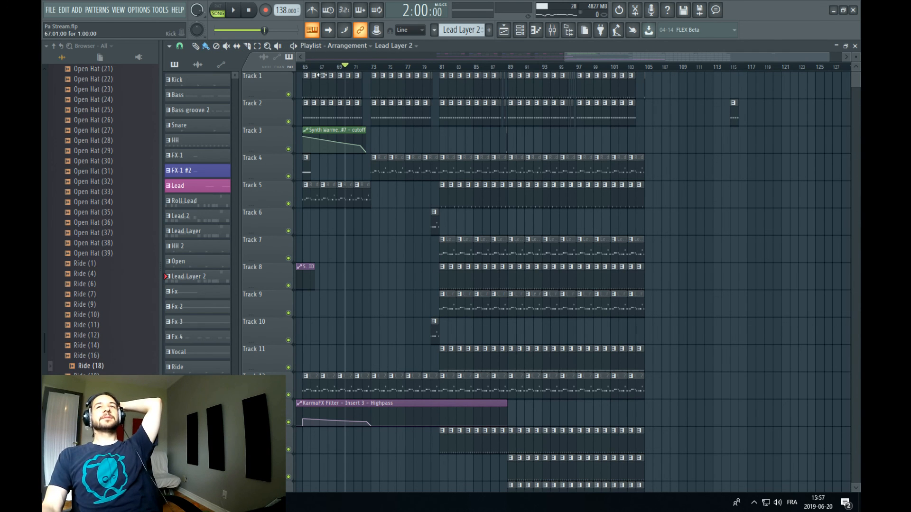
{"action": "double_click", "coordinate": [411, 170]}
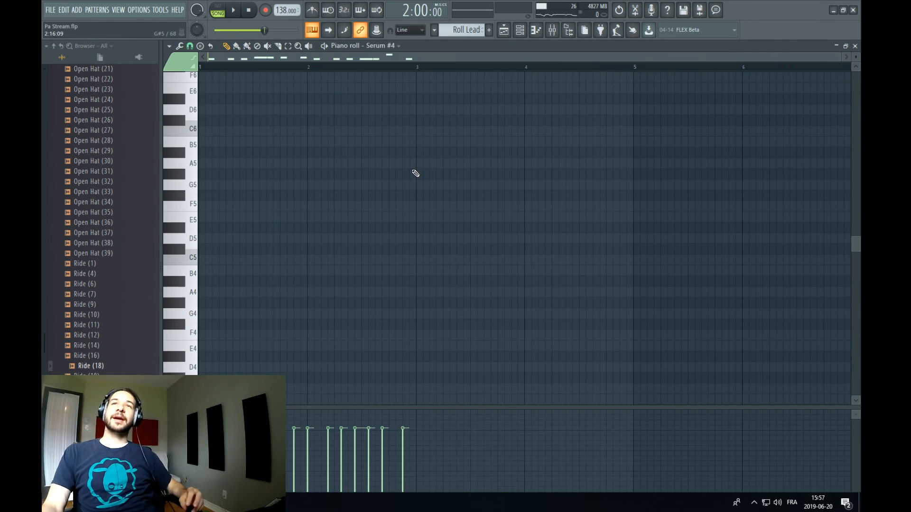
{"action": "scroll", "coordinate": [385, 224], "scroll_direction": "up", "scroll_amount": 5}
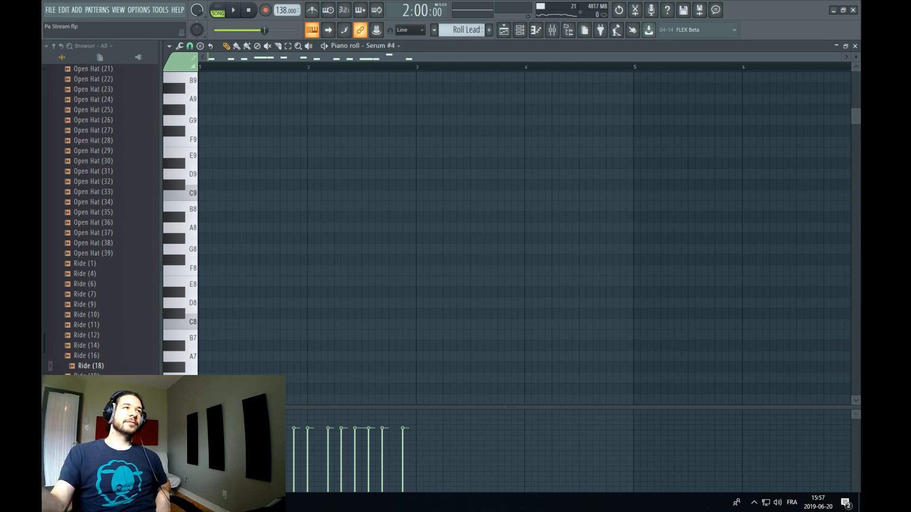
Switch to the web browser, view the Ghosthack Psytrance Awakening Volume 3 and Psychedelic Wavetables pages, and return to FL Studio
{"action": "key", "text": "alt+Tab"}
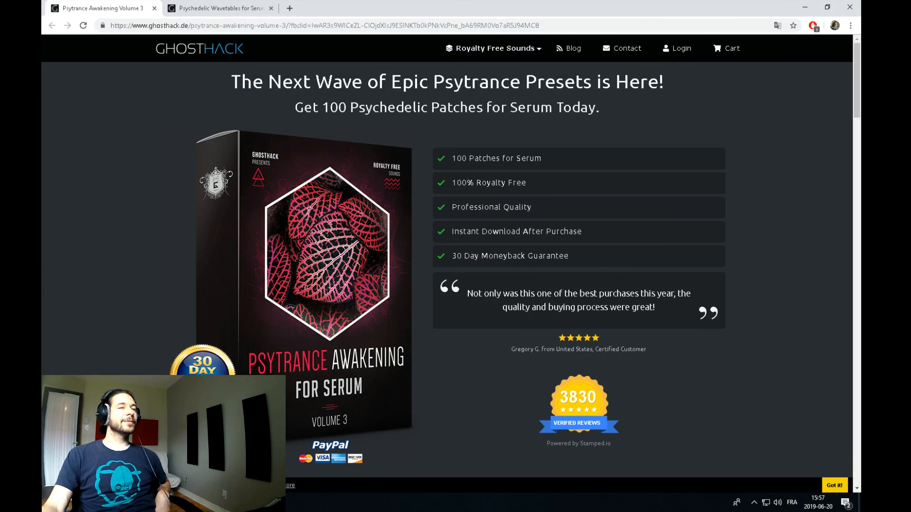
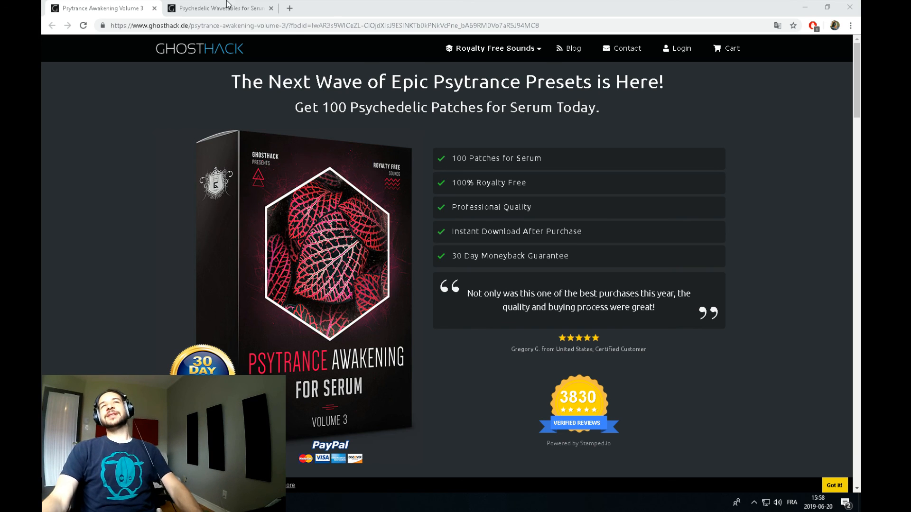
{"action": "left_click", "coordinate": [184, 7]}
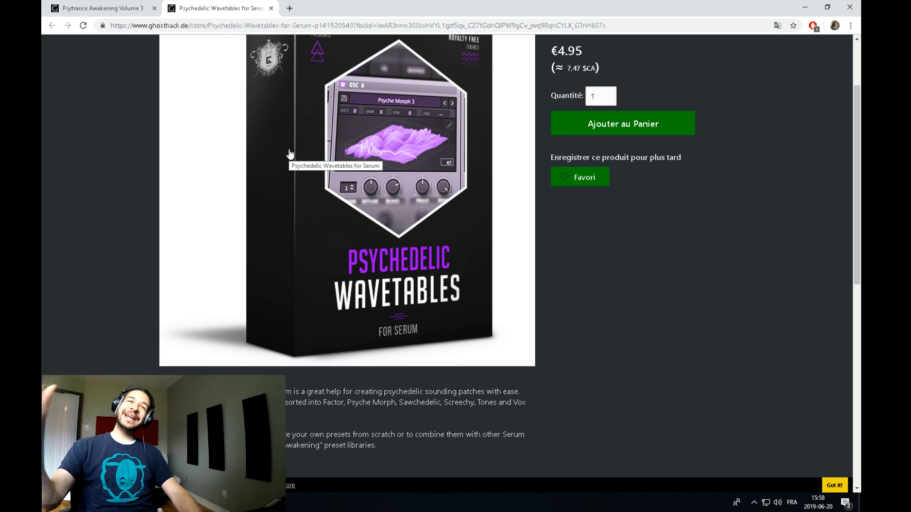
{"action": "scroll", "coordinate": [290, 153], "scroll_direction": "up", "scroll_amount": 2}
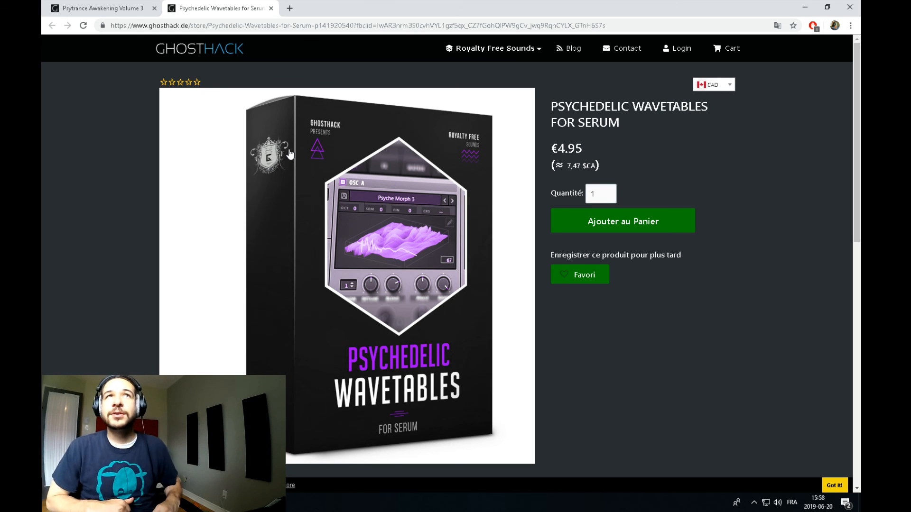
{"action": "left_click", "coordinate": [92, 5]}
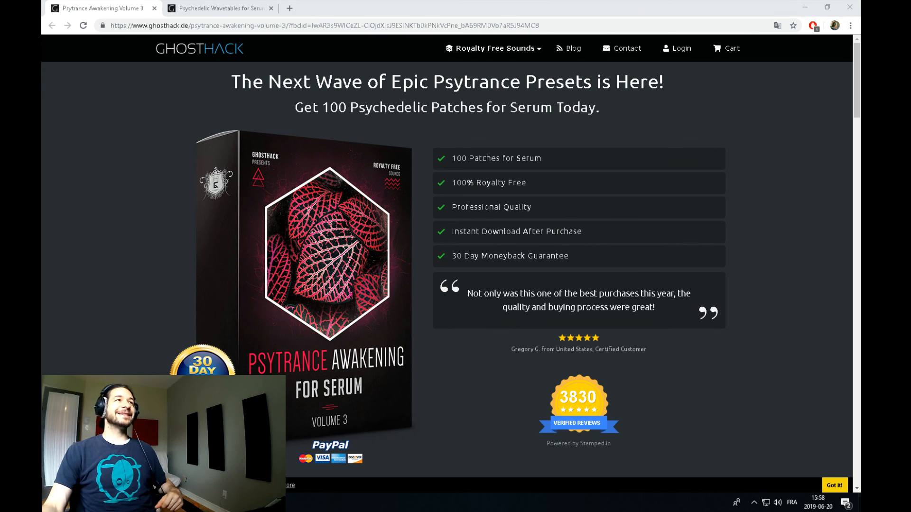
{"action": "key", "text": "alt+Tab"}
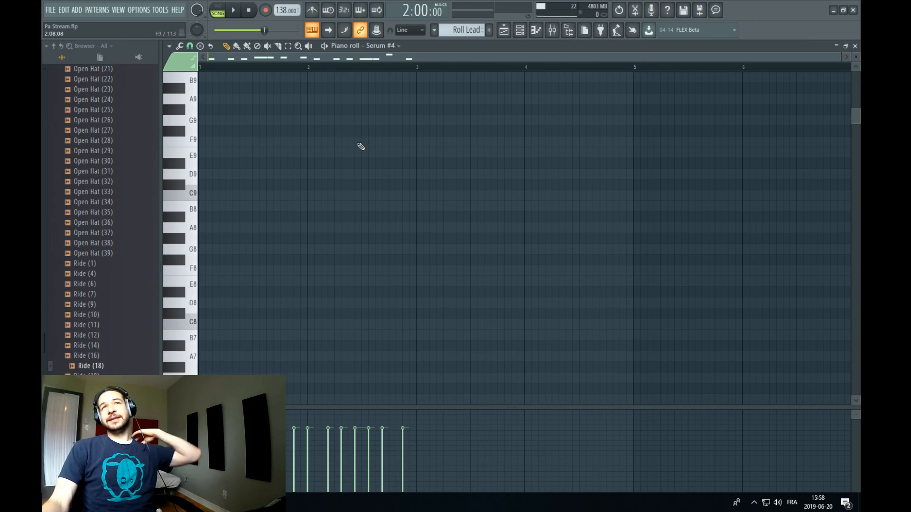
Return to the full arrangement, set the playback position near bar 33 and briefly play from there
{"action": "left_click", "coordinate": [503, 32]}
{"action": "scroll", "coordinate": [490, 63], "scroll_direction": "down", "scroll_amount": 3}
{"action": "left_click", "coordinate": [441, 66]}
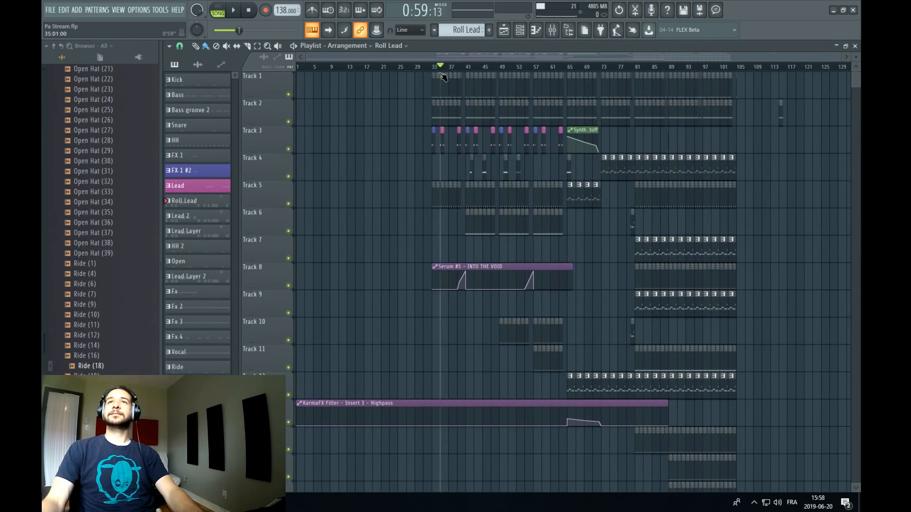
{"action": "left_click", "coordinate": [437, 68]}
{"action": "key", "text": "space"}
{"action": "key", "text": "space"}
Bypass the Sonarworks Reference 4 effect on the Master channel and go back to the arrangement
{"action": "left_click", "coordinate": [551, 33]}
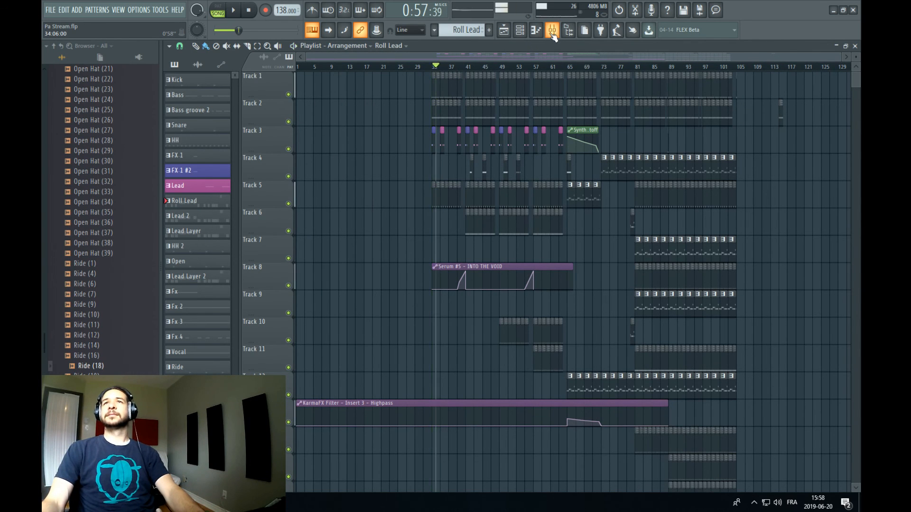
{"action": "left_click", "coordinate": [193, 132]}
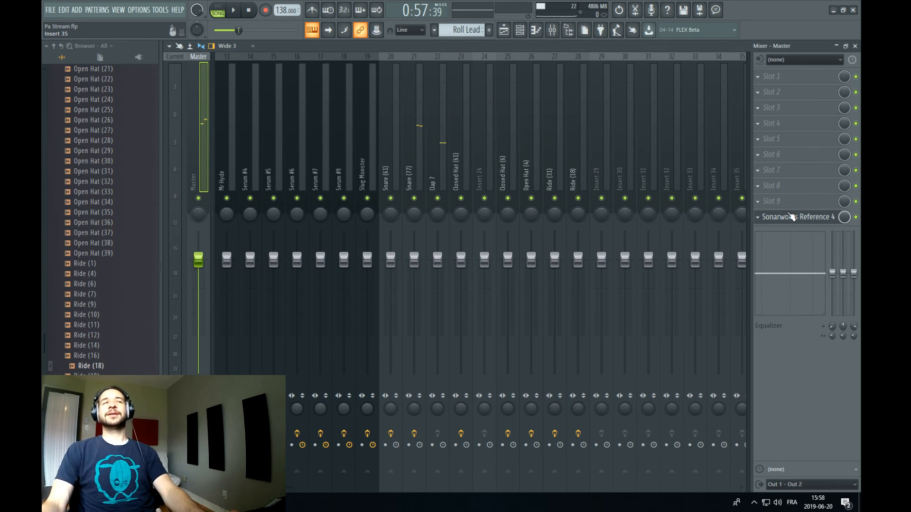
{"action": "left_click", "coordinate": [792, 216]}
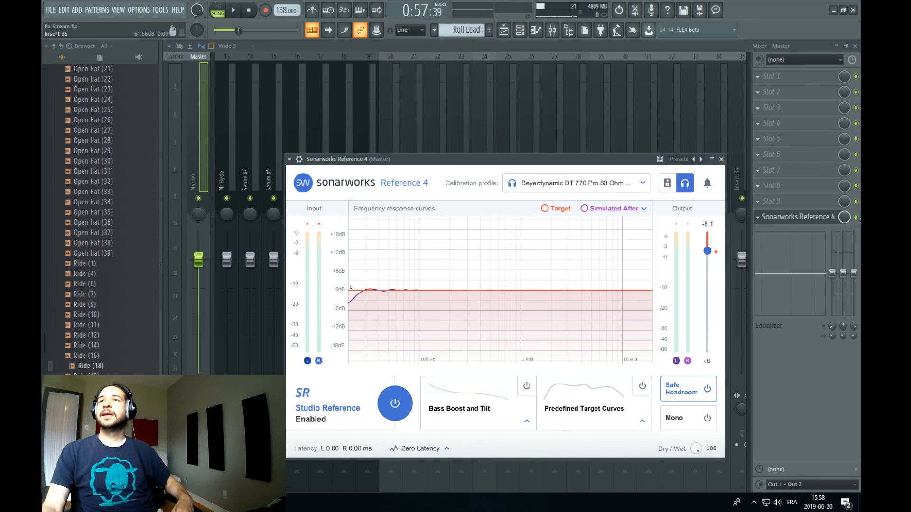
{"action": "left_click", "coordinate": [857, 218]}
{"action": "left_click", "coordinate": [507, 32]}
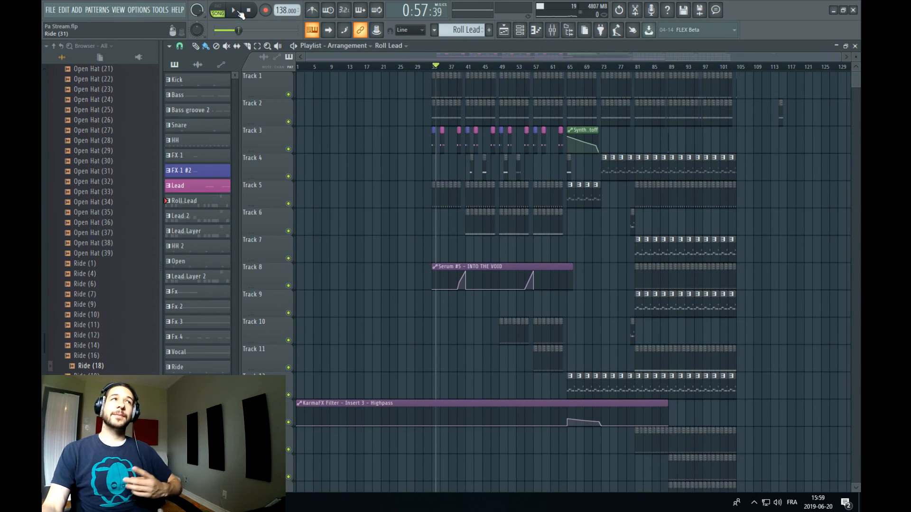
Start playback near bar 33 and turn calibration on in the Sonarworks Systemwide application
{"action": "left_click", "coordinate": [235, 11]}
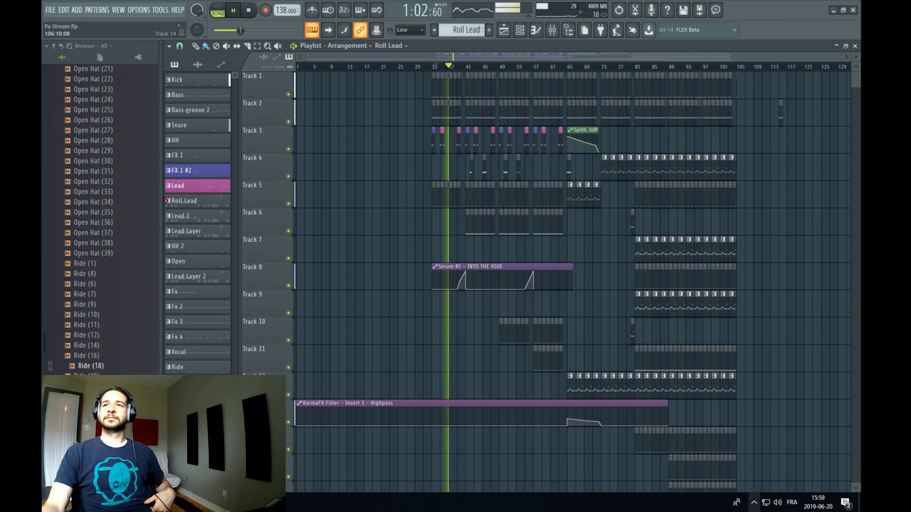
{"action": "left_click", "coordinate": [755, 504]}
{"action": "left_click", "coordinate": [774, 483]}
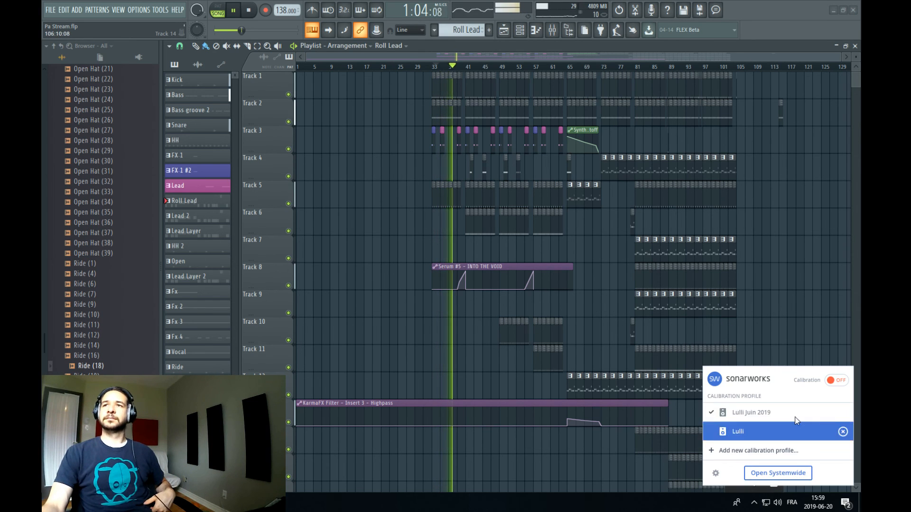
{"action": "left_click", "coordinate": [836, 381]}
Play on through bars 53 to 61 and examine the levels of the mixer channels
{"action": "left_click", "coordinate": [531, 56]}
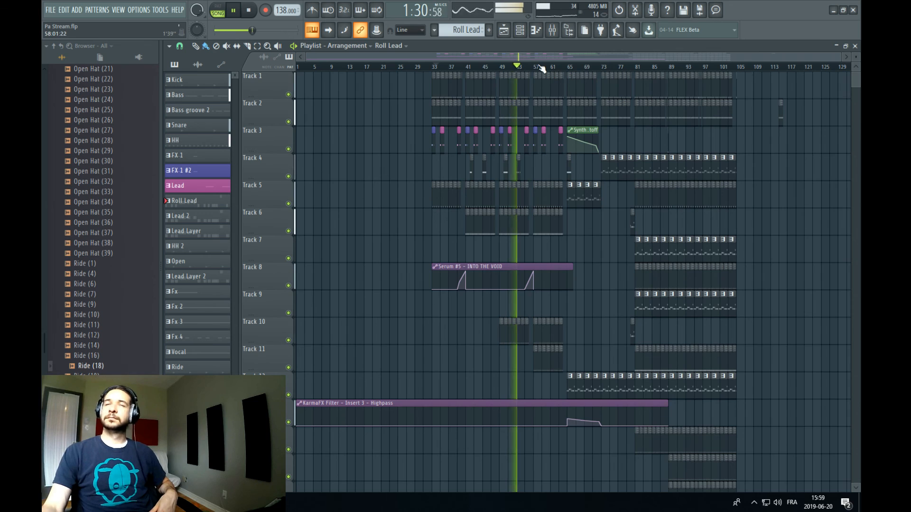
{"action": "scroll", "coordinate": [541, 69], "scroll_direction": "up", "scroll_amount": 5}
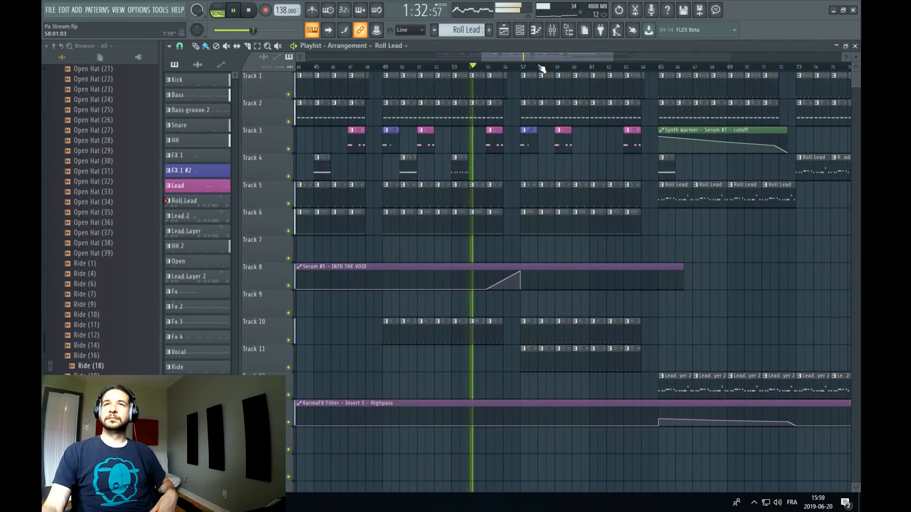
{"action": "left_click", "coordinate": [552, 30]}
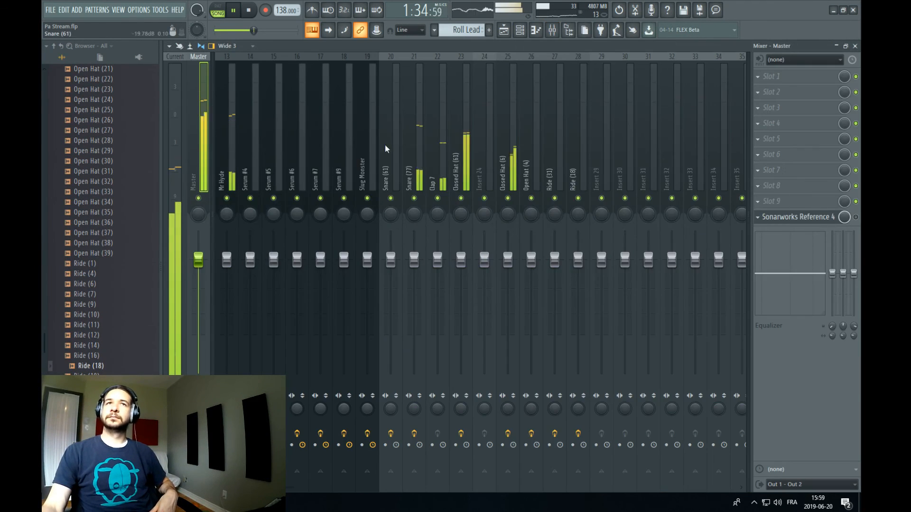
{"action": "scroll", "coordinate": [382, 144], "scroll_direction": "left", "scroll_amount": 4}
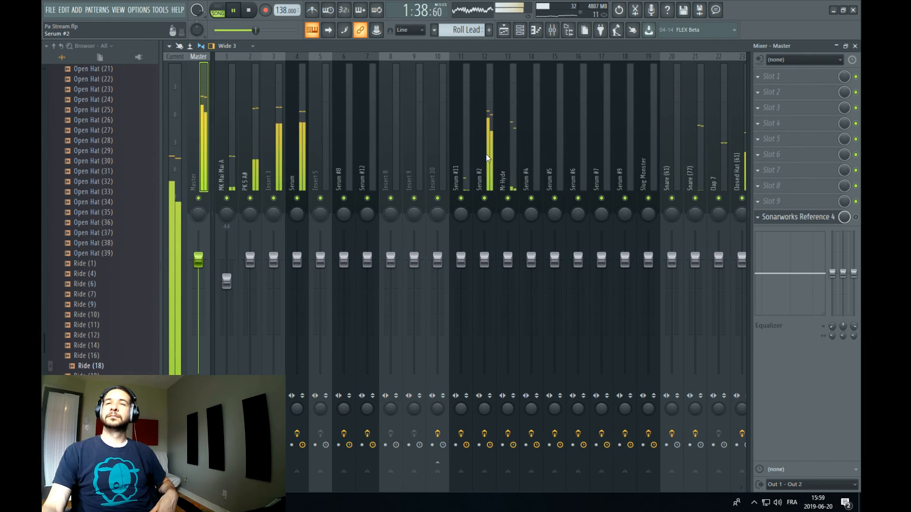
{"action": "scroll", "coordinate": [486, 155], "scroll_direction": "right", "scroll_amount": 3}
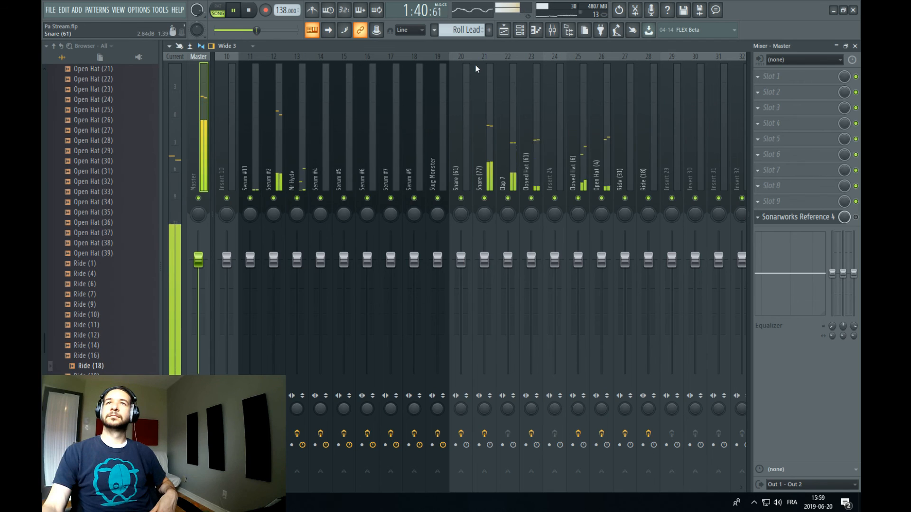
{"action": "left_click", "coordinate": [503, 30]}
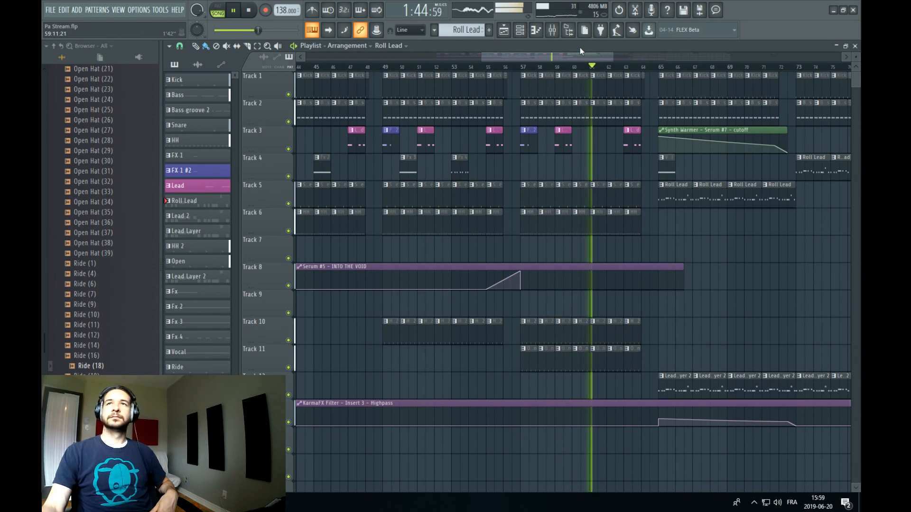
Listen to the arrangement from about bar 61 to bar 97, checking the section changes and the bar 88 transition
{"action": "left_click_drag", "start_coordinate": [579, 56], "coordinate": [625, 71]}
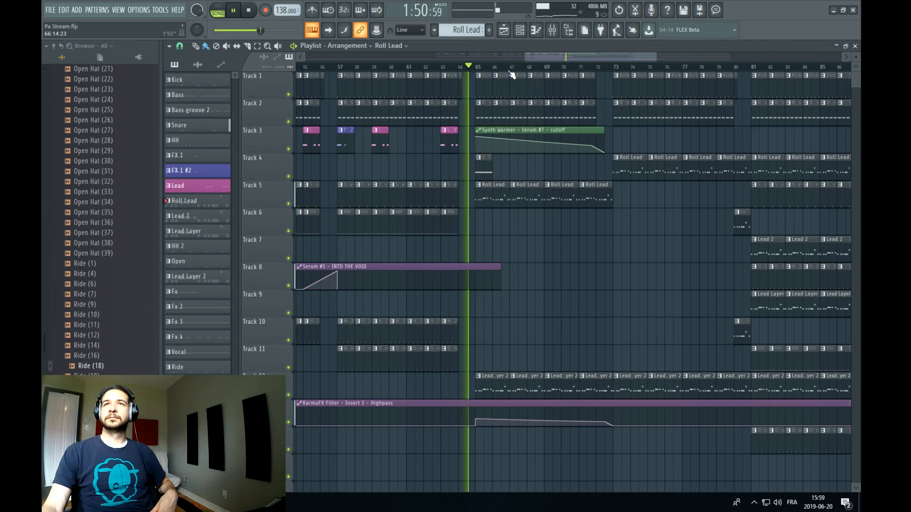
{"action": "scroll", "coordinate": [508, 71], "scroll_direction": "down", "scroll_amount": 3}
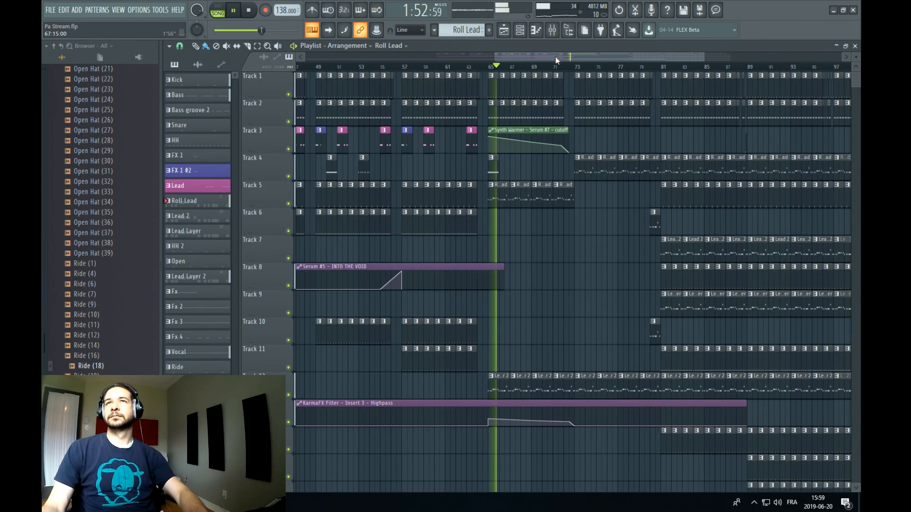
{"action": "left_click_drag", "start_coordinate": [555, 56], "coordinate": [574, 55]}
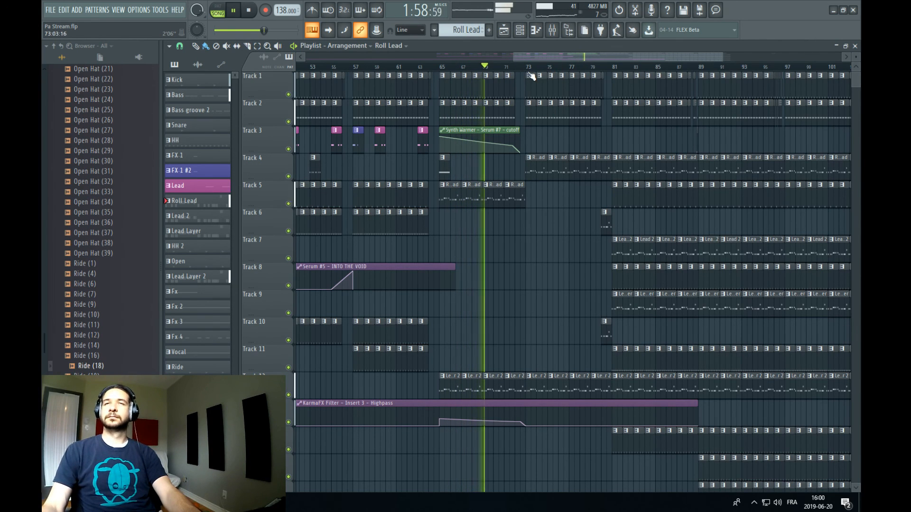
{"action": "scroll", "coordinate": [536, 68], "scroll_direction": "down", "scroll_amount": 2}
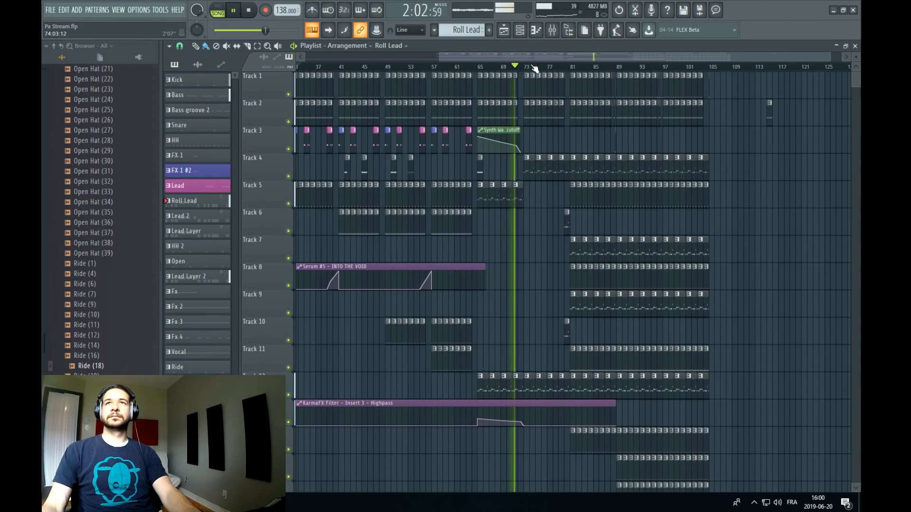
{"action": "left_click_drag", "start_coordinate": [536, 55], "coordinate": [584, 62]}
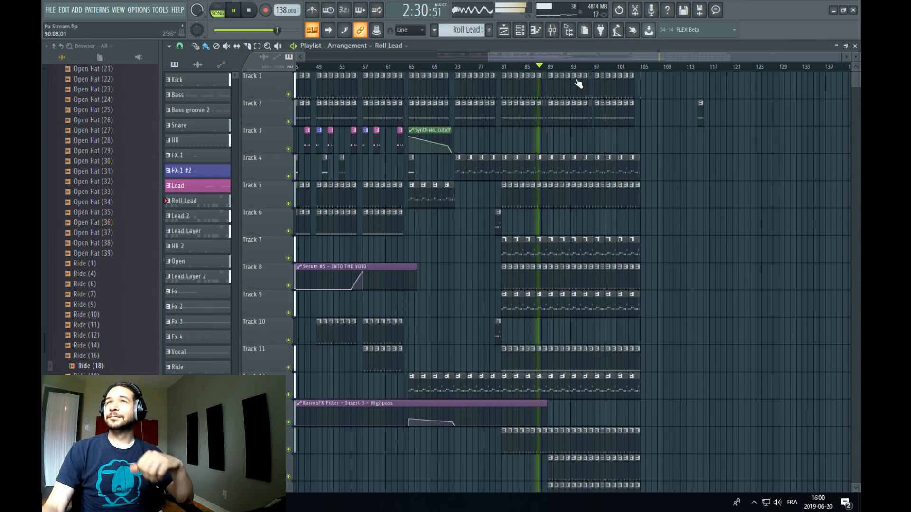
{"action": "scroll", "coordinate": [553, 67], "scroll_direction": "up", "scroll_amount": 3}
{"action": "scroll", "coordinate": [565, 70], "scroll_direction": "down", "scroll_amount": 2}
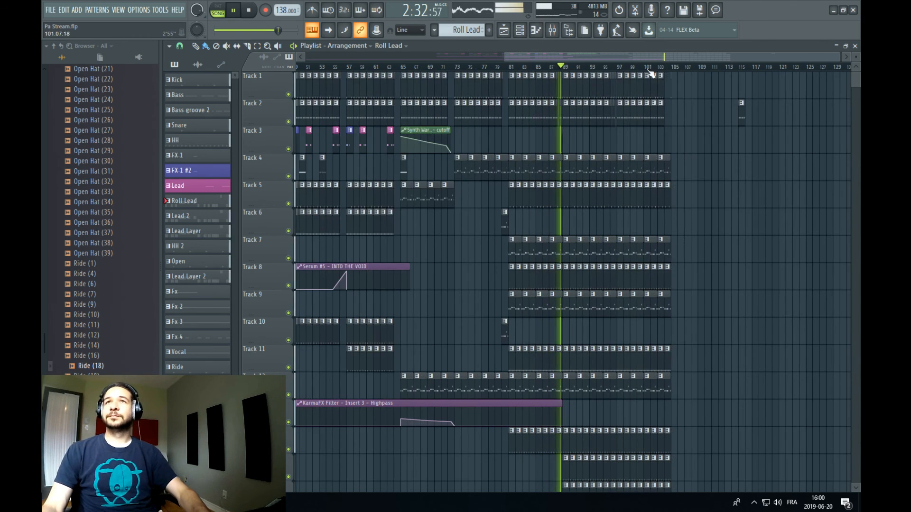
{"action": "left_click_drag", "start_coordinate": [663, 58], "coordinate": [682, 60]}
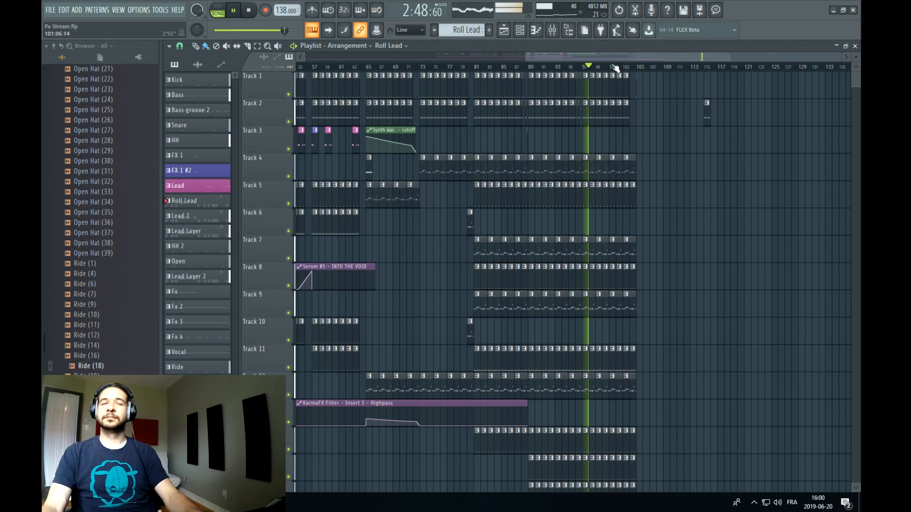
Save the project, place the playhead at the end of bar 104, and show the mixer
{"action": "key", "text": "ctrl+s"}
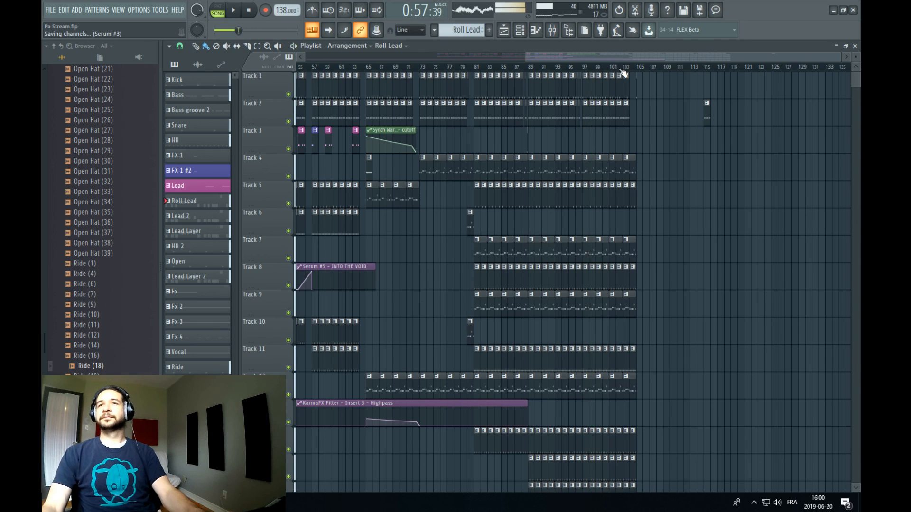
{"action": "left_click", "coordinate": [639, 72]}
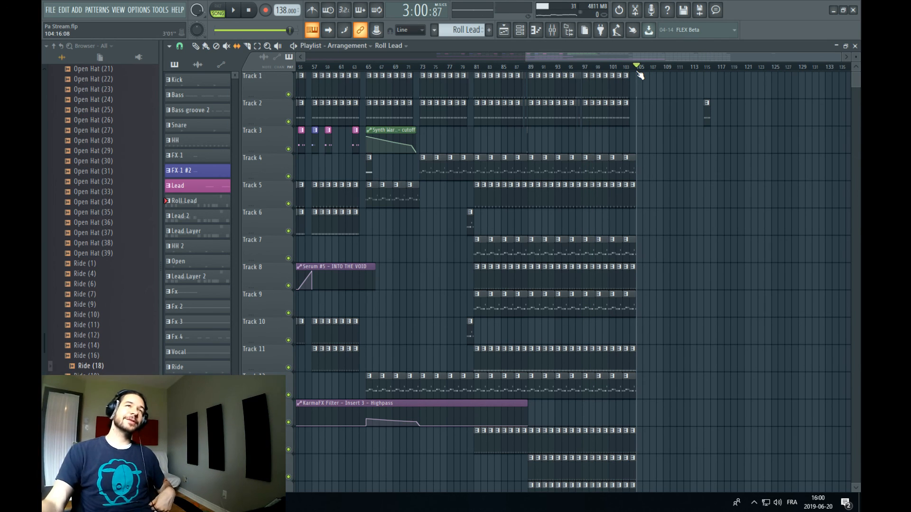
{"action": "left_click", "coordinate": [558, 34]}
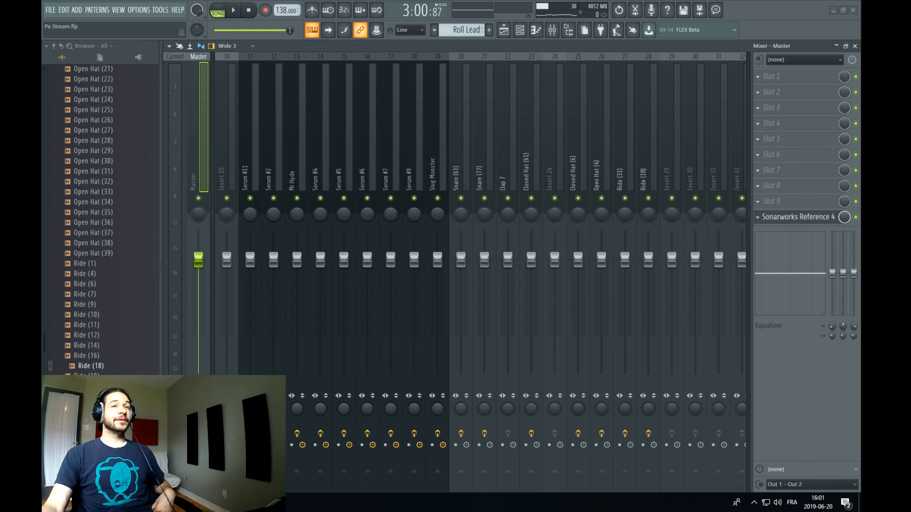
Switch to the browser, examine the Ghosthack Psychedelic Wavetables and Psytrance Awakening Volume 3 pages for Serum, and return to the FL Studio mixer
{"action": "key", "text": "alt+Tab"}
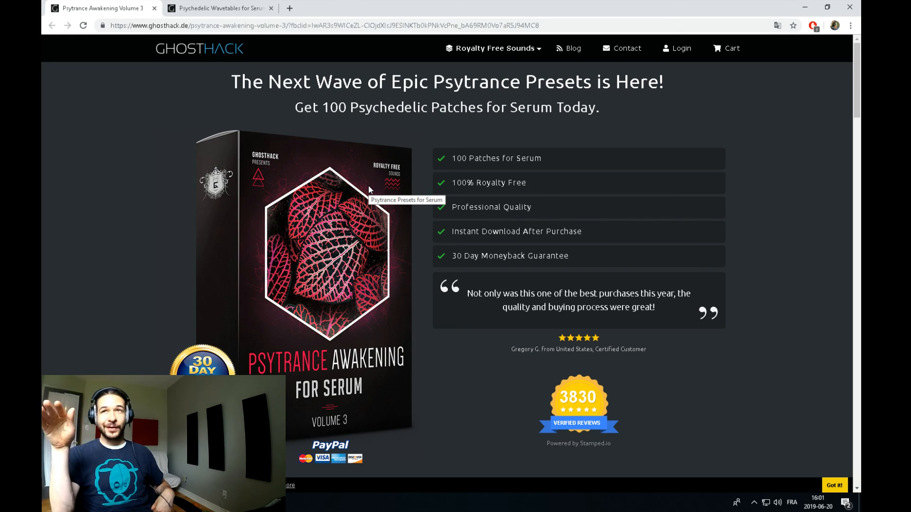
{"action": "left_click", "coordinate": [228, 6]}
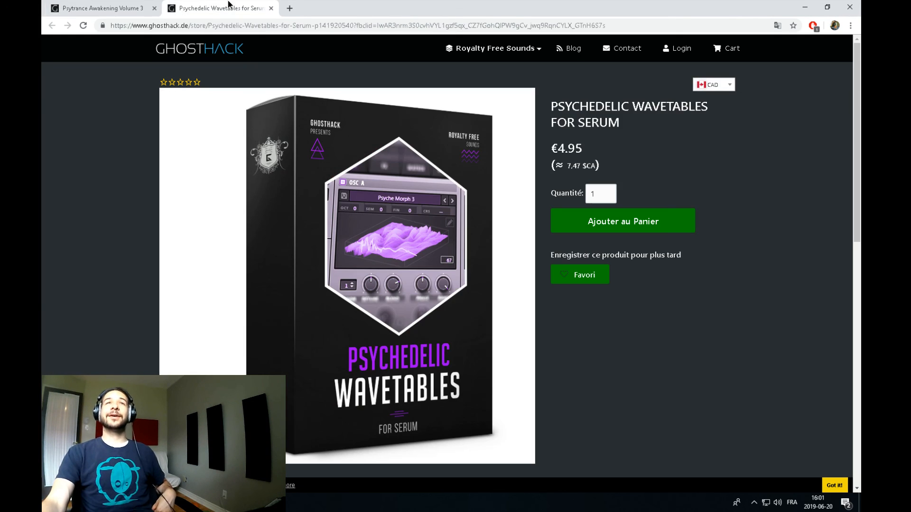
{"action": "left_click", "coordinate": [127, 7]}
{"action": "scroll", "coordinate": [359, 187], "scroll_direction": "down", "scroll_amount": 3}
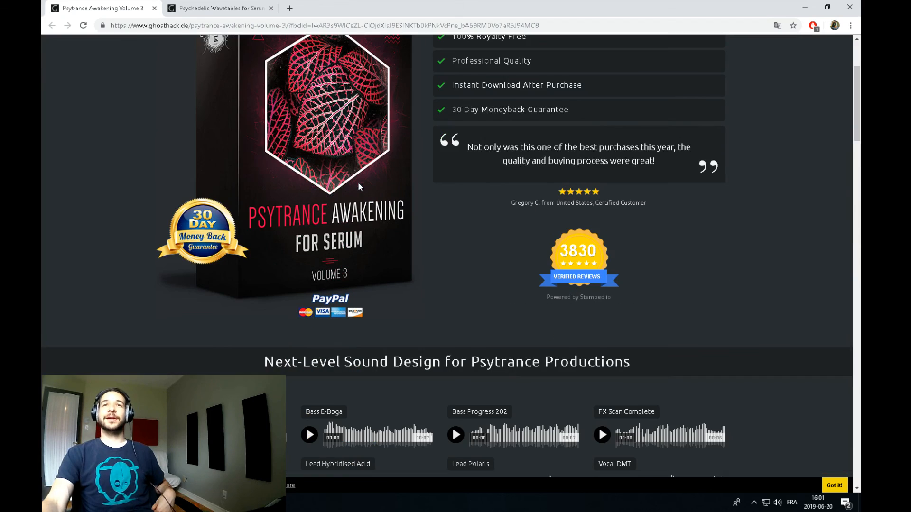
{"action": "scroll", "coordinate": [358, 187], "scroll_direction": "down", "scroll_amount": 7}
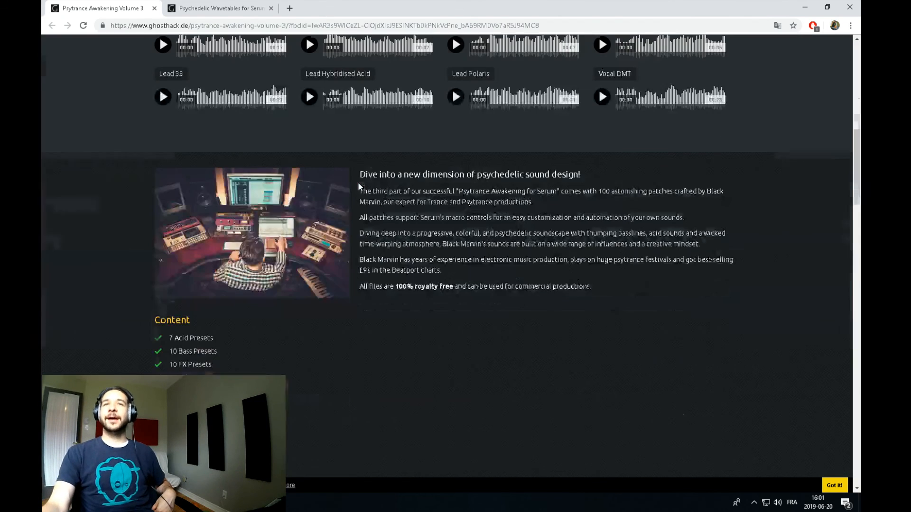
{"action": "scroll", "coordinate": [421, 224], "scroll_direction": "down", "scroll_amount": 3}
{"action": "scroll", "coordinate": [421, 223], "scroll_direction": "down", "scroll_amount": 5}
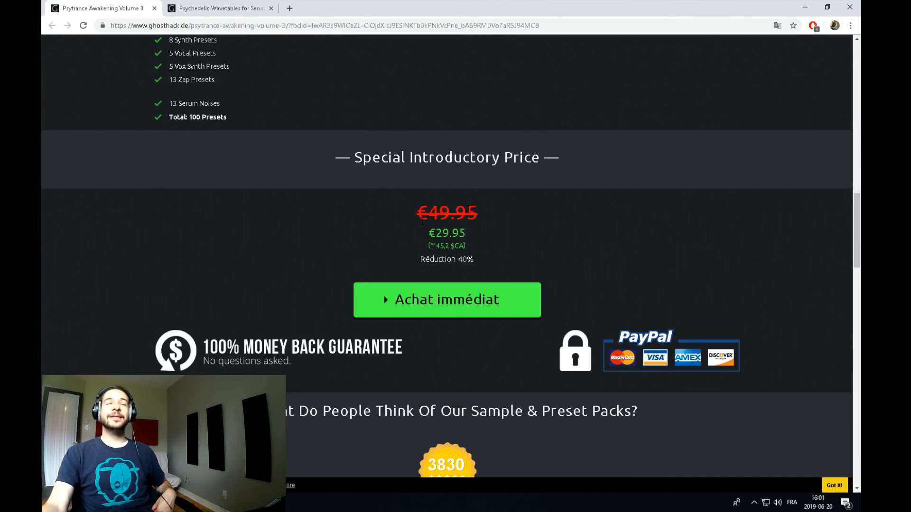
{"action": "scroll", "coordinate": [422, 224], "scroll_direction": "up", "scroll_amount": 11}
{"action": "scroll", "coordinate": [422, 224], "scroll_direction": "up", "scroll_amount": 4}
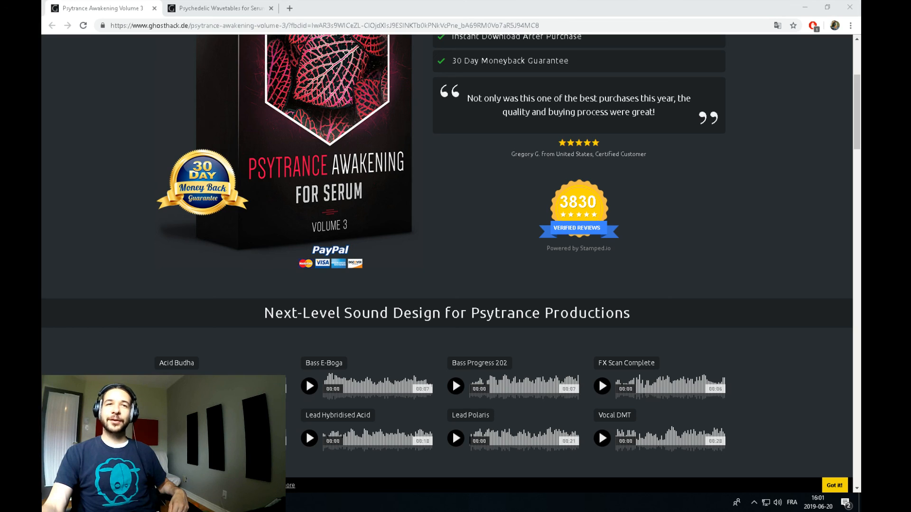
{"action": "key", "text": "alt+Tab"}
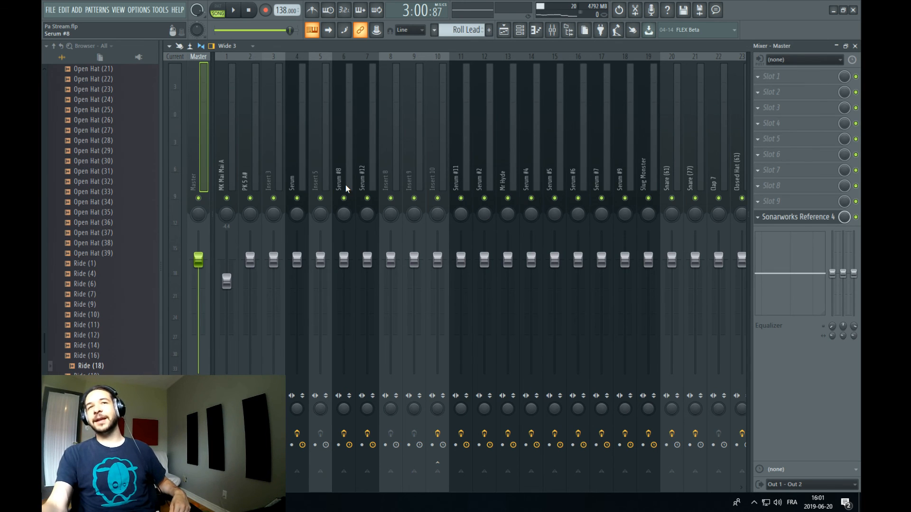
{"action": "key", "text": "alt+Tab"}
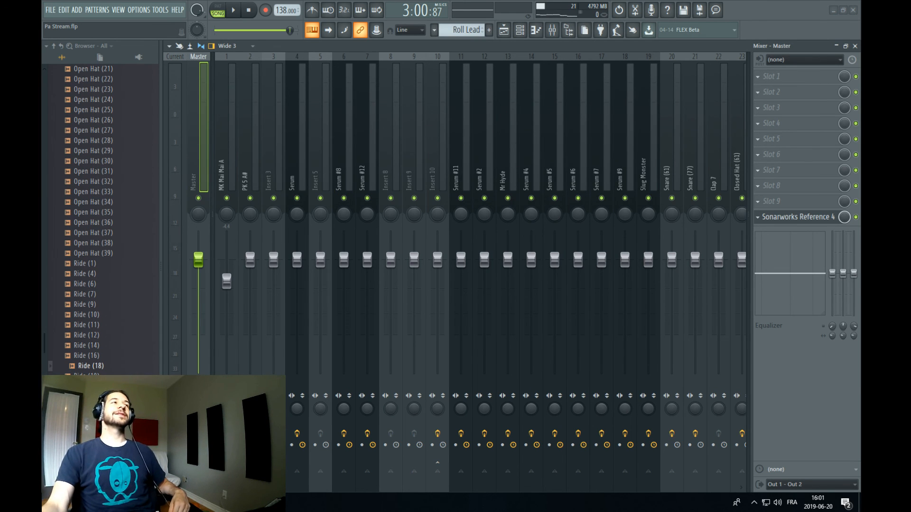